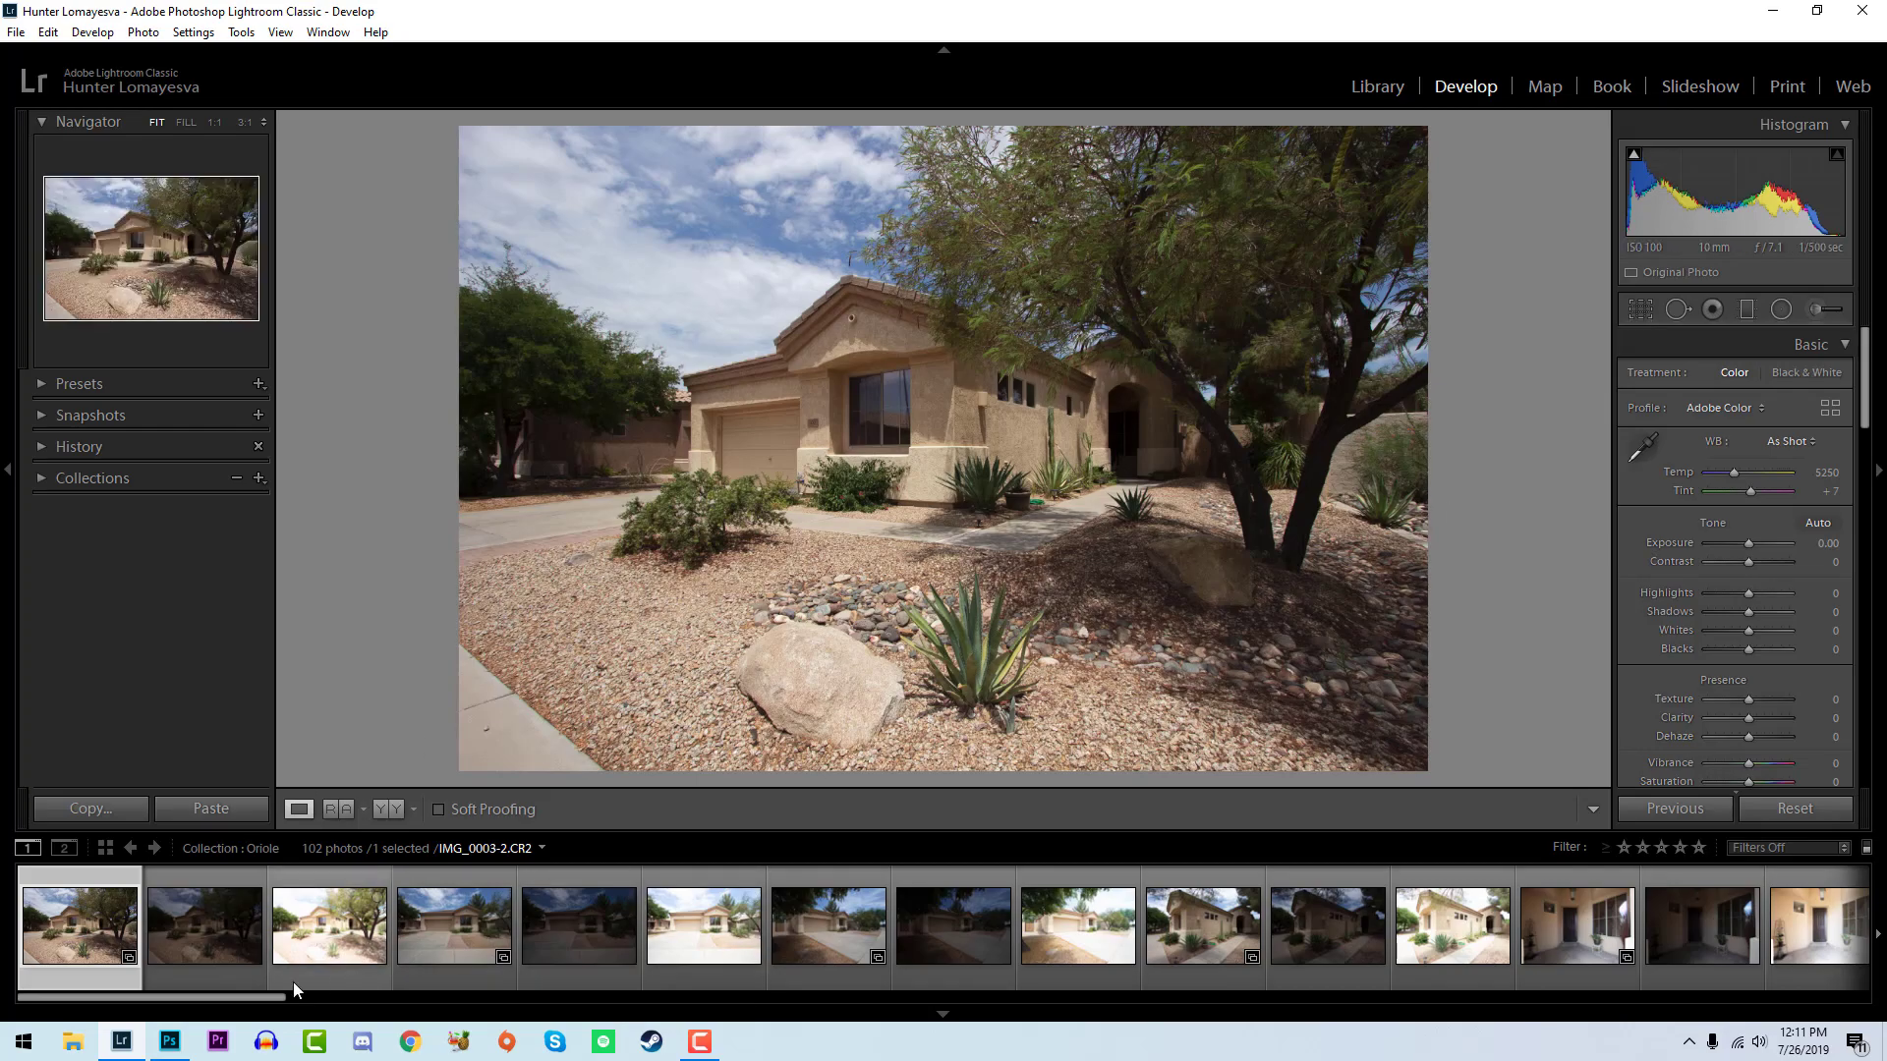
- Look through the collection's filmstrip and preview the bedroom shot with the man standing beside the bed
{"action": "scroll", "coordinate": [737, 977], "scroll_direction": "down", "scroll_amount": 10}
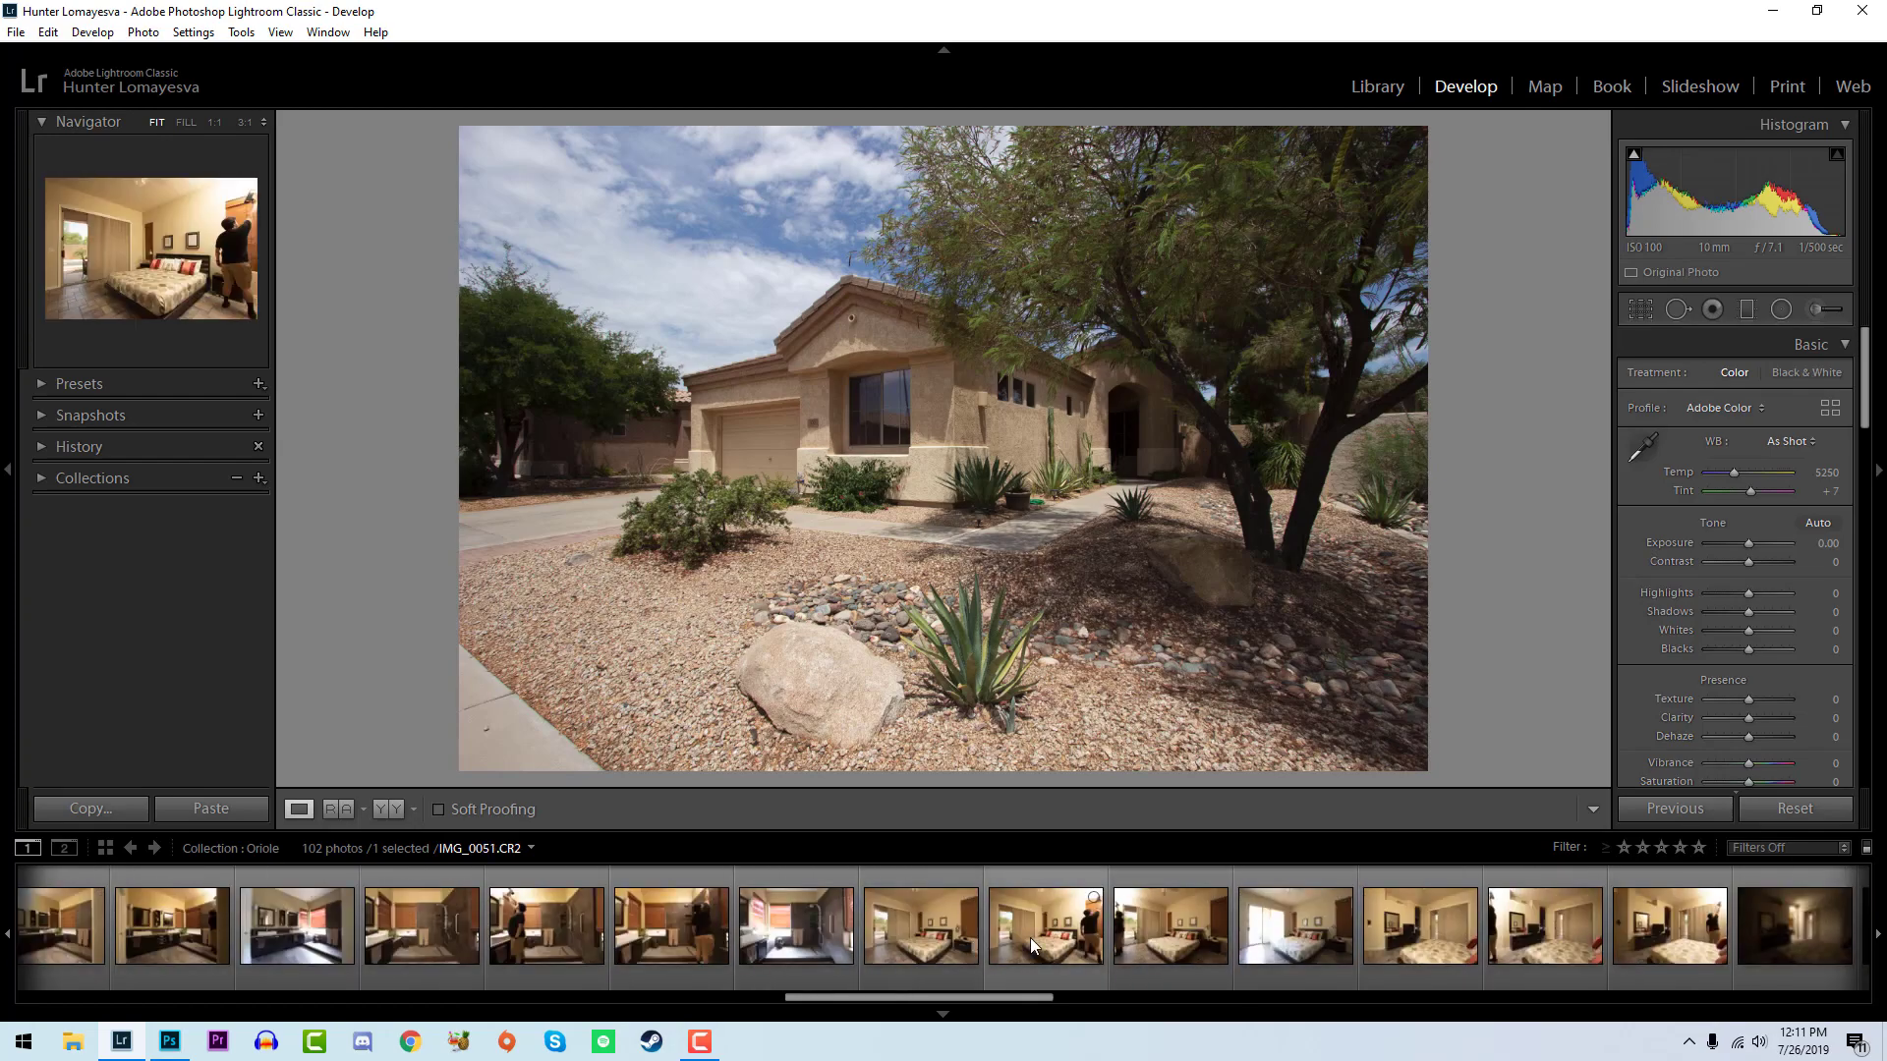
{"action": "left_click", "coordinate": [1030, 937]}
{"action": "scroll", "coordinate": [1018, 967], "scroll_direction": "up", "scroll_amount": 10}
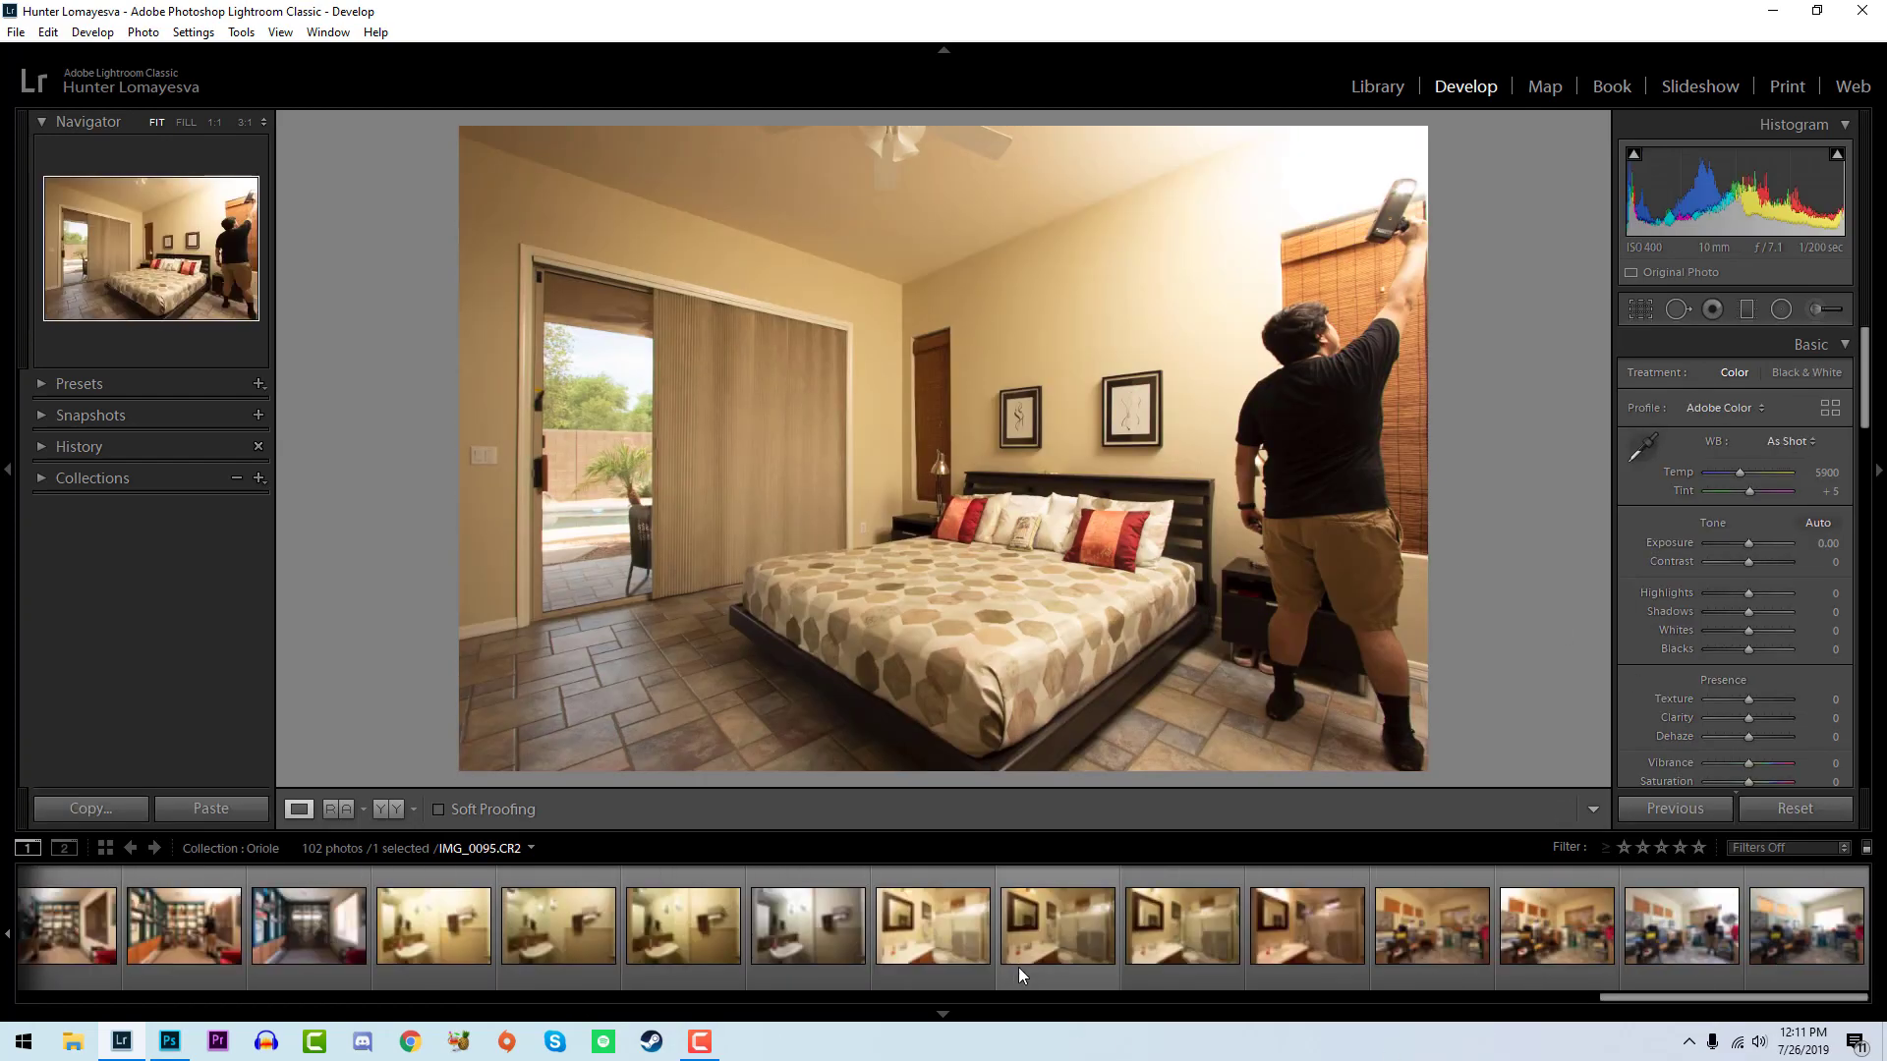
{"action": "scroll", "coordinate": [1028, 961], "scroll_direction": "up", "scroll_amount": 10}
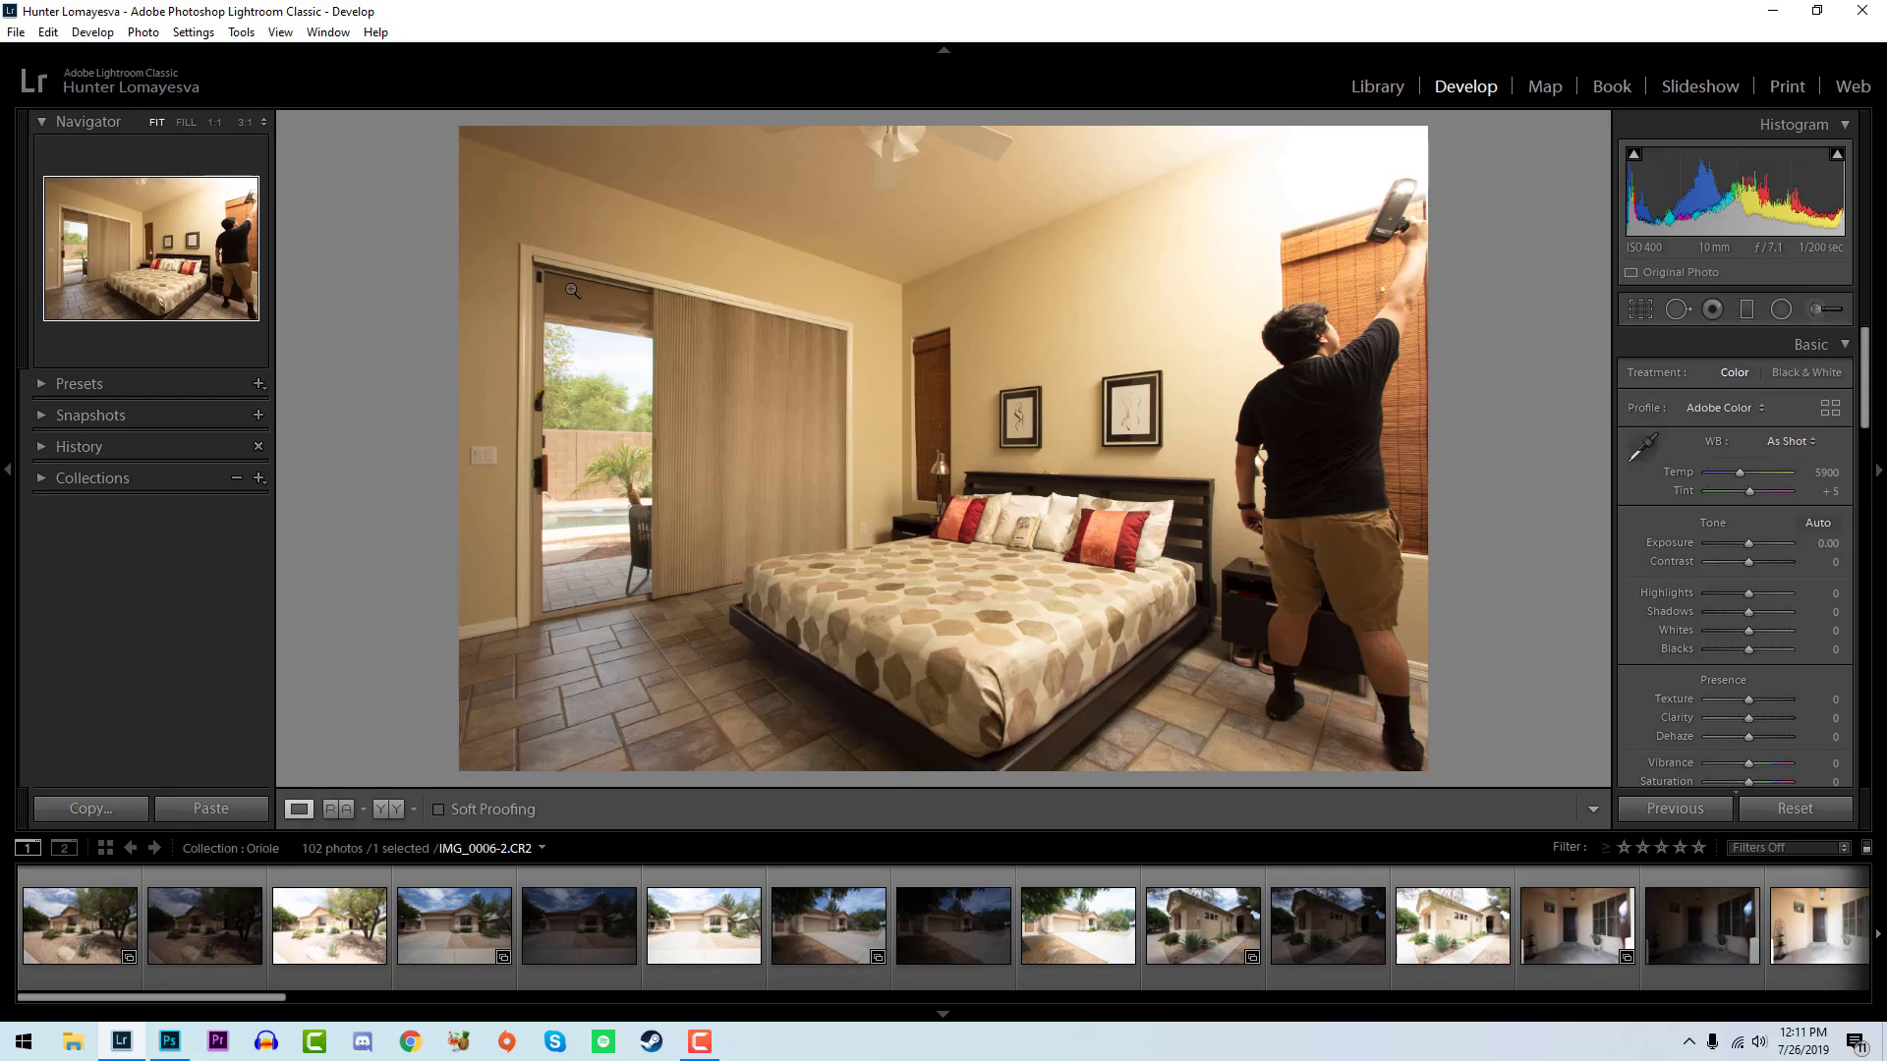
- Starting from the first photo, select the whole collection and enable Remove Chromatic Aberration and Enable Profile Corrections for all photos
{"action": "left_click", "coordinate": [87, 932]}
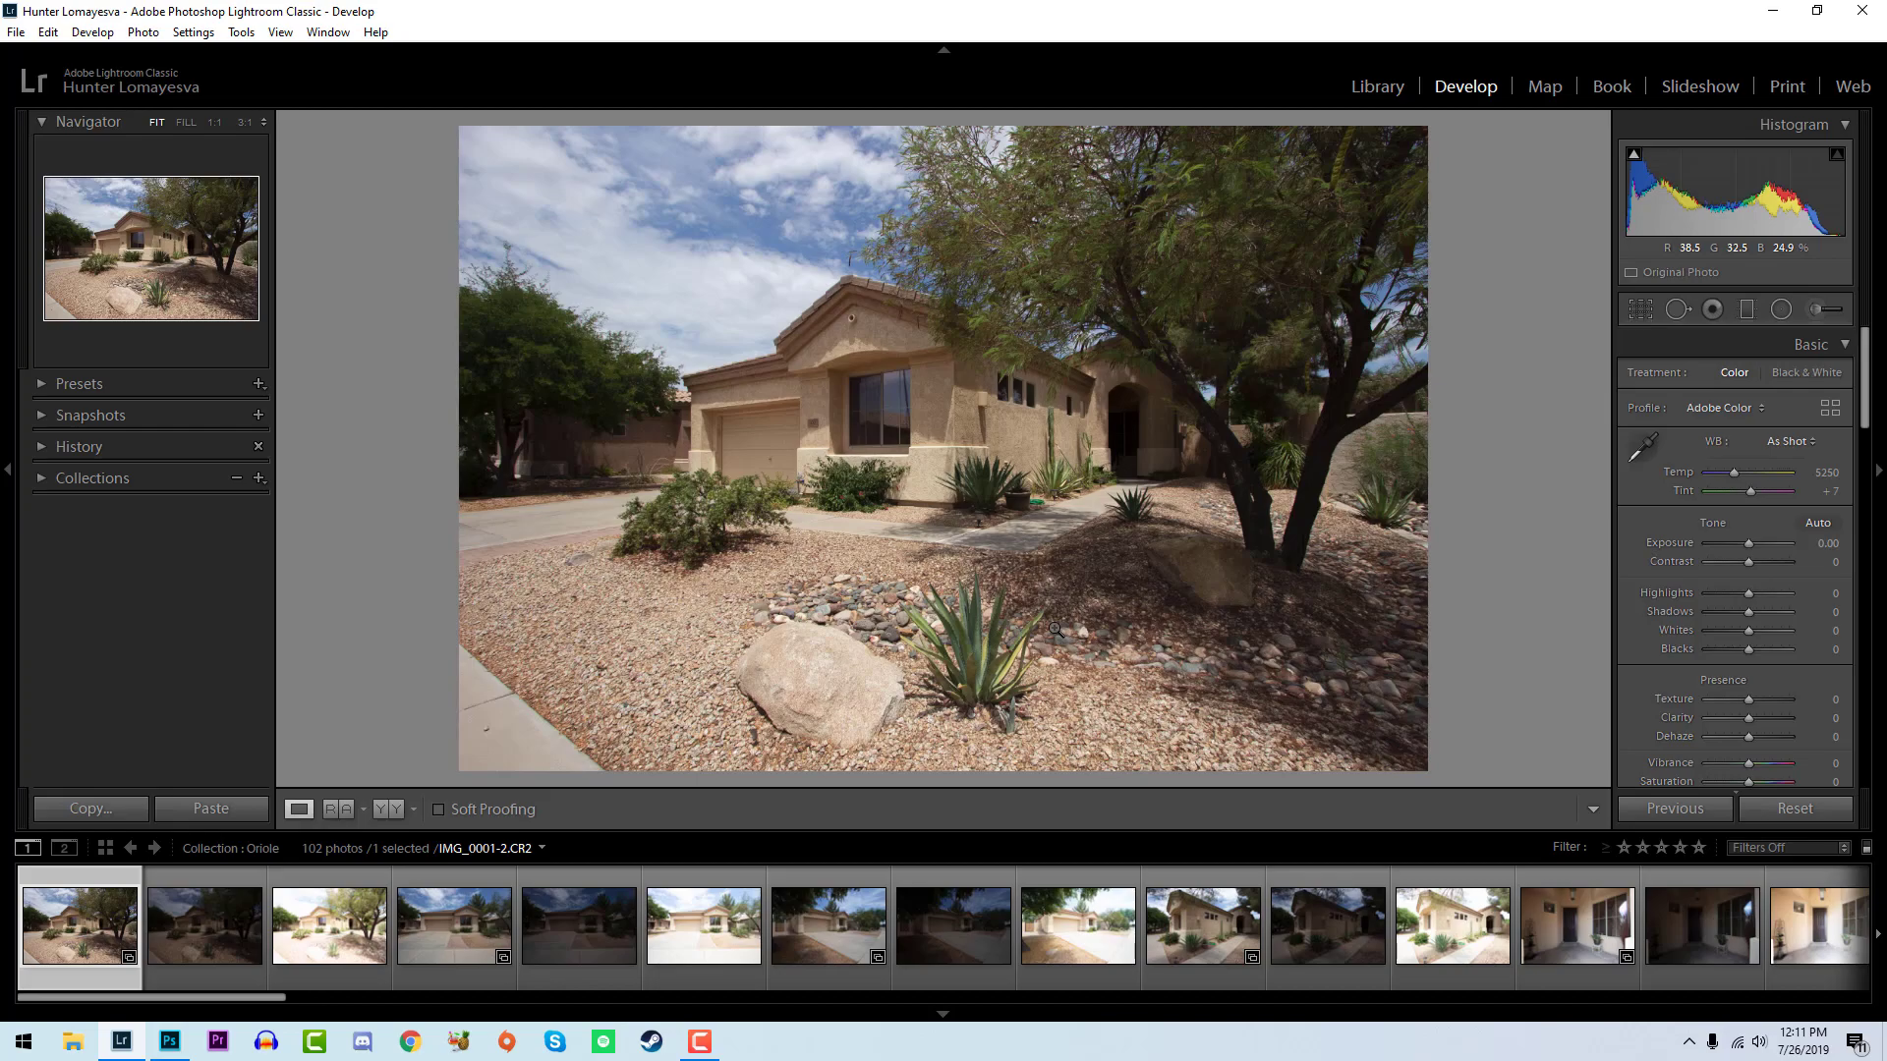
{"action": "key", "text": "ctrl+a"}
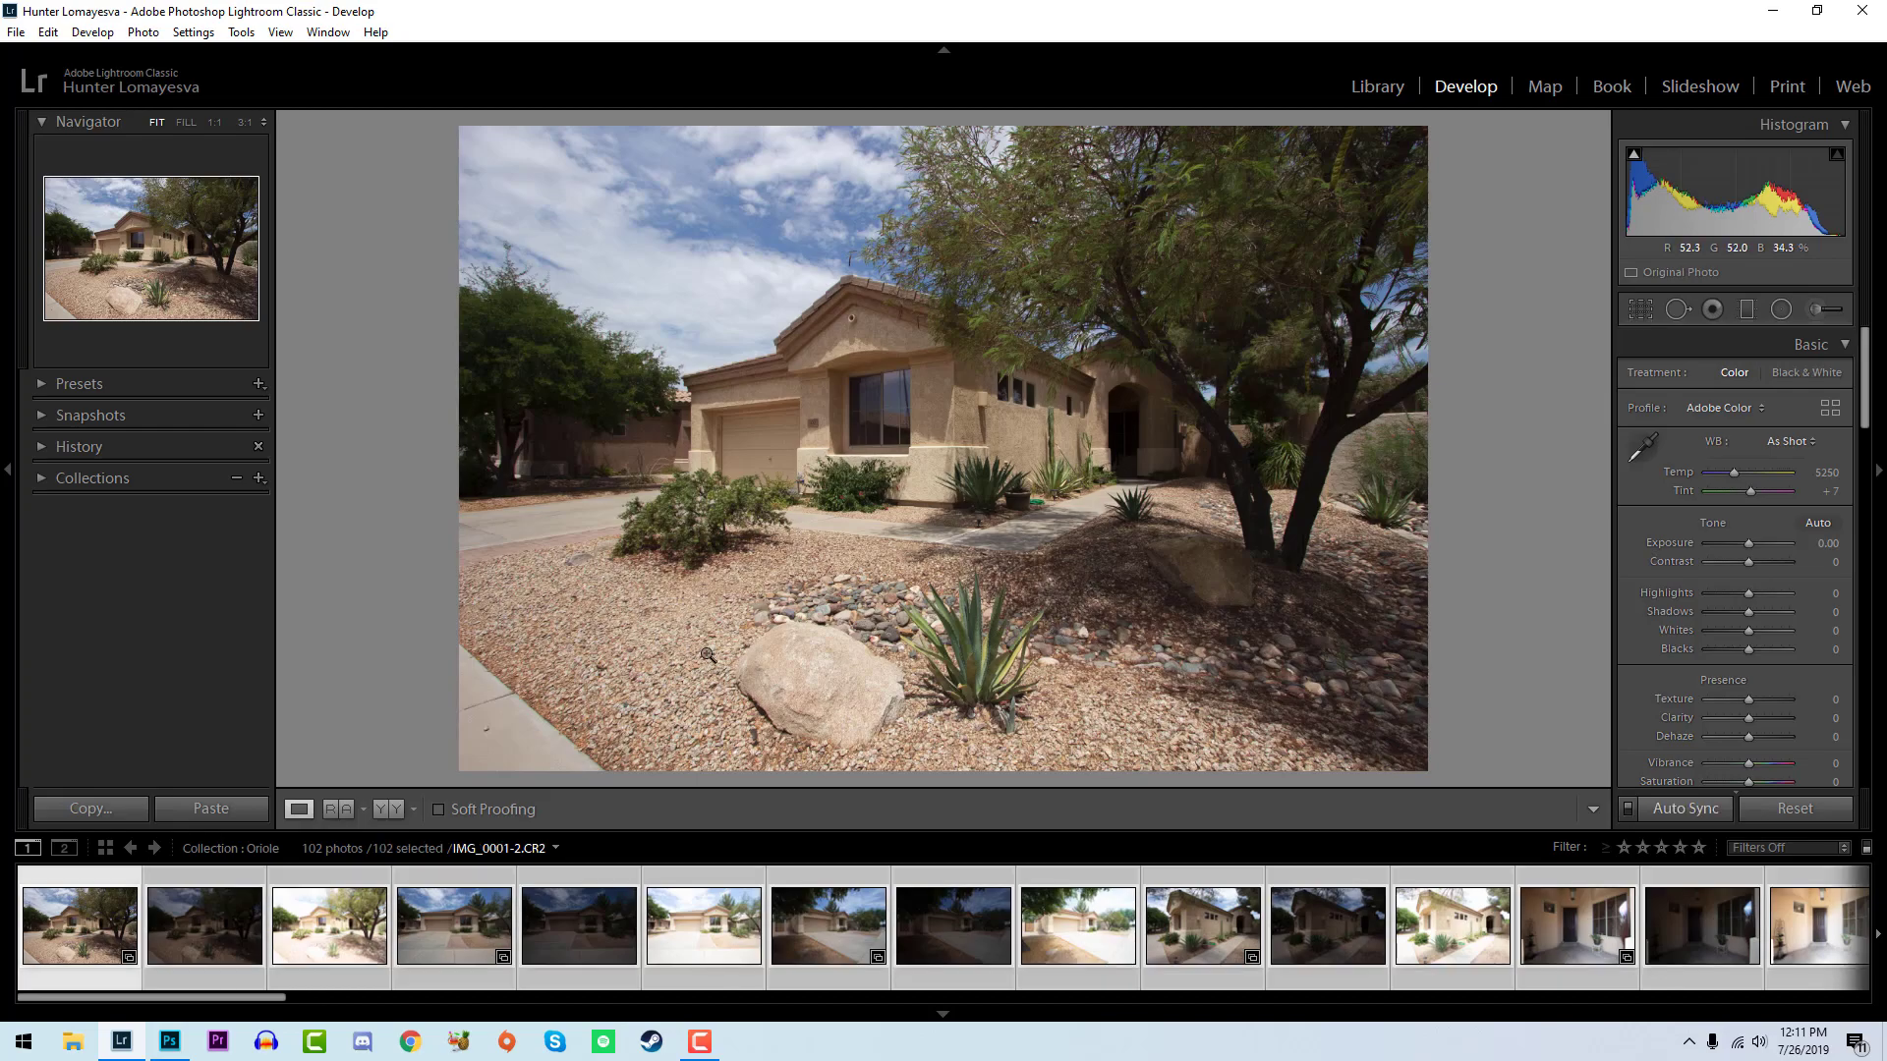
{"action": "scroll", "coordinate": [1462, 922], "scroll_direction": "down", "scroll_amount": 10}
{"action": "scroll", "coordinate": [1460, 940], "scroll_direction": "up", "scroll_amount": 10}
{"action": "scroll", "coordinate": [1812, 562], "scroll_direction": "down", "scroll_amount": 10}
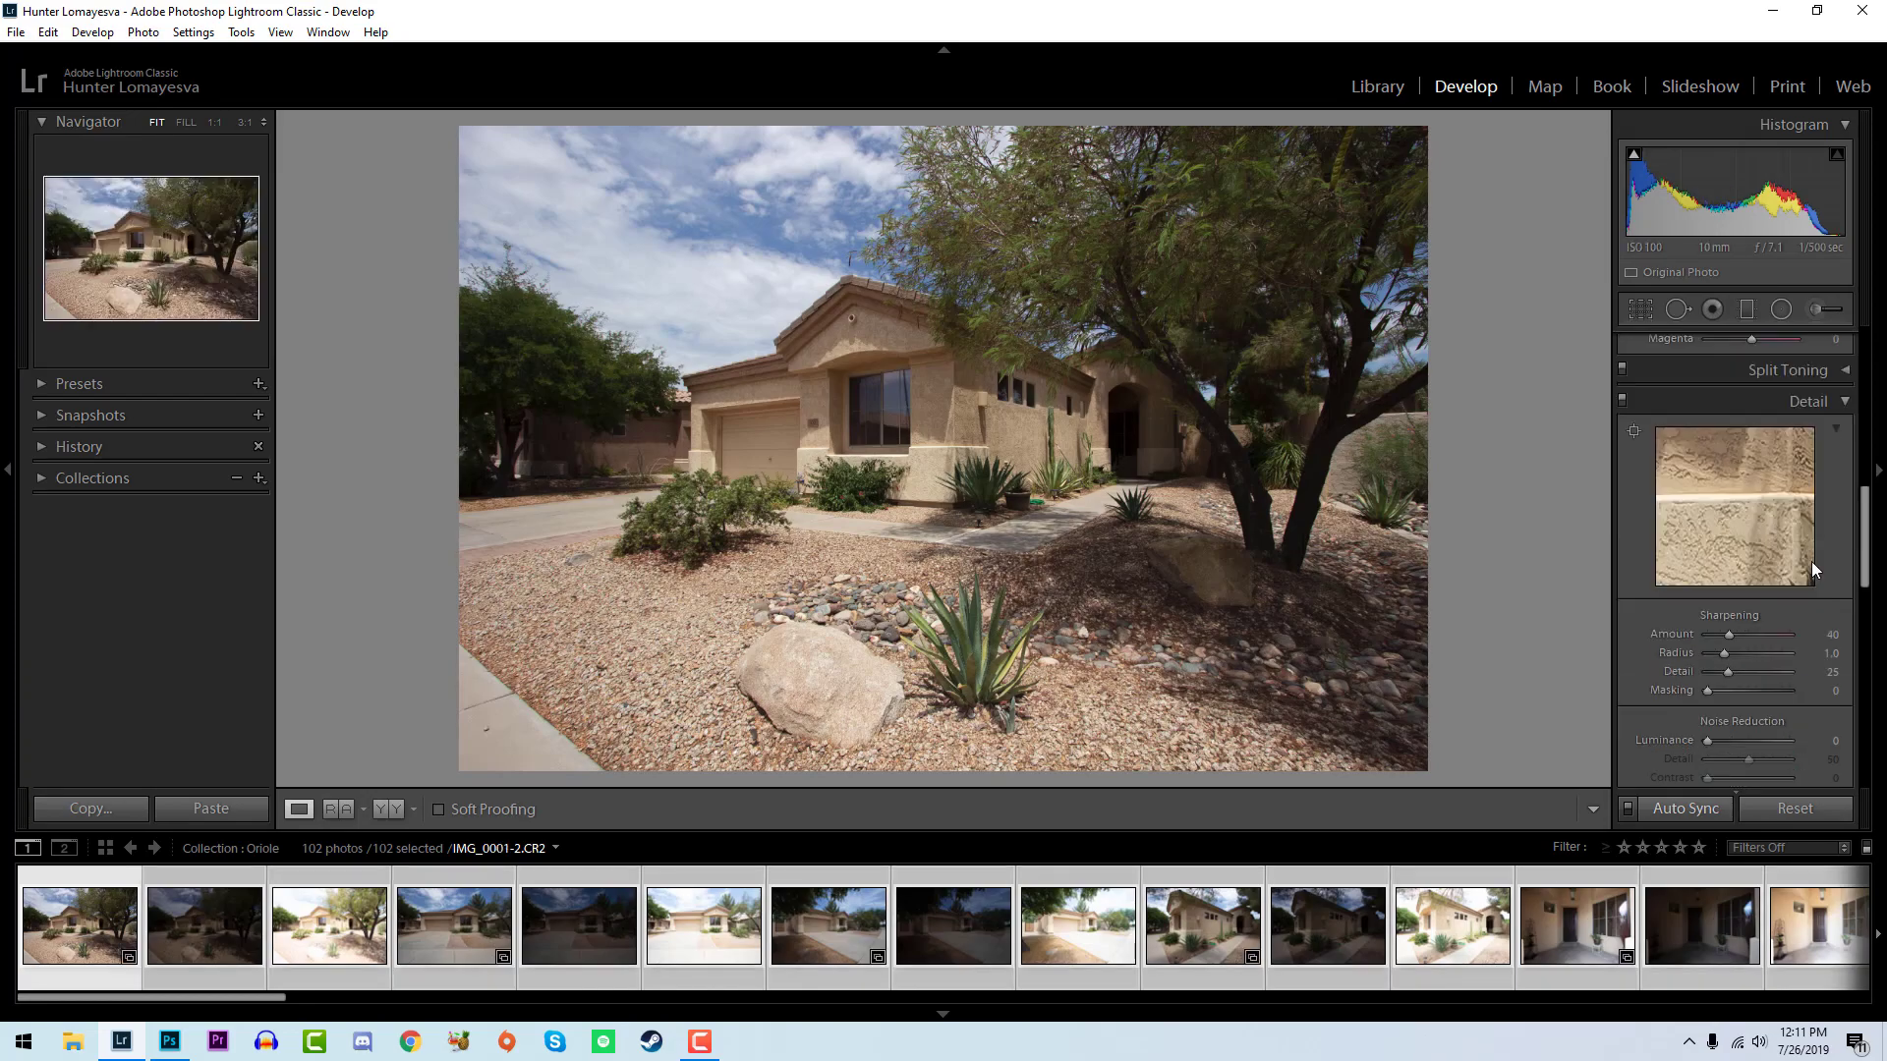
{"action": "scroll", "coordinate": [1798, 589], "scroll_direction": "down", "scroll_amount": 3}
{"action": "left_click", "coordinate": [1689, 717]}
{"action": "left_click", "coordinate": [1696, 696]}
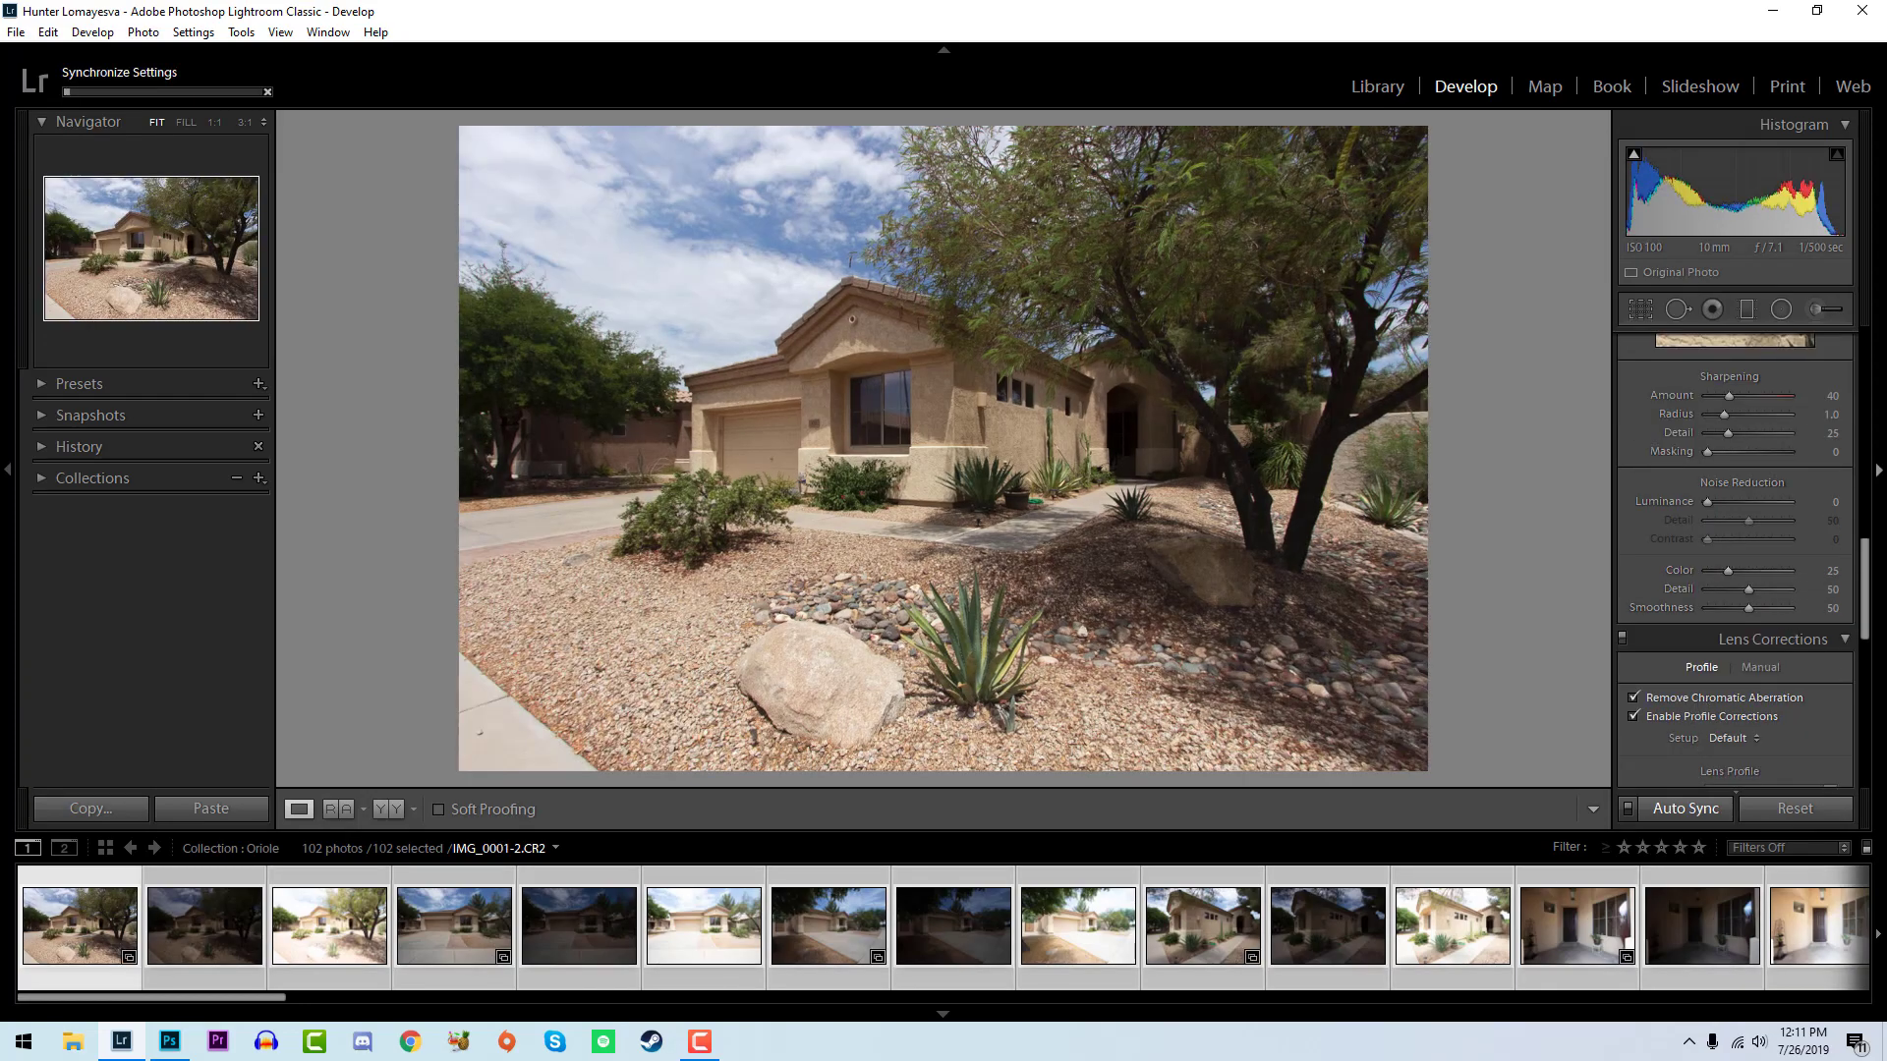
{"action": "scroll", "coordinate": [1865, 739], "scroll_direction": "up", "scroll_amount": 3}
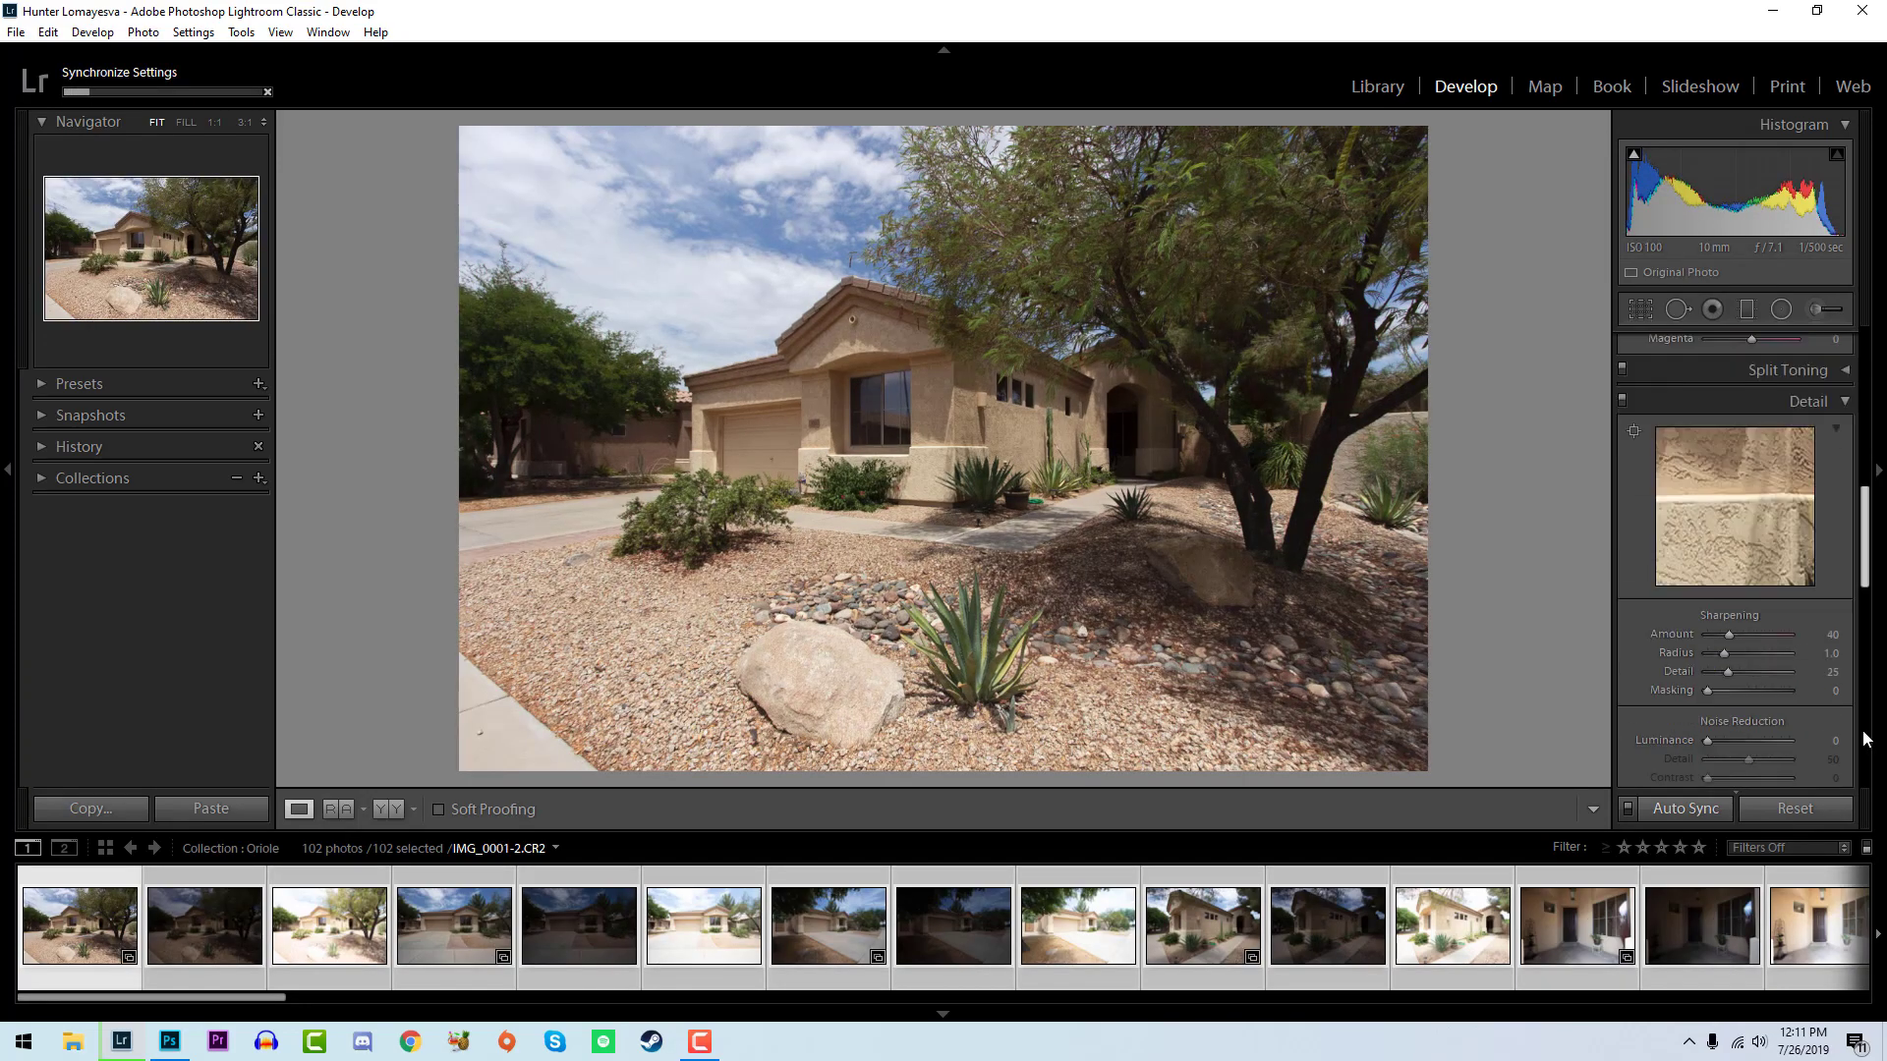
{"action": "scroll", "coordinate": [1865, 739], "scroll_direction": "up", "scroll_amount": 5}
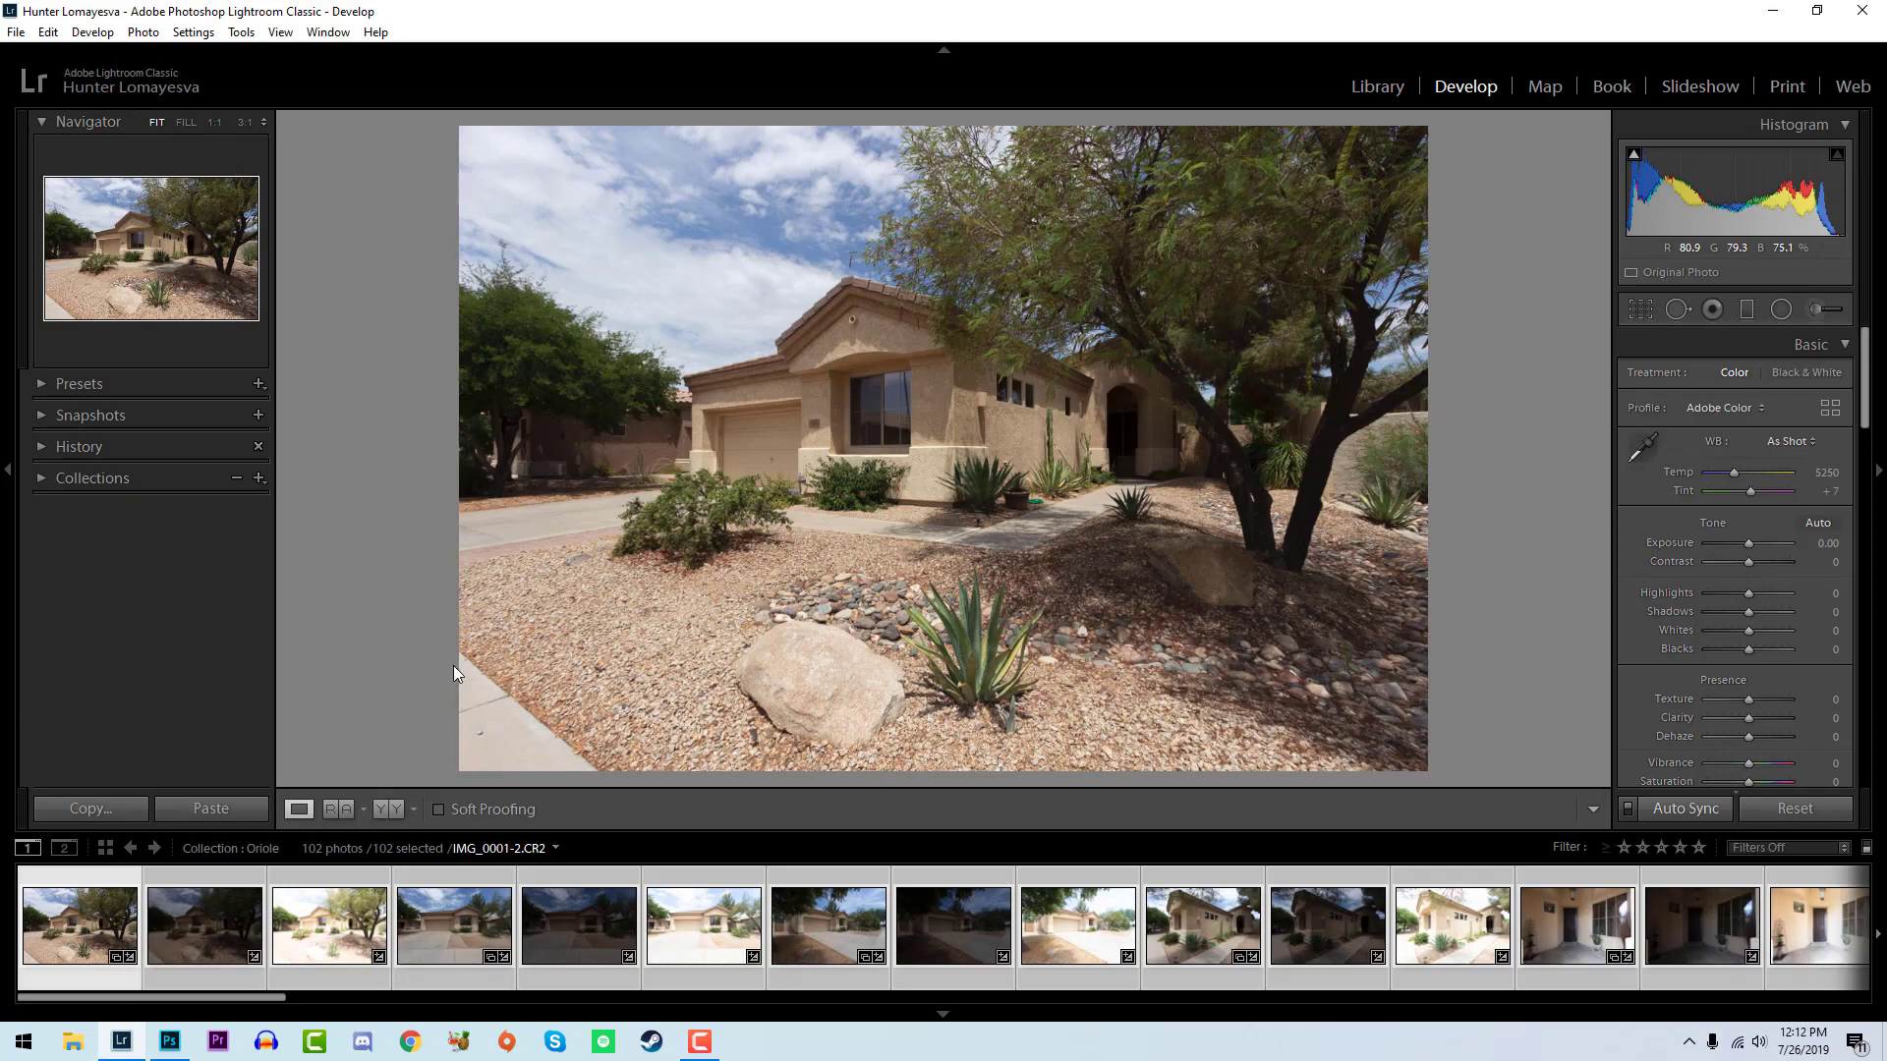
- Flag the first exterior photo with the boulder and agave as a pick and reject its dark and bright exposures
{"action": "left_click", "coordinate": [110, 955]}
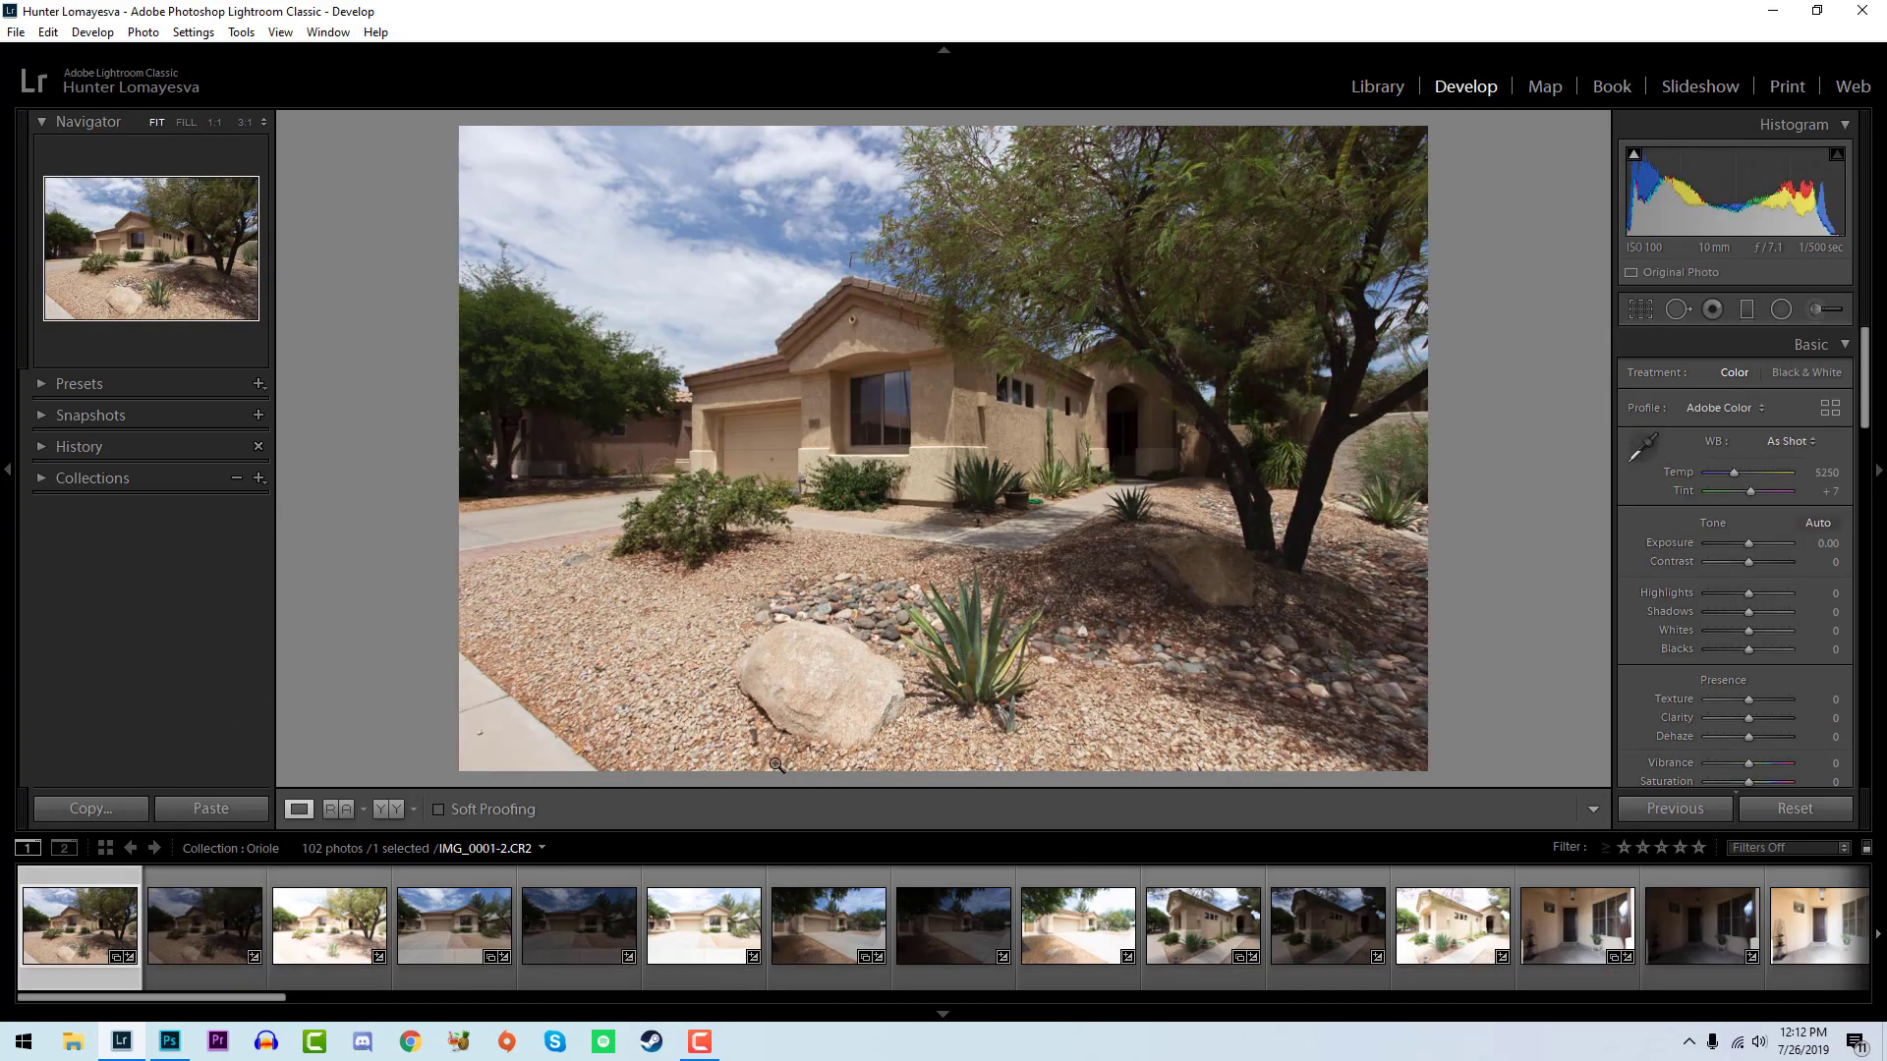
{"action": "key", "text": "p"}
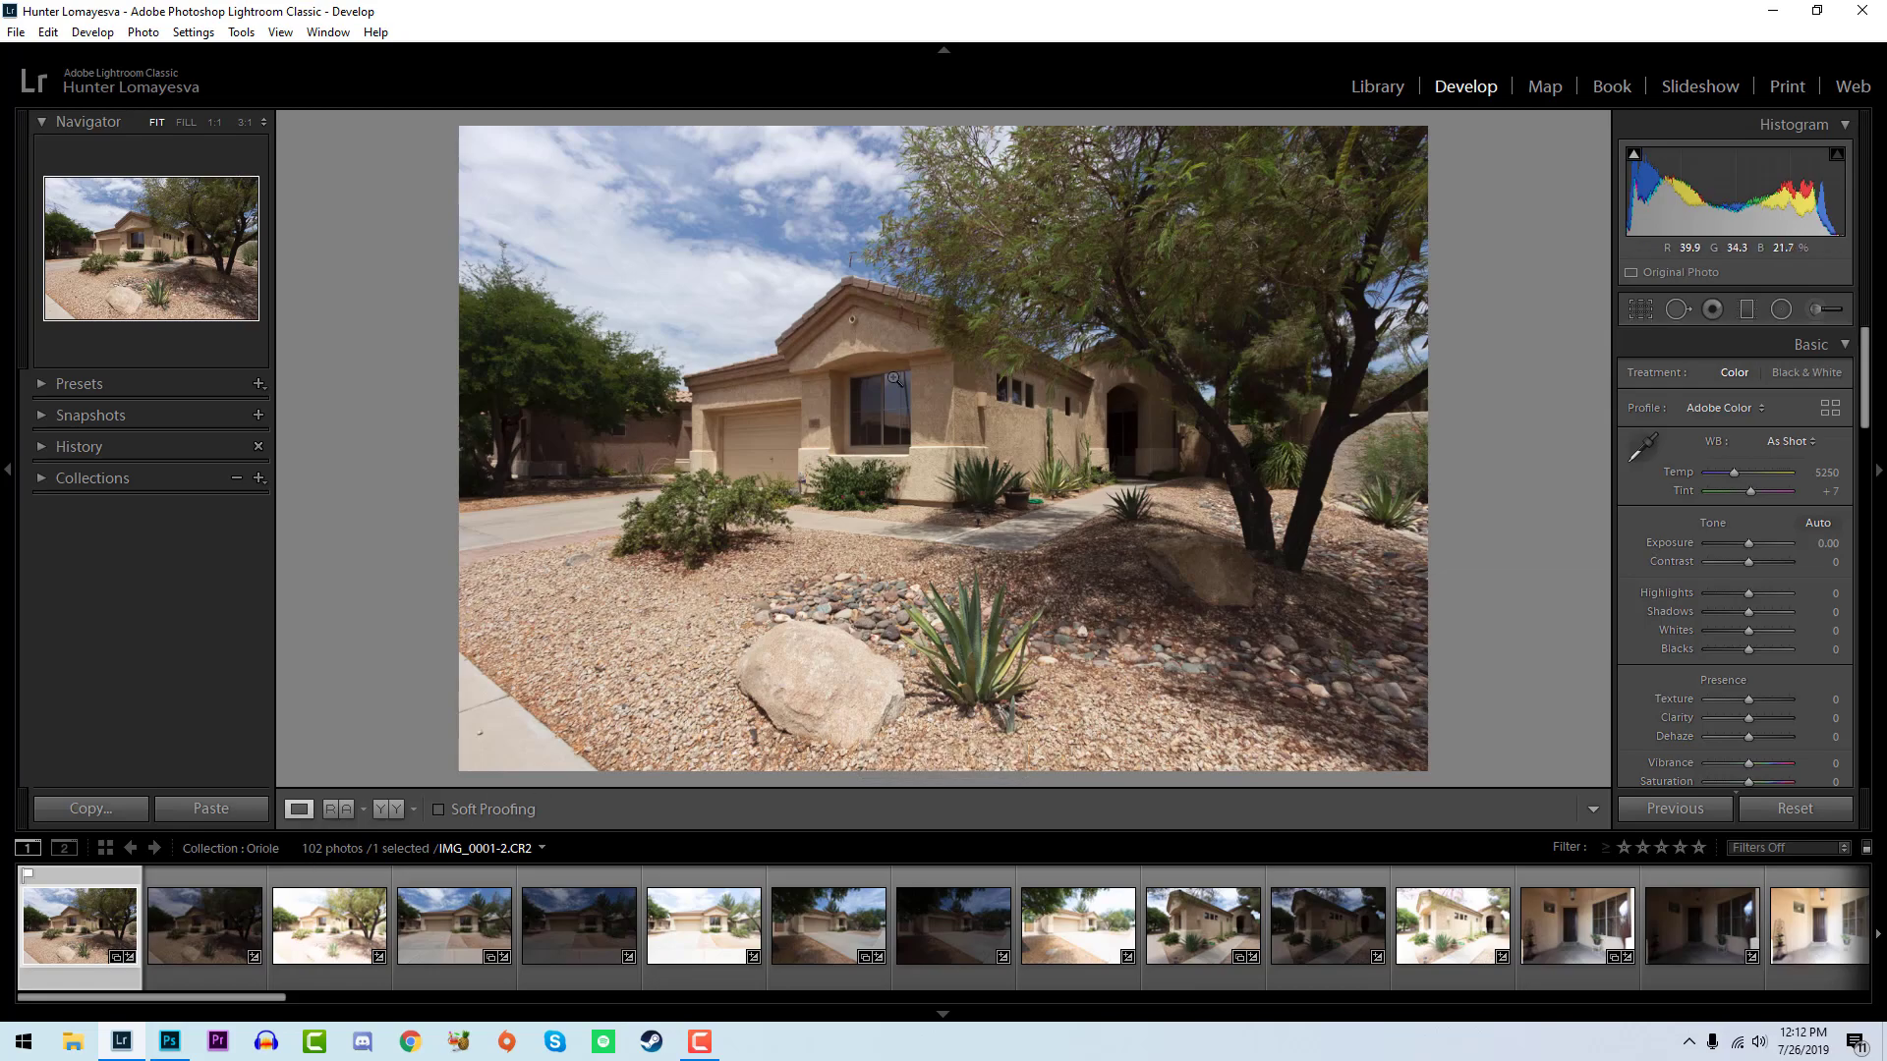
{"action": "key", "text": "Right"}
{"action": "key", "text": "shift+x"}
{"action": "key", "text": "shift+x"}
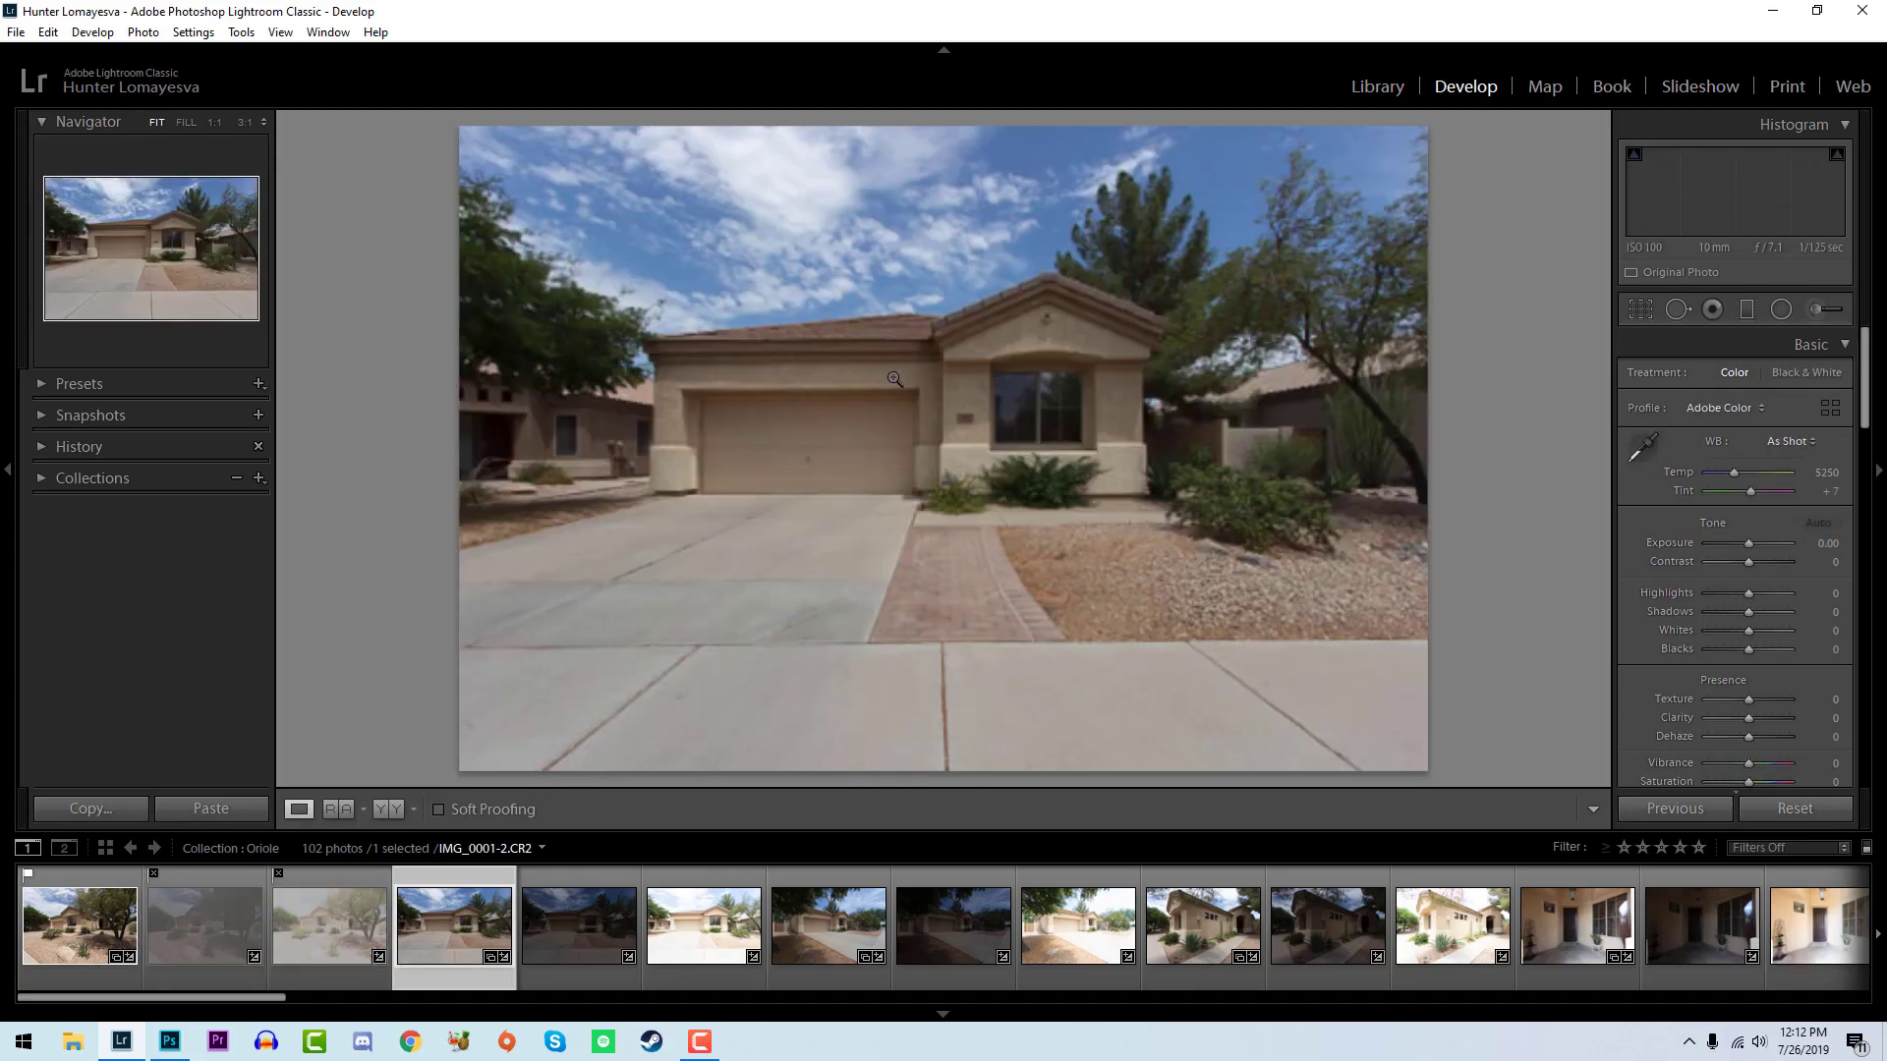
- Flag the balanced straight-on shot of the garage front as a pick and reject its dark and bright exposures
{"action": "key", "text": "p"}
{"action": "key", "text": "Right"}
{"action": "key", "text": "shift+x"}
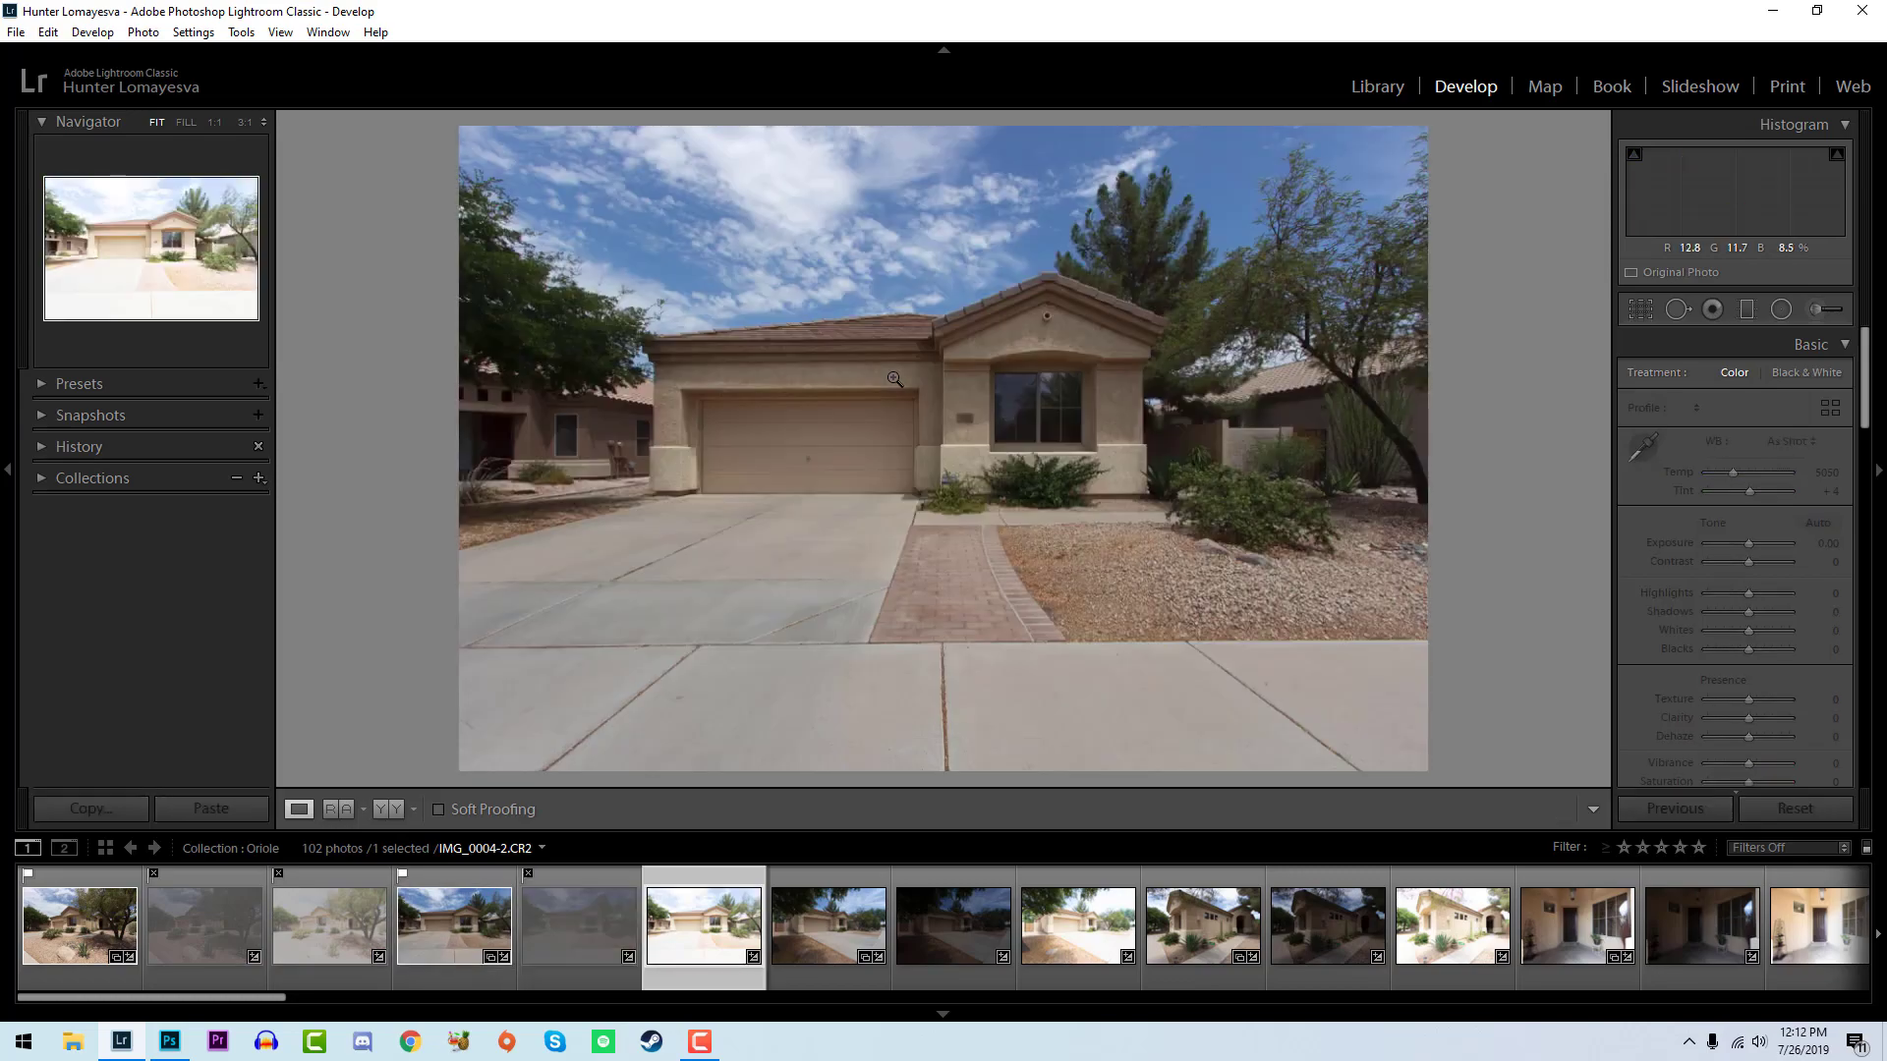
{"action": "key", "text": "shift+x"}
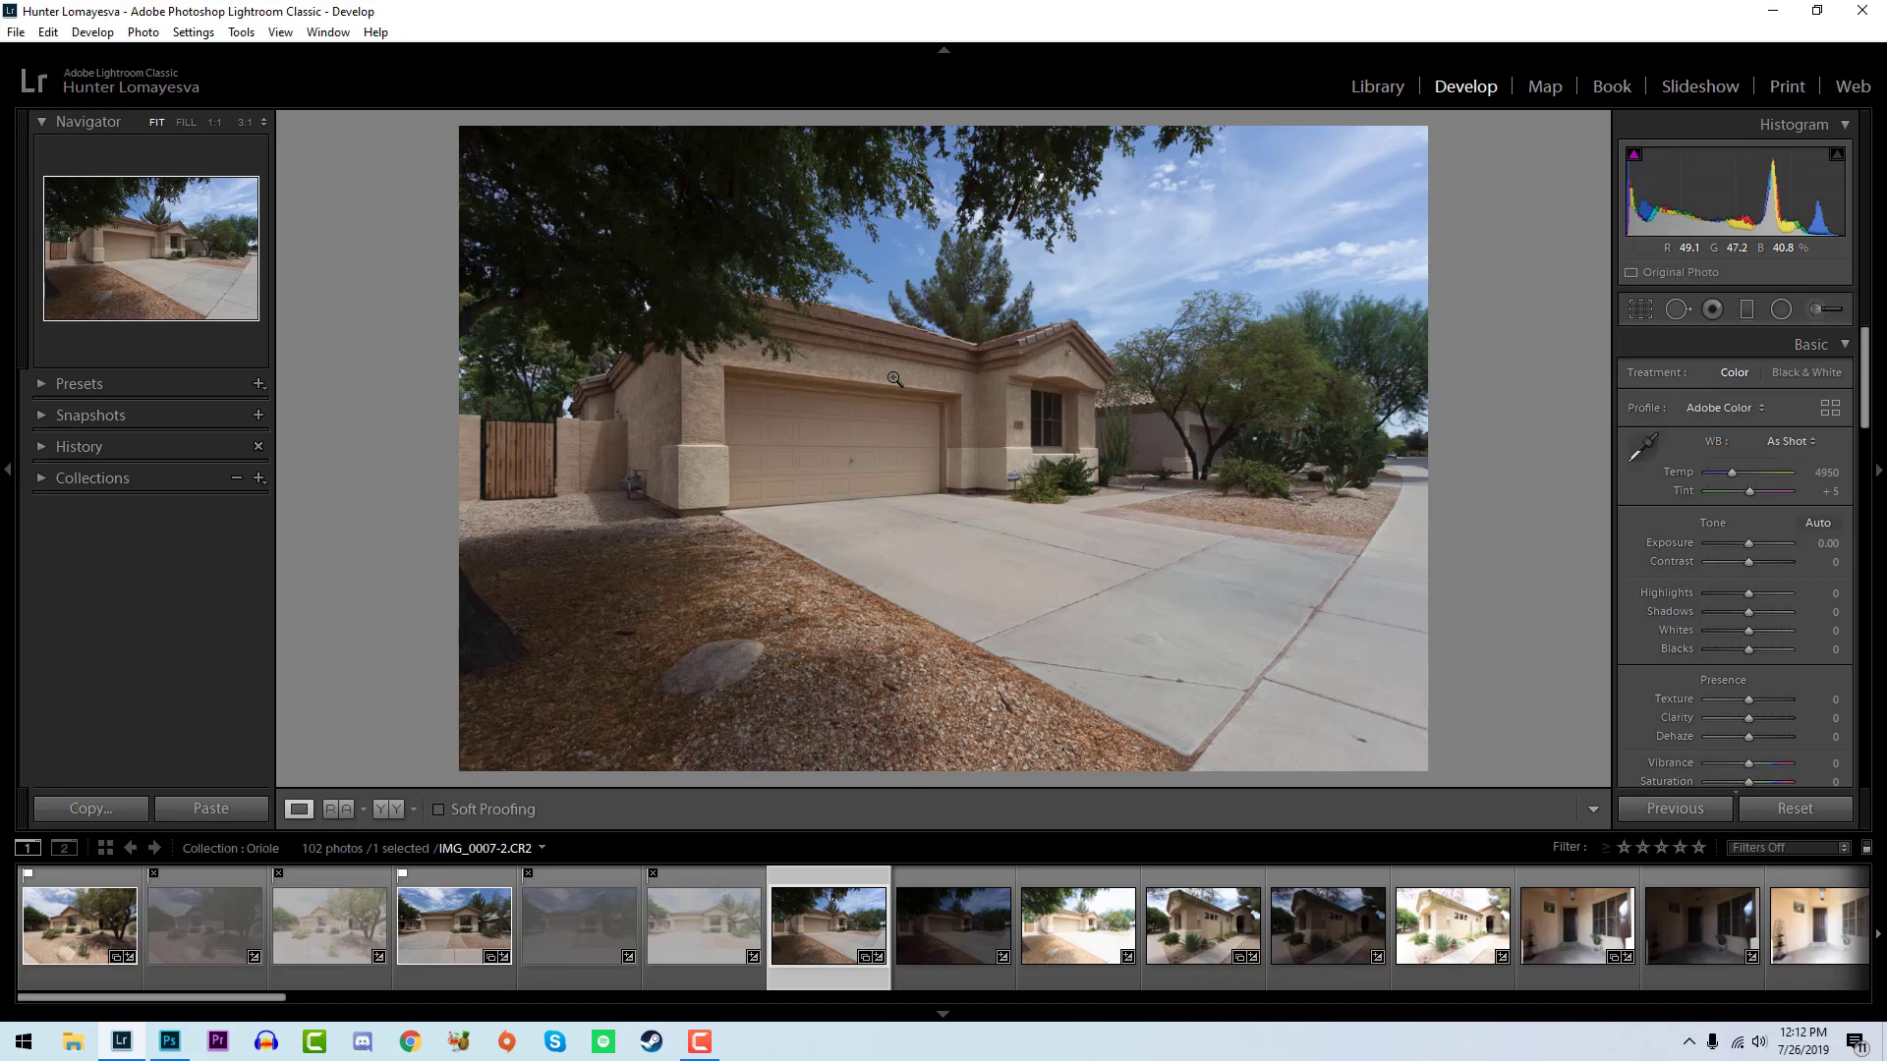
- Flag the balanced exposures of the angled driveway view and the following entrance view as picks, rejecting their dark and bright versions
{"action": "key", "text": "p"}
{"action": "key", "text": "Right"}
{"action": "key", "text": "shift+x"}
{"action": "key", "text": "Right"}
{"action": "key", "text": "p"}
{"action": "key", "text": "Right"}
{"action": "key", "text": "shift+x"}
{"action": "key", "text": "Right"}
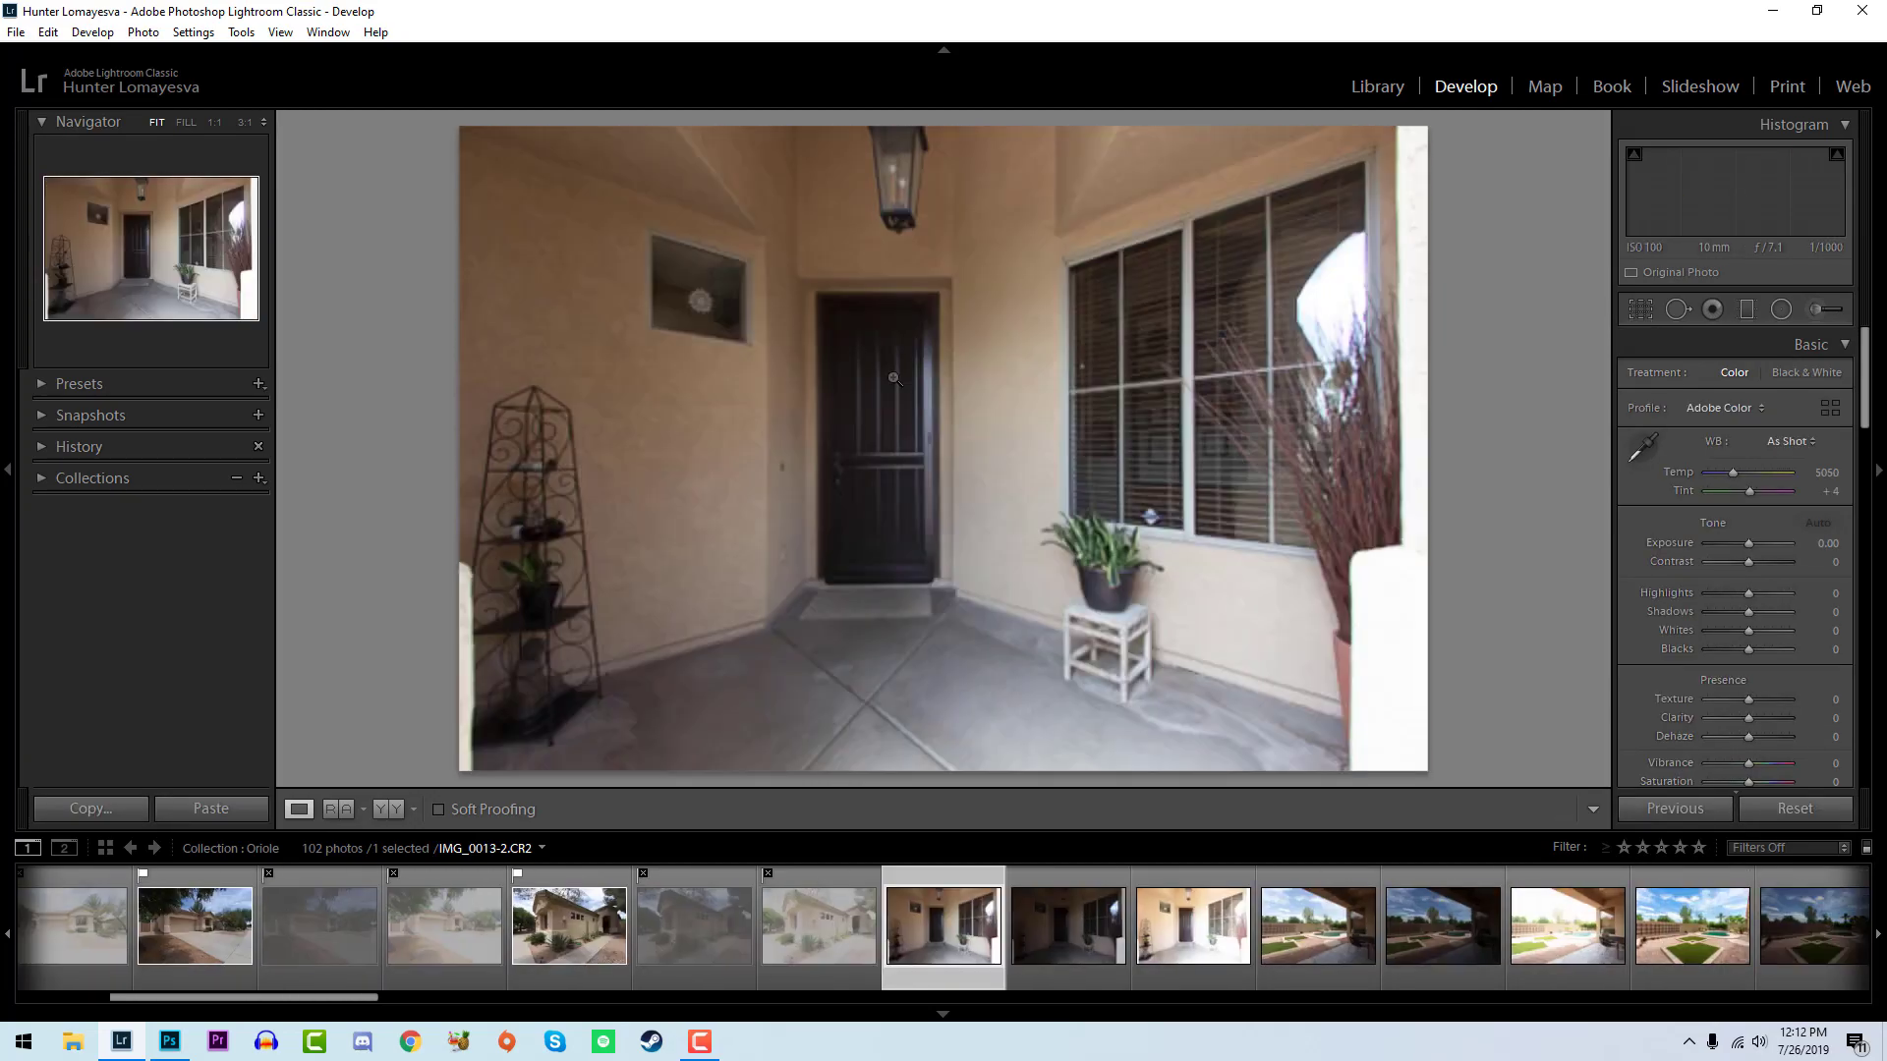
- Flag all three exposures of the front door porch as picks
{"action": "key", "text": "p"}
{"action": "key", "text": "Right"}
{"action": "key", "text": "p"}
{"action": "key", "text": "Right"}
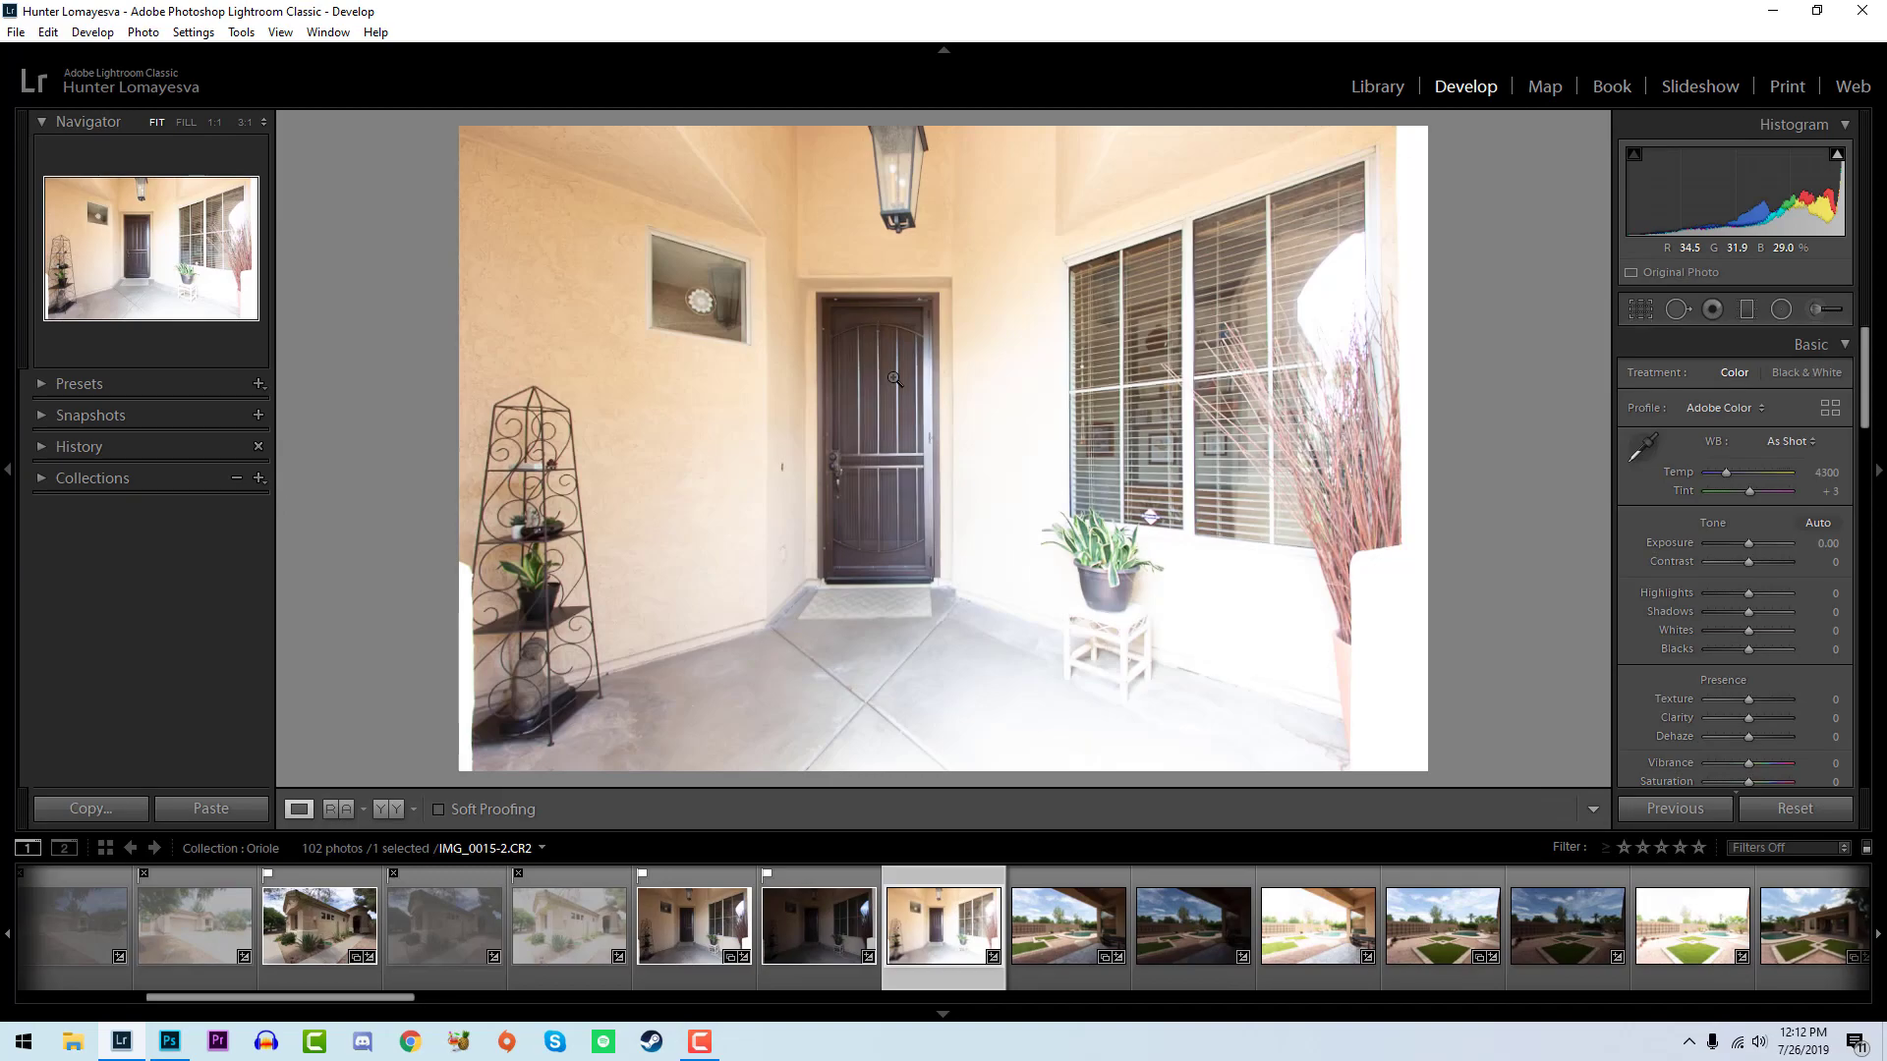
{"action": "key", "text": "p"}
{"action": "key", "text": "Right"}
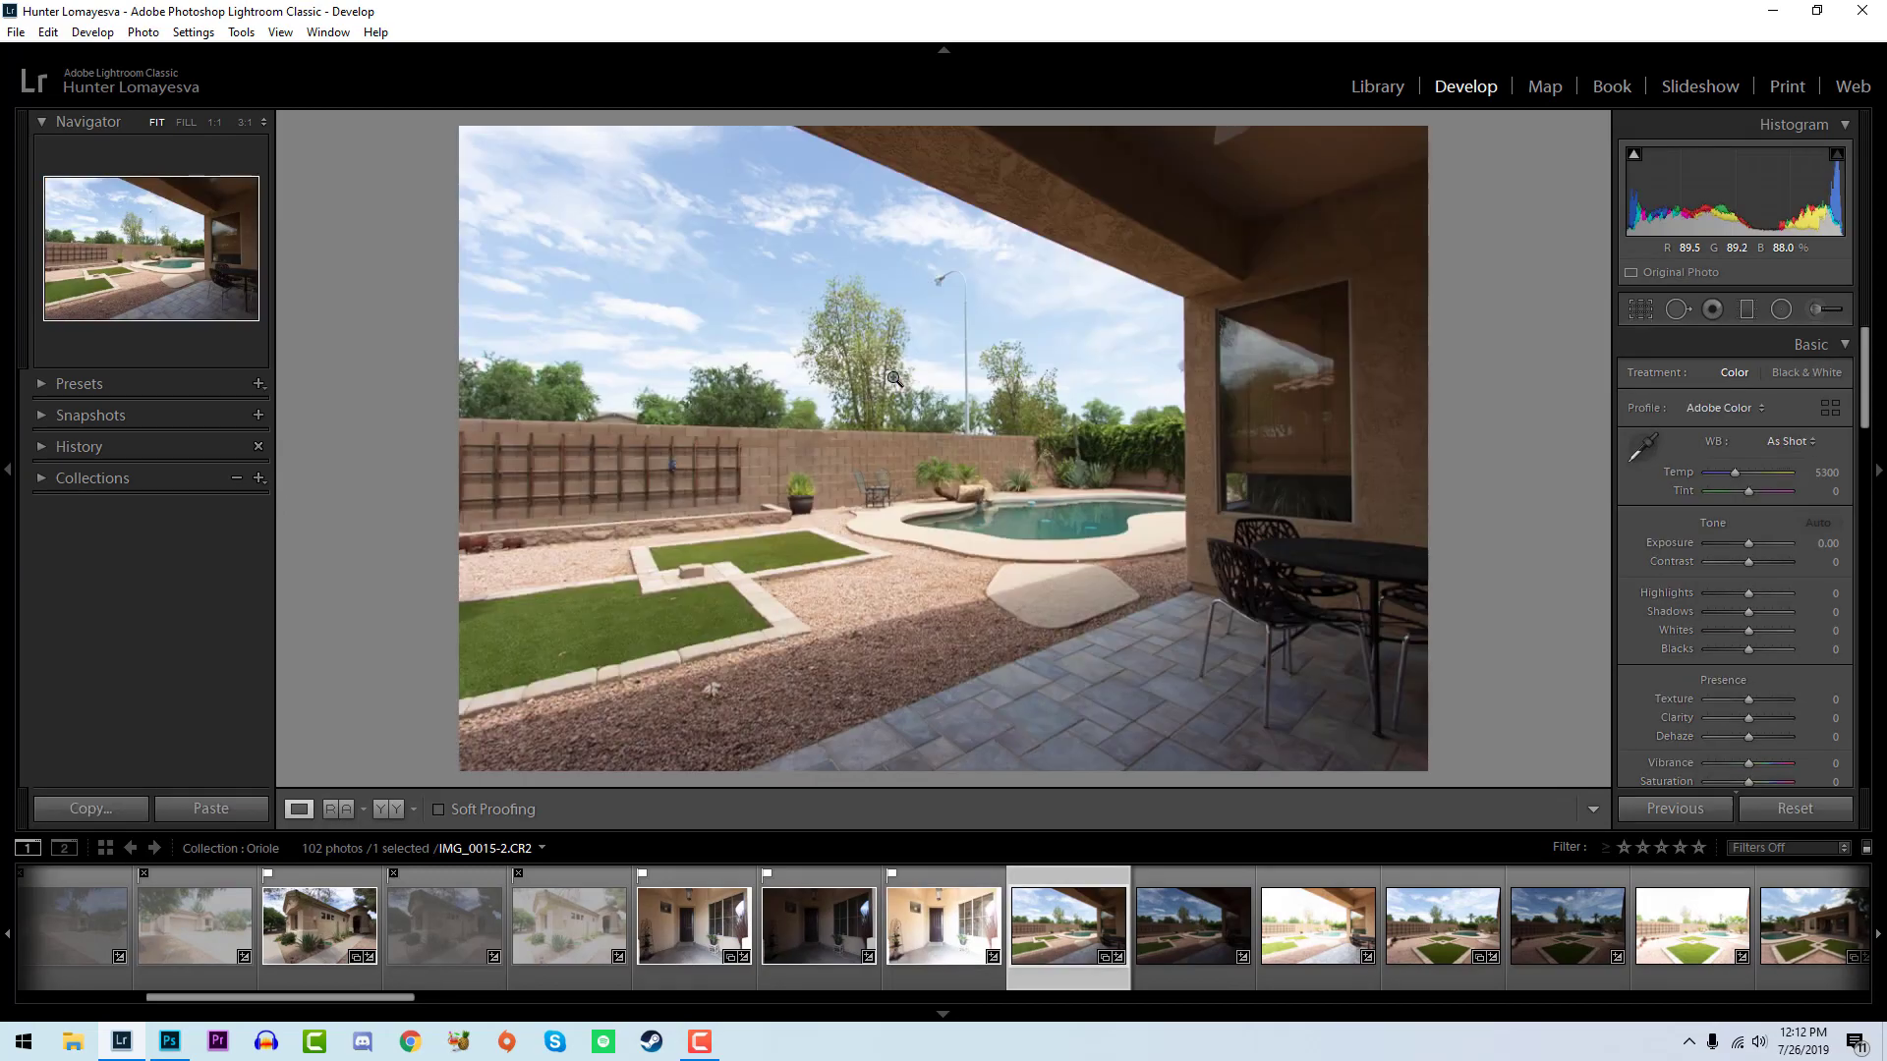
- Flag the balanced covered patio shot as a pick and reject its dark and bright exposures
{"action": "key", "text": "p"}
{"action": "key", "text": "Right"}
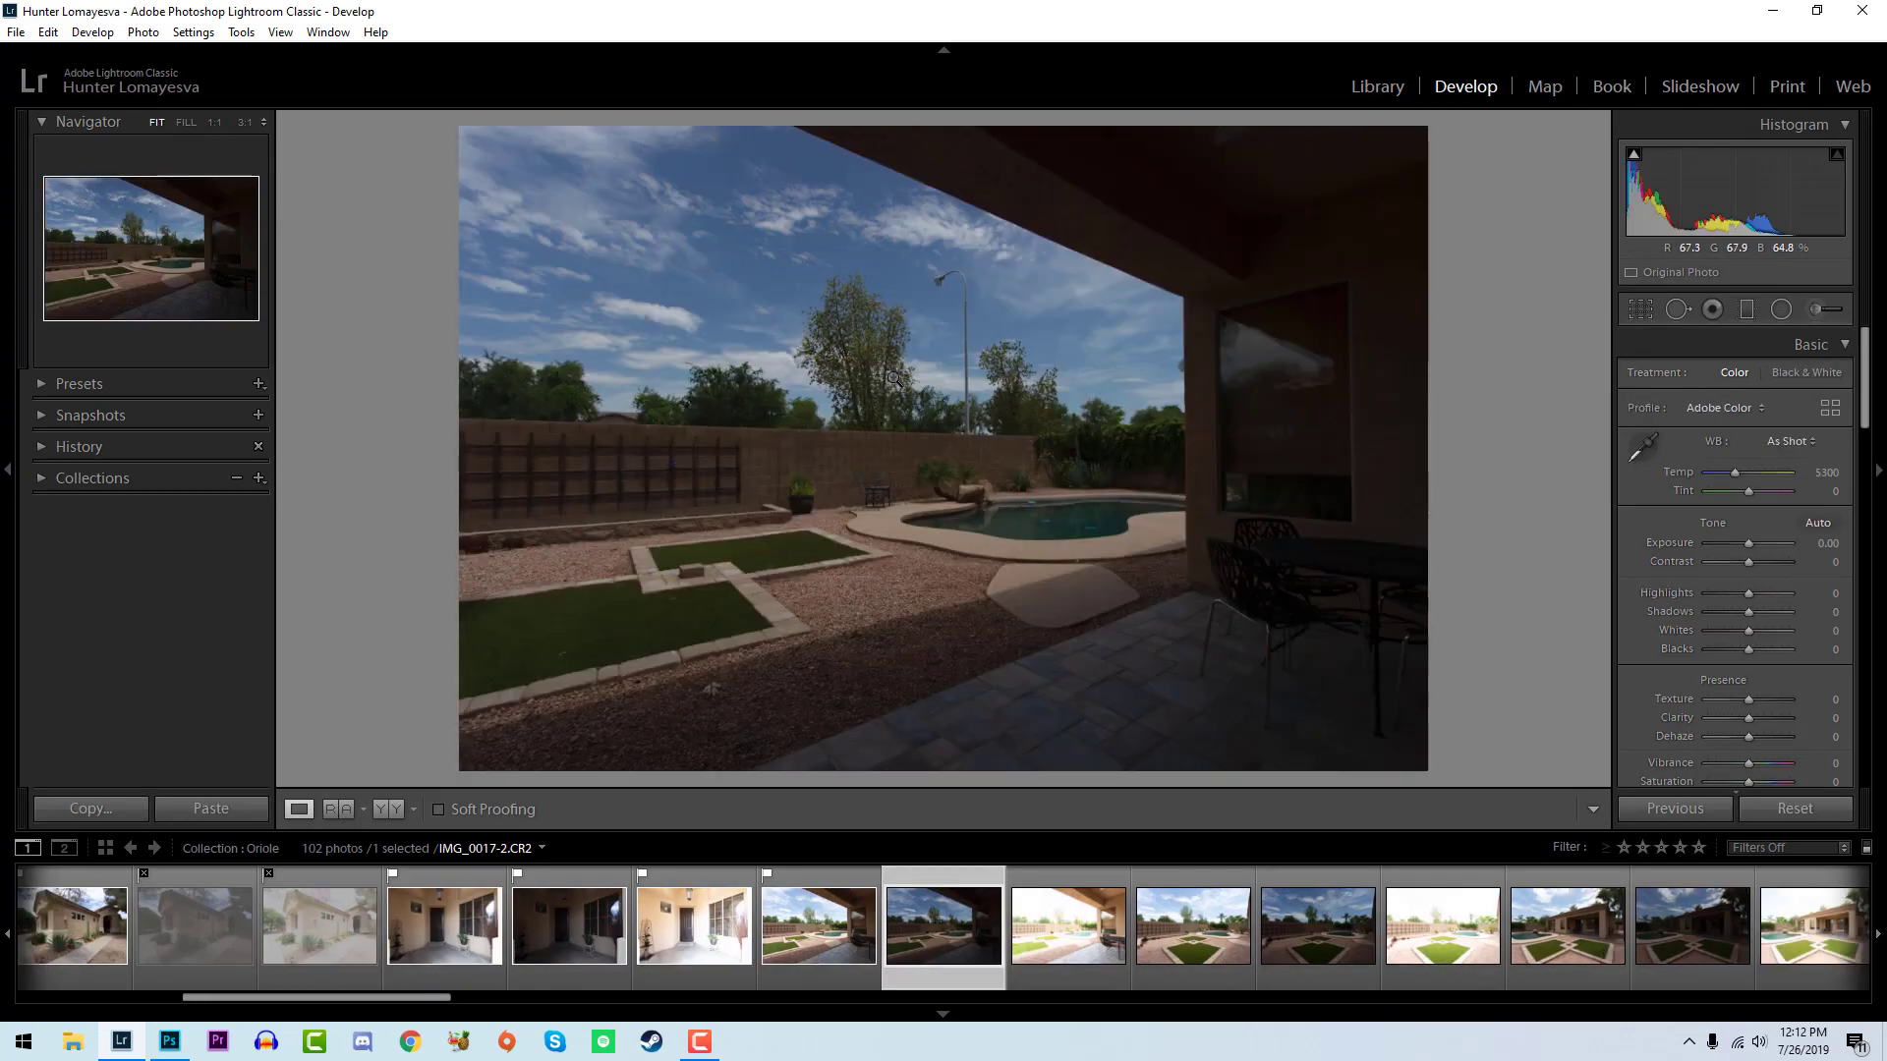
{"action": "key", "text": "x"}
{"action": "key", "text": "Right"}
- Flag the balanced backyard shot facing the lawn squares and back wall as a pick and reject its other two exposures
{"action": "key", "text": "p"}
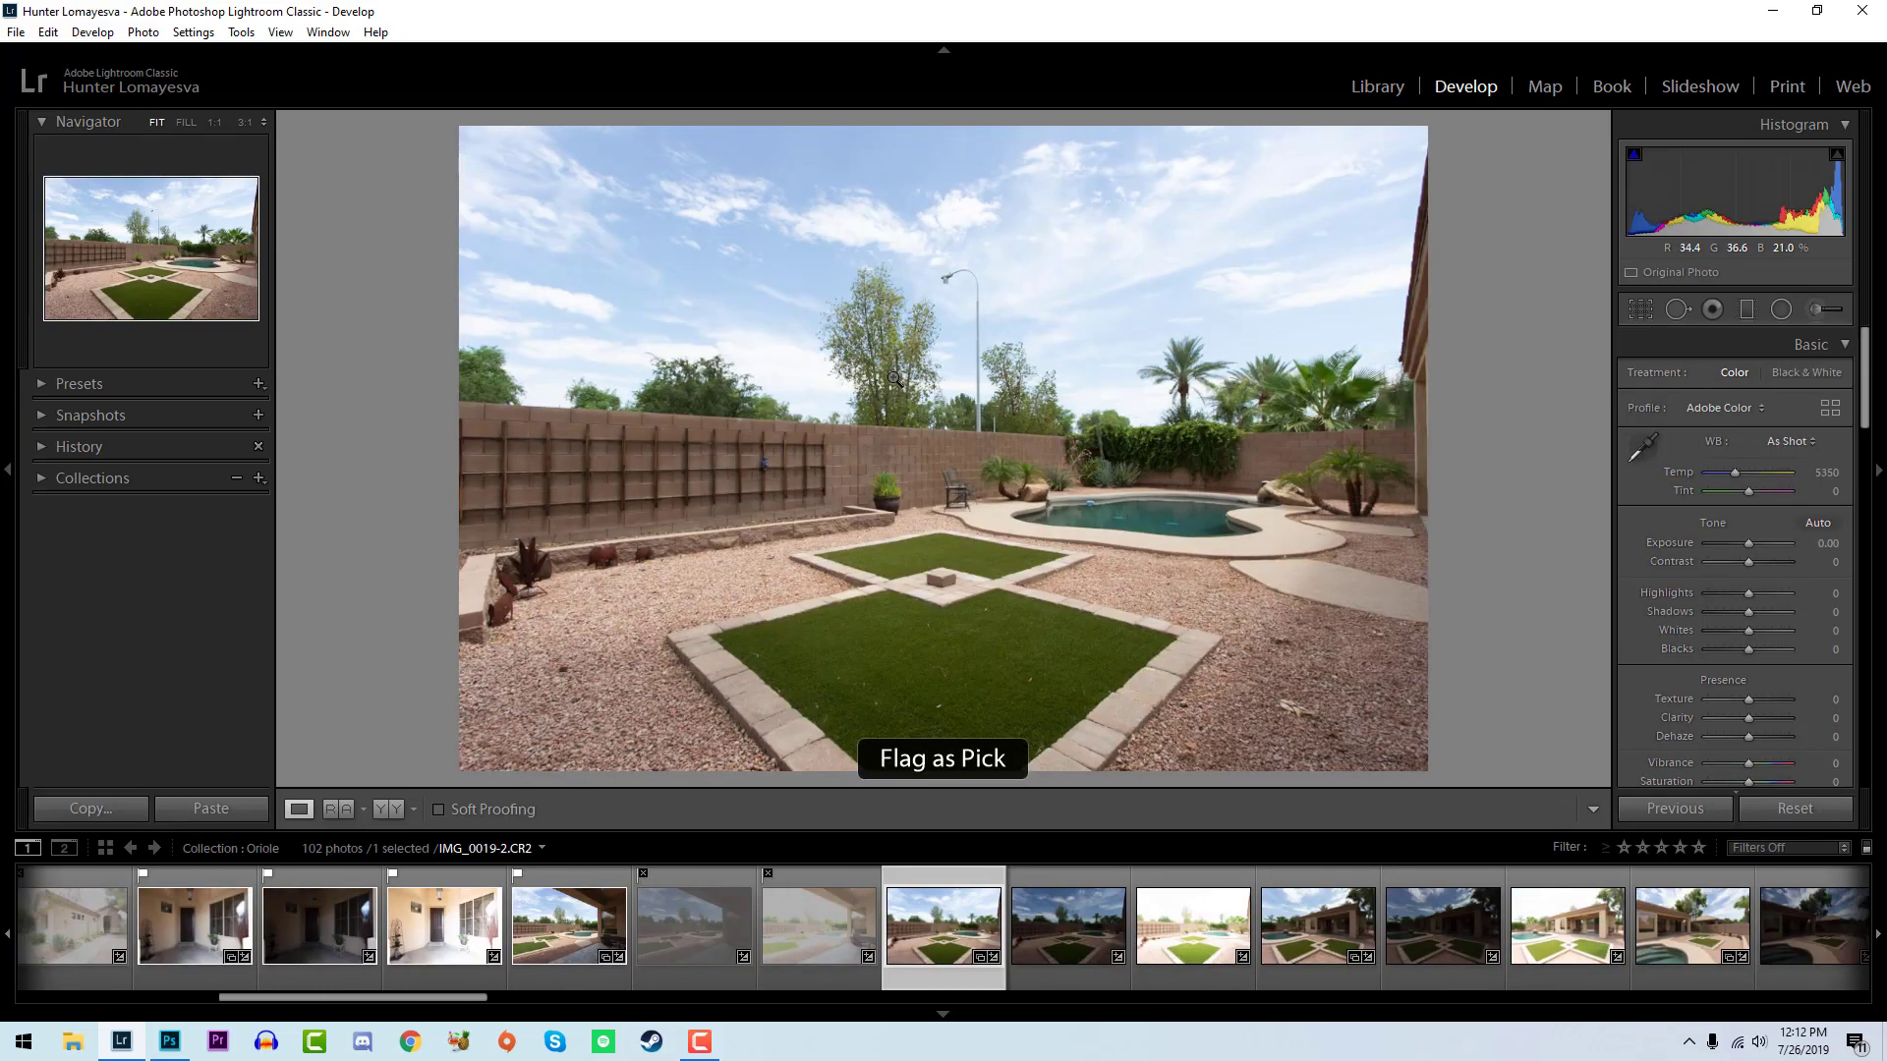
{"action": "key", "text": "Right"}
{"action": "key", "text": "x"}
{"action": "key", "text": "Right"}
{"action": "key", "text": "x"}
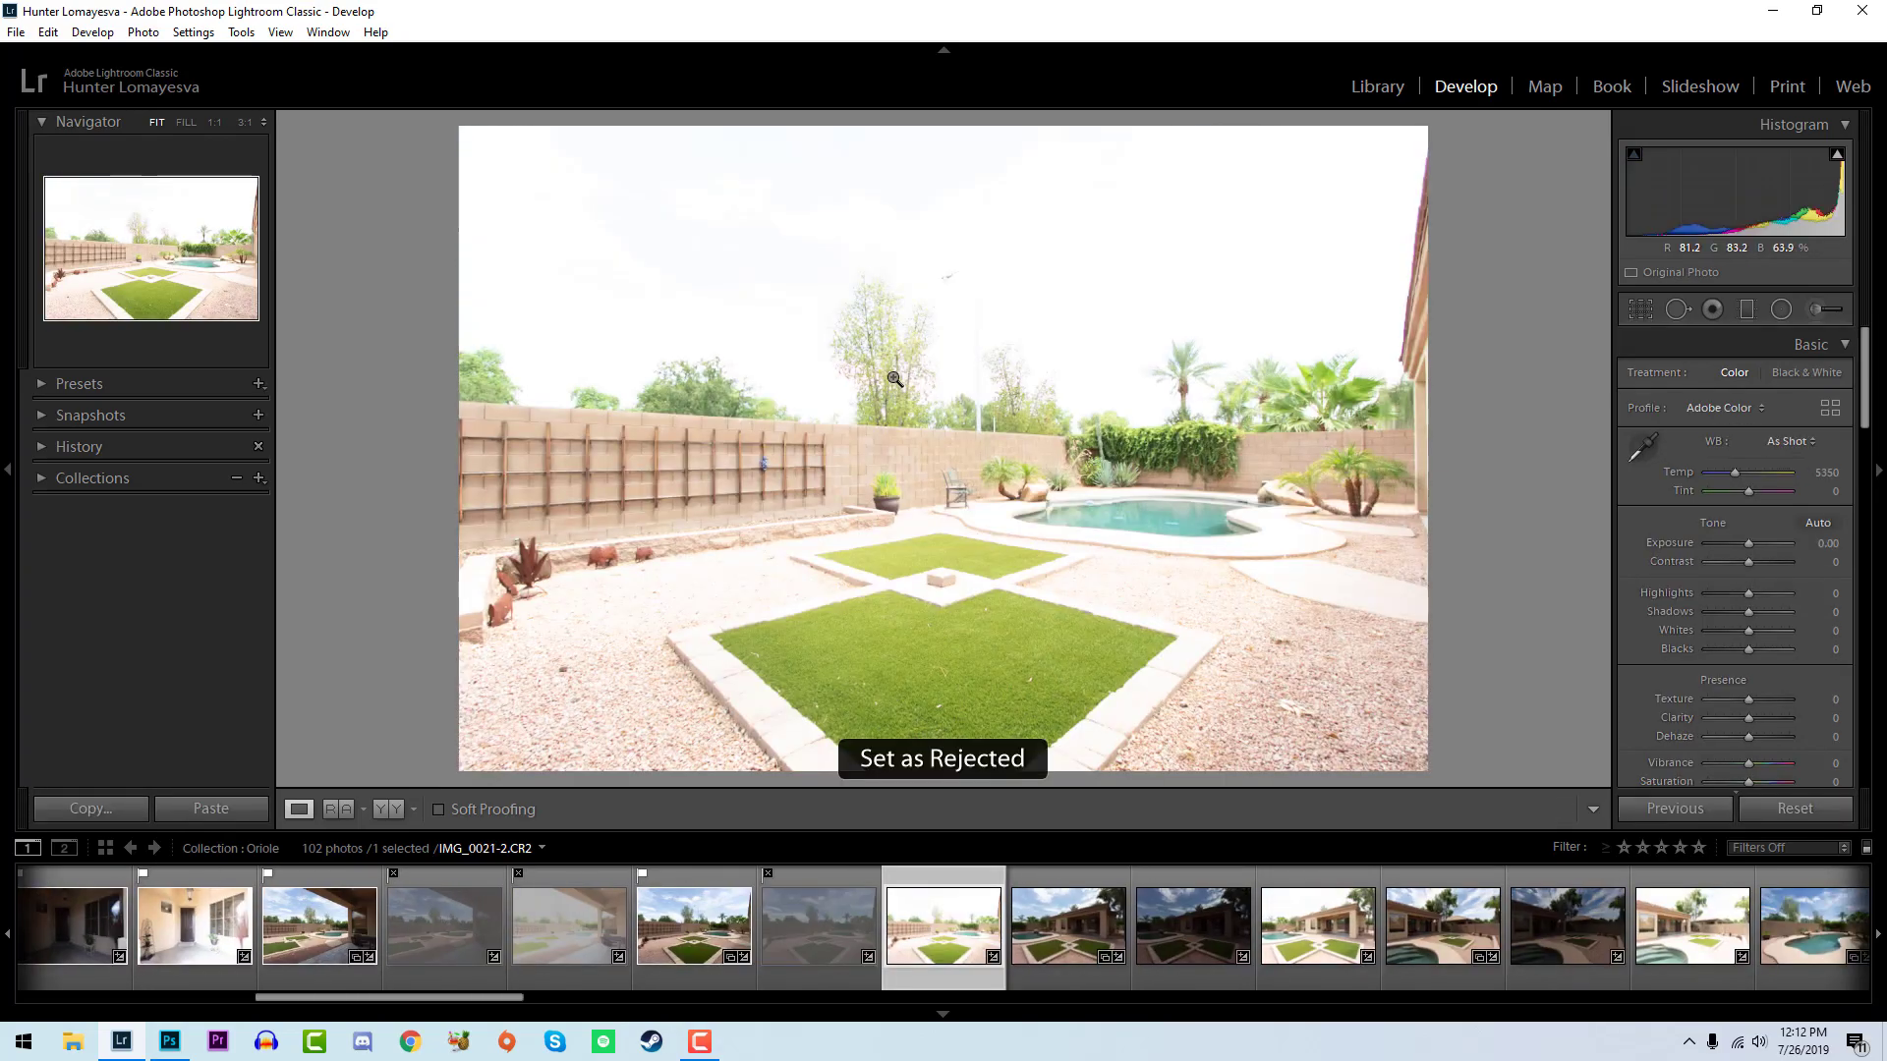
- Flag the balanced shot of the house's rear behind the two lawn squares as a pick and reject its other exposures
{"action": "key", "text": "Right"}
{"action": "key", "text": "p"}
{"action": "key", "text": "Right"}
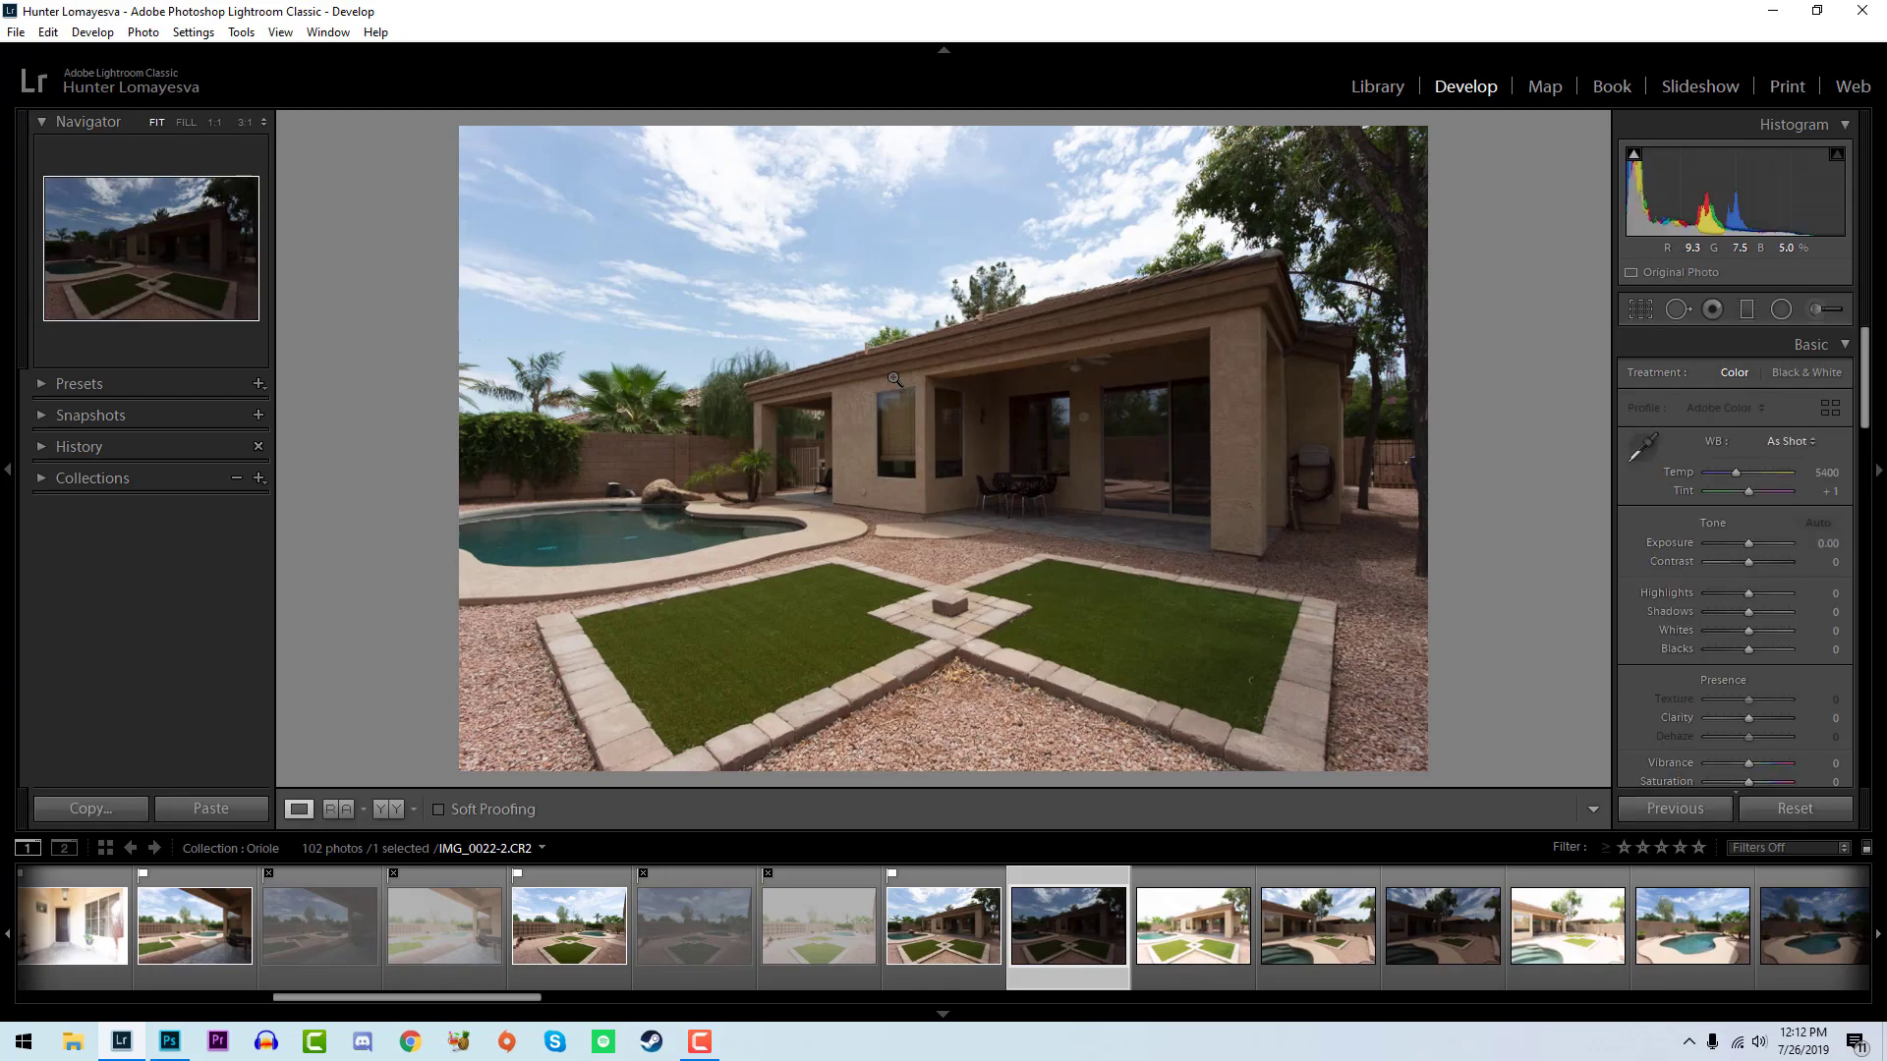
{"action": "key", "text": "x"}
{"action": "key", "text": "Right"}
{"action": "key", "text": "x"}
{"action": "key", "text": "Right"}
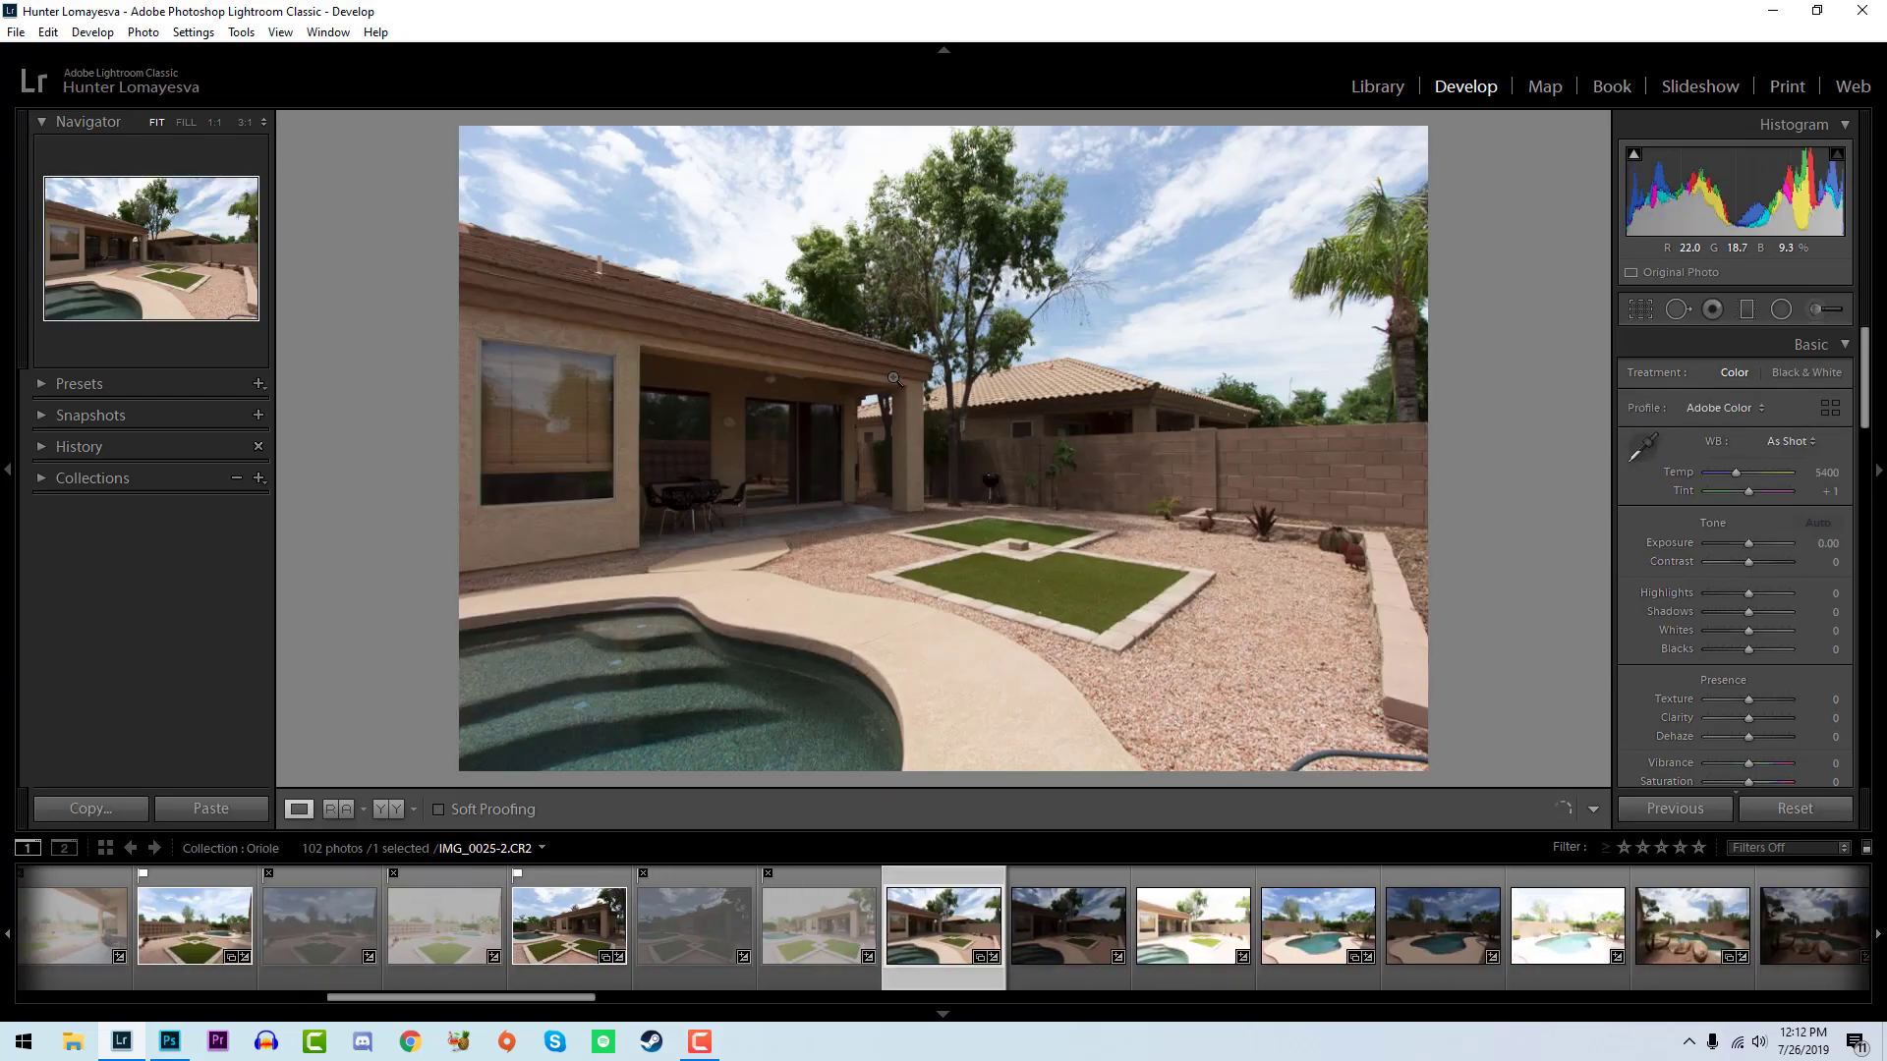
- Flag the balanced shot of the patio and yard with the pool corner as a pick and reject its other exposures
{"action": "key", "text": "p"}
{"action": "key", "text": "Right"}
{"action": "key", "text": "x"}
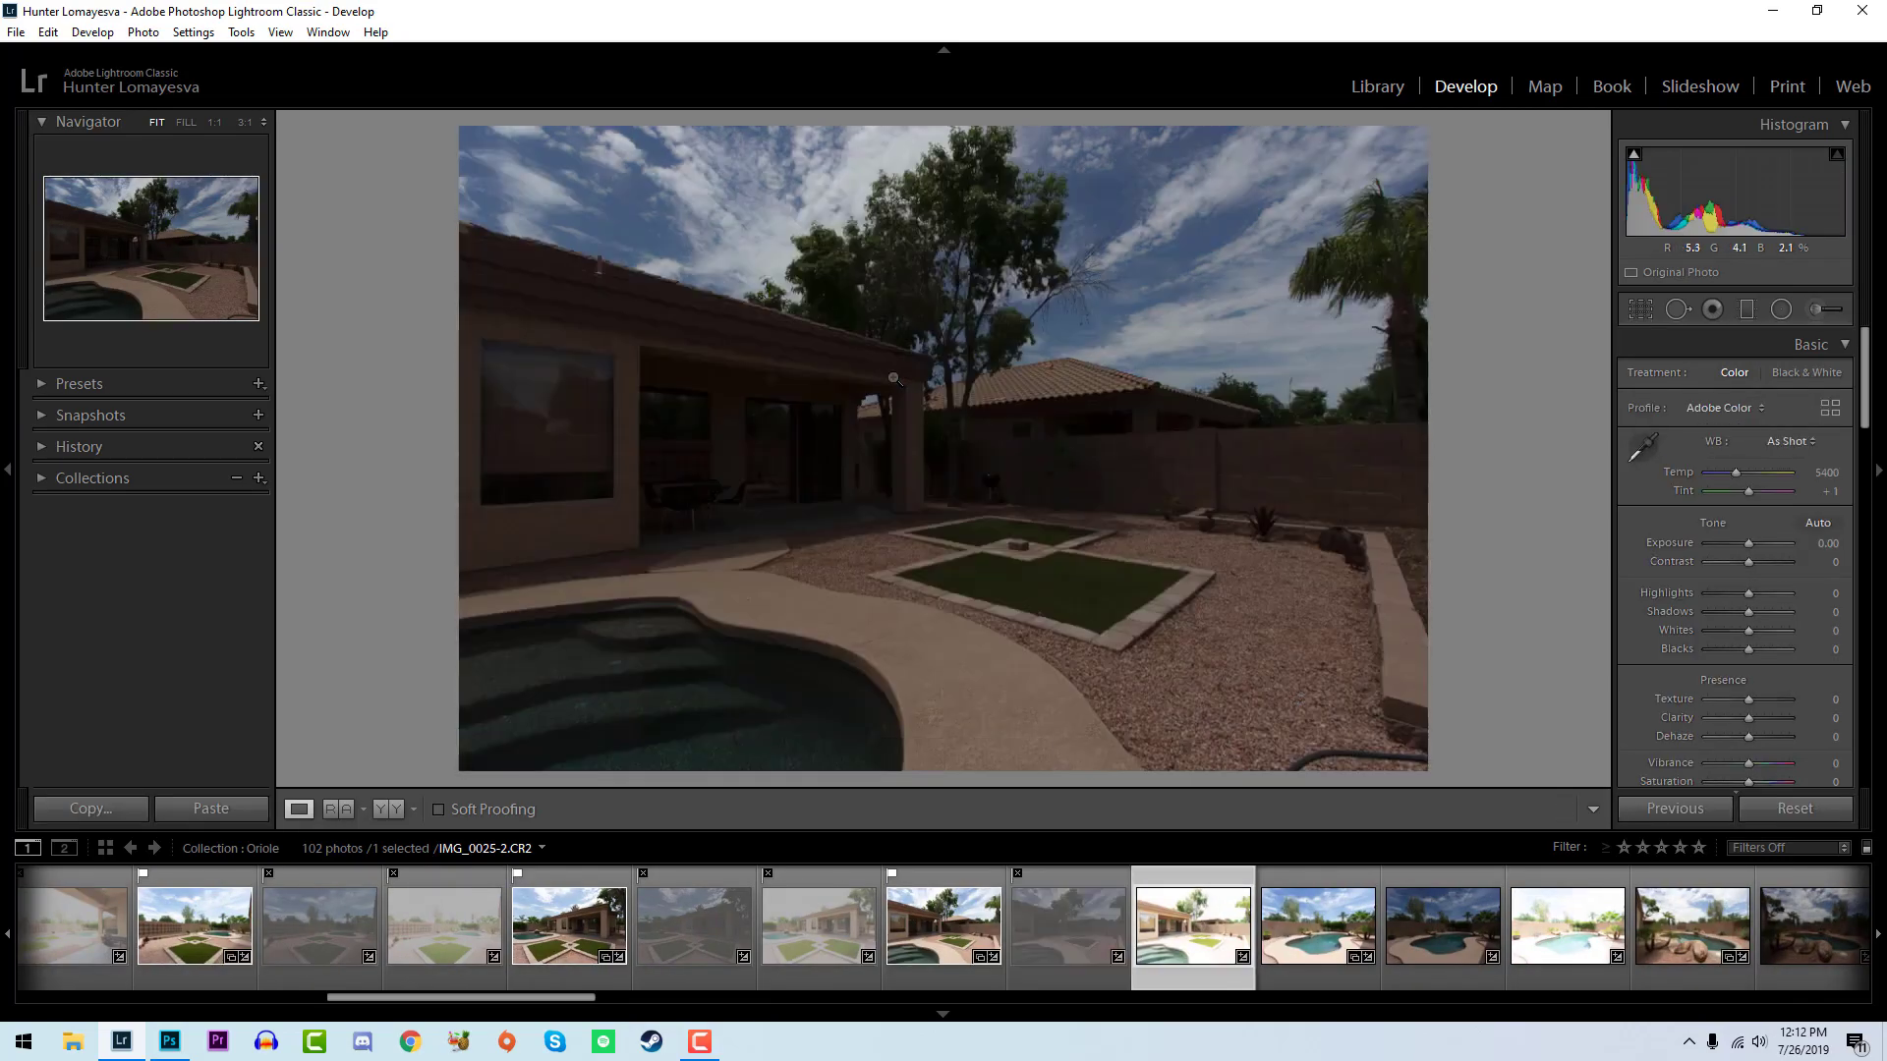
{"action": "key", "text": "Right"}
{"action": "key", "text": "x"}
- Flag the balanced full pool view with the patio chairs as a pick and reject its dark and bright exposures
{"action": "key", "text": "Right"}
{"action": "key", "text": "p"}
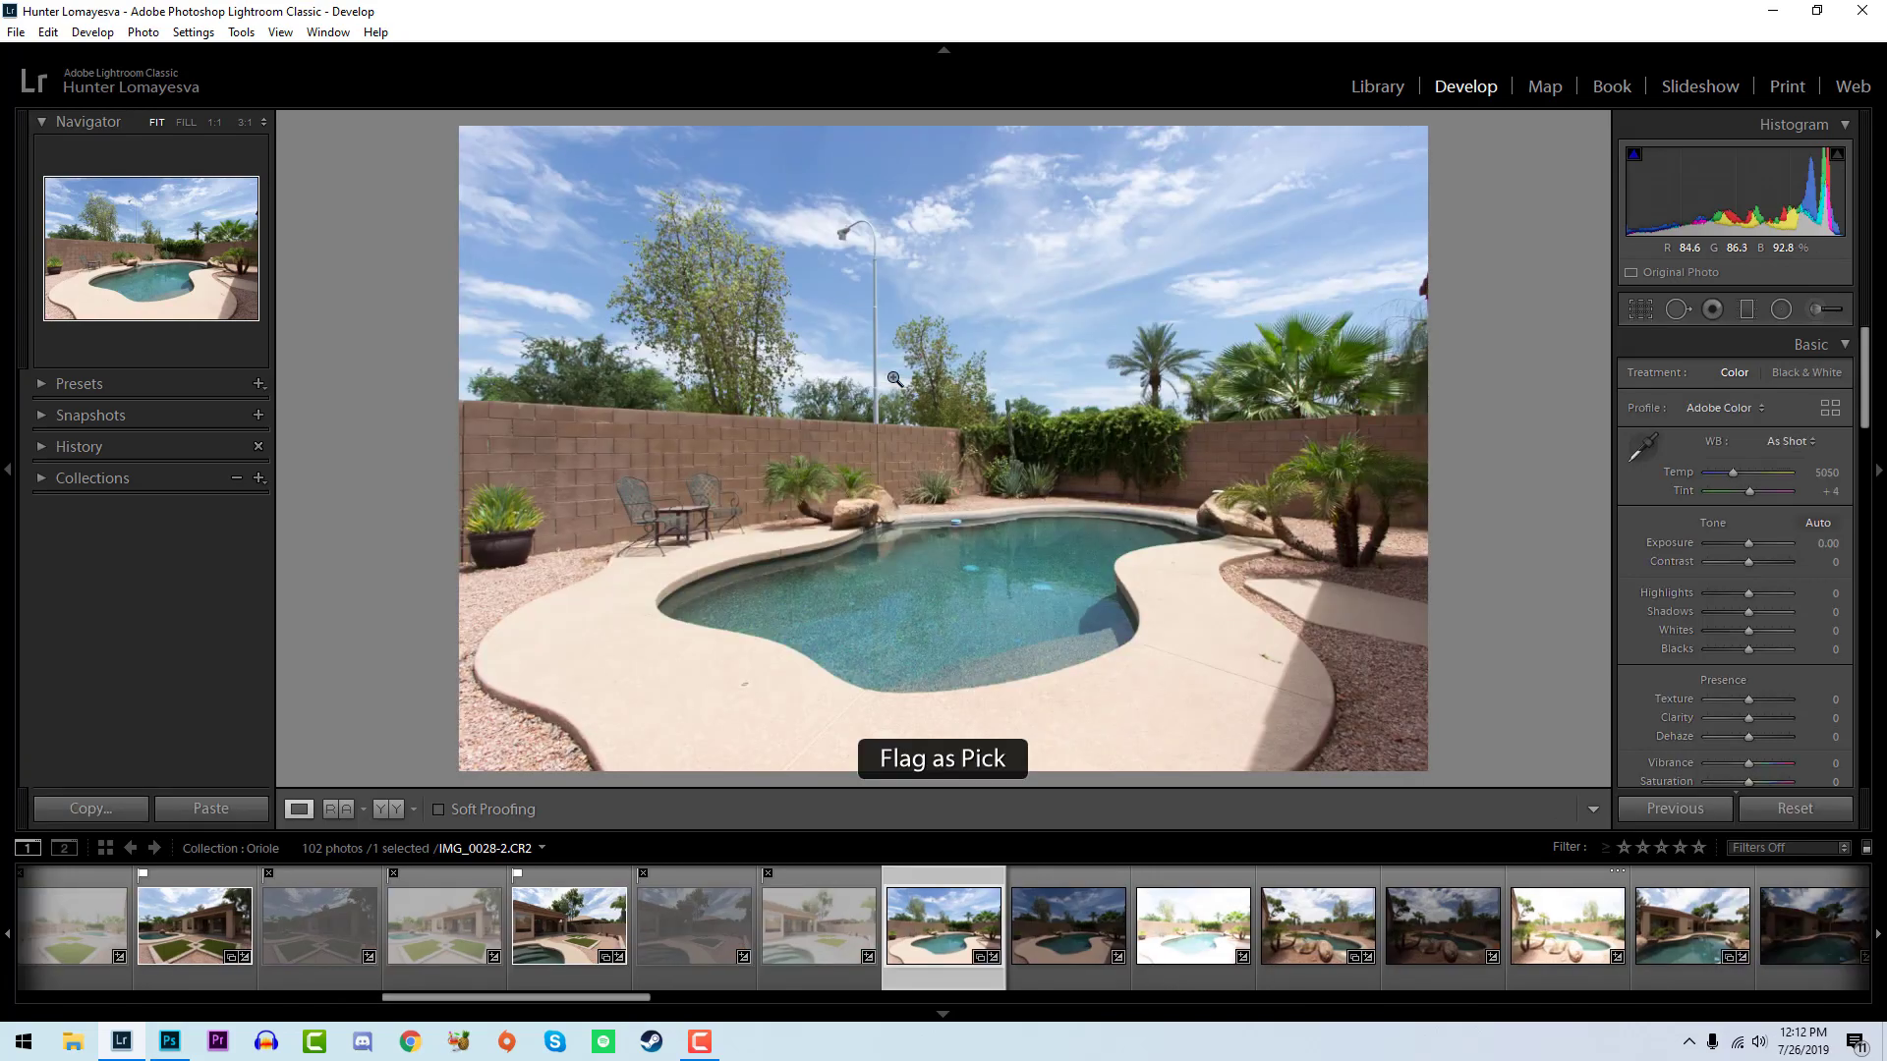
{"action": "key", "text": "Right"}
{"action": "key", "text": "x"}
{"action": "key", "text": "Right"}
{"action": "key", "text": "x"}
{"action": "key", "text": "Right"}
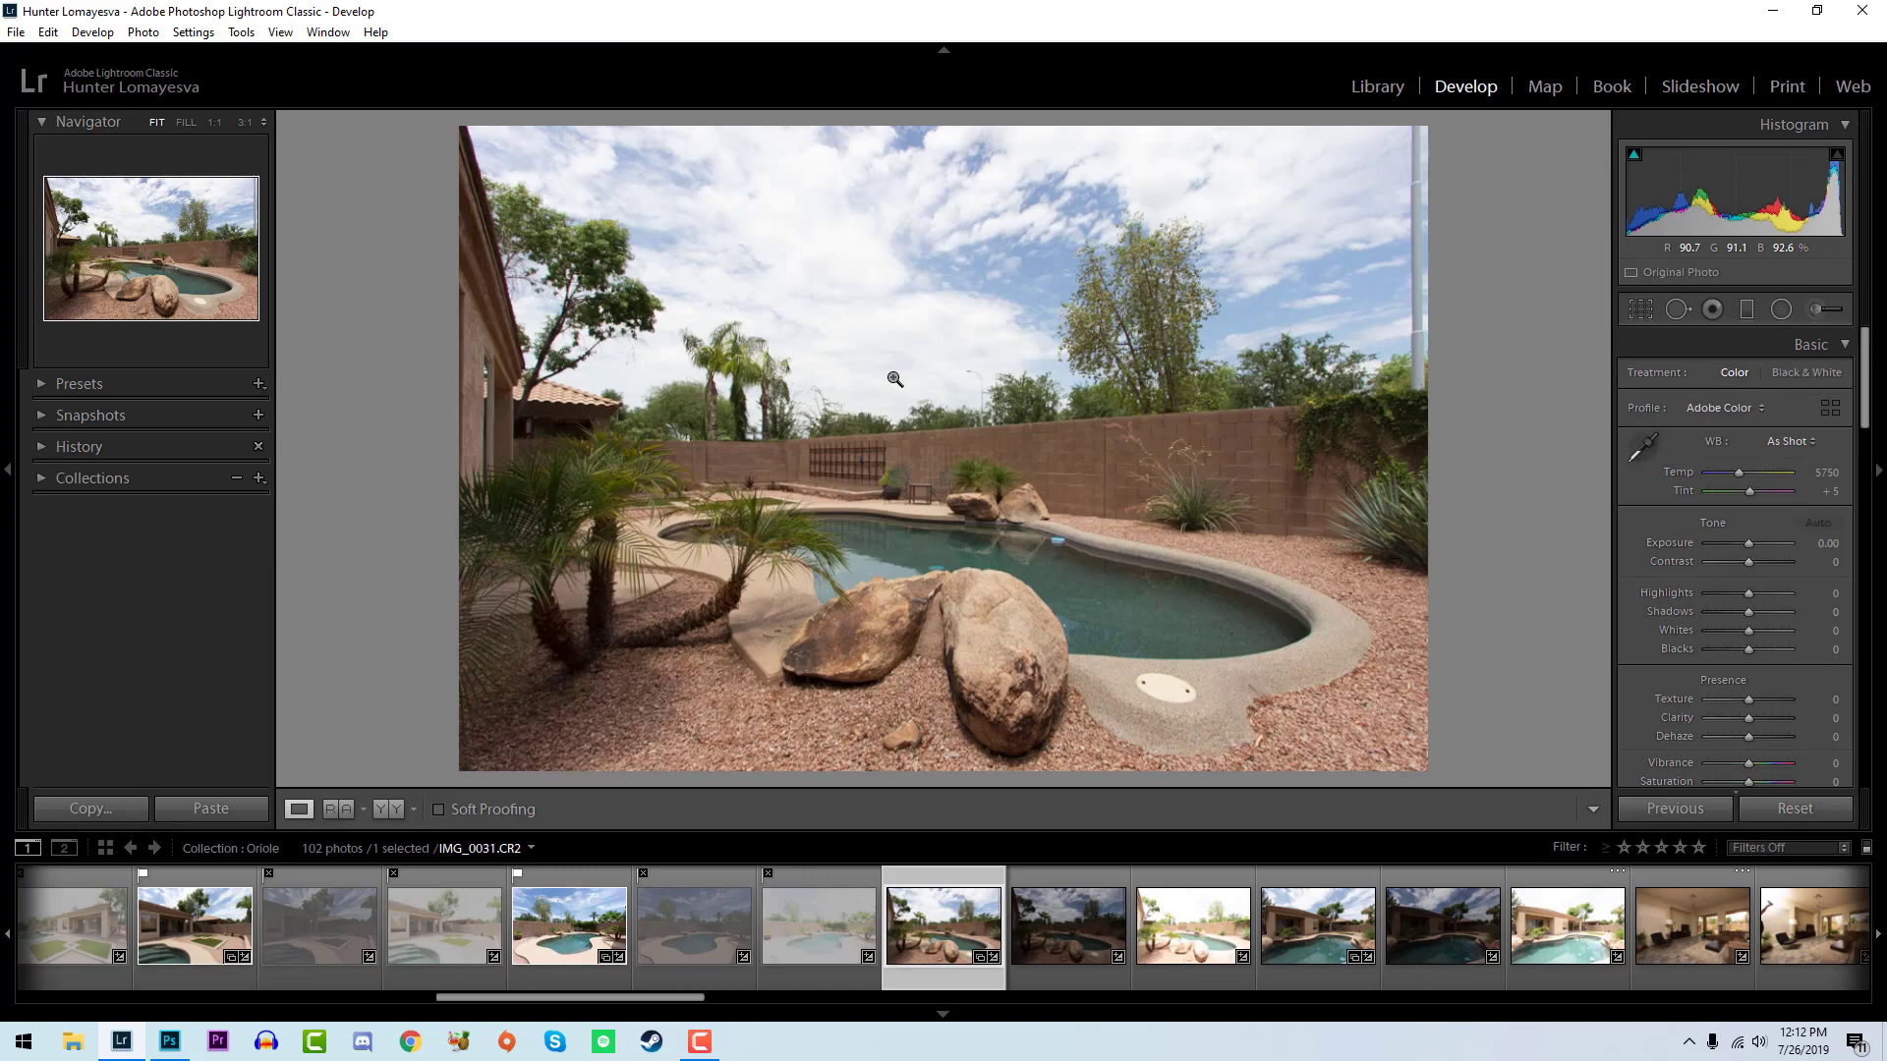
- Flag the balanced pool shot with the large boulders in front as a pick and reject its other two exposures
{"action": "key", "text": "p"}
{"action": "key", "text": "Right"}
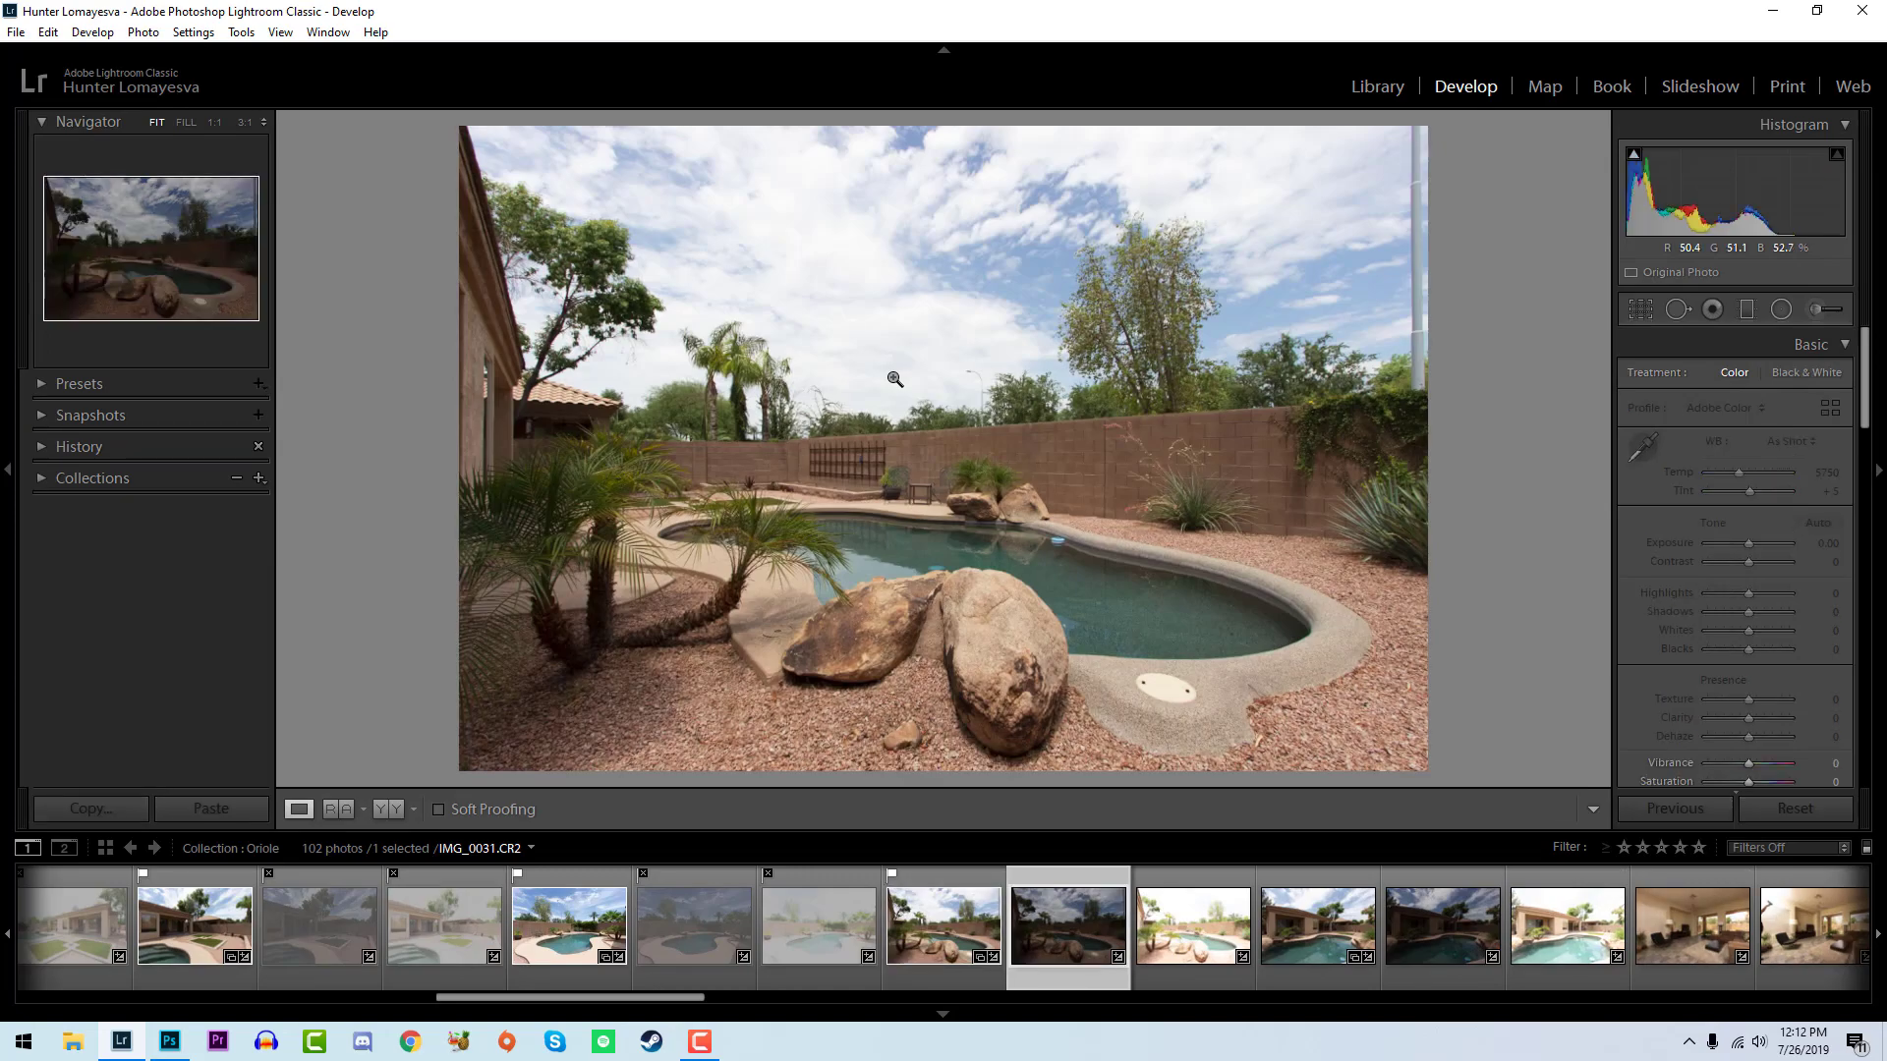
{"action": "key", "text": "x"}
{"action": "key", "text": "Right"}
{"action": "key", "text": "x"}
- Flag the balanced shot of the house seen across the pool as a pick and reject its dark and bright exposures
{"action": "key", "text": "Right"}
{"action": "key", "text": "p"}
{"action": "key", "text": "Right"}
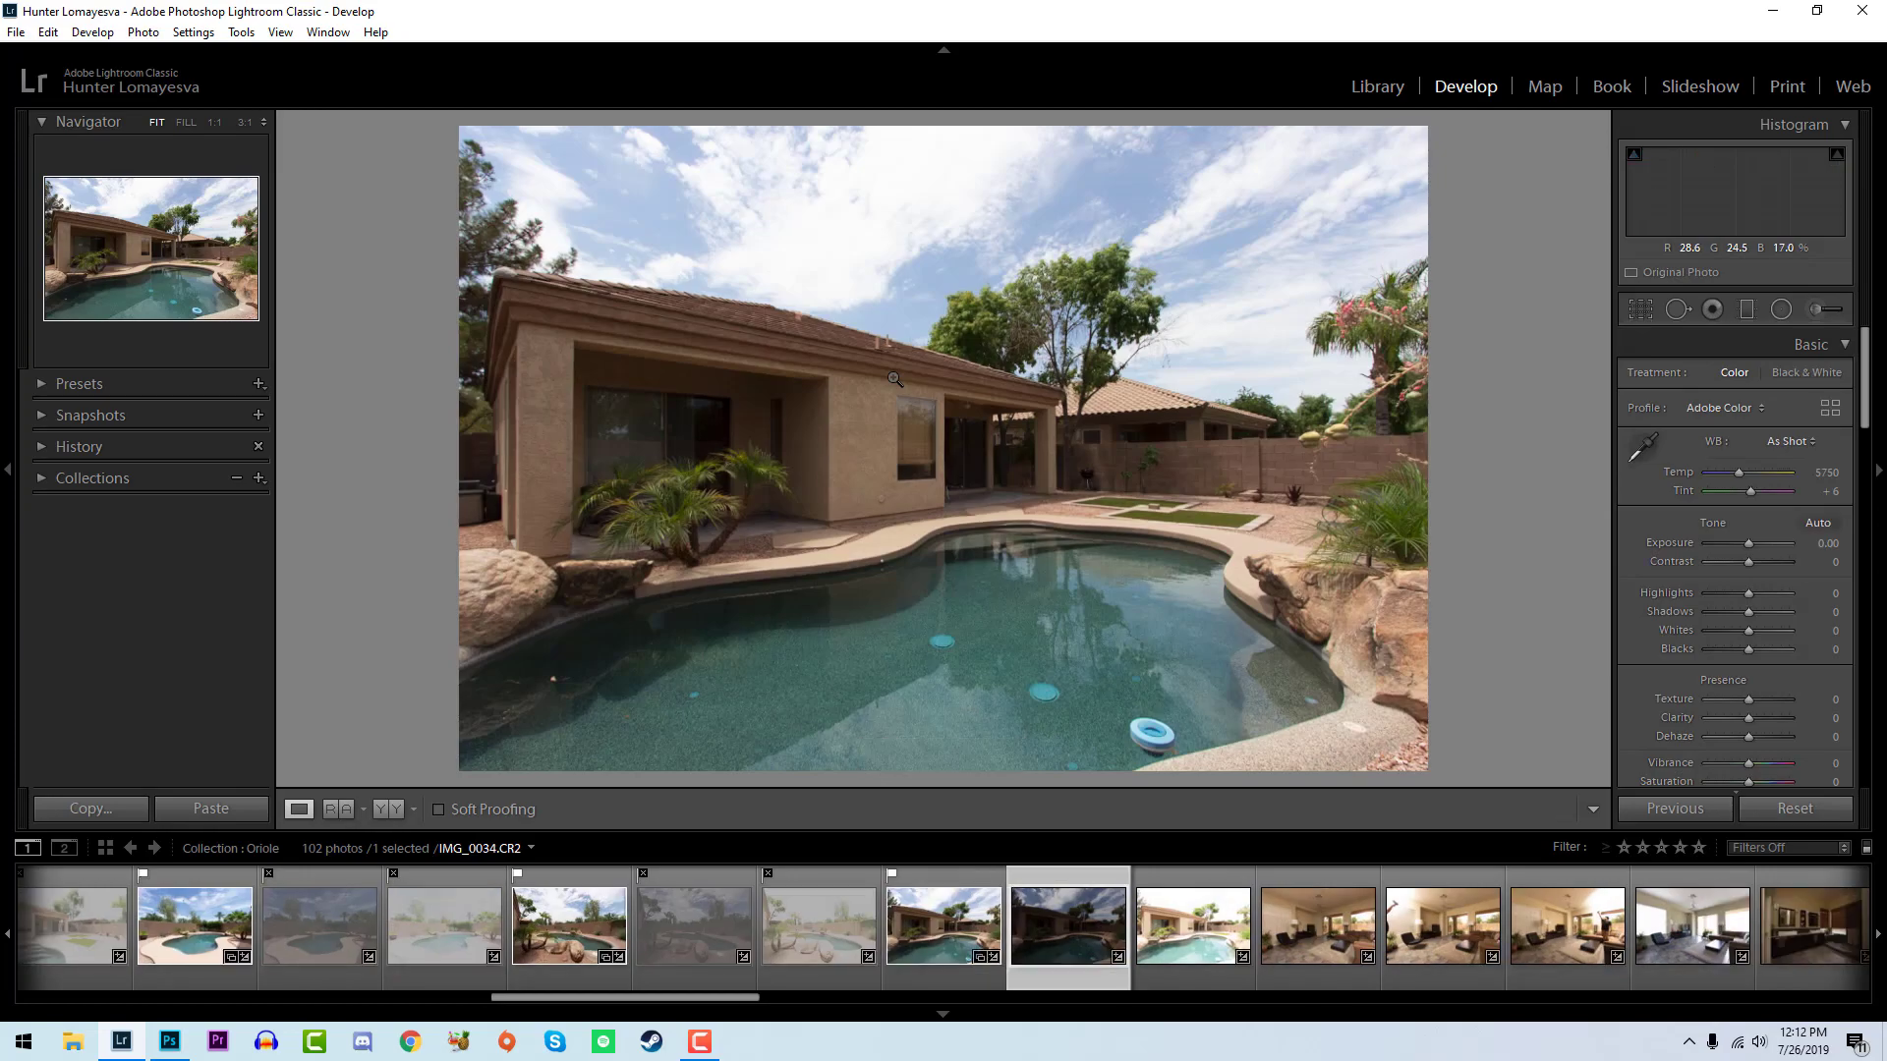
{"action": "key", "text": "x"}
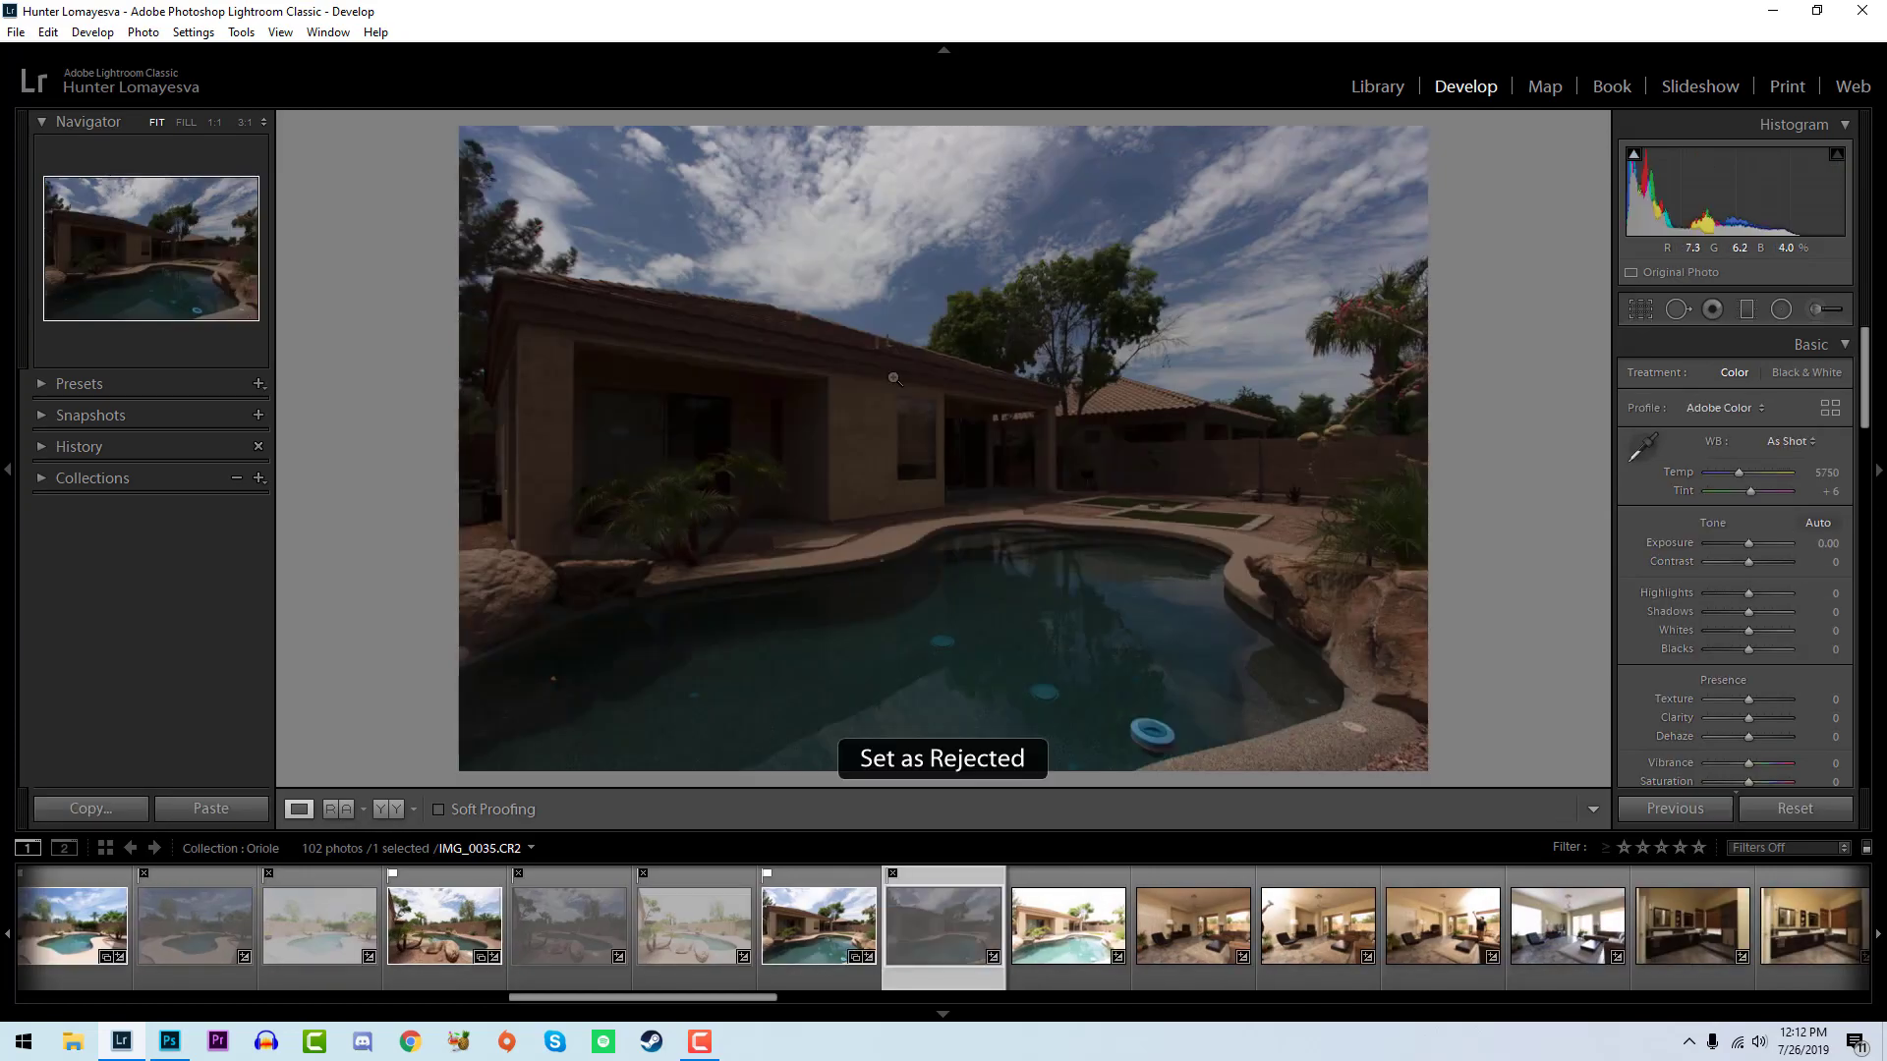
{"action": "key", "text": "Right"}
{"action": "key", "text": "x"}
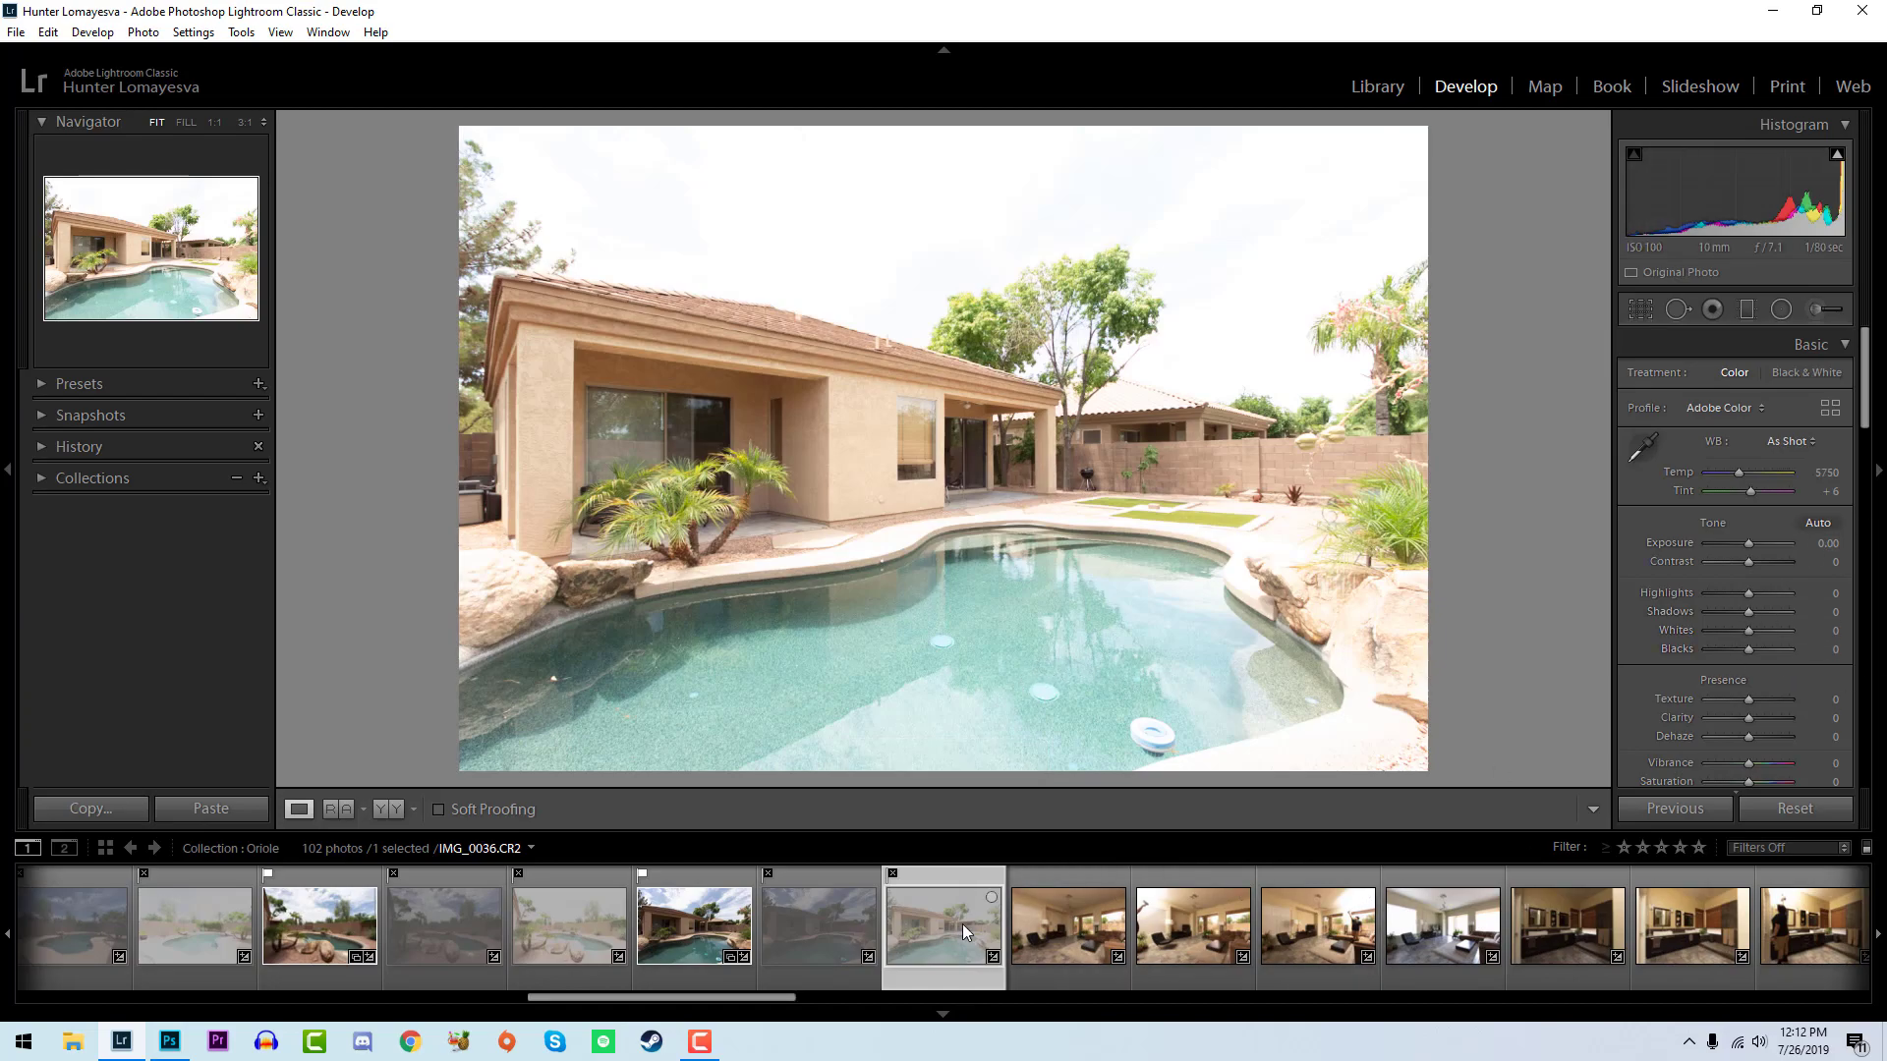
- Starting from the first photo, add the flagged photos to the selection one by one
{"action": "scroll", "coordinate": [963, 924], "scroll_direction": "up", "scroll_amount": 10}
{"action": "left_click", "coordinate": [78, 923]}
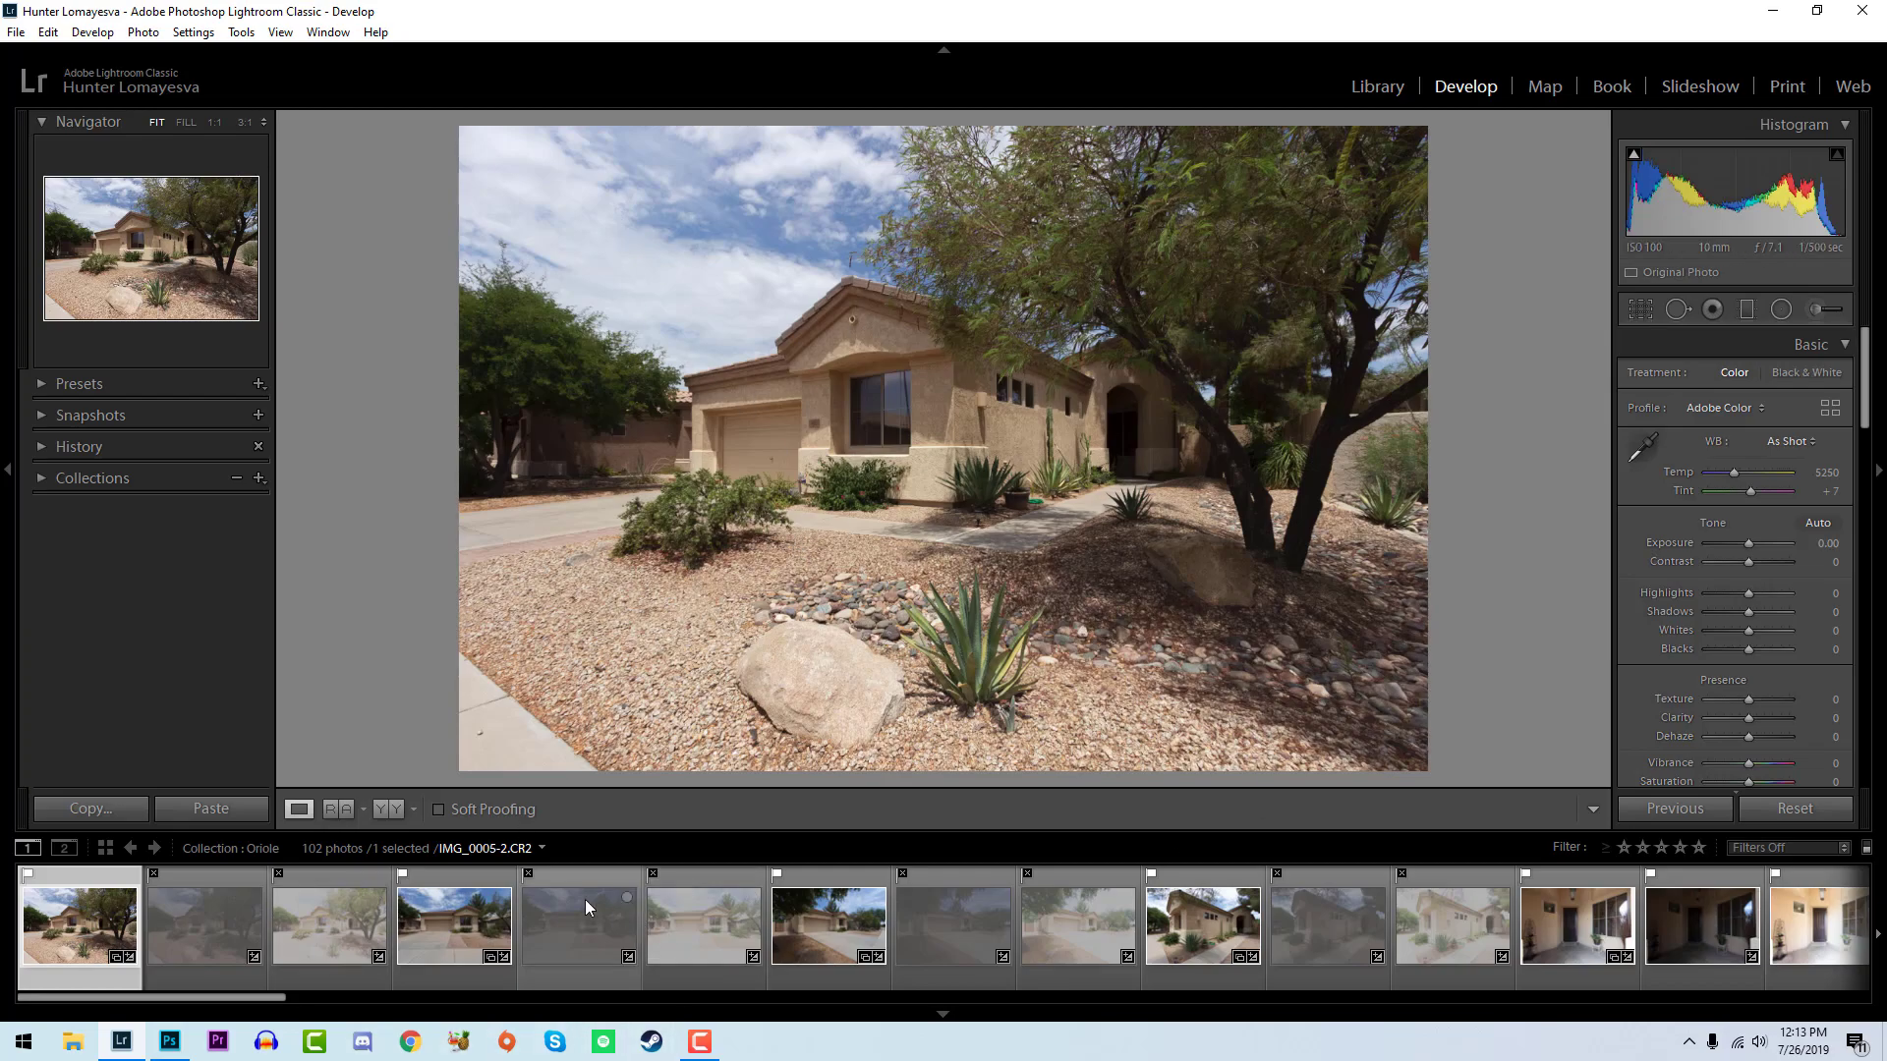
{"action": "left_click", "coordinate": [467, 931], "text": "ctrl"}
{"action": "left_click", "coordinate": [829, 934], "text": "ctrl"}
{"action": "left_click", "coordinate": [1215, 952], "text": "ctrl"}
{"action": "left_click", "coordinate": [1629, 967], "text": "ctrl"}
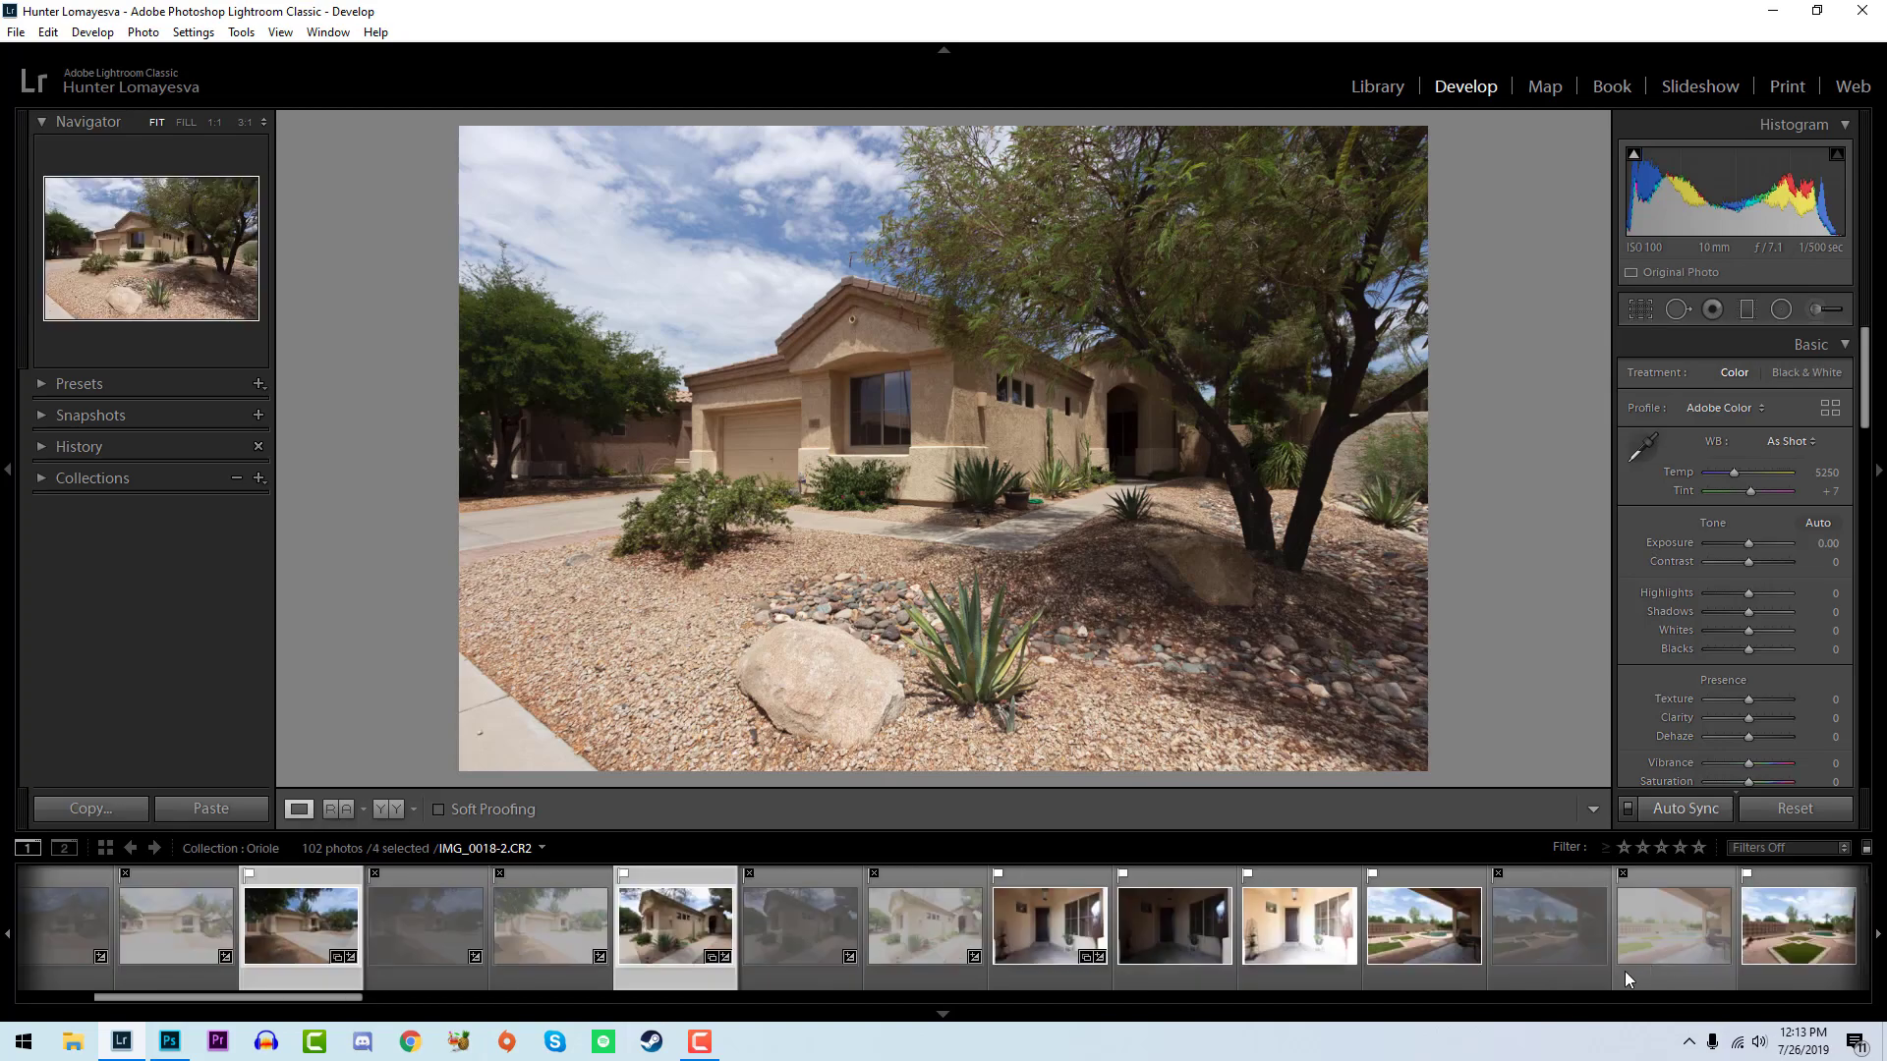
{"action": "left_click", "coordinate": [1174, 948], "text": "ctrl"}
{"action": "left_click", "coordinate": [1299, 948], "text": "ctrl"}
{"action": "scroll", "coordinate": [1401, 972], "scroll_direction": "down", "scroll_amount": 3}
{"action": "left_click", "coordinate": [727, 953], "text": "ctrl"}
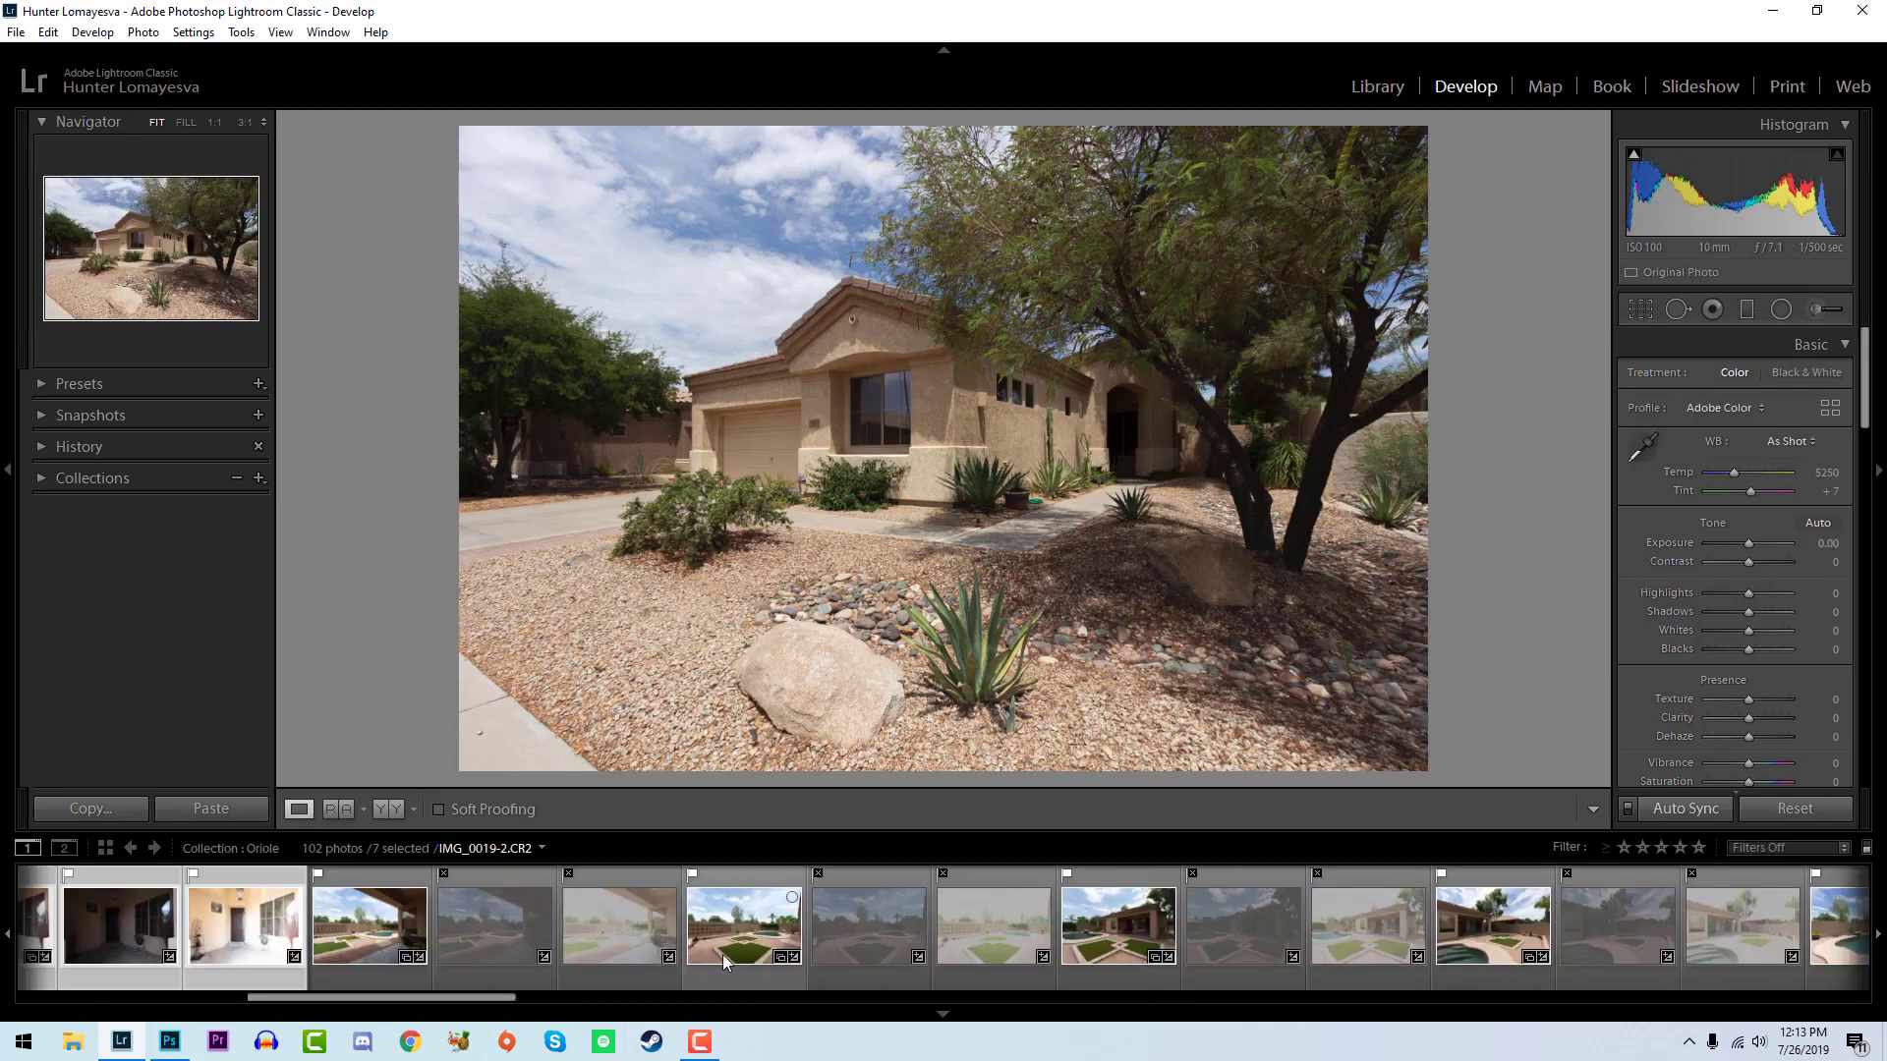
{"action": "left_click", "coordinate": [1036, 934], "text": "ctrl"}
{"action": "left_click", "coordinate": [1120, 934], "text": "ctrl"}
{"action": "left_click", "coordinate": [1500, 895], "text": "ctrl"}
{"action": "left_click", "coordinate": [1501, 895], "text": "ctrl"}
- Select all flagged photos by filtering the filmstrip to Flagged, and set the filter back to Filters Off
{"action": "left_click", "coordinate": [1789, 847]}
{"action": "left_click", "coordinate": [1671, 653]}
{"action": "left_click", "coordinate": [1800, 853]}
{"action": "left_click", "coordinate": [1667, 682]}
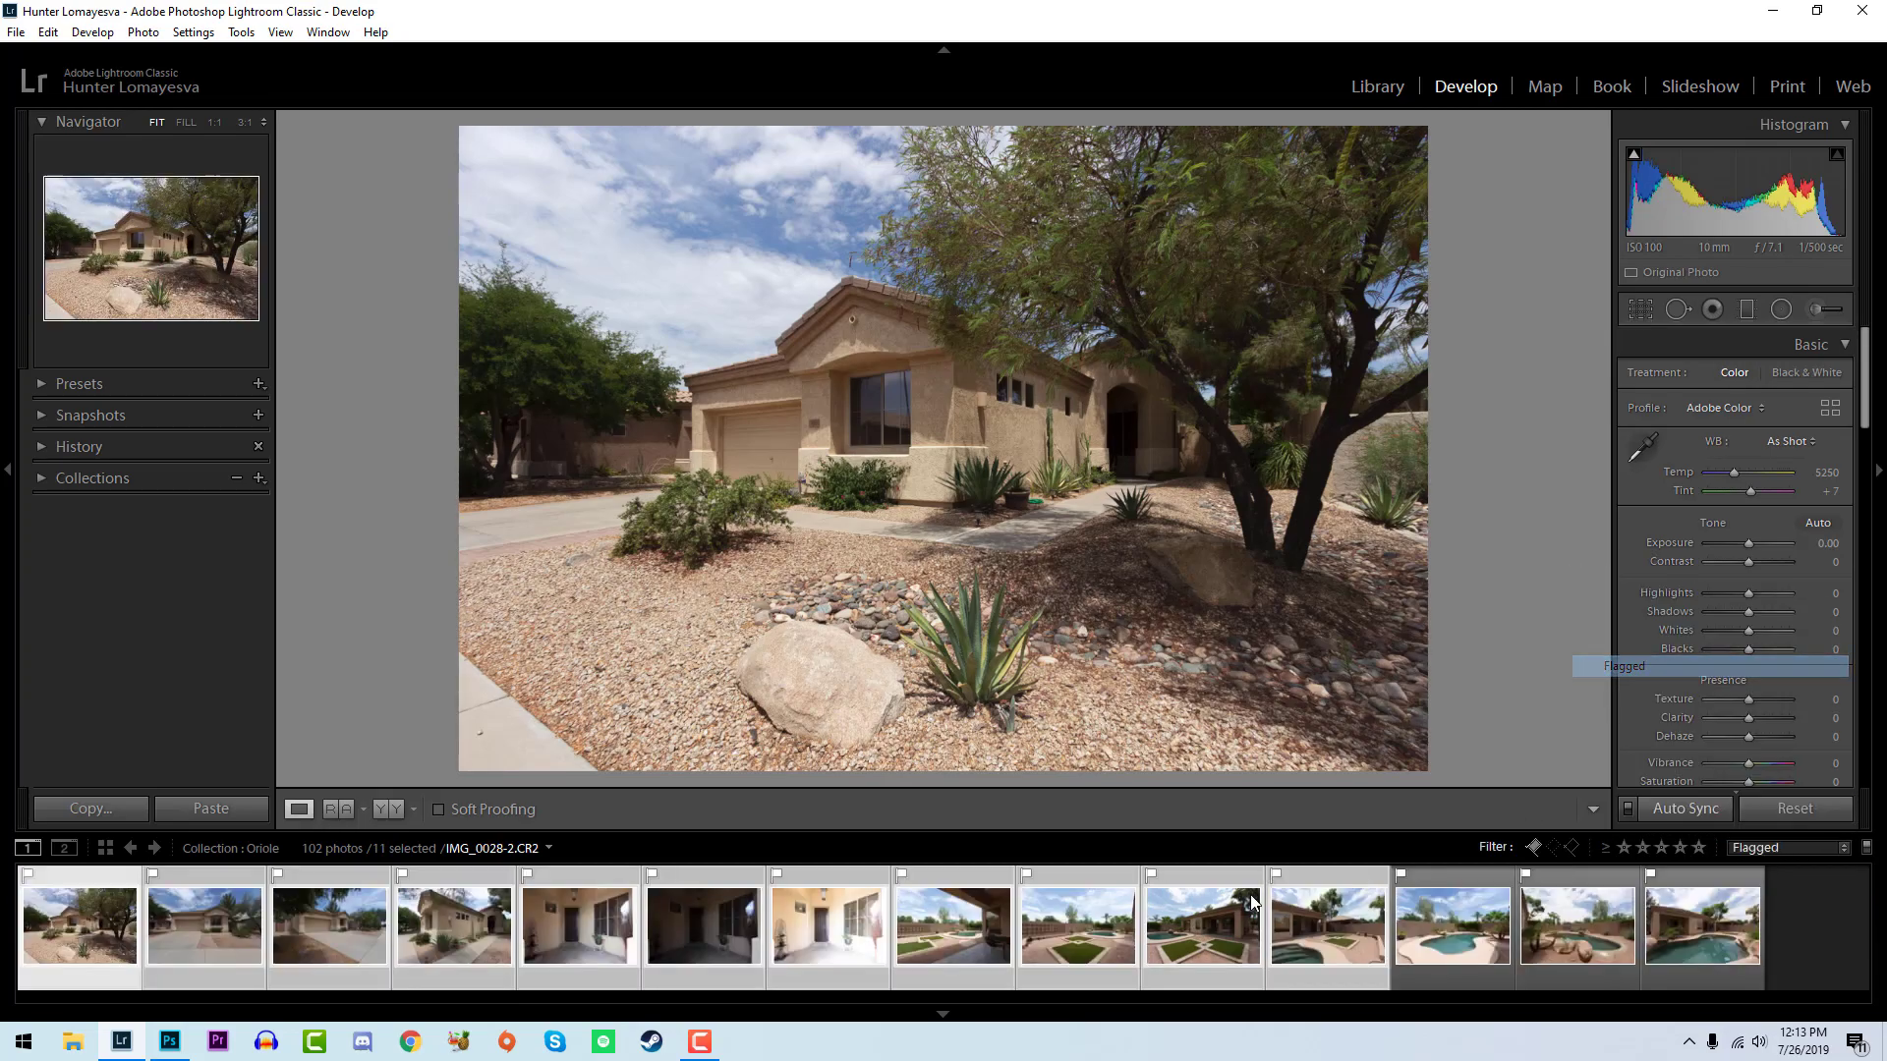
{"action": "key", "text": "ctrl+a"}
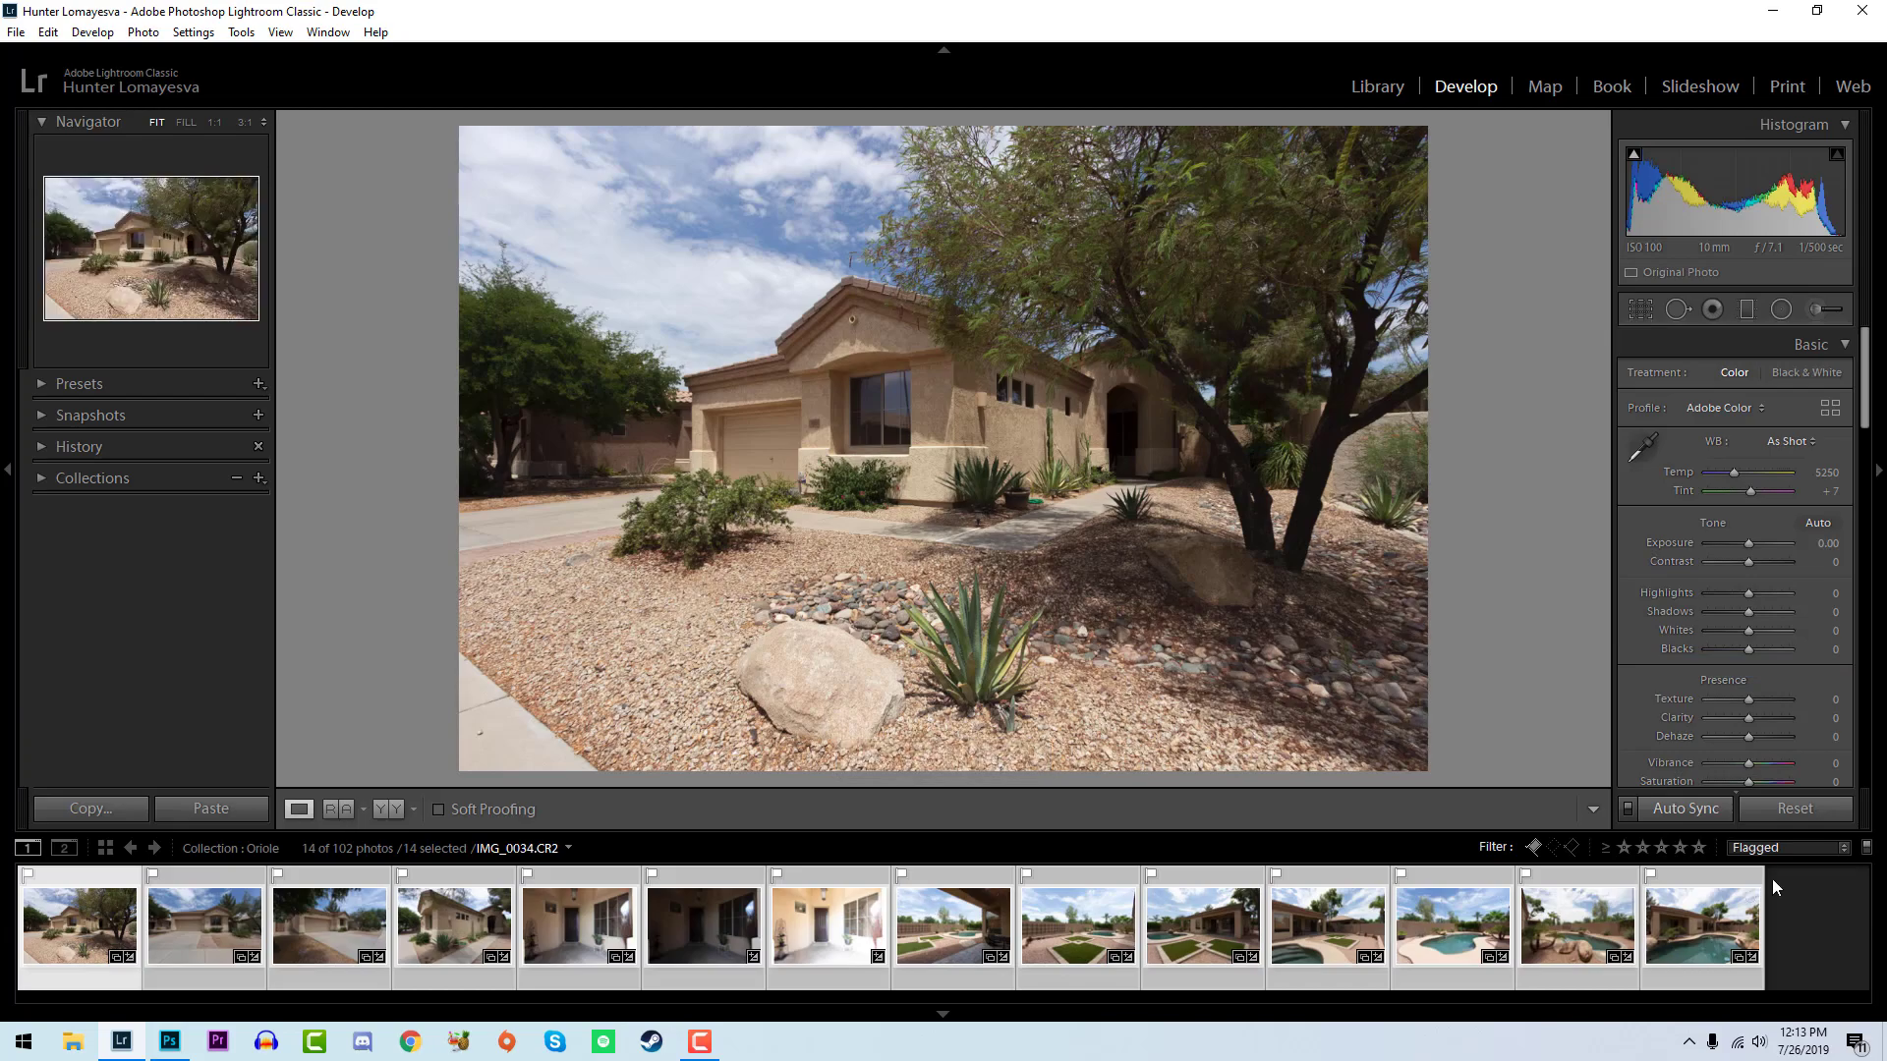
{"action": "left_click", "coordinate": [1784, 847]}
{"action": "left_click", "coordinate": [1746, 655]}
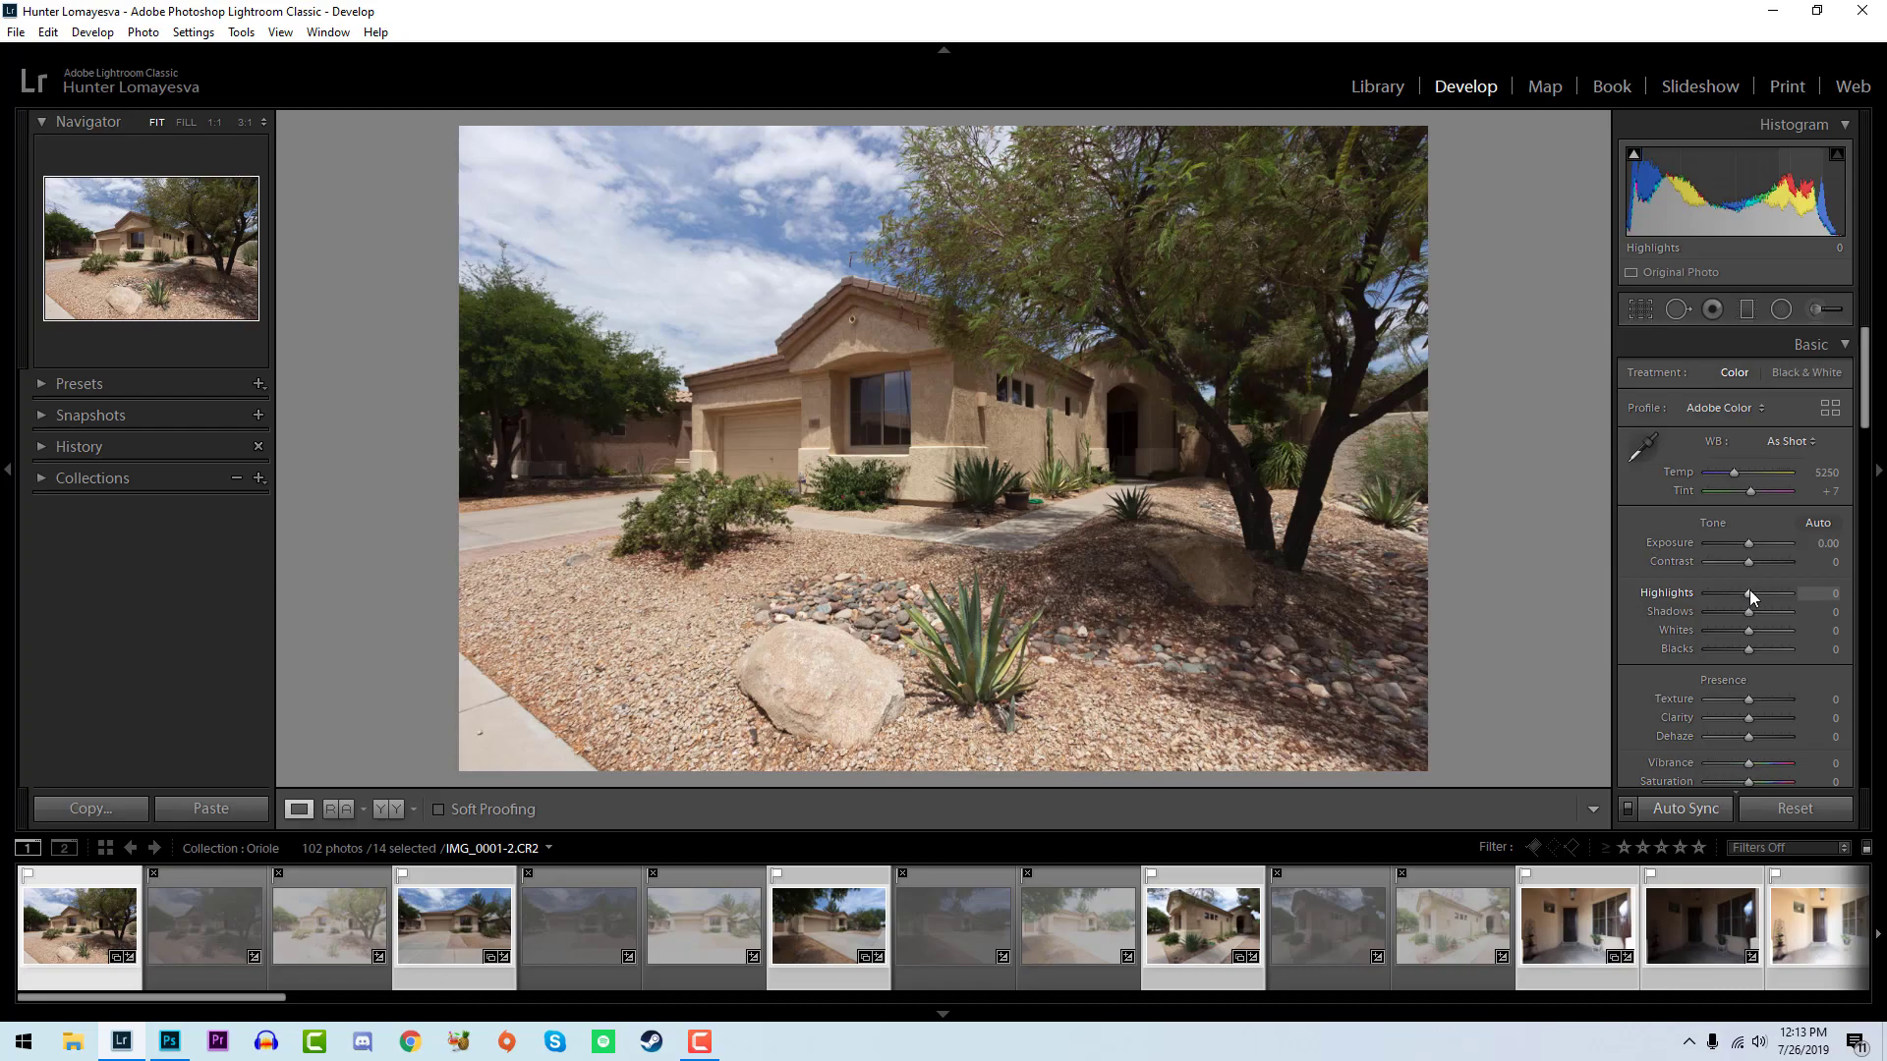
- Set the selected photos' highlights to -100, shadows to +100, whites to +57 and blacks to -24
{"action": "left_click_drag", "start_coordinate": [1749, 590], "coordinate": [1661, 579]}
{"action": "left_click_drag", "start_coordinate": [1765, 609], "coordinate": [1798, 611]}
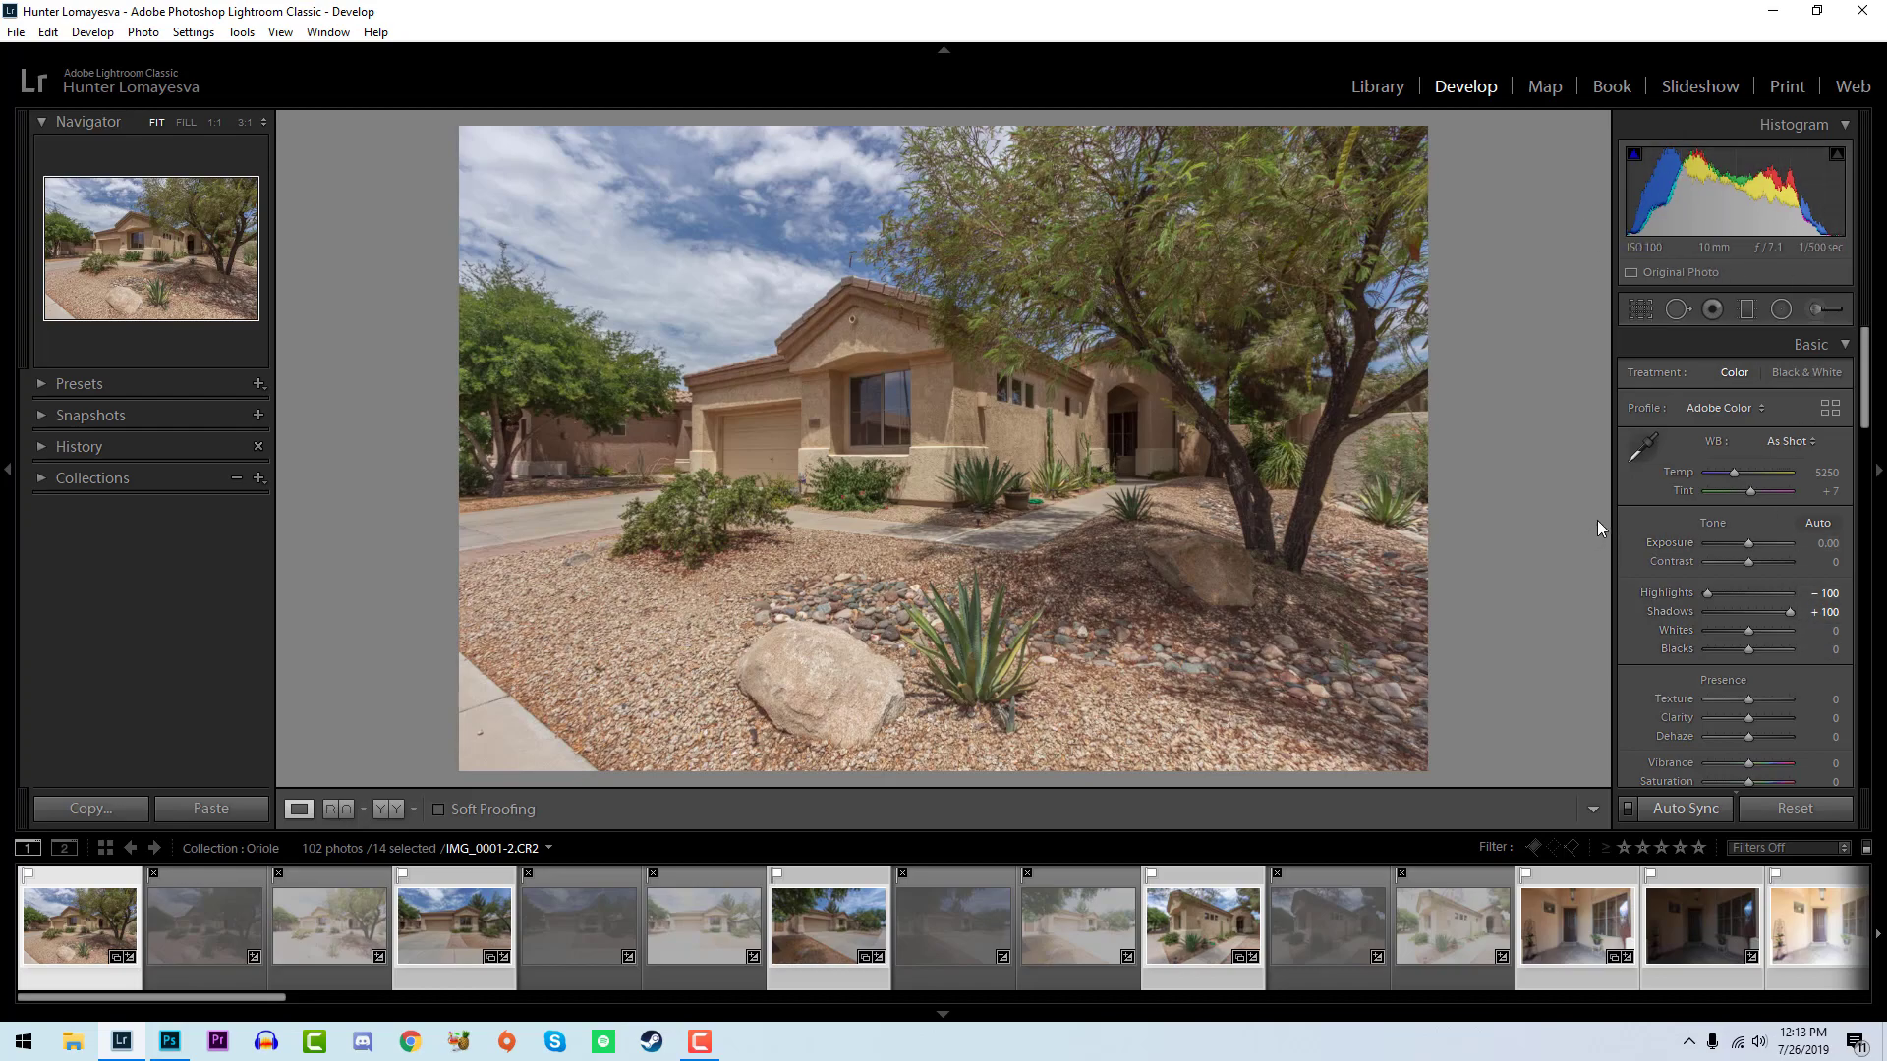
{"action": "left_click", "coordinate": [1834, 630]}
{"action": "left_click_drag", "start_coordinate": [1747, 633], "coordinate": [1774, 641]}
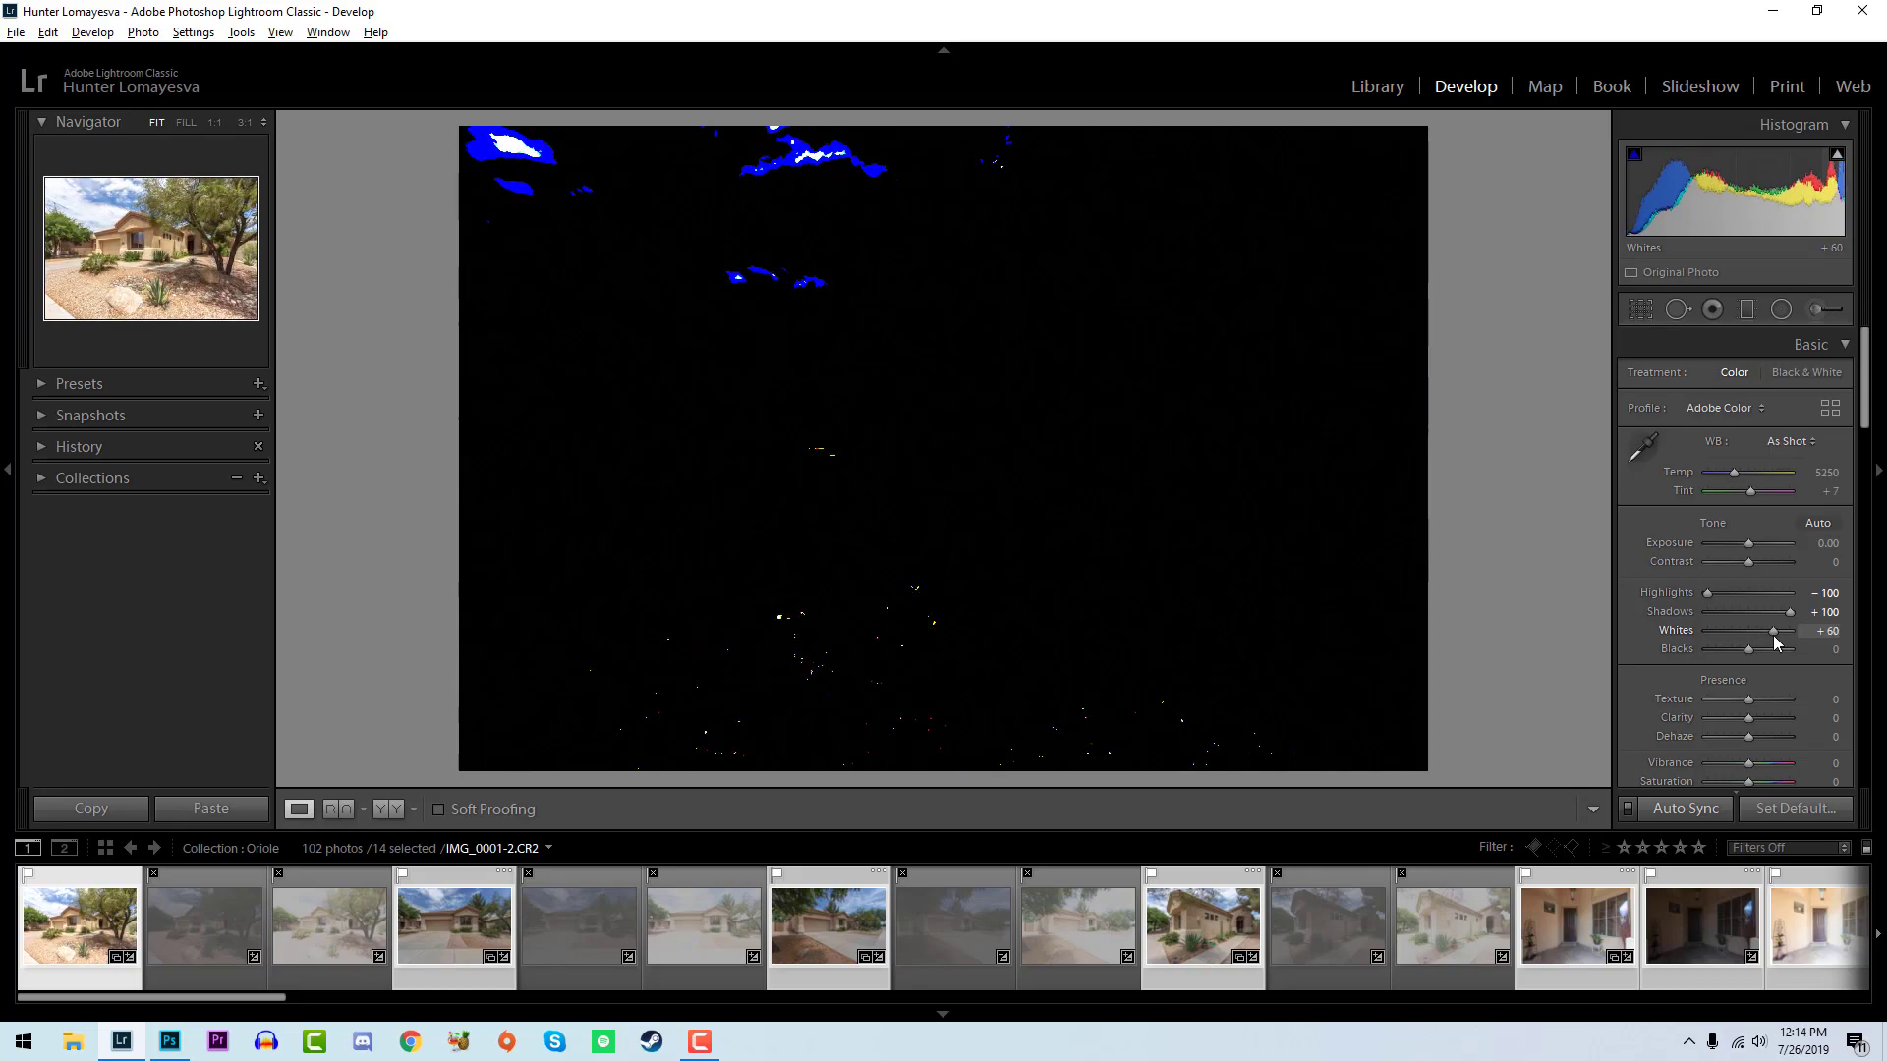
{"action": "left_click_drag", "start_coordinate": [1774, 641], "coordinate": [1776, 640]}
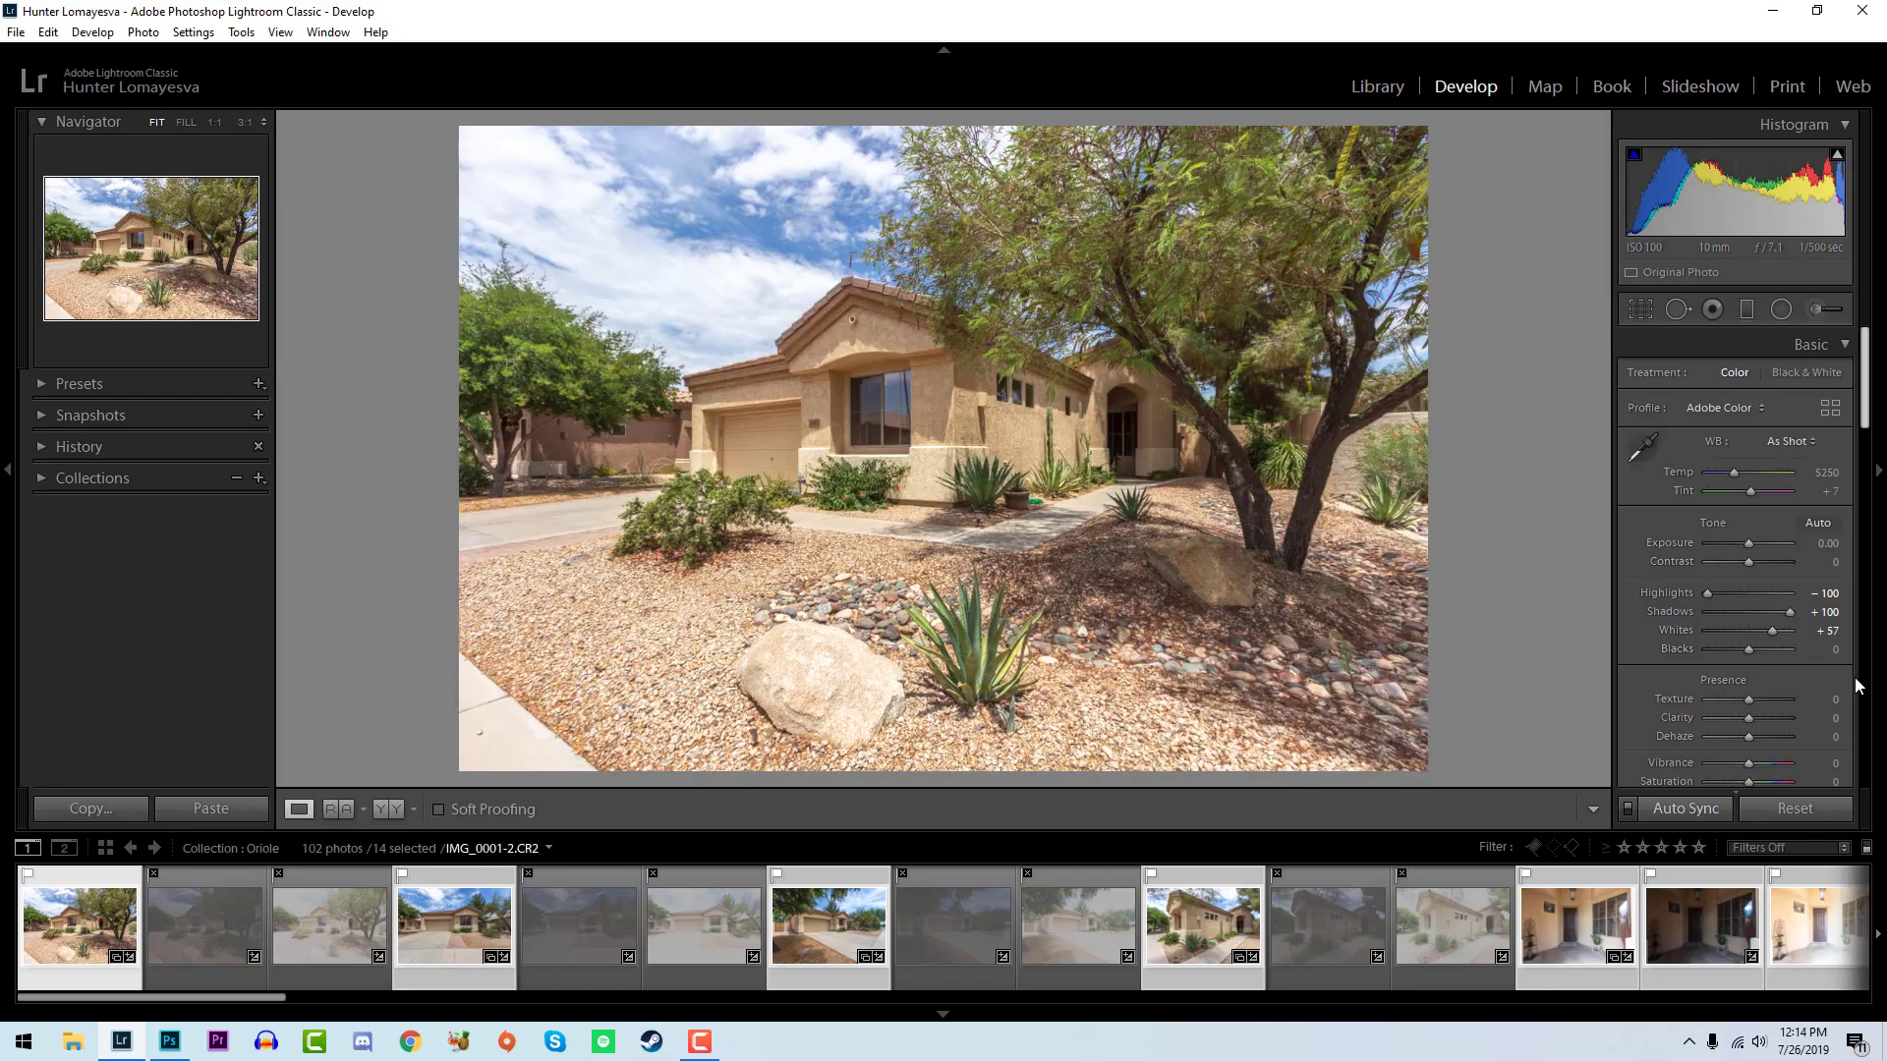
{"action": "left_click_drag", "start_coordinate": [1748, 649], "coordinate": [1737, 650]}
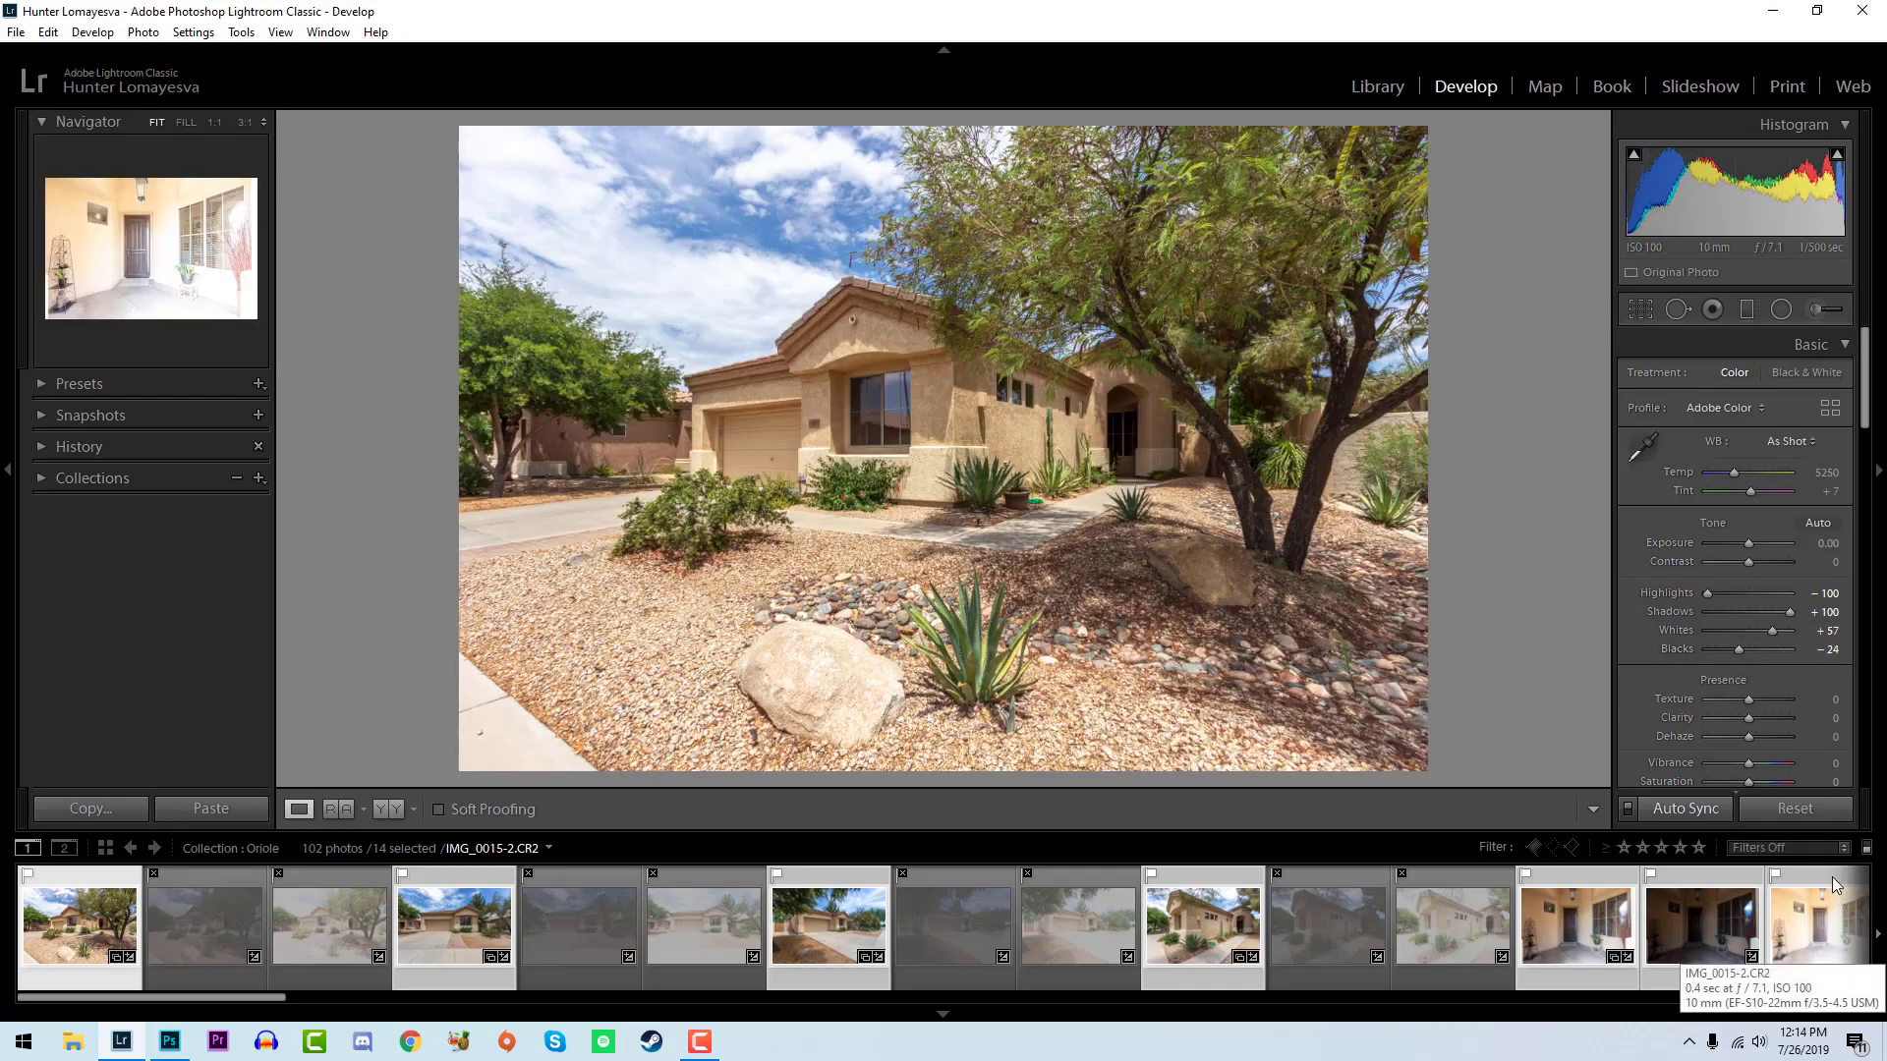
- Show the angled driveway photo IMG_0007-2.CR2 and set the white balance temperature of the selected photos to 5200
{"action": "scroll", "coordinate": [1816, 665], "scroll_direction": "down", "scroll_amount": 3}
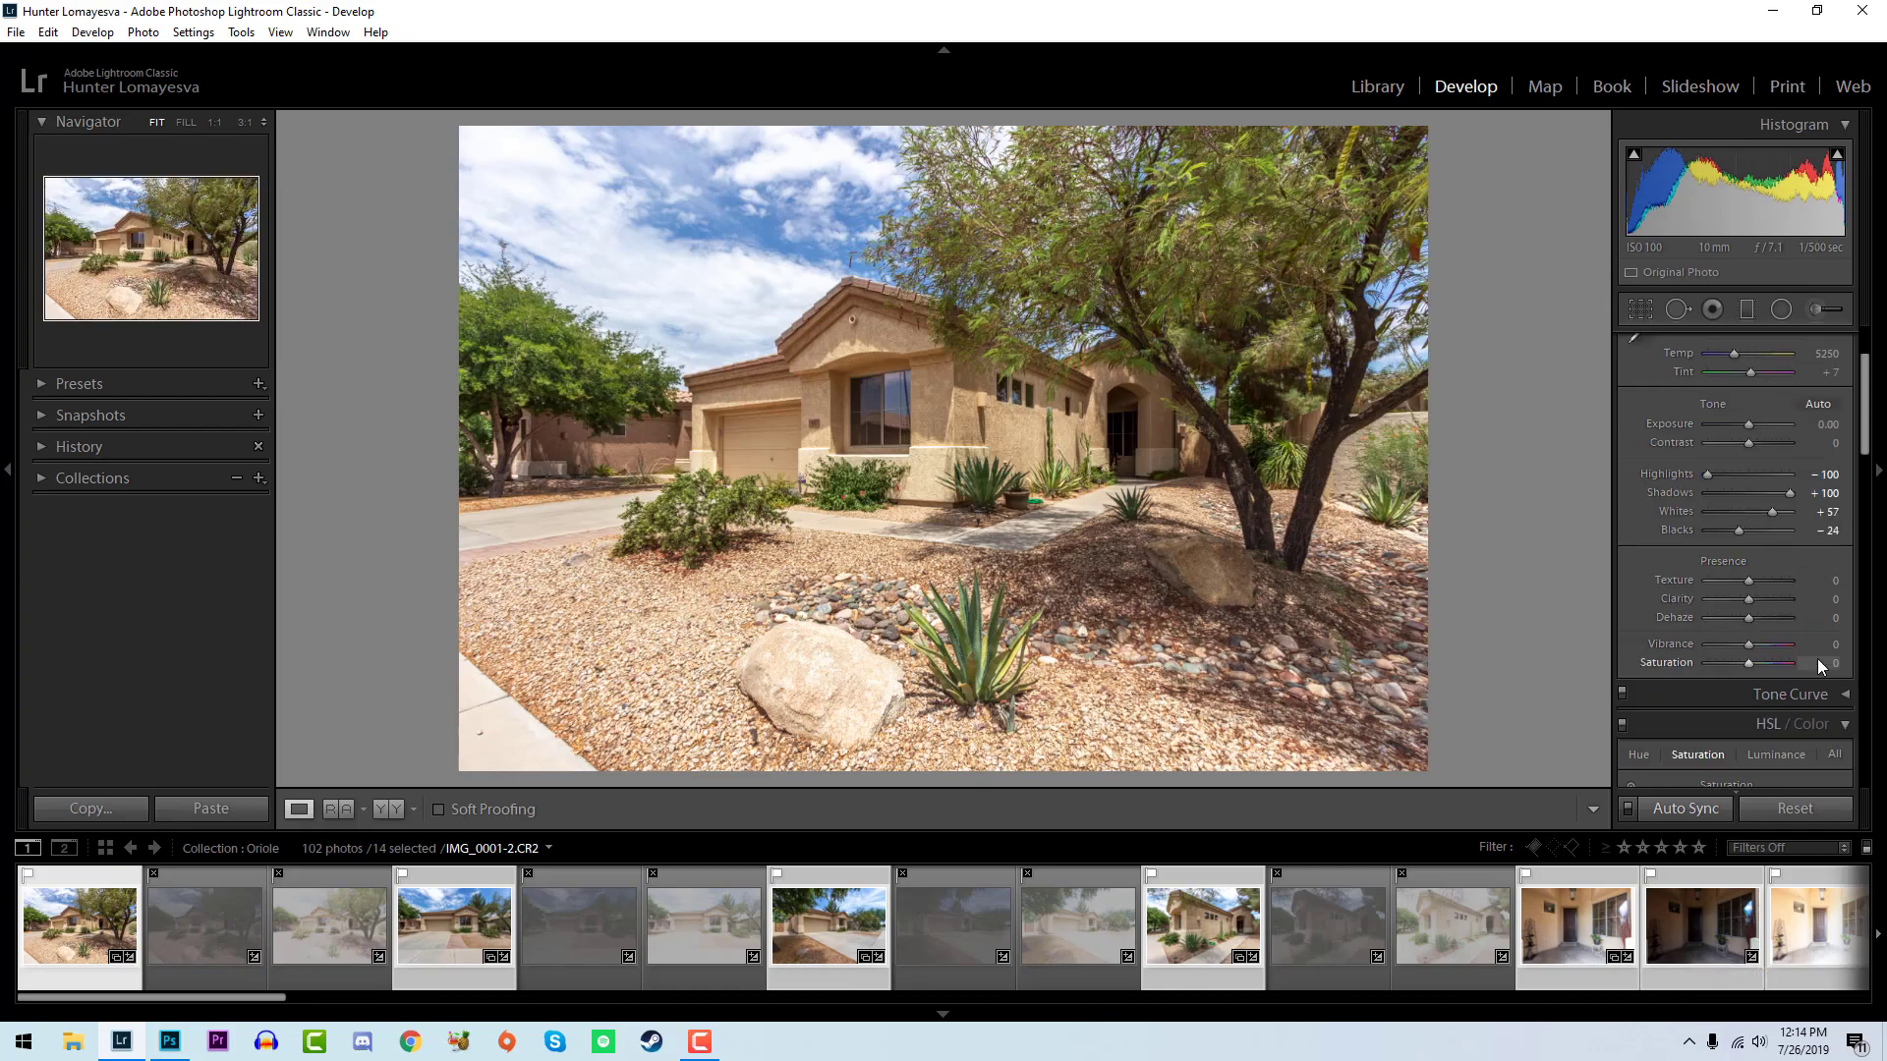
{"action": "left_click", "coordinate": [873, 906]}
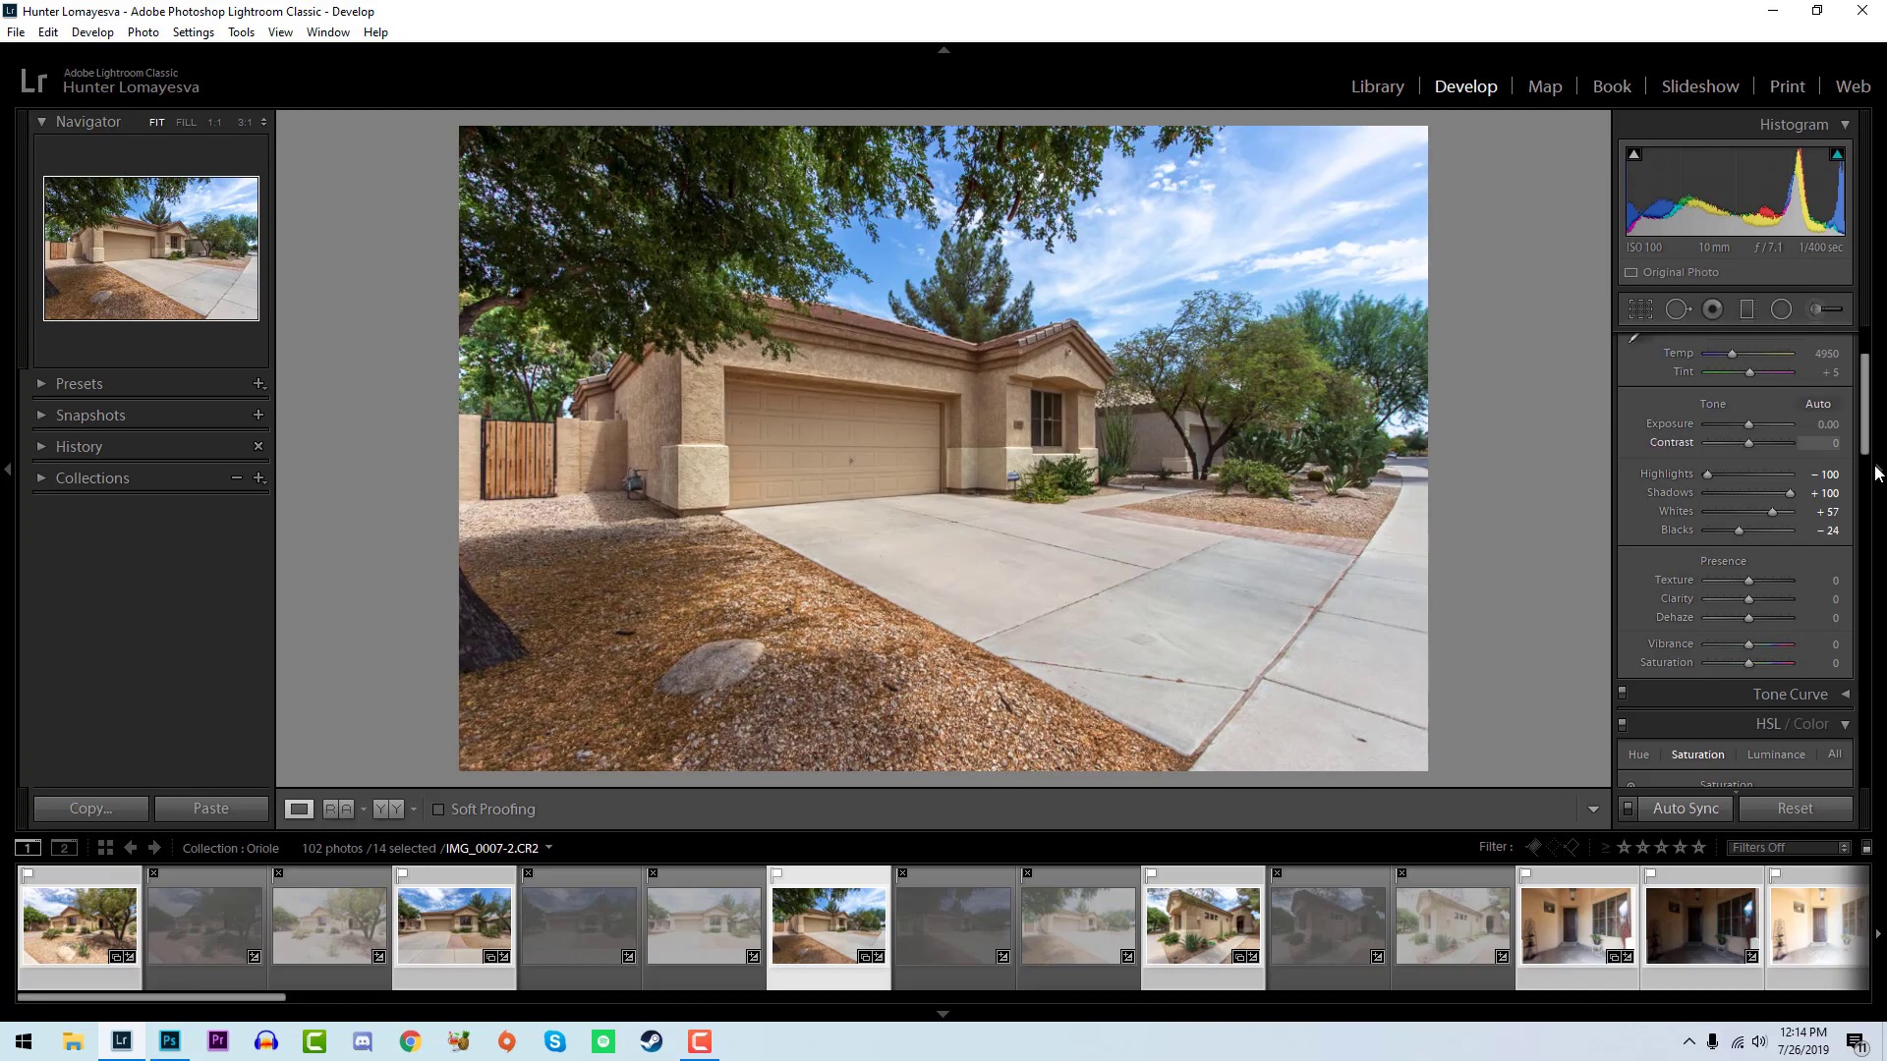
{"action": "scroll", "coordinate": [1857, 606], "scroll_direction": "down", "scroll_amount": 3}
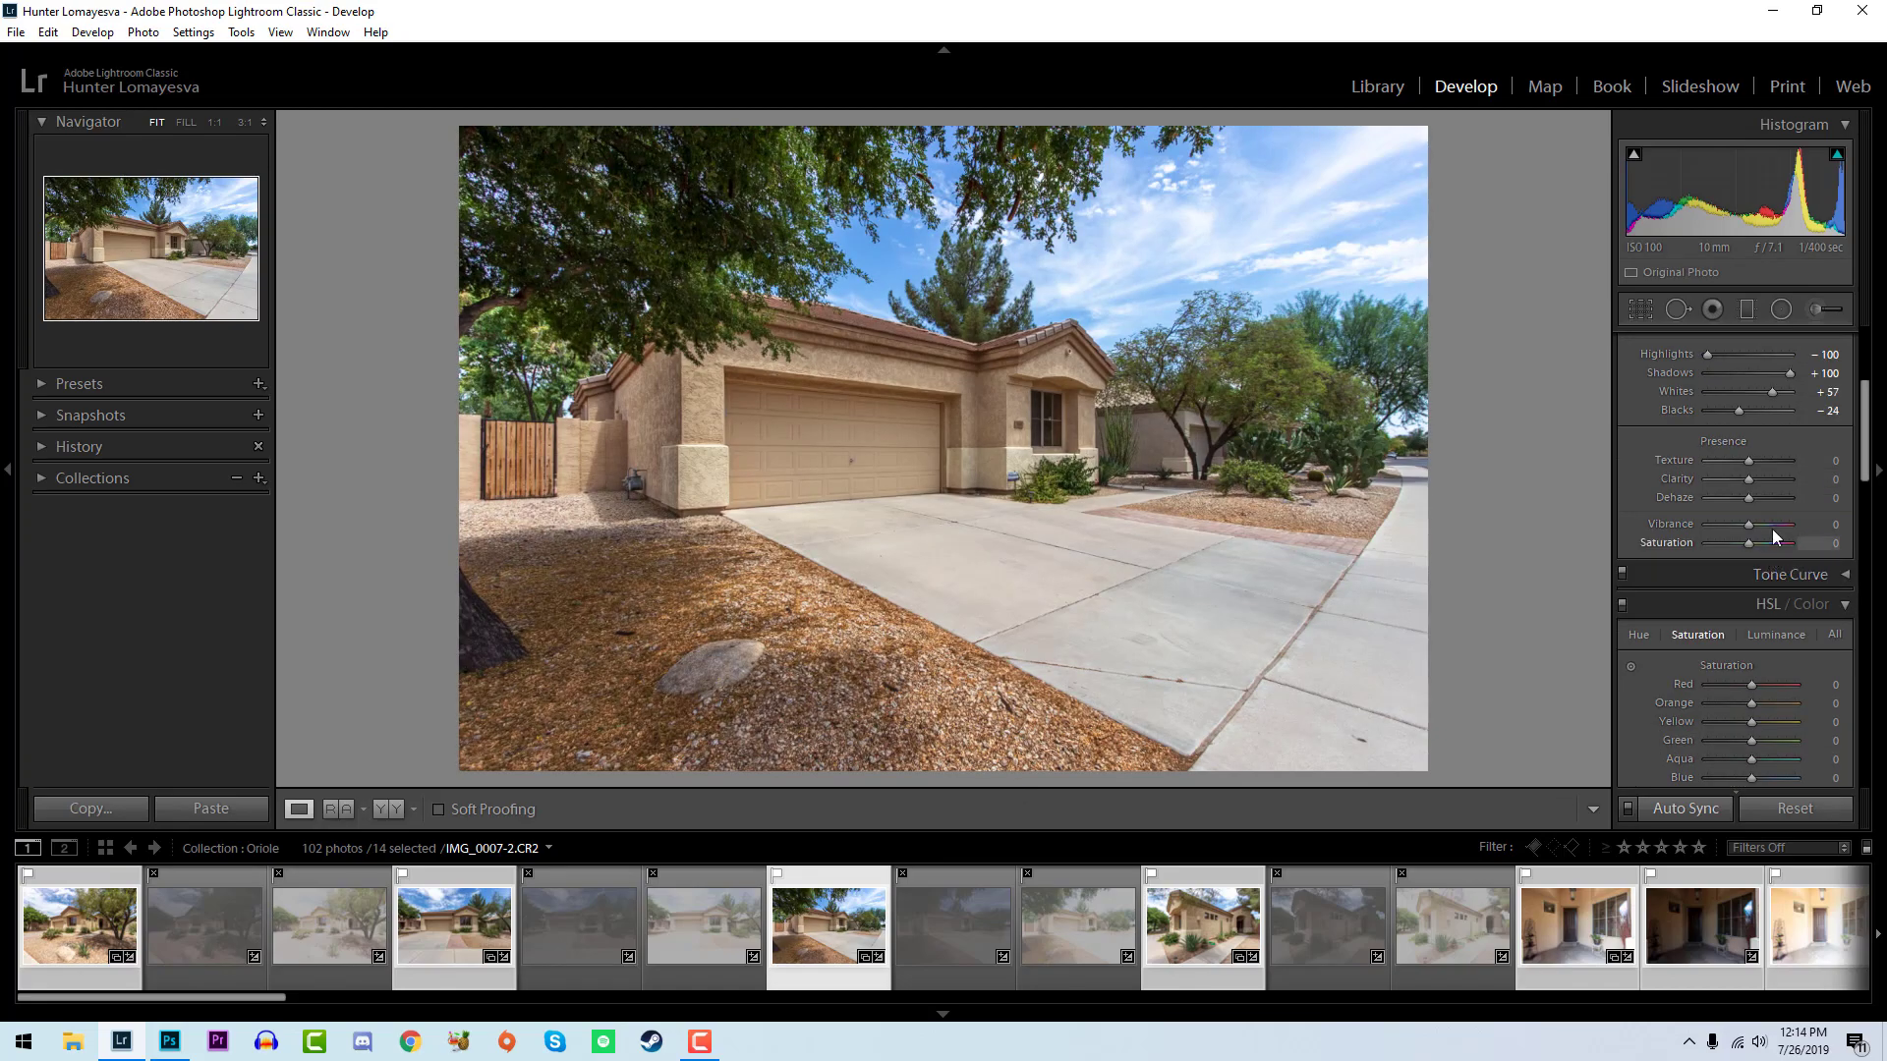
{"action": "scroll", "coordinate": [1761, 462], "scroll_direction": "up", "scroll_amount": 3}
{"action": "left_click", "coordinate": [1760, 453]}
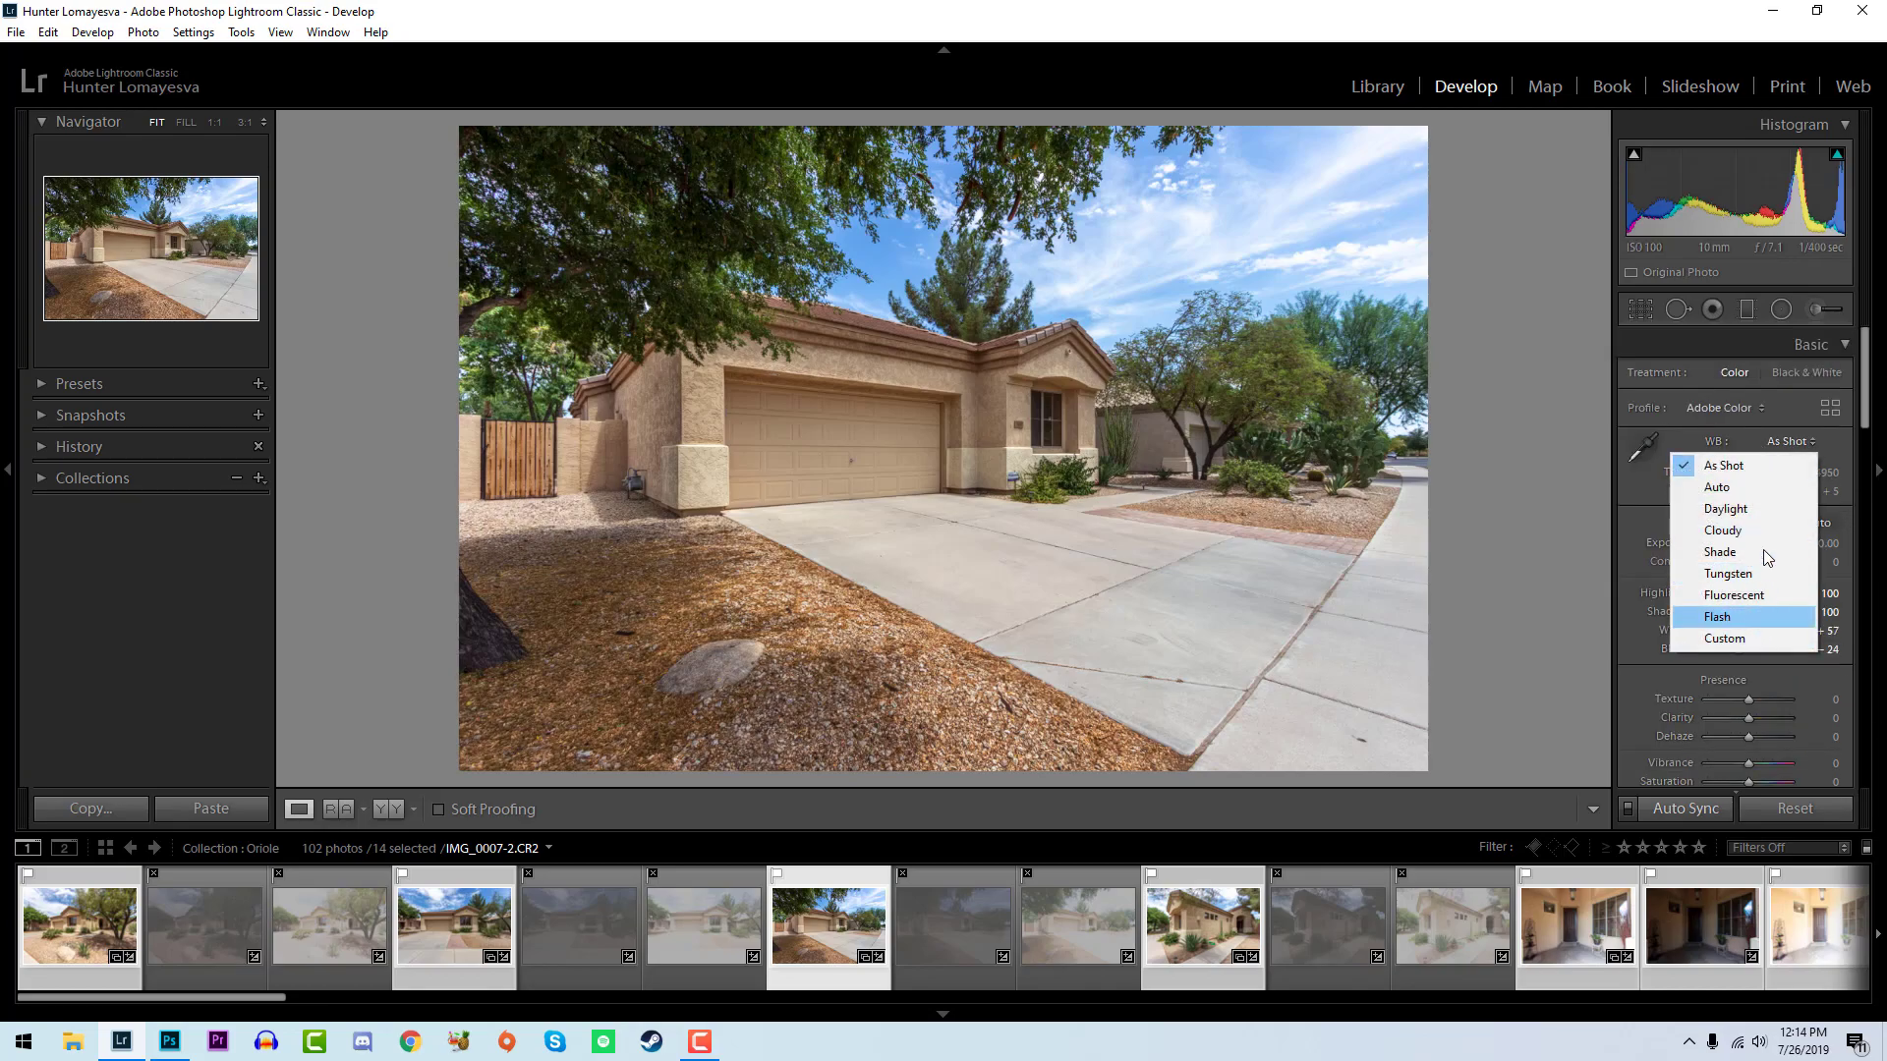
{"action": "left_click", "coordinate": [1819, 472]}
{"action": "type", "text": "5200"}
{"action": "key", "text": "Return"}
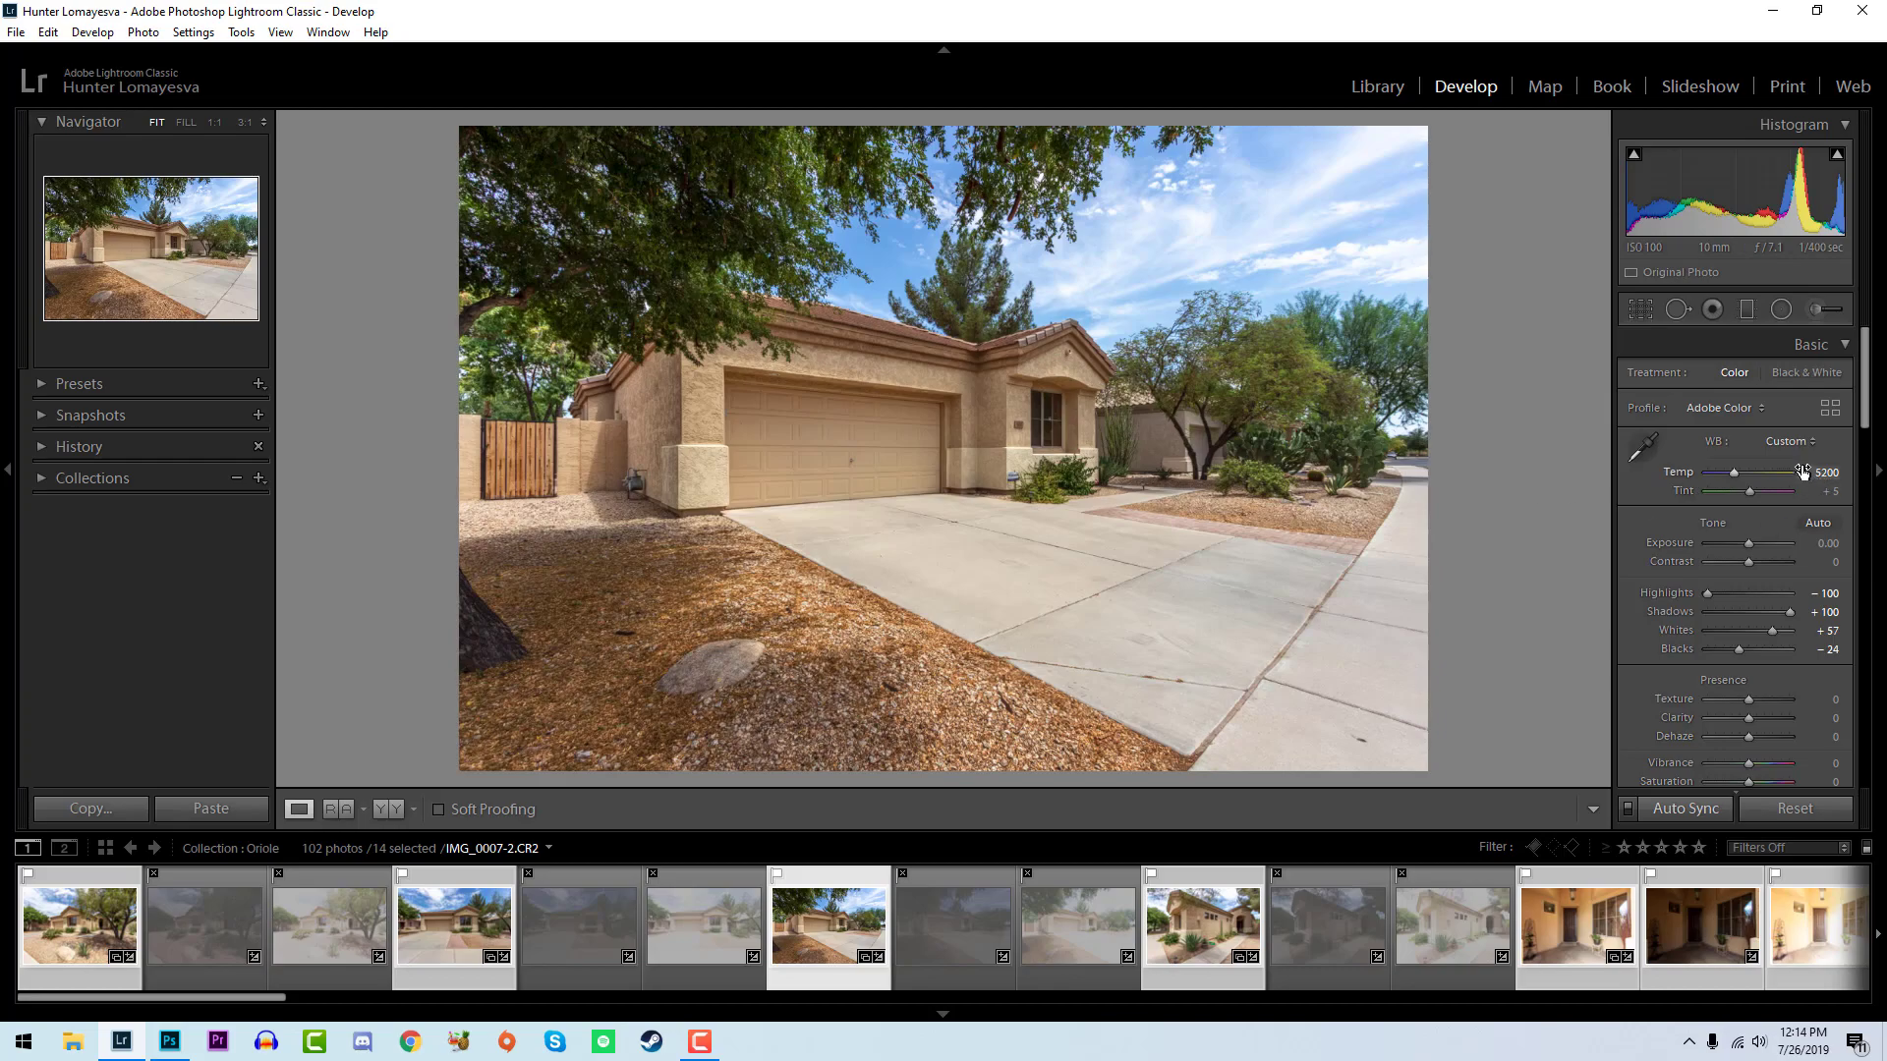
- Set the selected photos' contrast to +12, clarity to +12 and vibrance to +31
{"action": "scroll", "coordinate": [1847, 594], "scroll_direction": "down", "scroll_amount": 3}
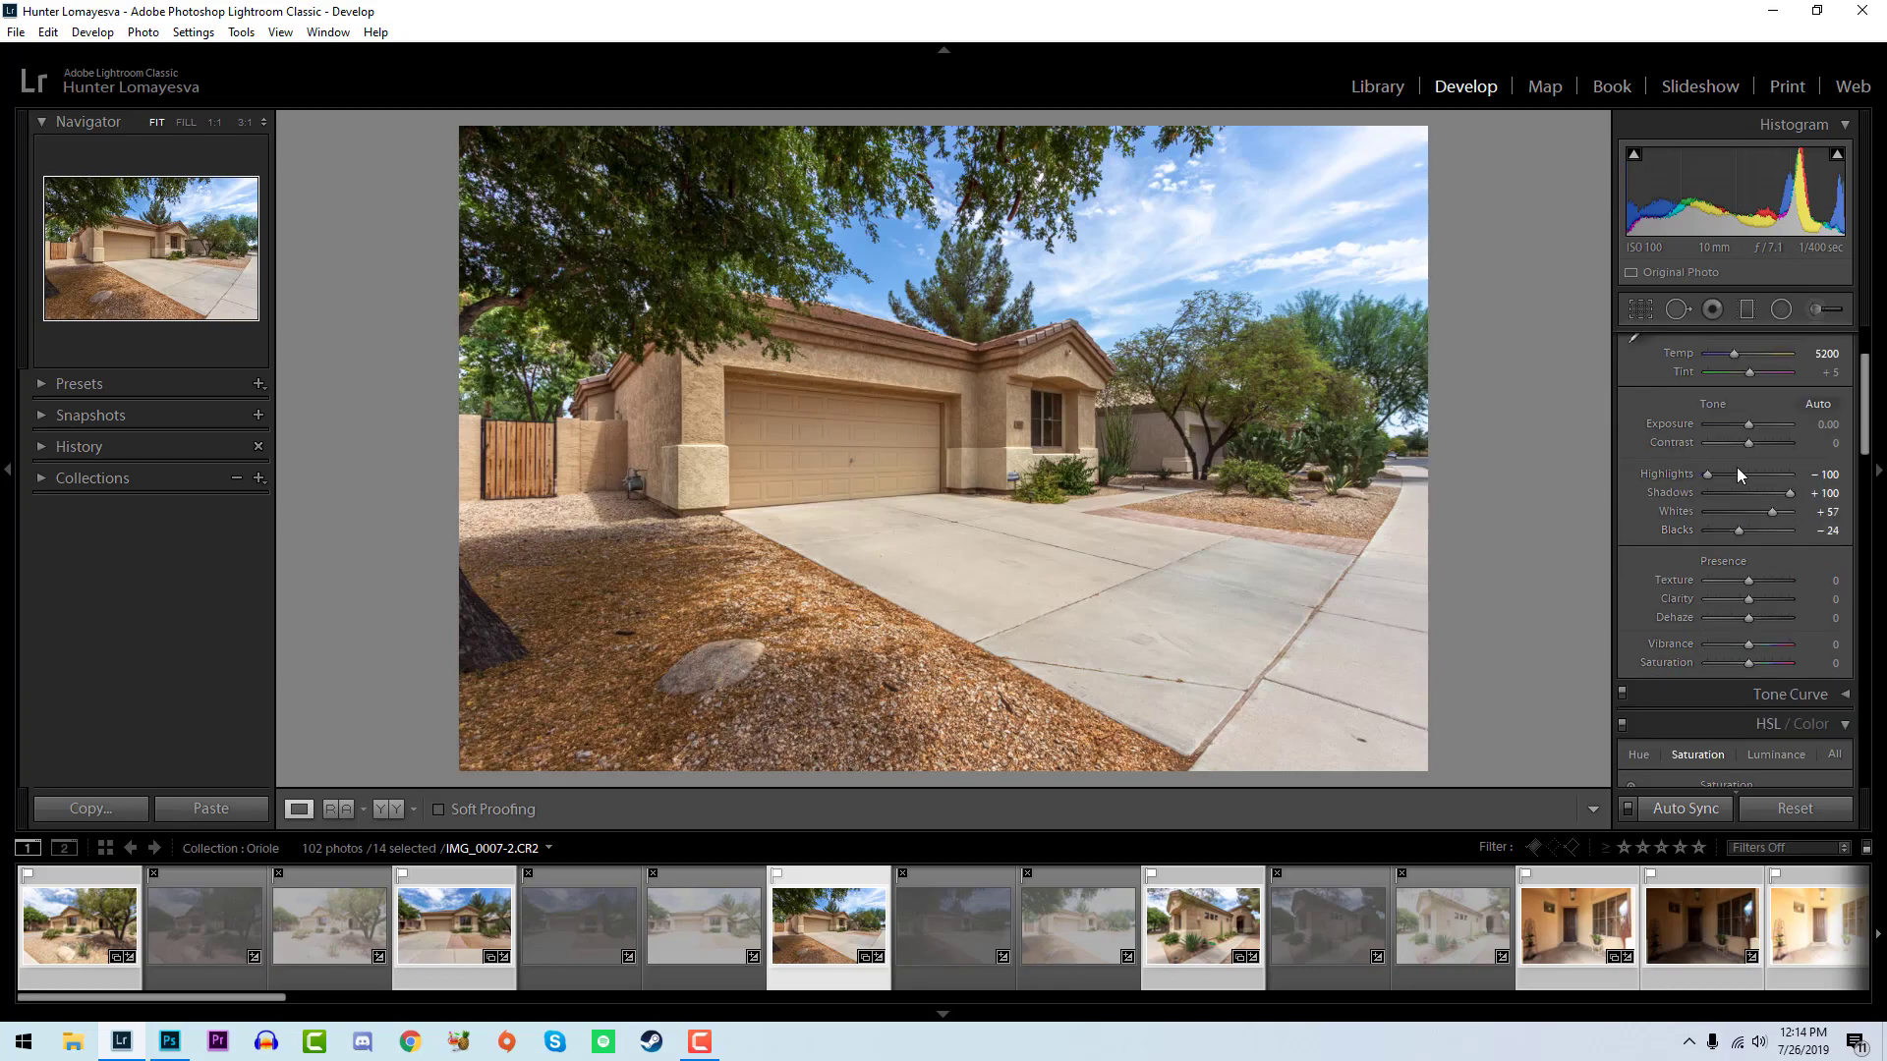
{"action": "left_click_drag", "start_coordinate": [1742, 445], "coordinate": [1747, 446]}
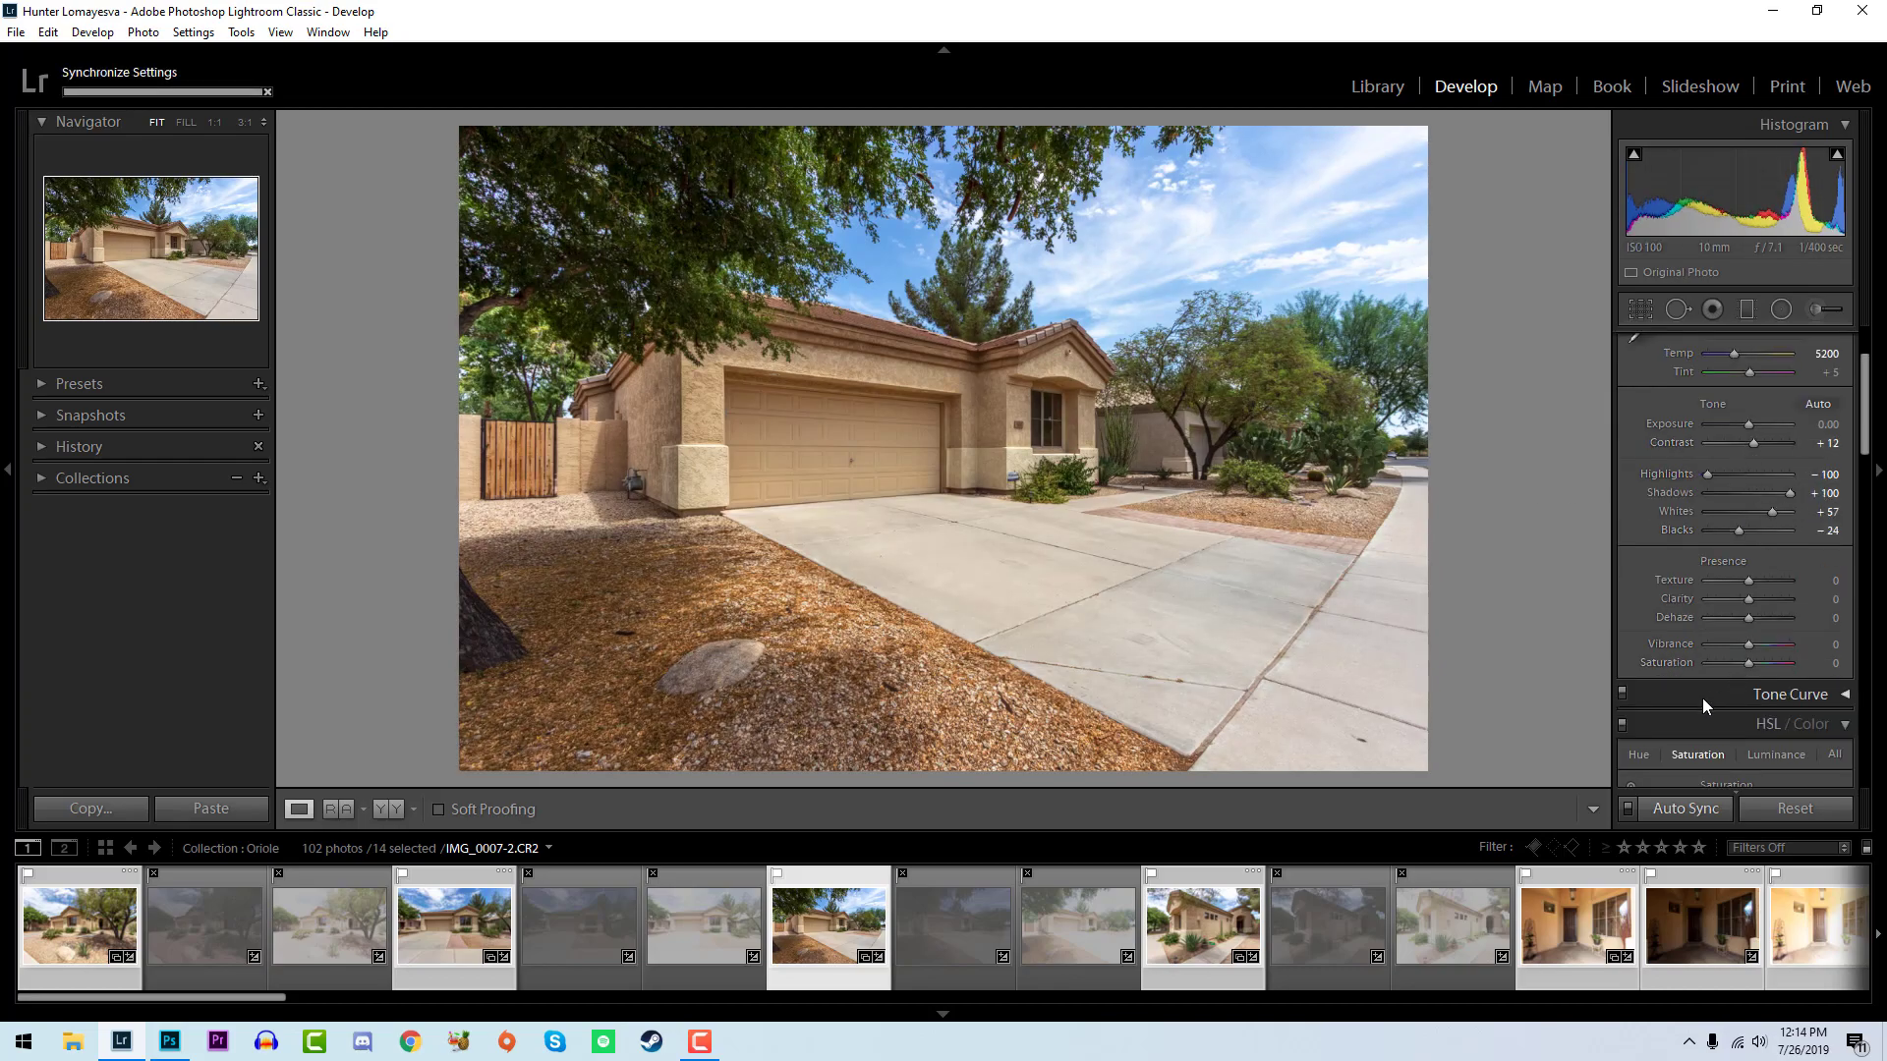
{"action": "left_click_drag", "start_coordinate": [1749, 600], "coordinate": [1754, 599]}
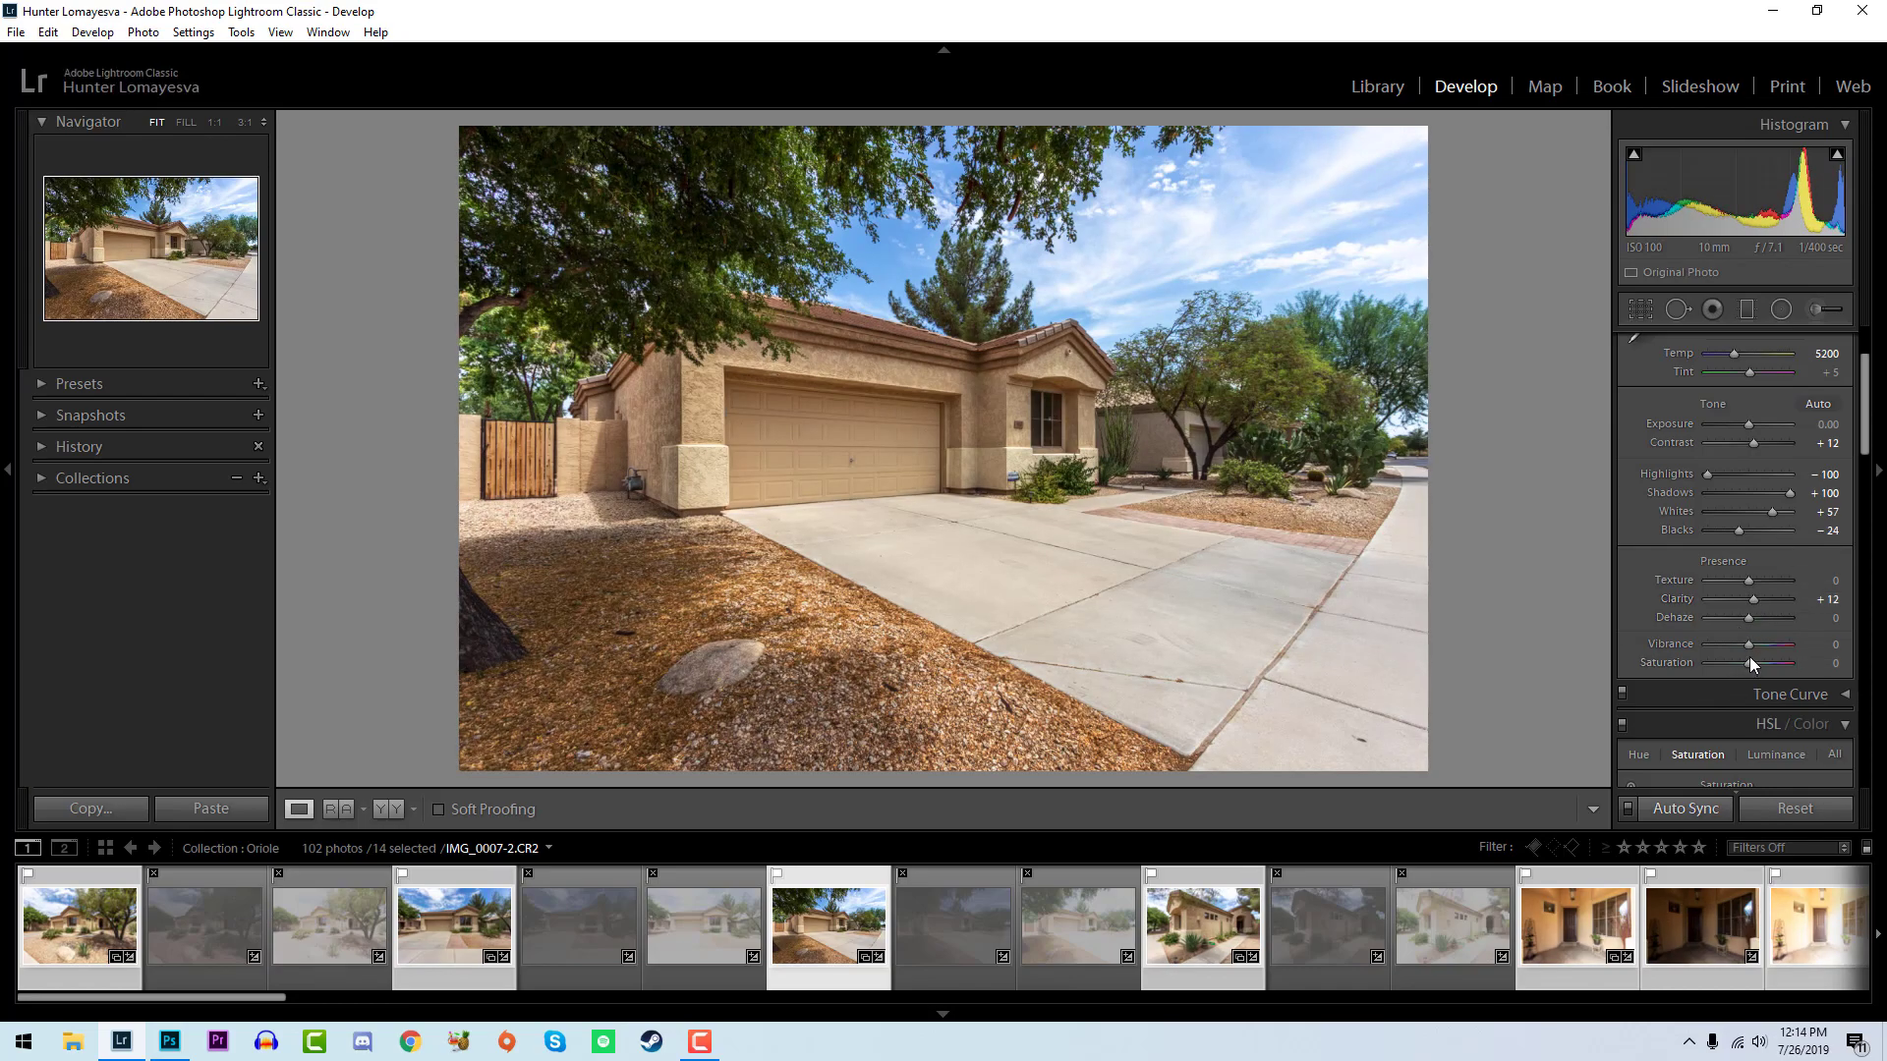
{"action": "left_click_drag", "start_coordinate": [1749, 644], "coordinate": [1742, 584]}
- Set the HSL orange saturation to -13 and the blue luminance to -22
{"action": "scroll", "coordinate": [1866, 677], "scroll_direction": "down", "scroll_amount": 3}
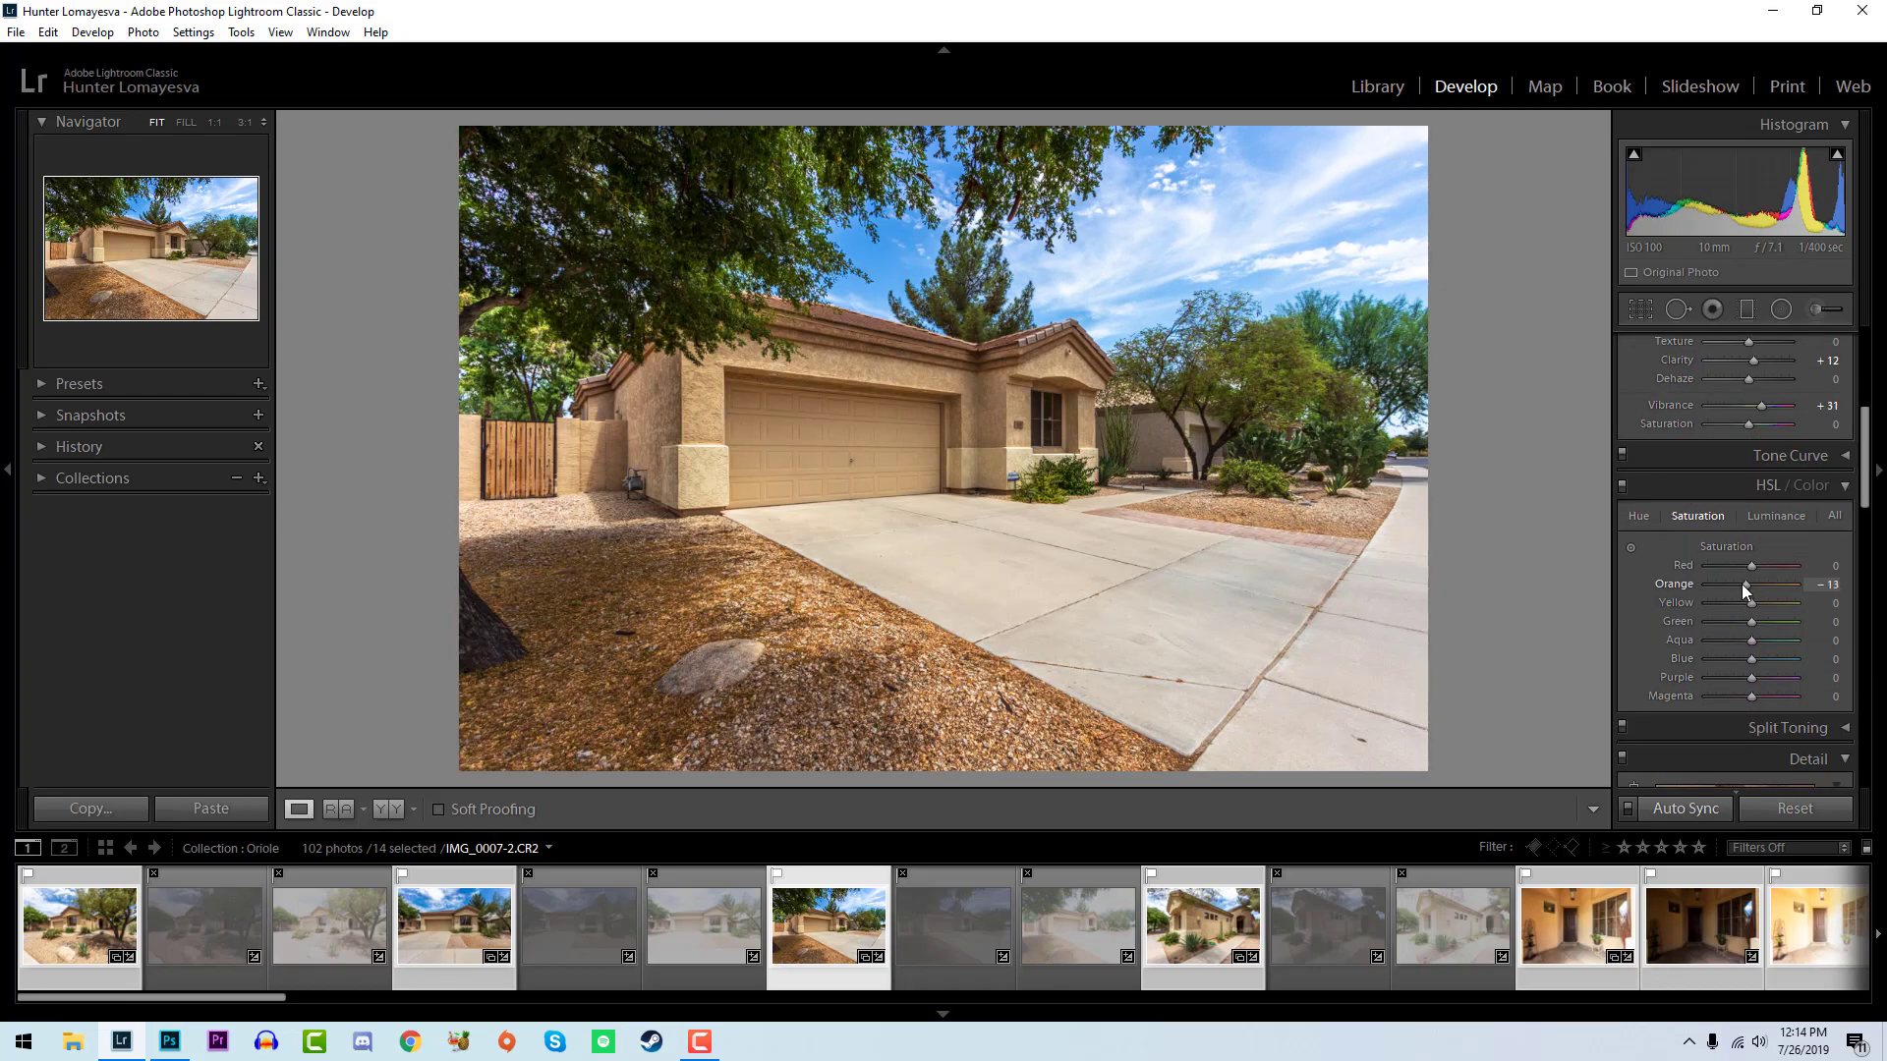
{"action": "scroll", "coordinate": [1862, 693], "scroll_direction": "down", "scroll_amount": 2}
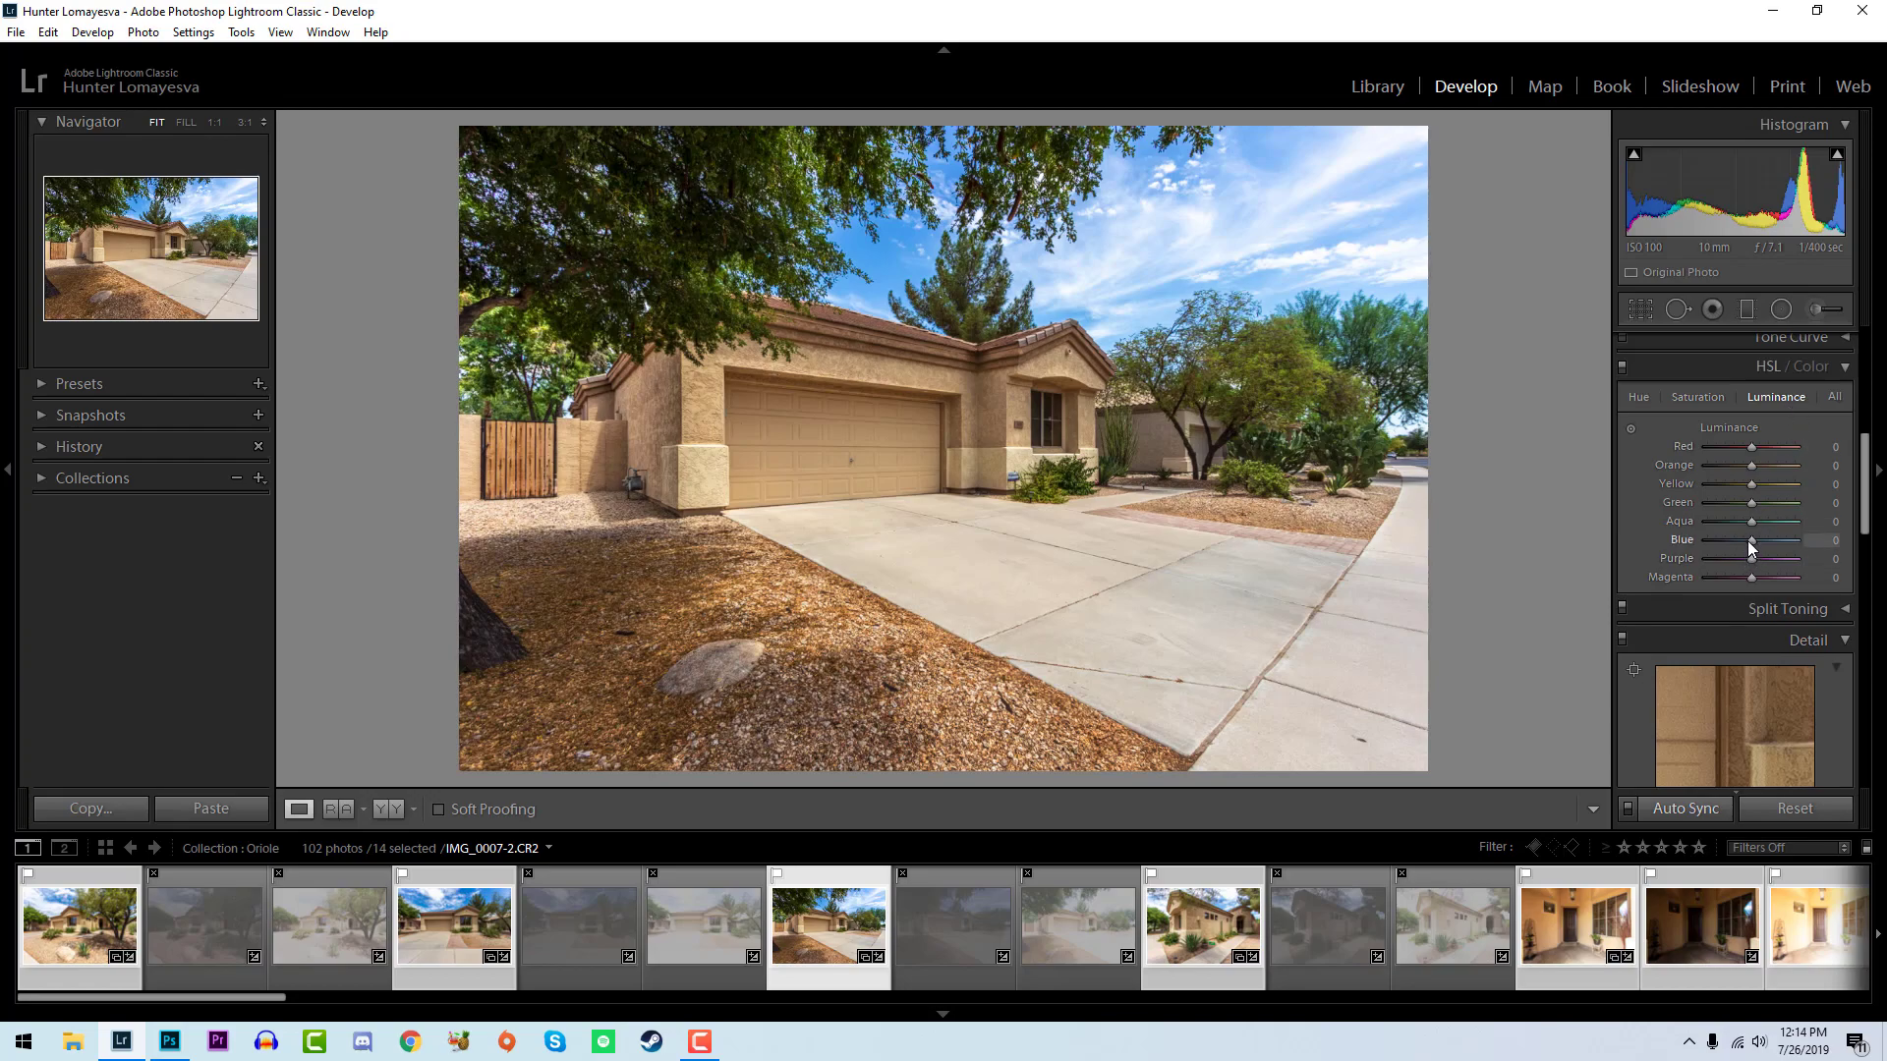
{"action": "left_click_drag", "start_coordinate": [1748, 542], "coordinate": [1739, 539]}
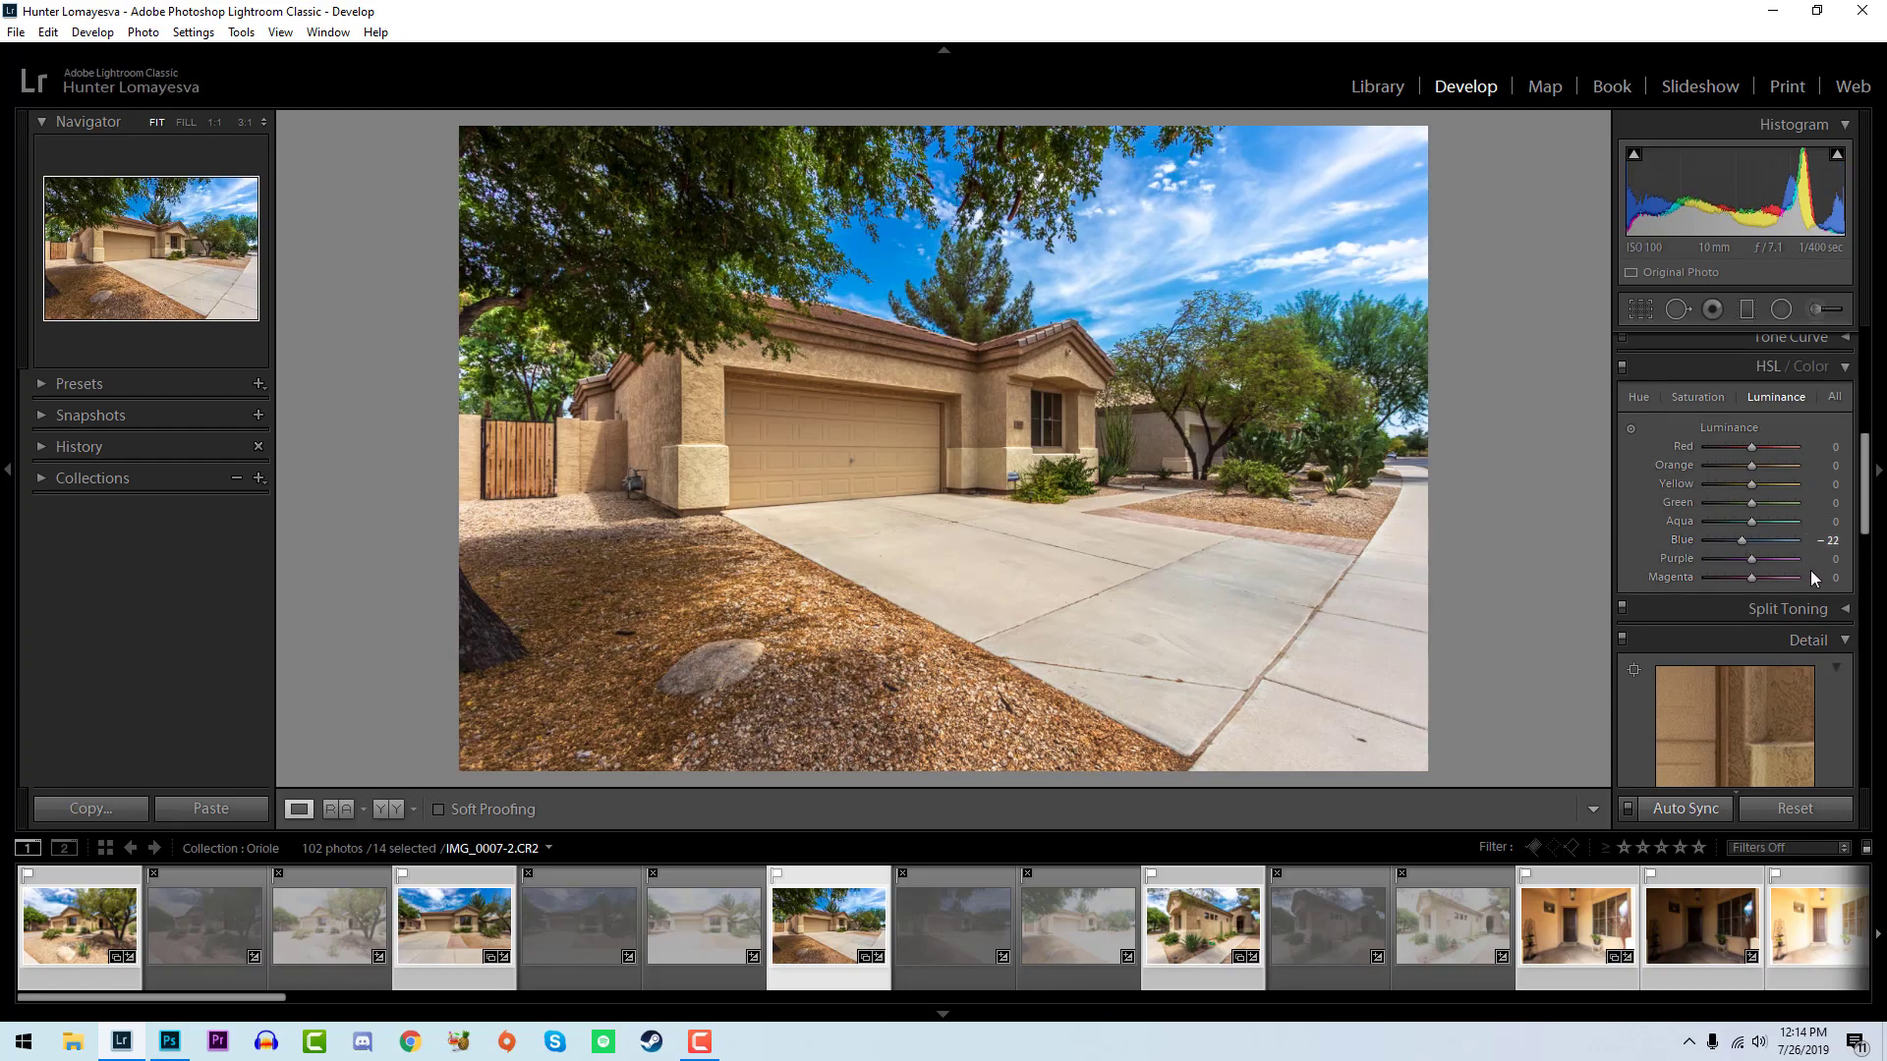
- Set the sharpening amount to 57 with masking at 87, and the luminance noise reduction to 17
{"action": "scroll", "coordinate": [1827, 589], "scroll_direction": "down", "scroll_amount": 4}
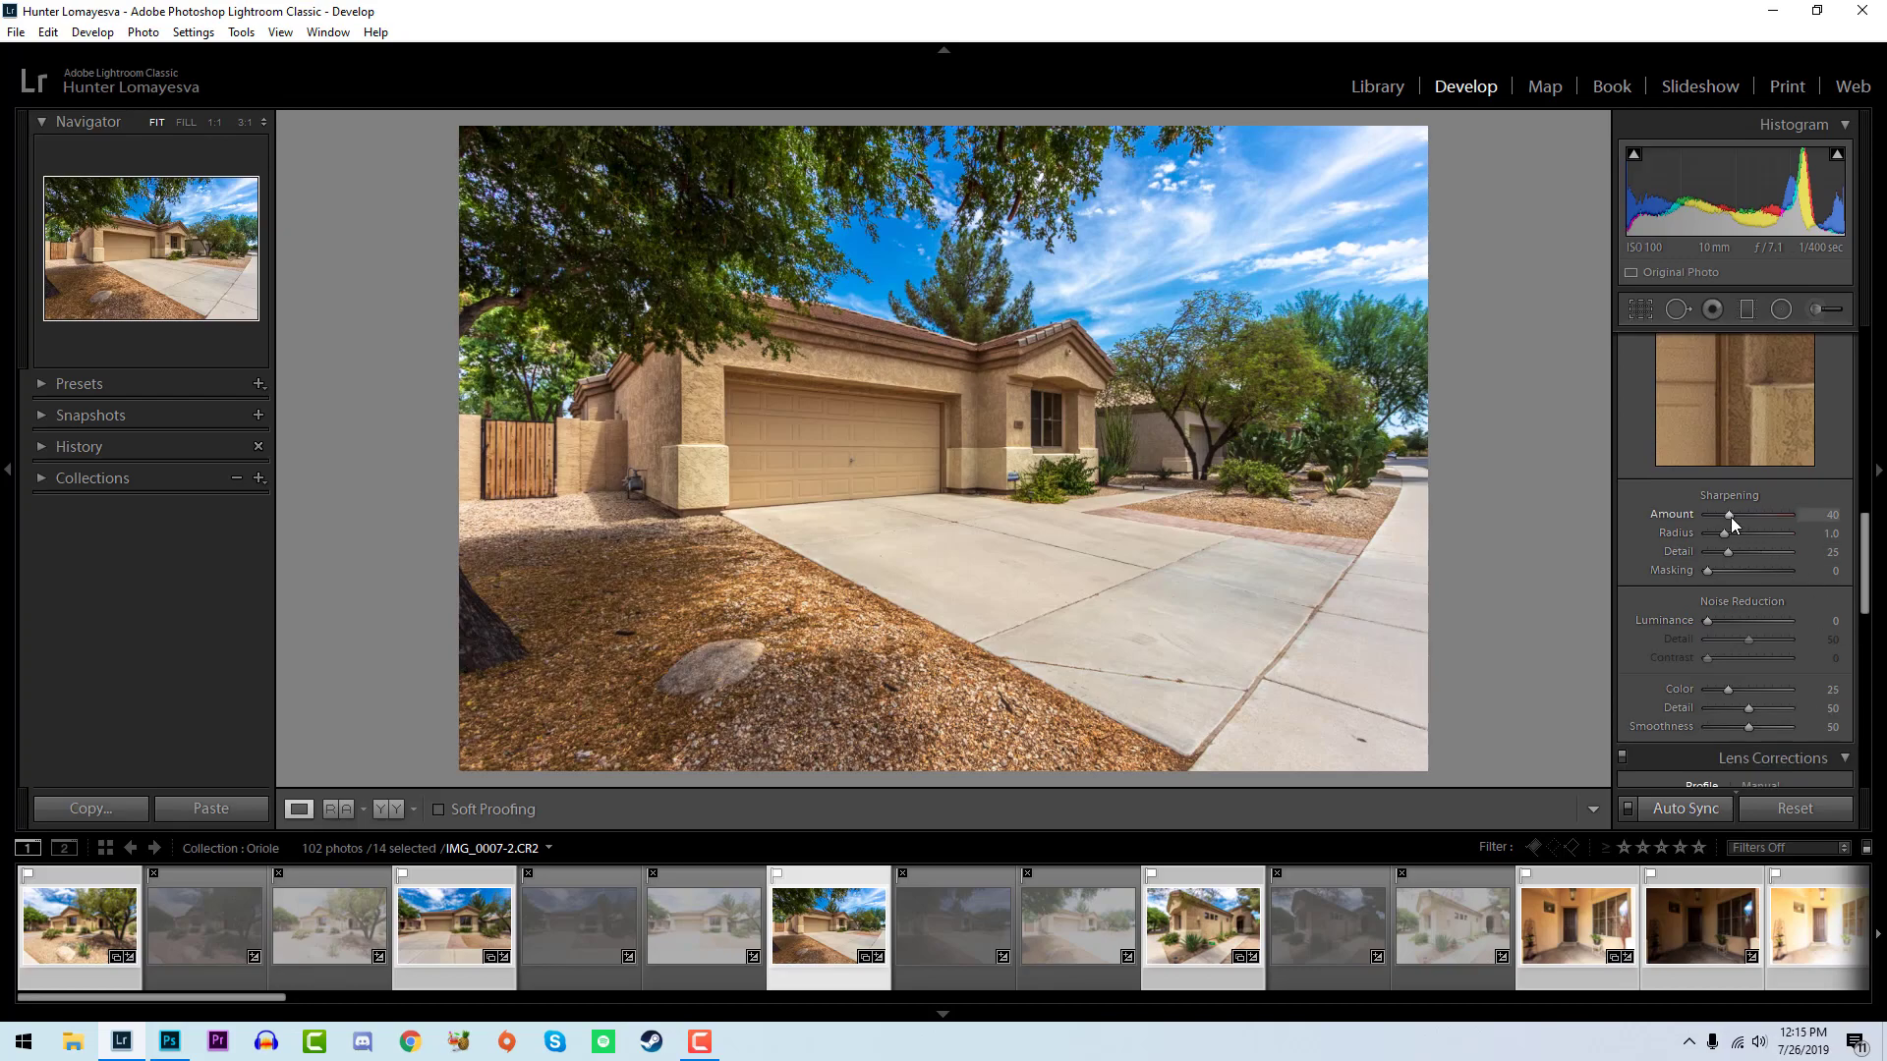
{"action": "left_click_drag", "start_coordinate": [1725, 520], "coordinate": [1737, 524]}
{"action": "left_click_drag", "start_coordinate": [1737, 528], "coordinate": [1733, 523]}
{"action": "left_click_drag", "start_coordinate": [1706, 566], "coordinate": [1777, 568], "text": "alt"}
{"action": "left_click_drag", "start_coordinate": [1707, 621], "coordinate": [1719, 625]}
{"action": "scroll", "coordinate": [1747, 650], "scroll_direction": "down", "scroll_amount": 8}
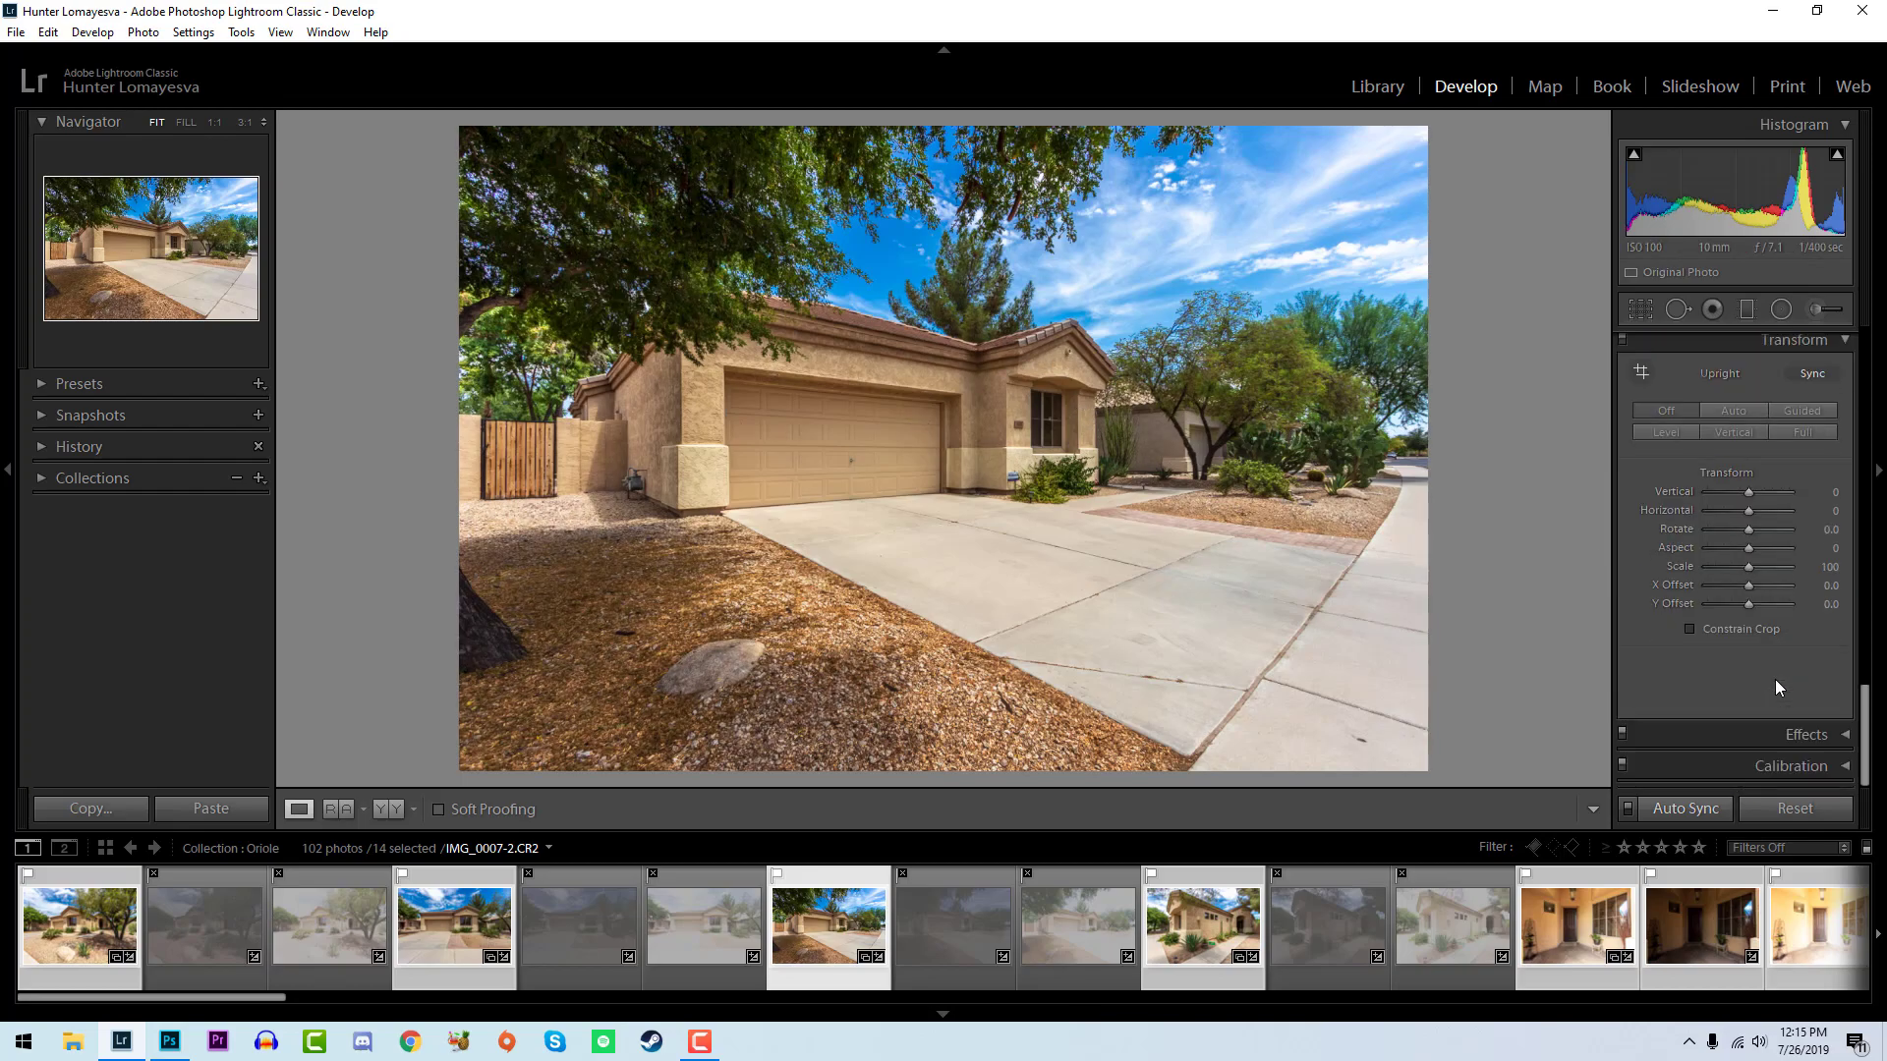
- Compare the before and after versions of the angled driveway photo and of the front view of the house
{"action": "scroll", "coordinate": [1776, 688], "scroll_direction": "up", "scroll_amount": 10}
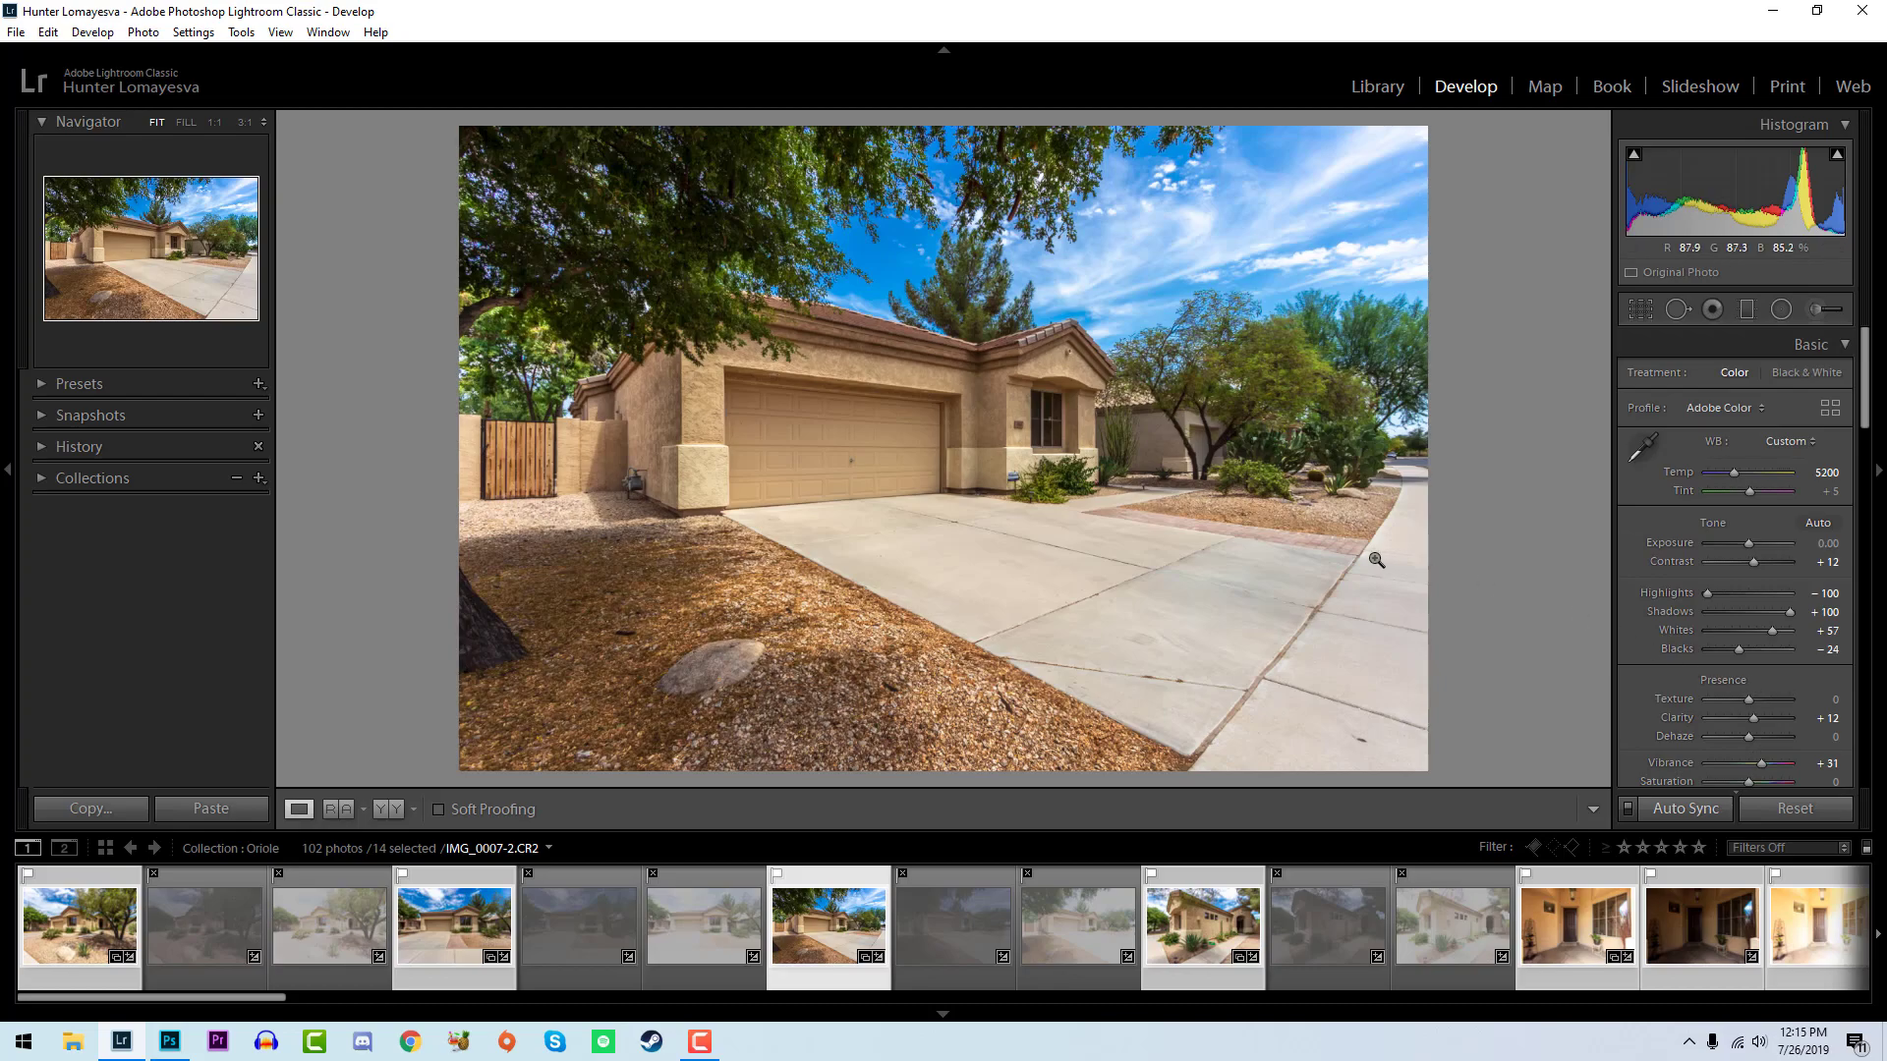
{"action": "key", "text": "backslash"}
{"action": "key", "text": "backslash"}
{"action": "key", "text": "backslash"}
{"action": "key", "text": "backslash"}
{"action": "key", "text": "backslash"}
{"action": "key", "text": "backslash"}
{"action": "left_click", "coordinate": [454, 924]}
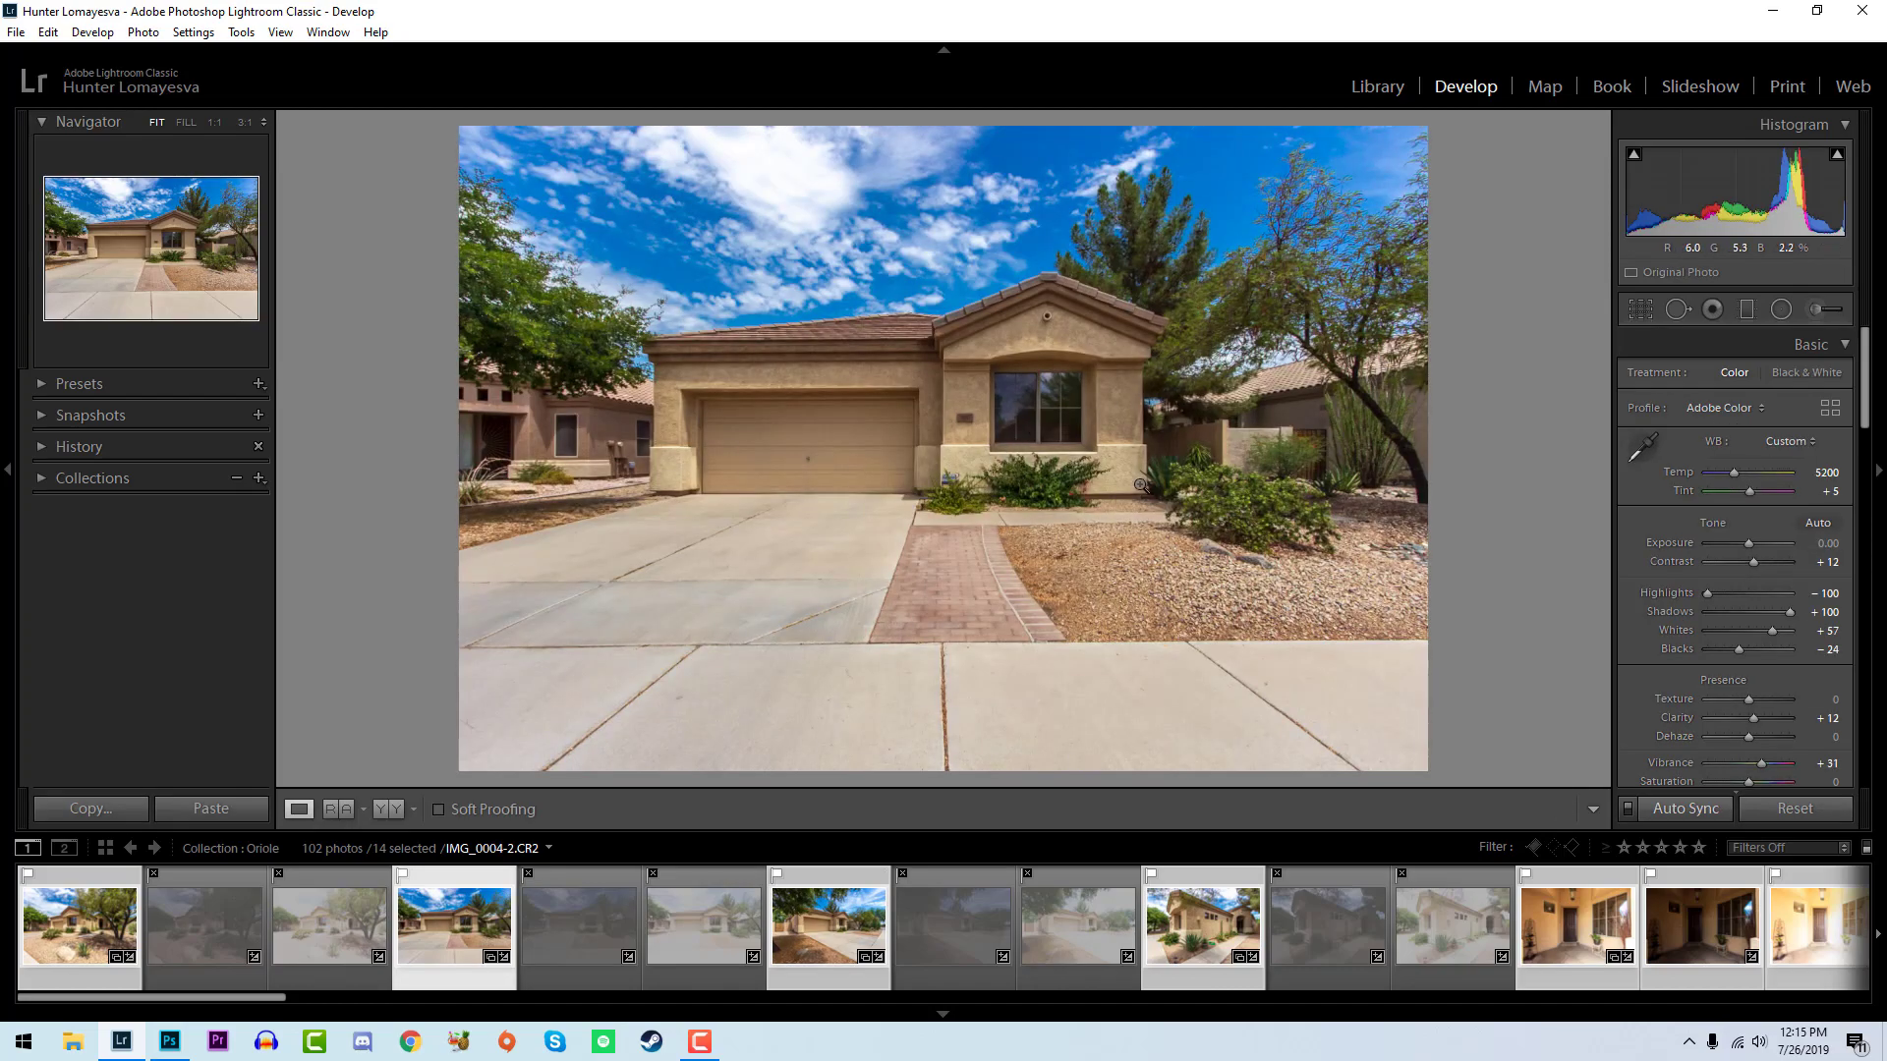
{"action": "key", "text": "backslash"}
{"action": "key", "text": "backslash"}
{"action": "key", "text": "backslash"}
{"action": "key", "text": "backslash"}
{"action": "key", "text": "backslash"}
{"action": "key", "text": "backslash"}
- Inspect the tree branches of the front view at 1:1 and set the manual purple defringe amount to 2
{"action": "left_click", "coordinate": [1309, 157]}
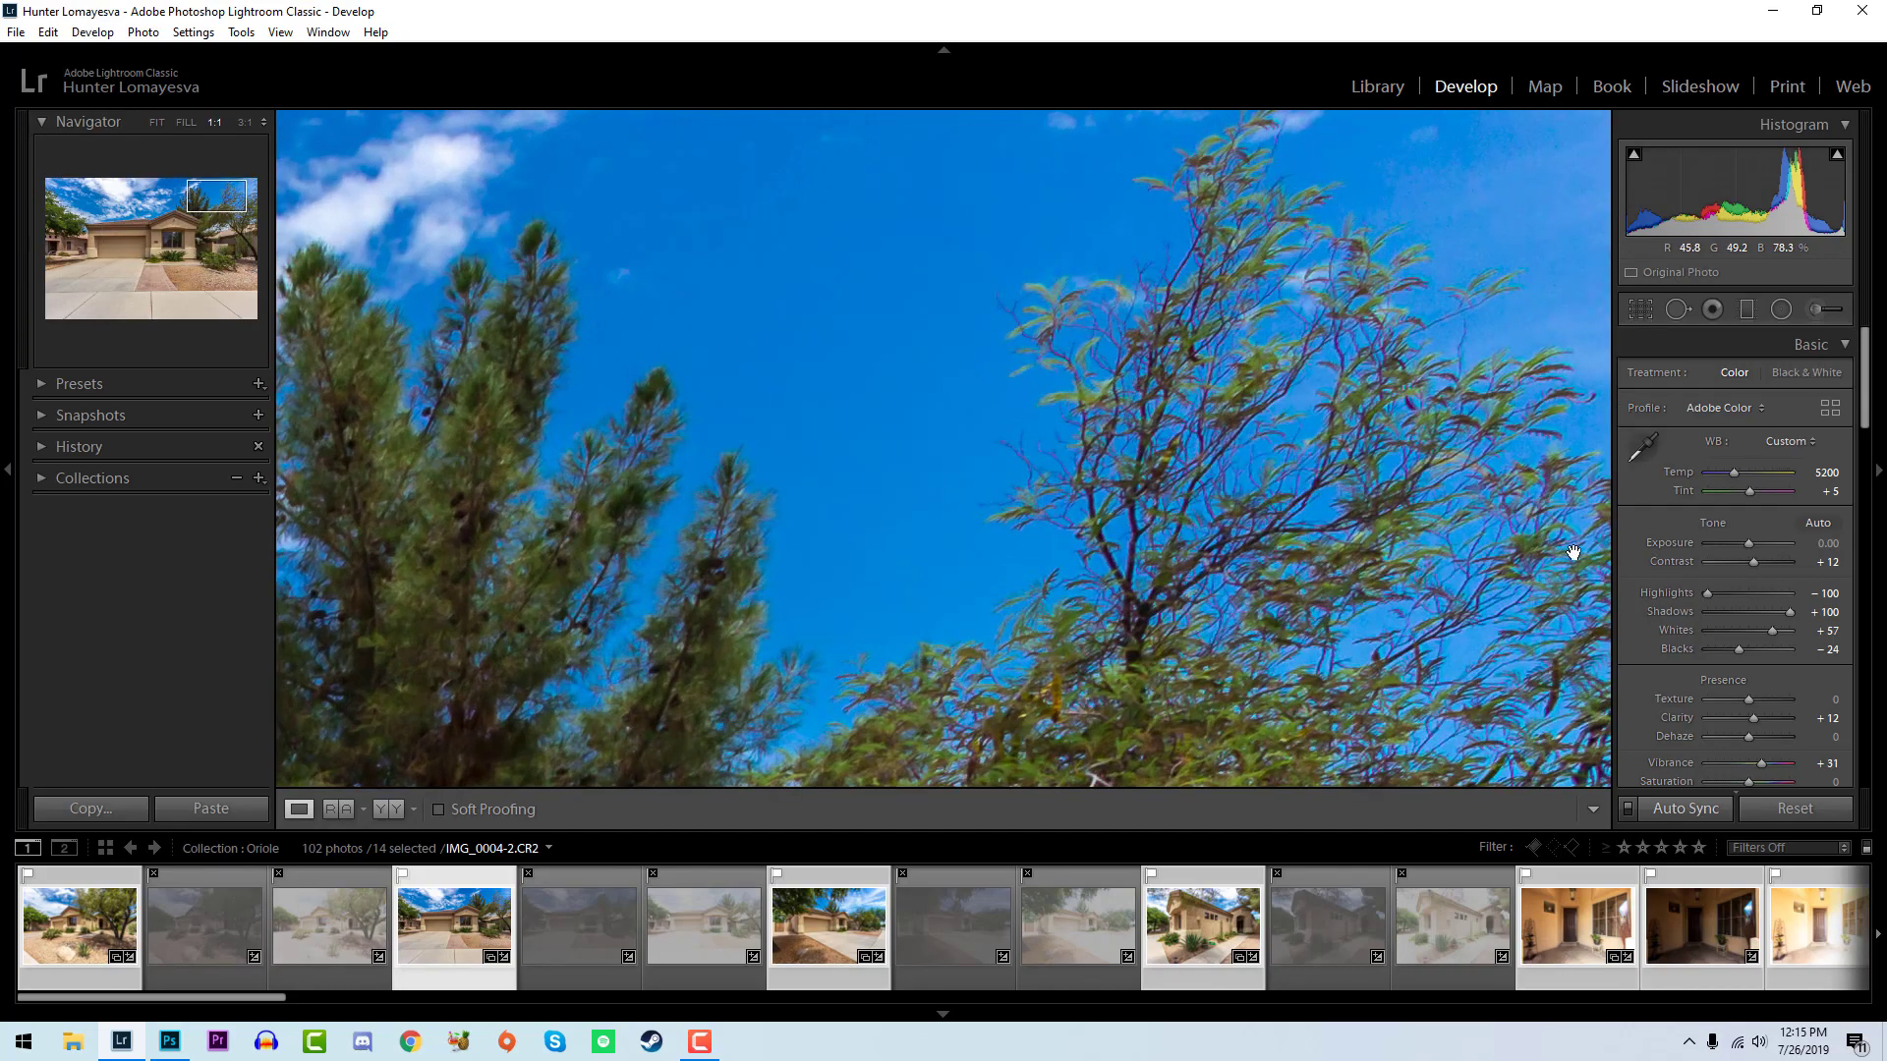
{"action": "left_click", "coordinate": [1867, 660]}
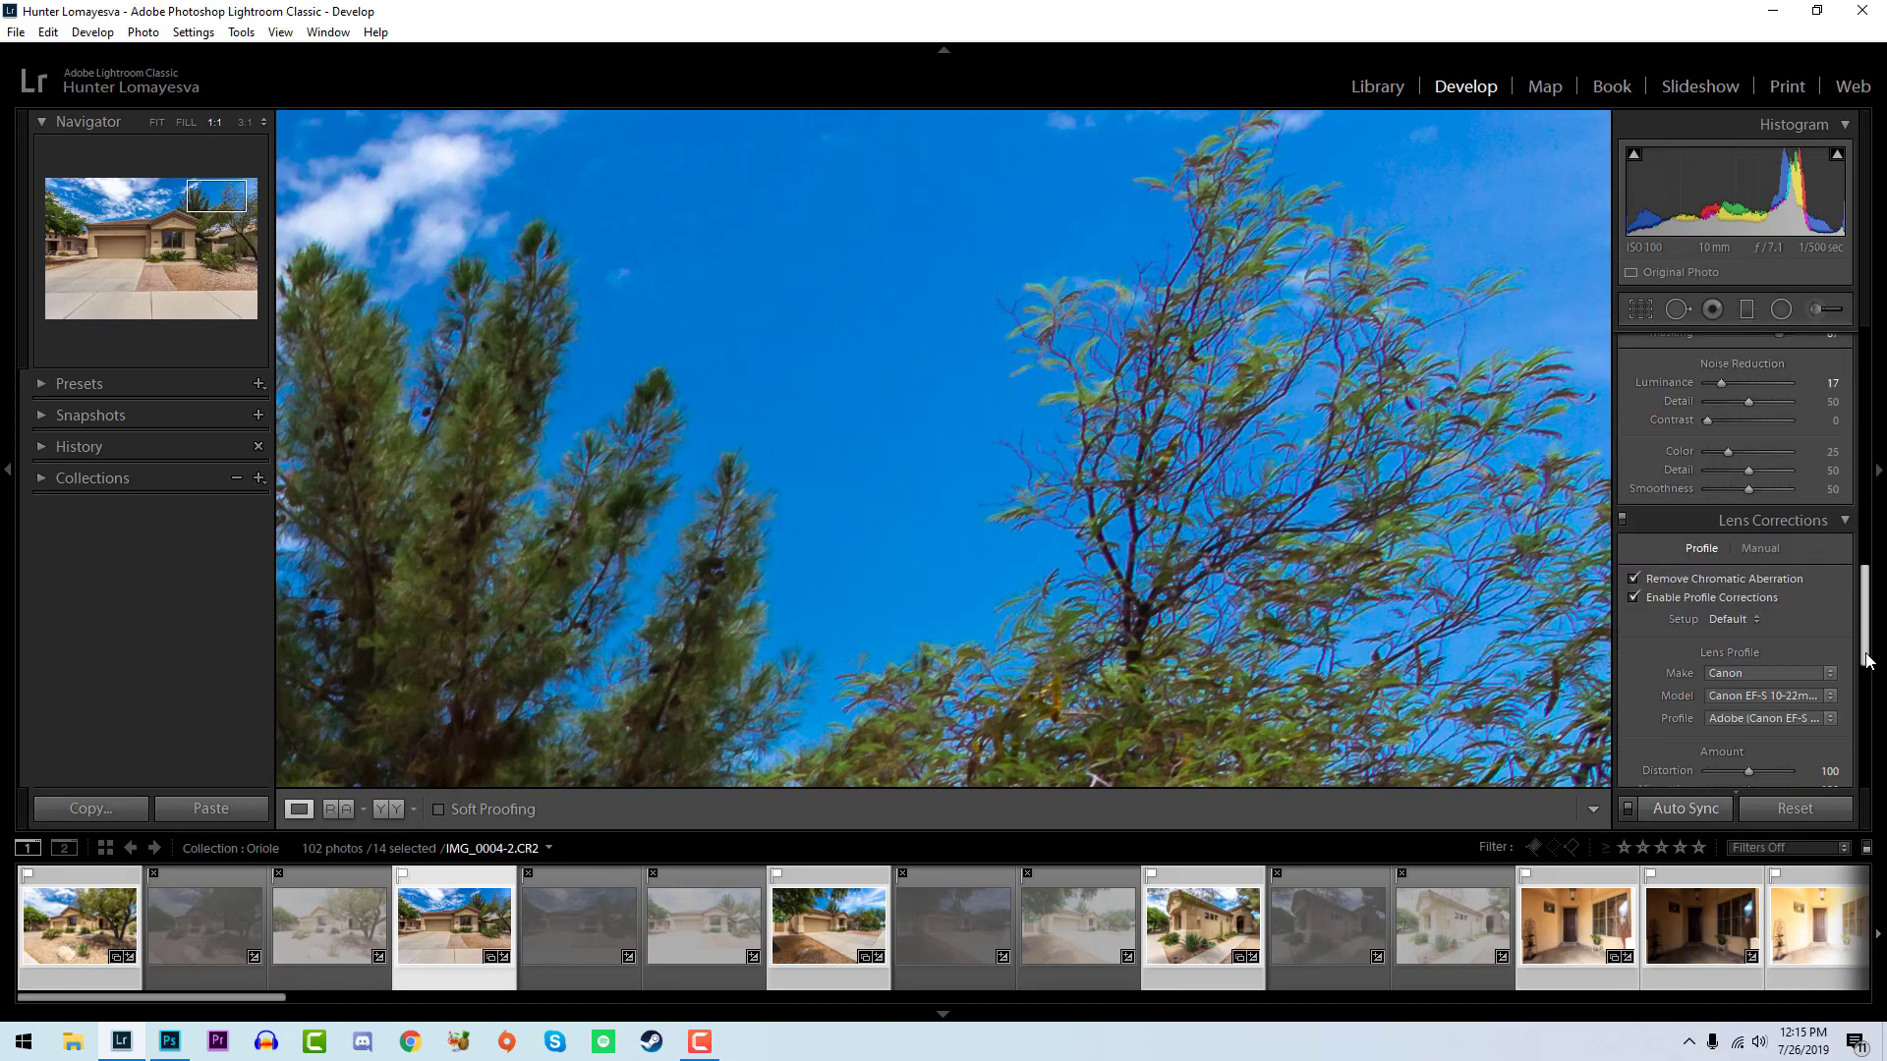
{"action": "scroll", "coordinate": [1863, 649], "scroll_direction": "up", "scroll_amount": 5}
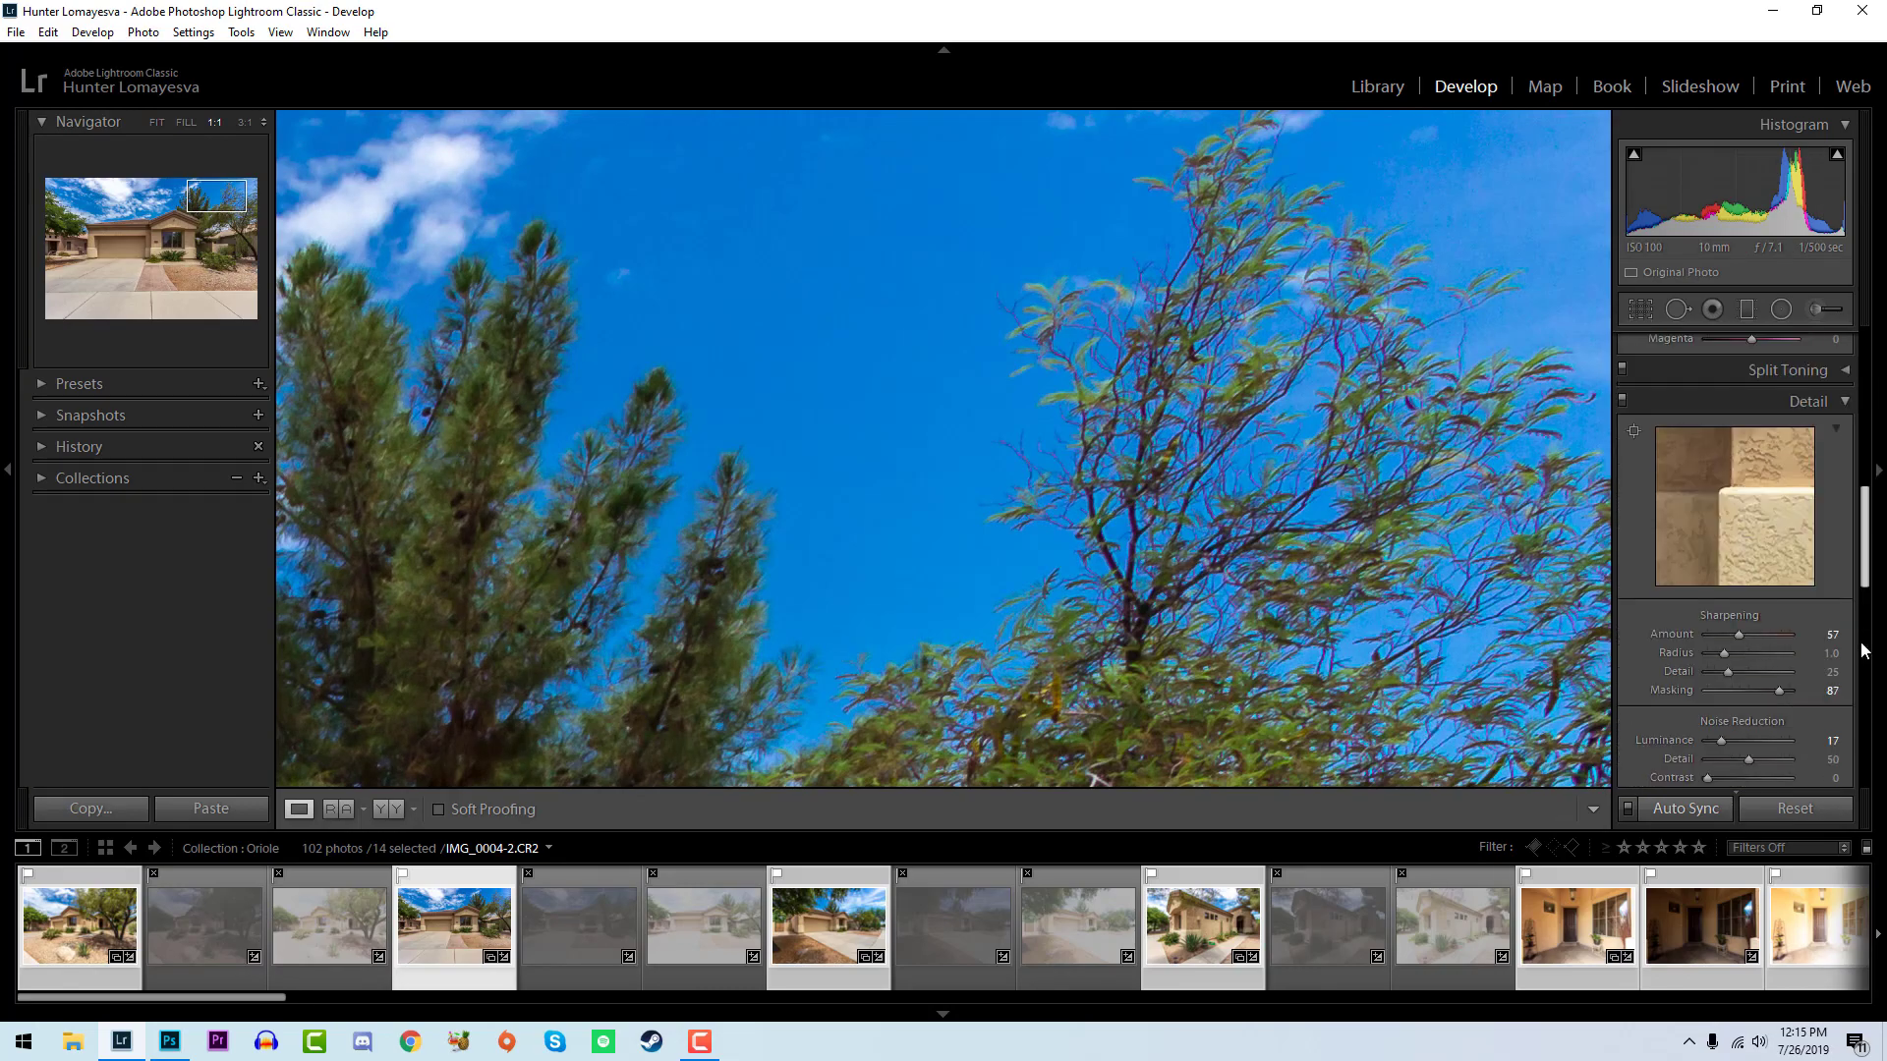
{"action": "left_click", "coordinate": [1863, 649]}
{"action": "scroll", "coordinate": [1778, 548], "scroll_direction": "up", "scroll_amount": 2}
{"action": "left_click", "coordinate": [1759, 430]}
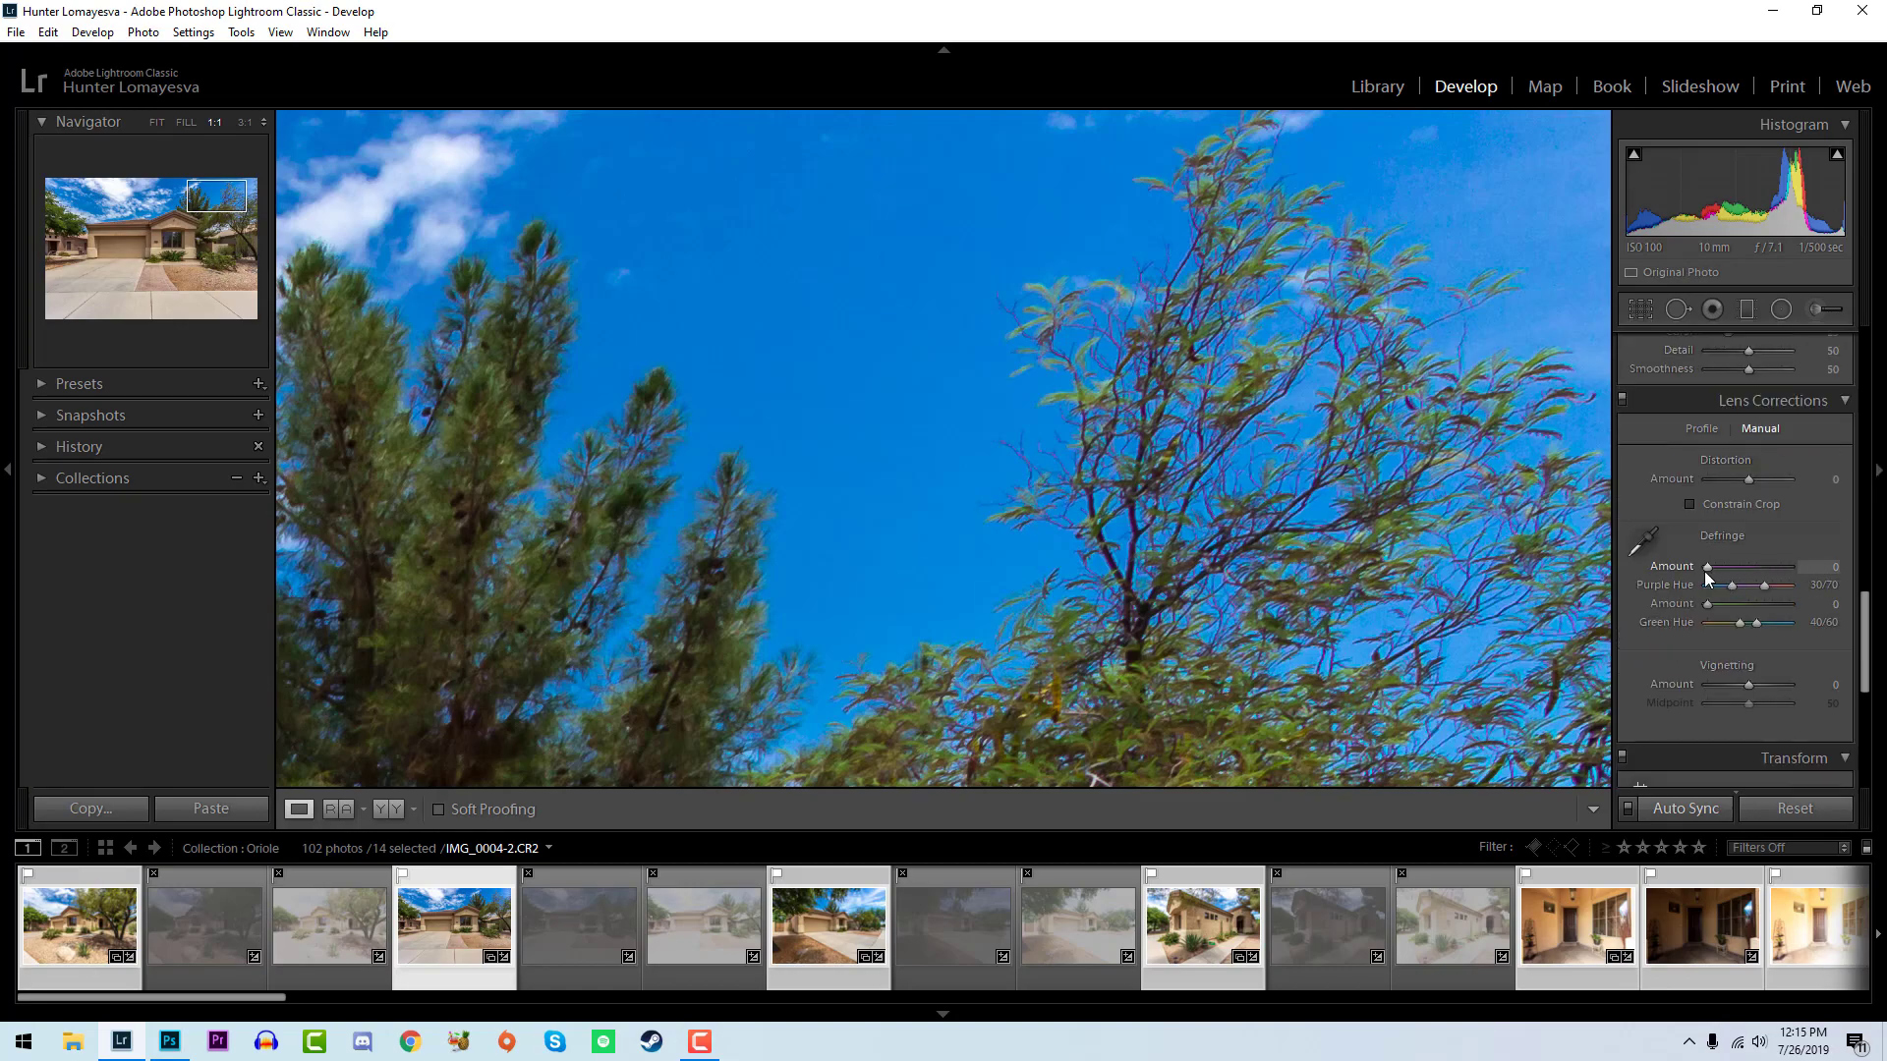
{"action": "left_click_drag", "start_coordinate": [1706, 568], "coordinate": [1713, 568]}
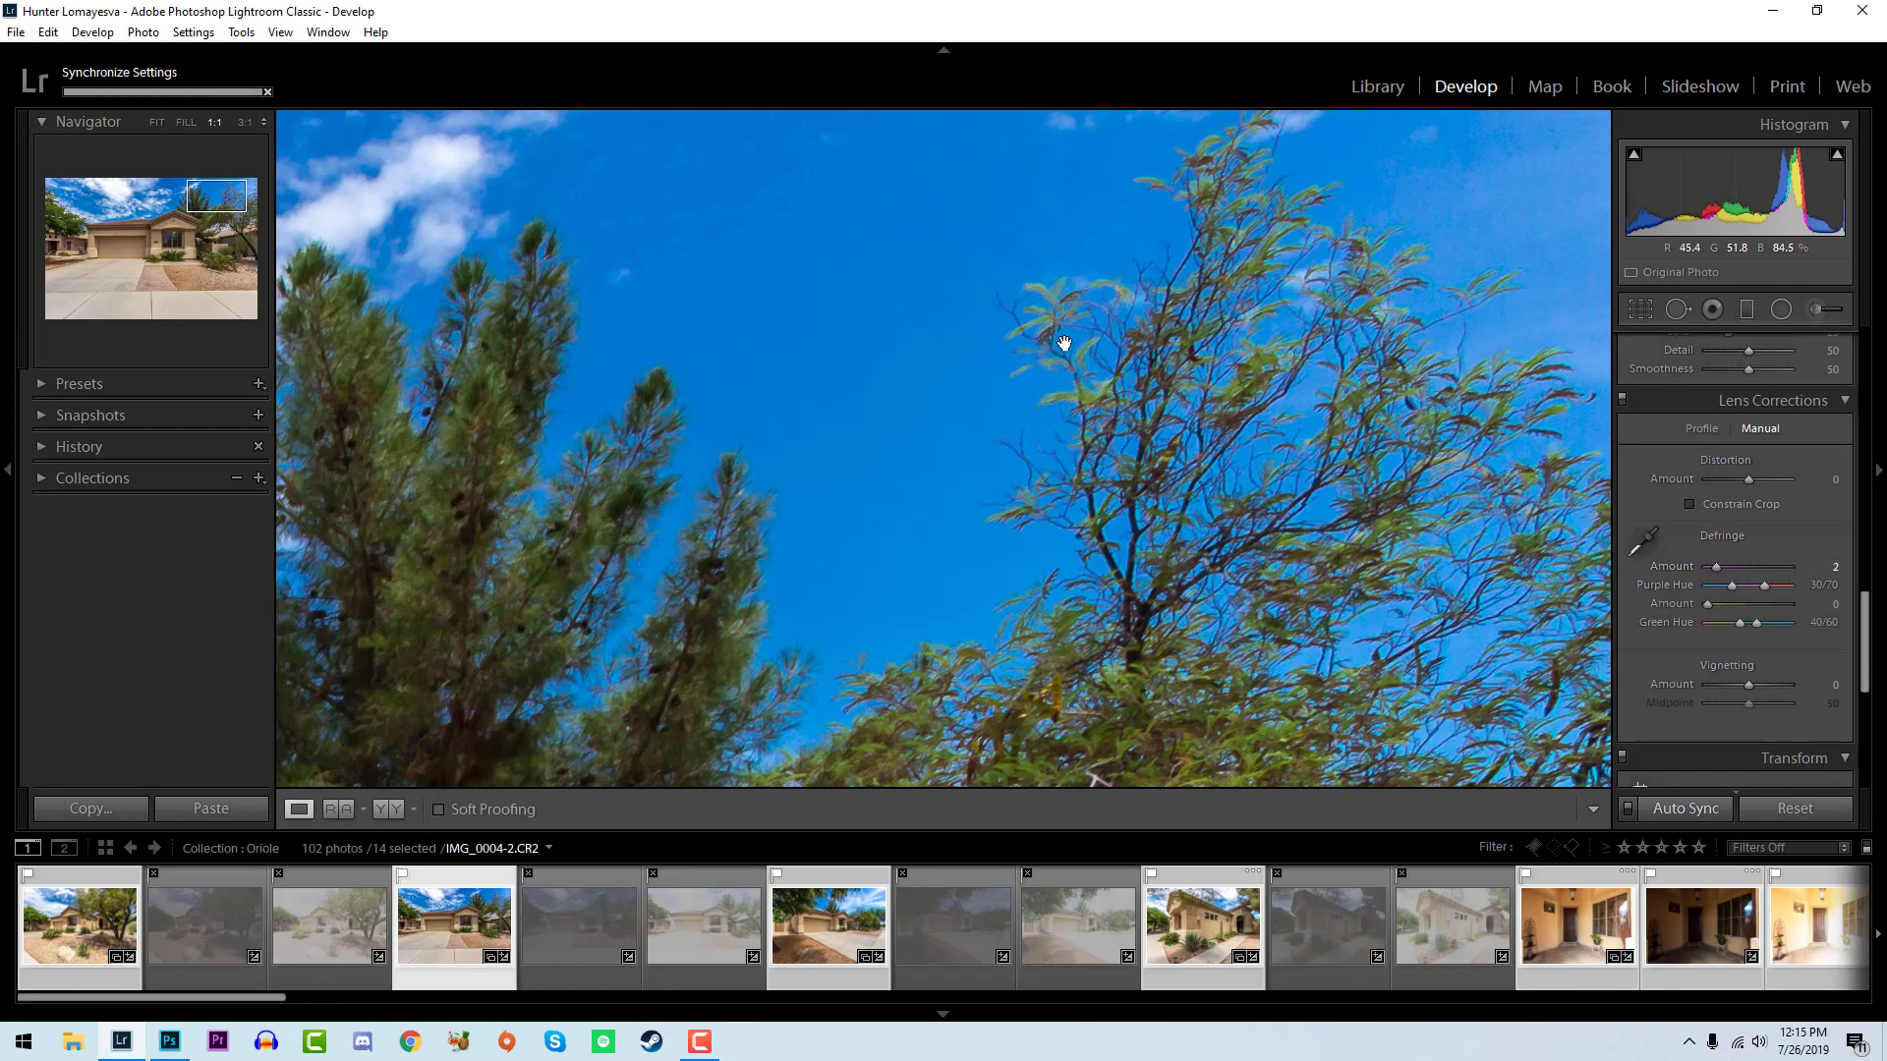
{"action": "scroll", "coordinate": [1804, 716], "scroll_direction": "up", "scroll_amount": 12}
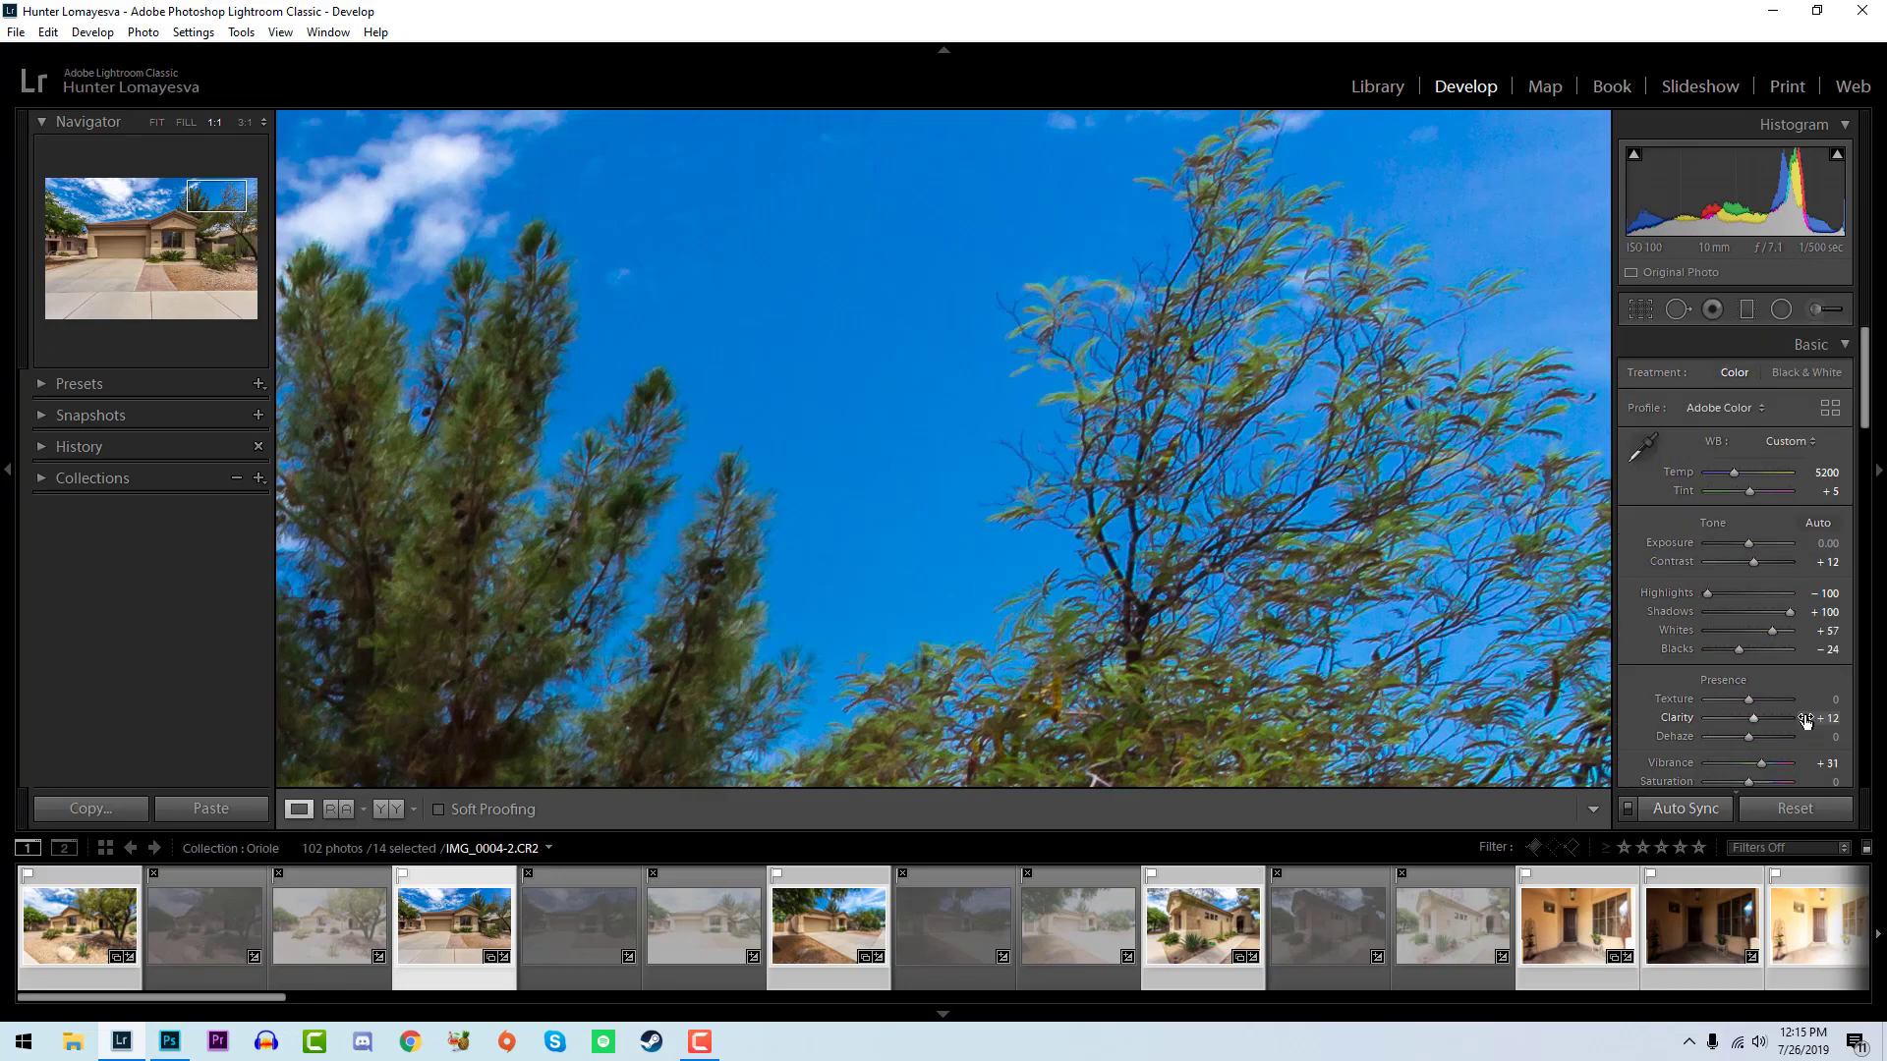
{"action": "left_click", "coordinate": [977, 443]}
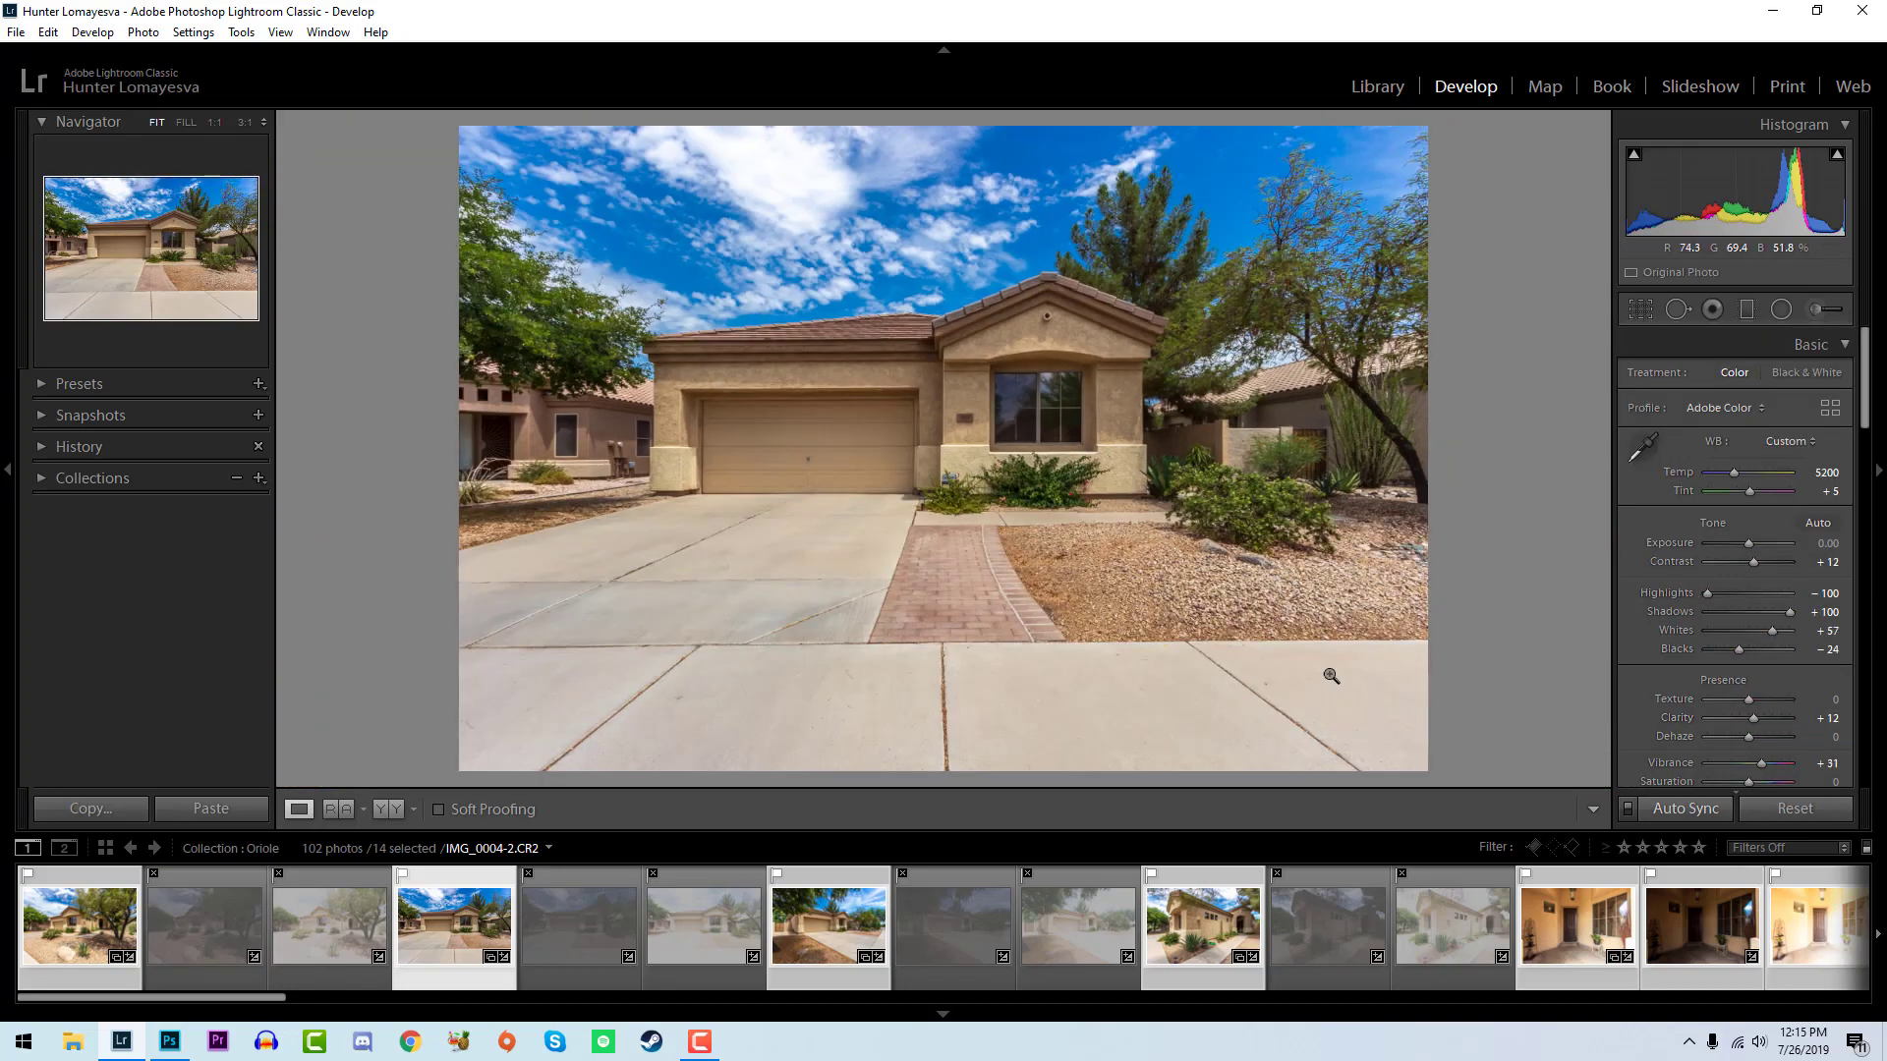
- Reject the dark and bright exposures of the front door and return to the balanced one
{"action": "scroll", "coordinate": [1372, 963], "scroll_direction": "down", "scroll_amount": 4}
{"action": "left_click", "coordinate": [1055, 951]}
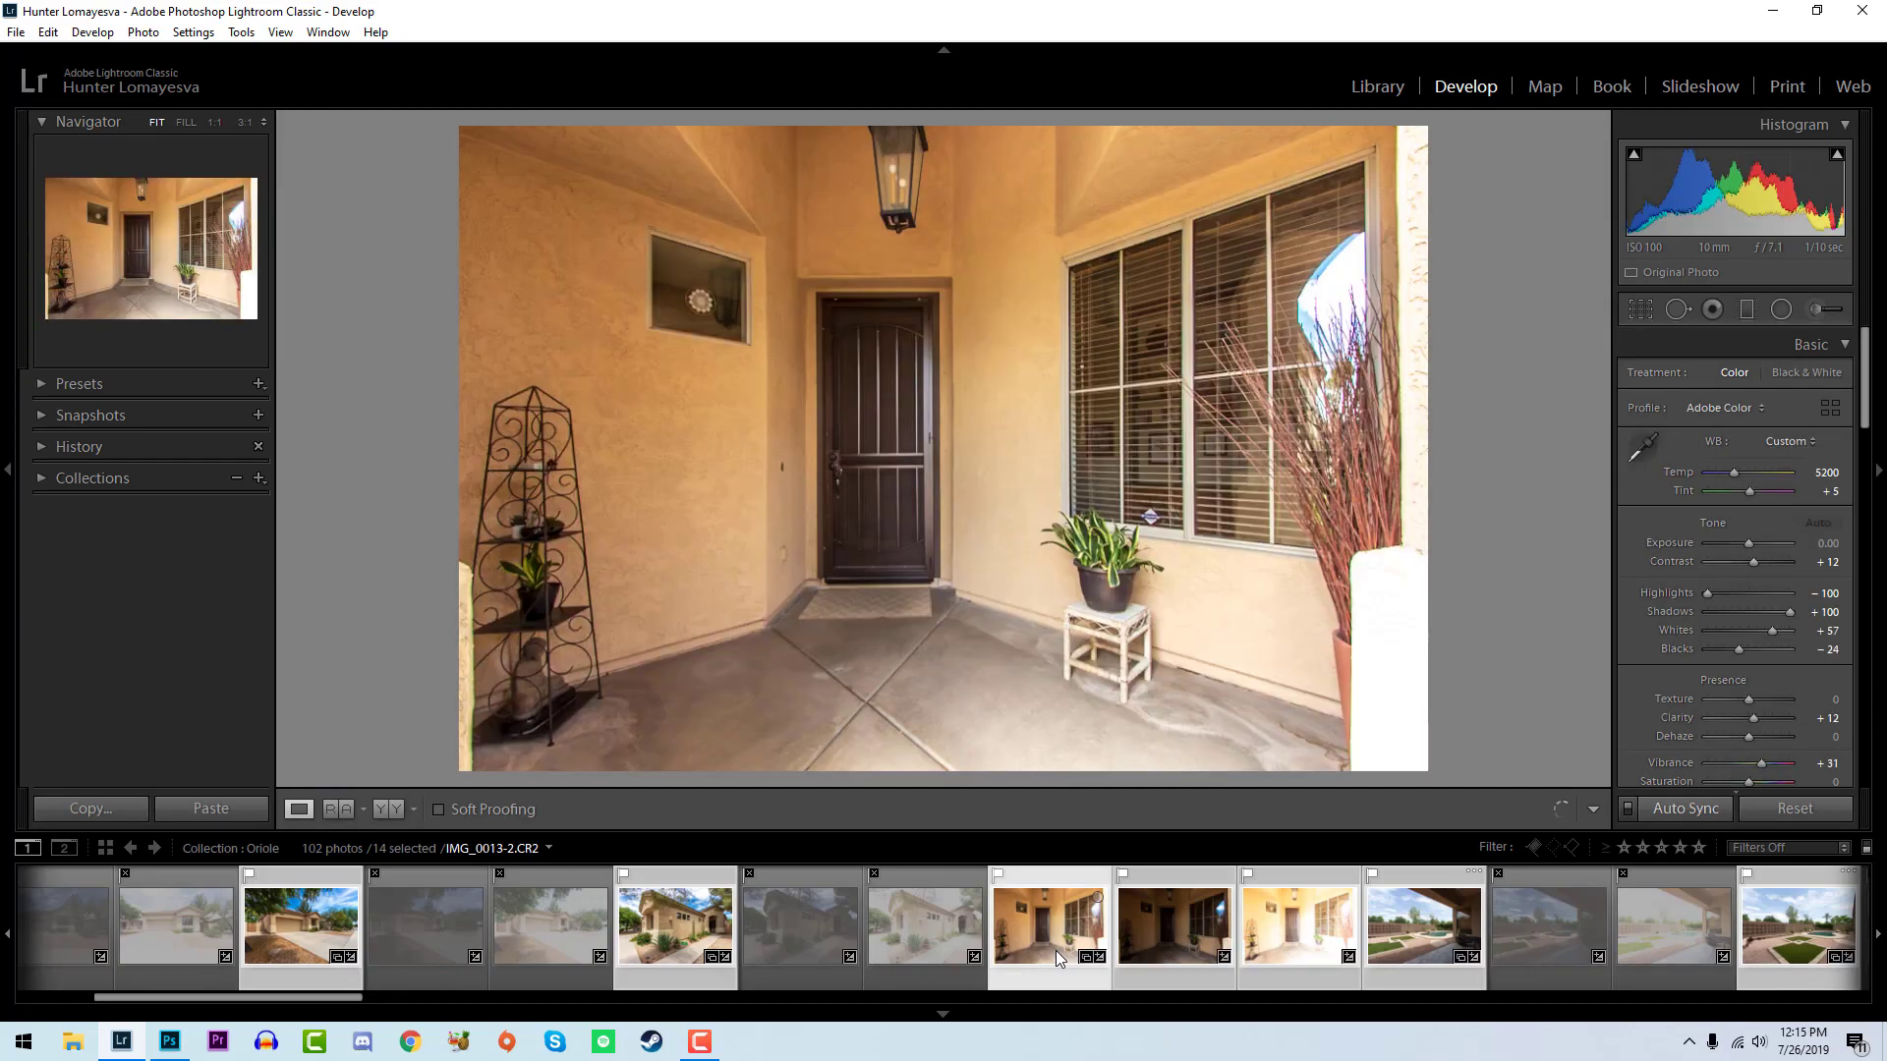
{"action": "left_click", "coordinate": [1153, 929]}
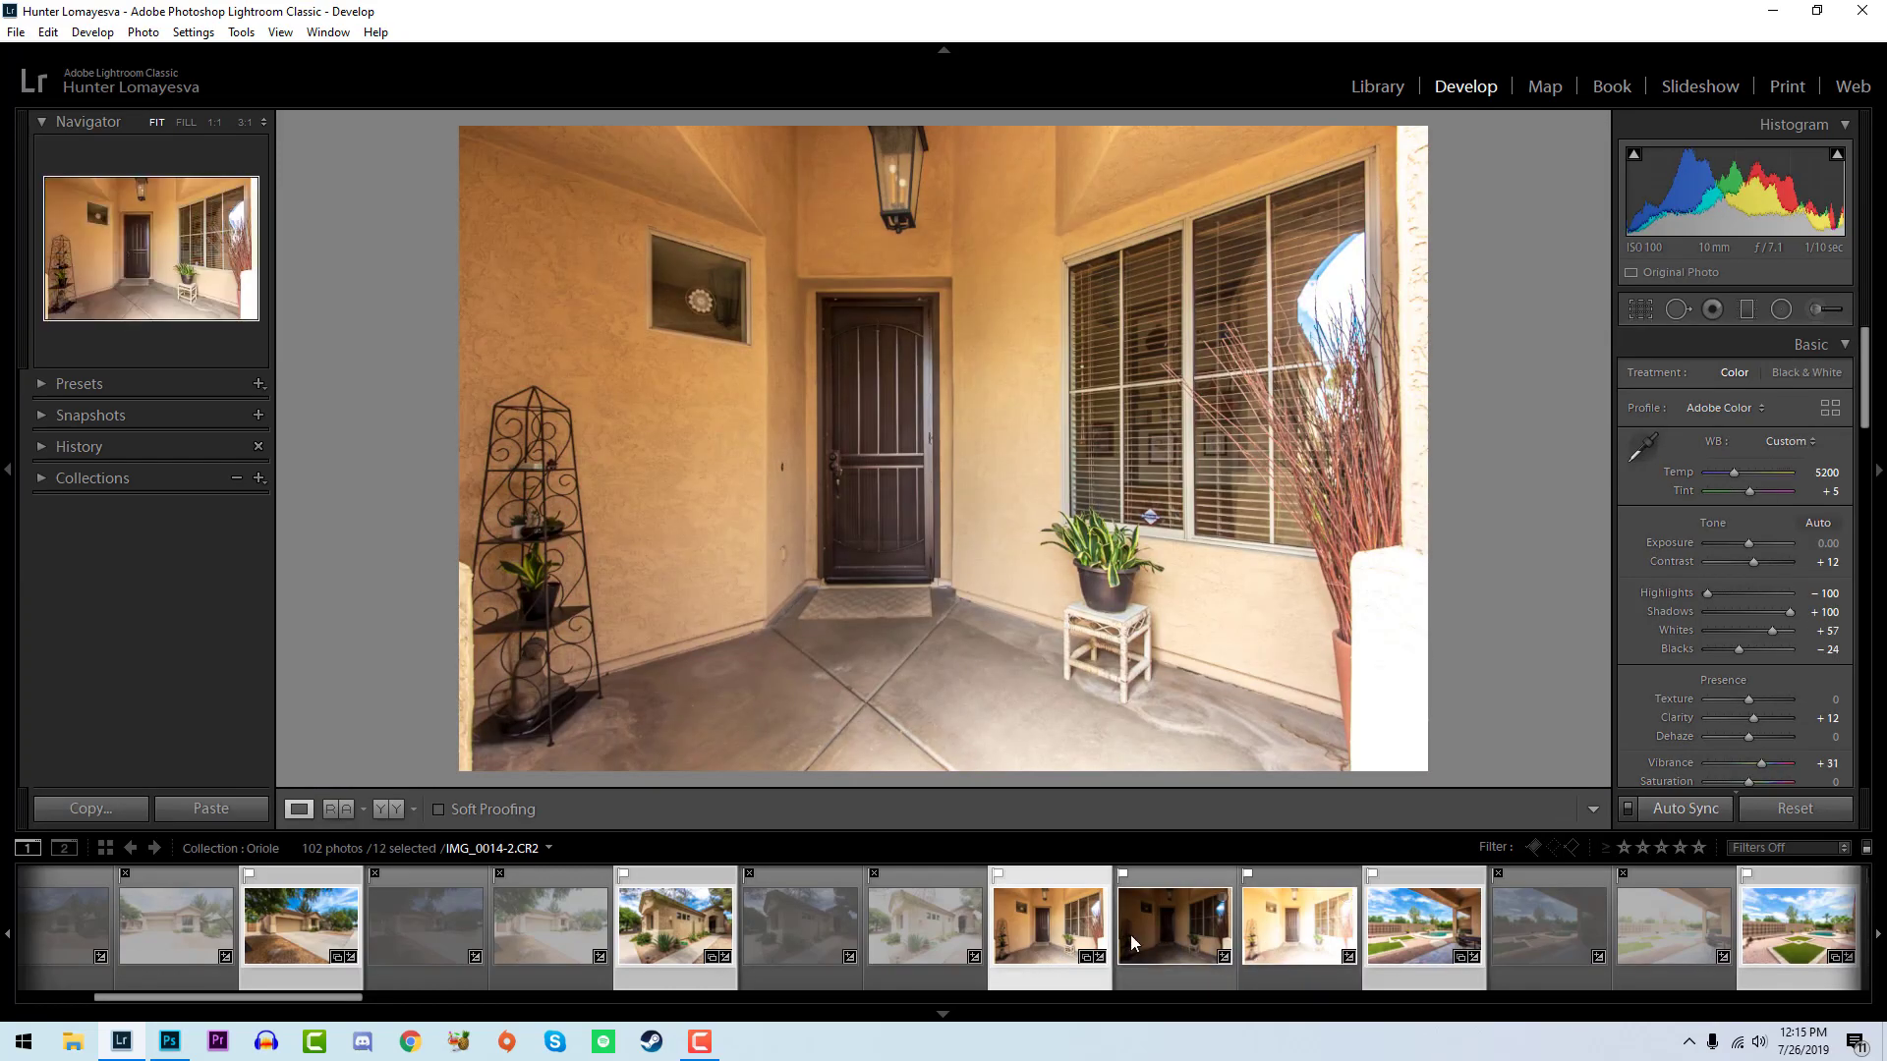
{"action": "left_click", "coordinate": [1299, 947], "text": "shift"}
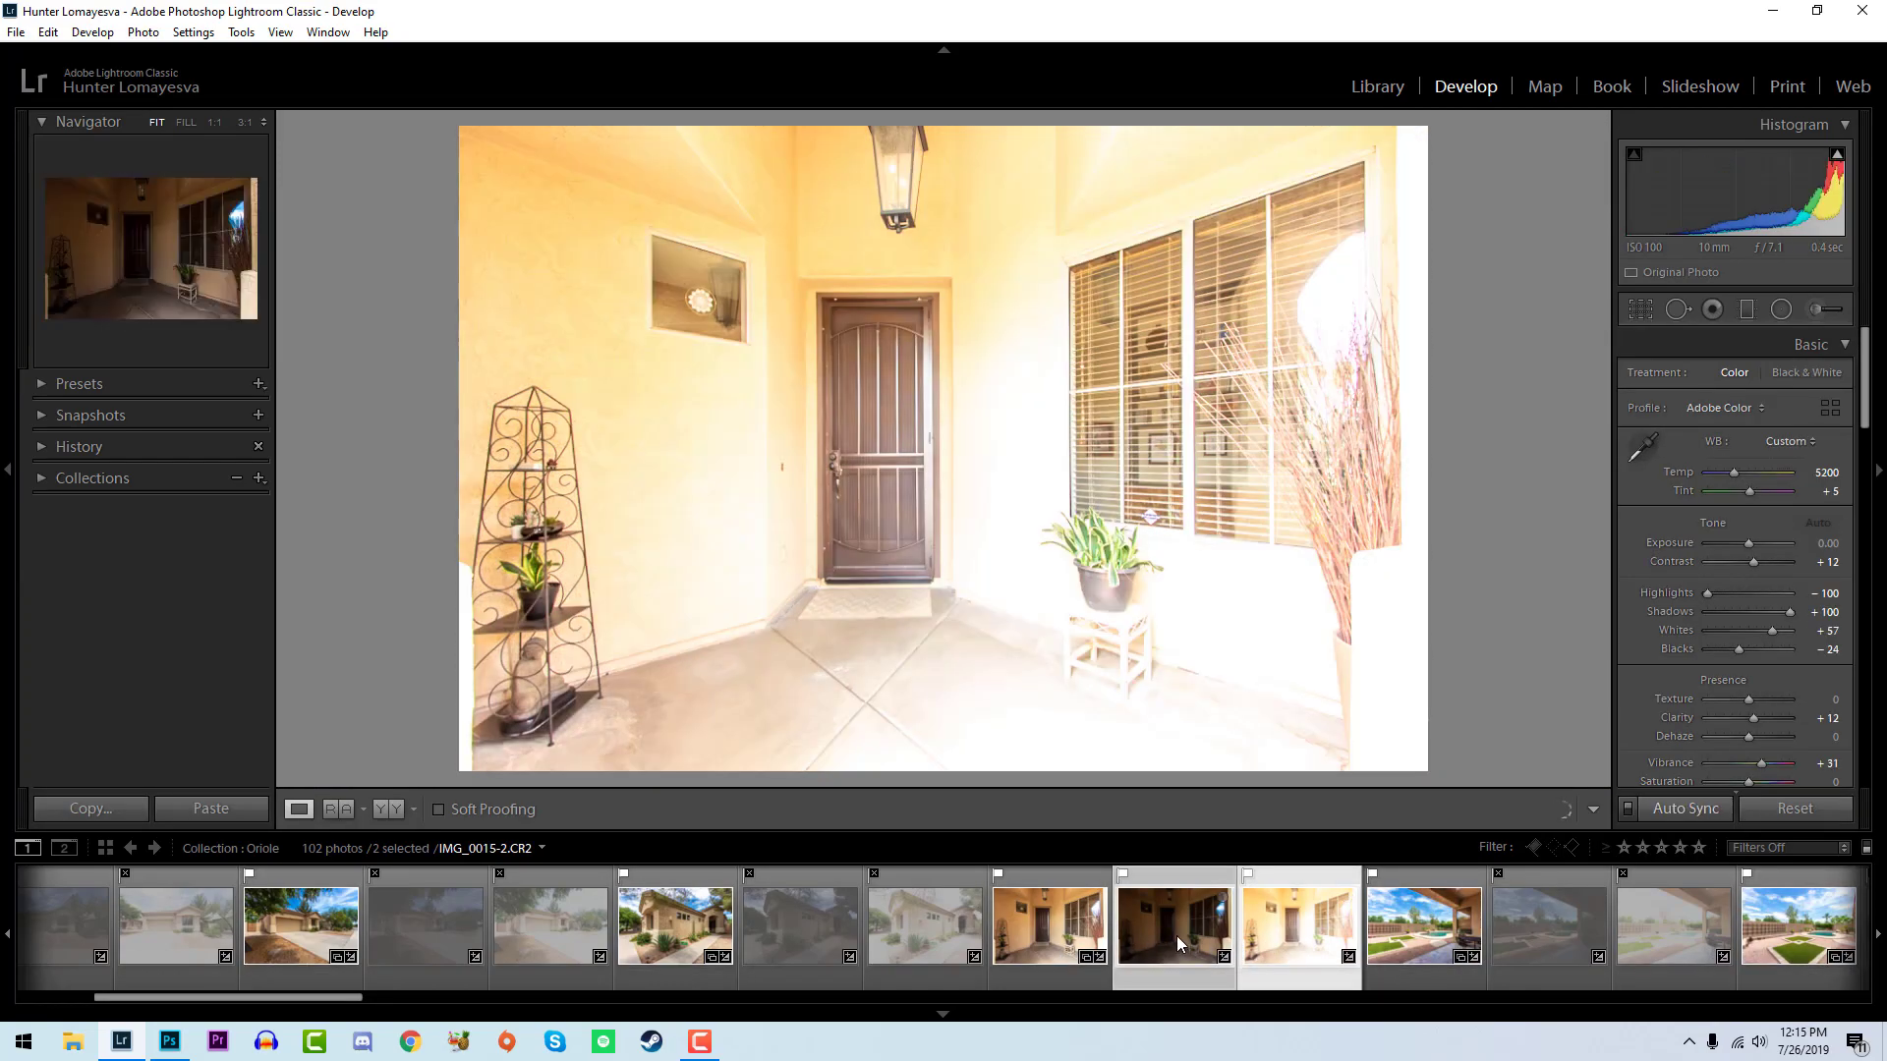
{"action": "key", "text": "x"}
{"action": "key", "text": "Left"}
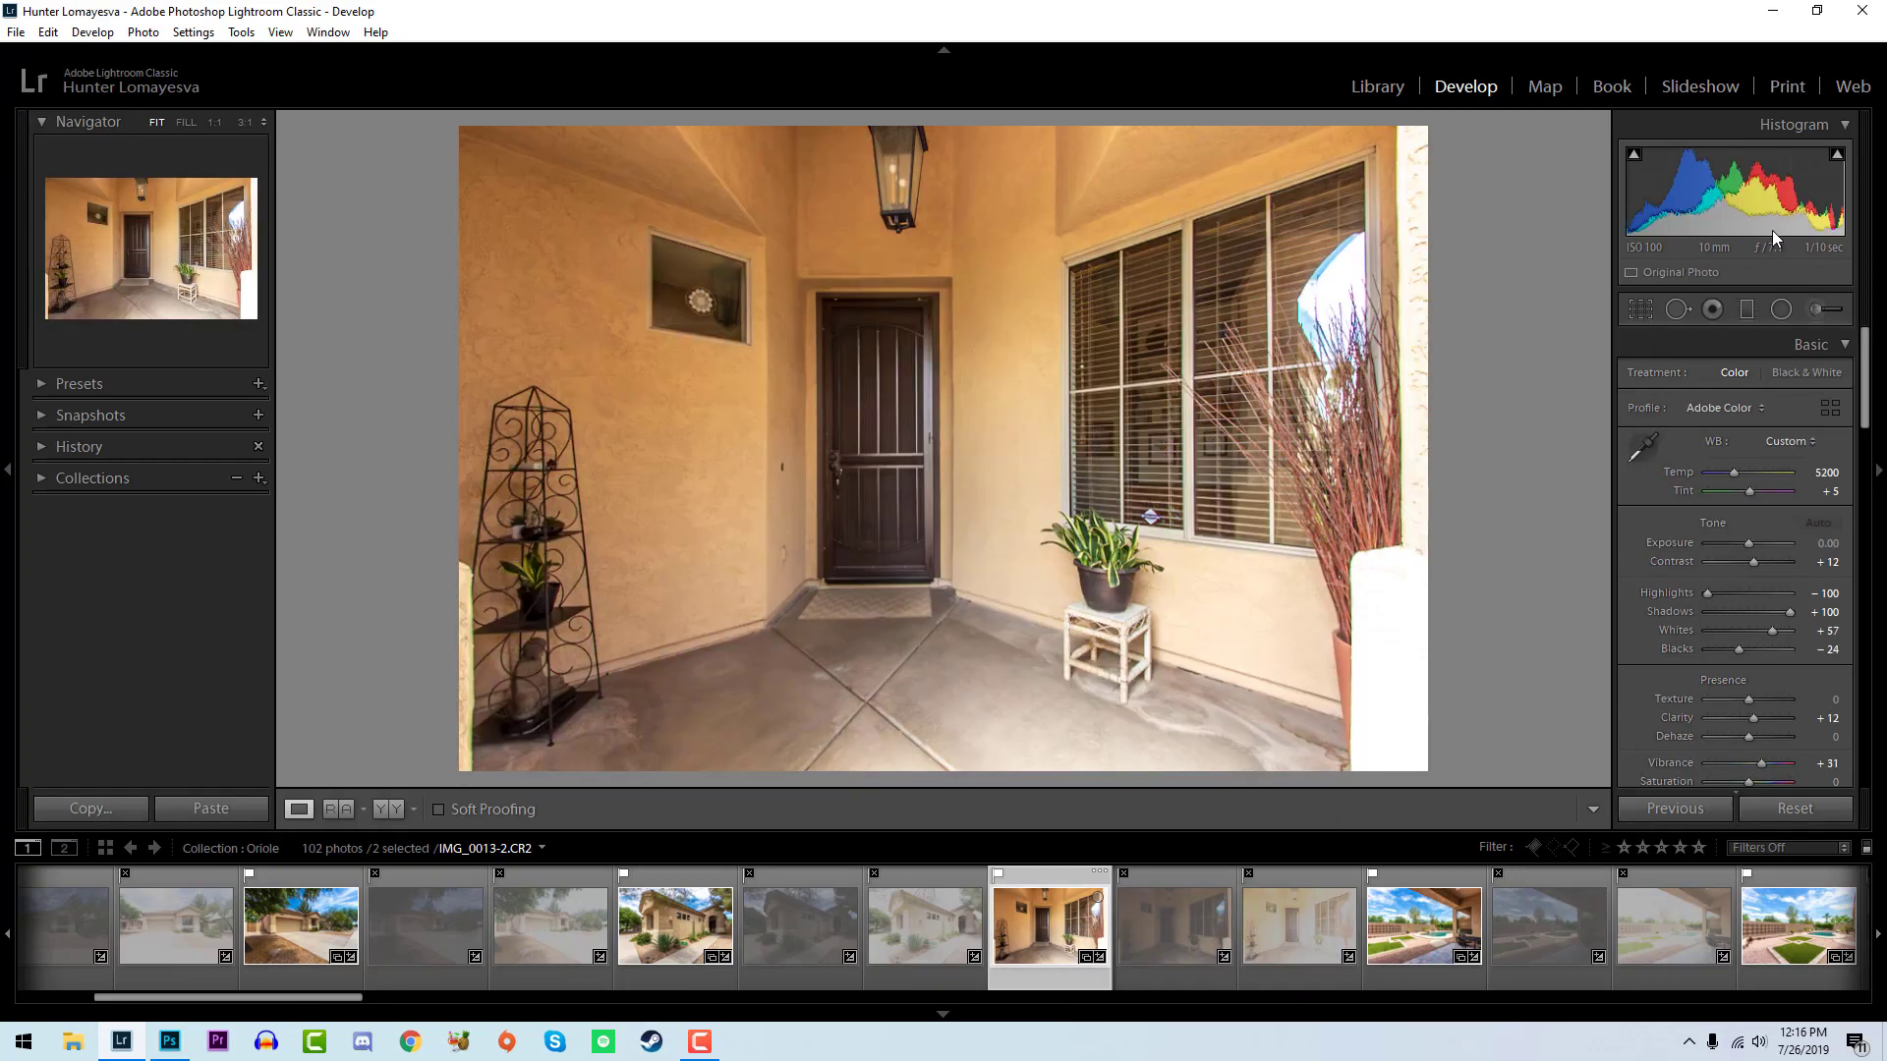
- Lower the exposure of the front door photo to -0.32 and of the covered patio photo to -0.26
{"action": "left_click_drag", "start_coordinate": [1764, 187], "coordinate": [1747, 187]}
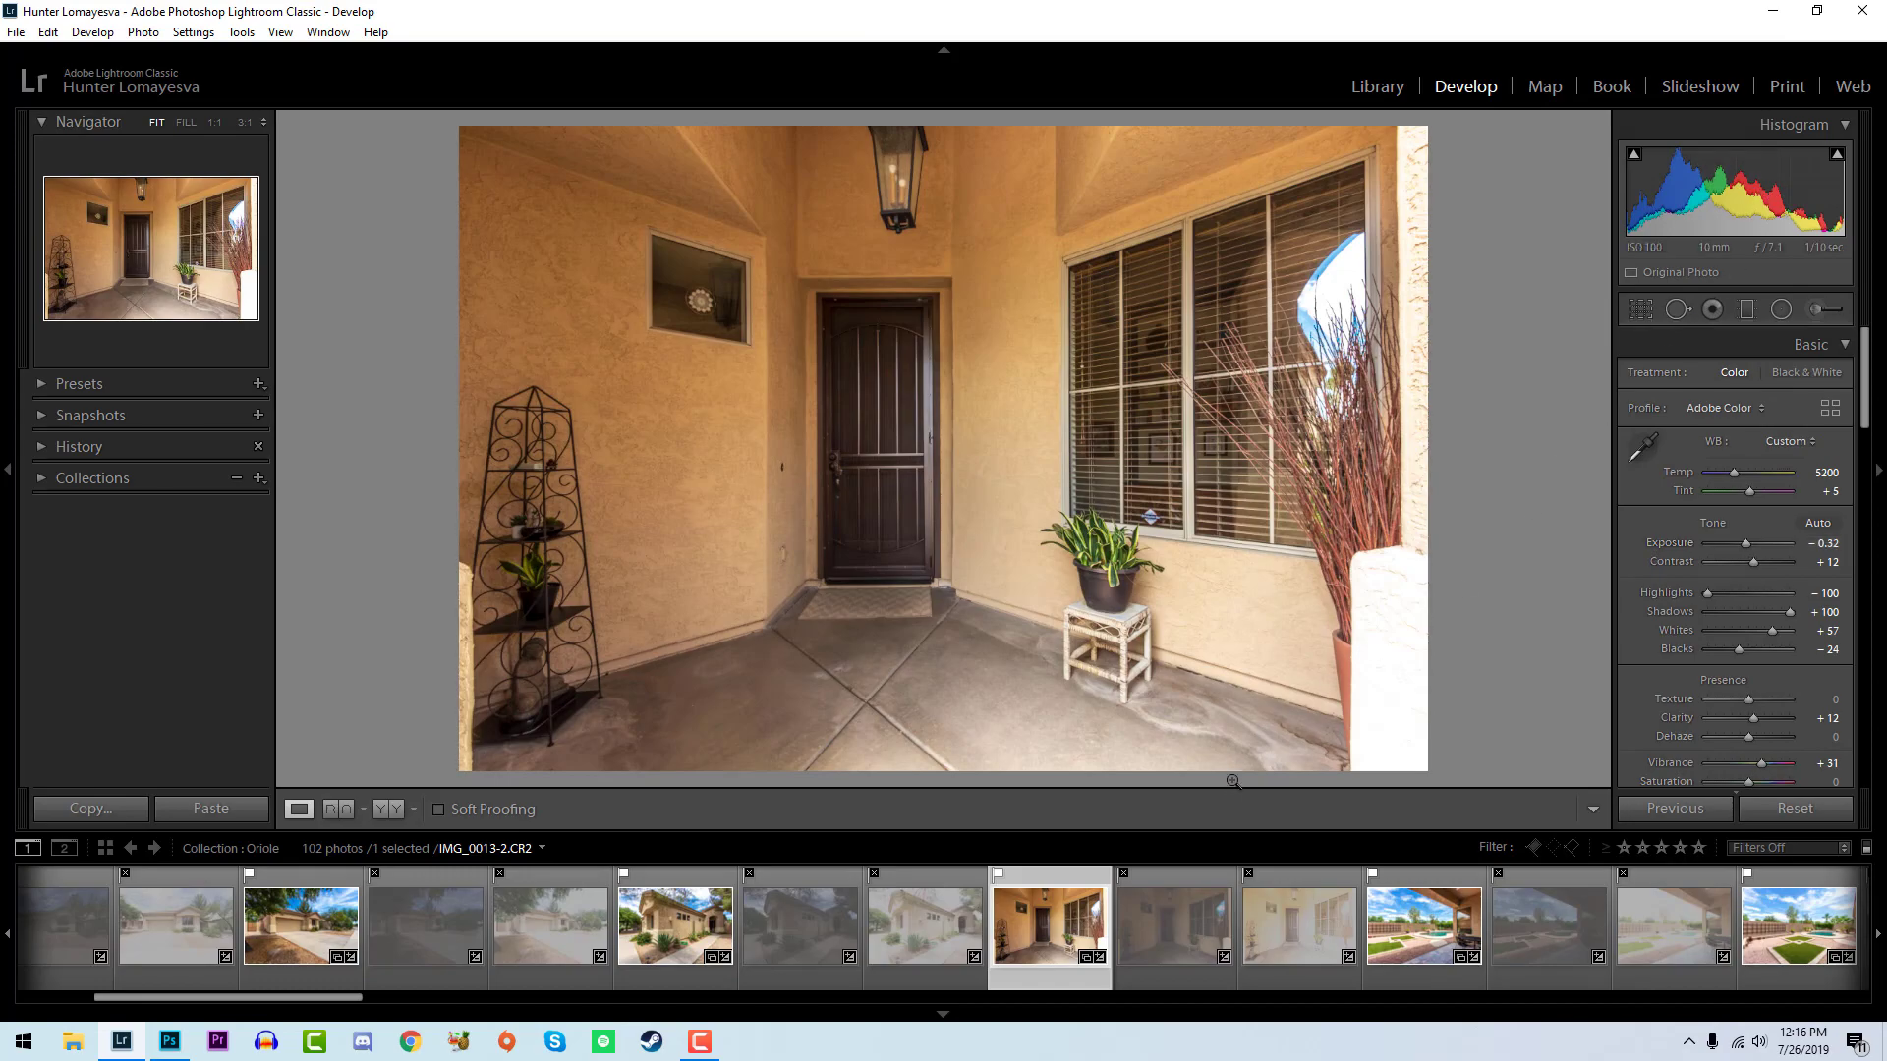
{"action": "left_click", "coordinate": [1407, 924]}
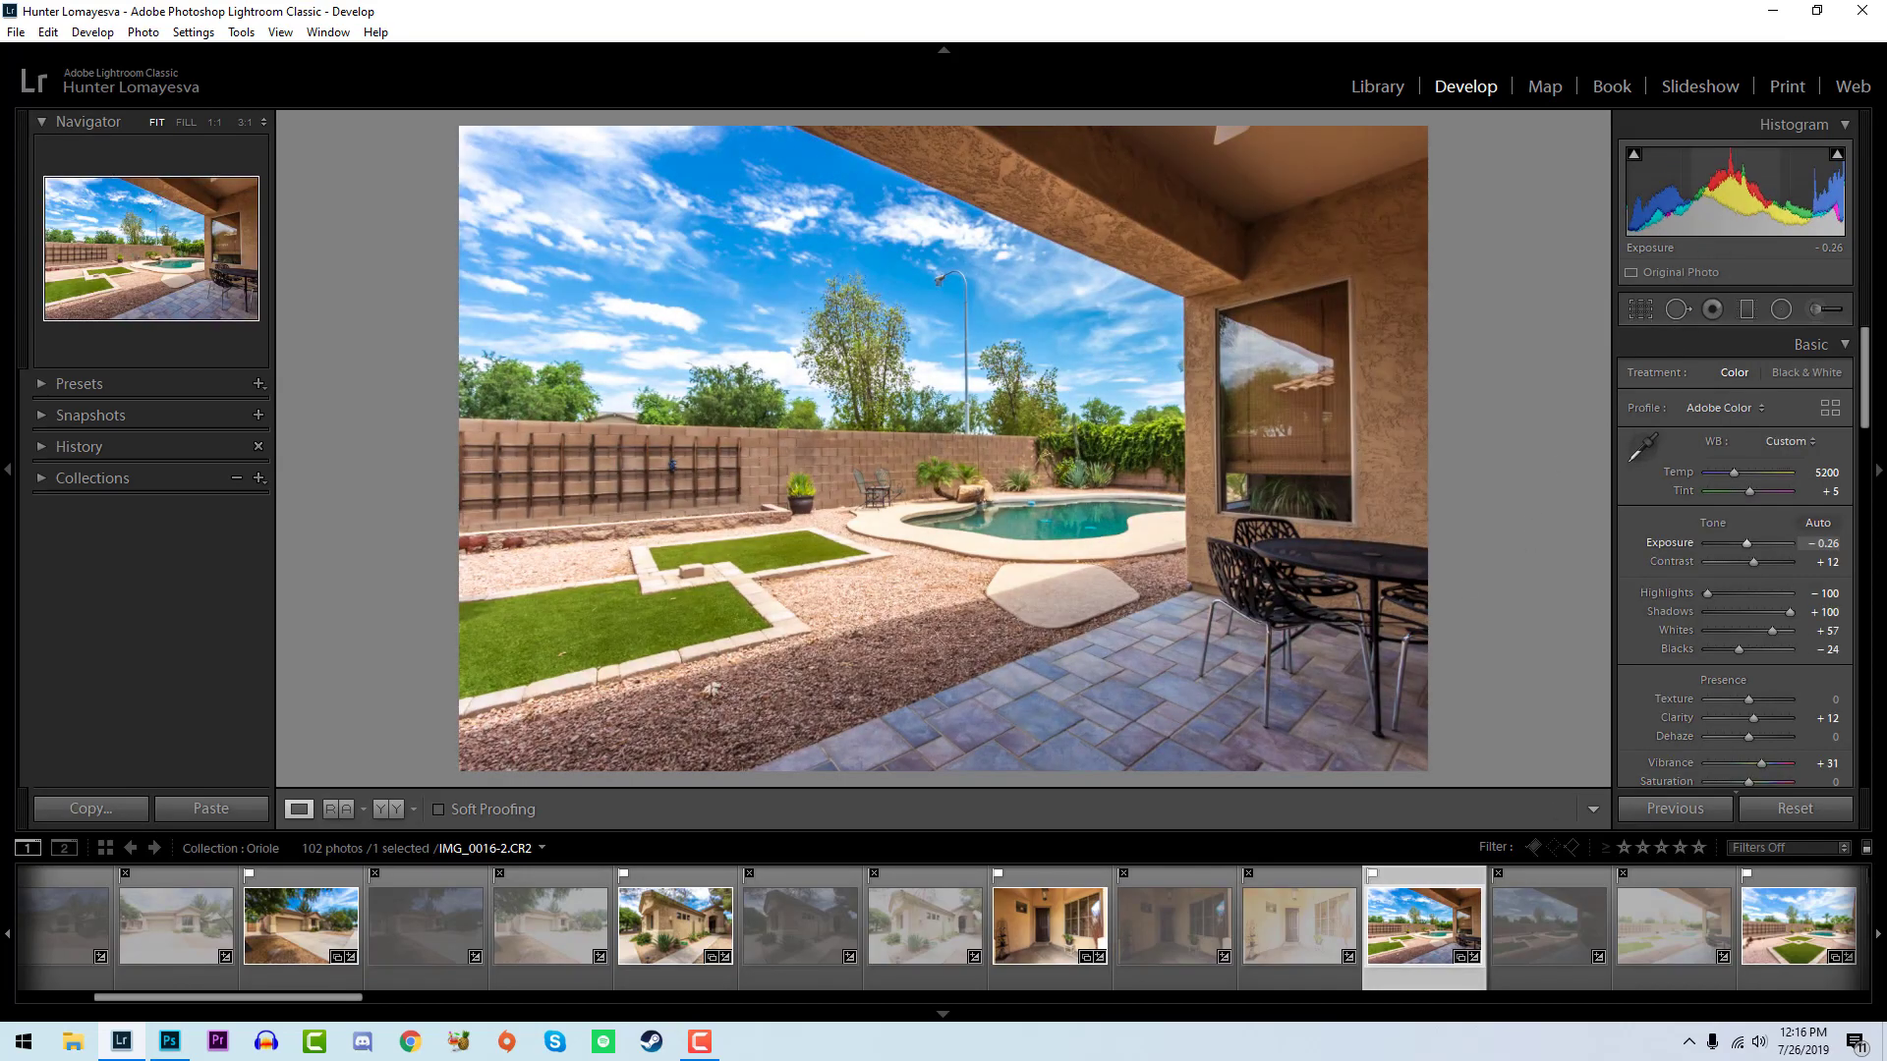
{"action": "scroll", "coordinate": [1515, 987], "scroll_direction": "down", "scroll_amount": 4}
- Lower the exposure of the backyard lawn photo IMG_0019-2 to -0.46 and of the patio and pool photo IMG_0025-2 to -0.36
{"action": "left_click", "coordinate": [1273, 933]}
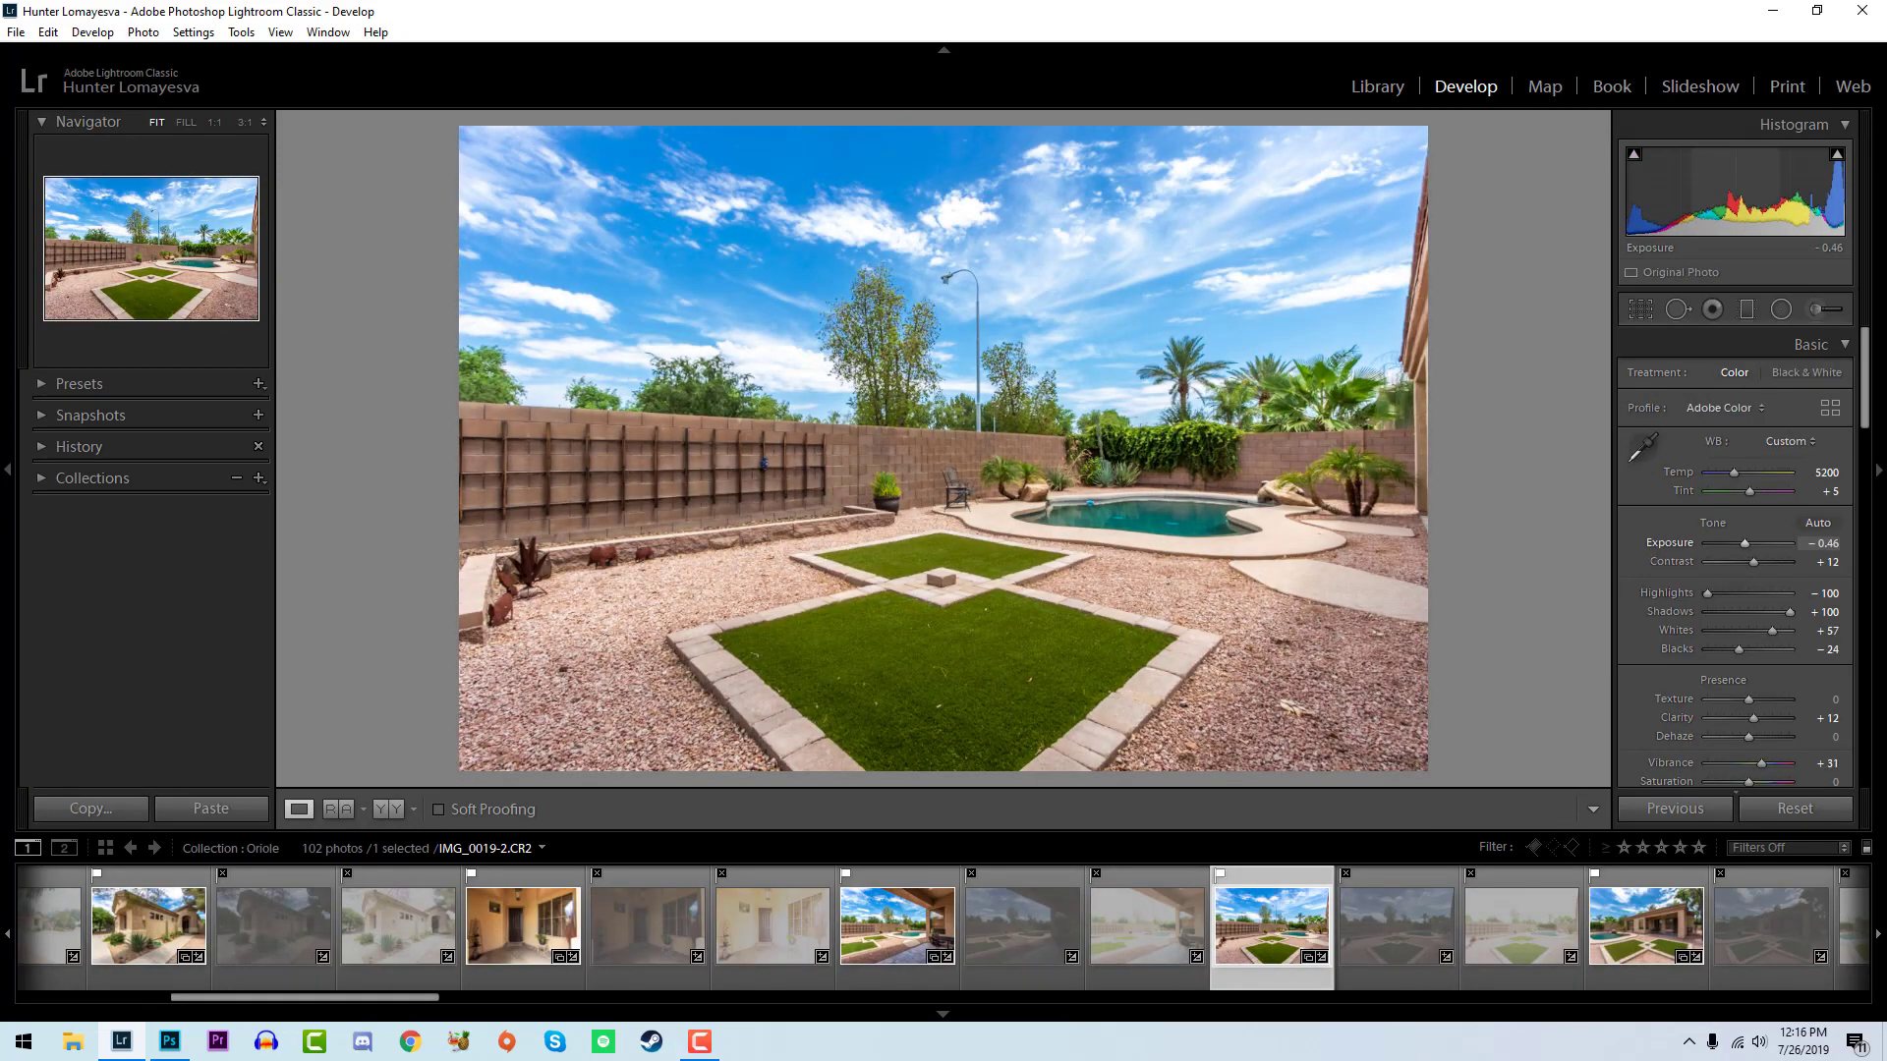
{"action": "left_click", "coordinate": [1643, 941]}
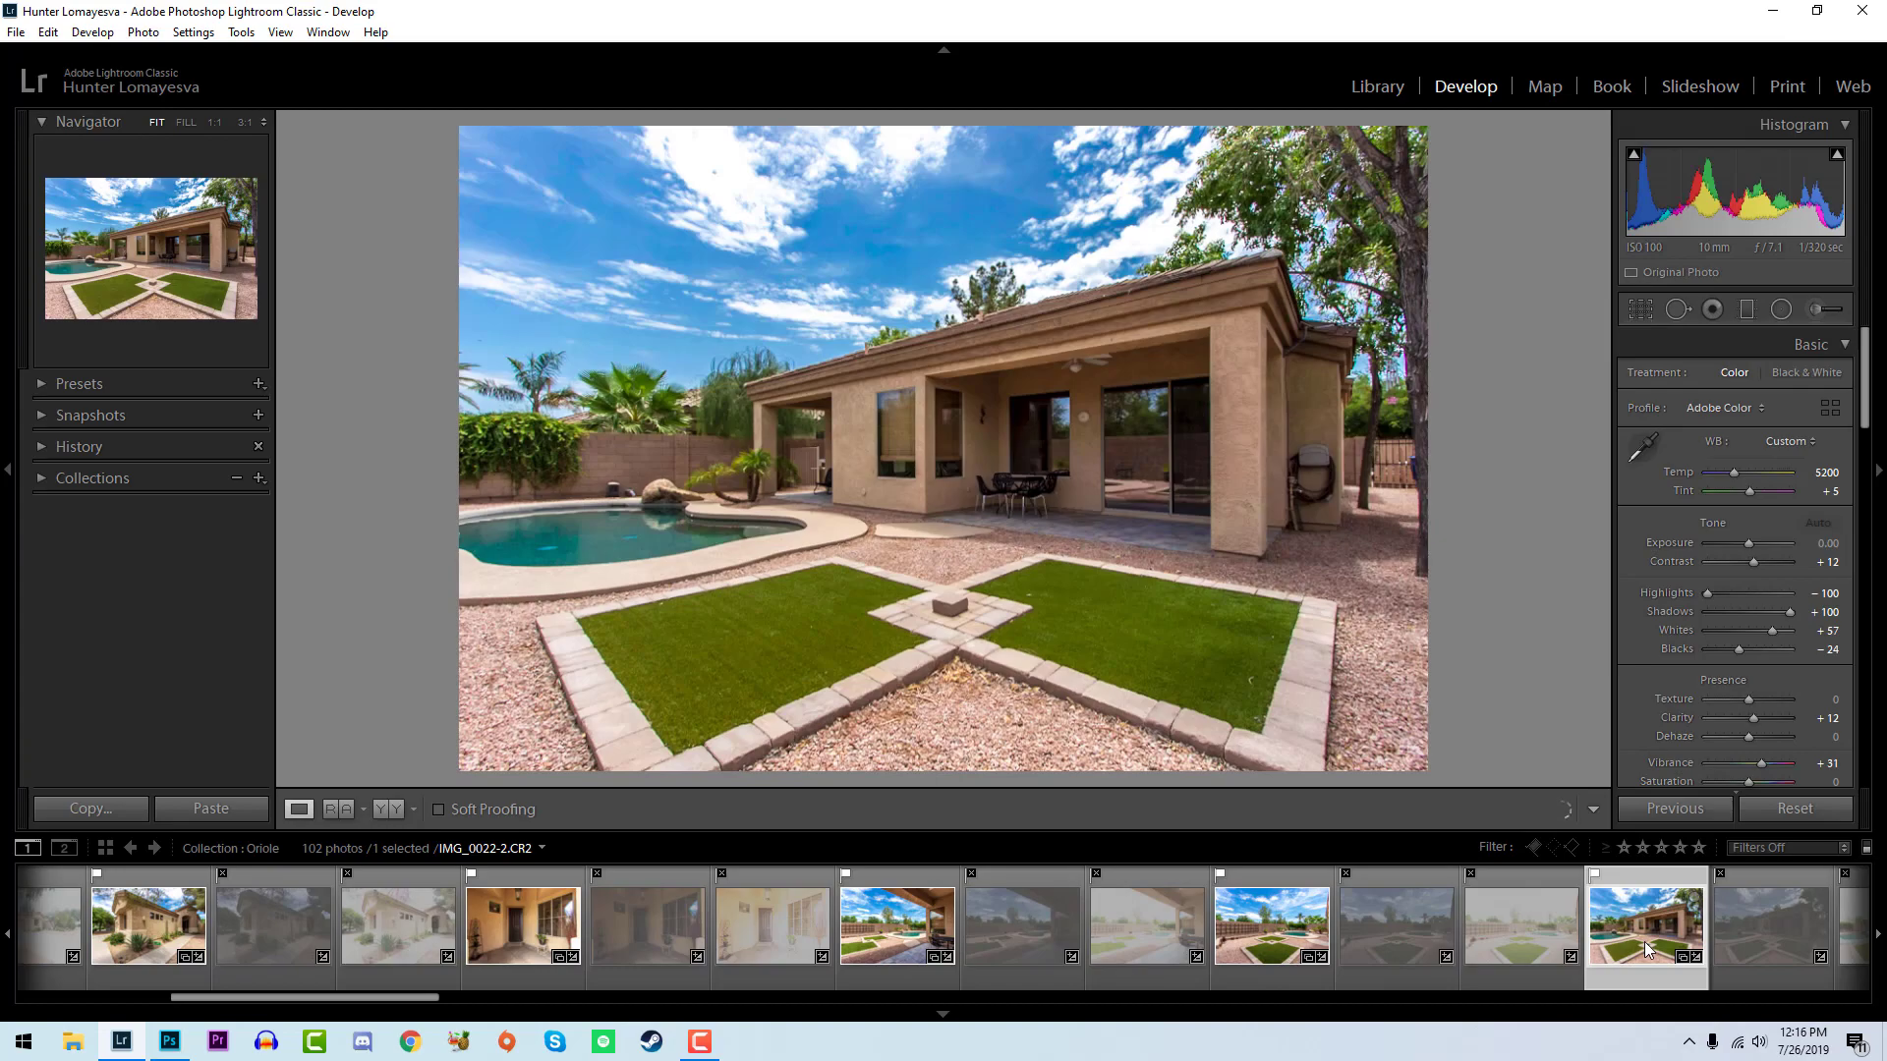
{"action": "left_click", "coordinate": [1511, 911]}
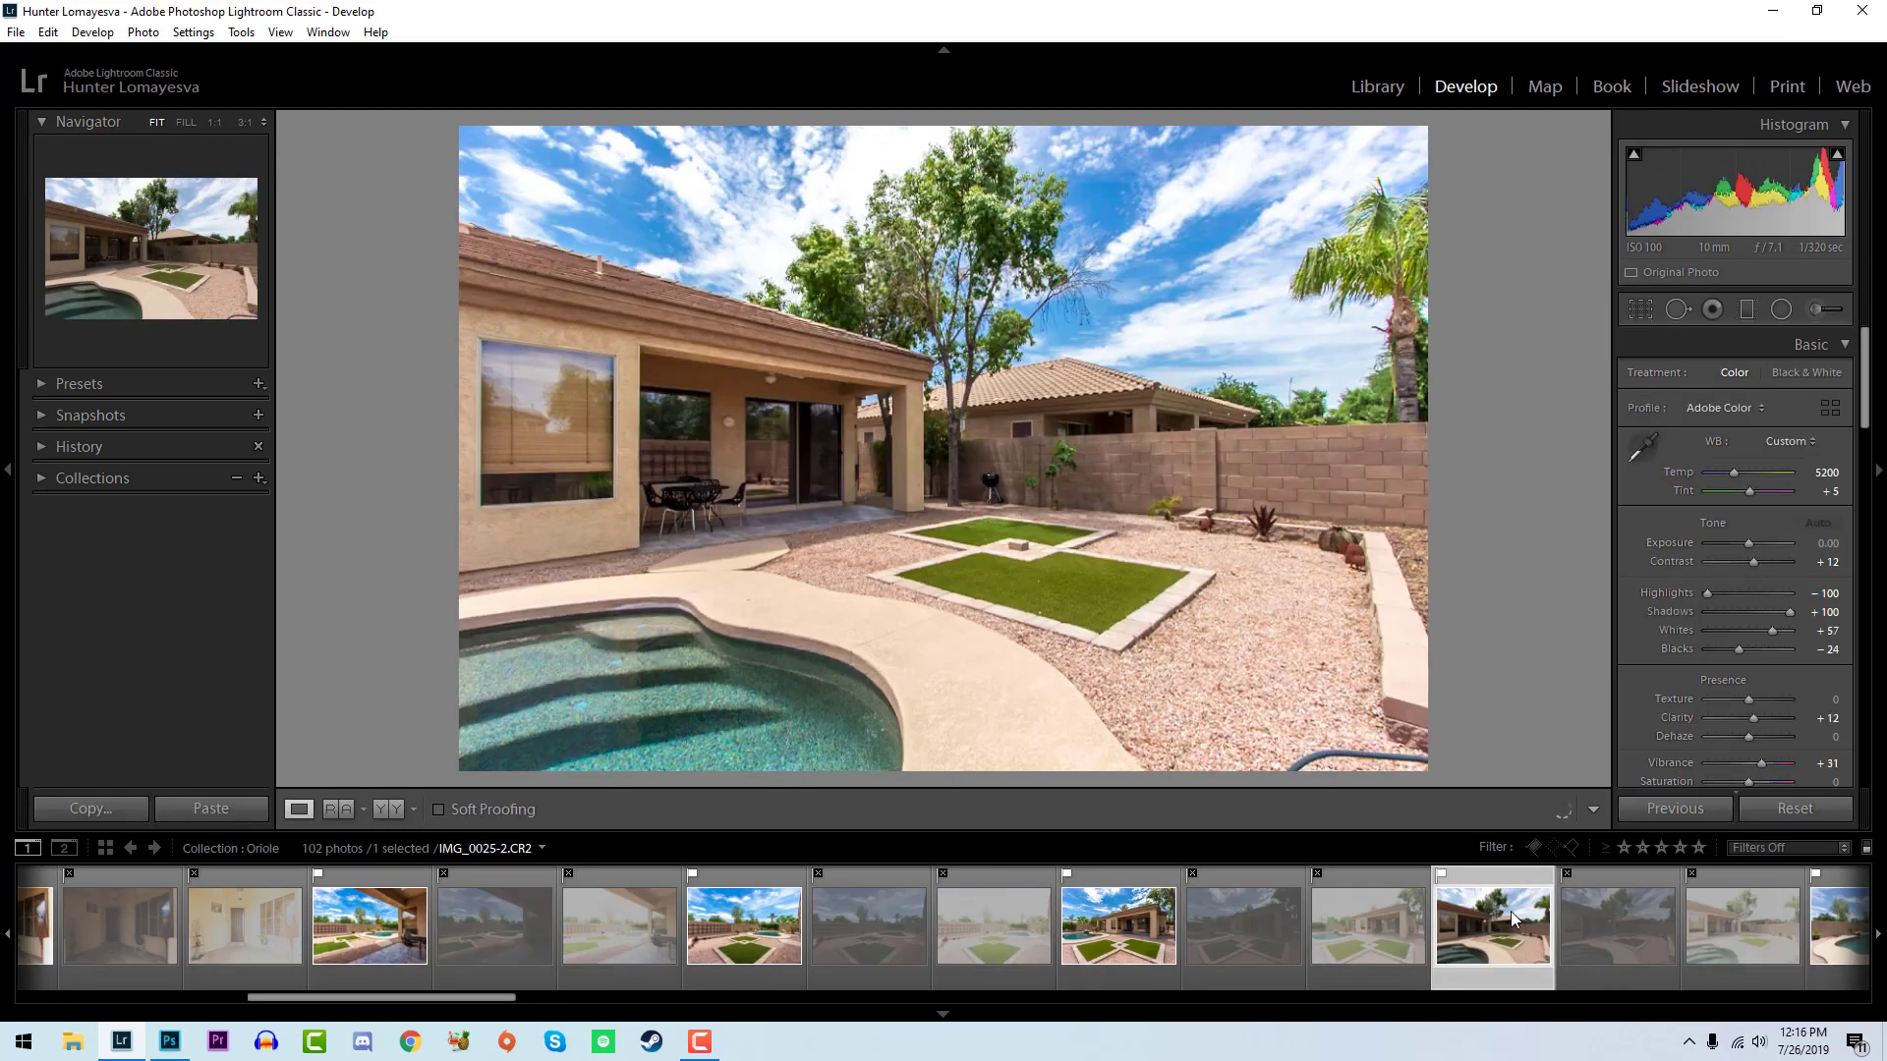
{"action": "left_click_drag", "start_coordinate": [1748, 543], "coordinate": [1746, 543]}
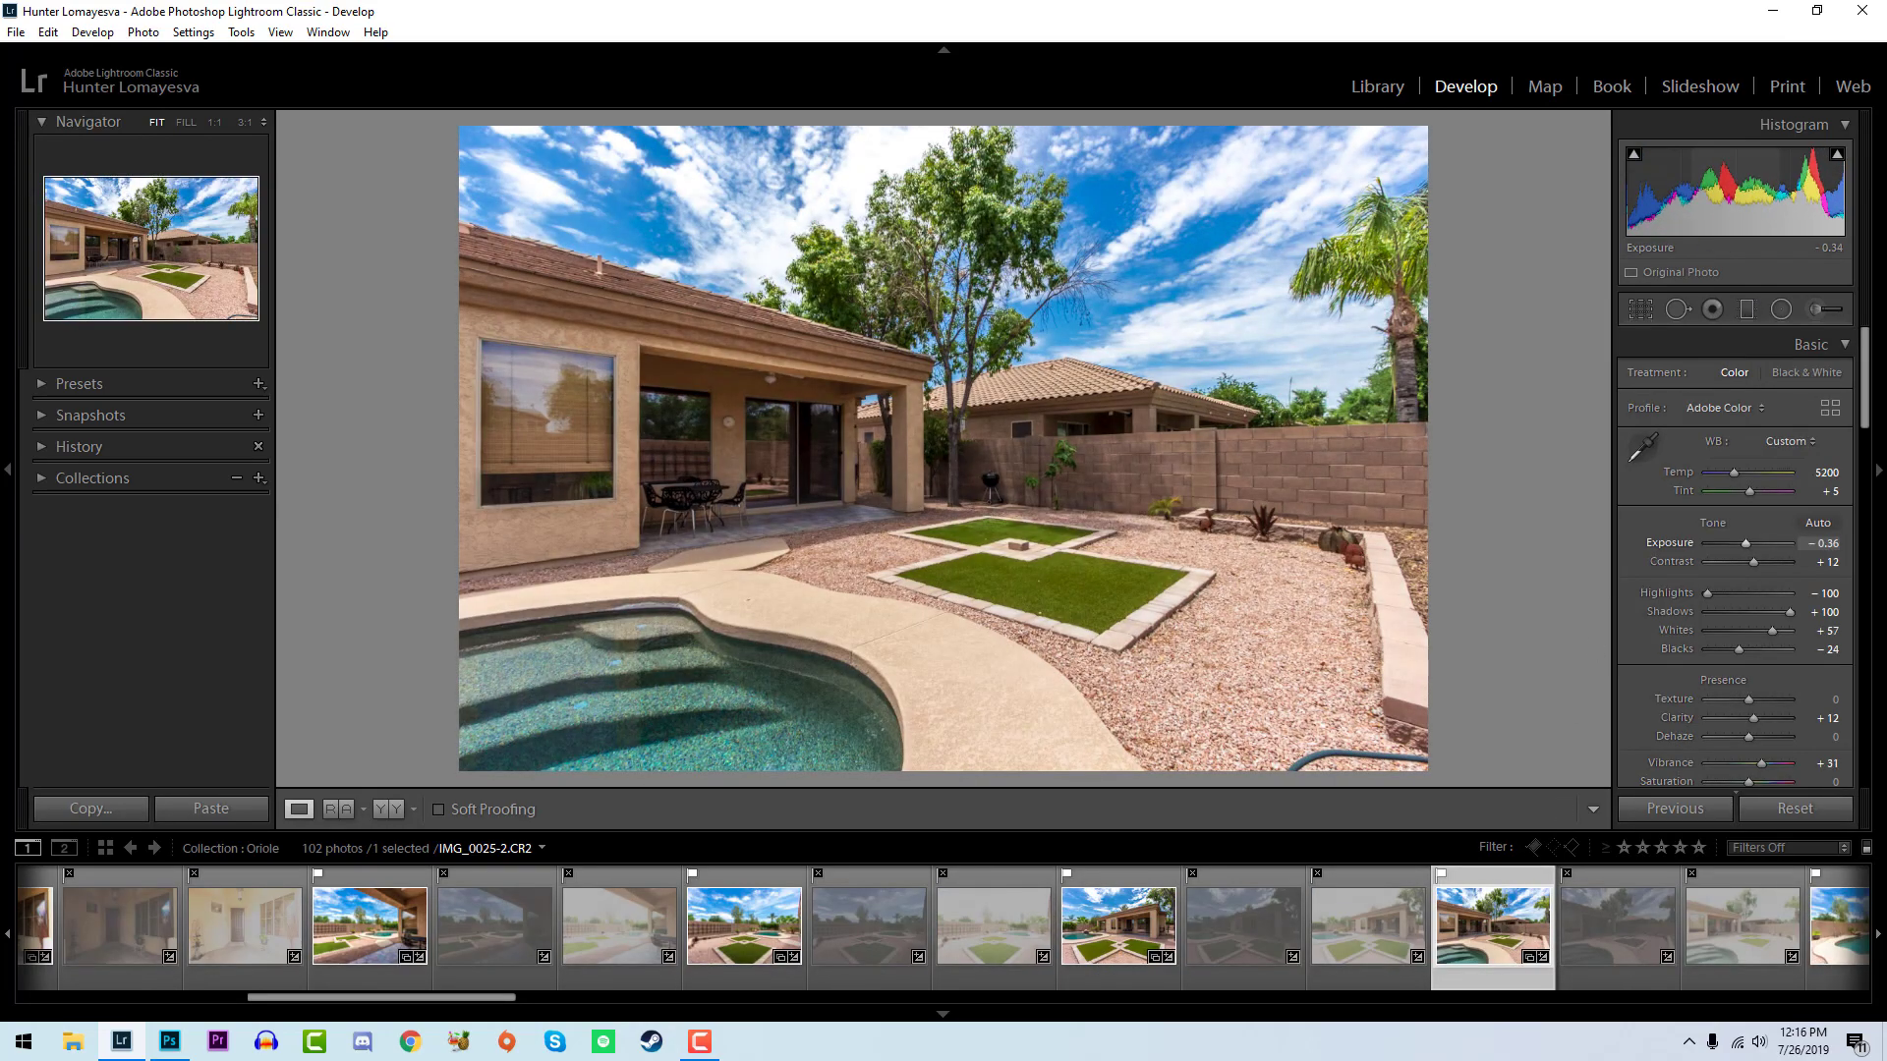
- Lower the exposure of the pool photo IMG_0028-2 to -0.54 and of the pool photo with boulders IMG_0031 to -0.52
{"action": "scroll", "coordinate": [1495, 976], "scroll_direction": "down", "scroll_amount": 4}
{"action": "left_click", "coordinate": [1339, 924]}
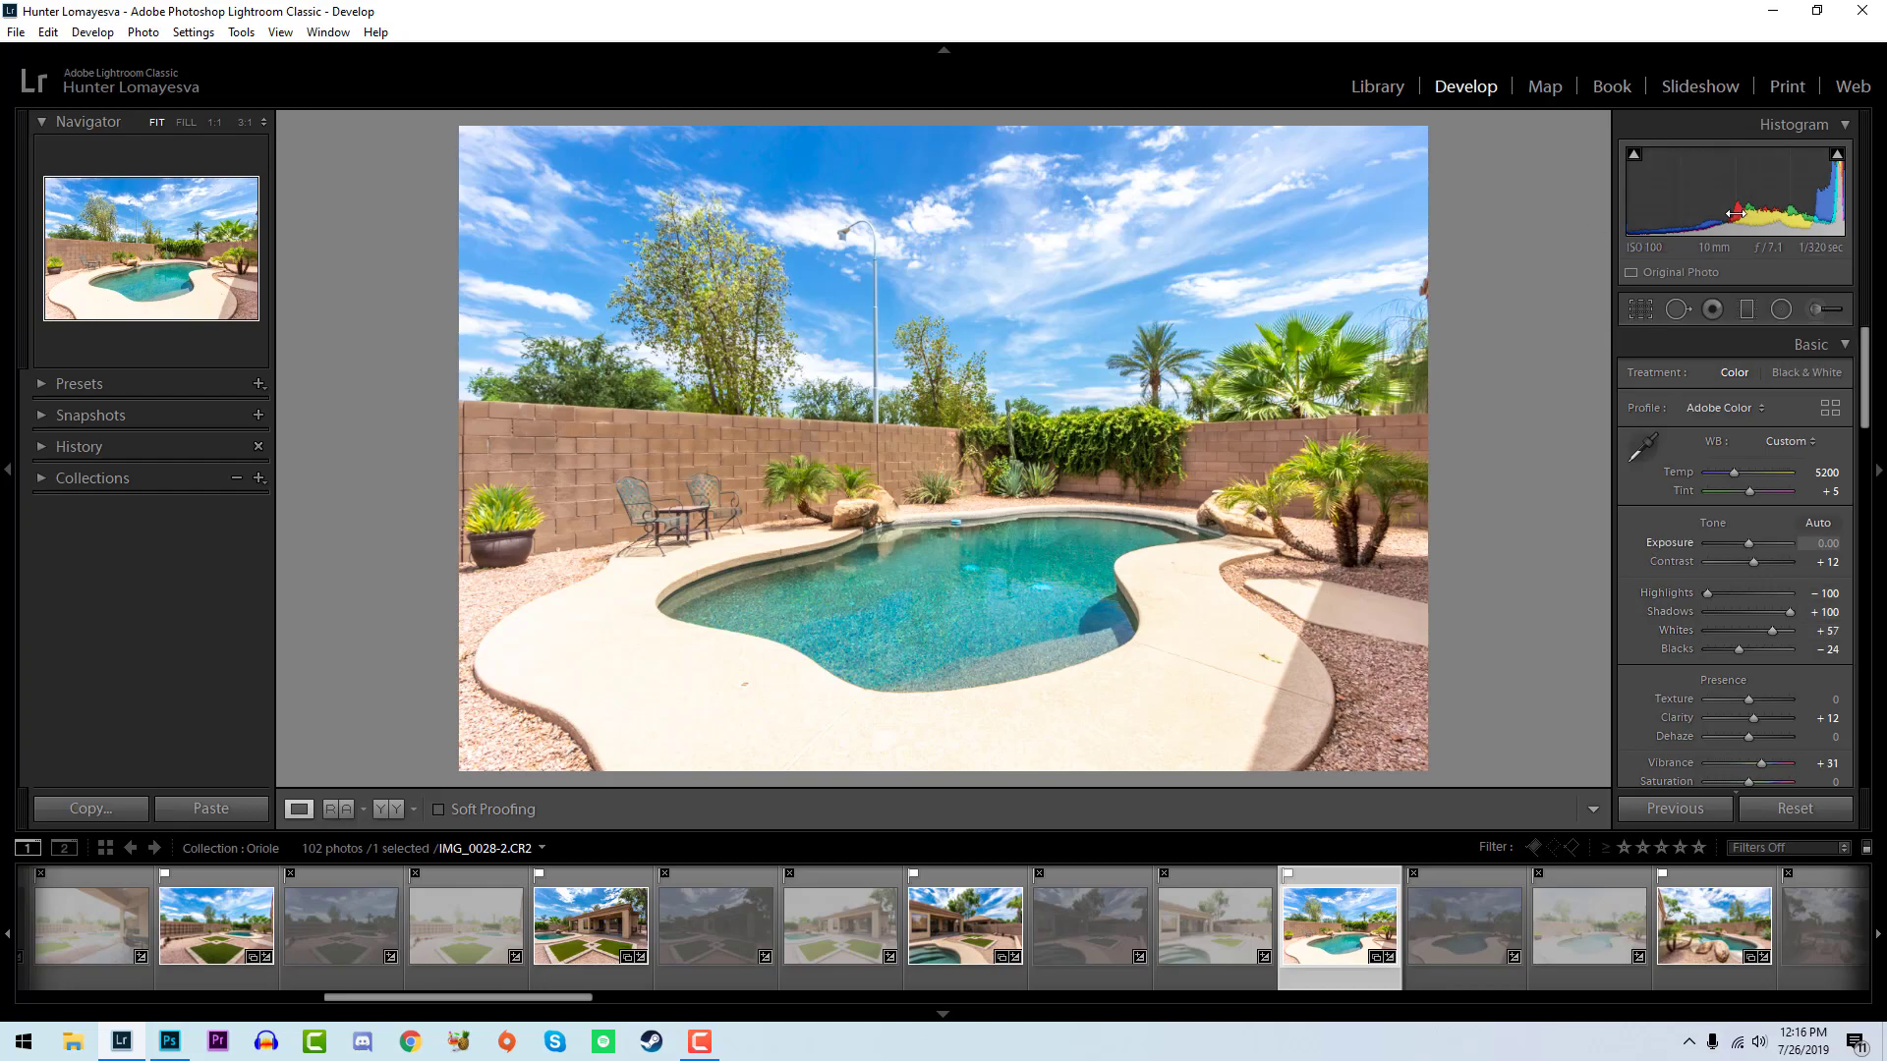
{"action": "left_click_drag", "start_coordinate": [1742, 196], "coordinate": [1721, 195]}
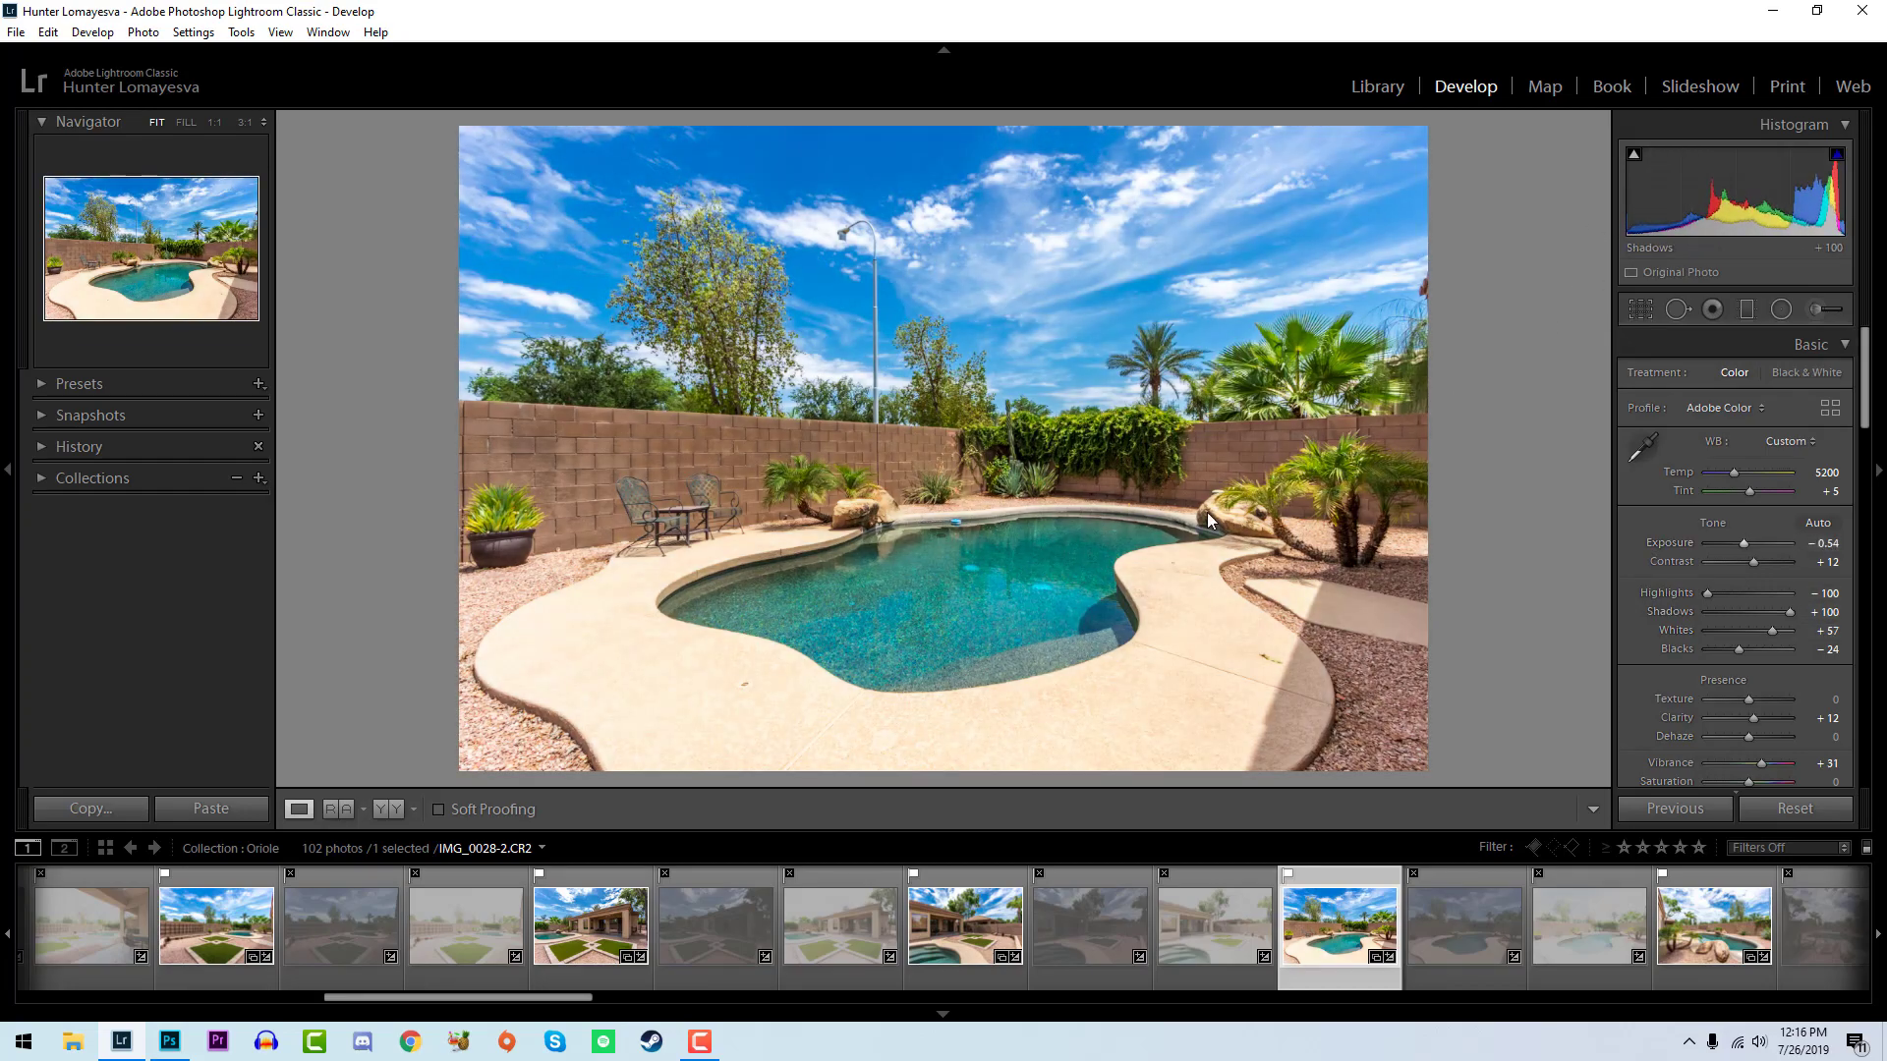
{"action": "left_click", "coordinate": [1673, 917]}
{"action": "left_click_drag", "start_coordinate": [1752, 199], "coordinate": [1727, 198]}
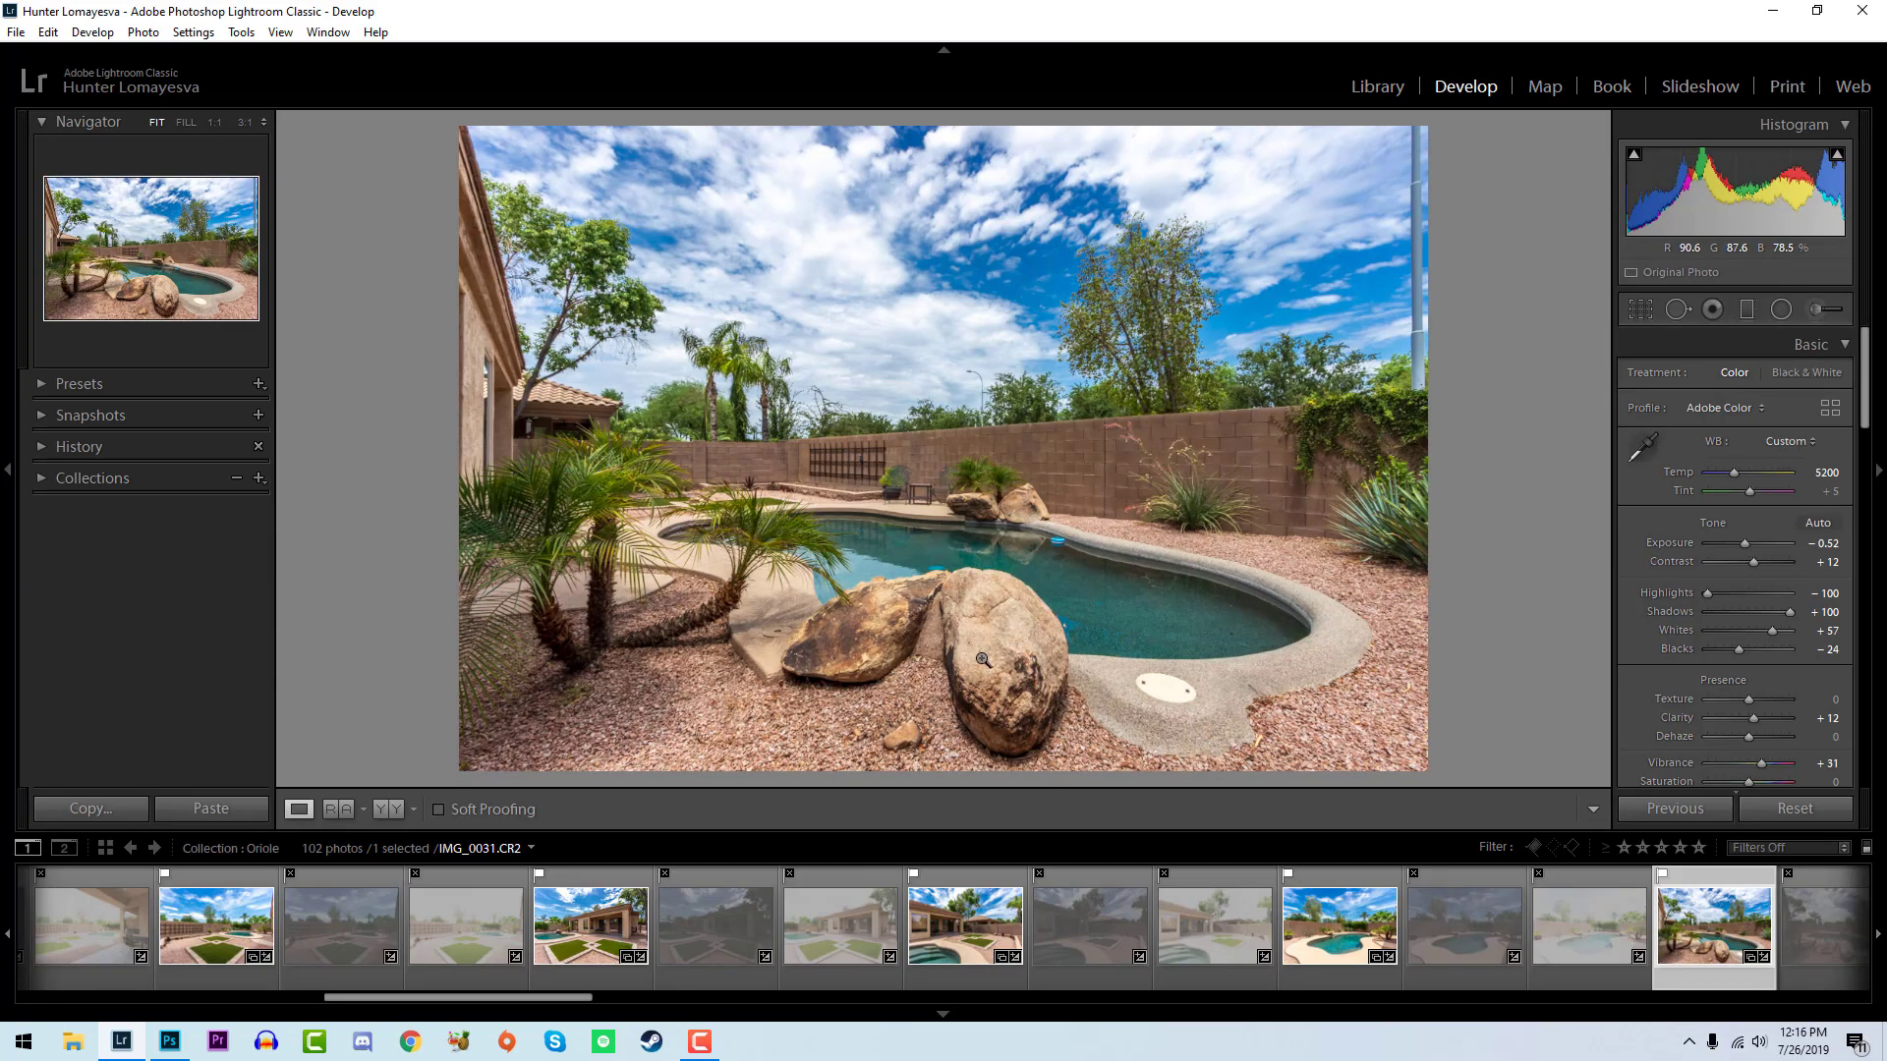
- Inspect the boulders, trees and pool edge of the boulder photo at 1:1 and return to the full view
{"action": "left_click", "coordinate": [916, 668]}
{"action": "left_click_drag", "start_coordinate": [1213, 742], "coordinate": [958, 545]}
{"action": "left_click", "coordinate": [674, 301]}
{"action": "left_click", "coordinate": [1014, 590]}
{"action": "left_click_drag", "start_coordinate": [1091, 685], "coordinate": [1101, 479]}
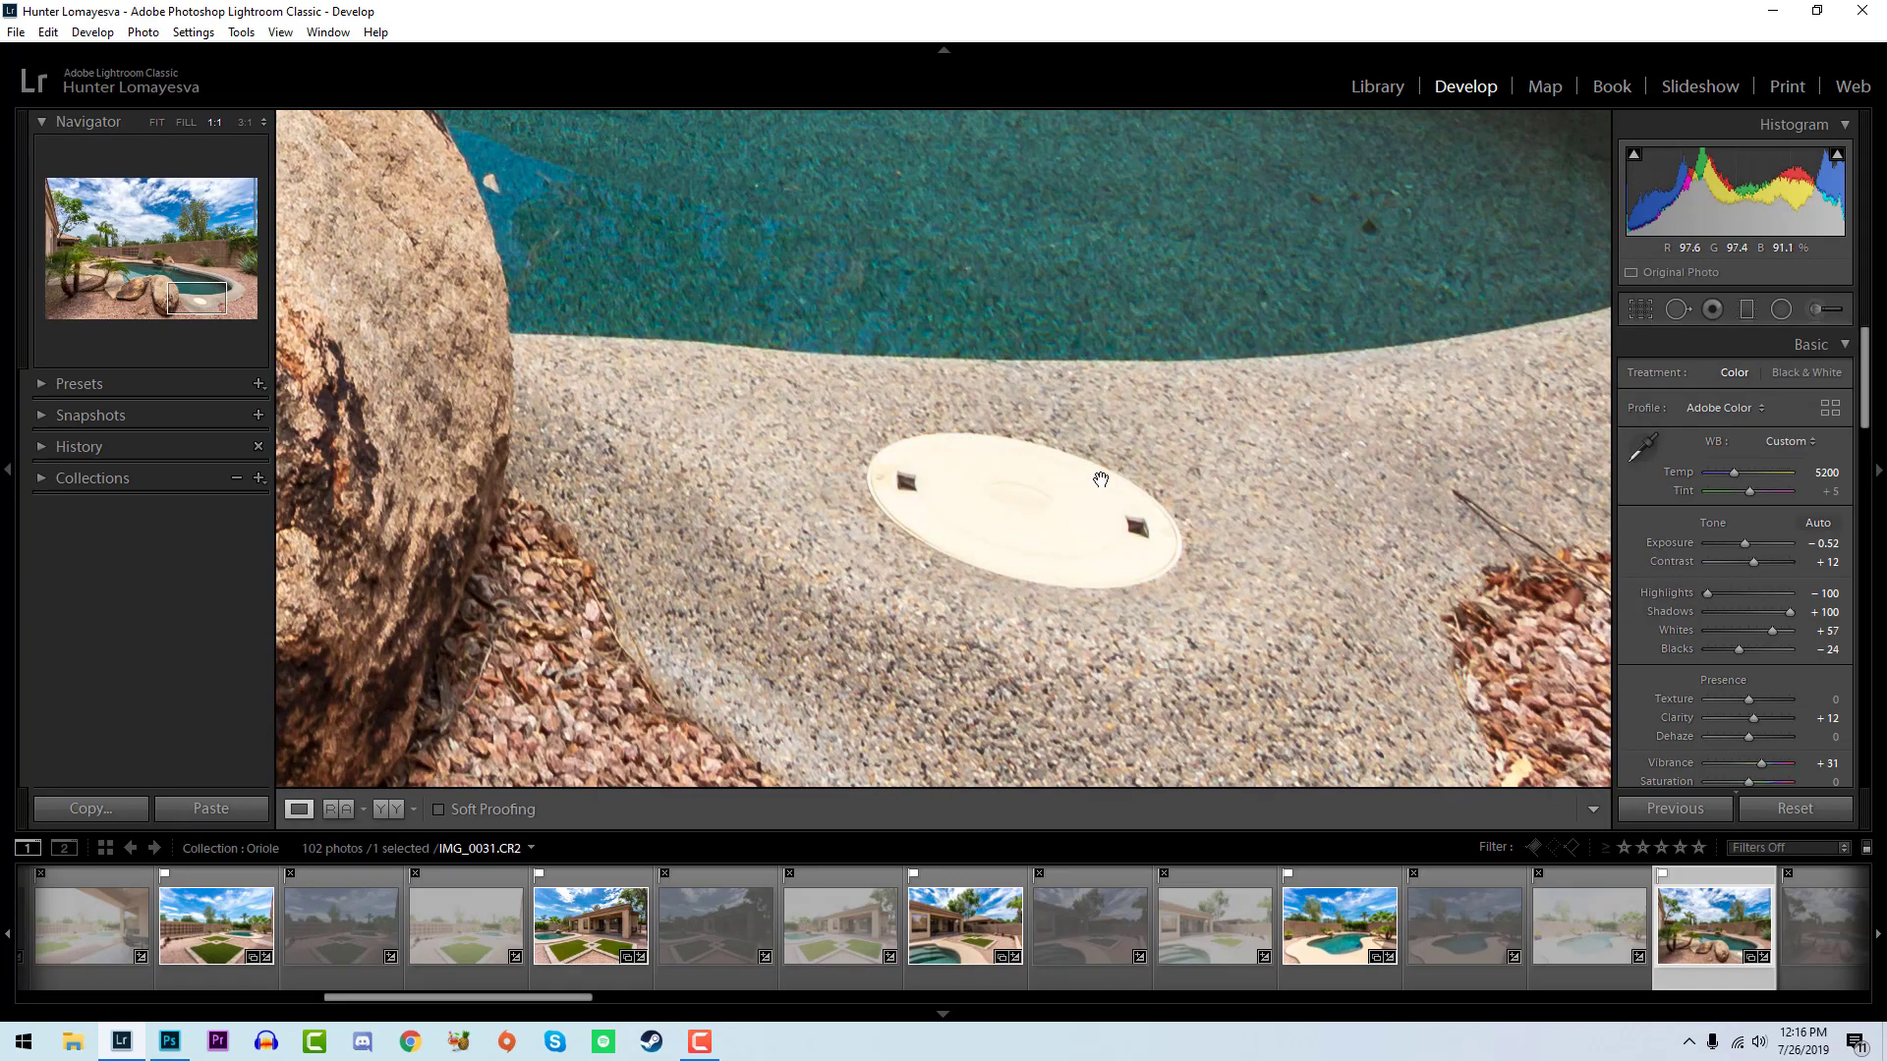
{"action": "left_click", "coordinate": [1130, 570]}
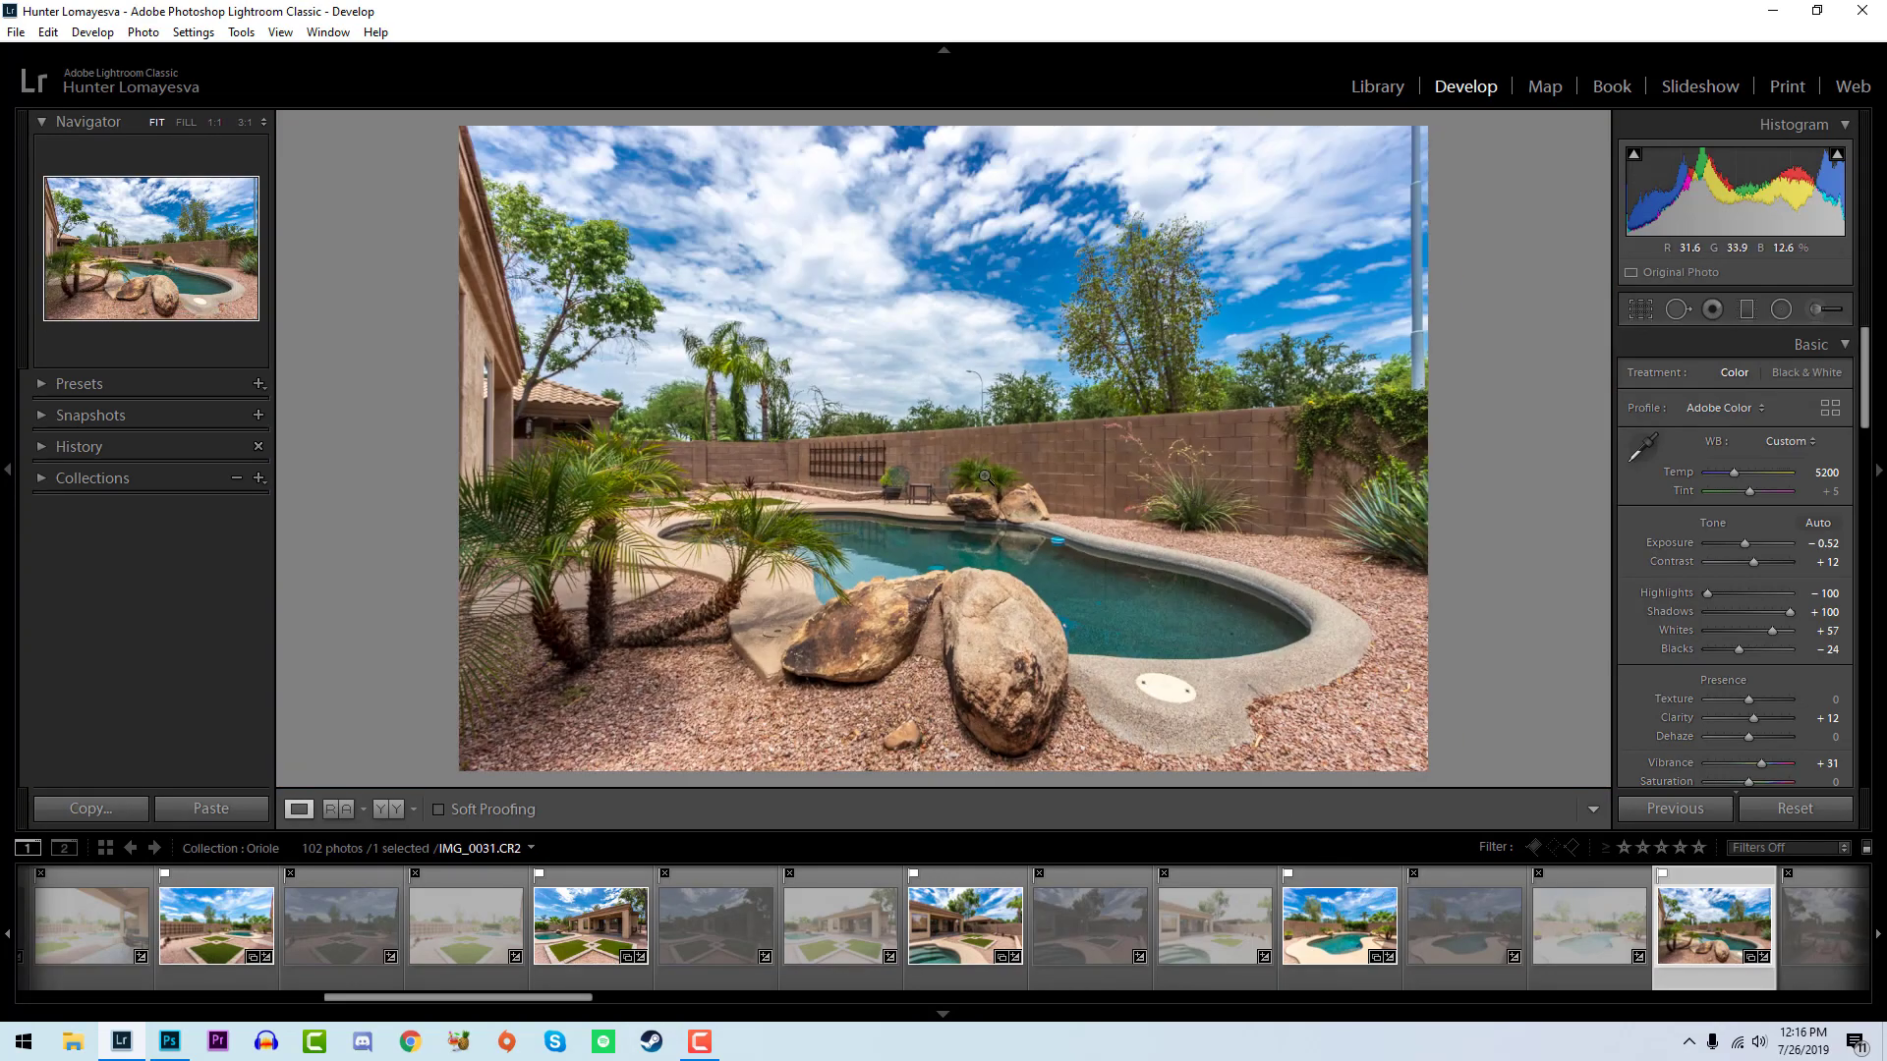
- Lower the exposure of the house and pool photo IMG_0034 to -0.18 and check its tree branches at 1:1
{"action": "key", "text": "Right"}
{"action": "key", "text": "Right"}
{"action": "key", "text": "Right"}
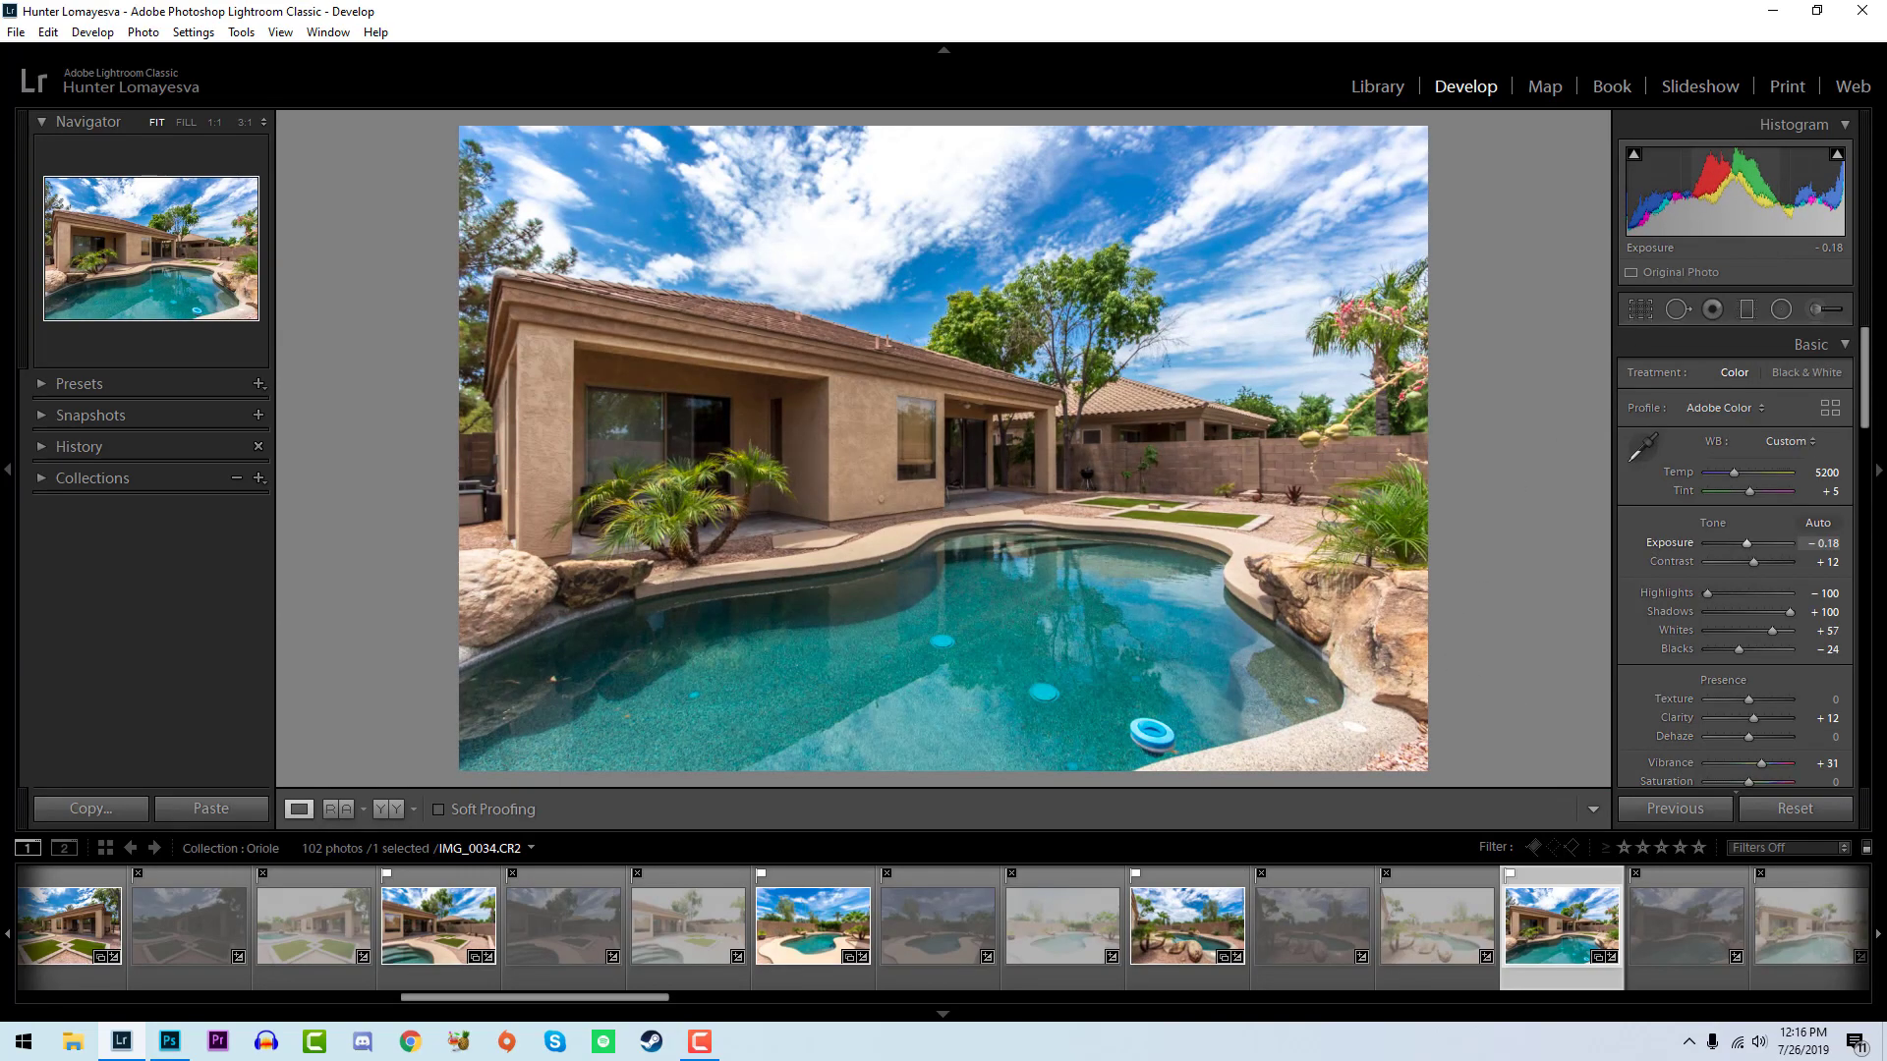
{"action": "left_click", "coordinate": [1032, 356]}
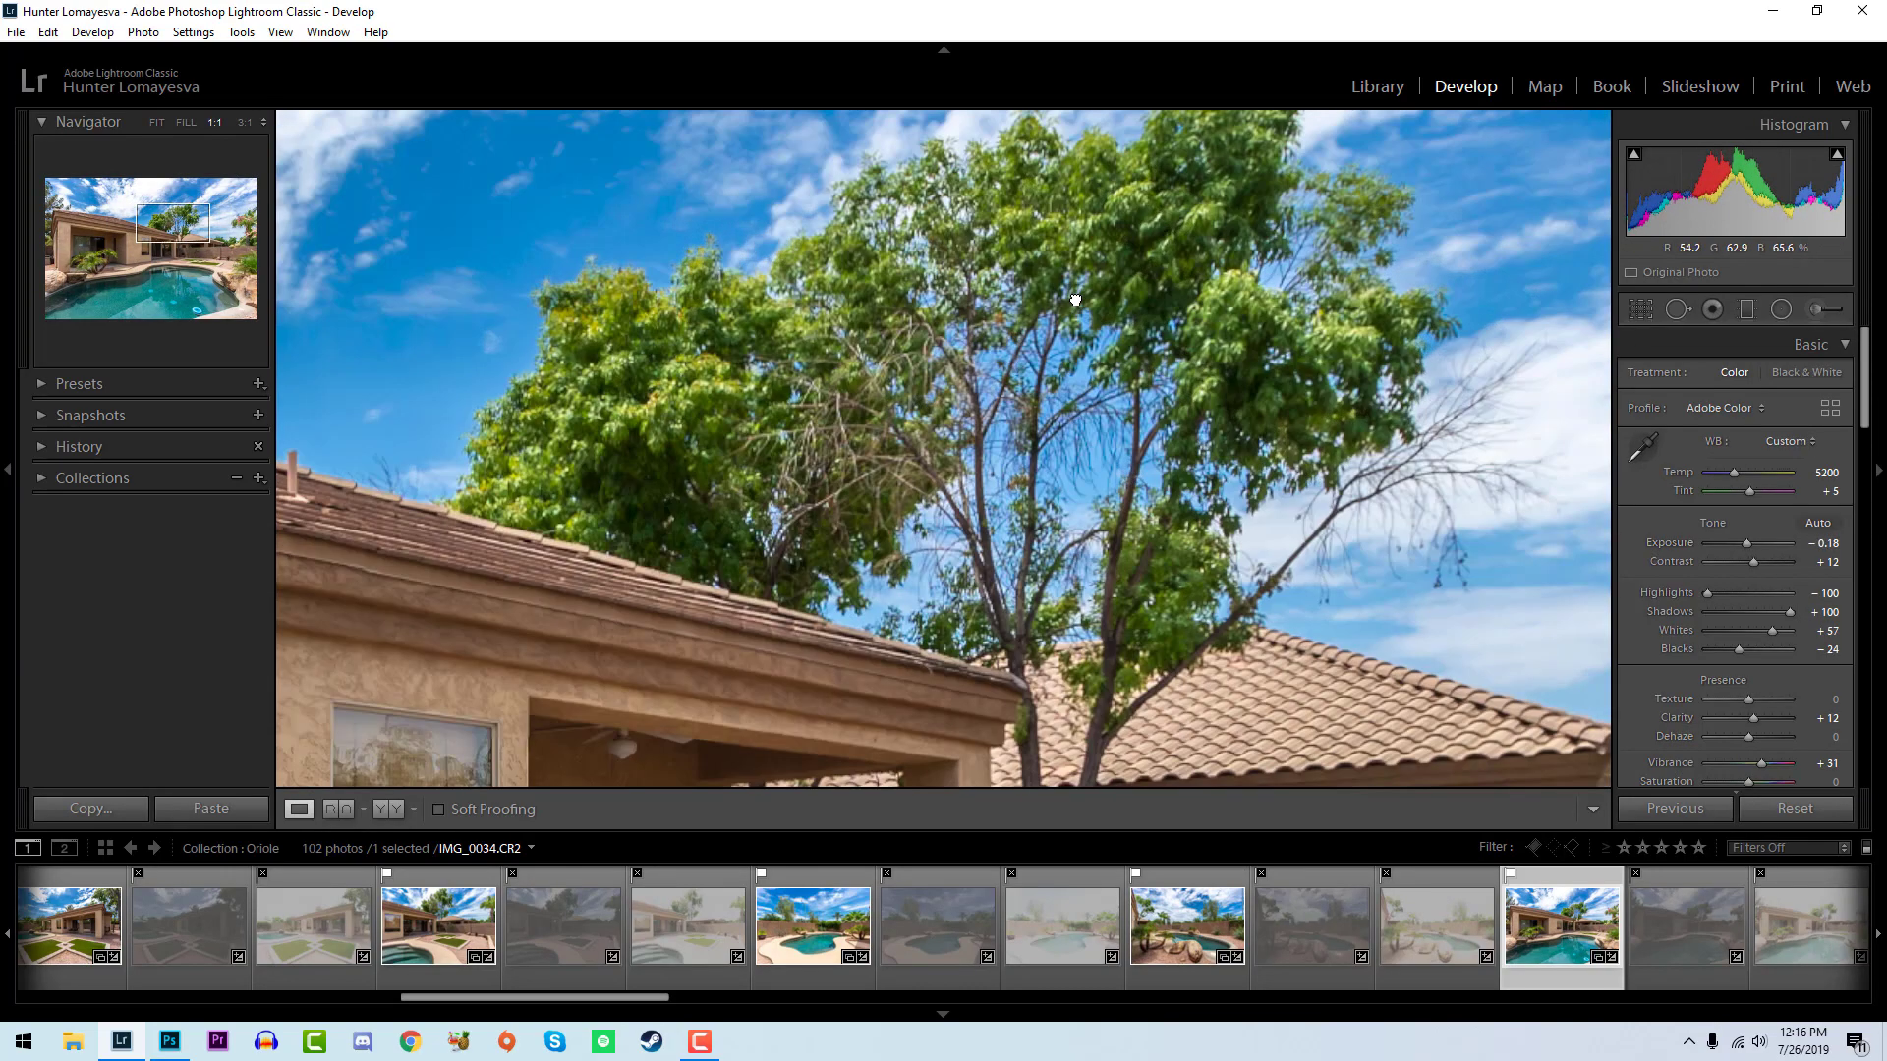
{"action": "left_click", "coordinate": [1075, 300]}
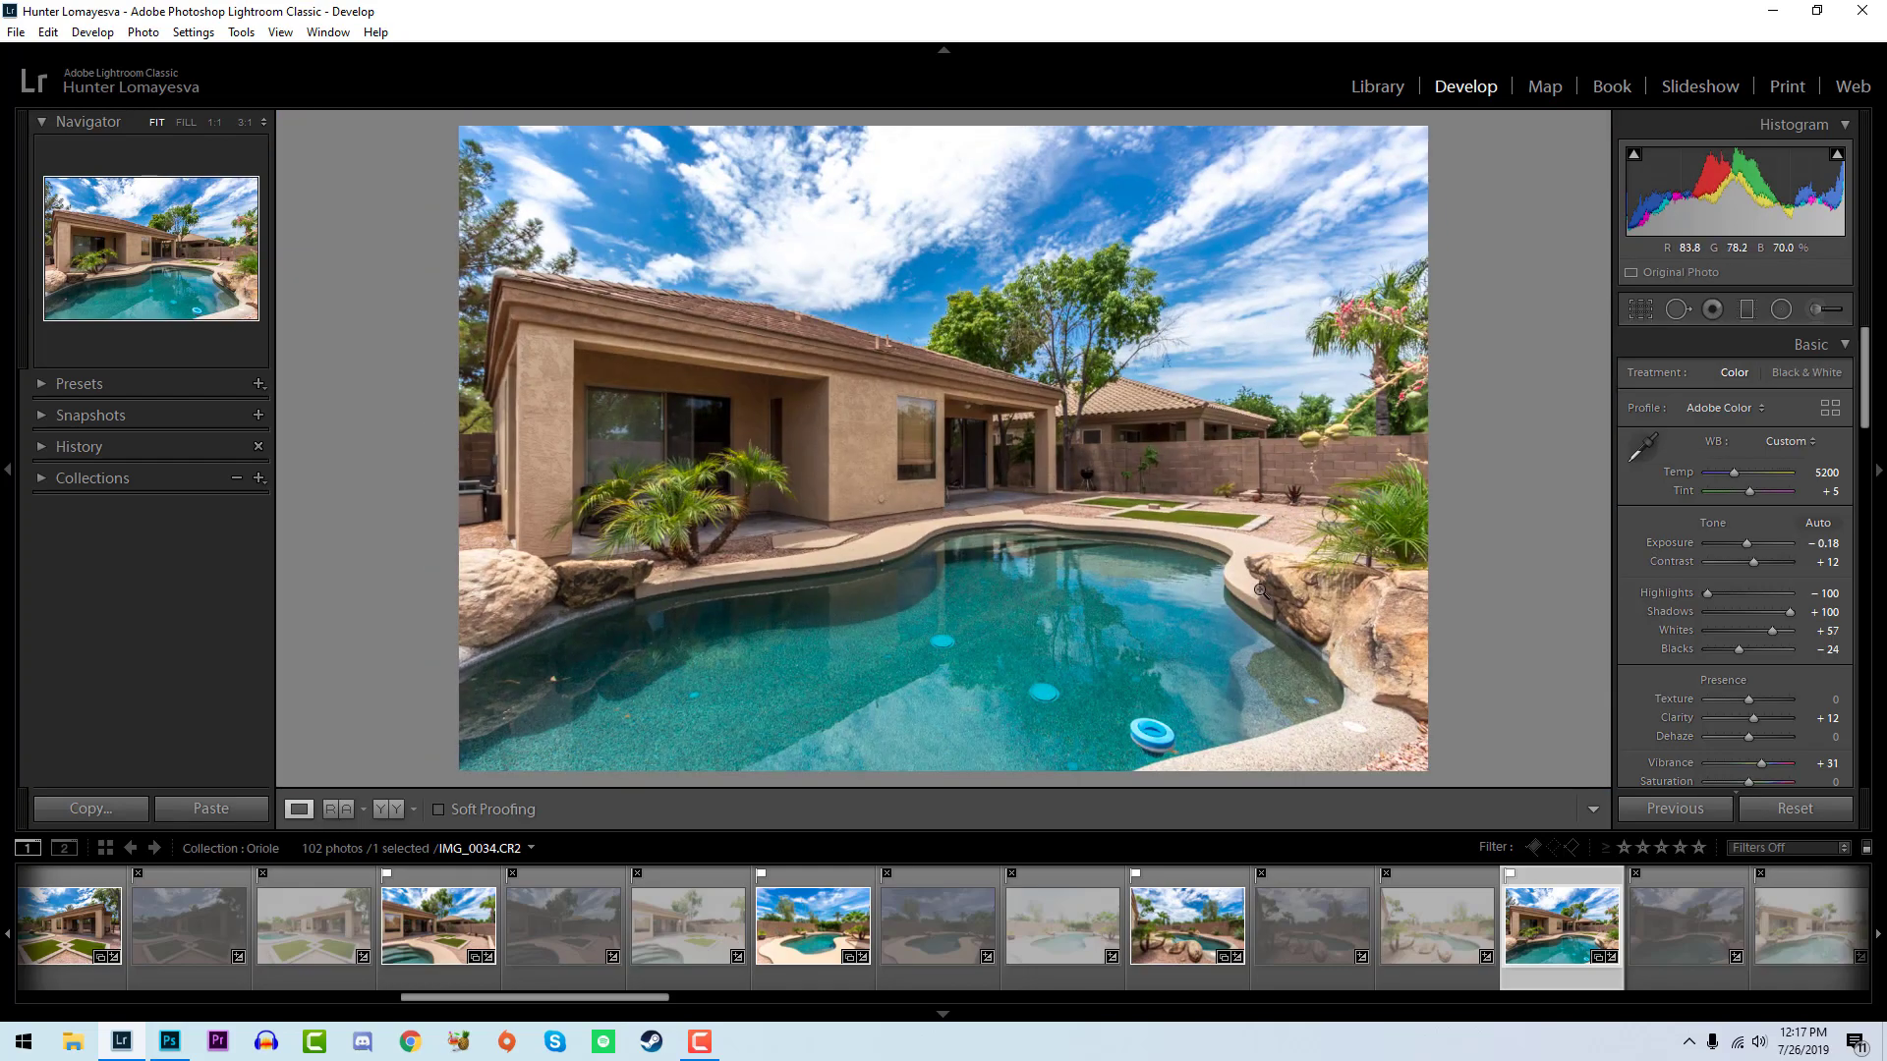
- Compare the first photo, IMG_0001-2, with the front view of the house and set the first photo's white balance temperature to 4850
{"action": "scroll", "coordinate": [1607, 958], "scroll_direction": "up", "scroll_amount": 10}
{"action": "left_click", "coordinate": [1608, 958]}
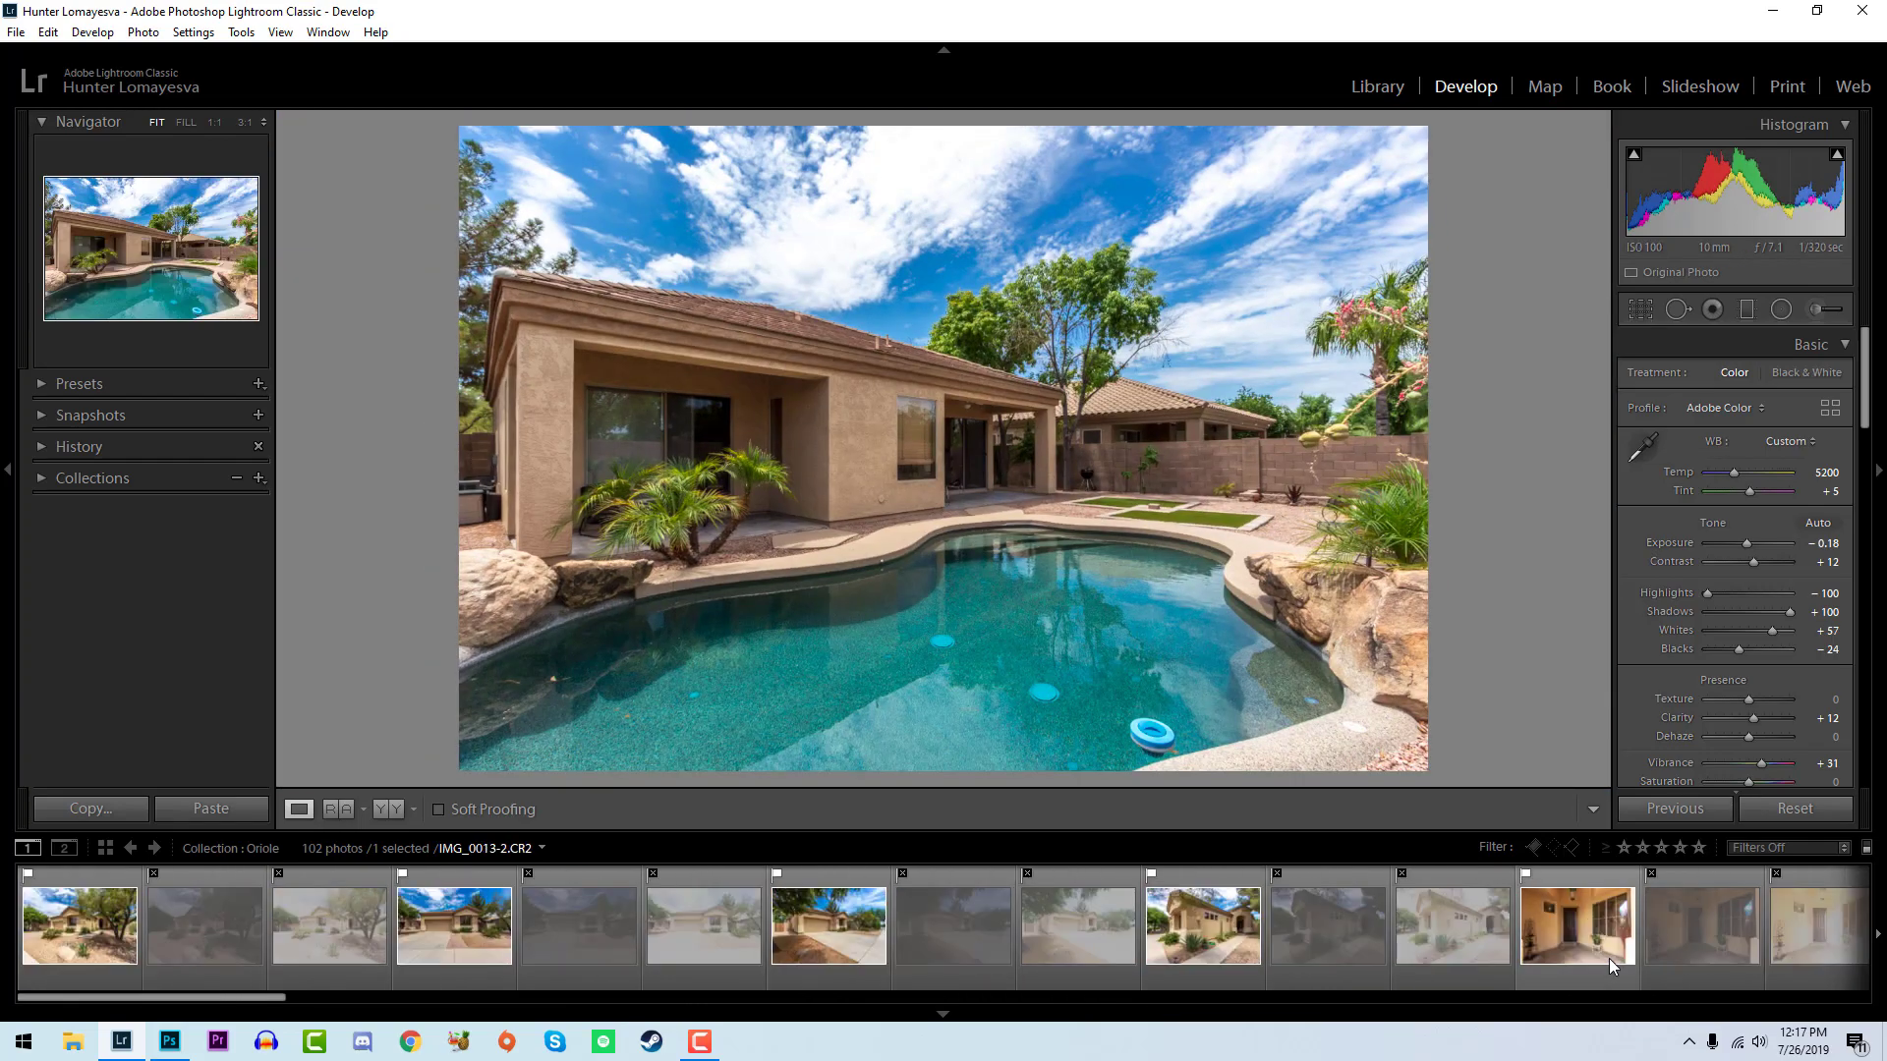
{"action": "left_click", "coordinate": [79, 923]}
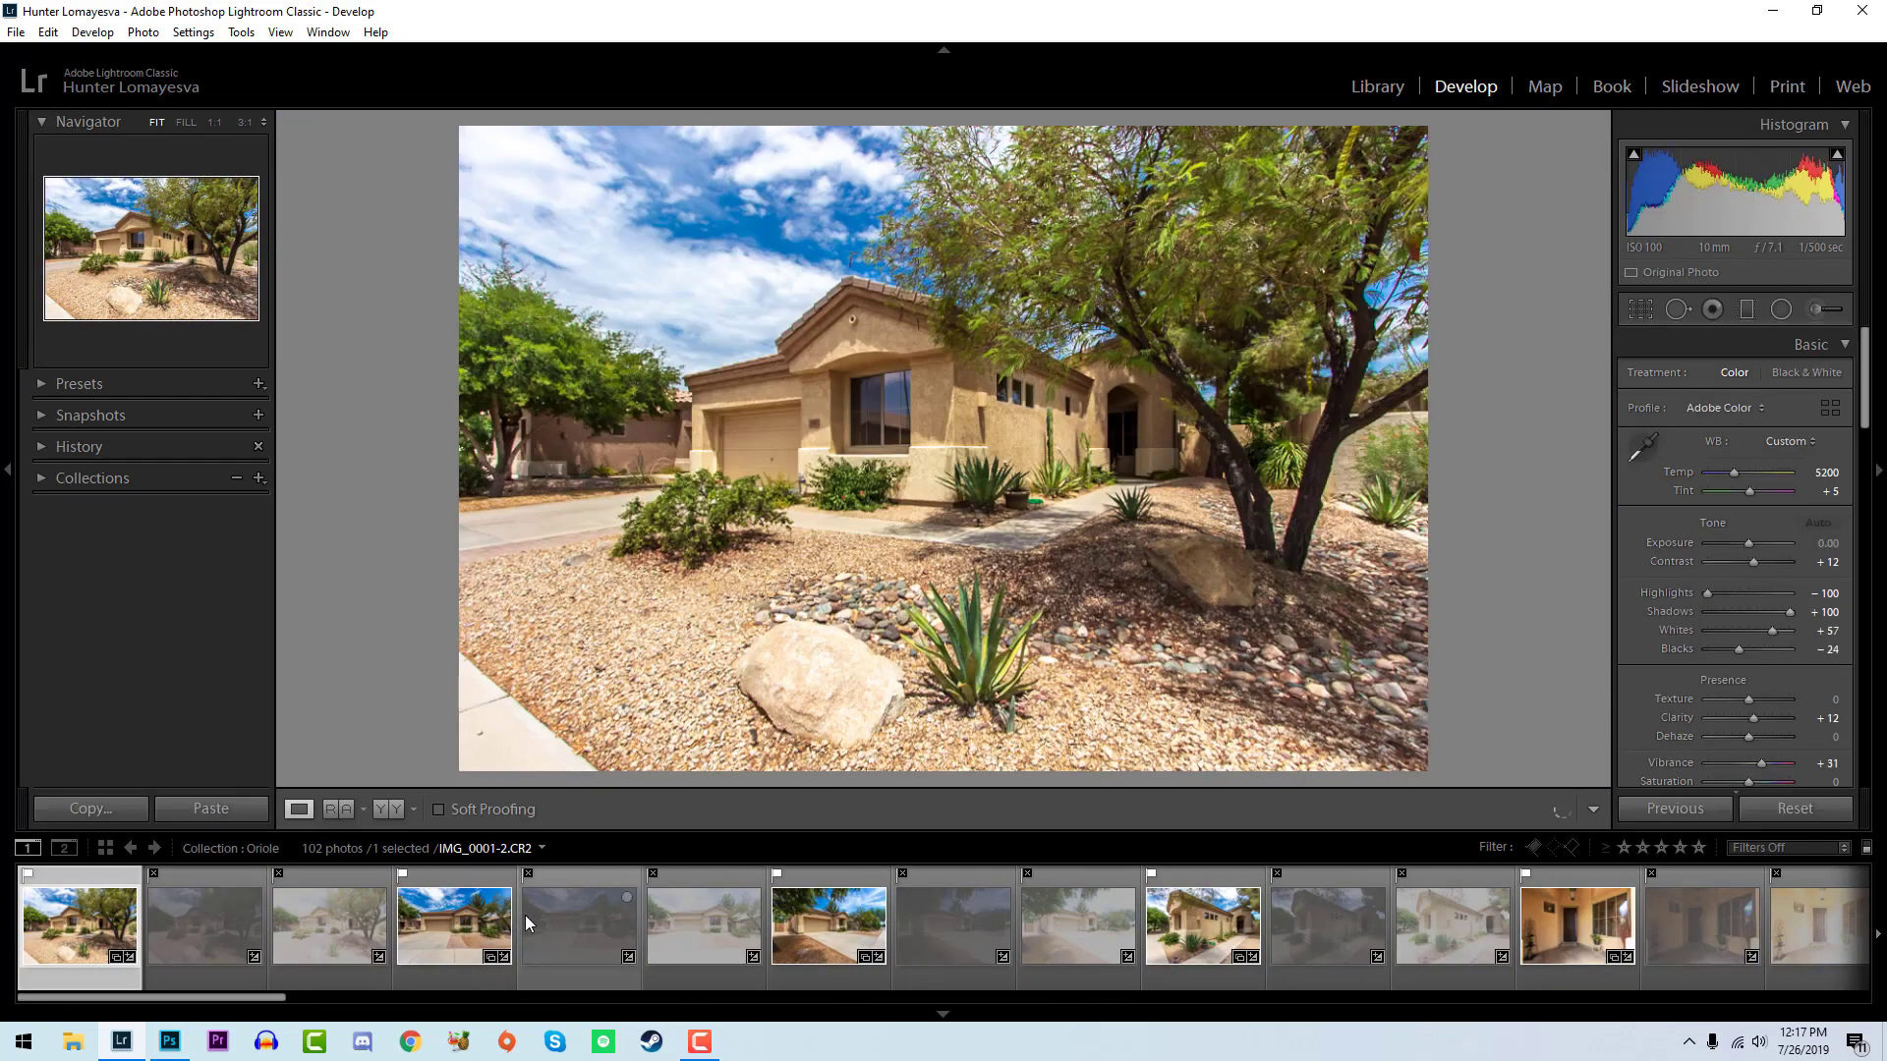
{"action": "left_click", "coordinate": [441, 936]}
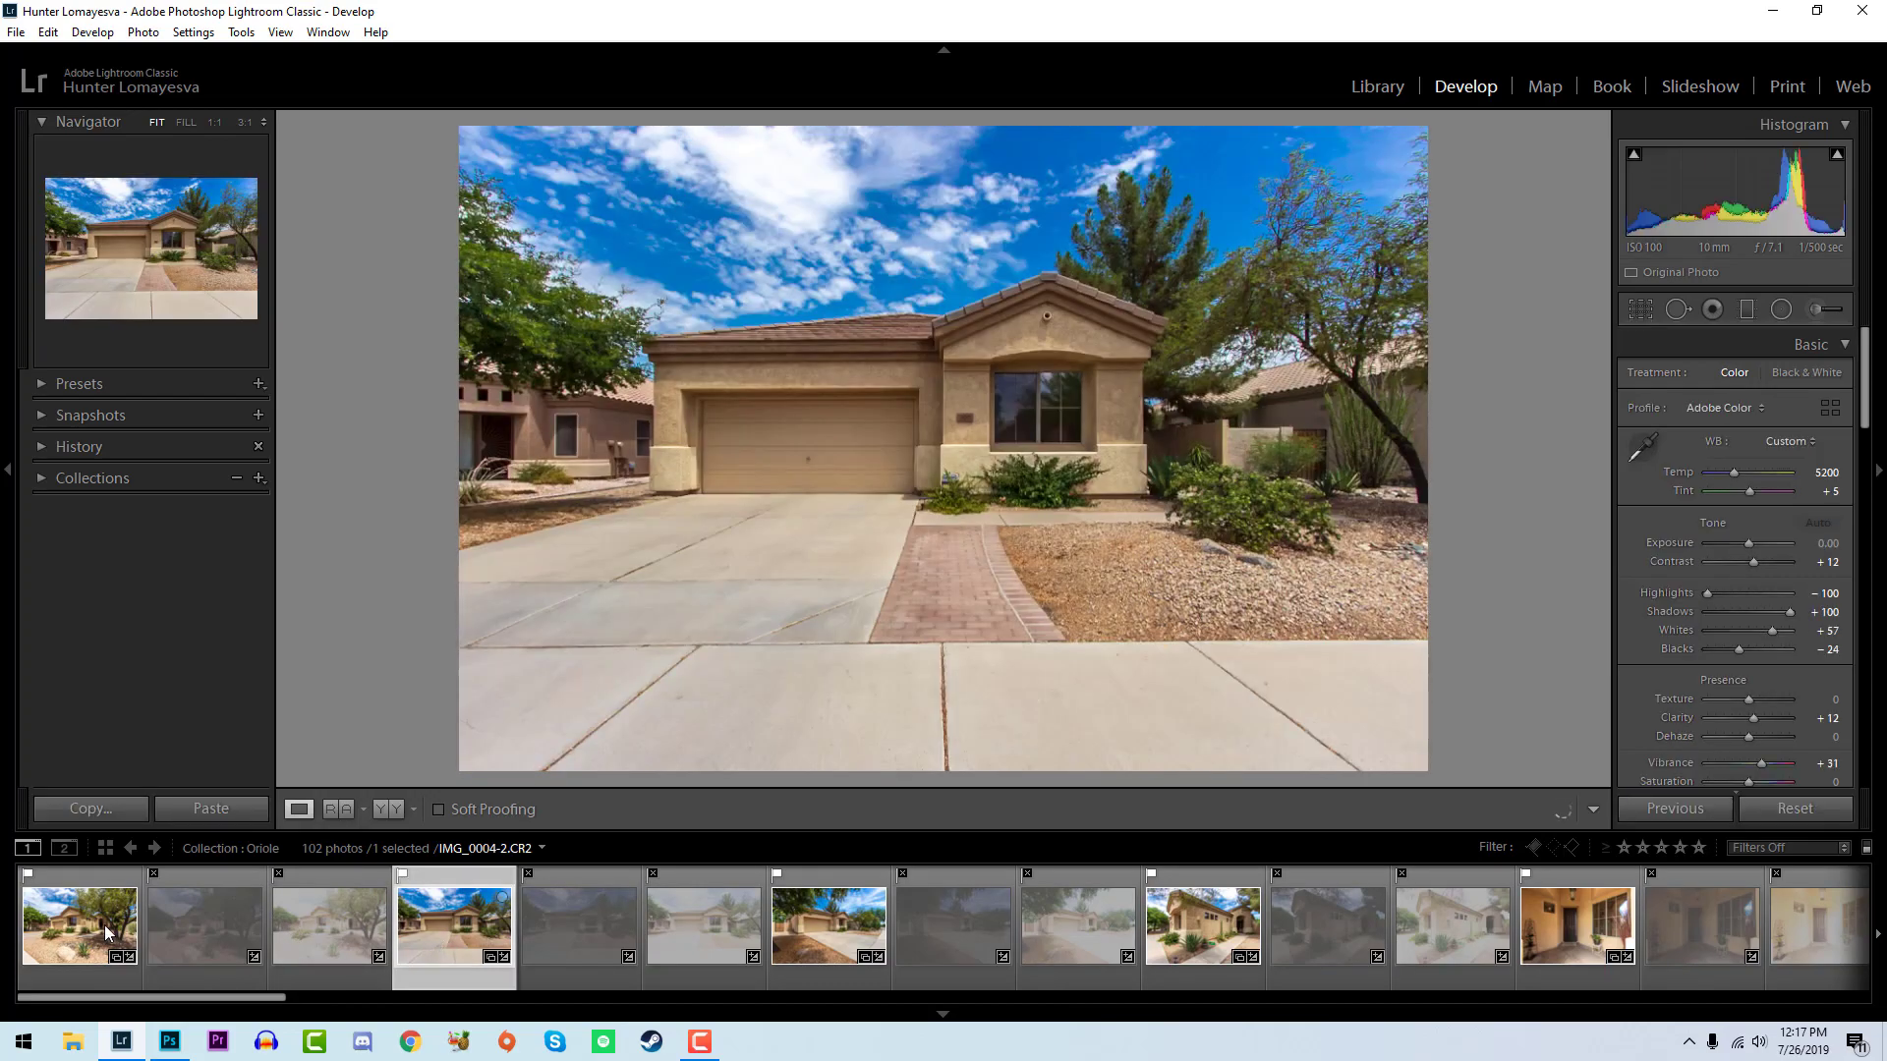
{"action": "left_click", "coordinate": [111, 934]}
{"action": "left_click", "coordinate": [1826, 473]}
{"action": "key", "text": "Down"}
{"action": "key", "text": "Down"}
{"action": "key", "text": "Down"}
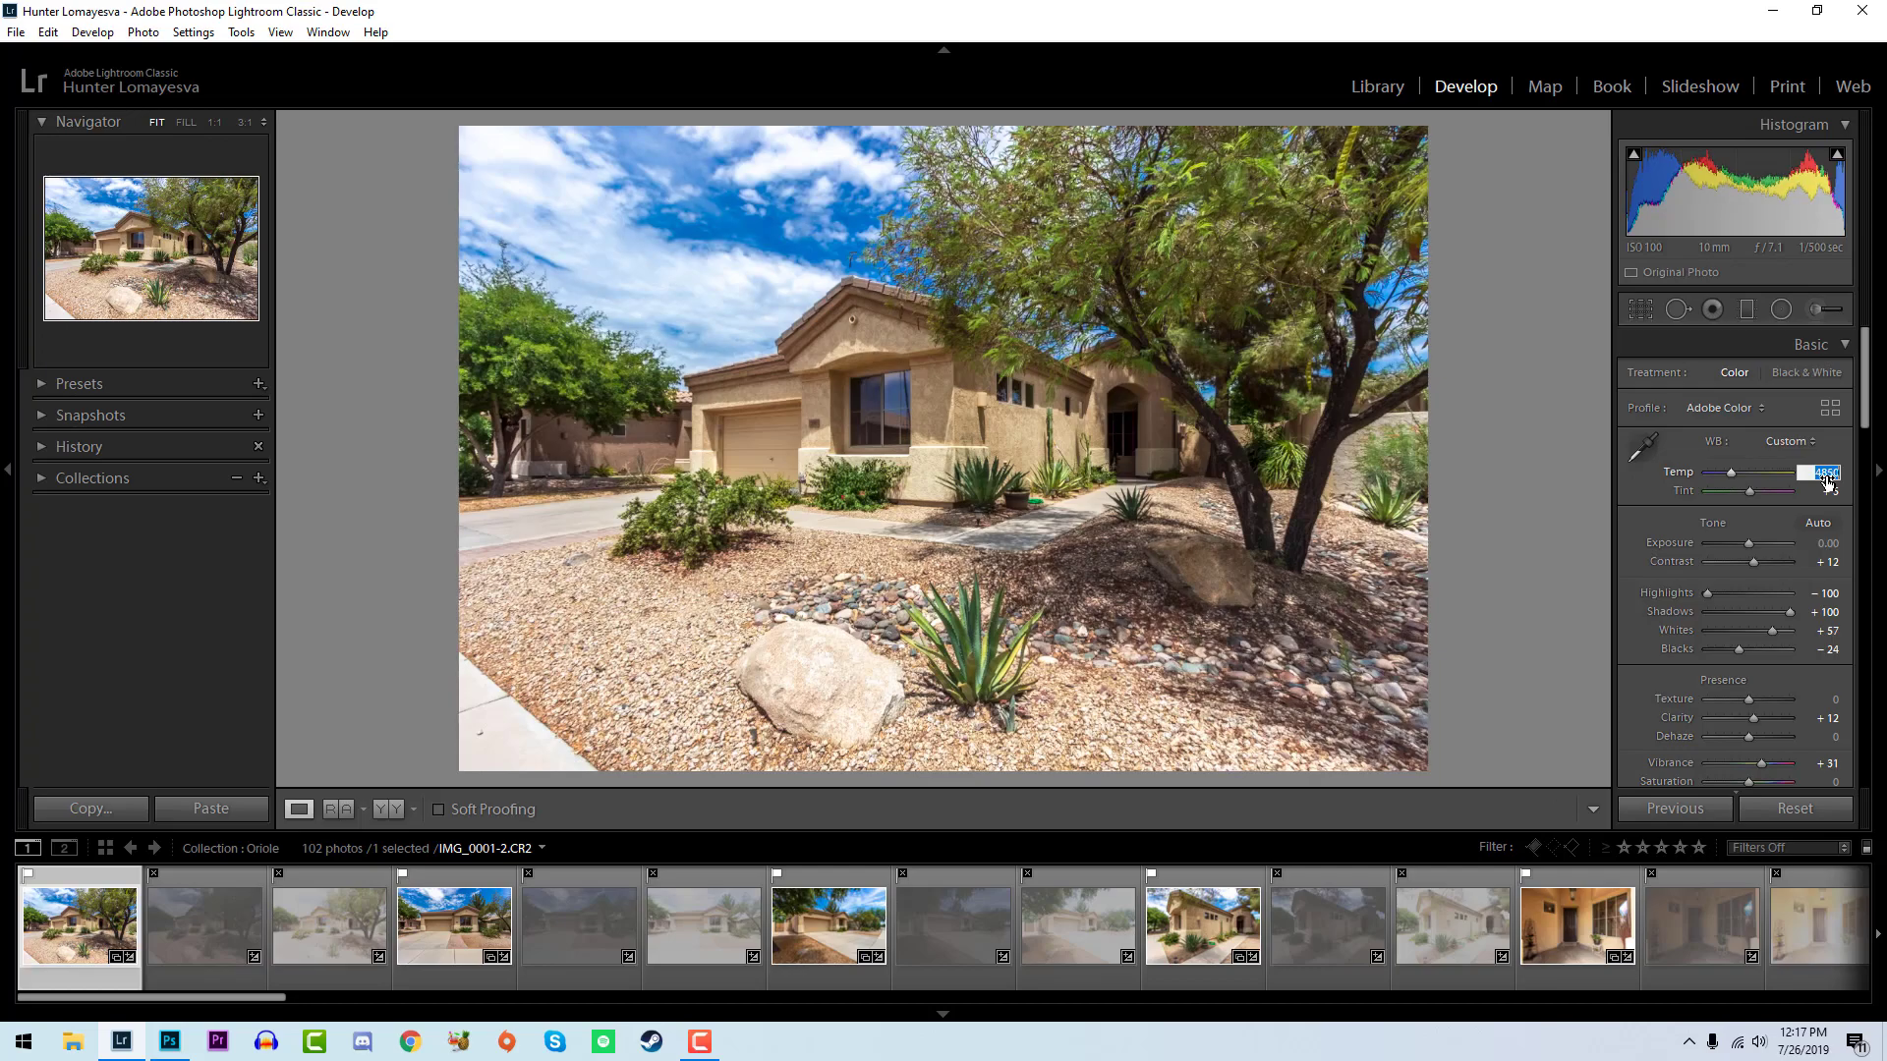
- Review the front view and angled driveway photos, and lower the exposure of the side walkway photo IMG_0010-2 to -0.38
{"action": "left_click", "coordinate": [422, 957]}
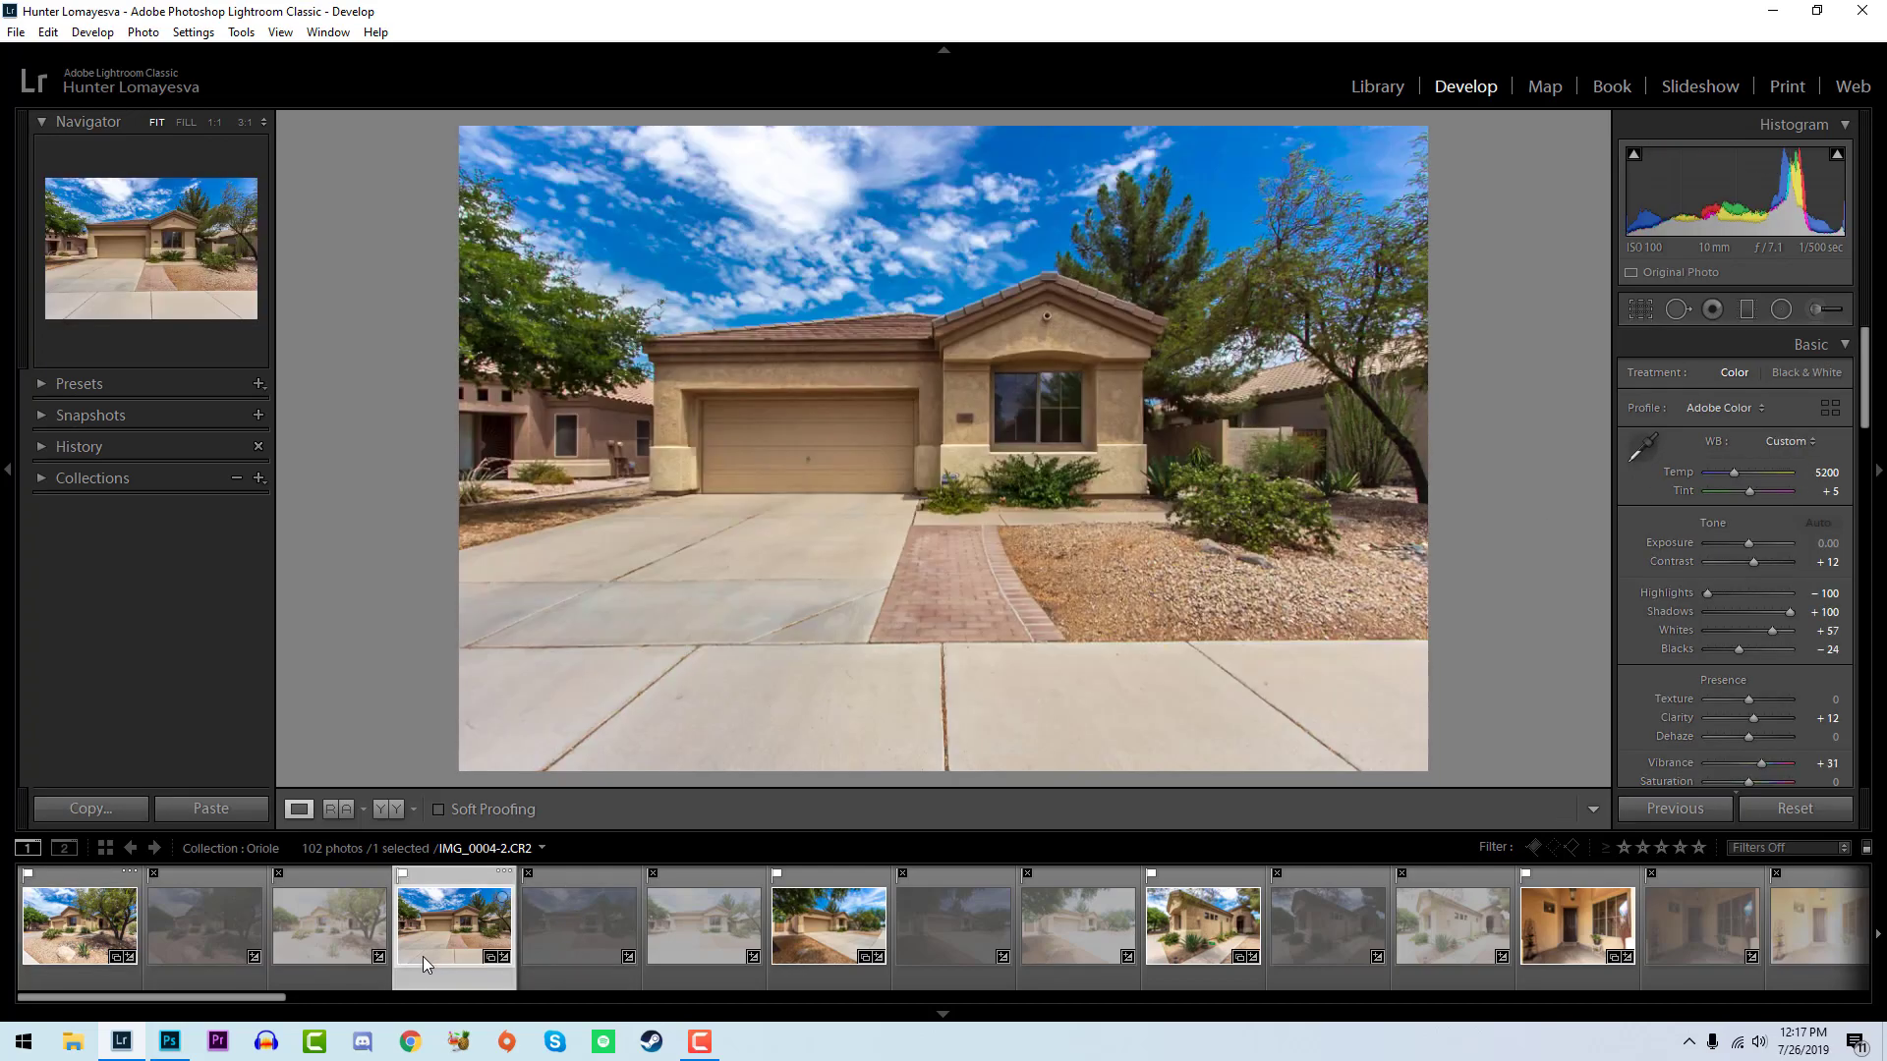
{"action": "left_click", "coordinate": [810, 934]}
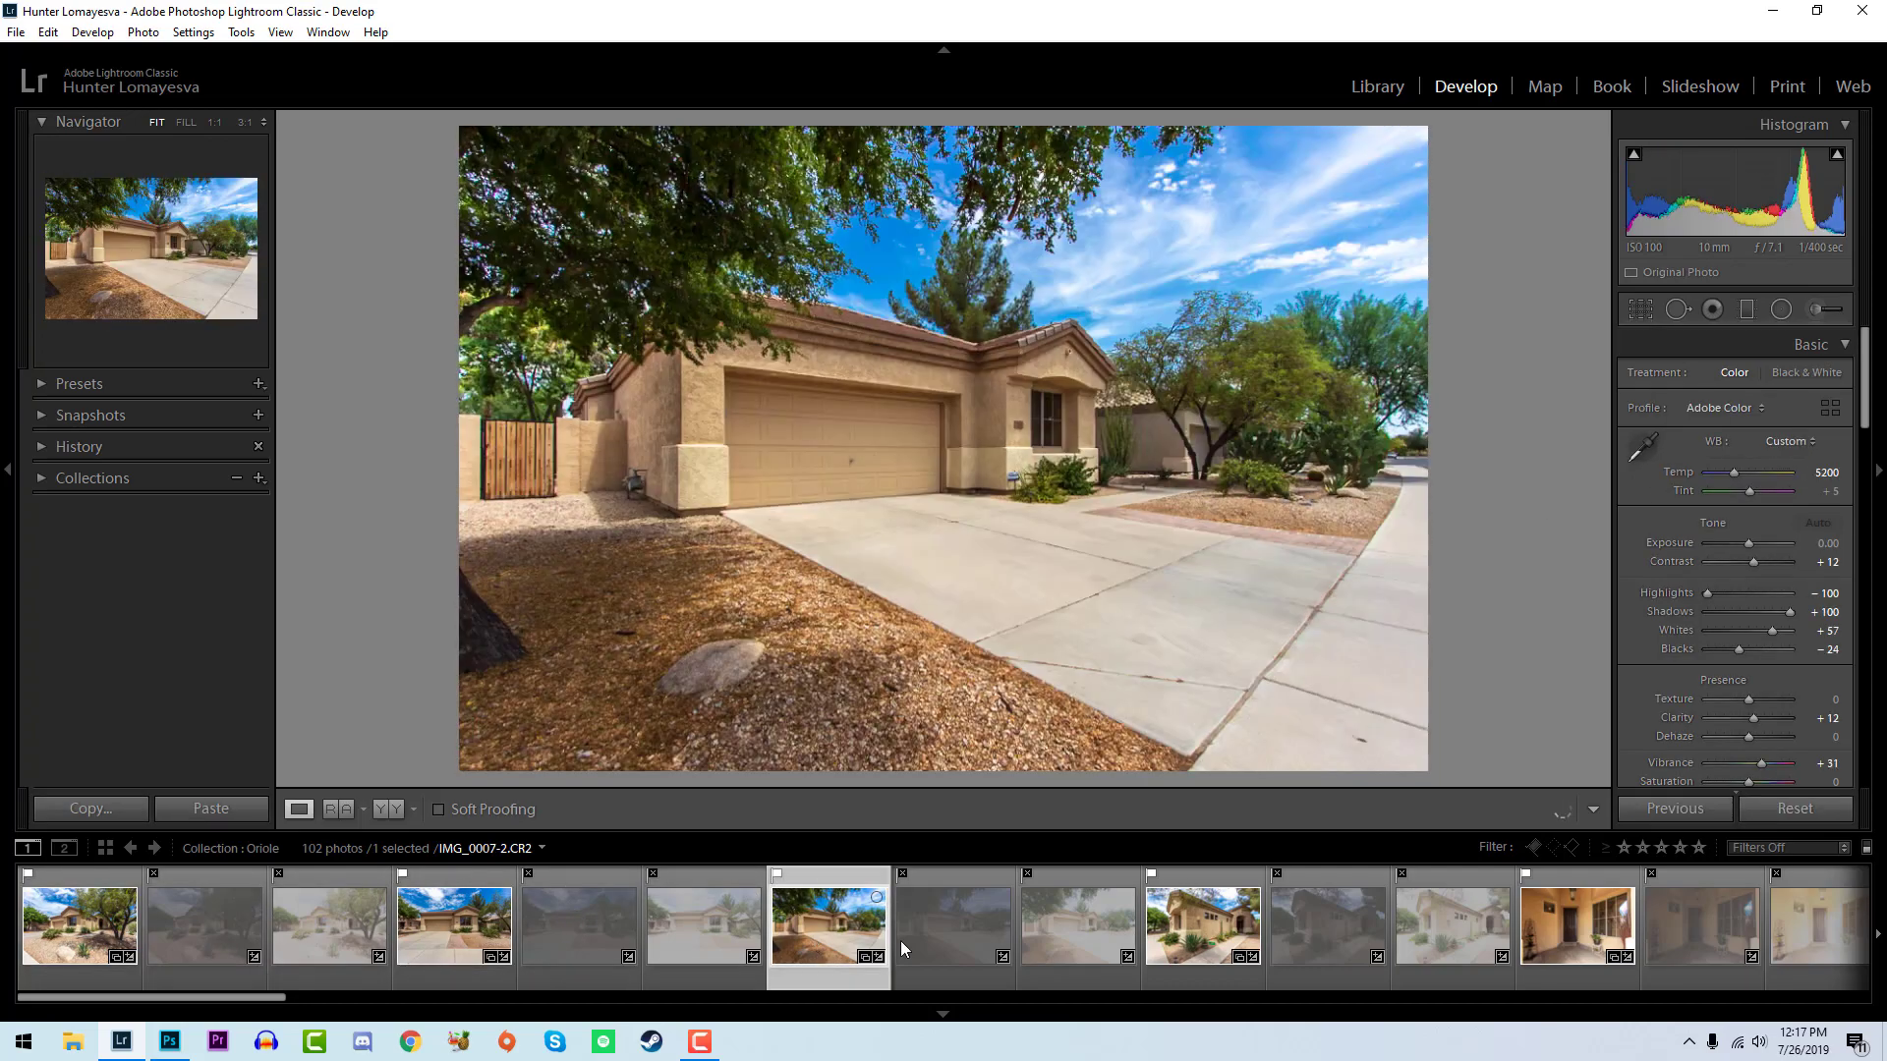
{"action": "left_click", "coordinate": [1210, 928]}
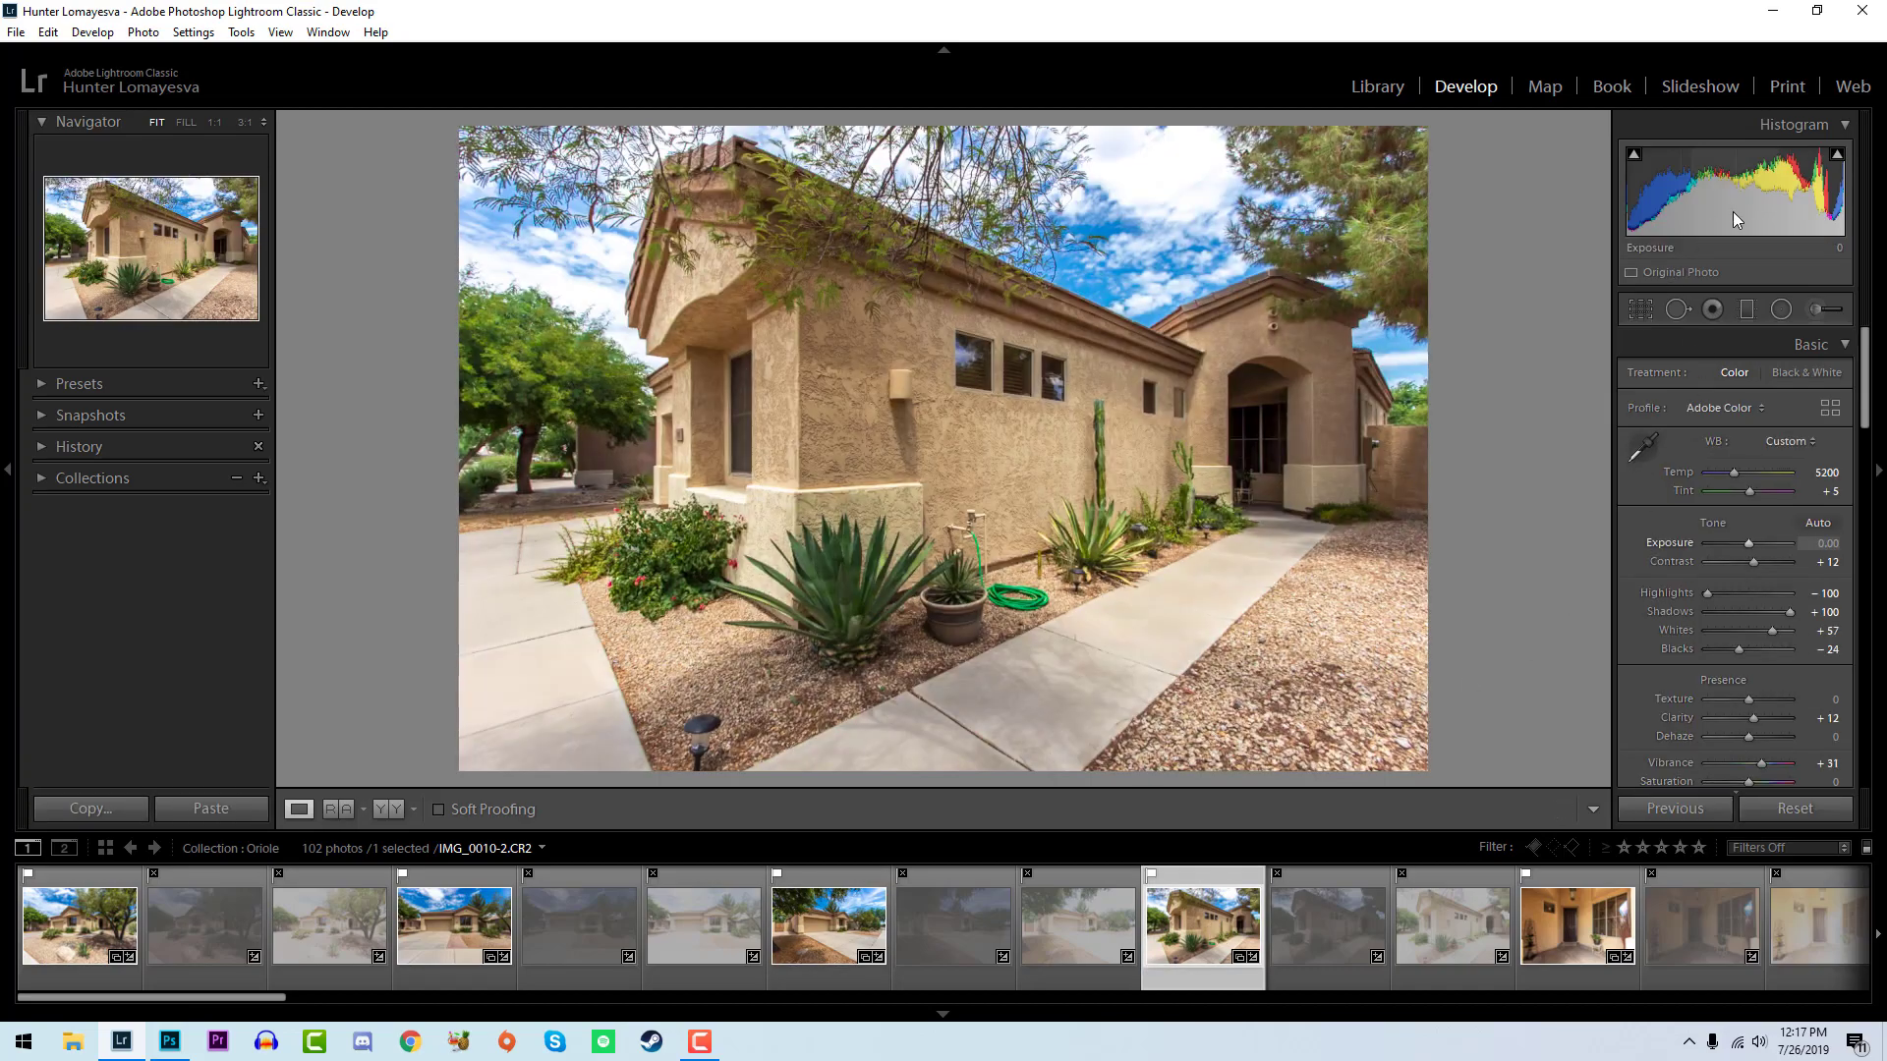
{"action": "left_click_drag", "start_coordinate": [1746, 543], "coordinate": [1746, 544]}
- Set the white balance temperature of the front door photo to 4700
{"action": "scroll", "coordinate": [1317, 933], "scroll_direction": "down", "scroll_amount": 4}
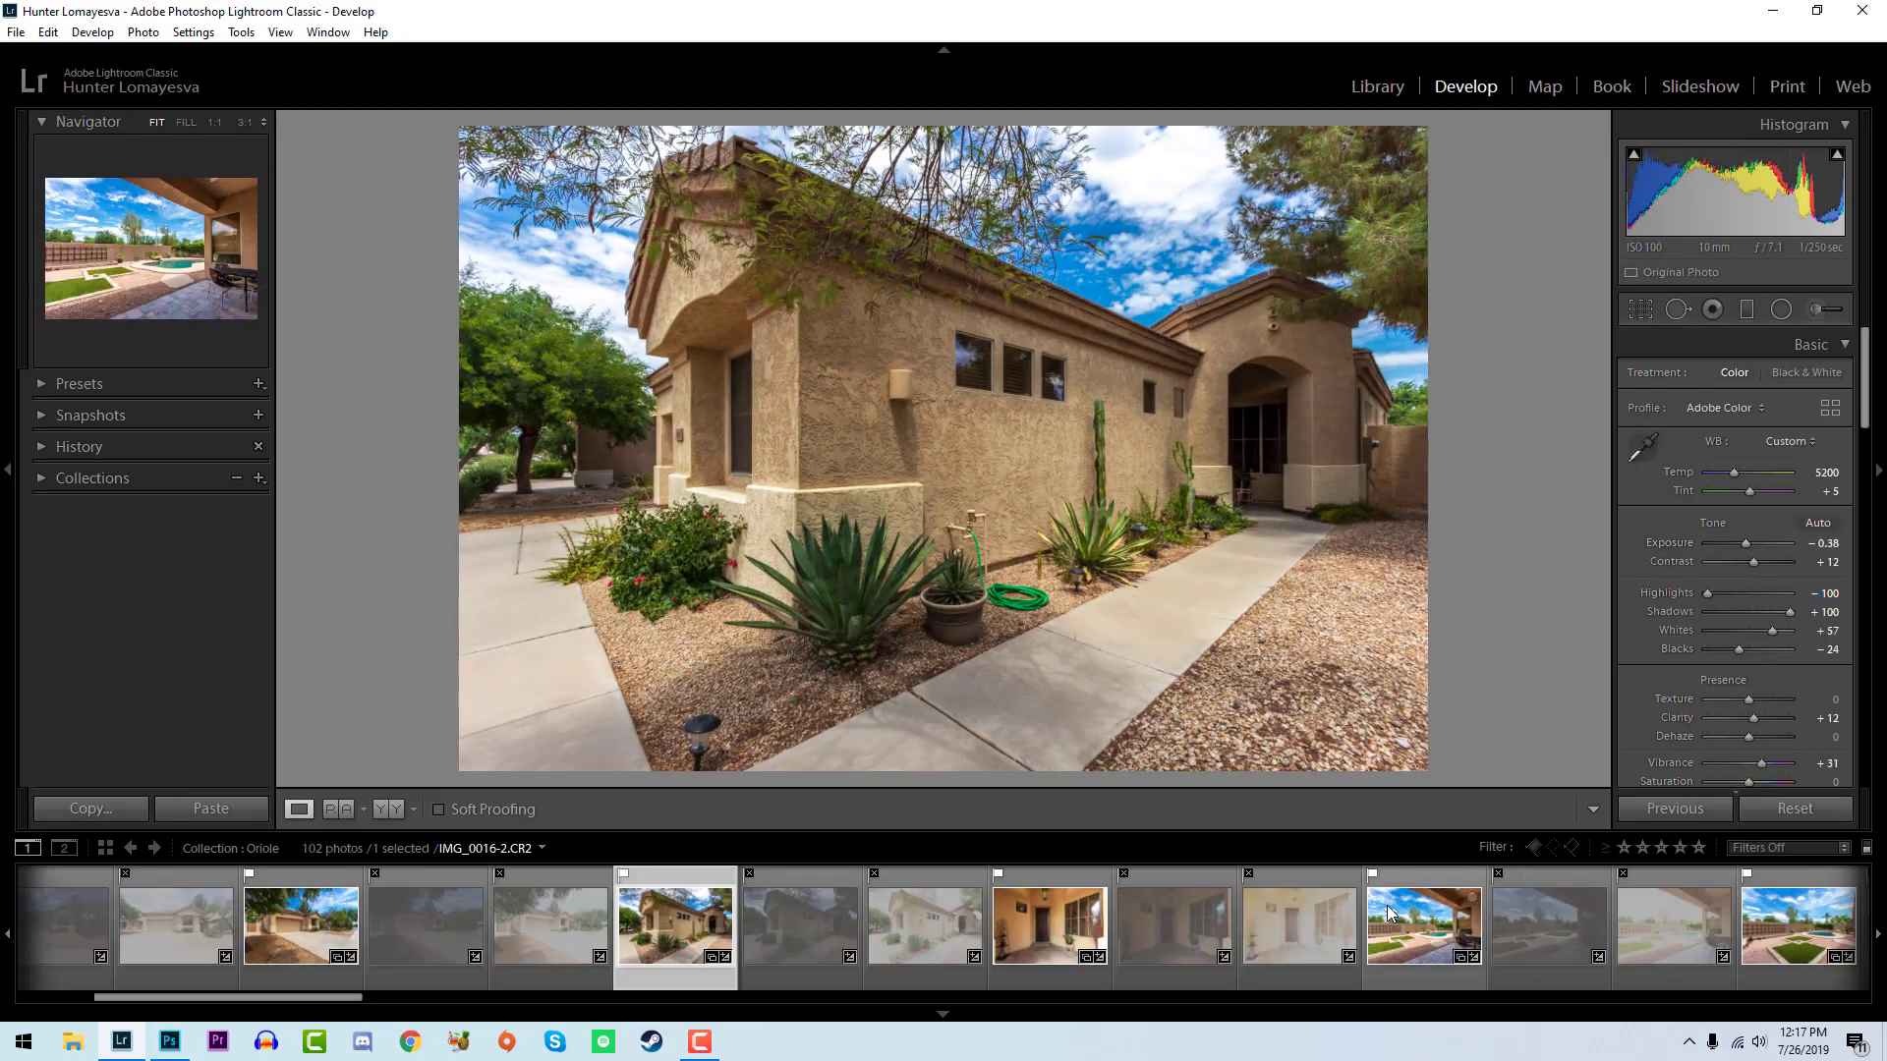
{"action": "left_click", "coordinate": [1076, 922]}
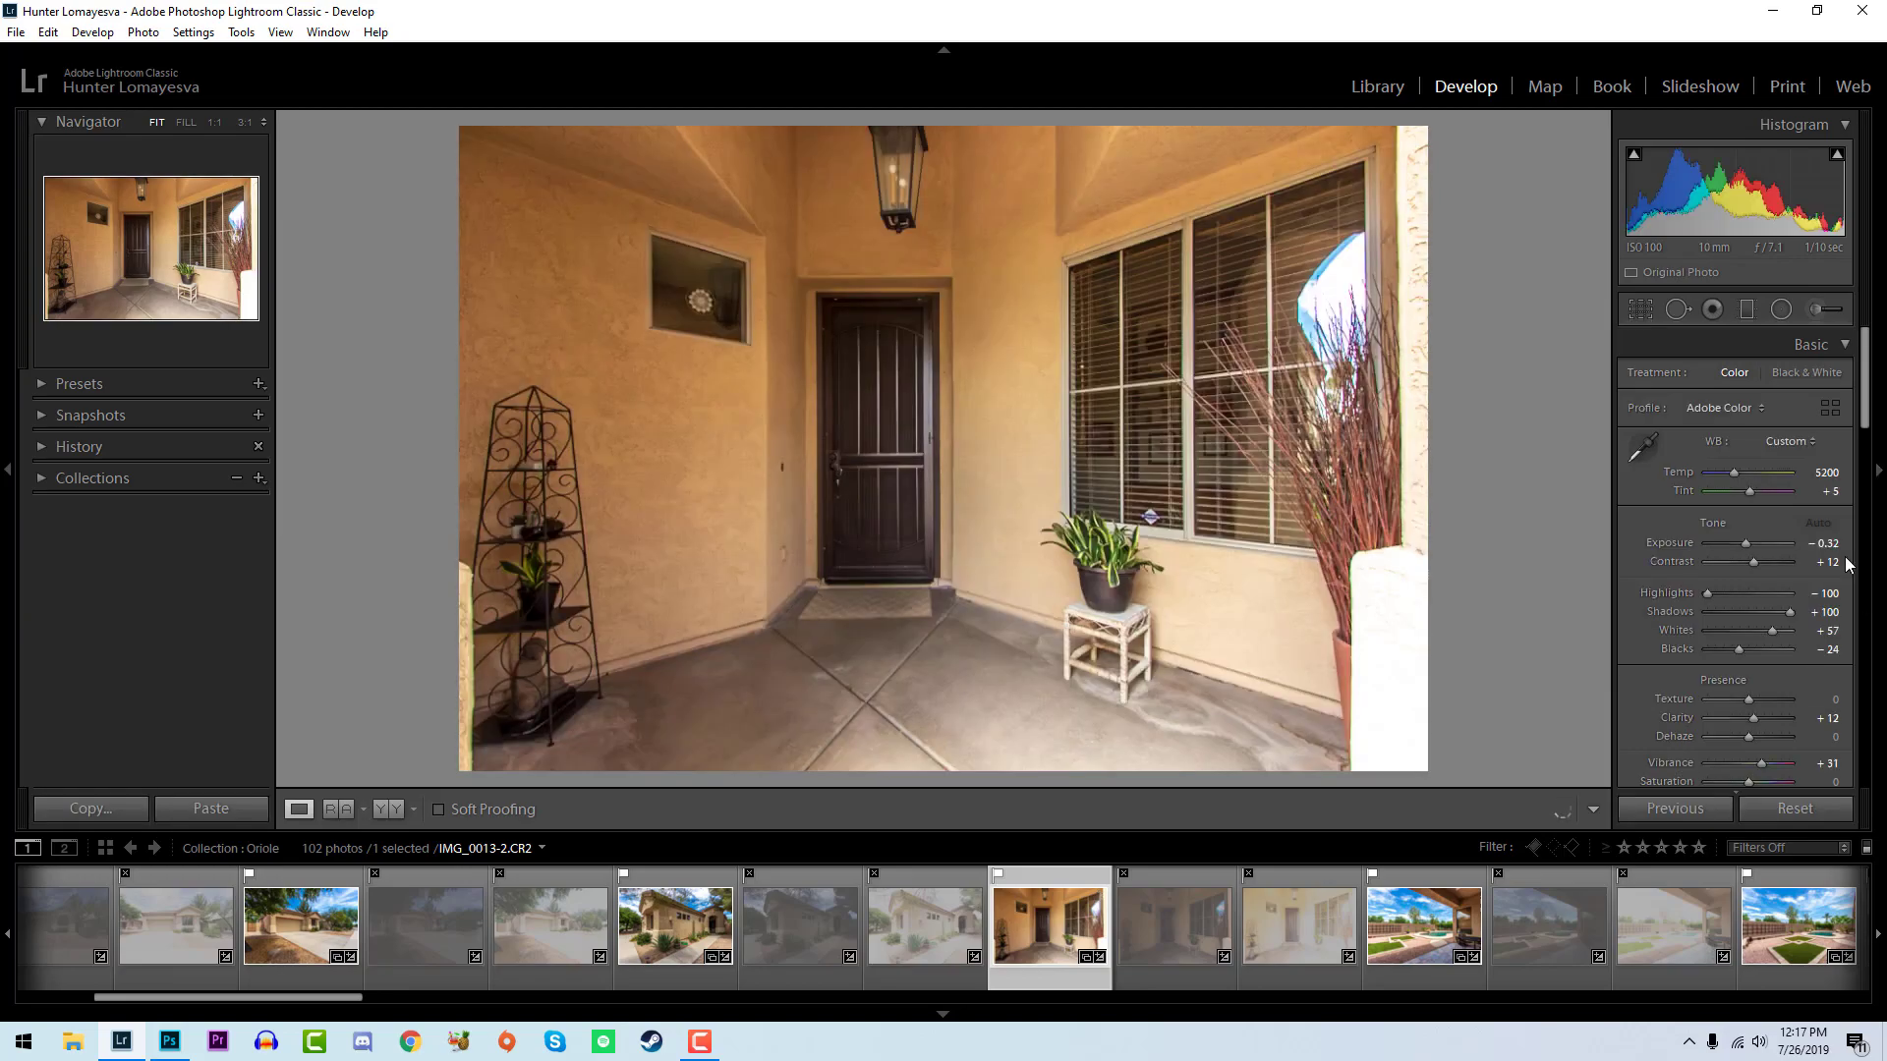
{"action": "left_click", "coordinate": [1820, 473]}
{"action": "type", "text": "4700"}
{"action": "key", "text": "Return"}
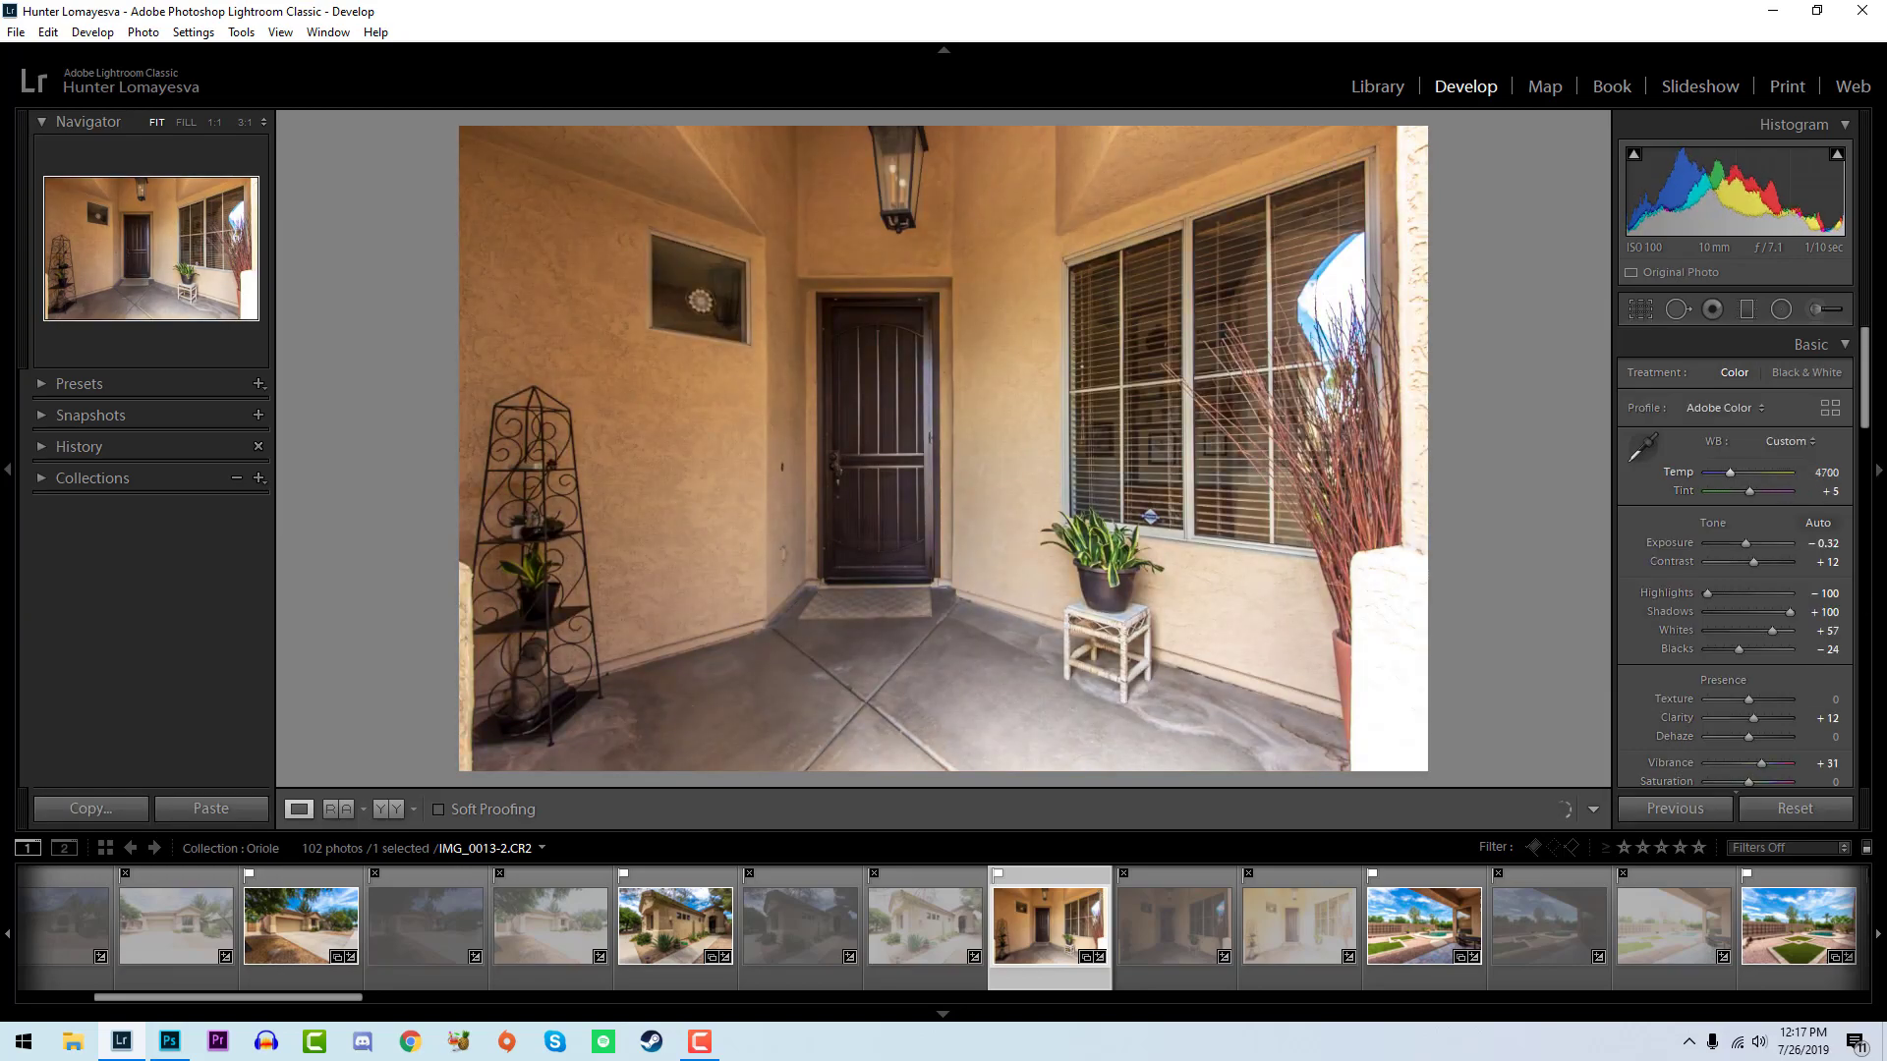
- Recheck the covered patio photo and filter the filmstrip to show only flagged photos
{"action": "scroll", "coordinate": [1358, 941], "scroll_direction": "down", "scroll_amount": 4}
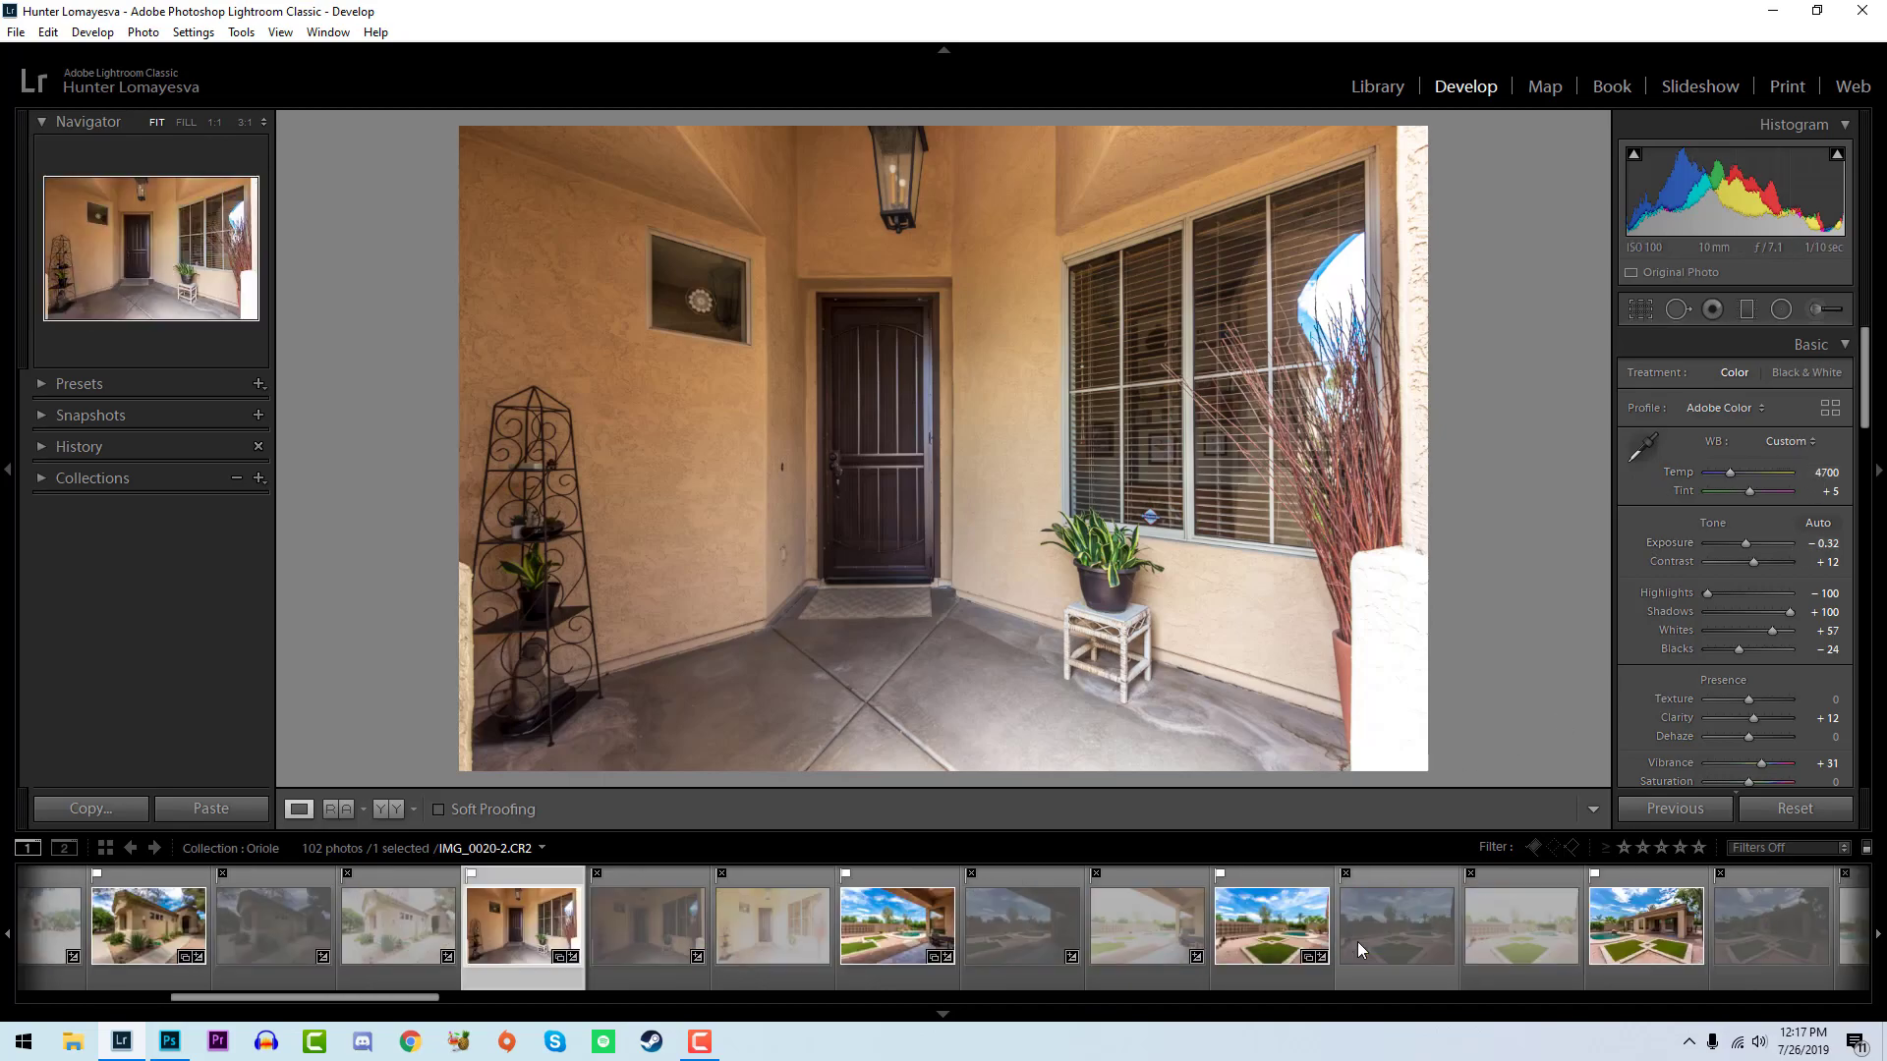
{"action": "left_click", "coordinate": [866, 947]}
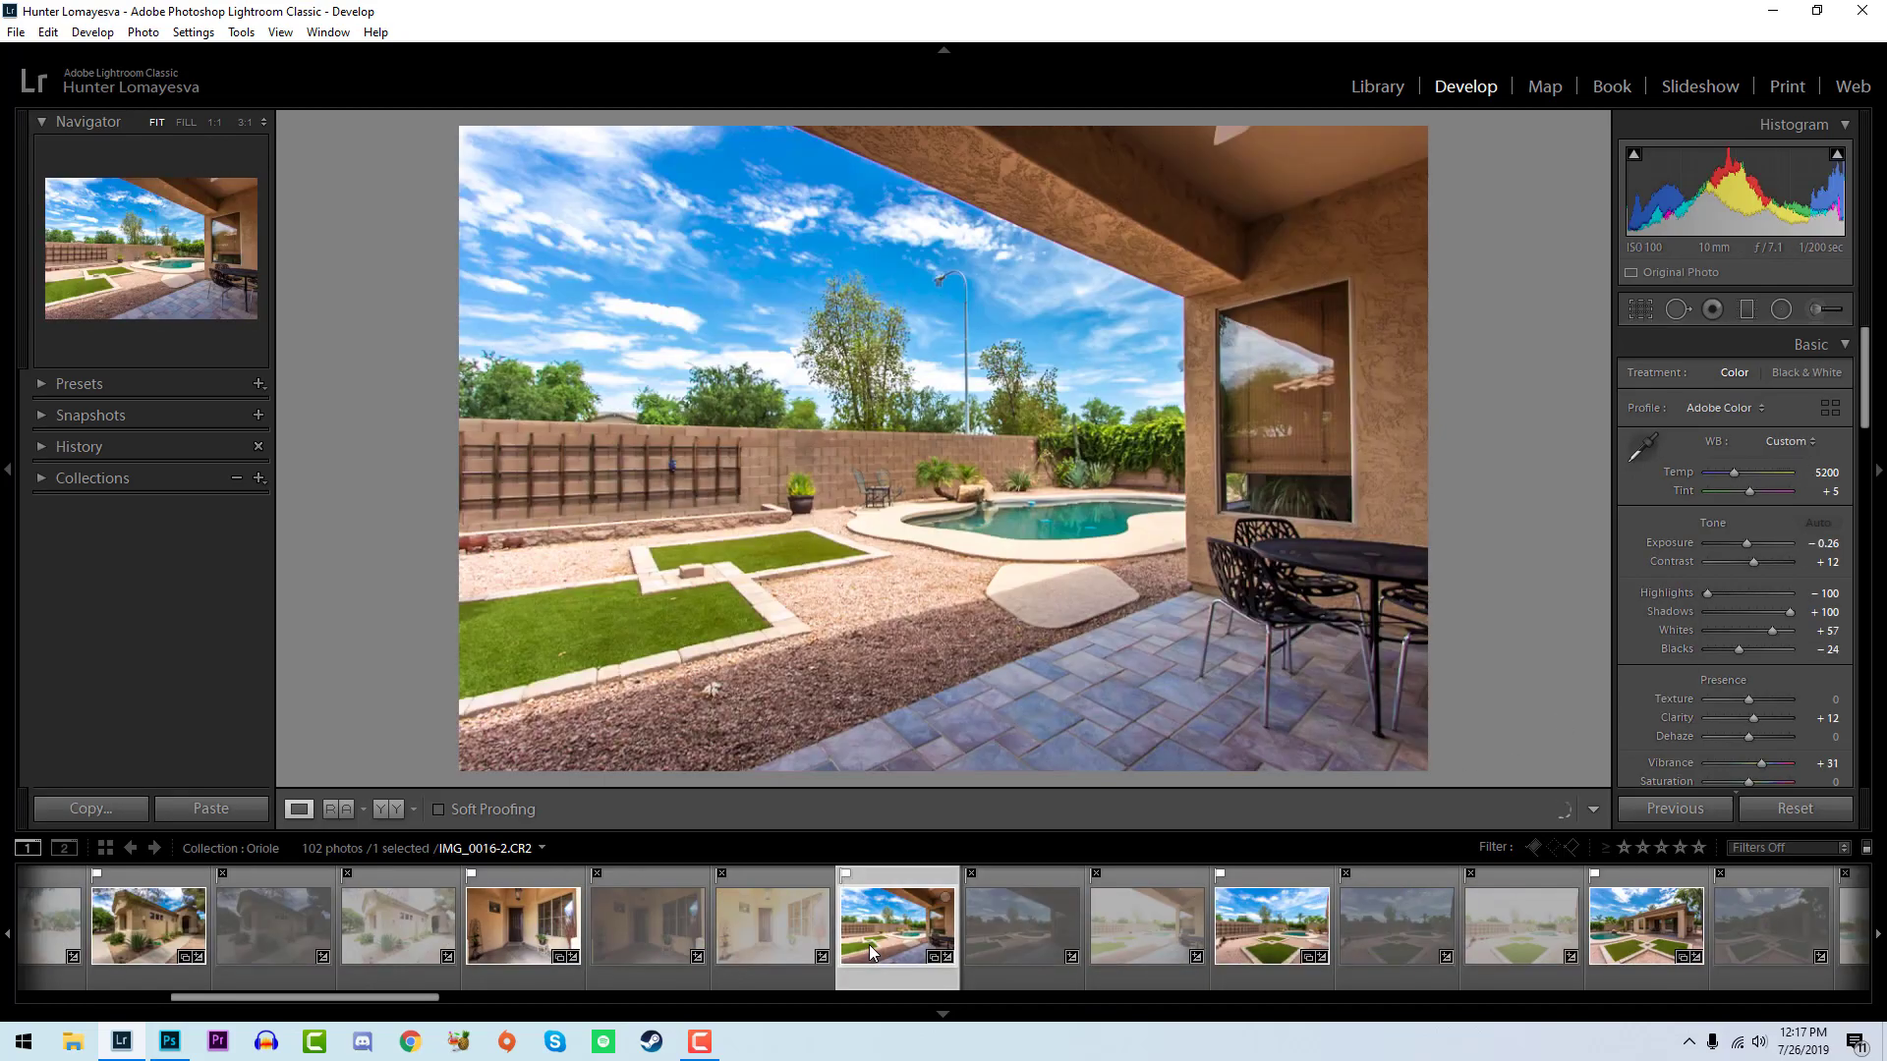
{"action": "scroll", "coordinate": [881, 941], "scroll_direction": "down", "scroll_amount": 8}
{"action": "scroll", "coordinate": [1111, 968], "scroll_direction": "down", "scroll_amount": 4}
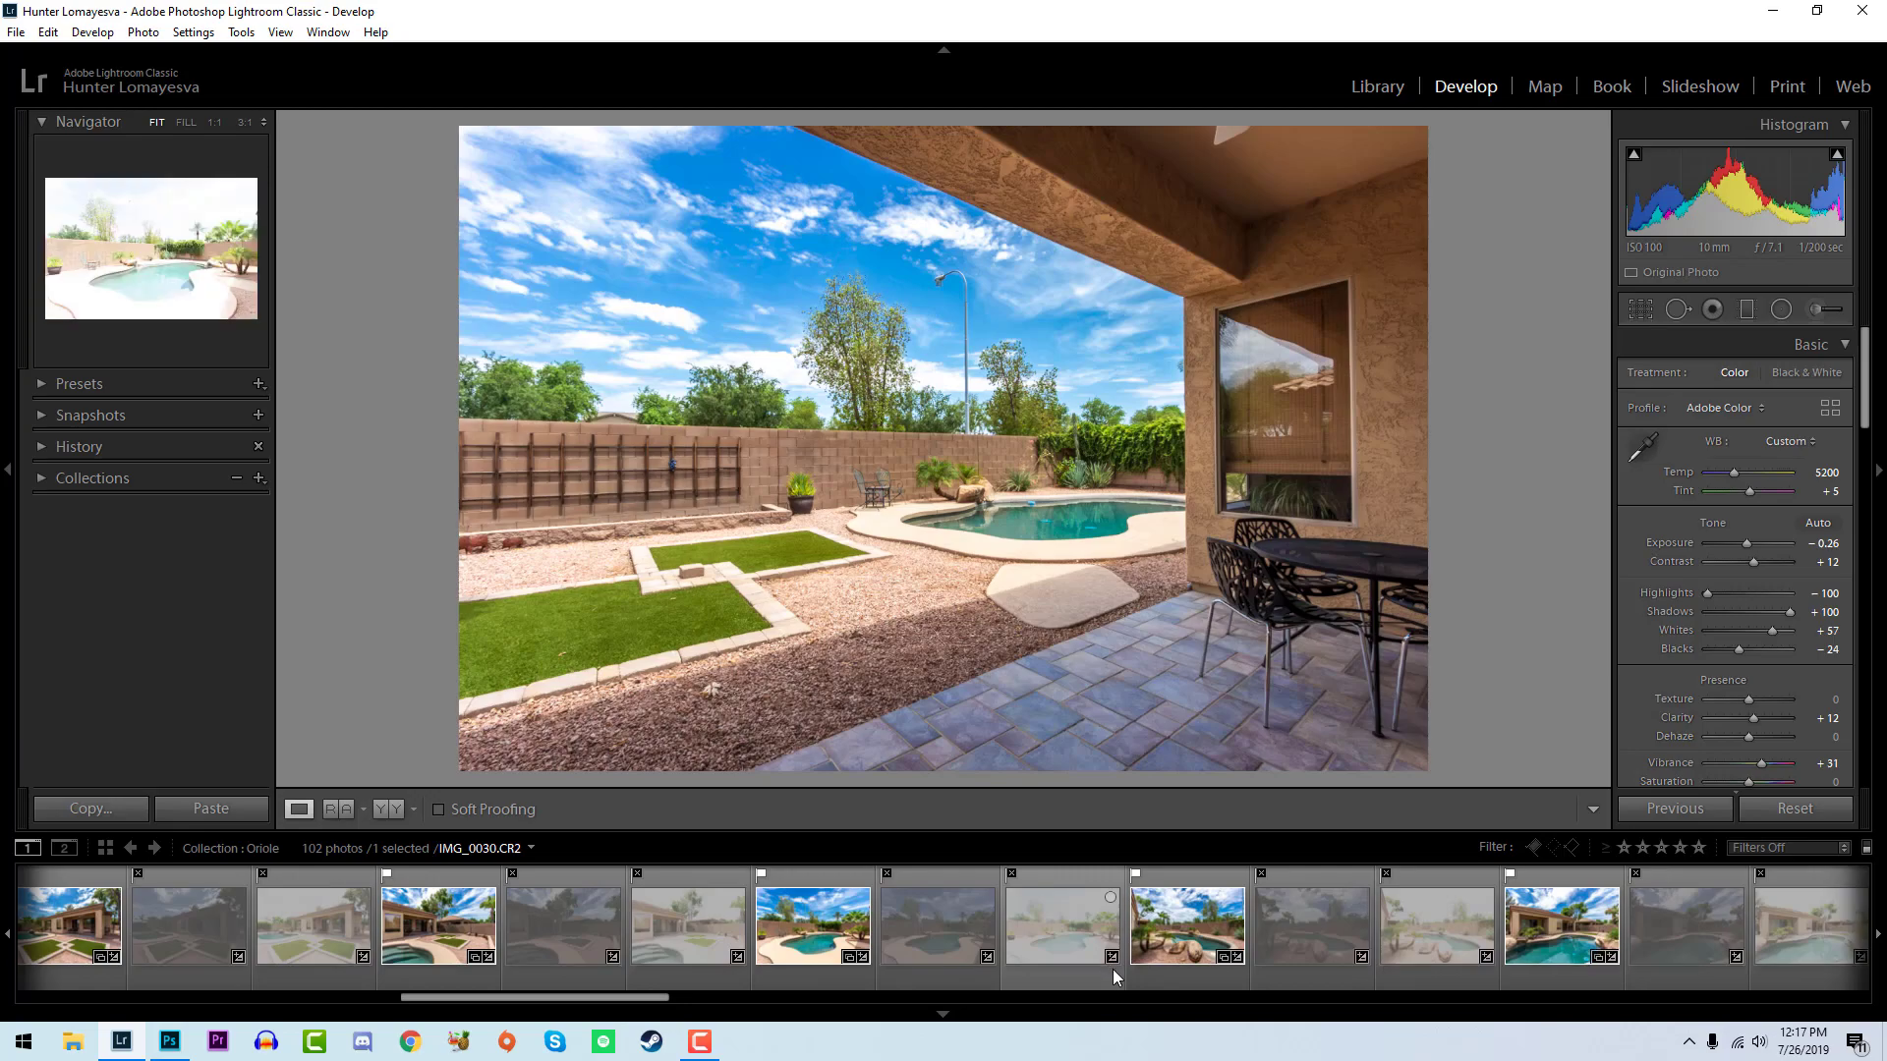
{"action": "left_click", "coordinate": [1790, 847]}
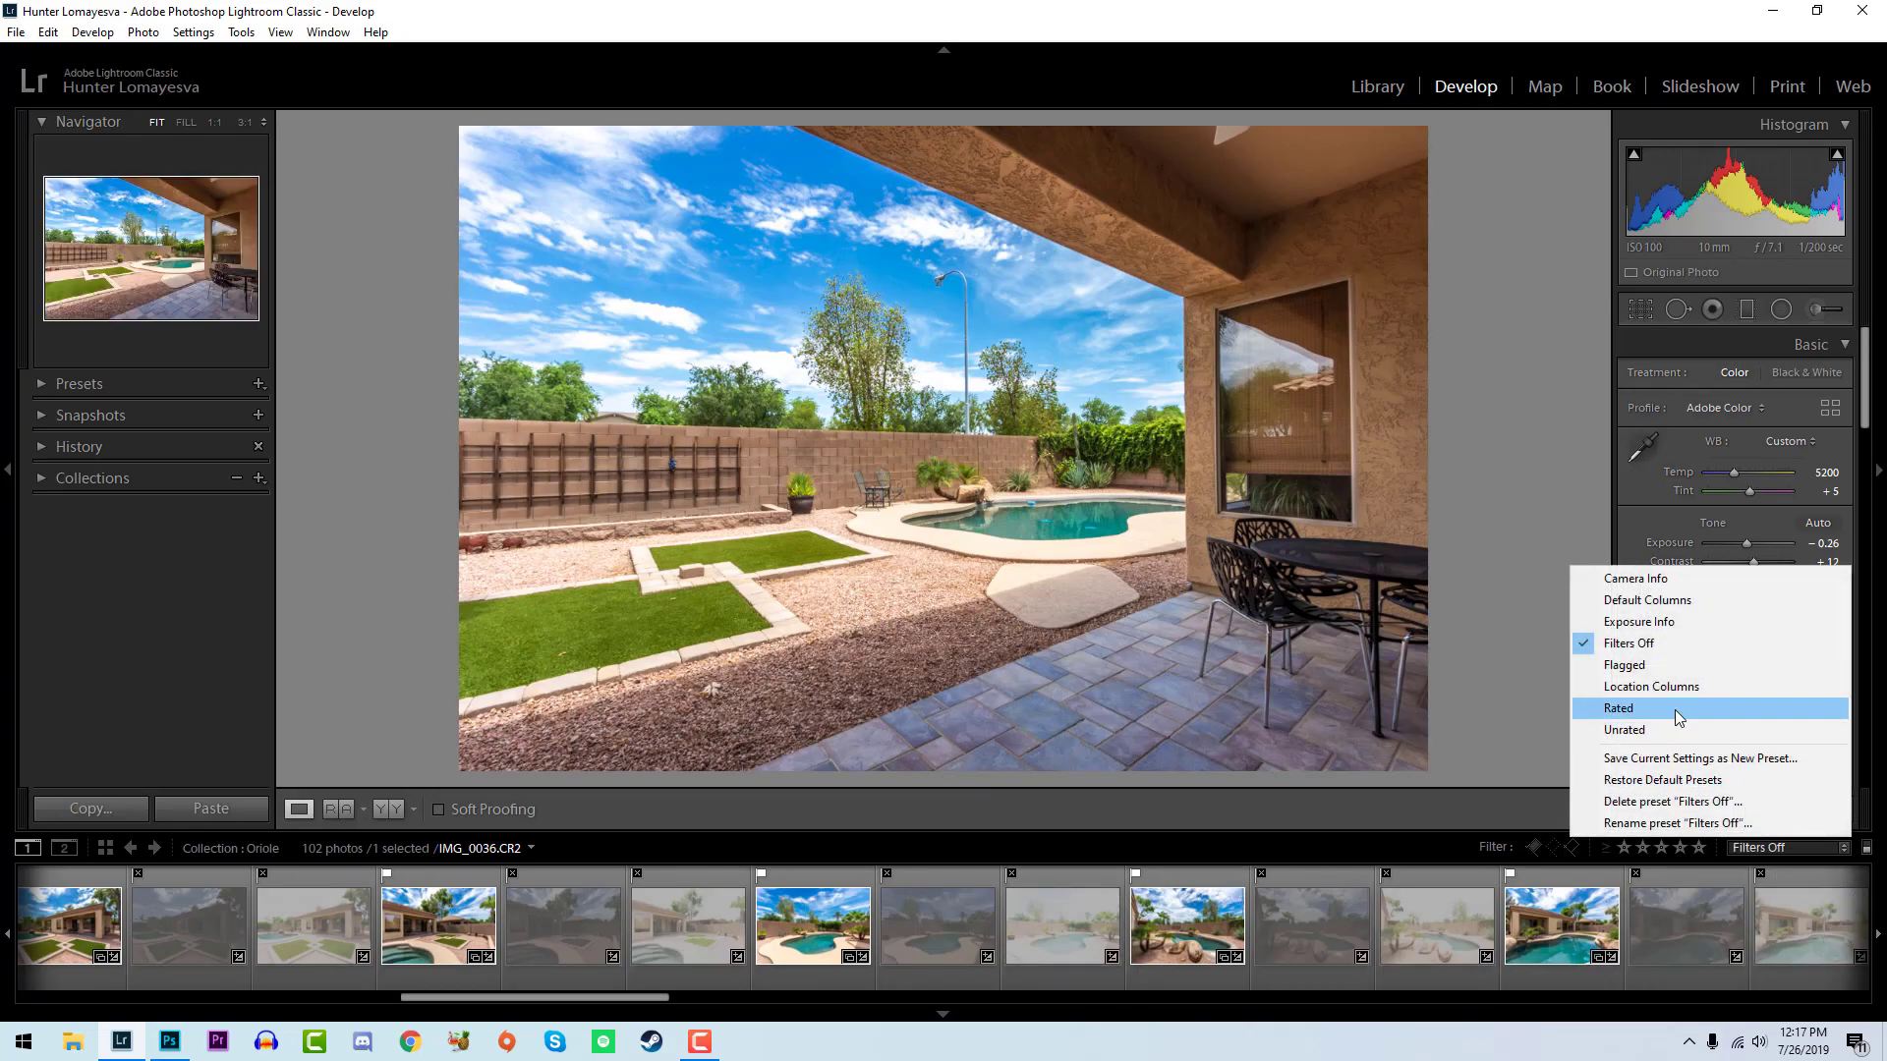
{"action": "left_click", "coordinate": [1675, 708]}
{"action": "left_click", "coordinate": [1769, 847]}
{"action": "left_click", "coordinate": [1702, 661]}
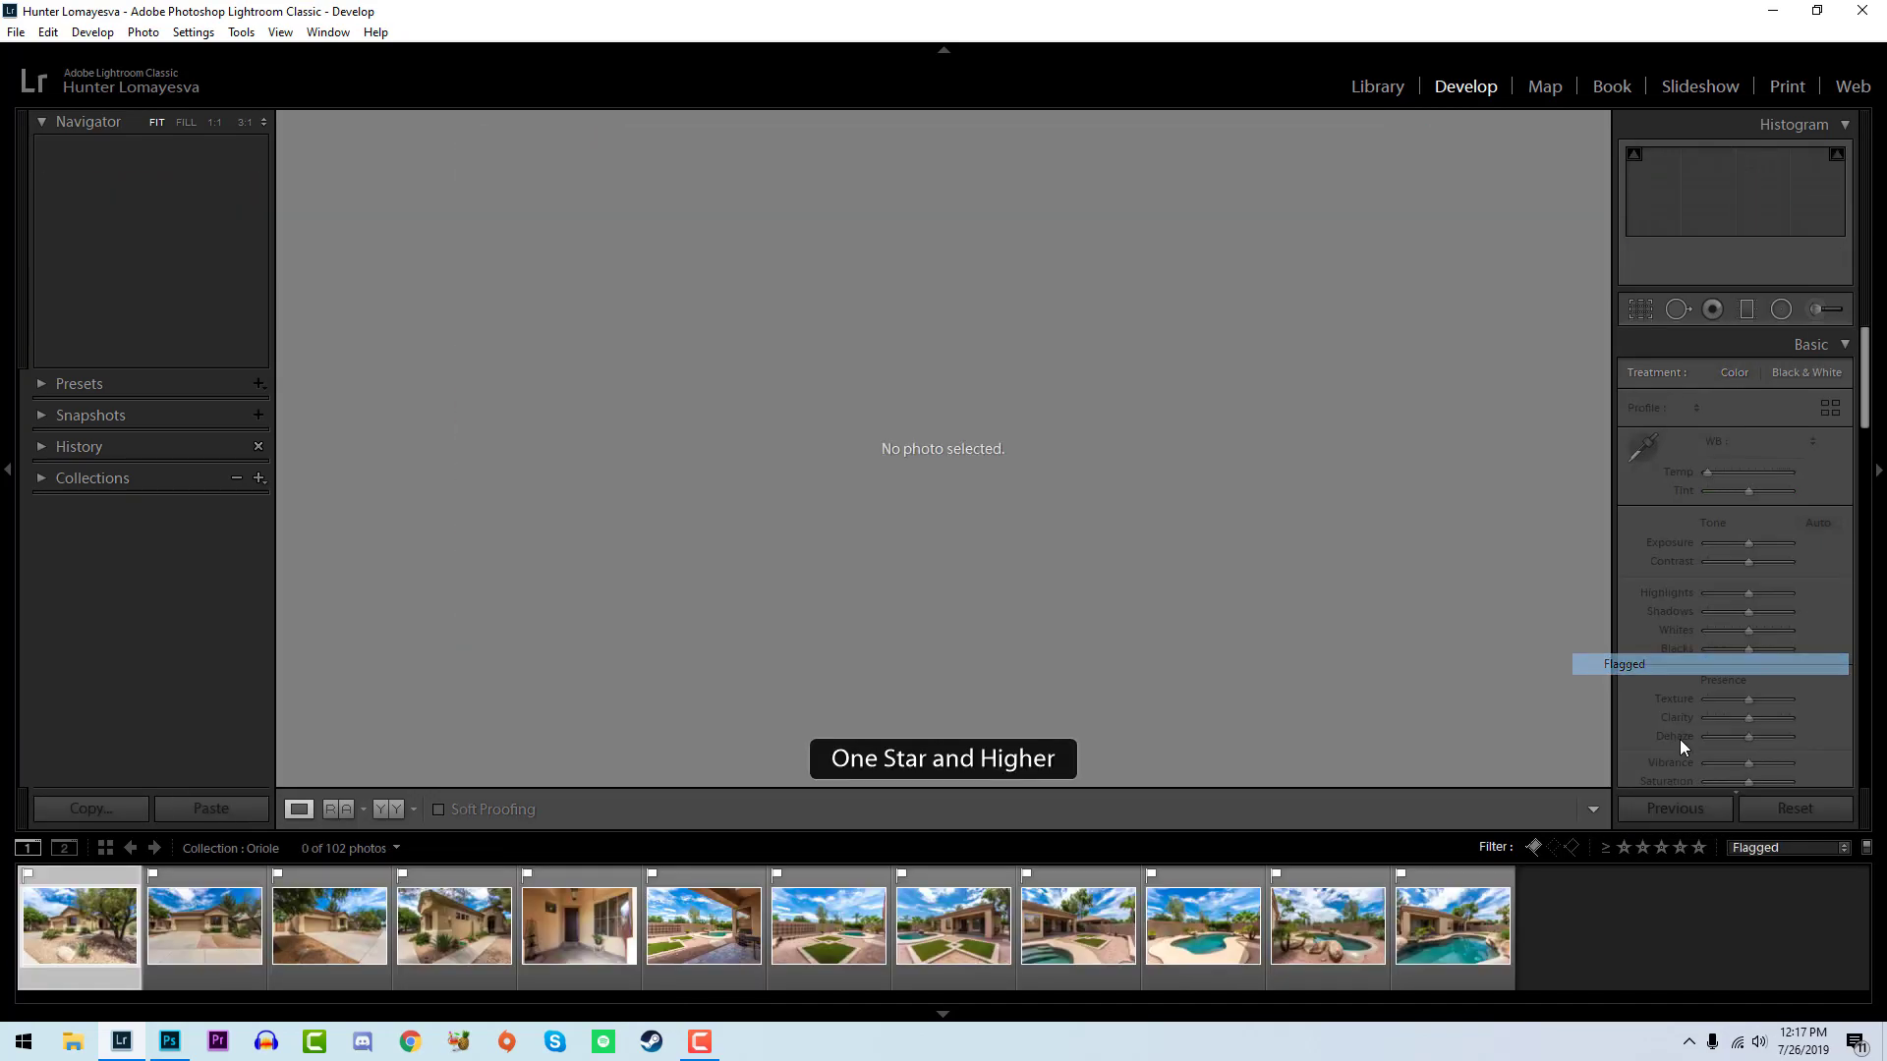
- Give all flagged photos a five-star rating, view the last two, and turn the filmstrip filter off
{"action": "key", "text": "ctrl+a"}
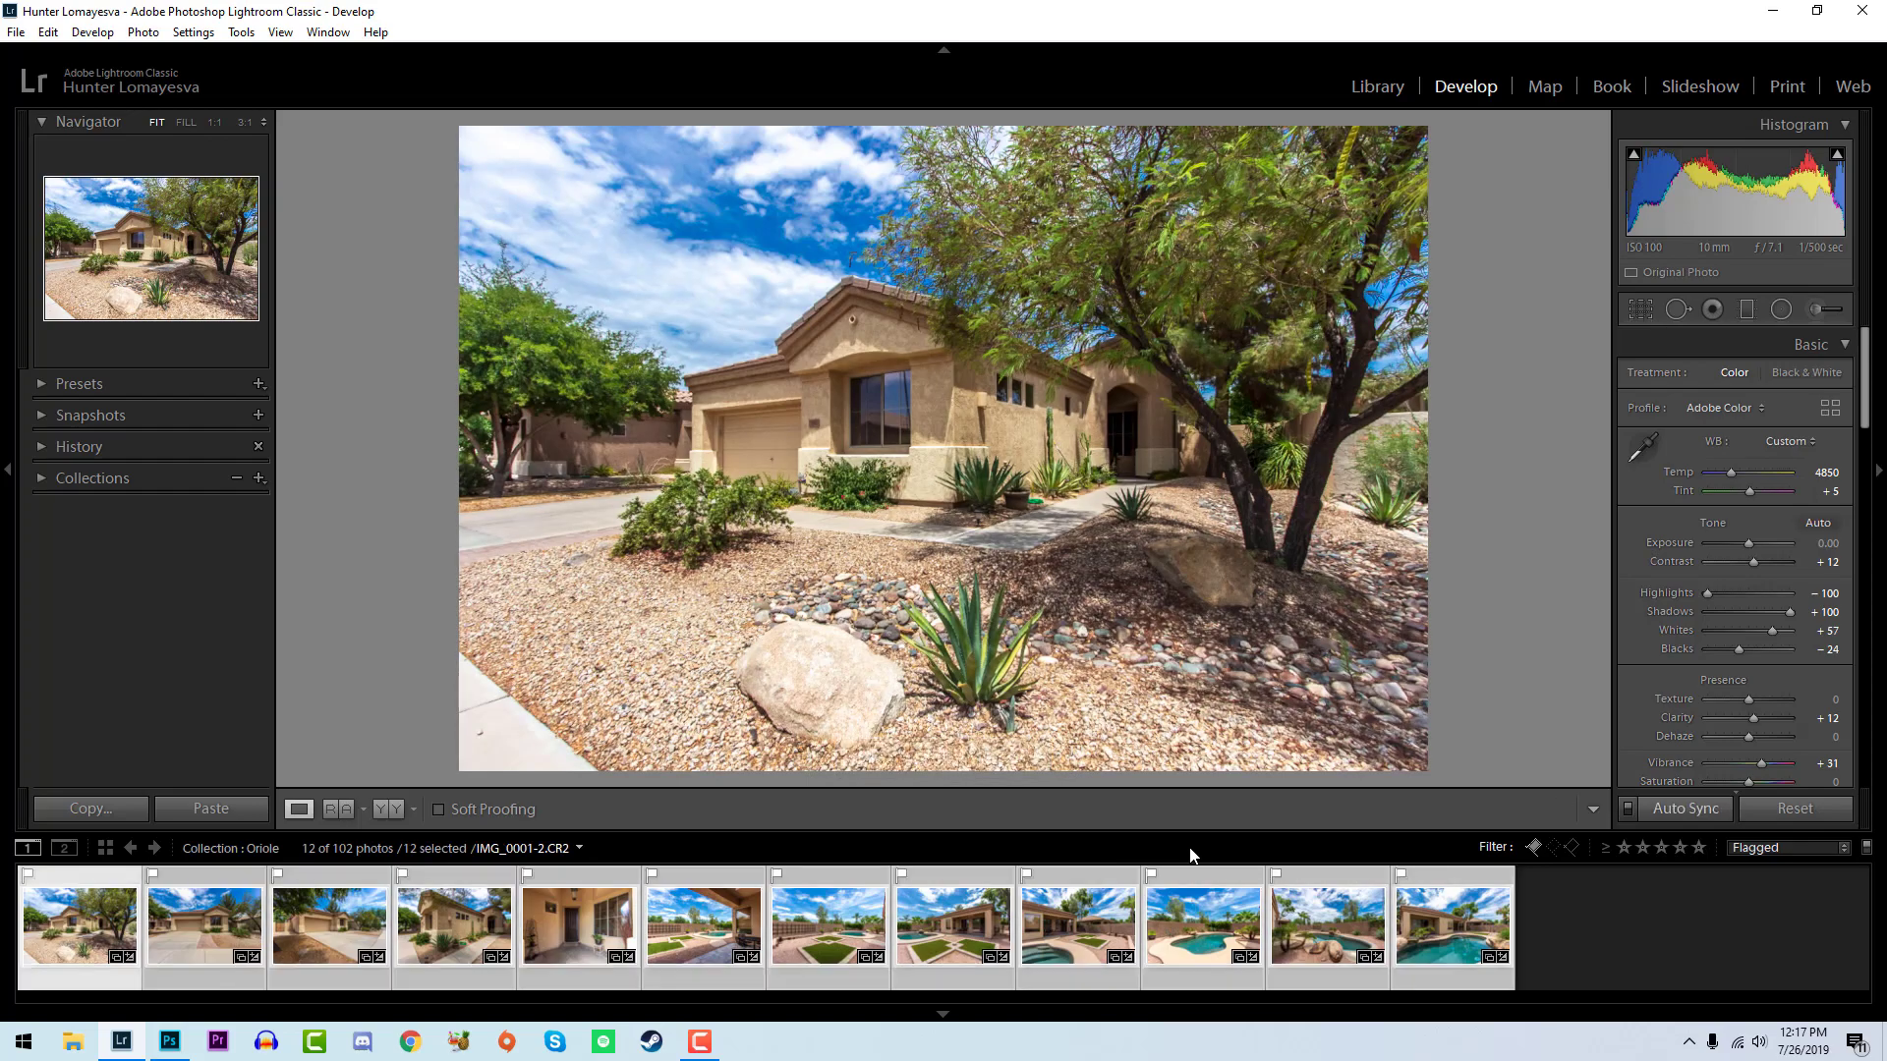
{"action": "key", "text": "5"}
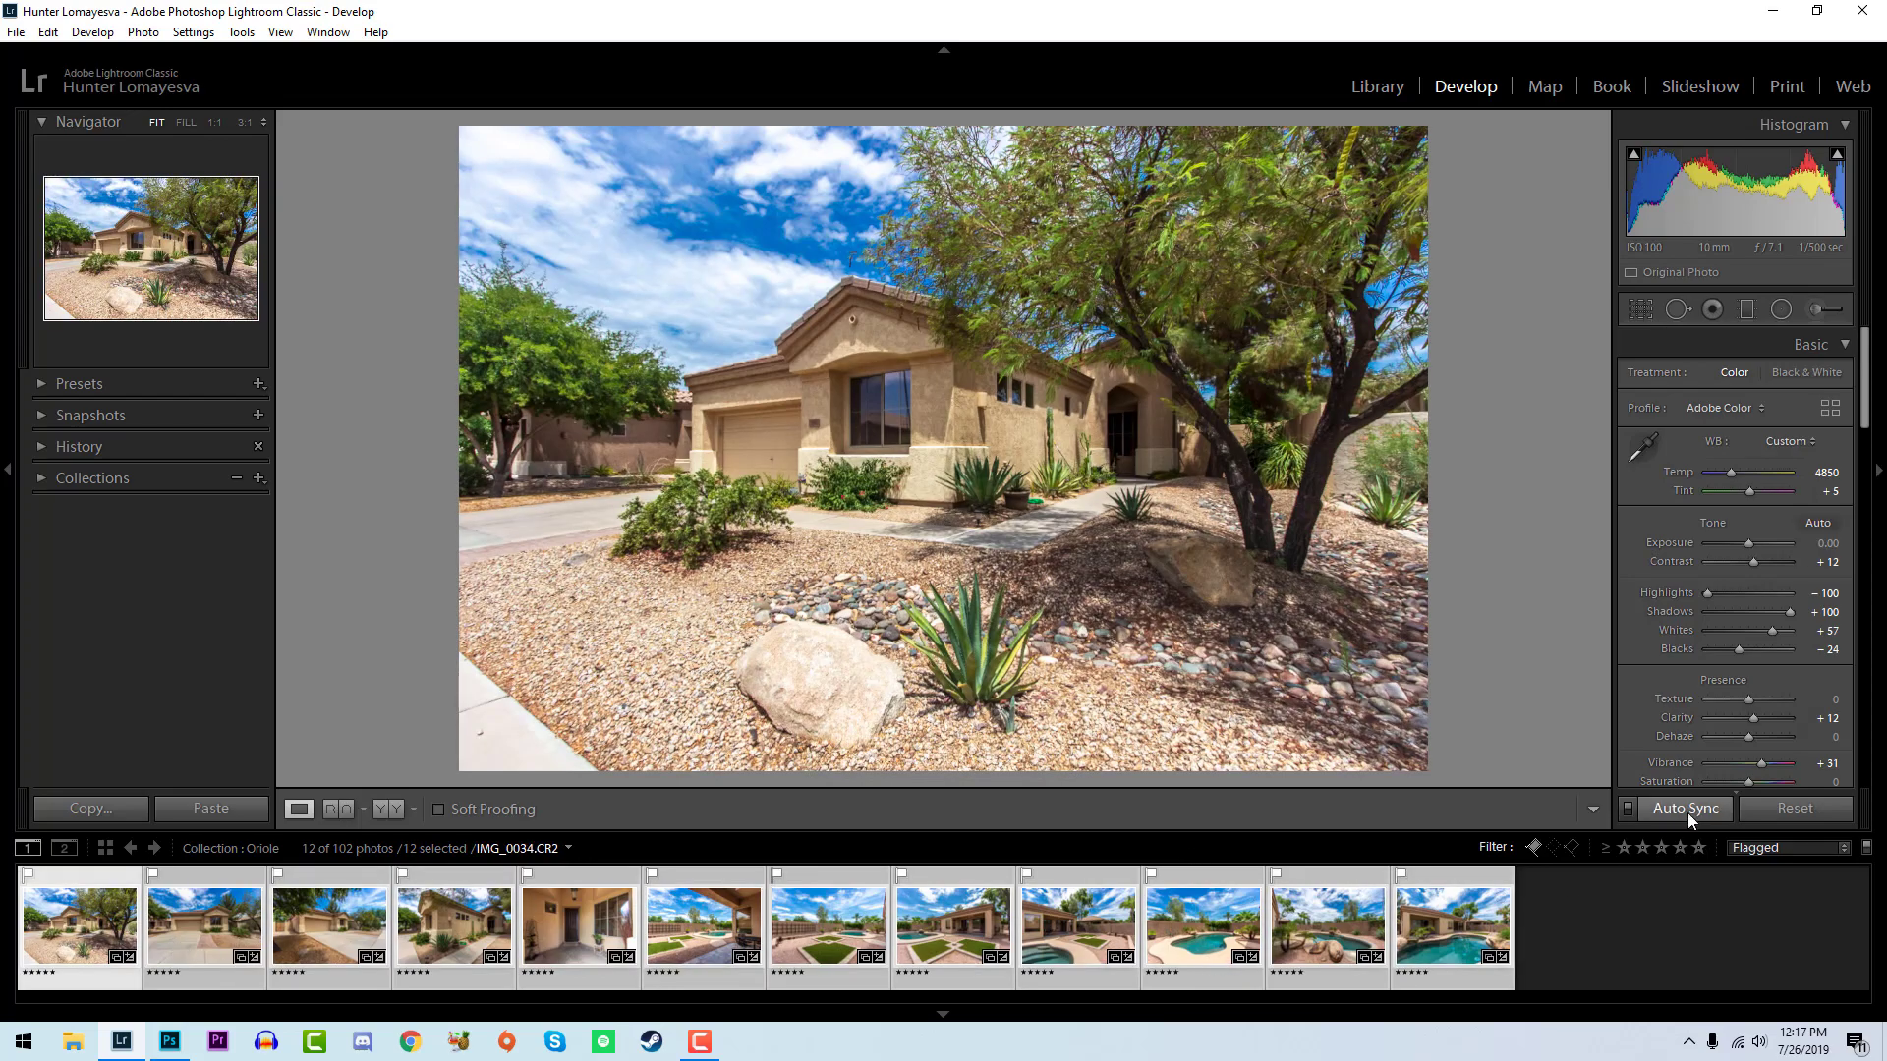
{"action": "left_click", "coordinate": [1305, 909]}
{"action": "left_click", "coordinate": [1429, 934]}
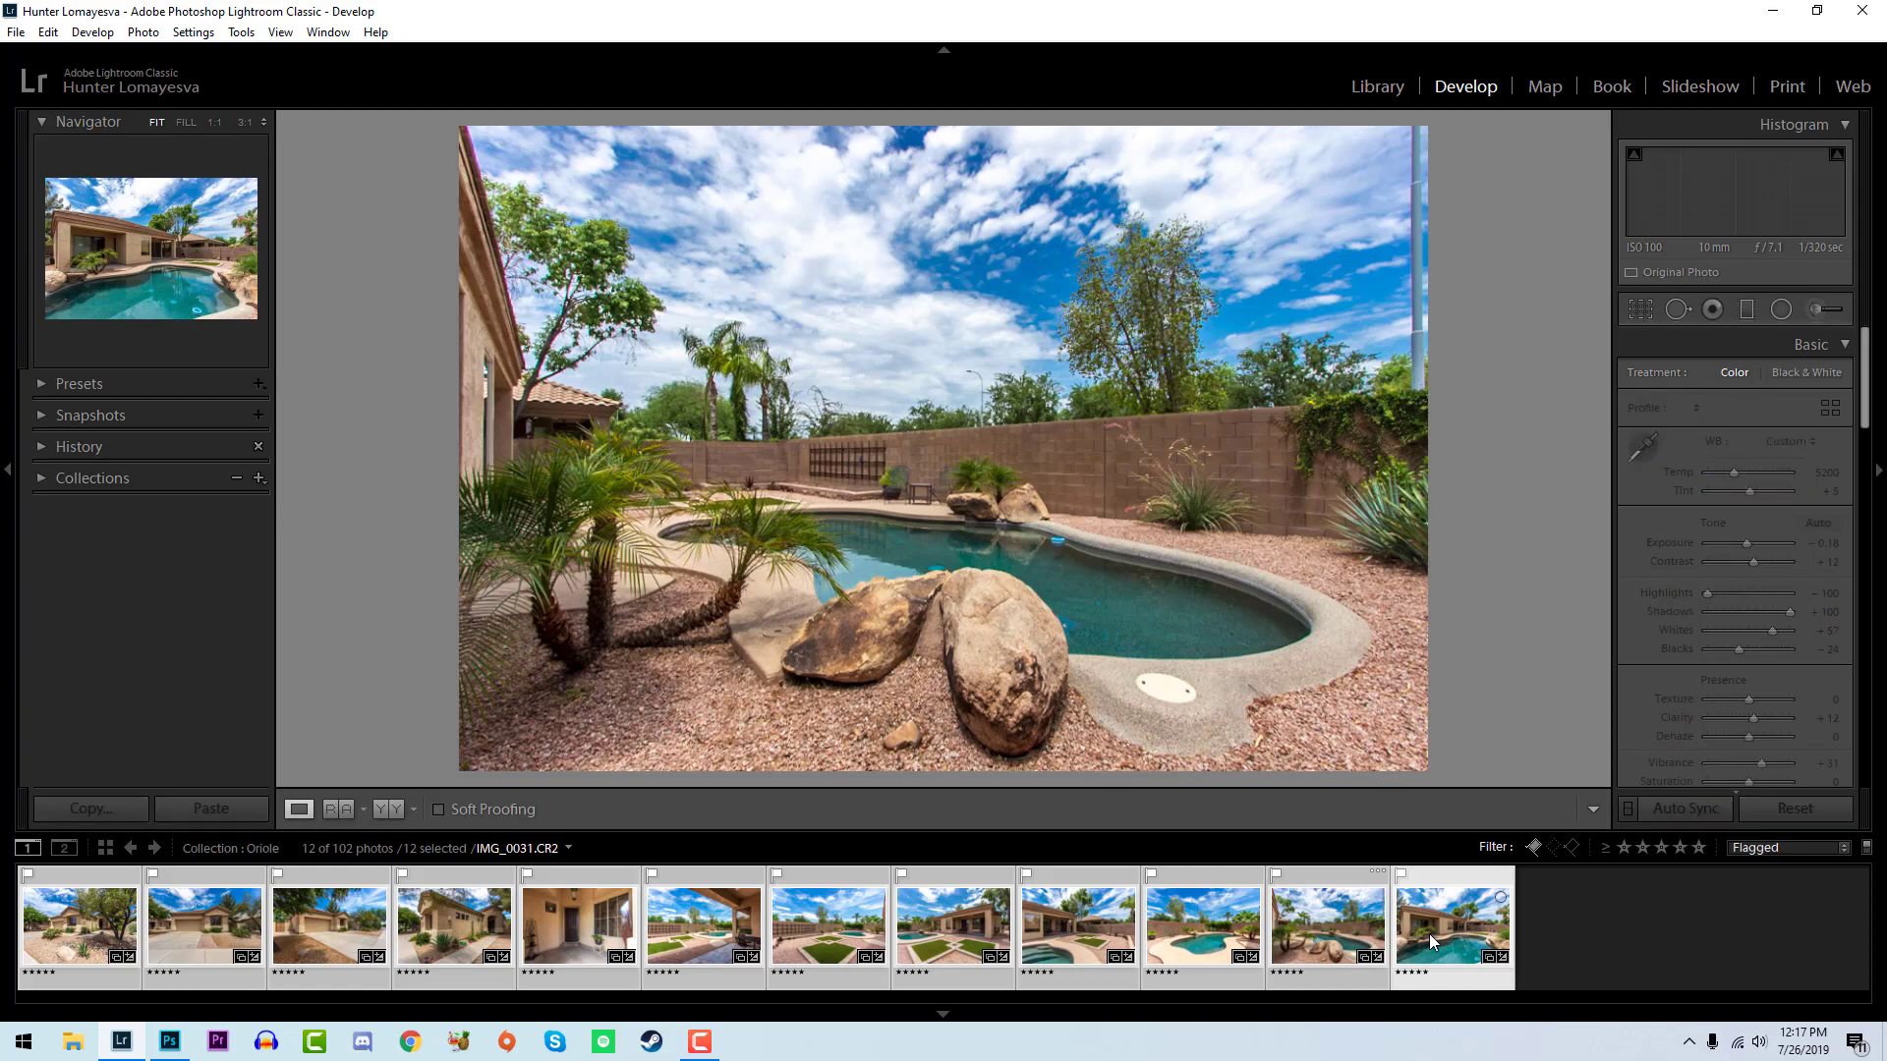
{"action": "left_click", "coordinate": [1794, 853]}
{"action": "left_click", "coordinate": [1651, 644]}
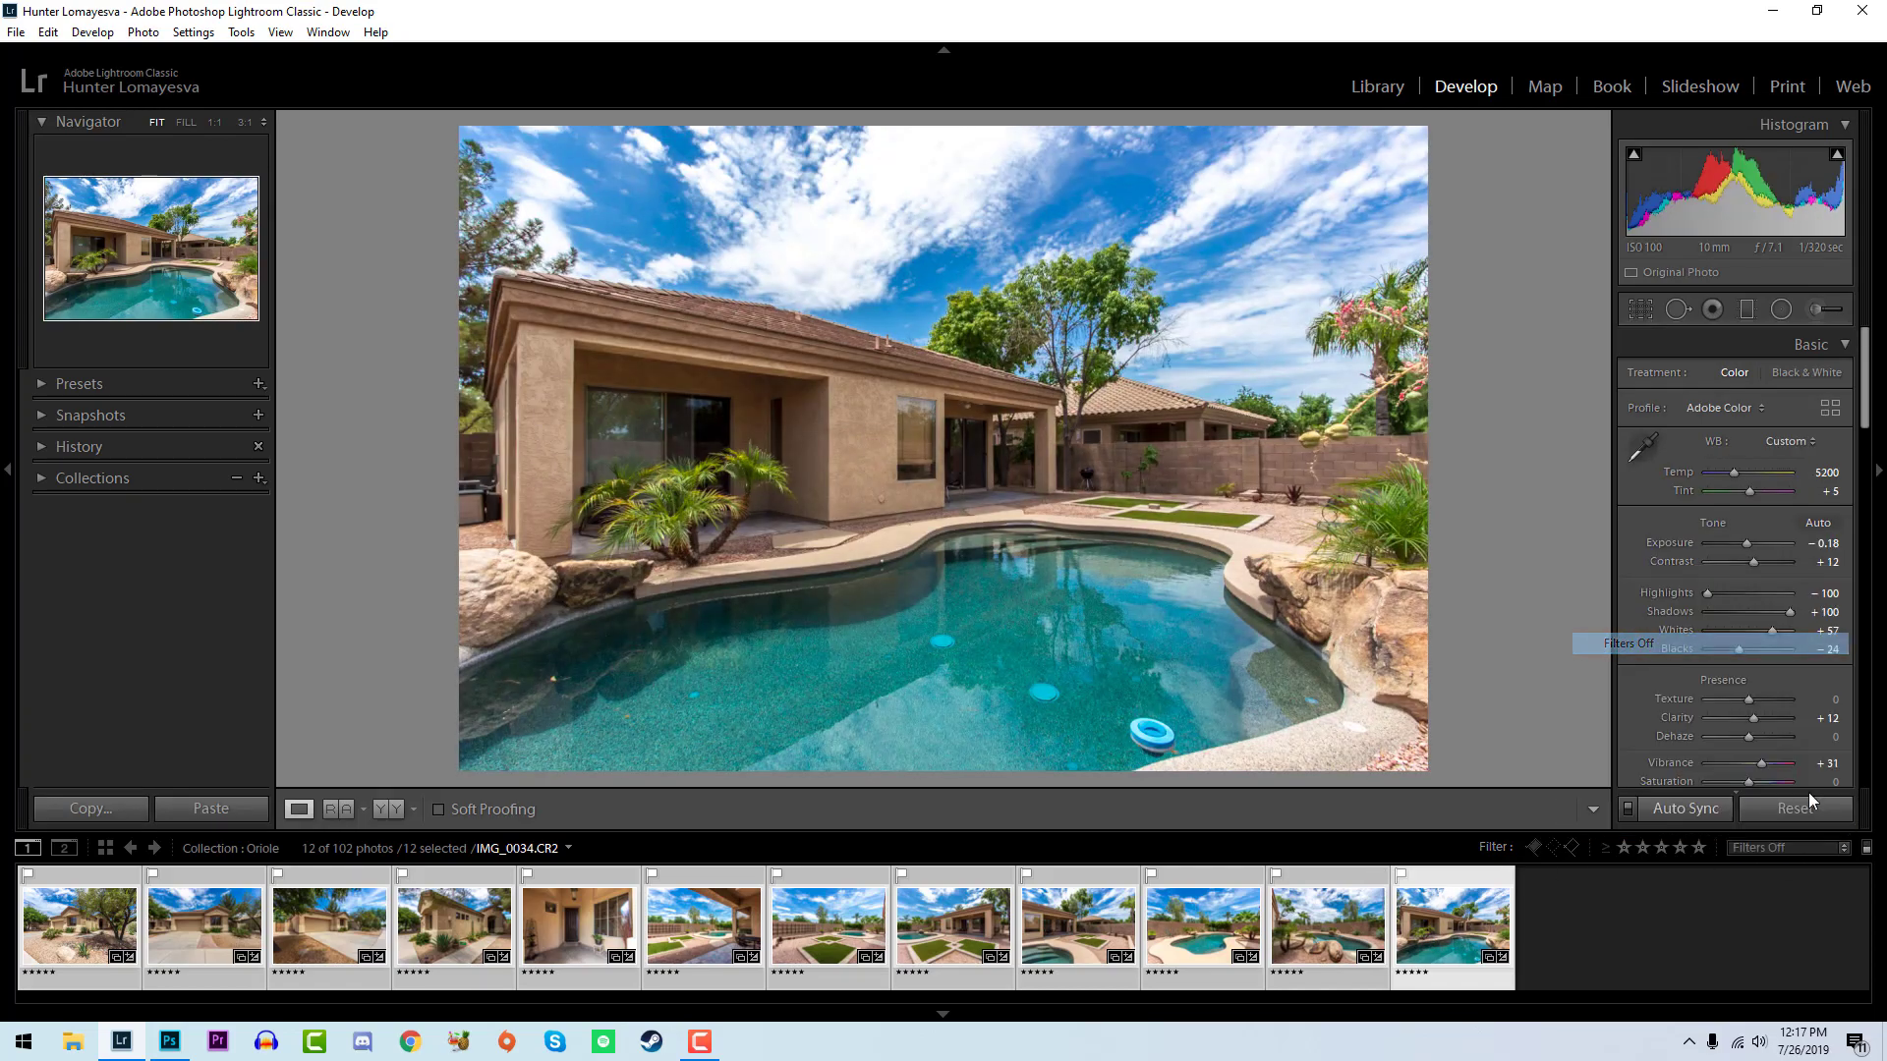
- Open the living room photo IMG_0039 and look through the unedited interior exposures to the end of the collection
{"action": "scroll", "coordinate": [1303, 957], "scroll_direction": "up", "scroll_amount": 2}
{"action": "left_click", "coordinate": [762, 979]}
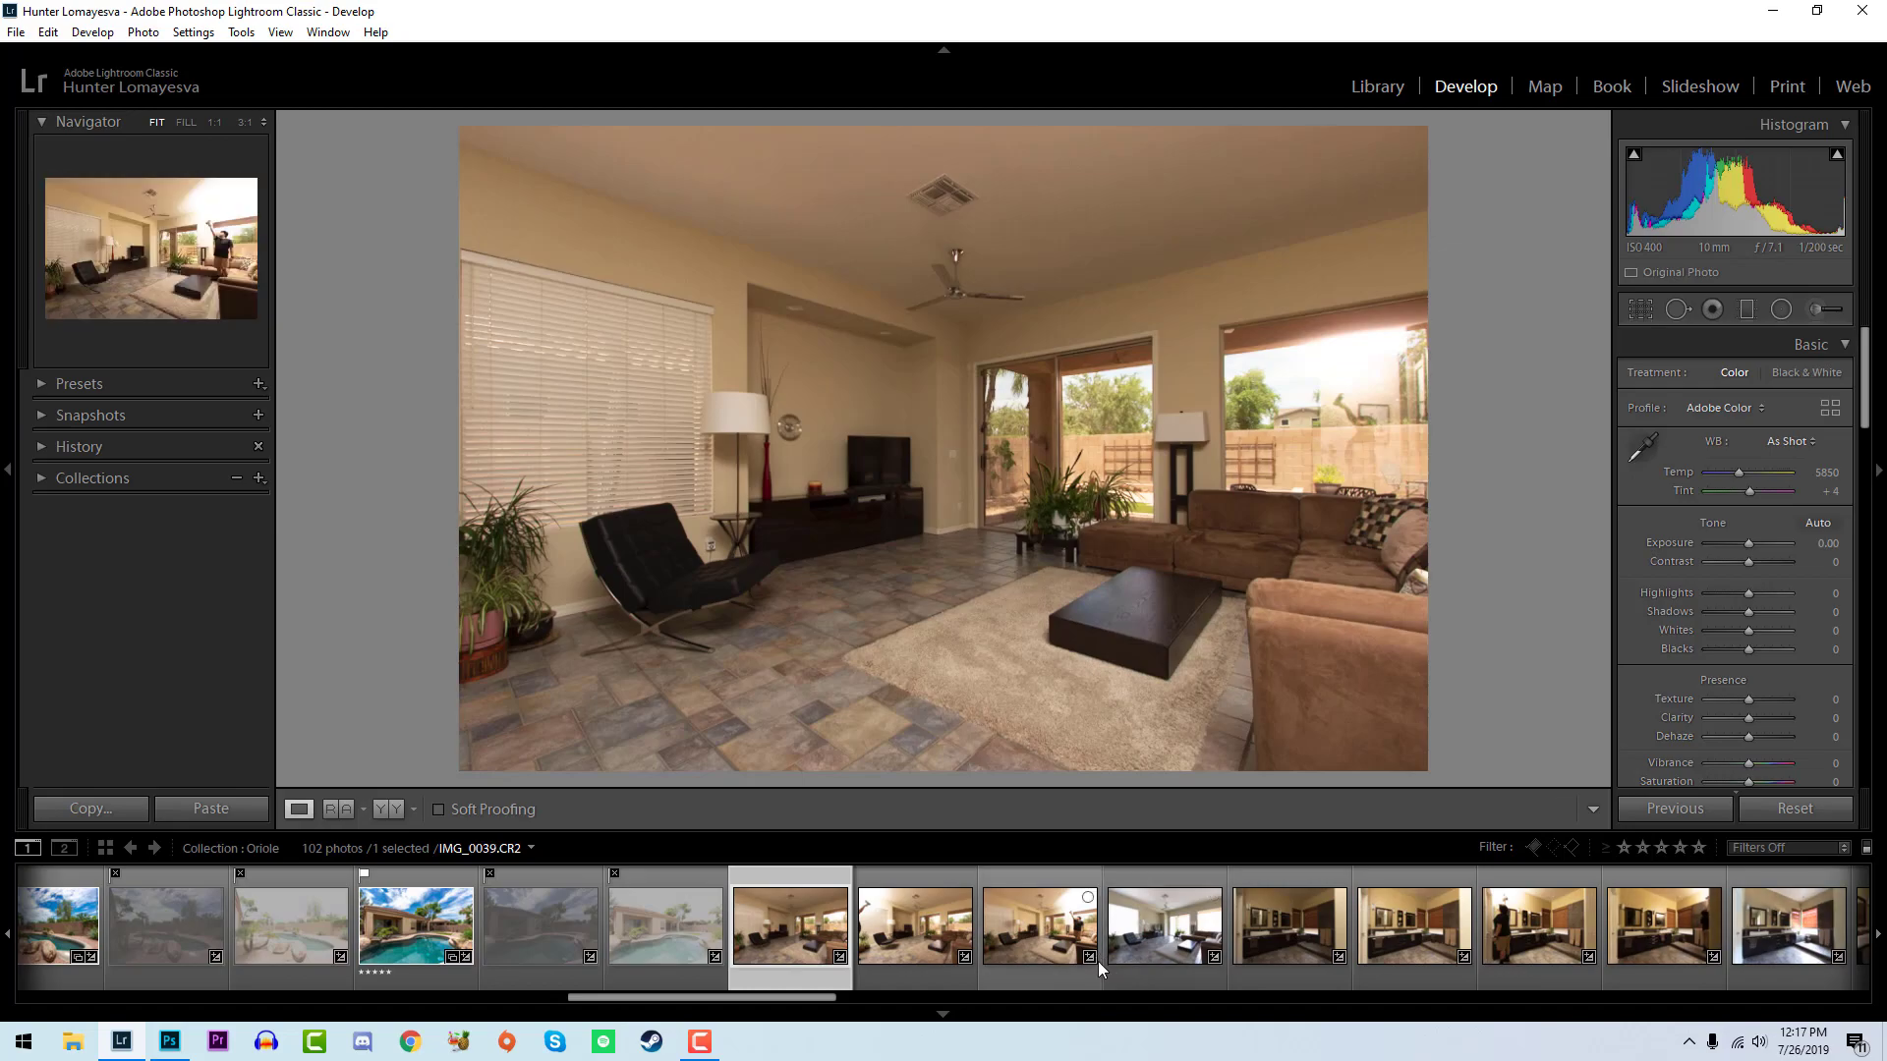
{"action": "scroll", "coordinate": [1100, 947], "scroll_direction": "down", "scroll_amount": 4}
{"action": "scroll", "coordinate": [1101, 947], "scroll_direction": "down", "scroll_amount": 4}
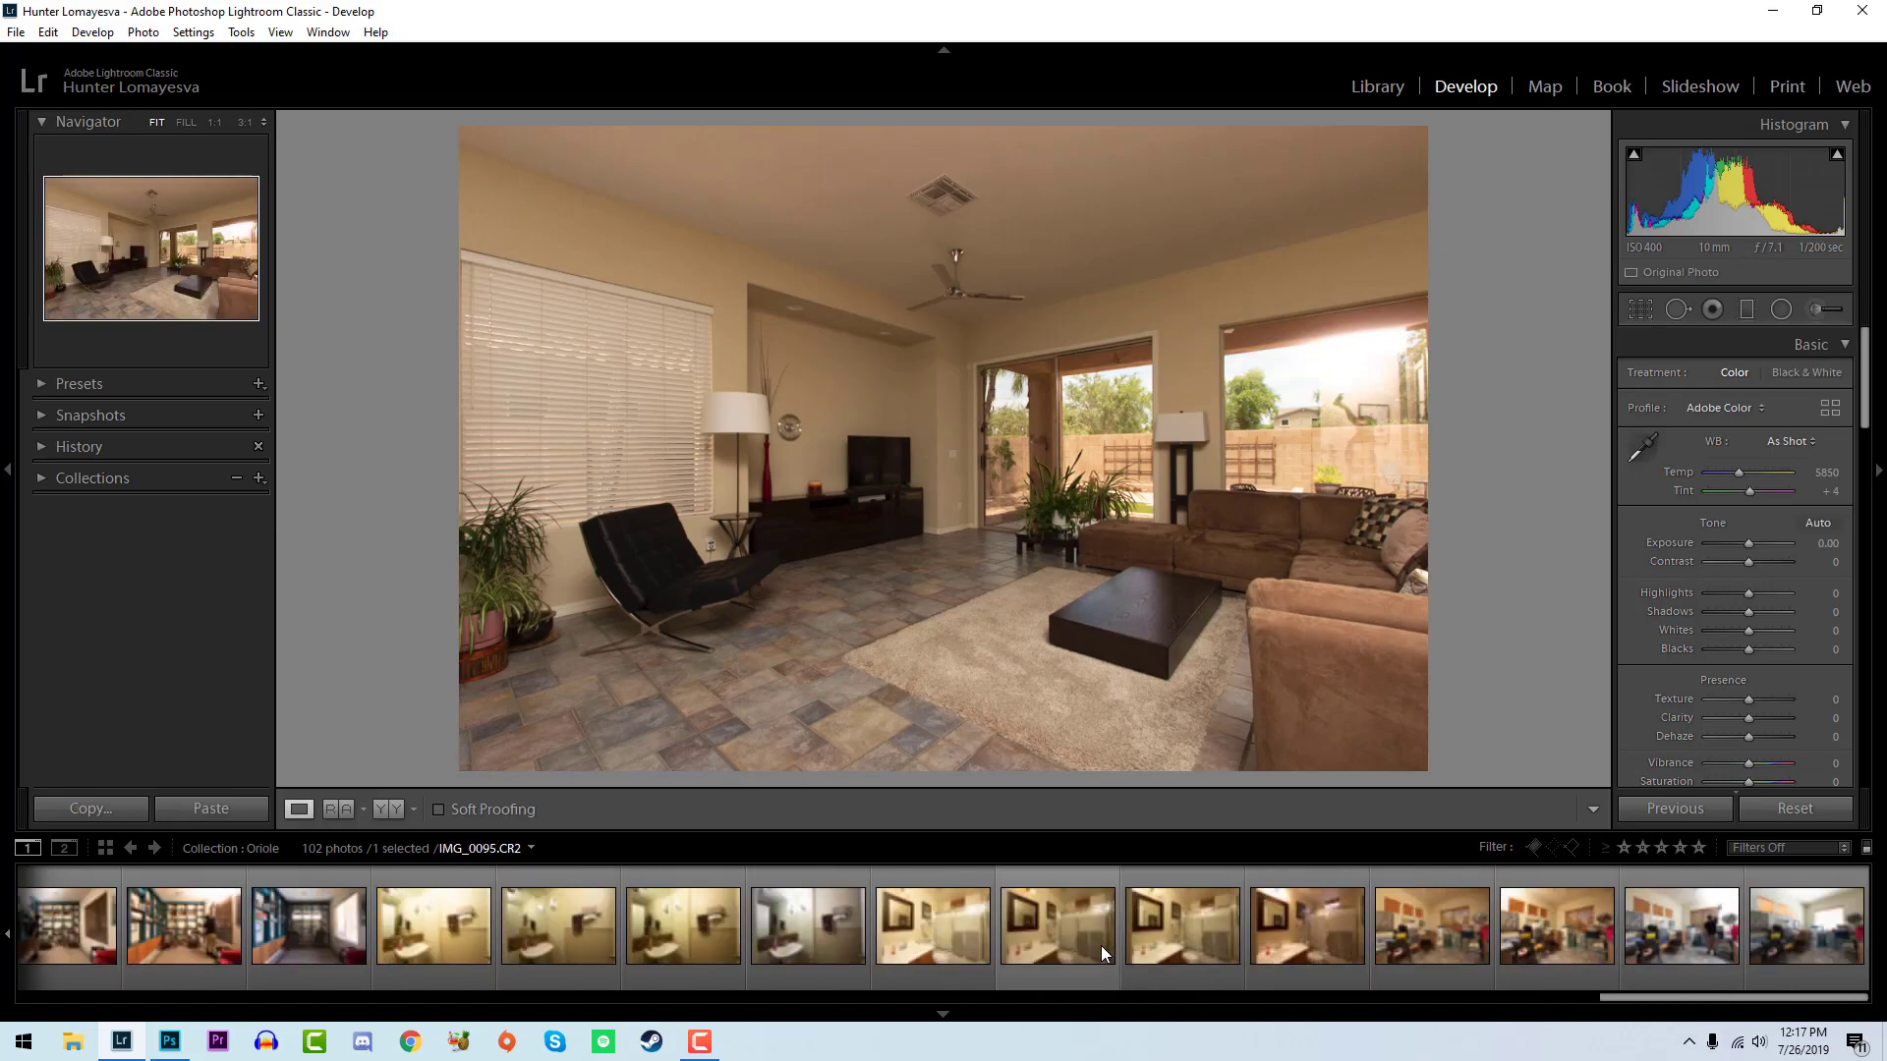
{"action": "scroll", "coordinate": [1518, 954], "scroll_direction": "down", "scroll_amount": 5}
{"action": "scroll", "coordinate": [1518, 955], "scroll_direction": "down", "scroll_amount": 10}
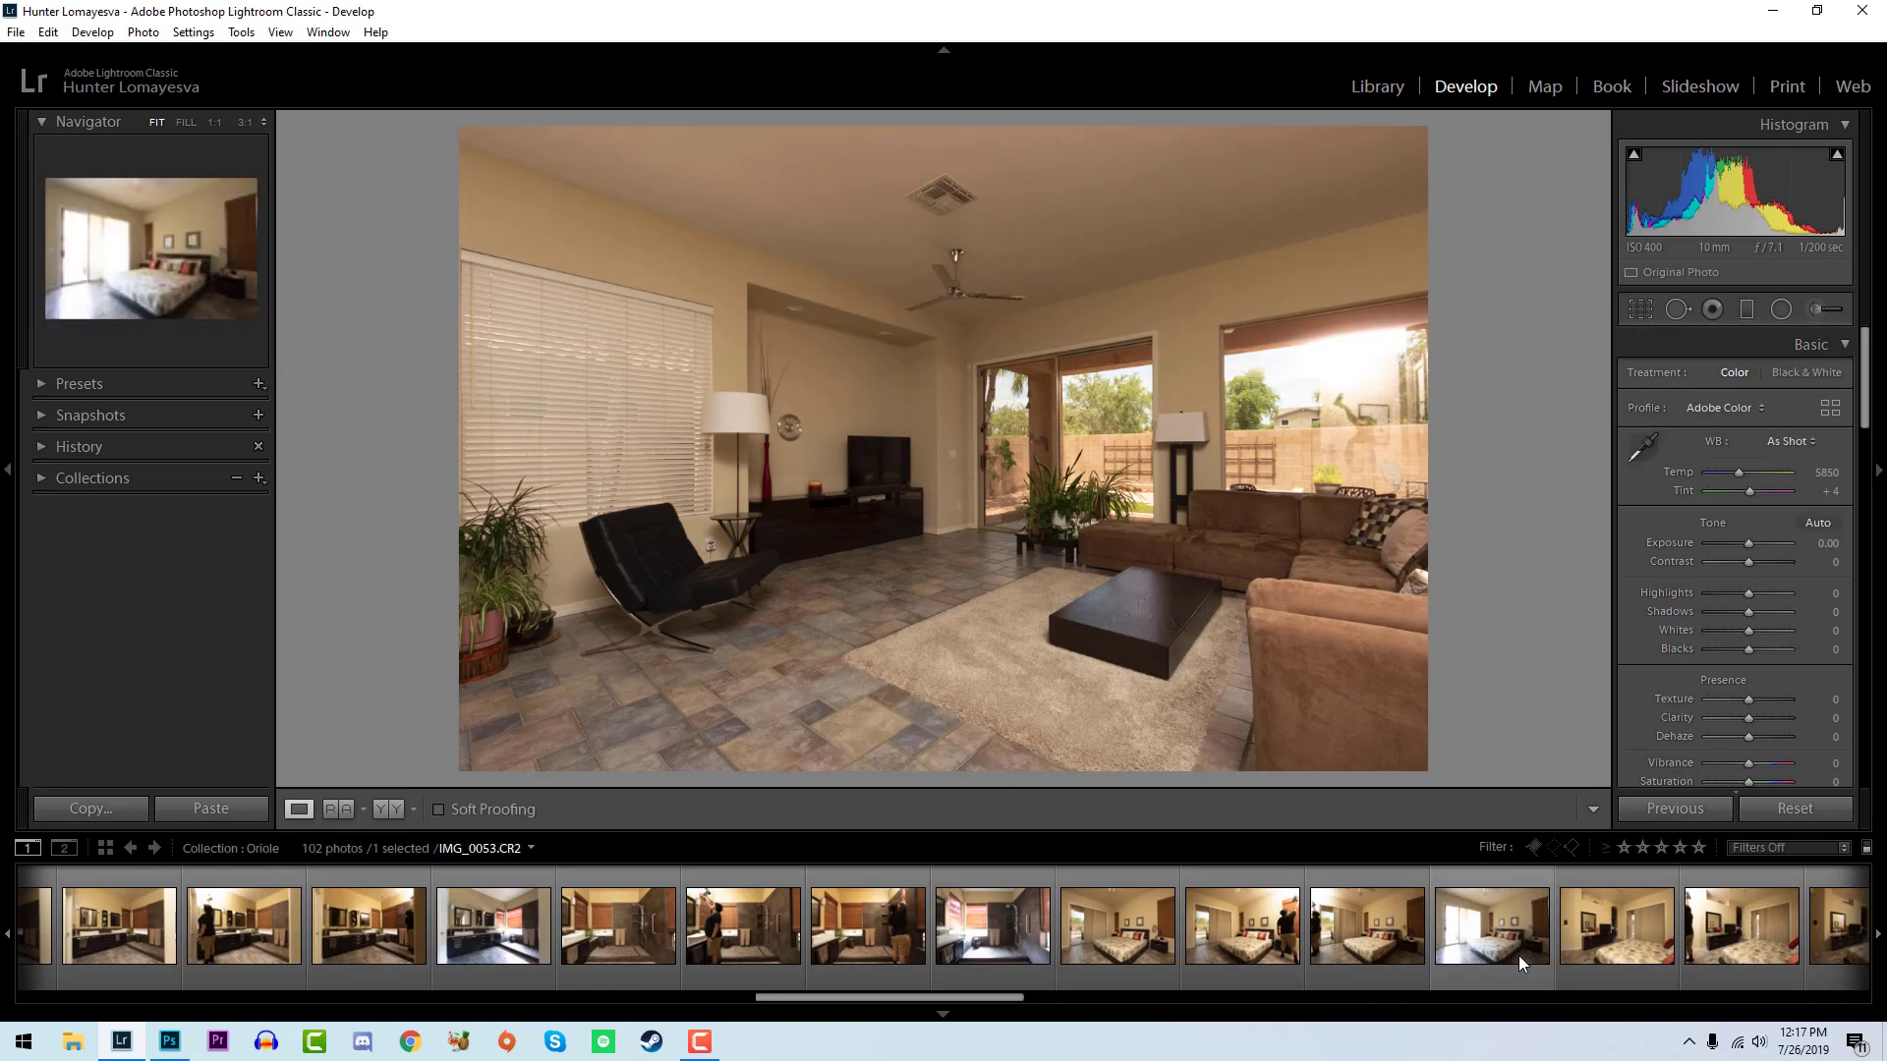
{"action": "left_click", "coordinate": [1518, 955], "text": "shift"}
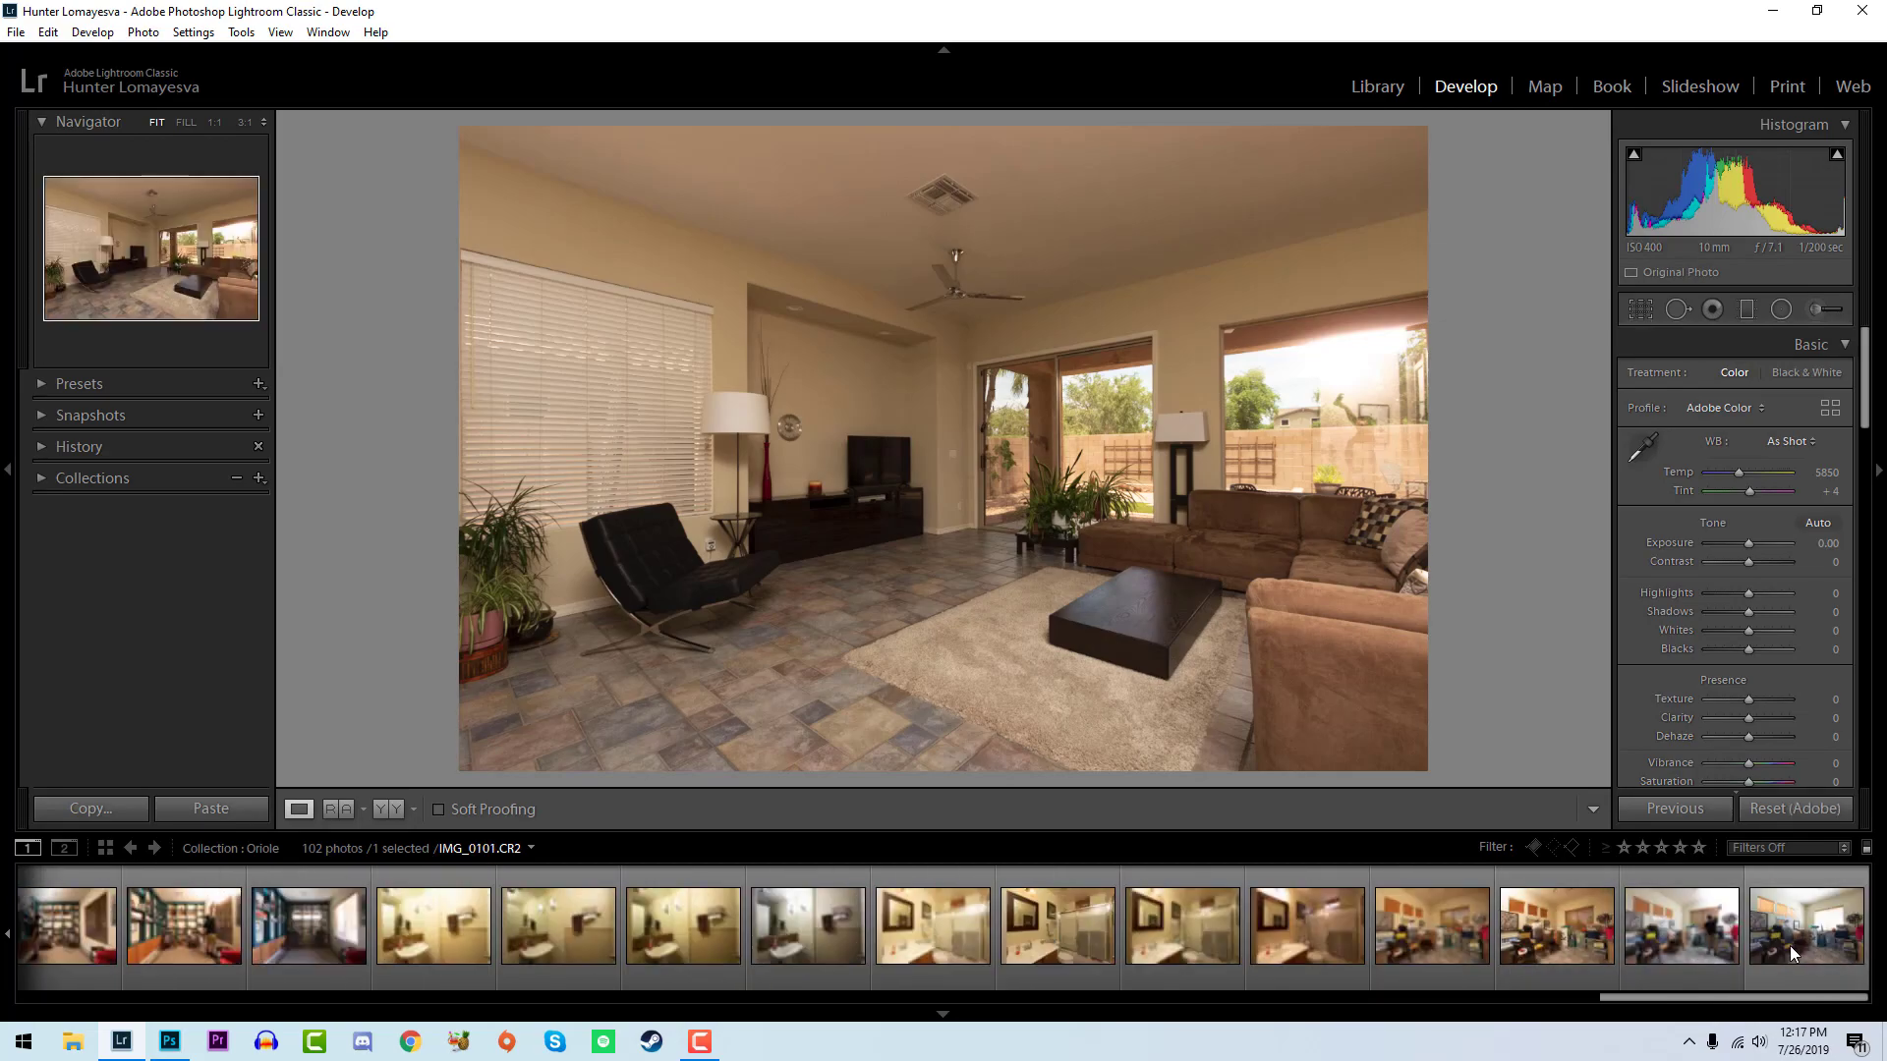
- Select all interior photos from IMG_0037 to the end and sync highlights at -50 and shadows at +50 across them
{"action": "scroll", "coordinate": [1790, 947], "scroll_direction": "down", "scroll_amount": 6}
{"action": "left_click", "coordinate": [1830, 593]}
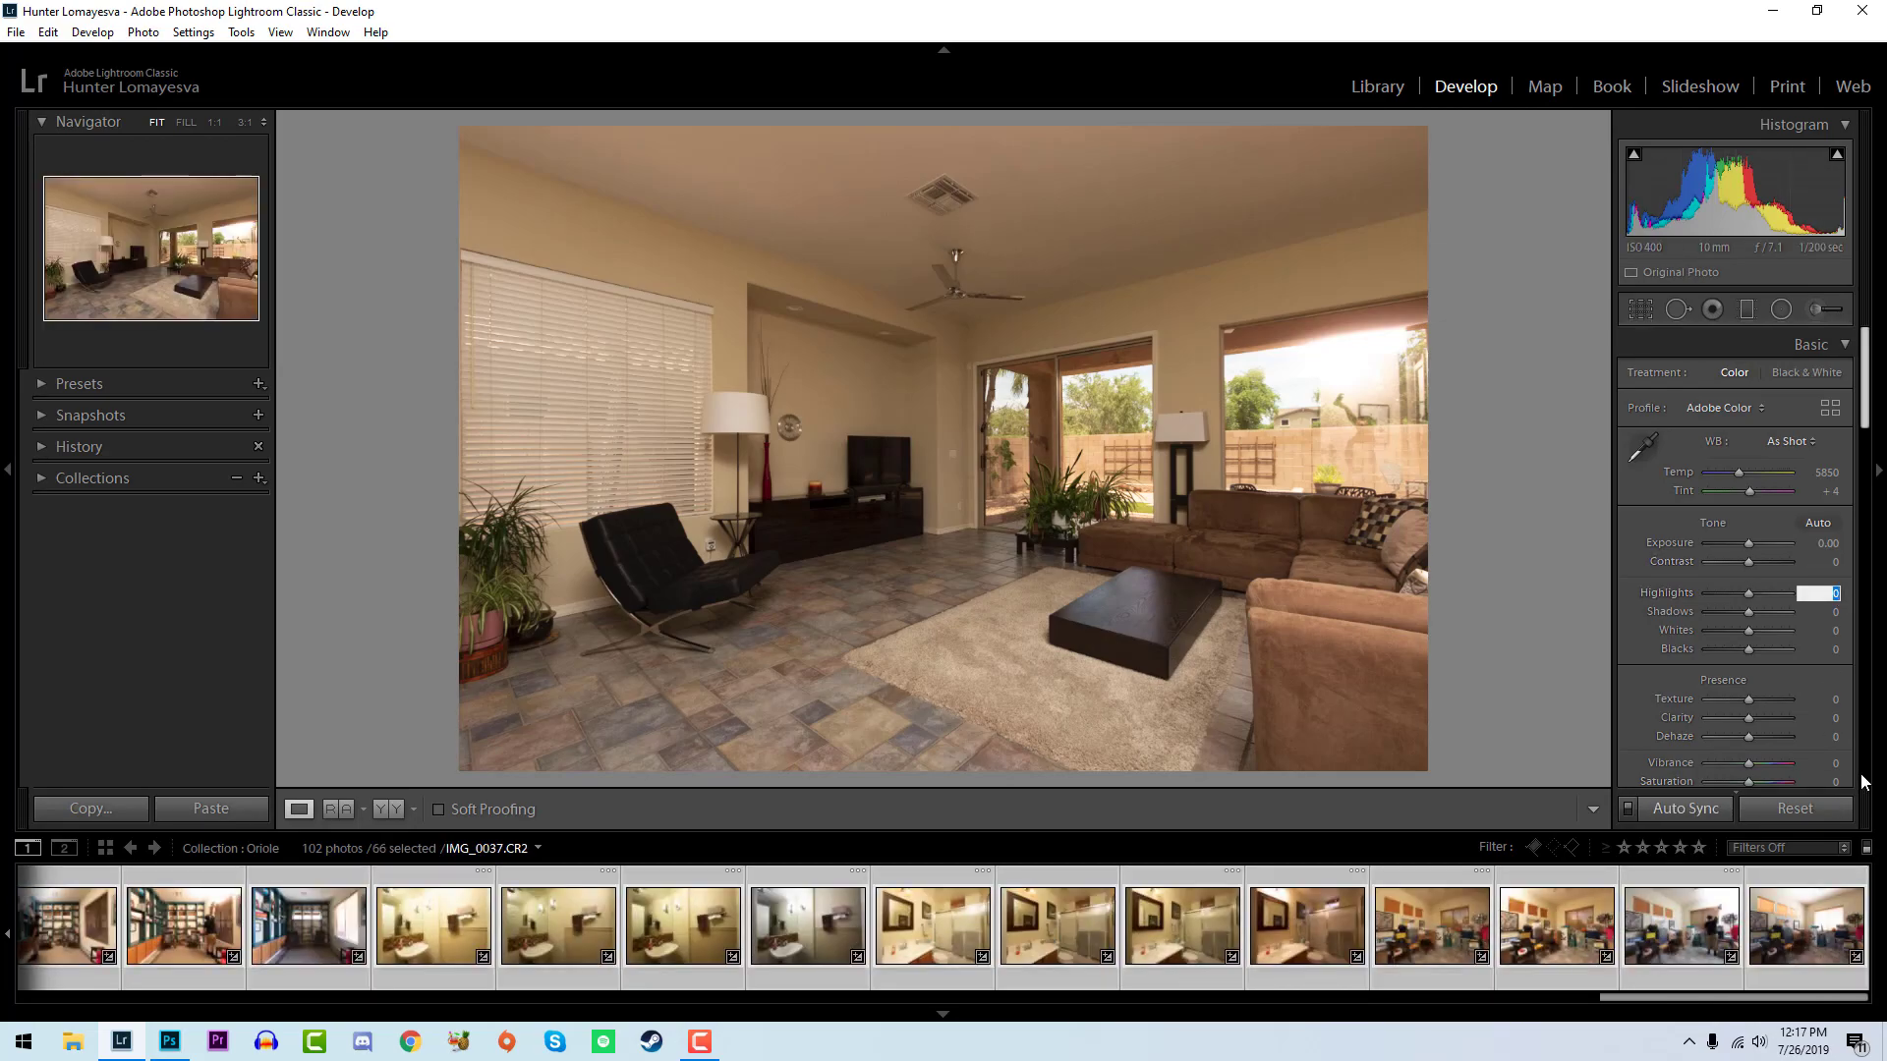
{"action": "type", "text": "-50"}
{"action": "key", "text": "Tab"}
{"action": "type", "text": "50"}
{"action": "key", "text": "Return"}
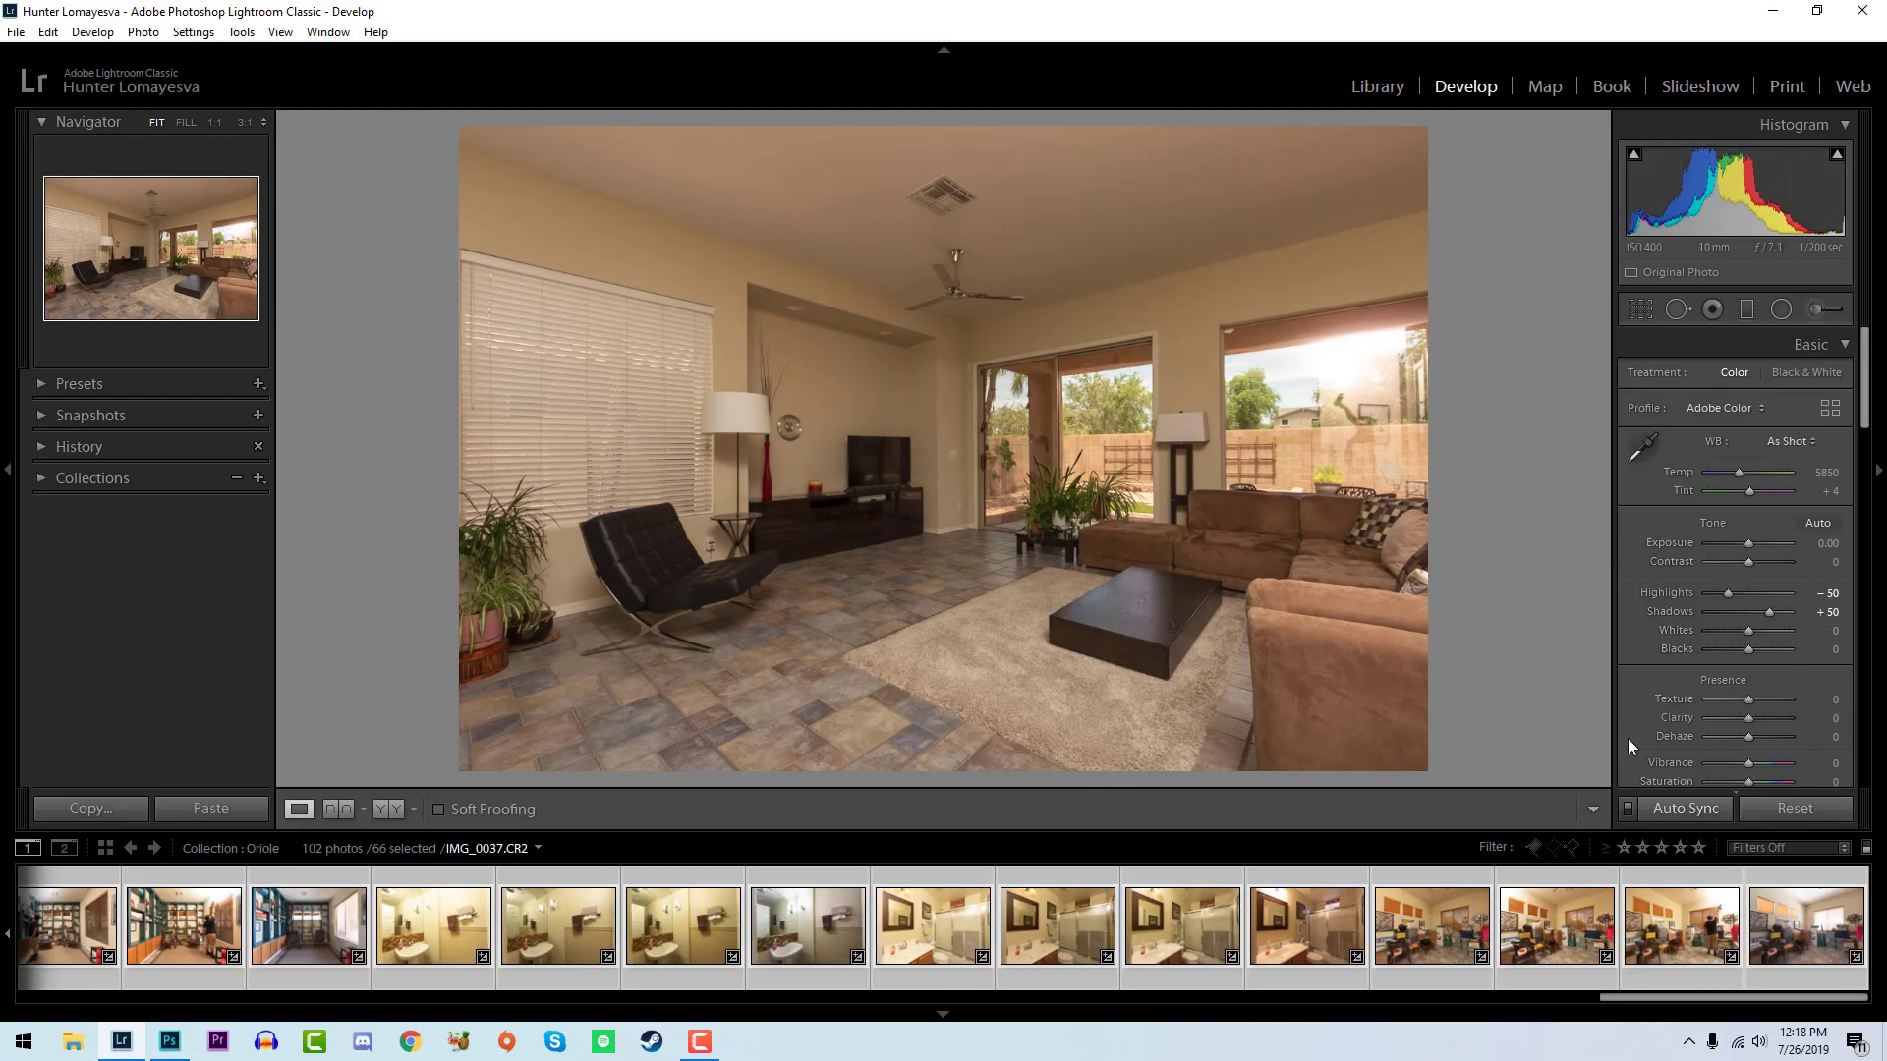
- Apply the Auto white balance to all selected interior photos and check the updated thumbnails back to the first living room shot
{"action": "left_click", "coordinate": [1787, 441]}
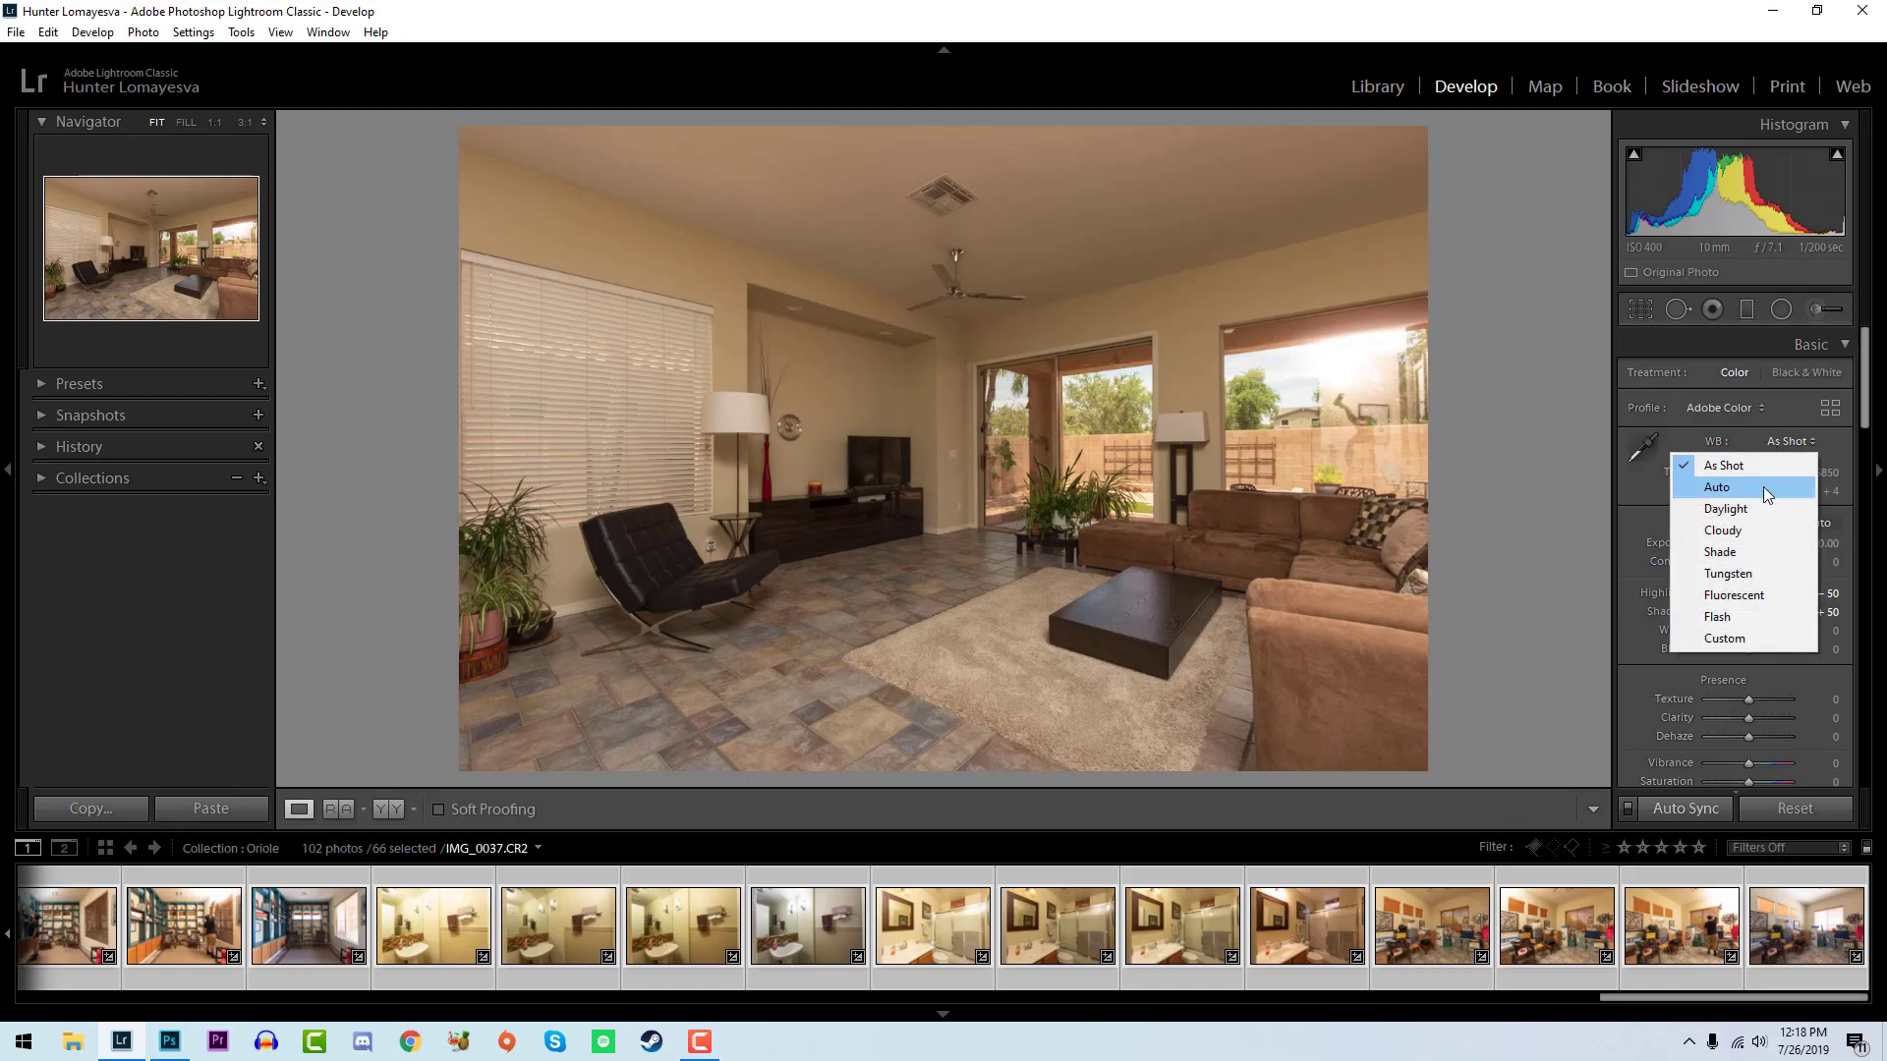
{"action": "left_click", "coordinate": [1762, 489]}
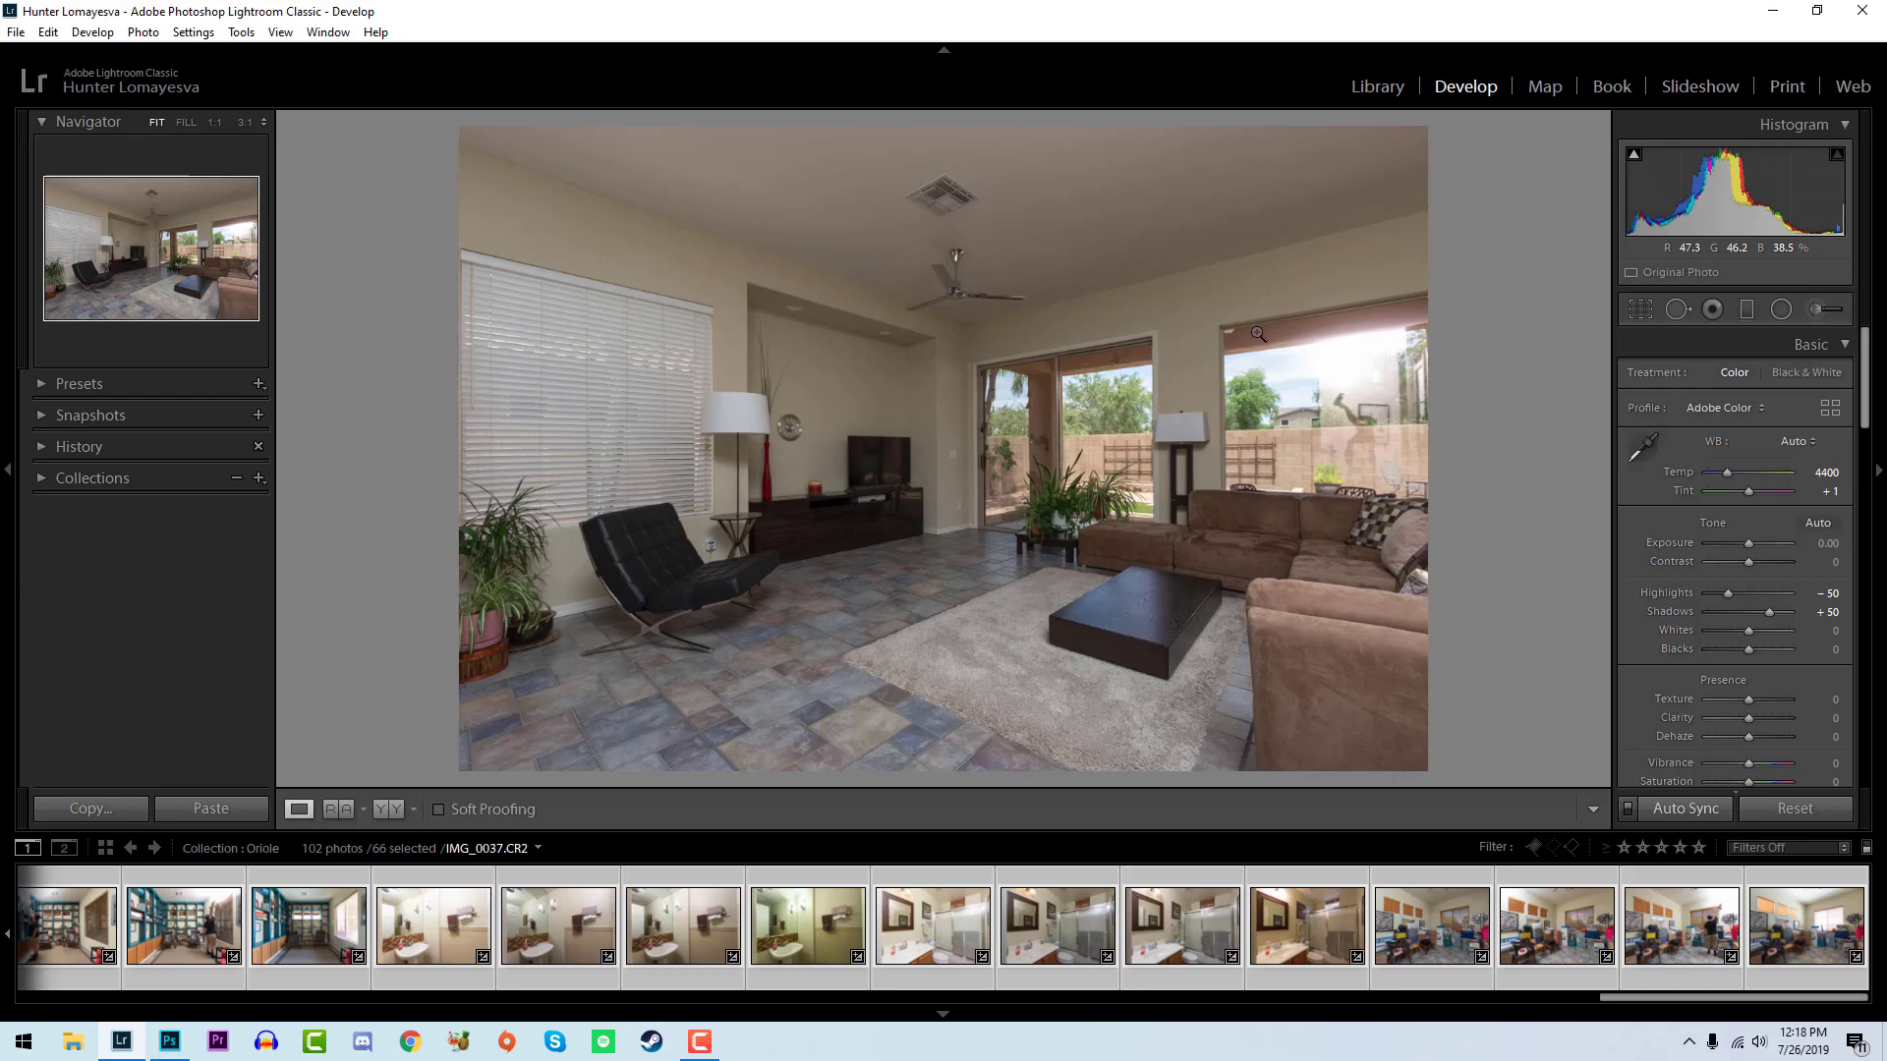
{"action": "scroll", "coordinate": [1069, 940], "scroll_direction": "up", "scroll_amount": 8}
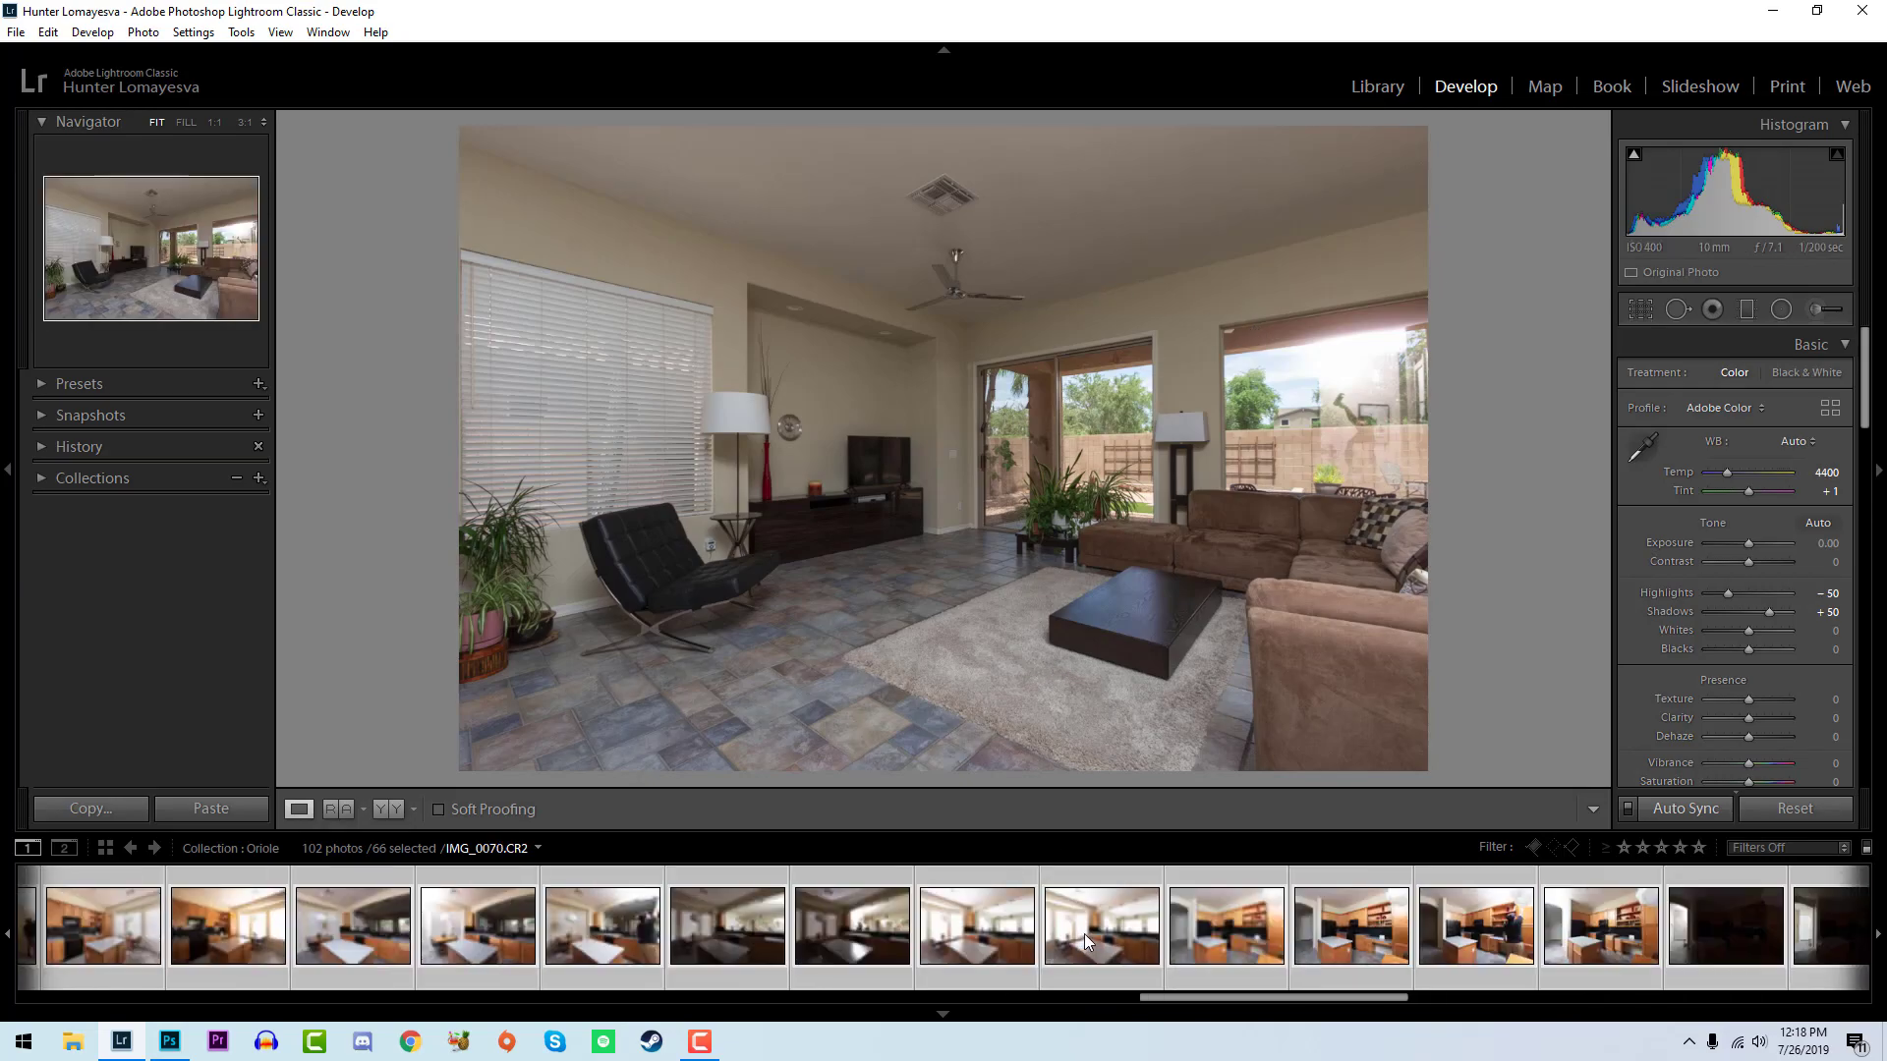
{"action": "scroll", "coordinate": [1087, 936], "scroll_direction": "up", "scroll_amount": 4}
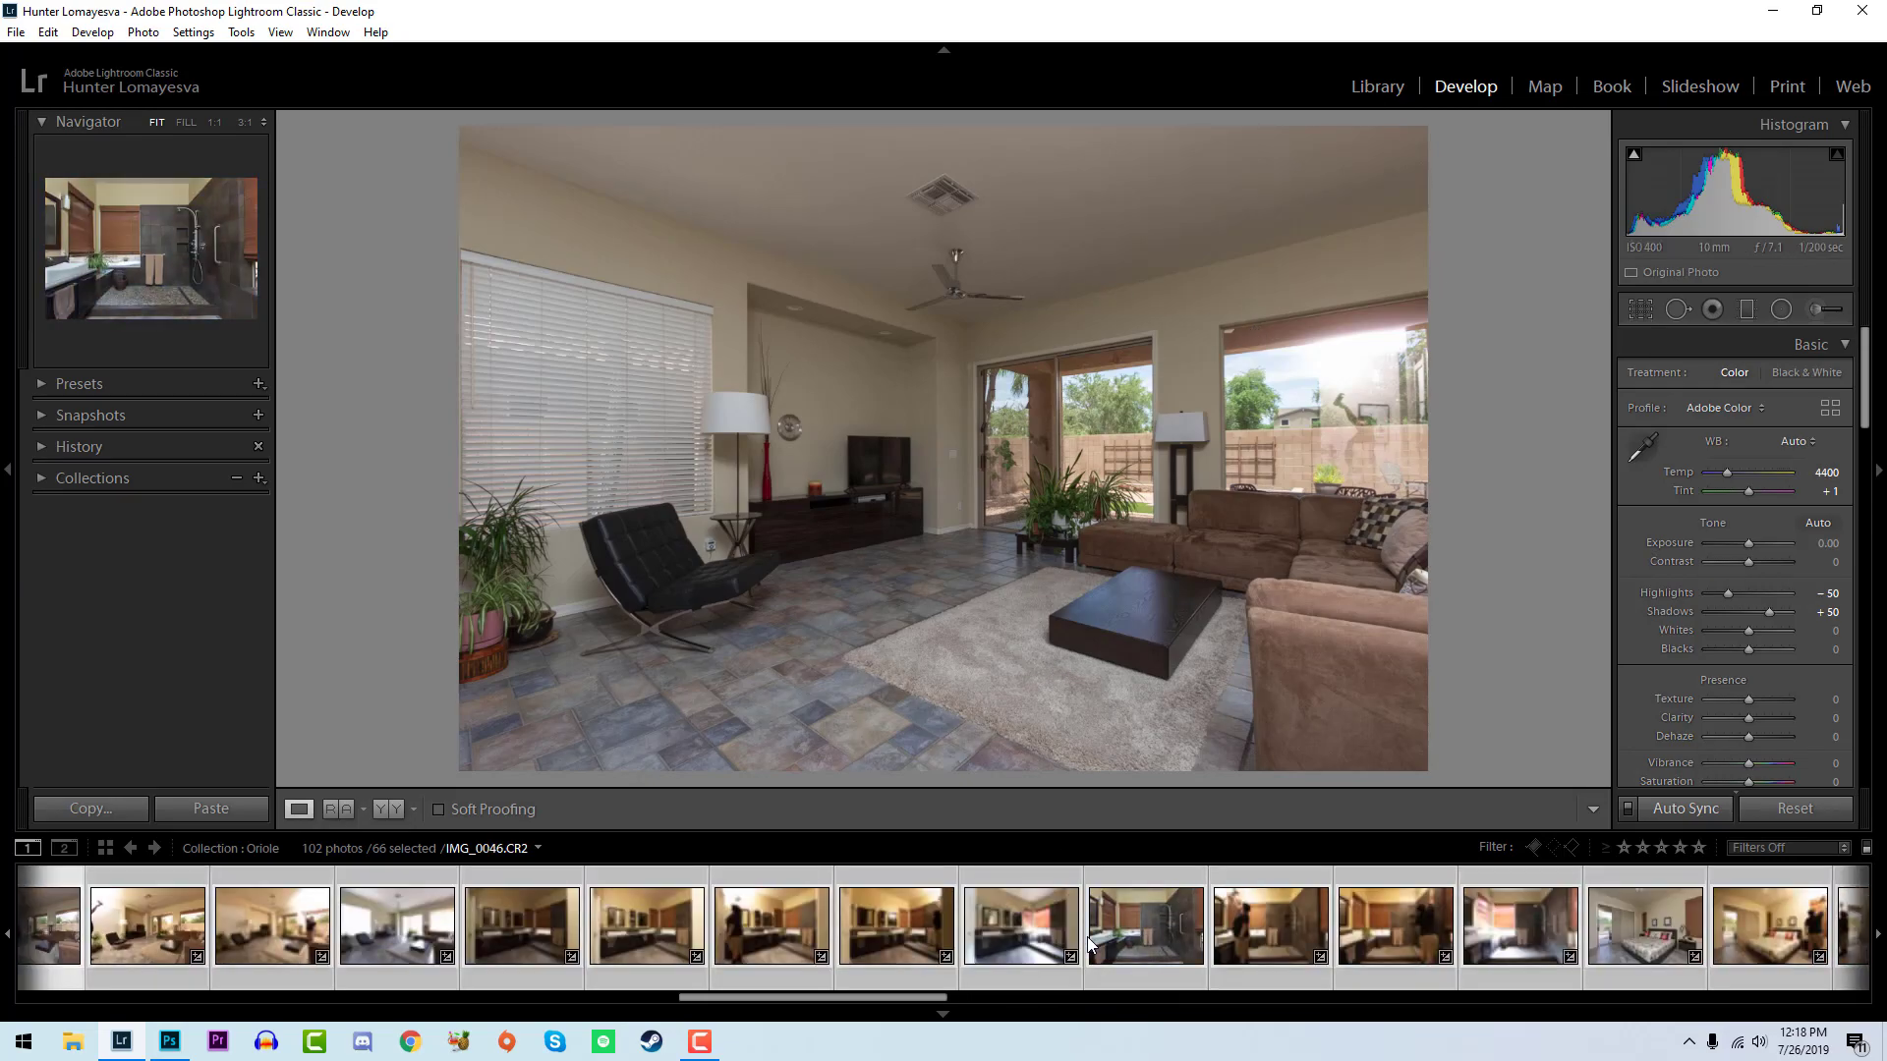
{"action": "scroll", "coordinate": [1091, 941], "scroll_direction": "up", "scroll_amount": 3}
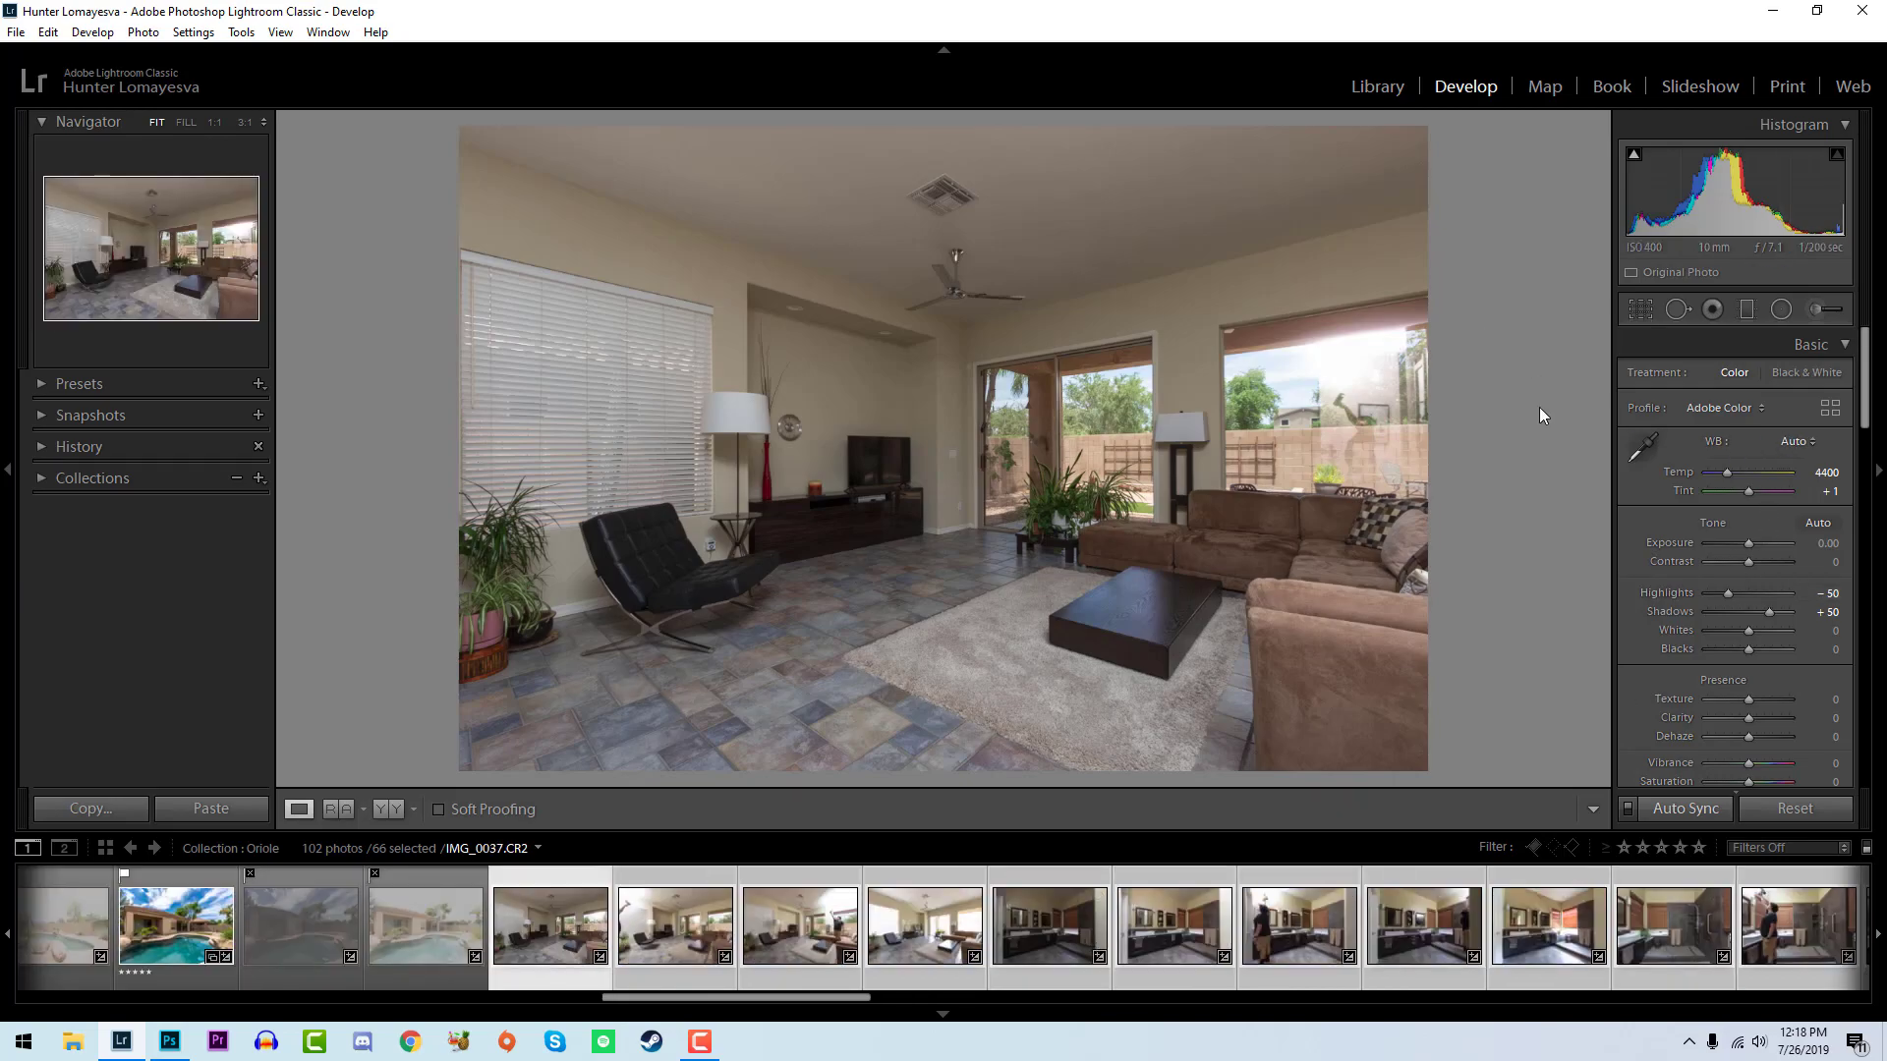
- Select only the living room photo IMG_0037 and set exposure to +0.54, whites to +40 and blacks to -36
{"action": "left_click", "coordinate": [533, 961]}
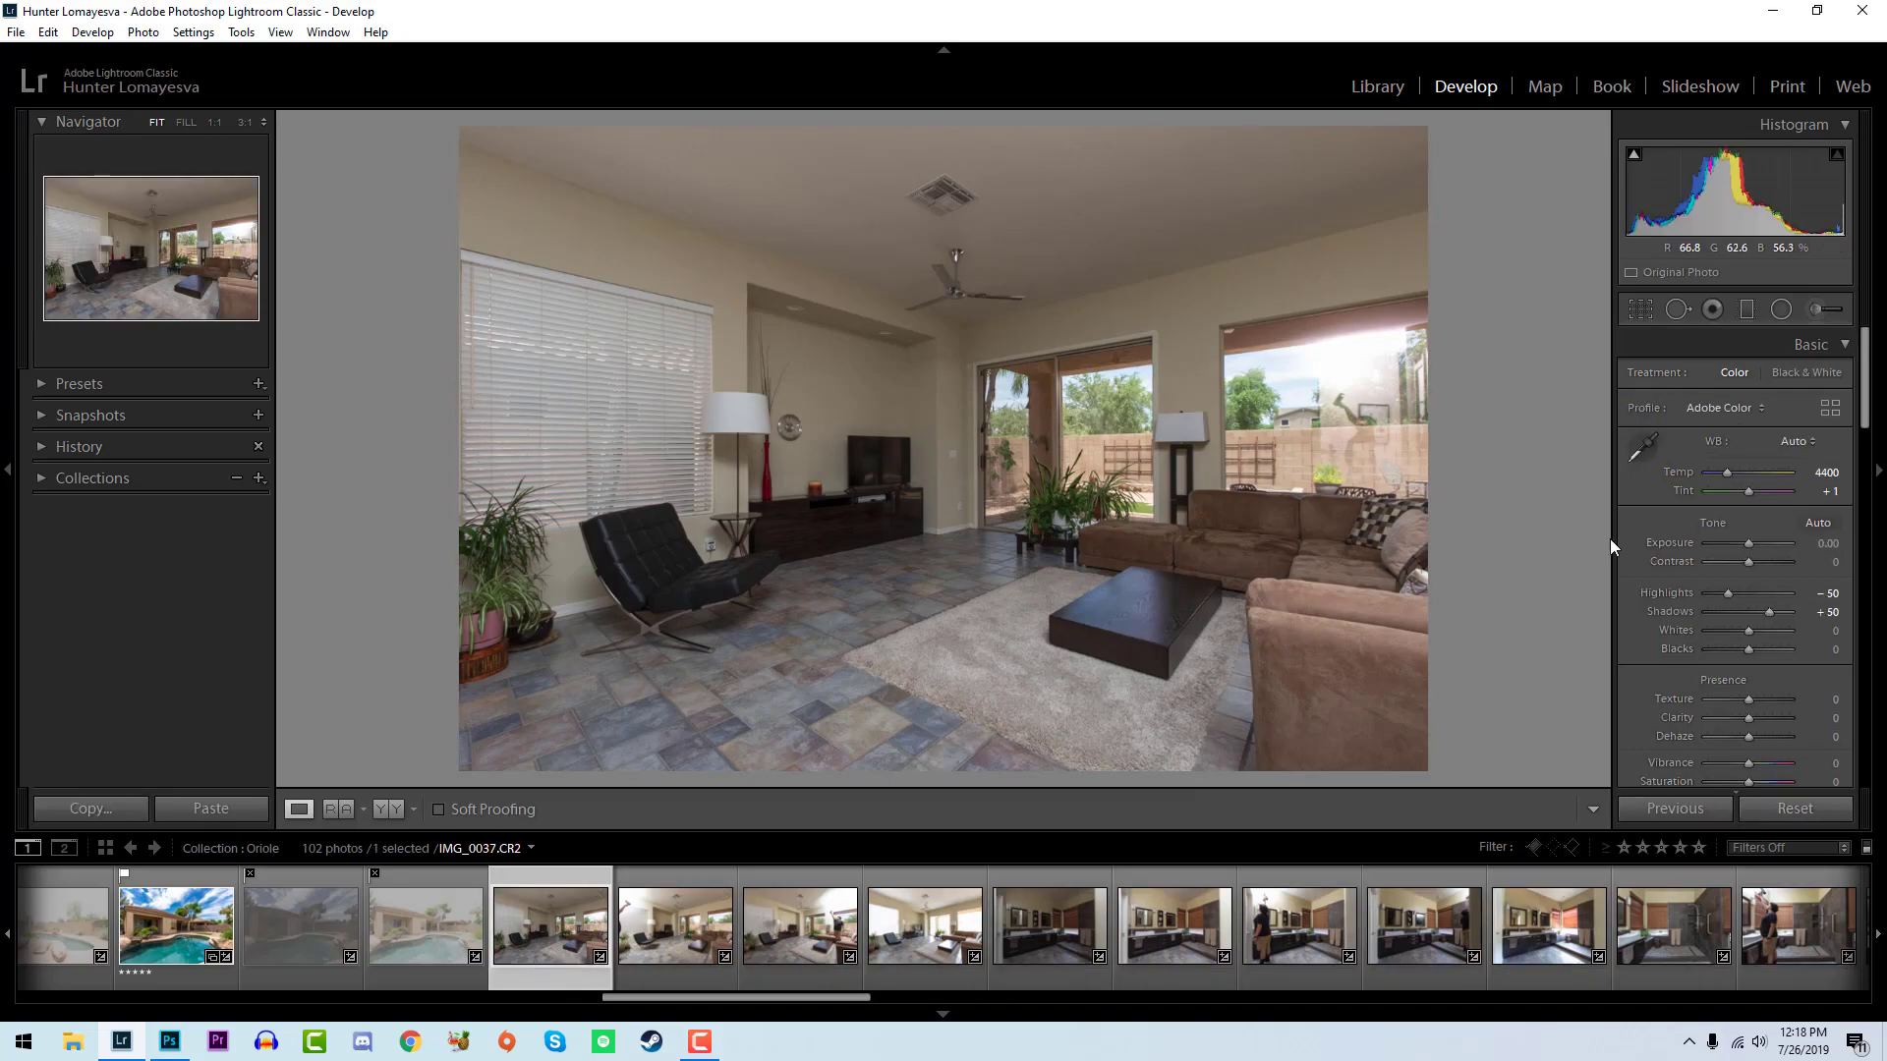
{"action": "left_click_drag", "start_coordinate": [1748, 544], "coordinate": [1754, 543]}
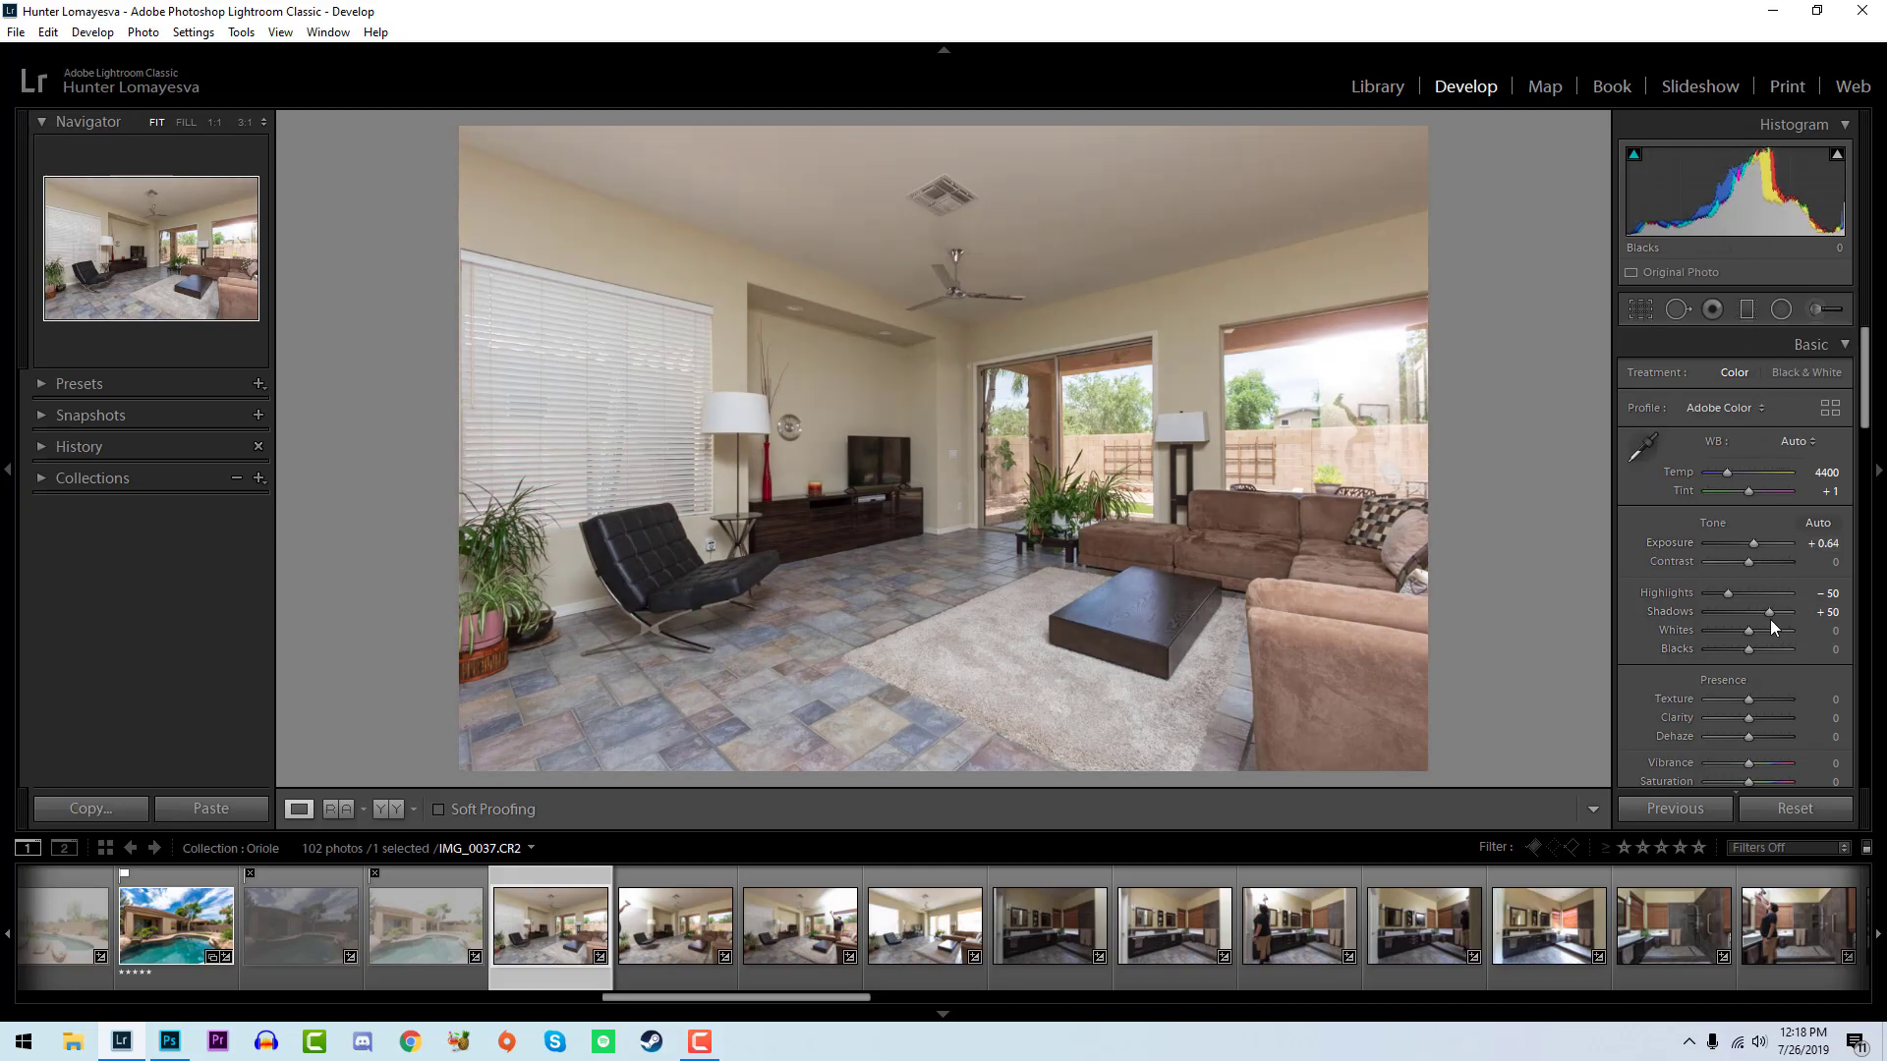
{"action": "mouse_move", "coordinate": [1749, 630]}
{"action": "left_mouse_down", "text": "alt"}
{"action": "mouse_move", "coordinate": [1767, 633]}
{"action": "mouse_move", "coordinate": [1734, 649]}
{"action": "left_mouse_up", "text": "alt"}
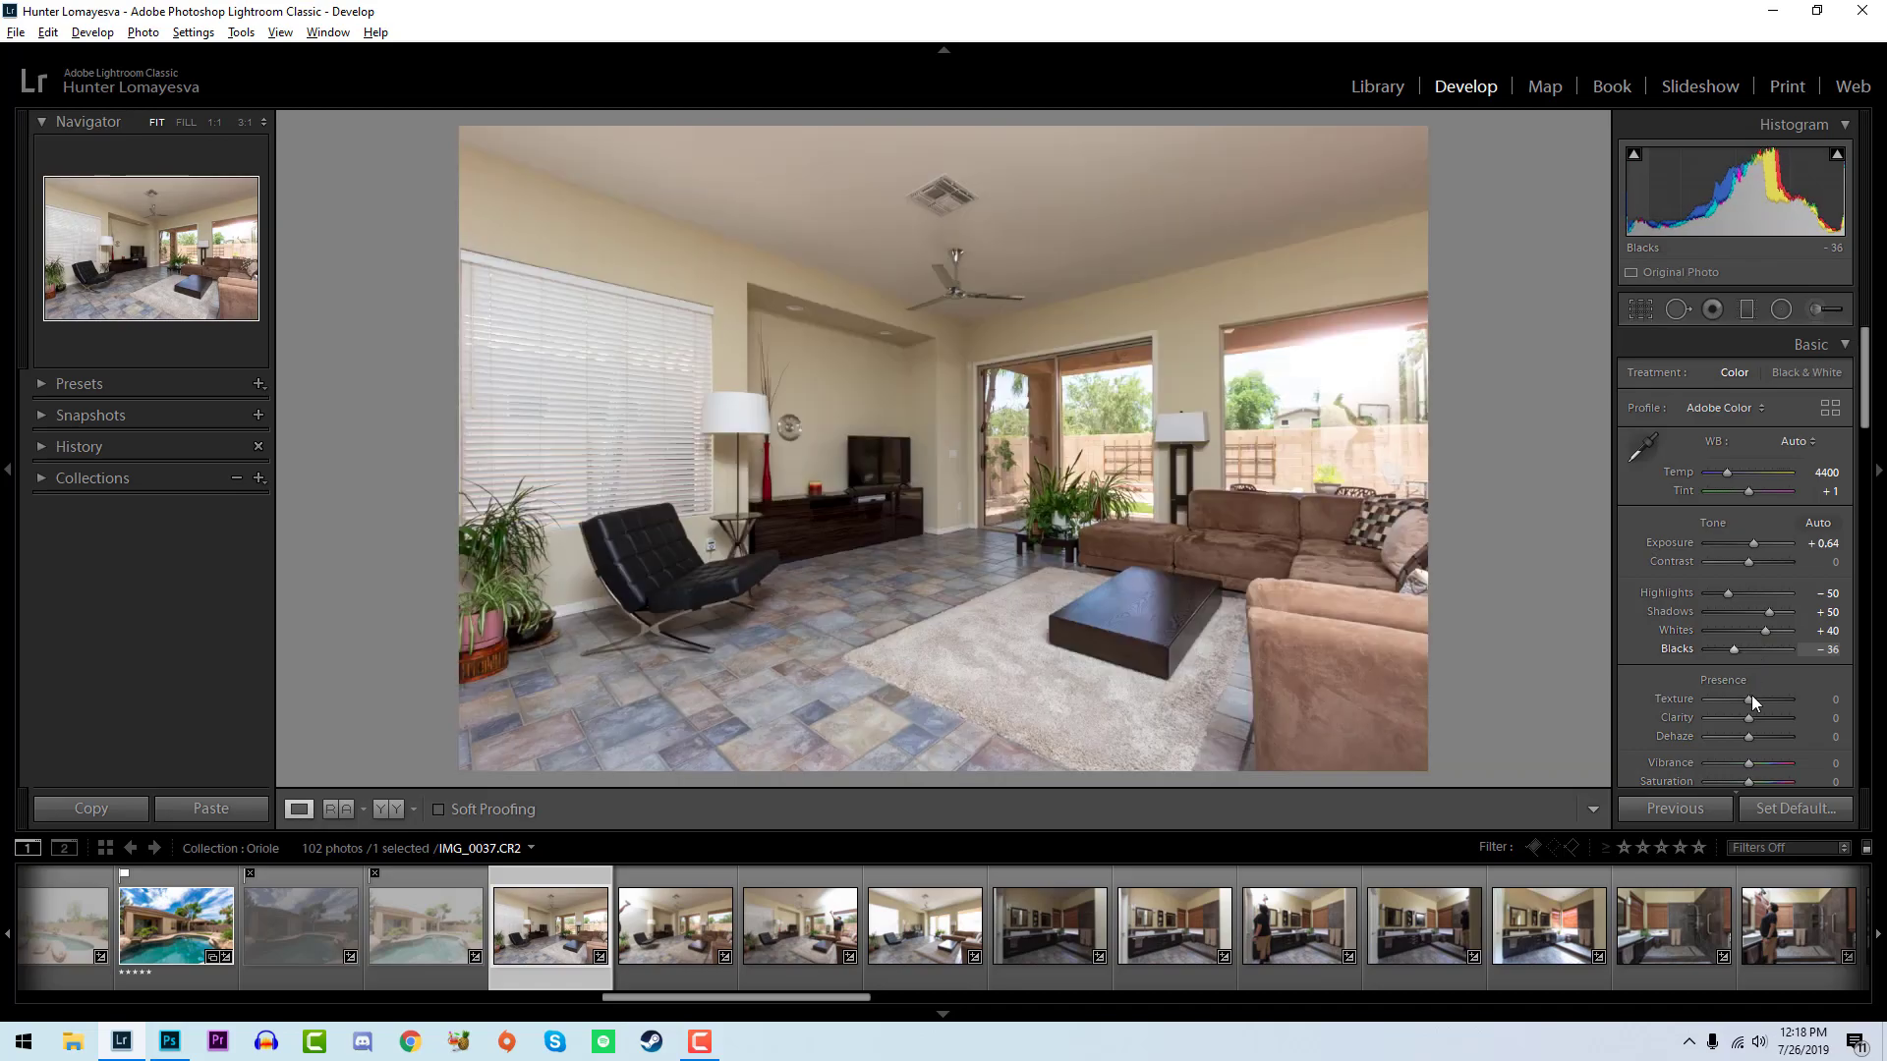
{"action": "left_click_drag", "start_coordinate": [1824, 544], "coordinate": [1817, 543]}
- Flag the living room photos IMG_0038 and IMG_0037 as picks
{"action": "key", "text": "Right"}
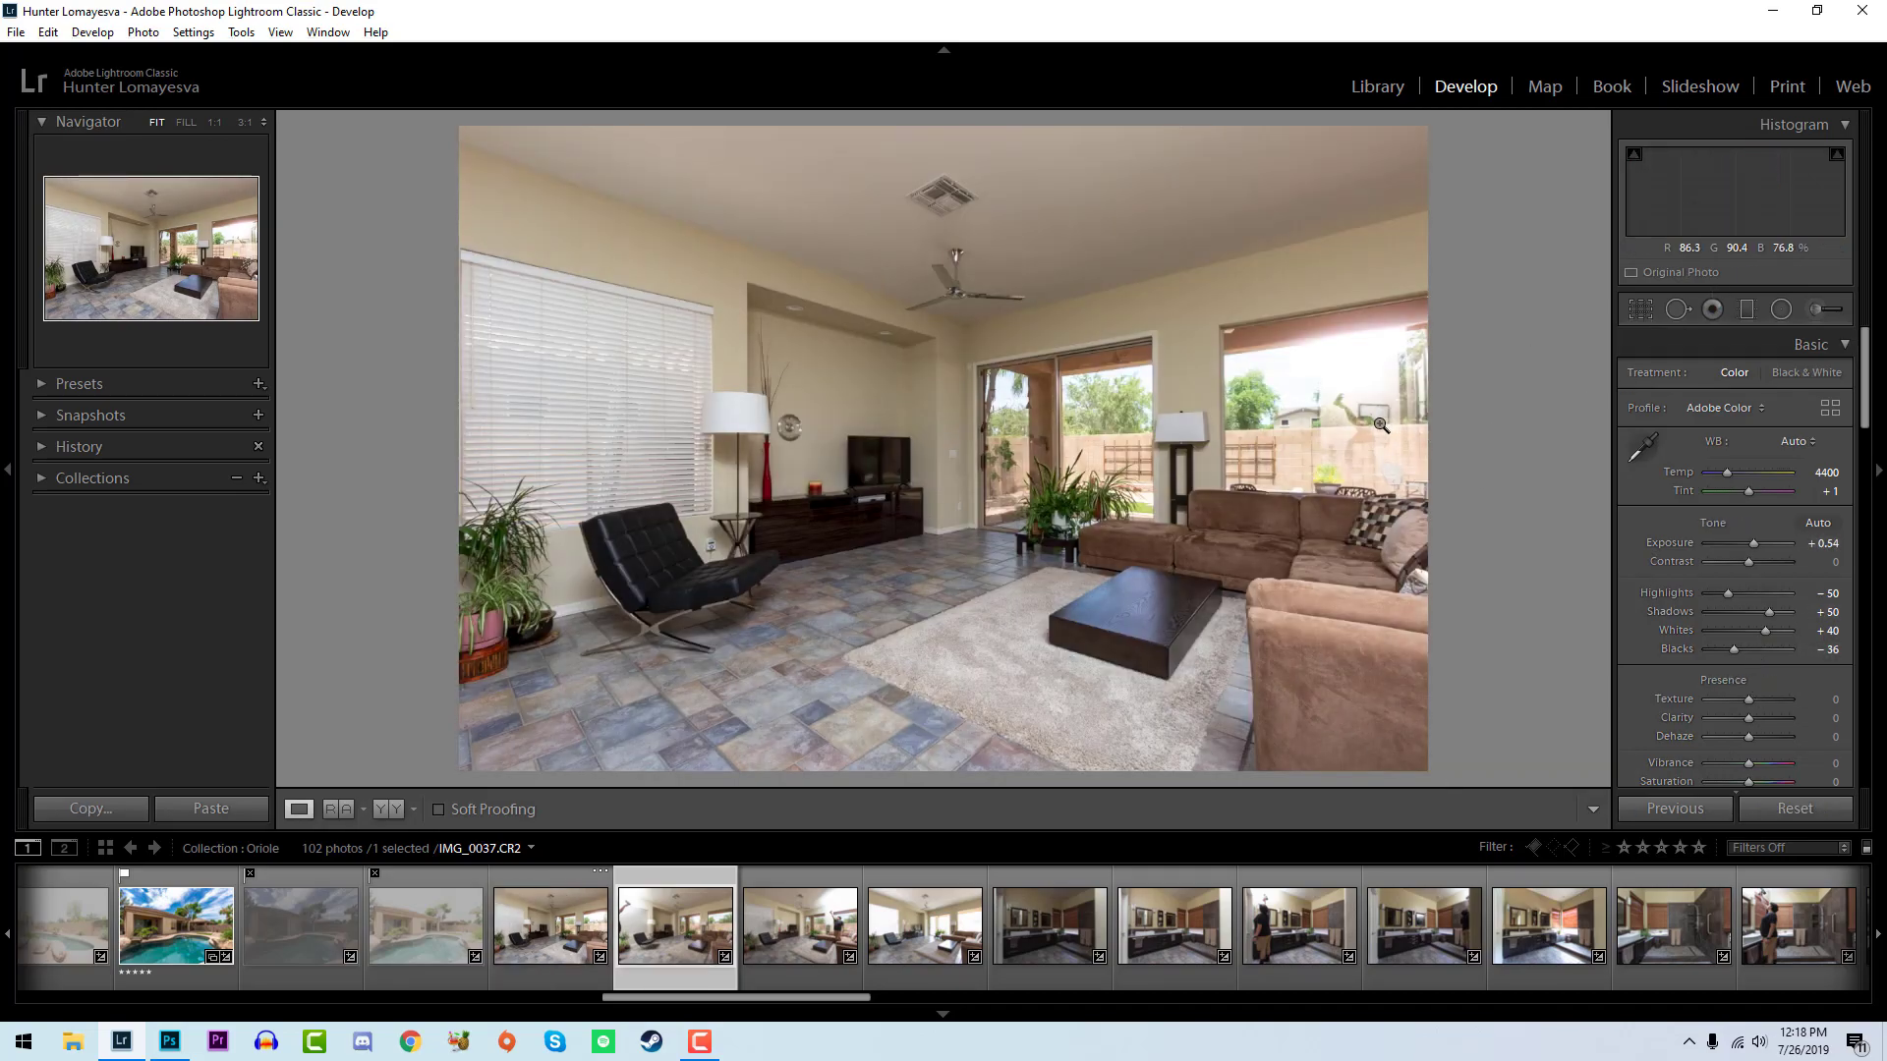
{"action": "key", "text": "p"}
{"action": "key", "text": "Right"}
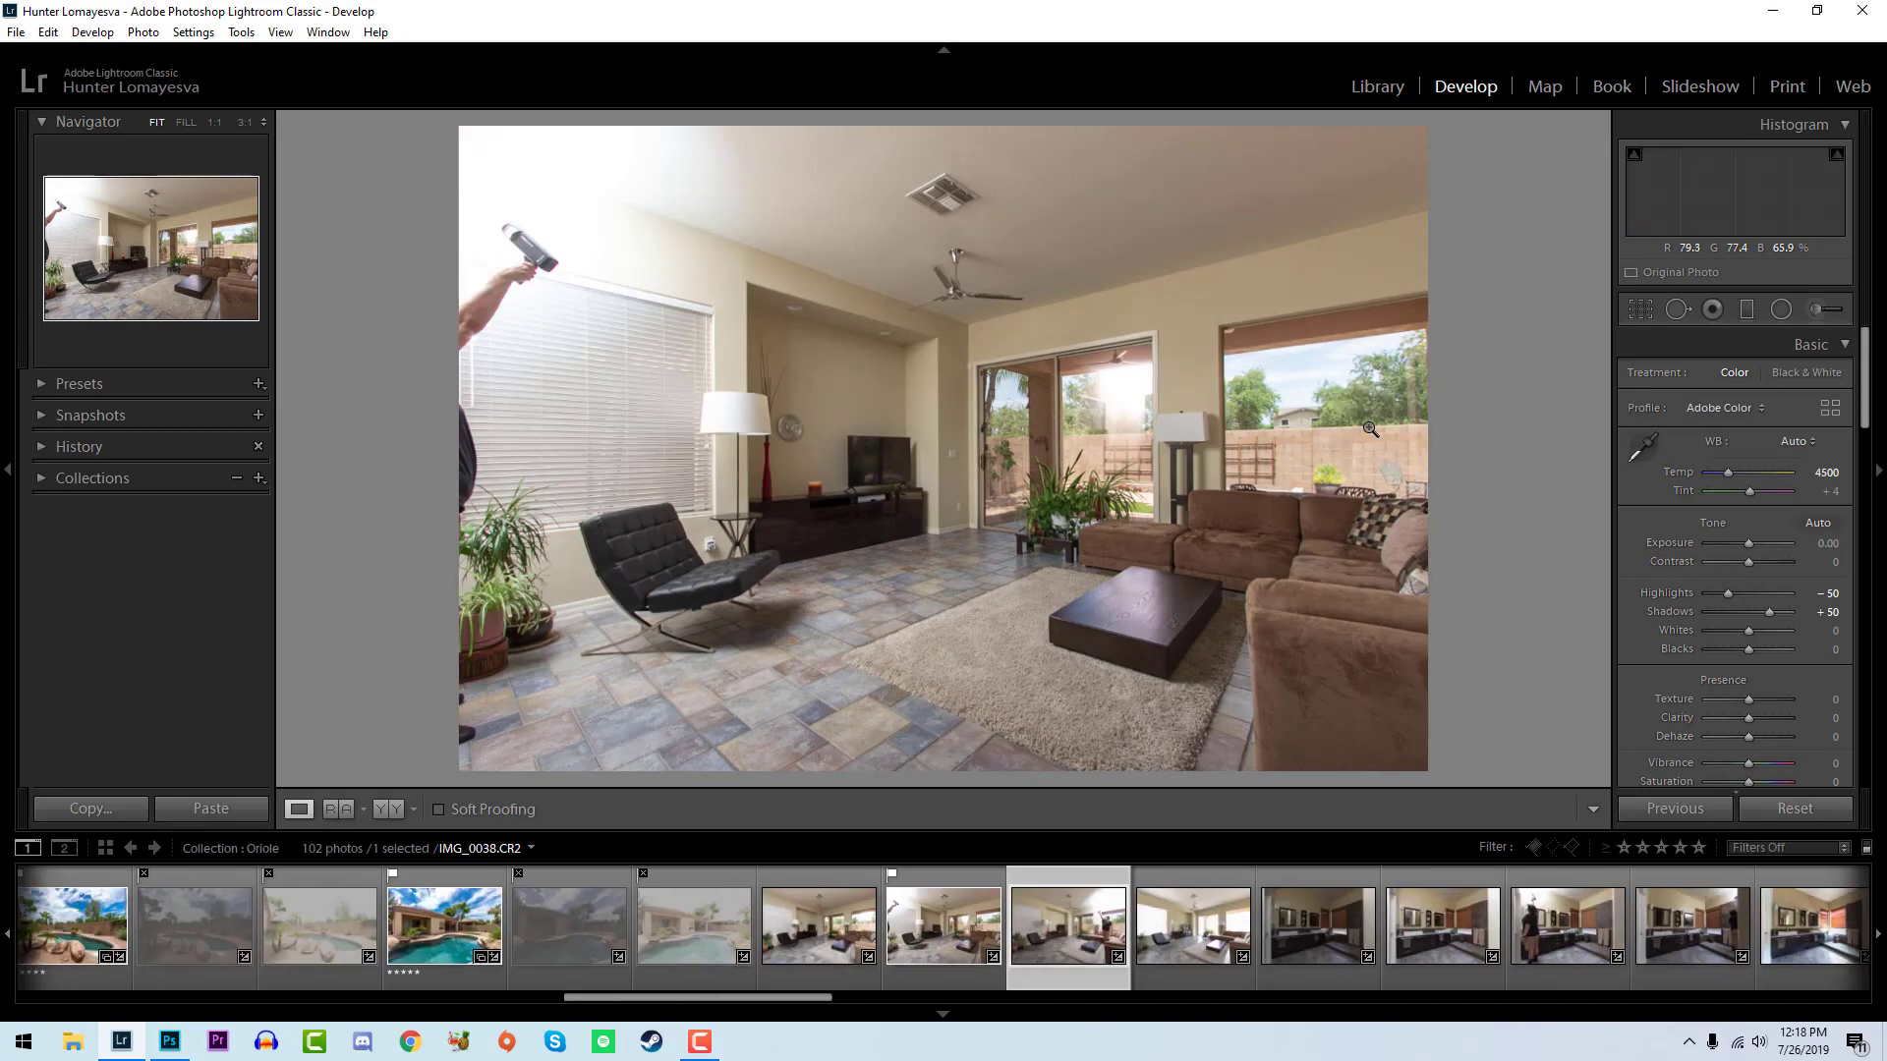
{"action": "key", "text": "Left"}
{"action": "key", "text": "Left"}
{"action": "key", "text": "p"}
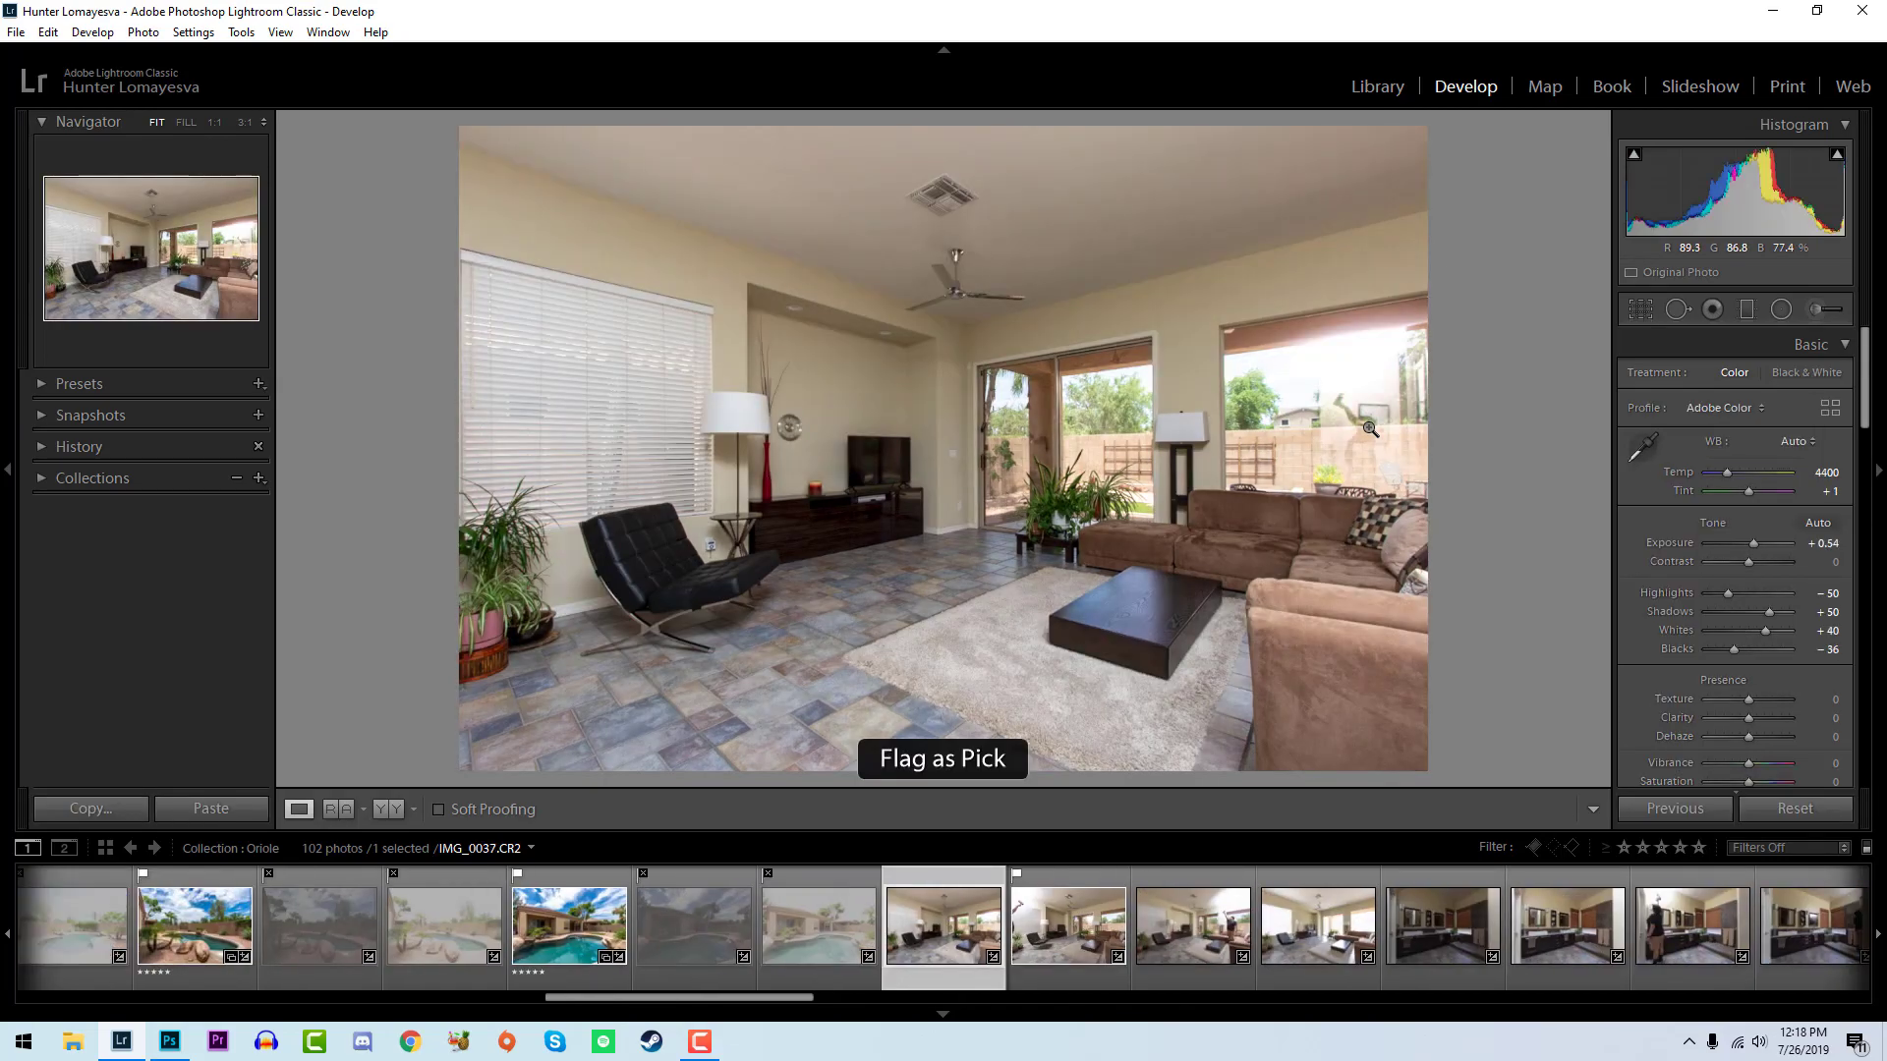
- Set whites to +38 and blacks to -21 on IMG_0038, and compare the photo before and after editing
{"action": "key", "text": "Right"}
{"action": "mouse_move", "coordinate": [1748, 630]}
{"action": "left_mouse_down"}
{"action": "mouse_move", "coordinate": [1763, 630]}
{"action": "mouse_move", "coordinate": [1742, 649]}
{"action": "left_mouse_up"}
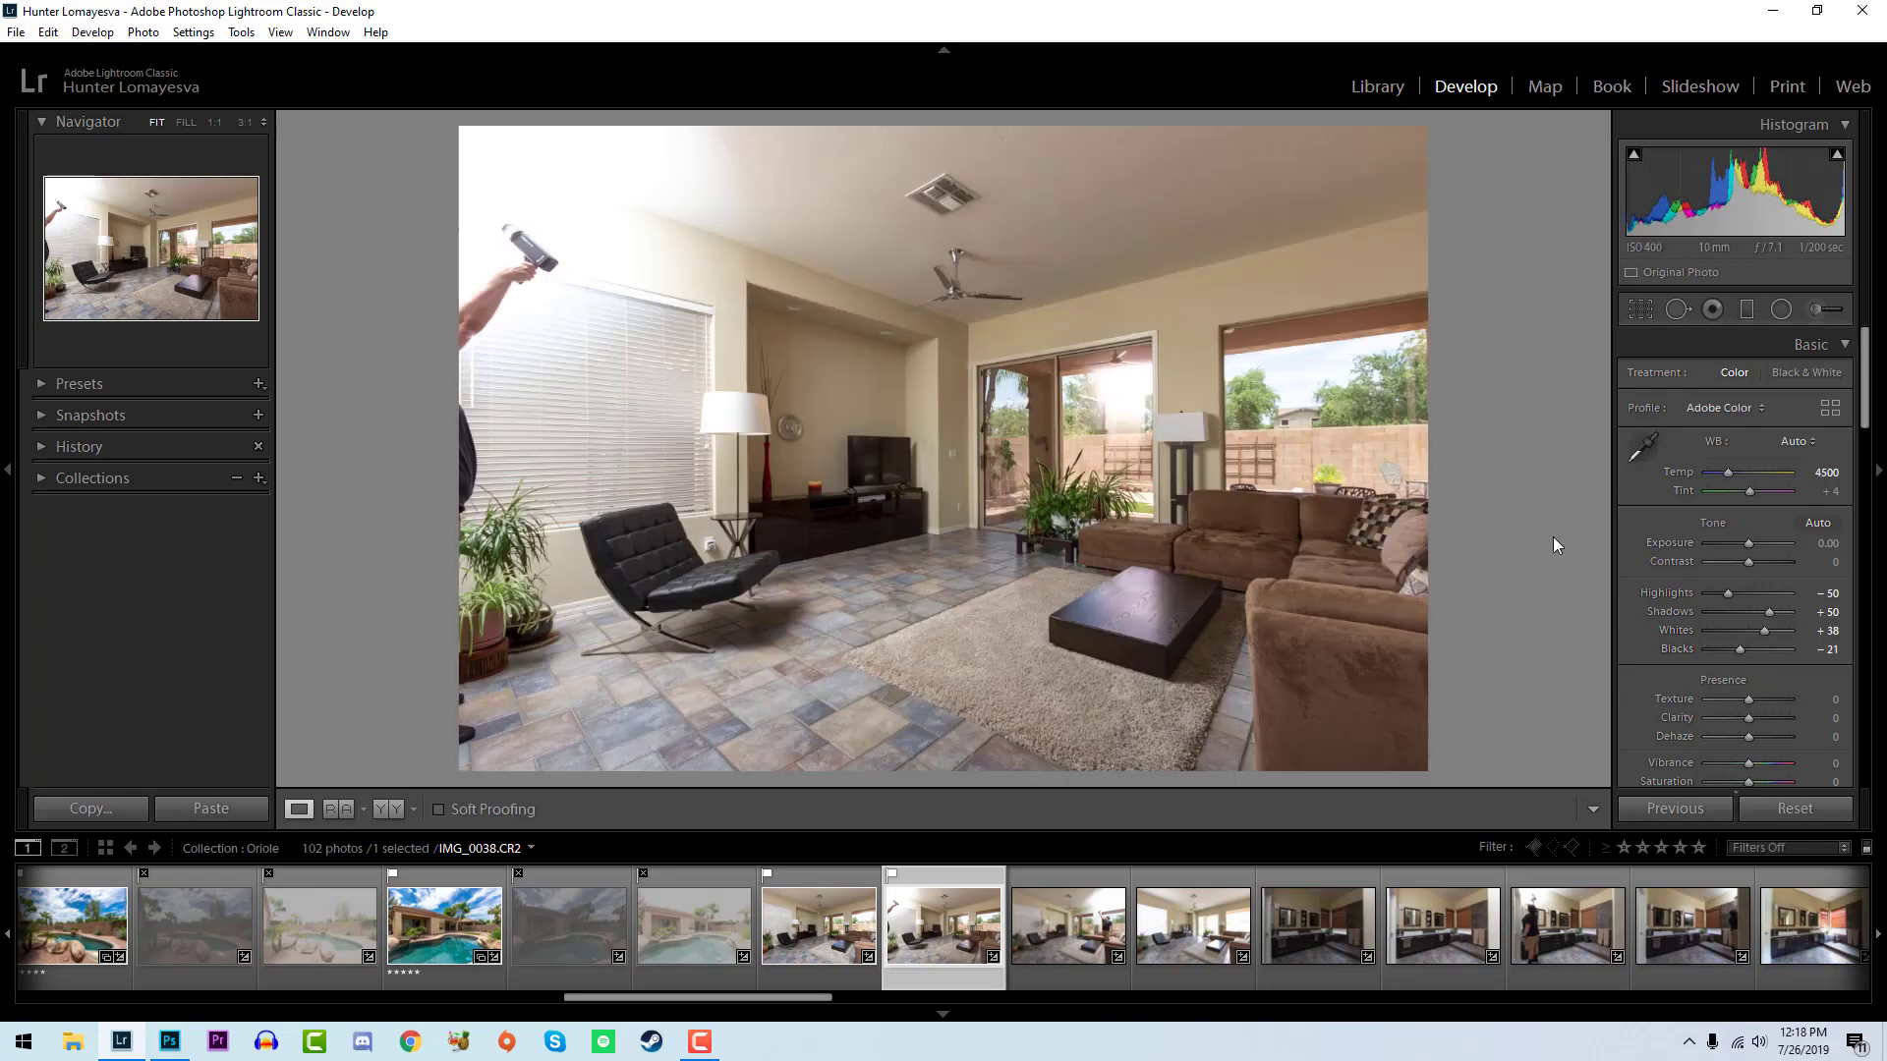
{"action": "key", "text": "backslash"}
{"action": "key", "text": "backslash"}
- Set exposure to -0.18, whites to +100 and blacks to -17 on the living room photo IMG_0039
{"action": "key", "text": "Right"}
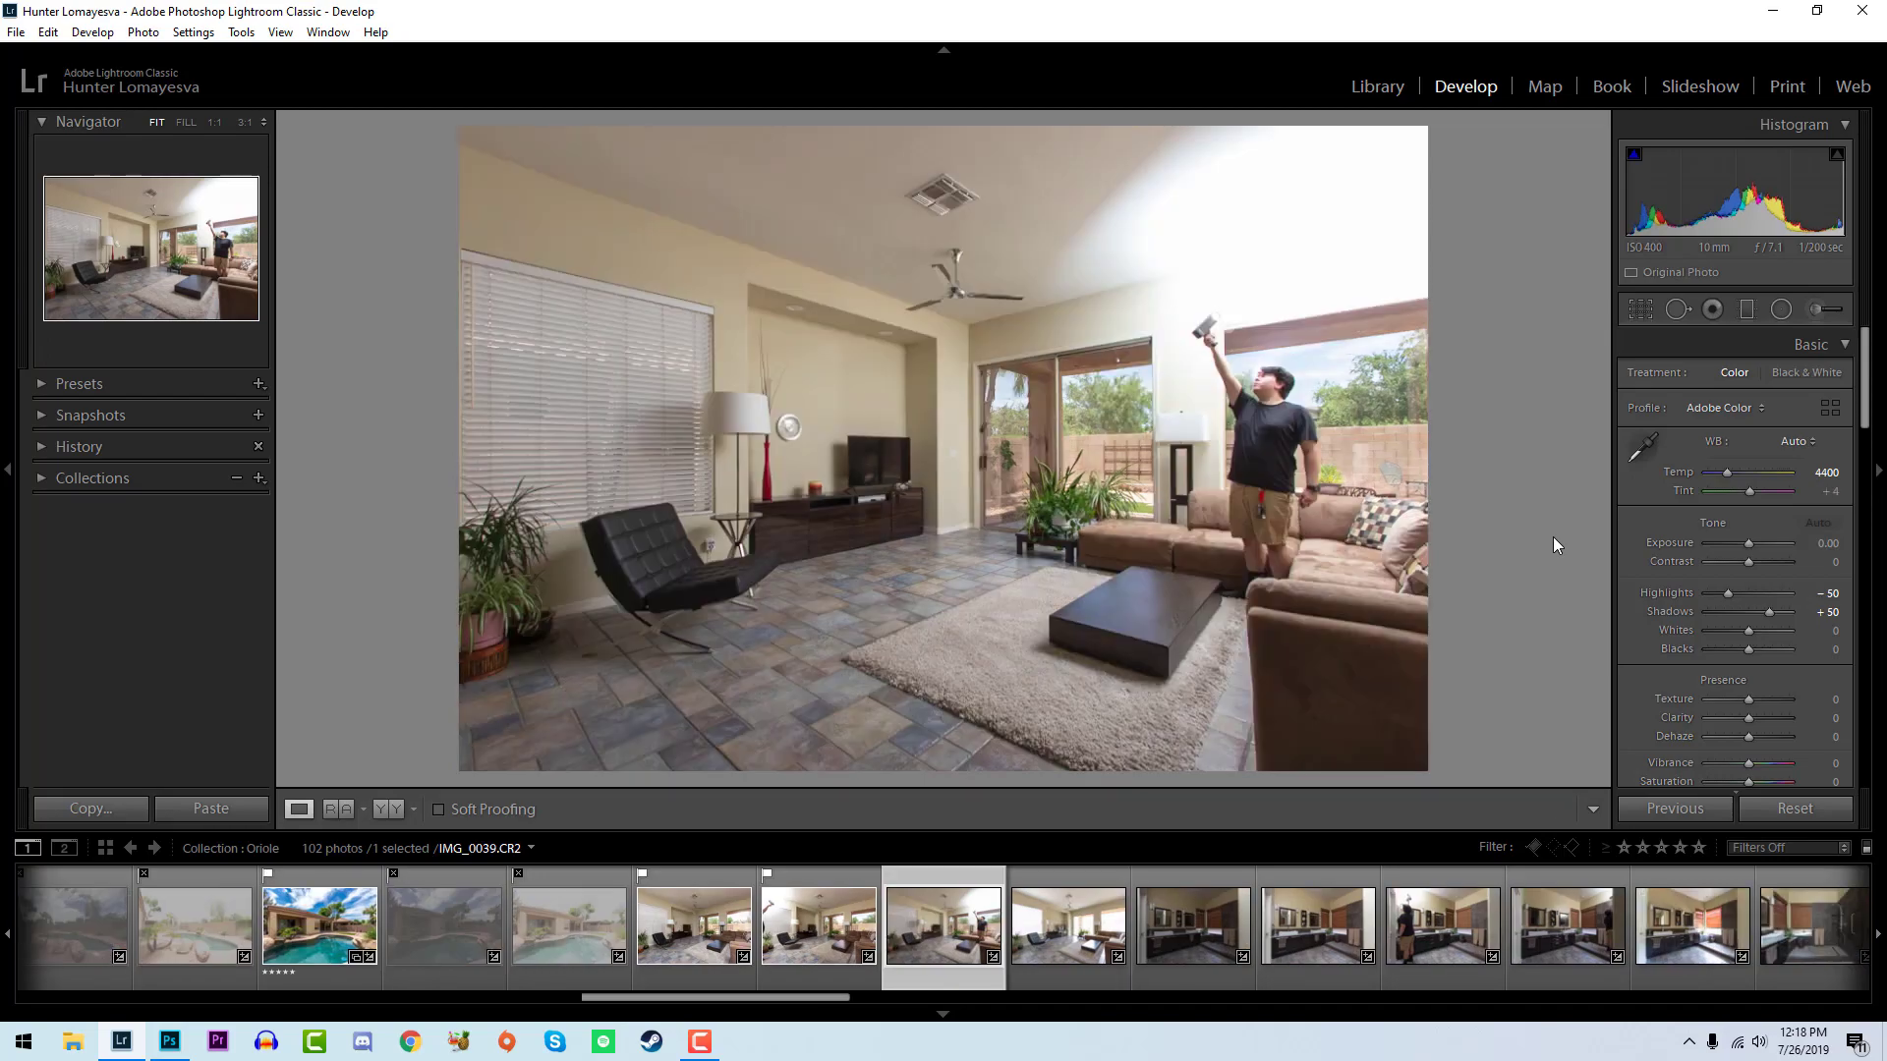
{"action": "left_click_drag", "start_coordinate": [1733, 212], "coordinate": [1728, 212]}
{"action": "mouse_move", "coordinate": [1749, 629]}
{"action": "left_mouse_down"}
{"action": "mouse_move", "coordinate": [1792, 628]}
{"action": "mouse_move", "coordinate": [1743, 651]}
{"action": "left_mouse_up"}
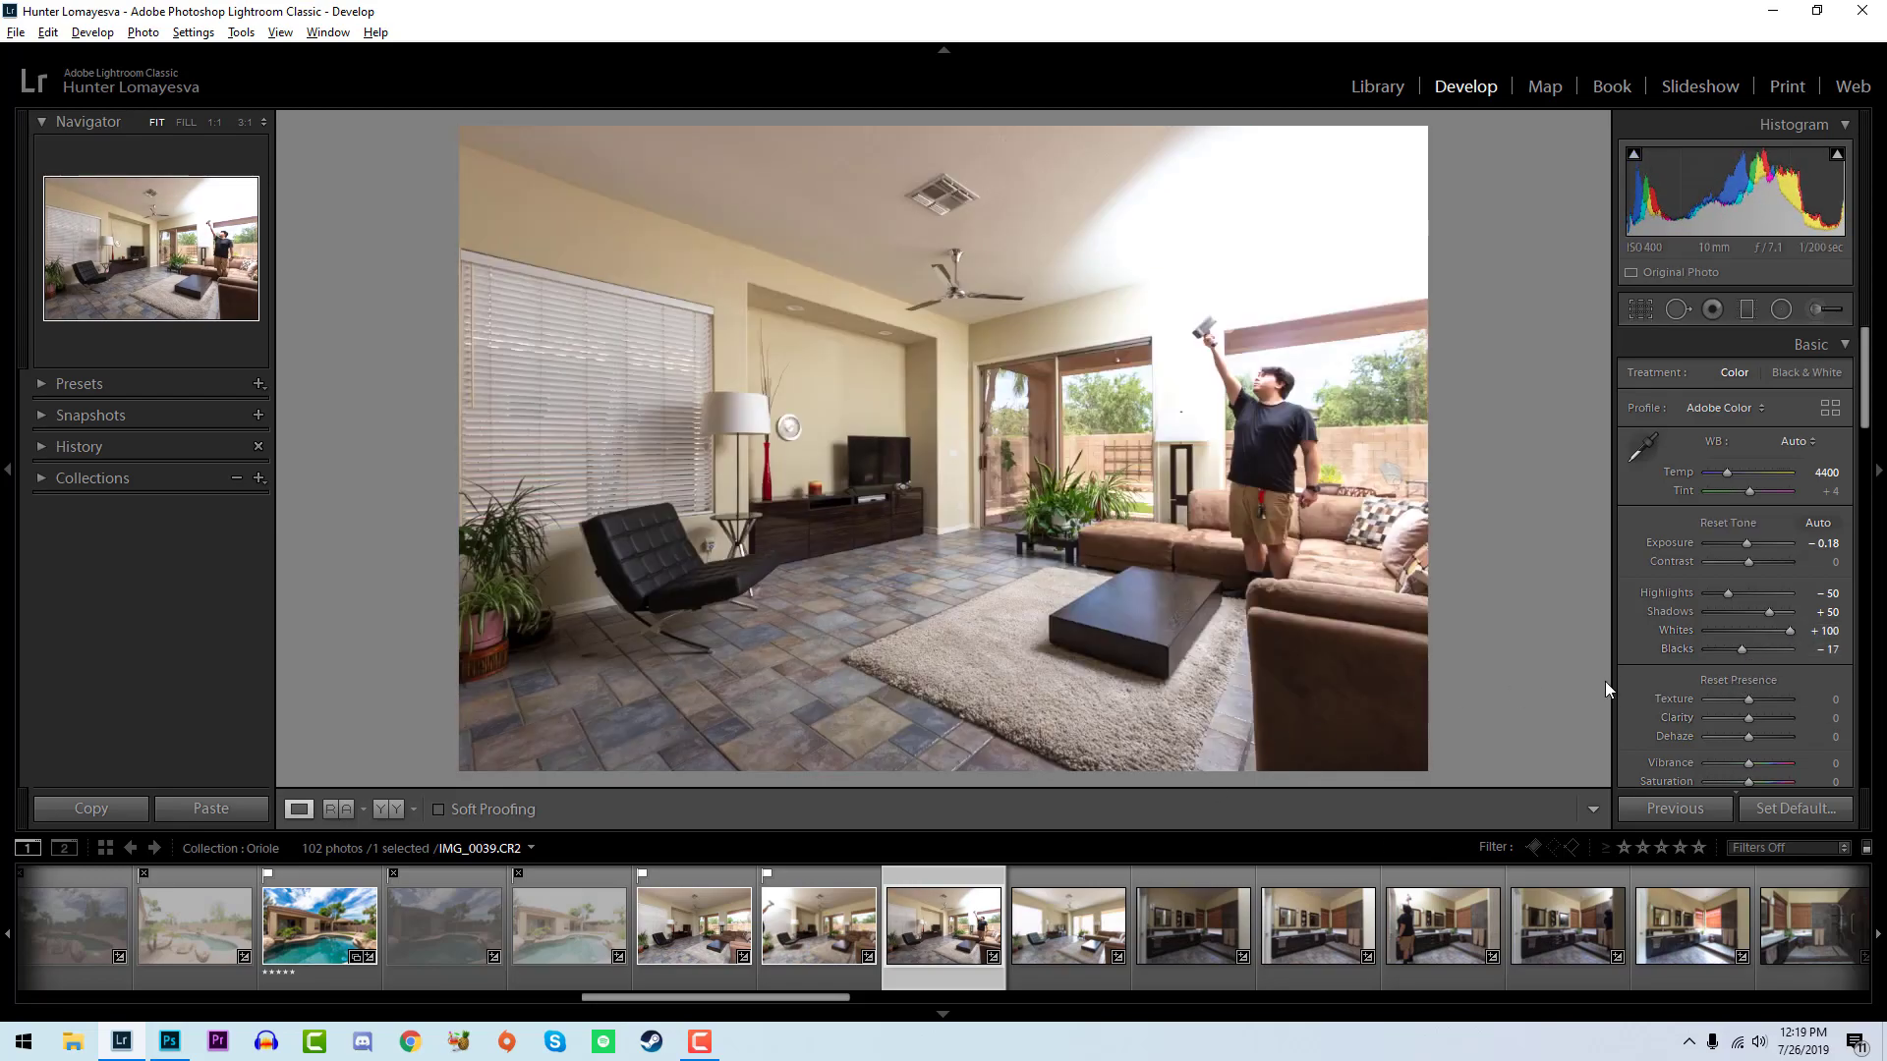
- Compare IMG_0039 with the neighbouring living room shots, and flag IMG_0039 and IMG_0040 as picks
{"action": "key", "text": "Left"}
{"action": "key", "text": "Right"}
{"action": "key", "text": "Right"}
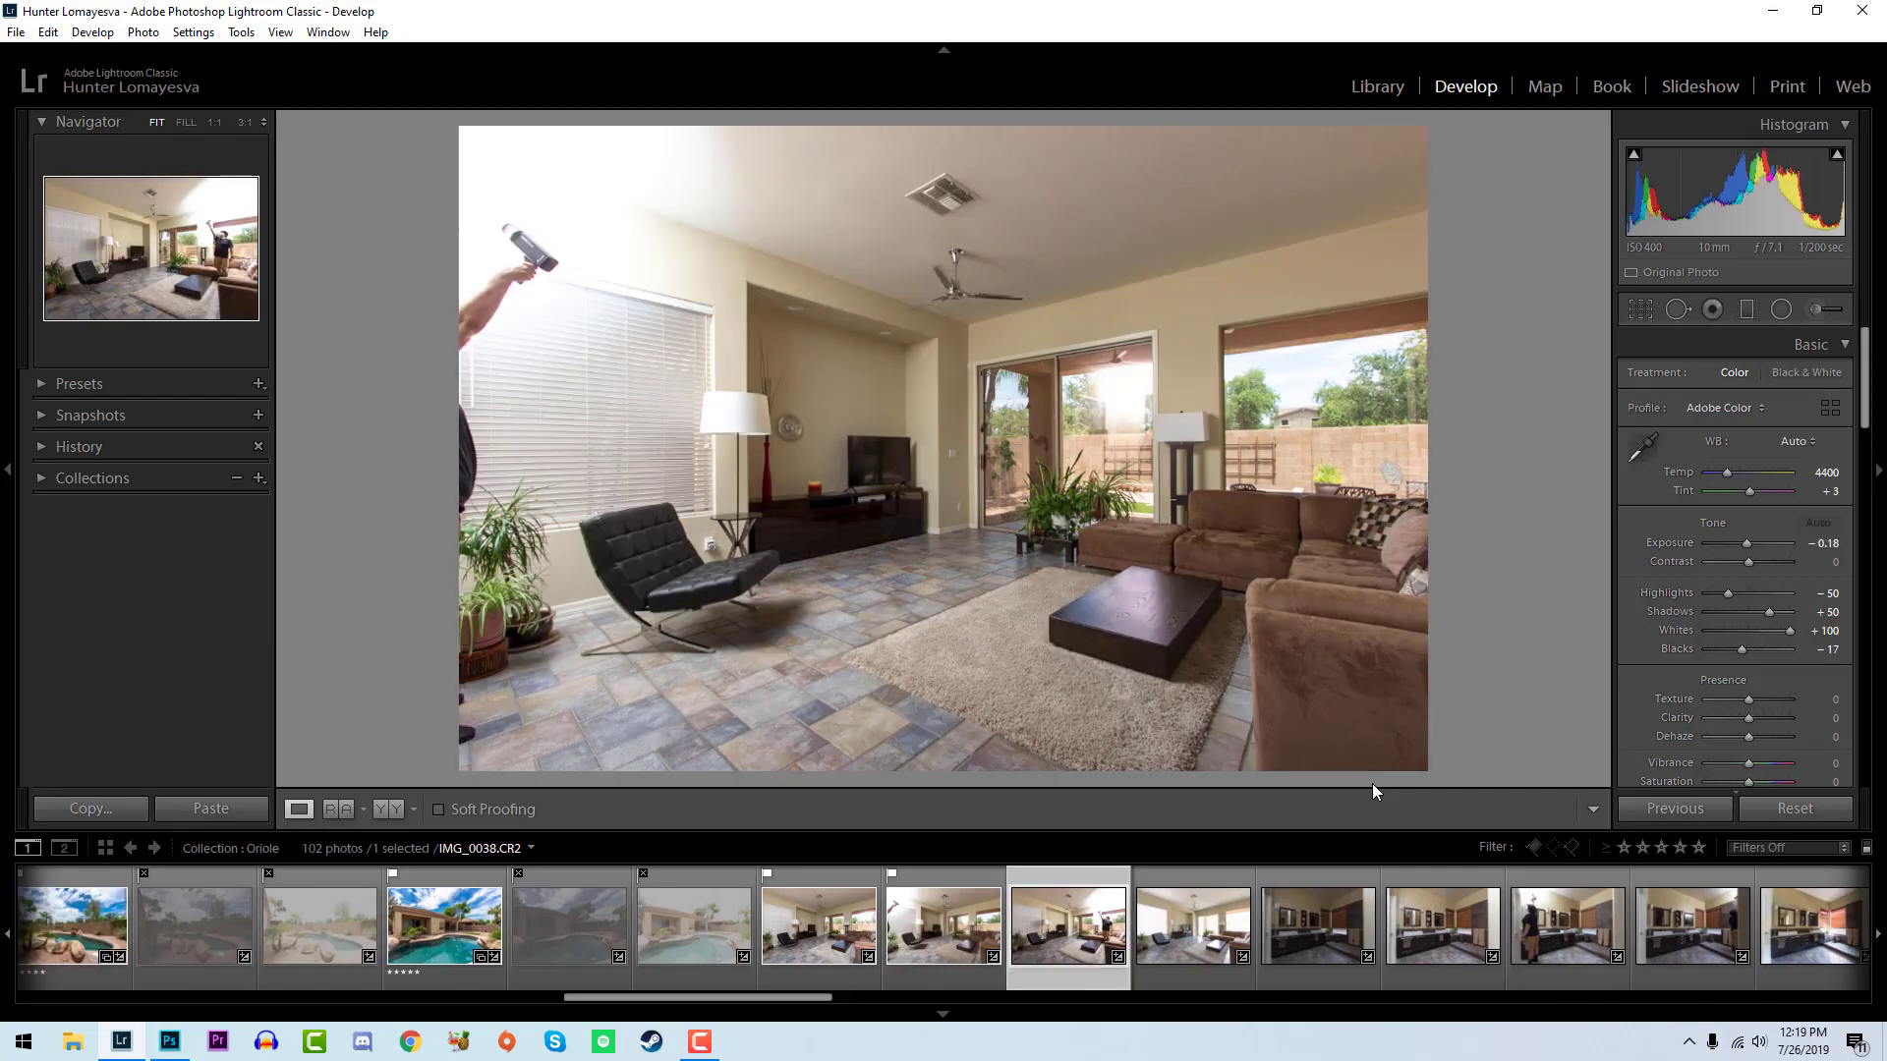
{"action": "key", "text": "Right"}
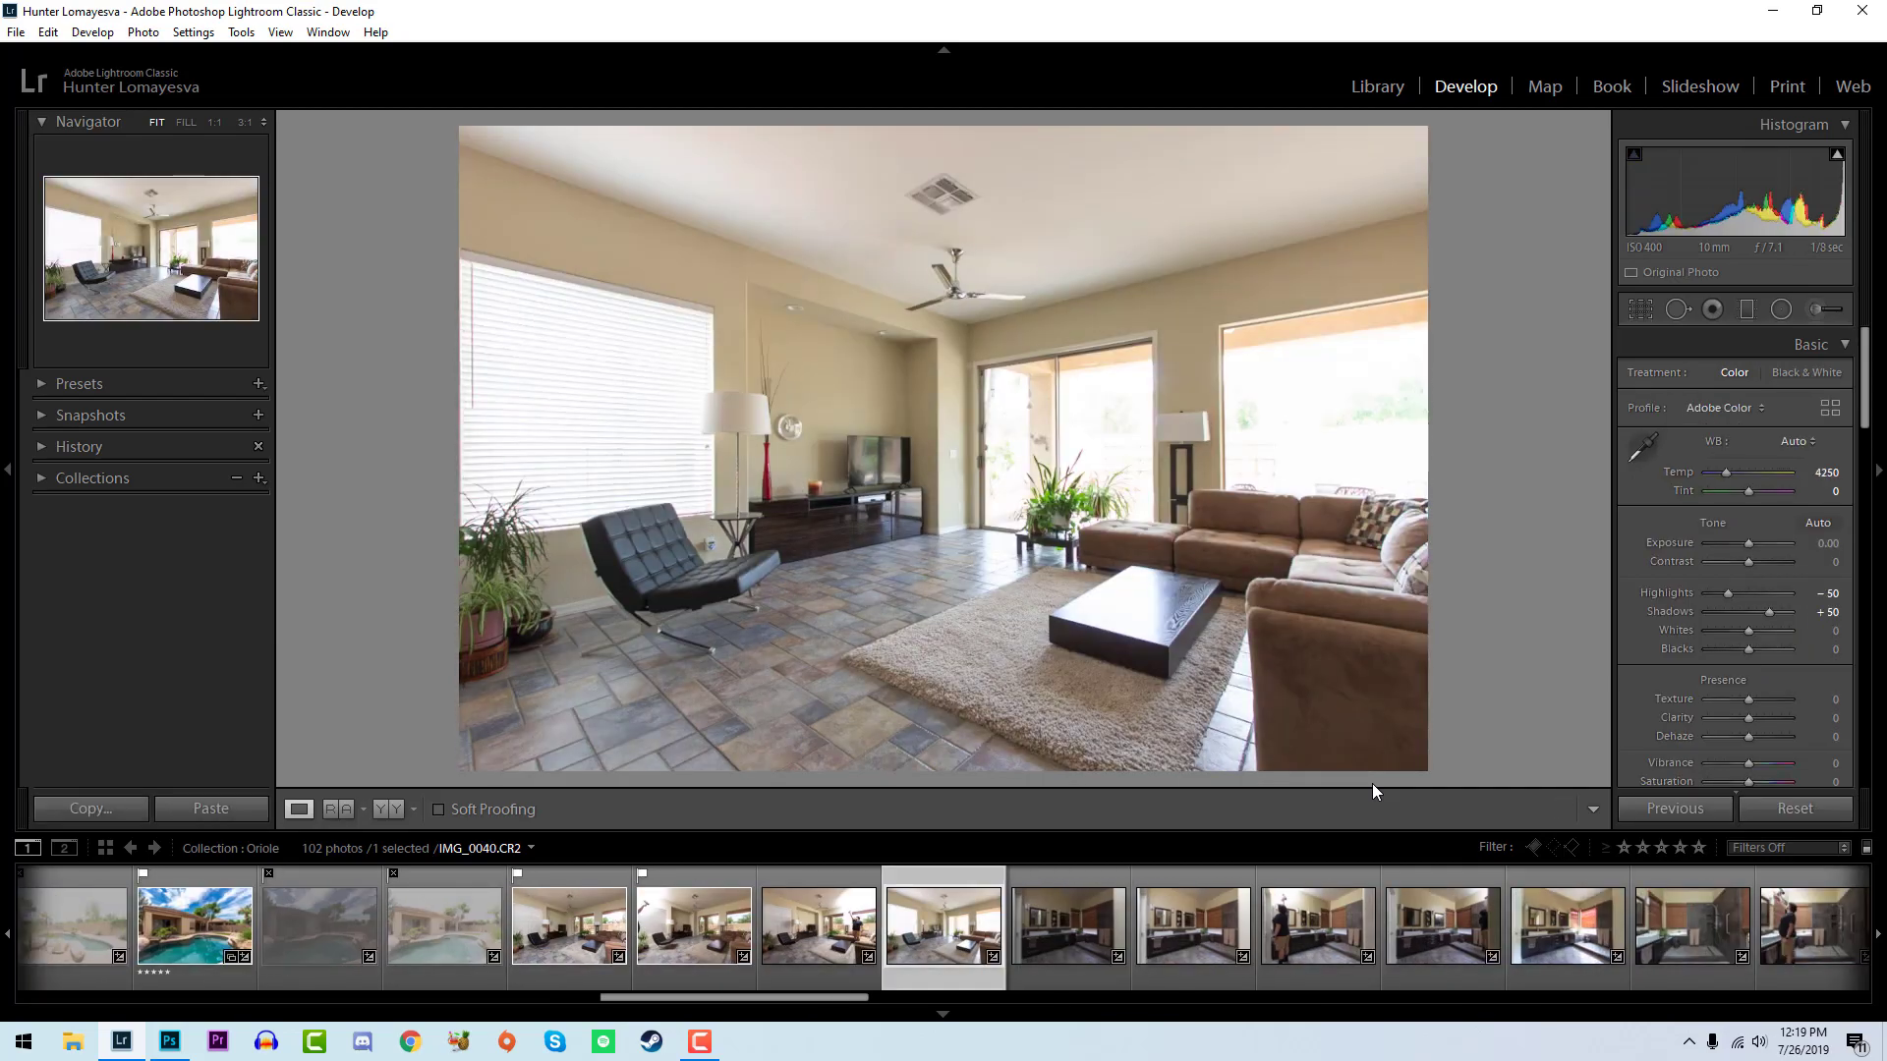
{"action": "left_click", "coordinate": [871, 922]}
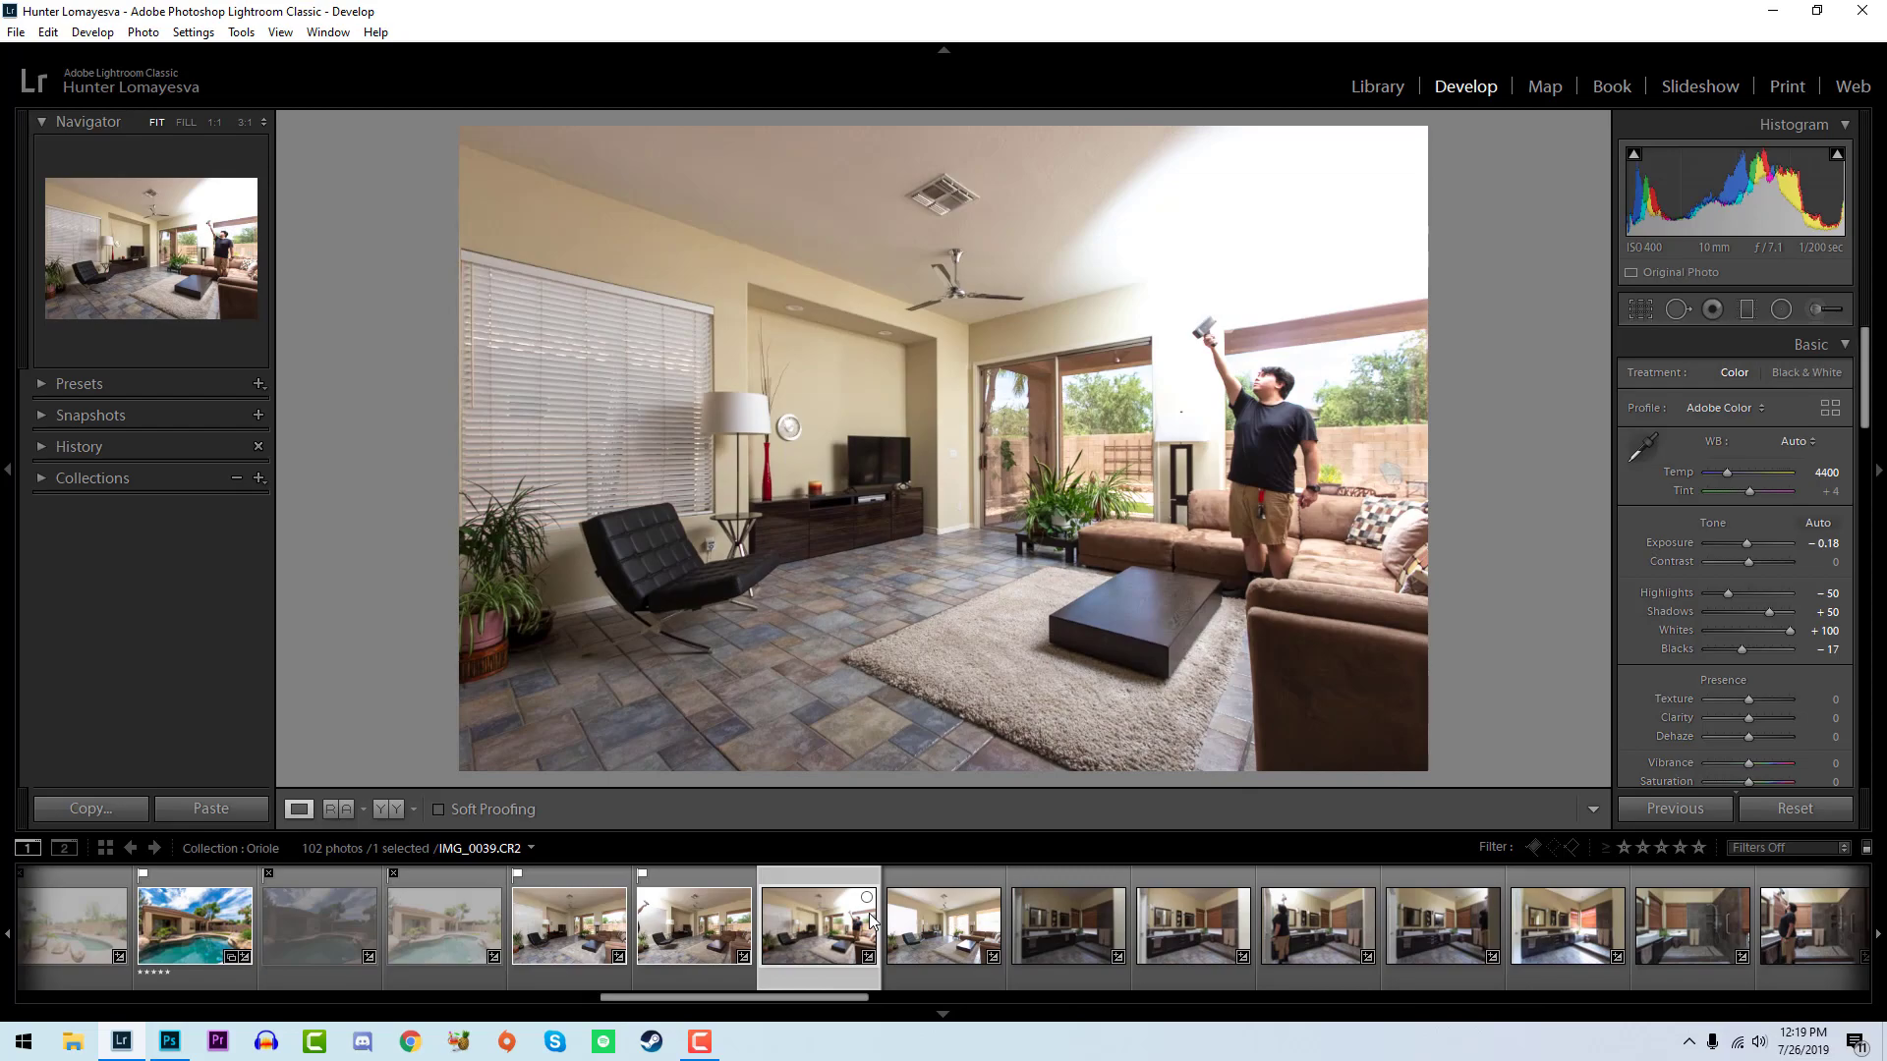
{"action": "key", "text": "Right"}
{"action": "key", "text": "p"}
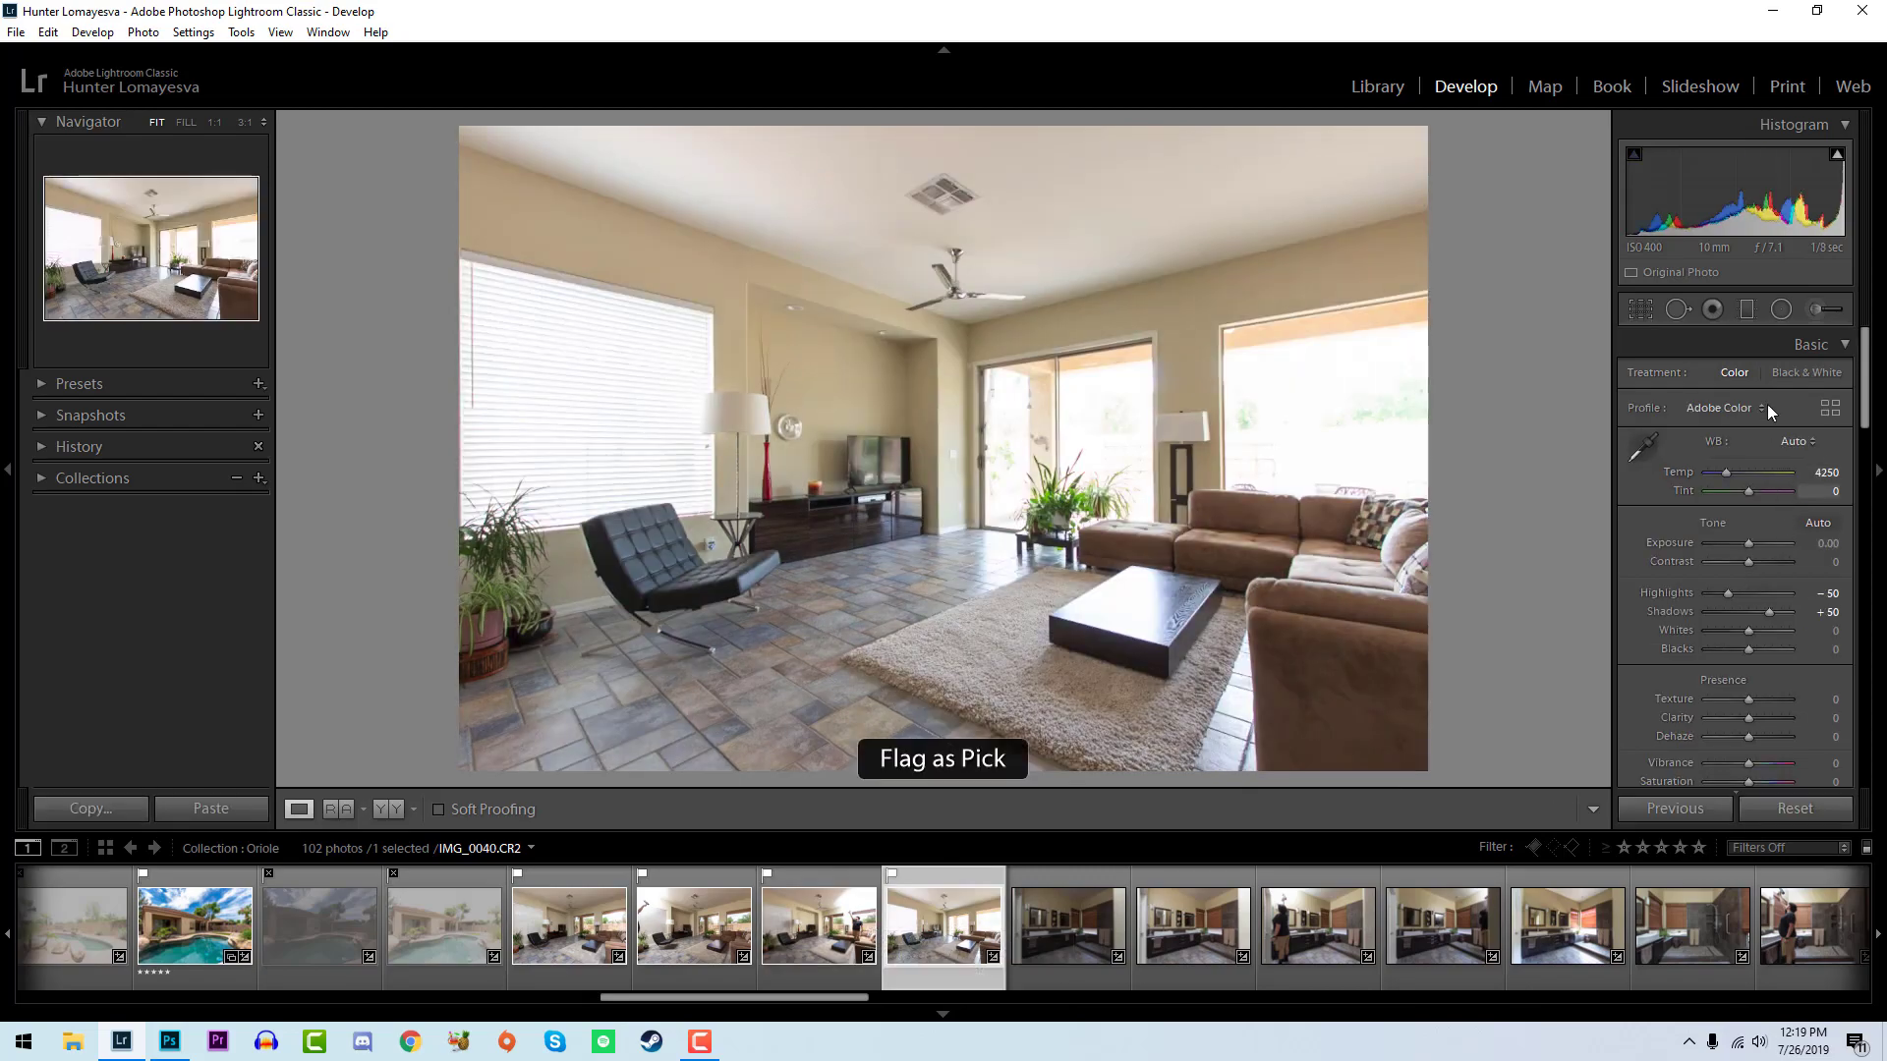
- Set whites to +21 and blacks to -52 on IMG_0040, inspect it up close, and compare before and after
{"action": "left_click_drag", "start_coordinate": [1749, 629], "coordinate": [1726, 653]}
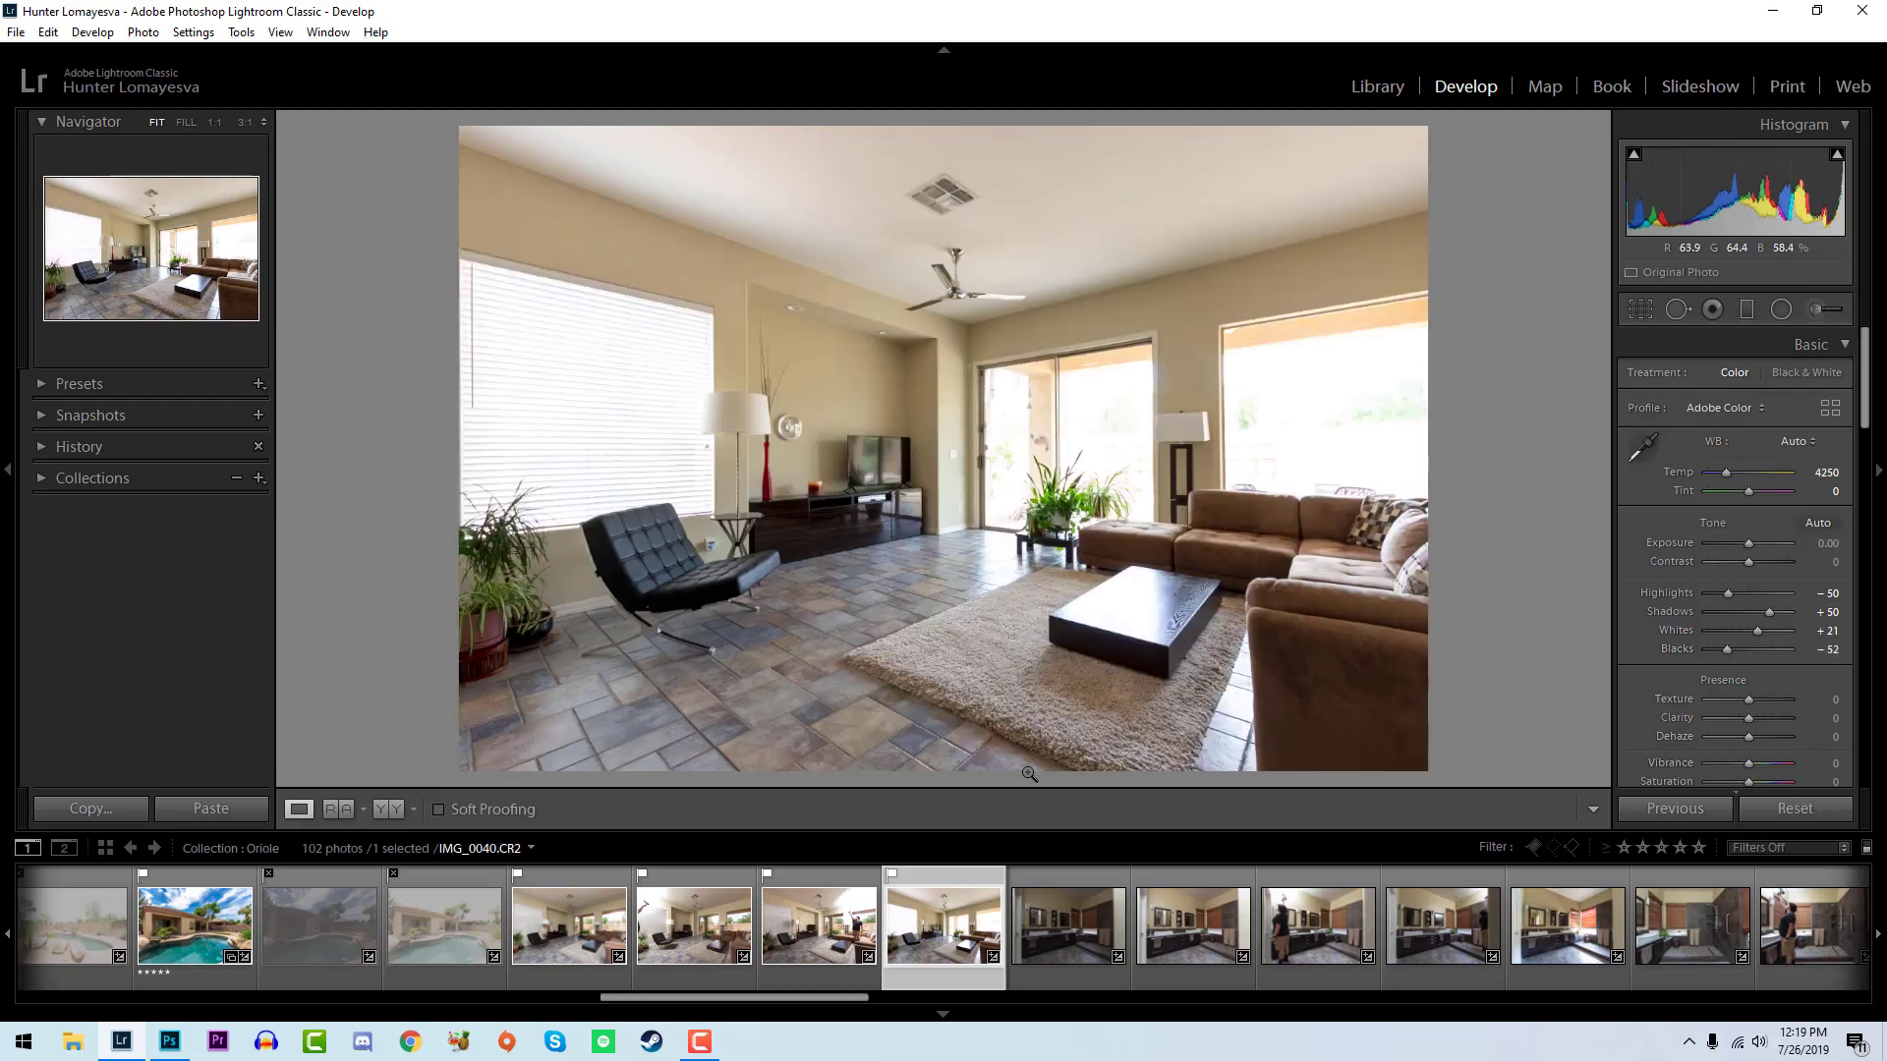
{"action": "left_click", "coordinate": [699, 622]}
{"action": "left_click", "coordinate": [1135, 427]}
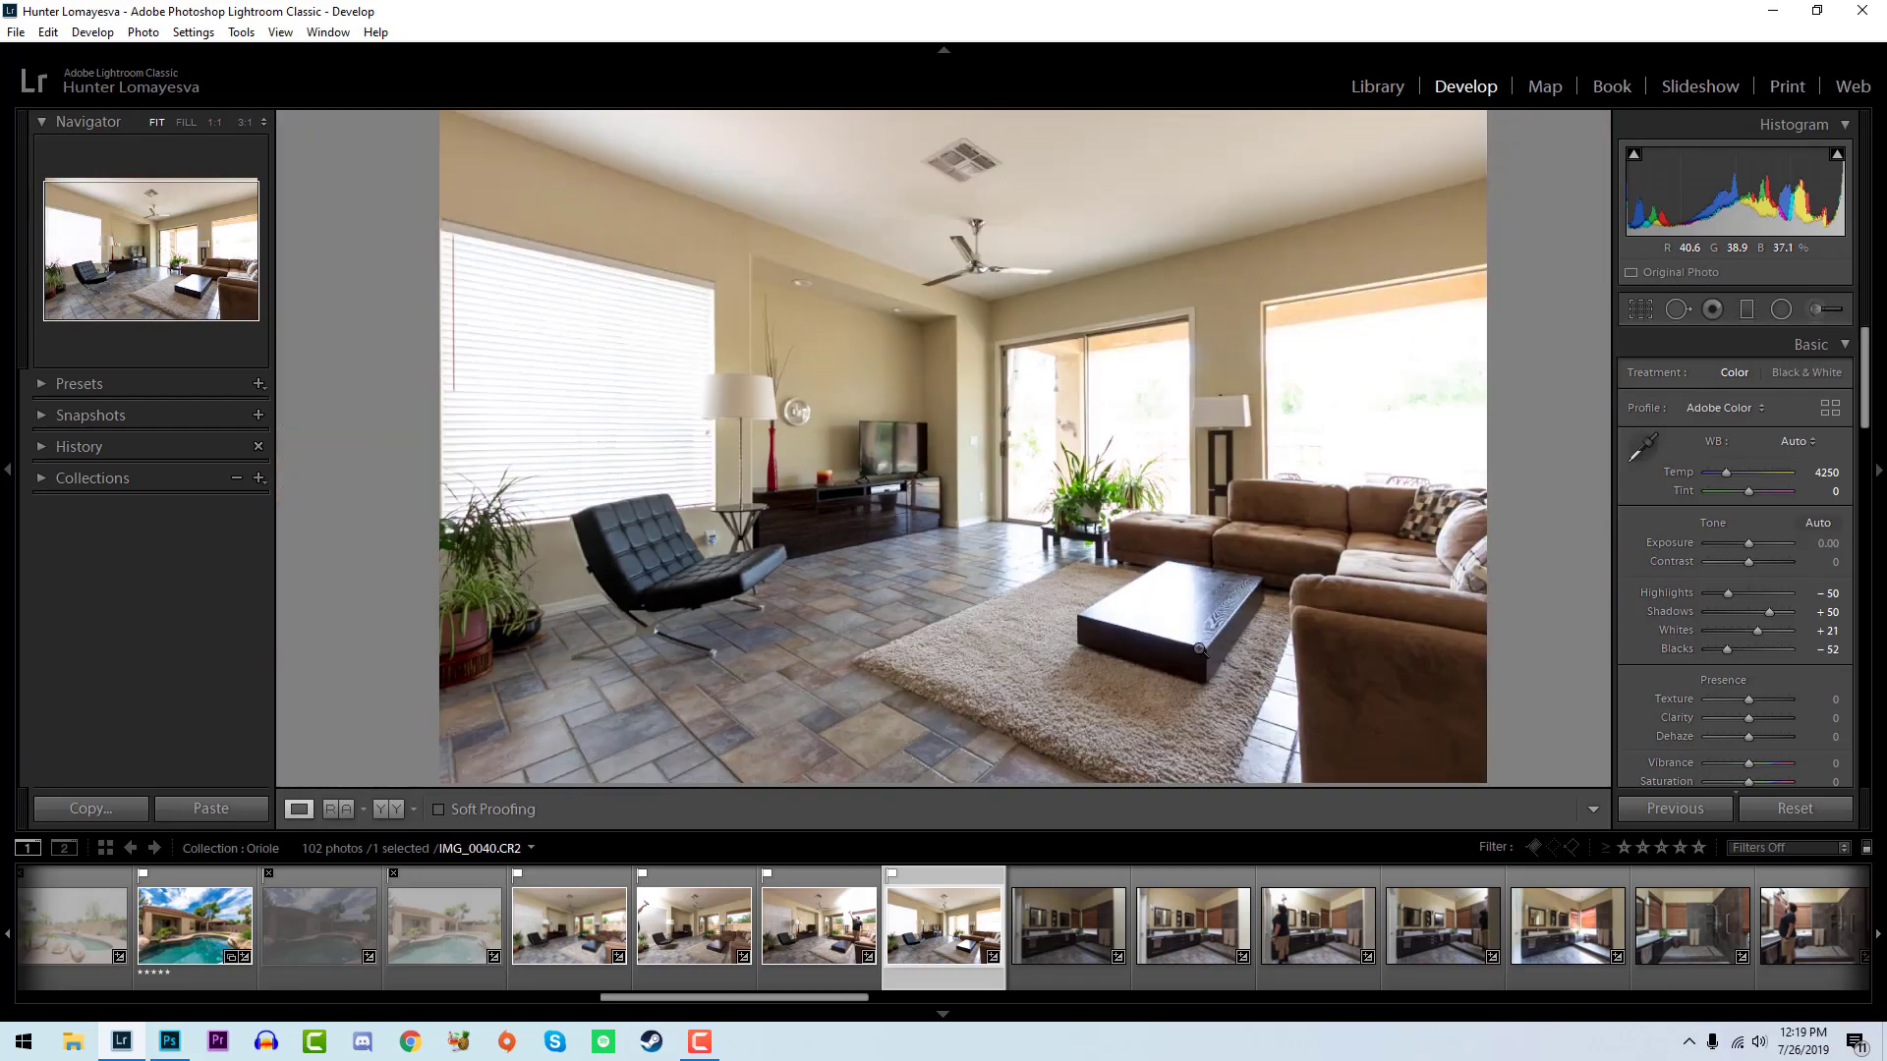
{"action": "key", "text": "backslash"}
{"action": "key", "text": "backslash"}
{"action": "key", "text": "backslash"}
{"action": "key", "text": "backslash"}
{"action": "key", "text": "backslash"}
{"action": "key", "text": "backslash"}
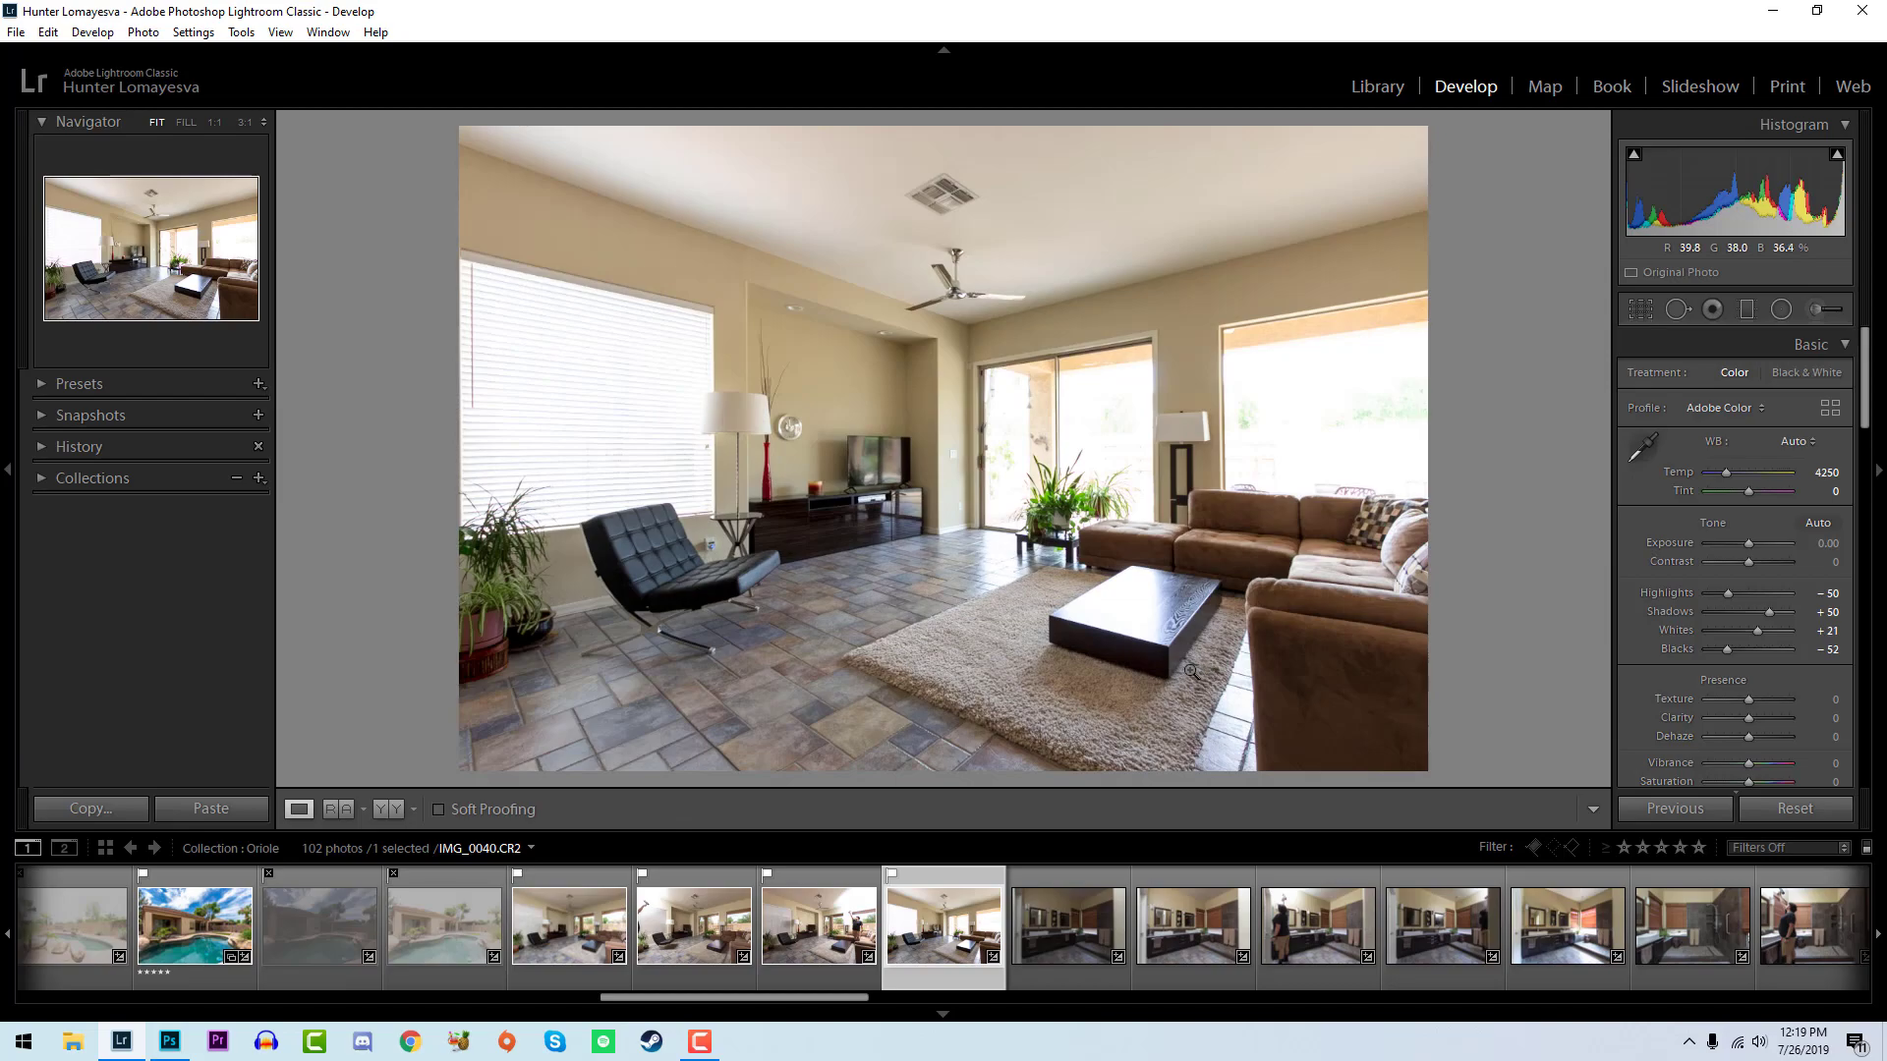
- Mark the dark bathroom photo IMG_0041 as rejected
{"action": "left_click", "coordinate": [1063, 936]}
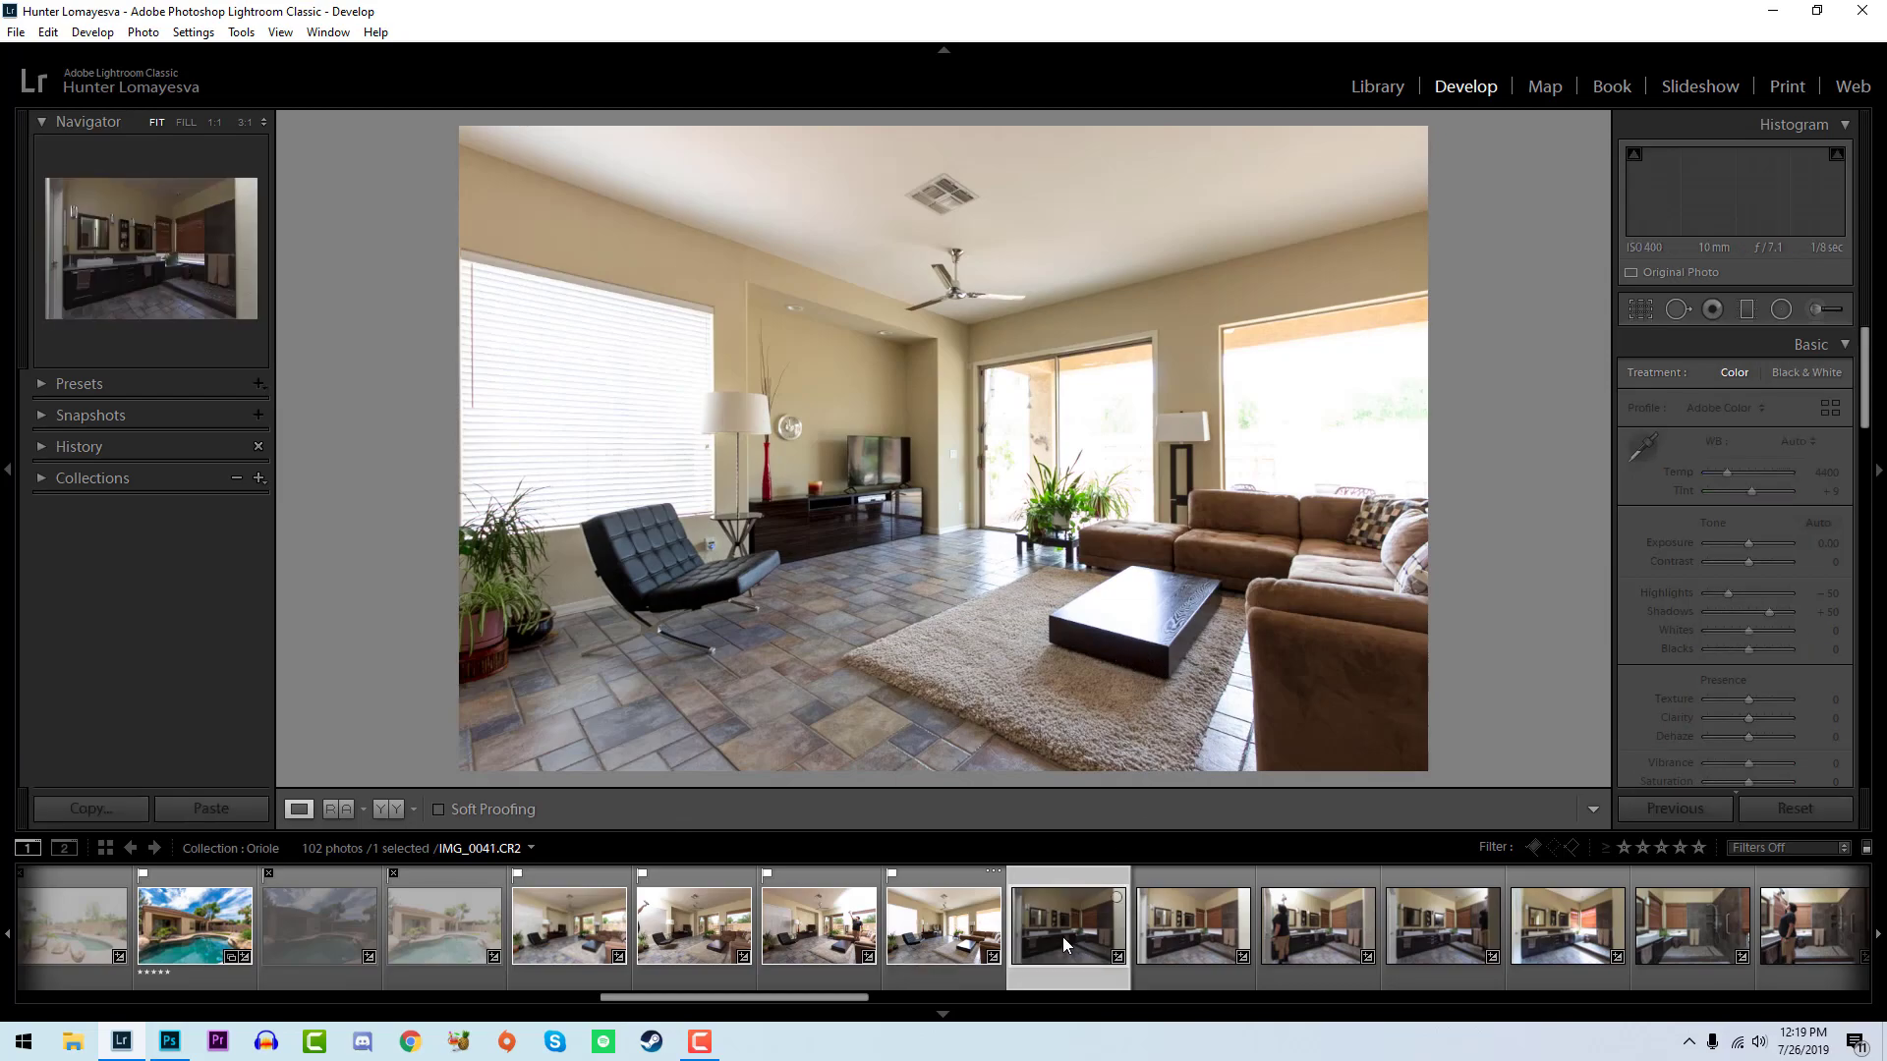
{"action": "key", "text": "x"}
{"action": "key", "text": "x"}
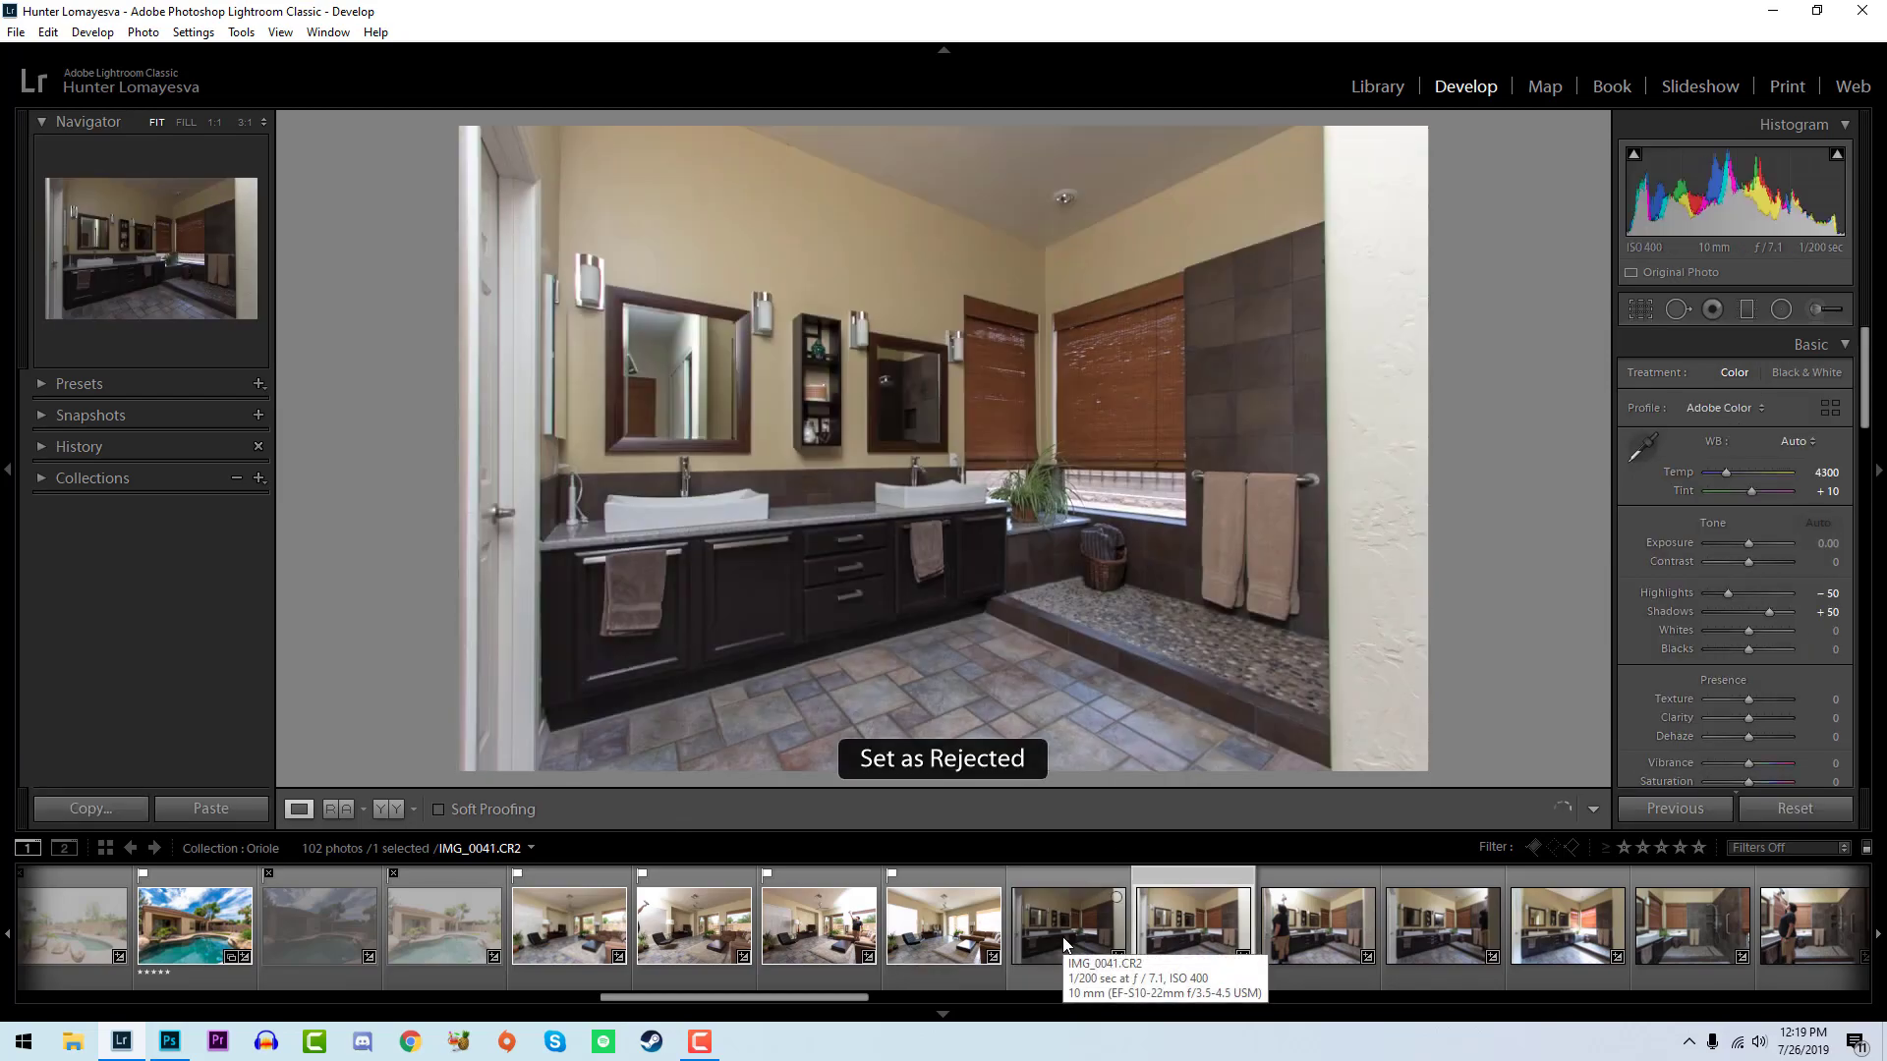
- Flag the bathroom photo IMG_0042 as a pick and set exposure to +0.18, whites to +38 and blacks to -24
{"action": "key", "text": "p"}
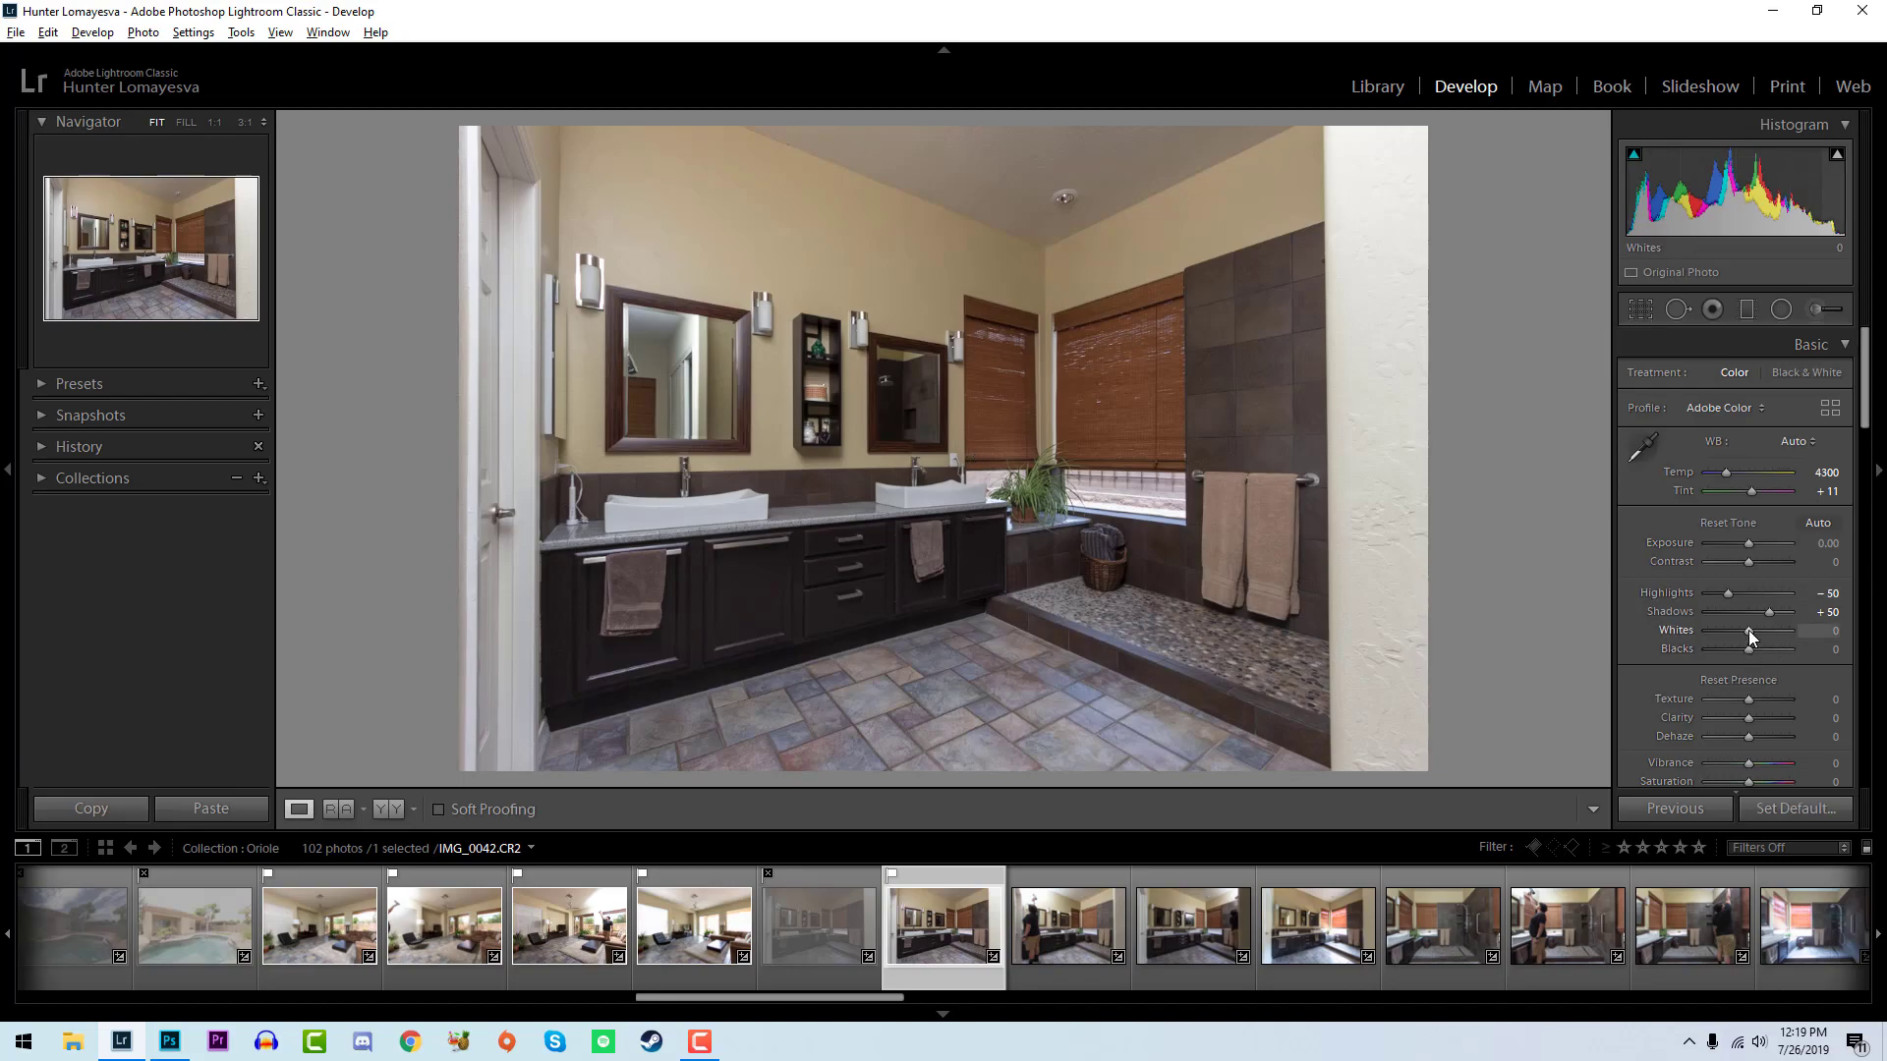
{"action": "mouse_move", "coordinate": [1749, 630]}
{"action": "left_mouse_down"}
{"action": "mouse_move", "coordinate": [1765, 629]}
{"action": "mouse_move", "coordinate": [1735, 653]}
{"action": "left_mouse_up"}
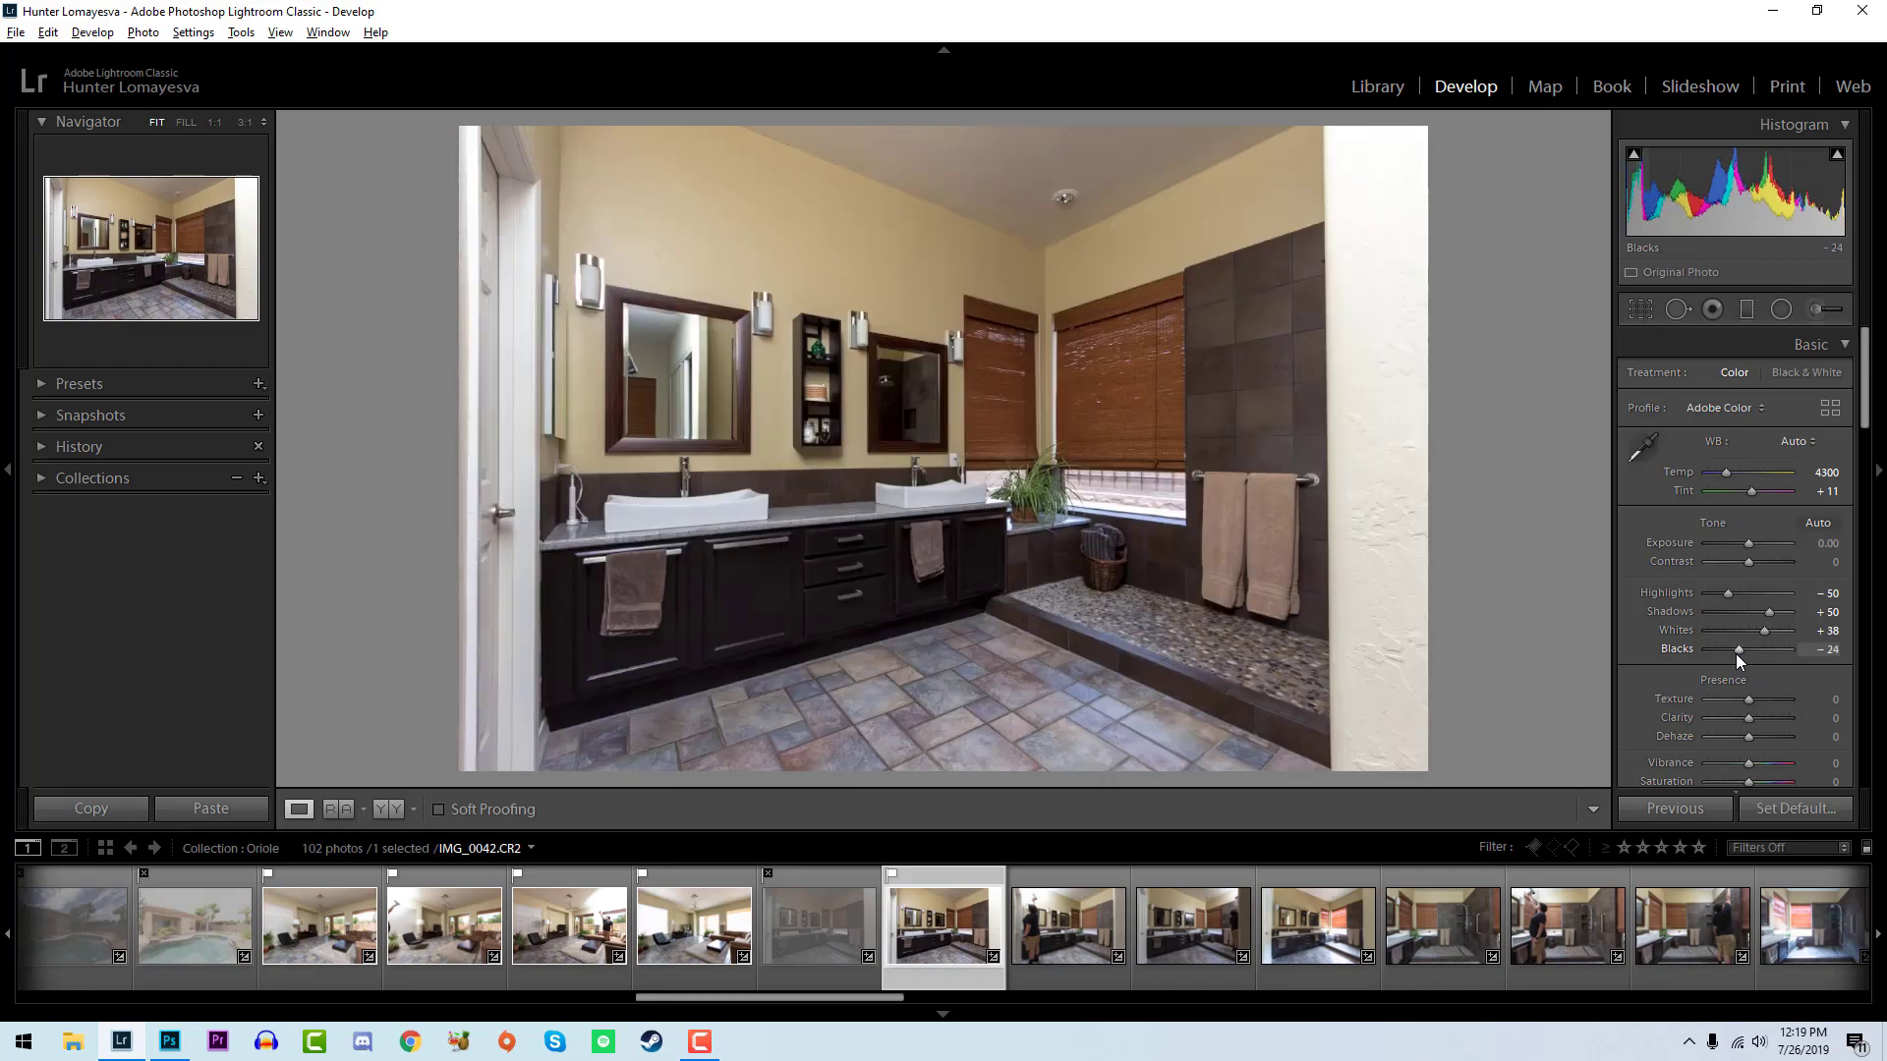
{"action": "left_click_drag", "start_coordinate": [1749, 545], "coordinate": [1751, 544]}
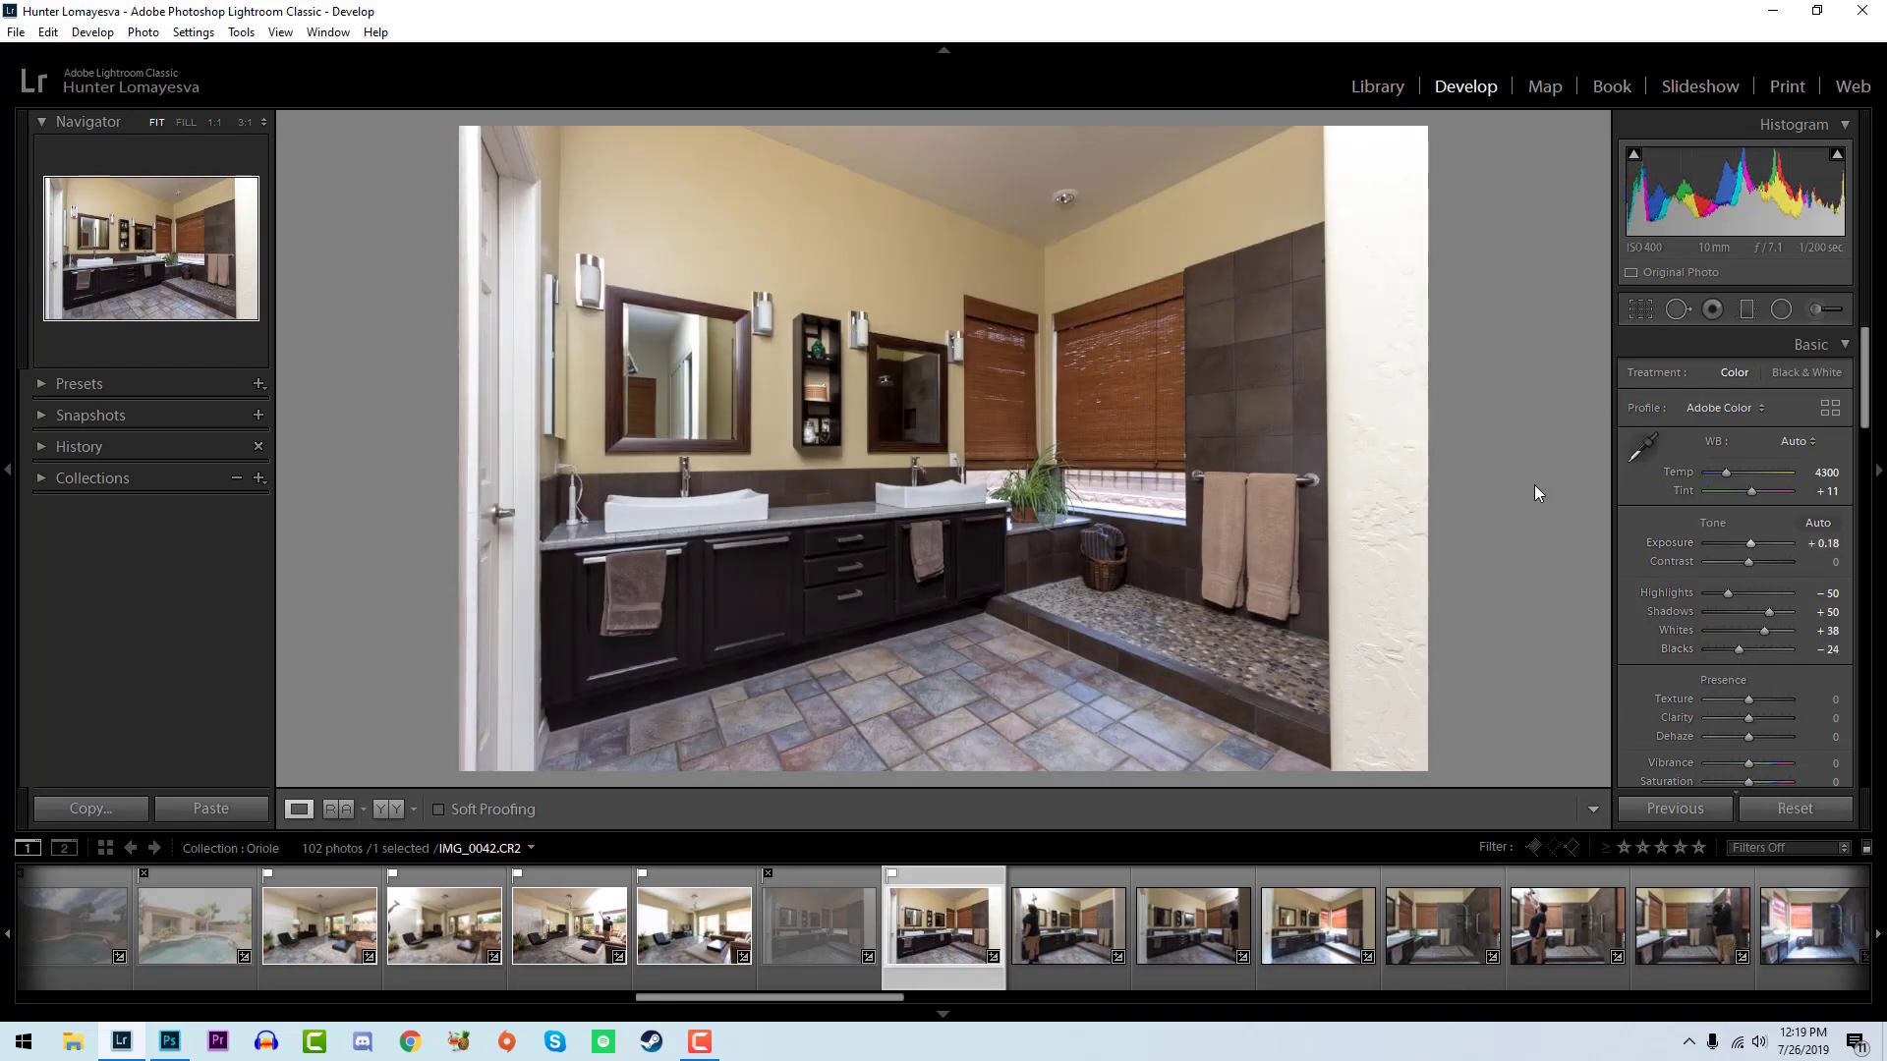
- Flag IMG_0043 as a pick, set whites to +62 and blacks to -17, and compare it with IMG_0042
{"action": "key", "text": "p"}
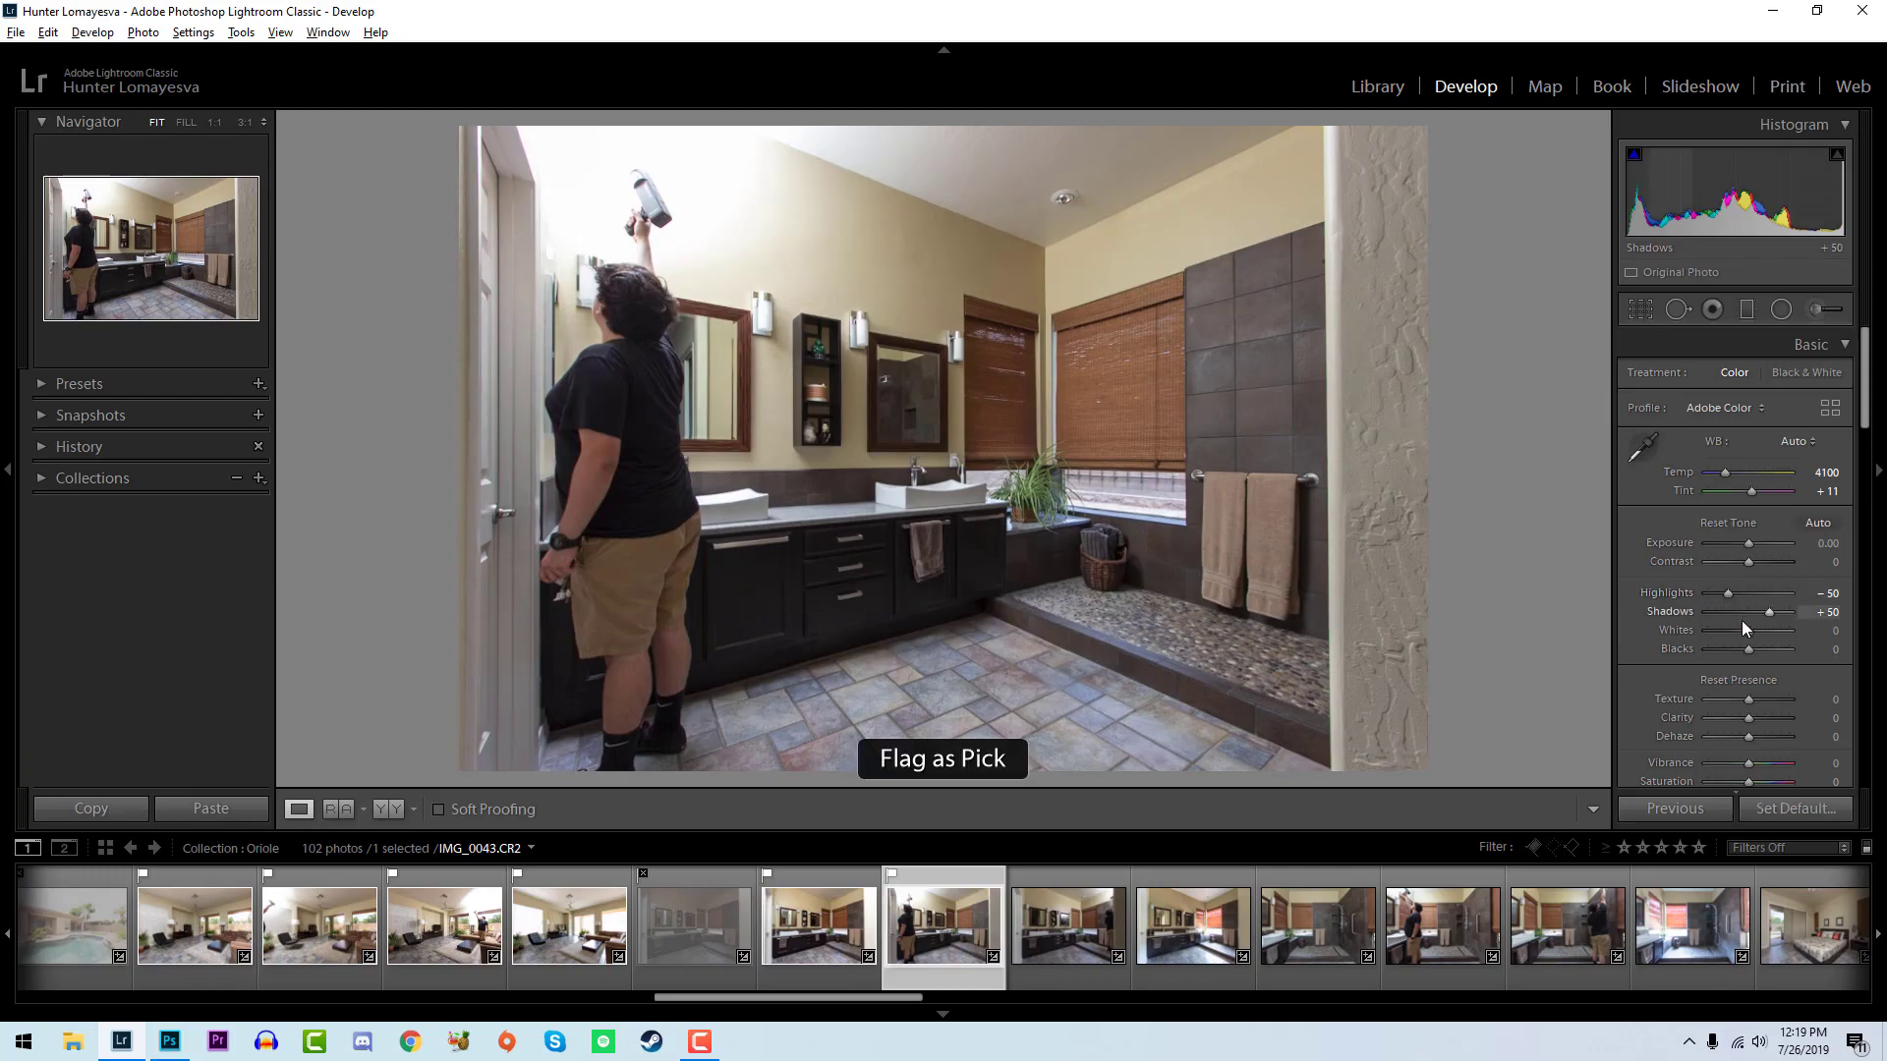
{"action": "mouse_move", "coordinate": [1749, 630]}
{"action": "left_mouse_down"}
{"action": "mouse_move", "coordinate": [1766, 633]}
{"action": "mouse_move", "coordinate": [1745, 646]}
{"action": "mouse_move", "coordinate": [1773, 642]}
{"action": "left_mouse_up"}
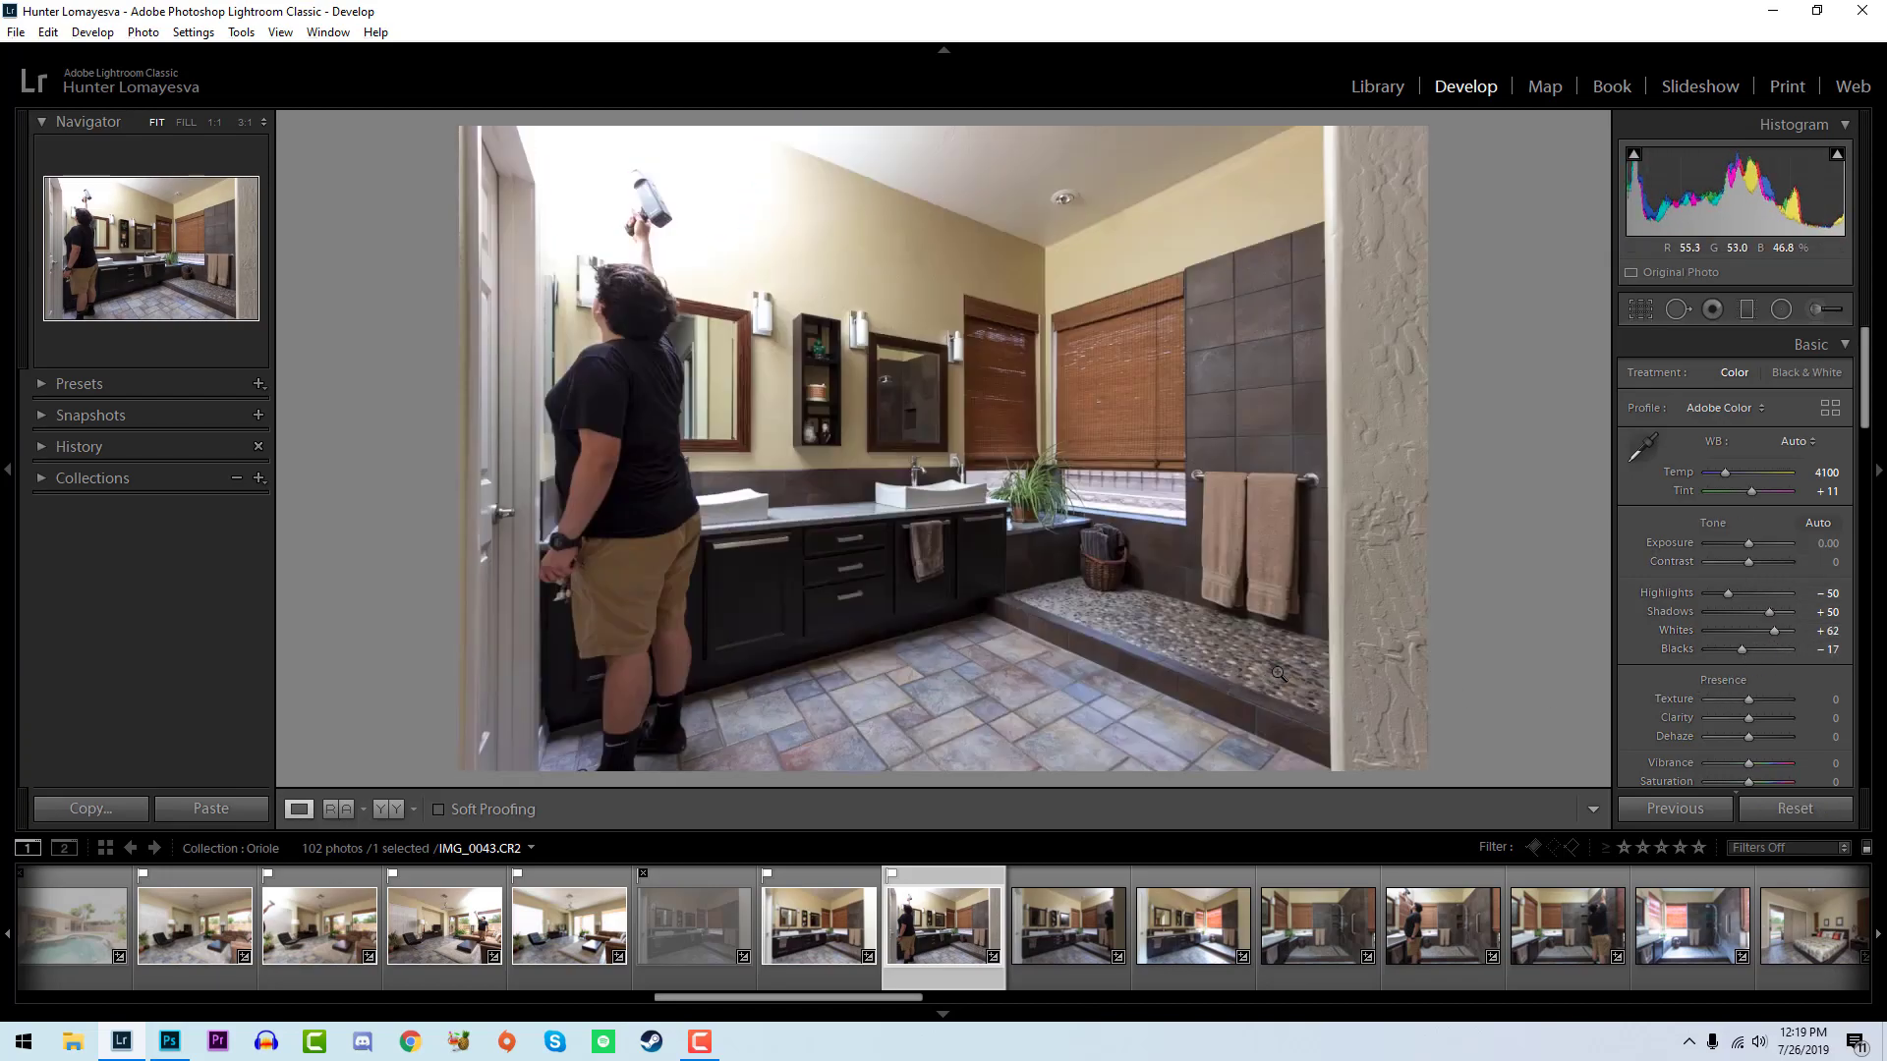
{"action": "key", "text": "Left"}
{"action": "key", "text": "Right"}
{"action": "key", "text": "Left"}
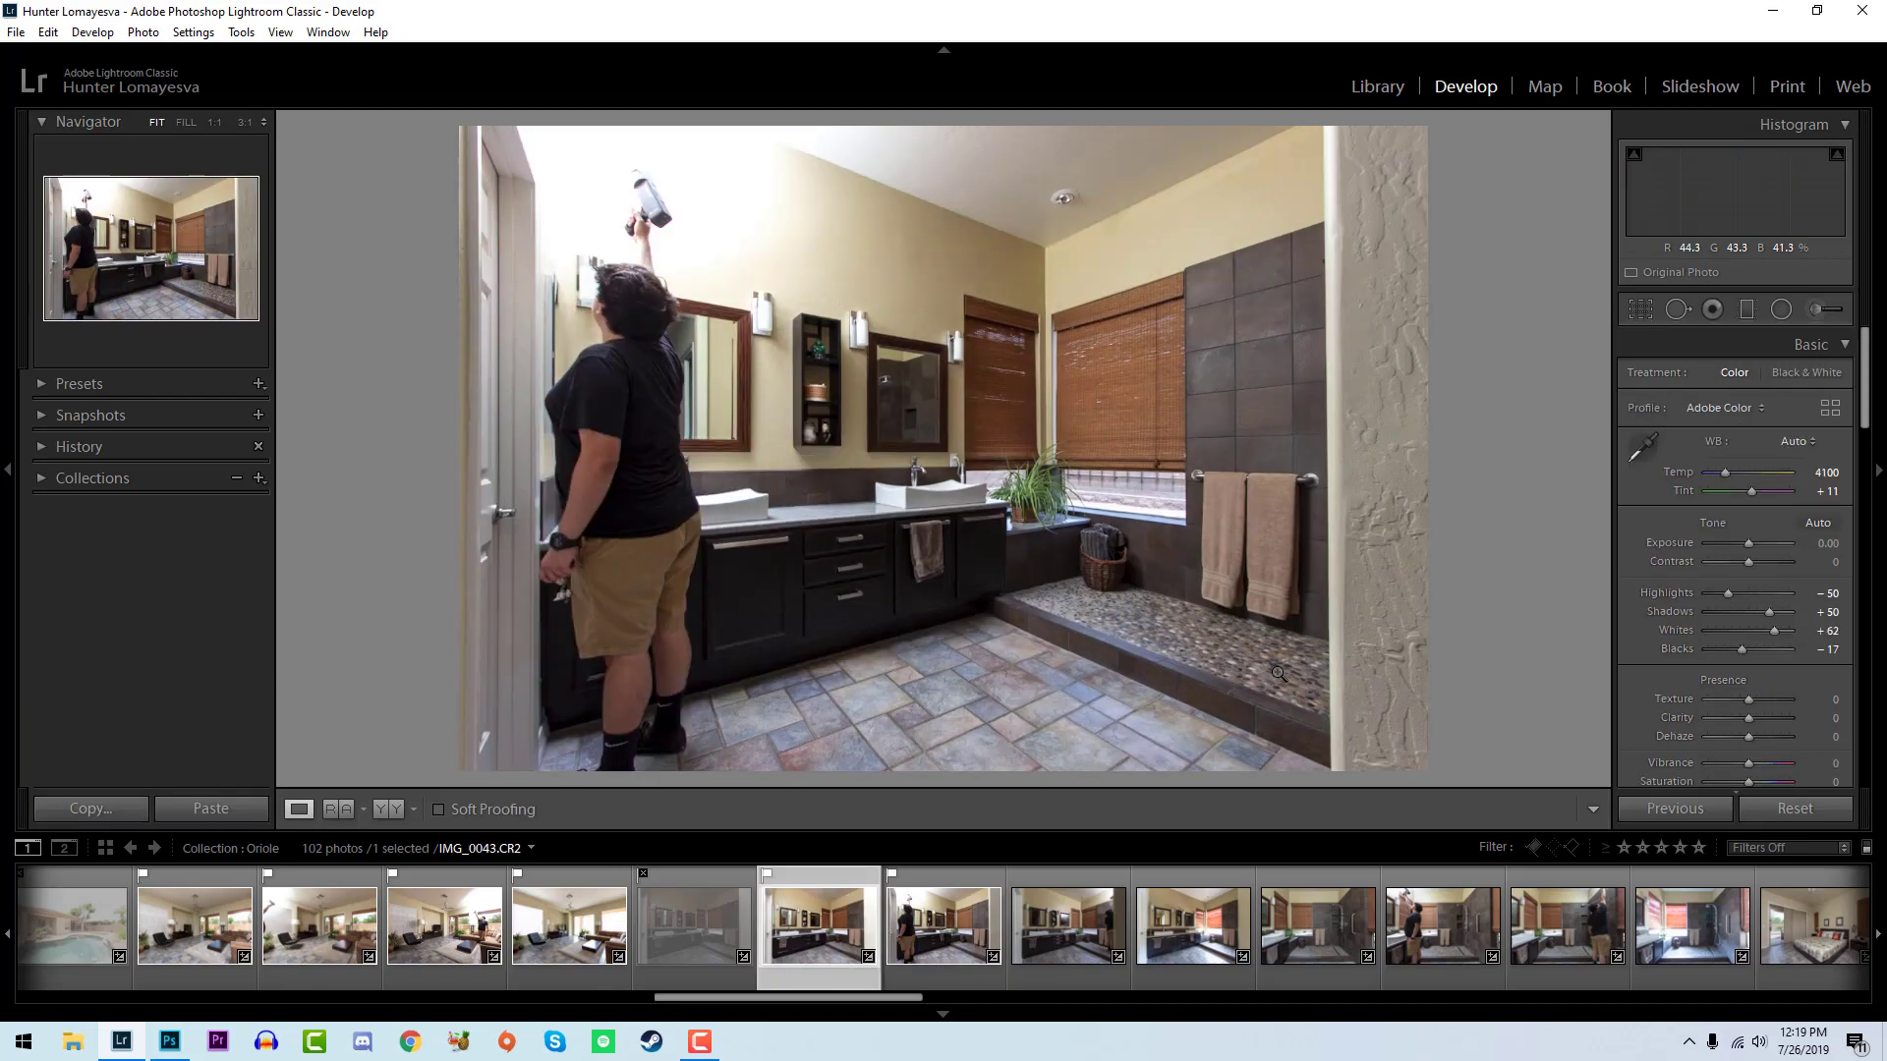
{"action": "key", "text": "Right"}
{"action": "key", "text": "Left"}
{"action": "key", "text": "Right"}
{"action": "key", "text": "Right"}
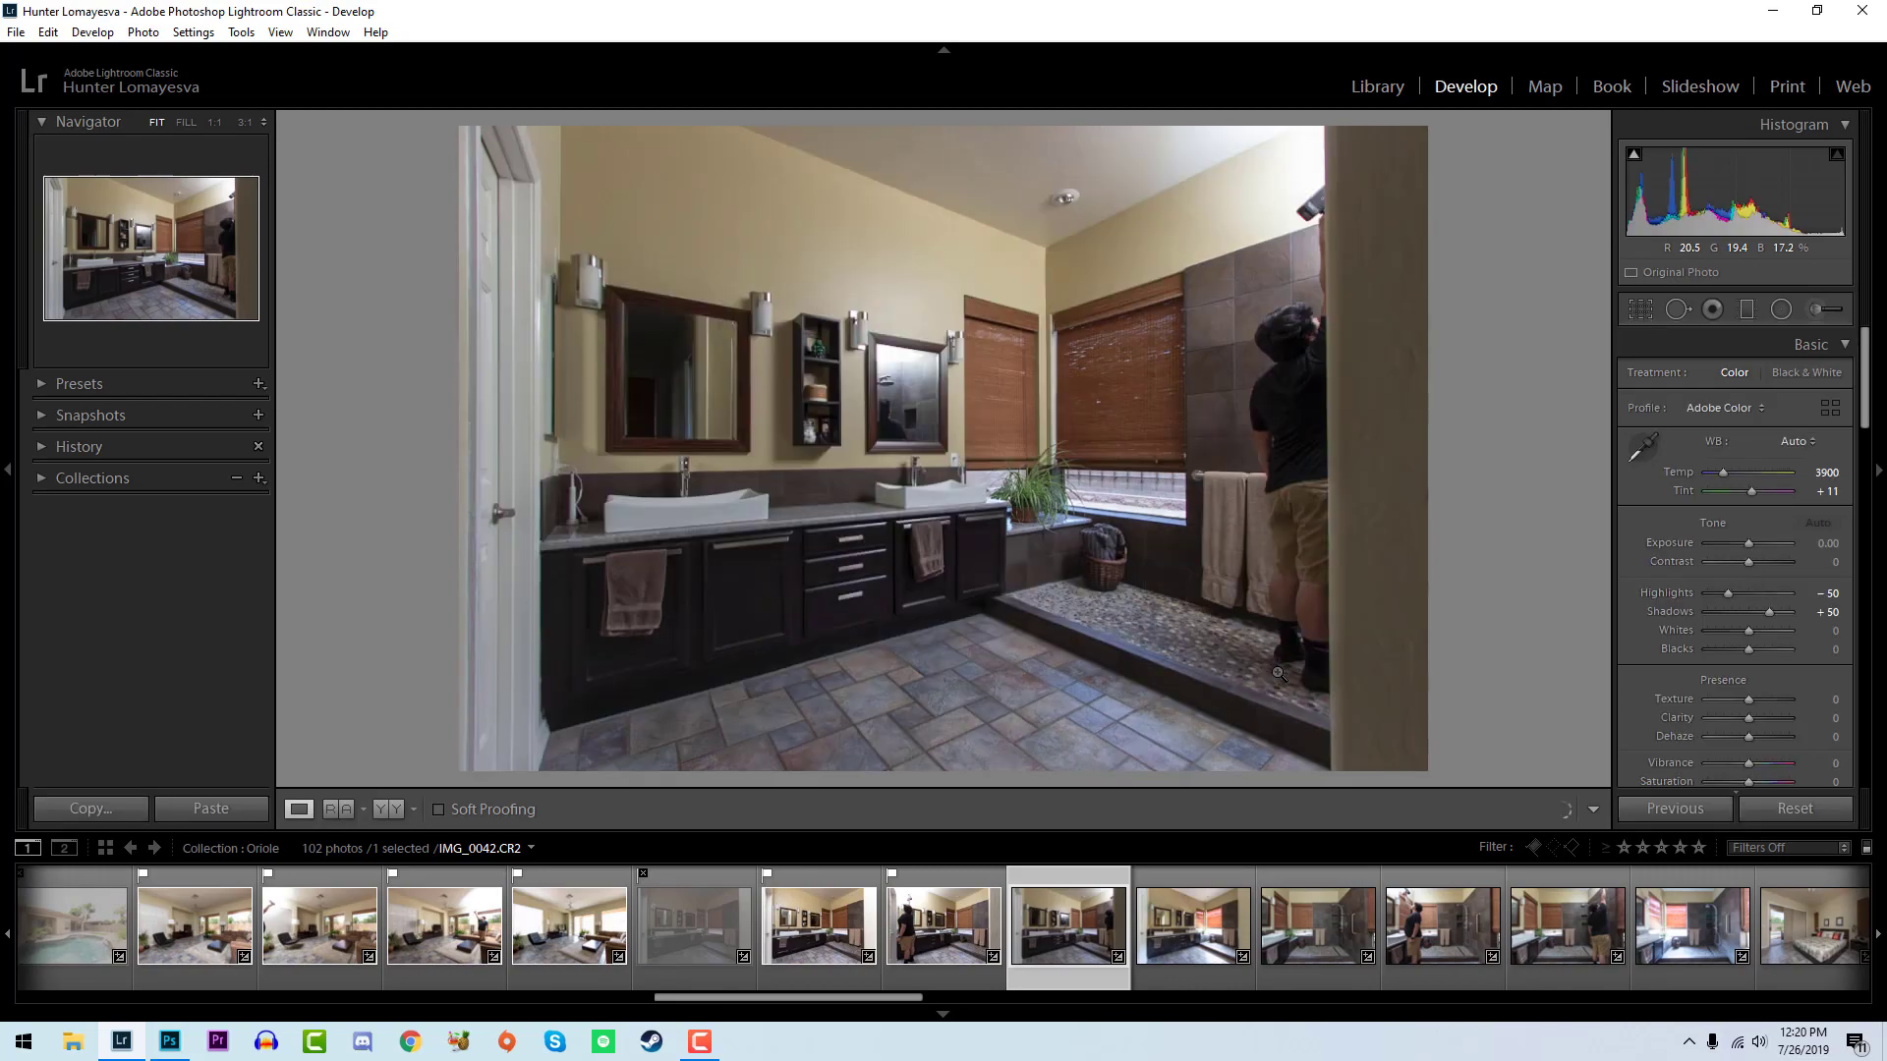
- Flag IMG_0044, set exposure to +0.36, whites to +33 and blacks to -12, compare it with IMG_0043, and open IMG_0045
{"action": "key", "text": "Right"}
{"action": "key", "text": "p"}
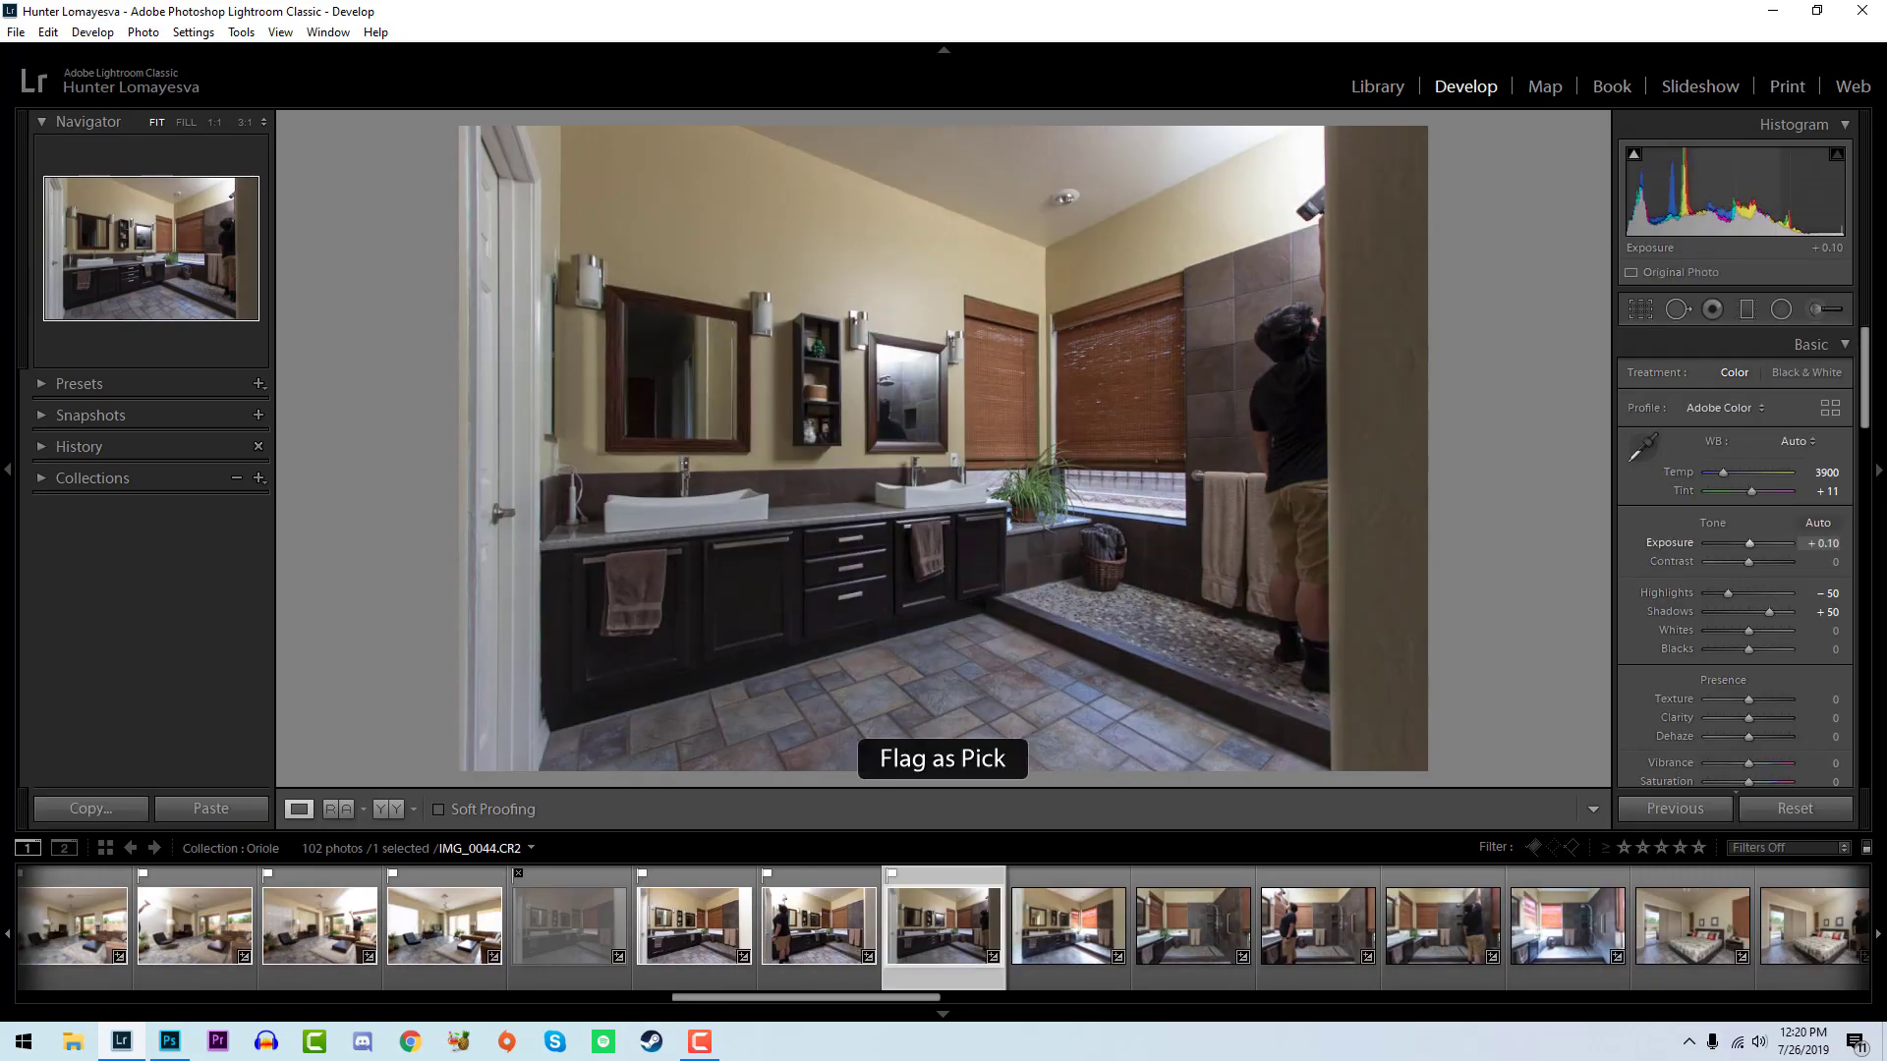
{"action": "left_click_drag", "start_coordinate": [1823, 544], "coordinate": [1838, 544]}
{"action": "left_click_drag", "start_coordinate": [1747, 637], "coordinate": [1747, 644]}
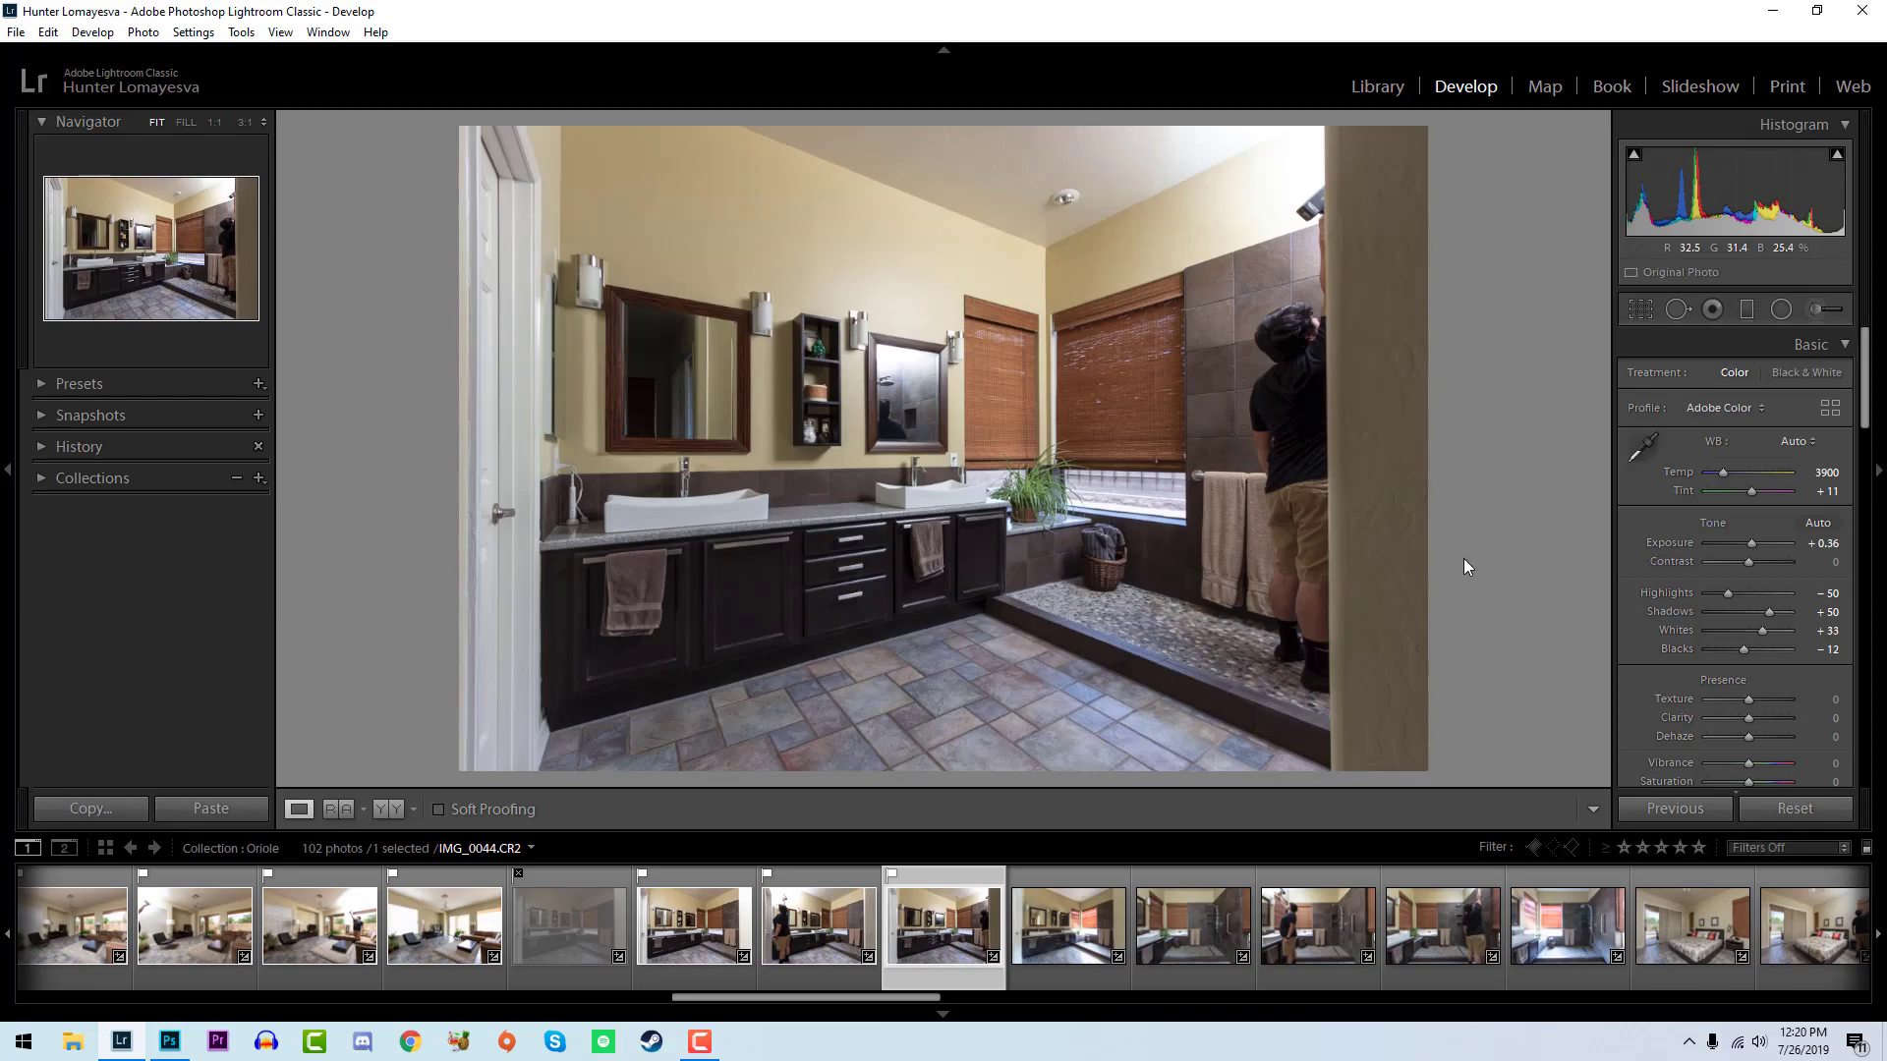
{"action": "key", "text": "Left"}
{"action": "key", "text": "Right"}
{"action": "key", "text": "Right"}
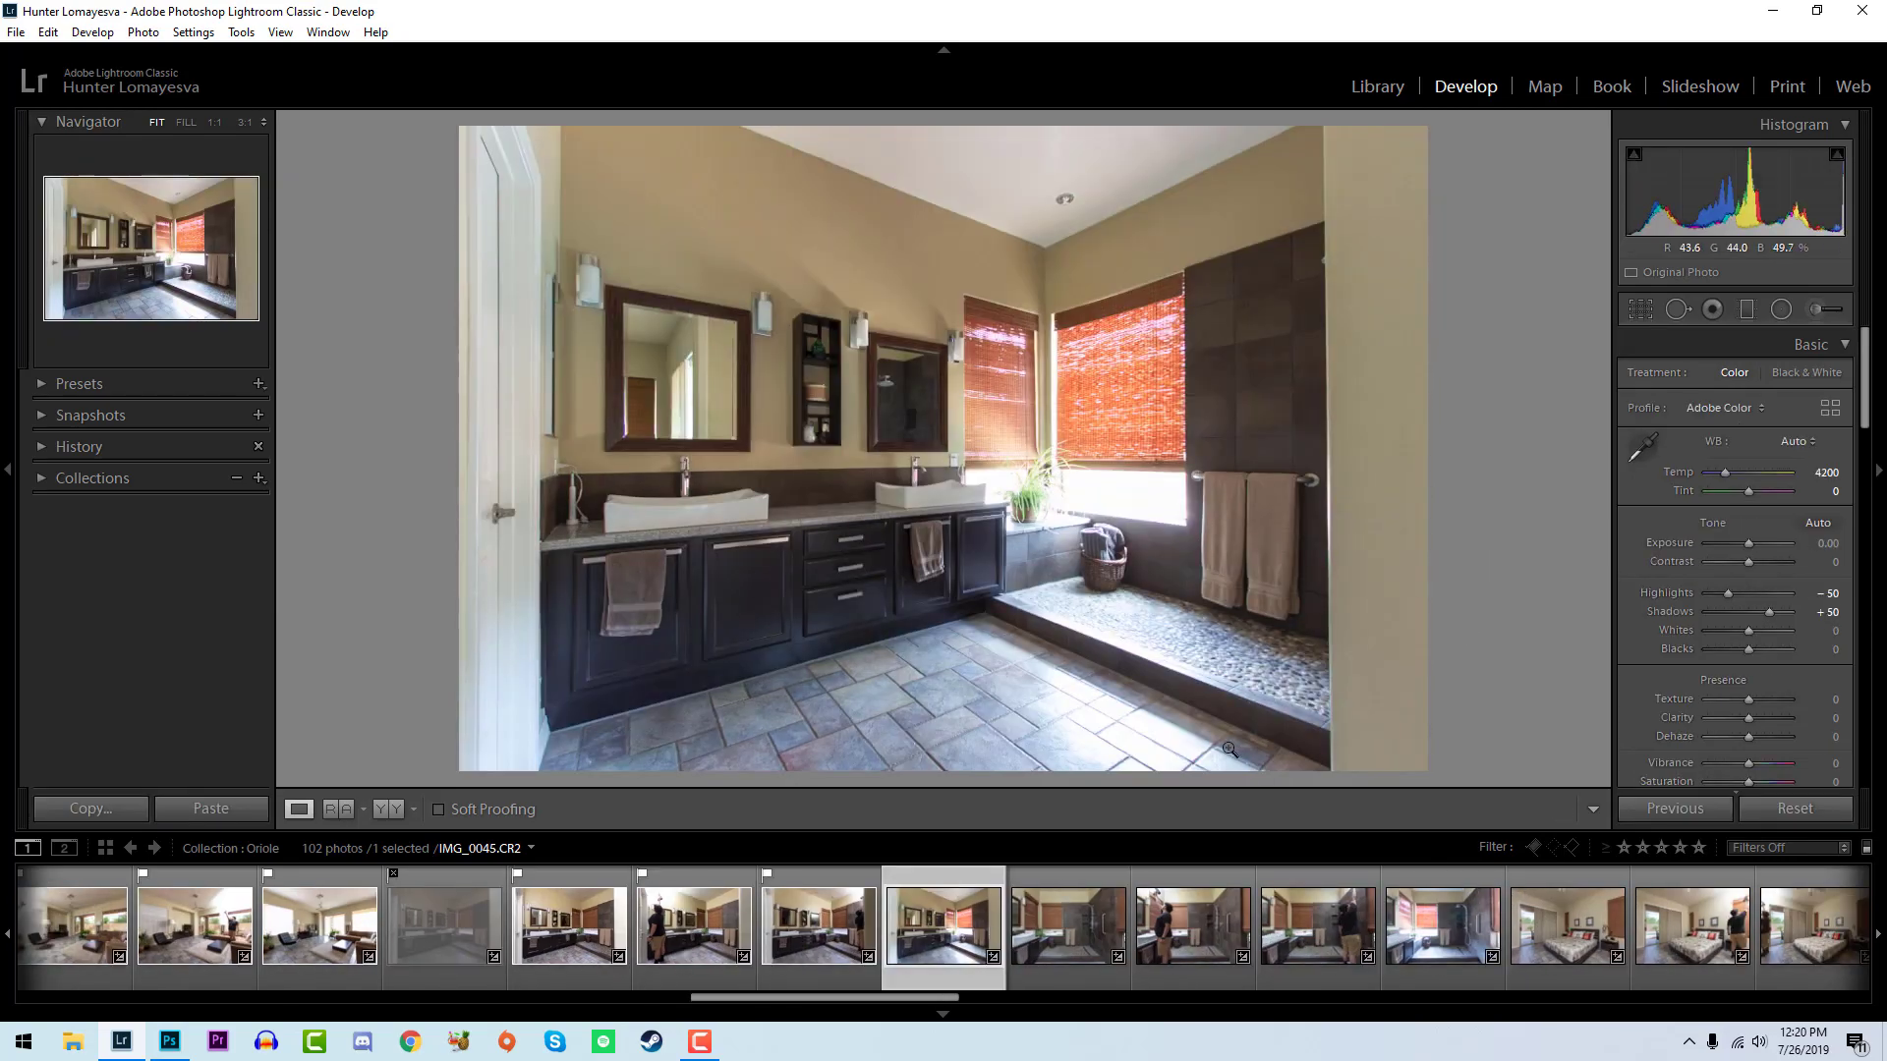
- Flag the bathroom photo IMG_0045 as a pick, inspect its vanity up close, and set exposure to +0.26, whites to +26 and blacks to -50
{"action": "key", "text": "p"}
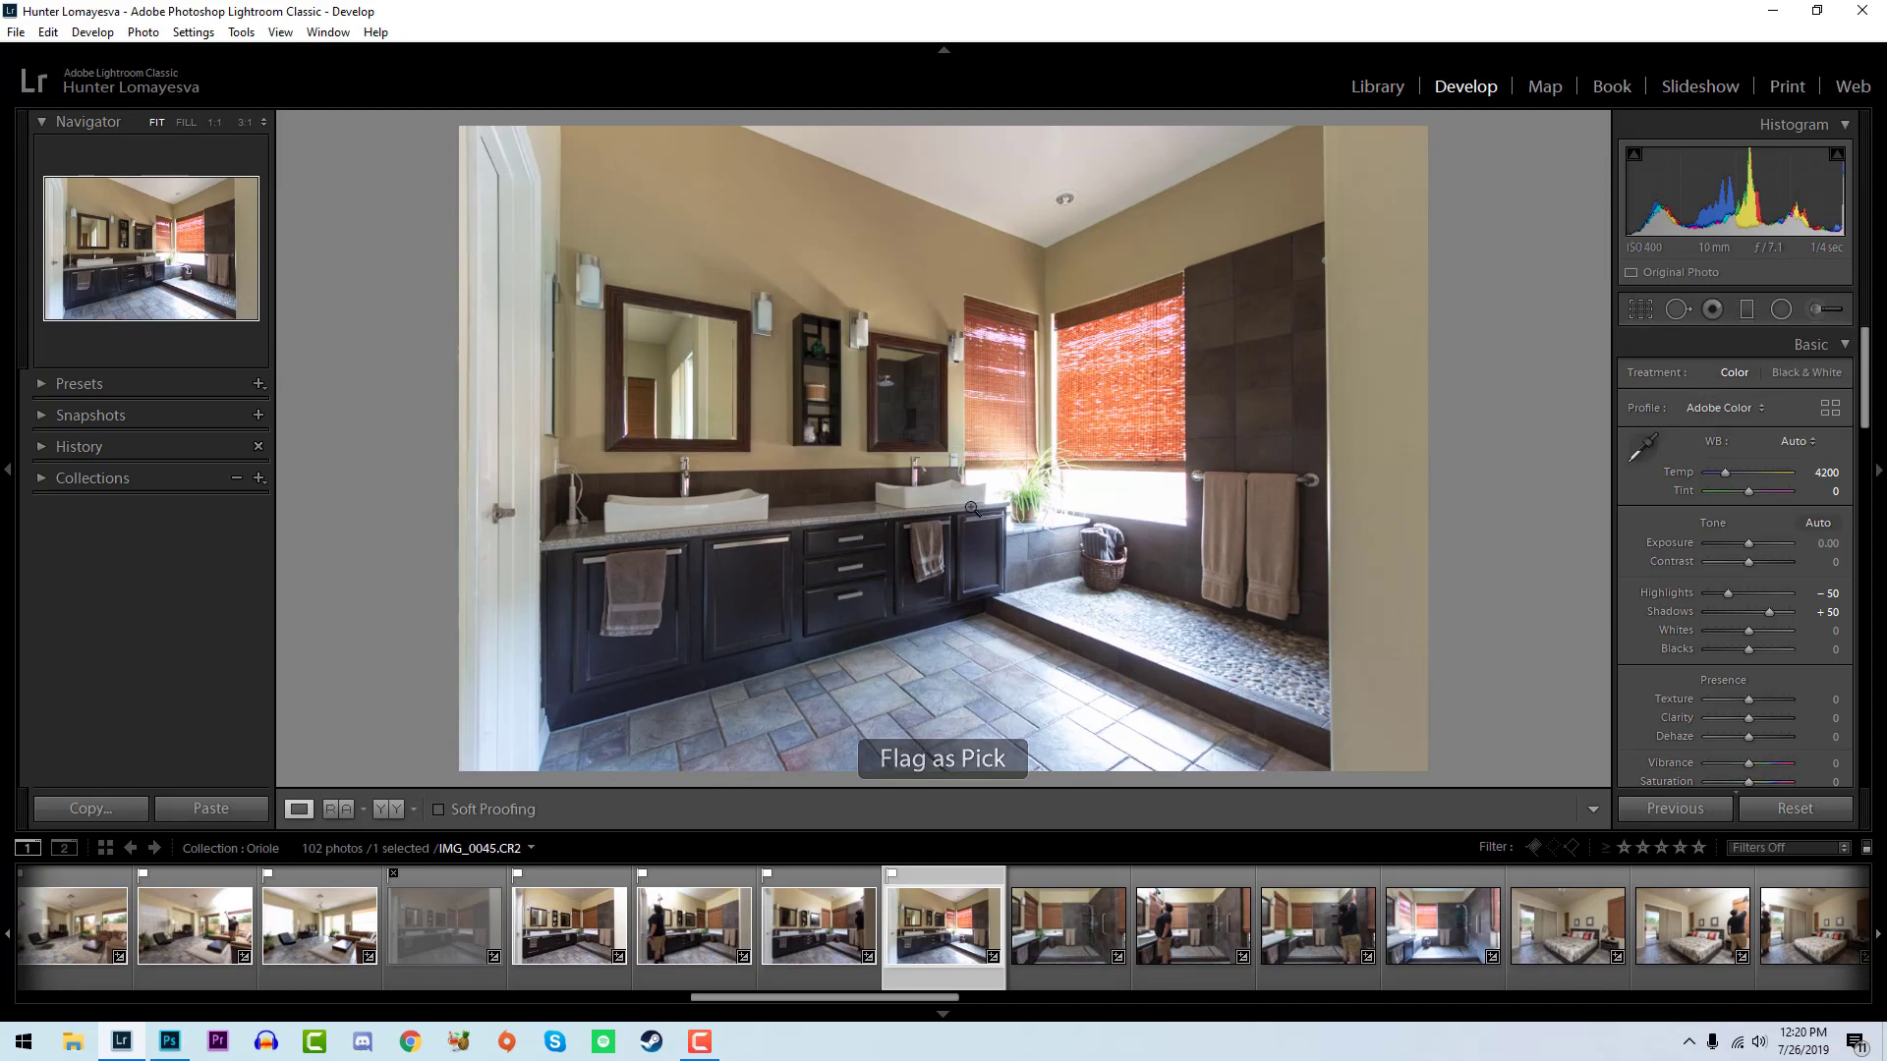
{"action": "left_click", "coordinate": [687, 660]}
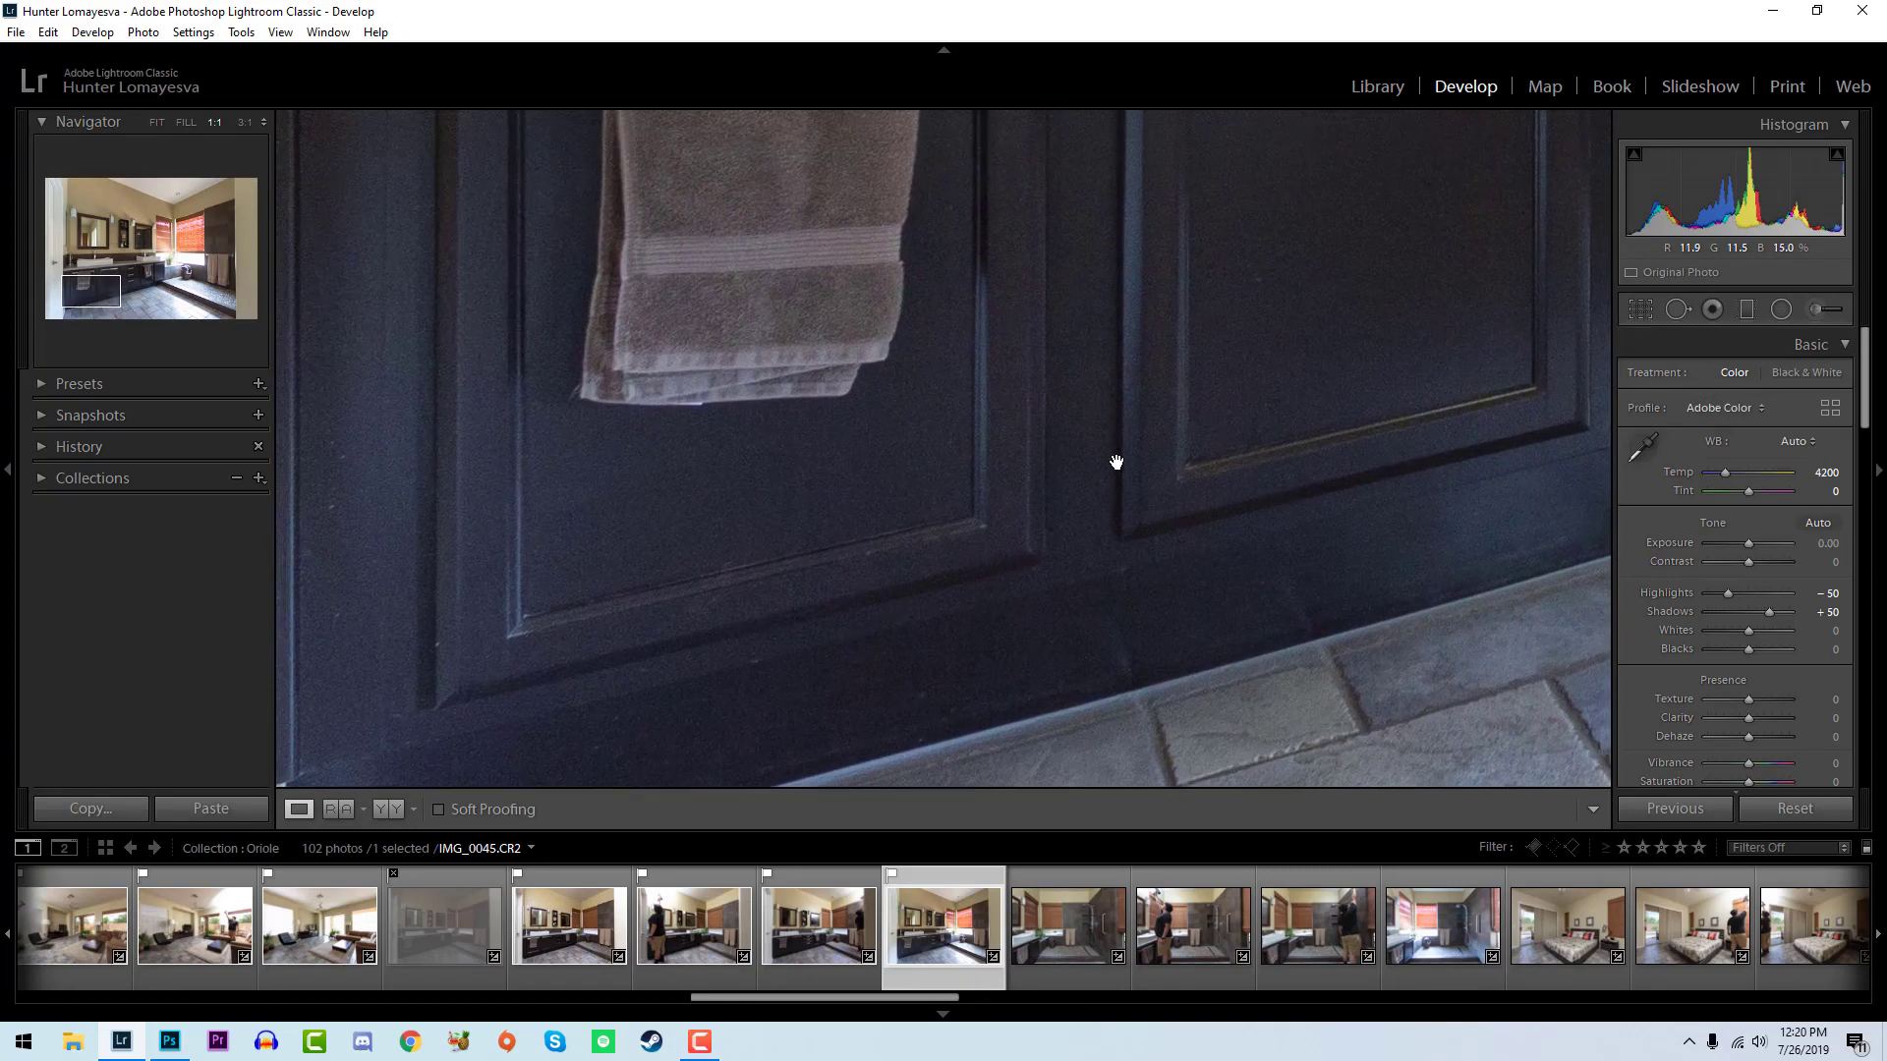
{"action": "left_click", "coordinate": [894, 477]}
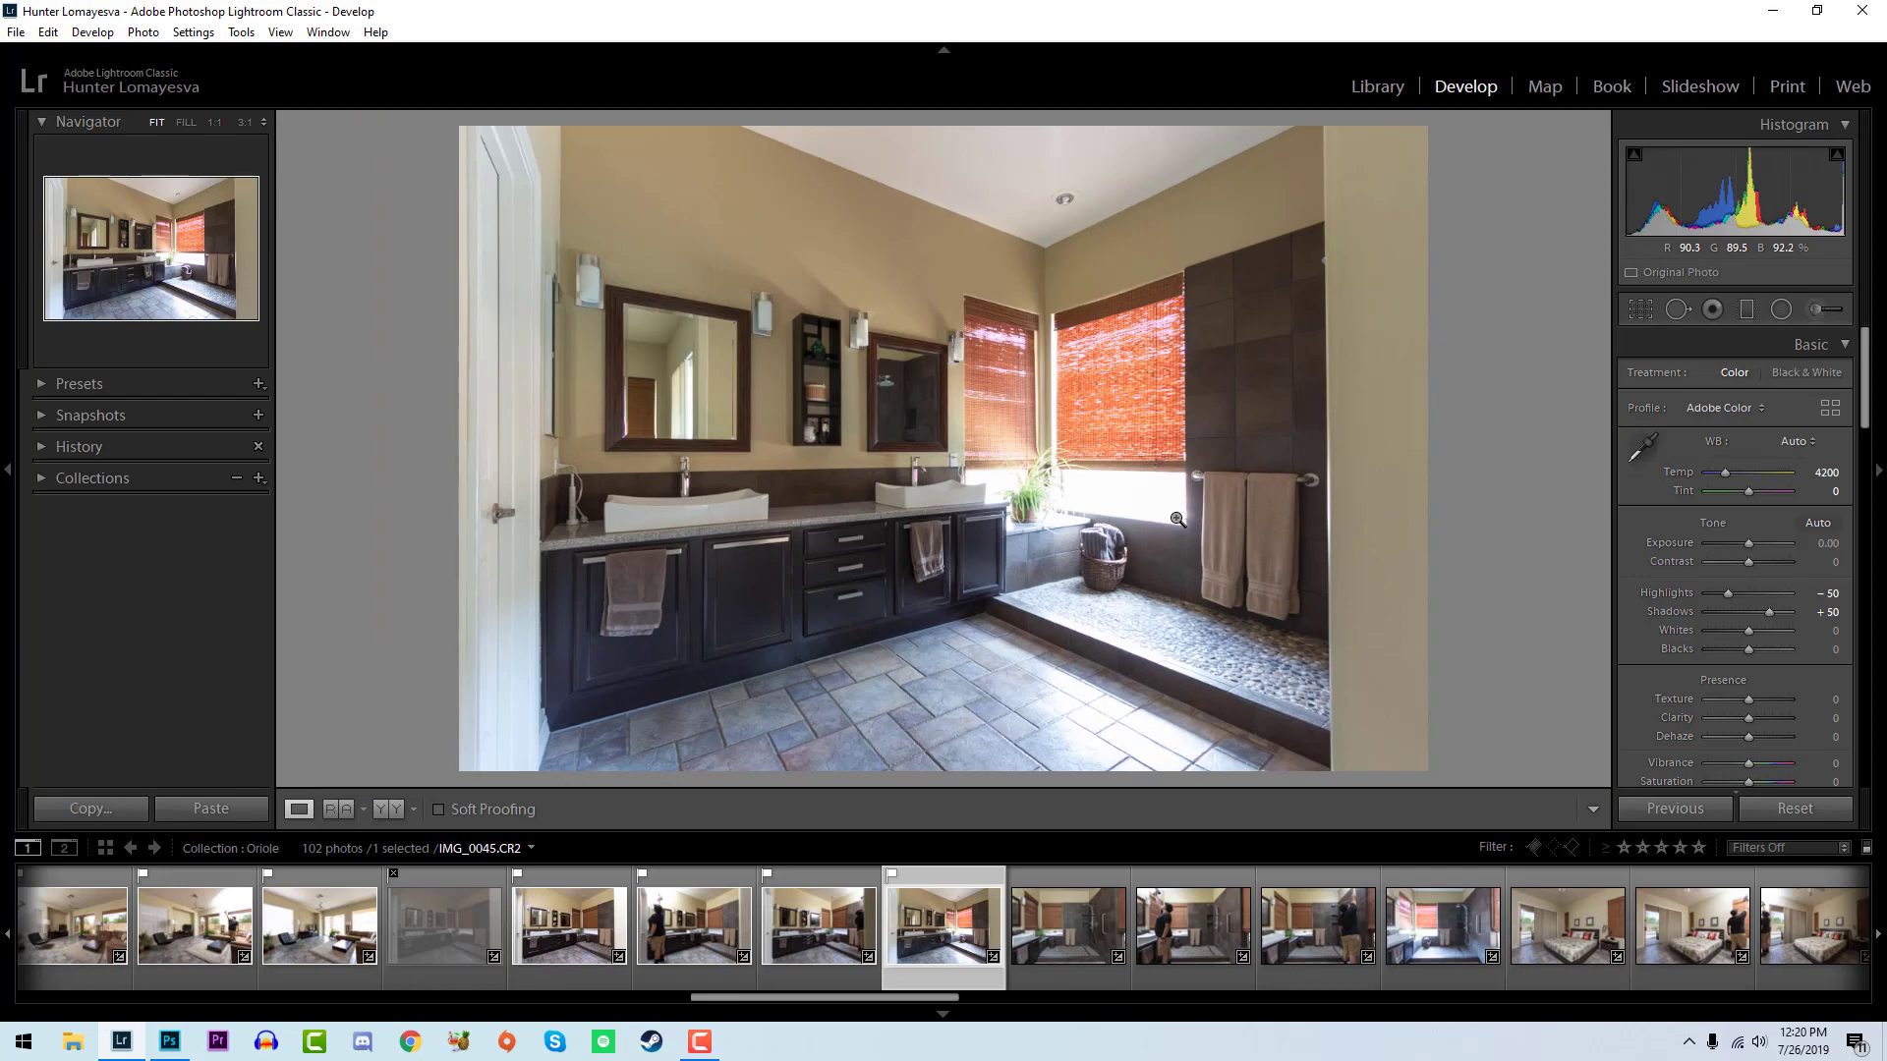
{"action": "left_click_drag", "start_coordinate": [1726, 195], "coordinate": [1741, 196]}
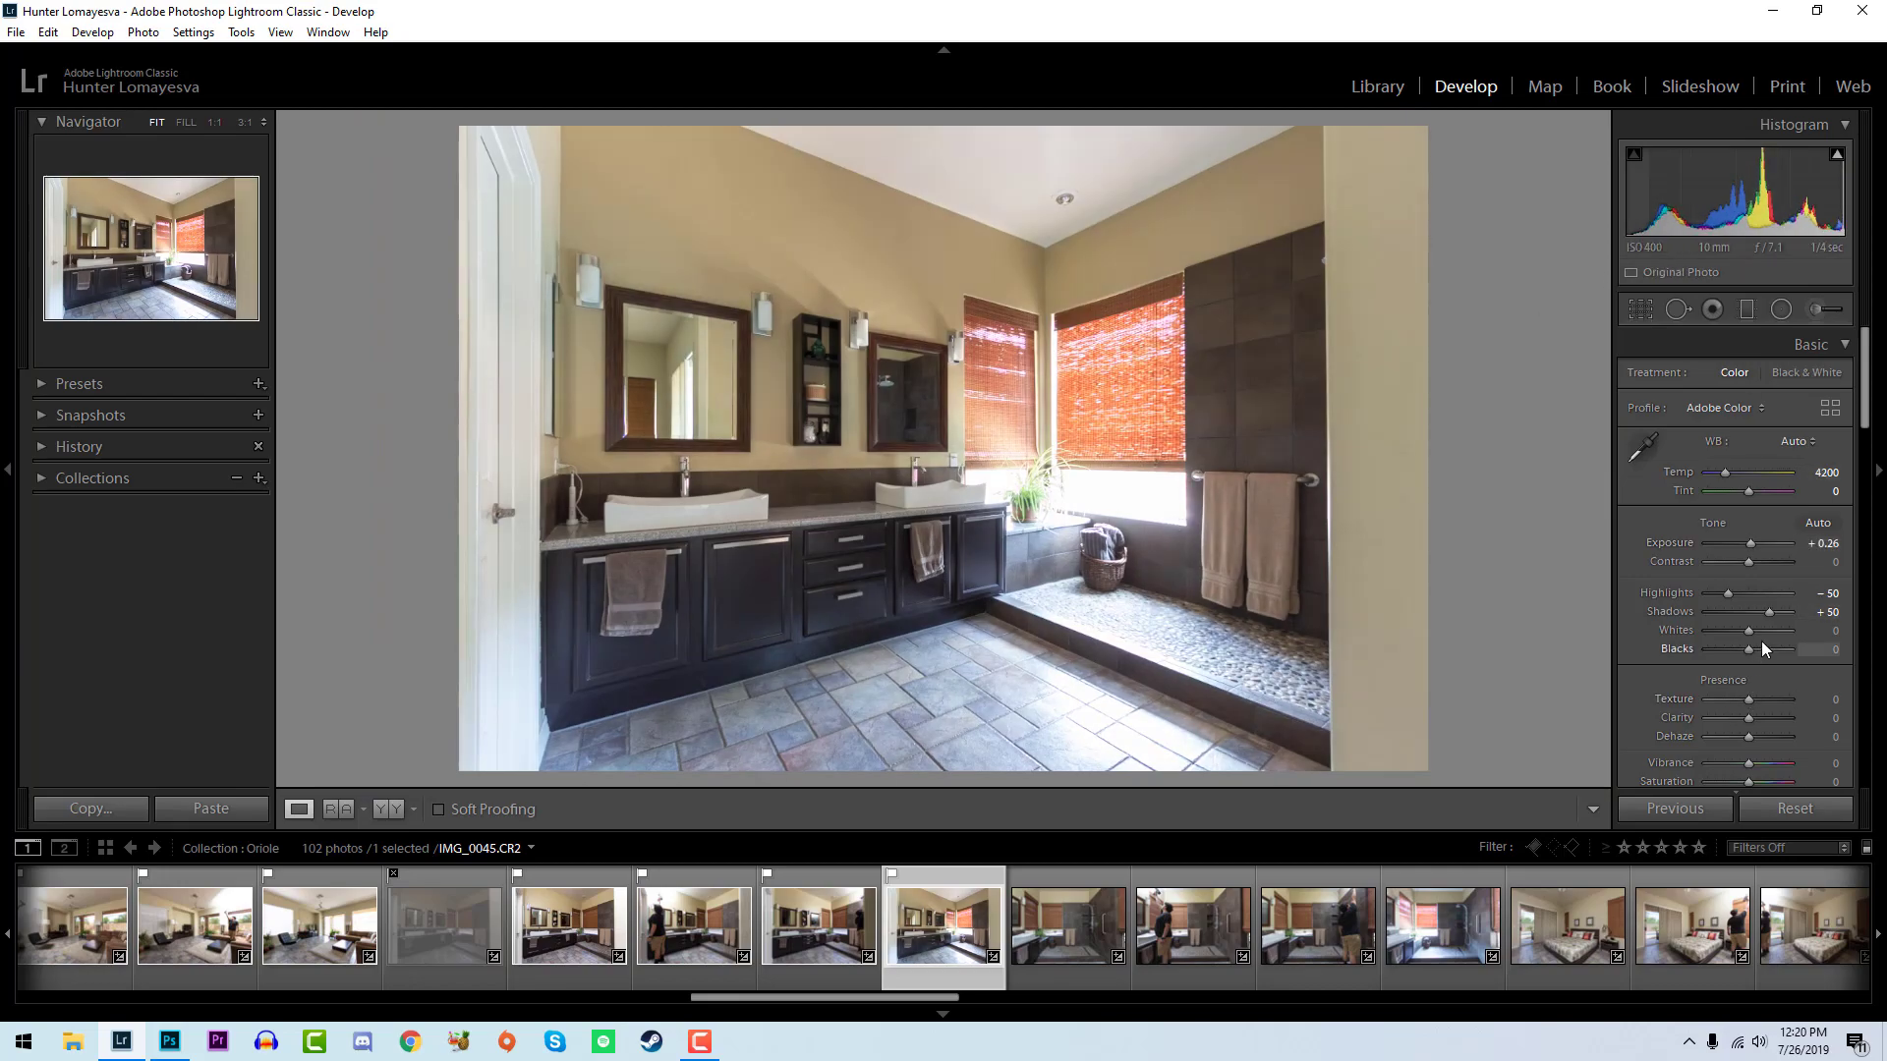
{"action": "left_click_drag", "start_coordinate": [1749, 629], "coordinate": [1733, 647]}
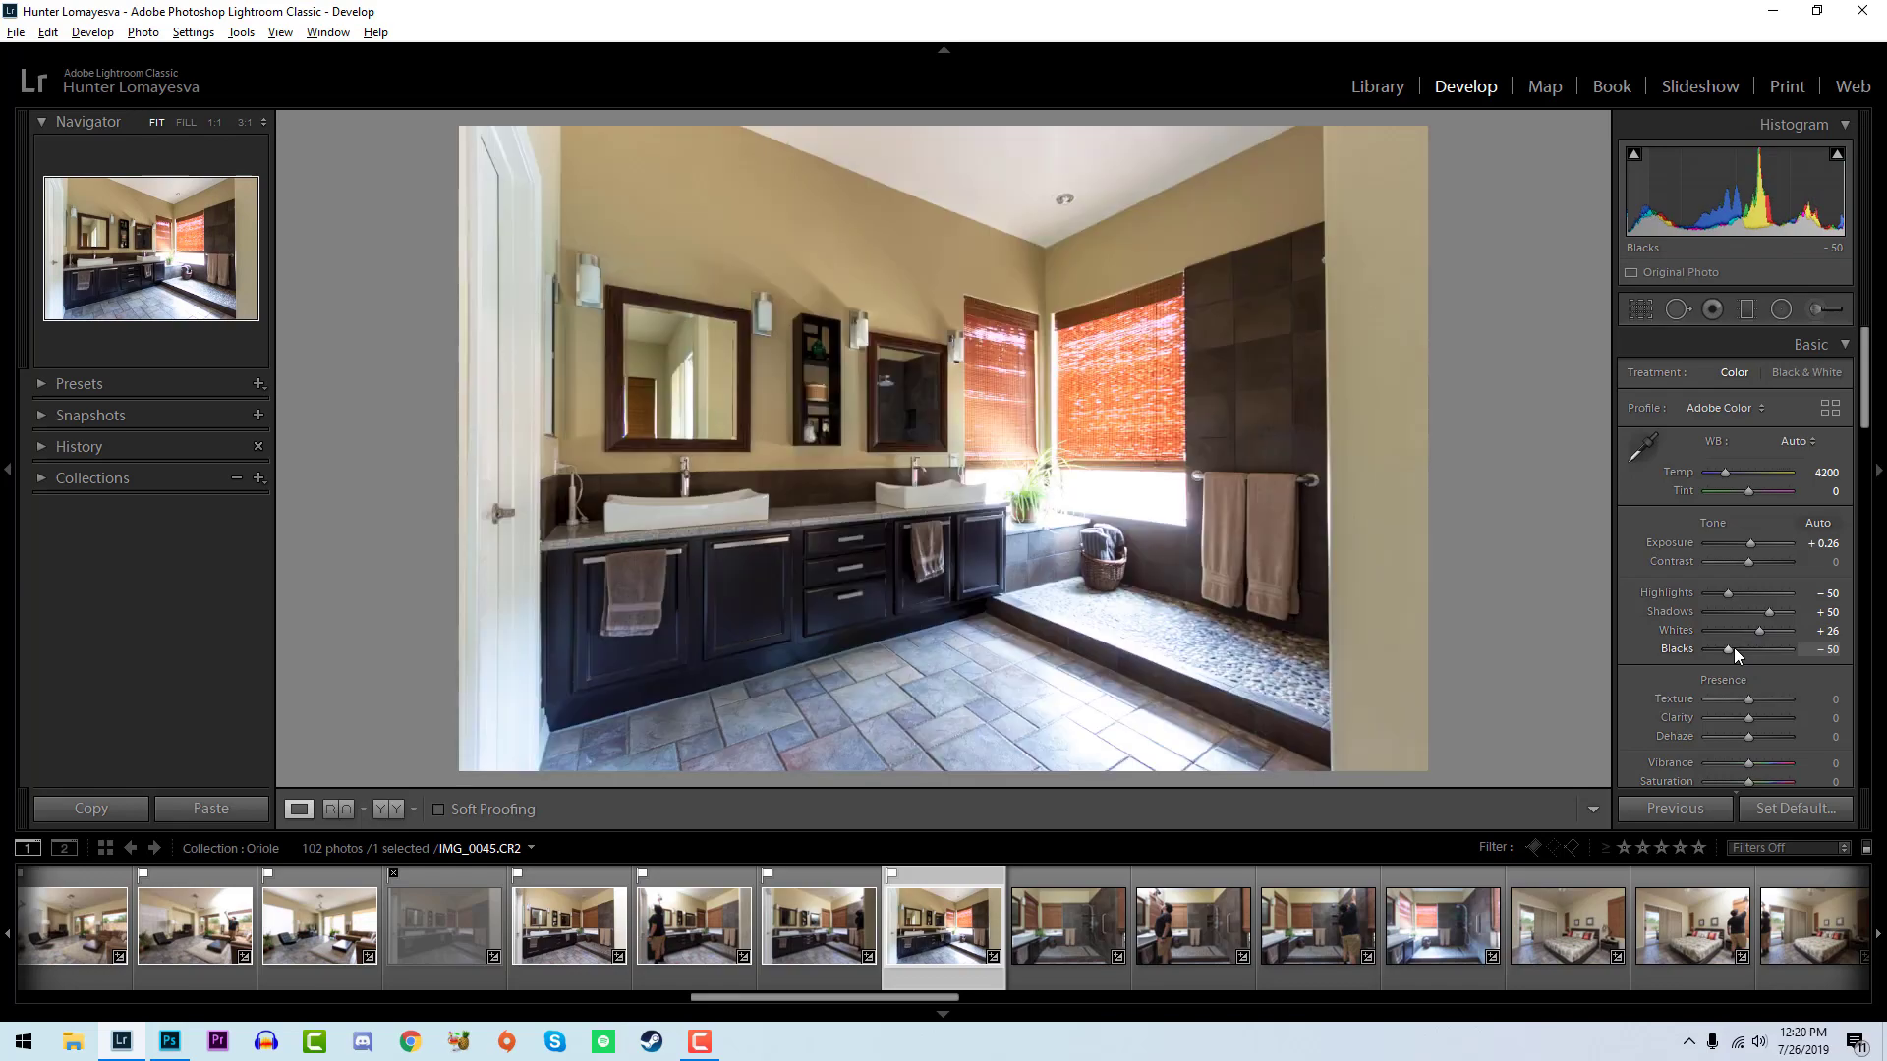
- Open the shower photo IMG_0046 and set exposure to +0.34, whites to +29 and blacks to -31
{"action": "key", "text": "Right"}
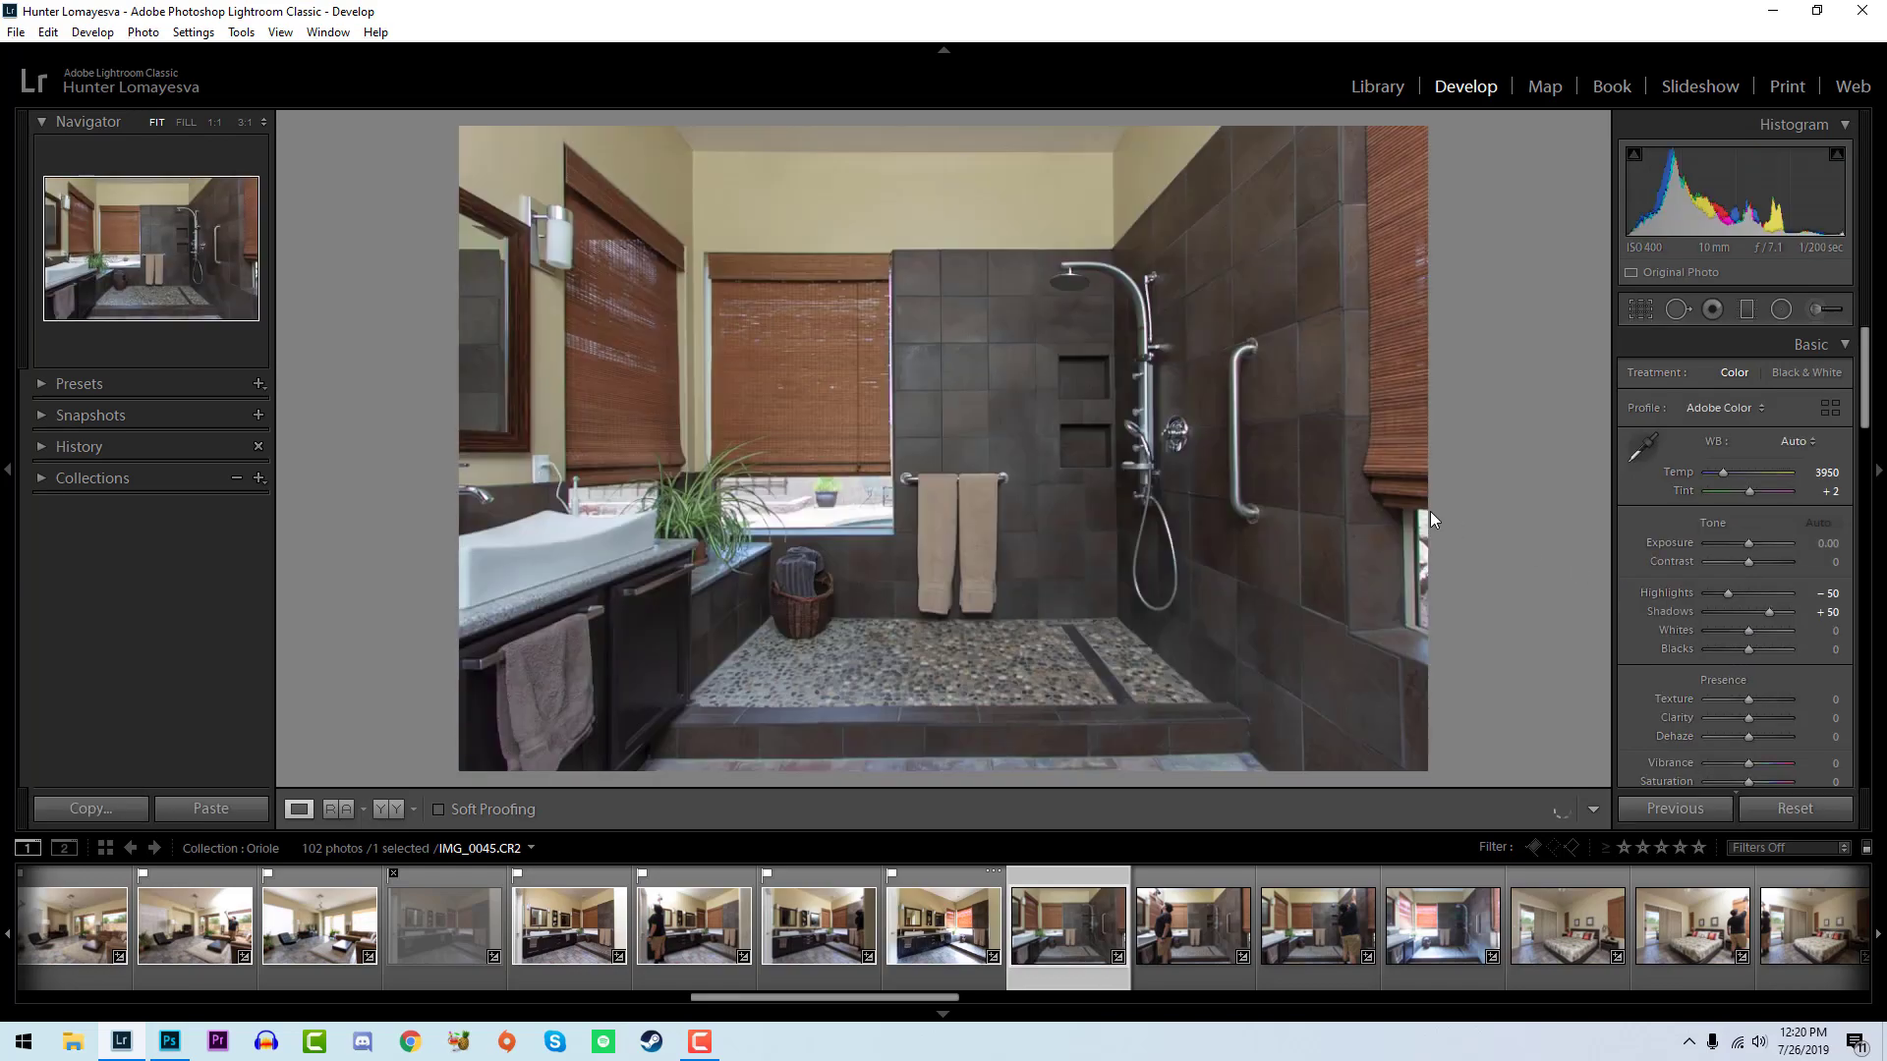
{"action": "key", "text": "Right"}
{"action": "left_click_drag", "start_coordinate": [1723, 186], "coordinate": [1735, 186]}
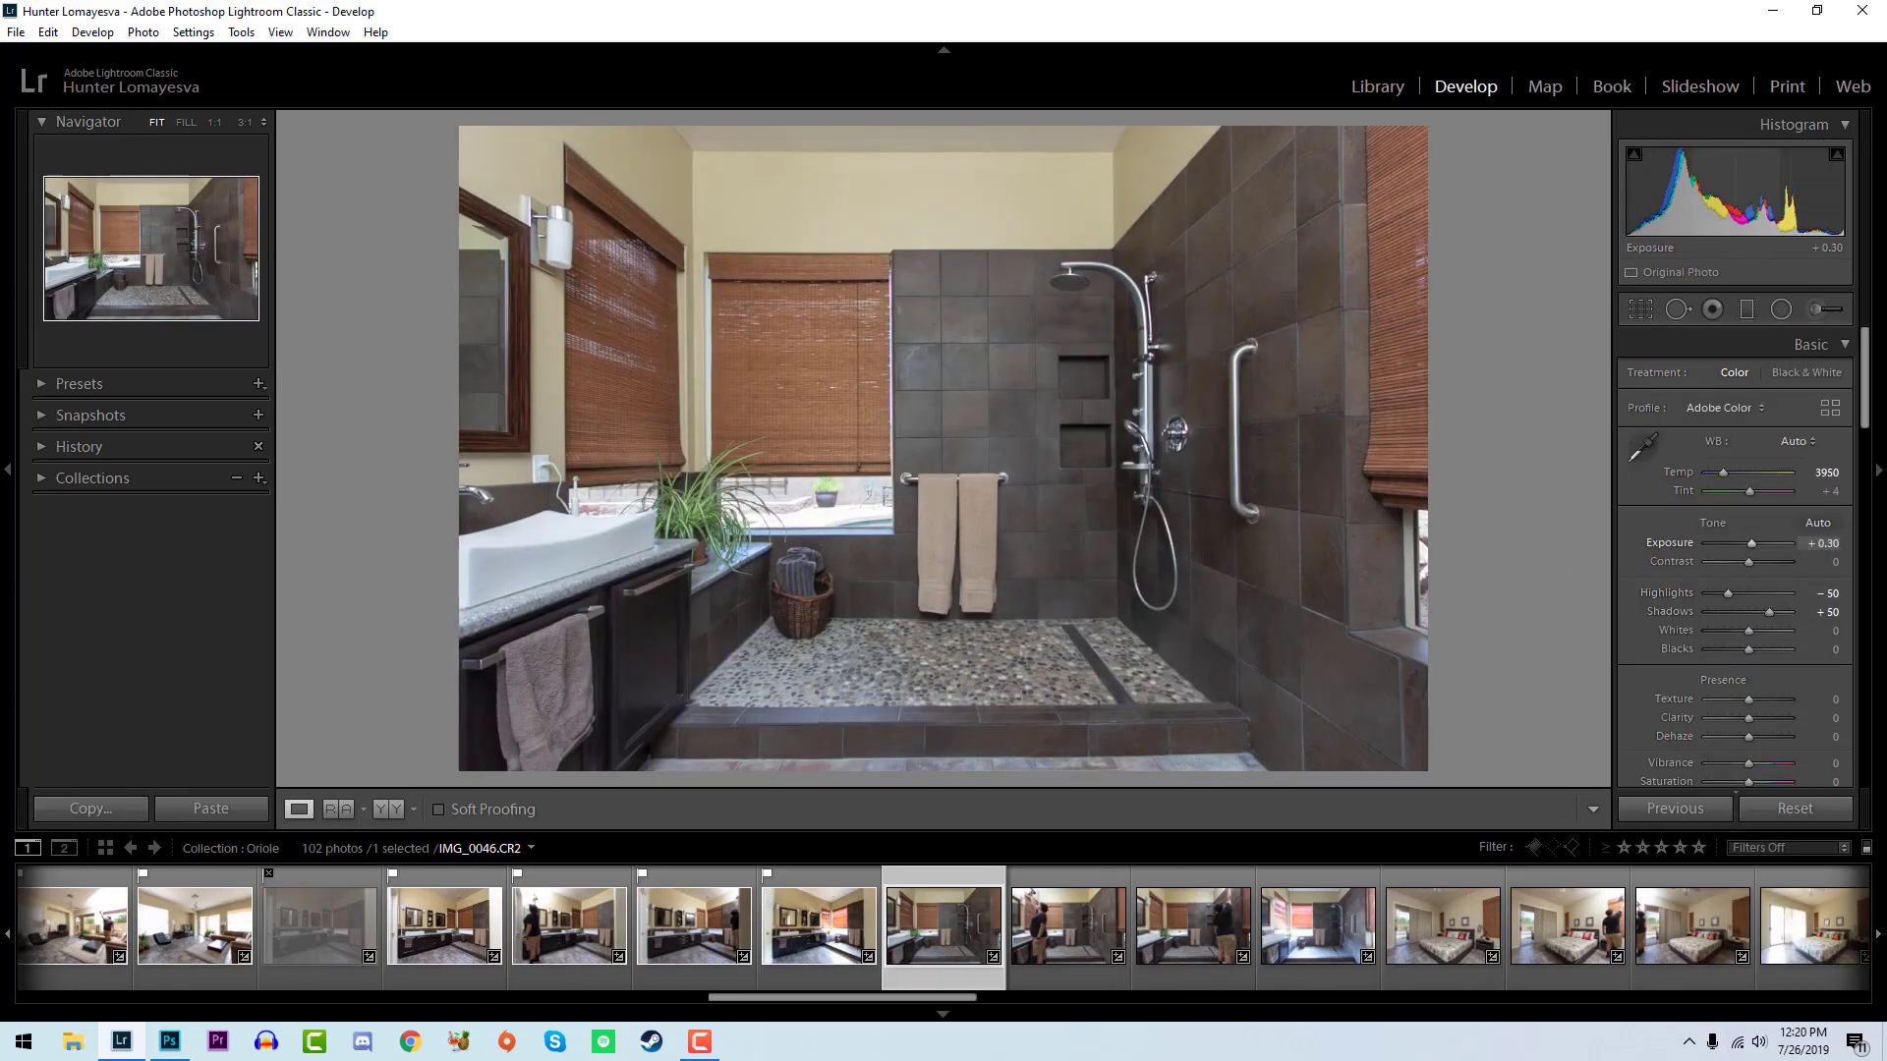
{"action": "left_click_drag", "start_coordinate": [1749, 630], "coordinate": [1730, 653]}
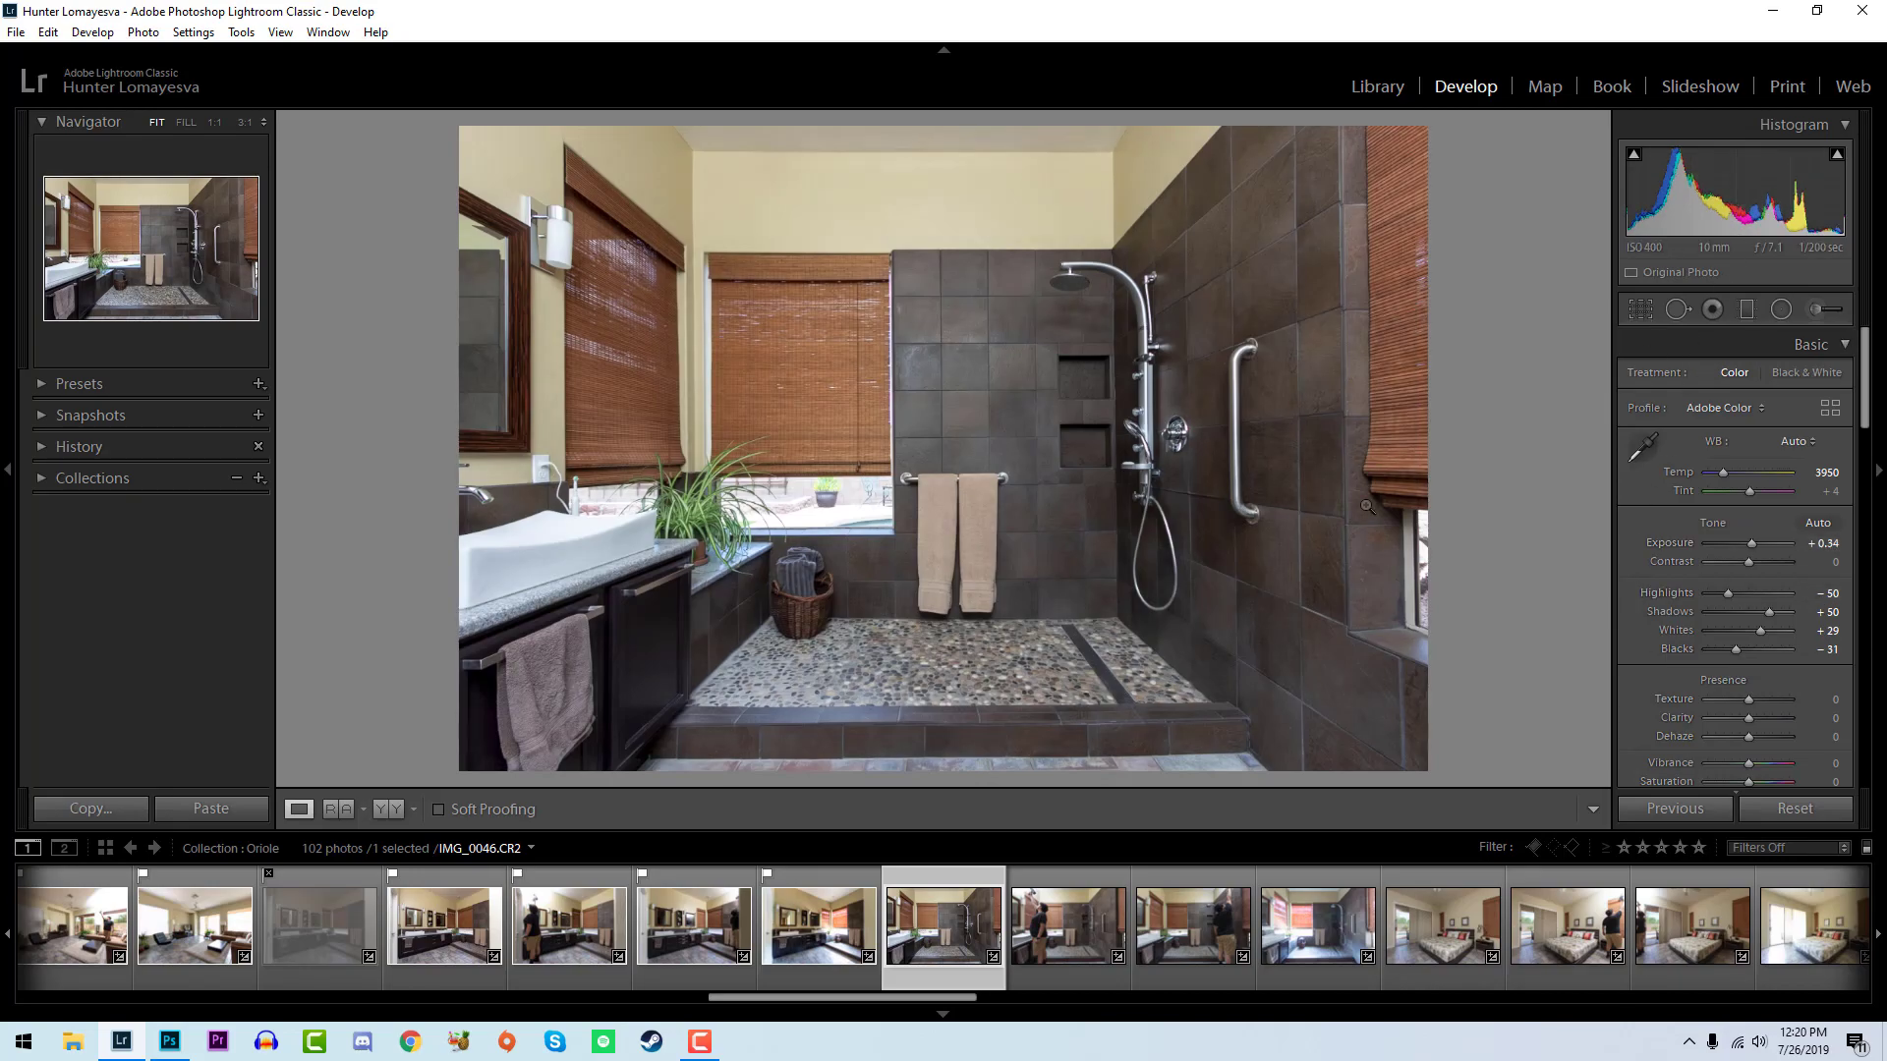
{"action": "key", "text": "Right"}
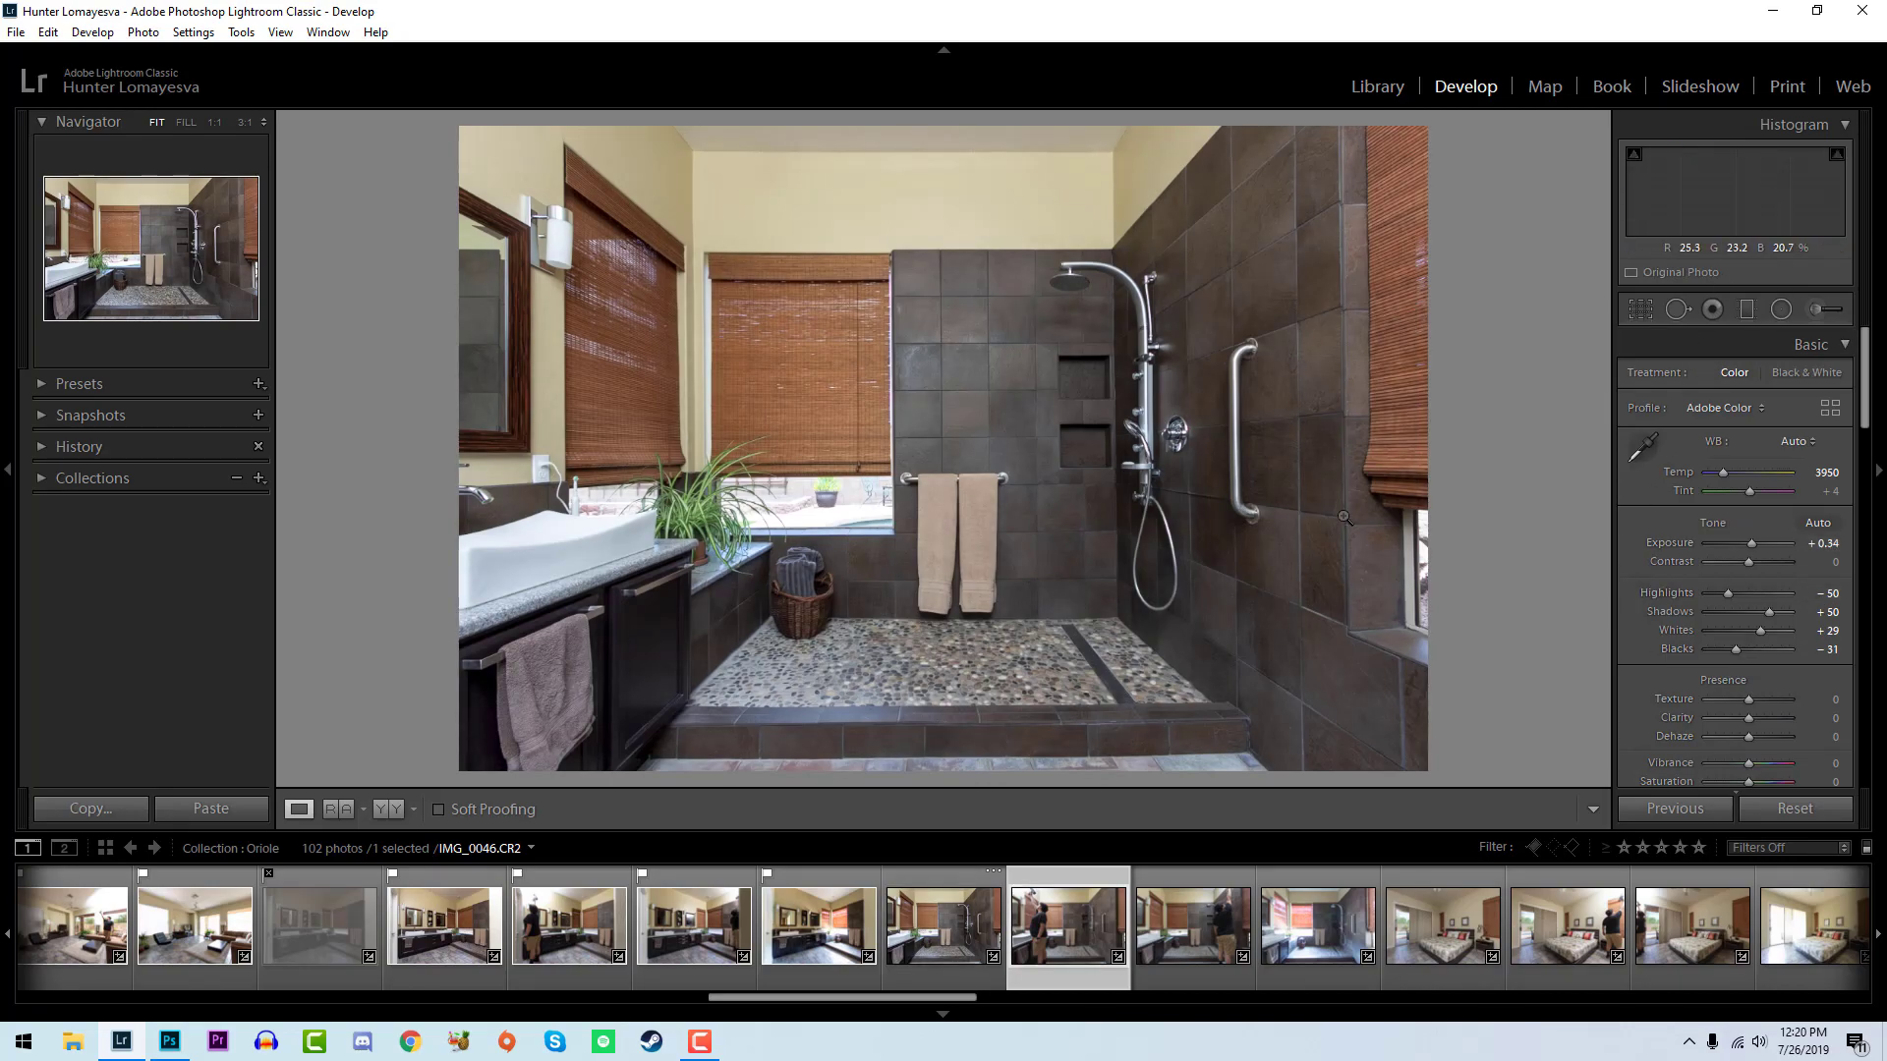
{"action": "key", "text": "Left"}
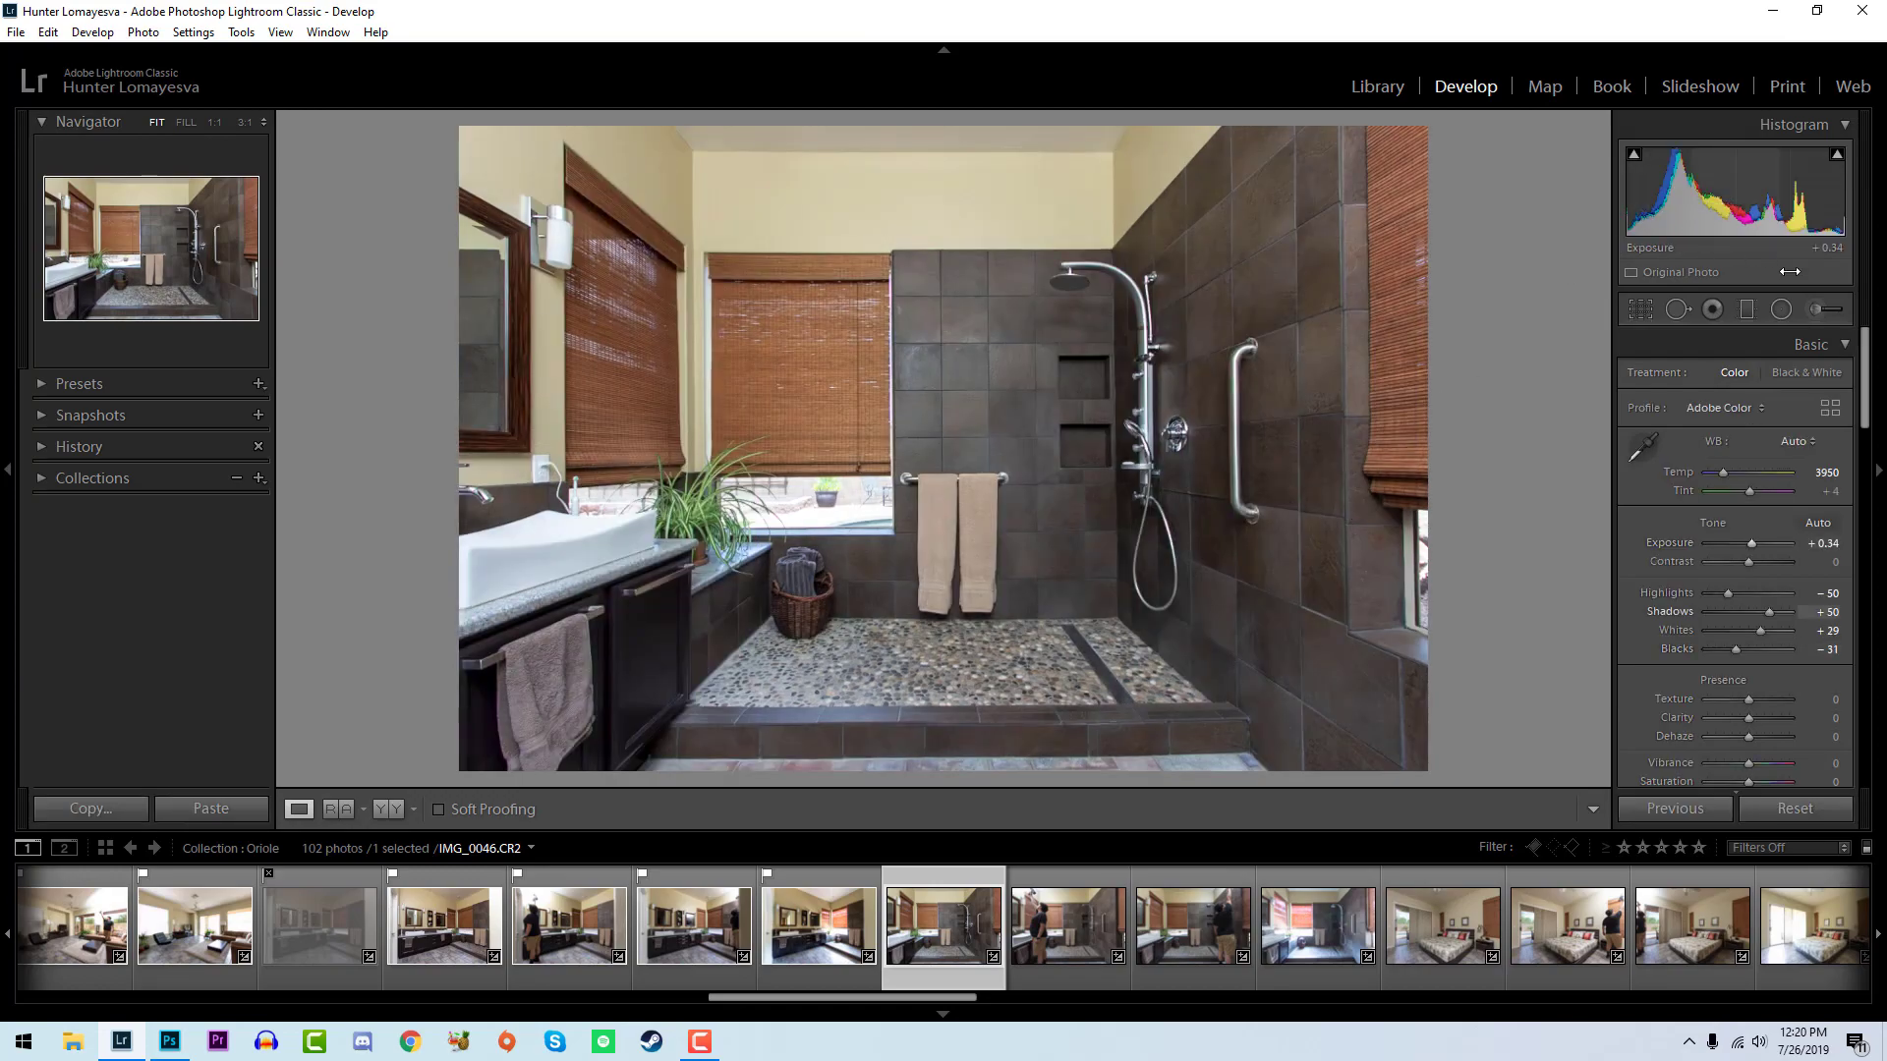
- Fine-tune the blacks of IMG_0046, compare it with IMG_0047, and flag IMG_0046 as a pick
{"action": "left_click_drag", "start_coordinate": [1733, 652], "coordinate": [1729, 656]}
{"action": "key", "text": "Right"}
{"action": "key", "text": "Left"}
{"action": "key", "text": "shift+p"}
- Flag IMG_0047 as a pick, set exposure to +0.10, whites to +26 and blacks to -26, and compare it with IMG_0046
{"action": "key", "text": "p"}
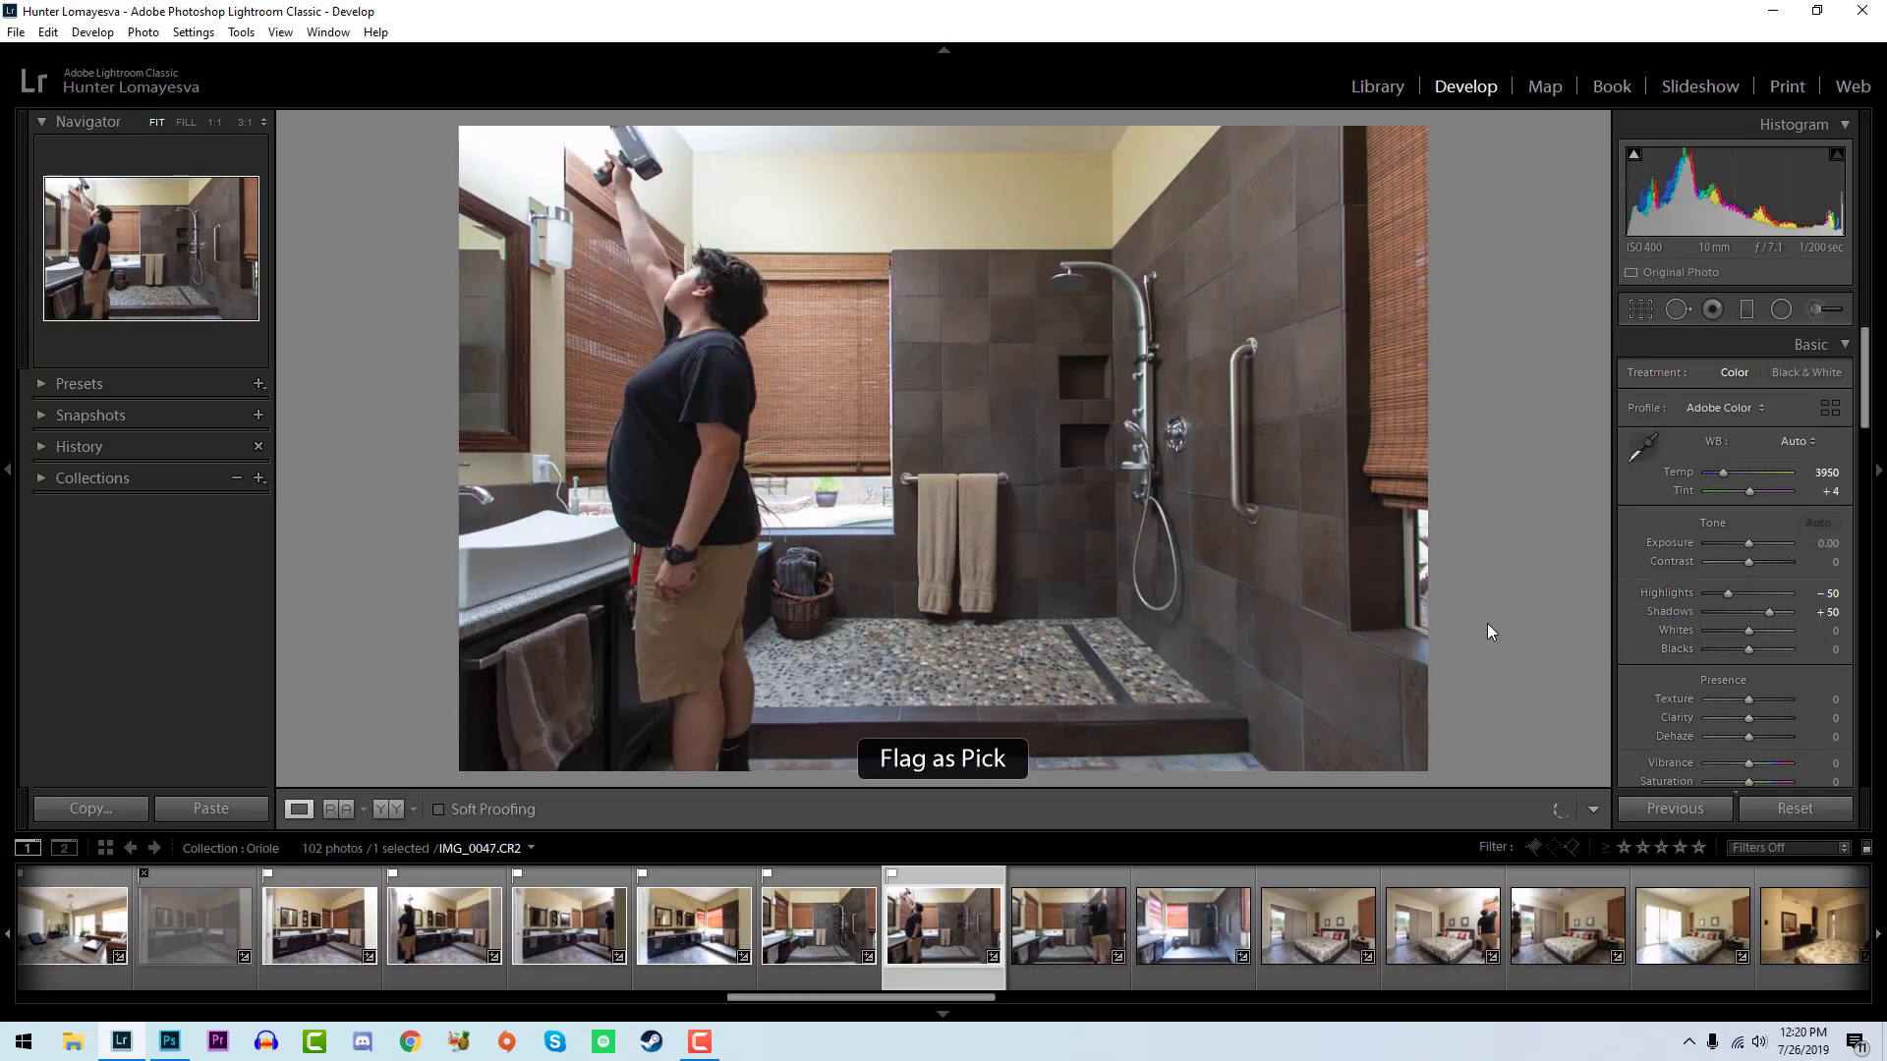
{"action": "left_click_drag", "start_coordinate": [1748, 544], "coordinate": [1749, 545]}
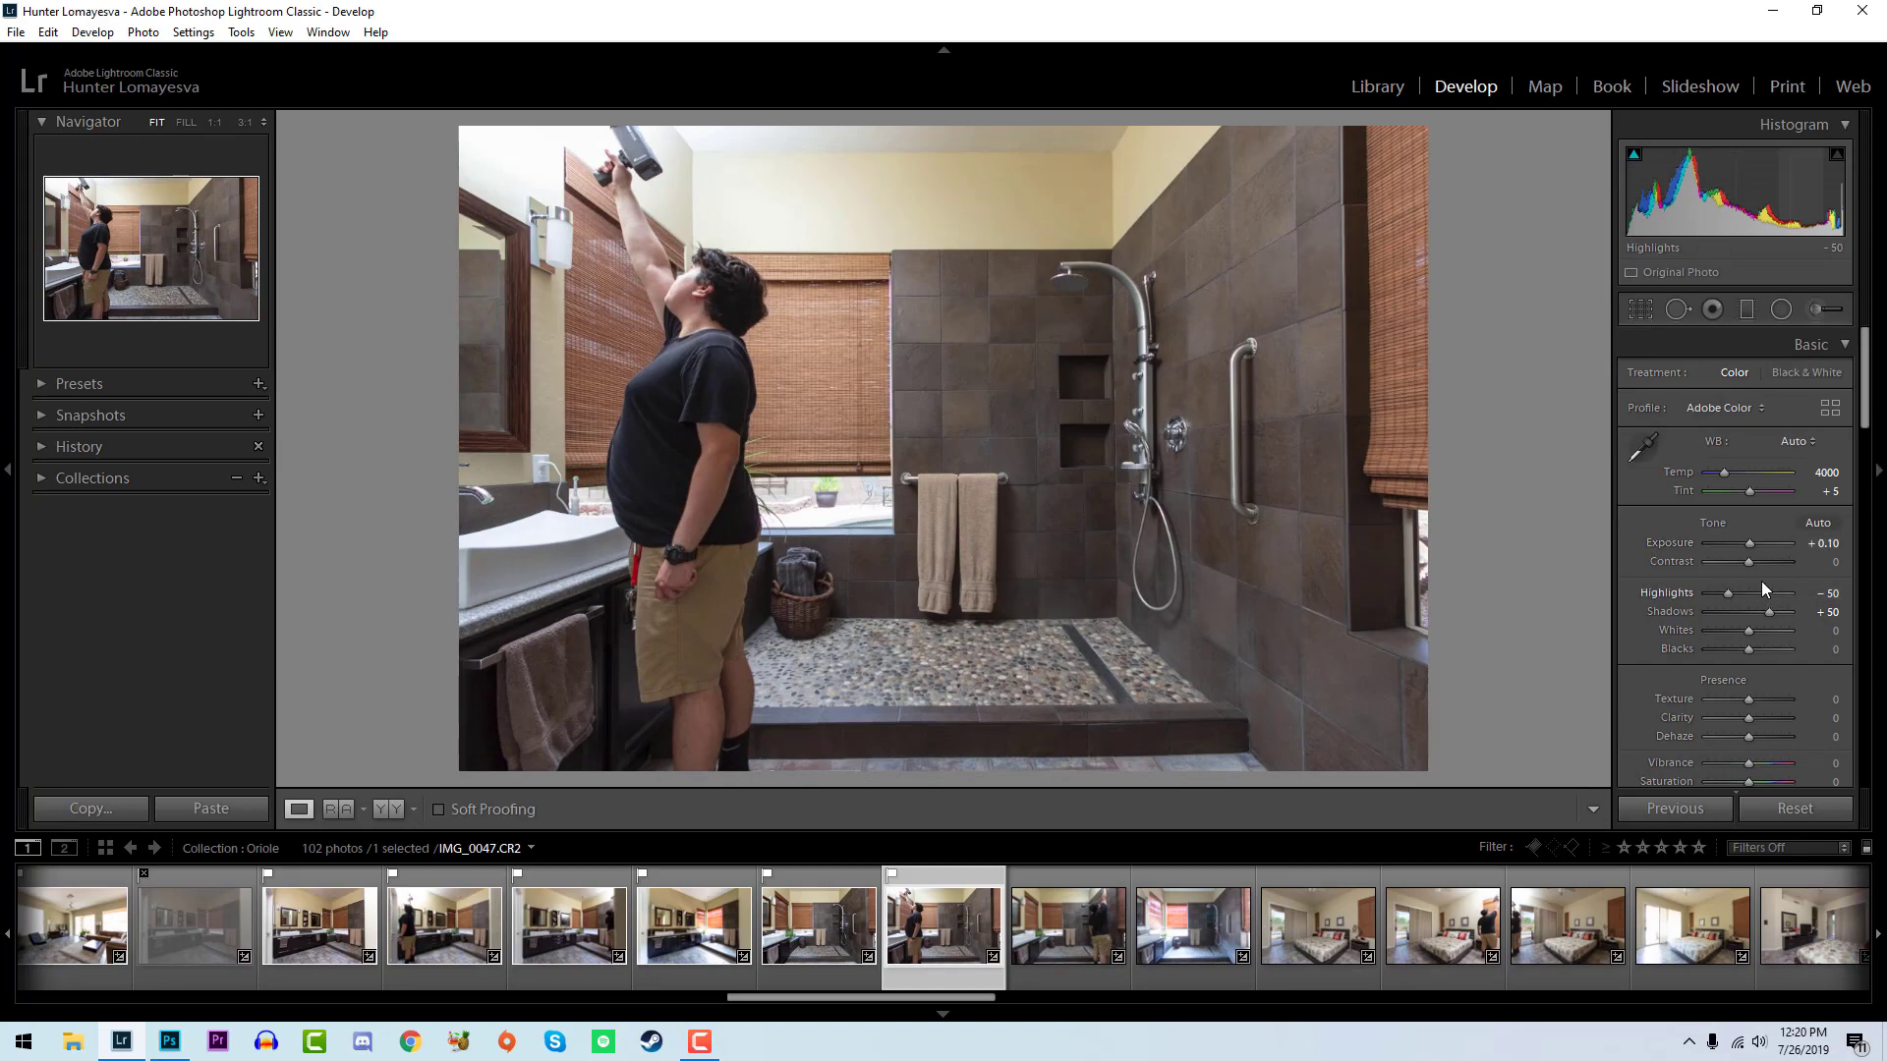
{"action": "left_click_drag", "start_coordinate": [1747, 633], "coordinate": [1753, 633]}
{"action": "left_click_drag", "start_coordinate": [1765, 650], "coordinate": [1735, 648]}
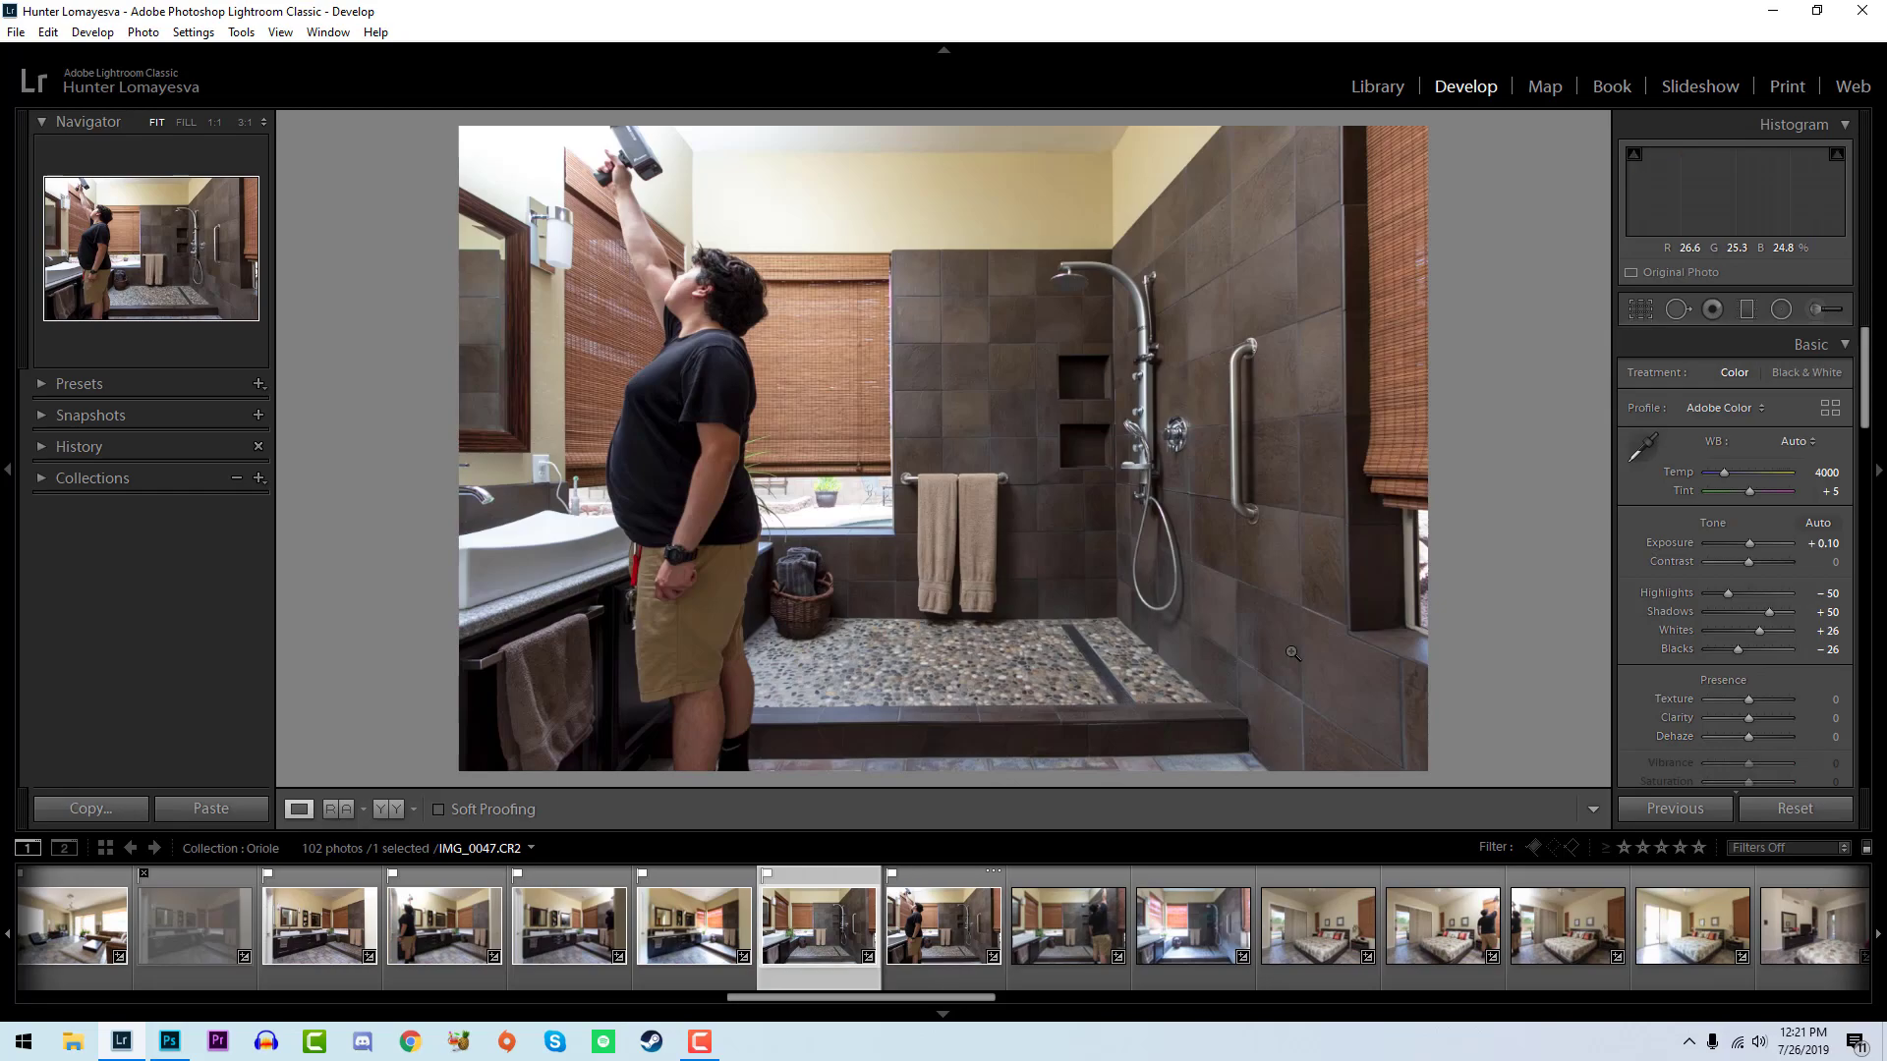
{"action": "key", "text": "Right"}
{"action": "key", "text": "Right"}
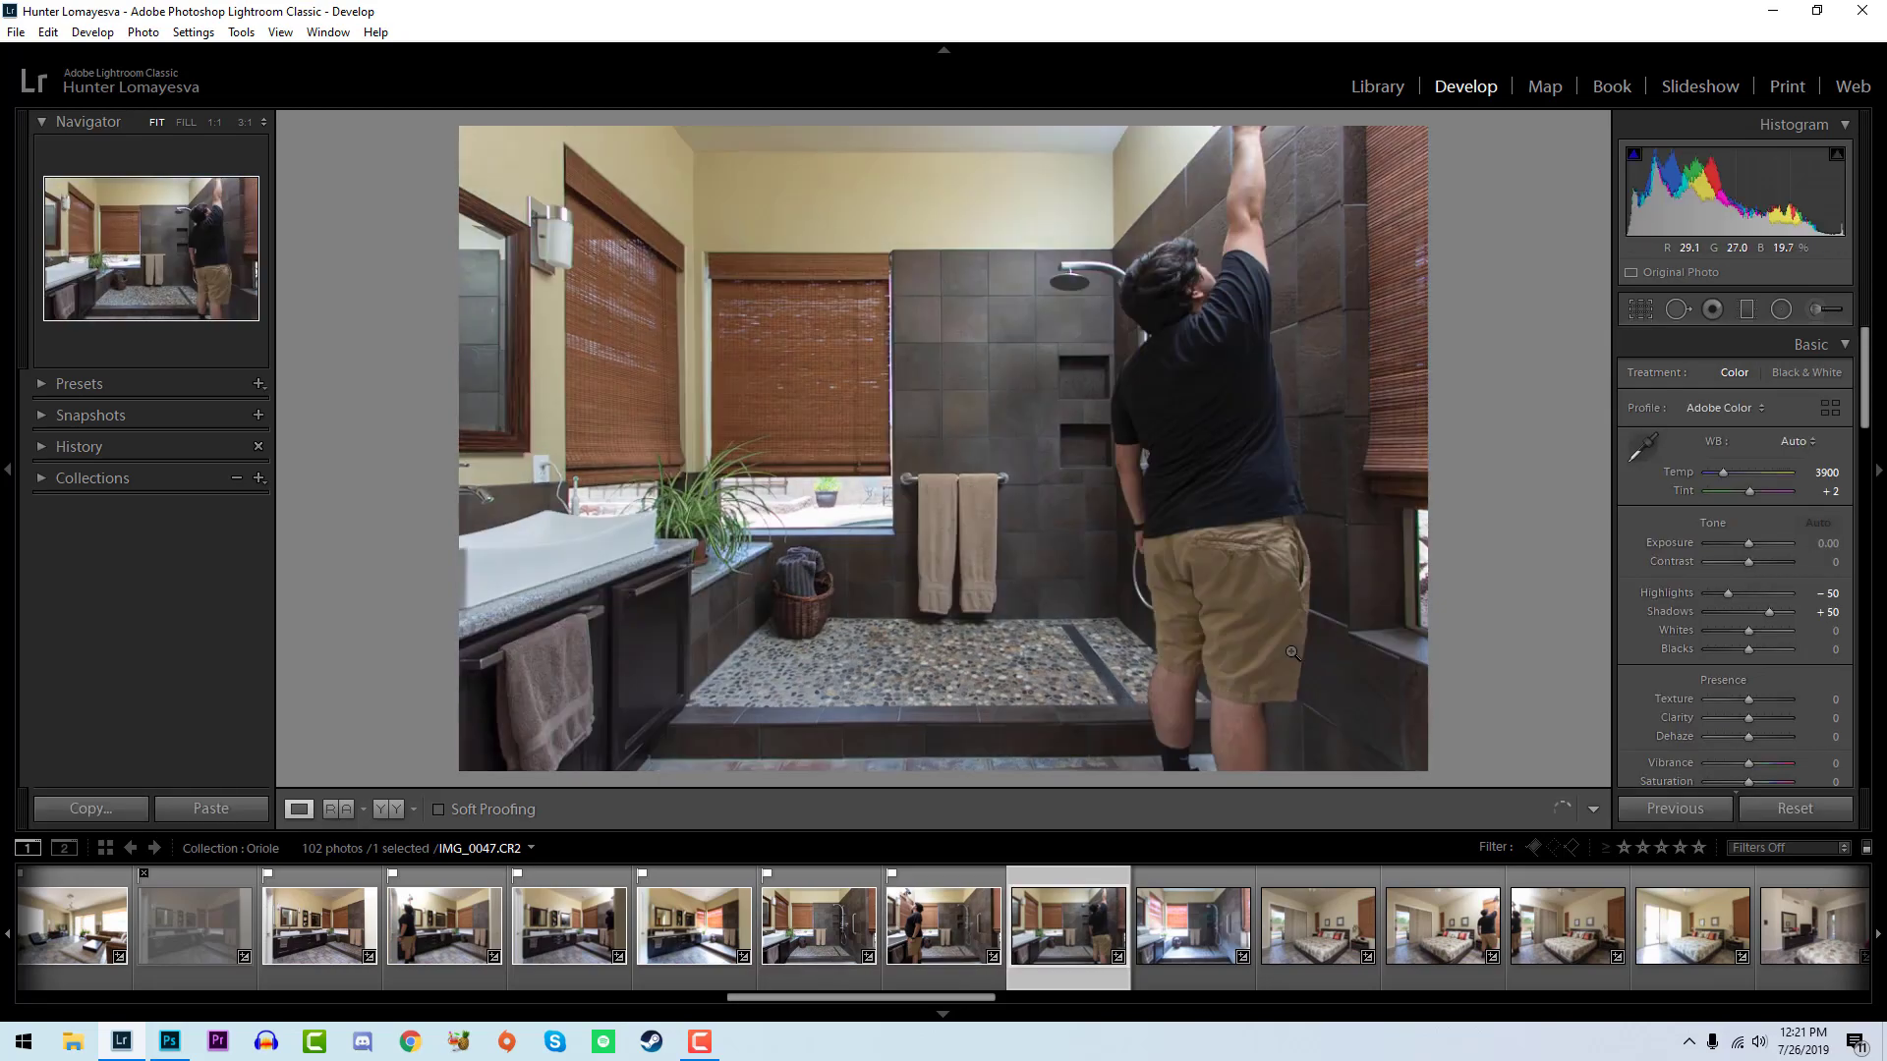
- Flag IMG_0048 as a pick, set exposure to +0.12, whites to +24 and blacks to -24, and compare it with IMG_0047
{"action": "key", "text": "p"}
{"action": "left_click_drag", "start_coordinate": [1747, 189], "coordinate": [1754, 189]}
{"action": "left_click_drag", "start_coordinate": [1751, 640], "coordinate": [1745, 645]}
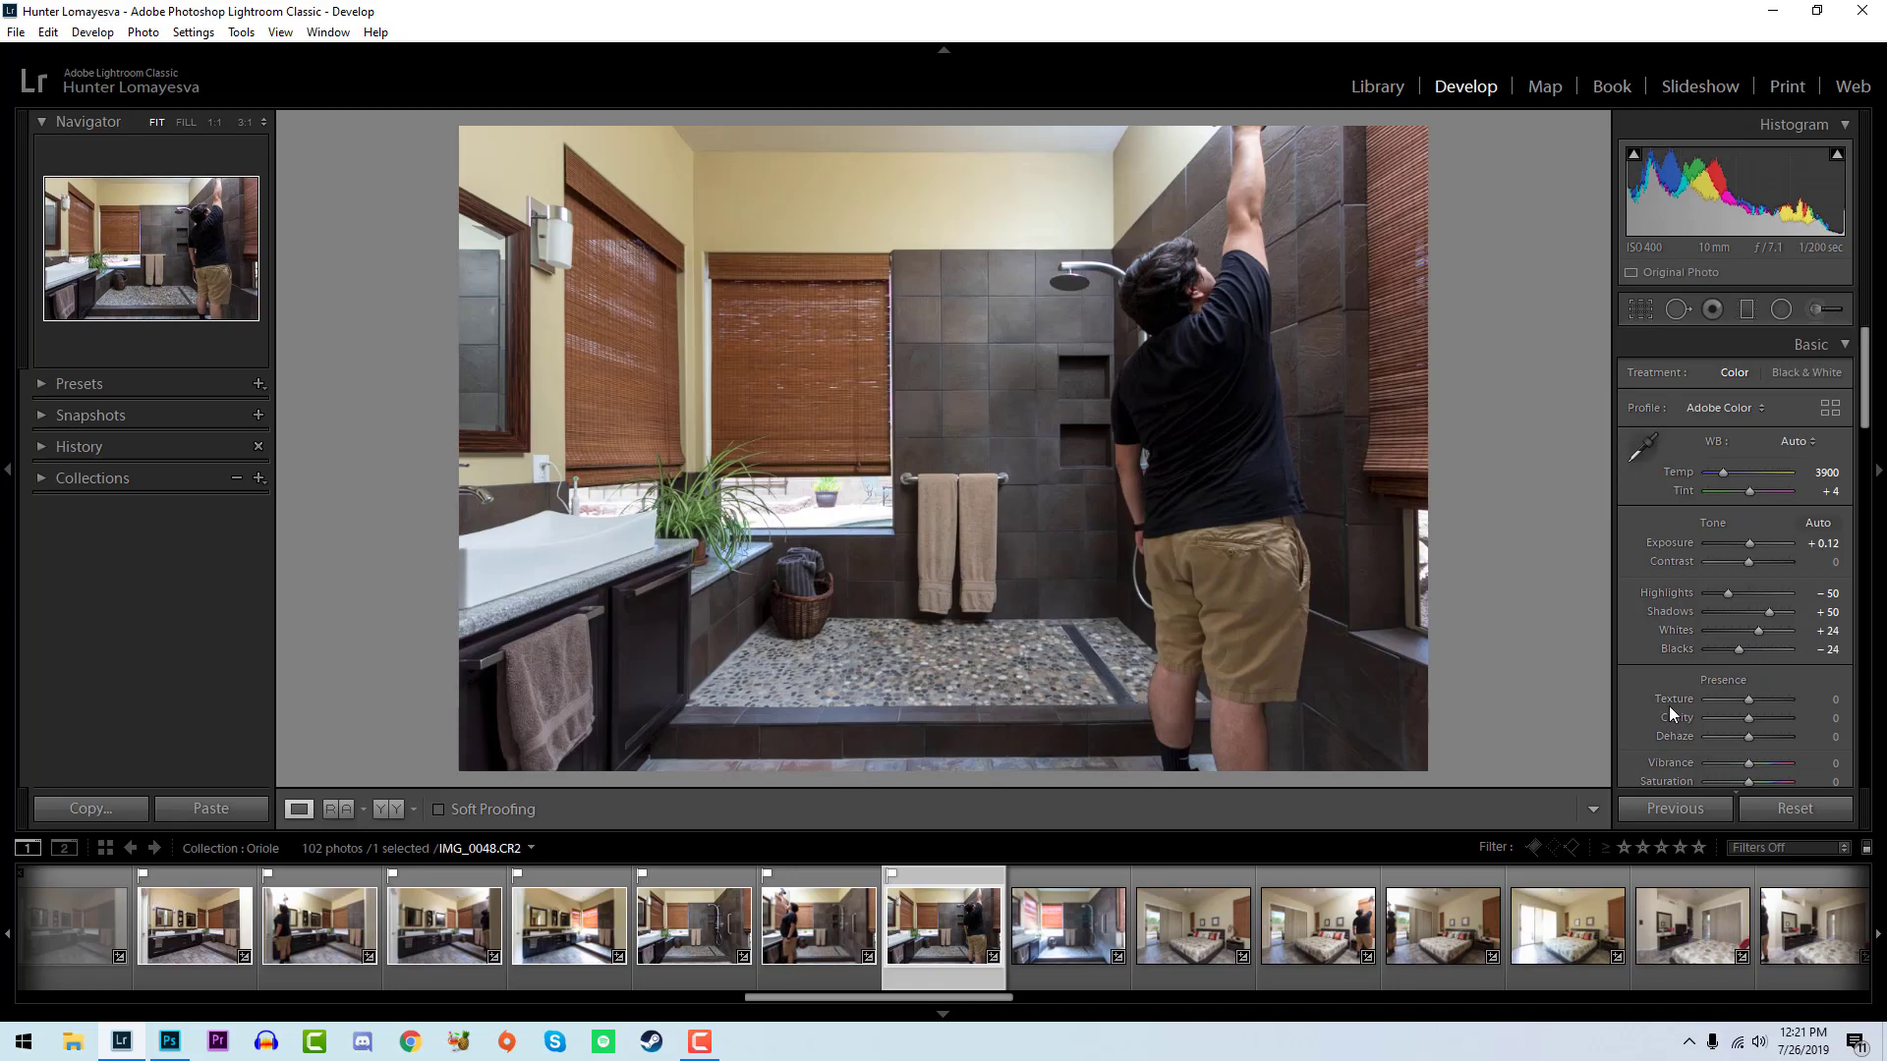
{"action": "key", "text": "Left"}
{"action": "key", "text": "Right"}
{"action": "key", "text": "Right"}
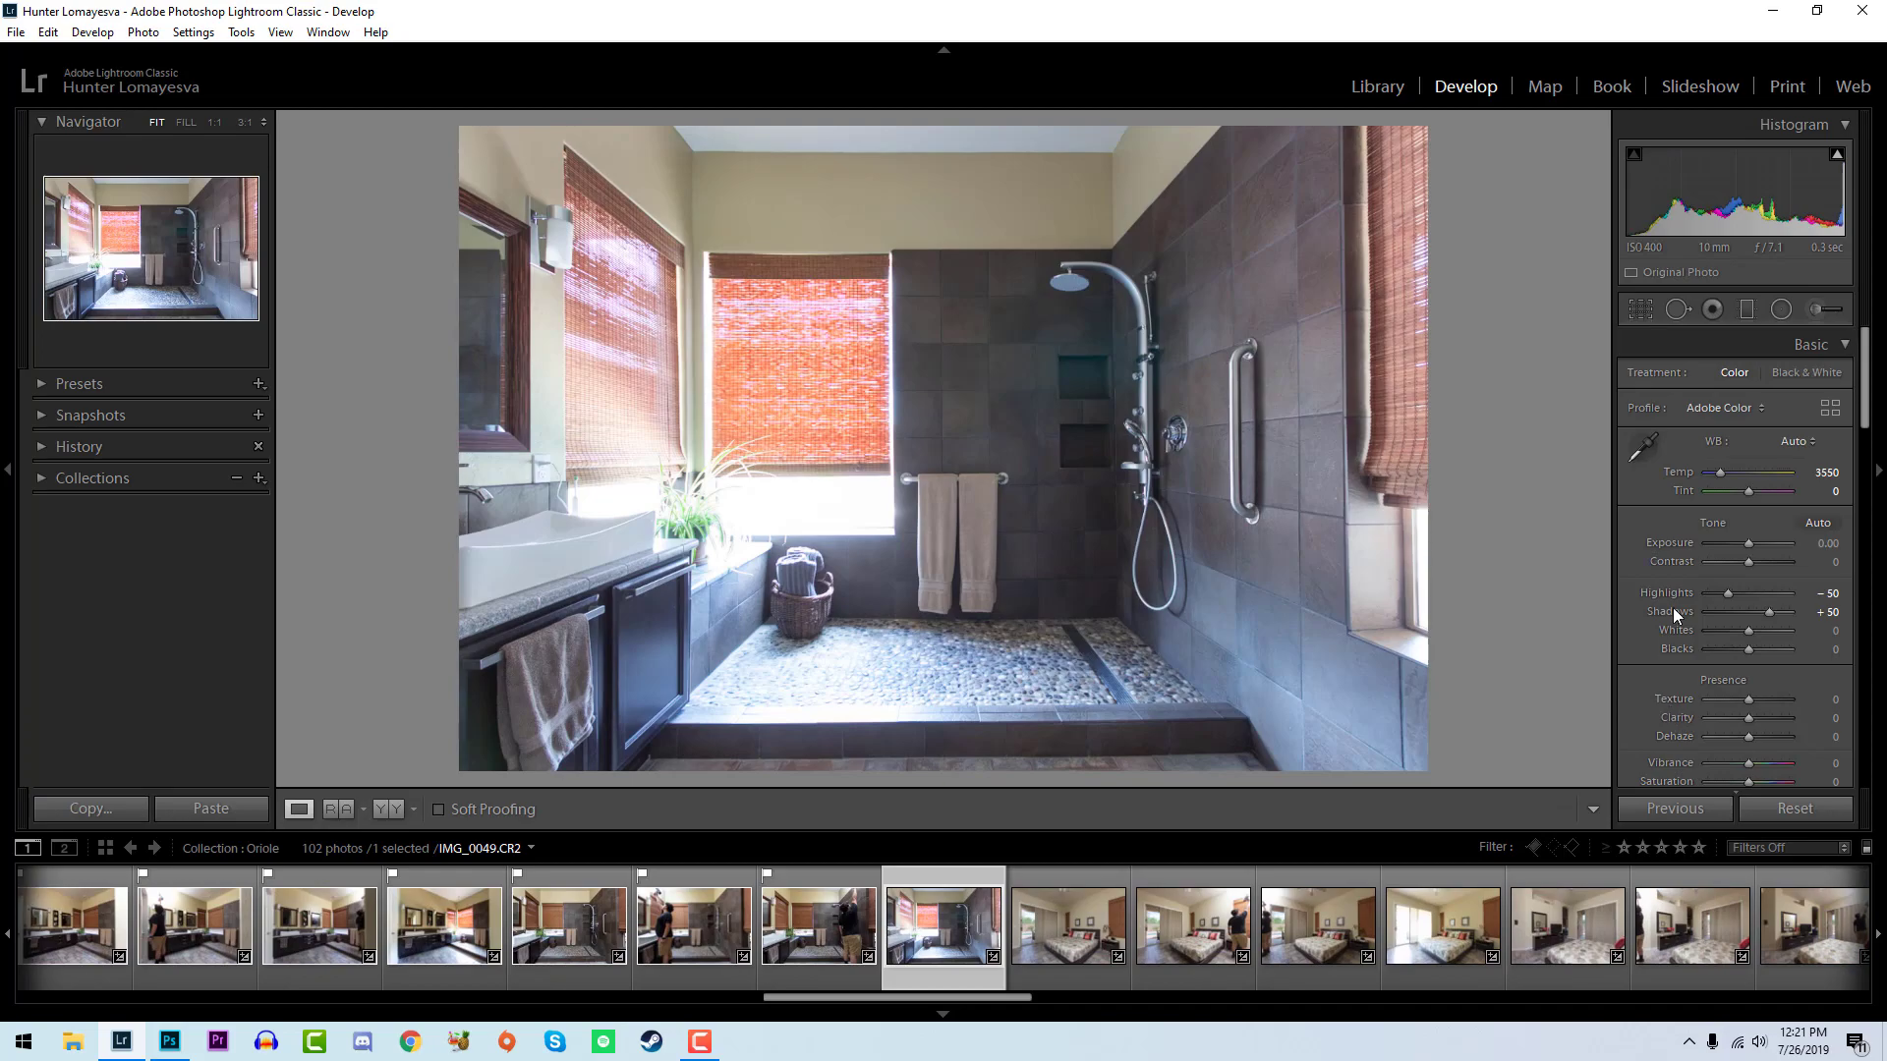
- Flag the bright shower photo IMG_0049 as a pick and set whites to +19, blacks to -45 and exposure to +0.16
{"action": "key", "text": "p"}
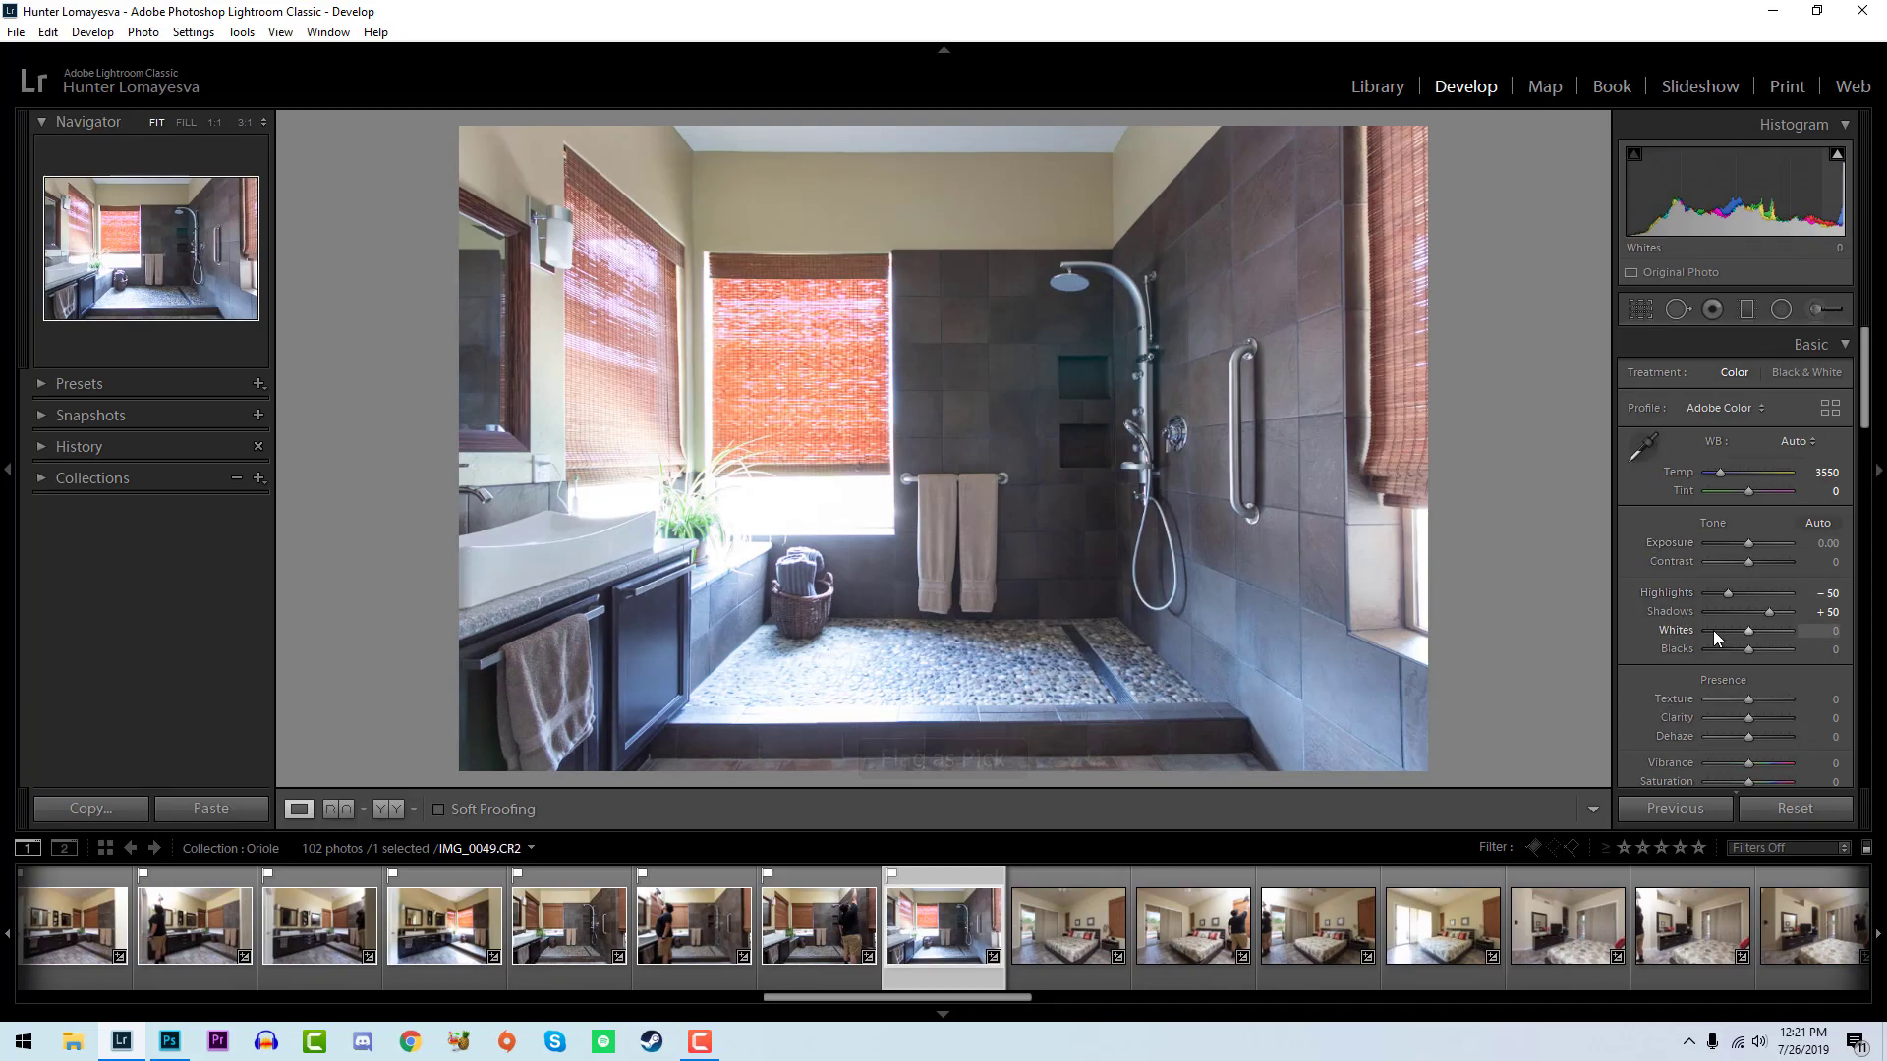
{"action": "left_click_drag", "start_coordinate": [1745, 630], "coordinate": [1727, 652]}
{"action": "left_click_drag", "start_coordinate": [1748, 544], "coordinate": [1750, 544]}
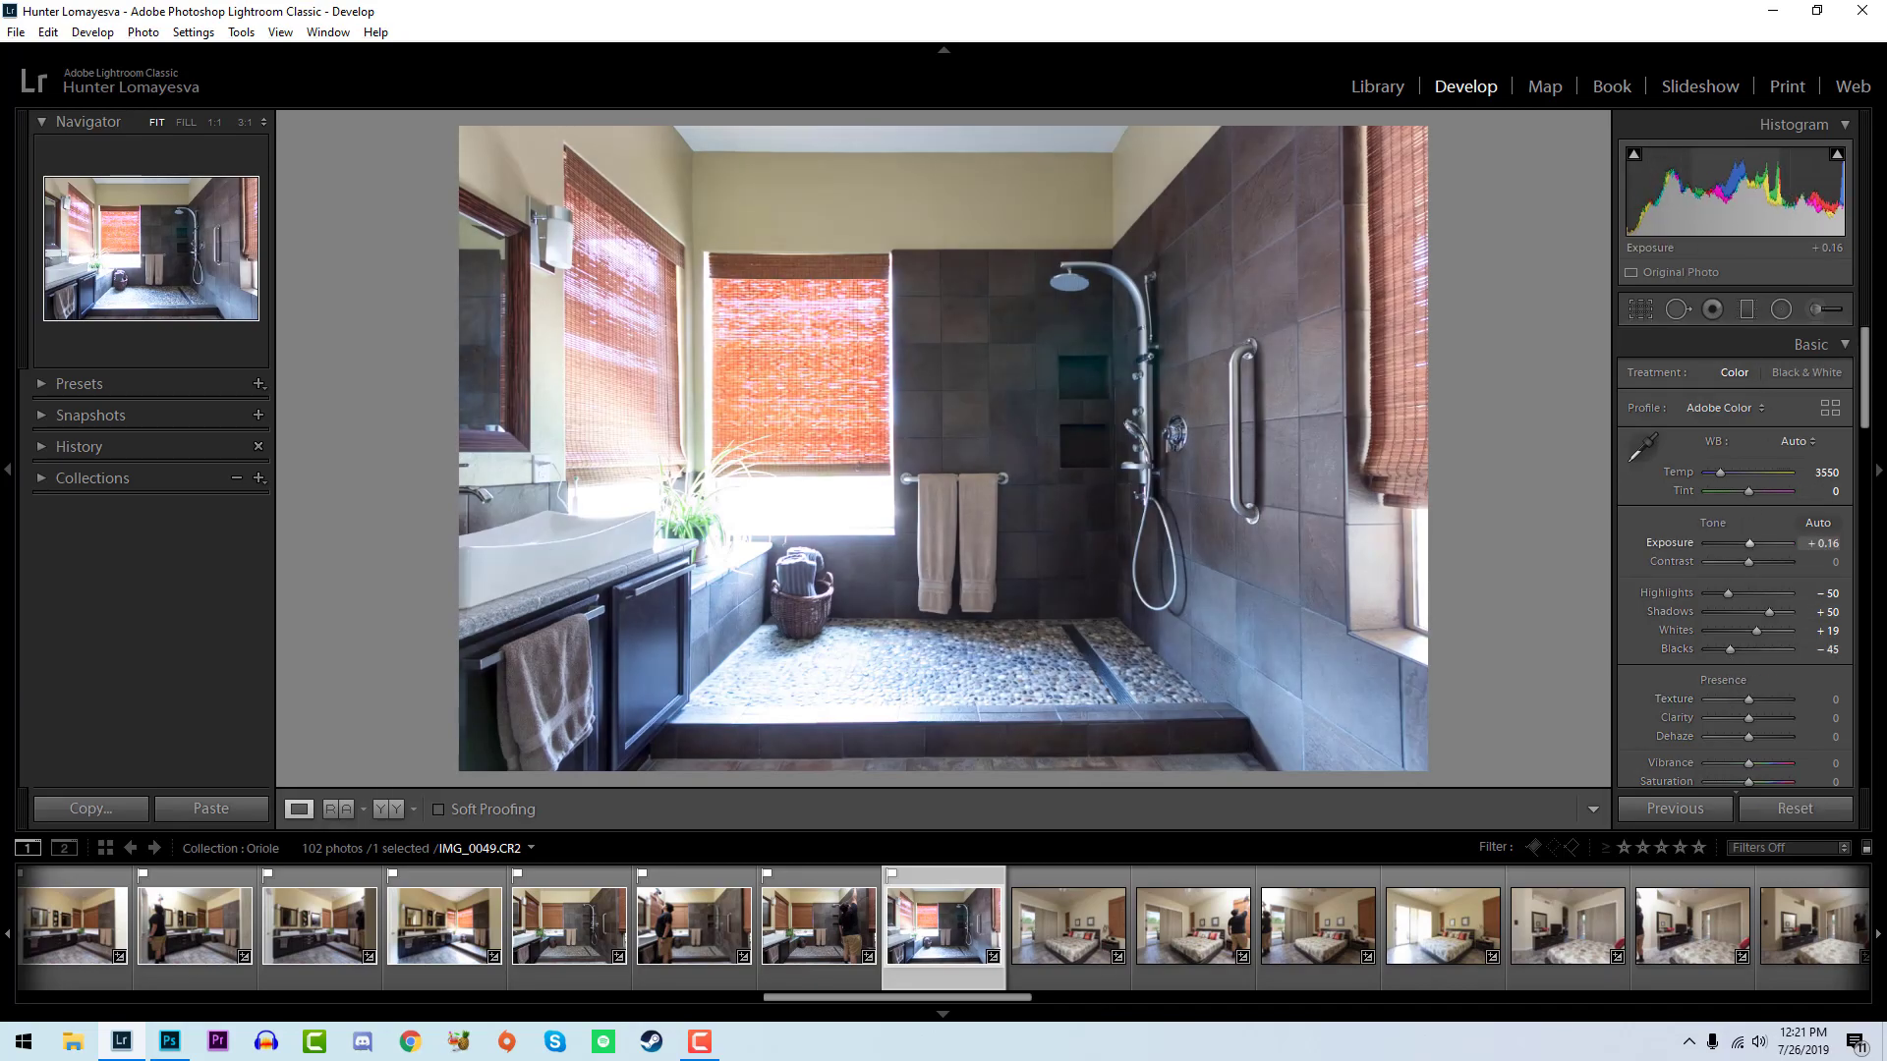
- Flag the bedroom photo IMG_0050, set exposure to +0.12, whites to +21 and blacks to -36, and inspect the nightstand up close
{"action": "key", "text": "Right"}
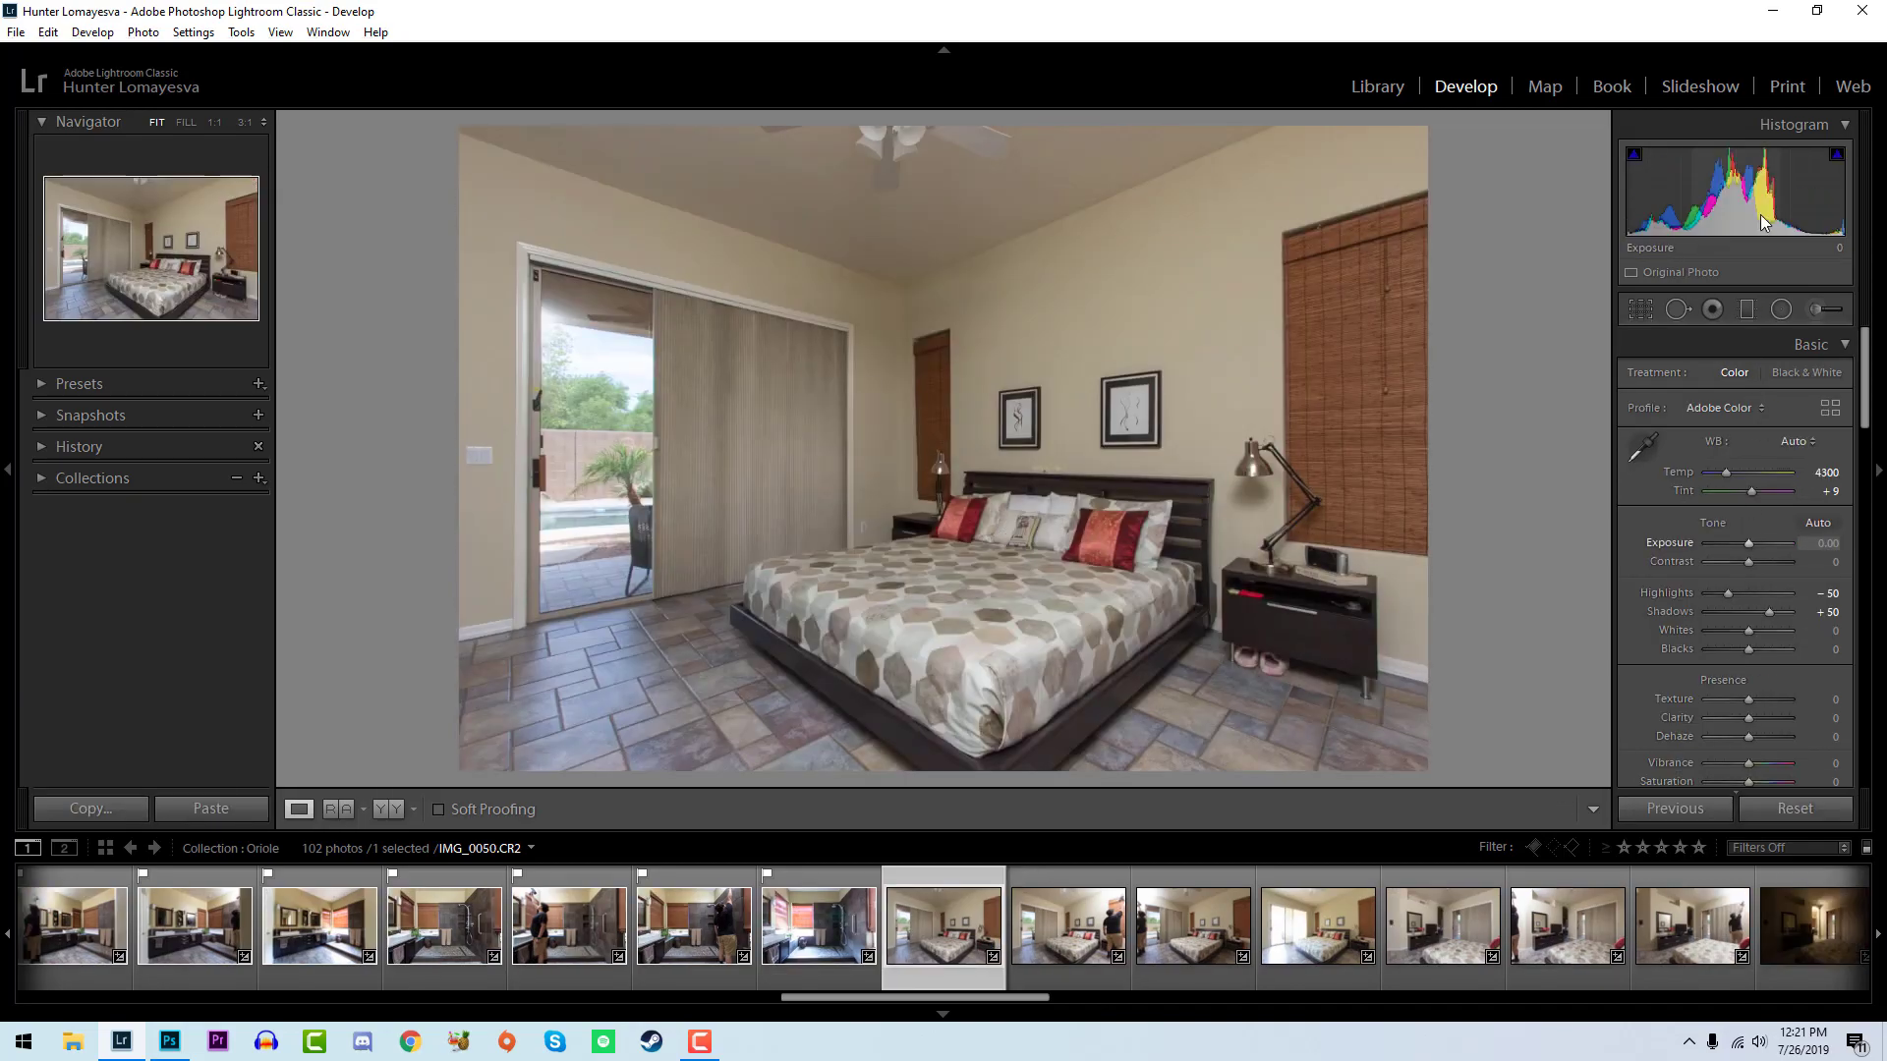
{"action": "key", "text": "p"}
{"action": "left_click_drag", "start_coordinate": [1748, 544], "coordinate": [1750, 545]}
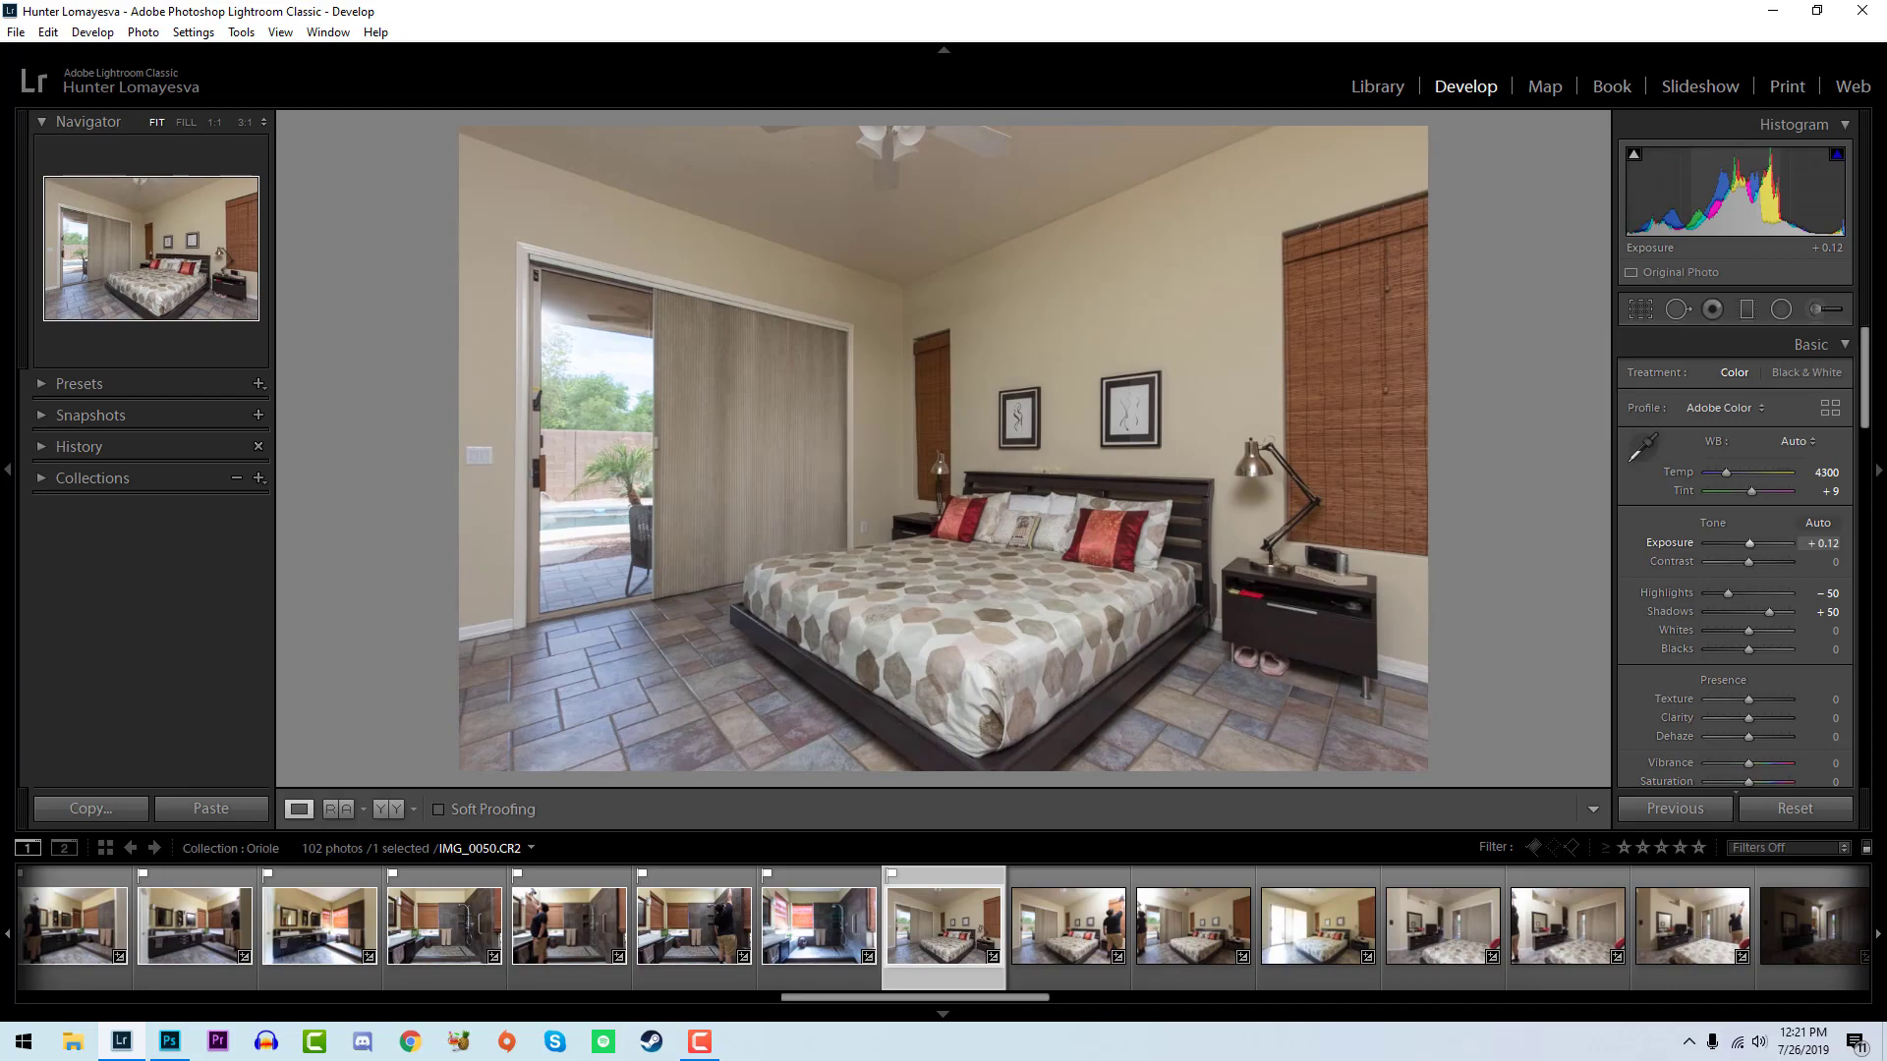
{"action": "left_click_drag", "start_coordinate": [1743, 633], "coordinate": [1731, 645]}
{"action": "left_click", "coordinate": [1275, 654]}
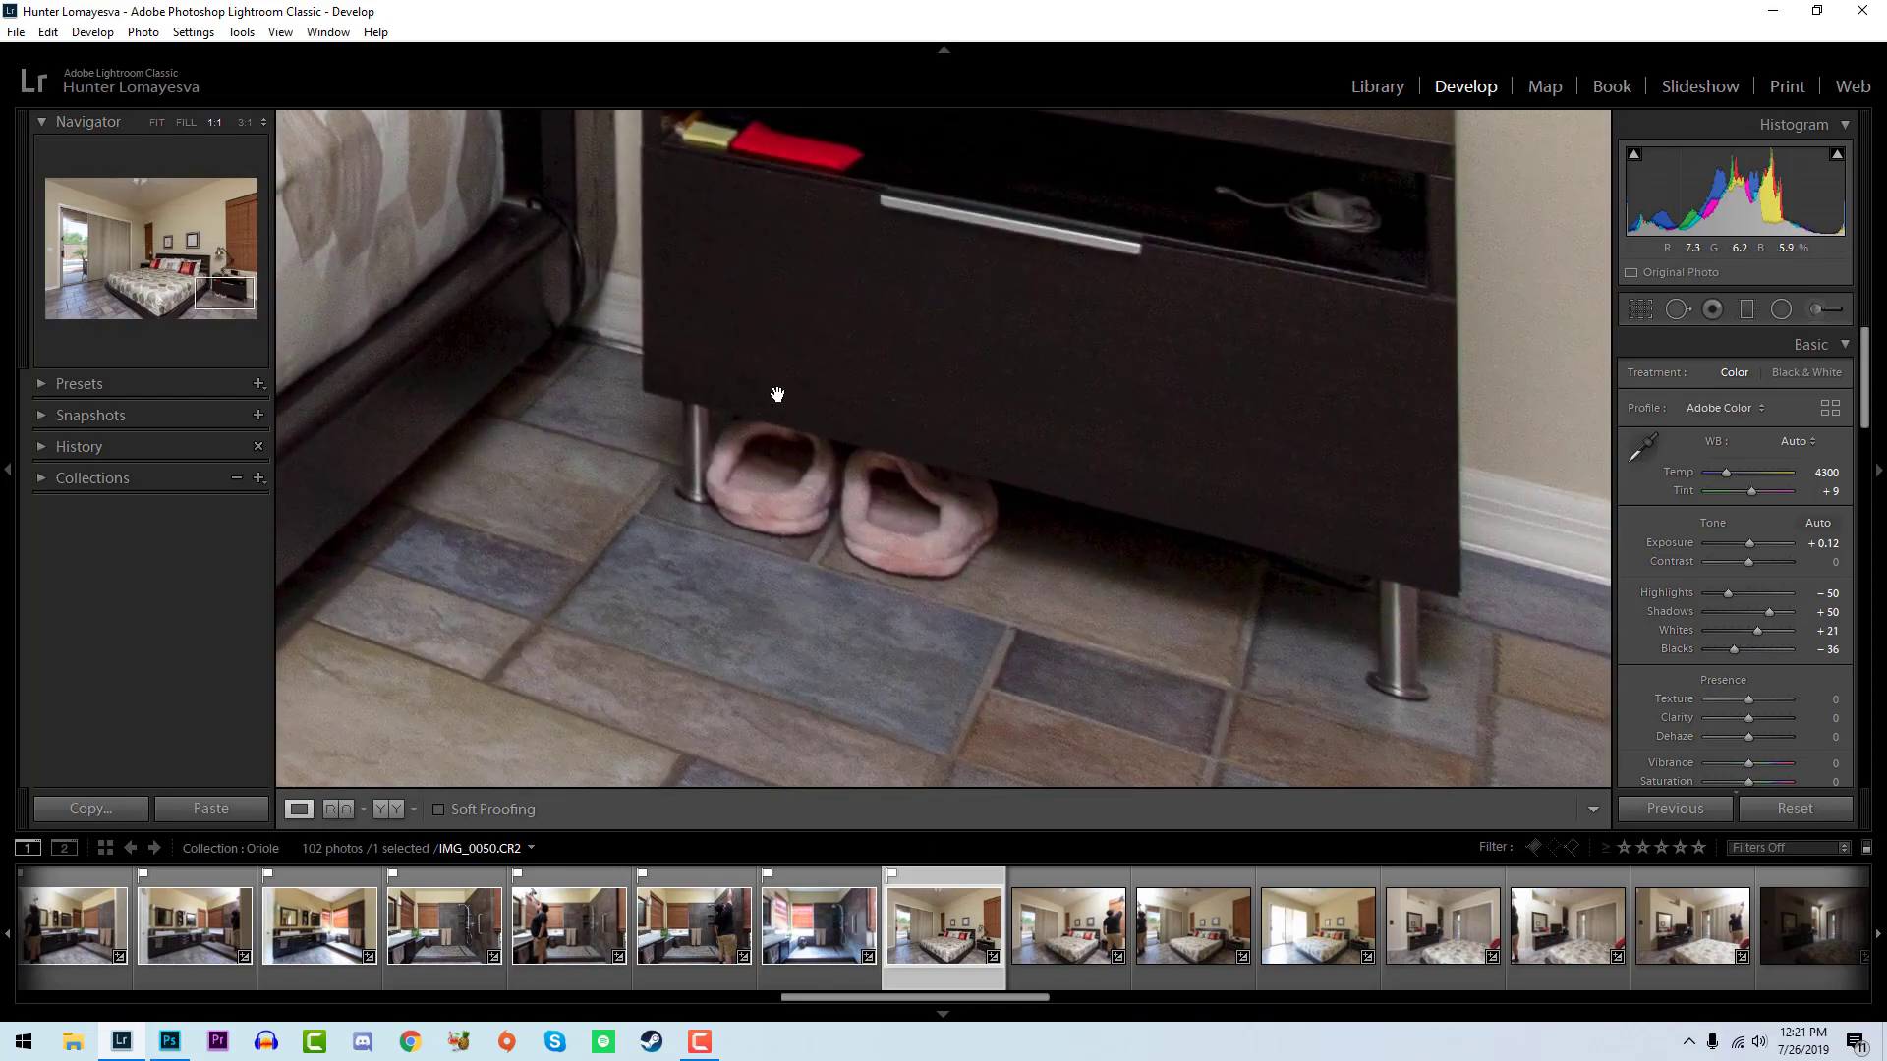
{"action": "left_click", "coordinate": [1044, 411]}
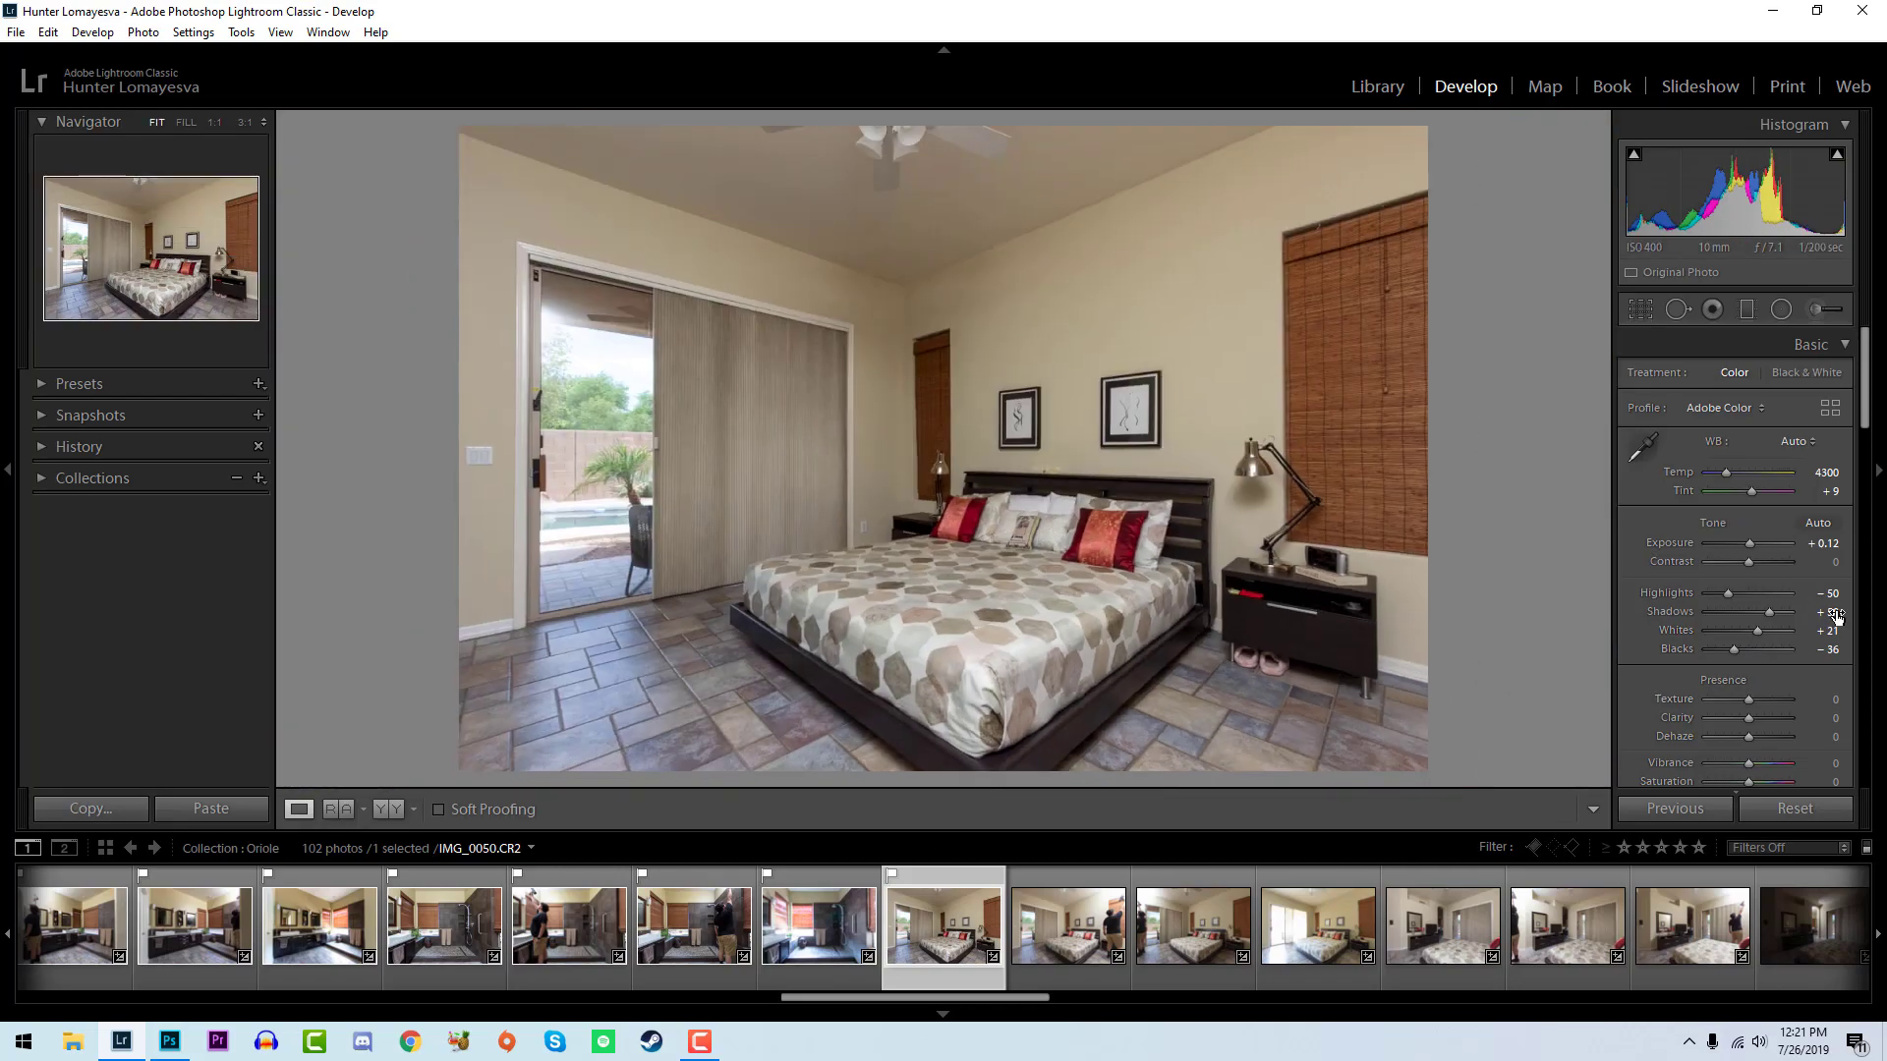
- Raise the whites and lower the blacks of the bedroom photo IMG_0051, and compare it with IMG_0050
{"action": "key", "text": "Right"}
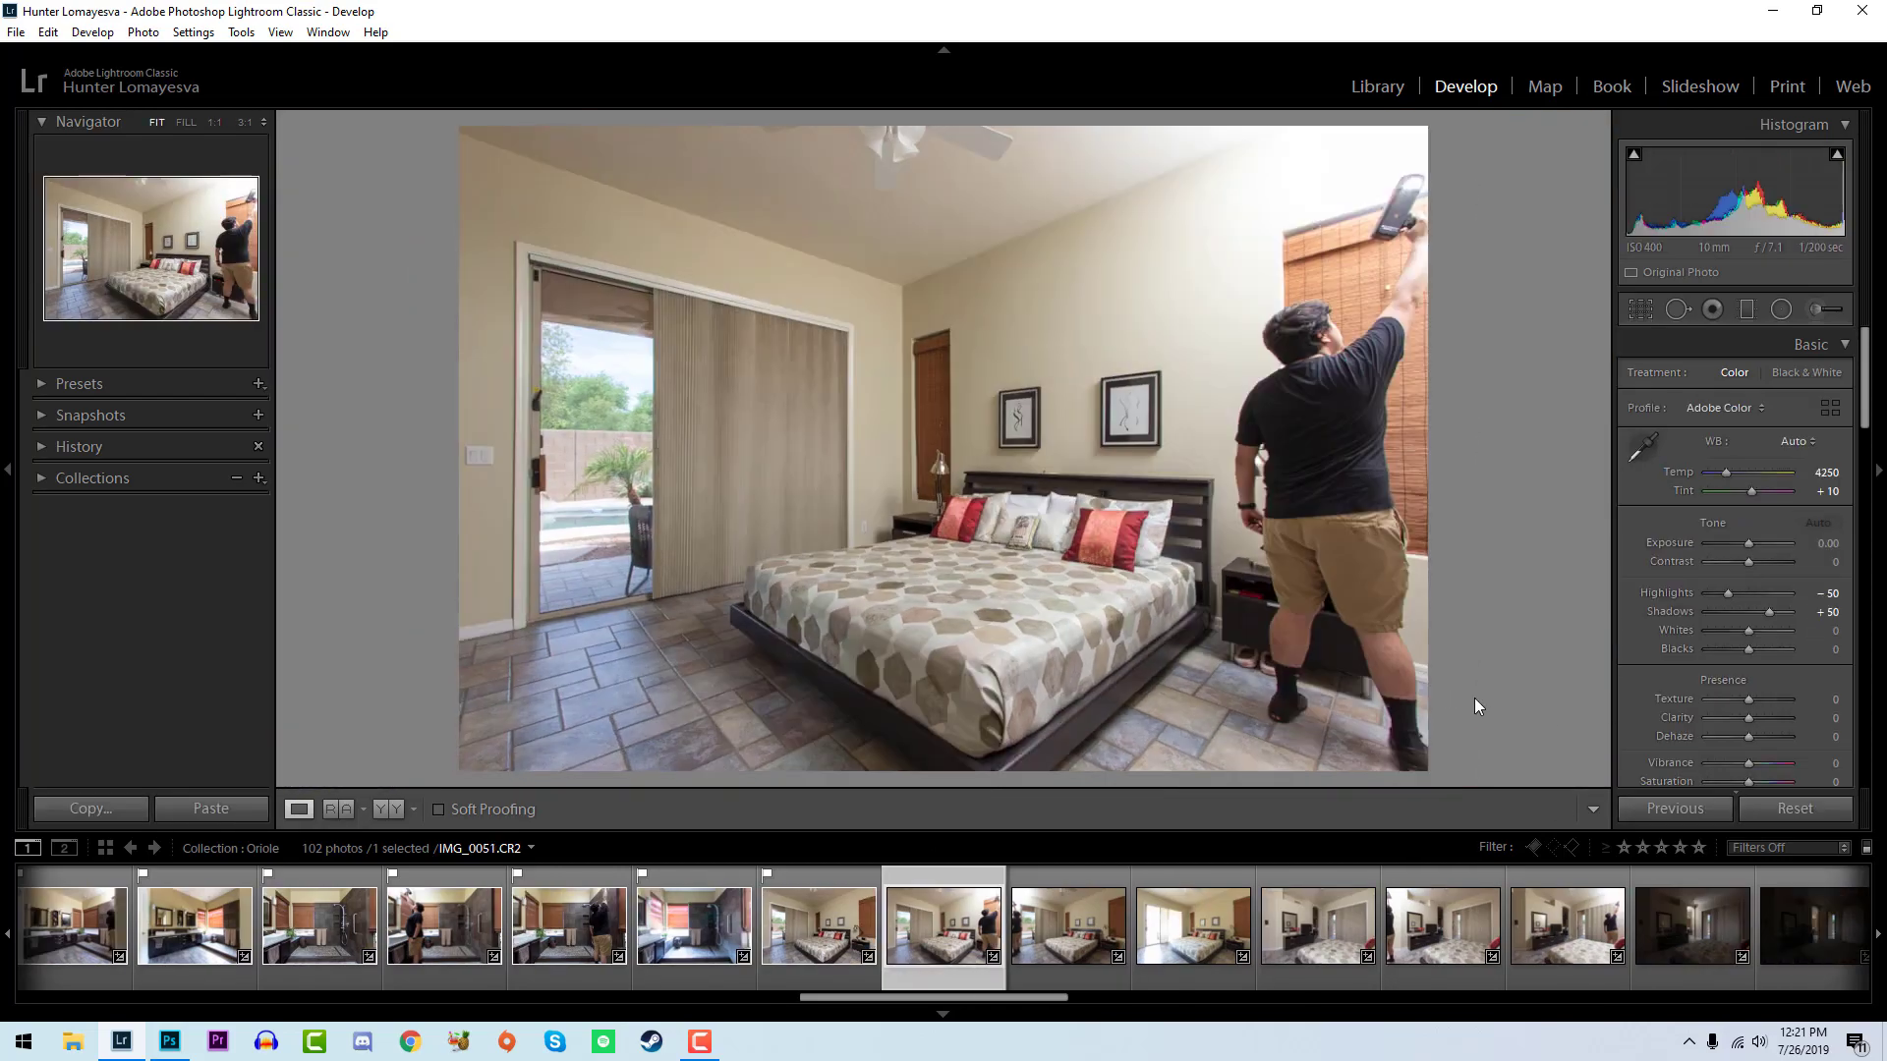
{"action": "left_click_drag", "start_coordinate": [1748, 630], "coordinate": [1733, 649]}
{"action": "key", "text": "Left"}
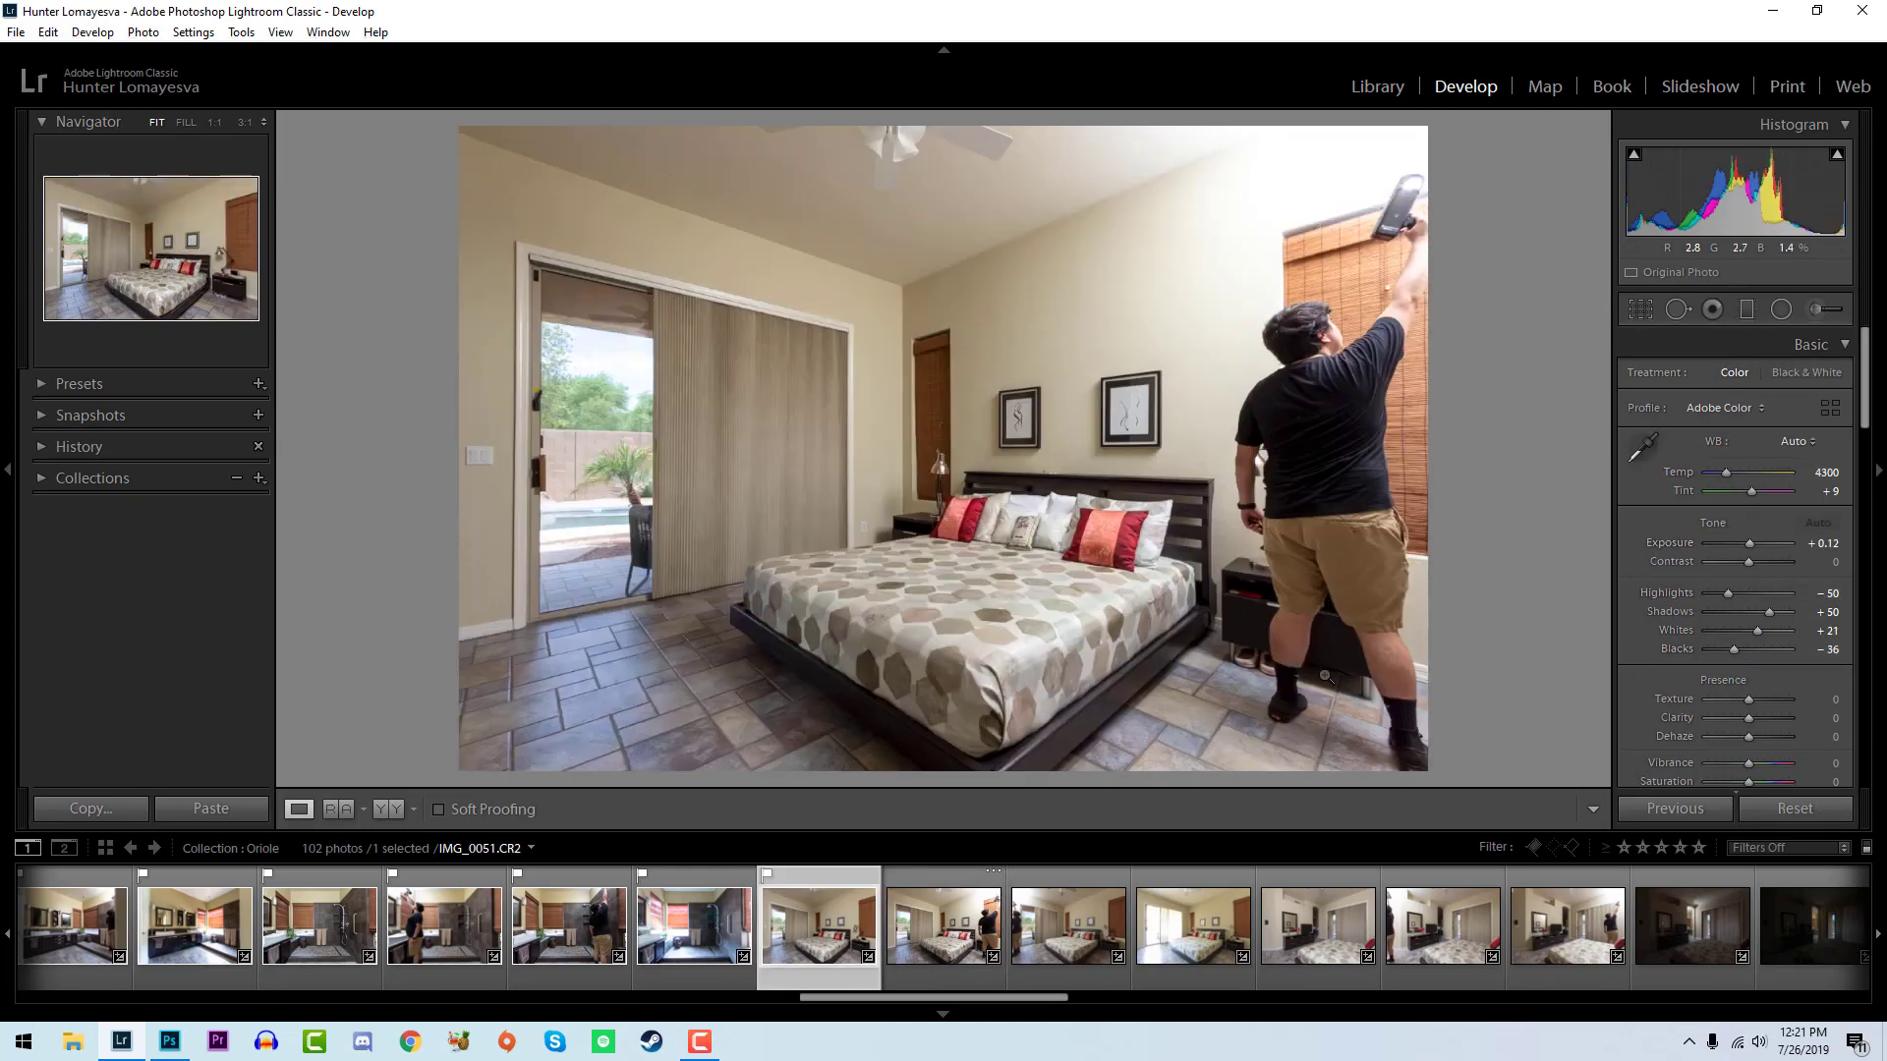
{"action": "key", "text": "Right"}
{"action": "key", "text": "Right"}
{"action": "key", "text": "Right"}
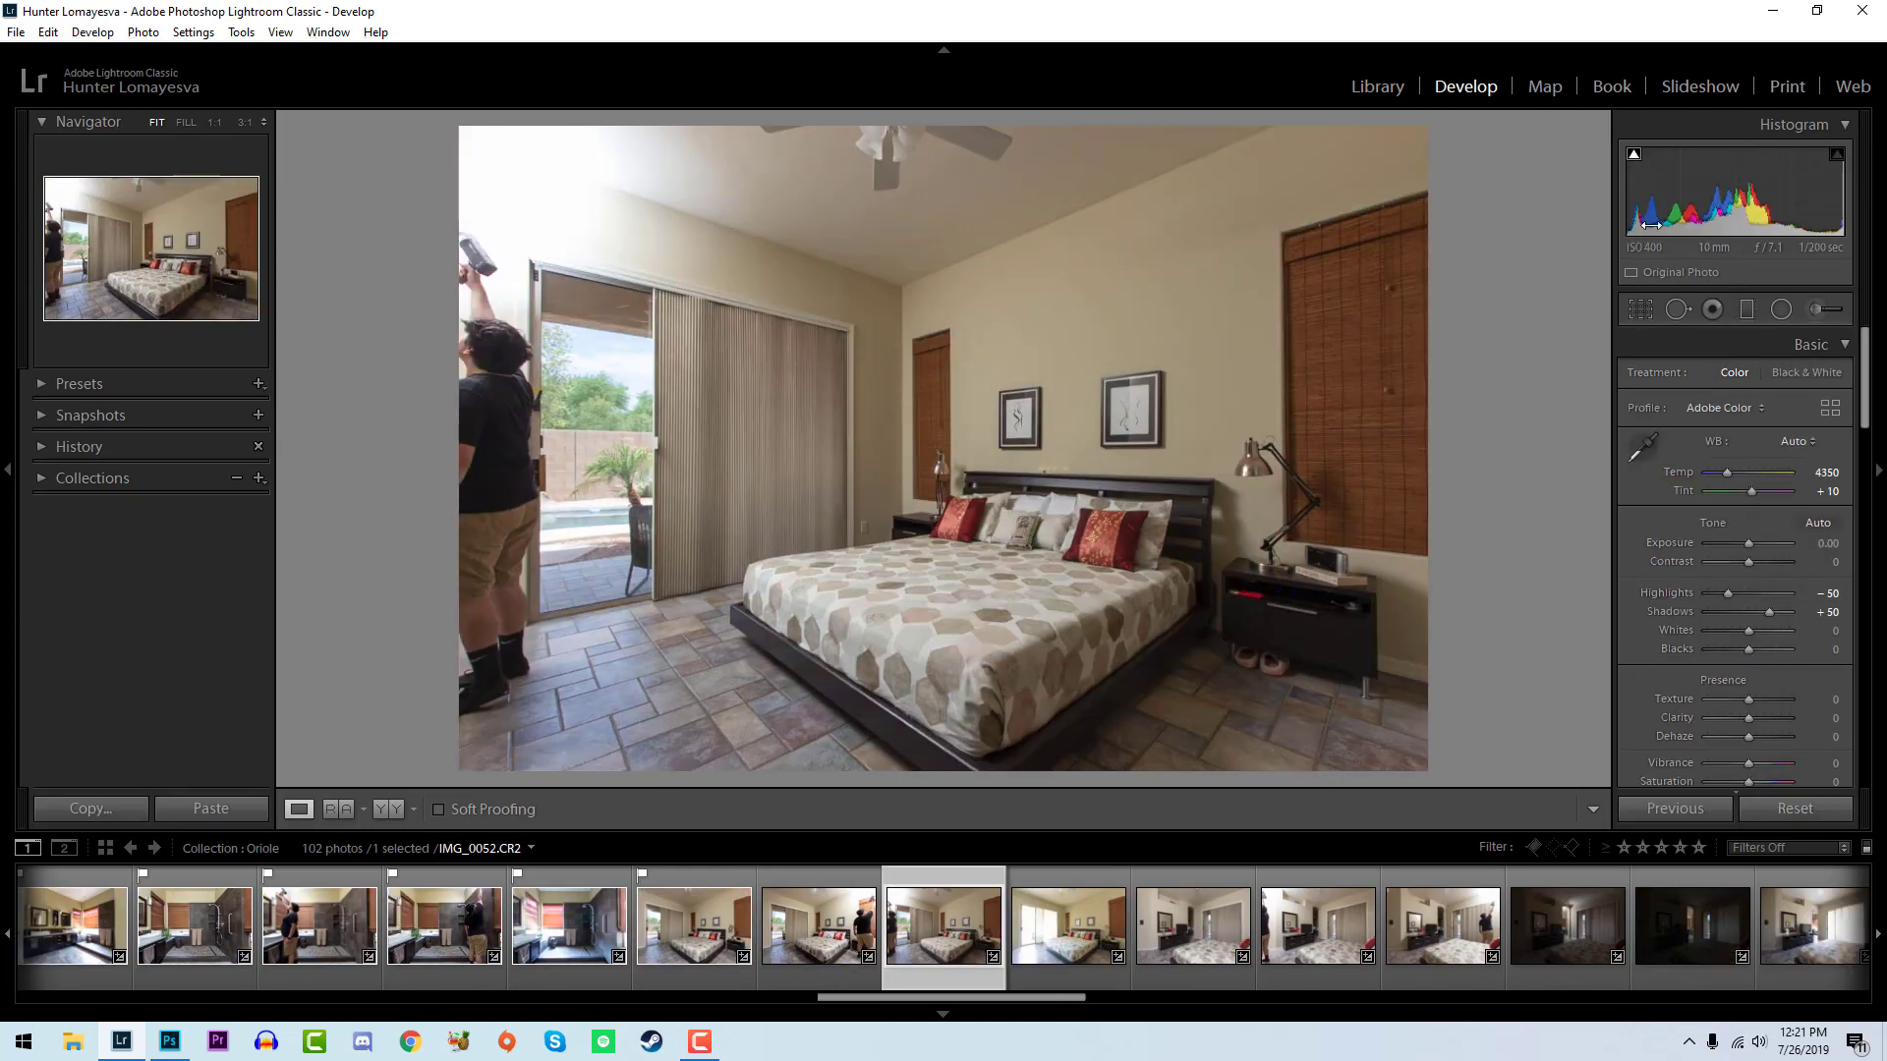
- Set IMG_0052 to exposure +0.10, whites +29 and blacks -21, and flag IMG_0051 and IMG_0052 as picks
{"action": "mouse_move", "coordinate": [1748, 630]}
{"action": "left_mouse_down"}
{"action": "mouse_move", "coordinate": [1766, 645]}
{"action": "mouse_move", "coordinate": [1747, 646]}
{"action": "left_mouse_up"}
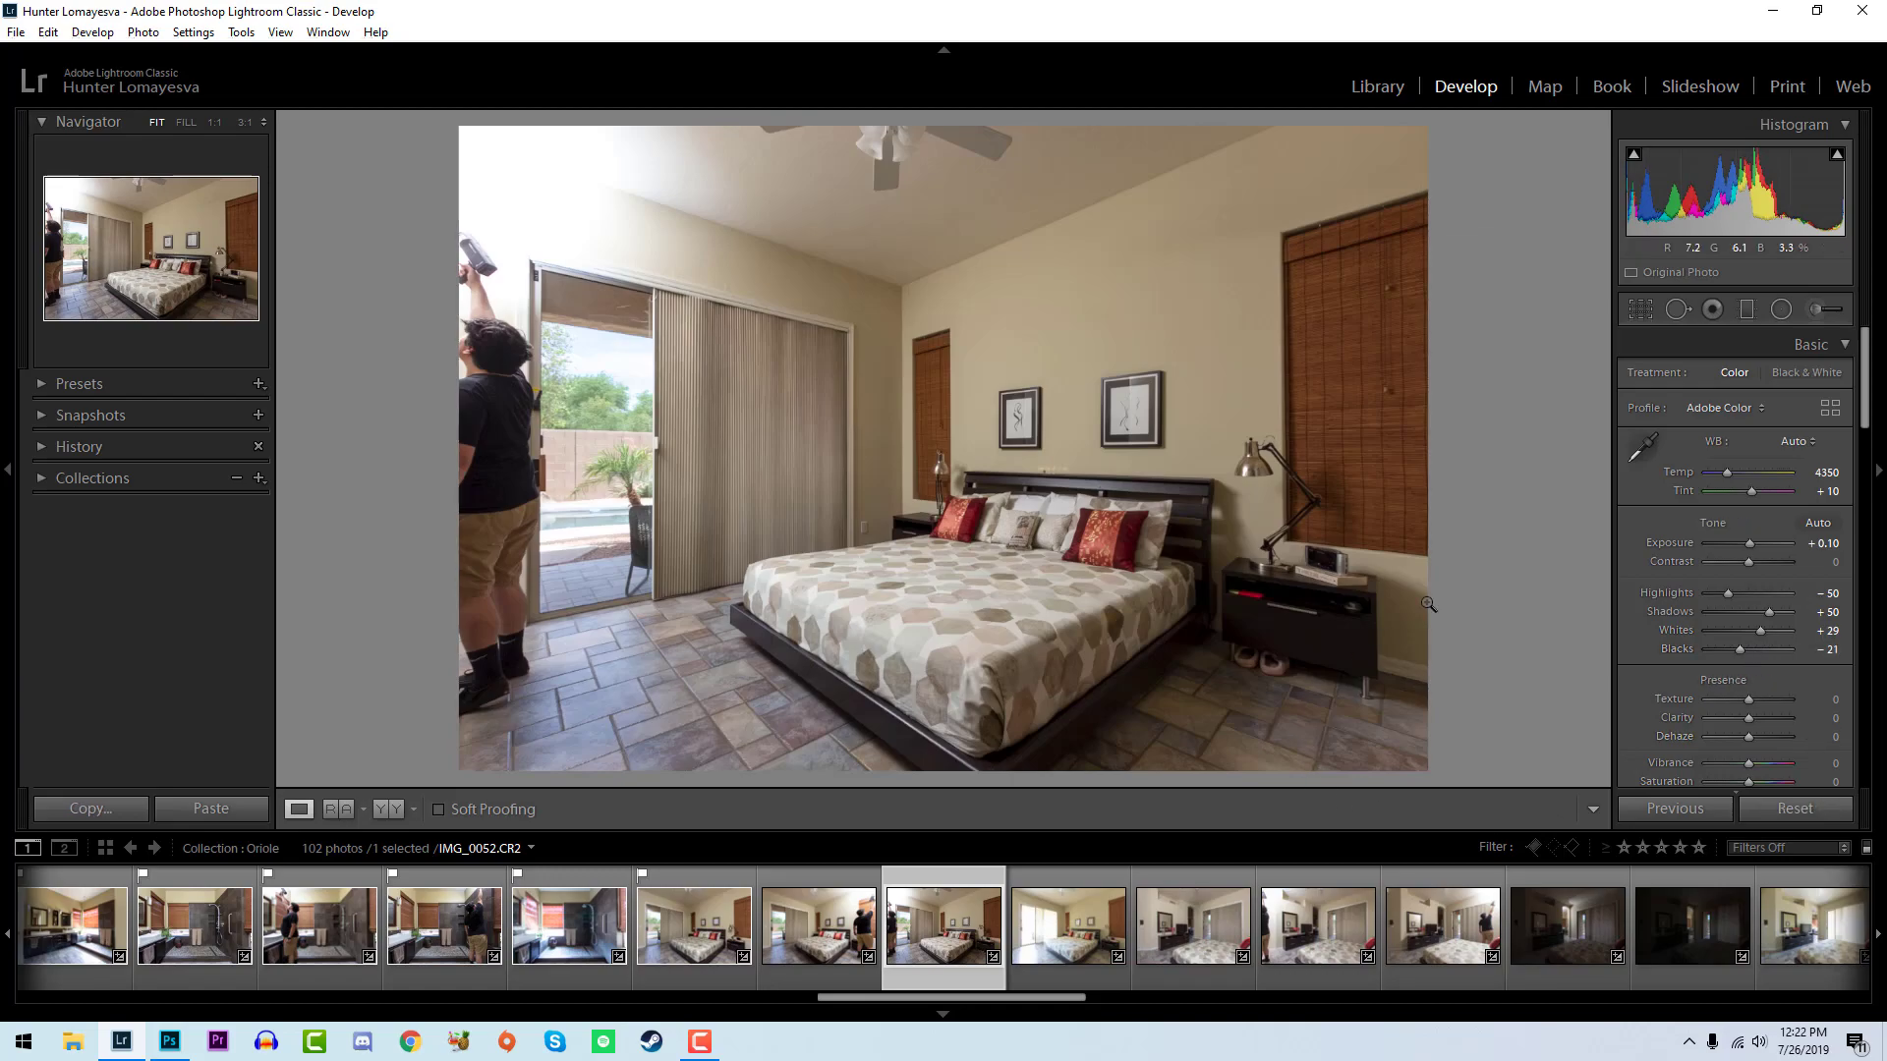
{"action": "key", "text": "Right"}
{"action": "key", "text": "Left"}
{"action": "left_click", "coordinate": [818, 923], "text": "ctrl"}
{"action": "key", "text": "p"}
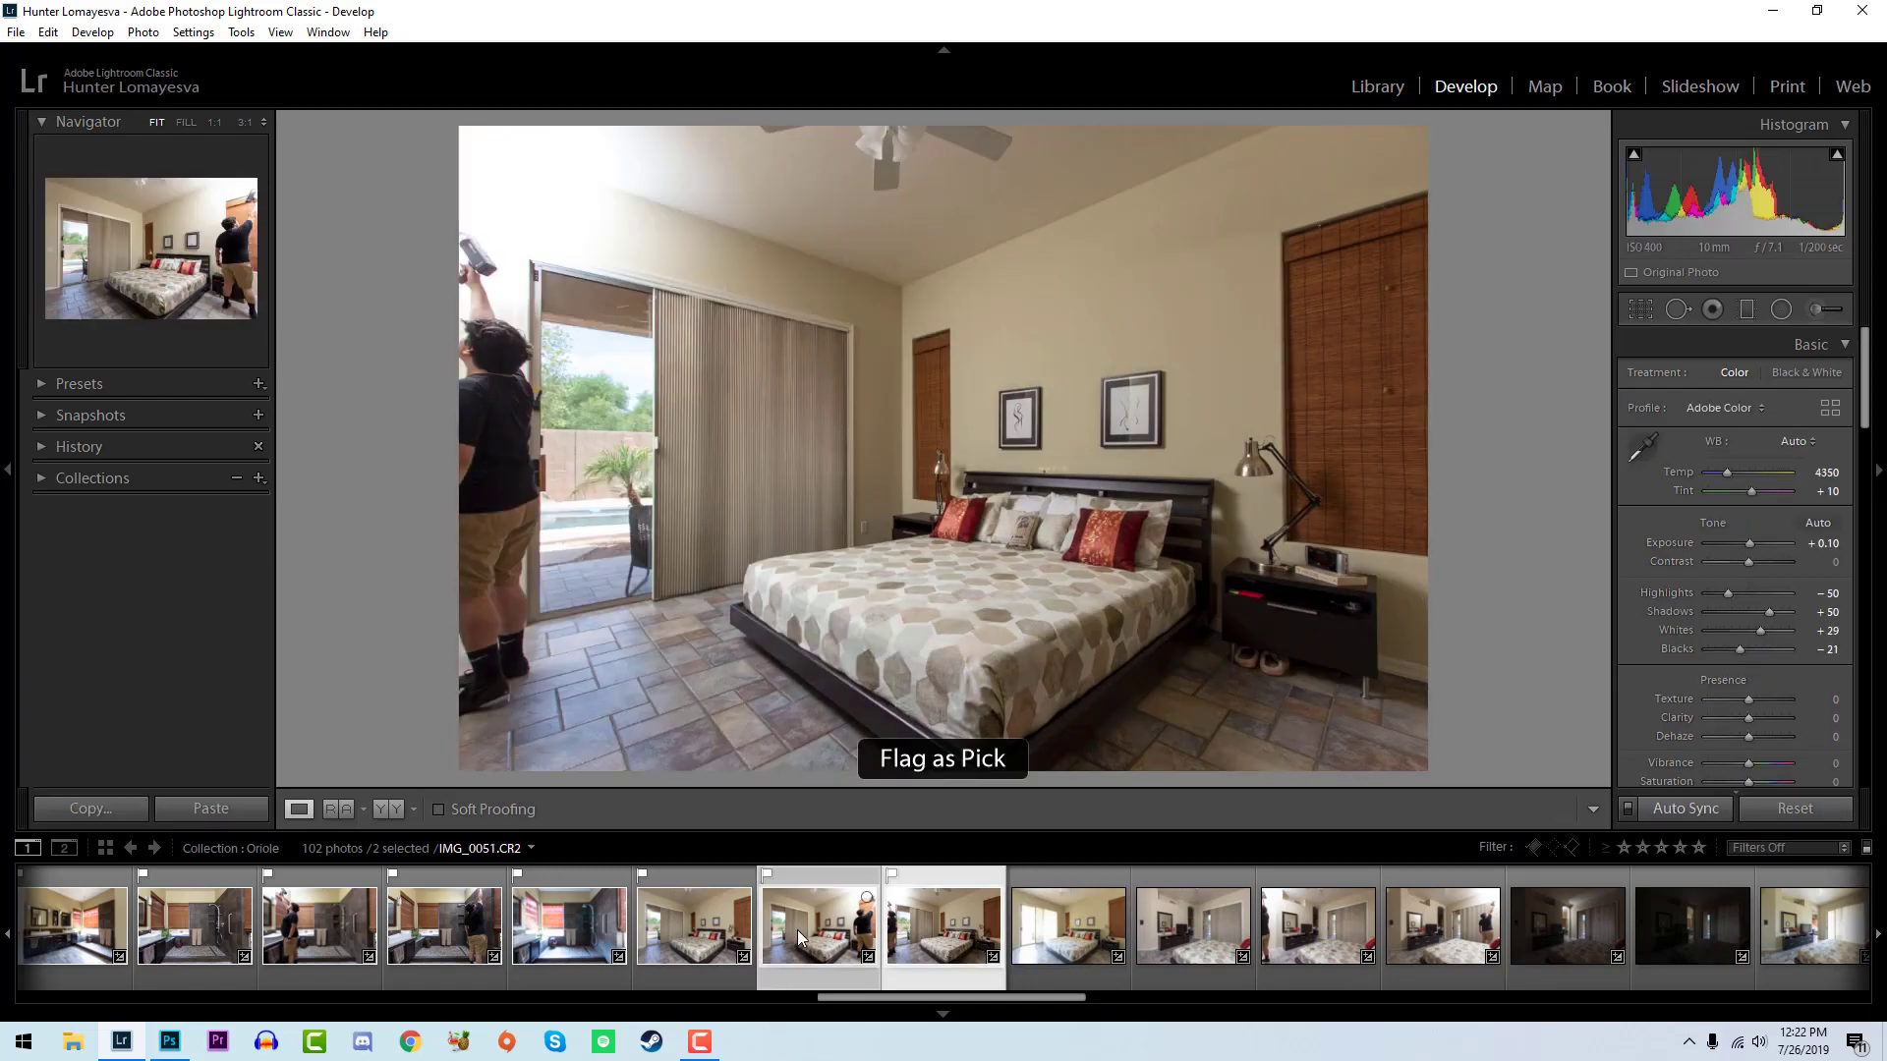
- Flag the bright bedroom photo IMG_0053 as a pick, set exposure to +0.06, raise the whites and lower the blacks
{"action": "left_click", "coordinate": [1010, 902]}
{"action": "key", "text": "p"}
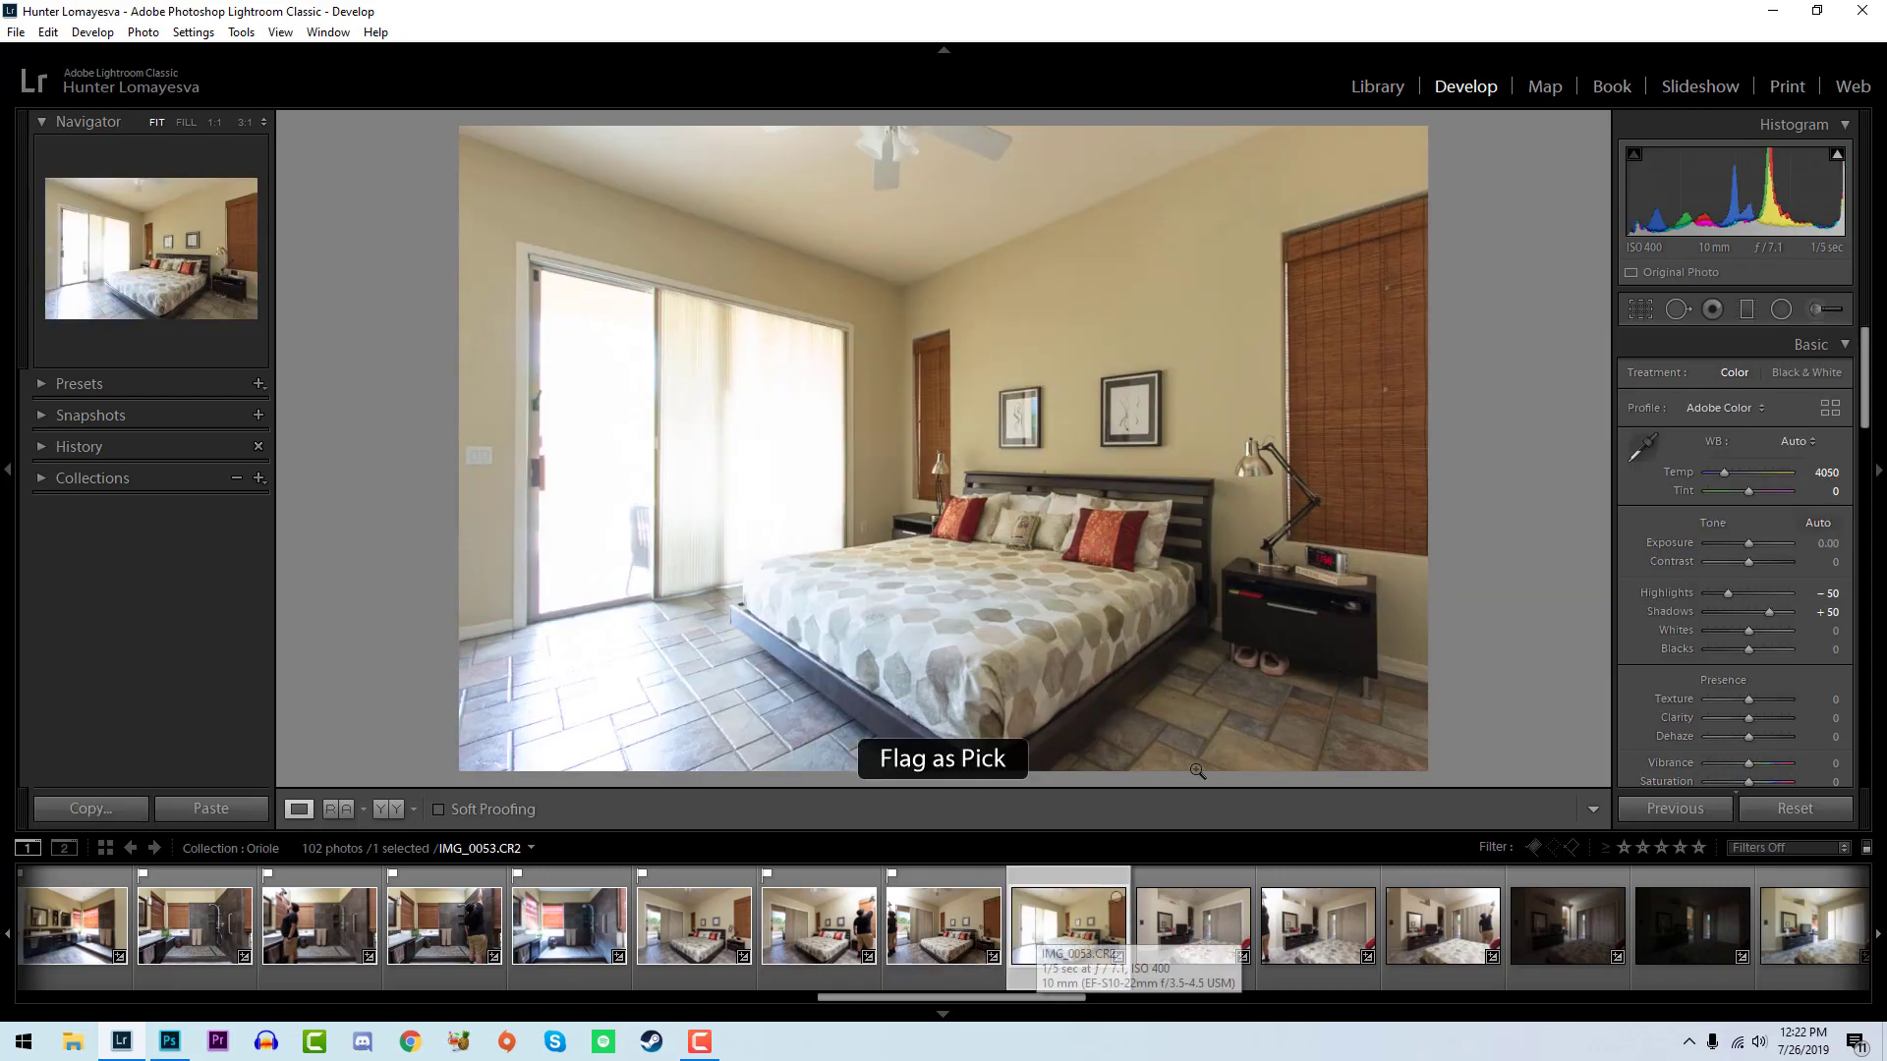
{"action": "left_click_drag", "start_coordinate": [1724, 205], "coordinate": [1727, 205]}
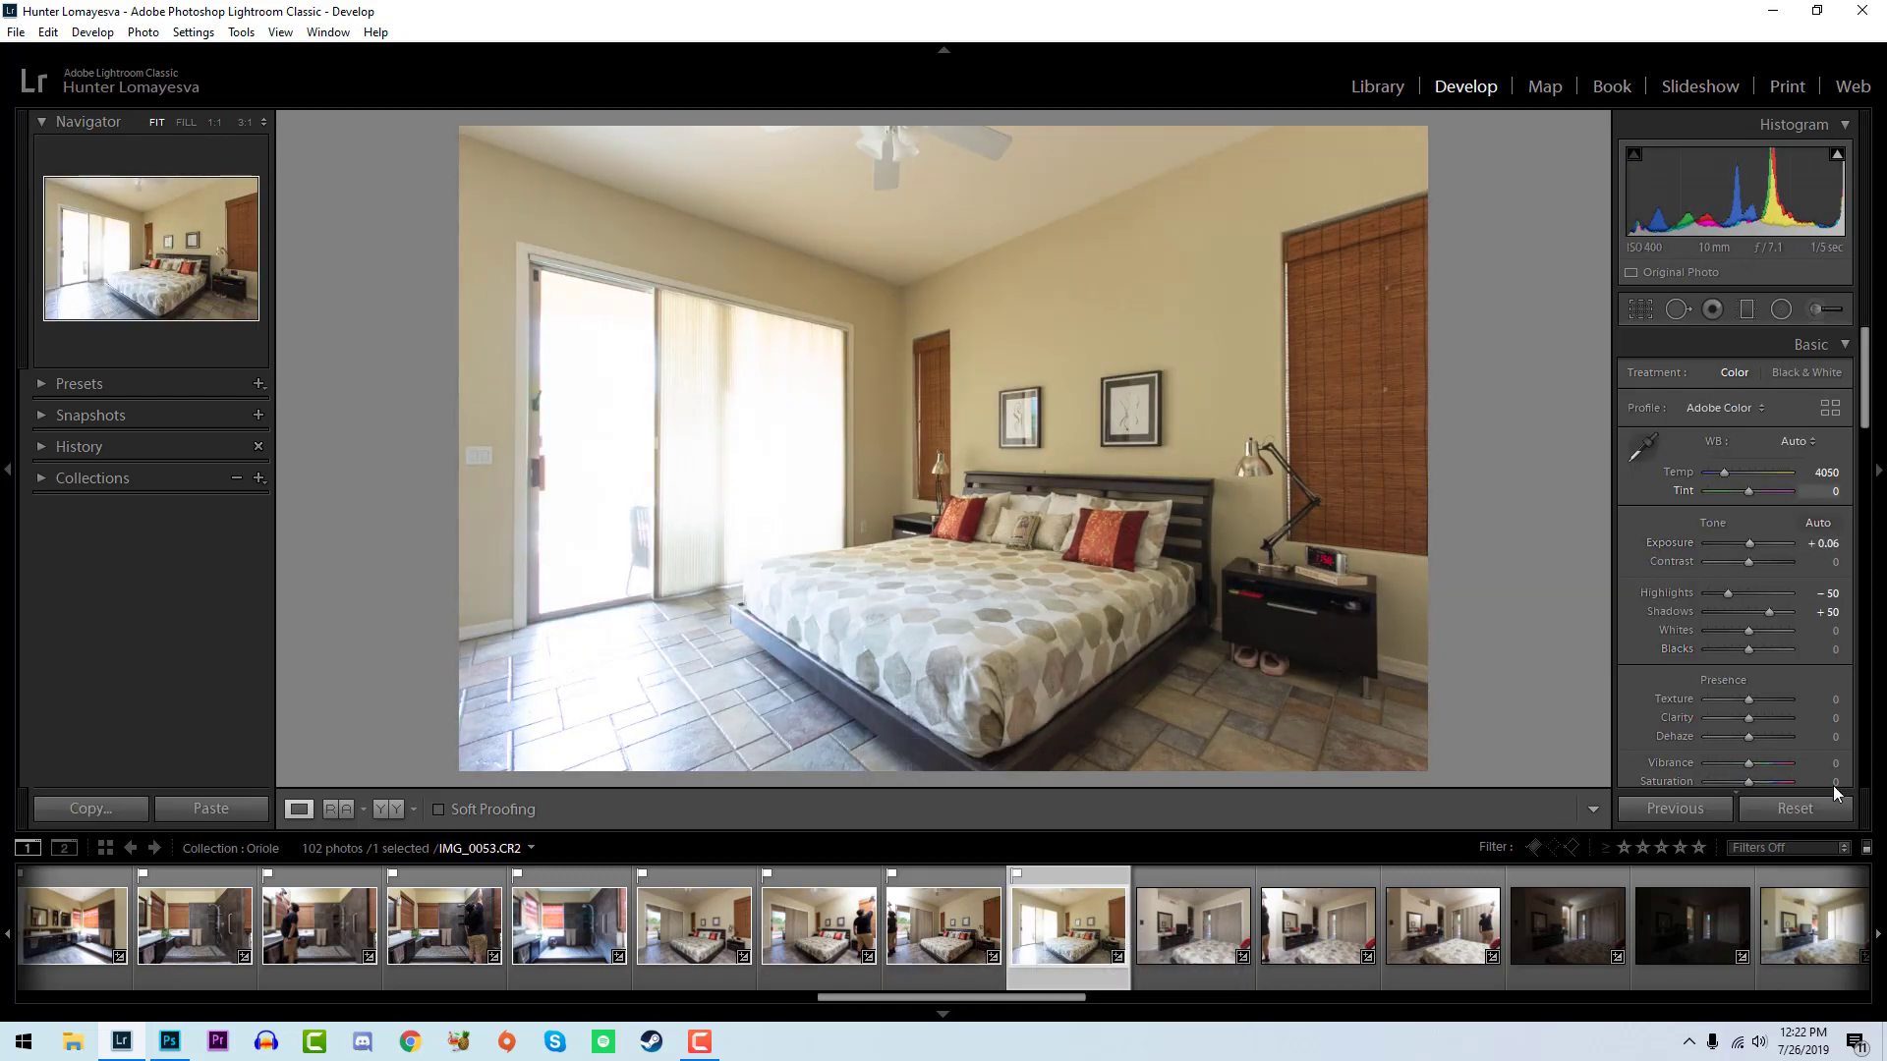
{"action": "left_click_drag", "start_coordinate": [1744, 633], "coordinate": [1735, 646], "text": "alt"}
- Flag the bedroom dresser photo IMG_0054 as a pick and set whites to +36 and blacks to -29
{"action": "key", "text": "Right"}
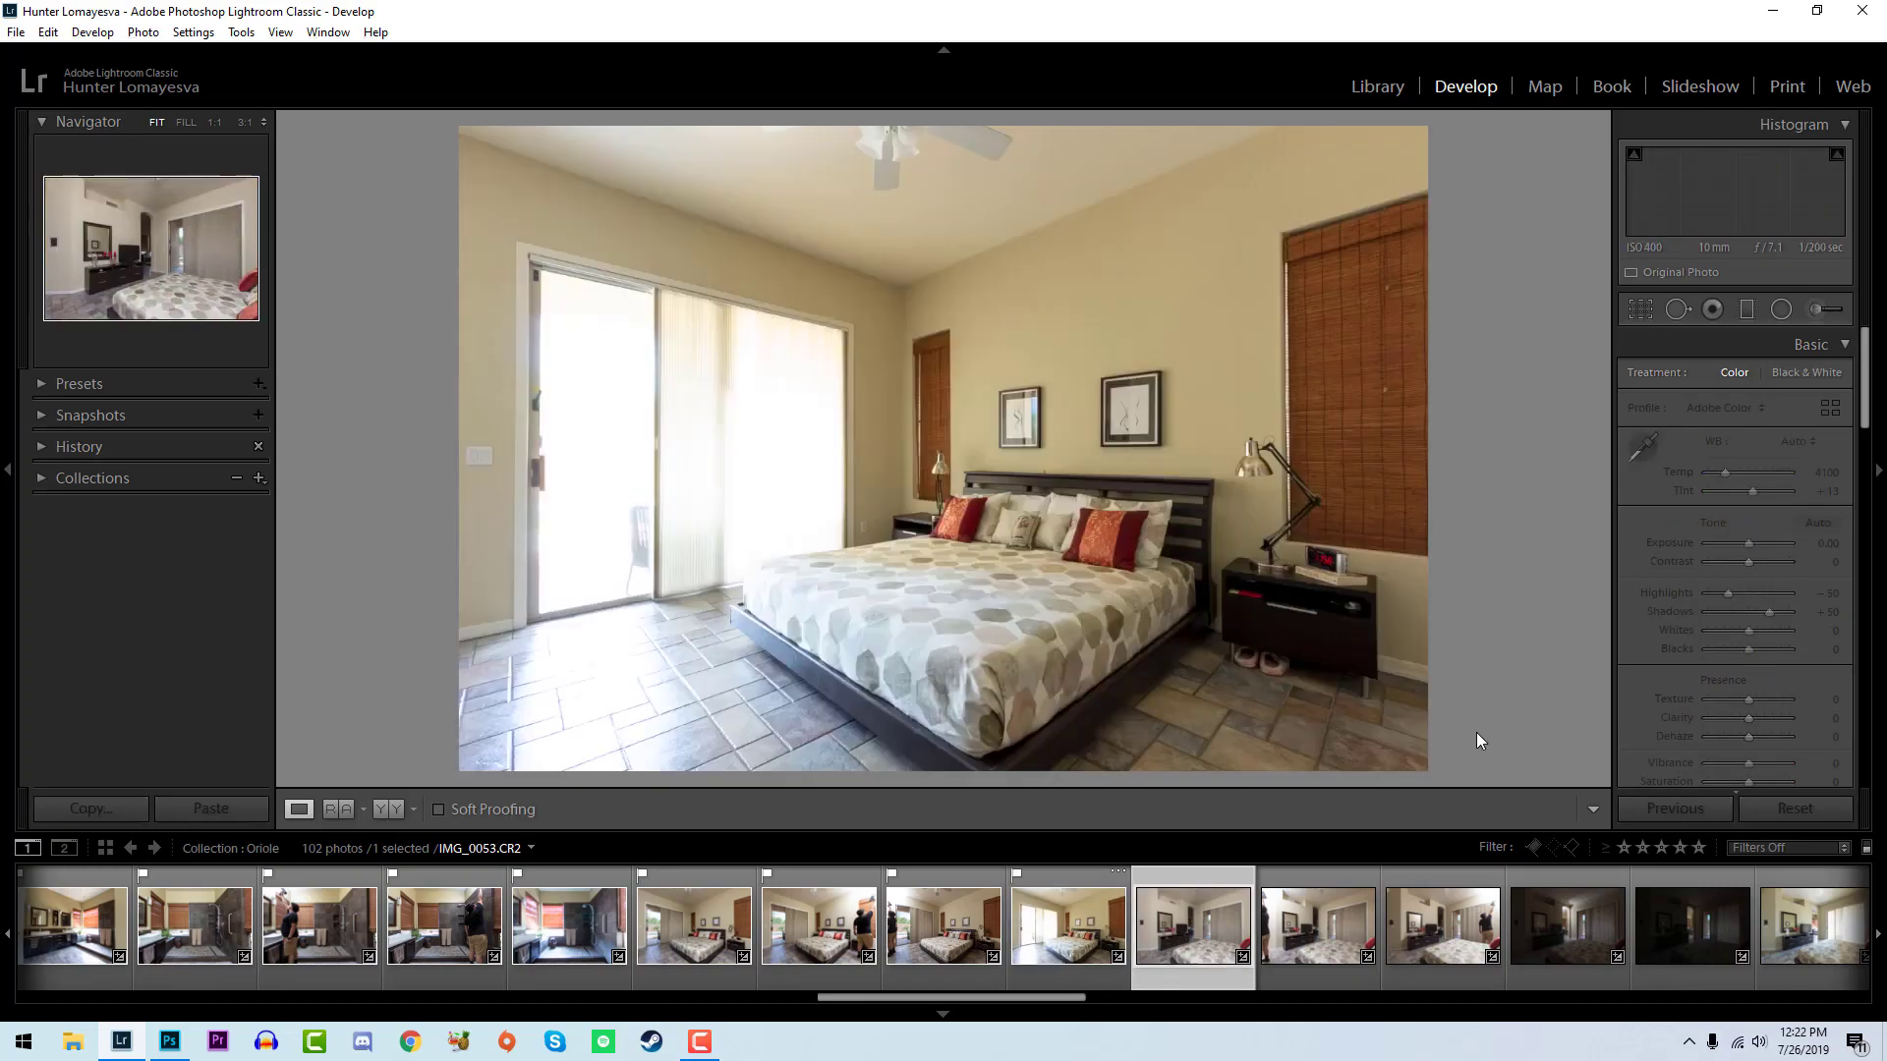
{"action": "key", "text": "p"}
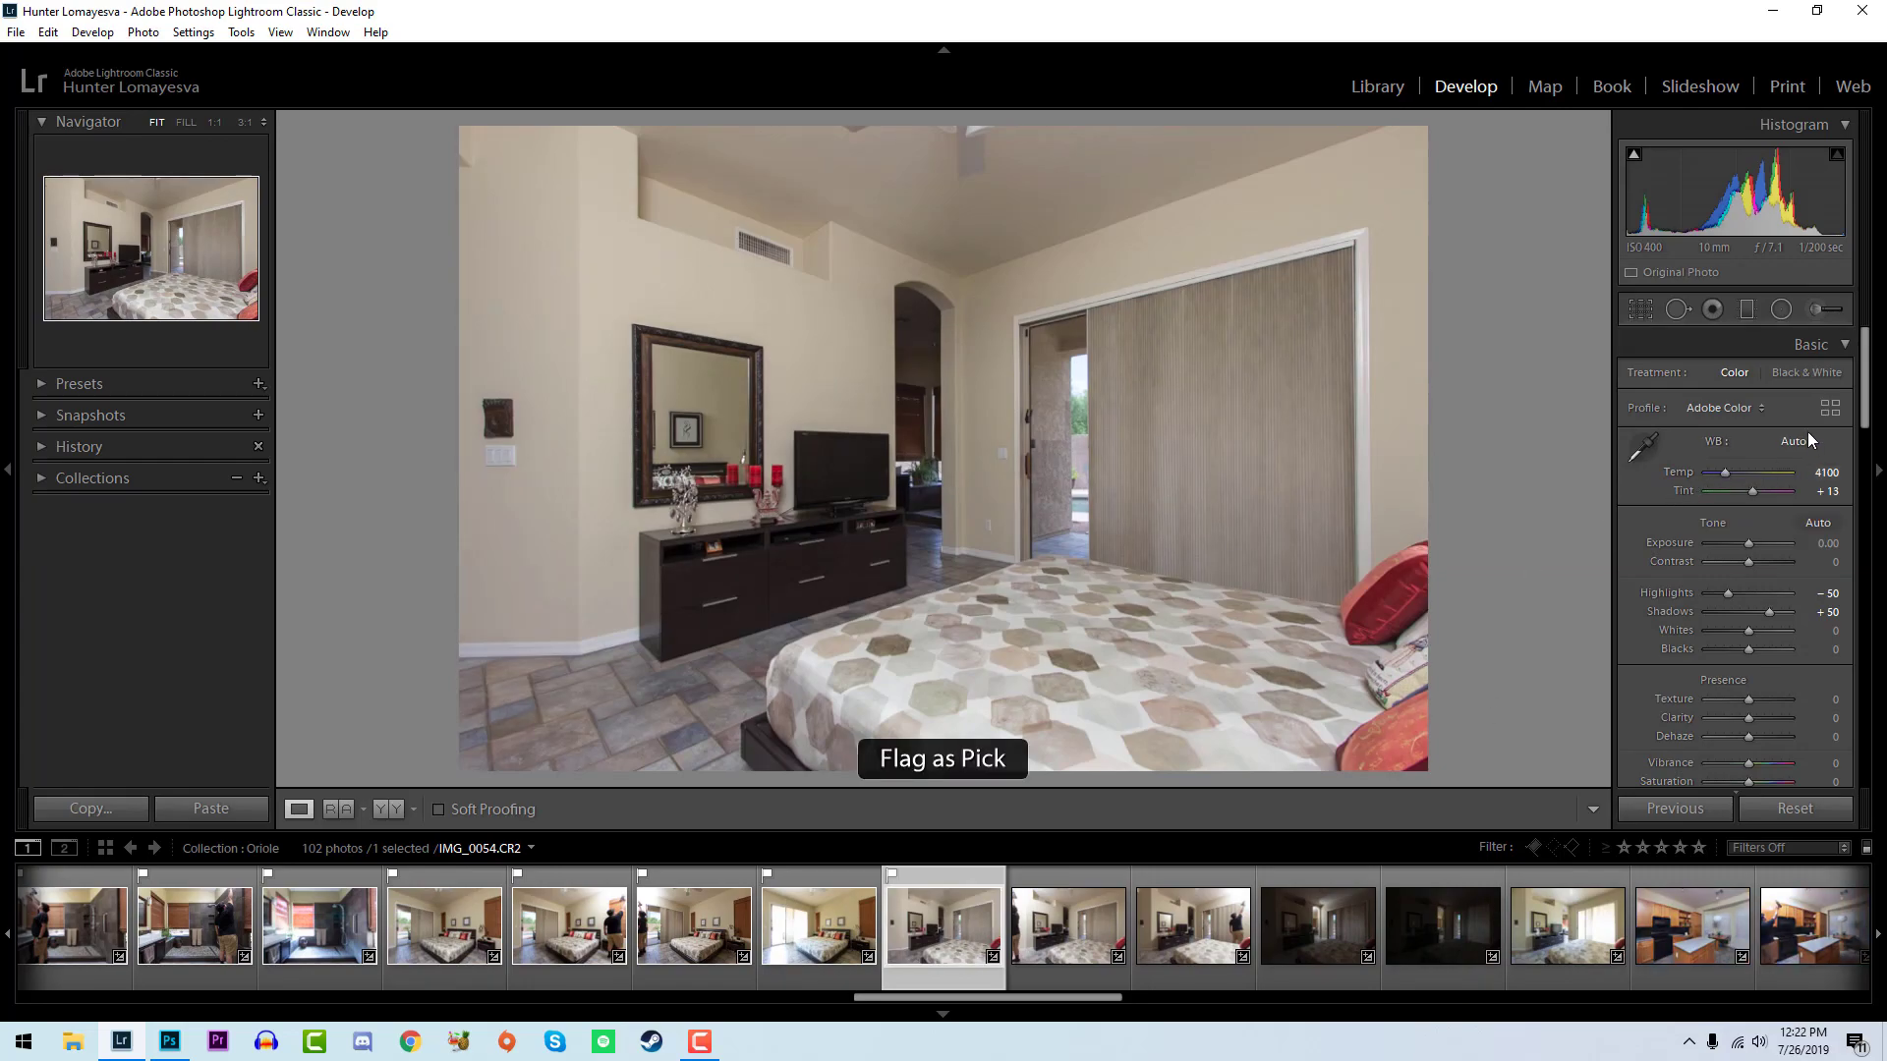
{"action": "mouse_move", "coordinate": [1747, 631]}
{"action": "left_mouse_down", "text": "alt"}
{"action": "mouse_move", "coordinate": [1762, 637]}
{"action": "mouse_move", "coordinate": [1737, 650]}
{"action": "left_mouse_up", "text": "alt"}
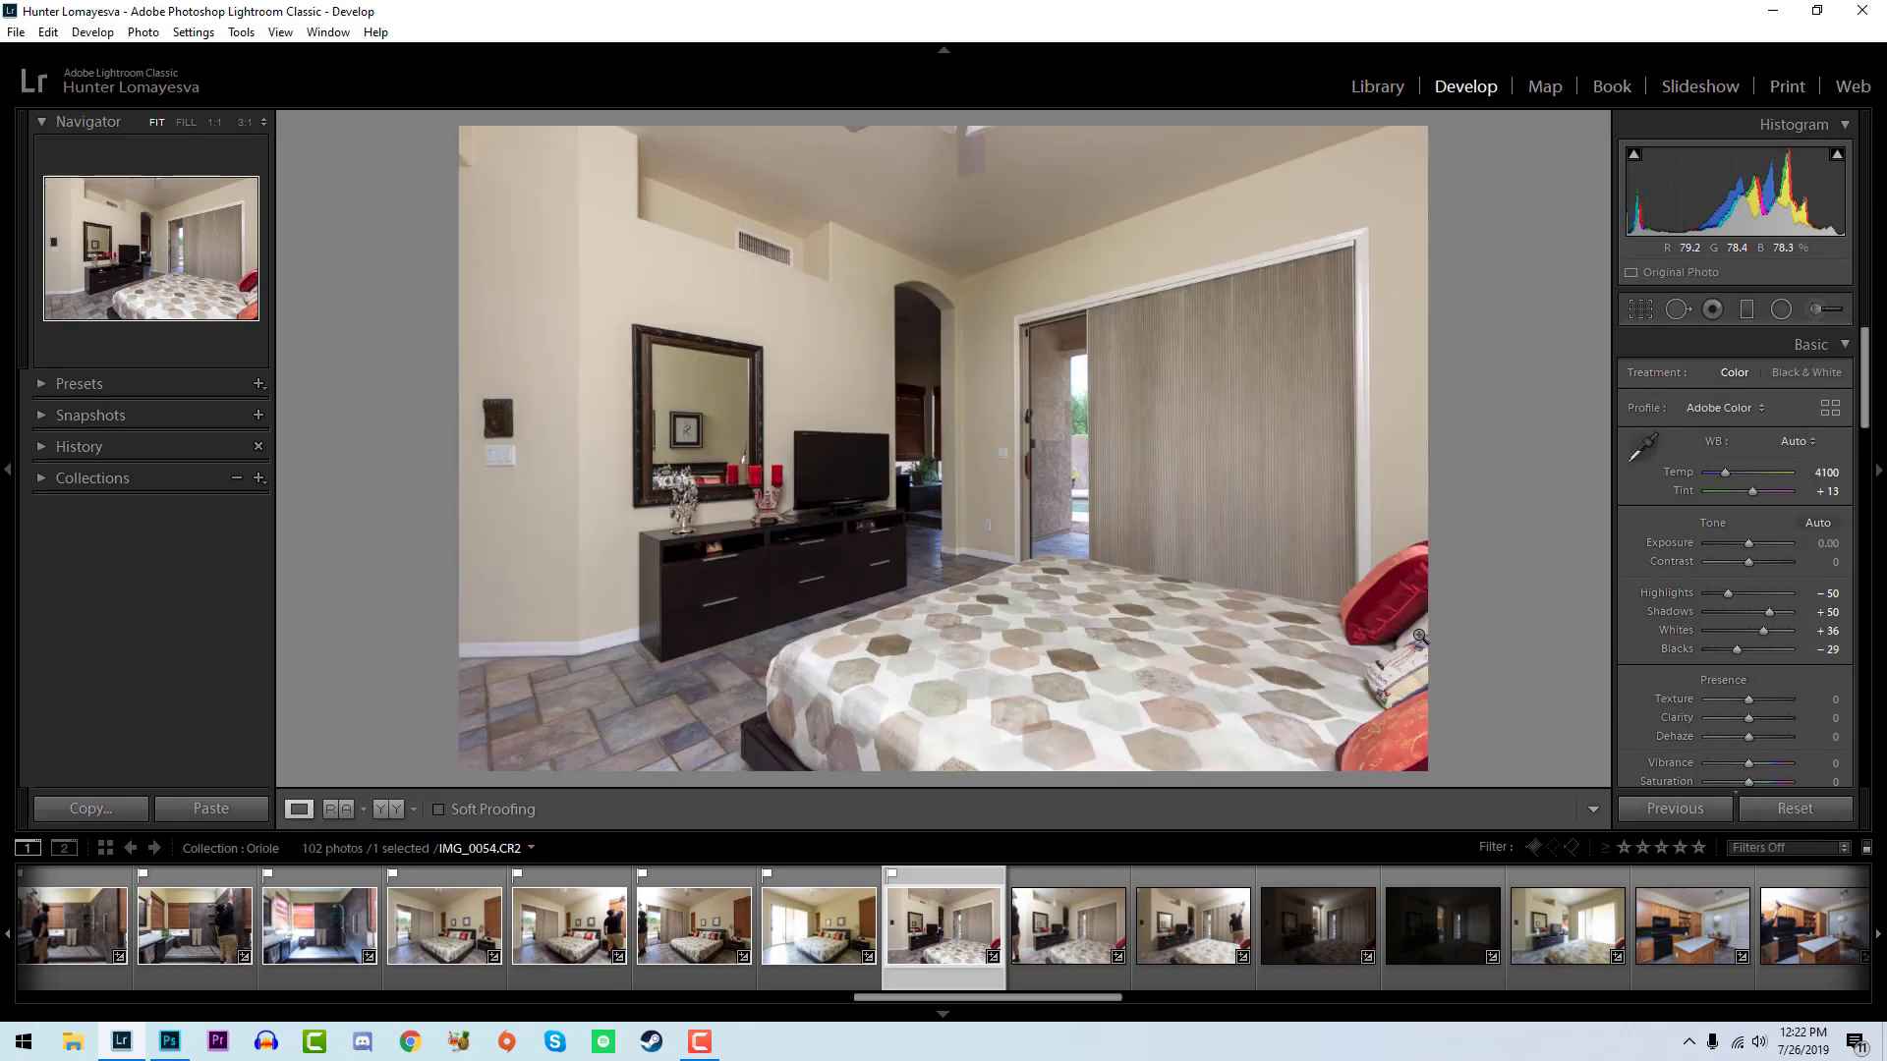
- Flag IMG_0055, set whites to +33 and blacks to -31, compare it with IMG_0054, and open IMG_0056
{"action": "key", "text": "Right"}
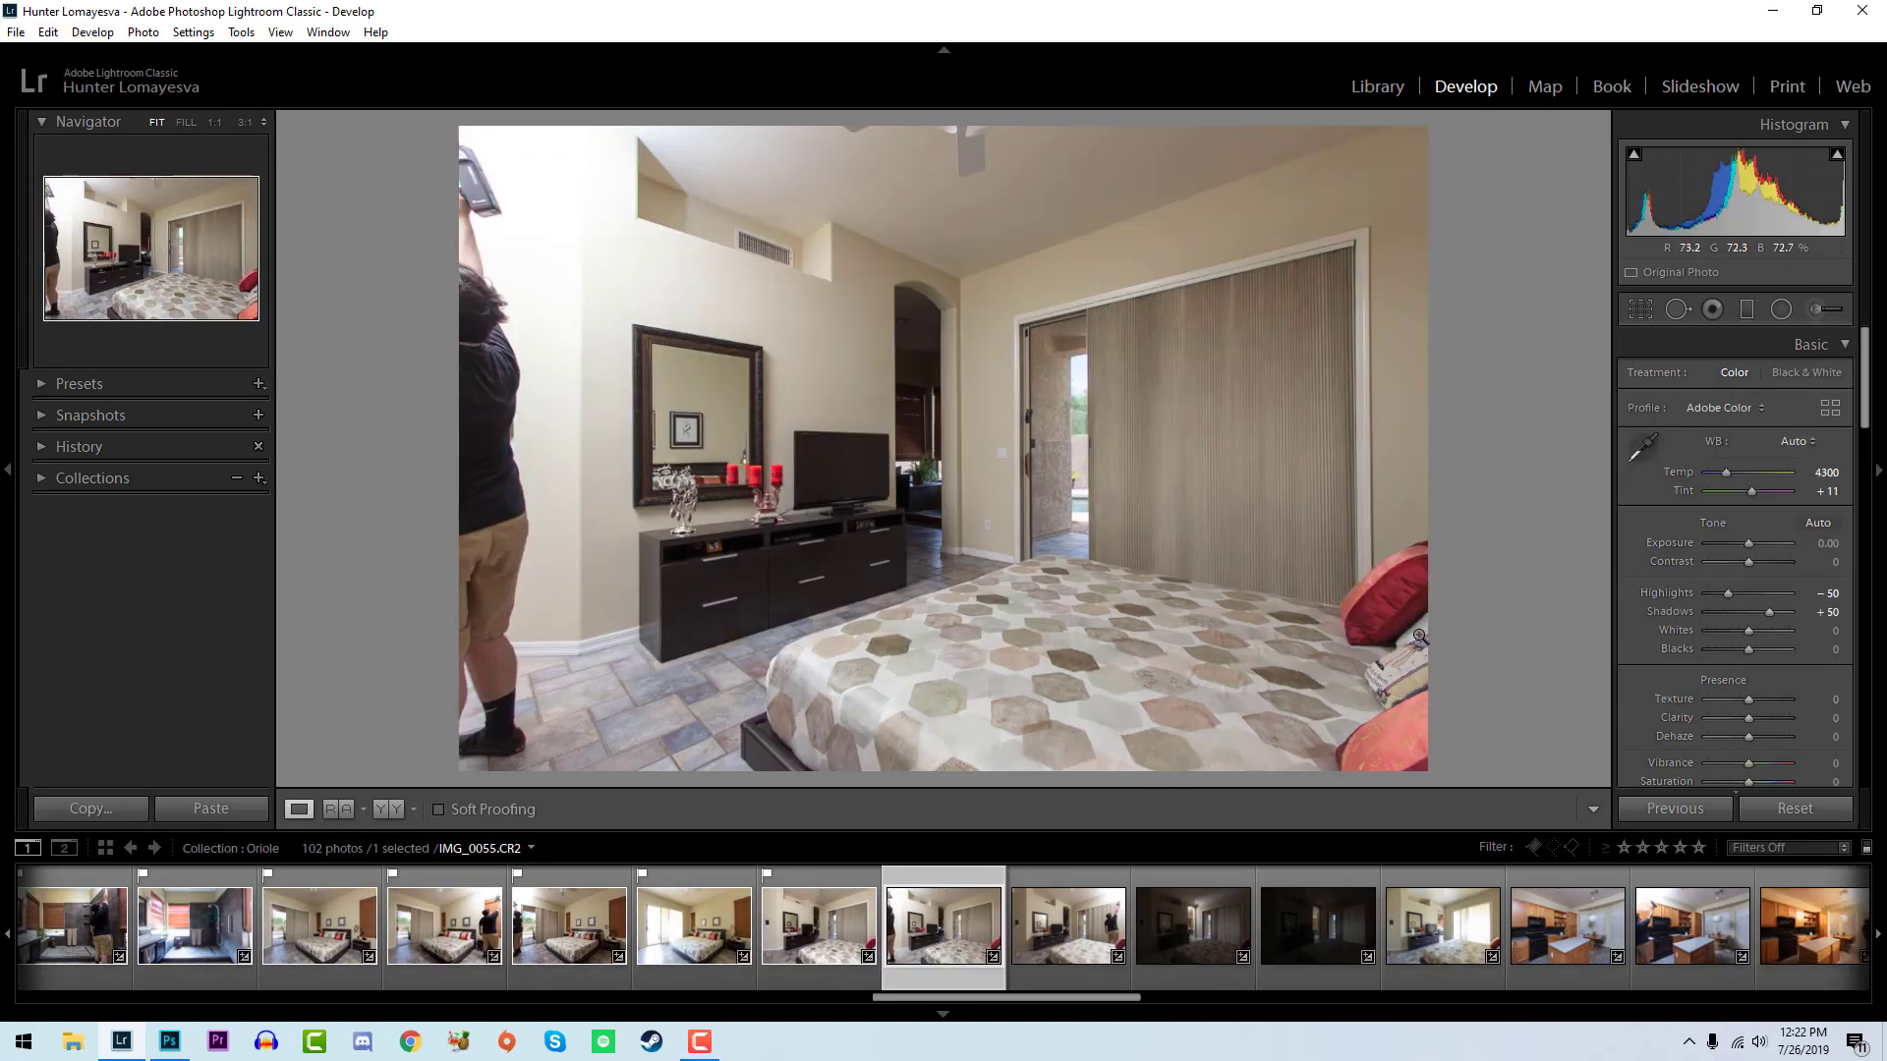
{"action": "key", "text": "p"}
{"action": "mouse_move", "coordinate": [1744, 633]}
{"action": "left_mouse_down", "text": "alt"}
{"action": "mouse_move", "coordinate": [1759, 635]}
{"action": "mouse_move", "coordinate": [1738, 651]}
{"action": "left_mouse_up", "text": "alt"}
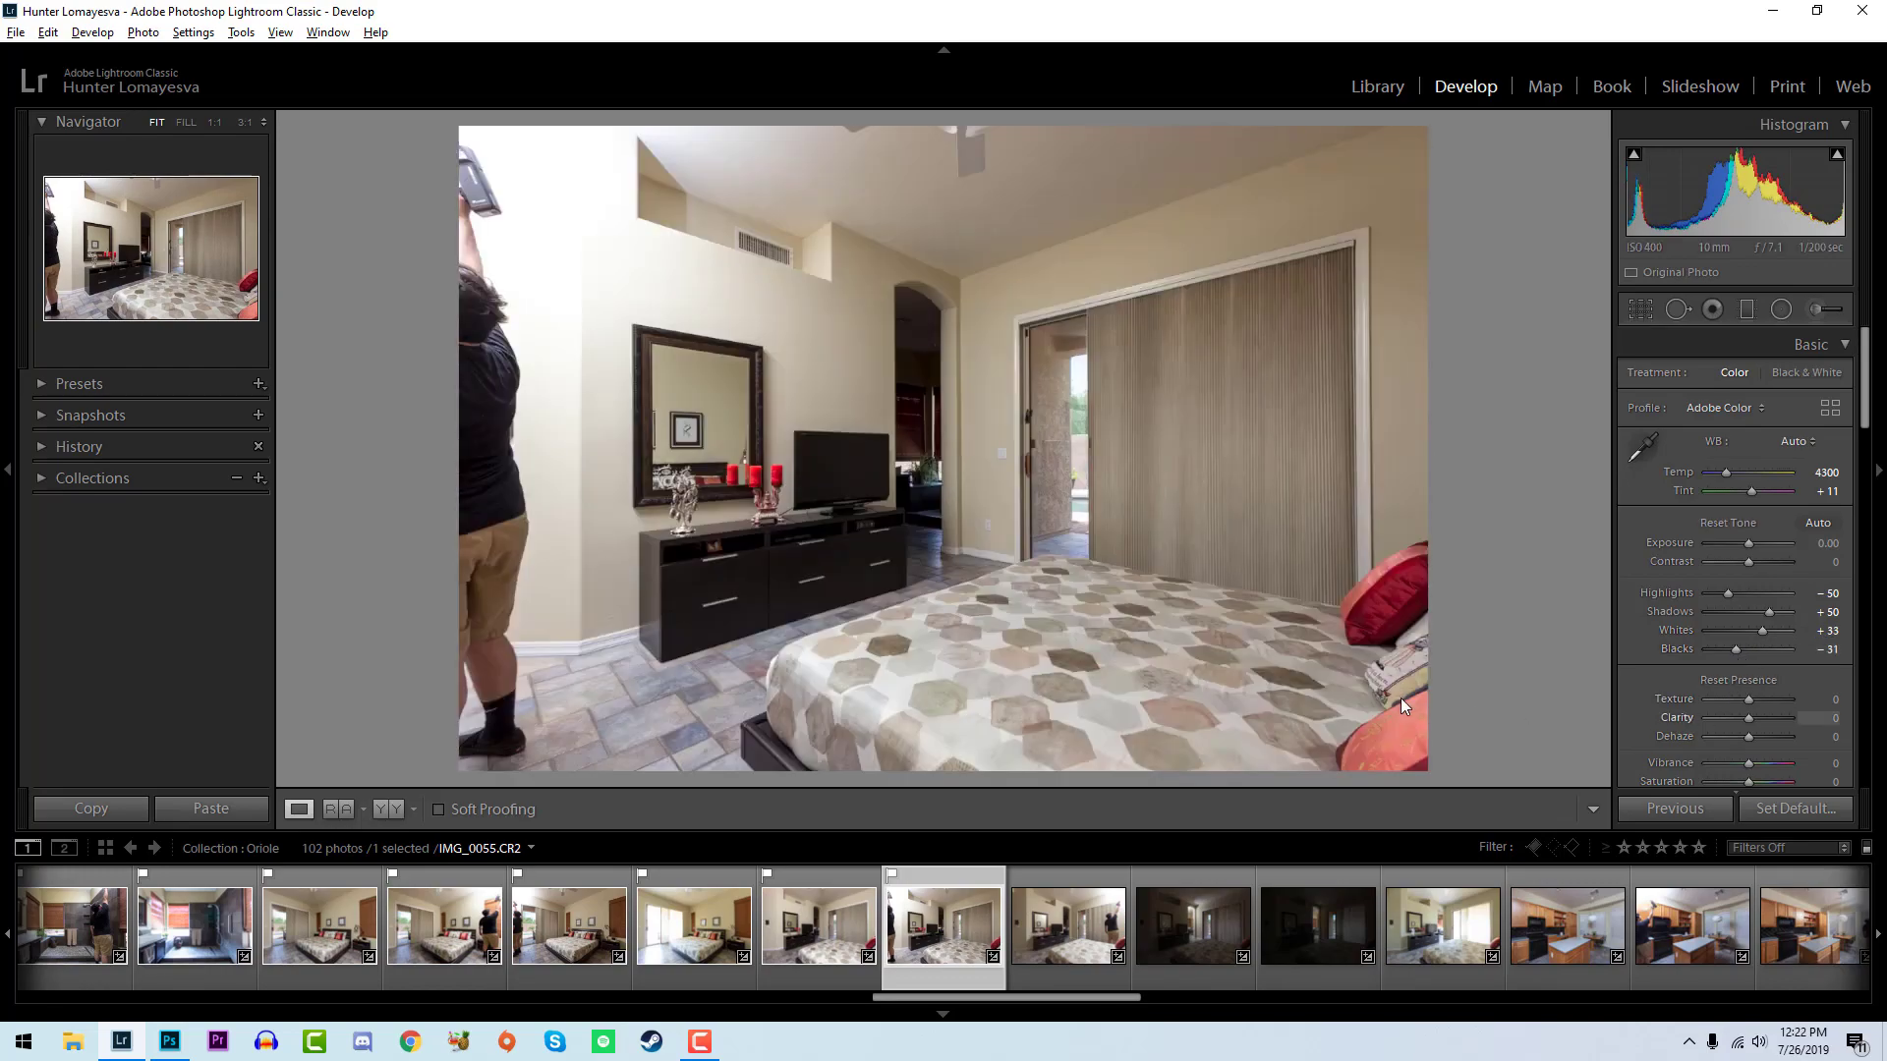
{"action": "key", "text": "Left"}
{"action": "key", "text": "Right"}
{"action": "key", "text": "Right"}
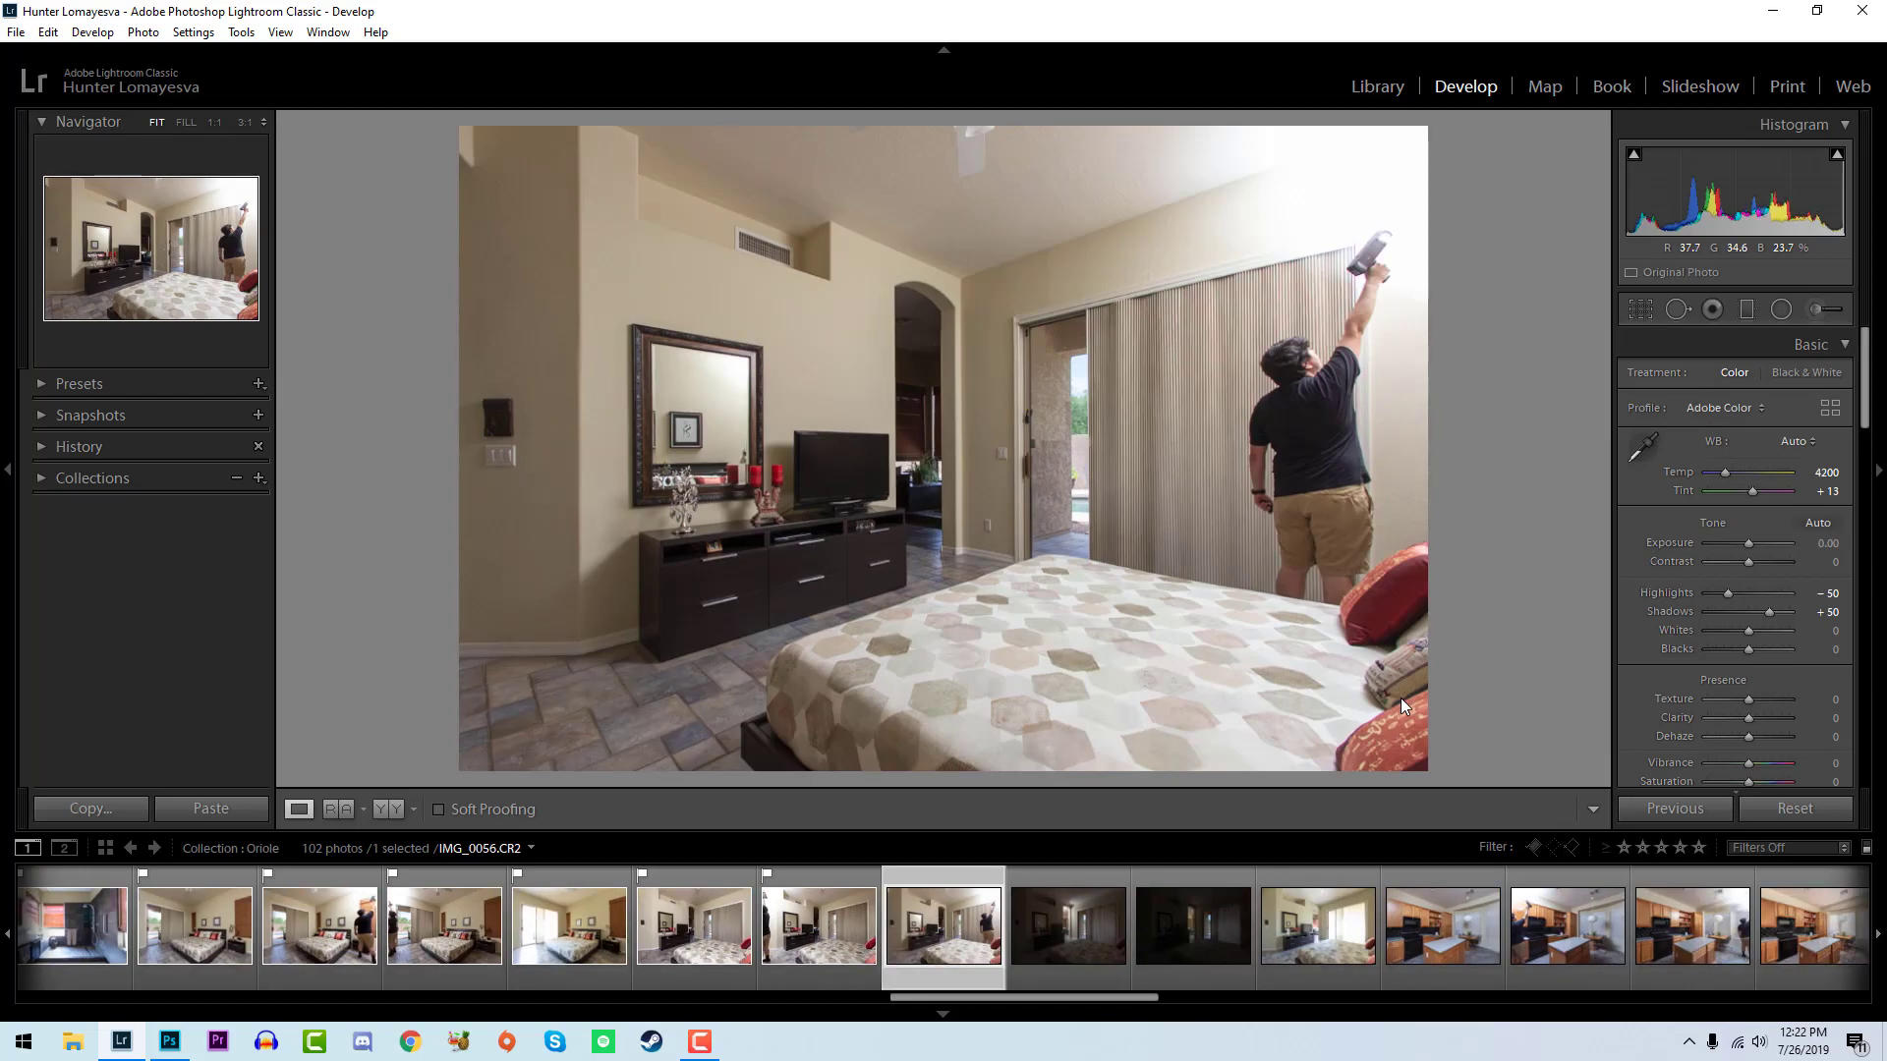
- Flag IMG_0056 as a pick and compare it with IMG_0054 and IMG_0055
{"action": "key", "text": "p"}
{"action": "key", "text": "Left"}
{"action": "key", "text": "Left"}
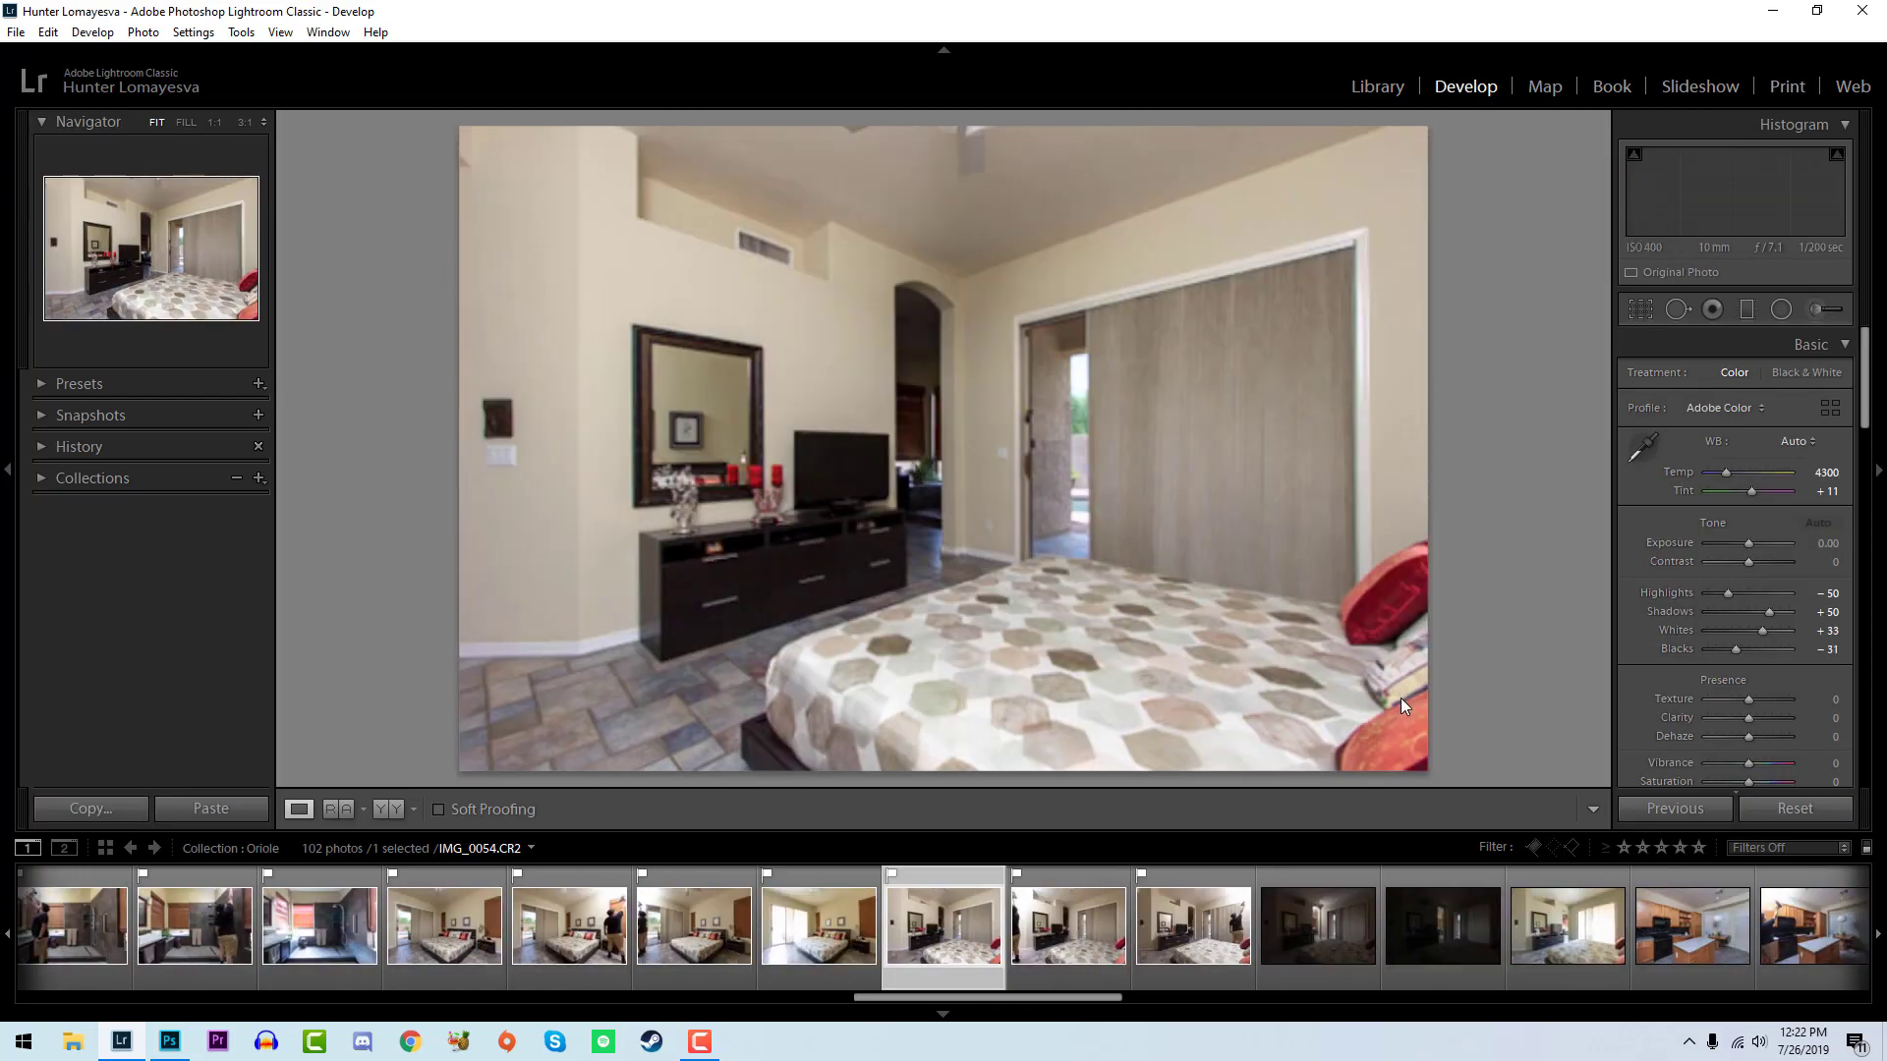
{"action": "key", "text": "Right"}
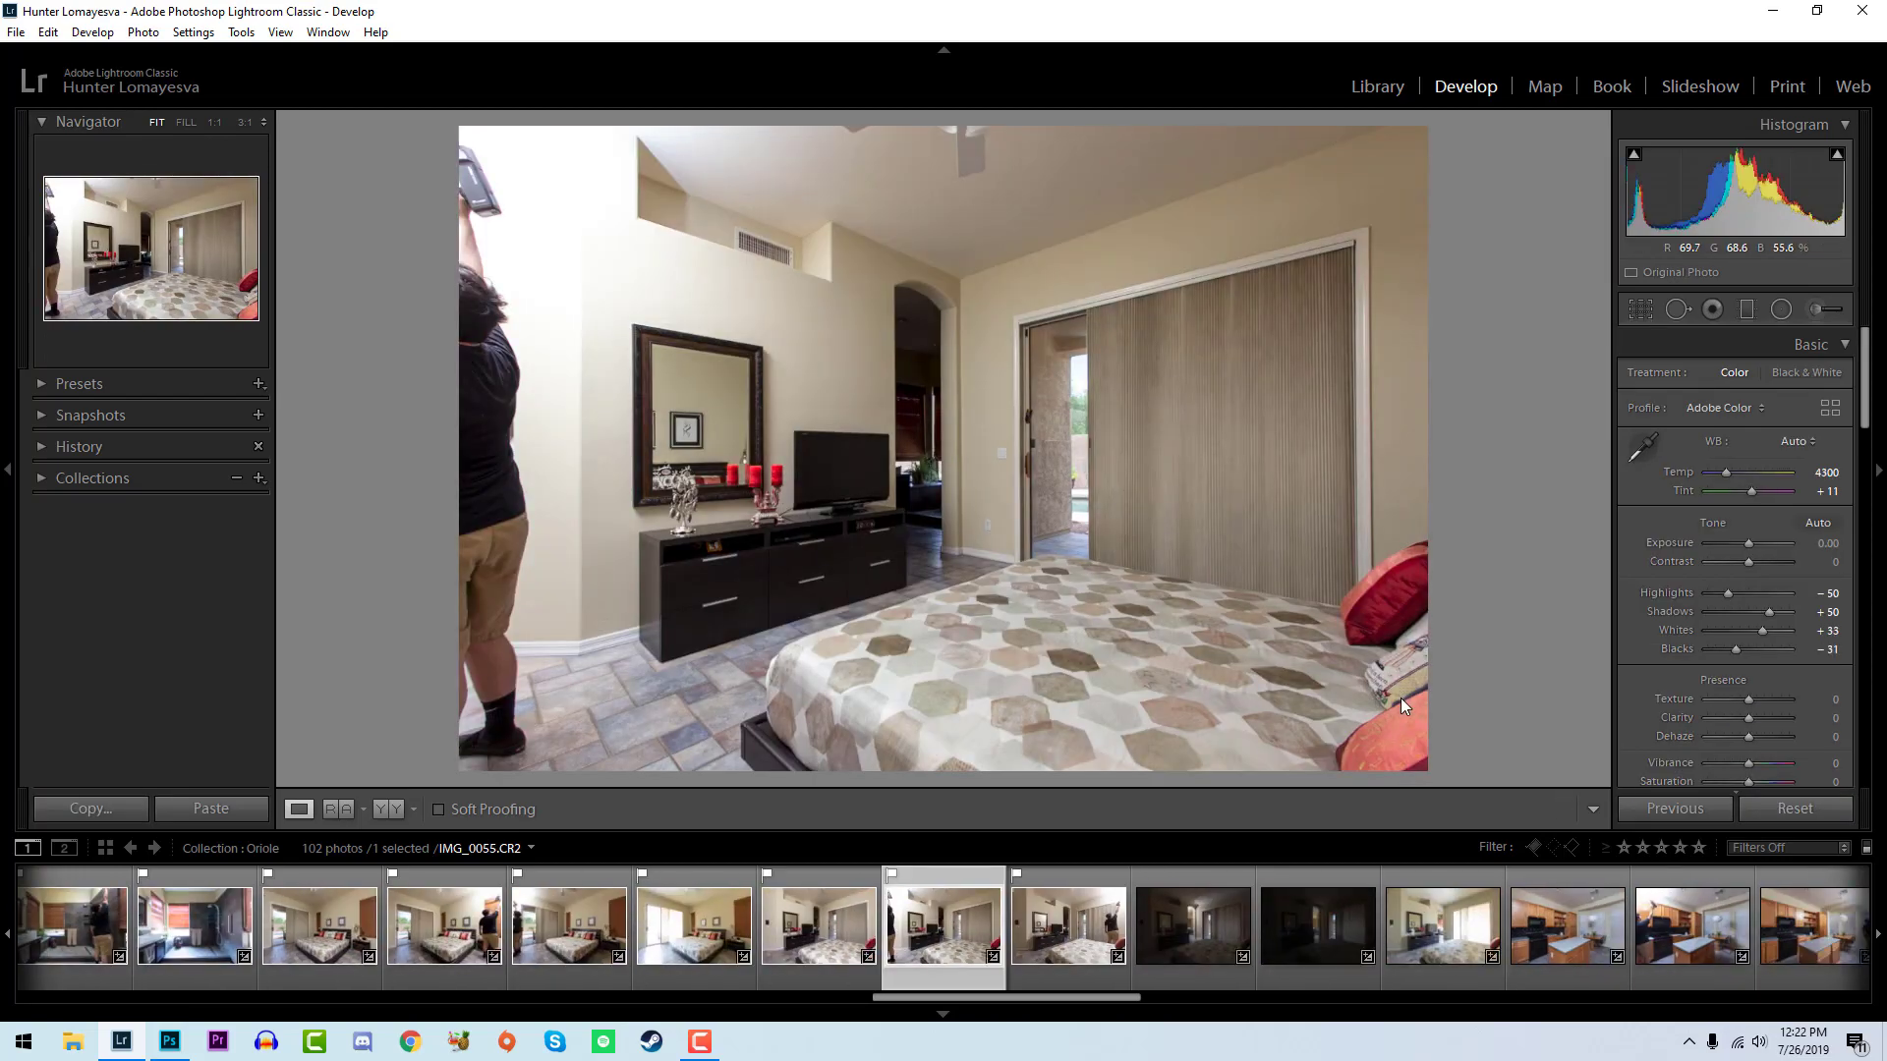
{"action": "key", "text": "Right"}
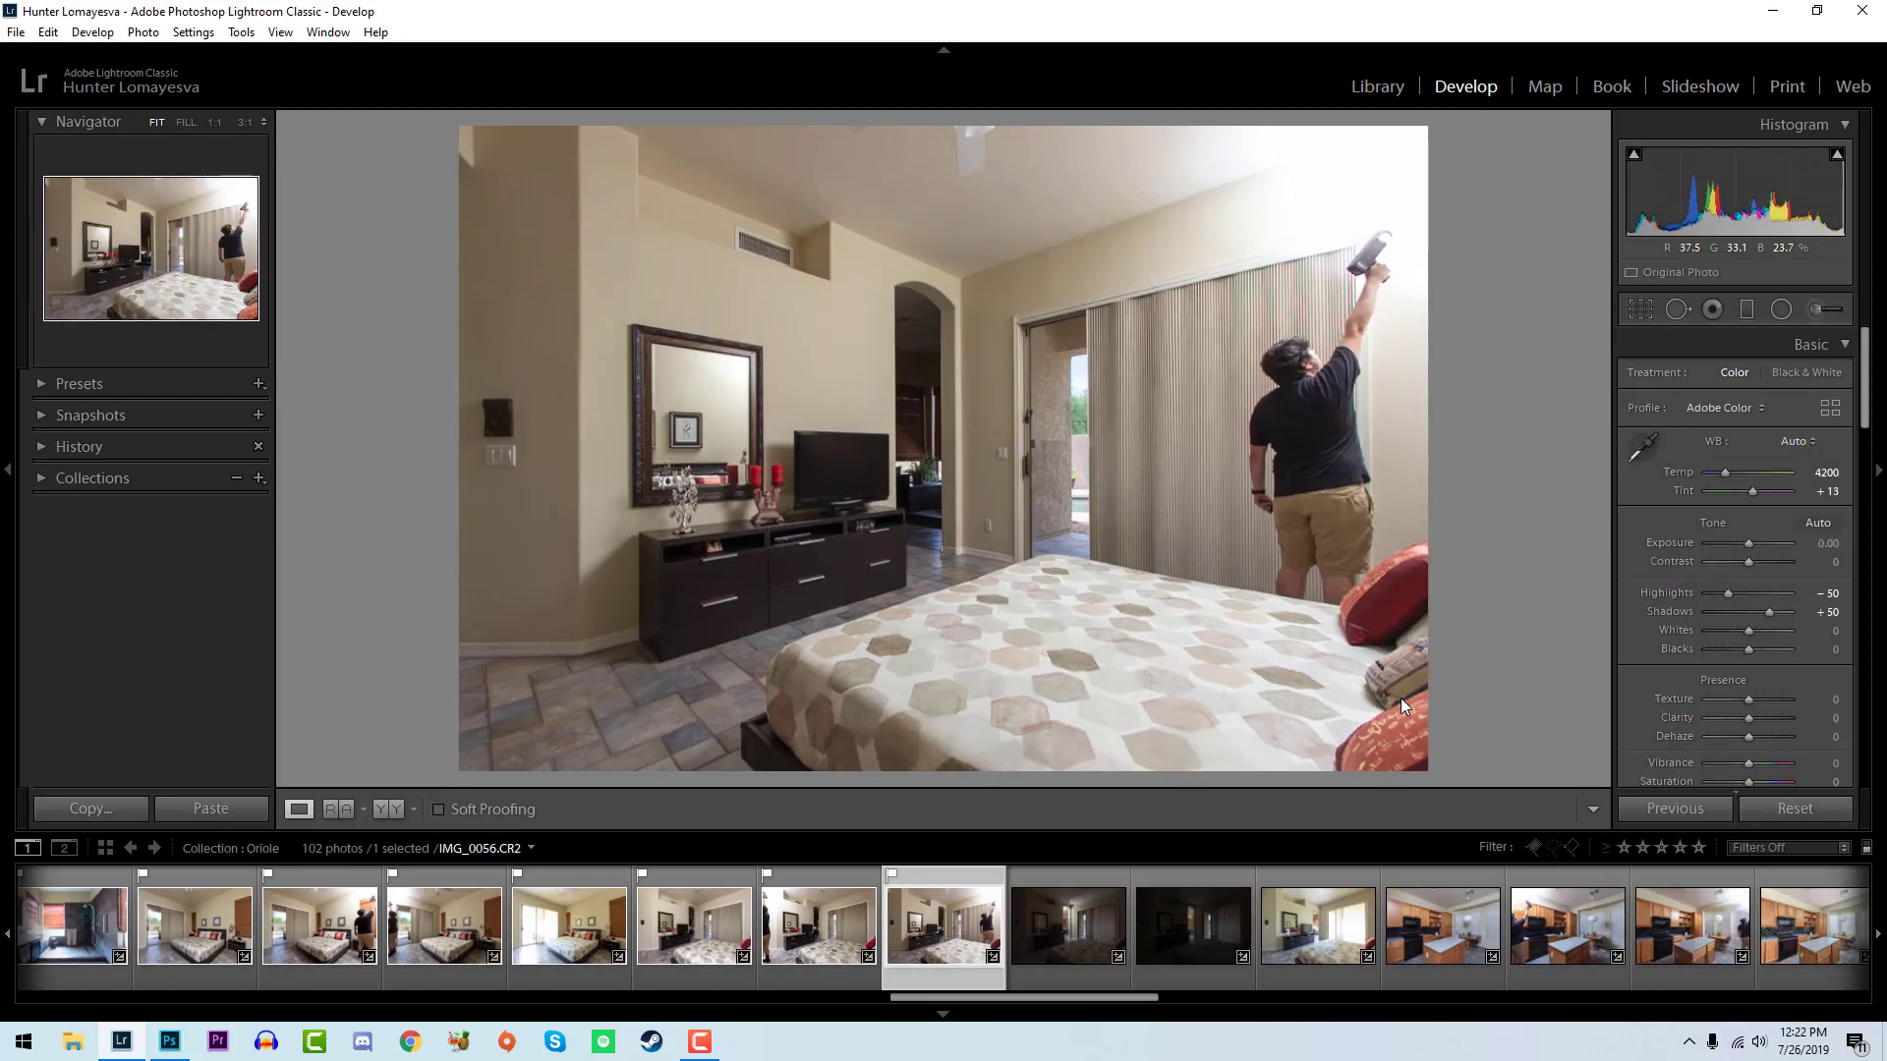
- Flag the dark bedroom photo IMG_0057 as a pick and set whites to +50 and blacks to -10
{"action": "key", "text": "Right"}
{"action": "key", "text": "Right"}
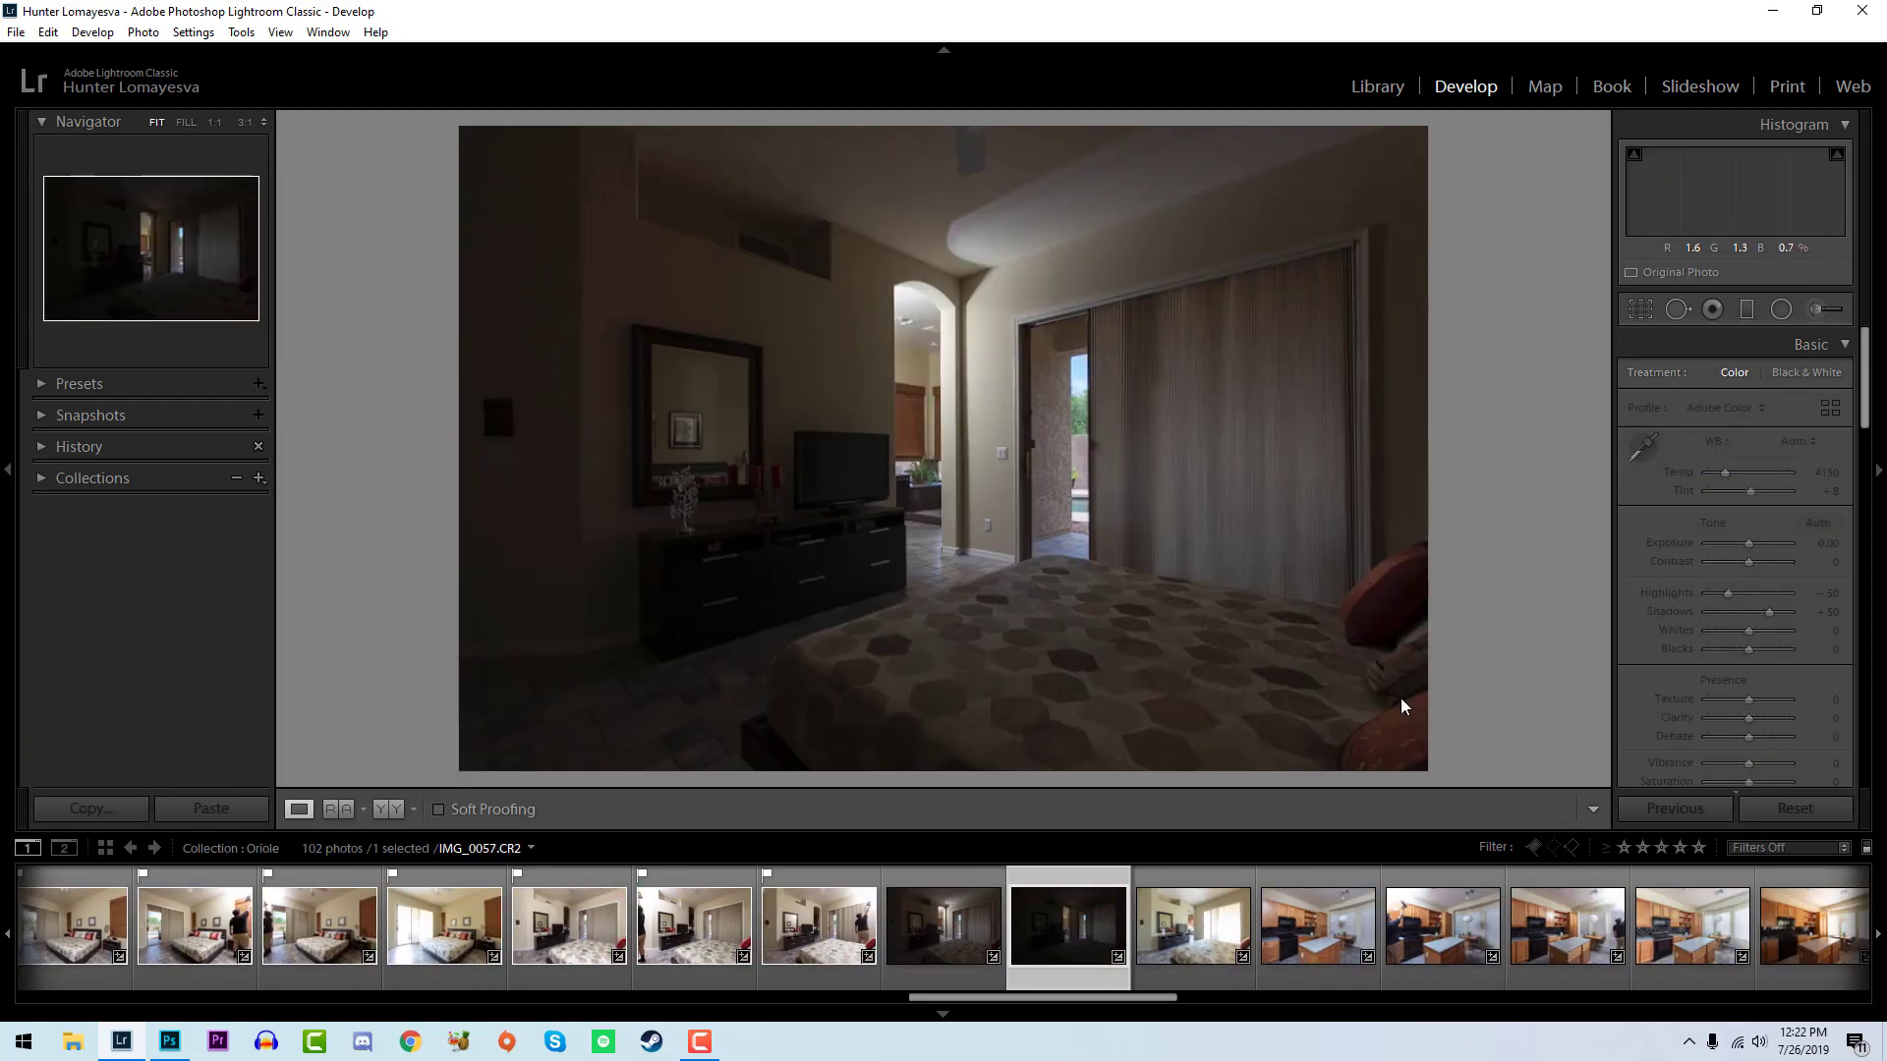
{"action": "key", "text": "Left"}
{"action": "key", "text": "Left"}
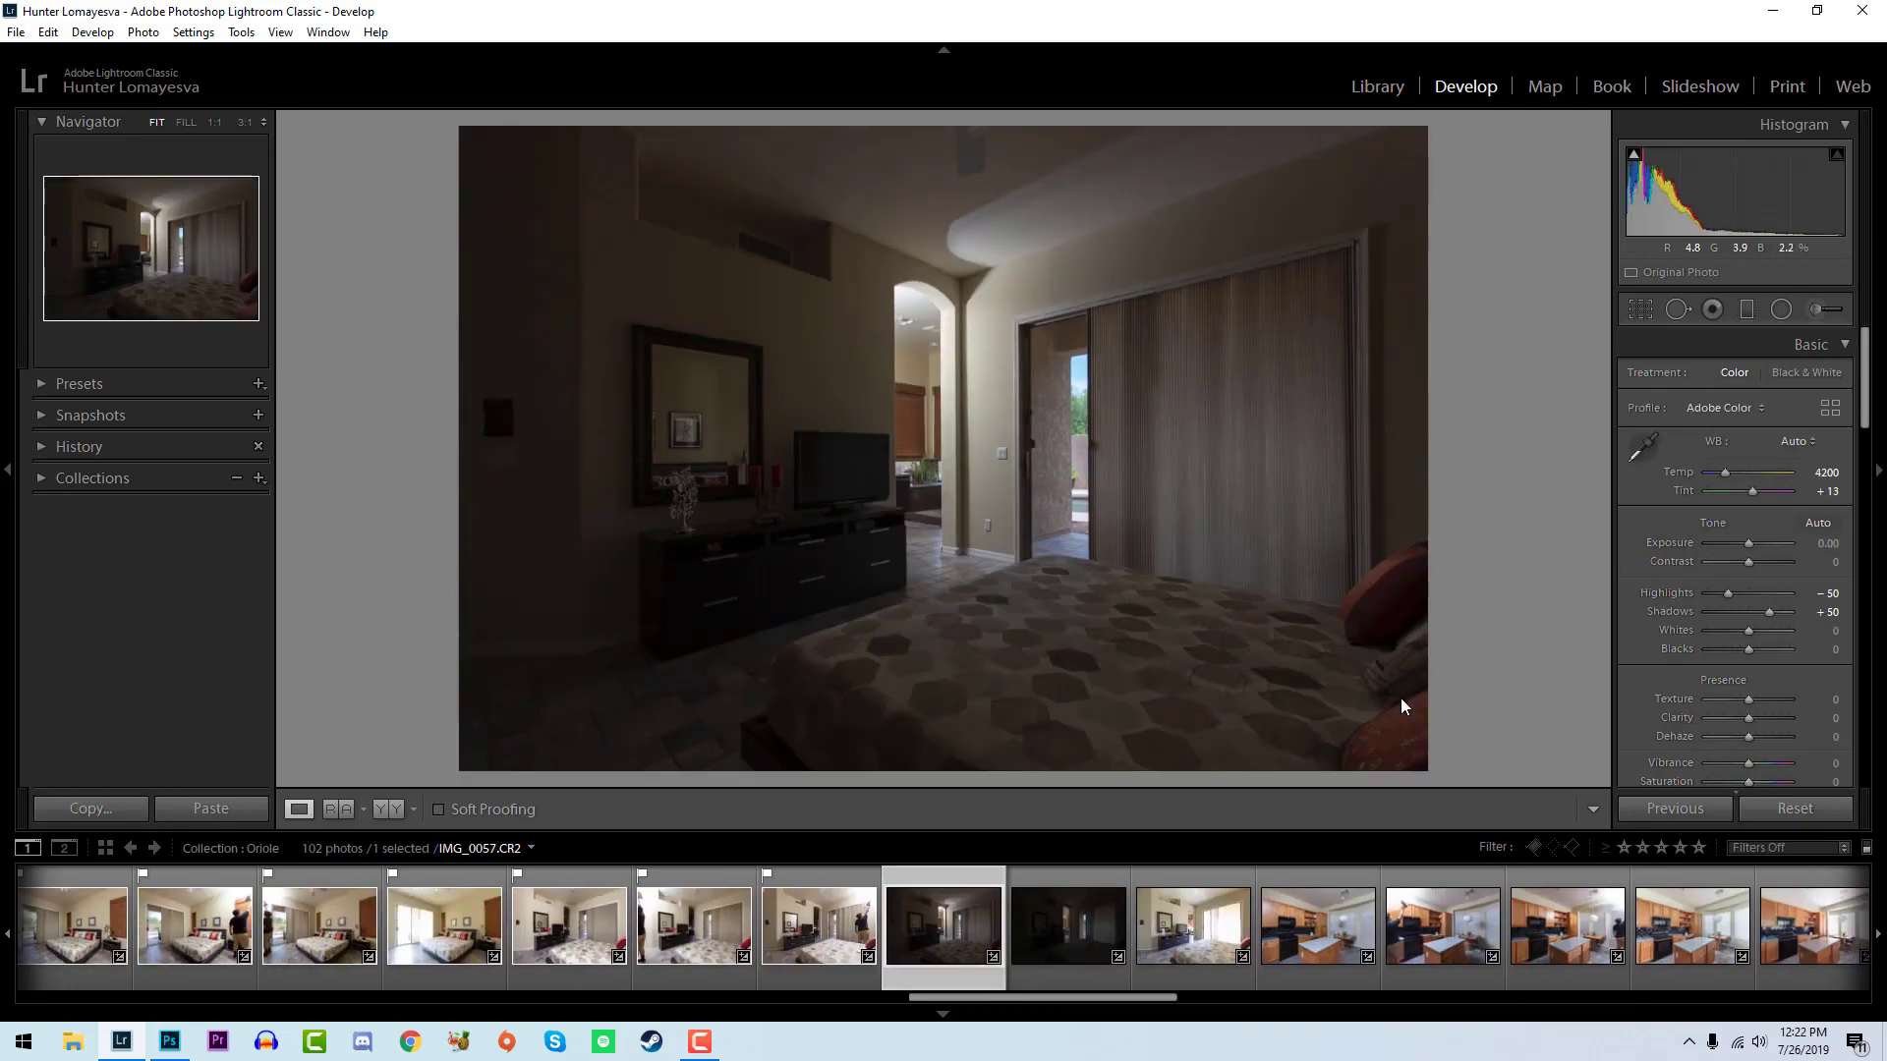
{"action": "key", "text": "p"}
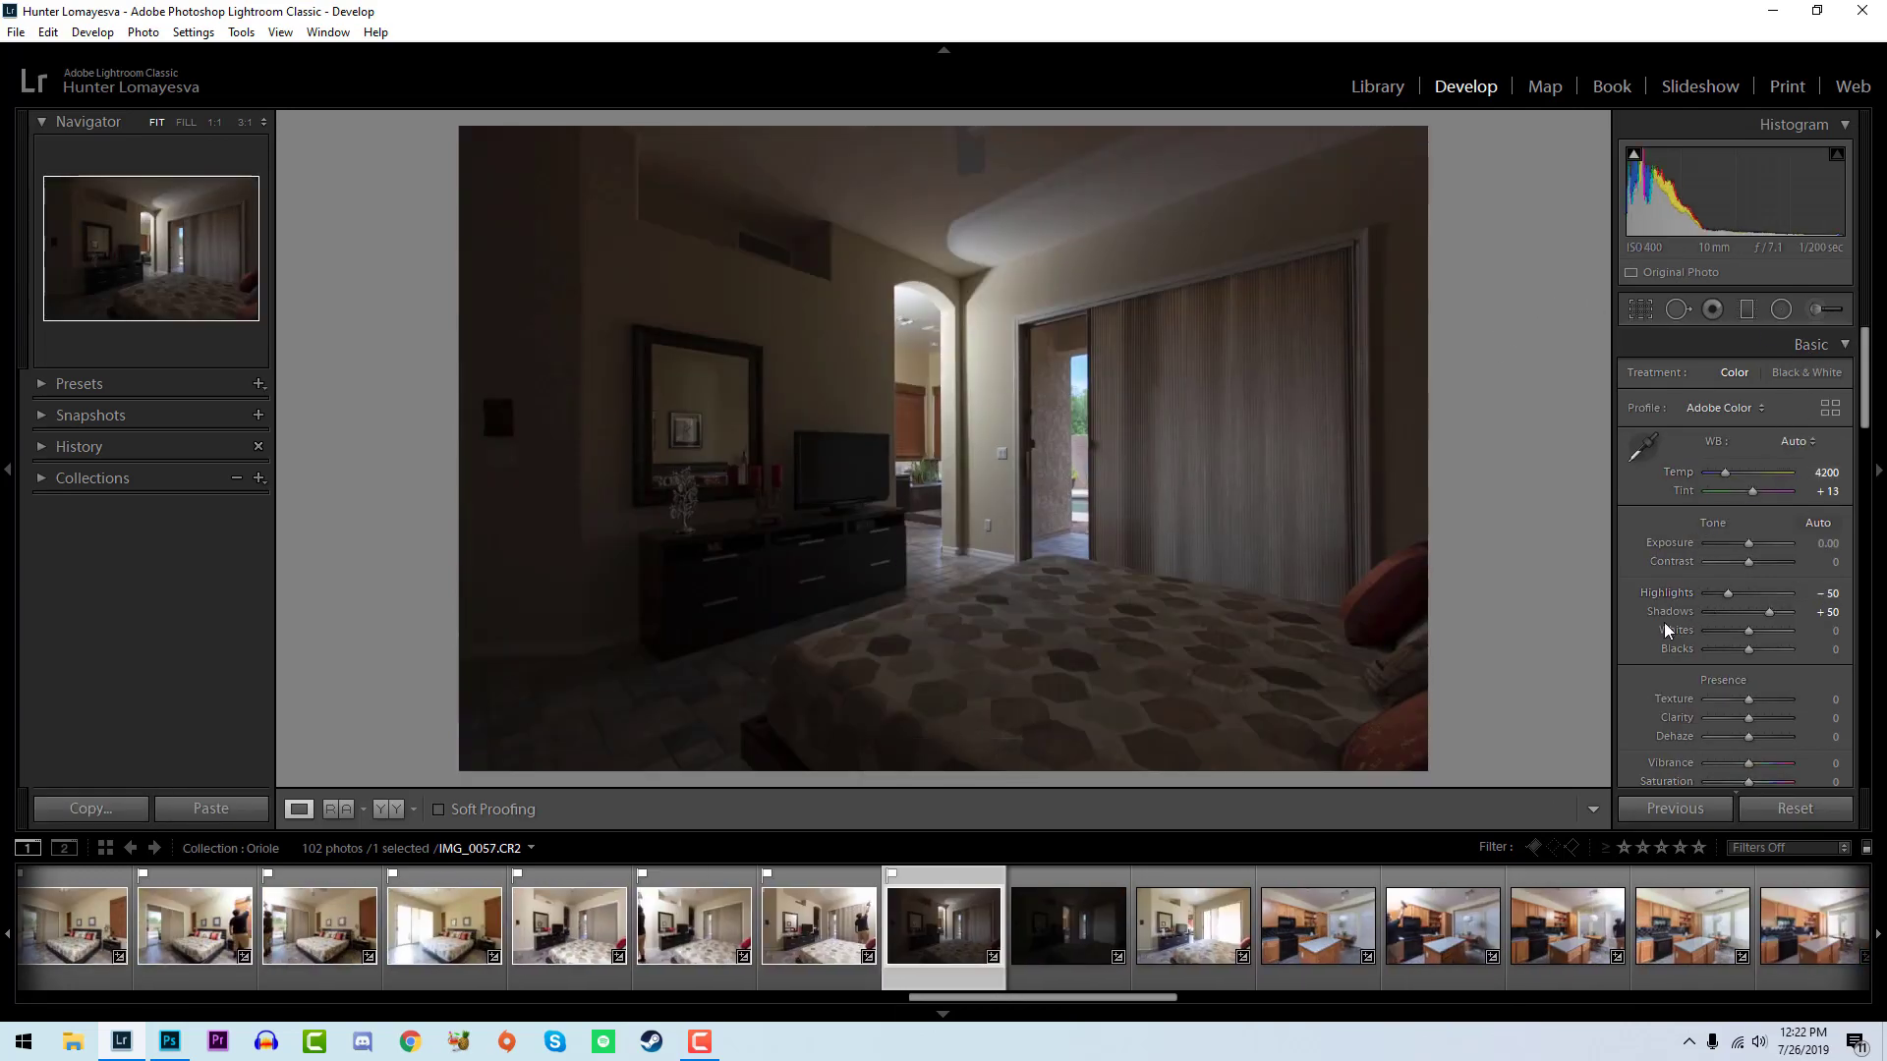
{"action": "mouse_move", "coordinate": [1747, 630]}
{"action": "left_mouse_down"}
{"action": "mouse_move", "coordinate": [1773, 638]}
{"action": "mouse_move", "coordinate": [1753, 625]}
{"action": "mouse_move", "coordinate": [1772, 629]}
{"action": "mouse_move", "coordinate": [1744, 648]}
{"action": "left_mouse_up"}
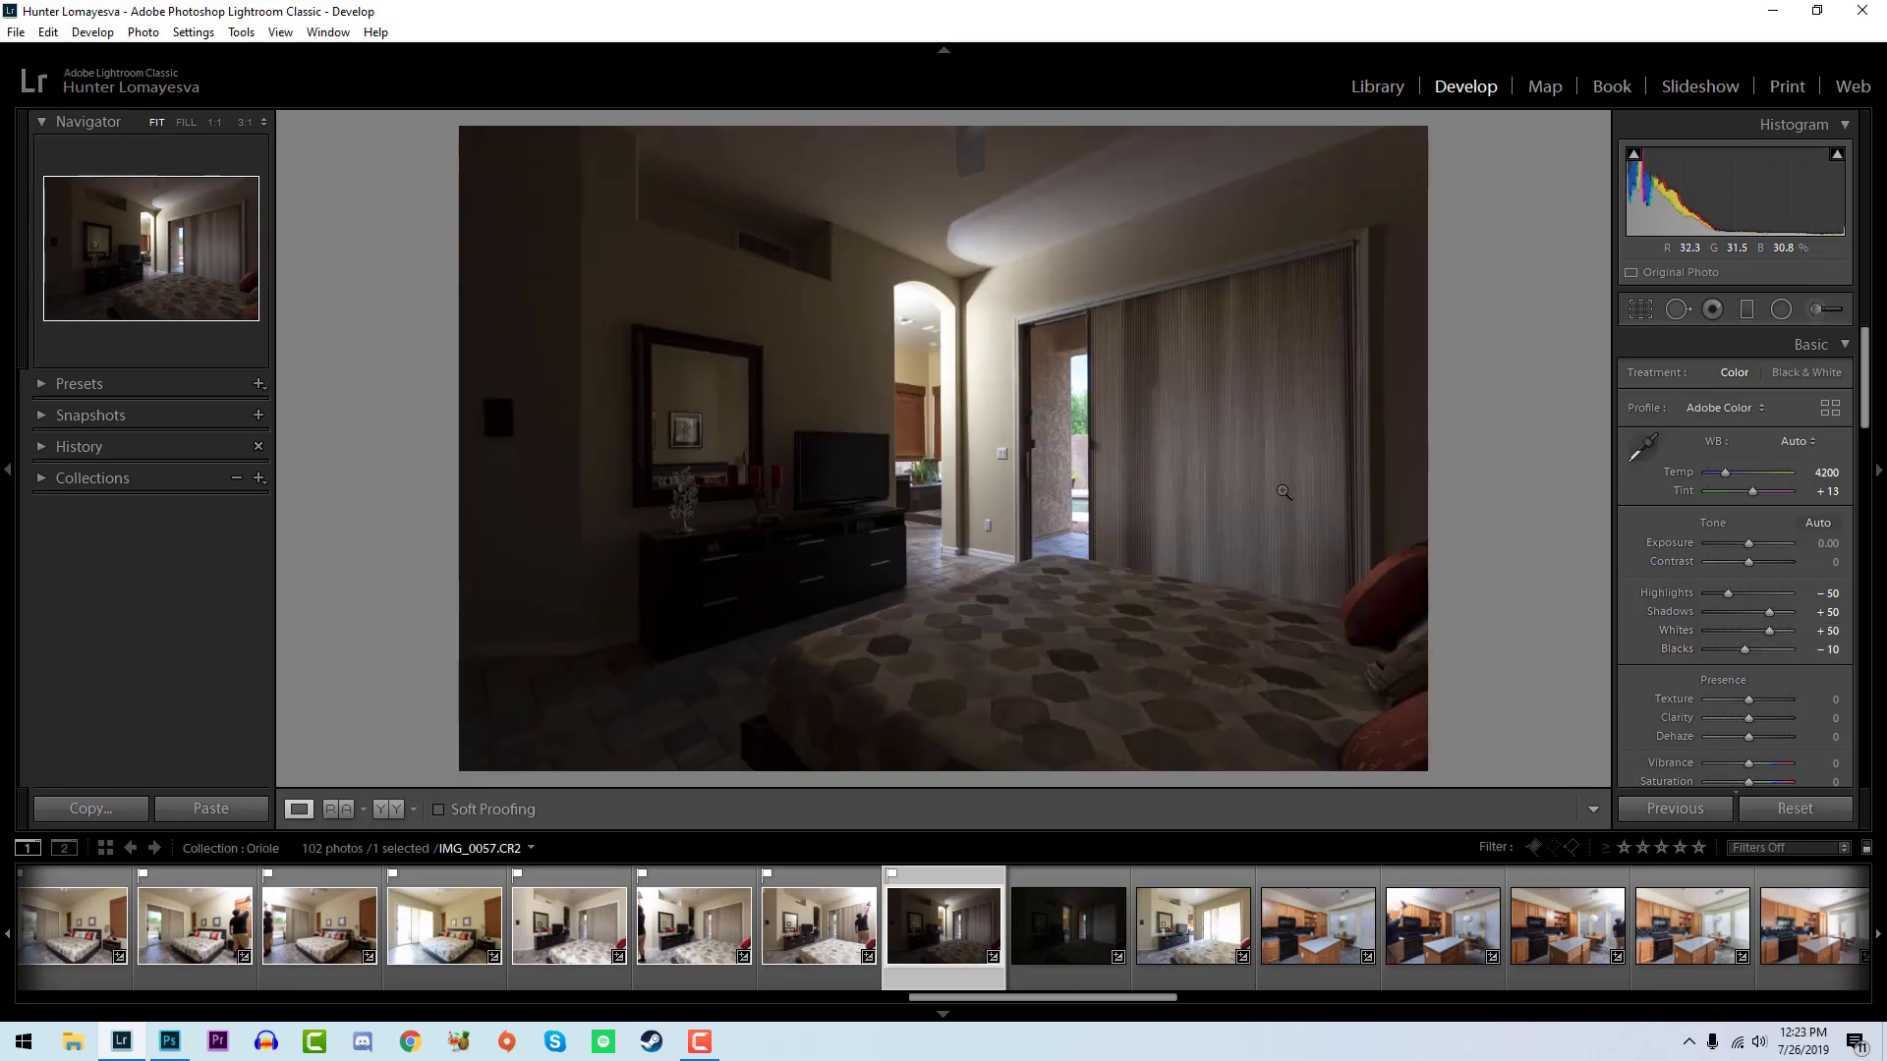
- Flag IMG_0058, set temperature to 3750, exposure +0.68, whites +50 and blacks -10, and inspect the lit doorway up close
{"action": "key", "text": "Right"}
{"action": "key", "text": "p"}
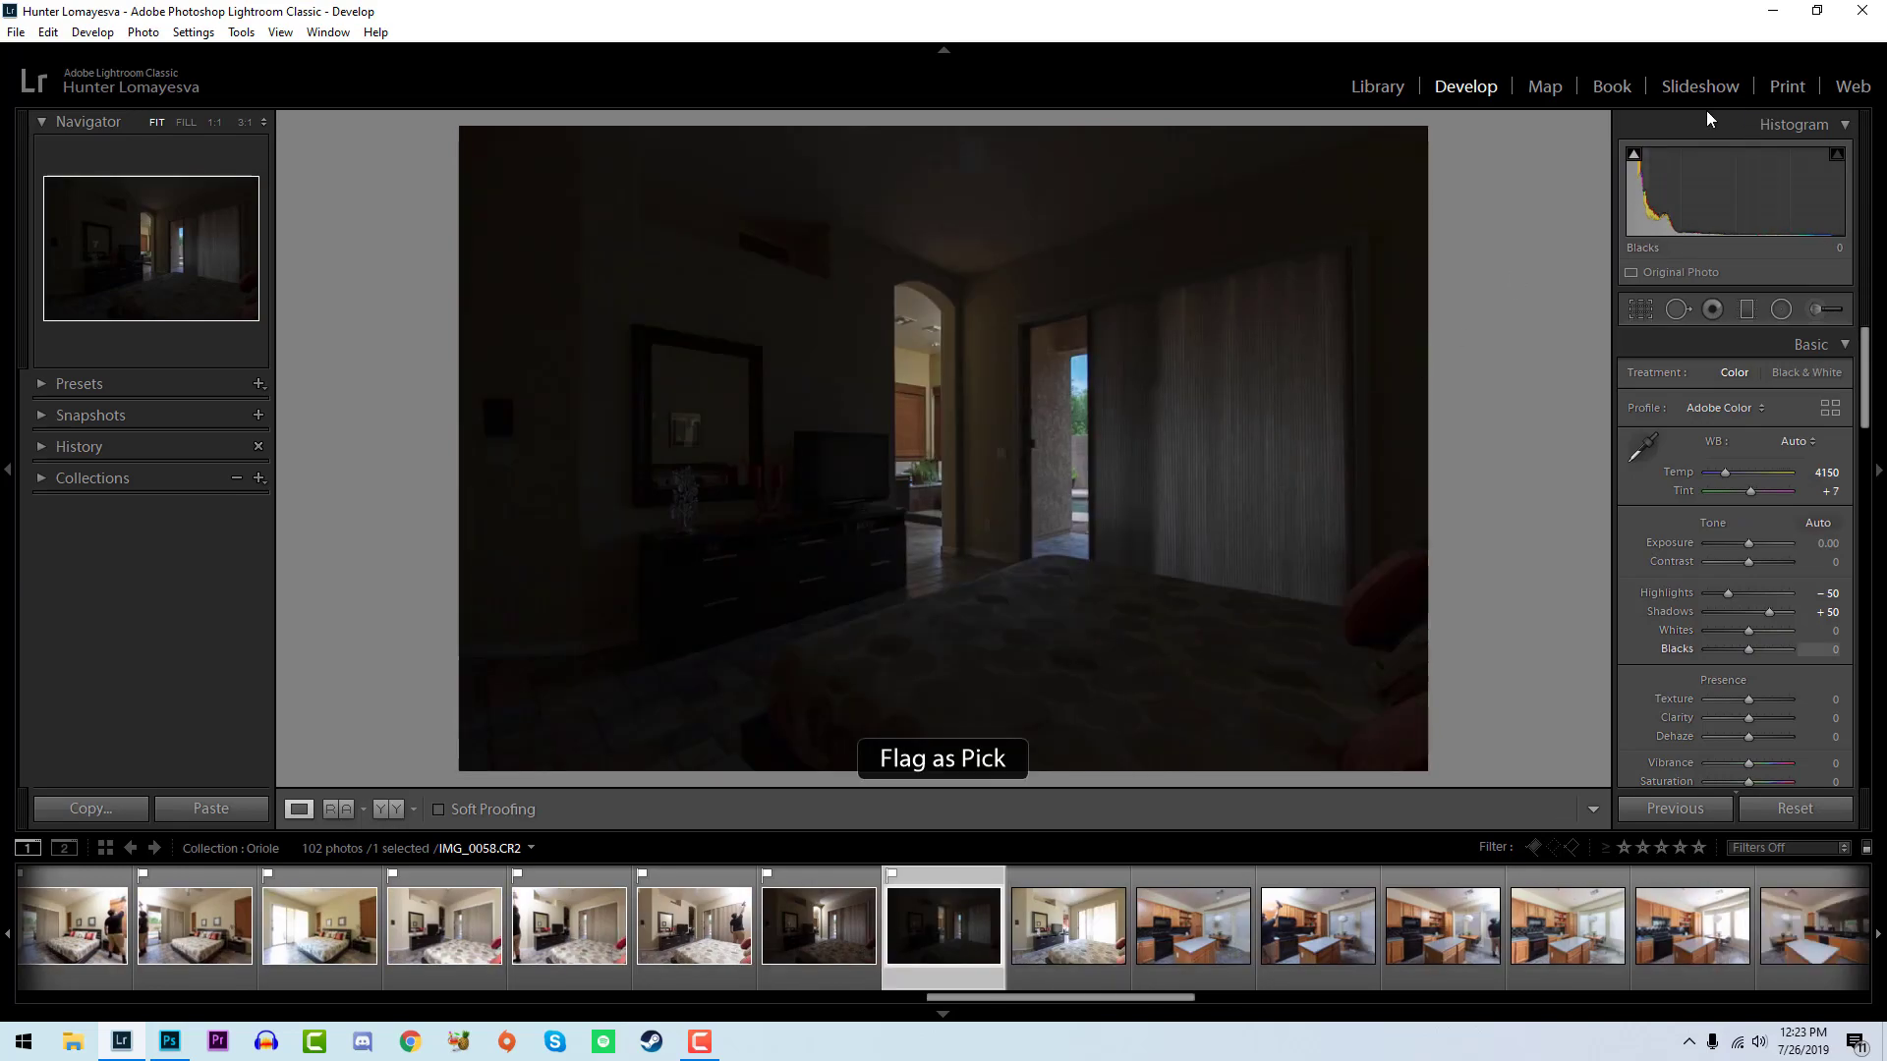
{"action": "left_click_drag", "start_coordinate": [1737, 207], "coordinate": [1756, 207]}
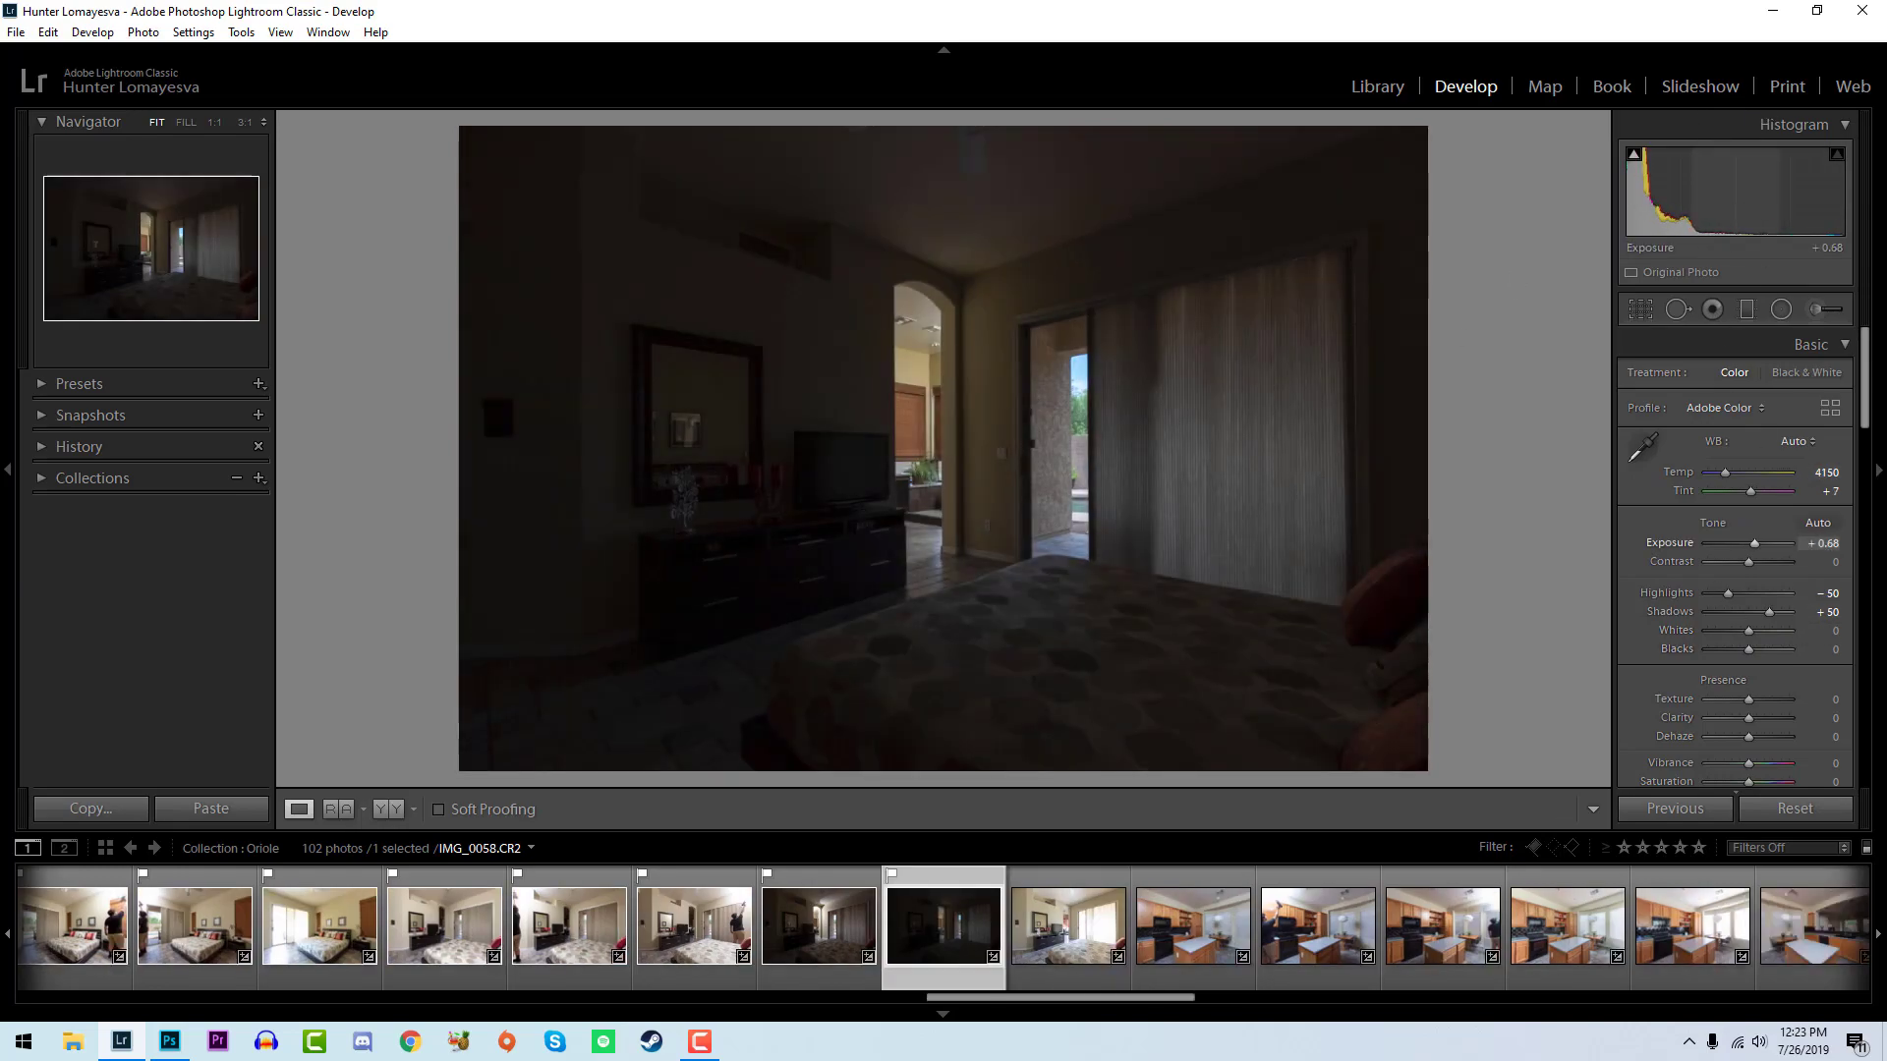
{"action": "mouse_move", "coordinate": [1747, 628]}
{"action": "left_mouse_down"}
{"action": "mouse_move", "coordinate": [1772, 630]}
{"action": "mouse_move", "coordinate": [1743, 648]}
{"action": "left_mouse_up"}
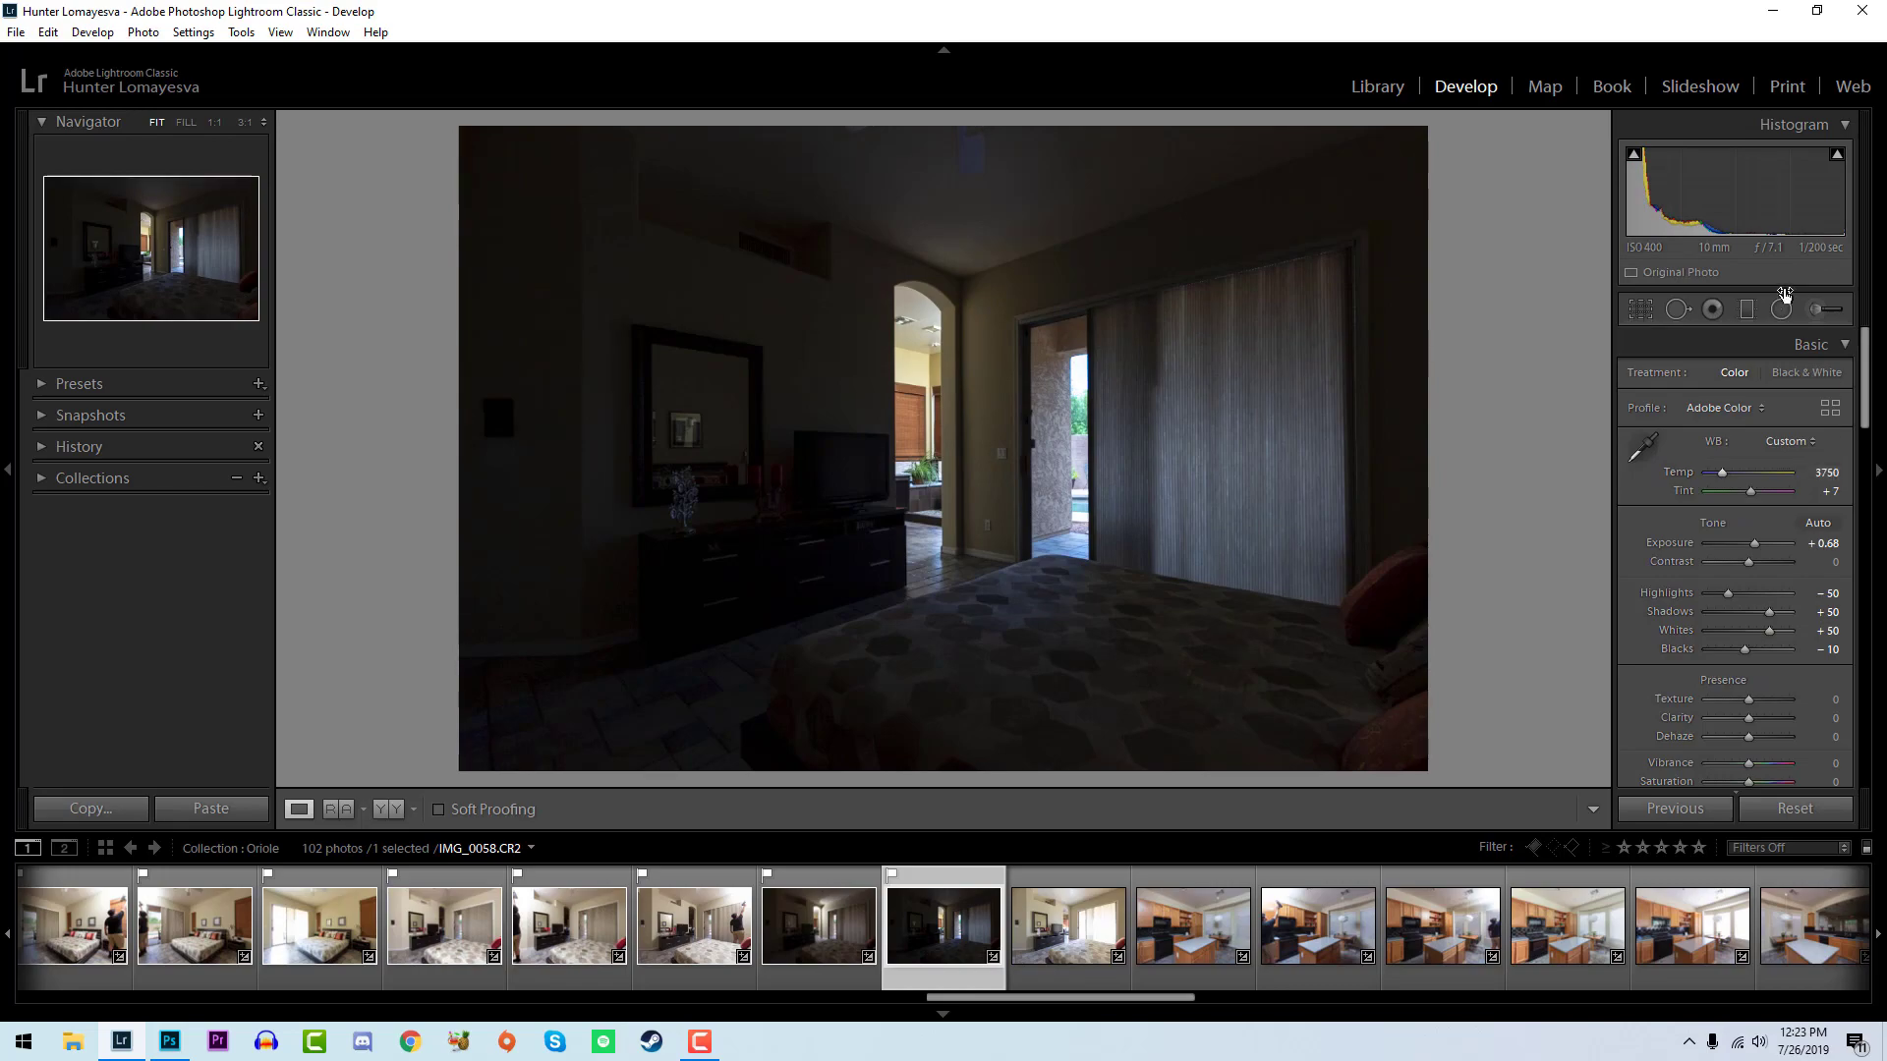
{"action": "left_click", "coordinate": [929, 348]}
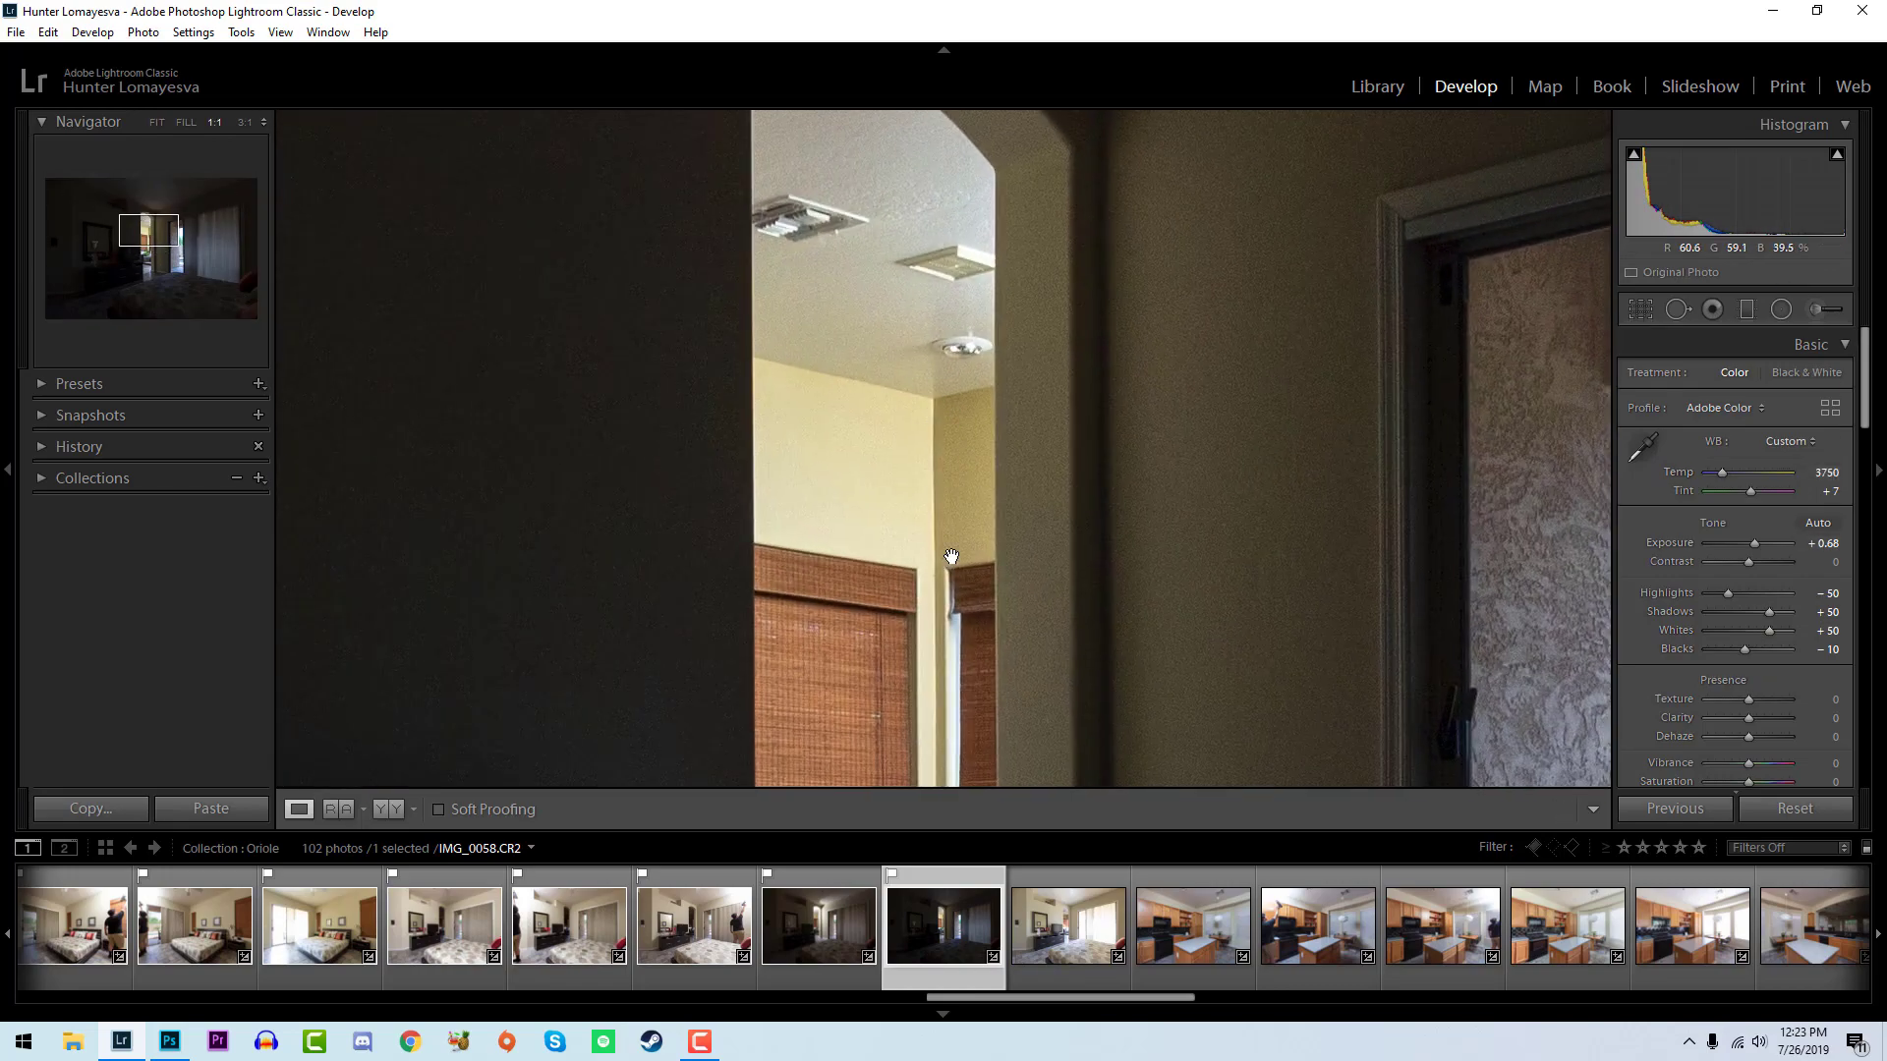
{"action": "left_click", "coordinate": [967, 393]}
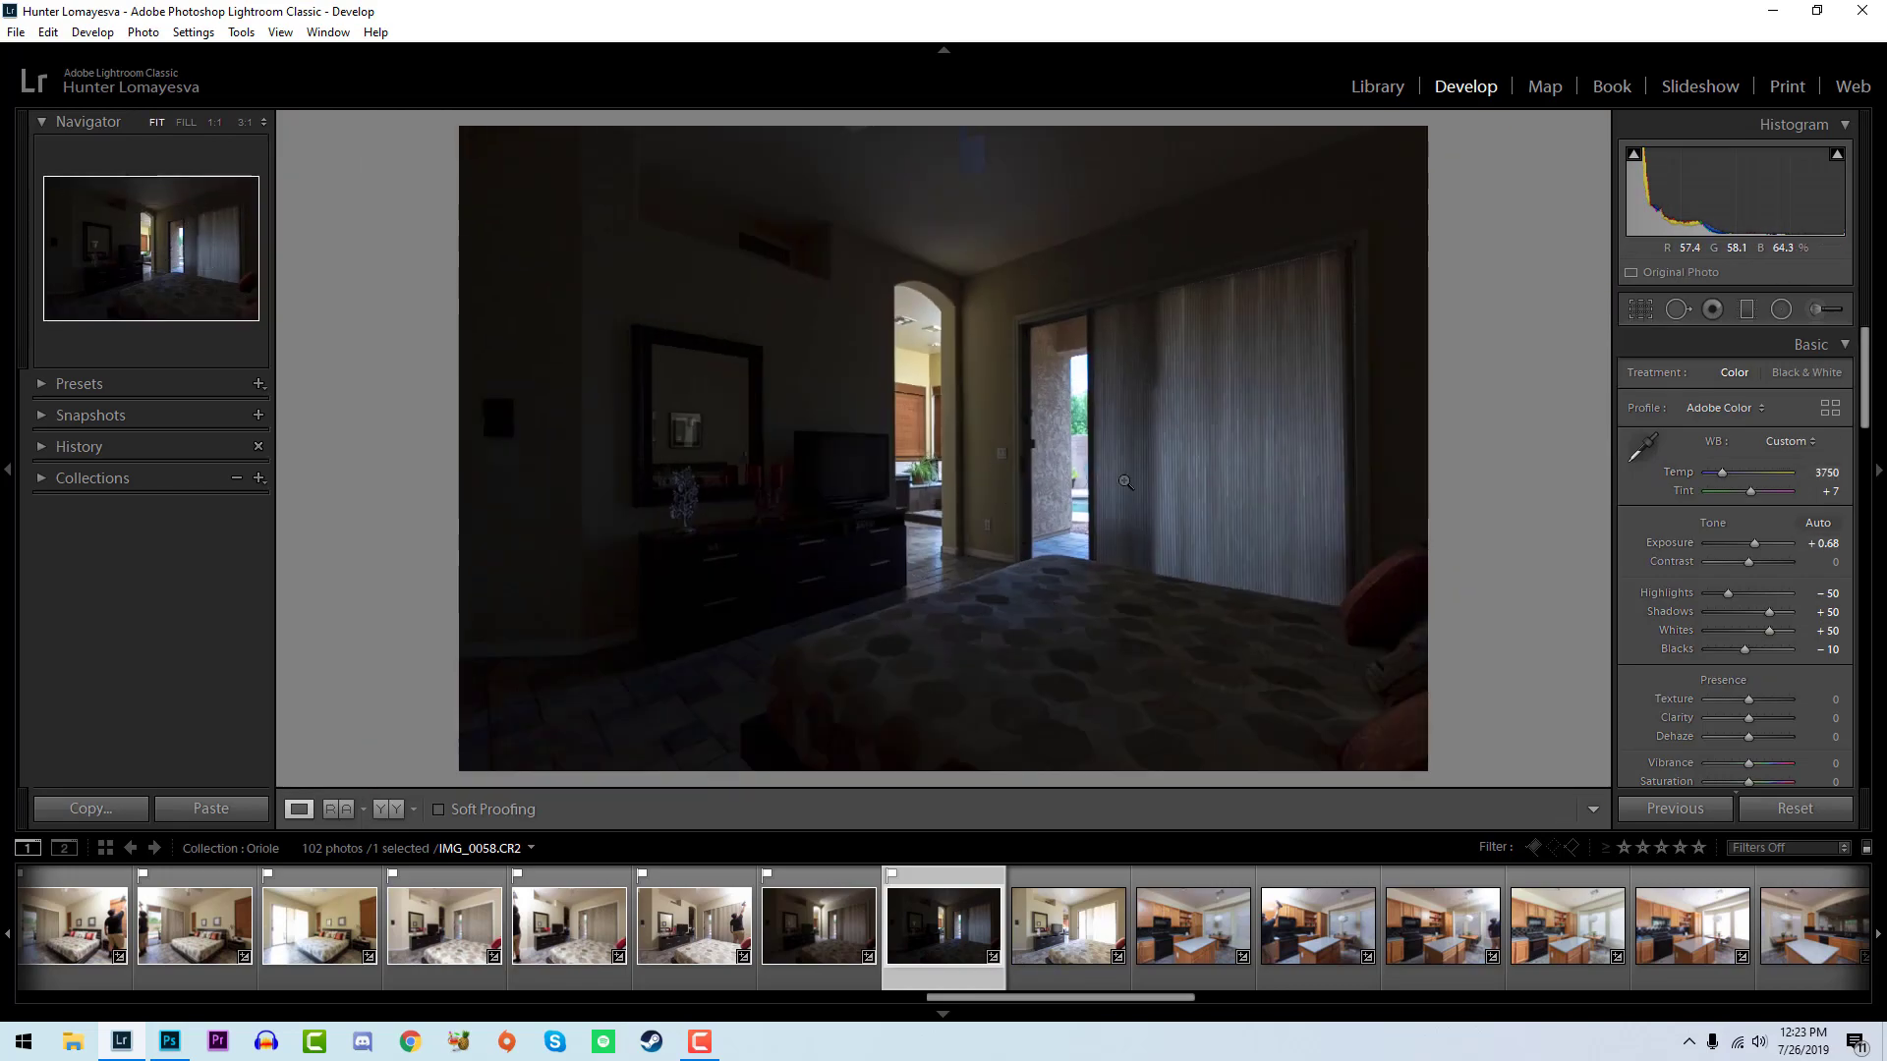
- Flag the bright bedroom photo IMG_0059 as a pick and set whites to +17 and blacks to -45
{"action": "key", "text": "Right"}
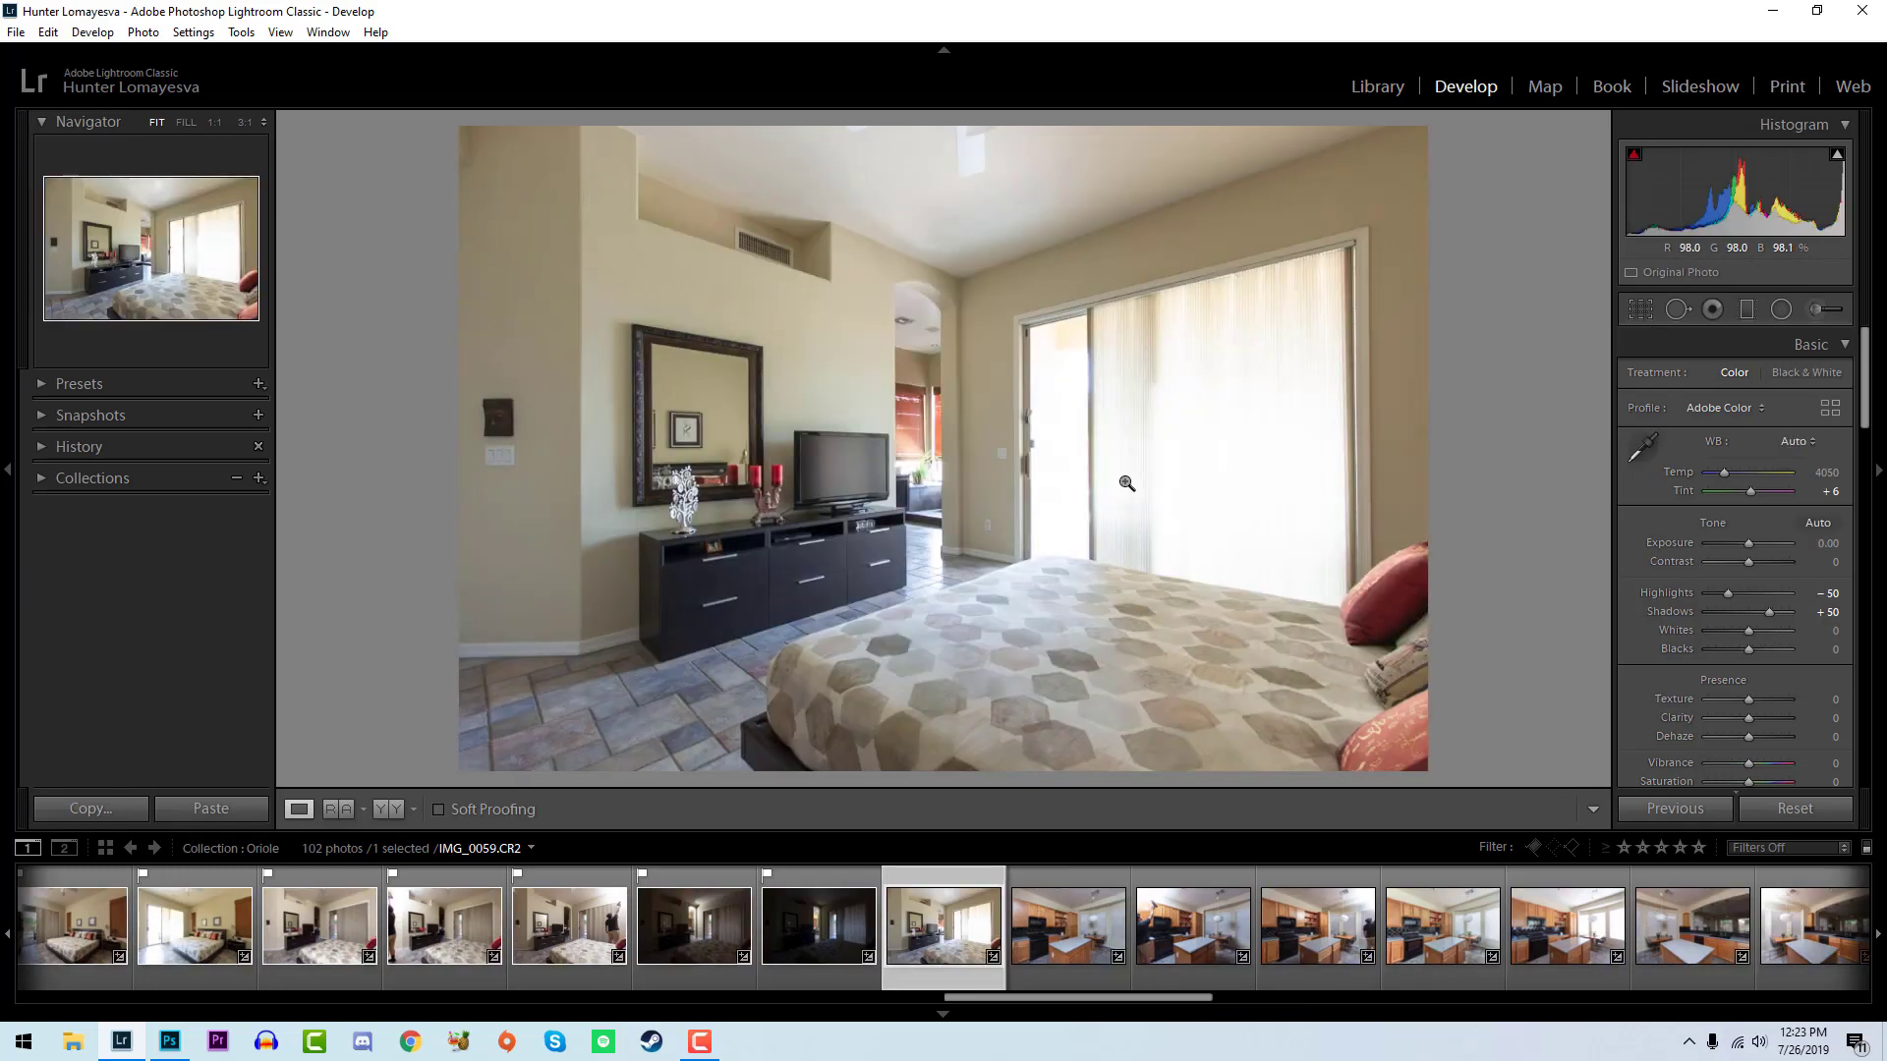
{"action": "left_click_drag", "start_coordinate": [1748, 631], "coordinate": [1730, 649]}
{"action": "key", "text": "Right"}
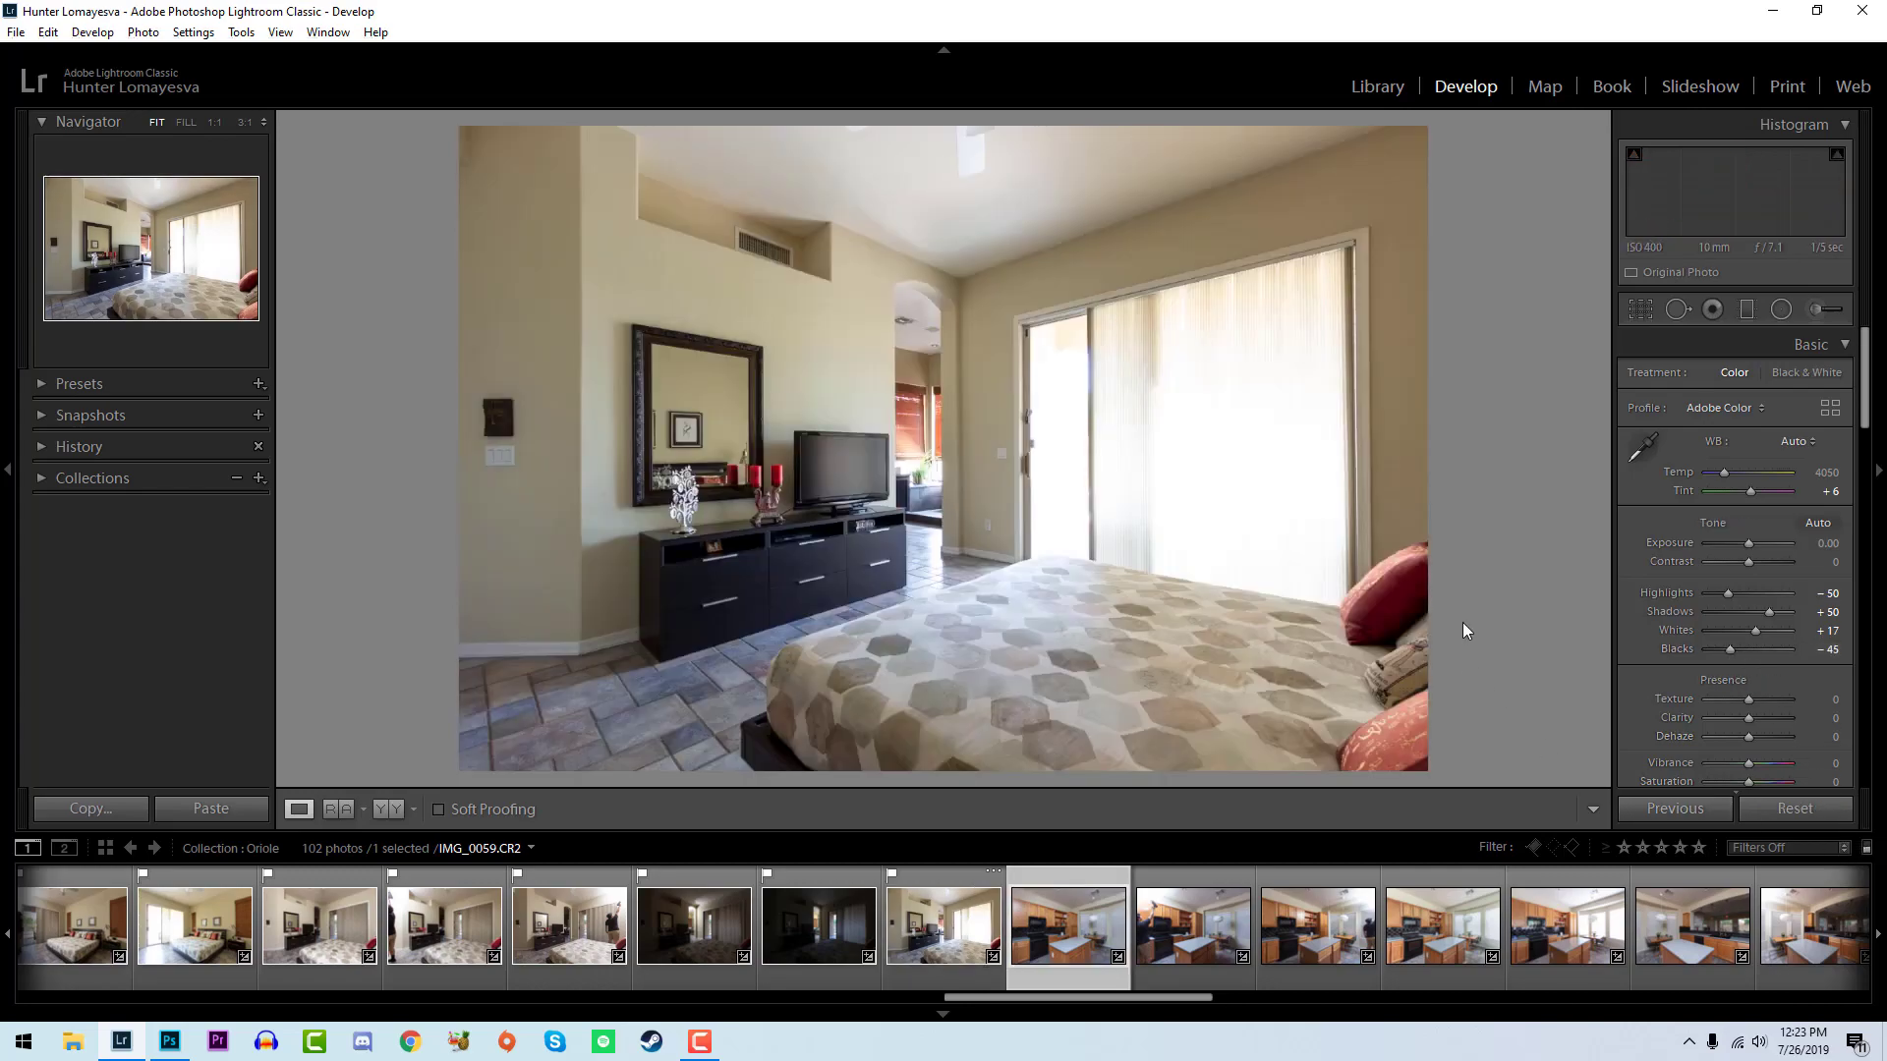
- Flag the kitchen photo IMG_0060 as a pick and examine the color of its island countertop at 1:1
{"action": "key", "text": "p"}
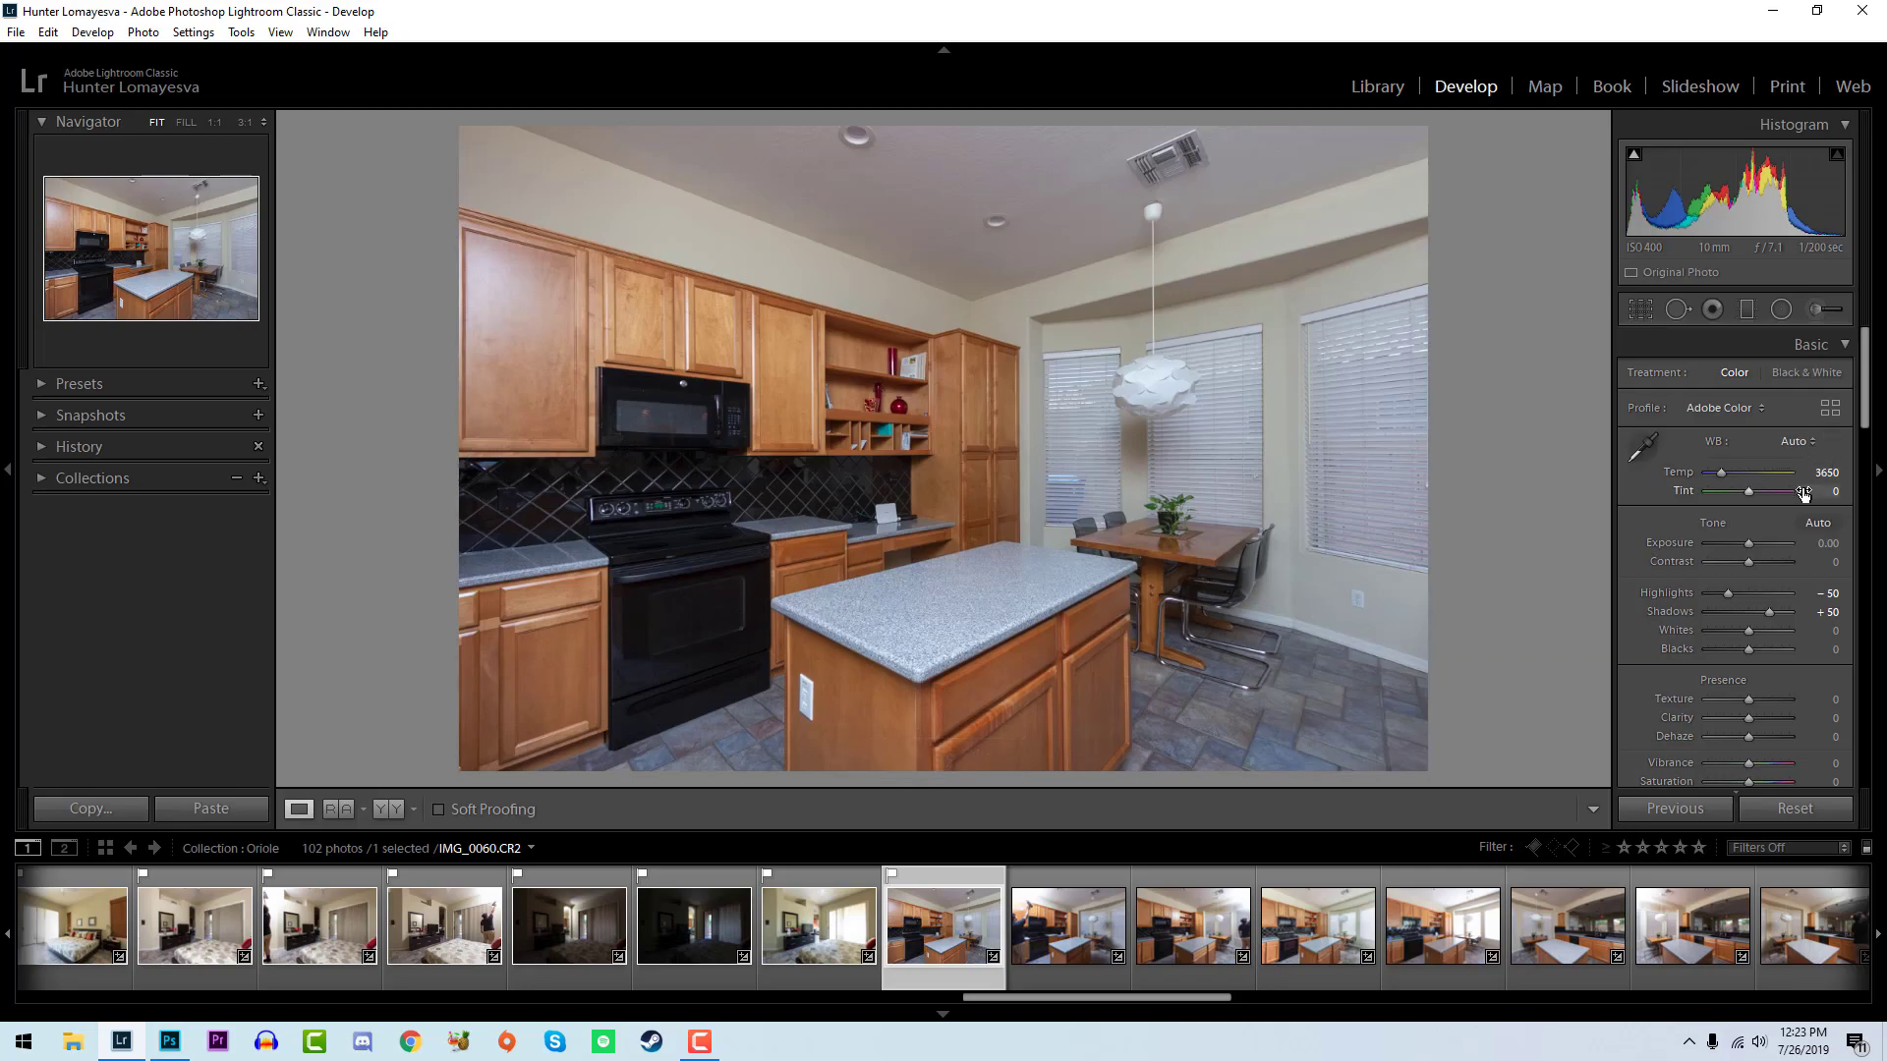
{"action": "left_click", "coordinate": [866, 607]}
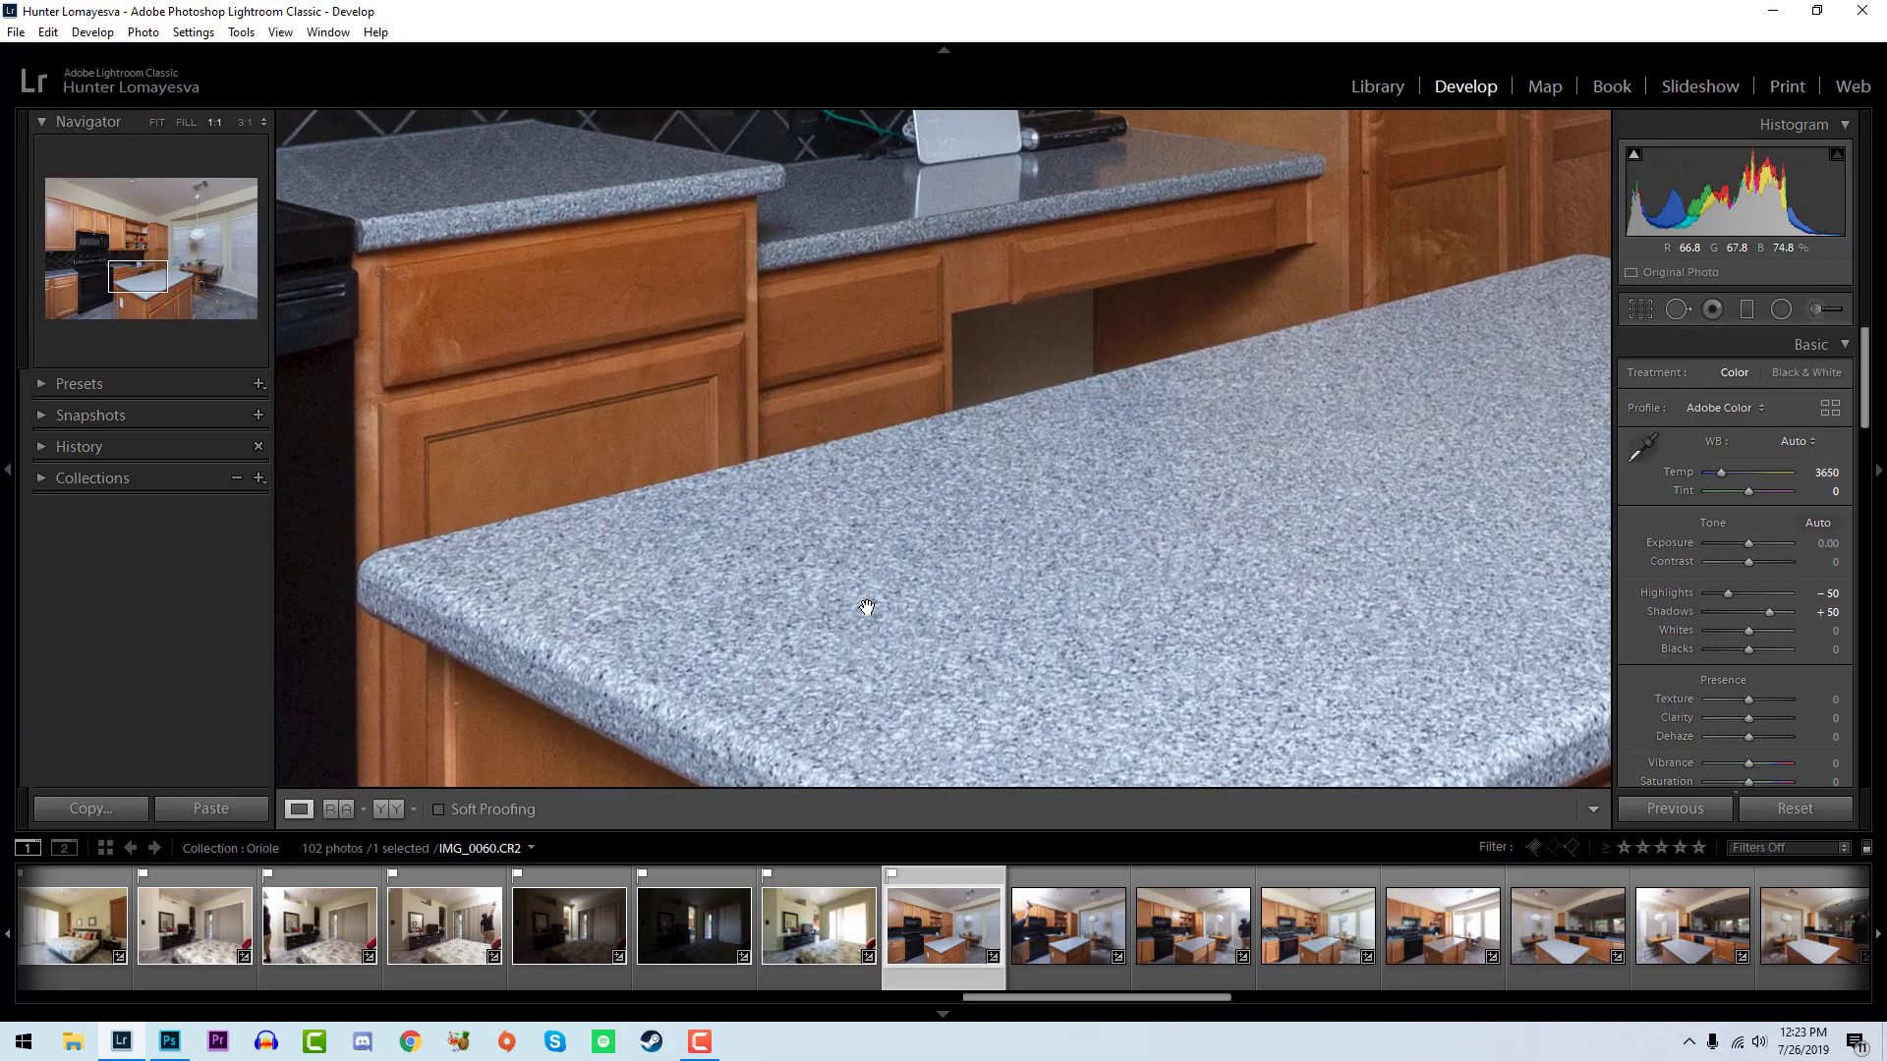
{"action": "left_click_drag", "start_coordinate": [888, 572], "coordinate": [848, 400]}
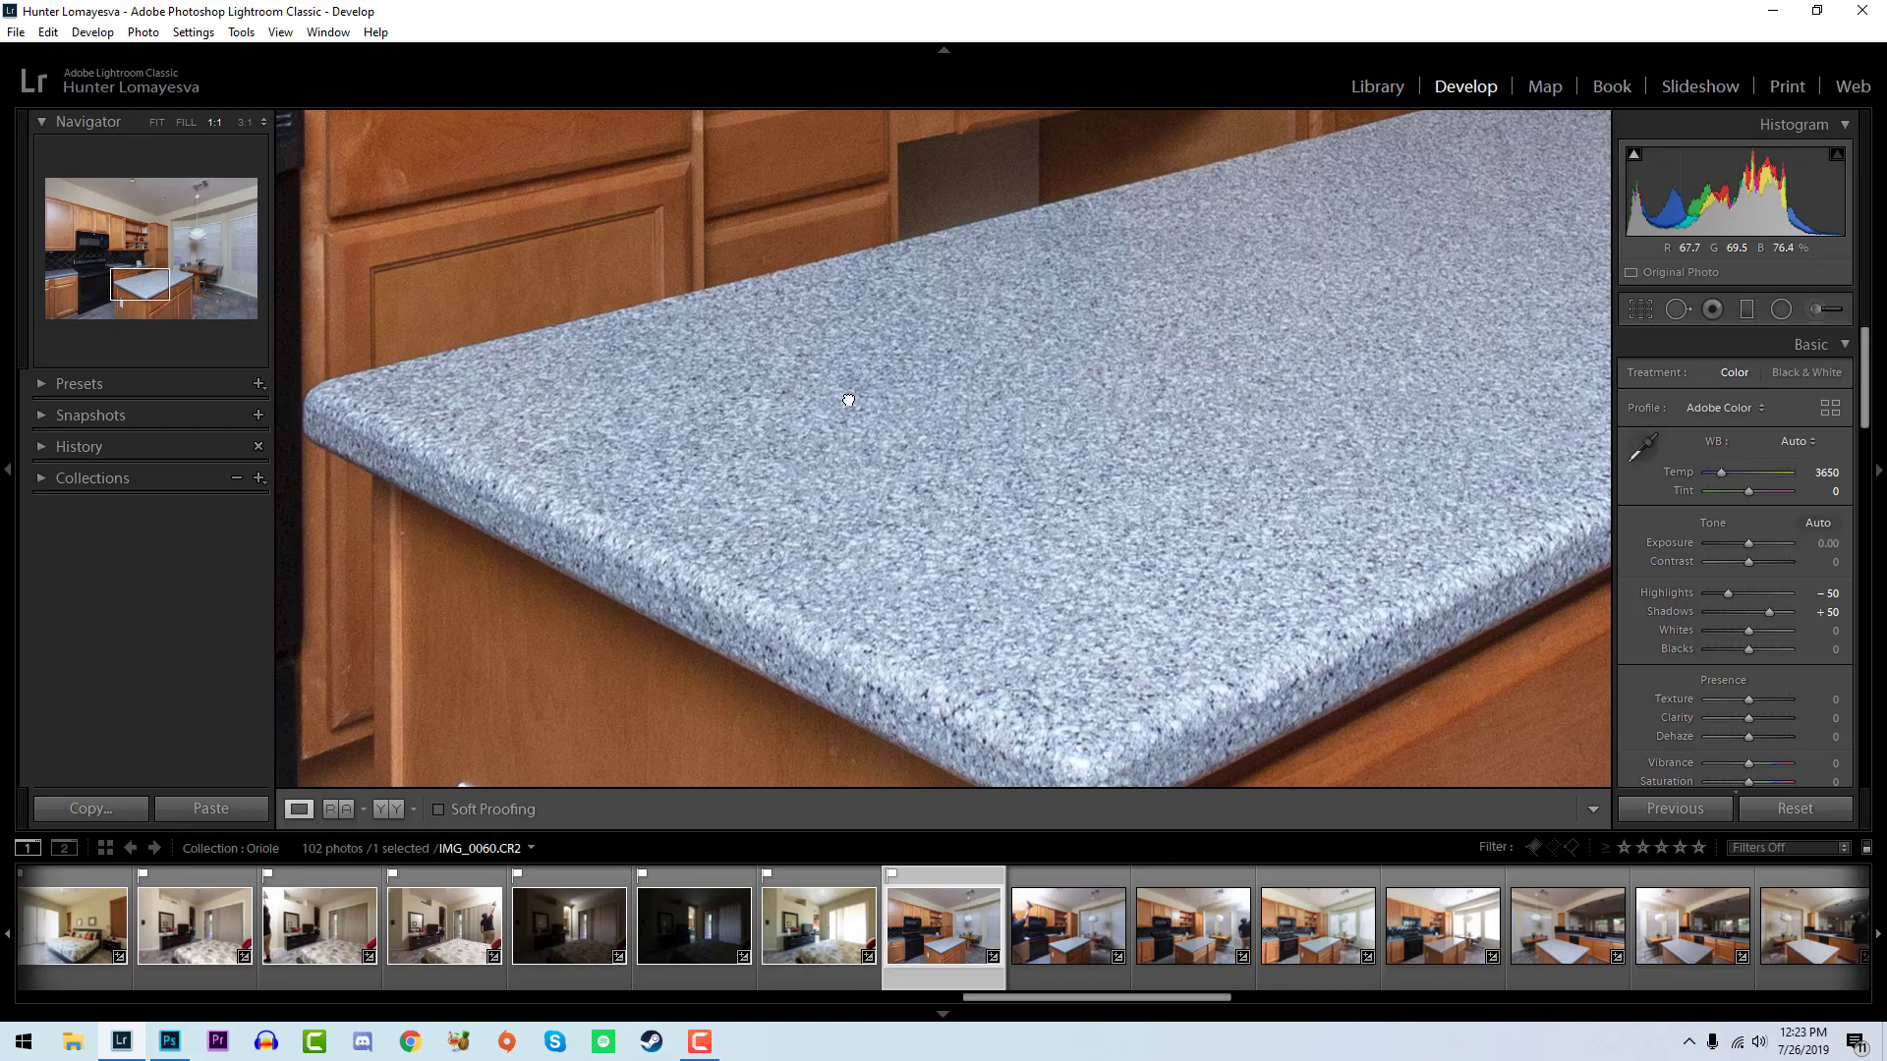
{"action": "left_click", "coordinate": [848, 400]}
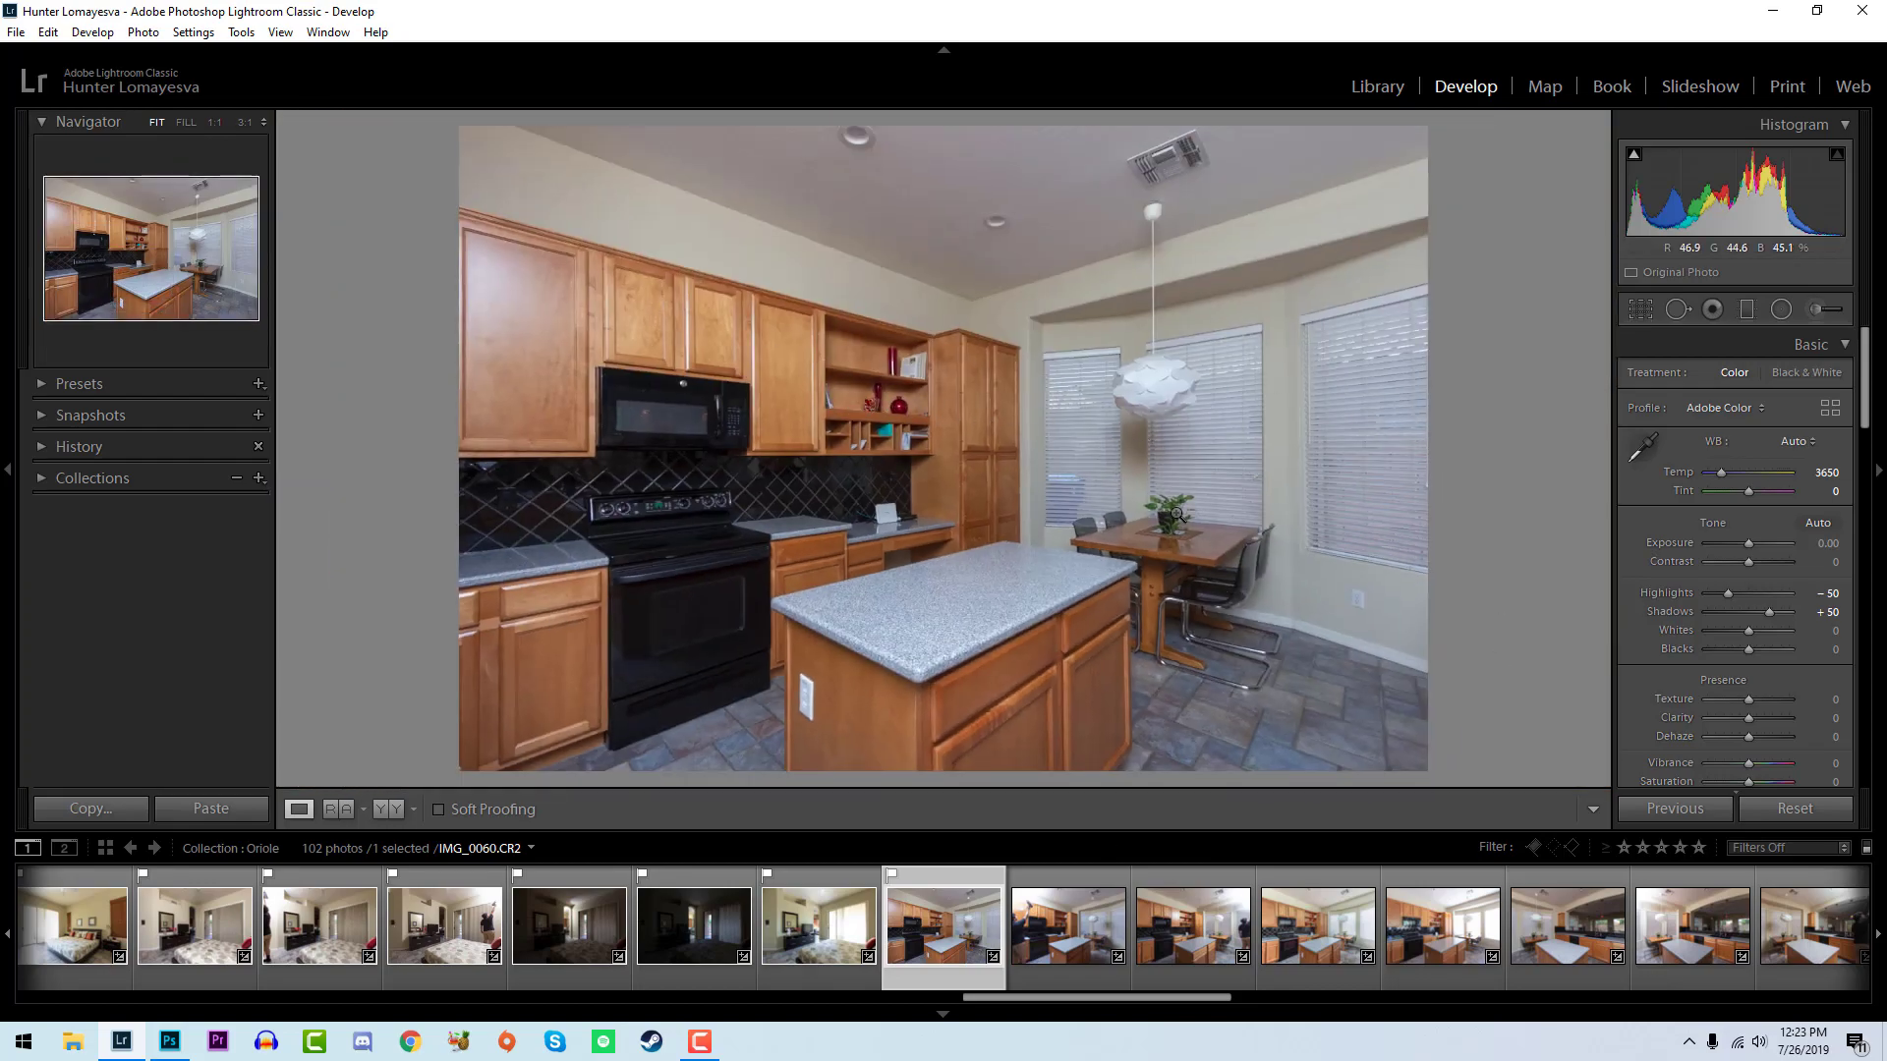
{"action": "left_click", "coordinate": [992, 575]}
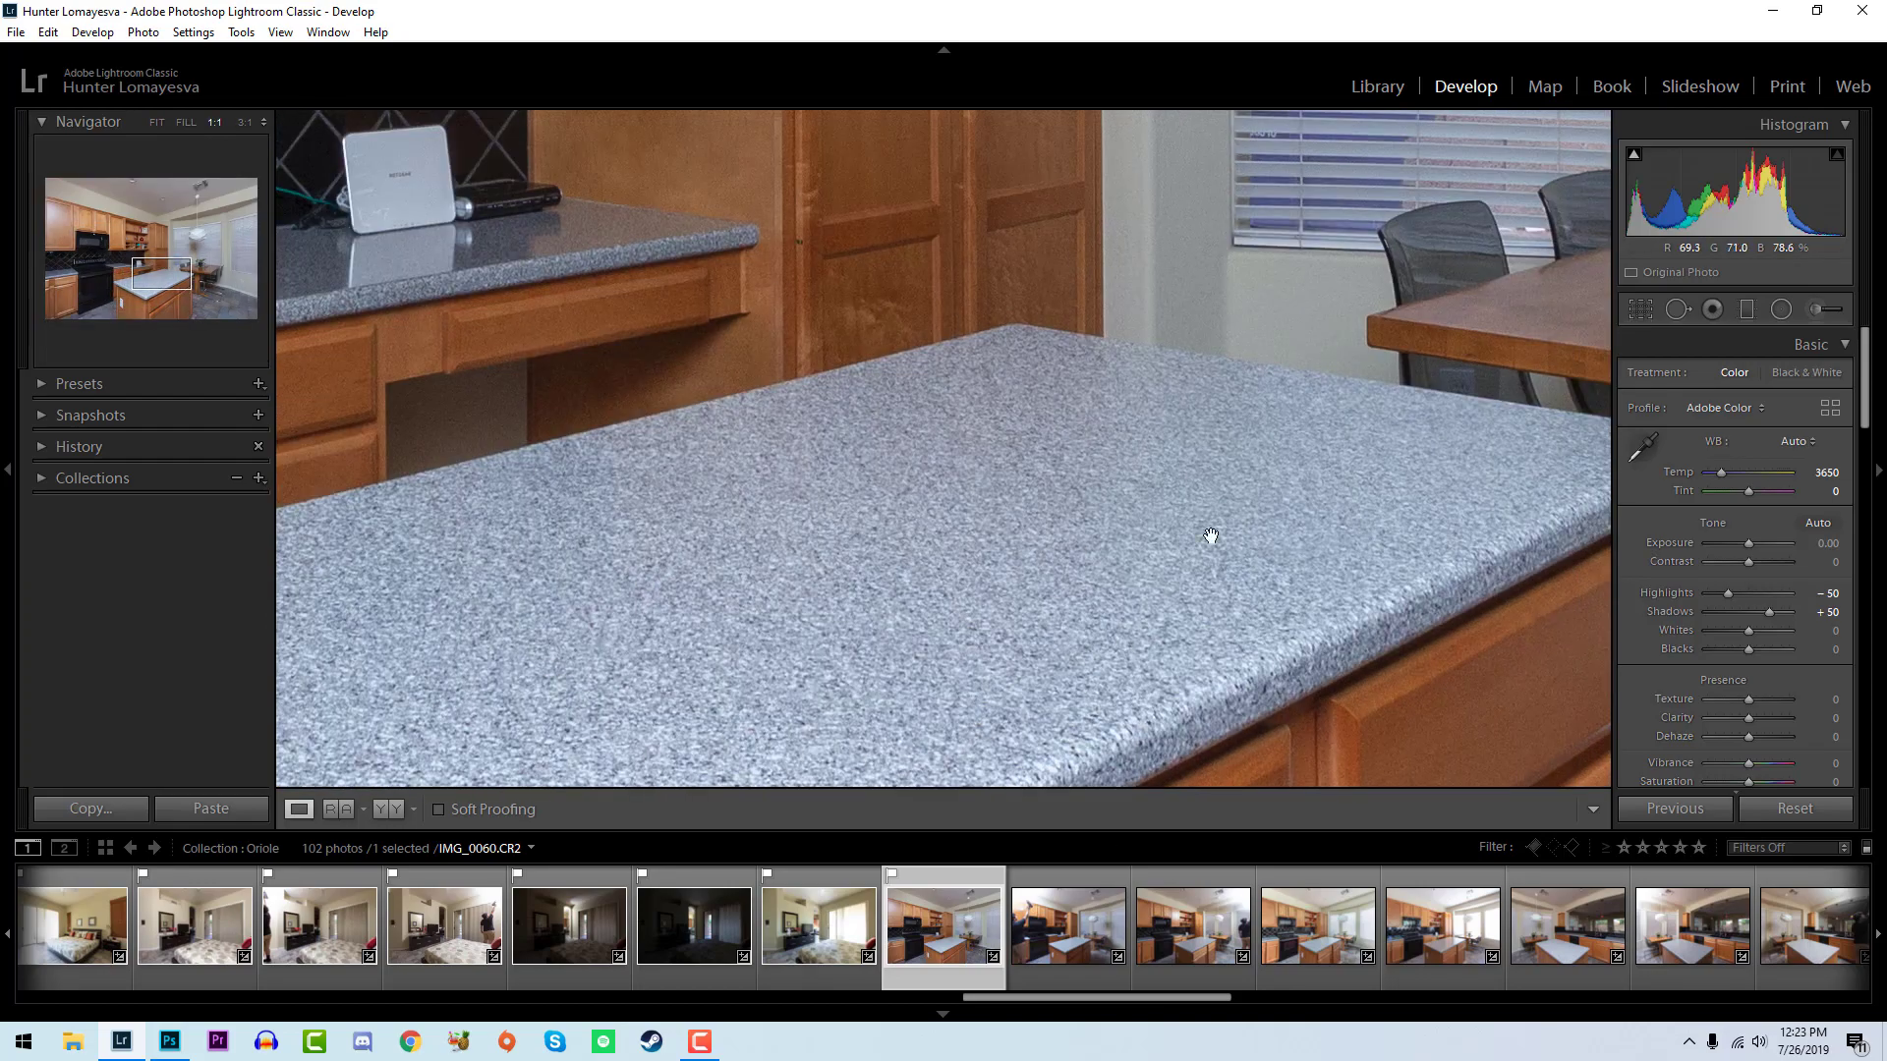
{"action": "left_click", "coordinate": [1169, 436]}
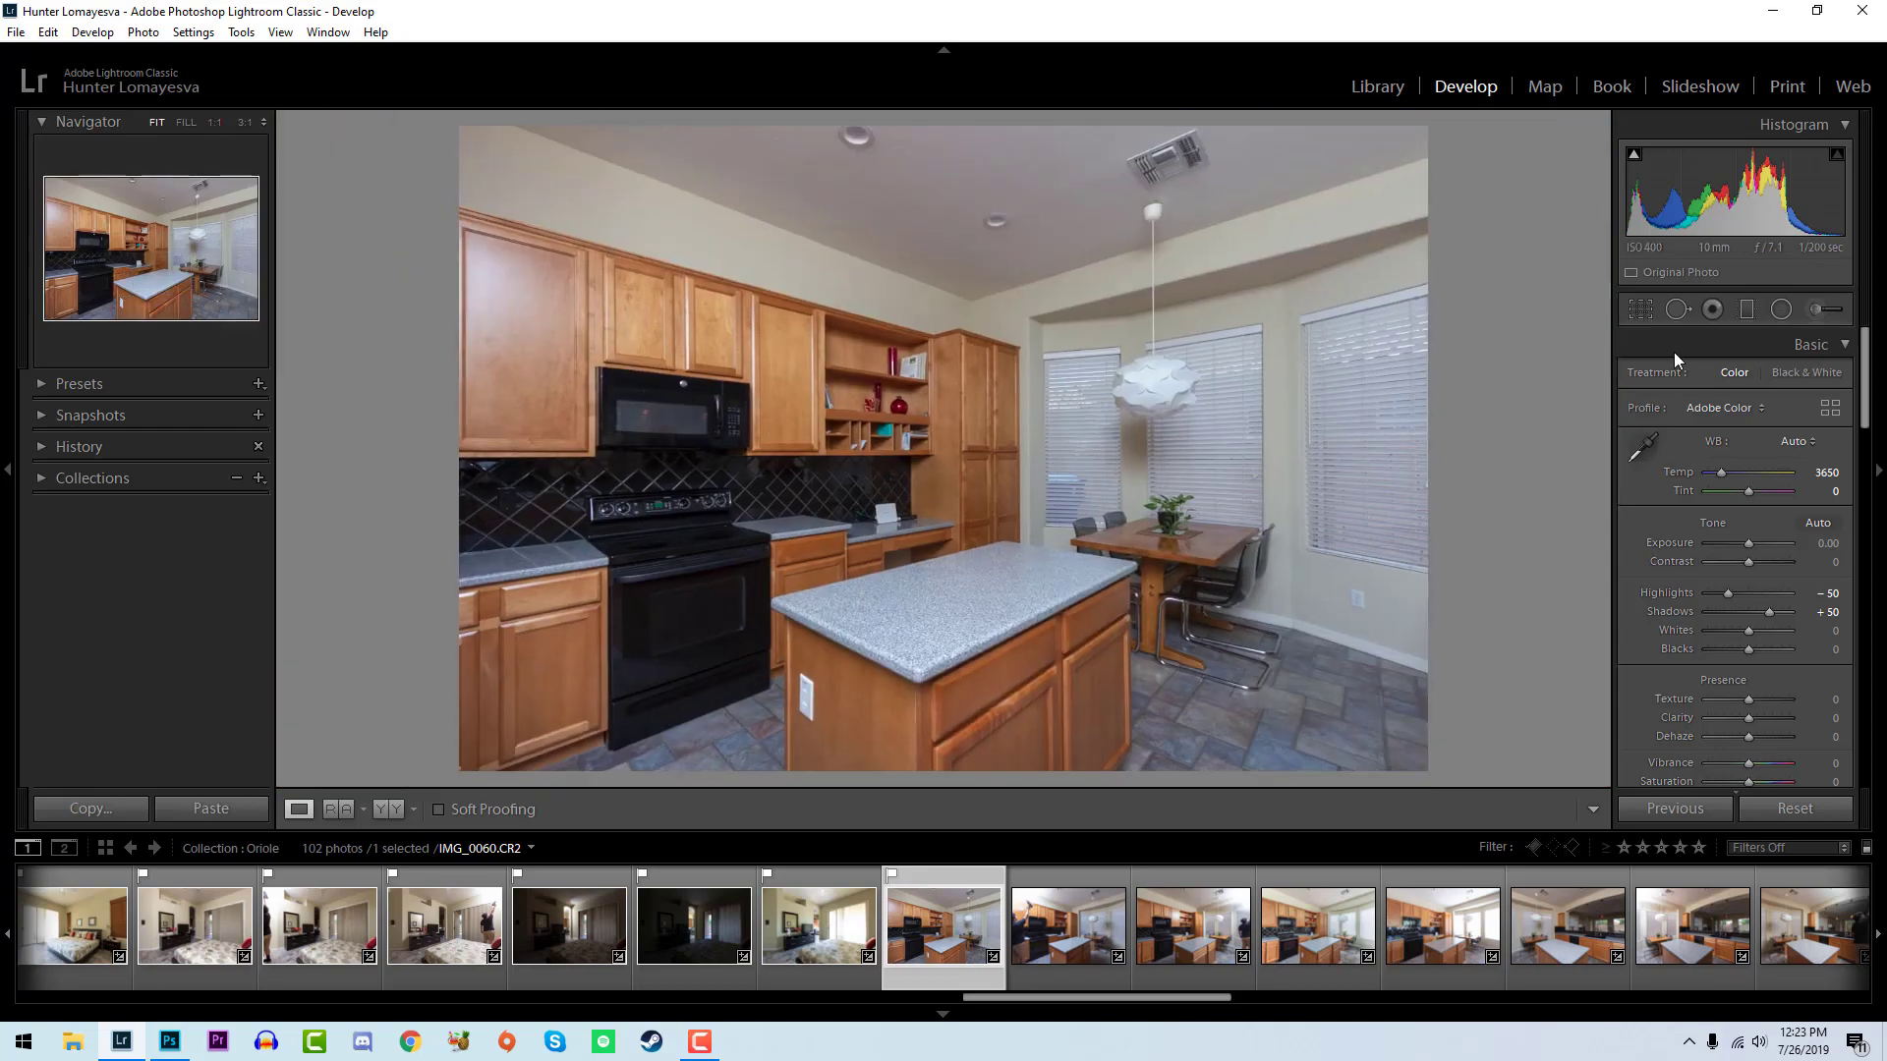
- Set IMG_0060 to temperature 3850, whites +48 and blacks -14
{"action": "left_click_drag", "start_coordinate": [1828, 477], "coordinate": [1844, 477]}
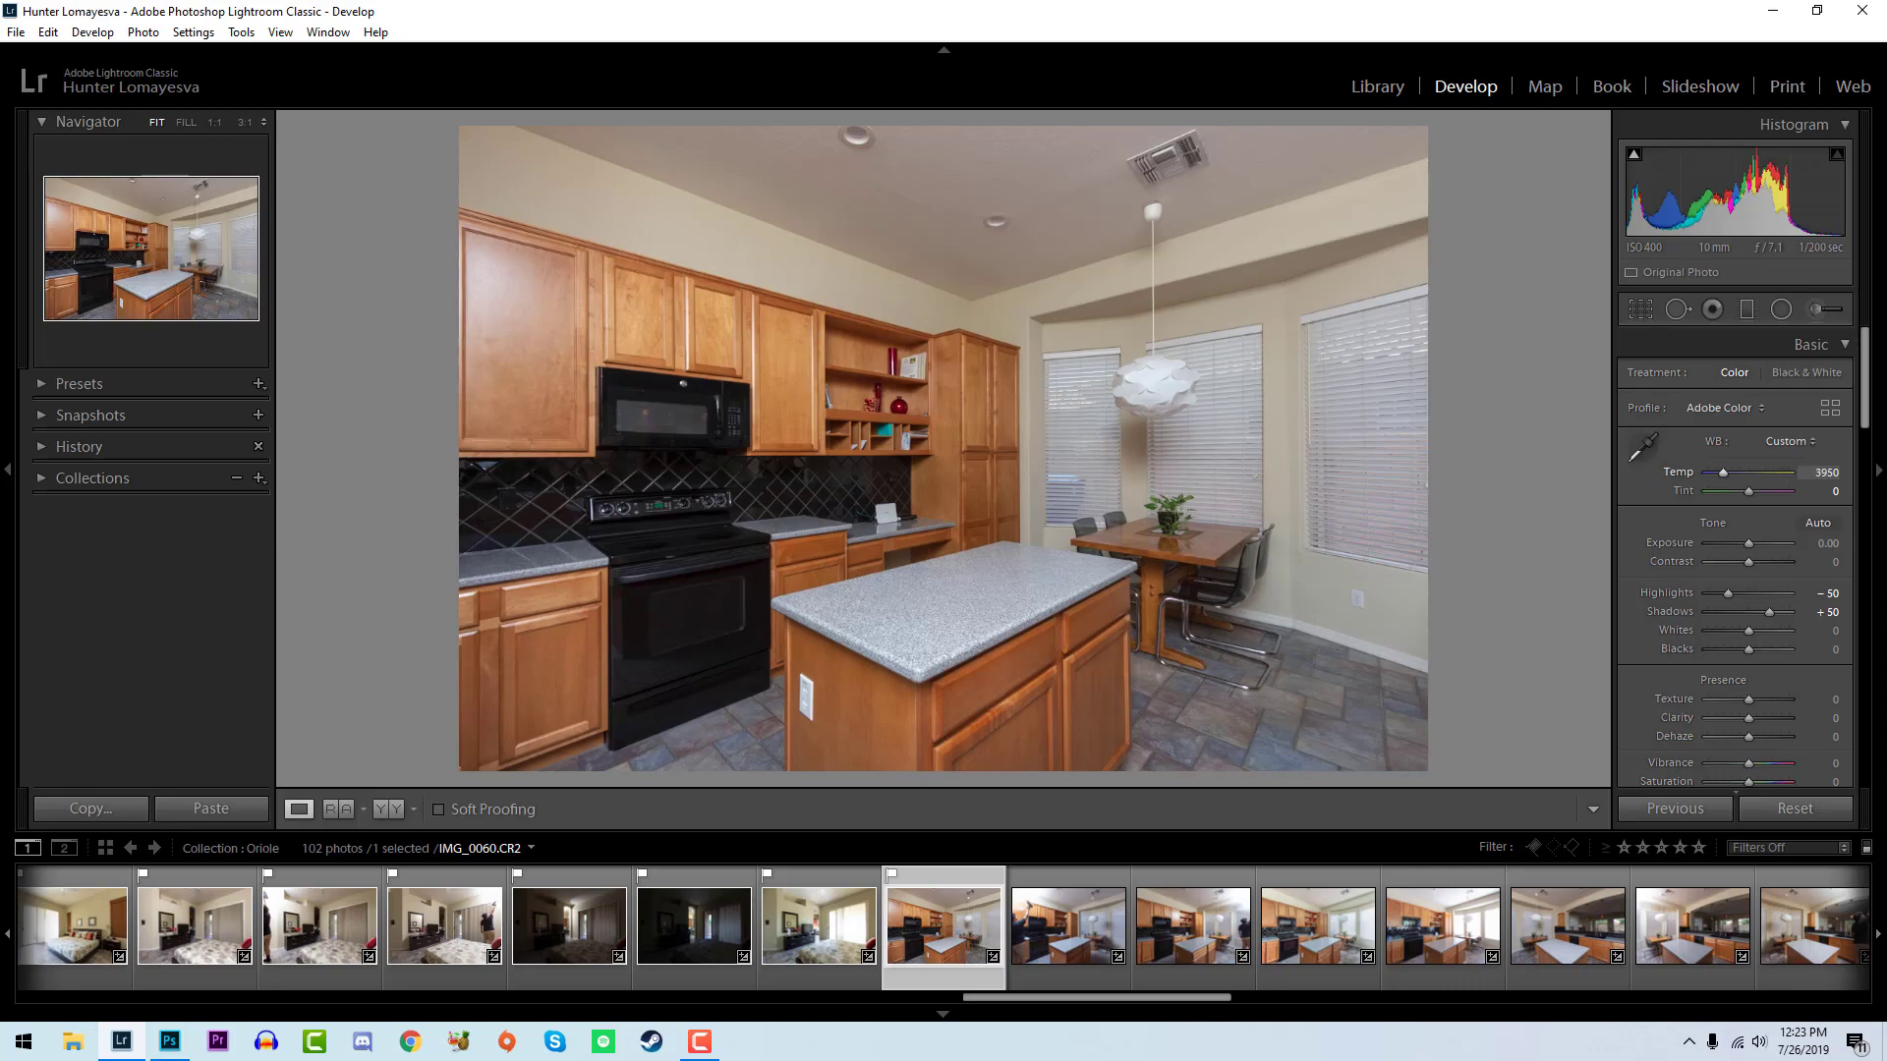
{"action": "key", "text": "ctrl+z"}
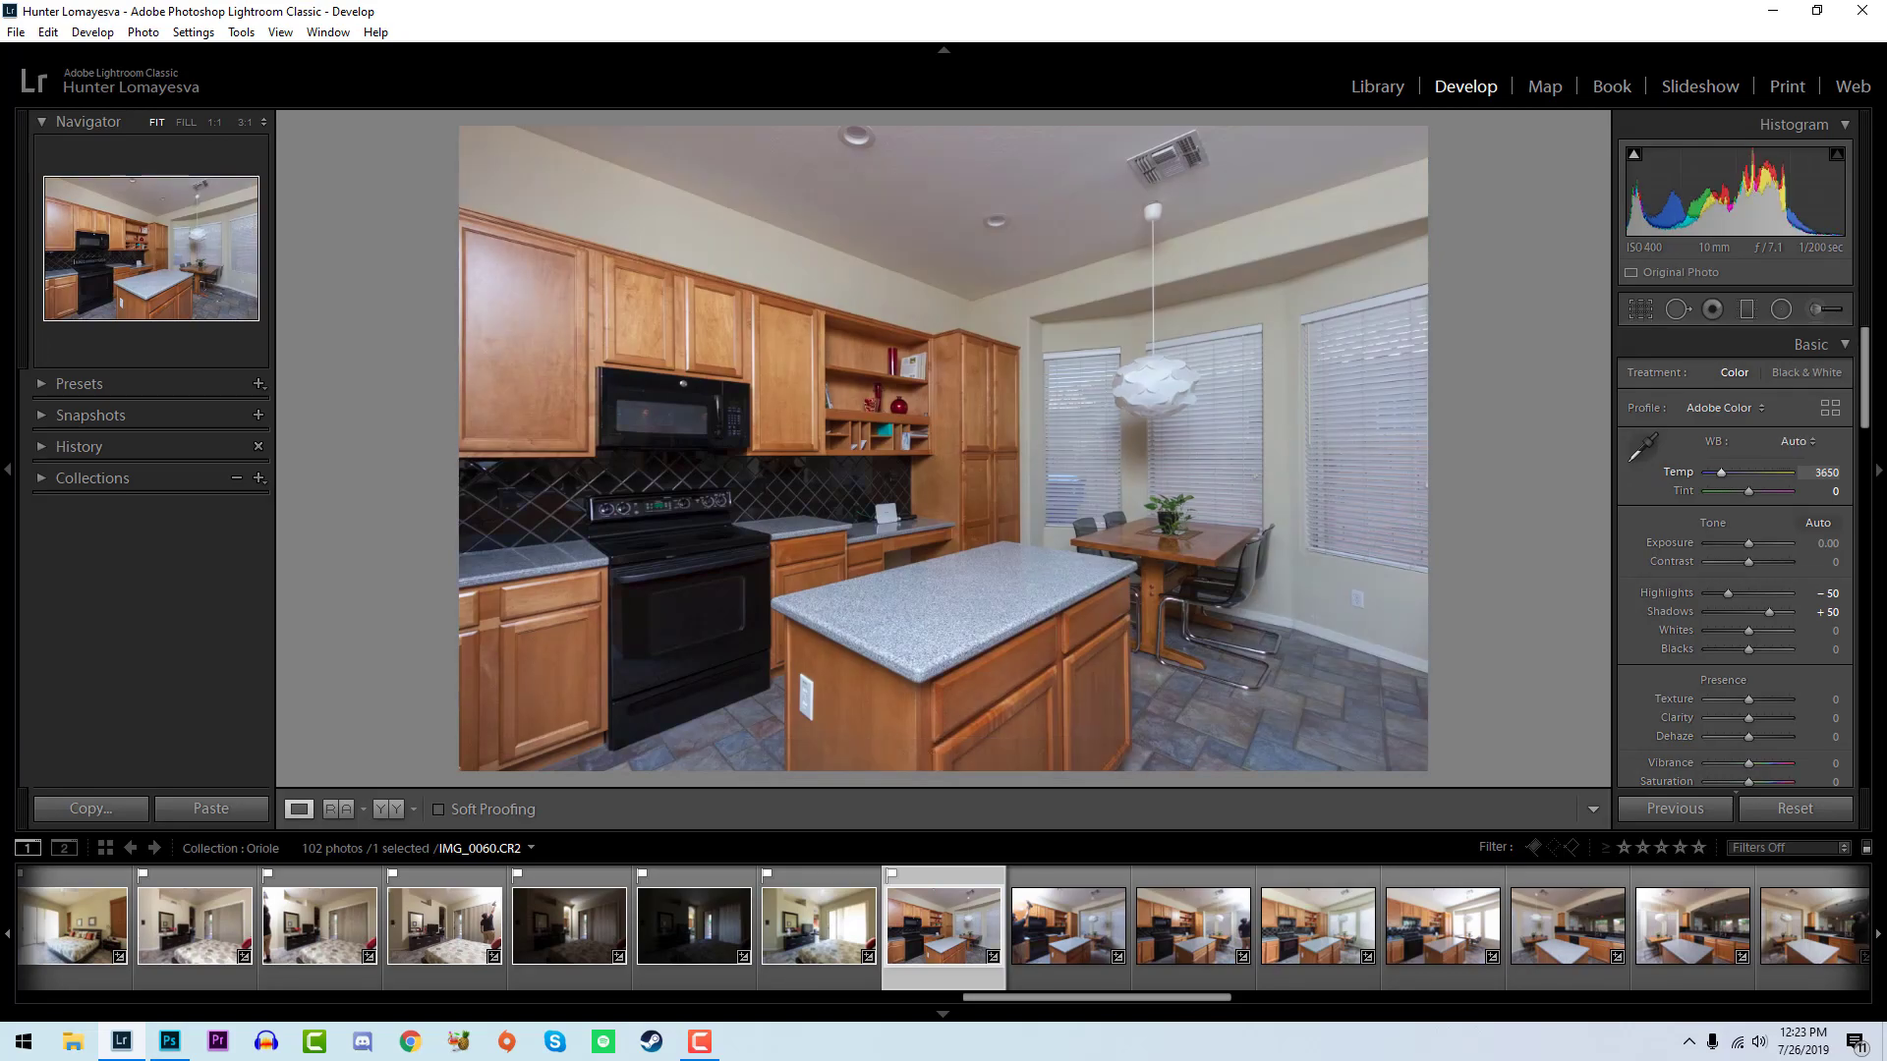
{"action": "left_click_drag", "start_coordinate": [1838, 476], "coordinate": [1857, 476]}
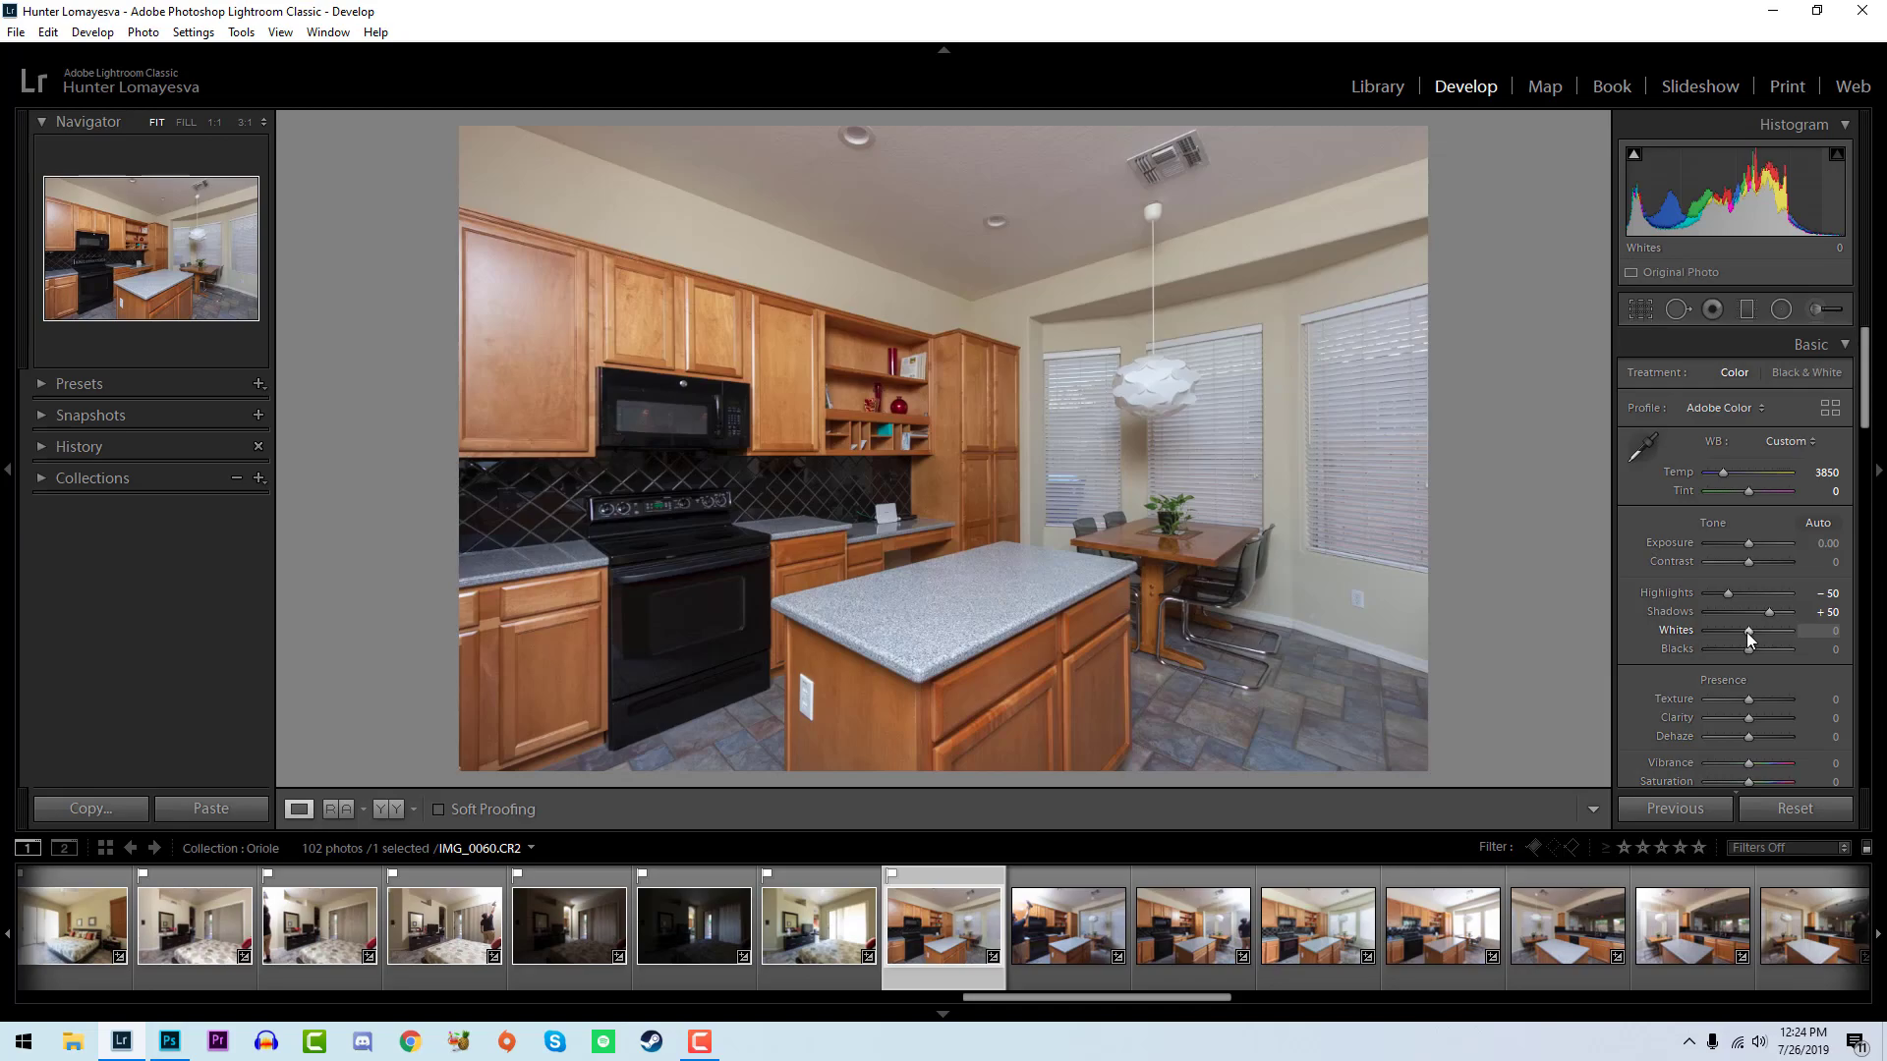
{"action": "mouse_move", "coordinate": [1748, 634]}
{"action": "left_mouse_down"}
{"action": "mouse_move", "coordinate": [1768, 631]}
{"action": "mouse_move", "coordinate": [1743, 650]}
{"action": "left_mouse_up"}
{"action": "key", "text": "Right"}
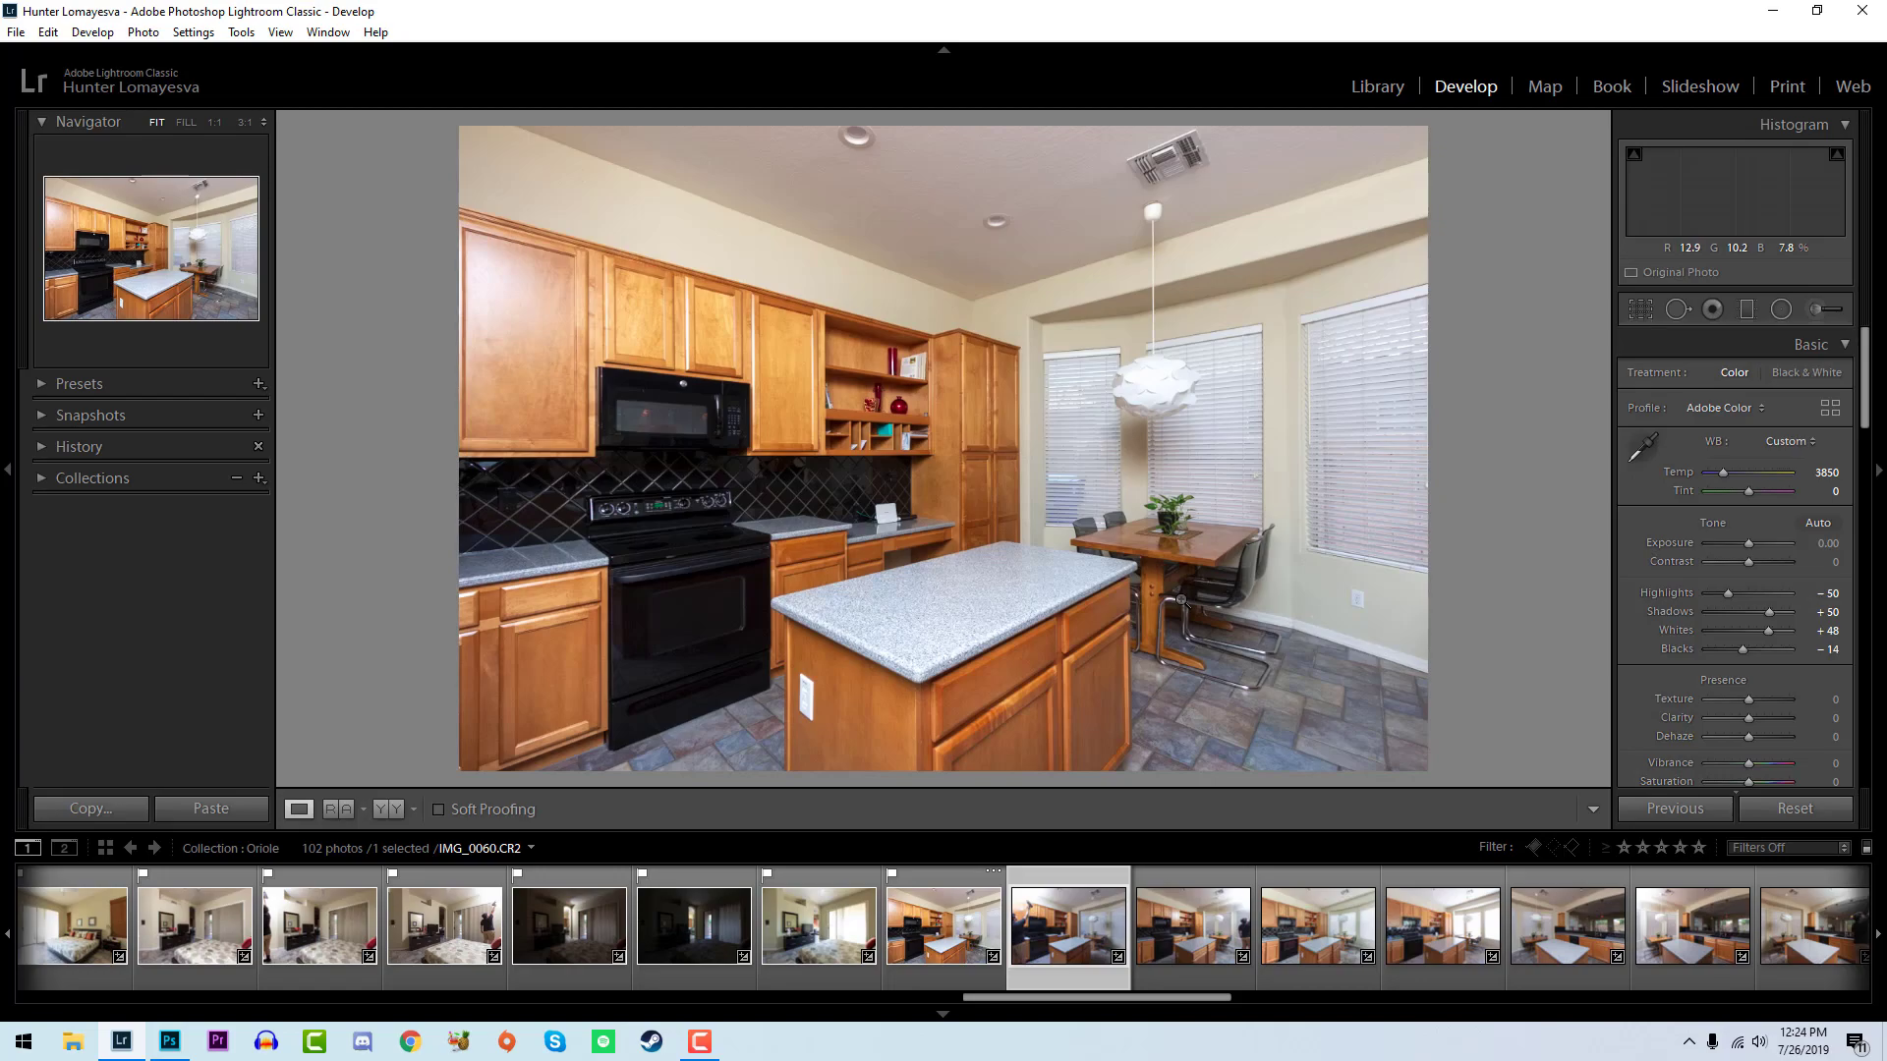
- Flag the kitchen photo IMG_0061 as a pick and set its temperature to 3700
{"action": "key", "text": "p"}
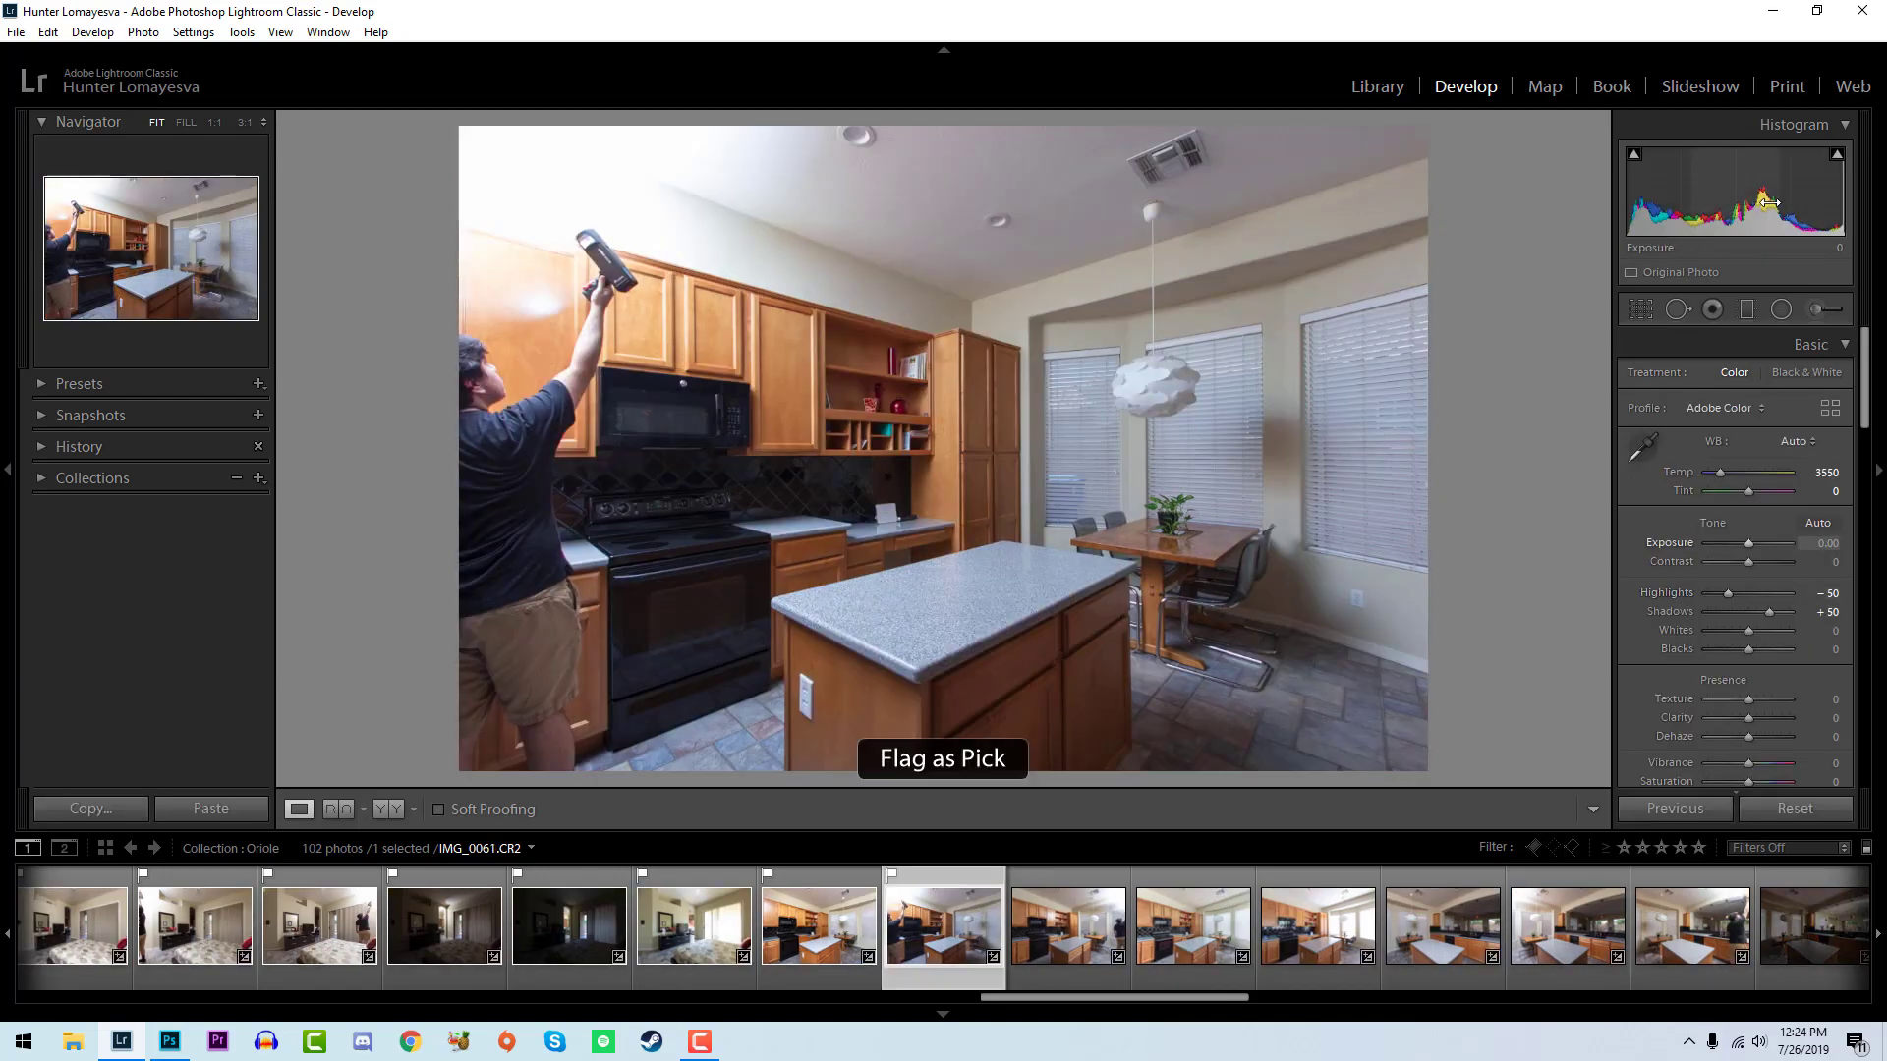
{"action": "left_click", "coordinate": [1823, 472]}
{"action": "type", "text": "3650"}
{"action": "key", "text": "Return"}
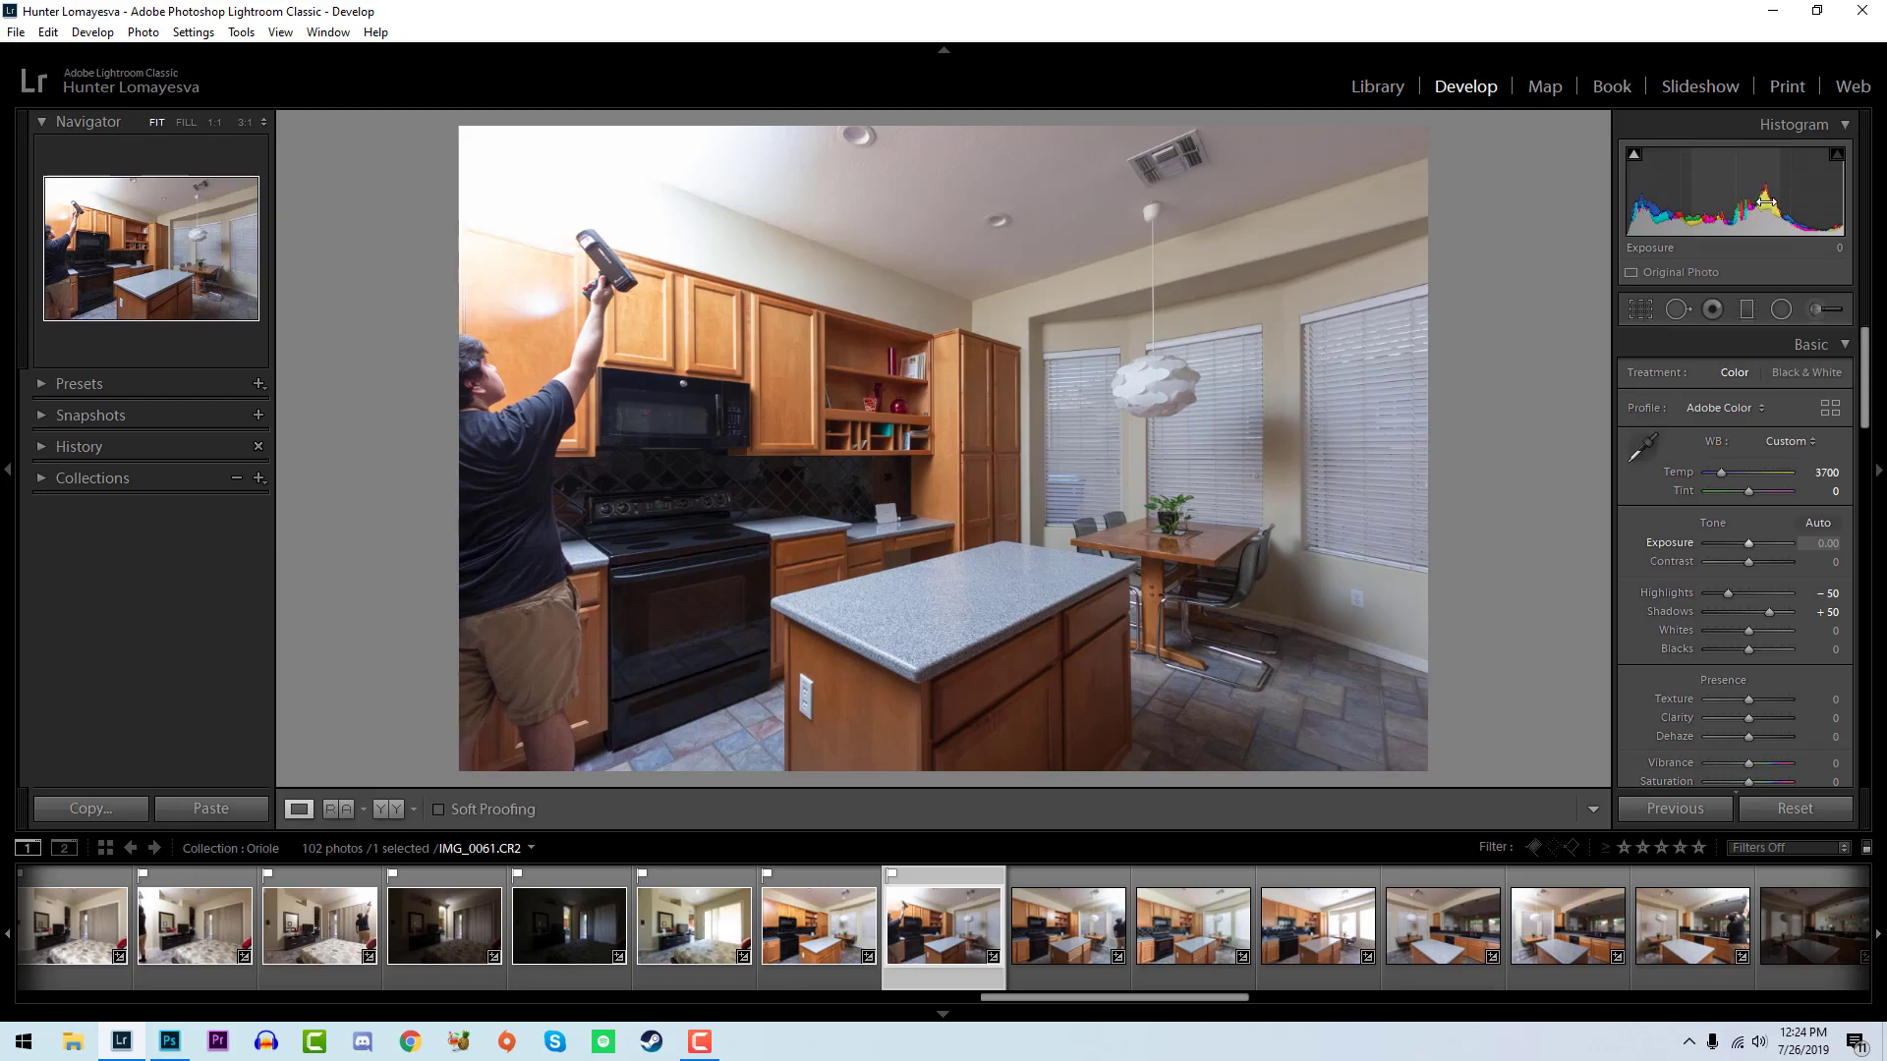
- Check the blinds and island countertop in IMG_0061 for color cast and warm its temperature to 3900
{"action": "left_click", "coordinate": [1269, 364]}
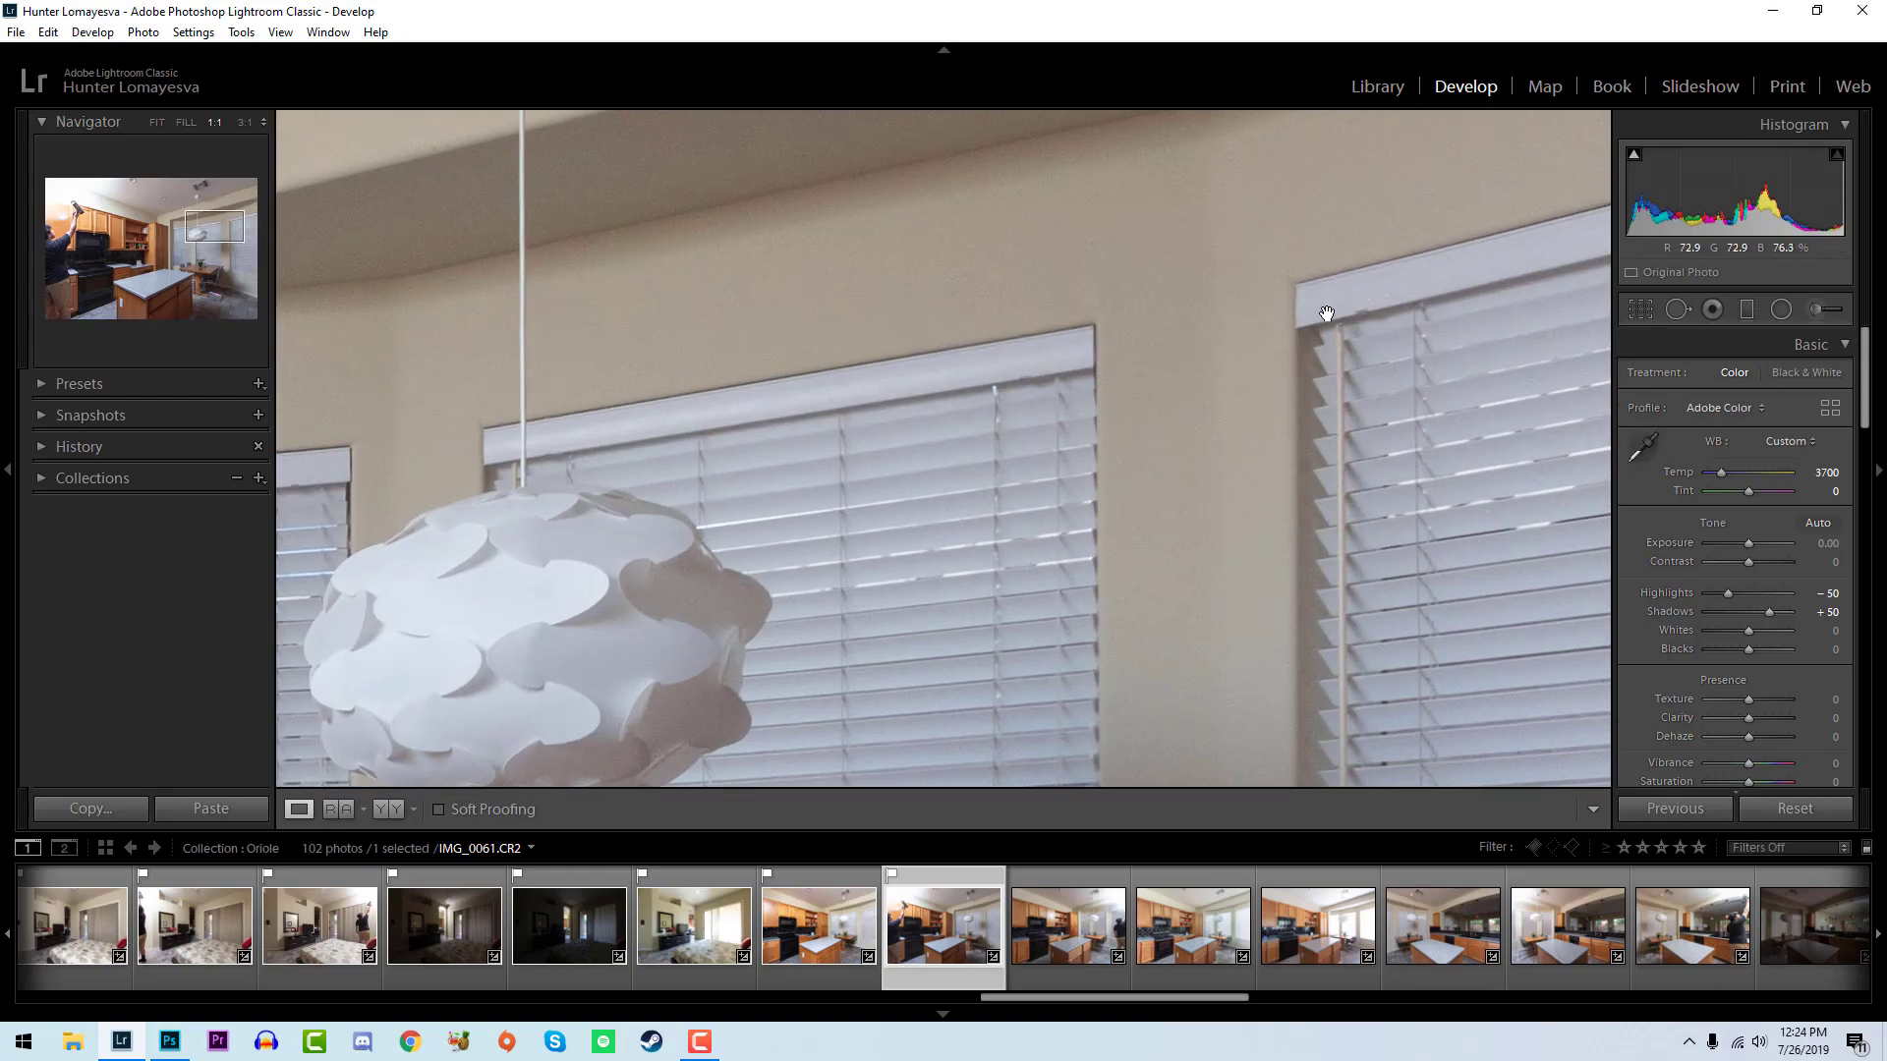
{"action": "left_click", "coordinate": [1442, 281]}
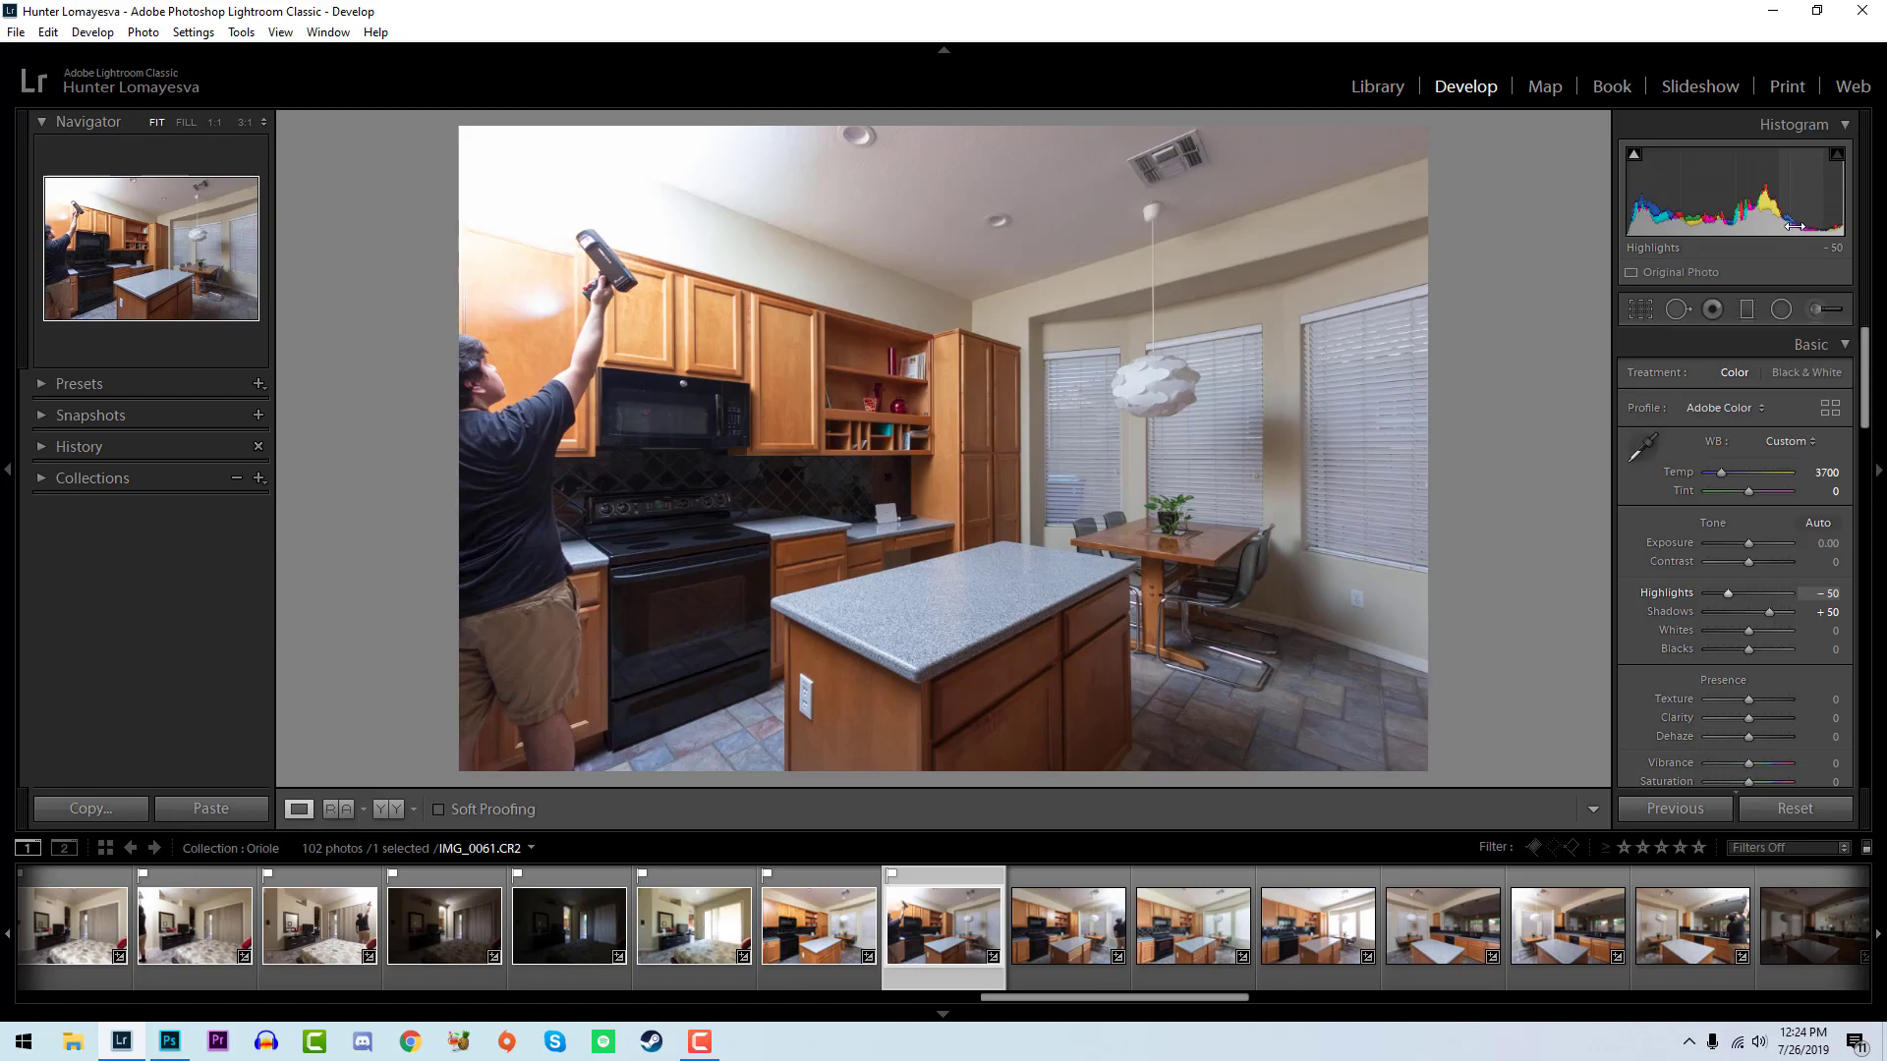
{"action": "left_click", "coordinate": [1199, 433]}
{"action": "left_click", "coordinate": [1129, 597]}
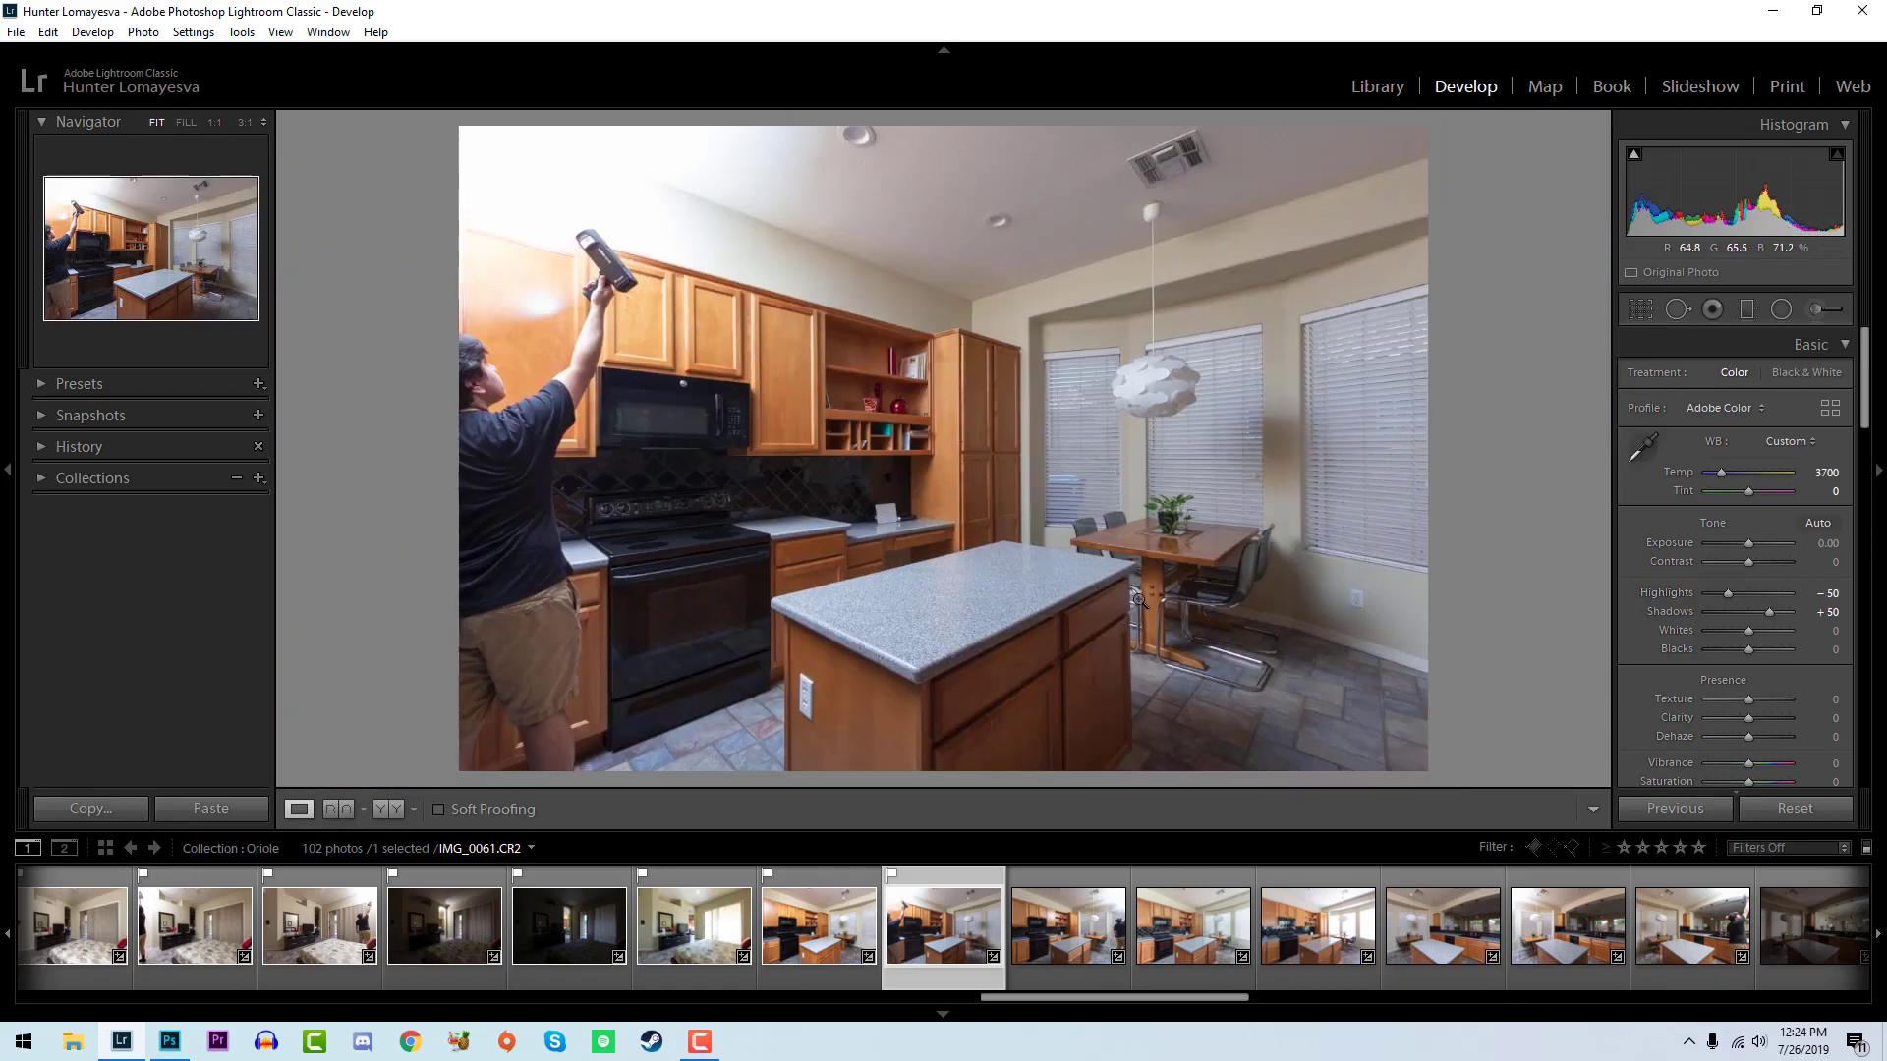
{"action": "left_click", "coordinate": [955, 621]}
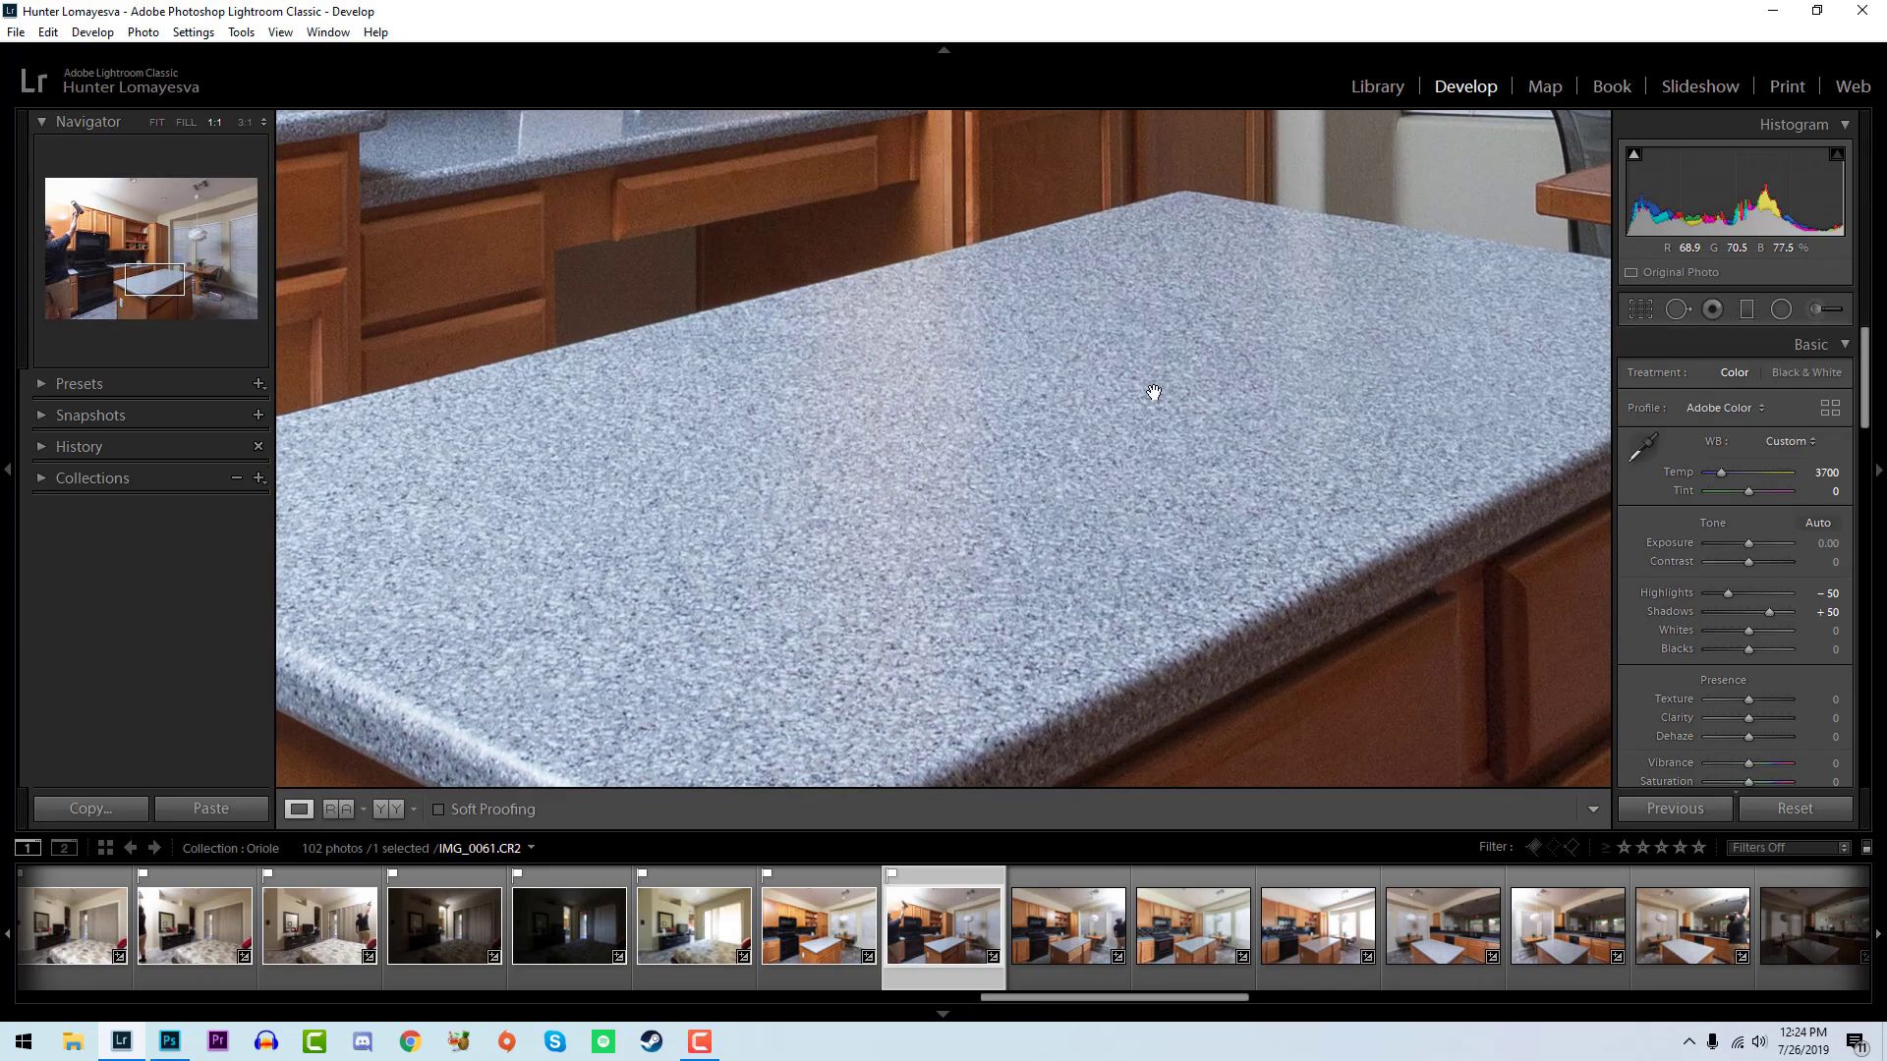
{"action": "left_click", "coordinate": [1153, 392]}
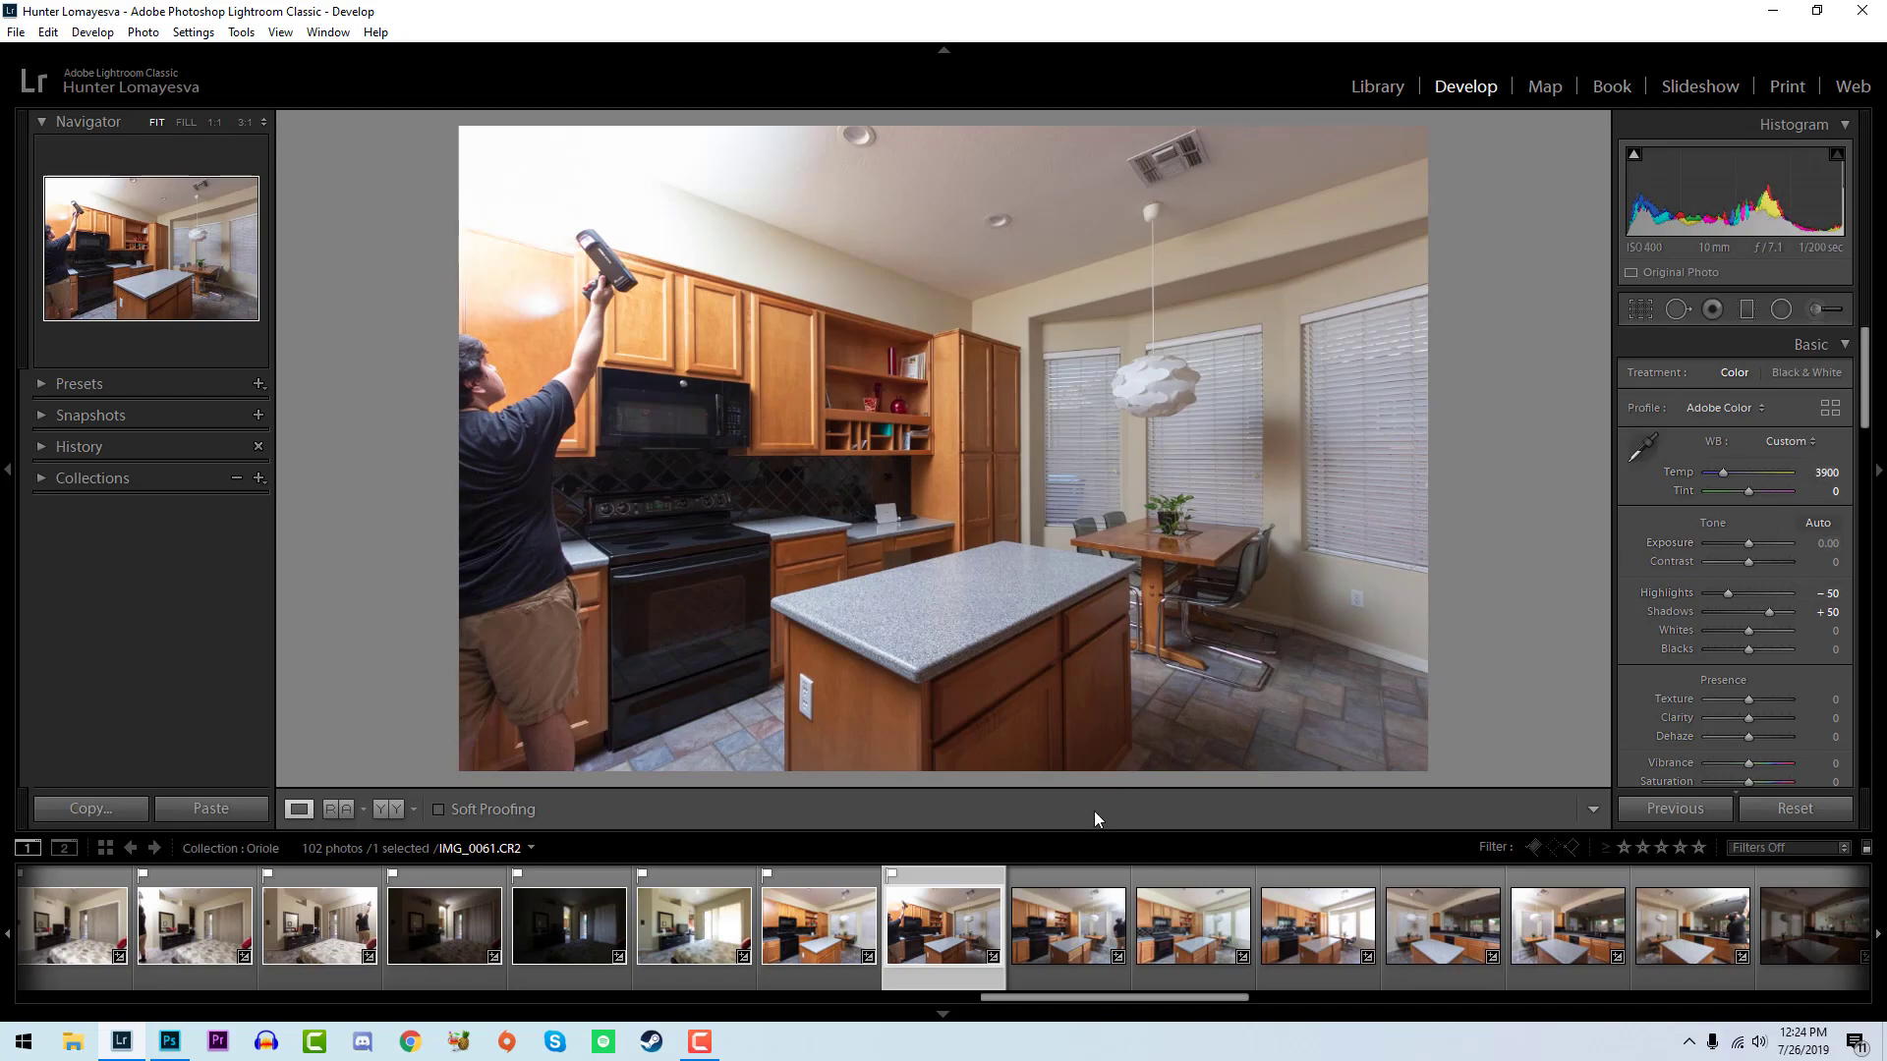
- Compare IMG_0061 with IMG_0060, set its whites to +71 and blacks to -17, and inspect the dining table up close
{"action": "left_click", "coordinate": [857, 936]}
{"action": "left_click", "coordinate": [934, 932]}
{"action": "mouse_move", "coordinate": [1753, 634]}
{"action": "left_mouse_down"}
{"action": "mouse_move", "coordinate": [1777, 631]}
{"action": "mouse_move", "coordinate": [1742, 652]}
{"action": "left_mouse_up"}
{"action": "left_click", "coordinate": [1266, 546]}
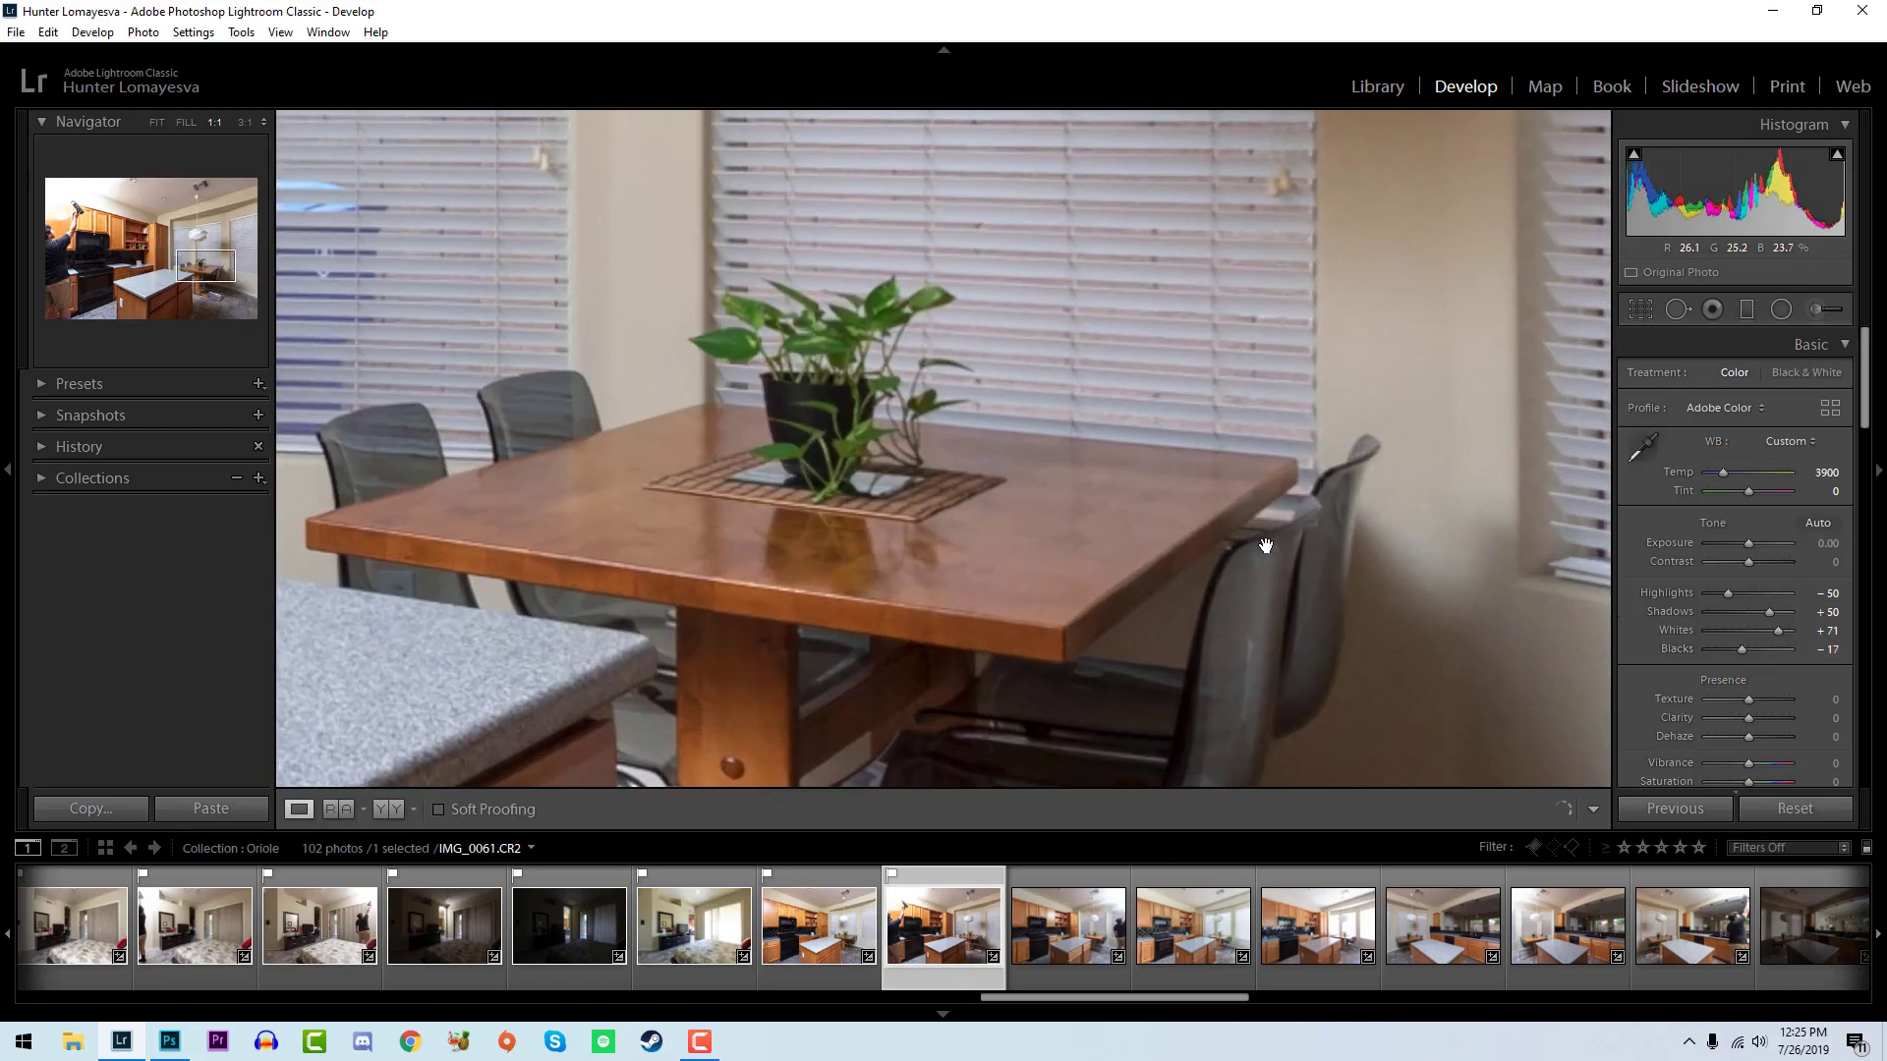
{"action": "left_click", "coordinate": [1266, 545]}
- Compare IMG_0061 with its unedited version and with IMG_0060, and open the next kitchen photo
{"action": "key", "text": "backslash"}
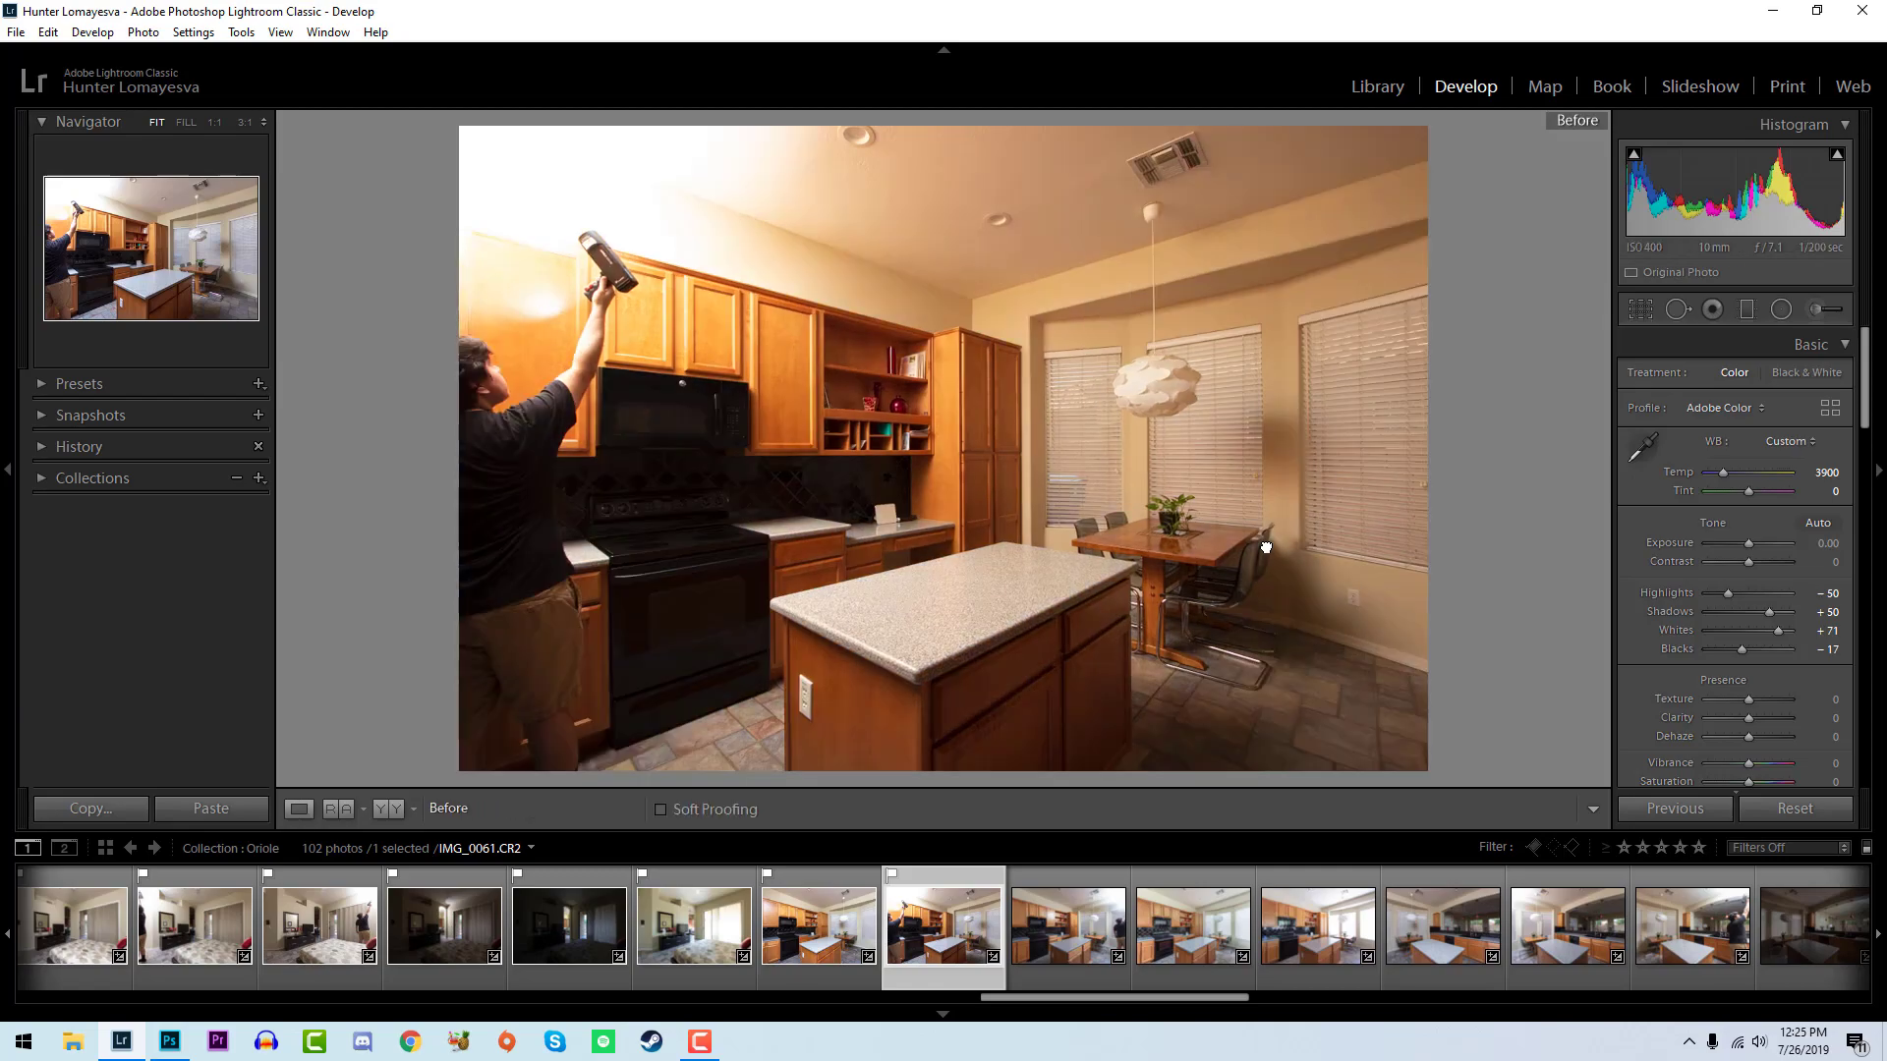
{"action": "key", "text": "backslash"}
{"action": "key", "text": "Left"}
{"action": "key", "text": "Right"}
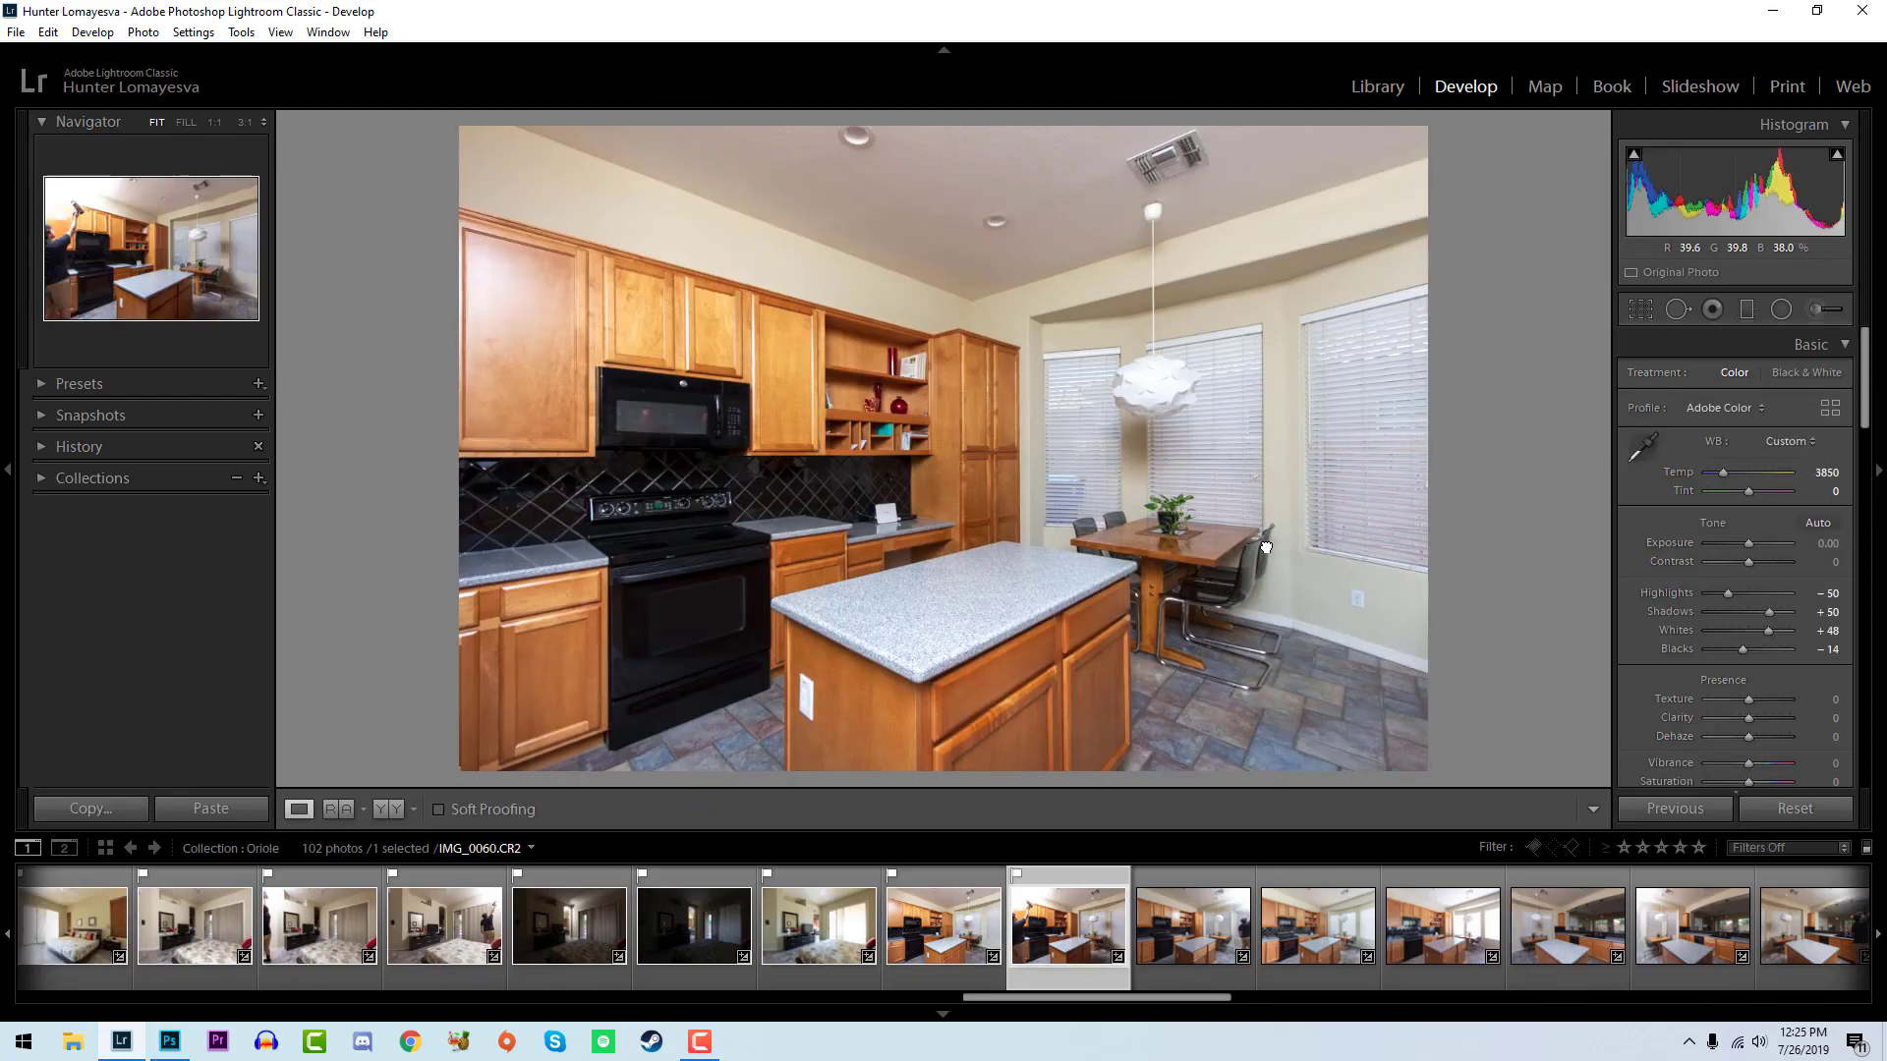
{"action": "key", "text": "Right"}
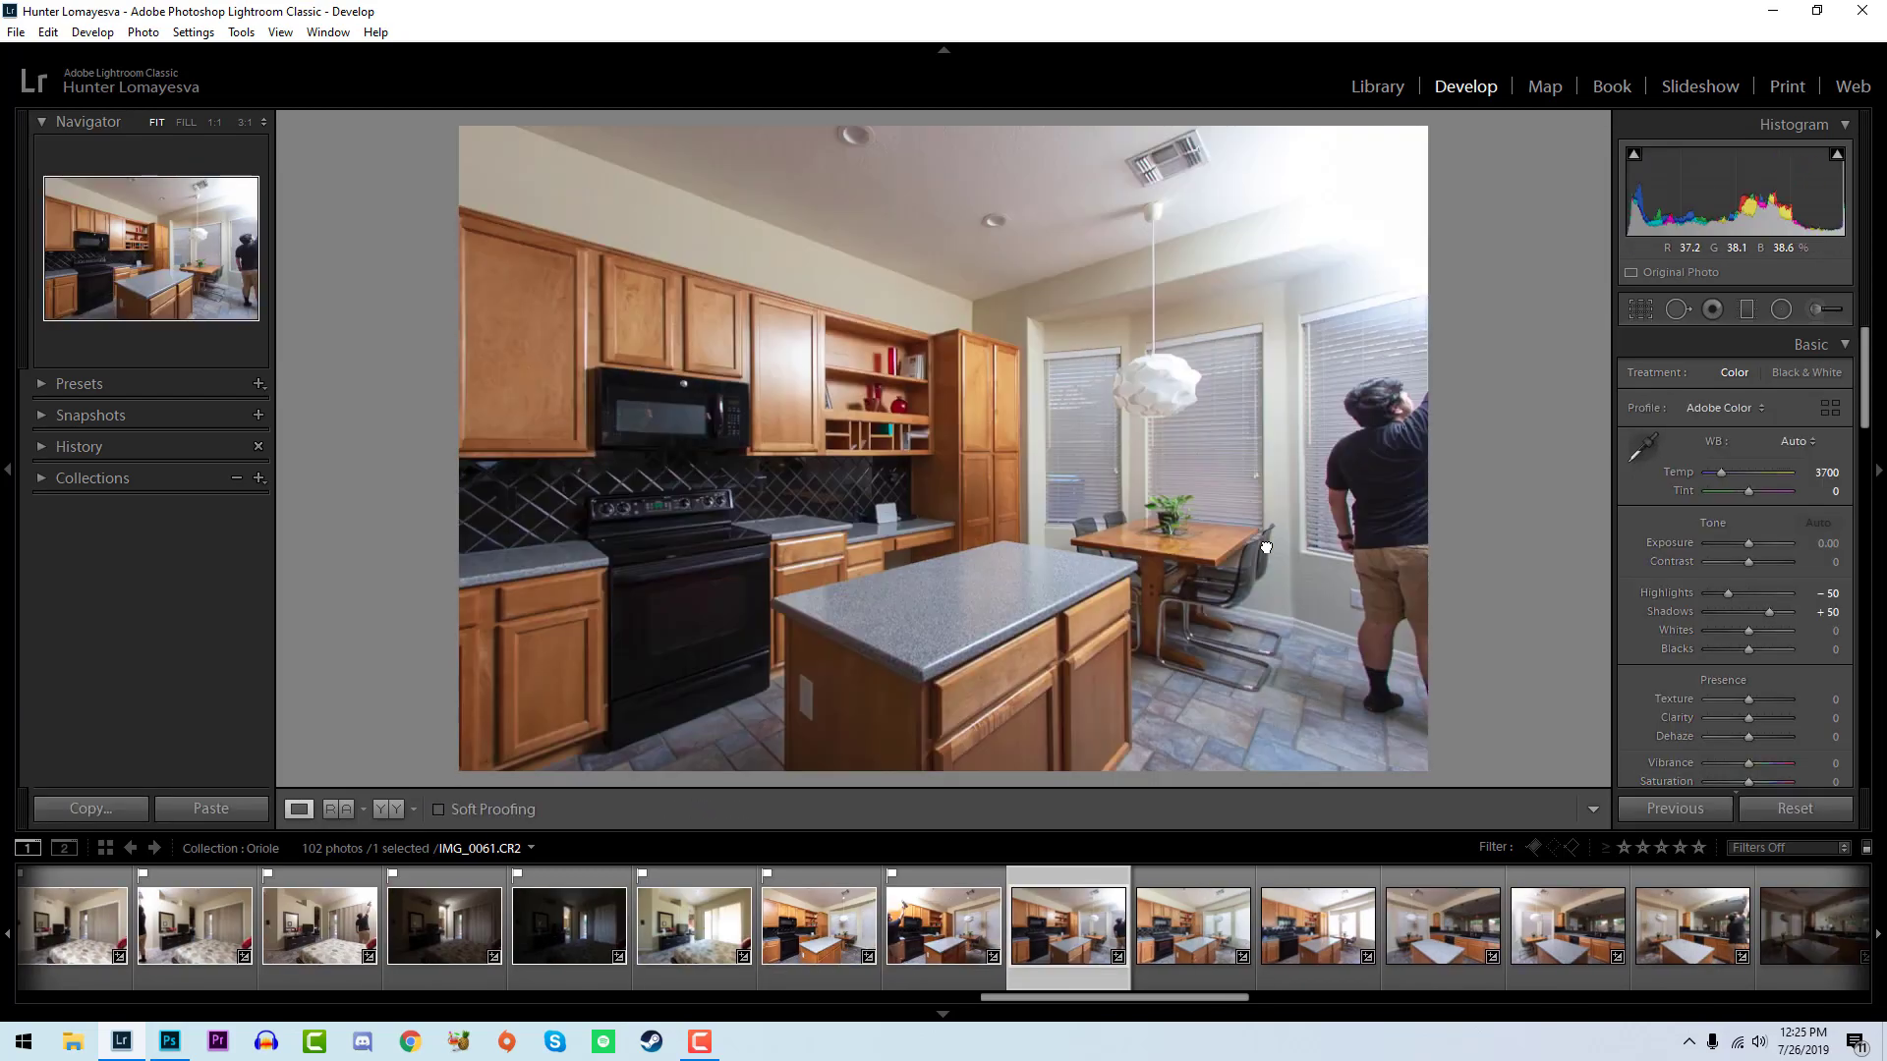
- Flag IMG_0062 as a pick, set temperature 3800, exposure +0.06, whites +43 and blacks -12, and compare it with the previous kitchen photo
{"action": "key", "text": "p"}
{"action": "left_click_drag", "start_coordinate": [1753, 201], "coordinate": [1756, 200]}
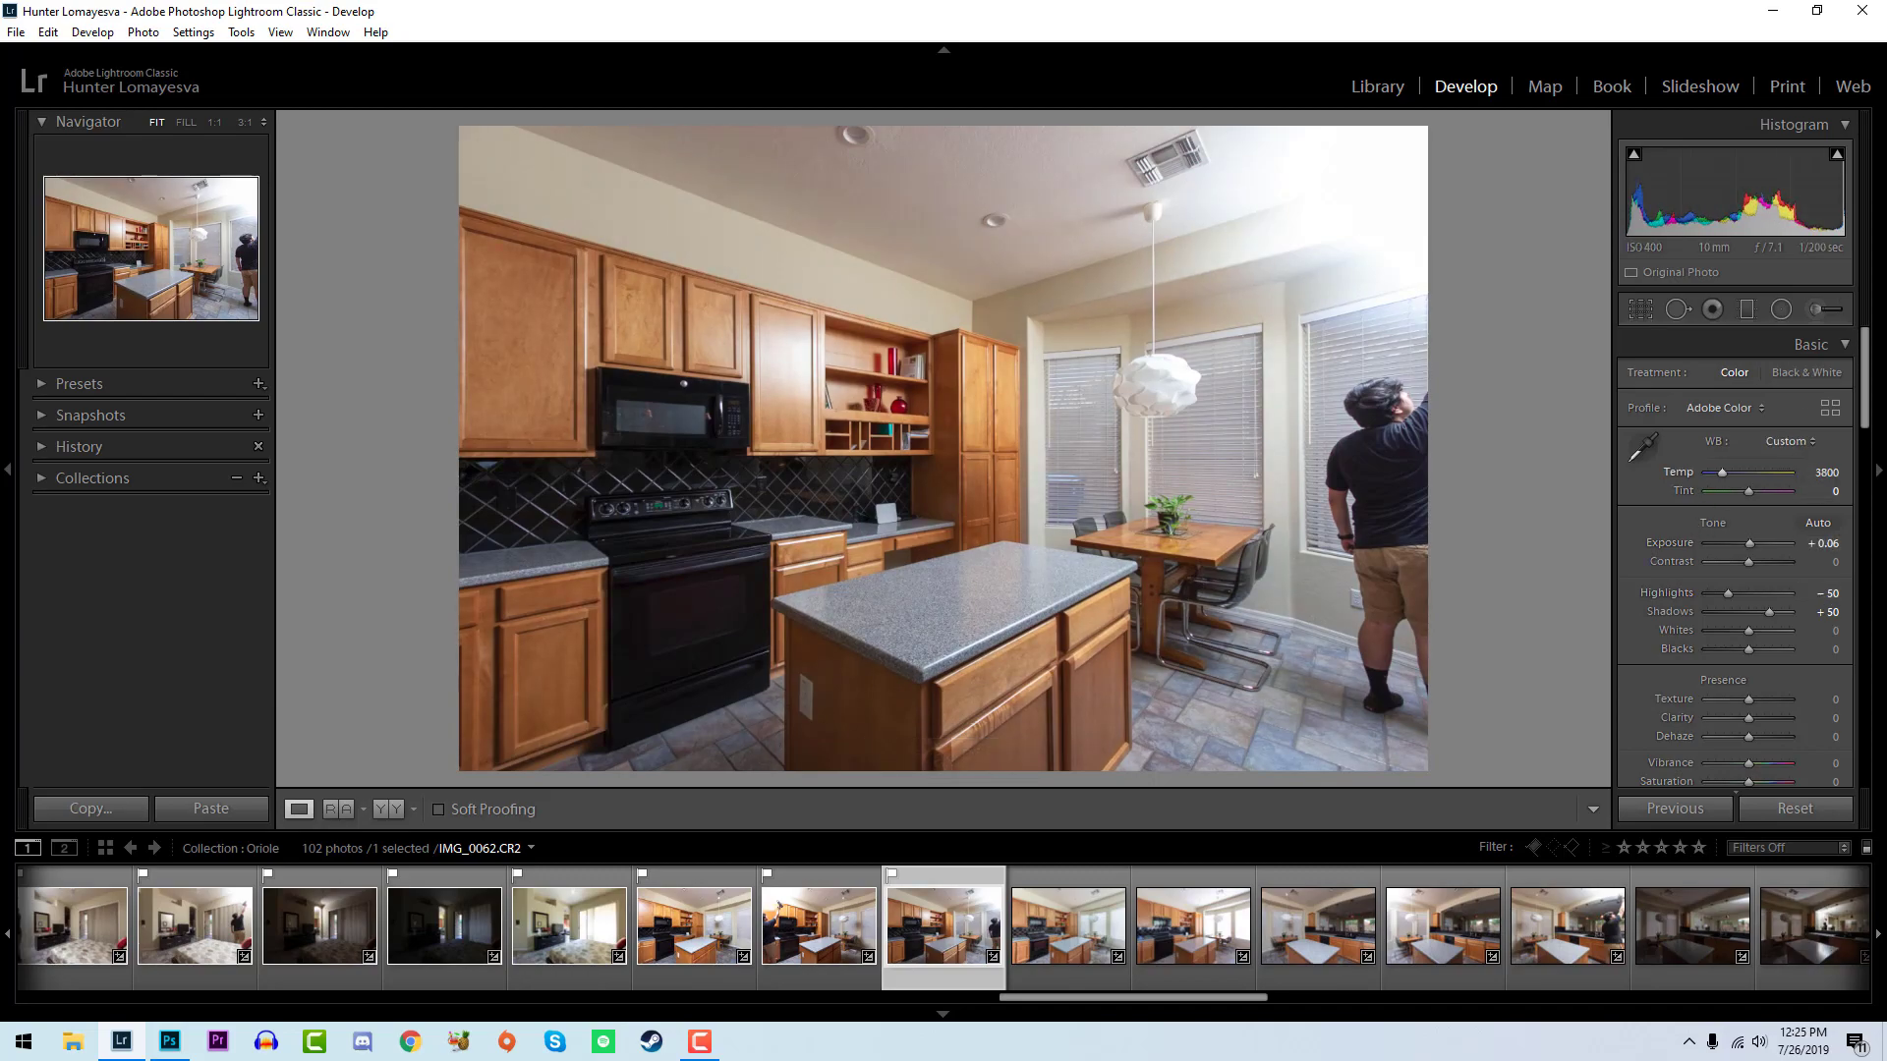
{"action": "mouse_move", "coordinate": [1748, 630]}
{"action": "left_mouse_down"}
{"action": "mouse_move", "coordinate": [1769, 631]}
{"action": "mouse_move", "coordinate": [1742, 648]}
{"action": "left_mouse_up"}
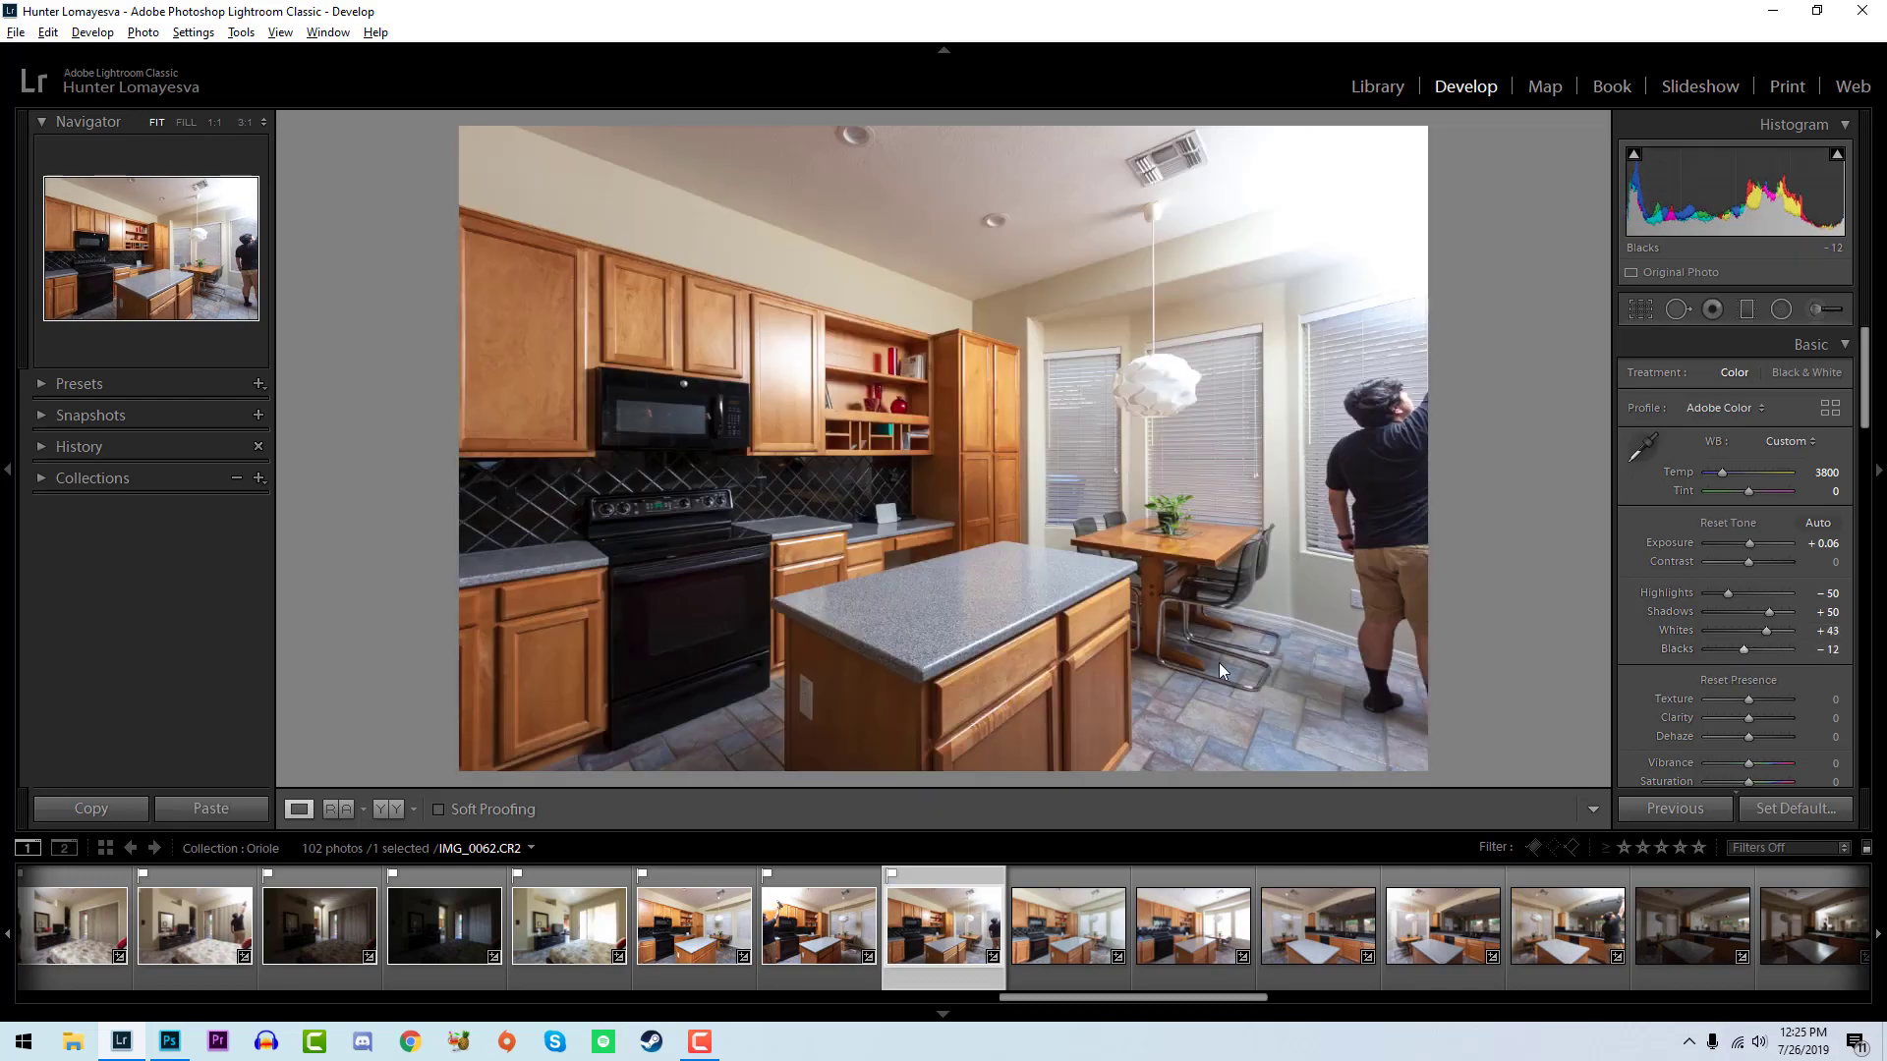
{"action": "key", "text": "Left"}
{"action": "key", "text": "Right"}
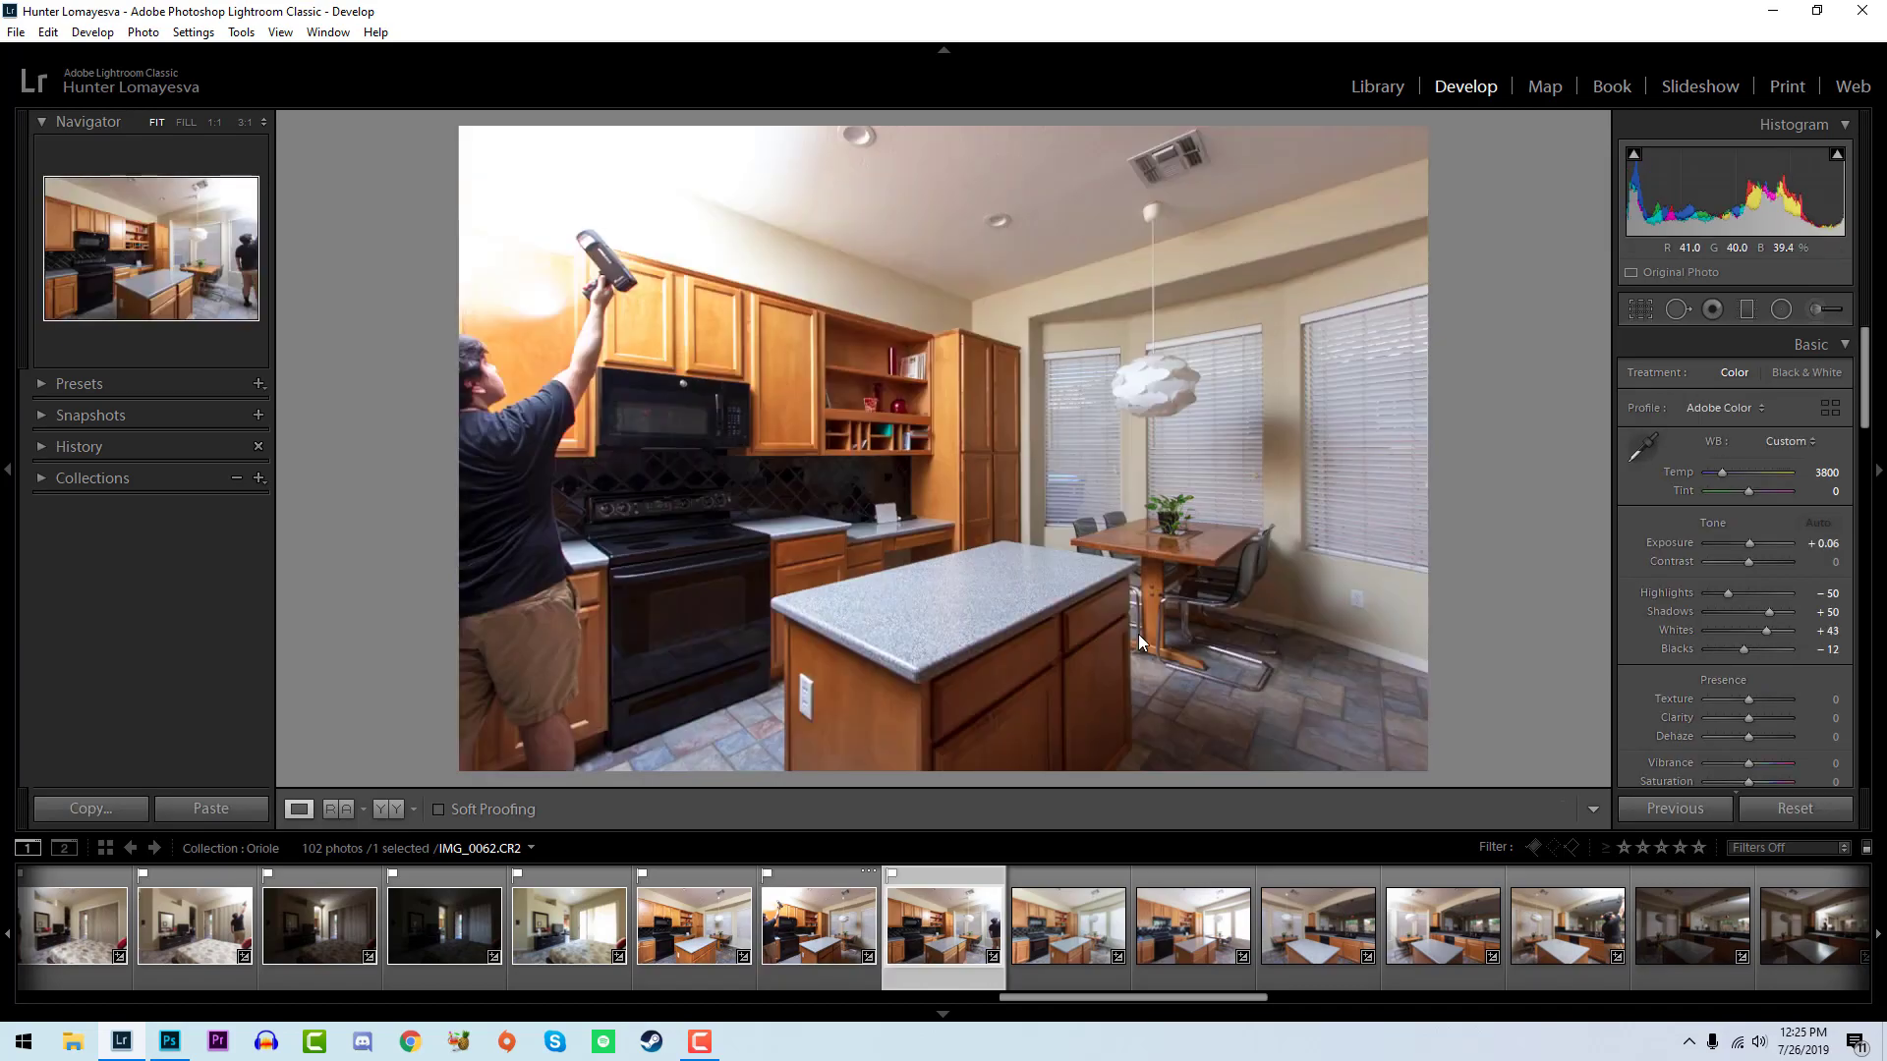
- Remove the already edited kitchen image IMG_0060-Edit-2.tif from the collection
{"action": "key", "text": "Right"}
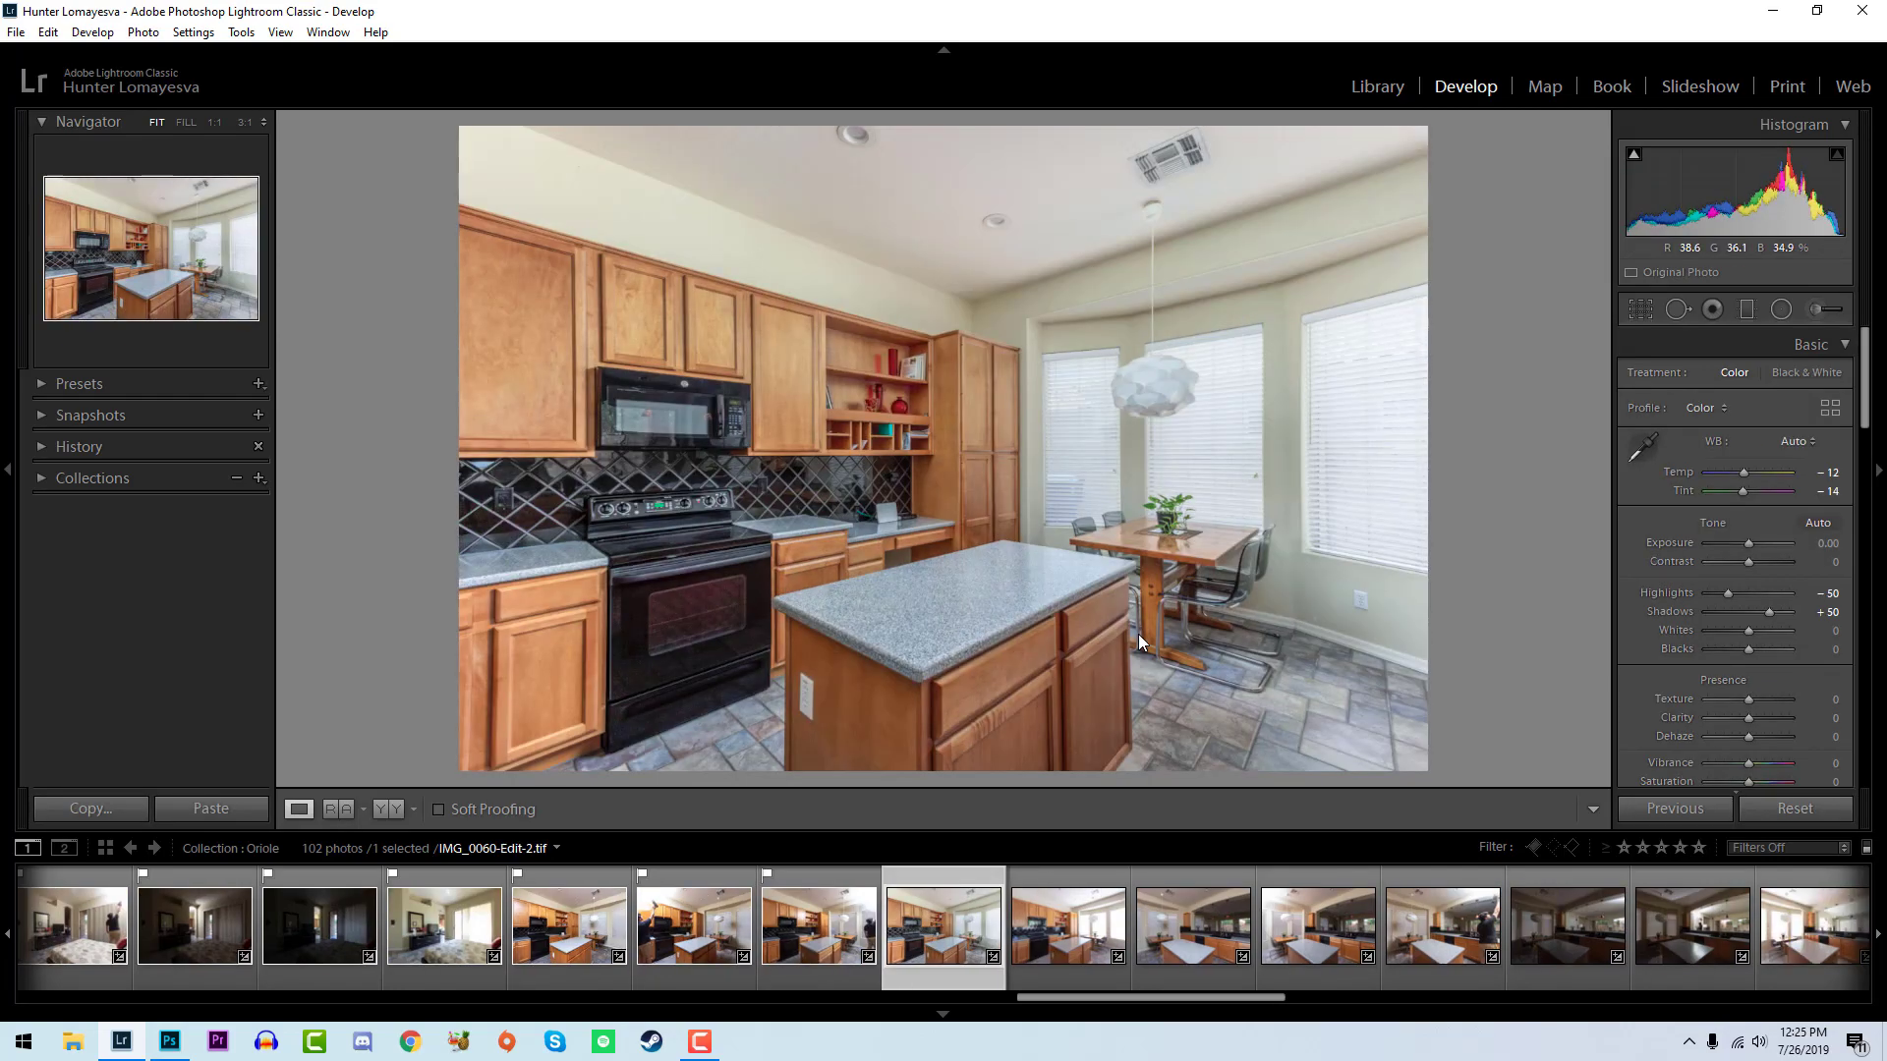
{"action": "right_click", "coordinate": [924, 933]}
{"action": "left_click", "coordinate": [993, 896]}
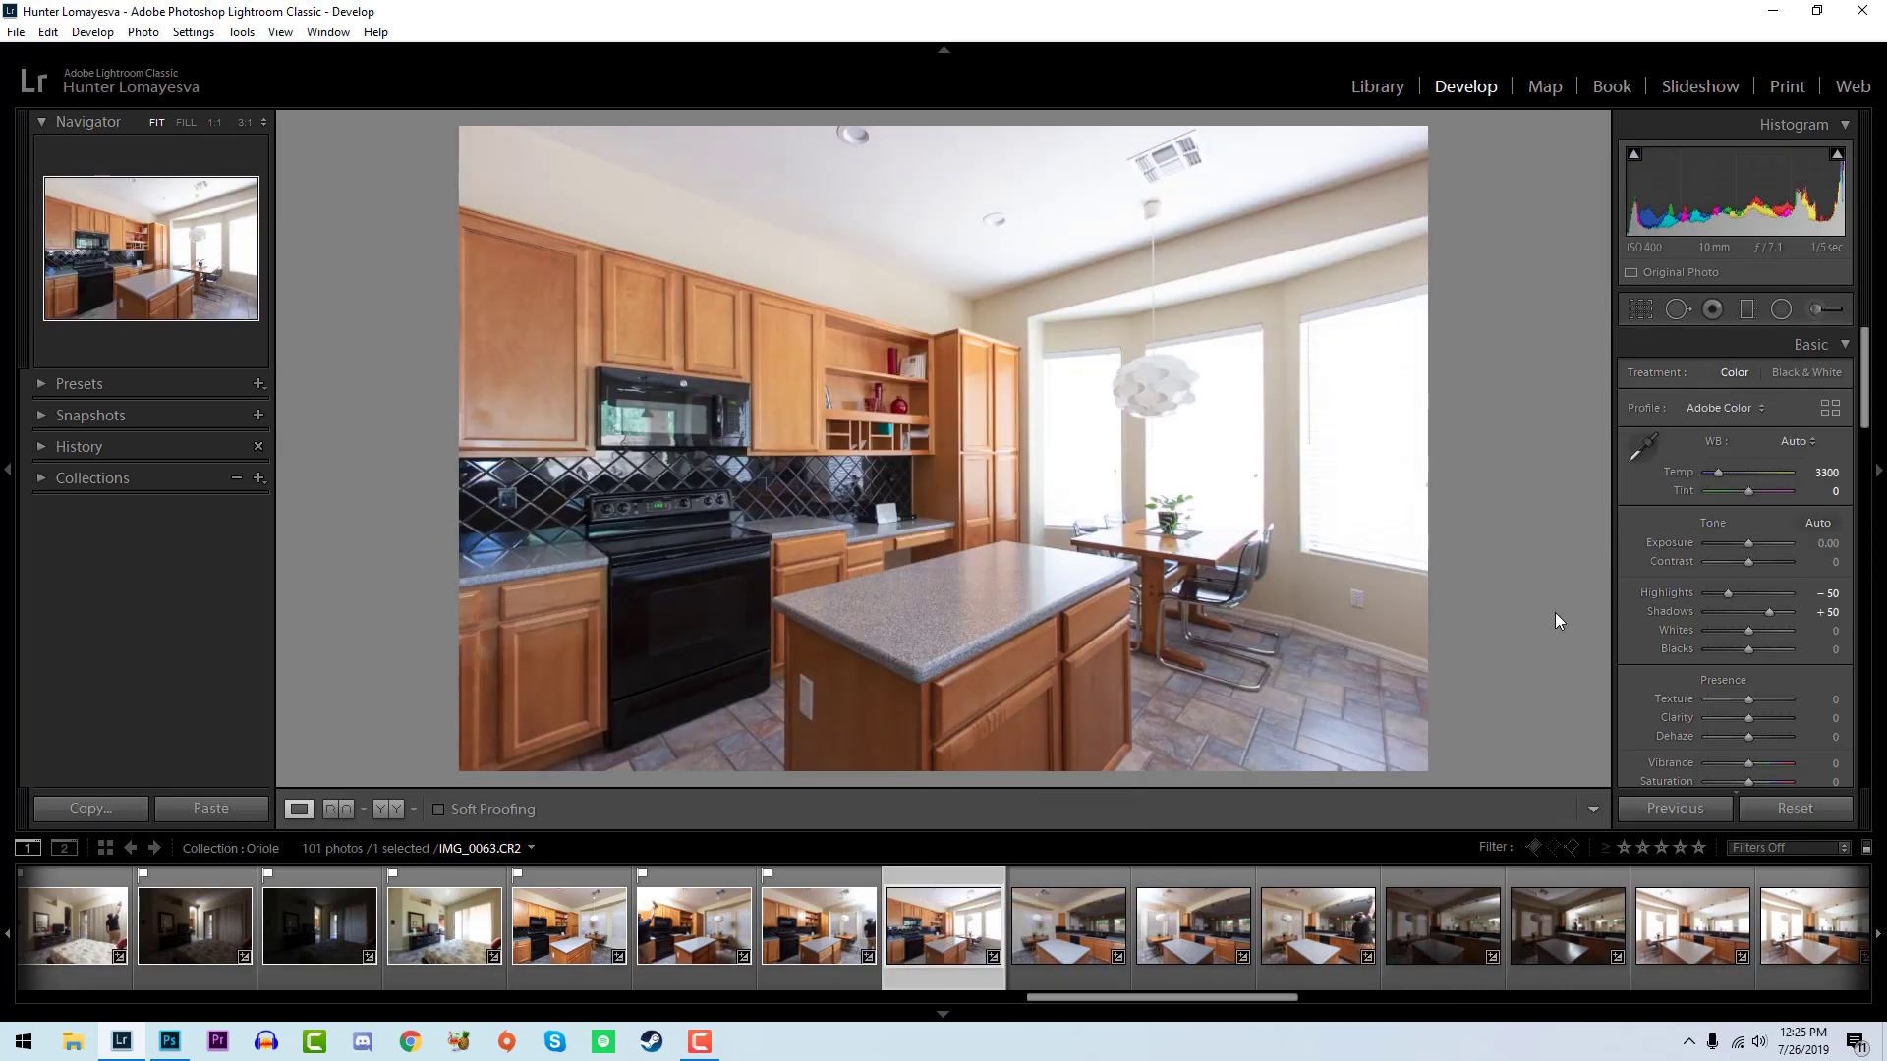
- Flag the kitchen photo IMG_0063 as a pick and set its exposure to -0.28, whites to +29 and blacks to -14
{"action": "key", "text": "p"}
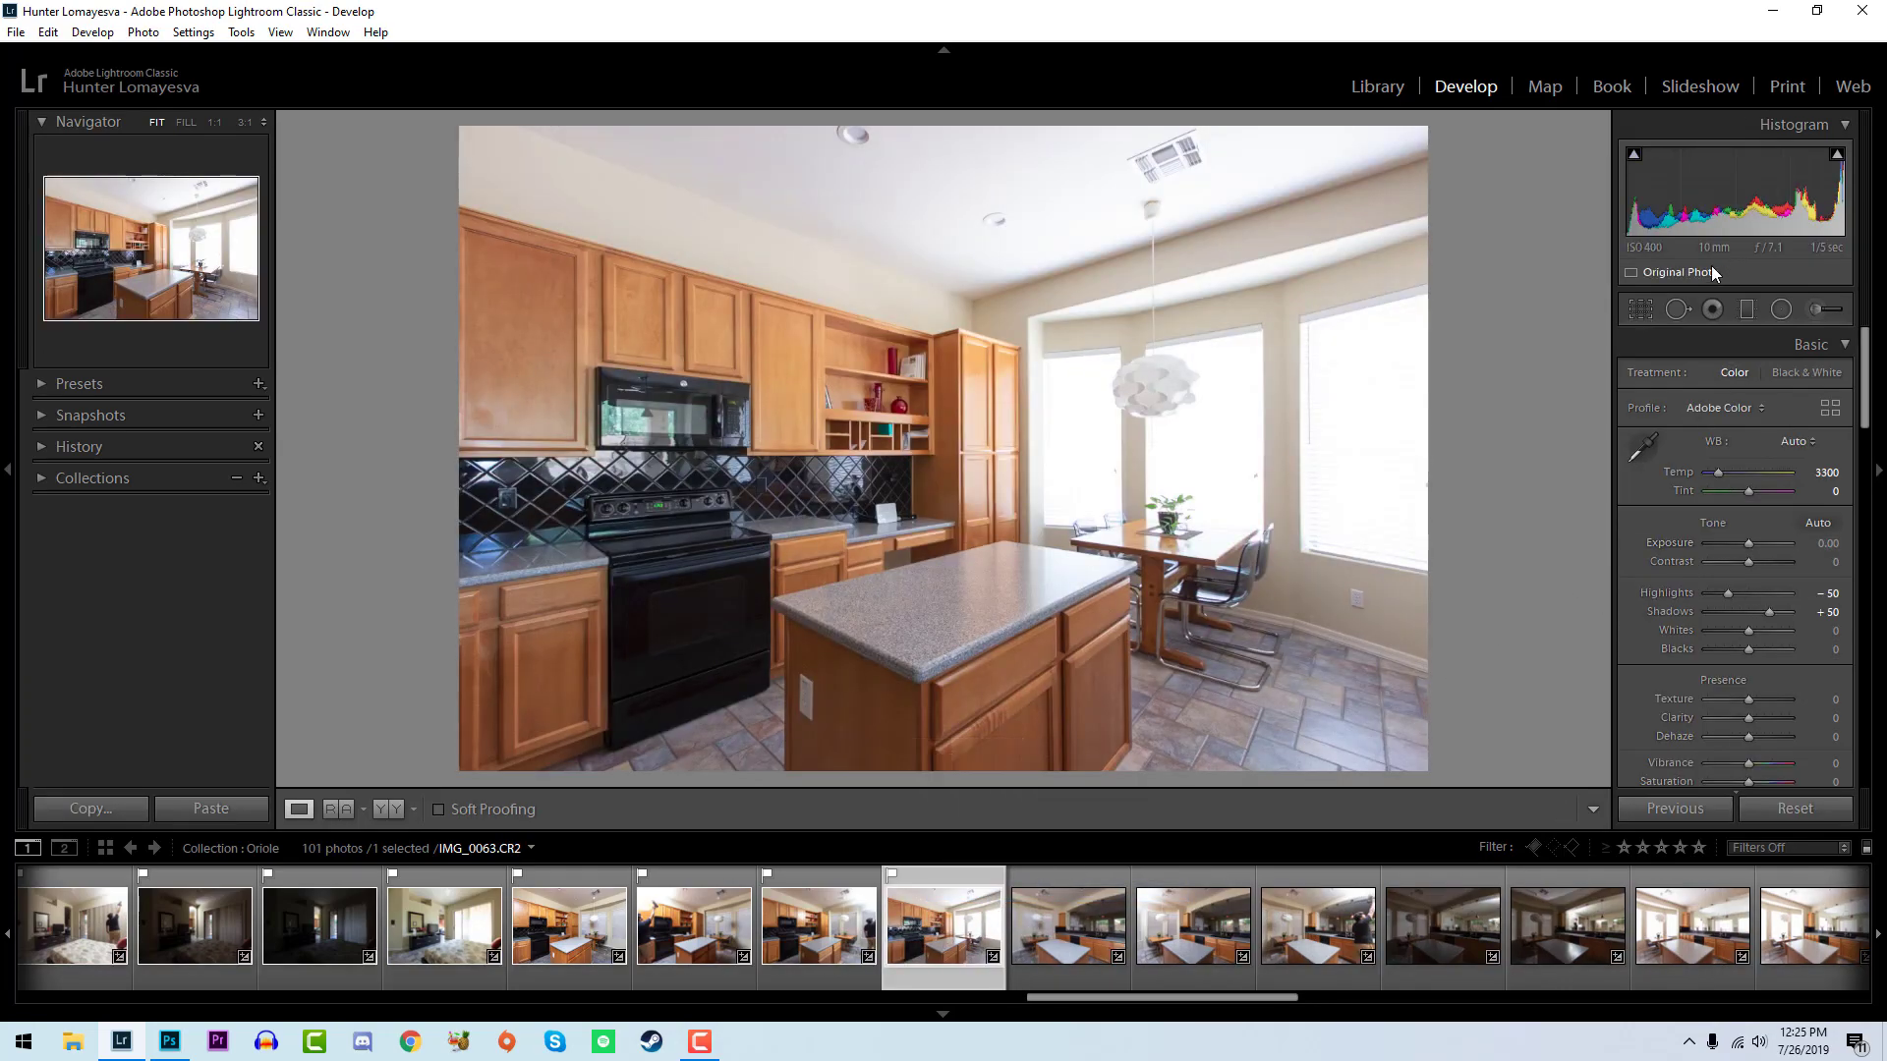
{"action": "left_click_drag", "start_coordinate": [1748, 543], "coordinate": [1747, 544]}
{"action": "left_click_drag", "start_coordinate": [1748, 629], "coordinate": [1747, 651]}
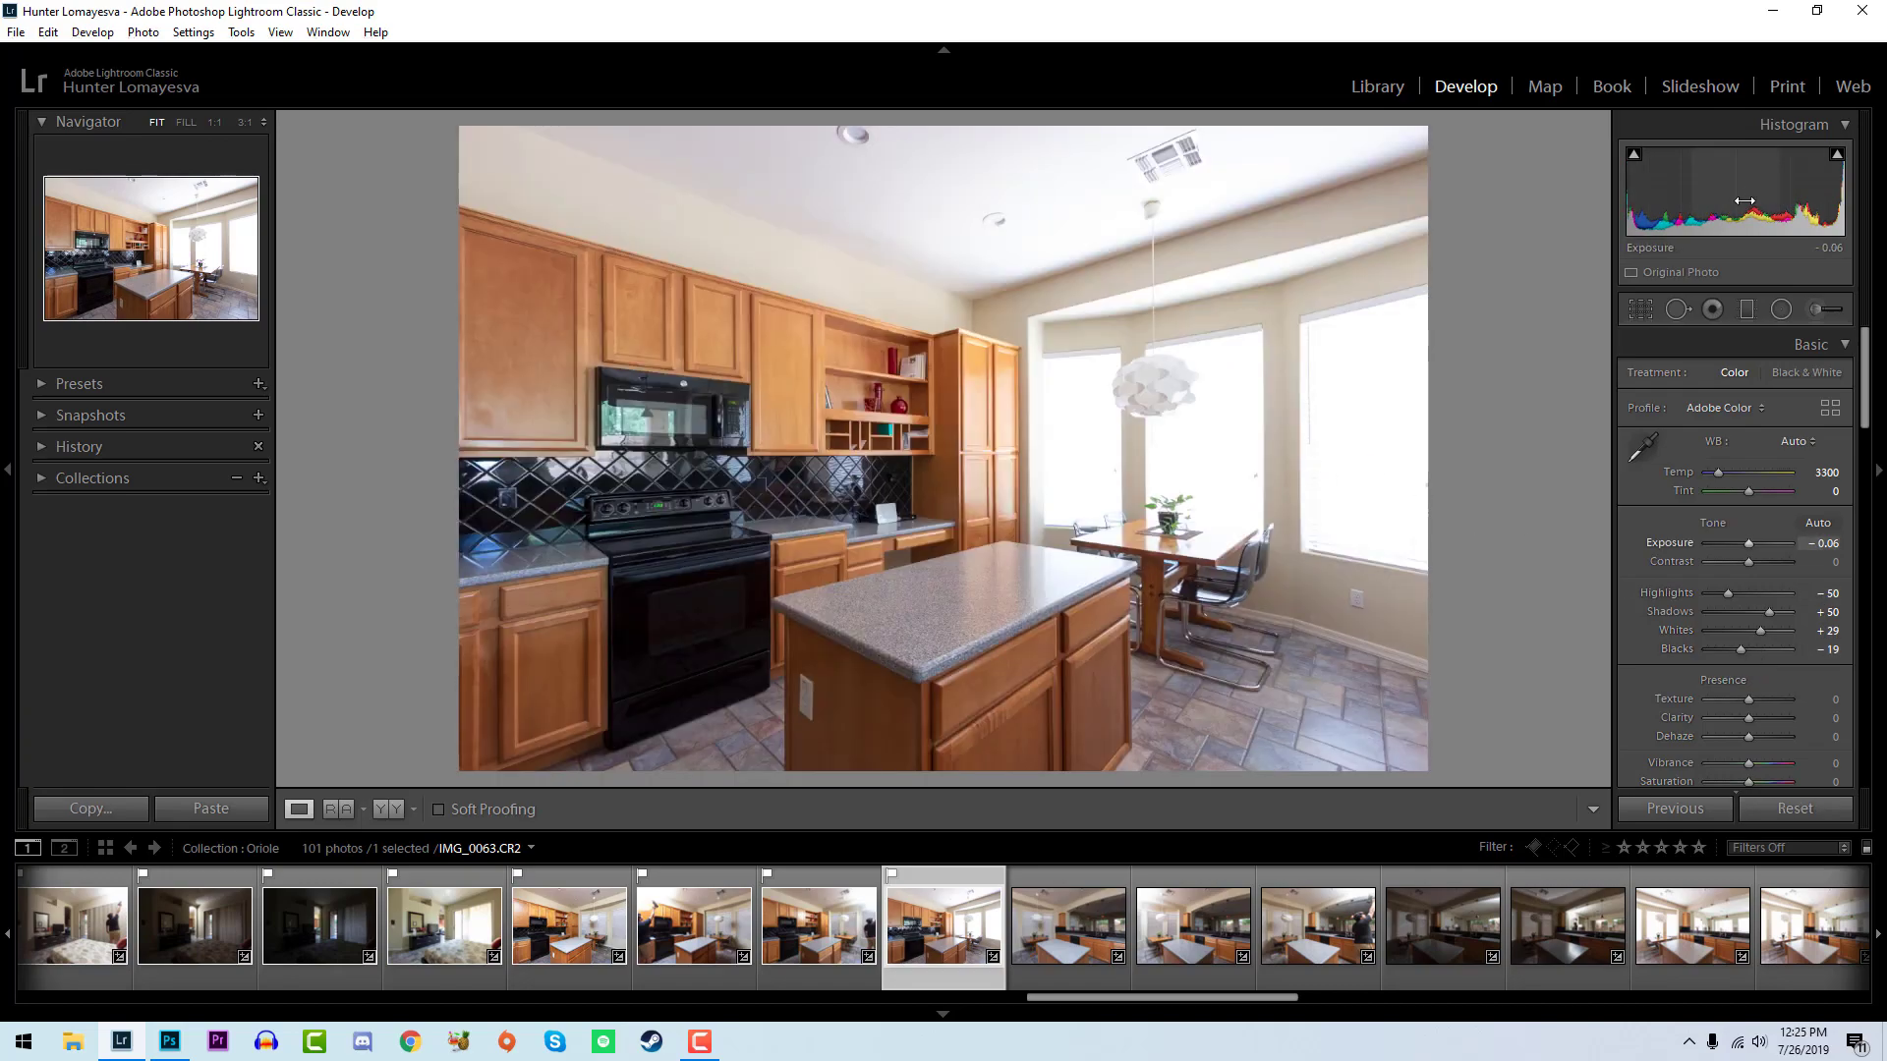
{"action": "left_click_drag", "start_coordinate": [1768, 184], "coordinate": [1751, 187]}
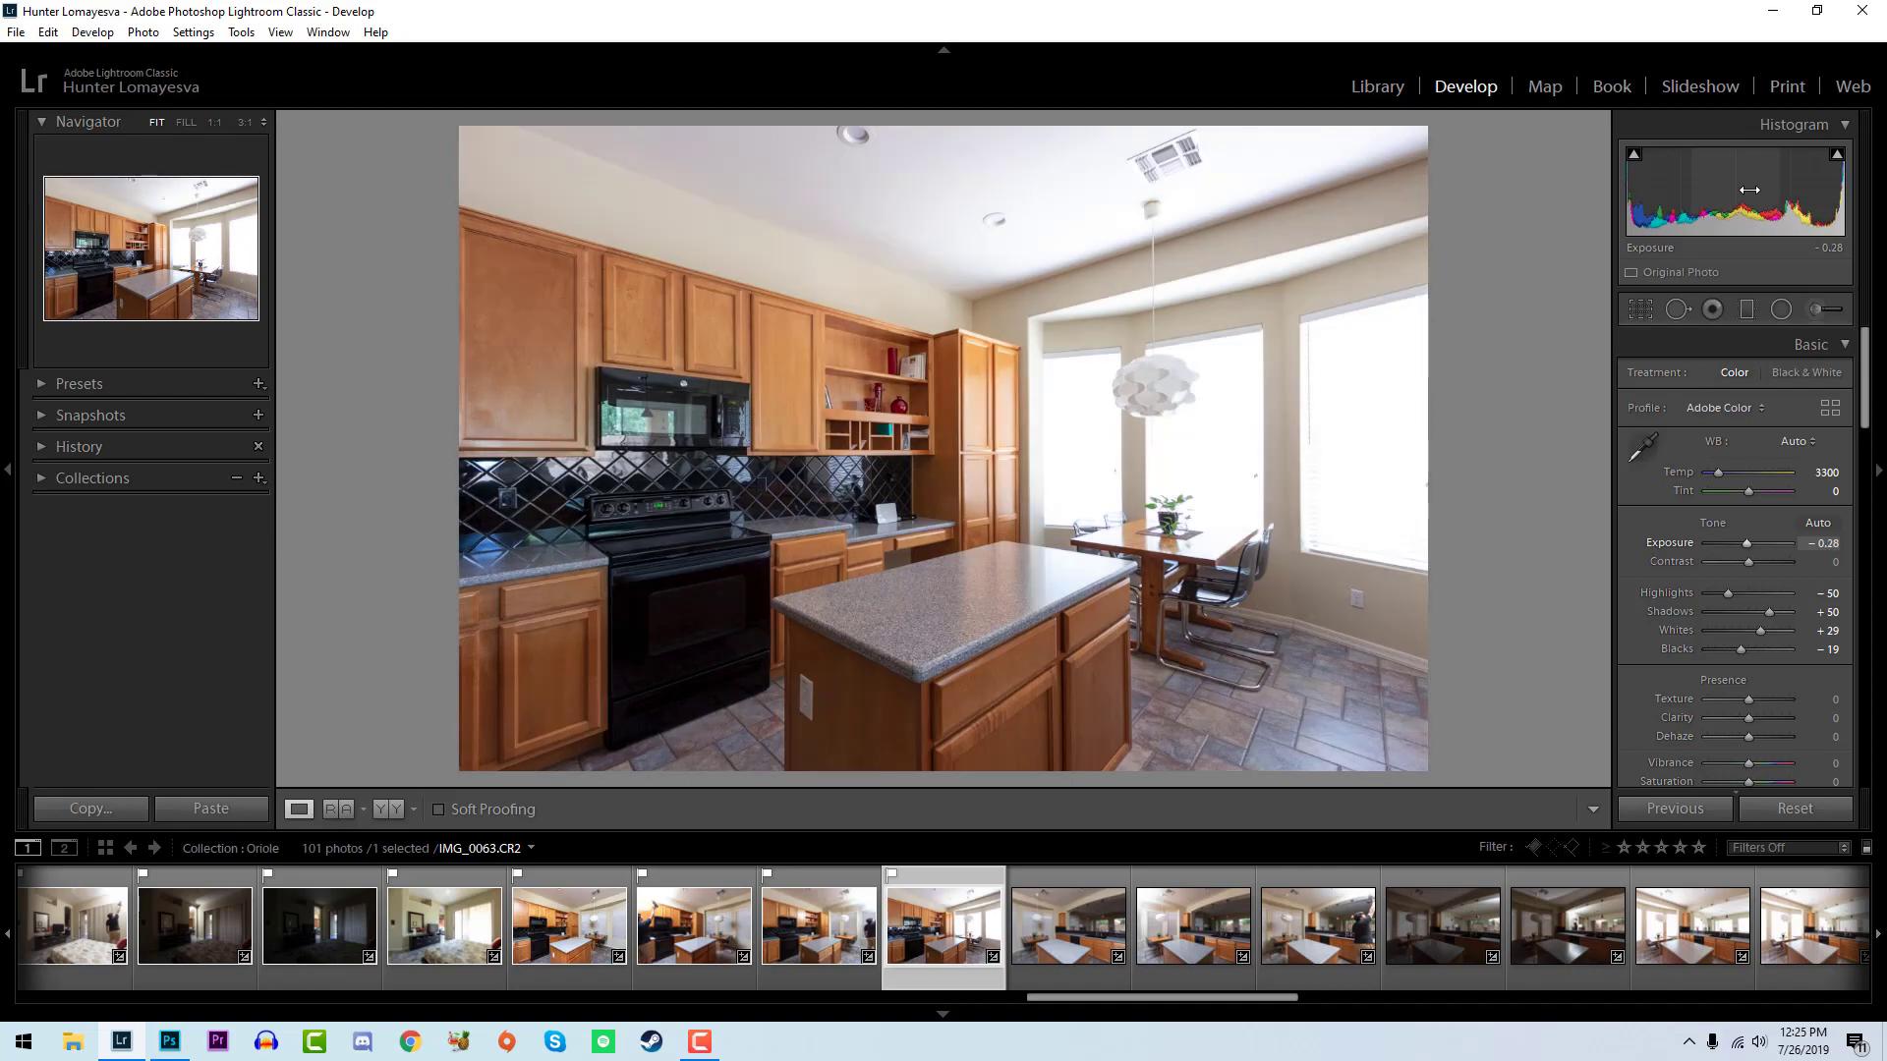
{"action": "key", "text": "alt"}
{"action": "left_click", "coordinate": [1742, 652], "text": "alt"}
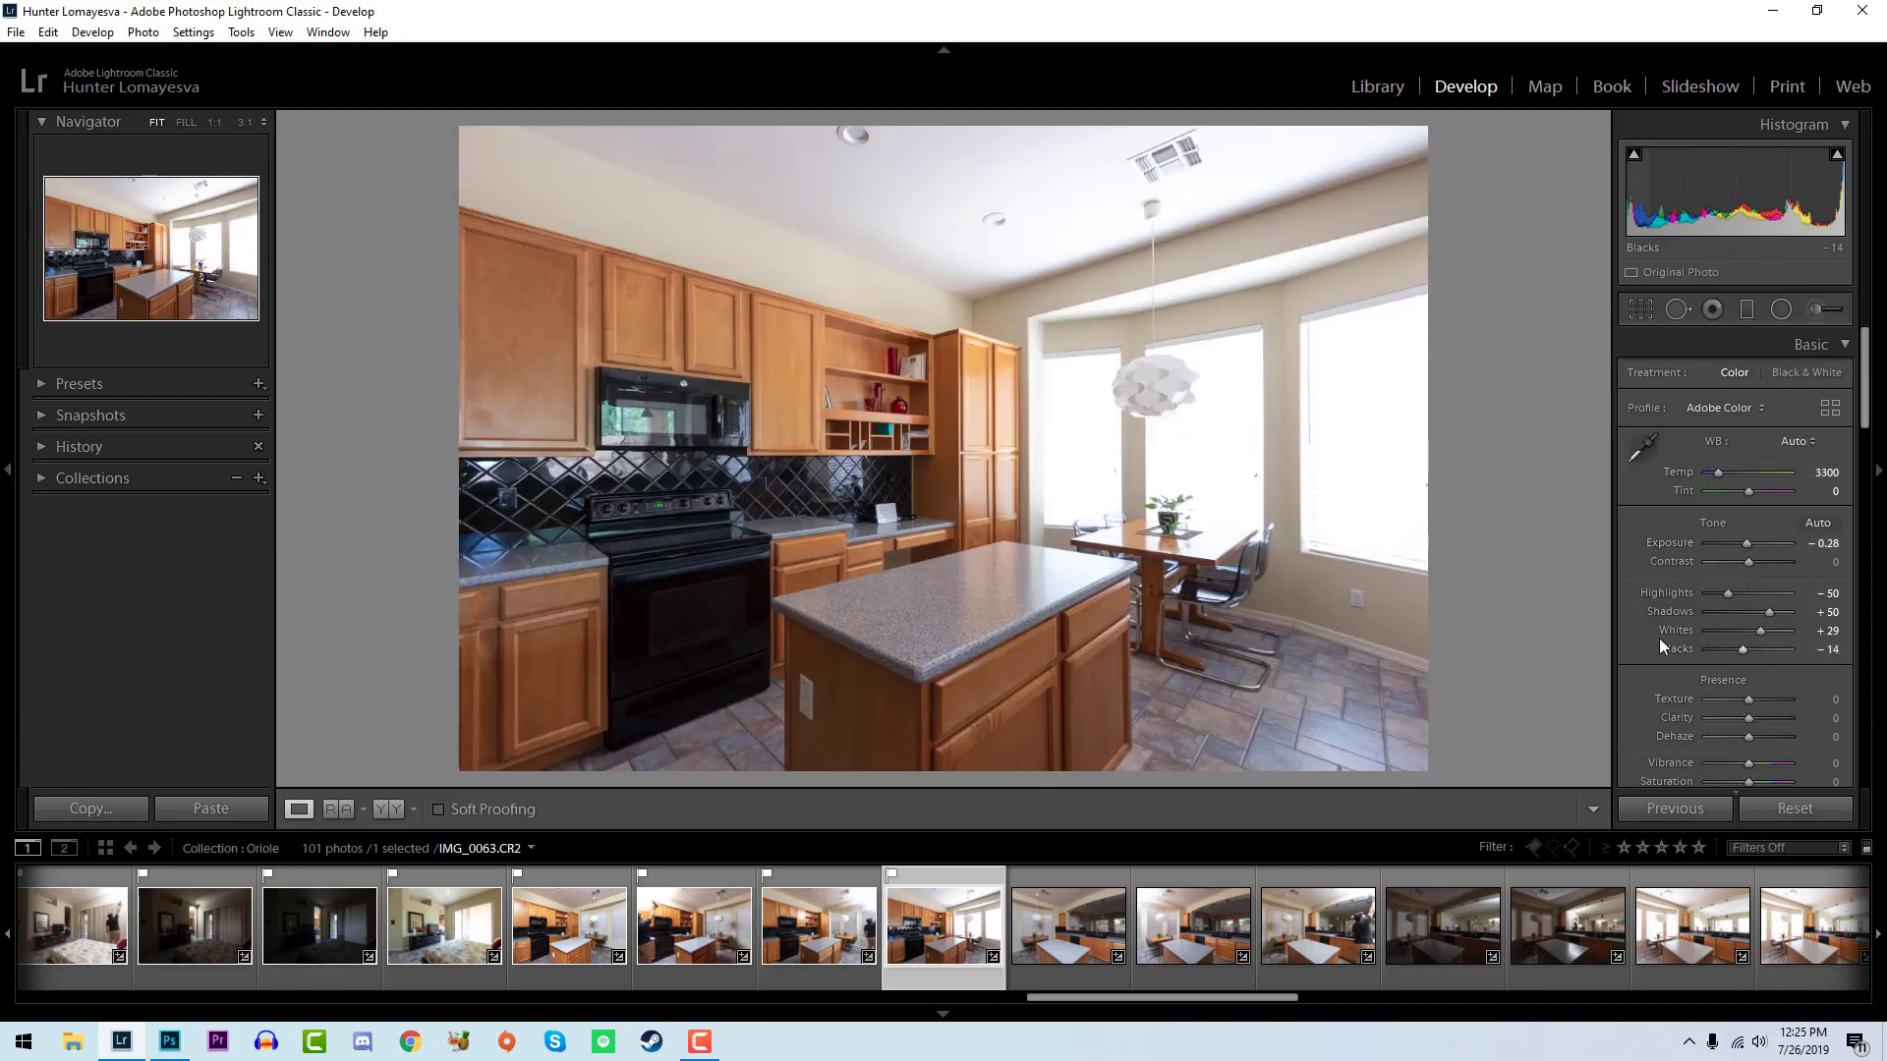
- Flag the next kitchen photo, IMG_0064, as a pick and set its whites to +43, blacks to -14 and temperature to 4050
{"action": "key", "text": "Right"}
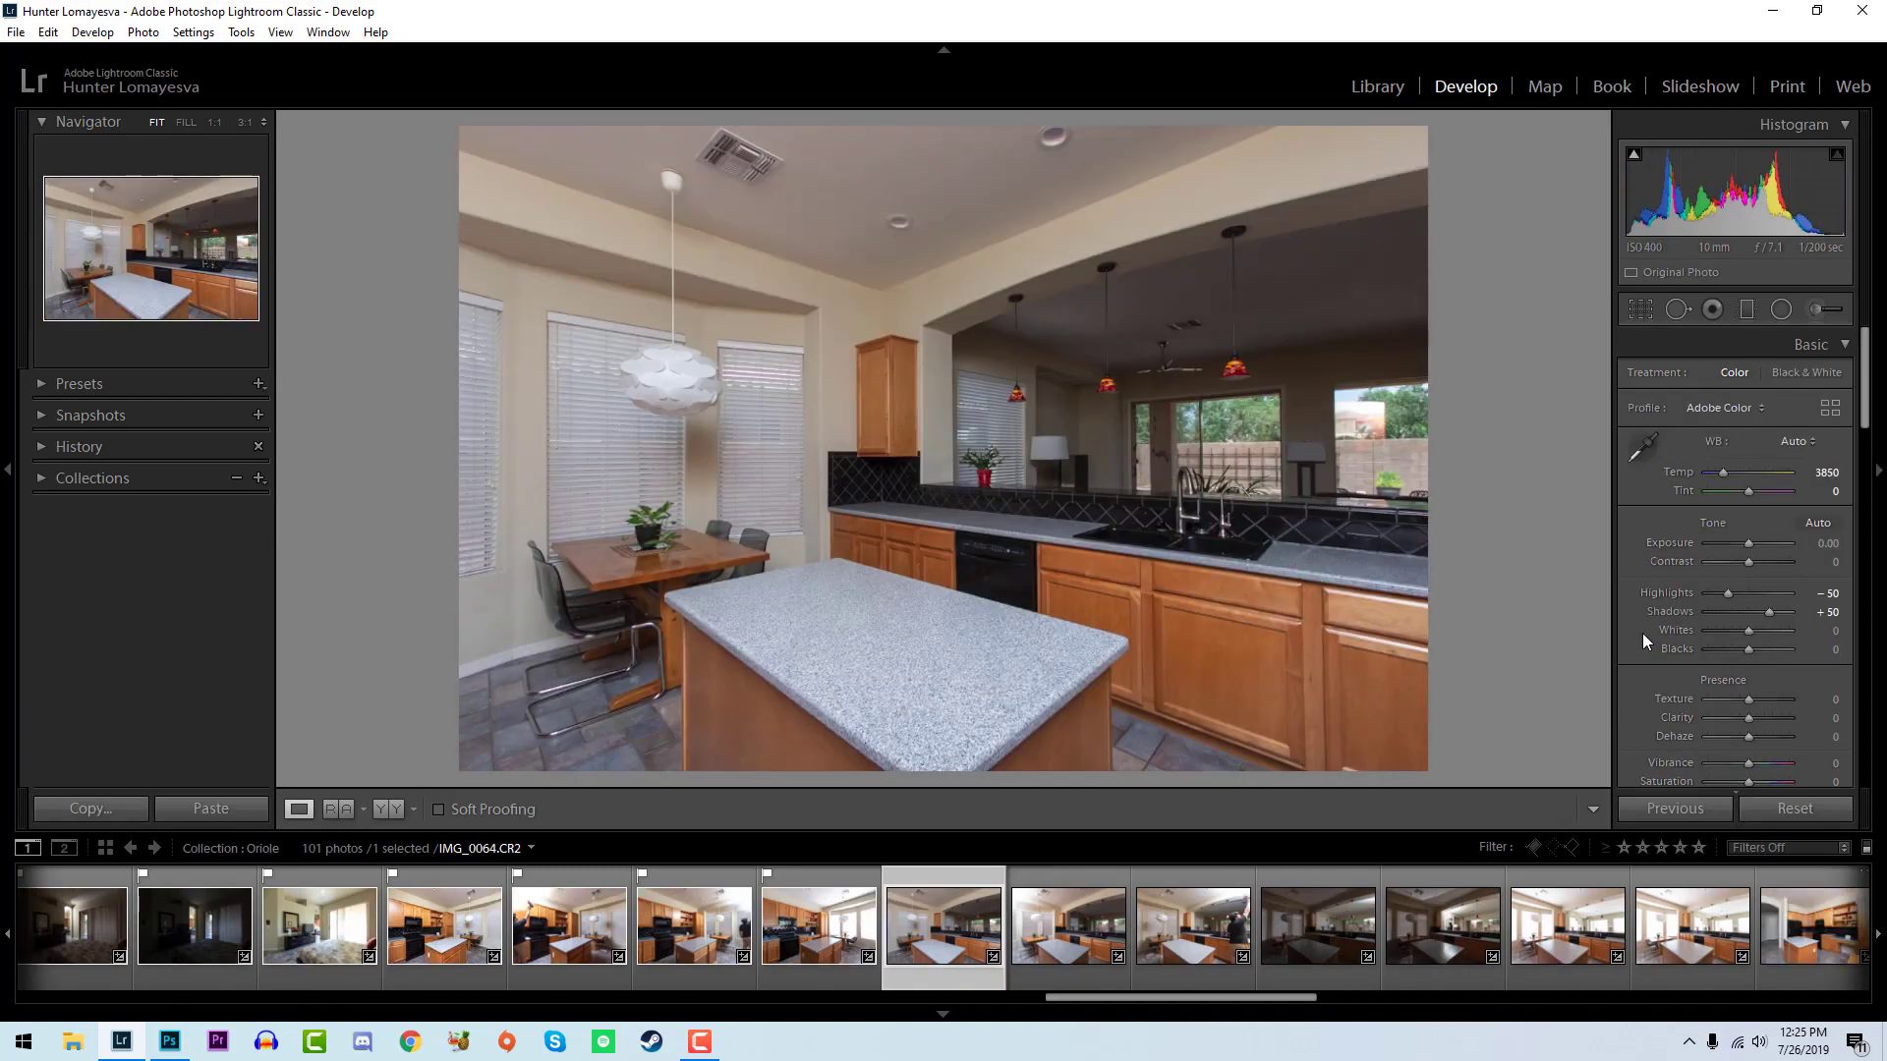
{"action": "key", "text": "p"}
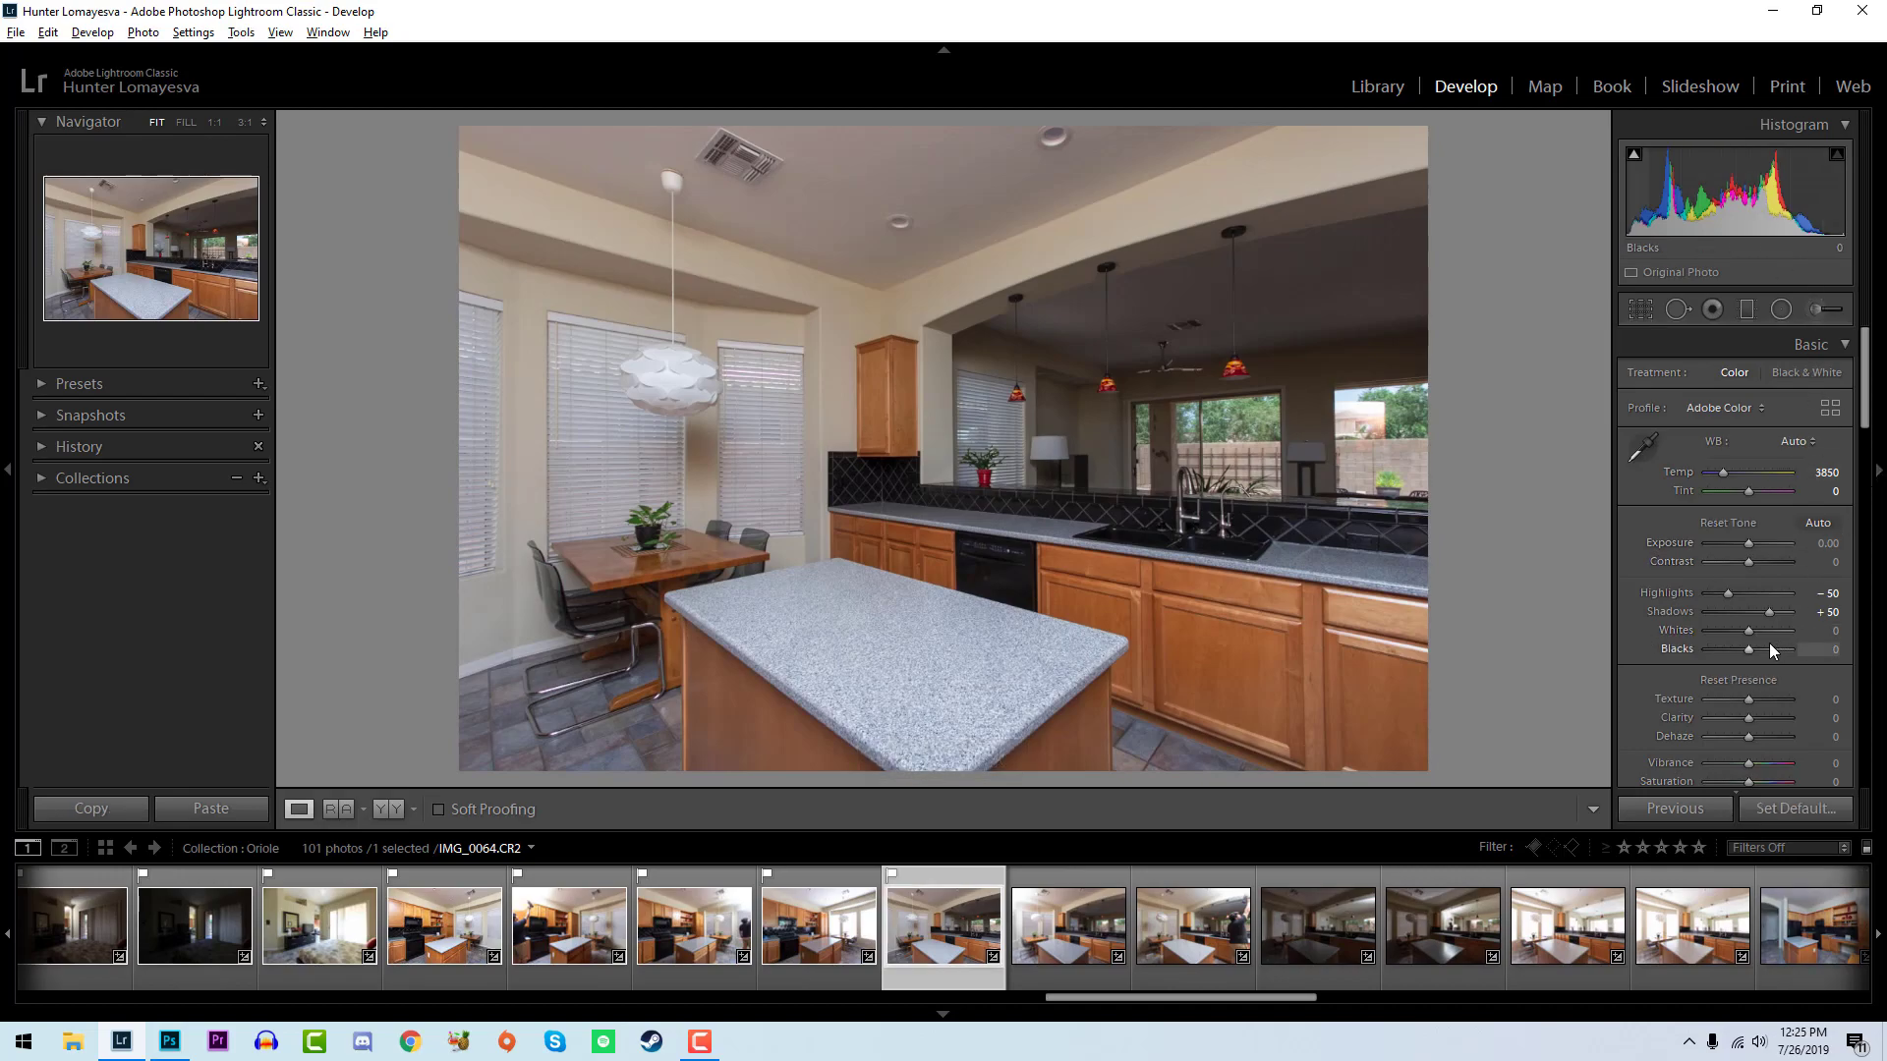
{"action": "left_click", "coordinate": [1751, 631], "text": "alt"}
{"action": "mouse_move", "coordinate": [1751, 631]}
{"action": "left_mouse_down"}
{"action": "mouse_move", "coordinate": [1771, 629]}
{"action": "mouse_move", "coordinate": [1749, 650]}
{"action": "left_mouse_up"}
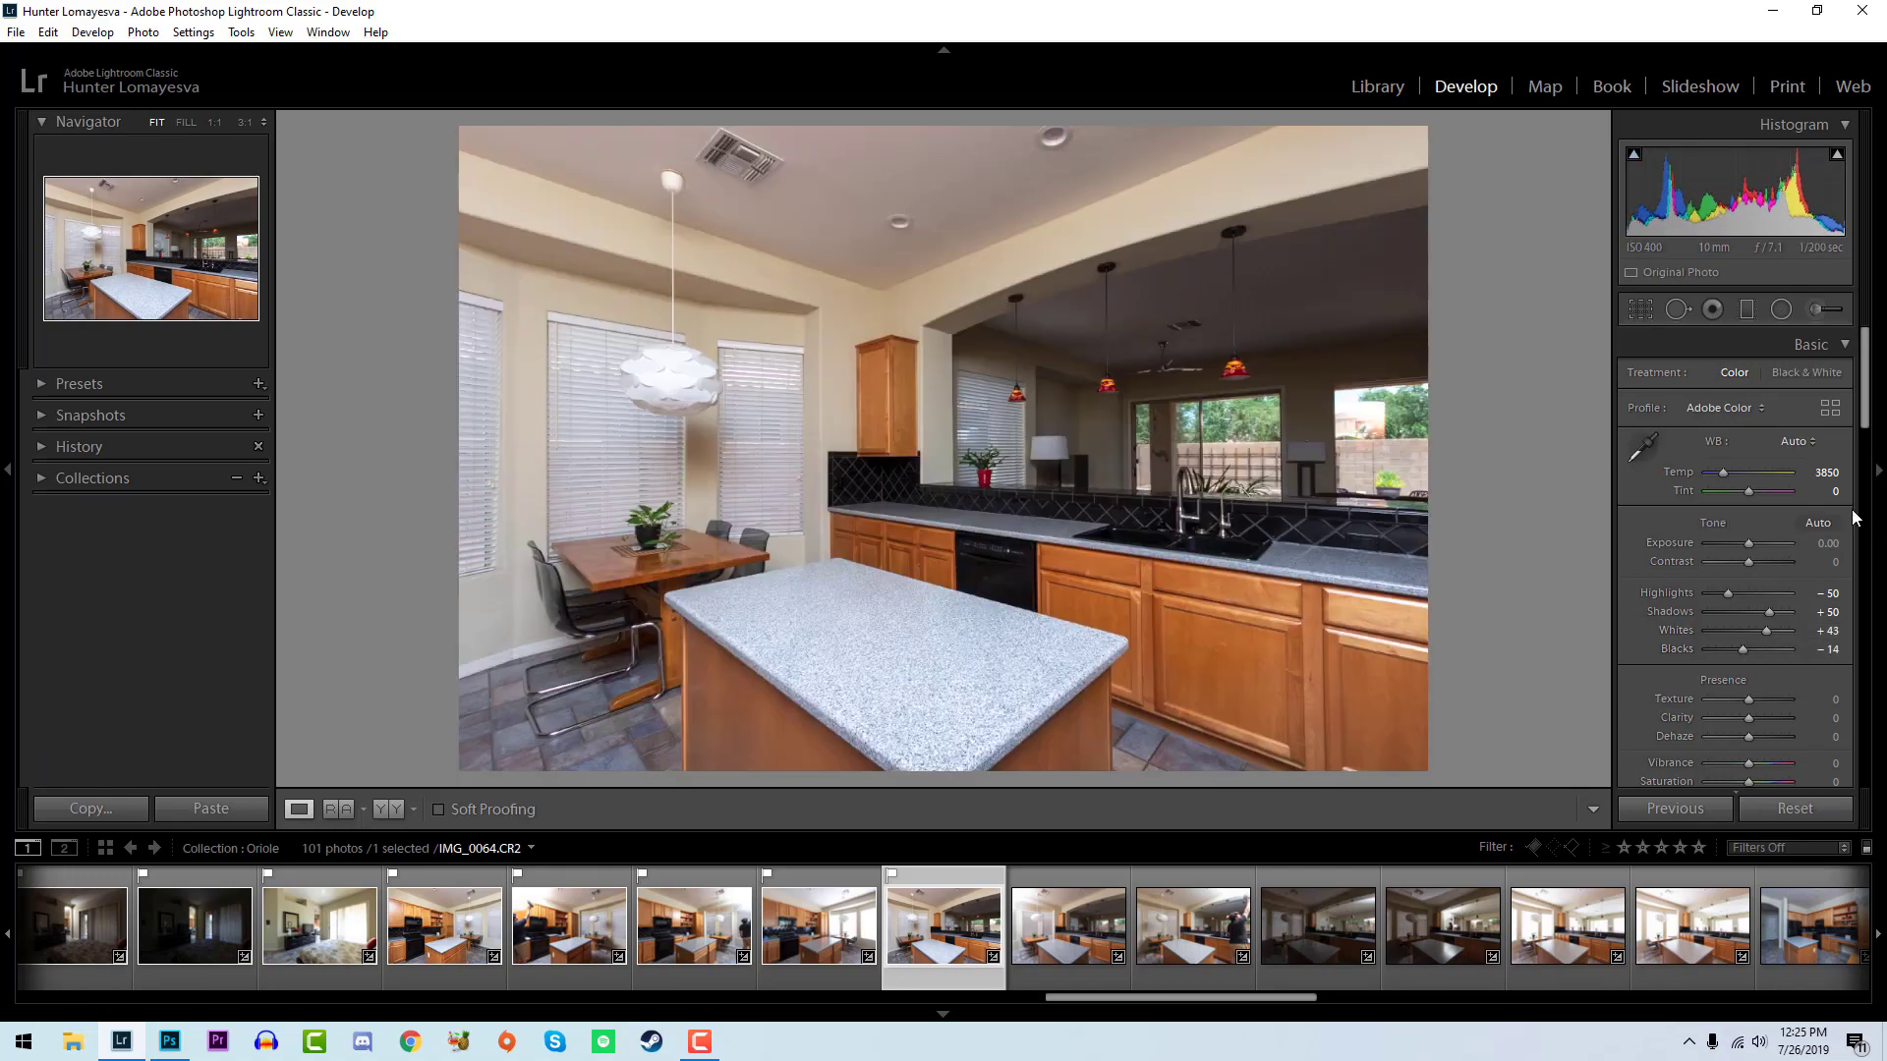
{"action": "key", "text": "Up"}
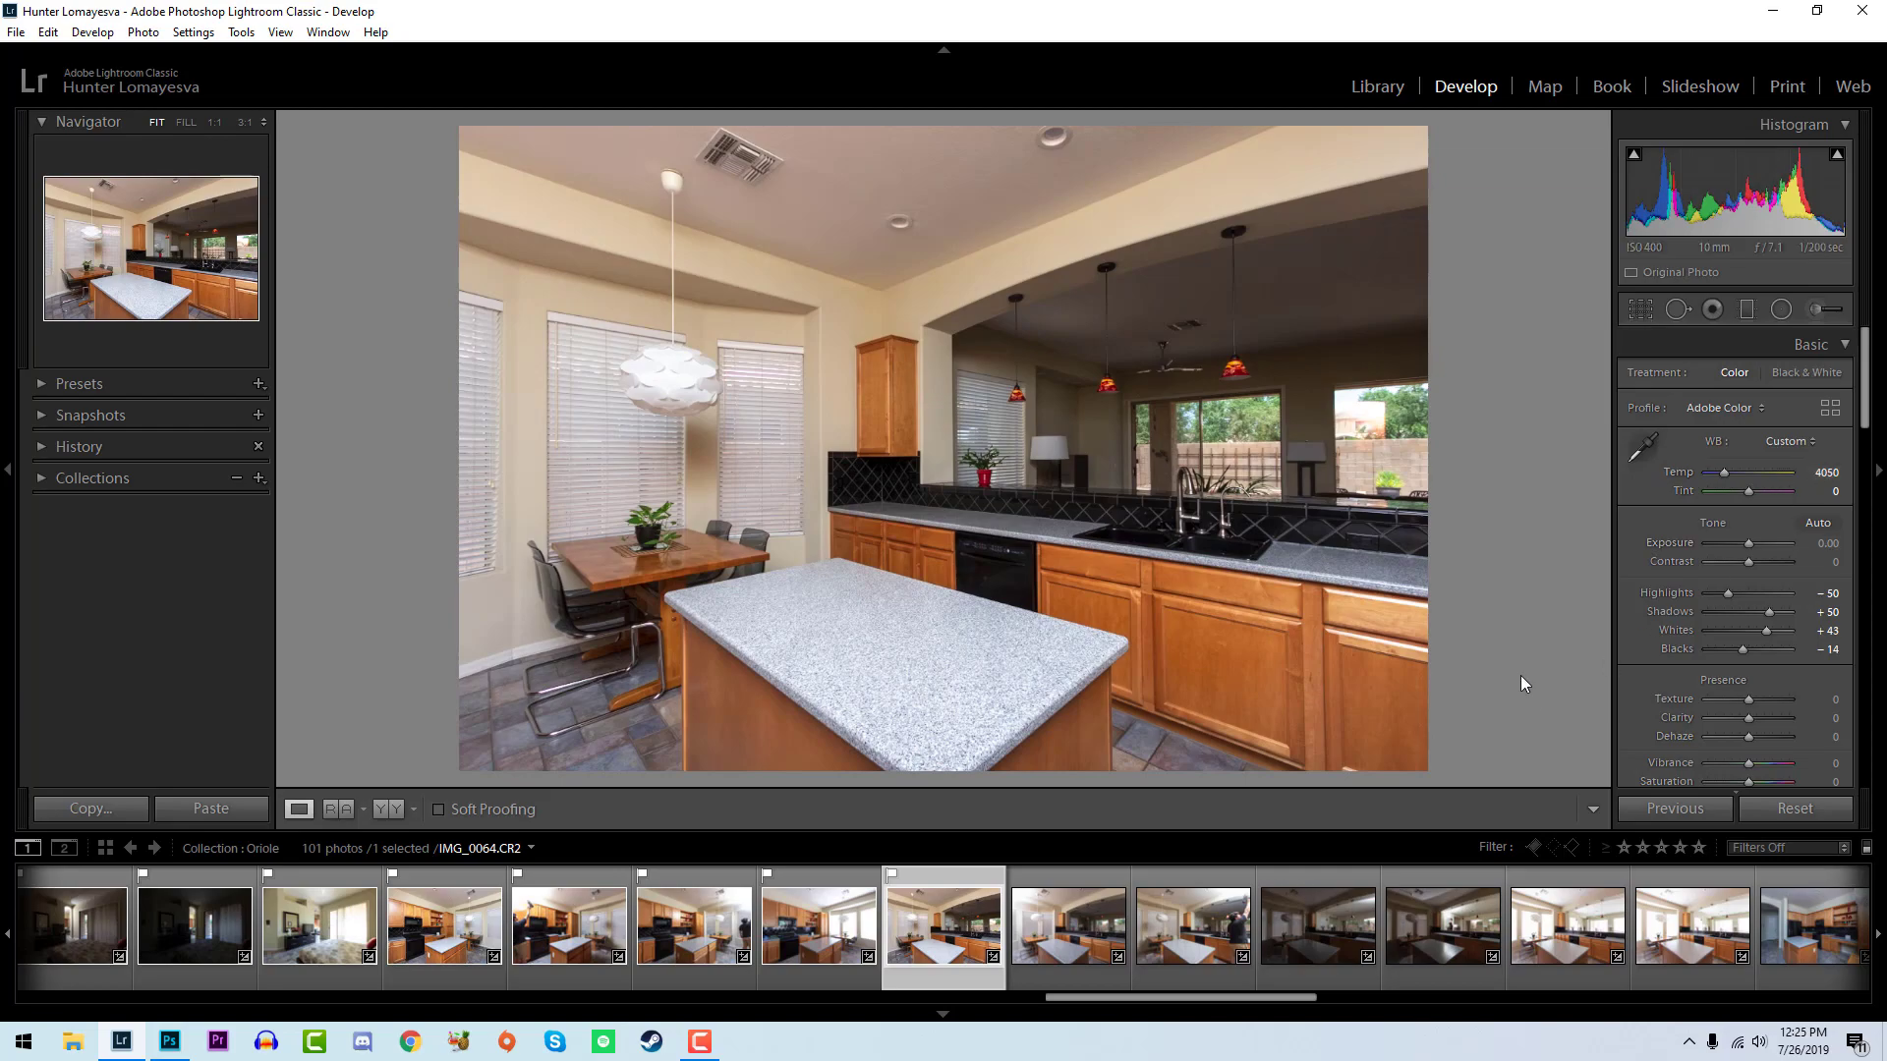
- Flag IMG_0065 as a pick, set its whites to +62 and blacks to -14, and compare its color with IMG_0064
{"action": "key", "text": "Right"}
{"action": "key", "text": "p"}
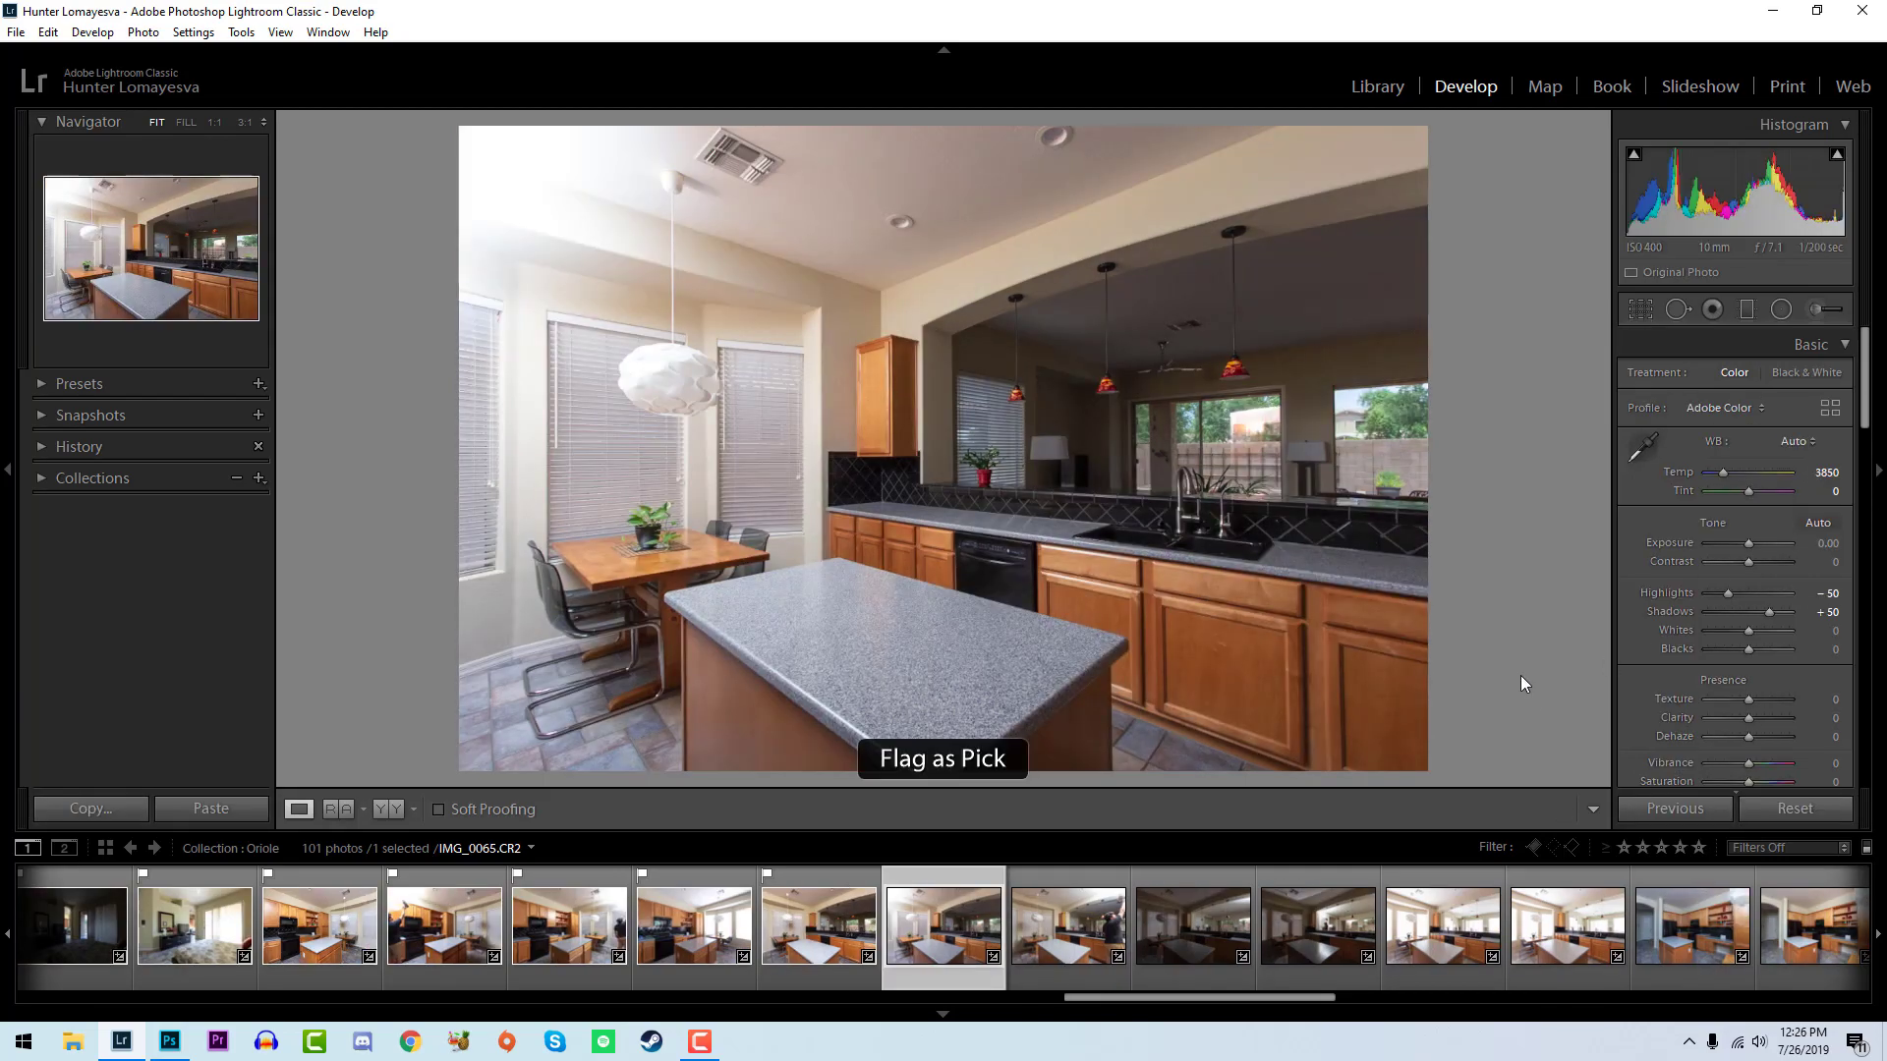
{"action": "mouse_move", "coordinate": [1749, 633]}
{"action": "left_mouse_down"}
{"action": "mouse_move", "coordinate": [1741, 651]}
{"action": "mouse_move", "coordinate": [1773, 633]}
{"action": "left_mouse_up"}
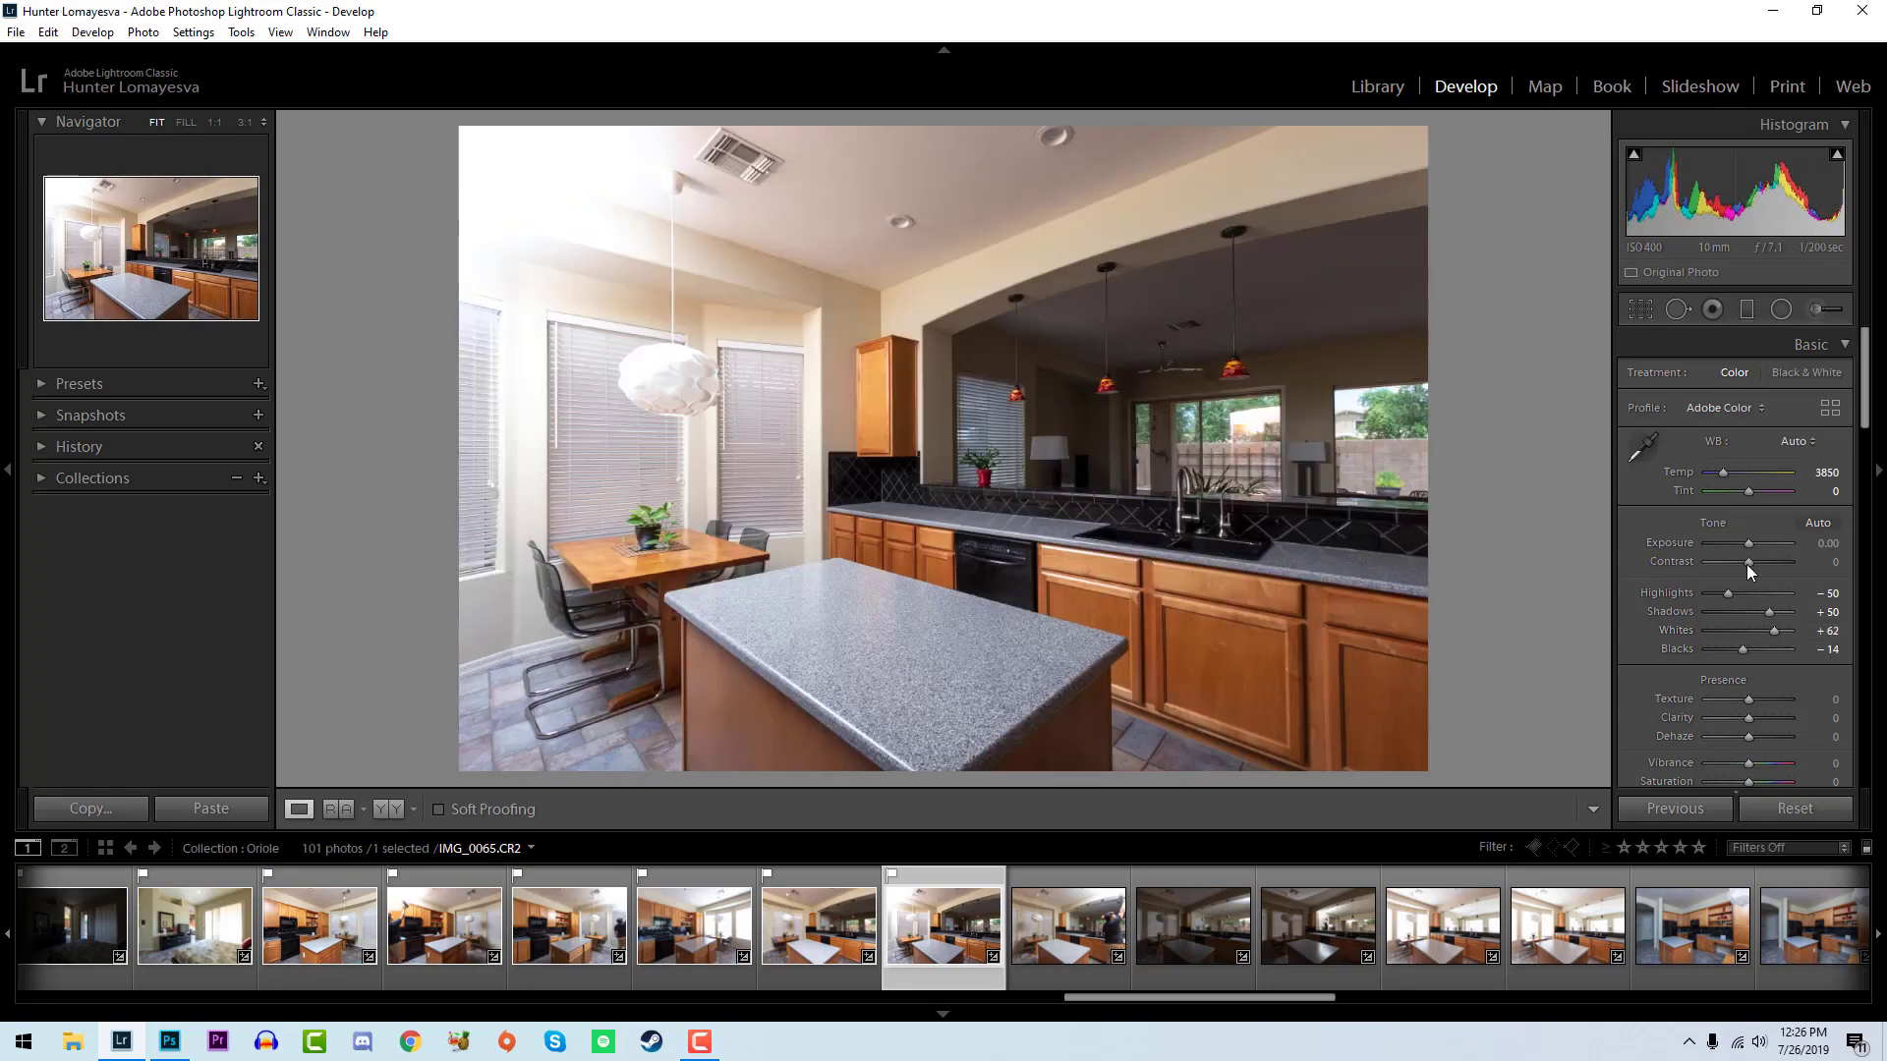
{"action": "key", "text": "Left"}
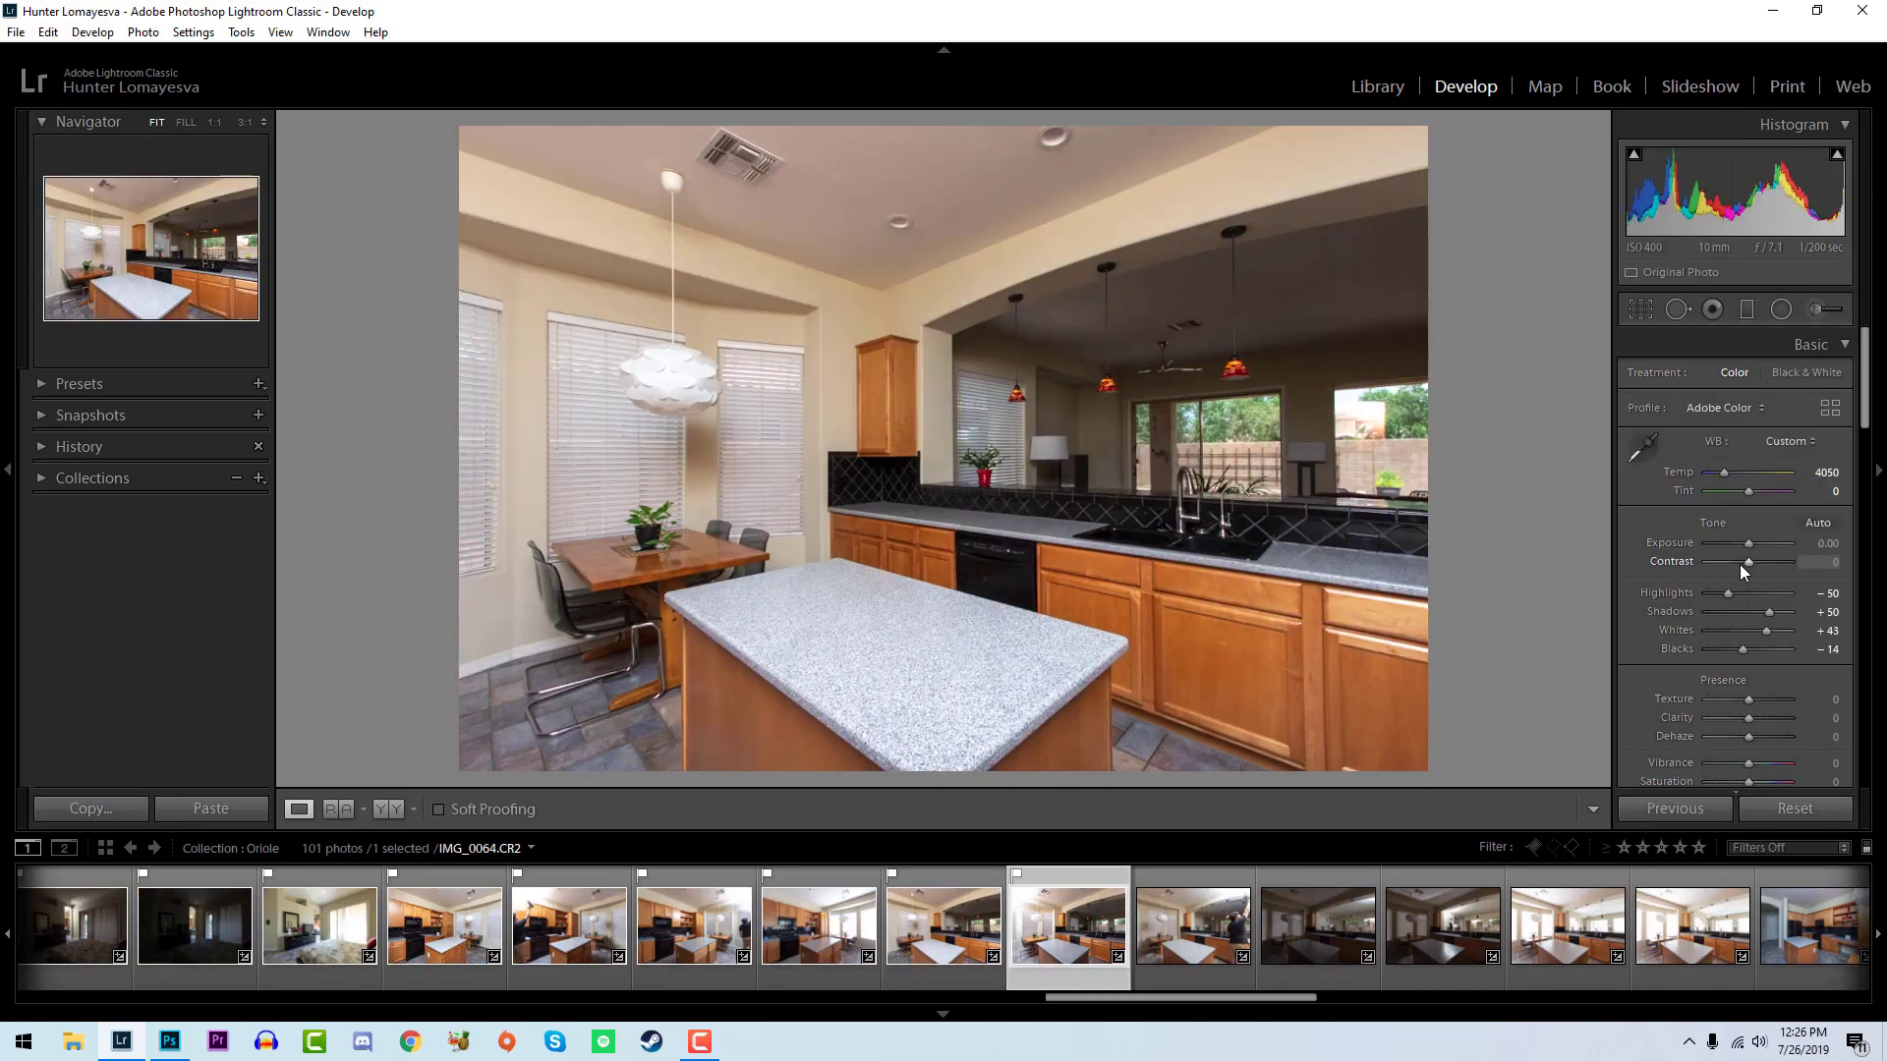
{"action": "key", "text": "Right"}
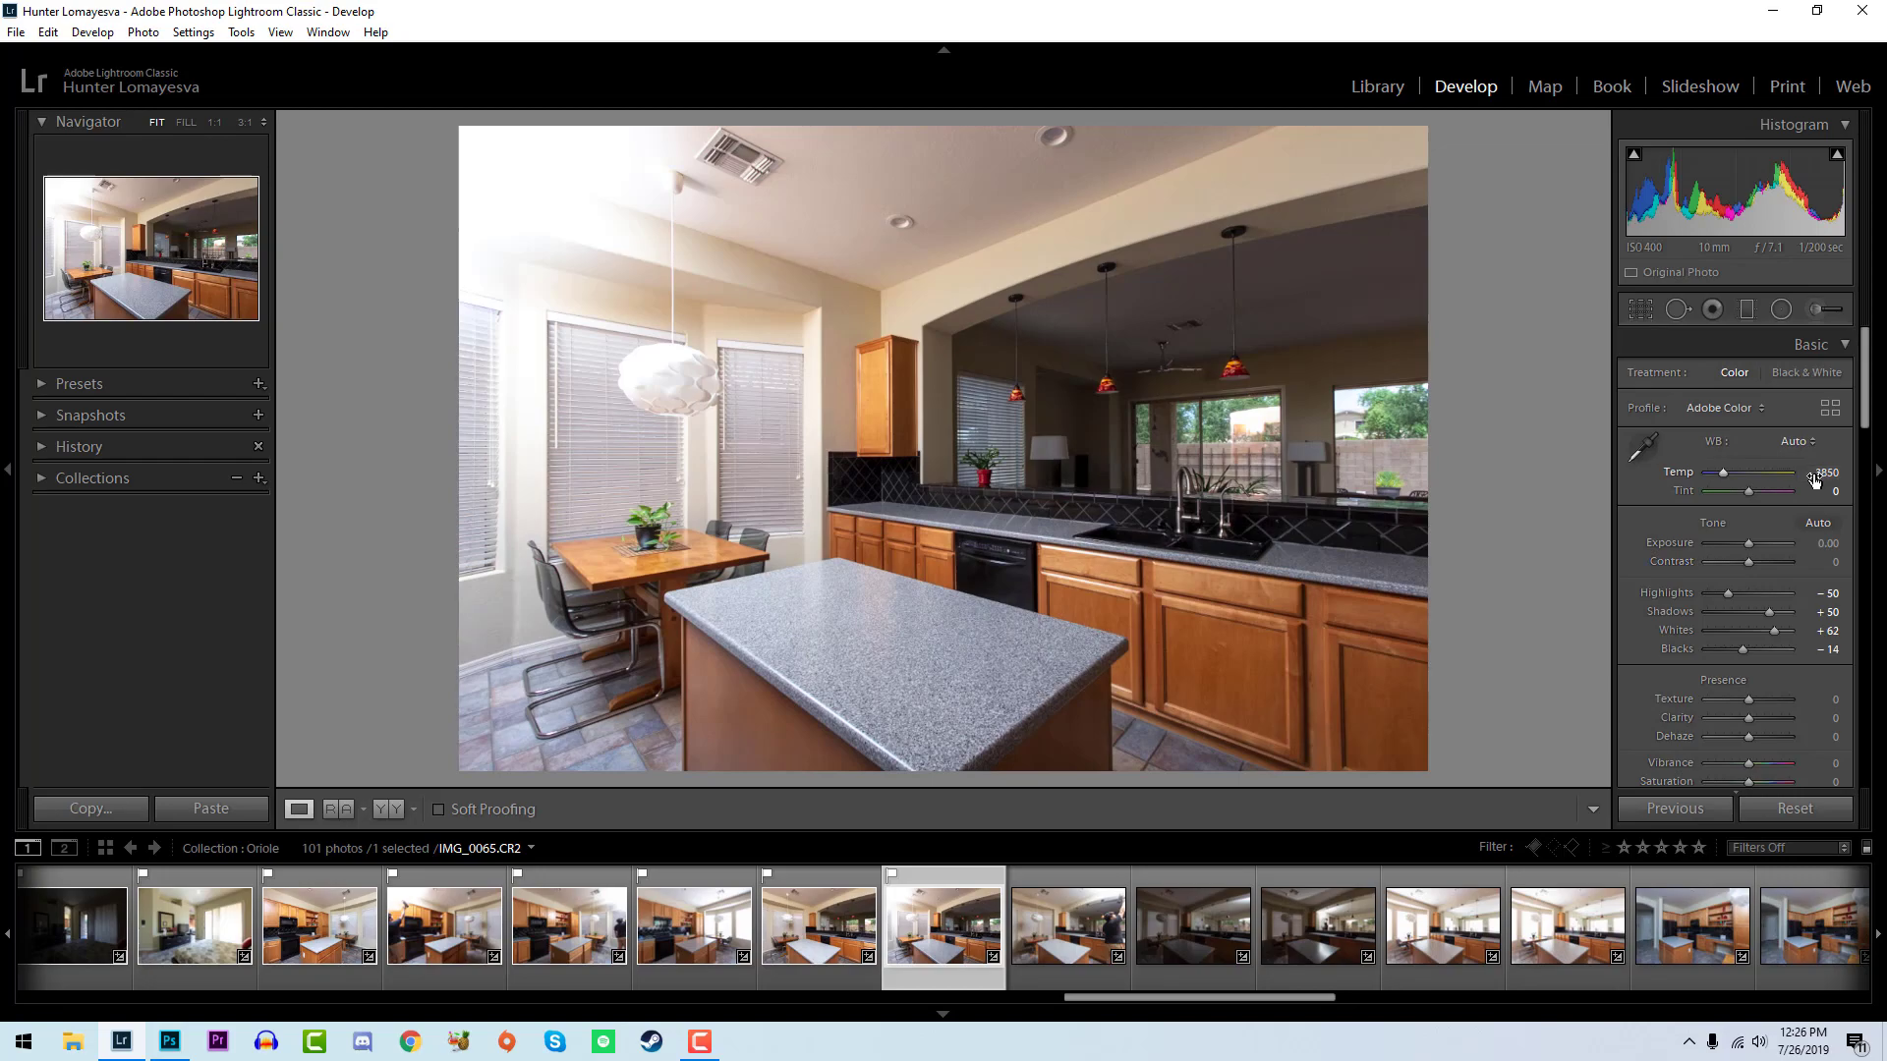
- Flag IMG_0066 as a pick, set its whites to +74 and blacks to -14, and compare it with IMG_0065
{"action": "key", "text": "Right"}
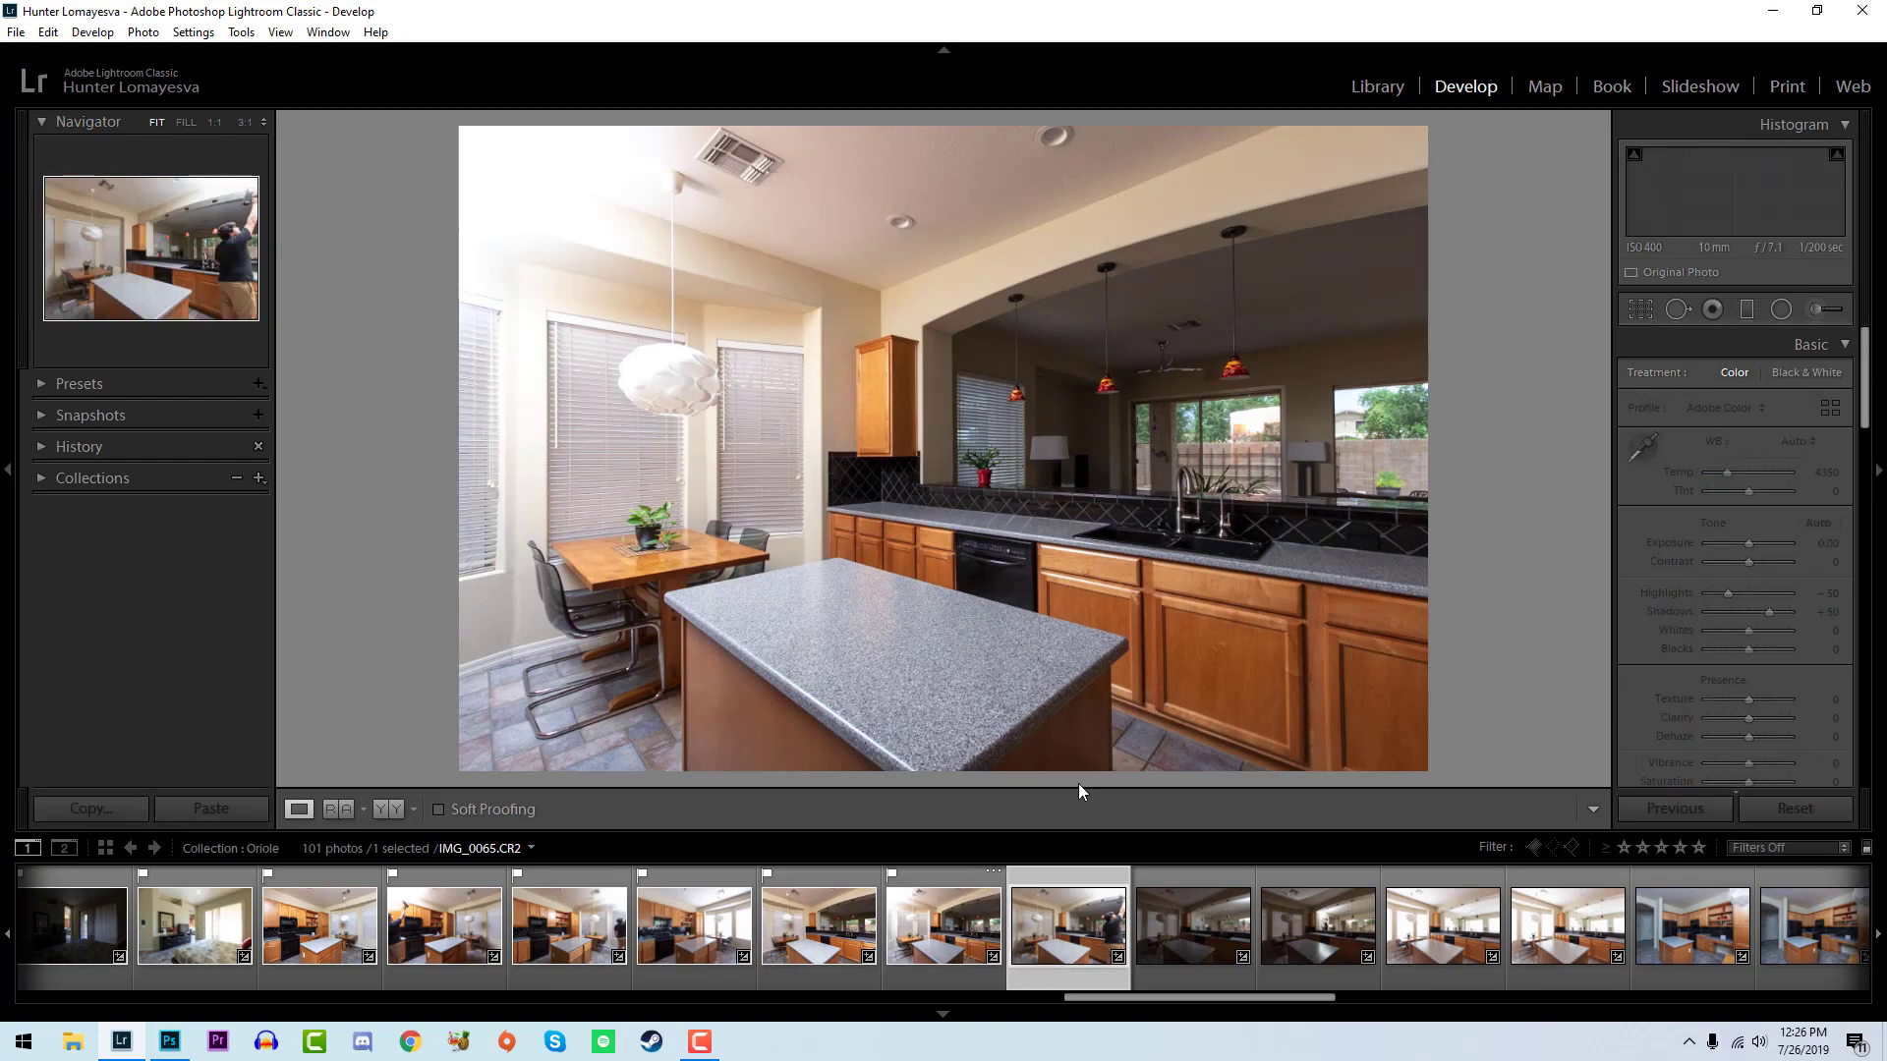
{"action": "key", "text": "p"}
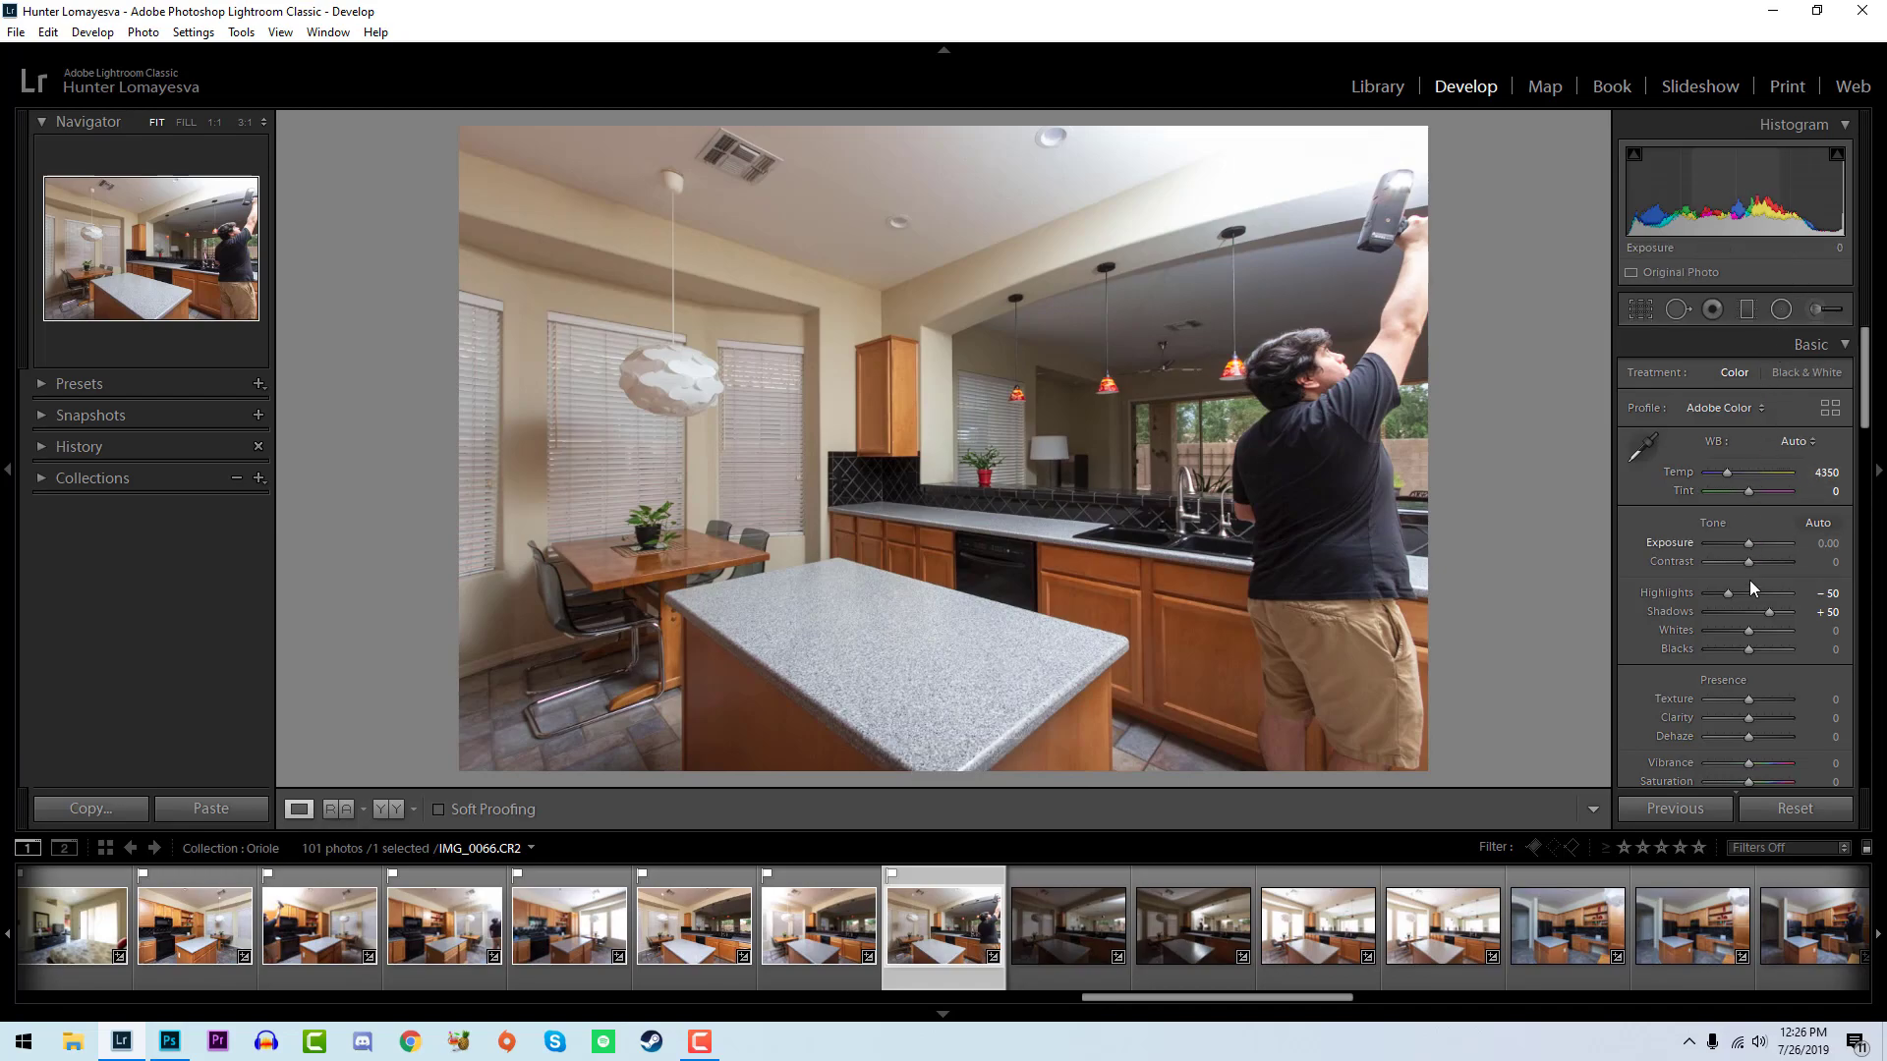
{"action": "mouse_move", "coordinate": [1748, 633]}
{"action": "left_mouse_down"}
{"action": "mouse_move", "coordinate": [1796, 629]}
{"action": "mouse_move", "coordinate": [1742, 653]}
{"action": "left_mouse_up"}
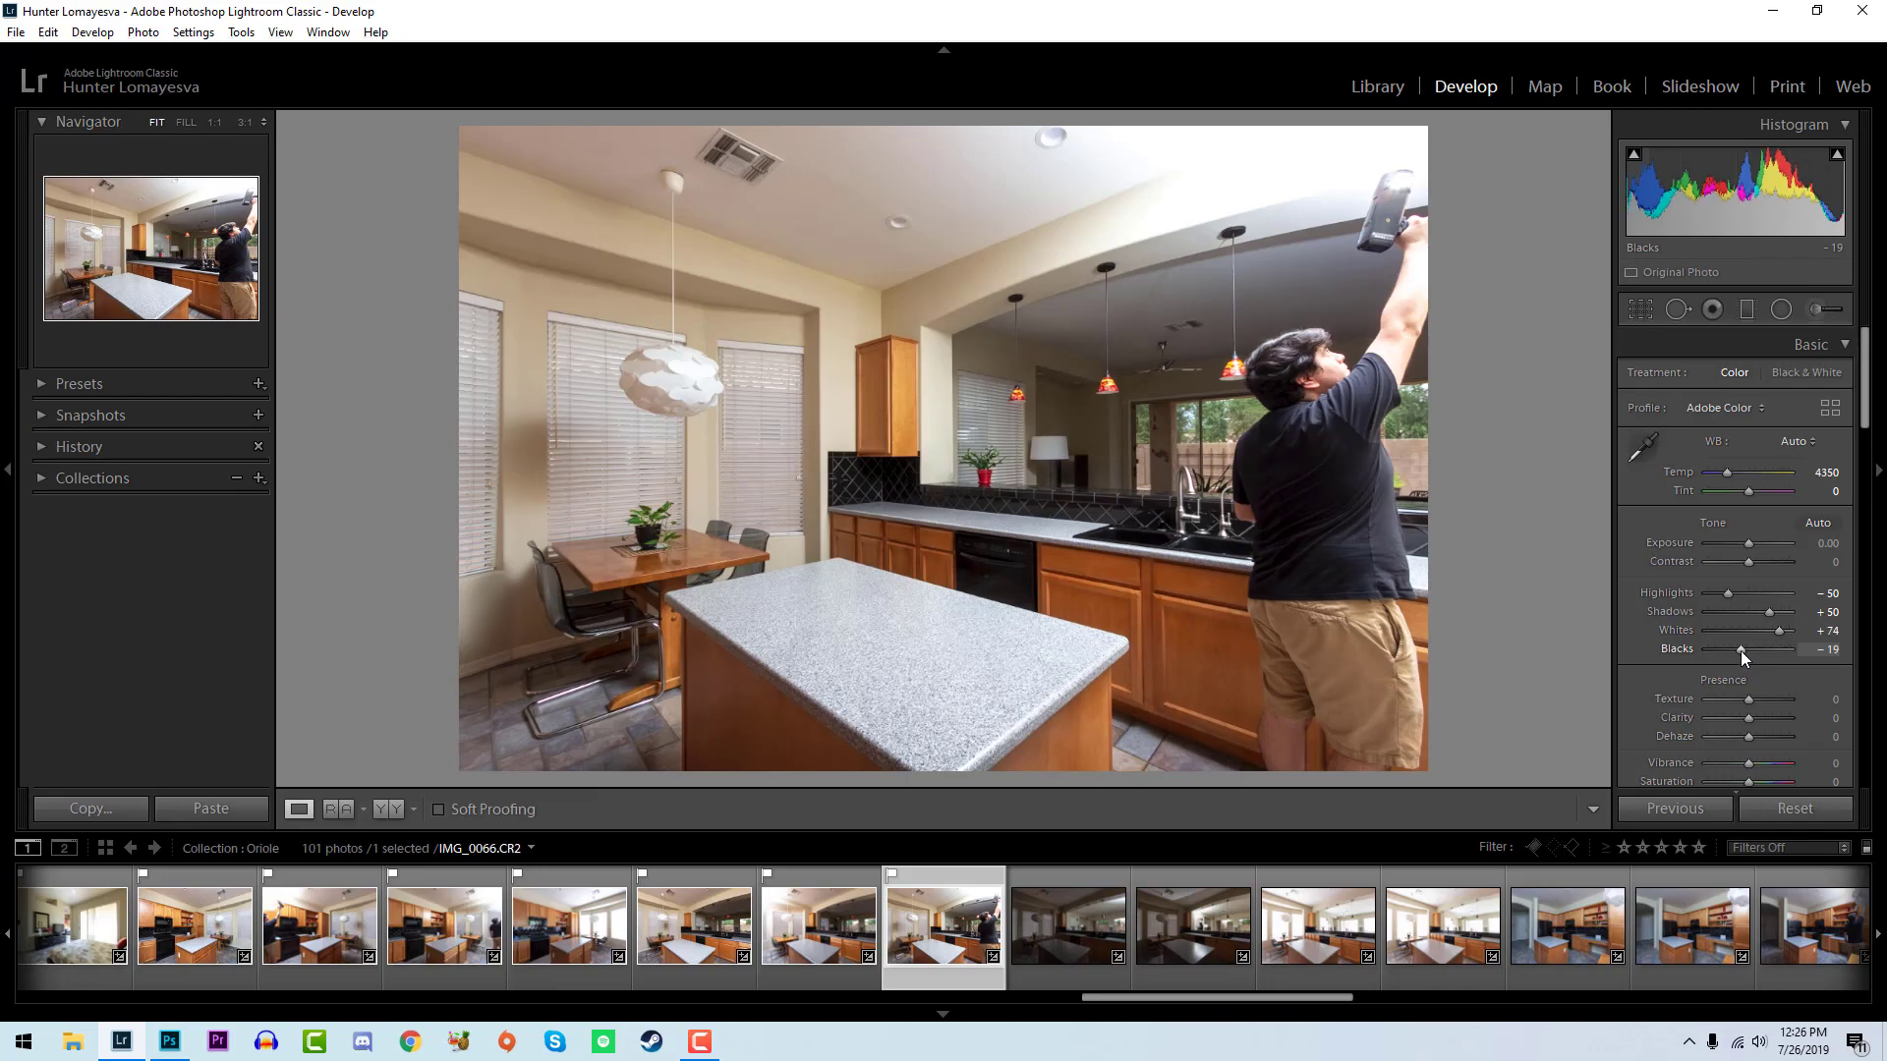
{"action": "key", "text": "Down"}
{"action": "key", "text": "Up"}
{"action": "key", "text": "Up"}
{"action": "left_click", "coordinate": [1741, 651], "text": "alt"}
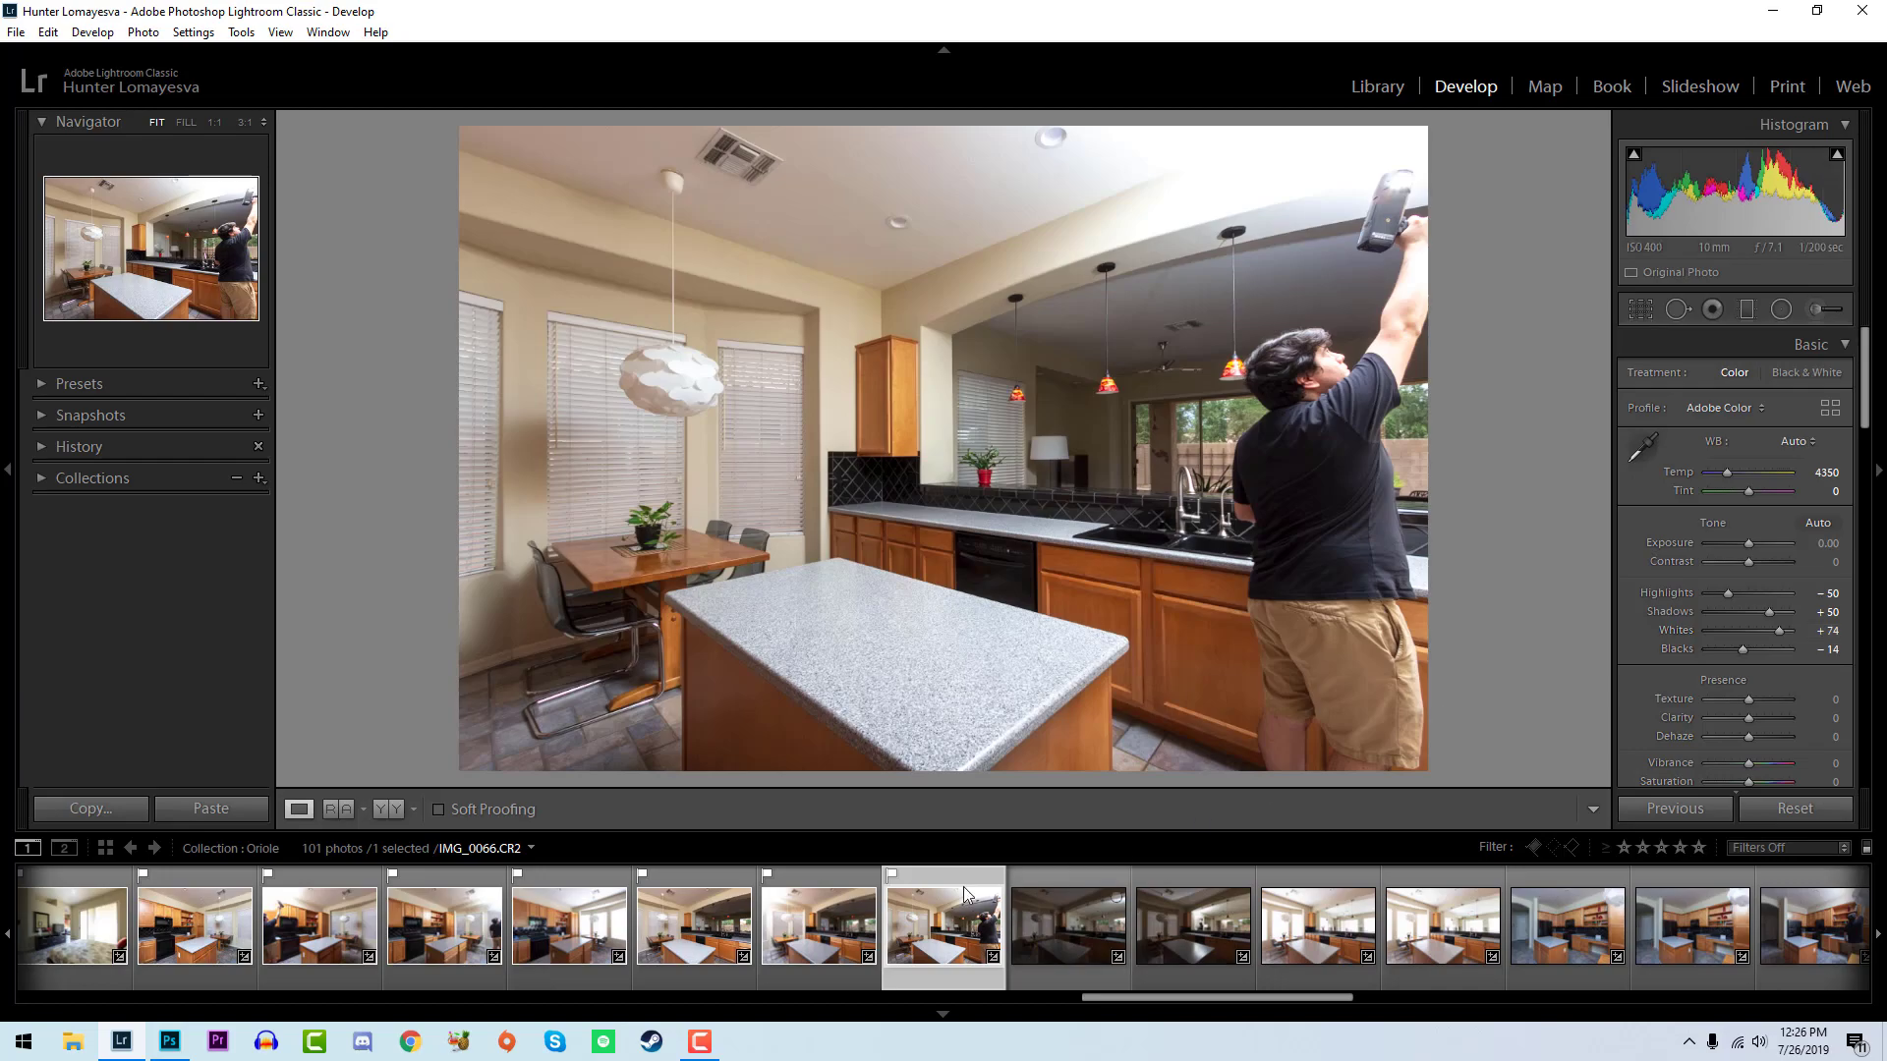
{"action": "key", "text": "Left"}
{"action": "left_click", "coordinate": [917, 935]}
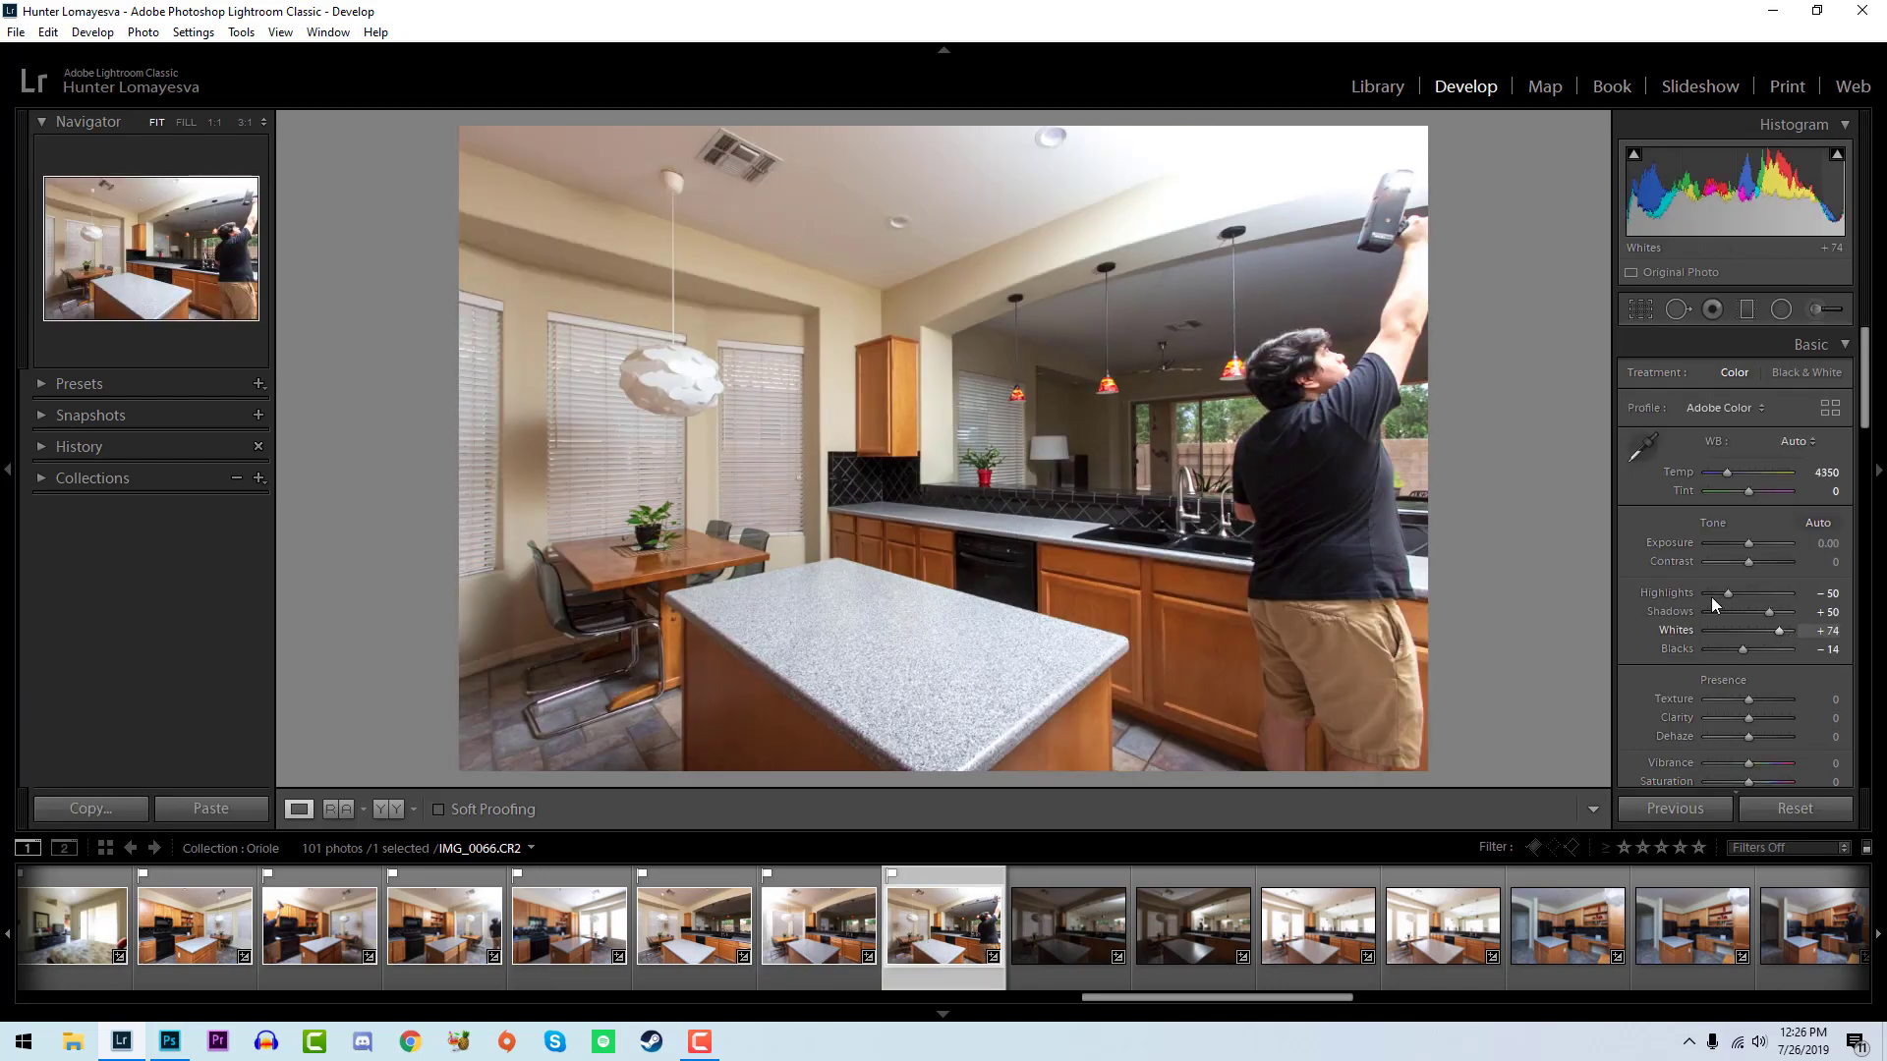
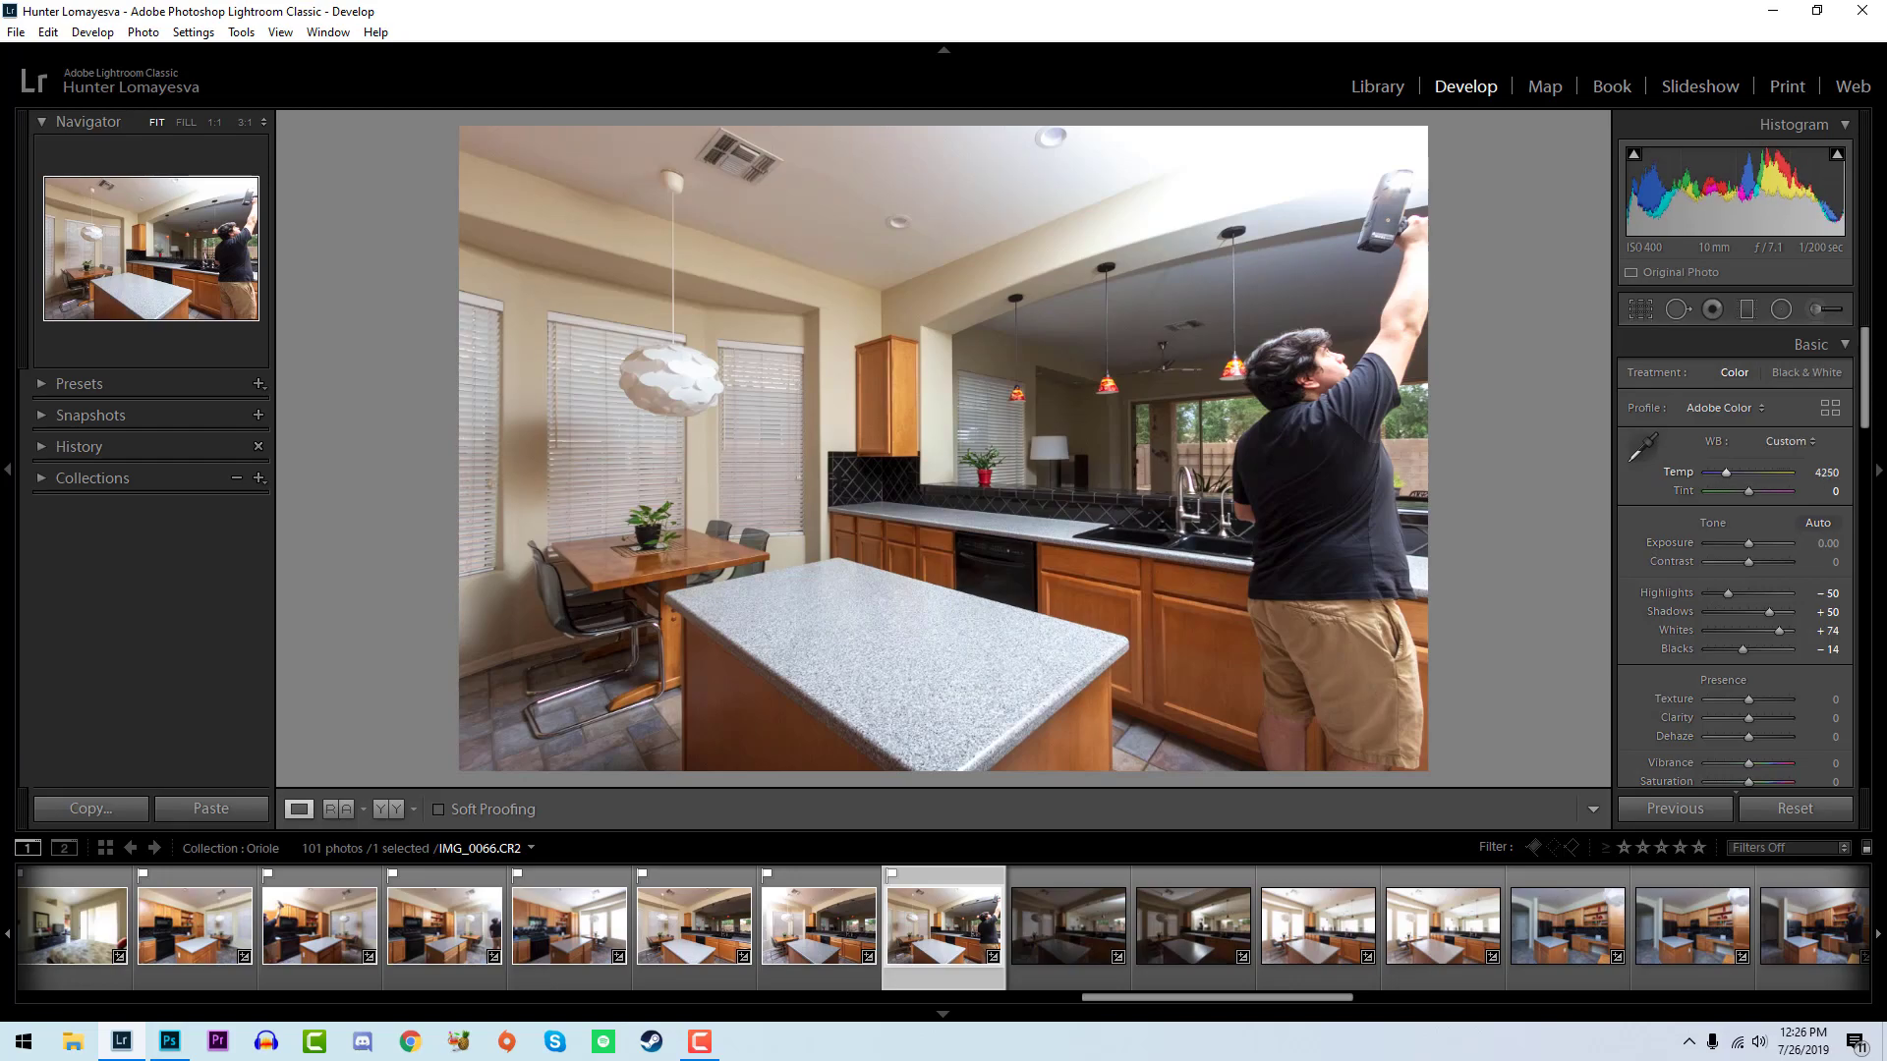
- Flag the dark kitchen photo IMG_0067 as a pick, raise its whites and adjust its blacks
{"action": "left_click", "coordinate": [837, 877]}
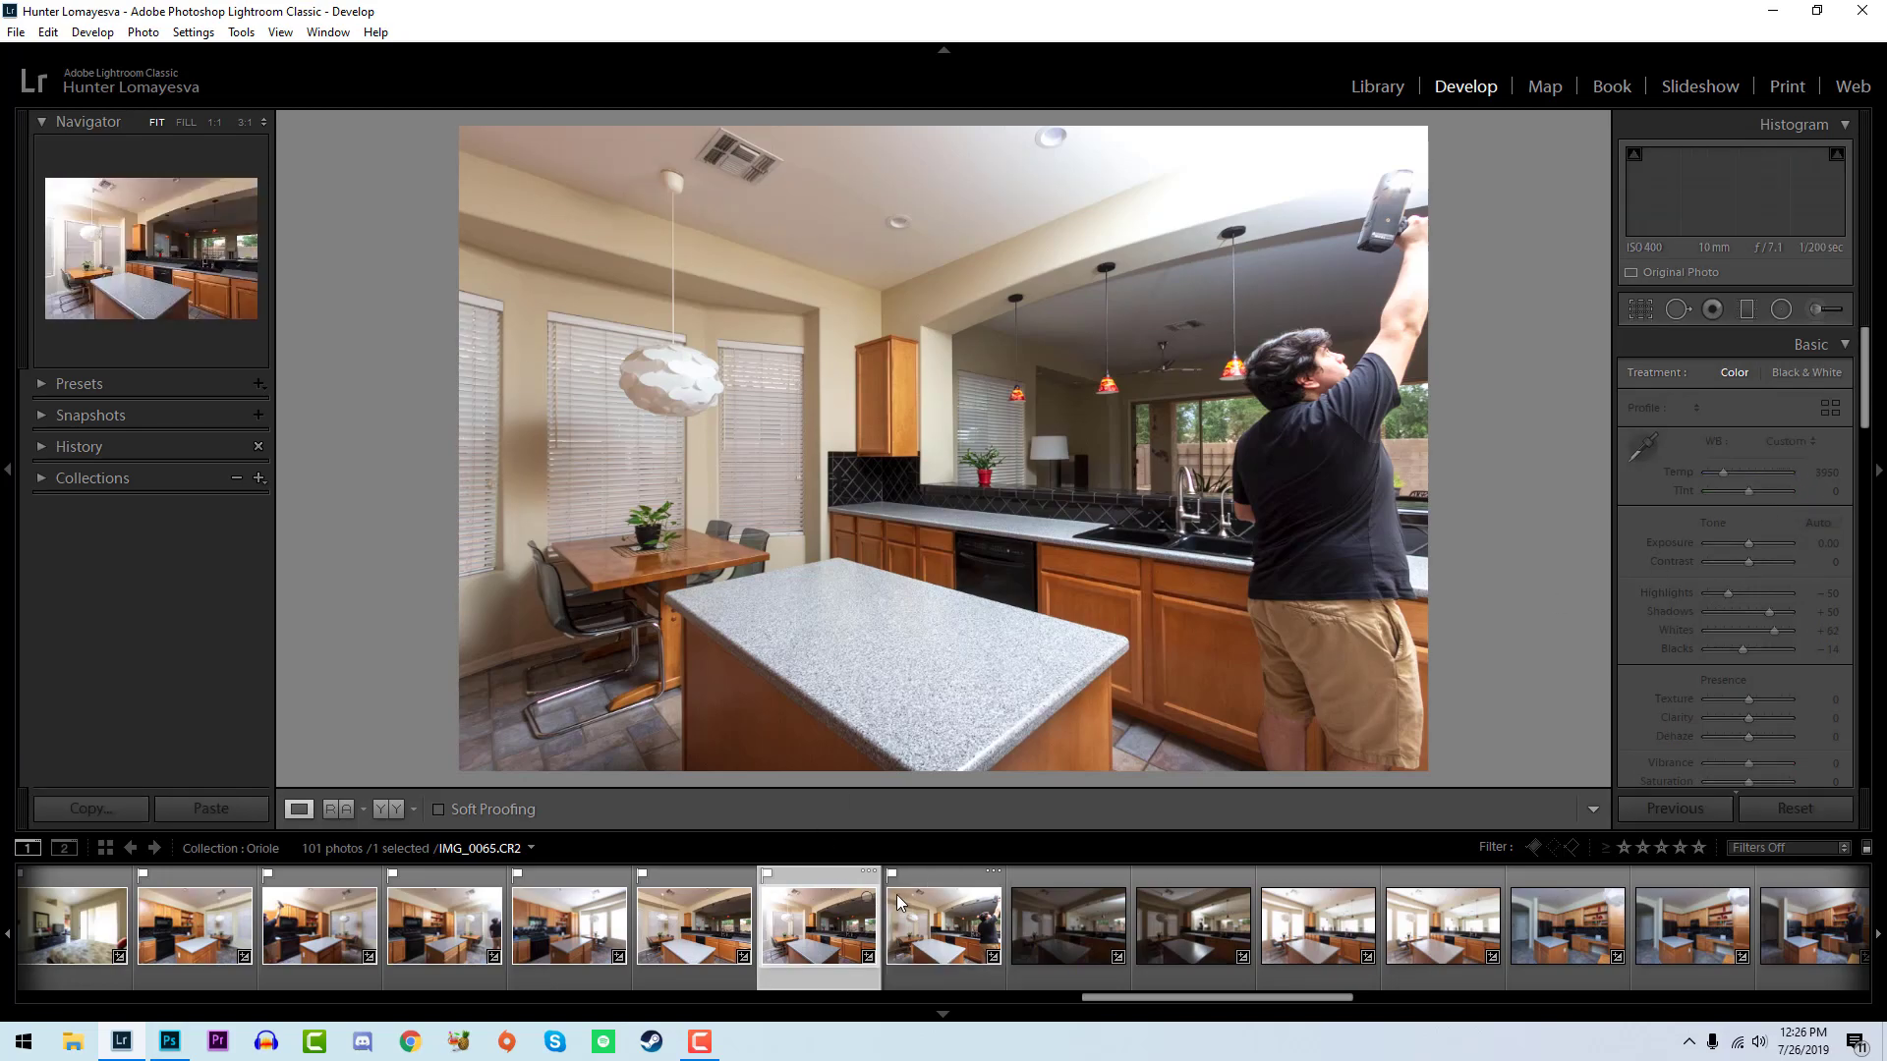
{"action": "left_click", "coordinate": [1031, 902]}
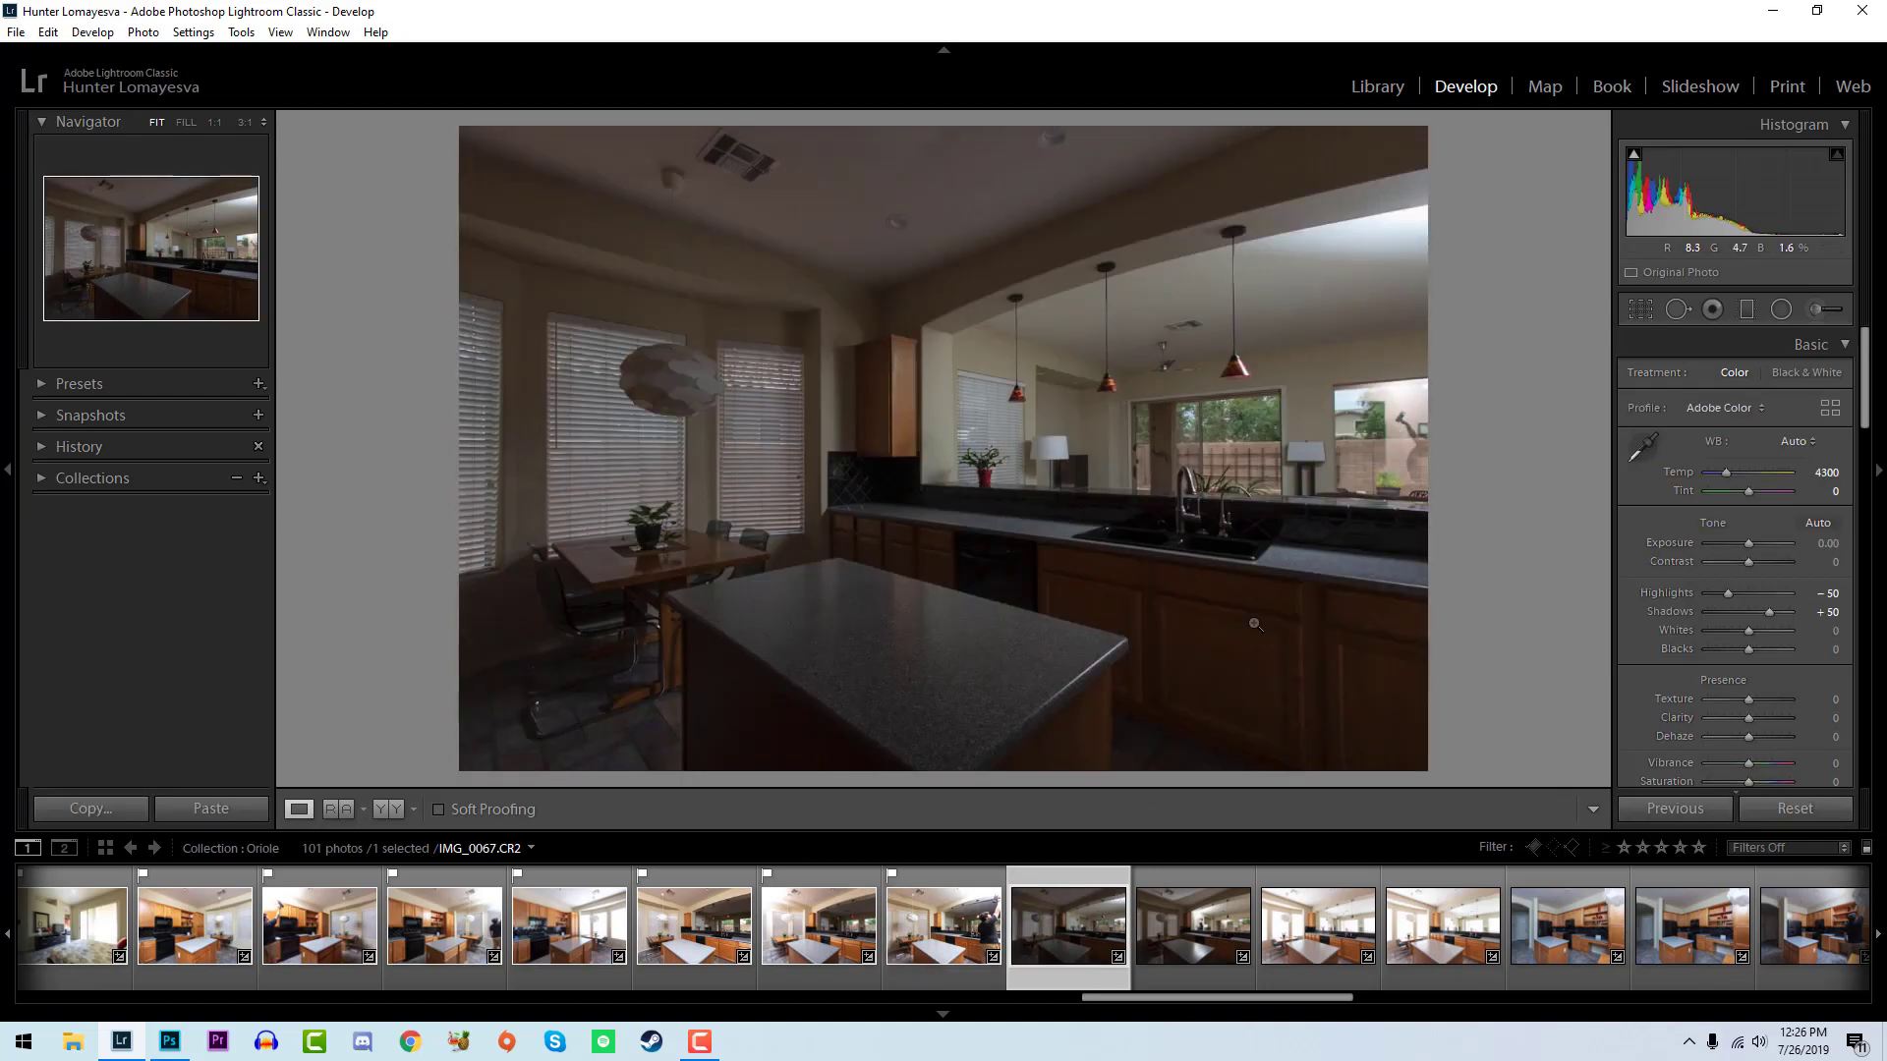
{"action": "key", "text": "p"}
{"action": "mouse_move", "coordinate": [1746, 632]}
{"action": "left_mouse_down"}
{"action": "mouse_move", "coordinate": [1779, 631]}
{"action": "mouse_move", "coordinate": [1747, 652]}
{"action": "left_mouse_up"}
- Flag IMG_0068 as a pick, set its whites to +67 and blacks to -7, and compare it with IMG_0067
{"action": "left_click", "coordinate": [1240, 929]}
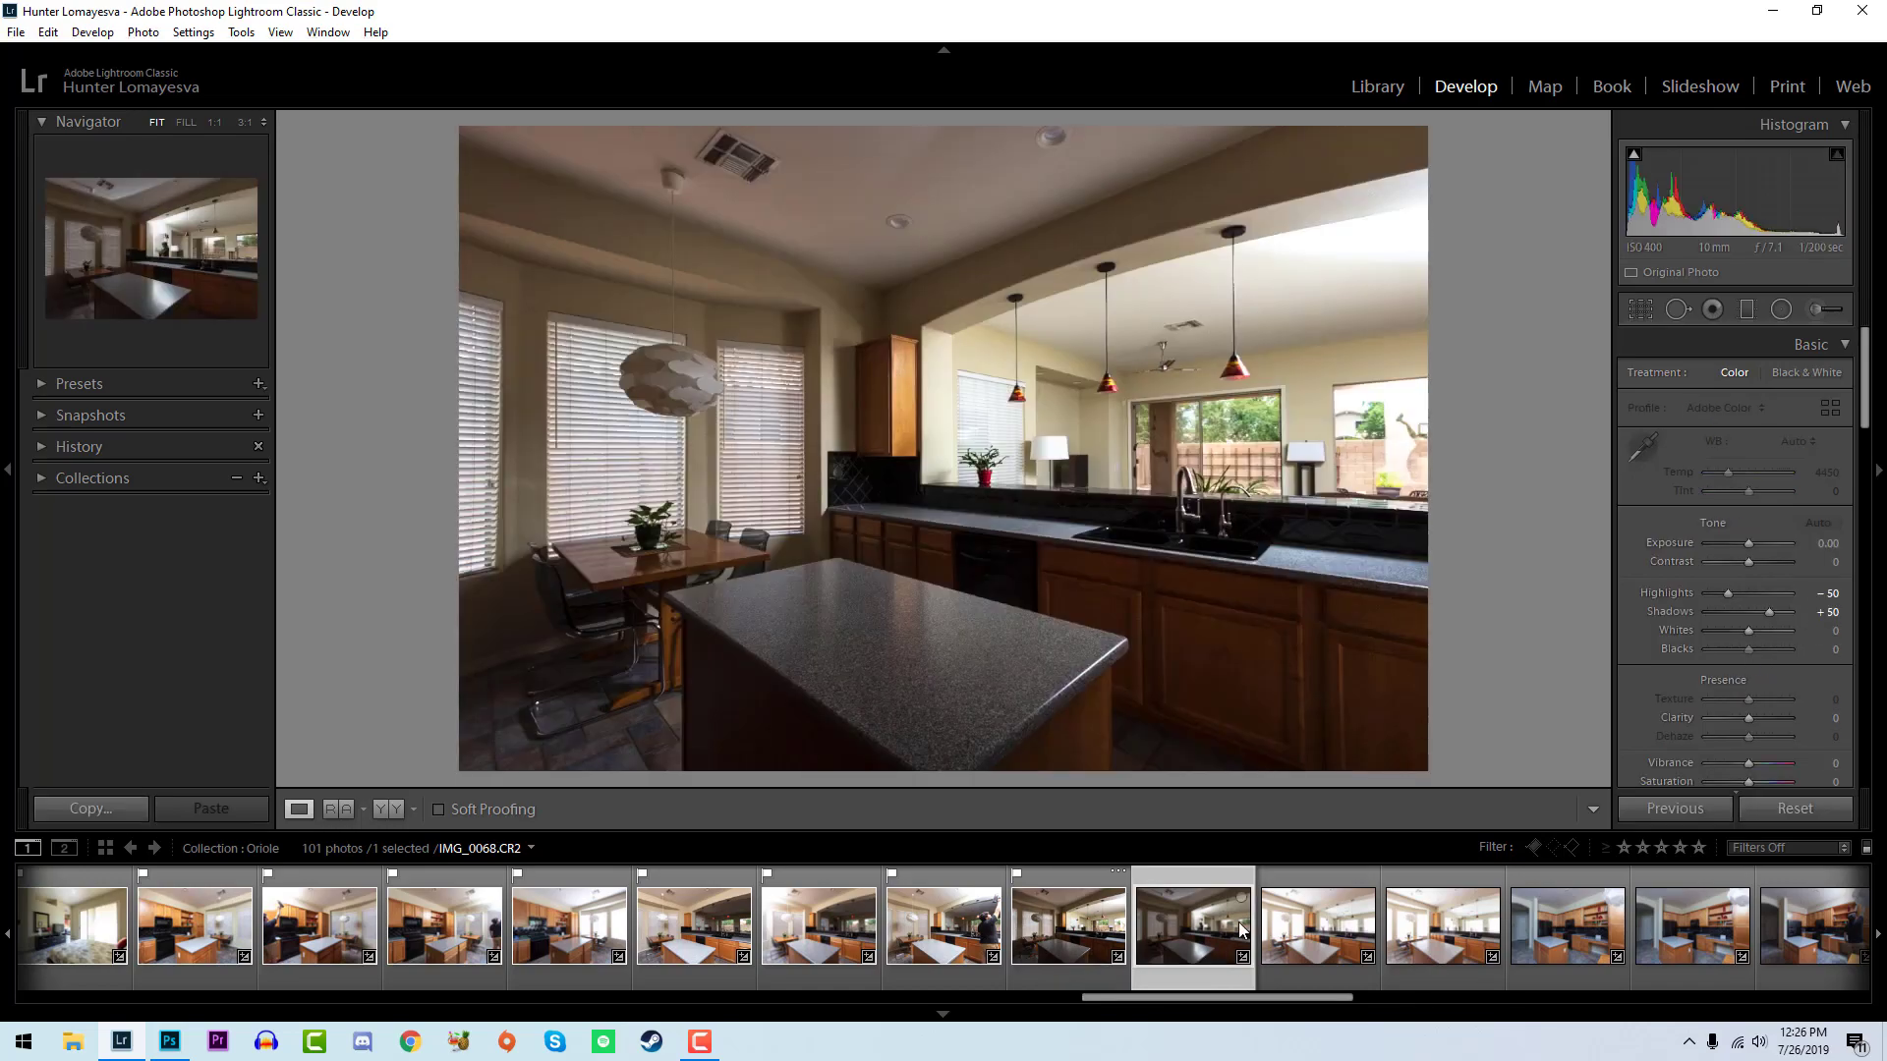
{"action": "key", "text": "p"}
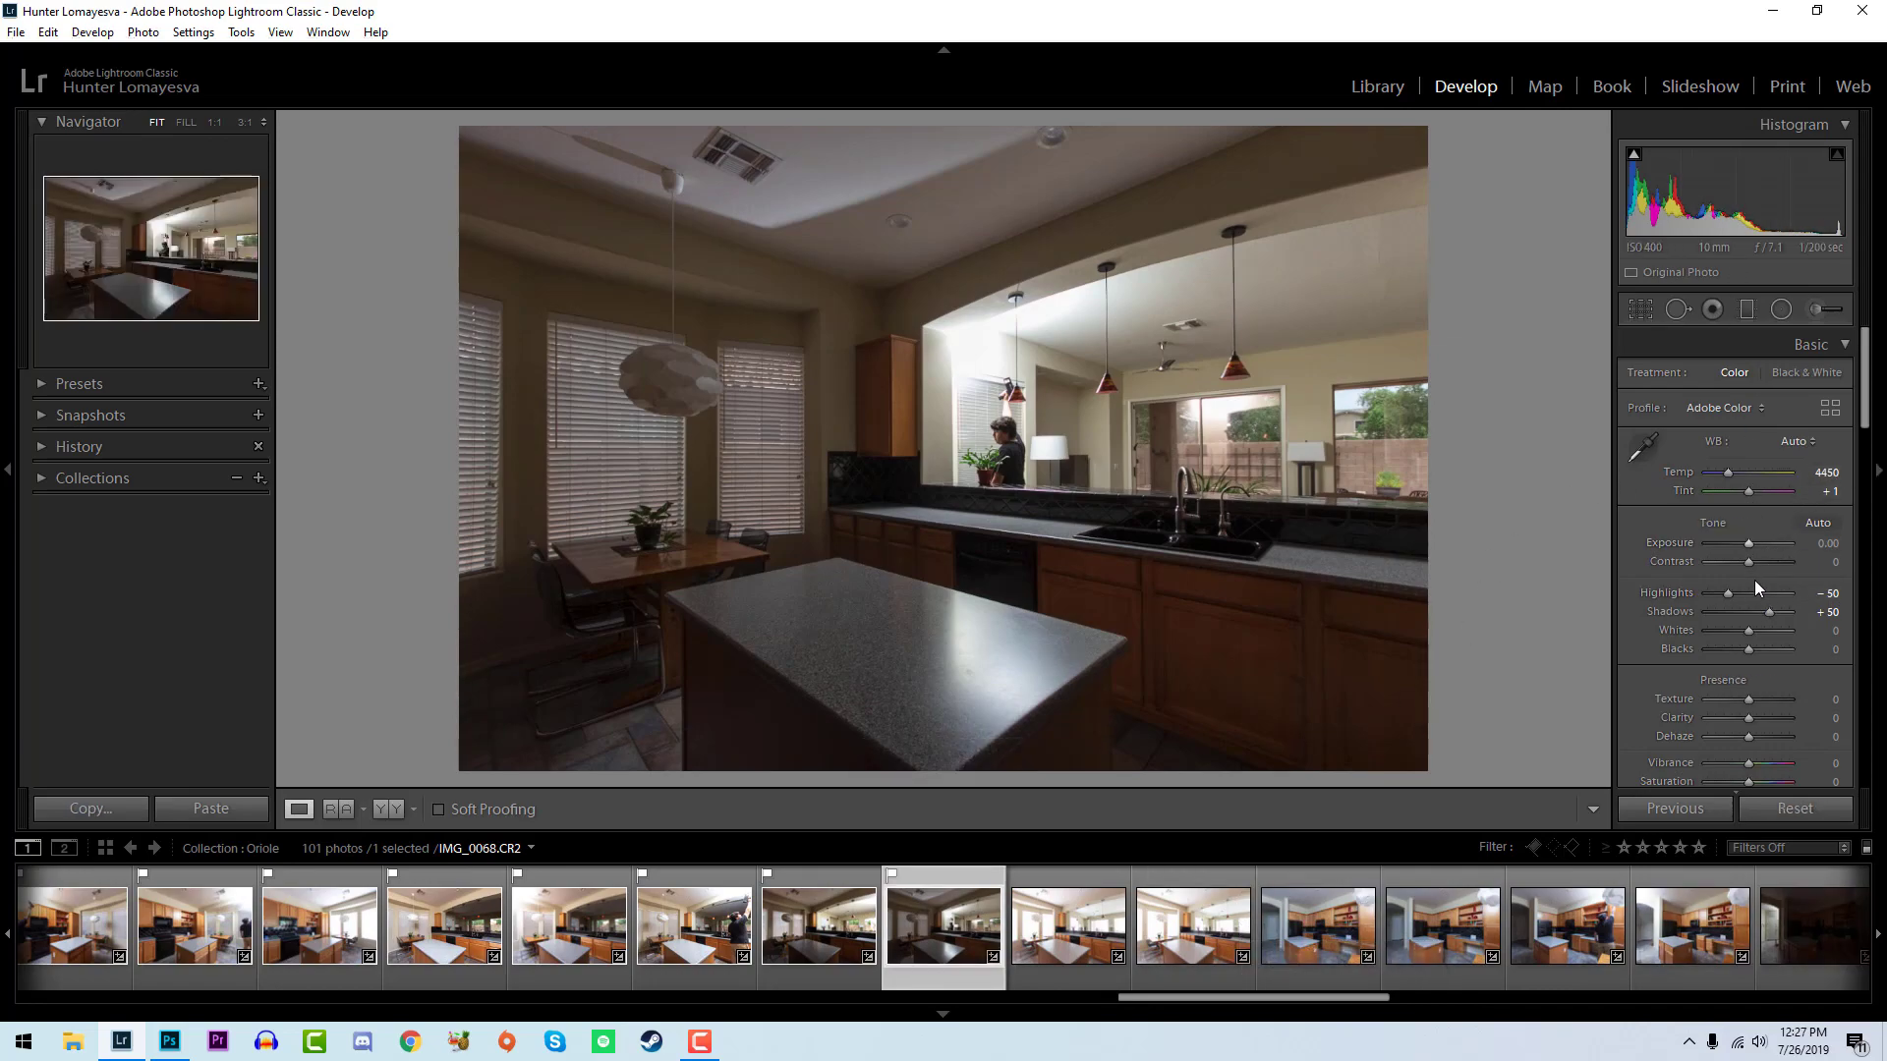
{"action": "mouse_move", "coordinate": [1745, 632]}
{"action": "left_mouse_down"}
{"action": "mouse_move", "coordinate": [1776, 623]}
{"action": "mouse_move", "coordinate": [1748, 647]}
{"action": "left_mouse_up"}
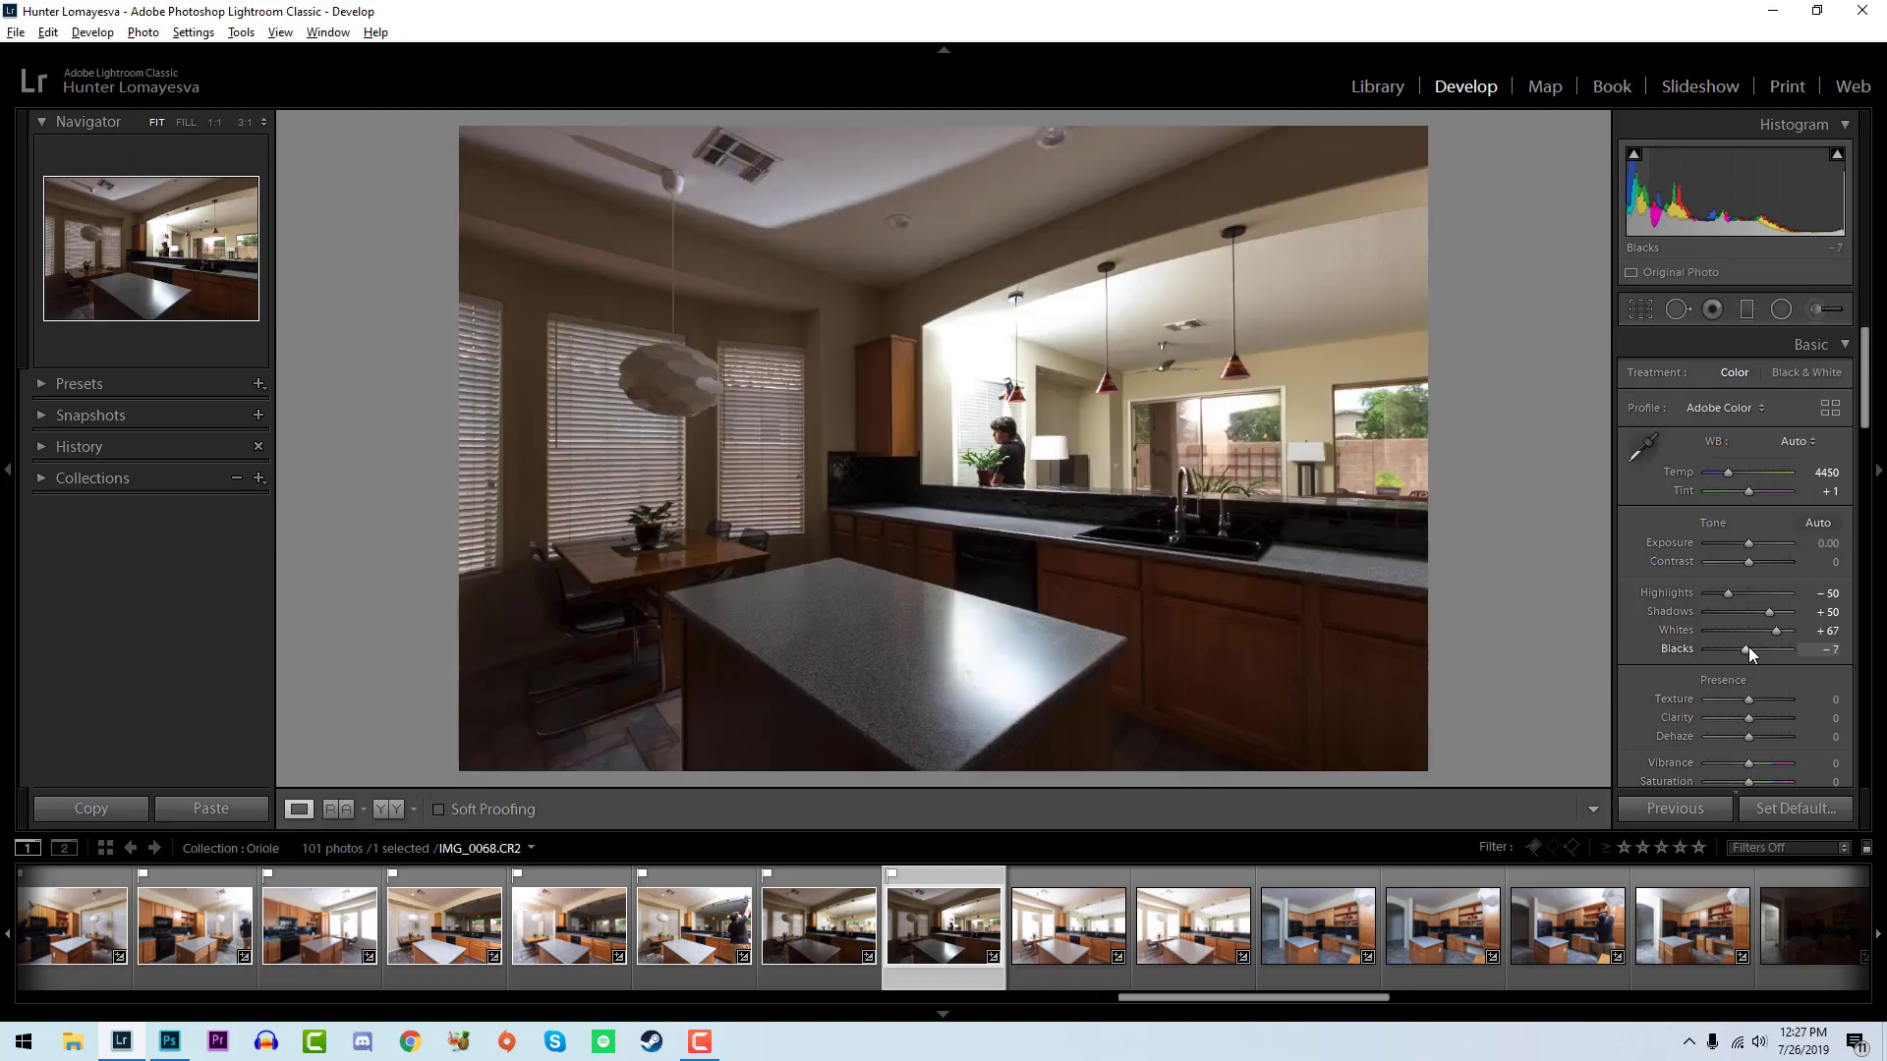
{"action": "key", "text": "Right"}
{"action": "key", "text": "Right"}
{"action": "key", "text": "Right"}
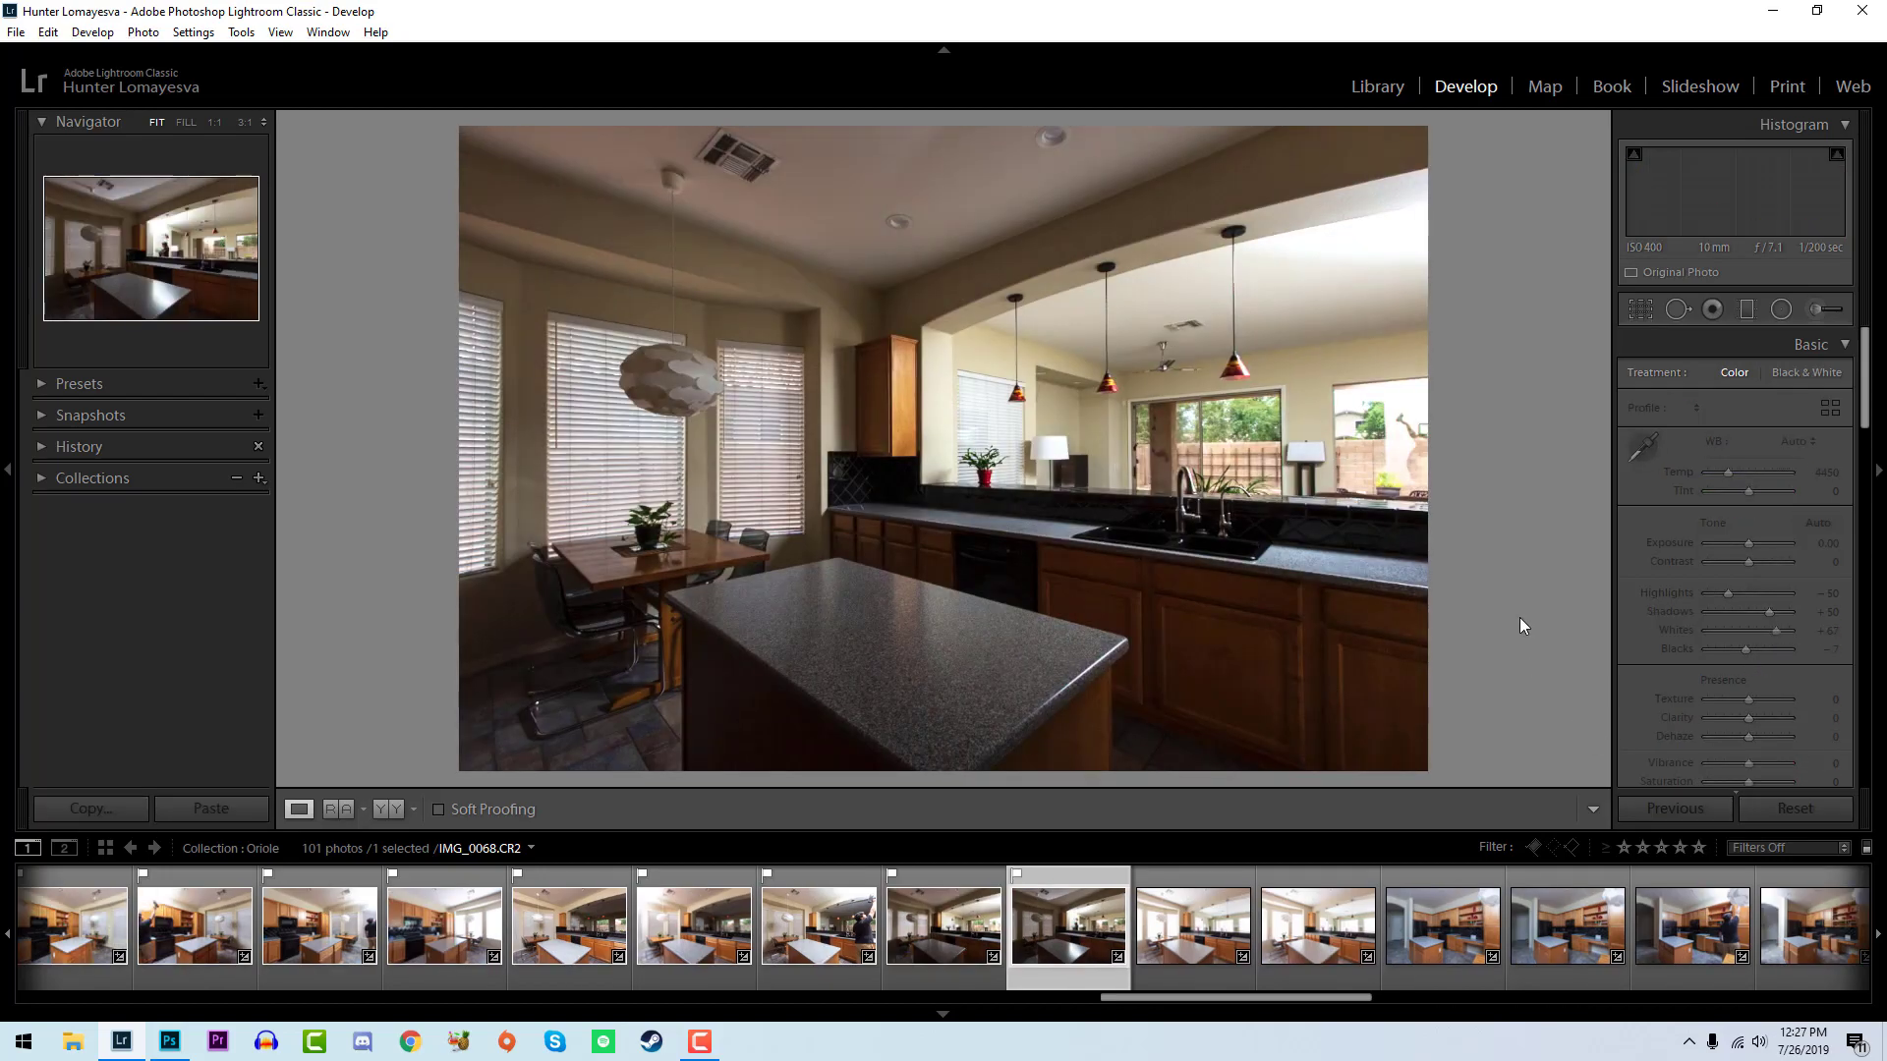
- Flag IMG_0069 as a pick, compare it with IMG_0070, and set its whites to +21 and blacks to -24
{"action": "key", "text": "p"}
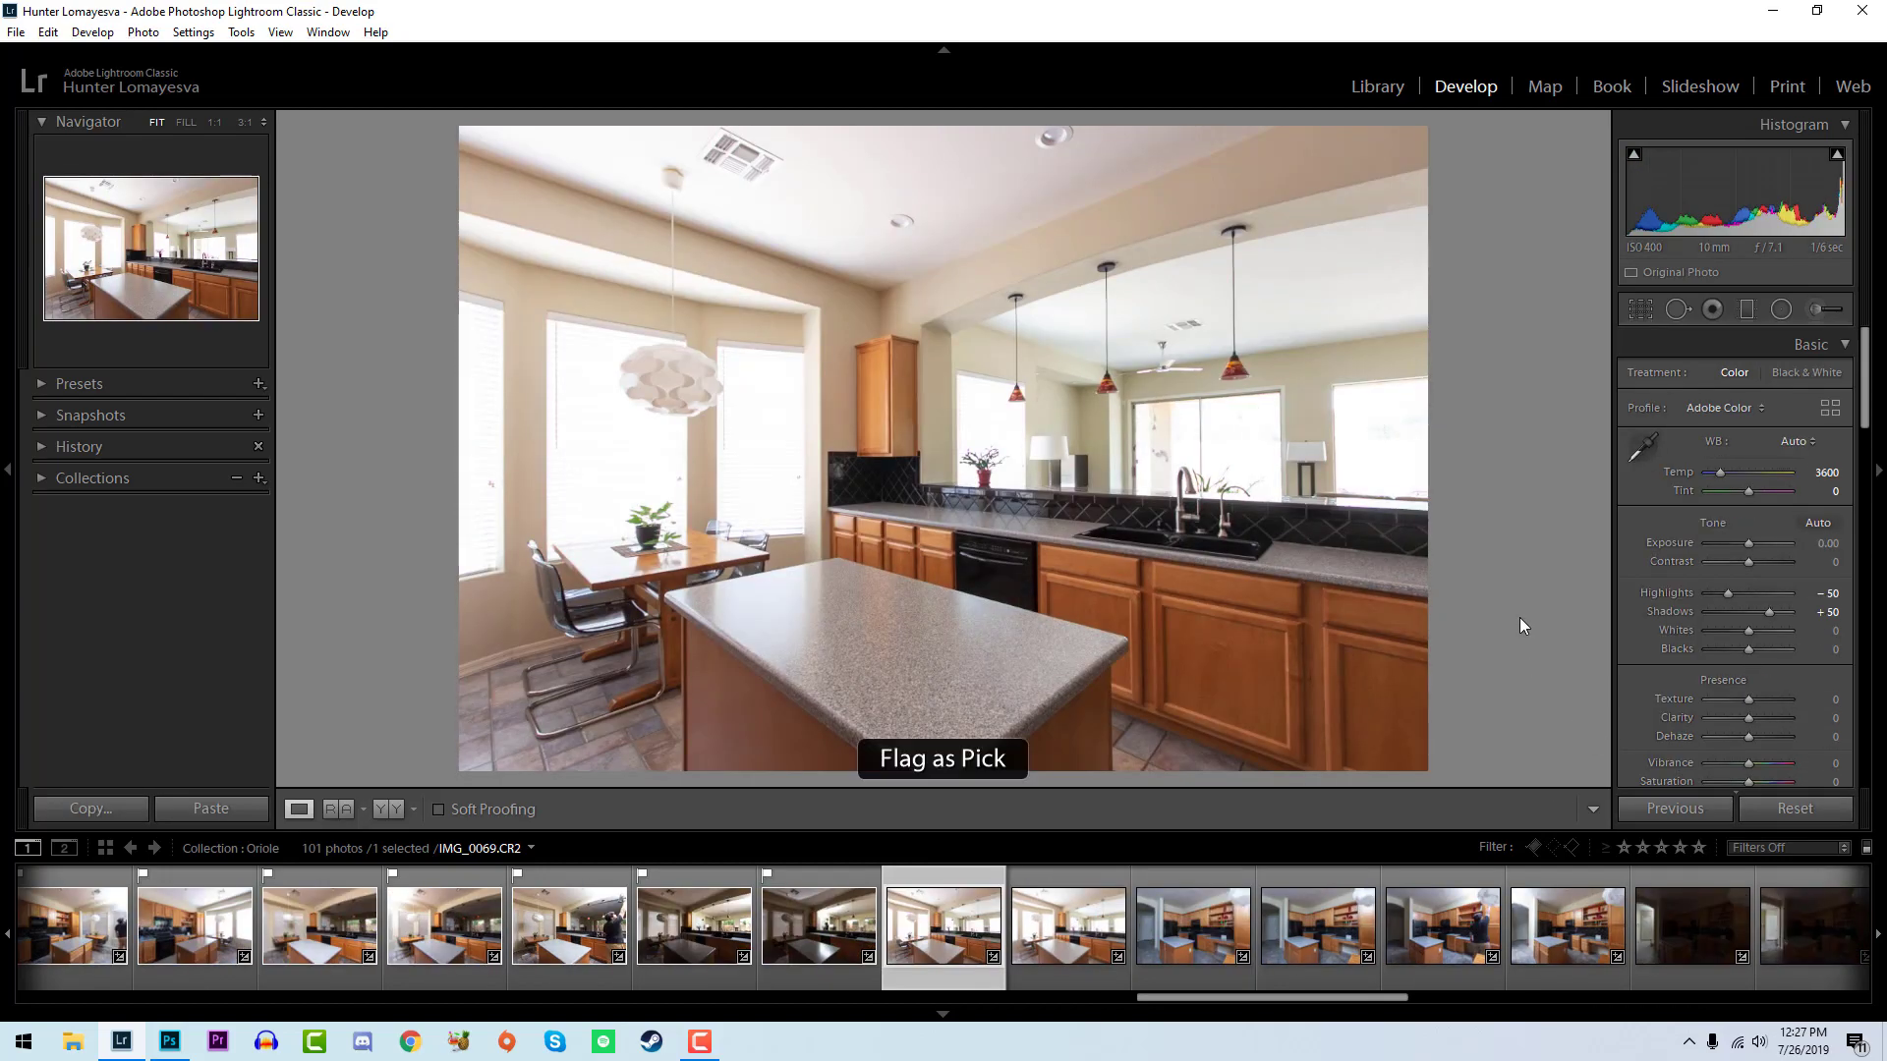
{"action": "key", "text": "p"}
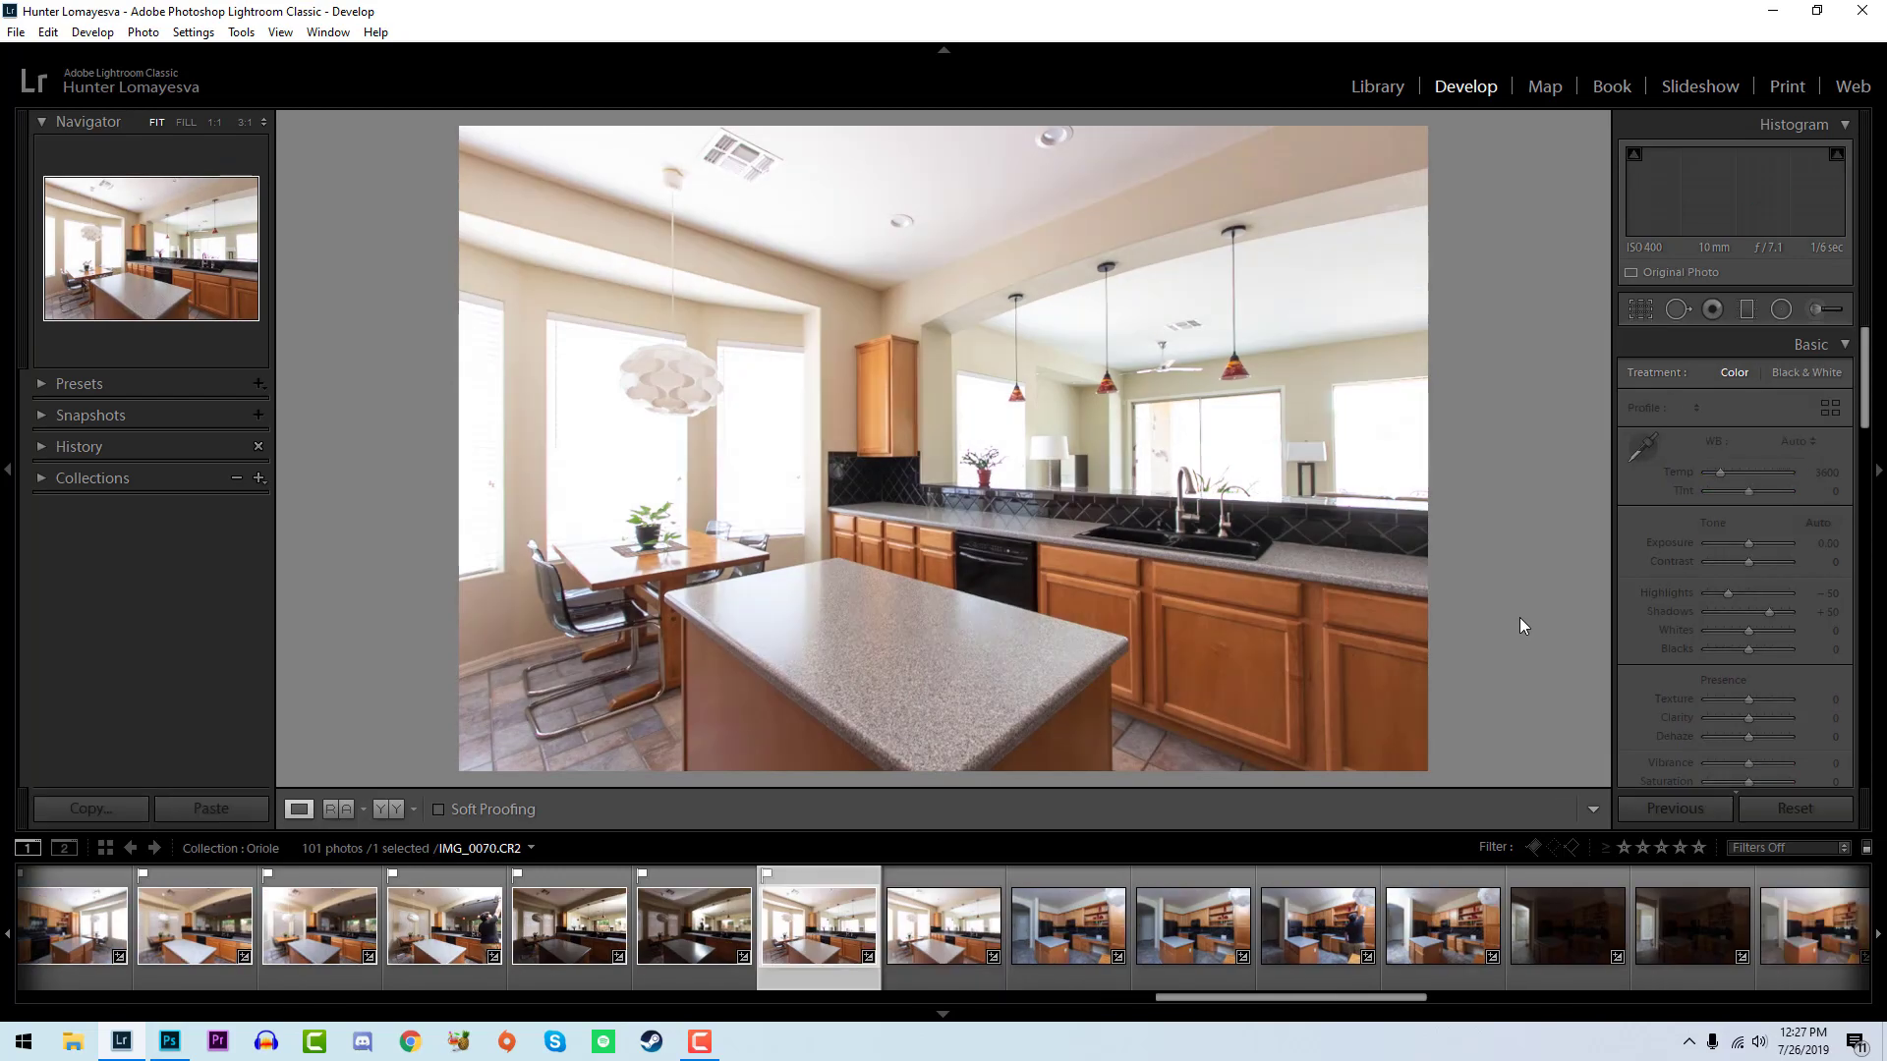
{"action": "key", "text": "Left"}
{"action": "key", "text": "Right"}
{"action": "key", "text": "Left"}
{"action": "left_click_drag", "start_coordinate": [1751, 628], "coordinate": [1739, 645]}
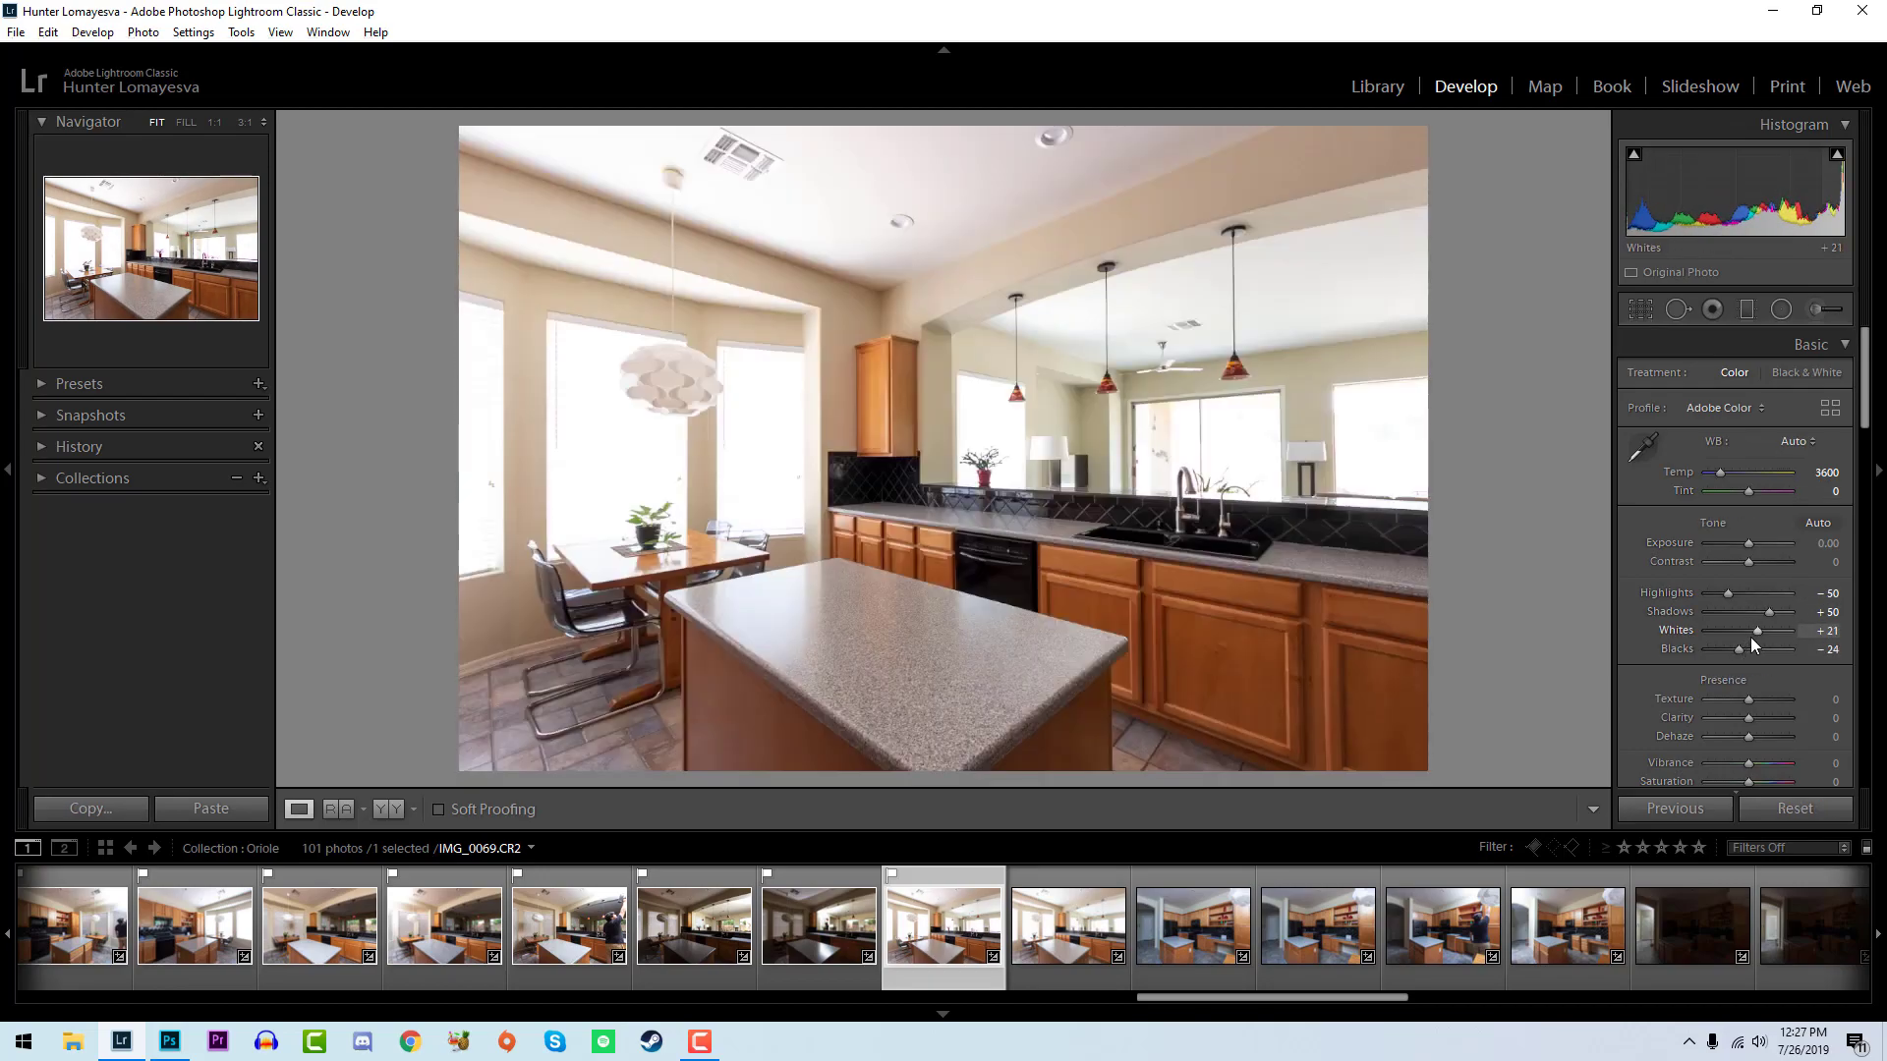
- Reject the photos IMG_0070 and IMG_0071 and go on to IMG_0072
{"action": "key", "text": "Right"}
{"action": "key", "text": "x"}
{"action": "key", "text": "Right"}
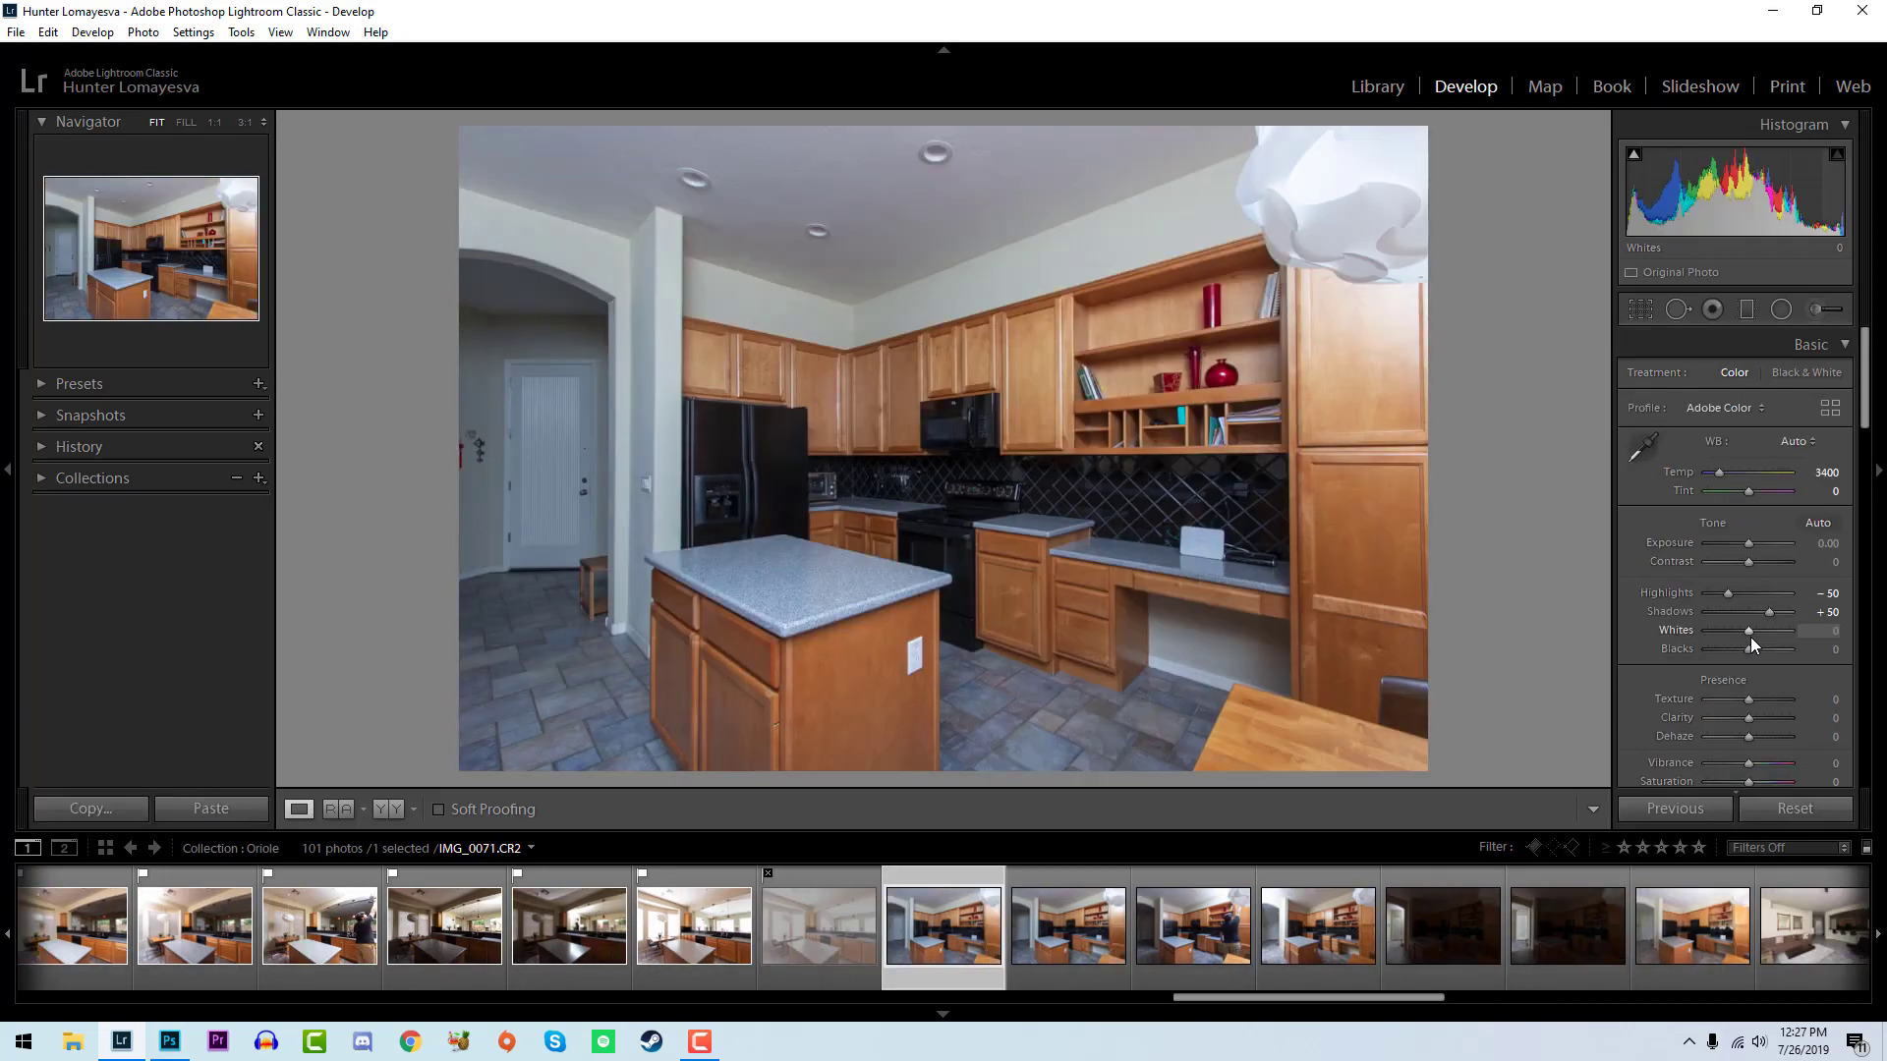
{"action": "key", "text": "Right"}
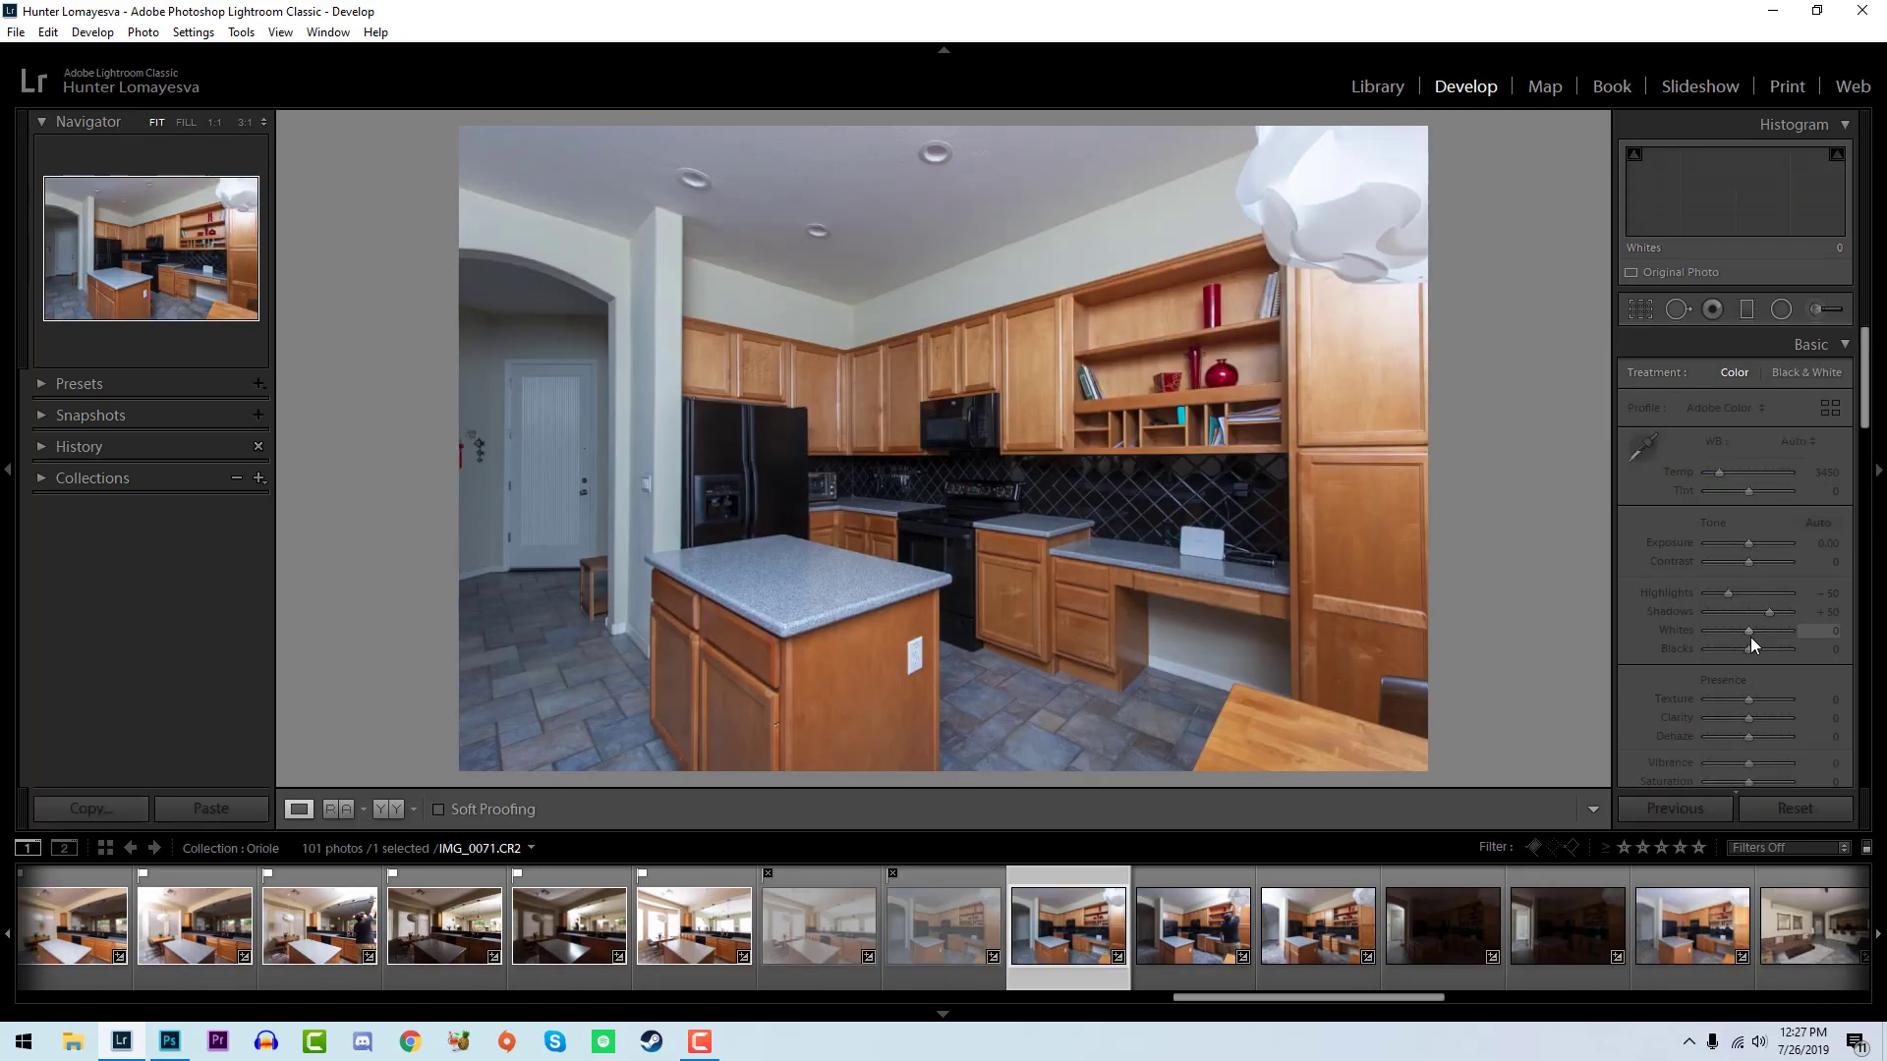
- Flag IMG_0072 as a pick and set its exposure to +0.26, temperature to 3750, whites to +29 and blacks to -12
{"action": "key", "text": "p"}
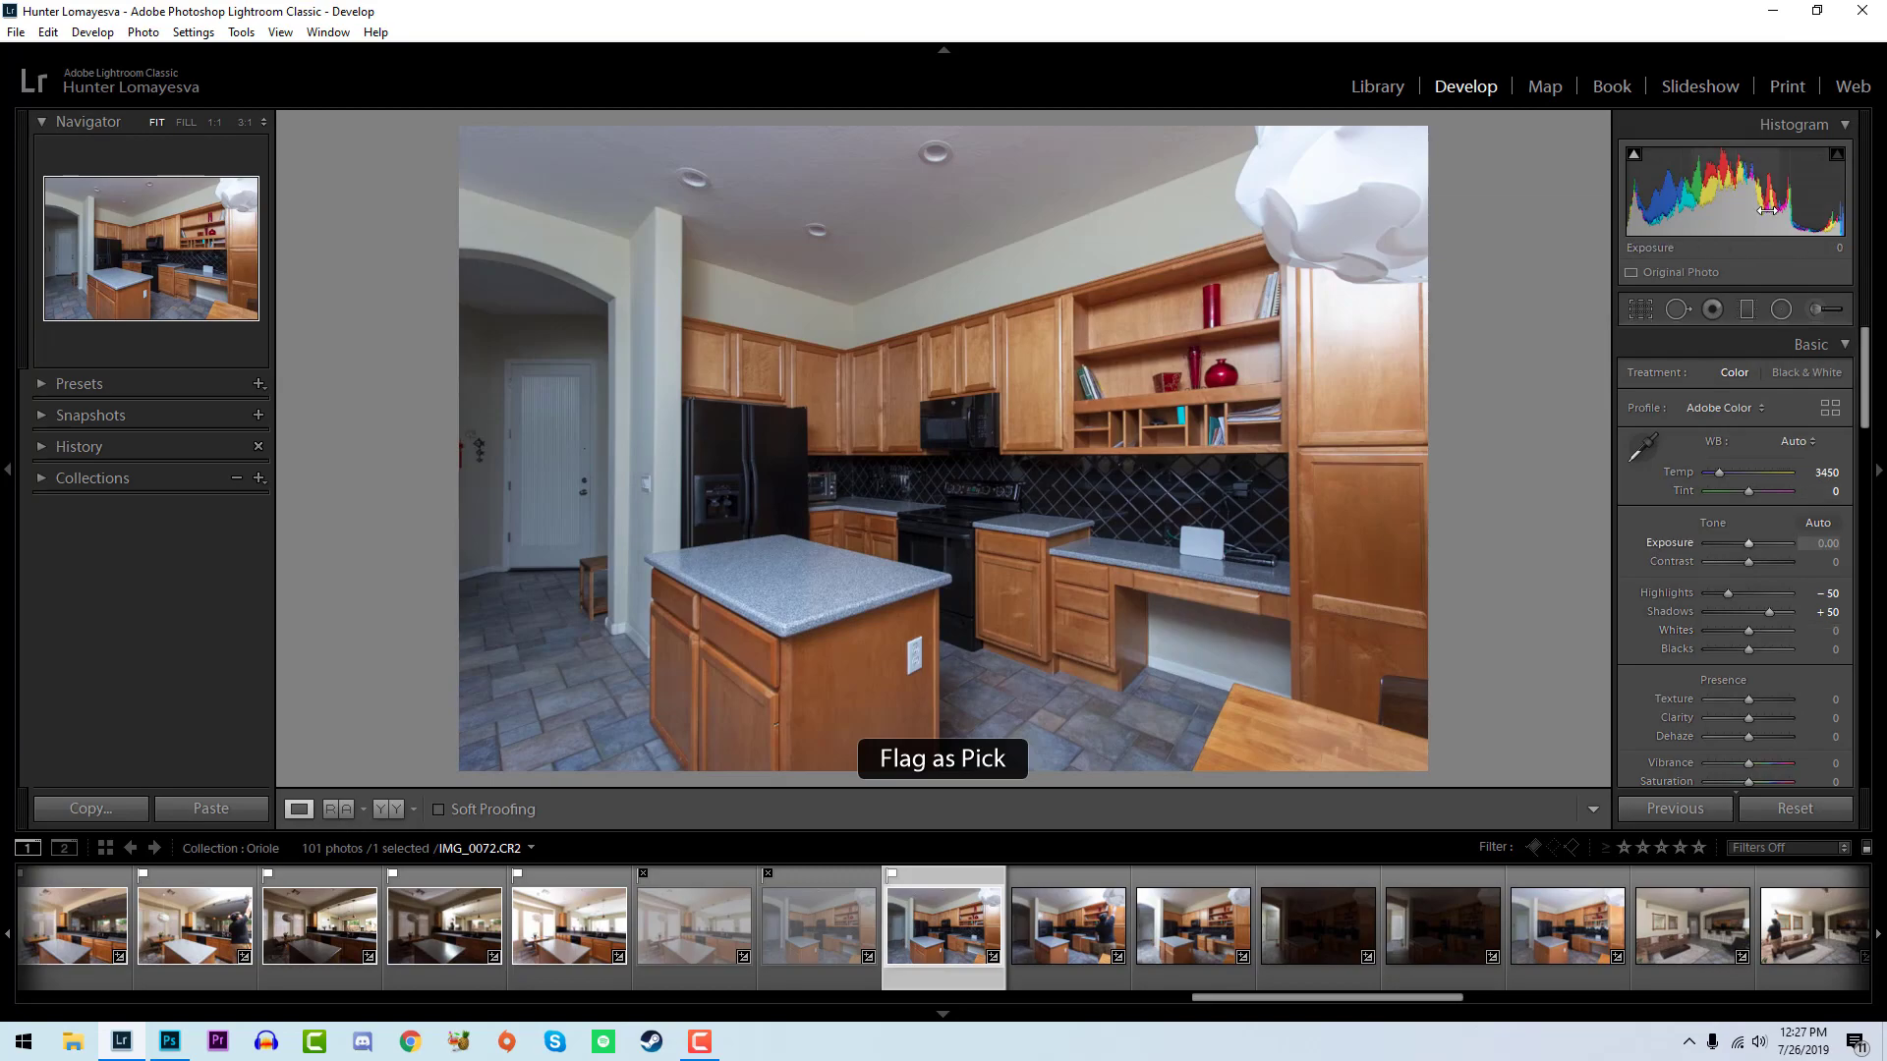
{"action": "left_click_drag", "start_coordinate": [1823, 543], "coordinate": [1834, 543]}
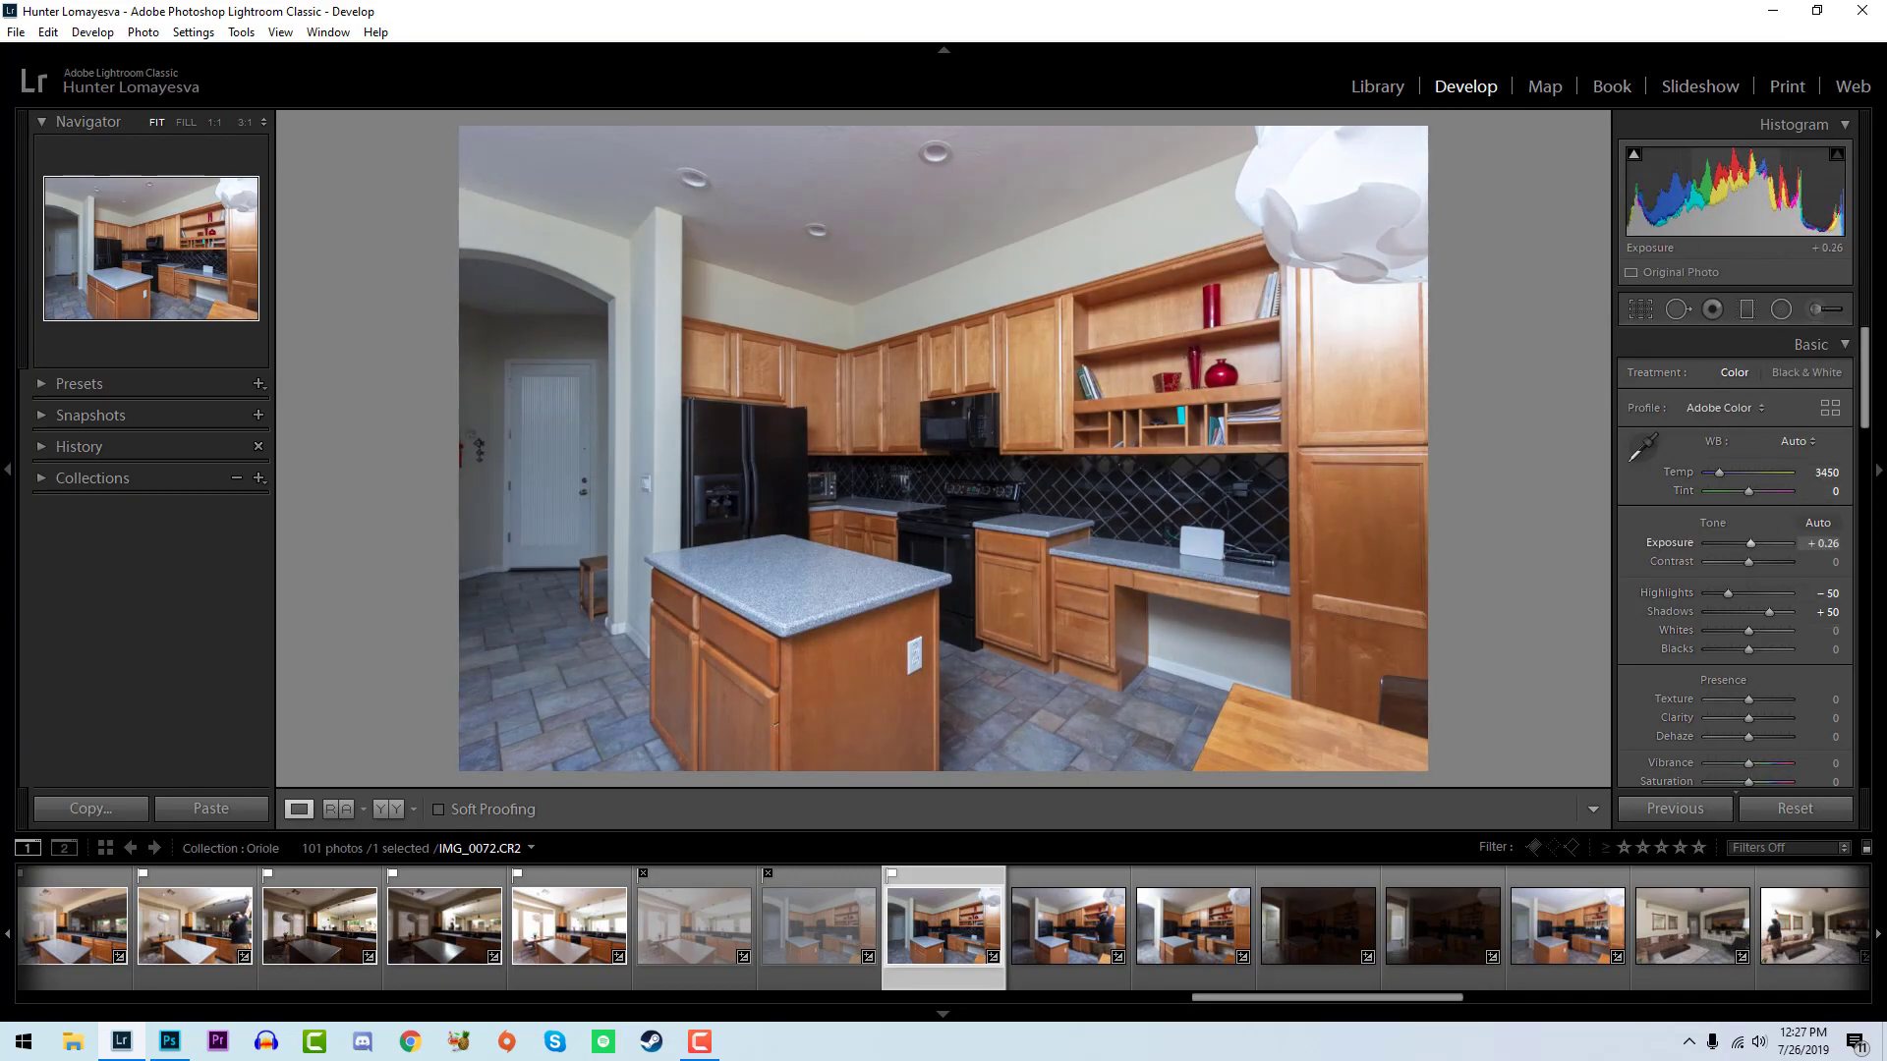
{"action": "left_click_drag", "start_coordinate": [1819, 479], "coordinate": [1838, 480]}
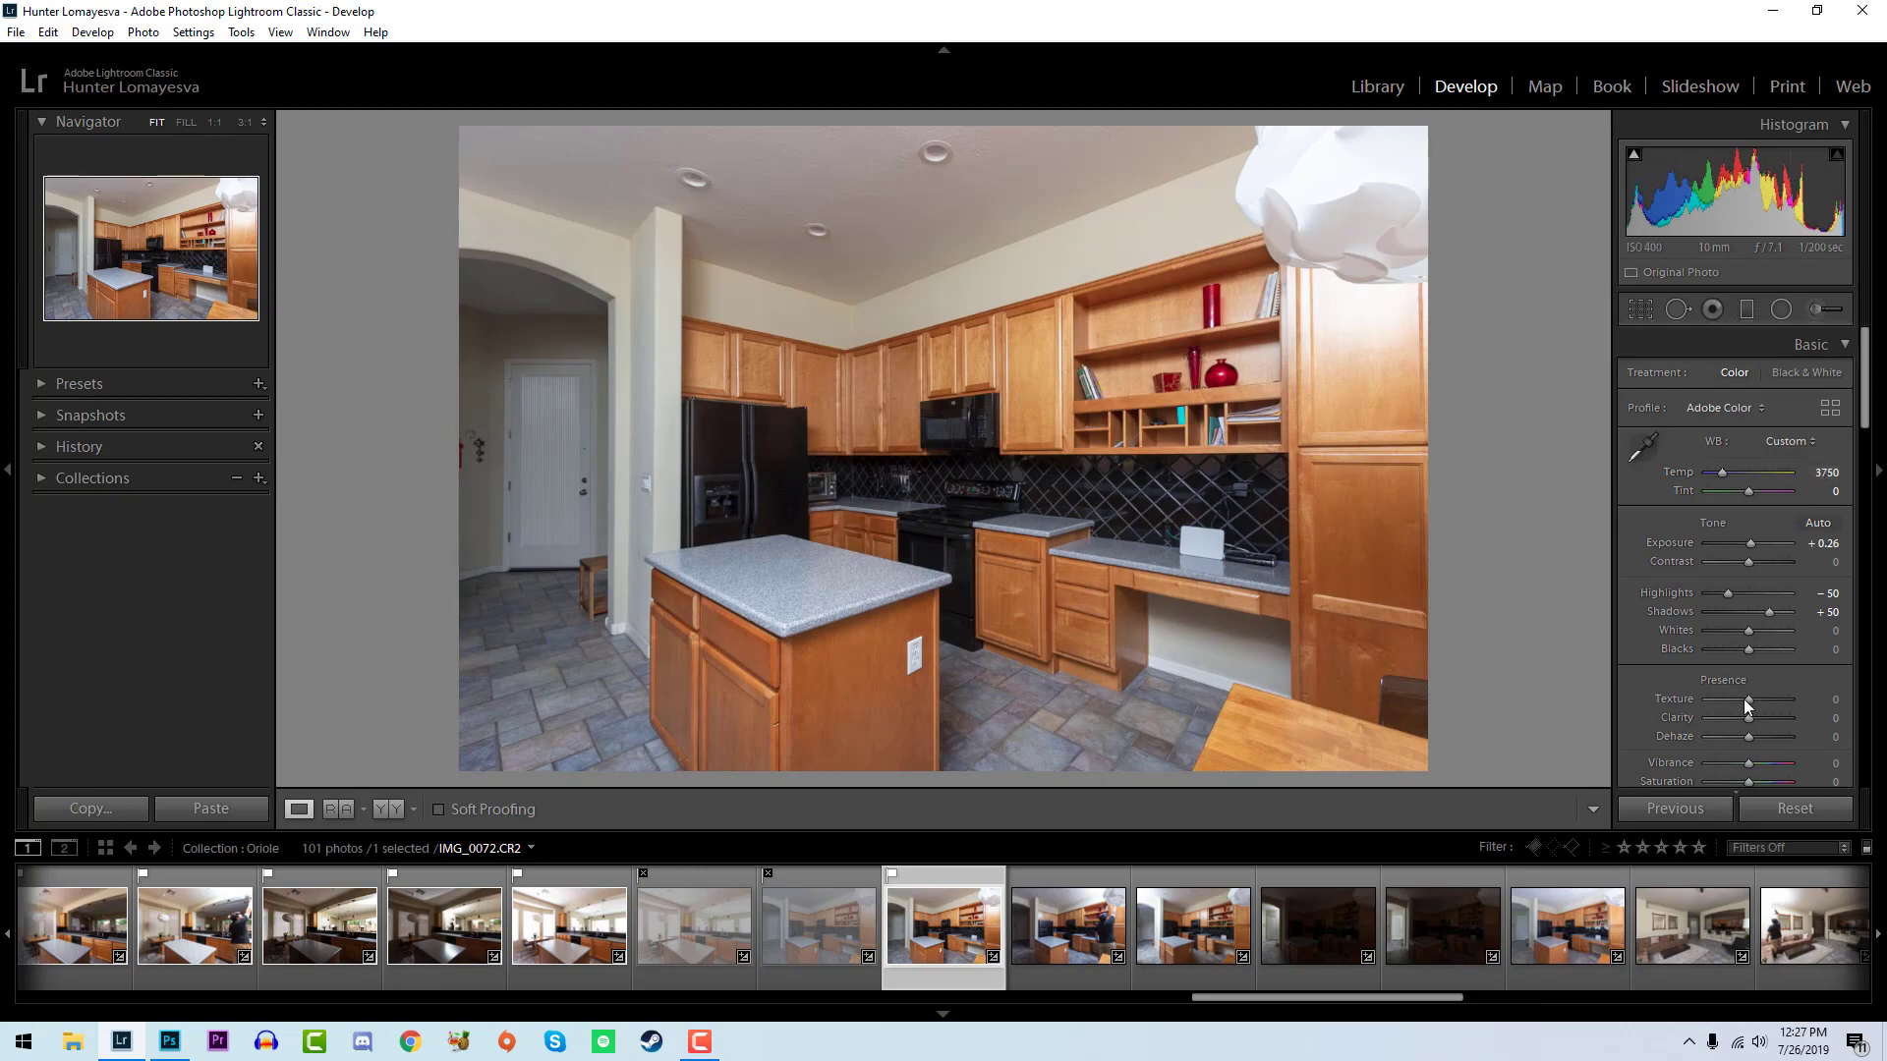
{"action": "left_click_drag", "start_coordinate": [1749, 633], "coordinate": [1735, 652]}
{"action": "left_click_drag", "start_coordinate": [1743, 651], "coordinate": [1737, 651]}
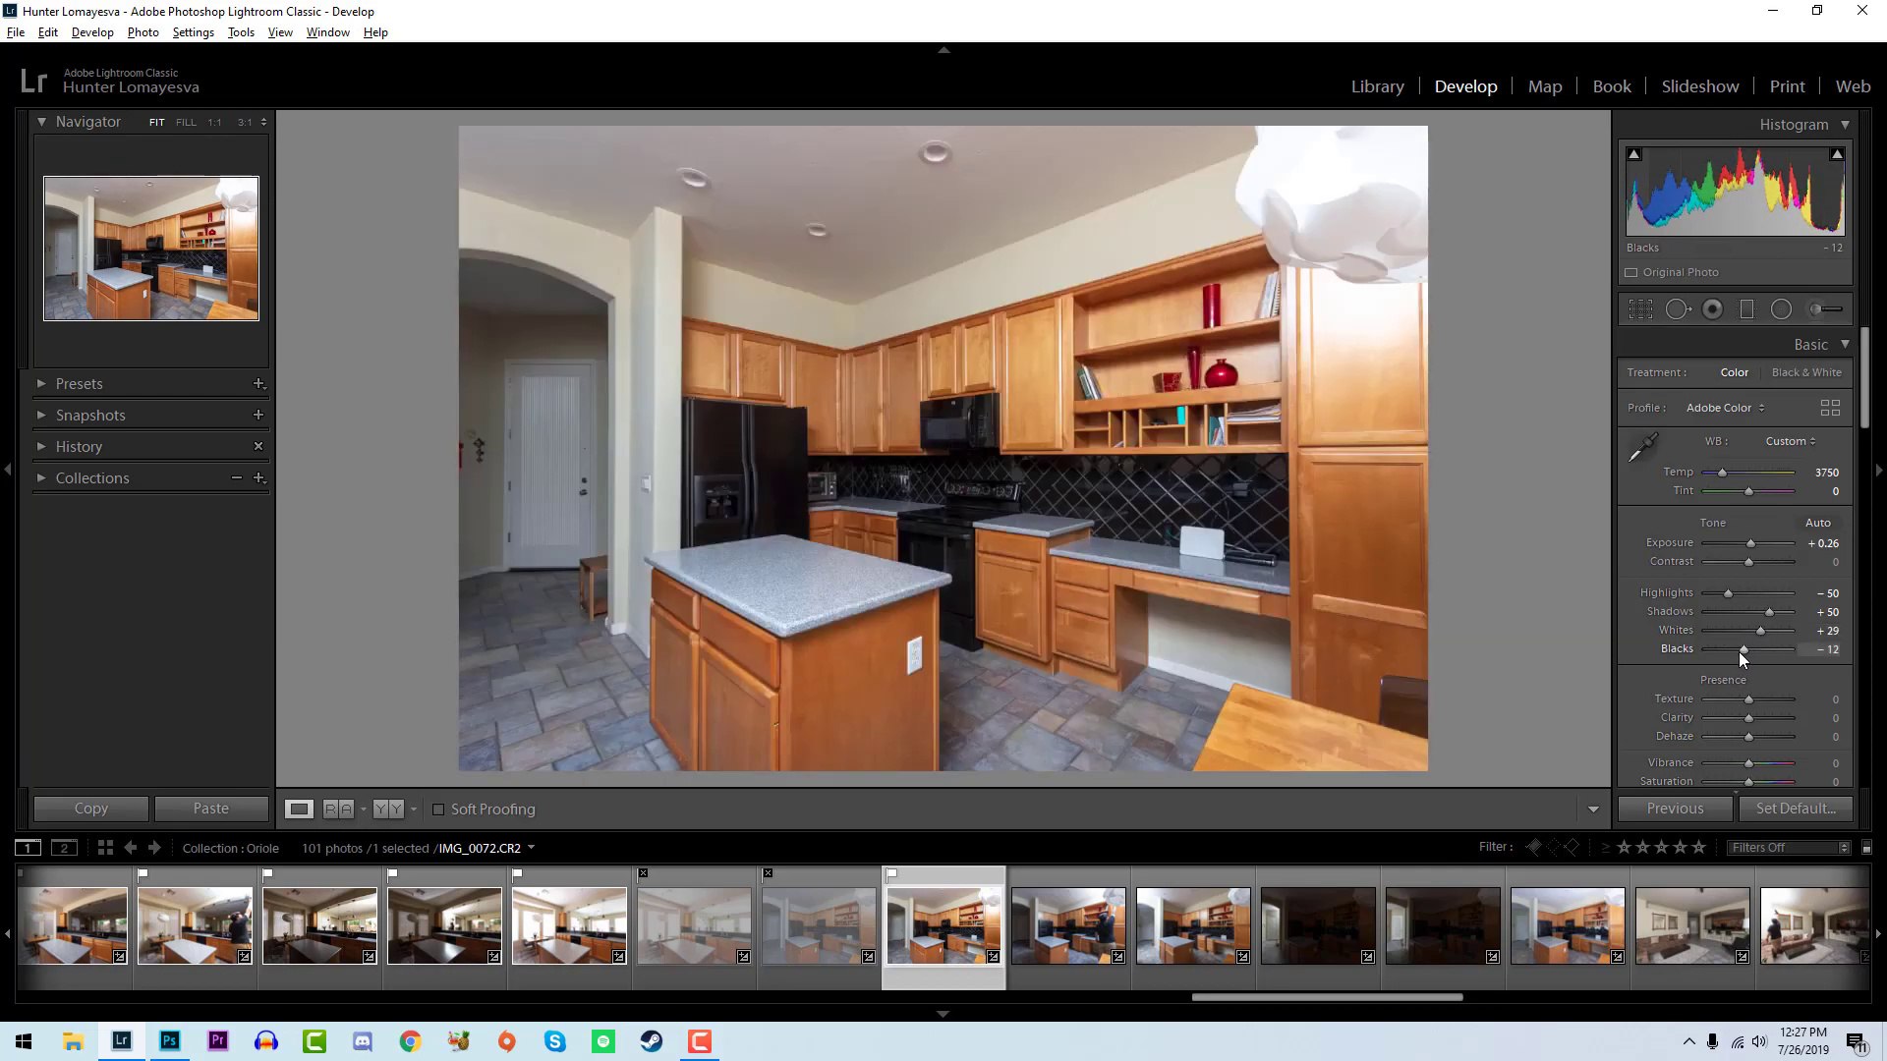
- Flag IMG_0073 as a pick and set its temperature to 3800, whites to +93 and blacks to -14
{"action": "key", "text": "Right"}
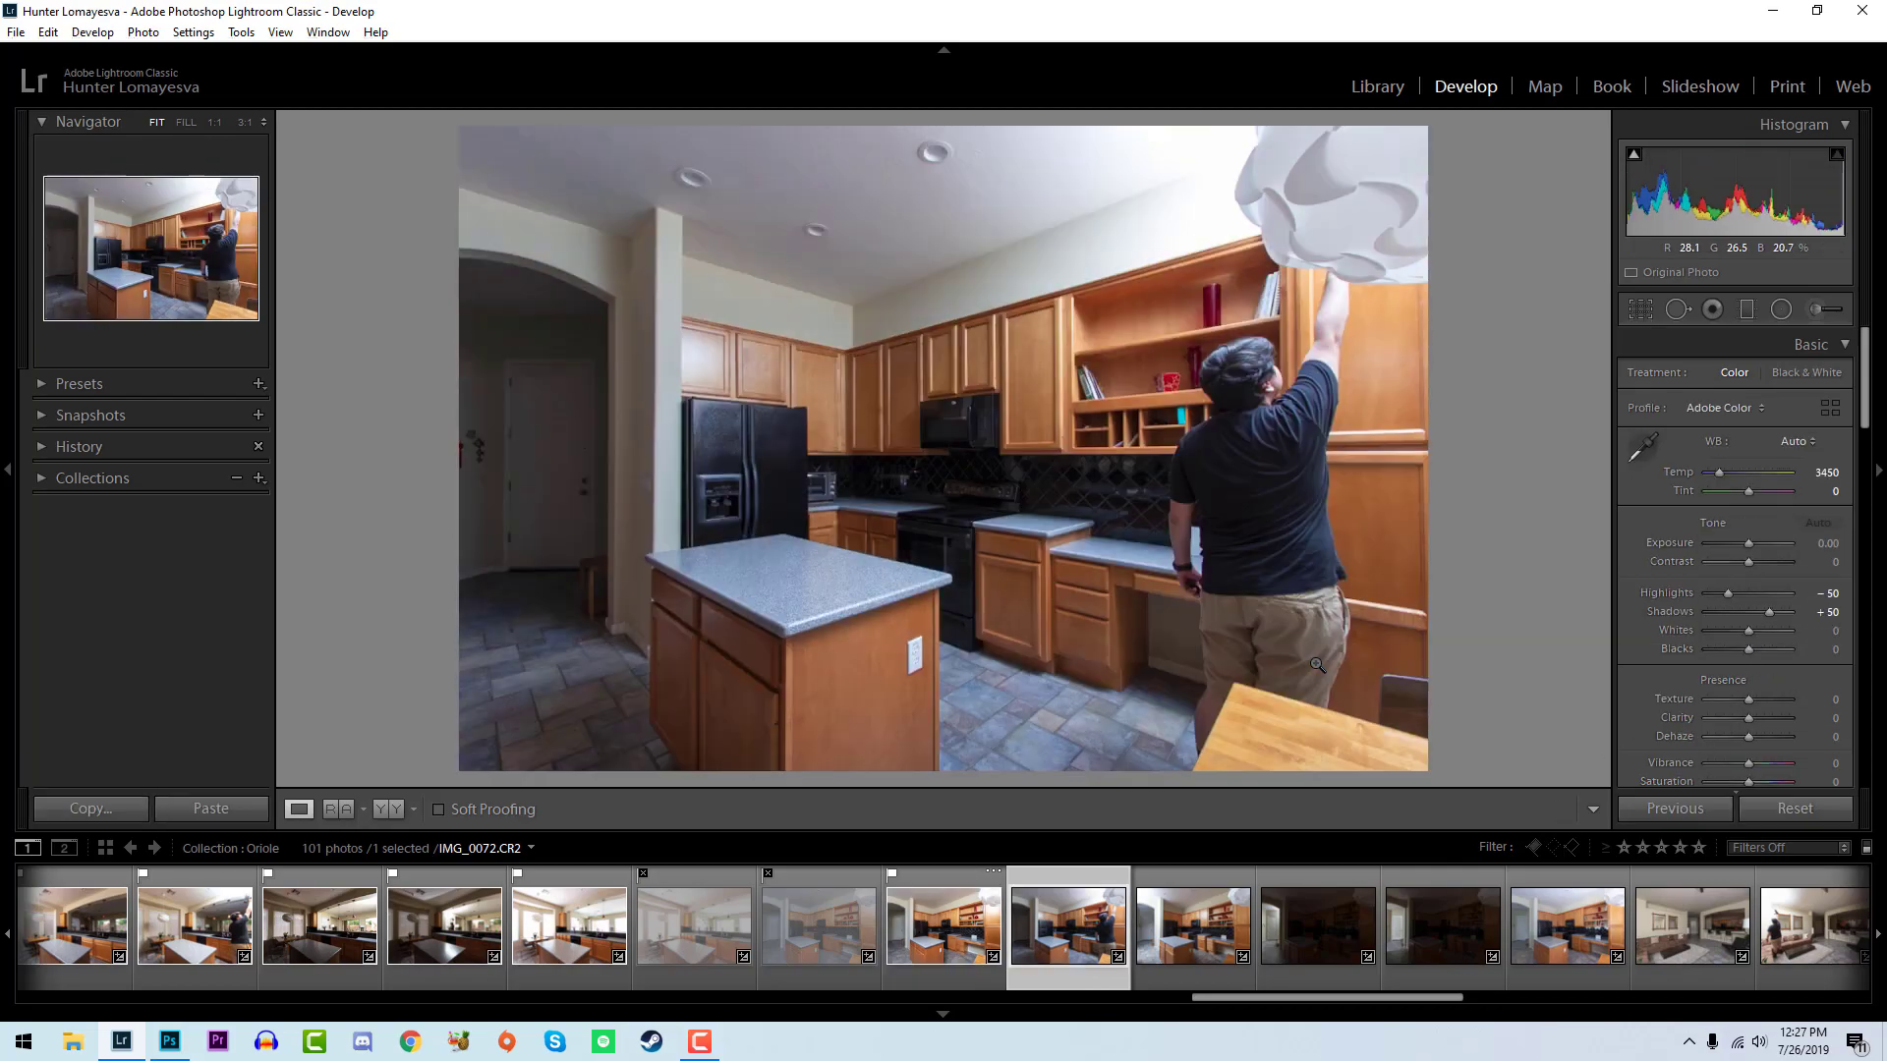
{"action": "key", "text": "p"}
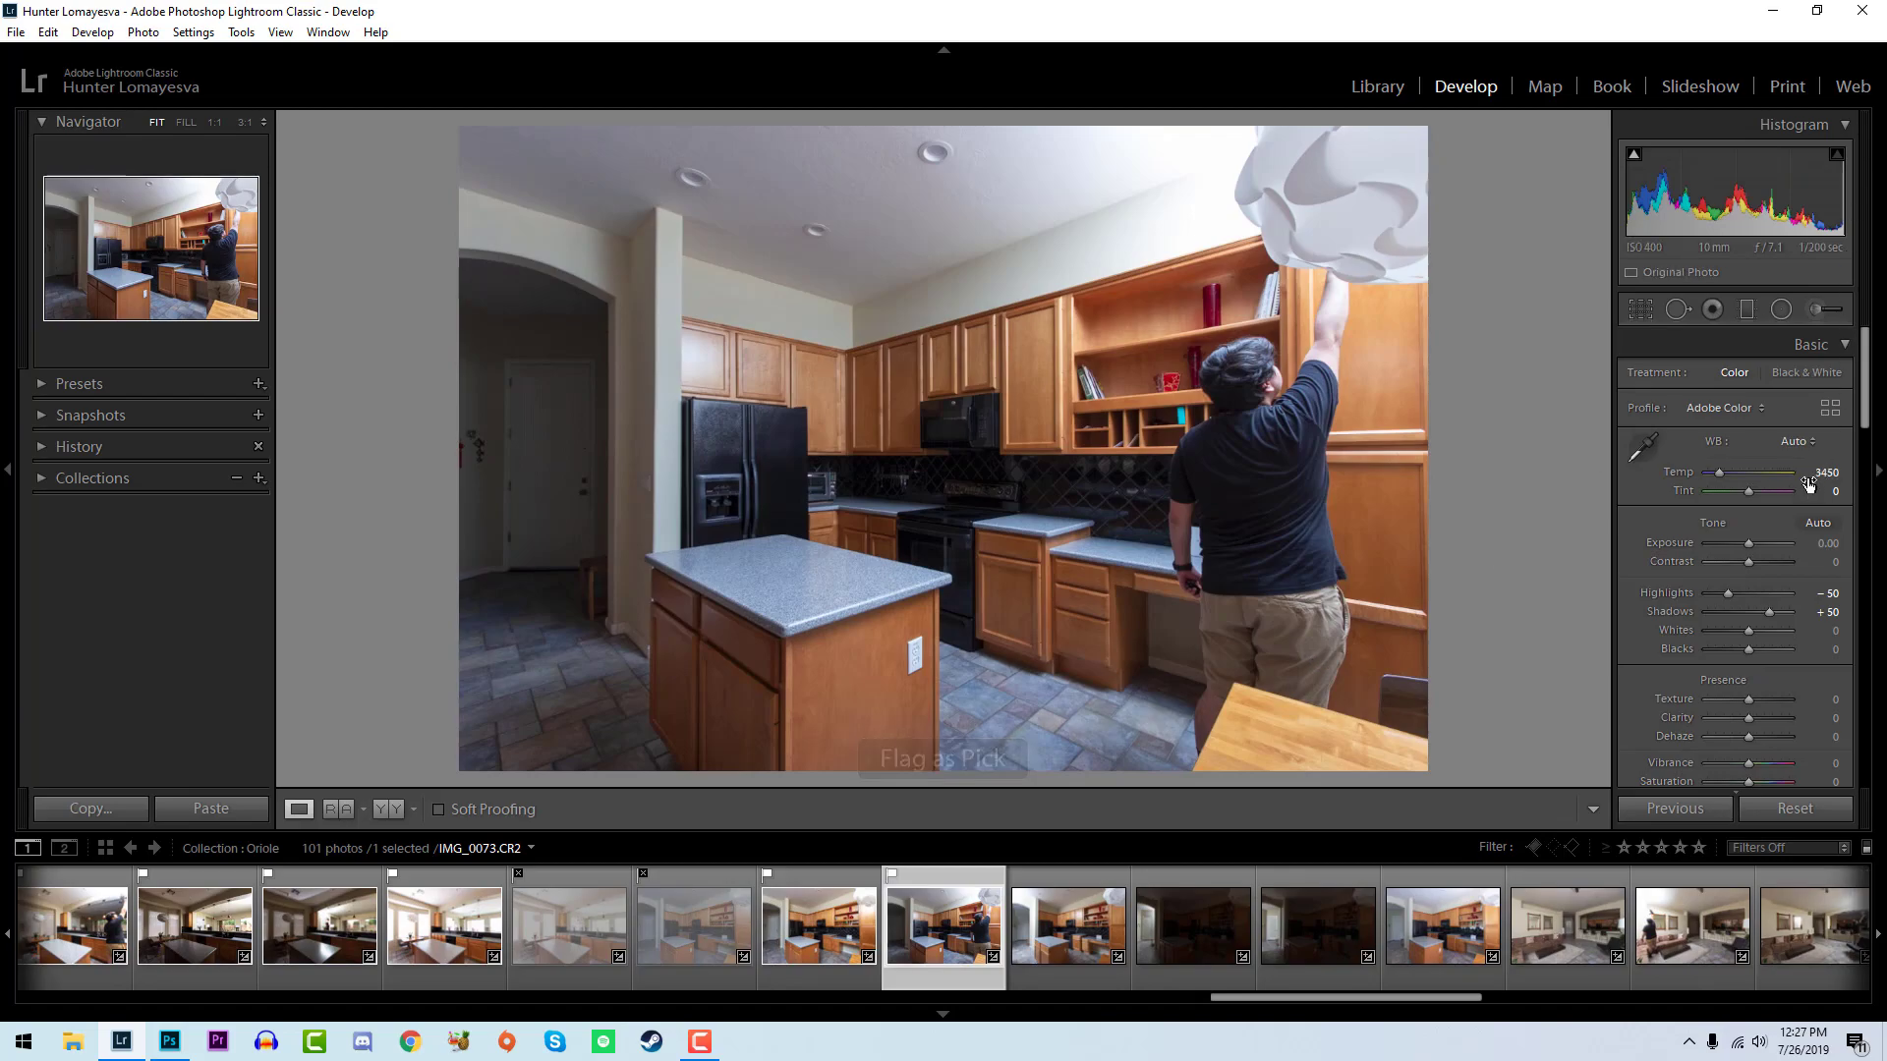
{"action": "left_click_drag", "start_coordinate": [1815, 474], "coordinate": [1820, 474]}
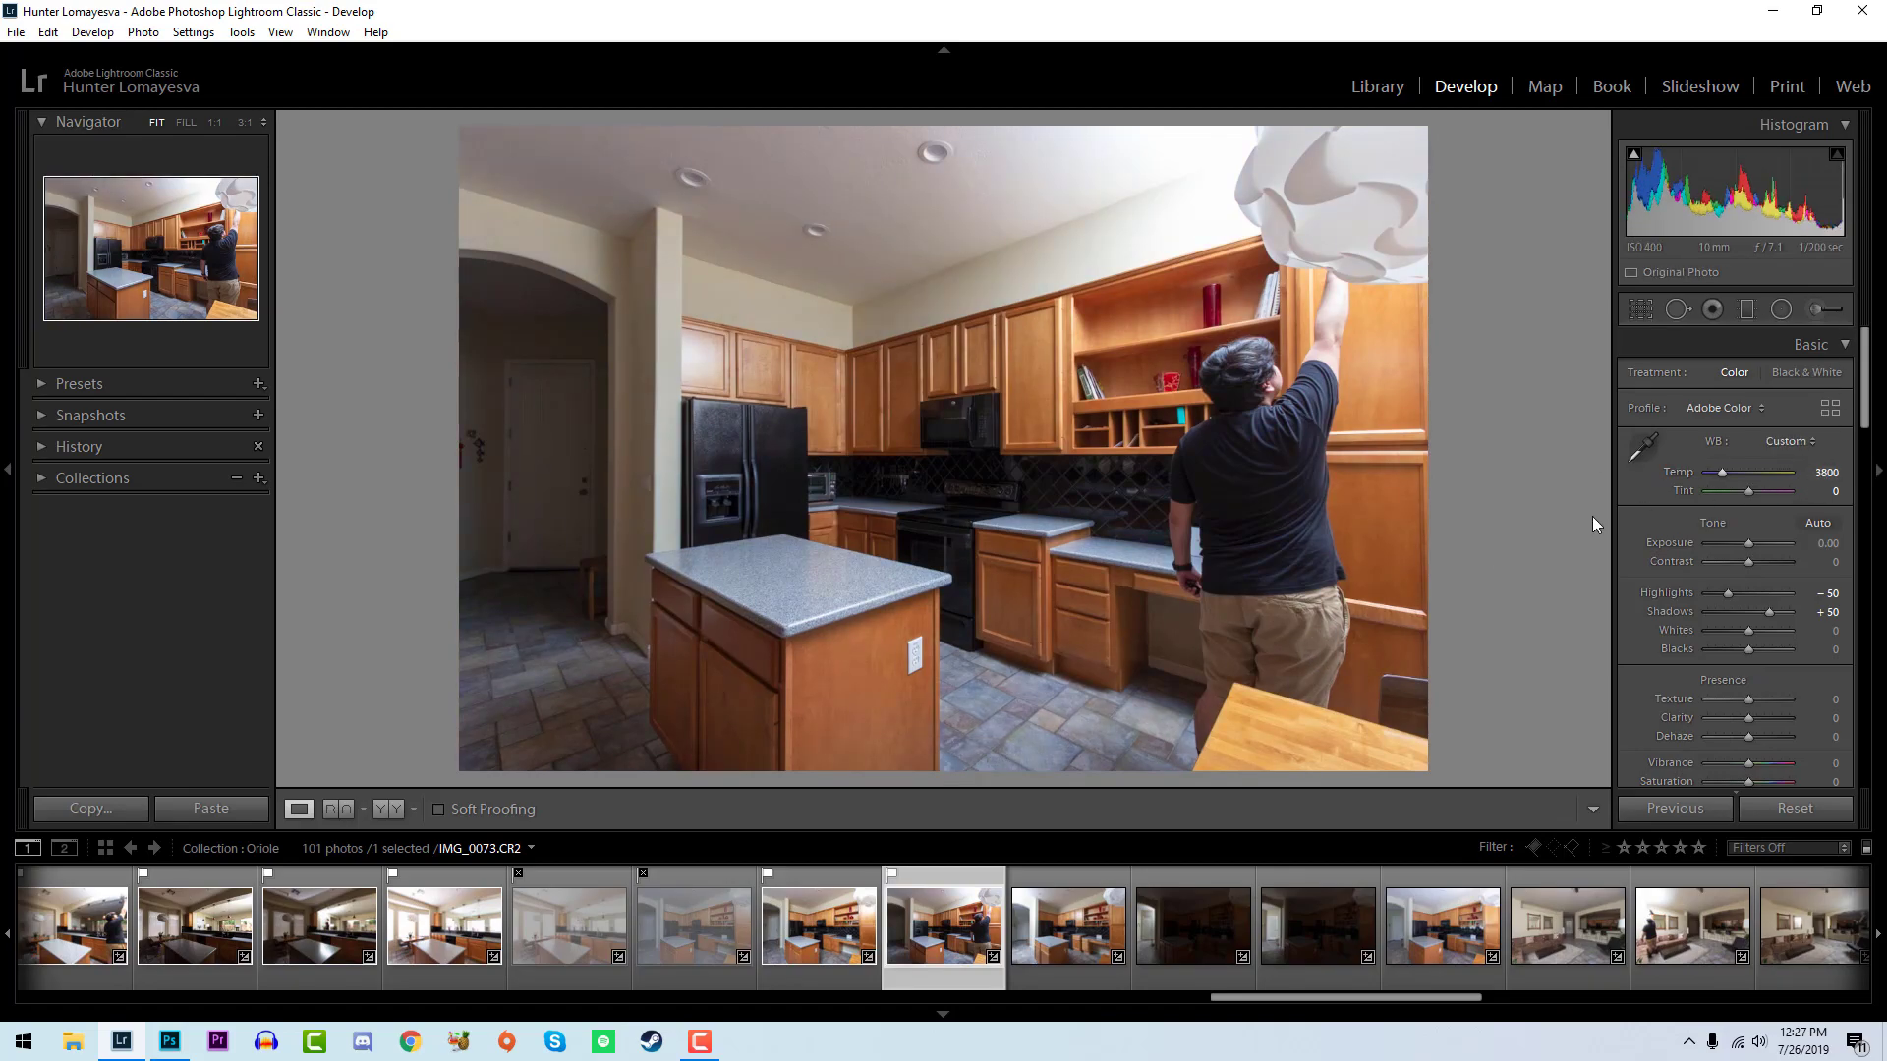
{"action": "mouse_move", "coordinate": [1749, 627]}
{"action": "left_mouse_down"}
{"action": "mouse_move", "coordinate": [1789, 635]}
{"action": "mouse_move", "coordinate": [1741, 652]}
{"action": "left_mouse_up"}
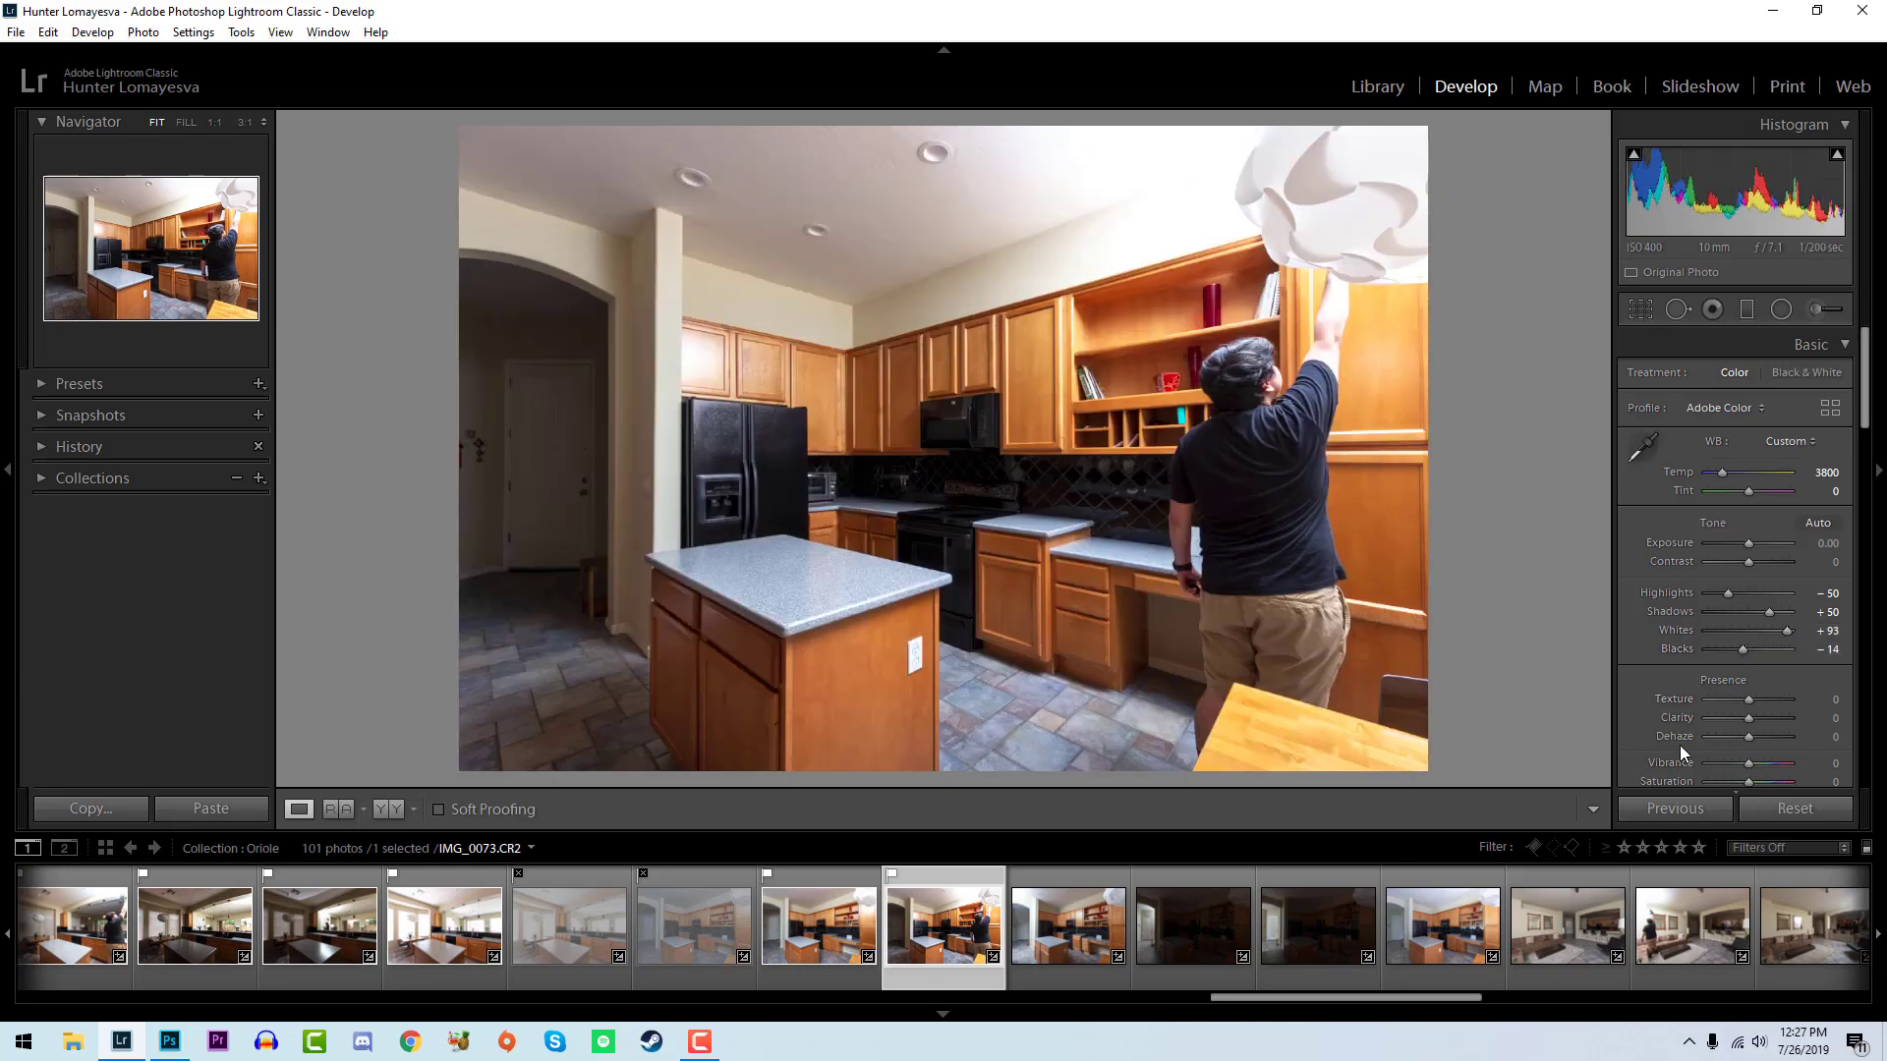
- Flag IMG_0074 as a pick and warm its temperature to 4150
{"action": "key", "text": "Right"}
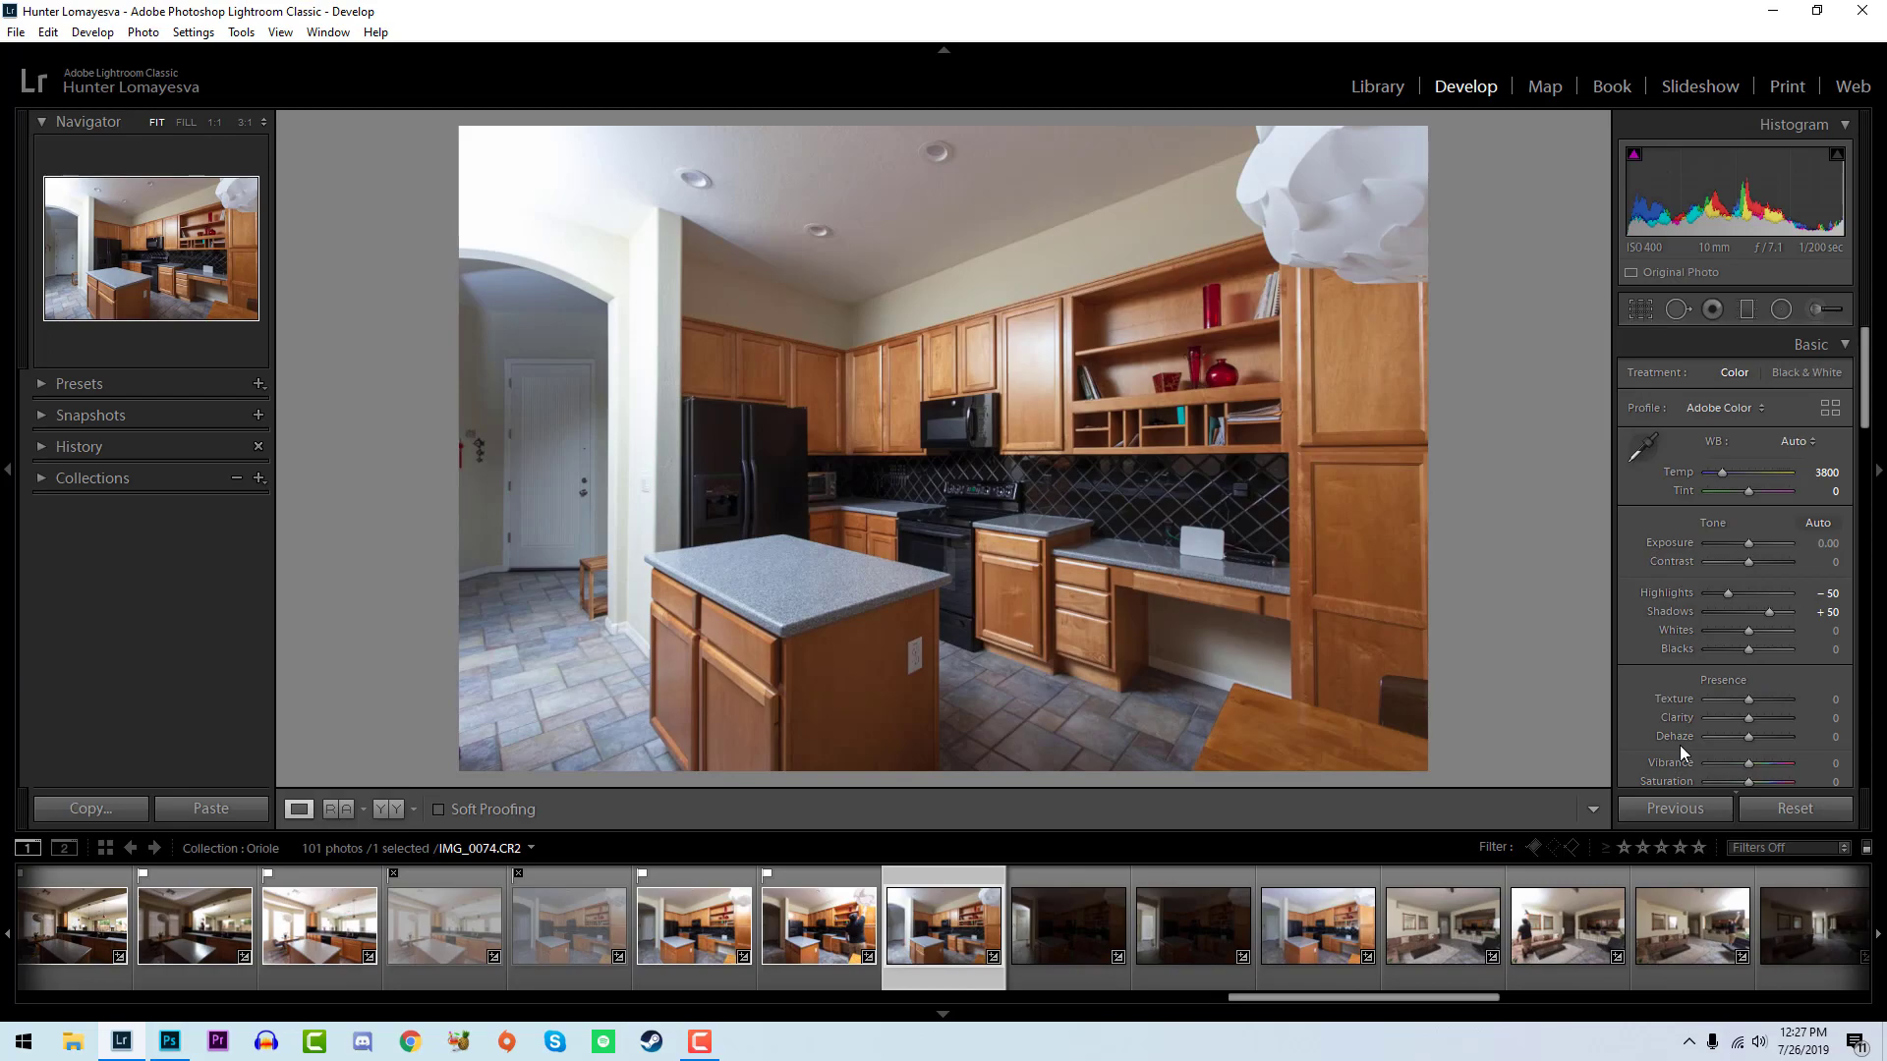
{"action": "key", "text": "p"}
{"action": "key", "text": "Up"}
{"action": "key", "text": "Up"}
{"action": "left_click_drag", "start_coordinate": [1827, 472], "coordinate": [1838, 472]}
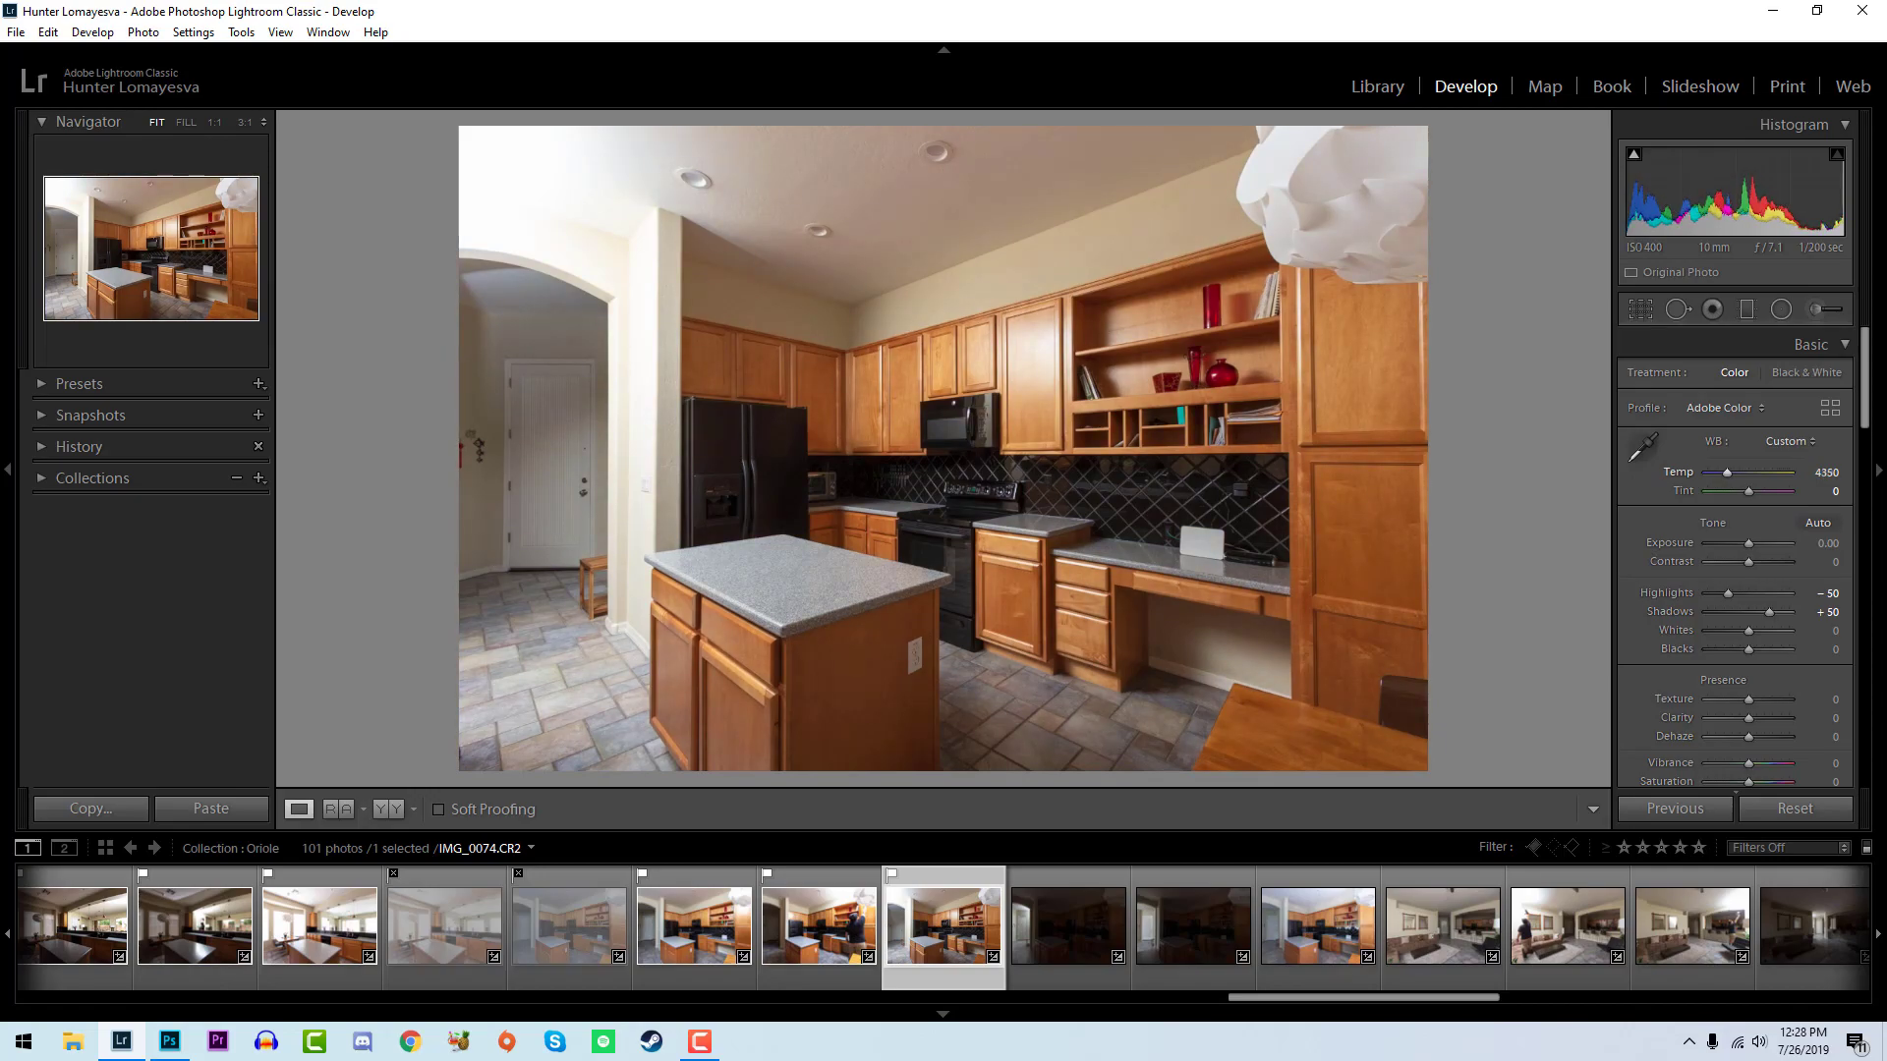
{"action": "left_click_drag", "start_coordinate": [1813, 472], "coordinate": [1809, 472]}
- Set the whites of IMG_0074 to +71 and its blacks to -10
{"action": "mouse_move", "coordinate": [1748, 629]}
{"action": "left_mouse_down"}
{"action": "mouse_move", "coordinate": [1777, 632]}
{"action": "mouse_move", "coordinate": [1751, 649]}
{"action": "left_mouse_up"}
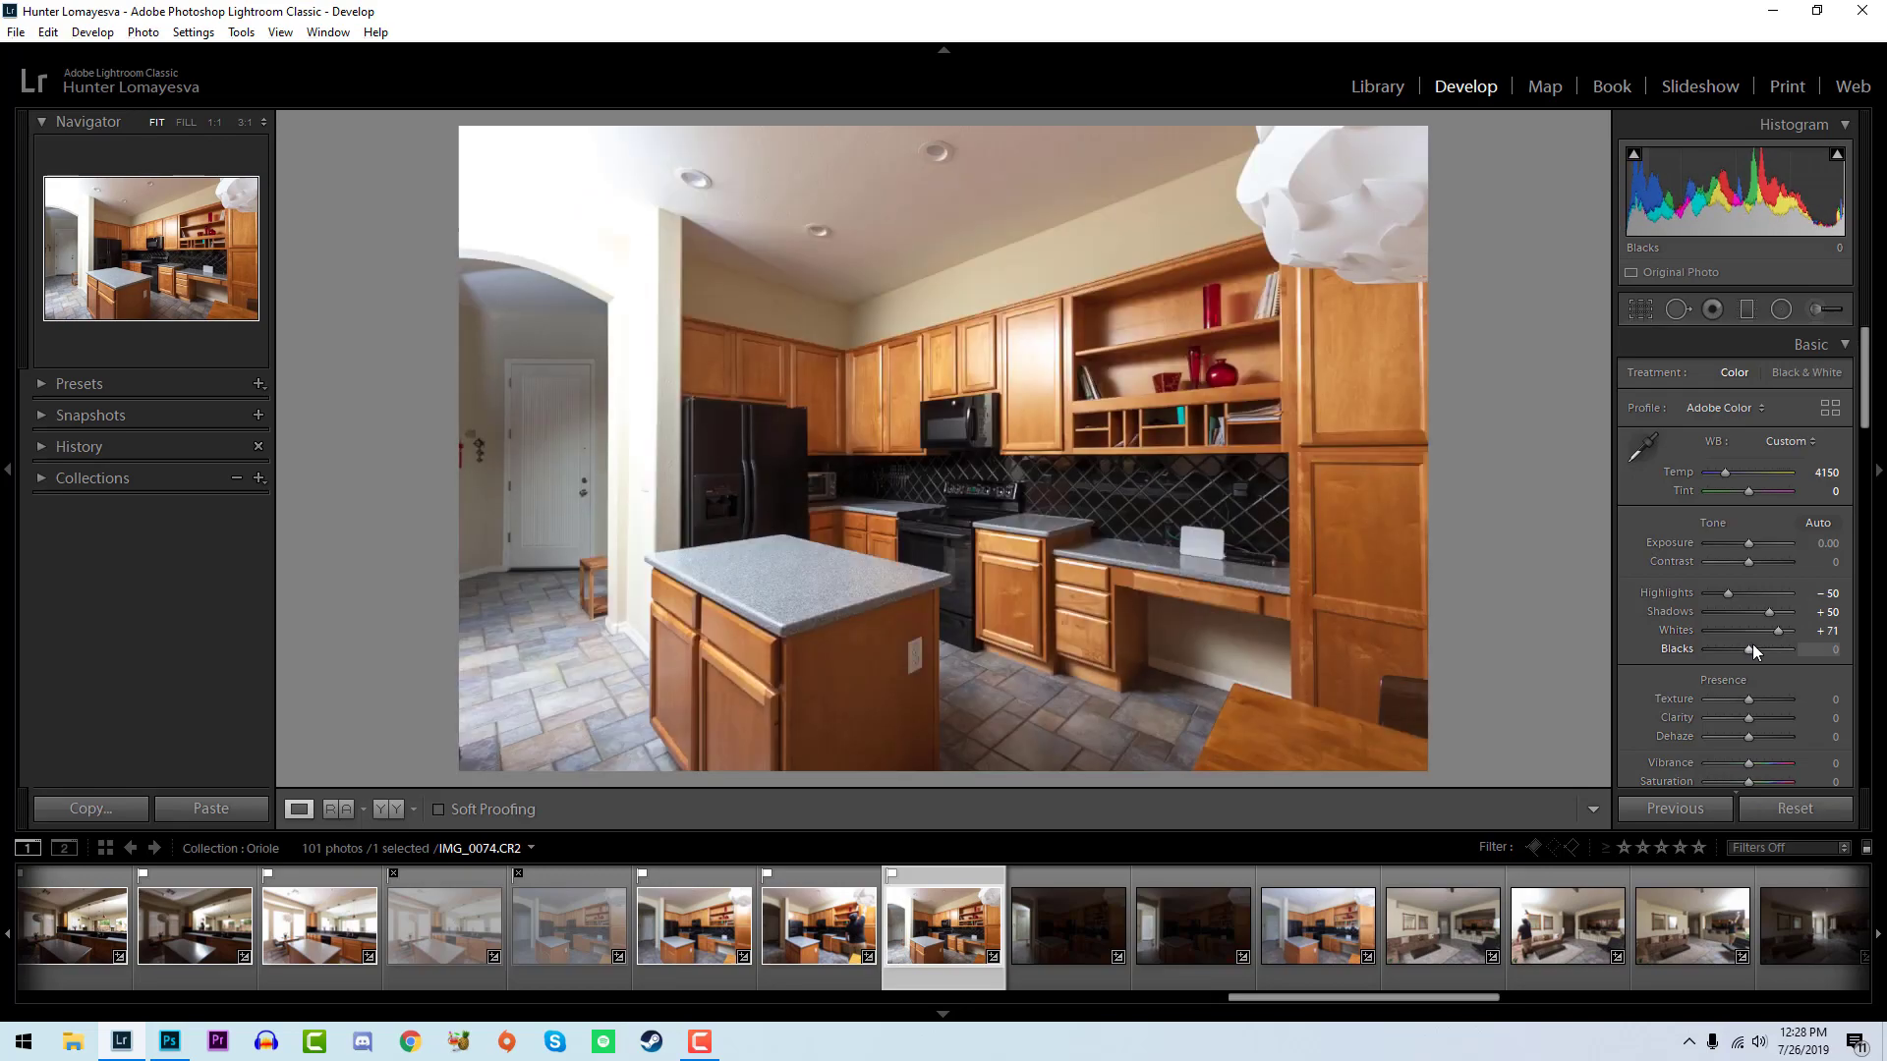
{"action": "key", "text": "Down"}
{"action": "key", "text": "Down"}
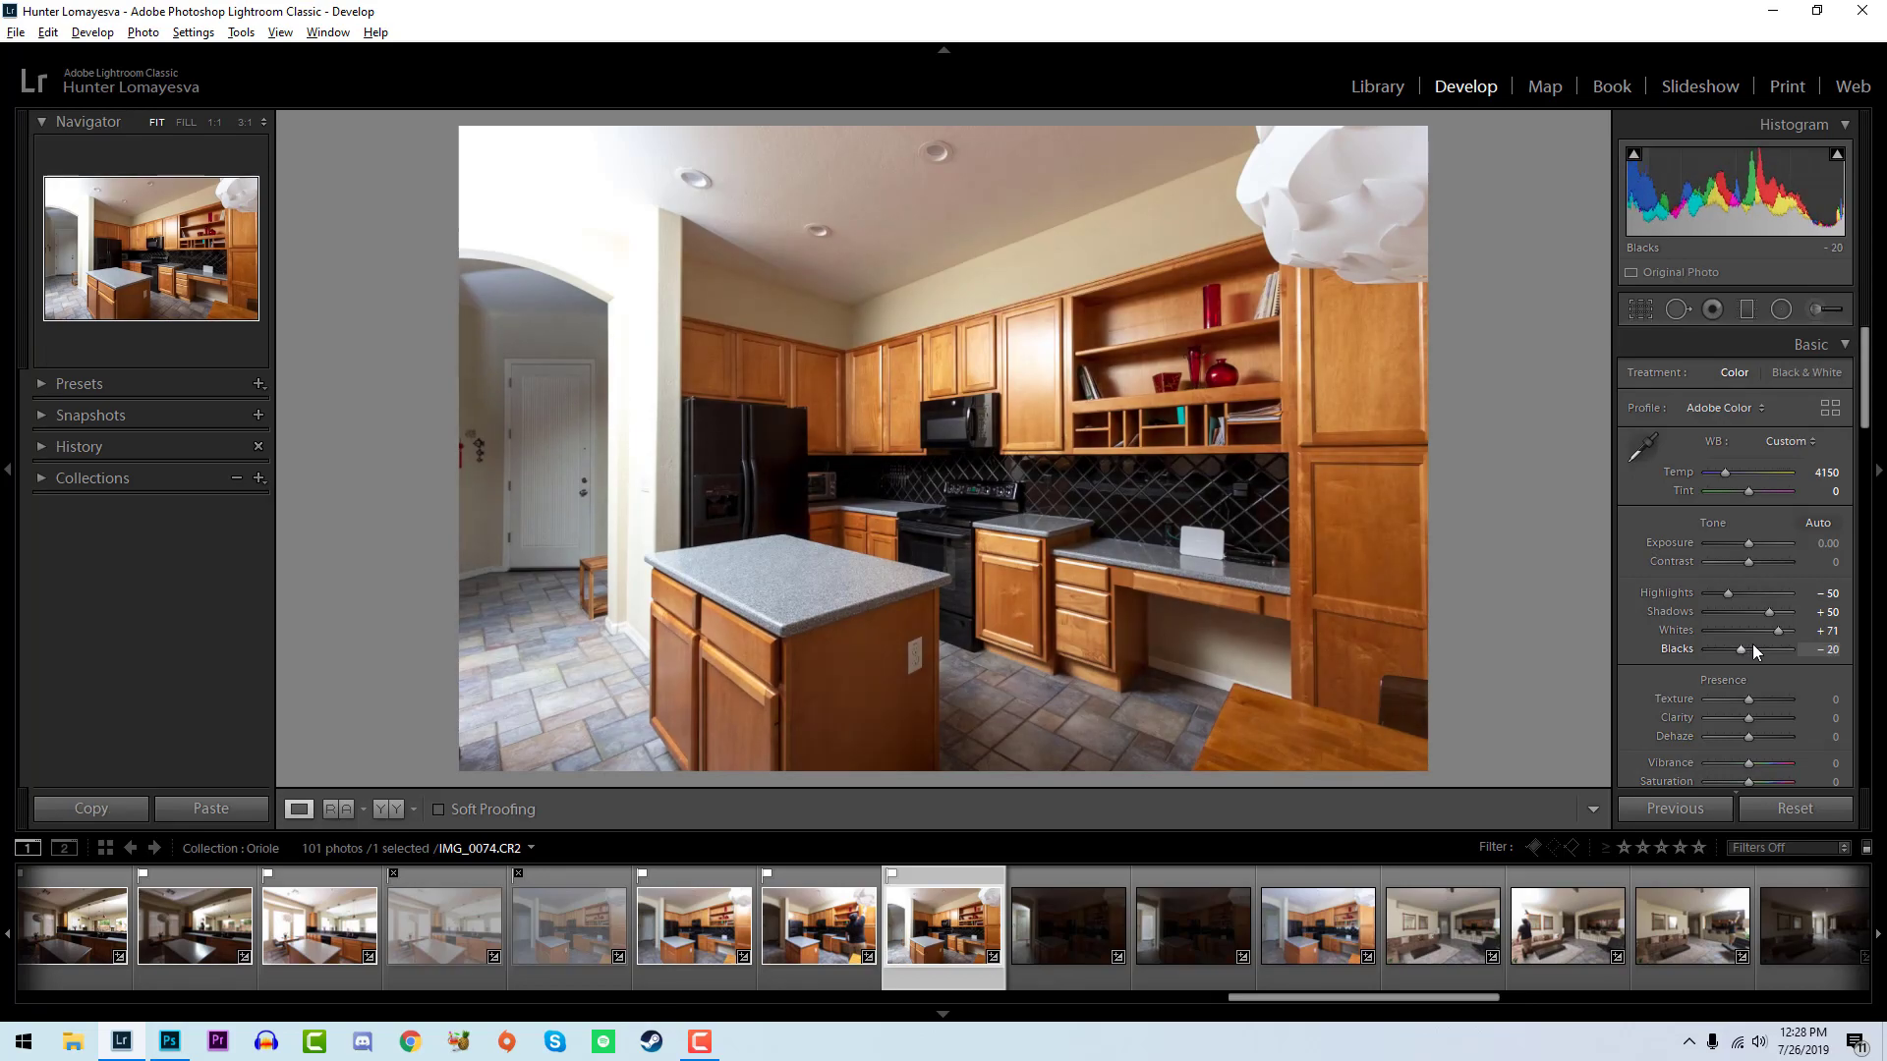
{"action": "left_click_drag", "start_coordinate": [1733, 638], "coordinate": [1745, 652], "text": "alt"}
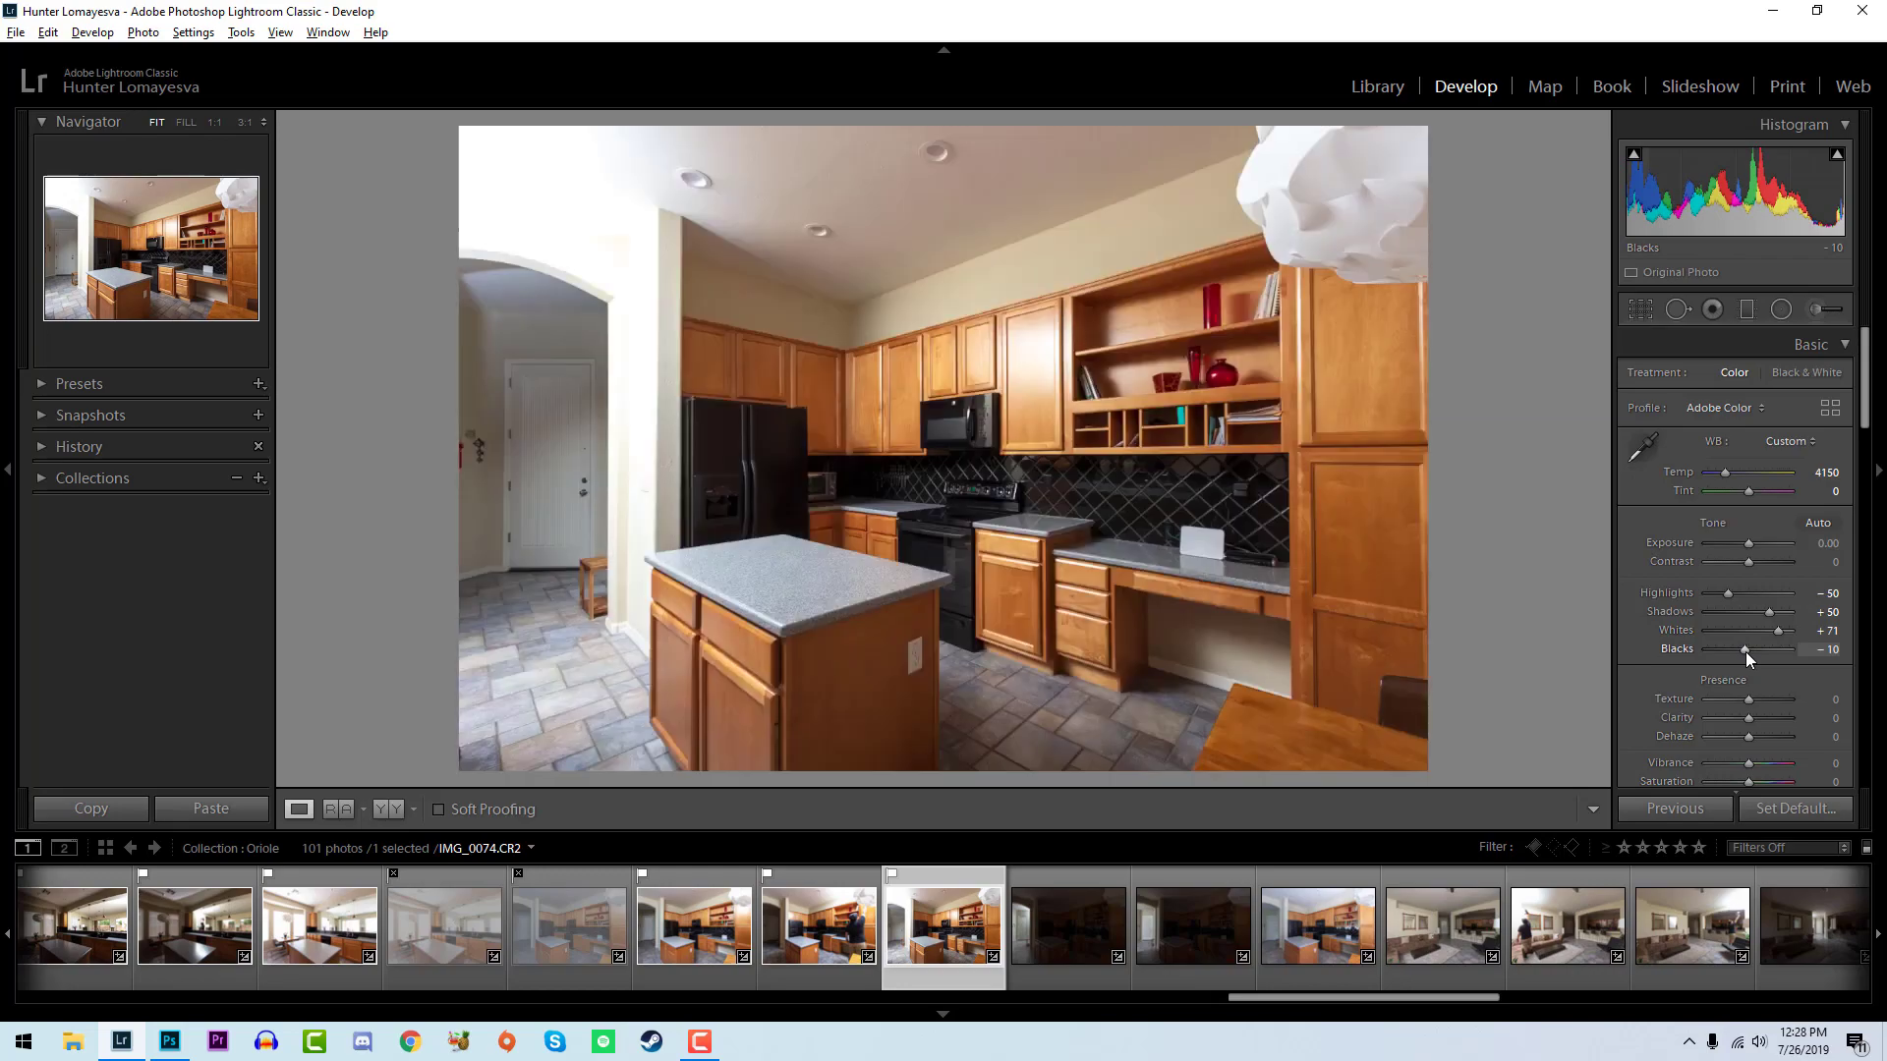
- Reject the dark kitchen photo IMG_0075 and flag IMG_0076 as a pick
{"action": "left_click", "coordinate": [1104, 927]}
{"action": "key", "text": "x"}
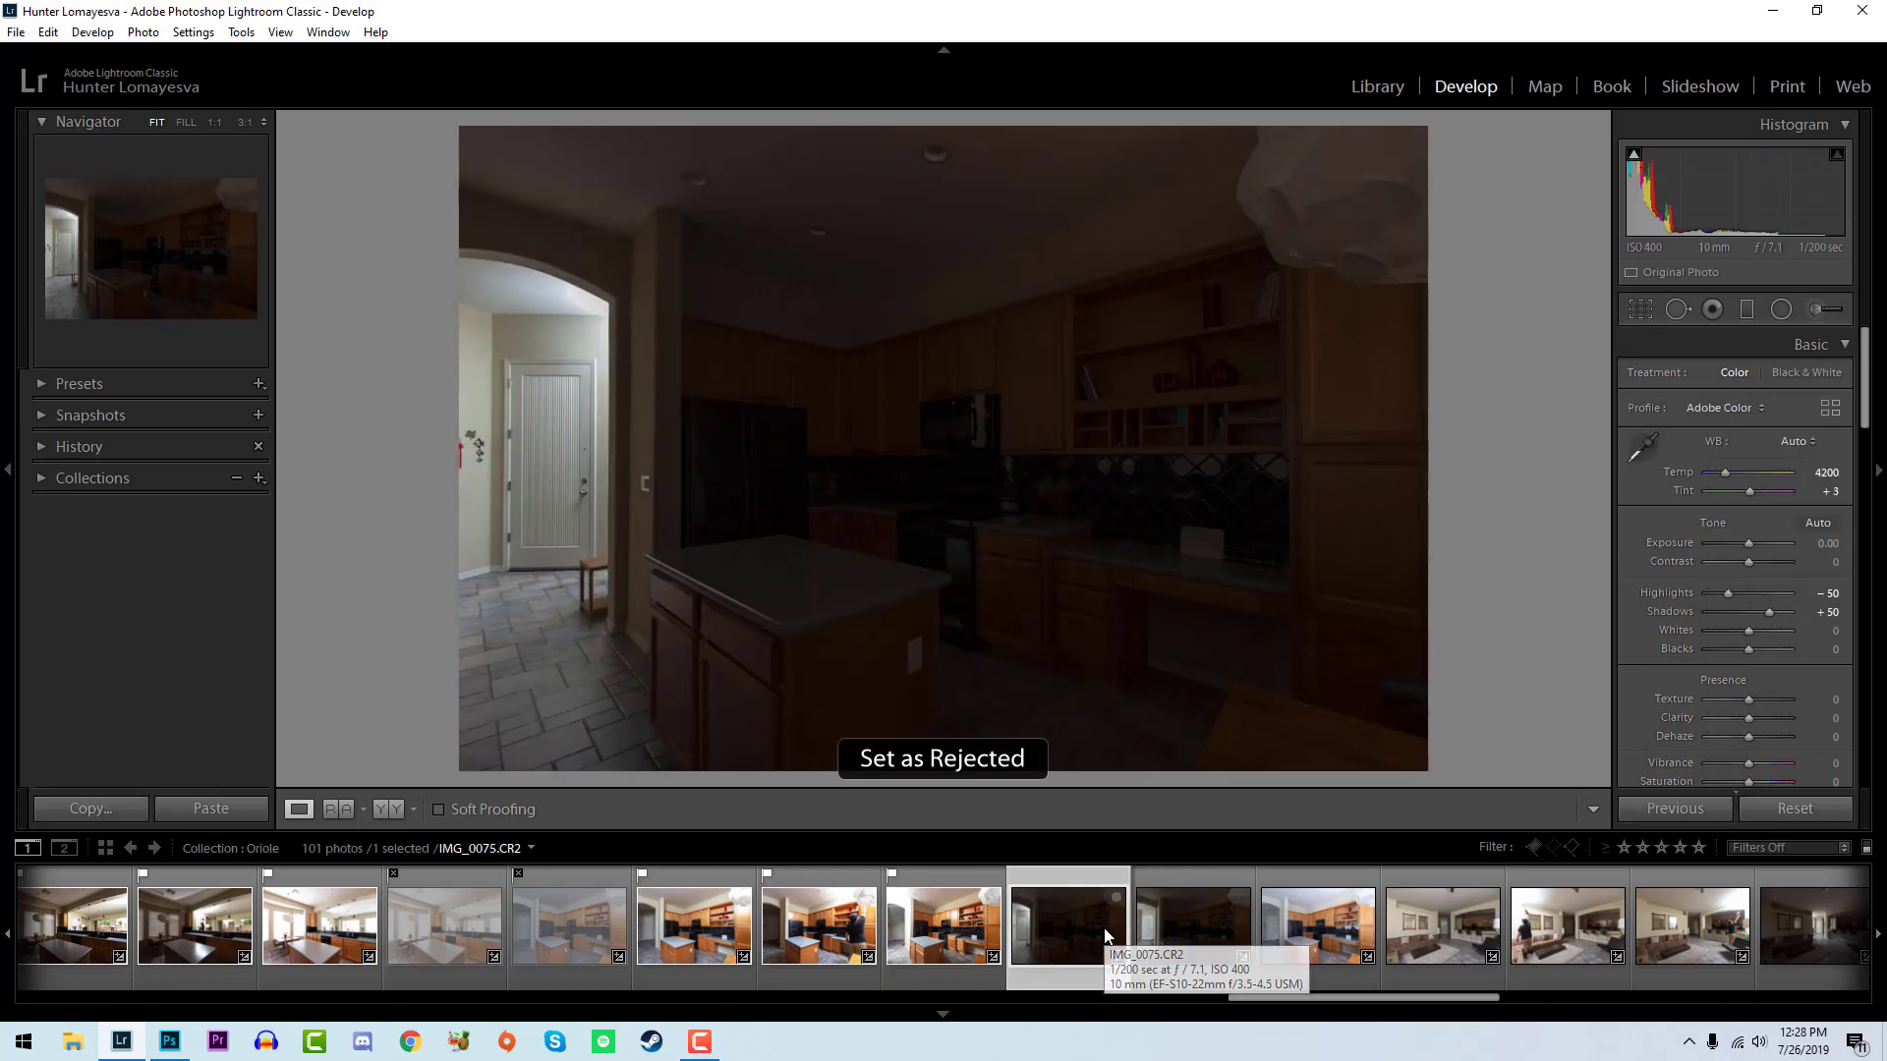
{"action": "key", "text": "p"}
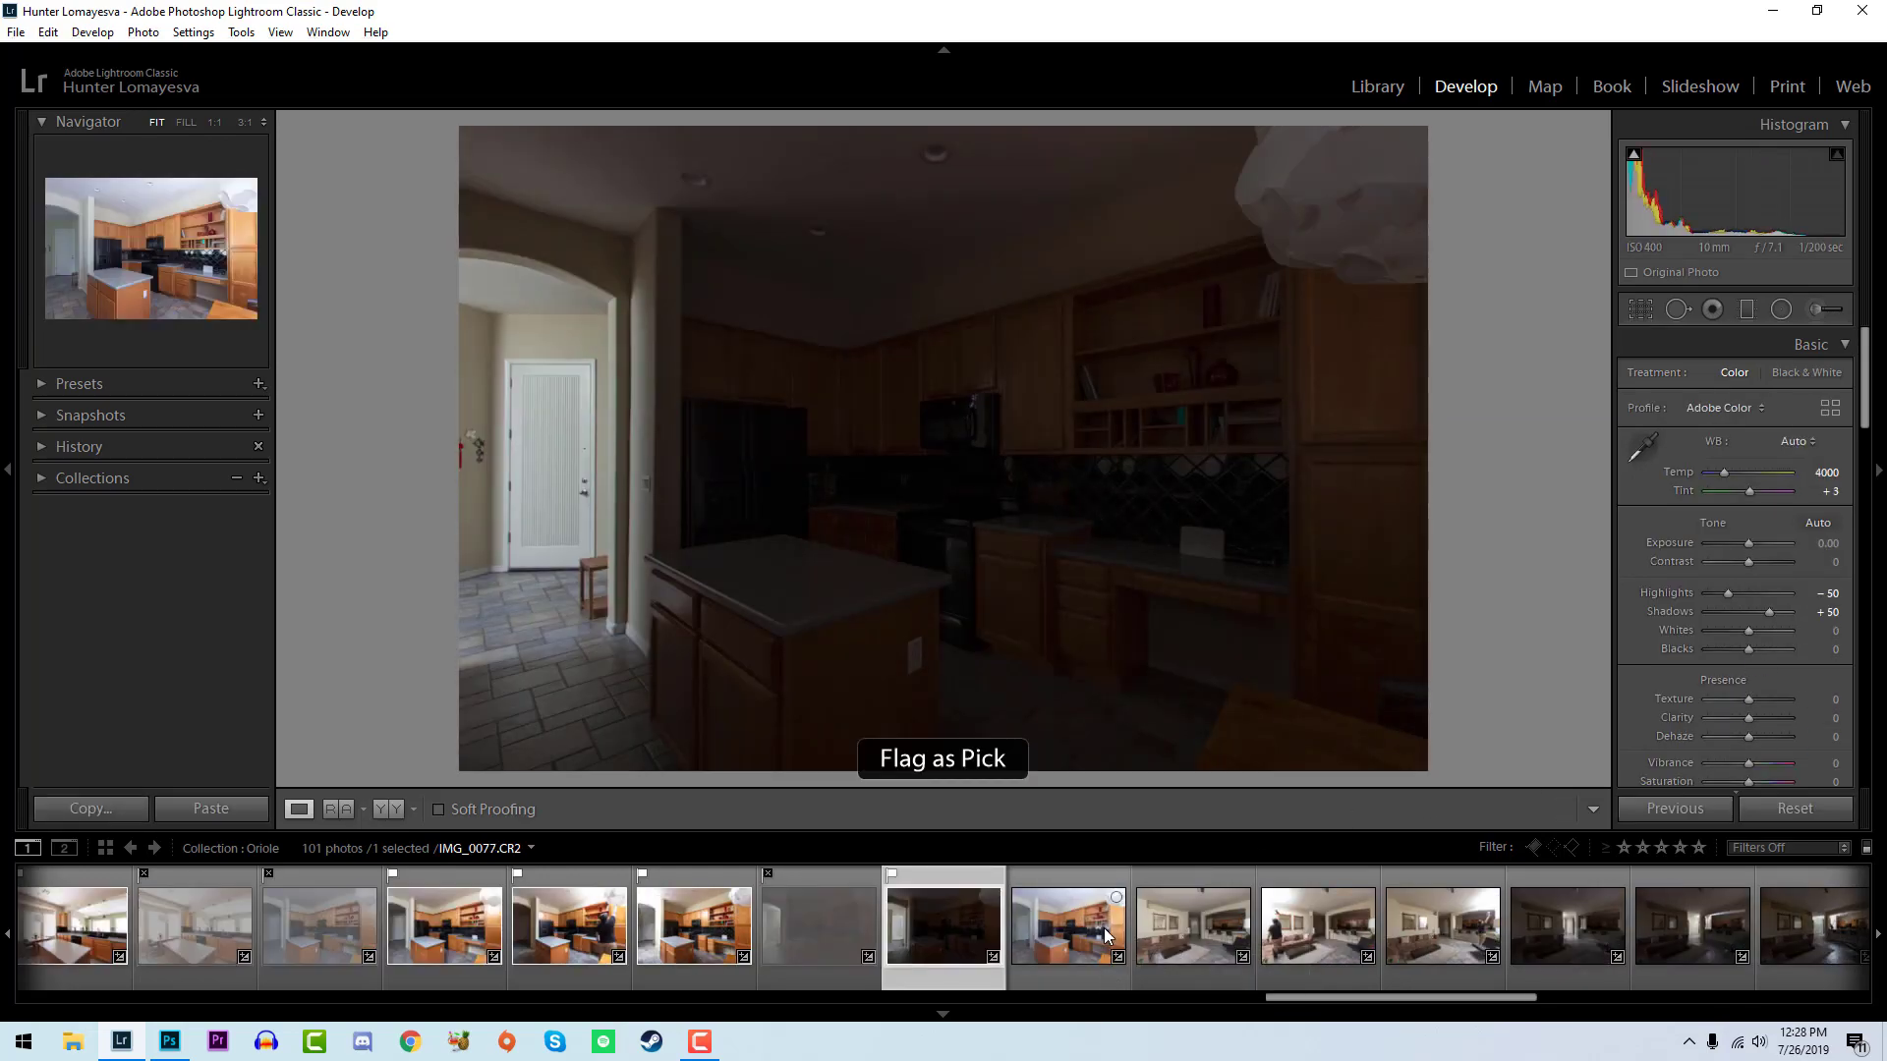
- Sample the white balance near the front door in IMG_0076 for a temperature of 4300, and set its whites to +55
{"action": "left_click", "coordinate": [504, 485]}
{"action": "key", "text": "w"}
{"action": "left_click", "coordinate": [645, 431]}
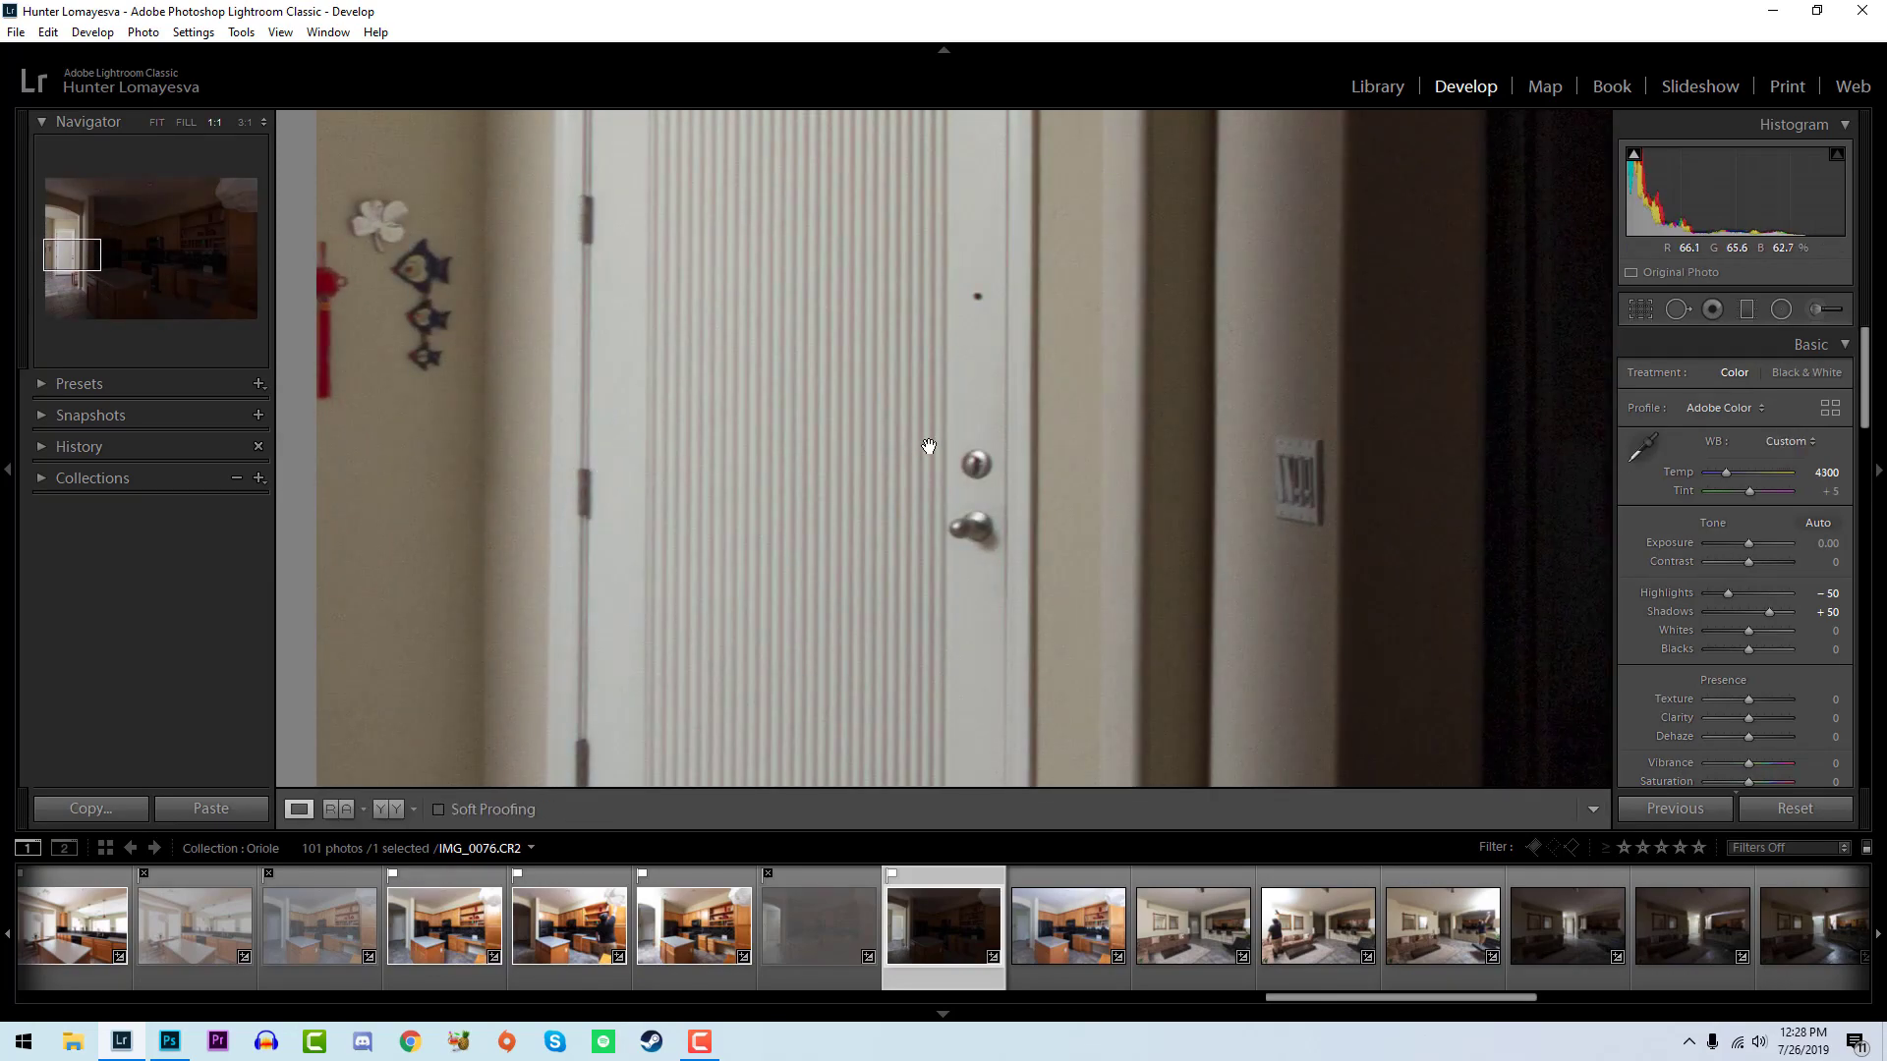
{"action": "left_click", "coordinate": [922, 448]}
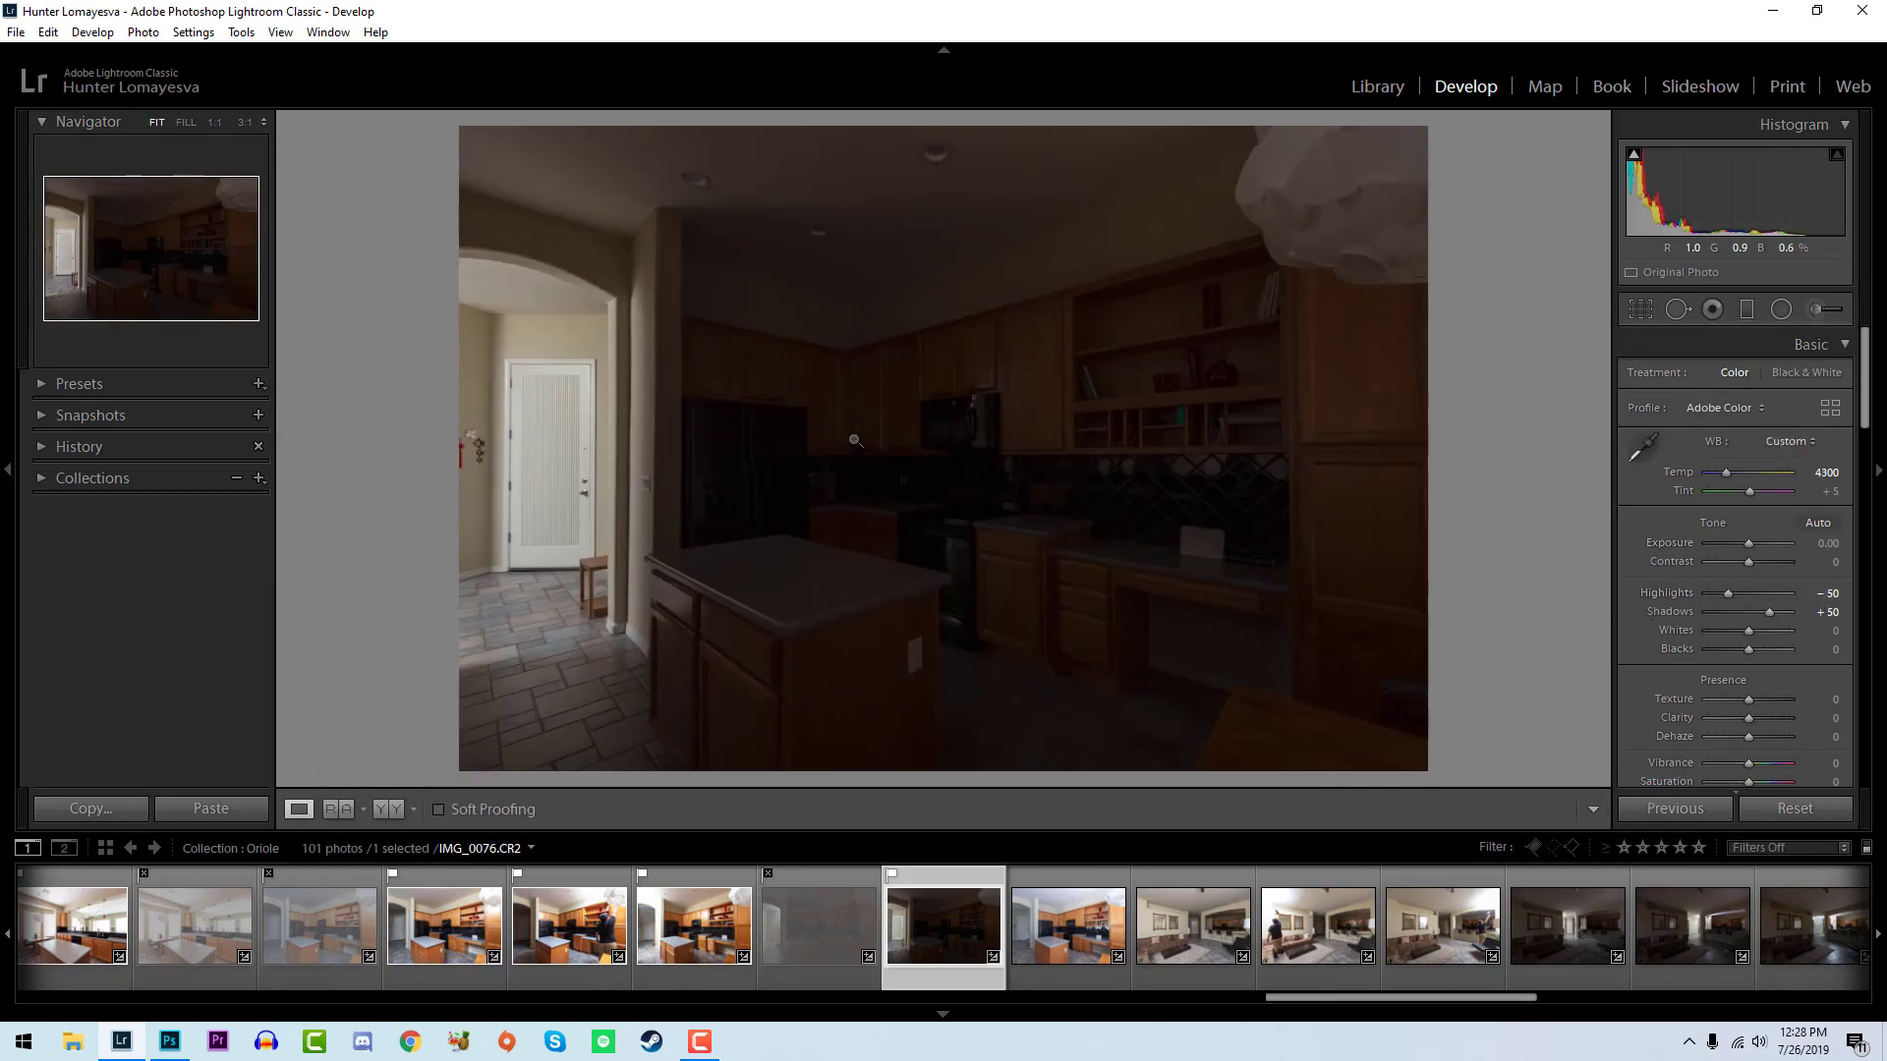
{"action": "key", "text": "w"}
{"action": "key", "text": "Escape"}
{"action": "mouse_move", "coordinate": [1749, 630]}
{"action": "left_mouse_down"}
{"action": "mouse_move", "coordinate": [1776, 633]}
{"action": "mouse_move", "coordinate": [1743, 650]}
{"action": "mouse_move", "coordinate": [1771, 630]}
{"action": "left_mouse_up"}
{"action": "double_click", "coordinate": [1690, 650]}
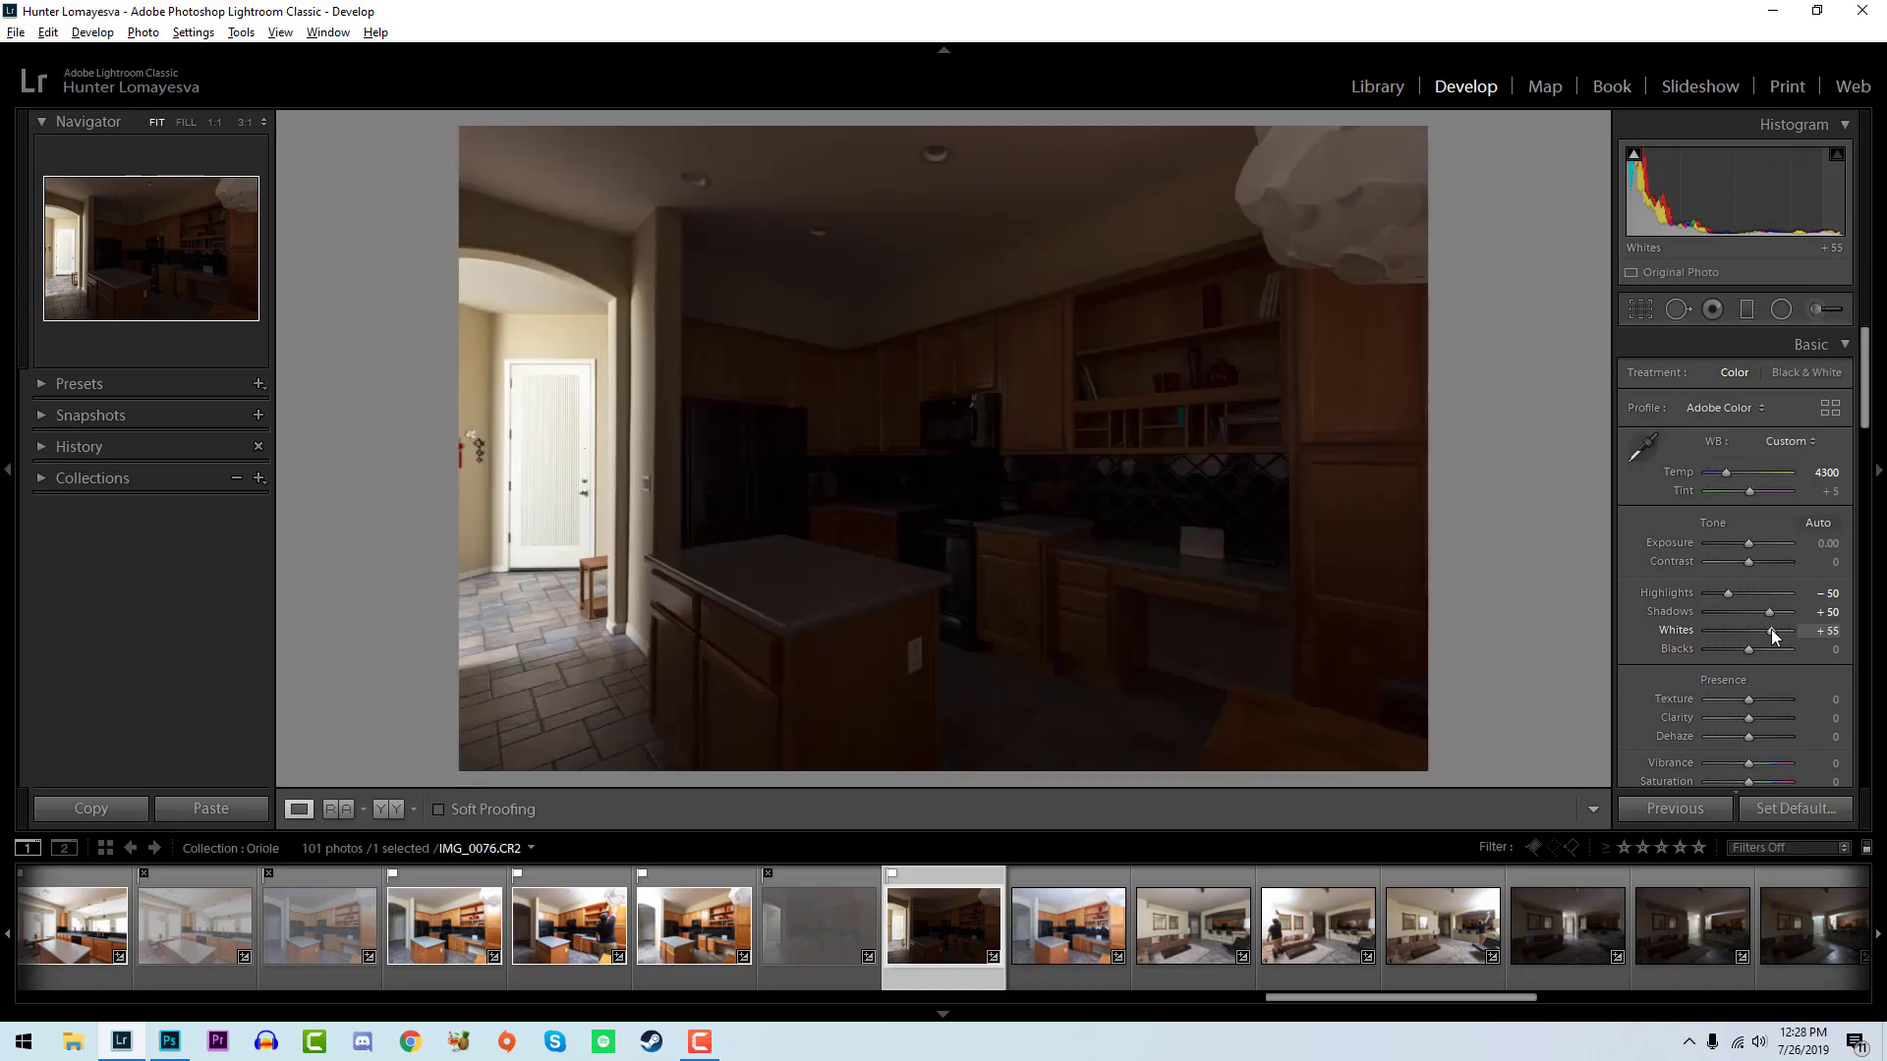
- Flag IMG_0077 as a pick, inspect its entry floor up close, and set its whites to +43 and temperature to 3200
{"action": "key", "text": "Right"}
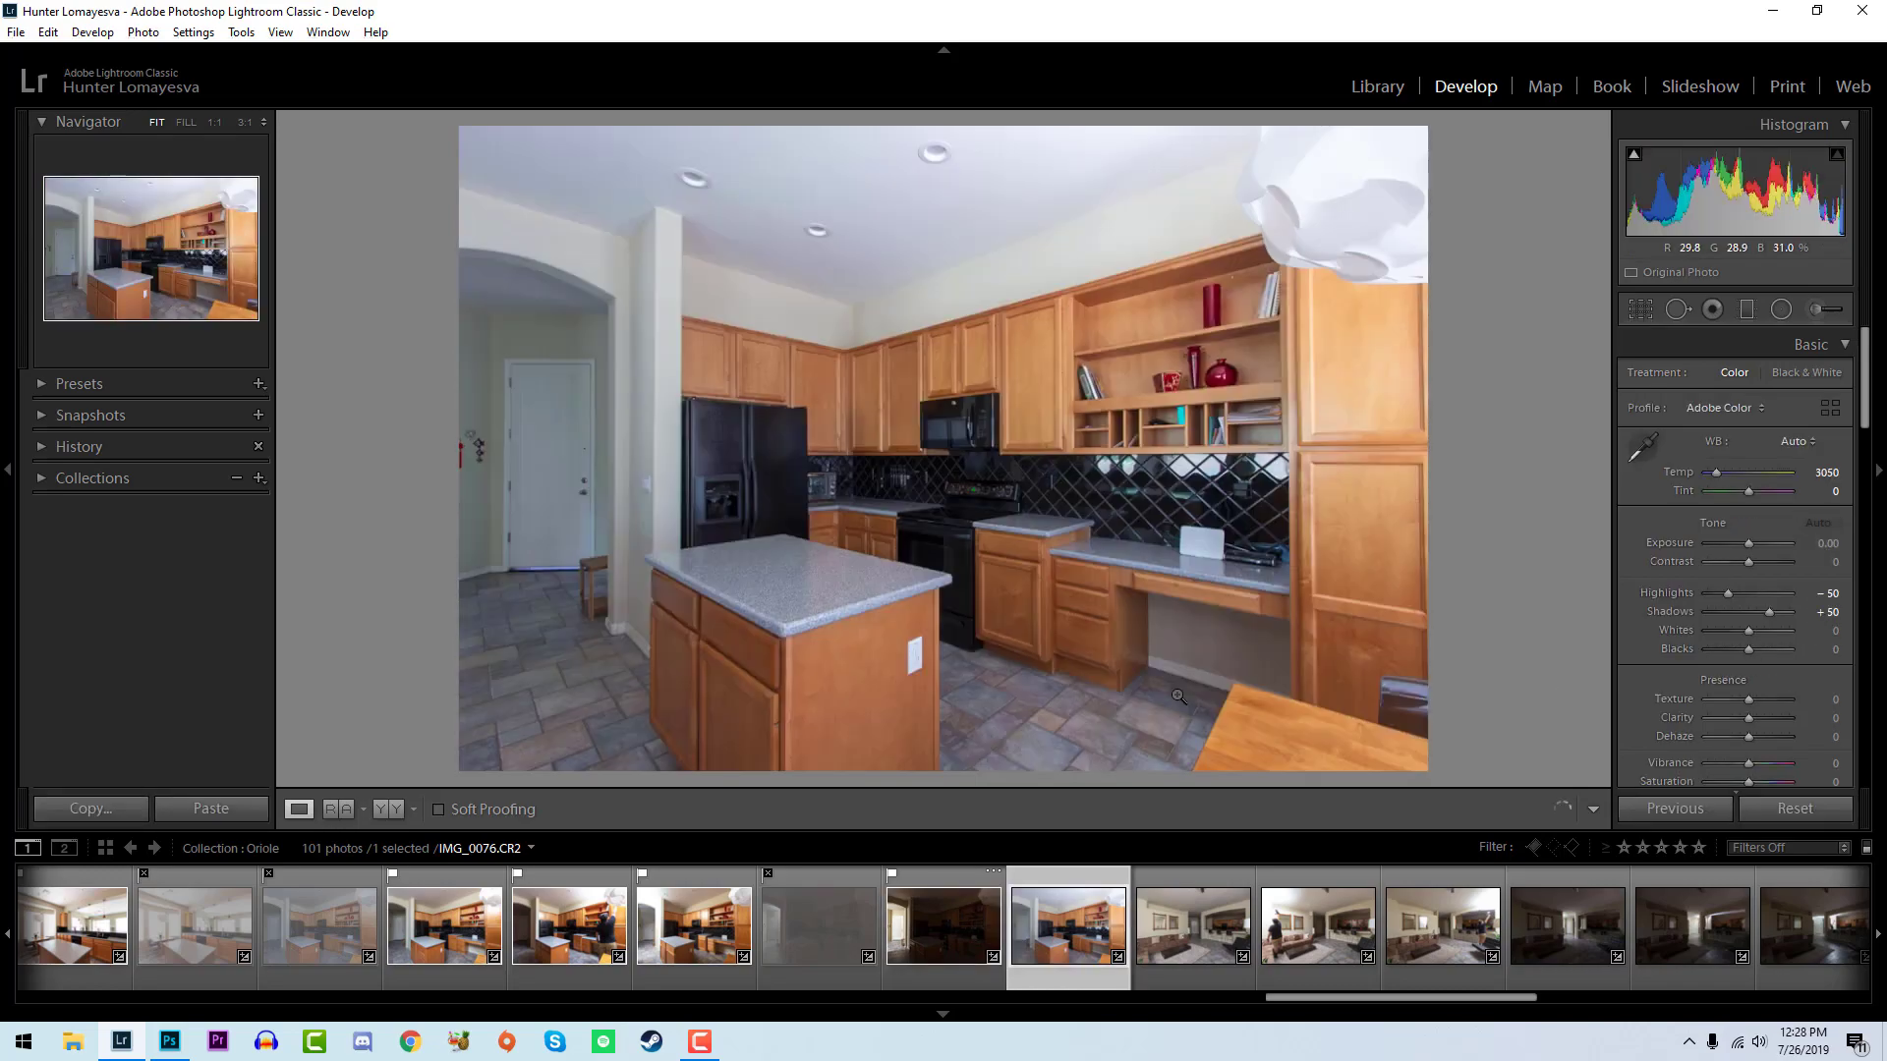
{"action": "key", "text": "p"}
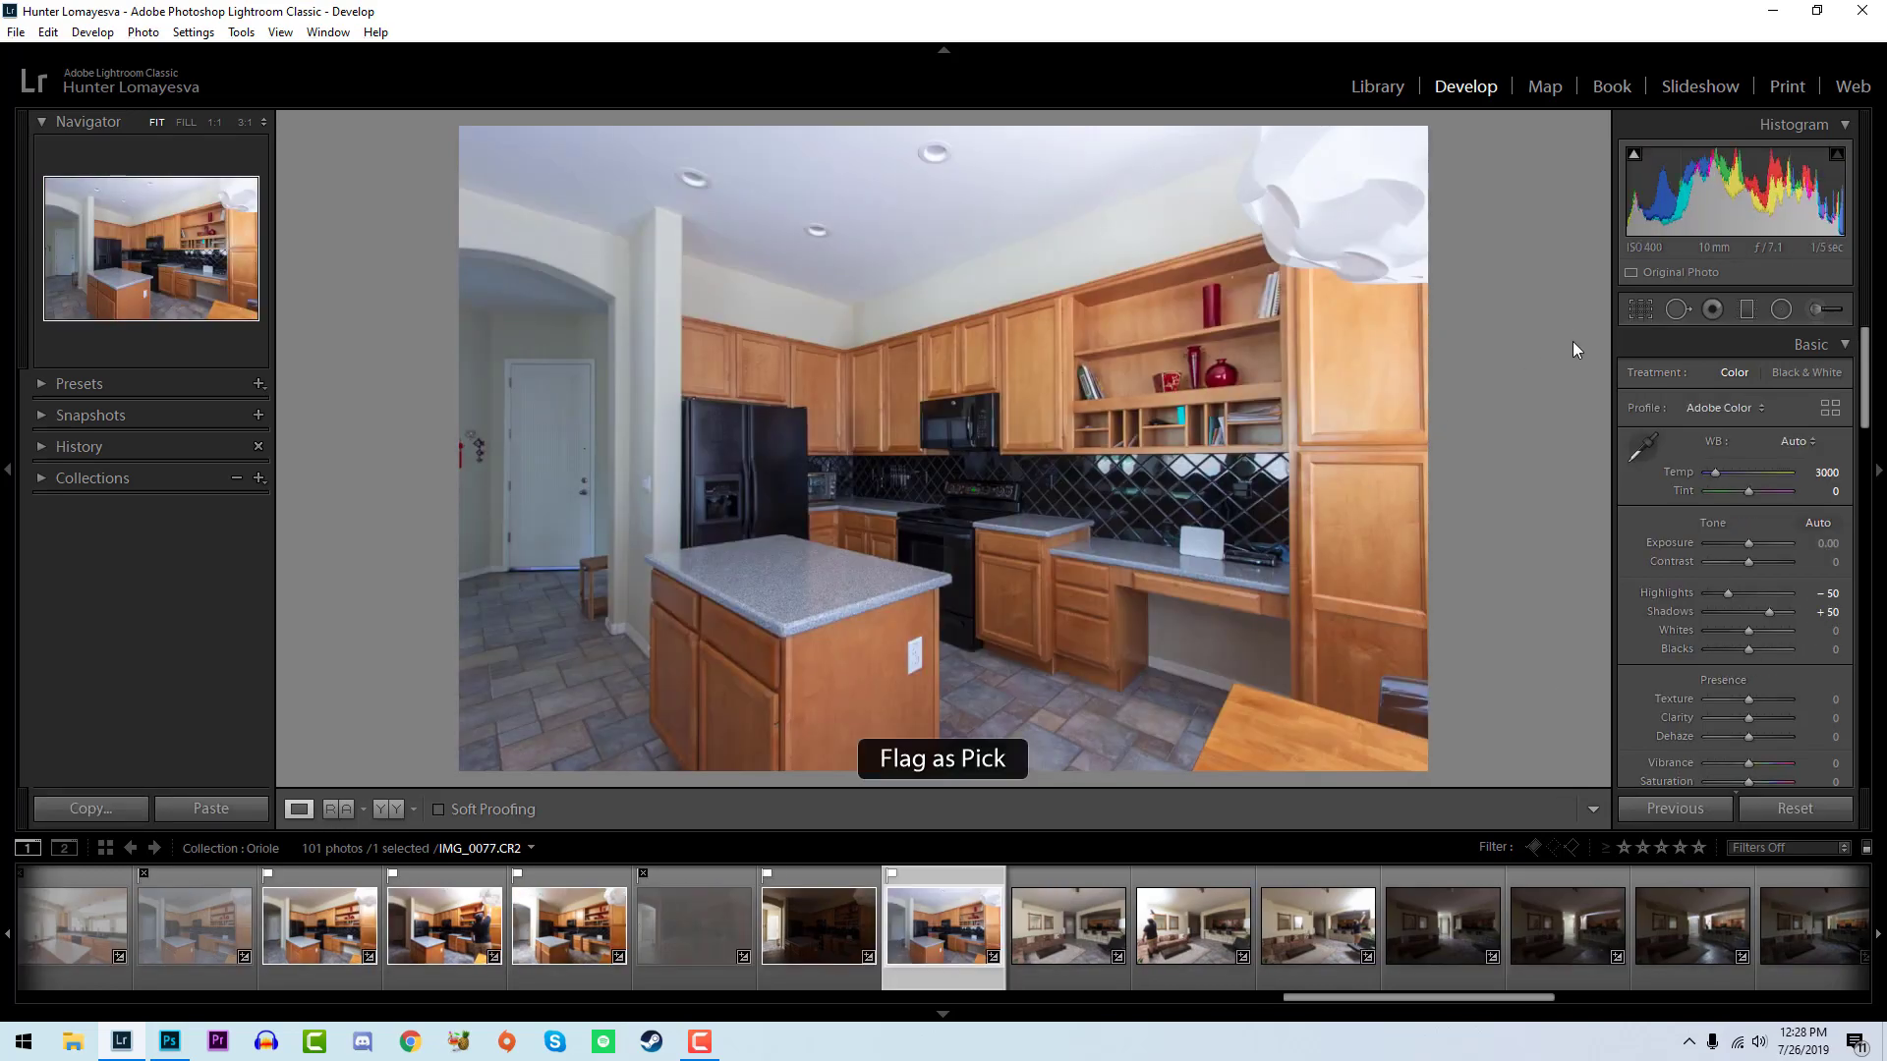
{"action": "left_click", "coordinate": [528, 633]}
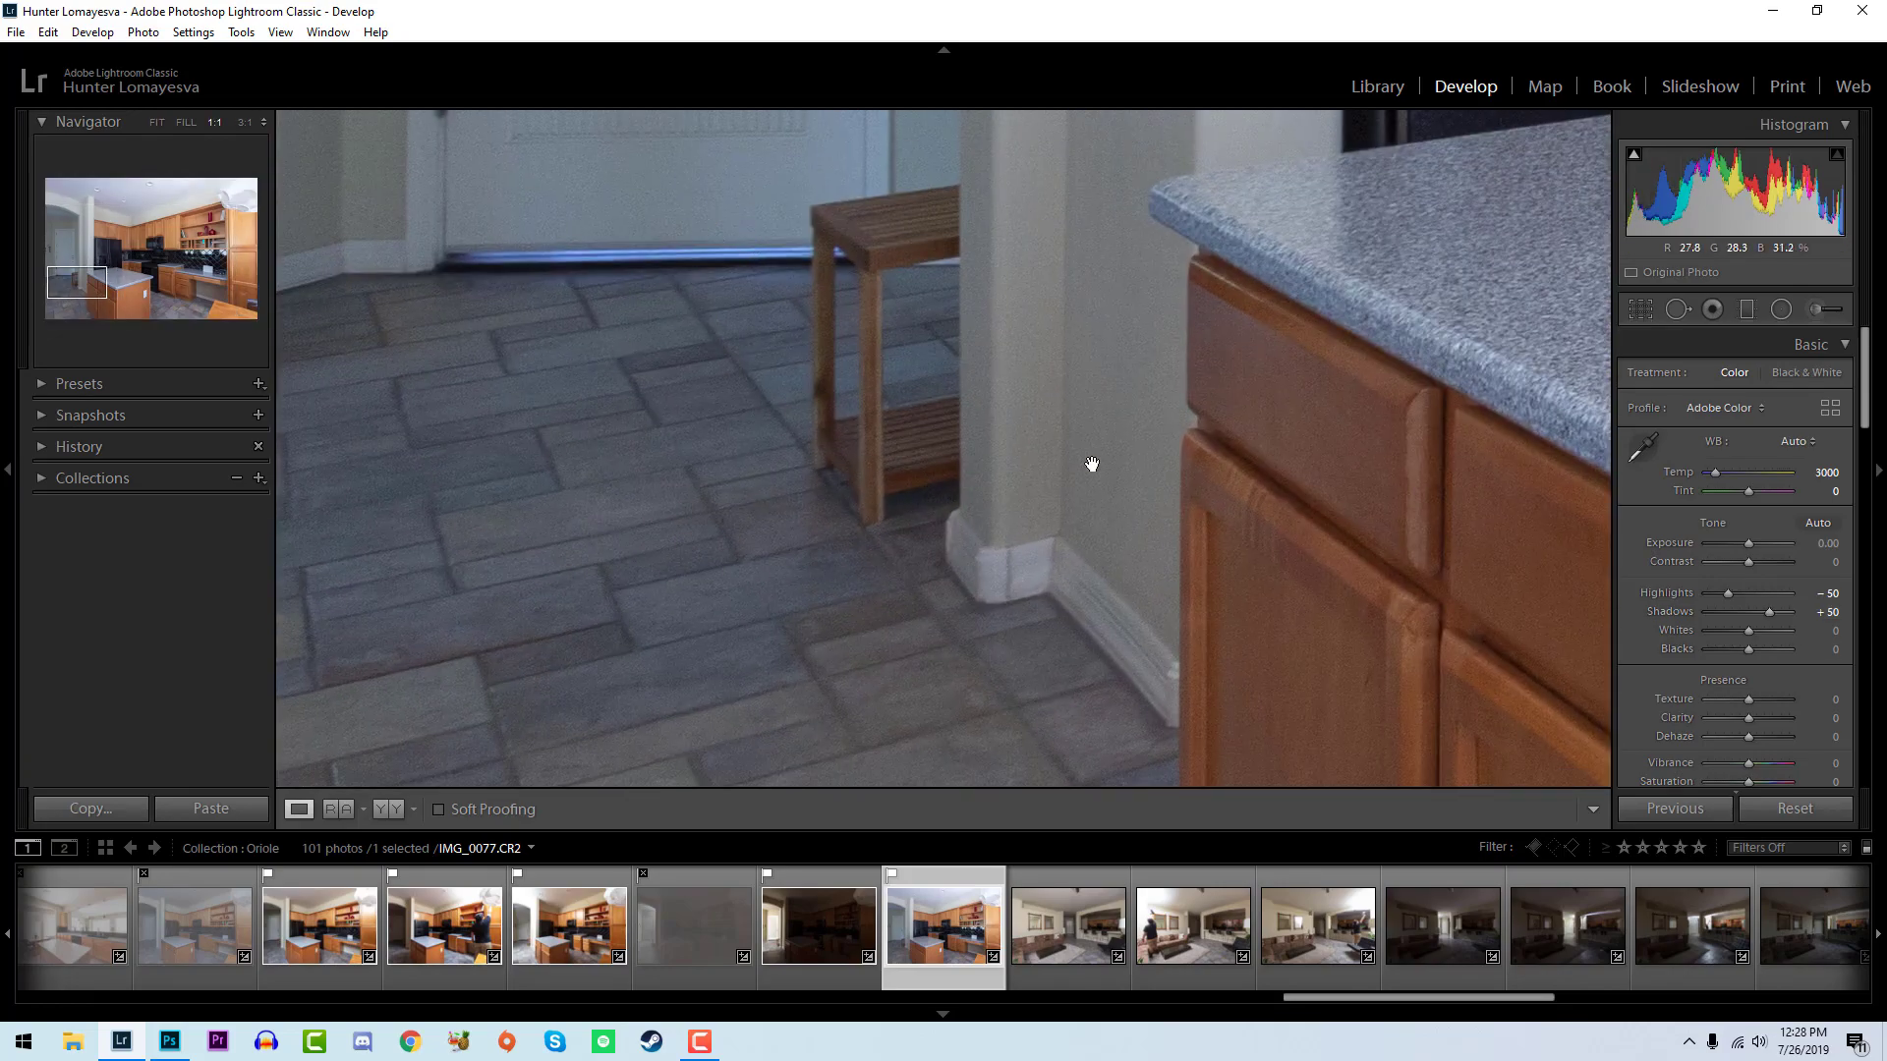
{"action": "left_click", "coordinate": [943, 261]}
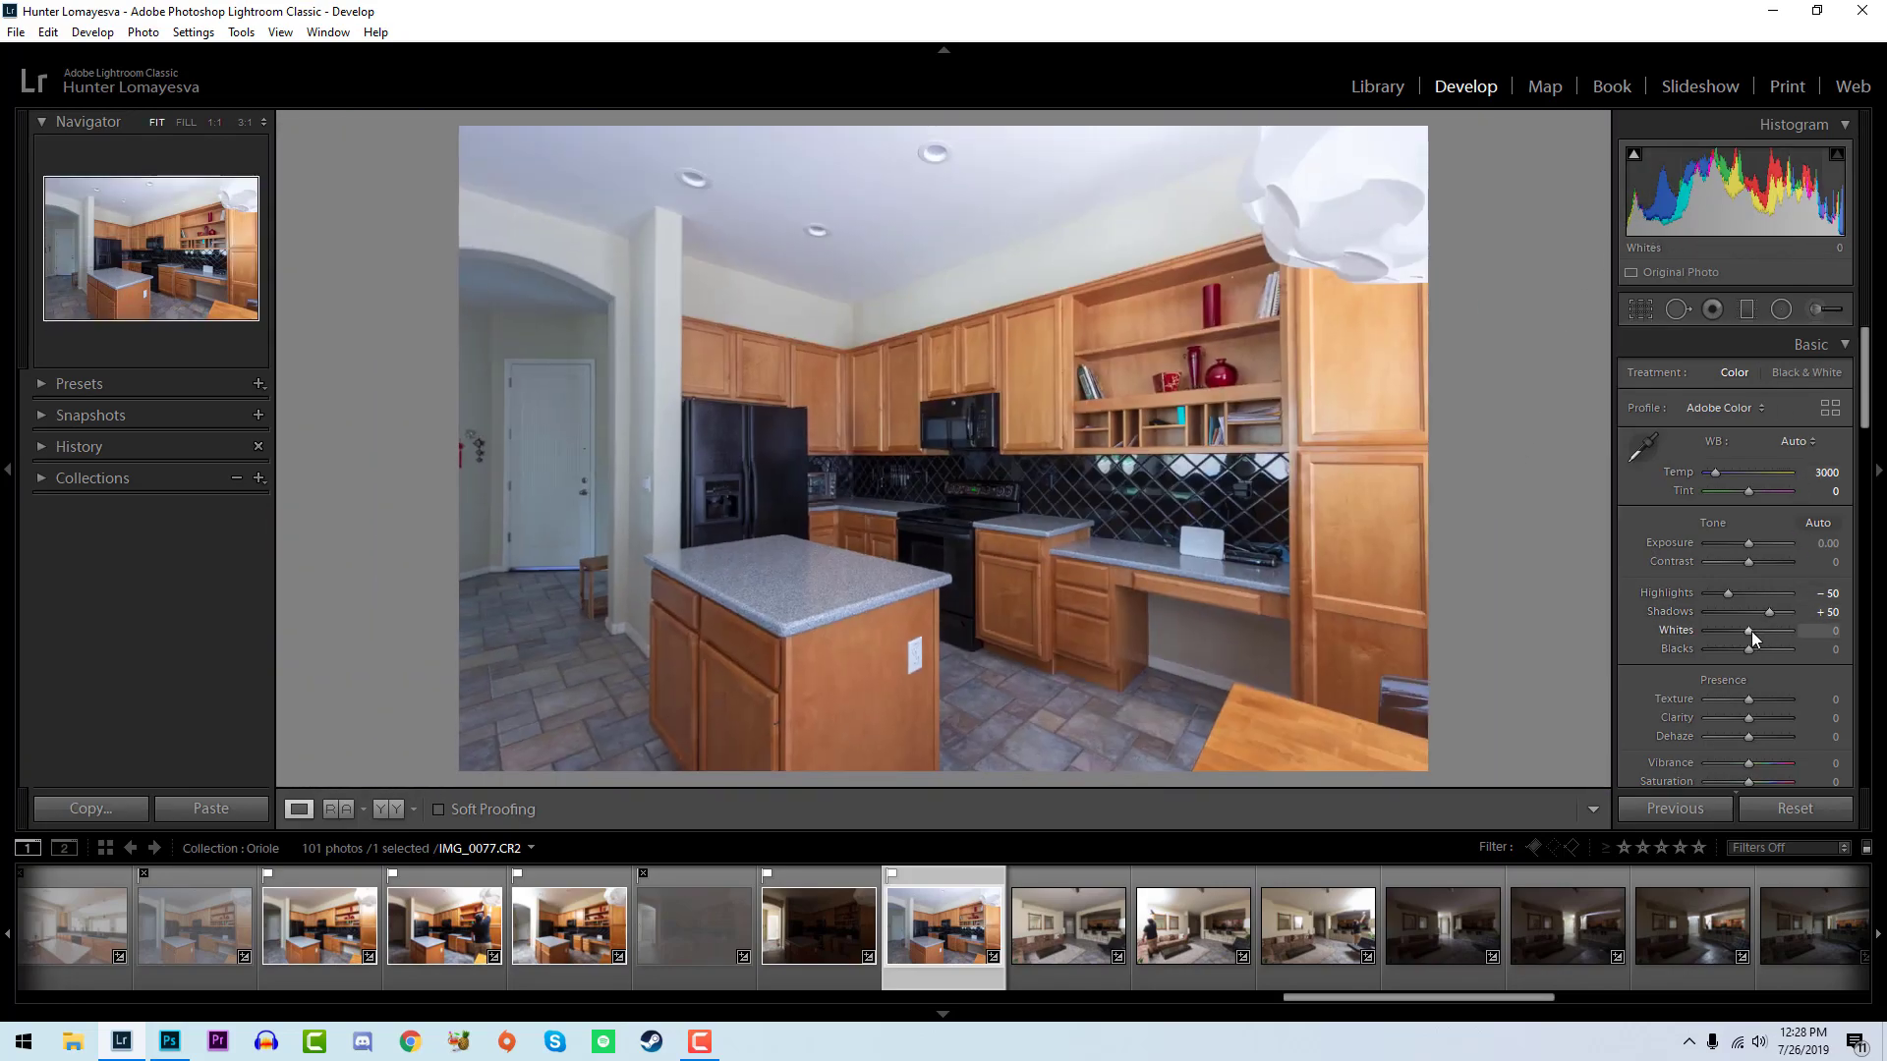
{"action": "key", "text": "alt"}
{"action": "left_click_drag", "start_coordinate": [1746, 631], "coordinate": [1764, 632]}
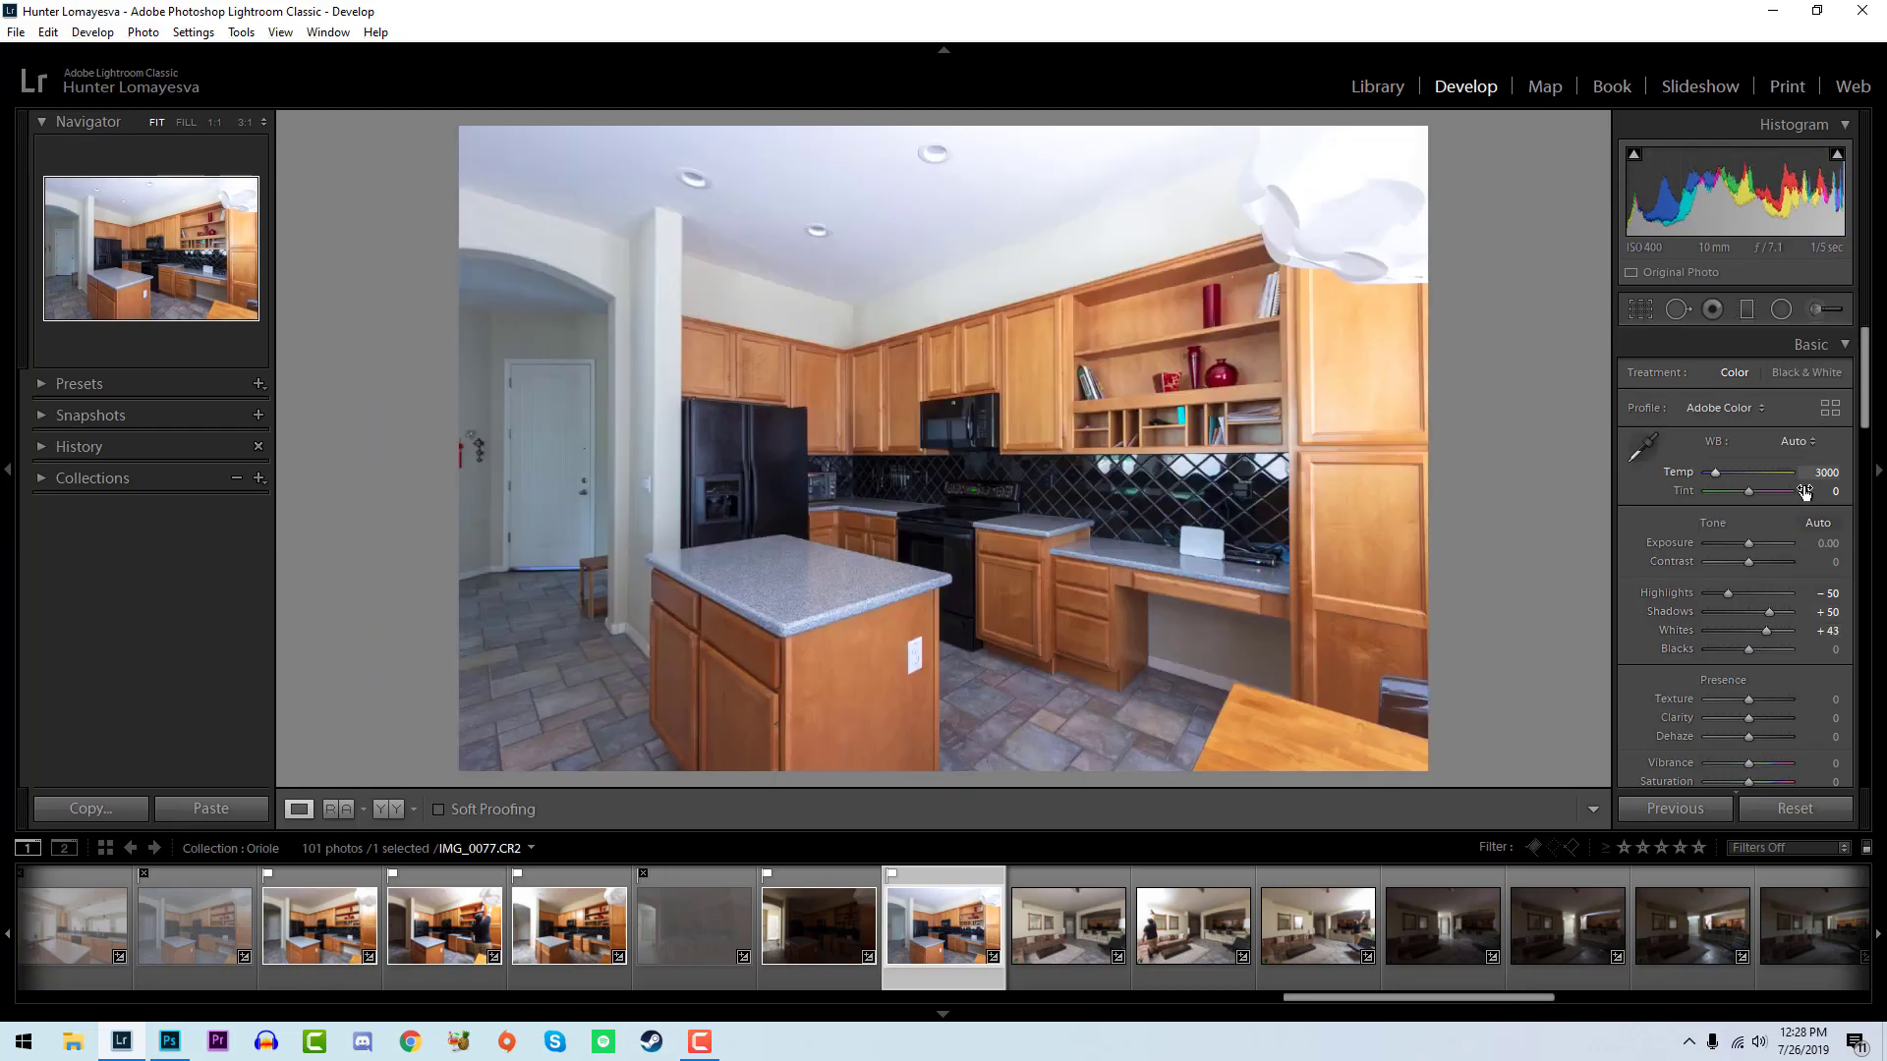
{"action": "left_click_drag", "start_coordinate": [1817, 478], "coordinate": [1823, 478]}
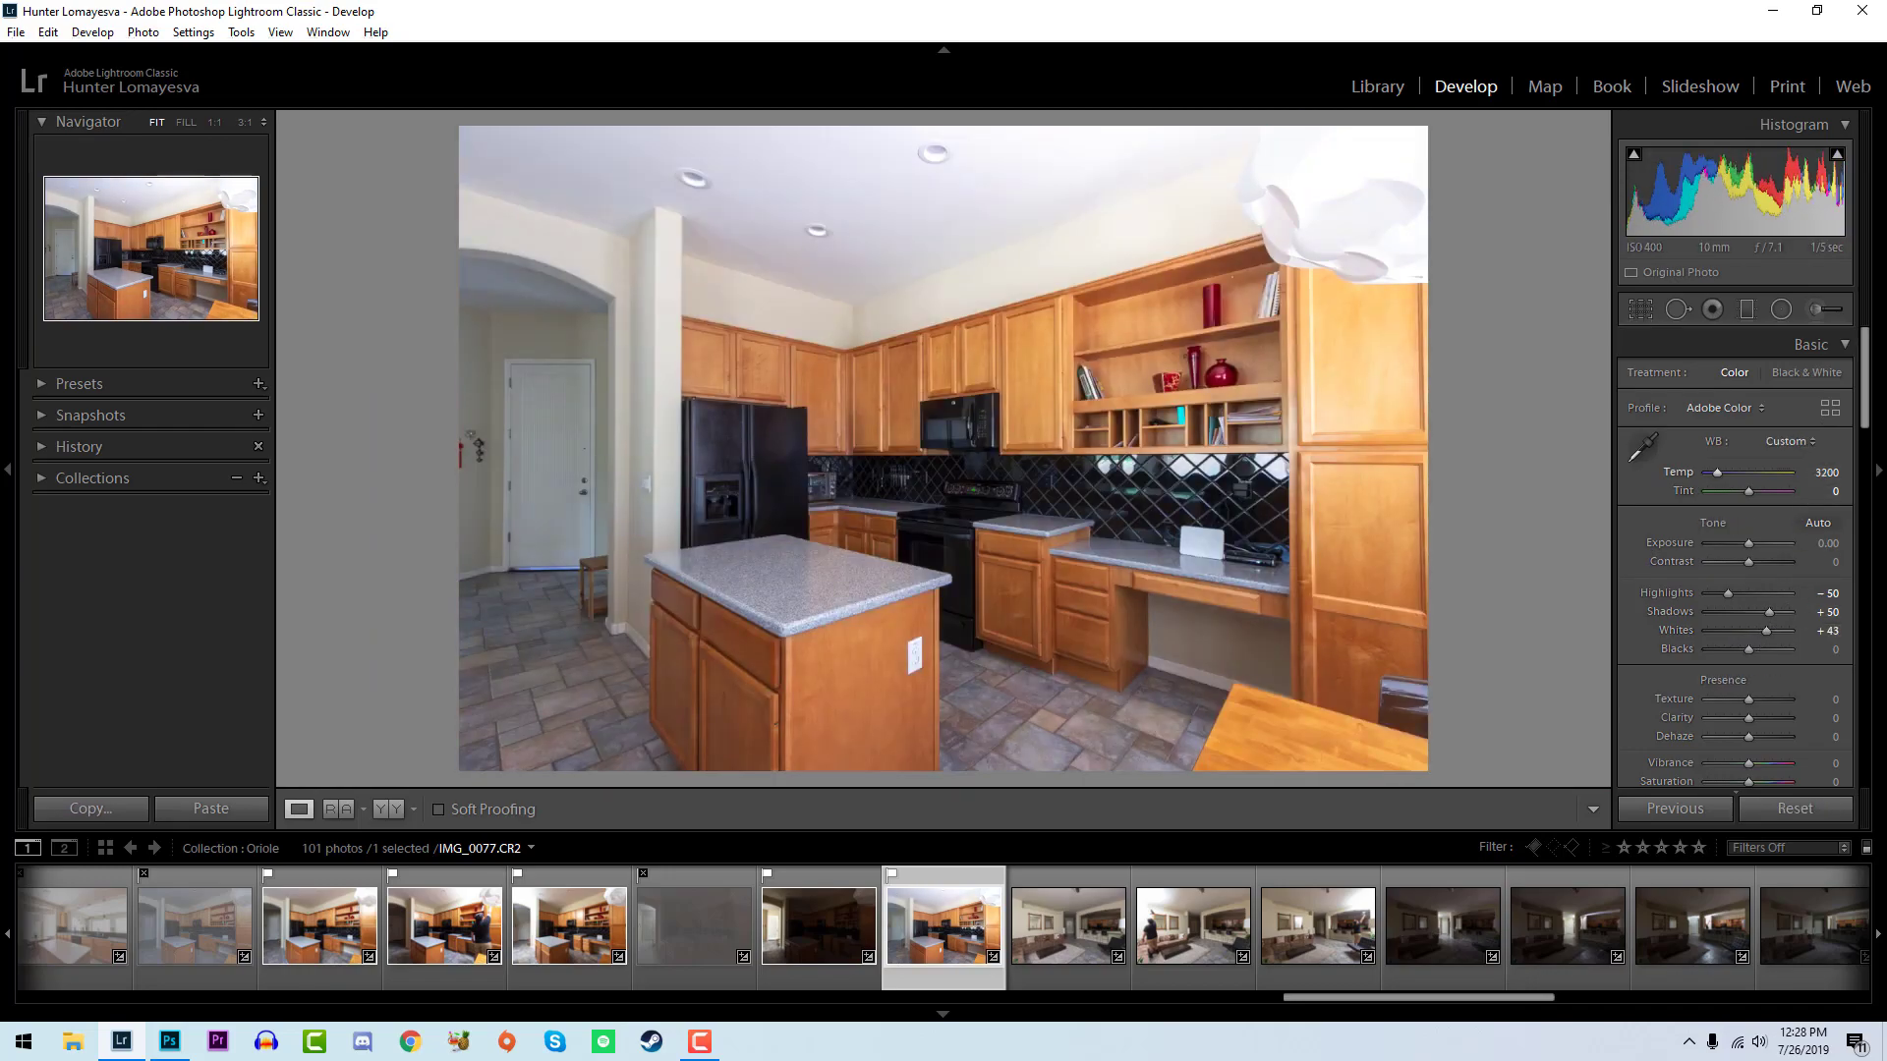
- Lower the blacks of the kitchen photo IMG_0077
{"action": "left_click_drag", "start_coordinate": [1766, 631], "coordinate": [1741, 647]}
- Flag IMG_0078 as a pick and set its exposure to +0.18, whites to +43 and blacks to -24
{"action": "key", "text": "Right"}
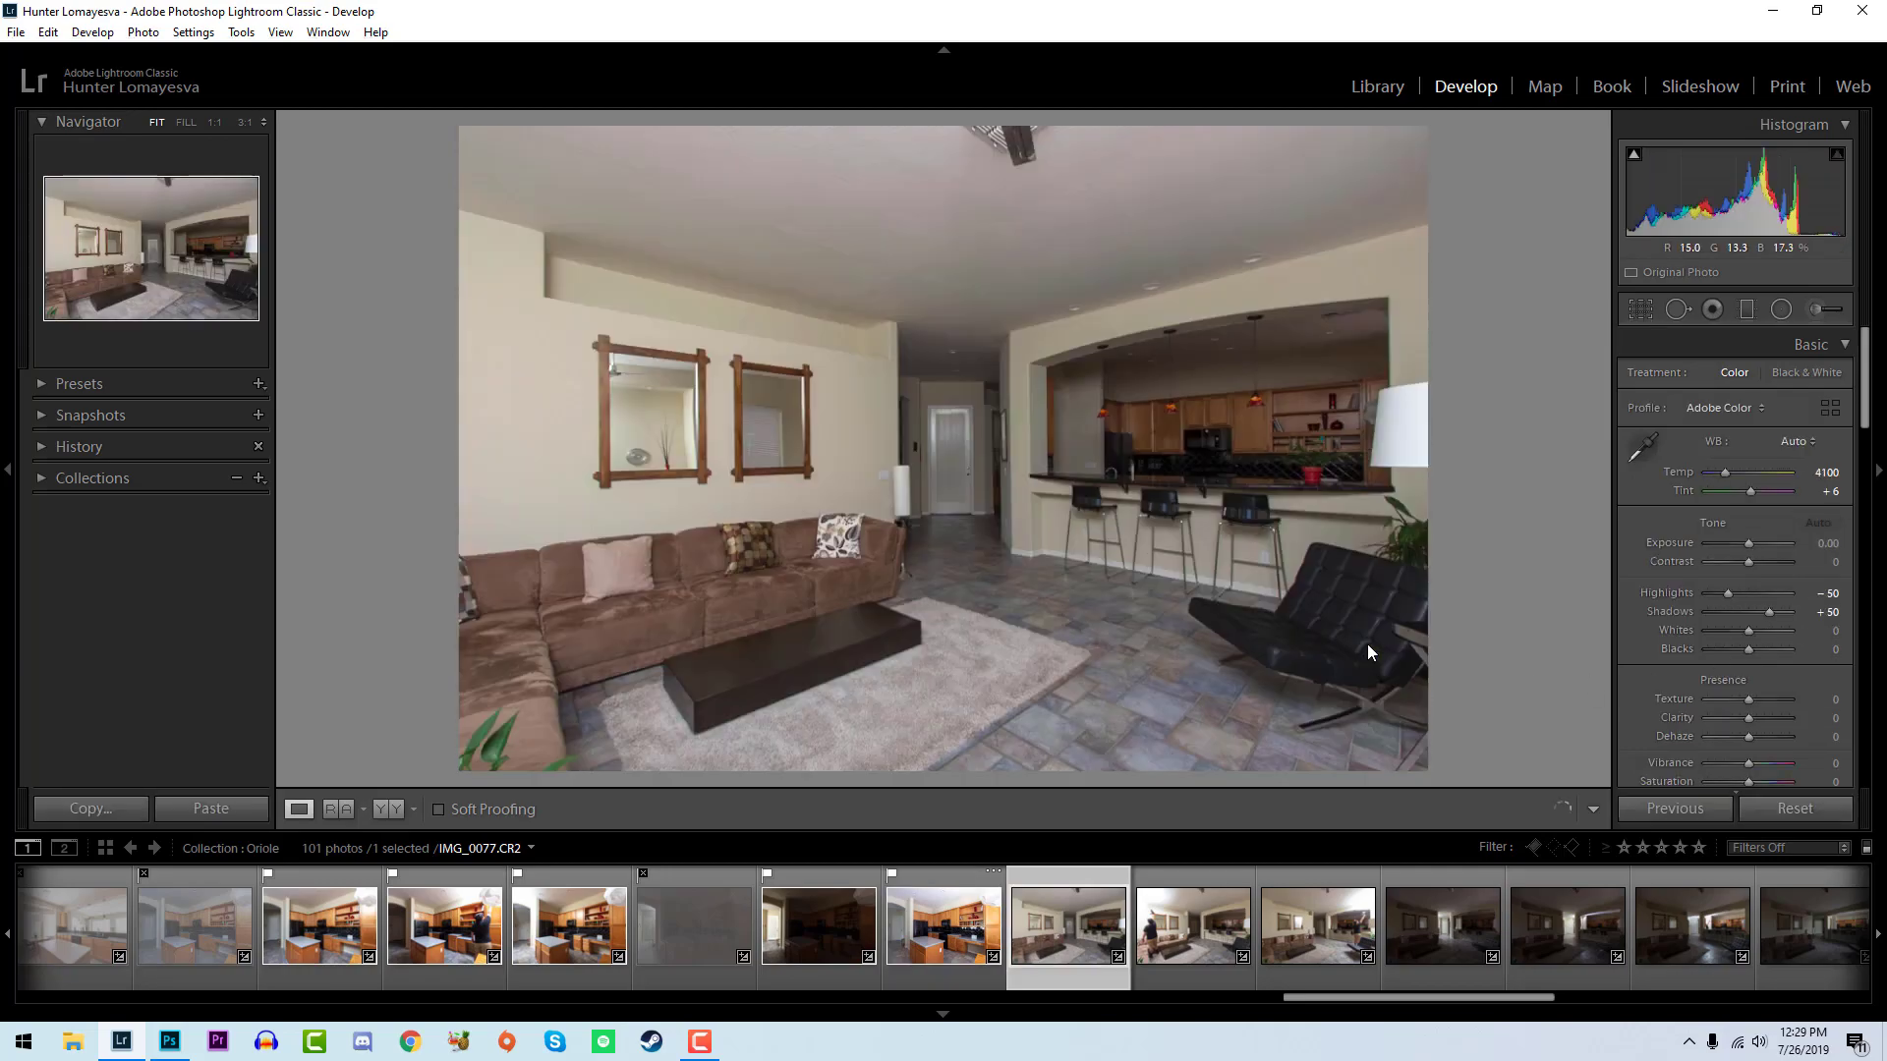
{"action": "key", "text": "p"}
{"action": "left_click_drag", "start_coordinate": [1755, 206], "coordinate": [1765, 207]}
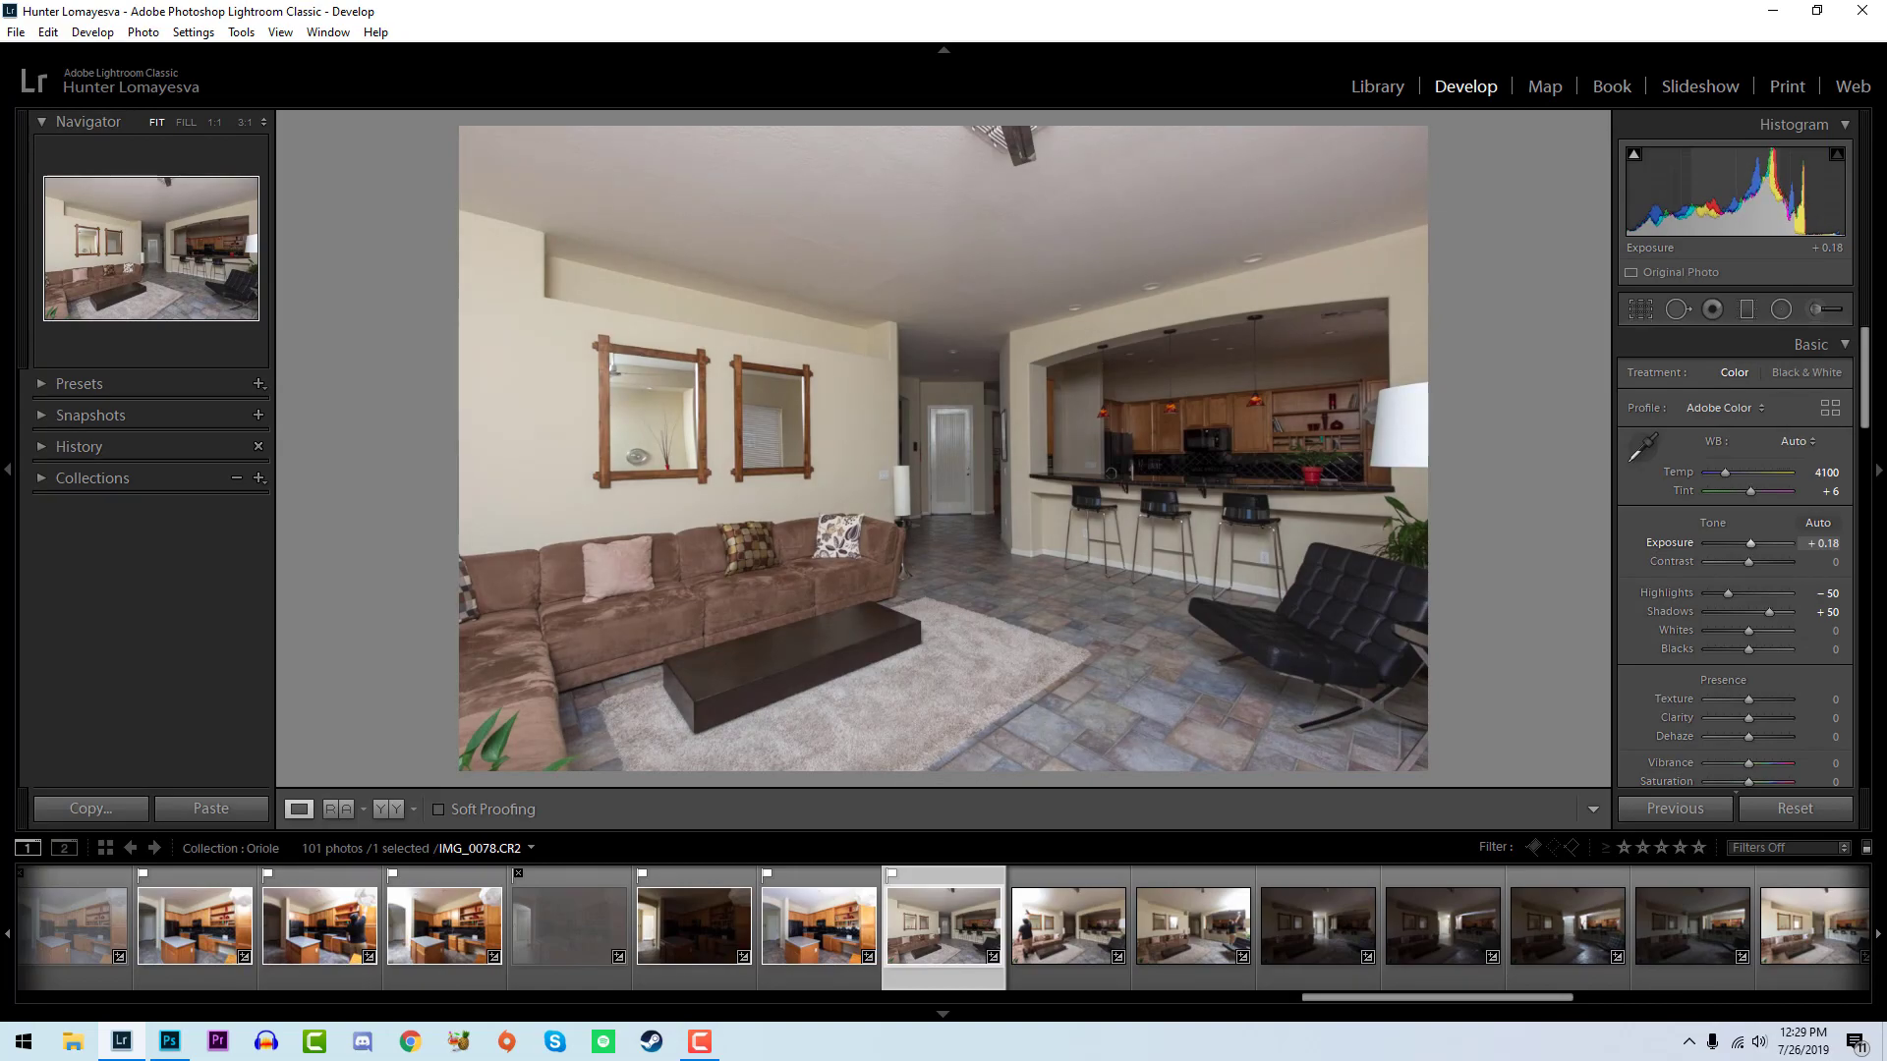
{"action": "mouse_move", "coordinate": [1743, 627]}
{"action": "left_mouse_down", "text": "alt"}
{"action": "mouse_move", "coordinate": [1773, 634]}
{"action": "mouse_move", "coordinate": [1741, 650]}
{"action": "left_mouse_up", "text": "alt"}
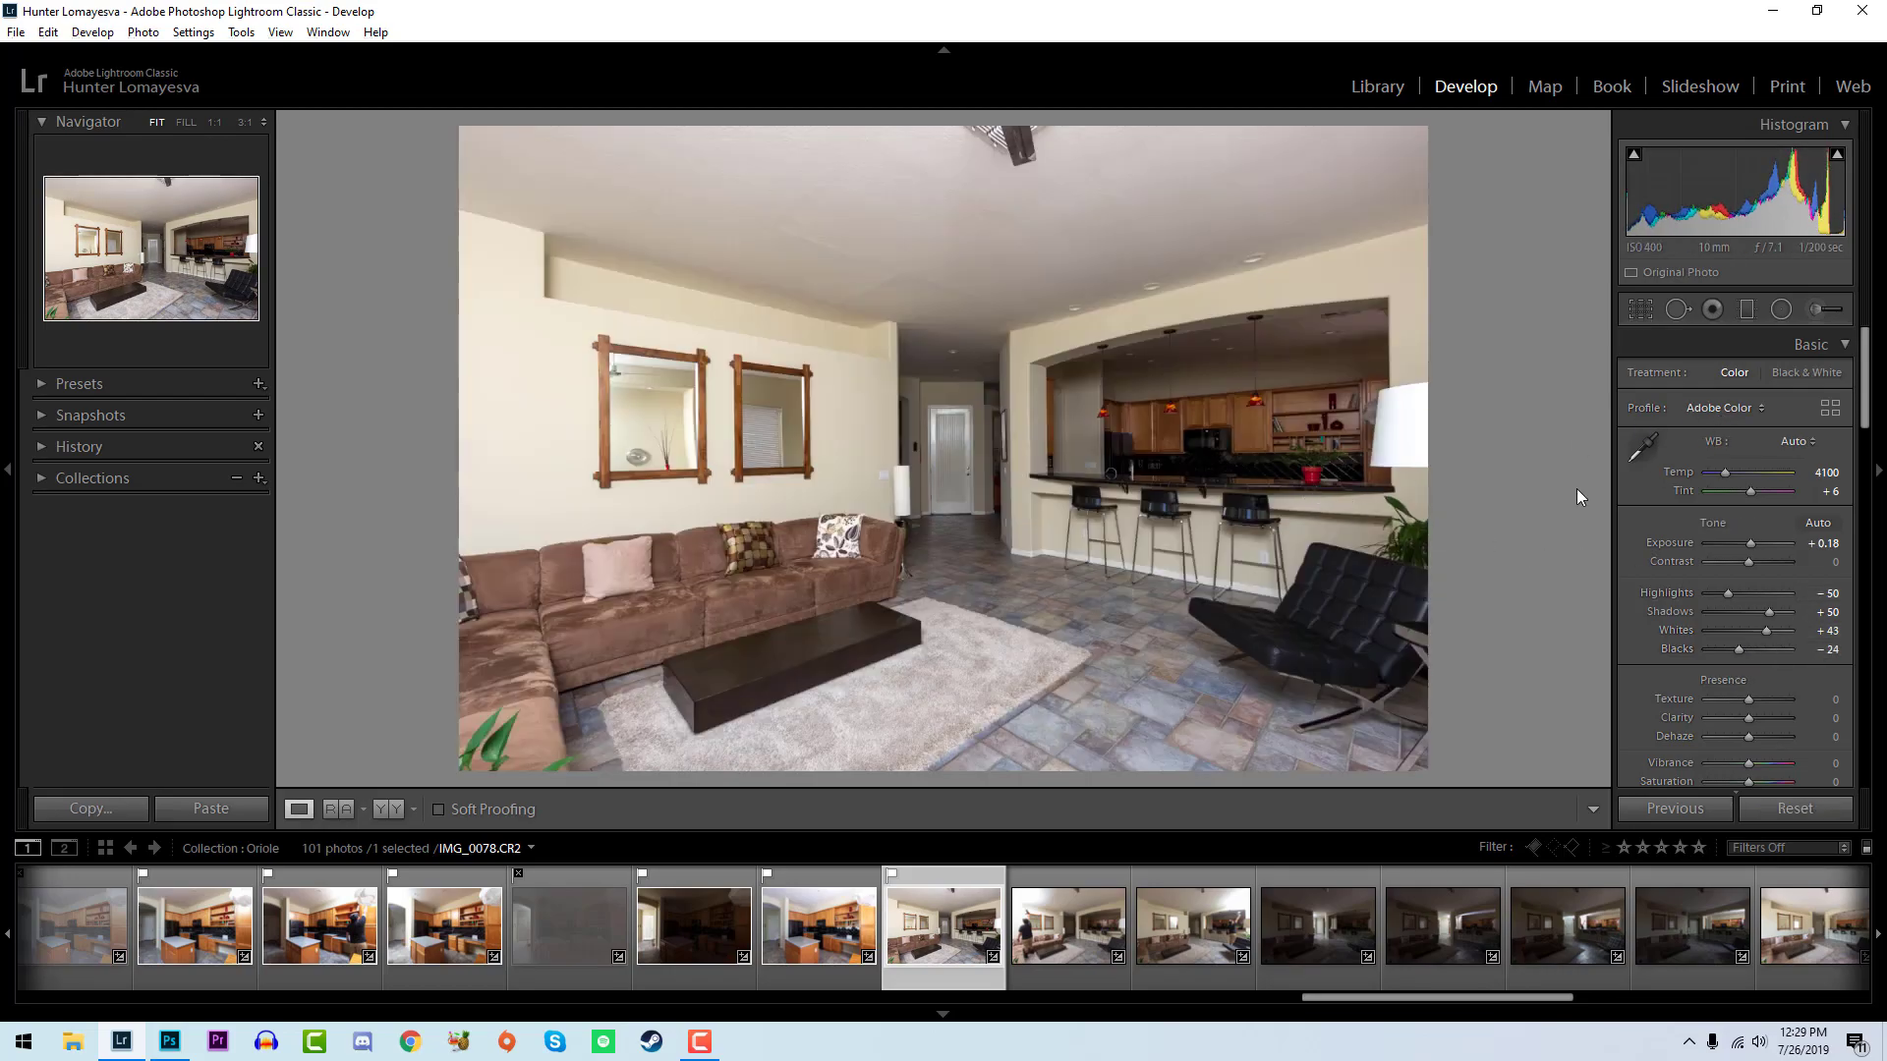
- Set the whites of IMG_0079 to +67 and its blacks to -14, and inspect the breakfast bar up close
{"action": "key", "text": "Right"}
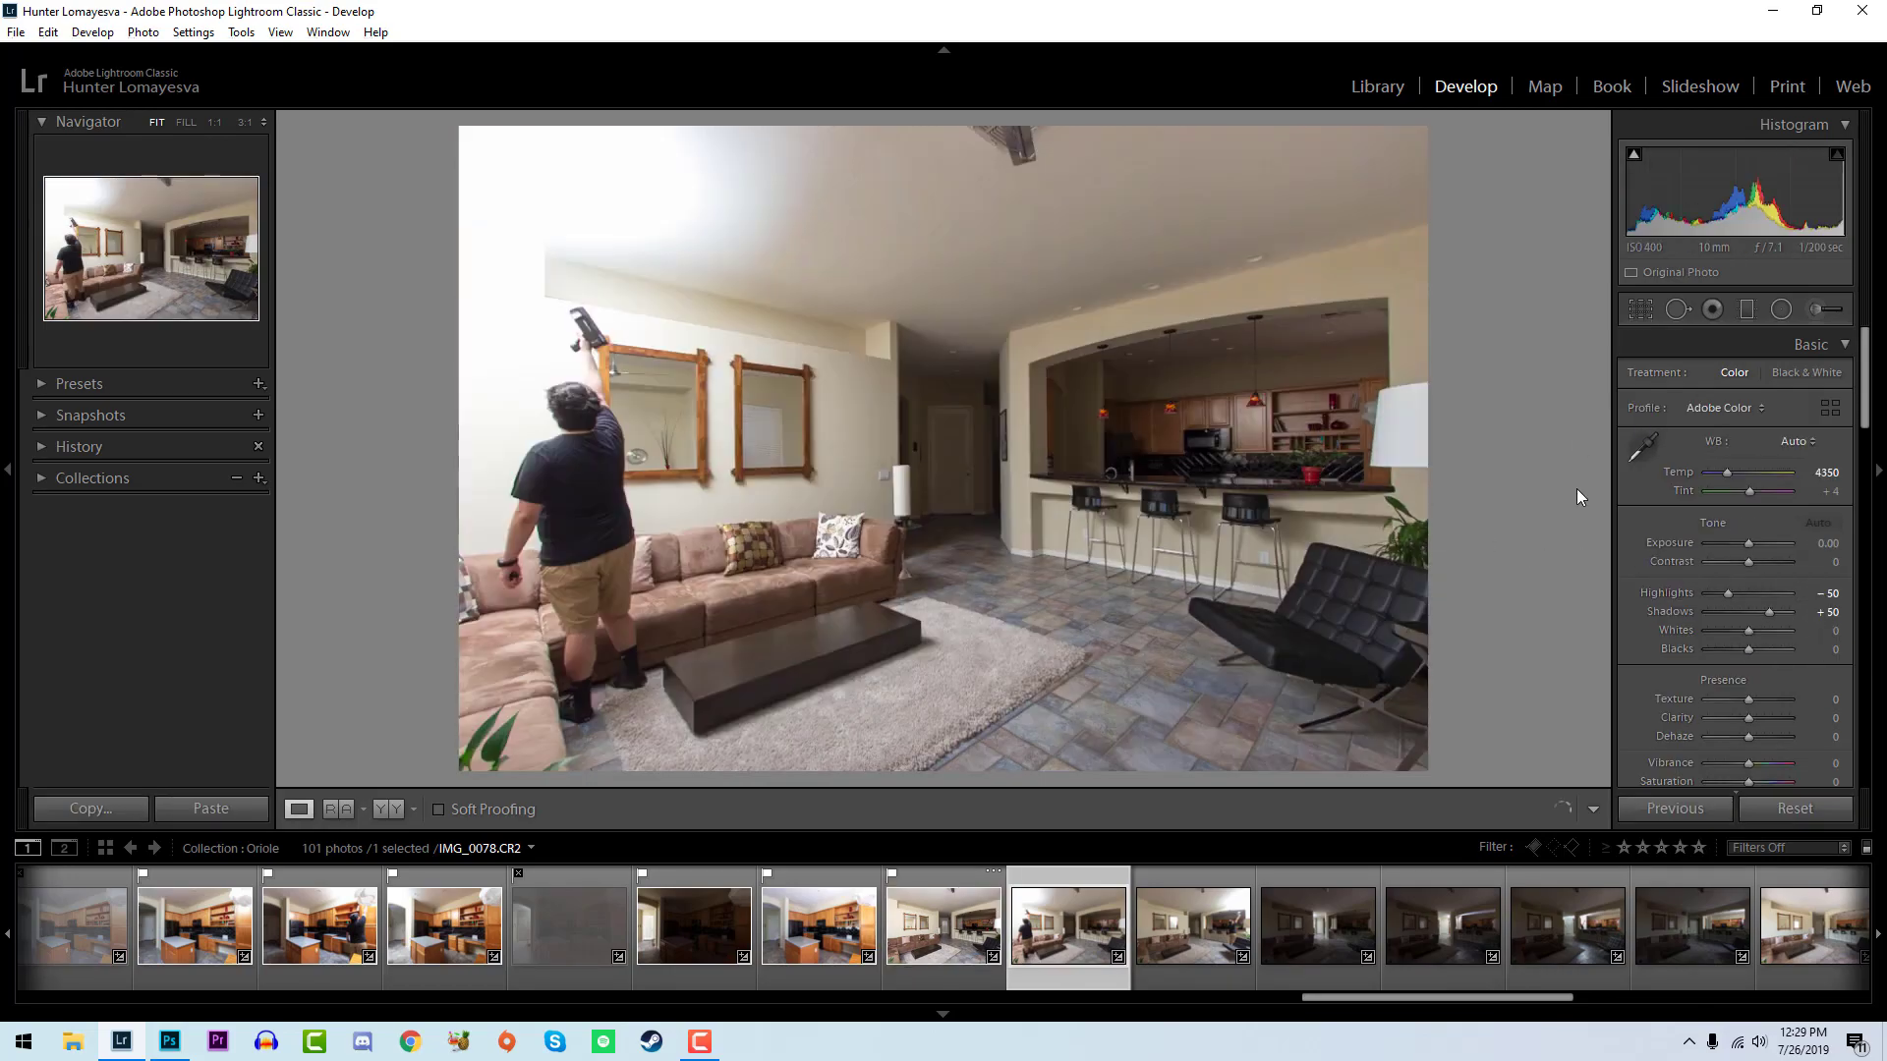
{"action": "key", "text": "Left"}
{"action": "key", "text": "Right"}
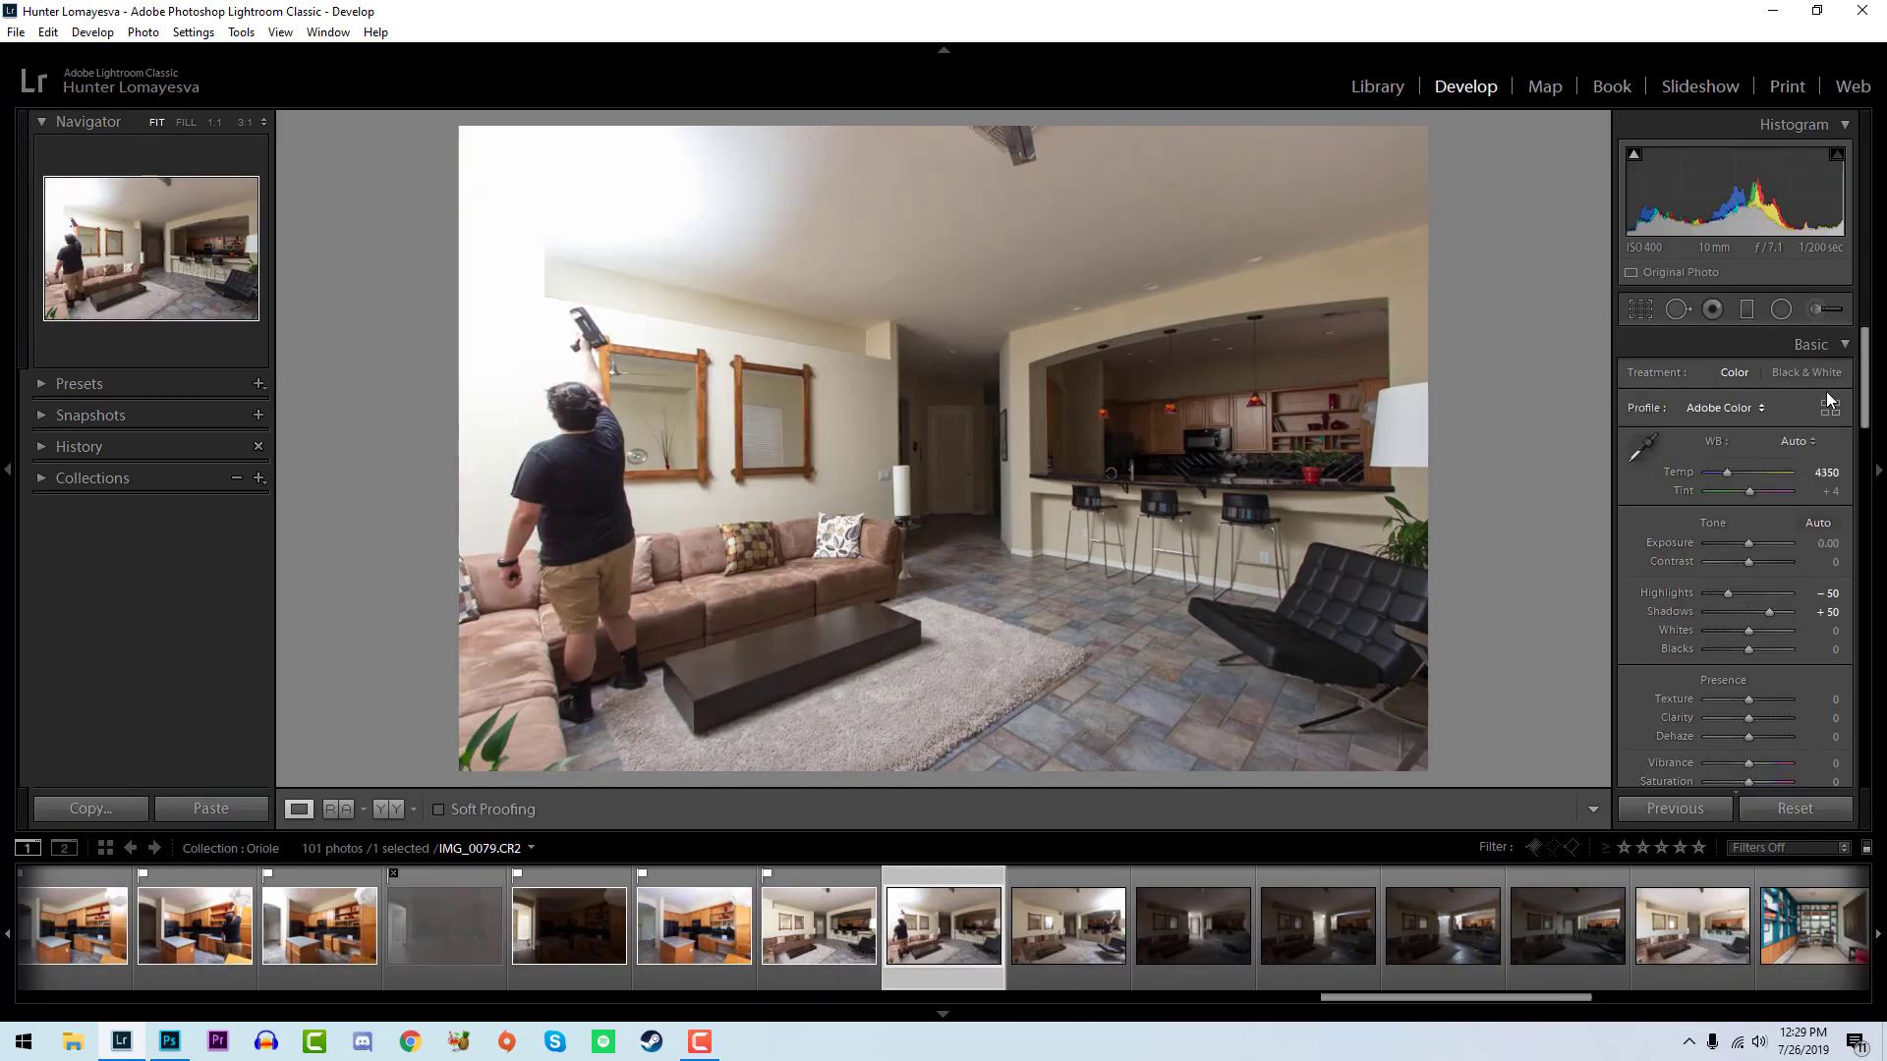
{"action": "mouse_move", "coordinate": [1753, 633]}
{"action": "left_mouse_down"}
{"action": "mouse_move", "coordinate": [1791, 635]}
{"action": "mouse_move", "coordinate": [1749, 651]}
{"action": "left_mouse_up"}
{"action": "left_click", "coordinate": [1177, 497]}
{"action": "left_click", "coordinate": [1177, 497]}
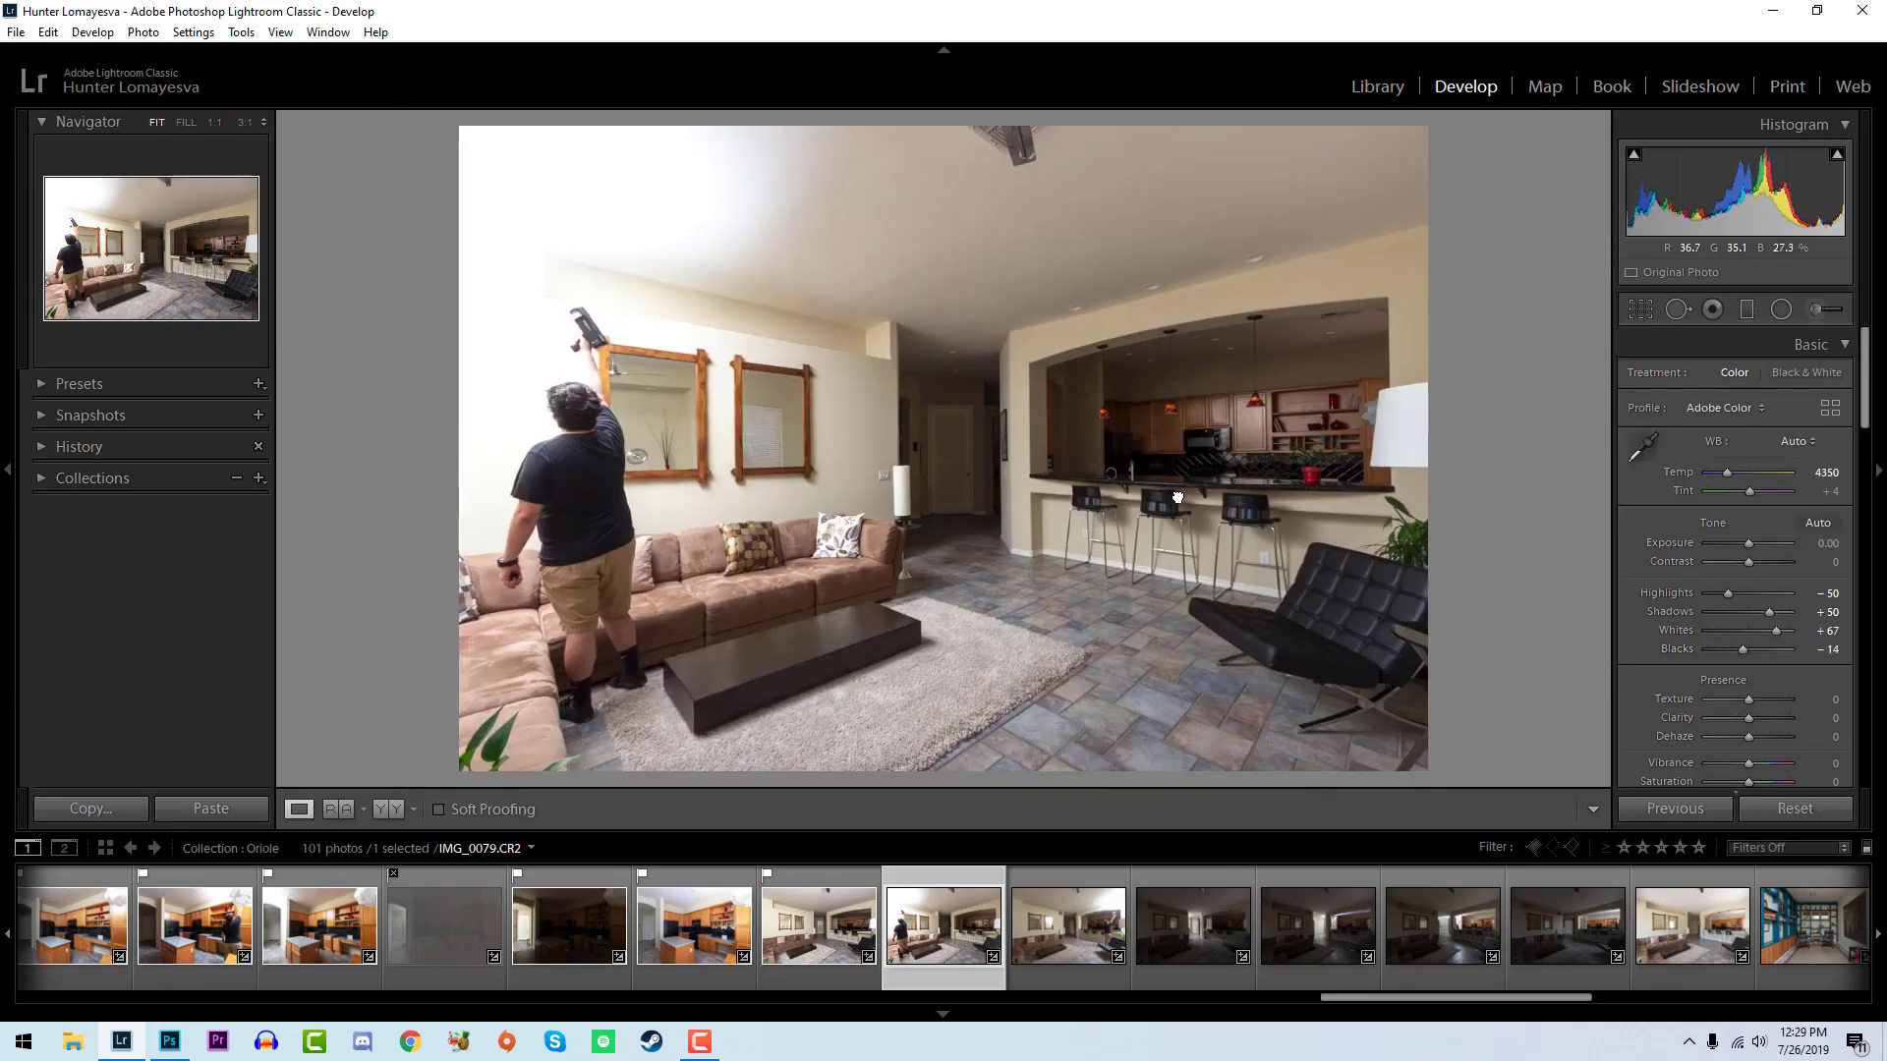
- Flag IMG_0079 and IMG_0080 as picks, and set the whites of IMG_0080 to +93 and its blacks to -10
{"action": "key", "text": "Left"}
{"action": "key", "text": "Right"}
{"action": "key", "text": "Right"}
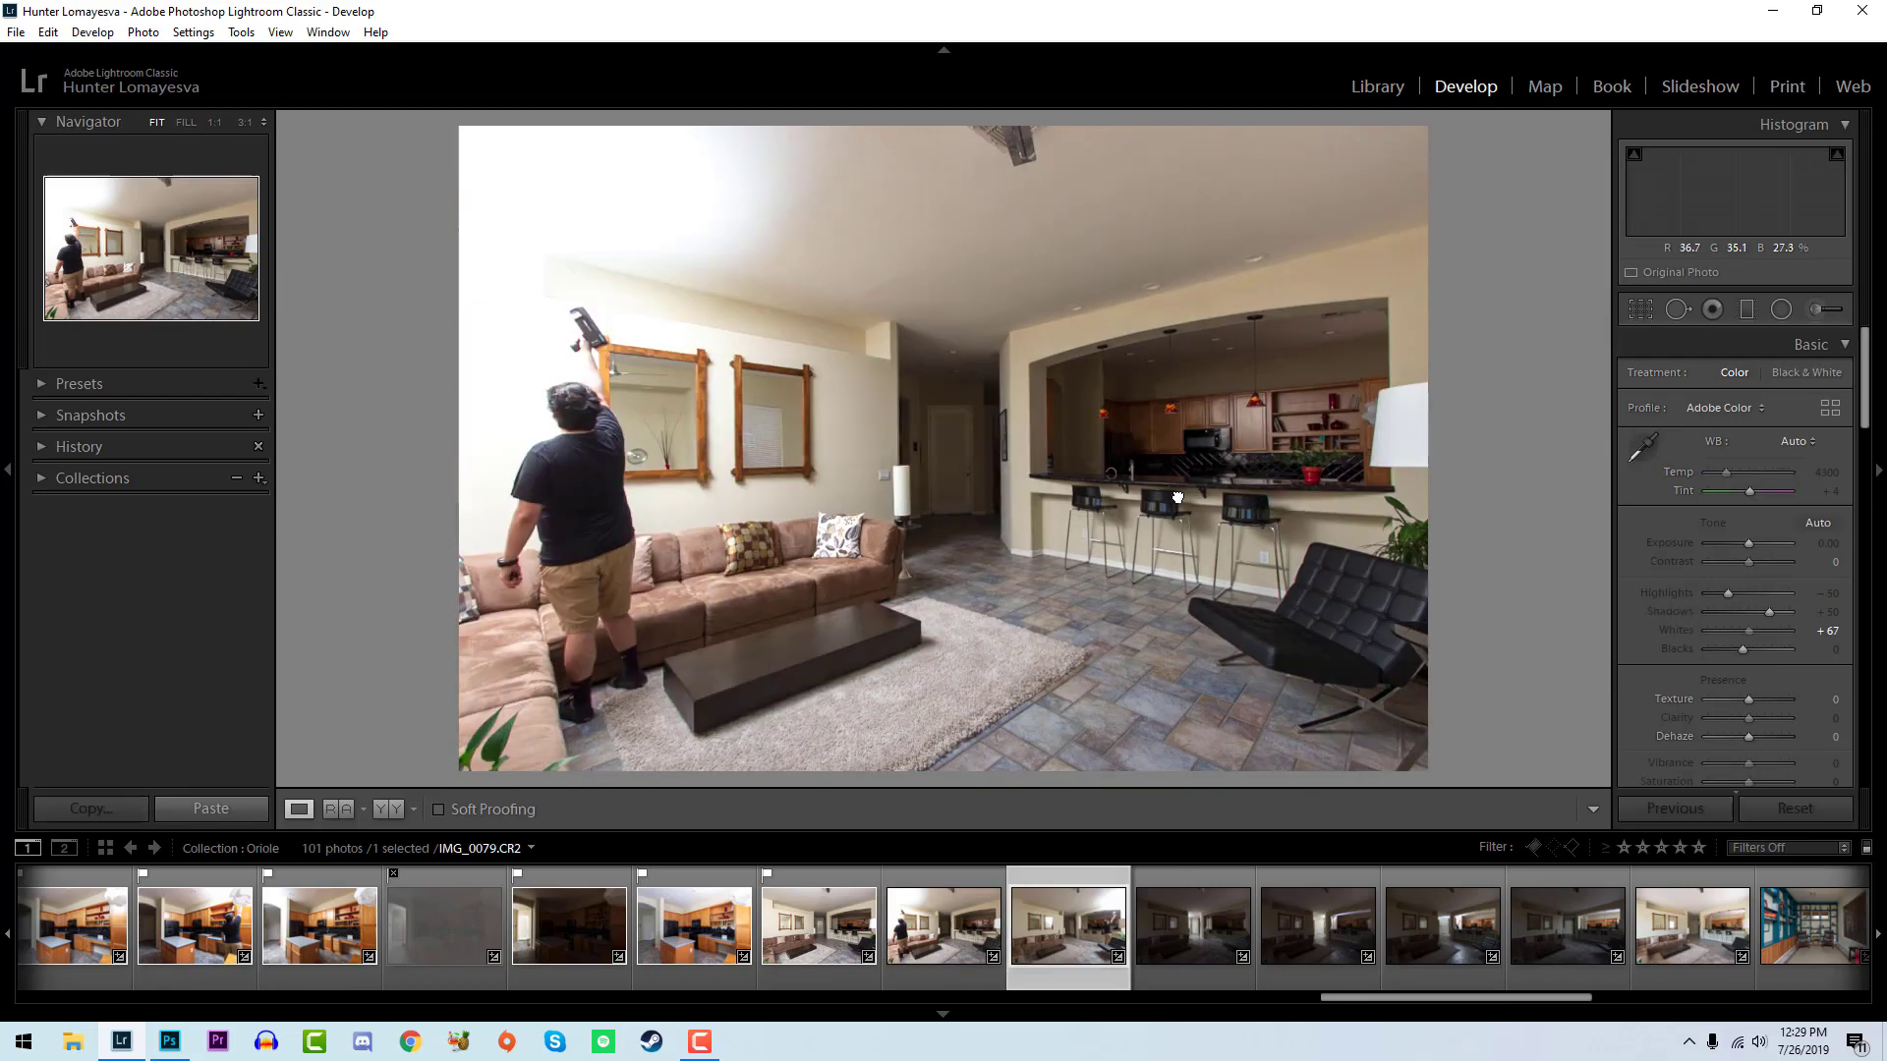
{"action": "key", "text": "p"}
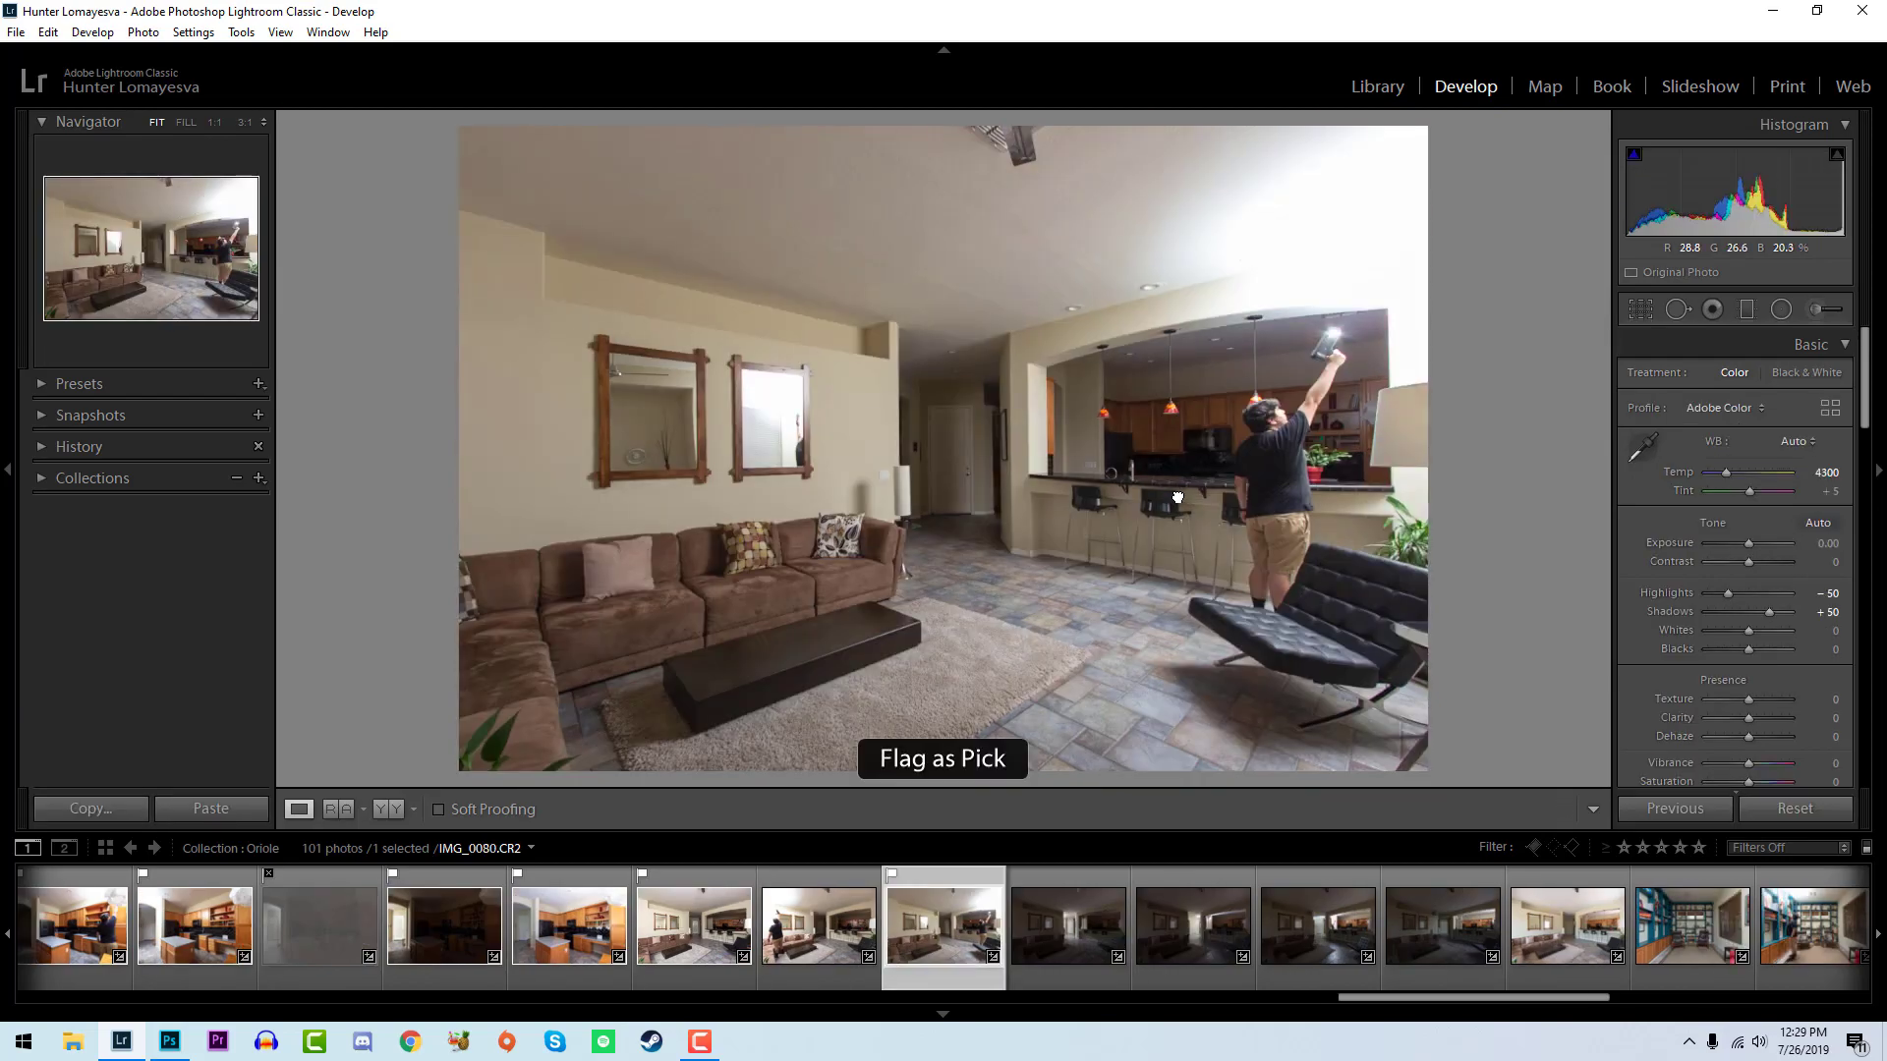
{"action": "key", "text": "Left"}
{"action": "key", "text": "p"}
{"action": "key", "text": "Right"}
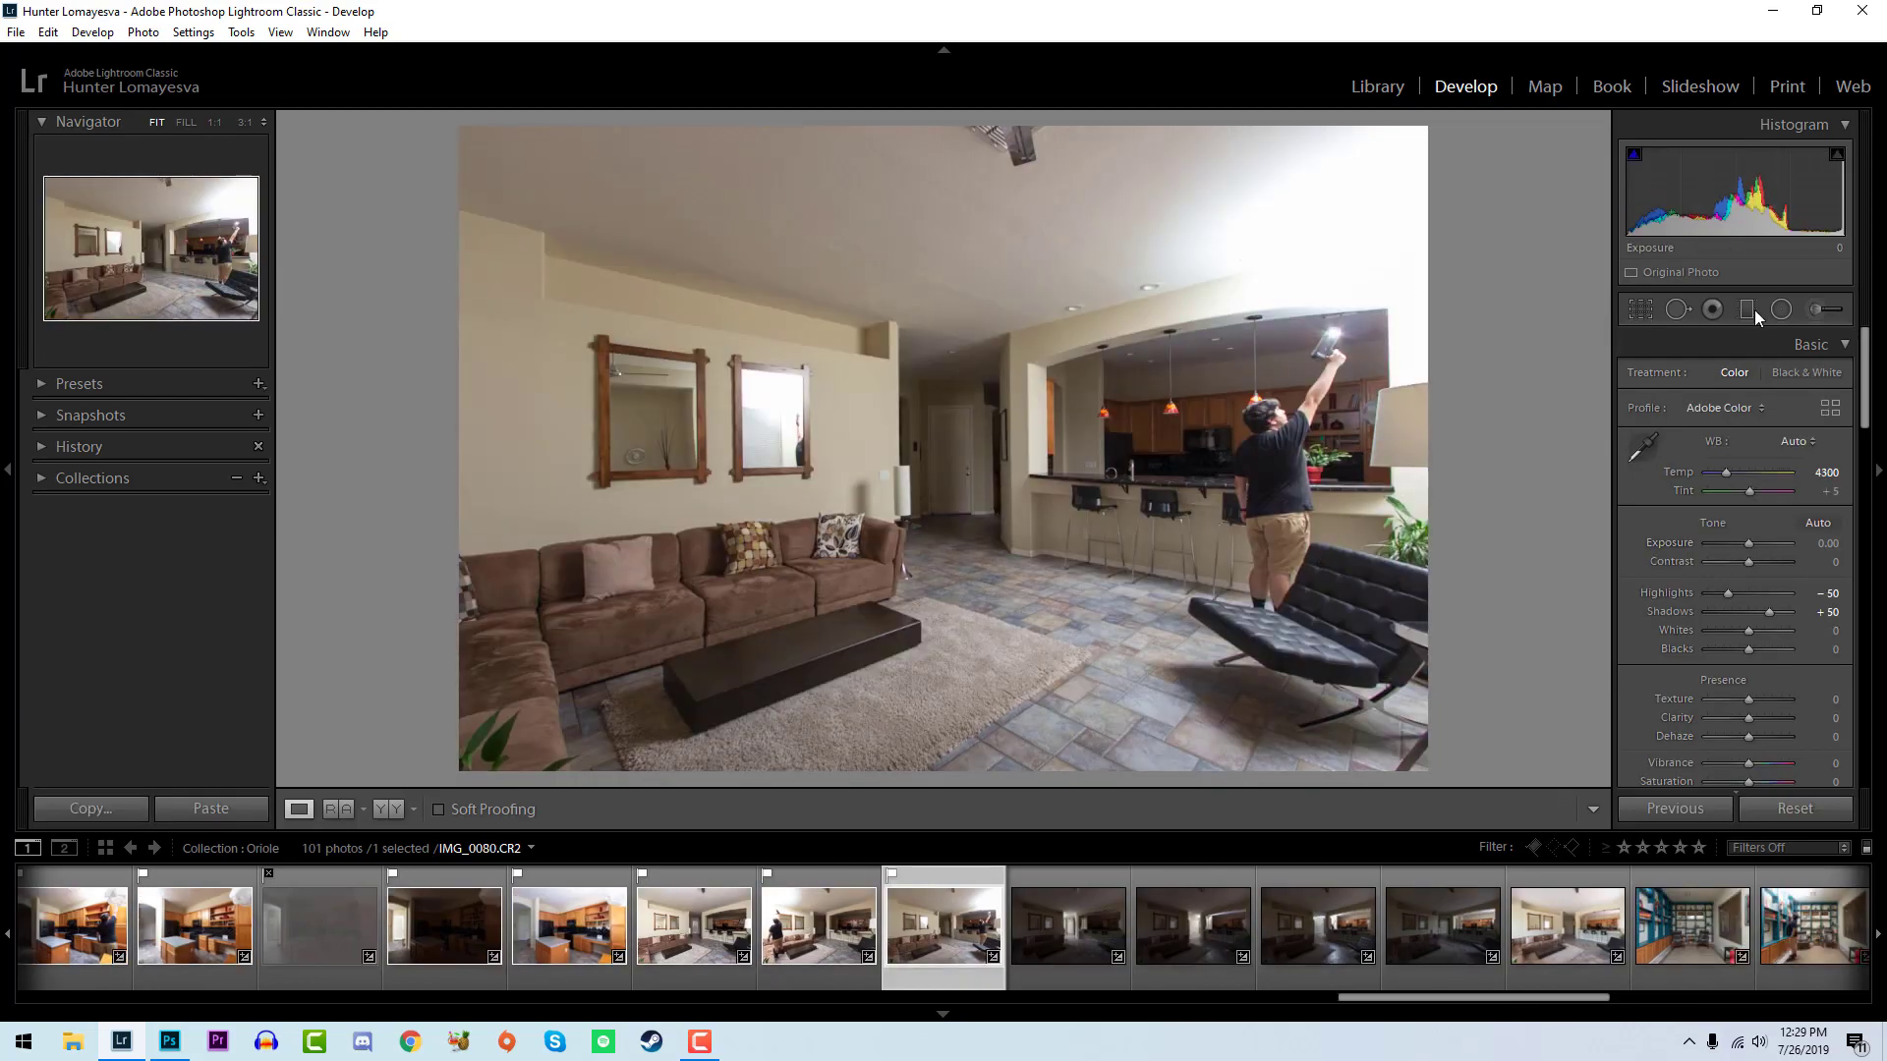
{"action": "mouse_move", "coordinate": [1749, 632]}
{"action": "left_mouse_down"}
{"action": "mouse_move", "coordinate": [1786, 641]}
{"action": "mouse_move", "coordinate": [1744, 649]}
{"action": "left_mouse_up"}
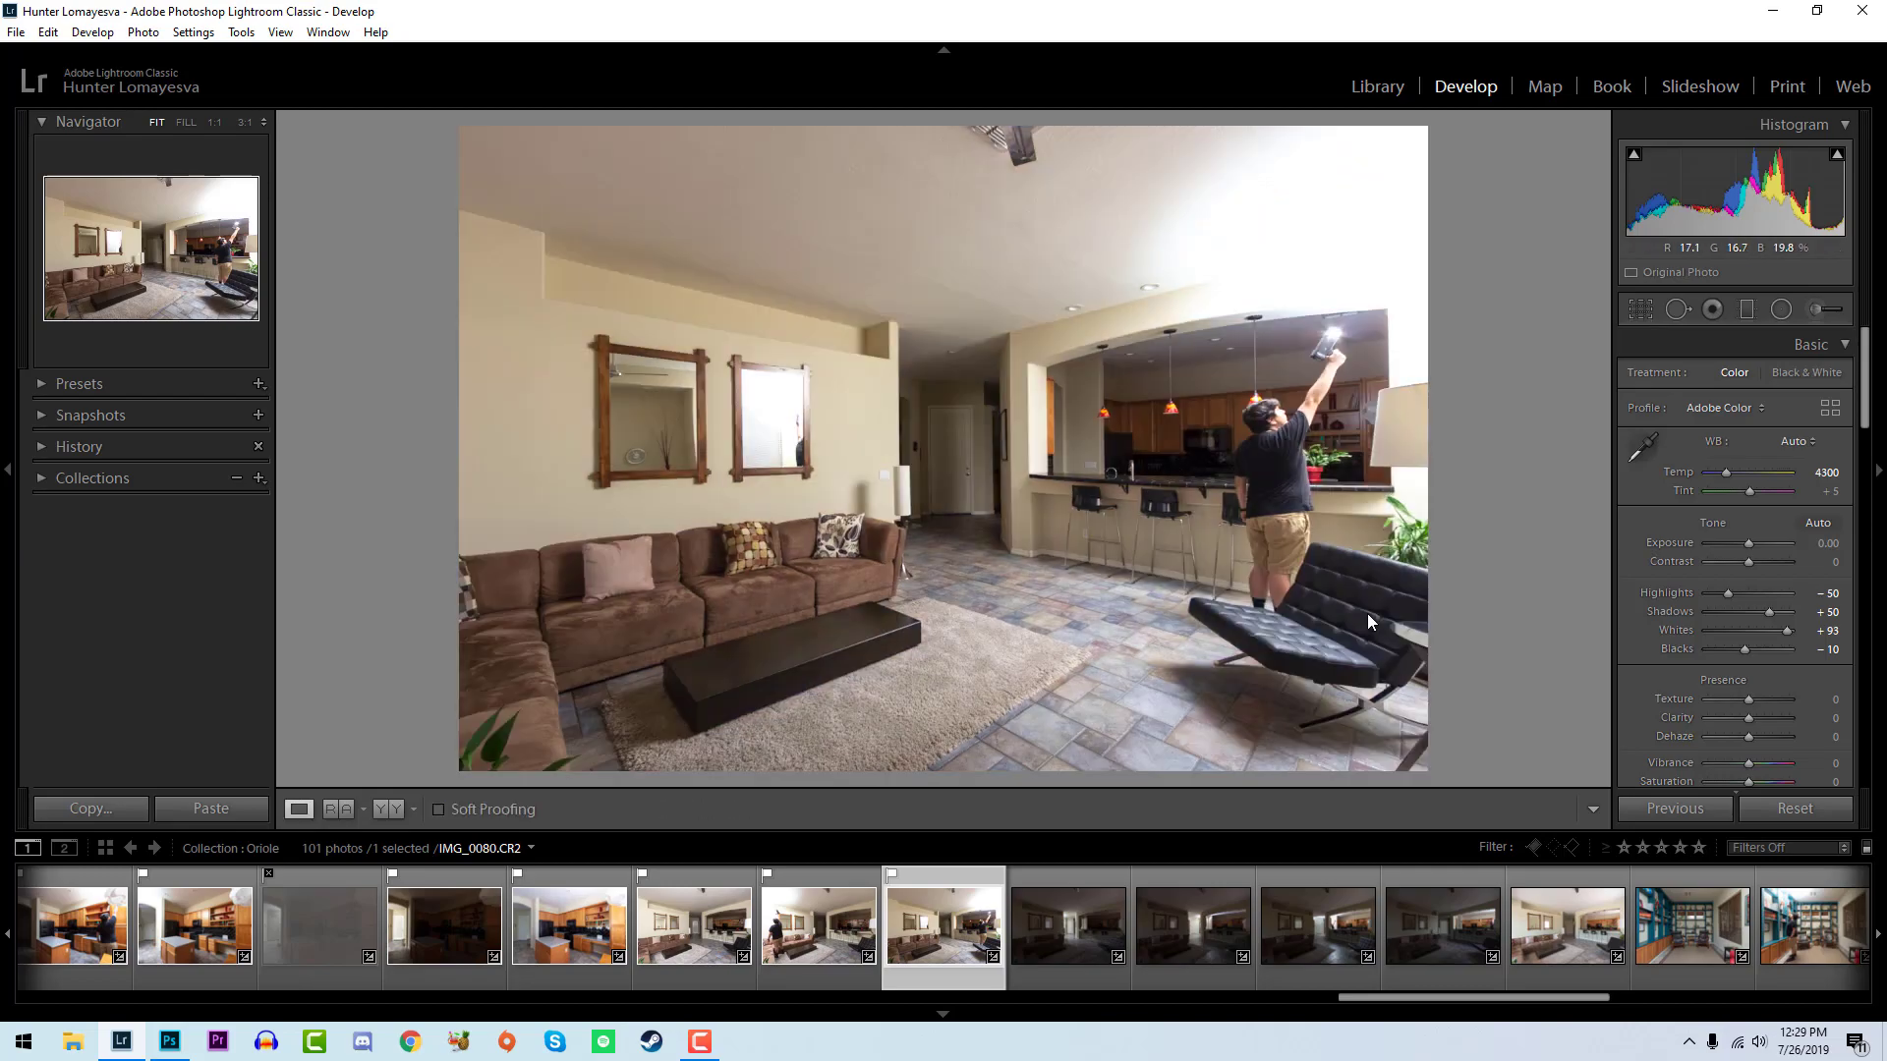
- Flag IMG_0081 as a pick, sample its white balance at the front door for temperature 4100 and tint +10, and adjust its whites and blacks
{"action": "key", "text": "Right"}
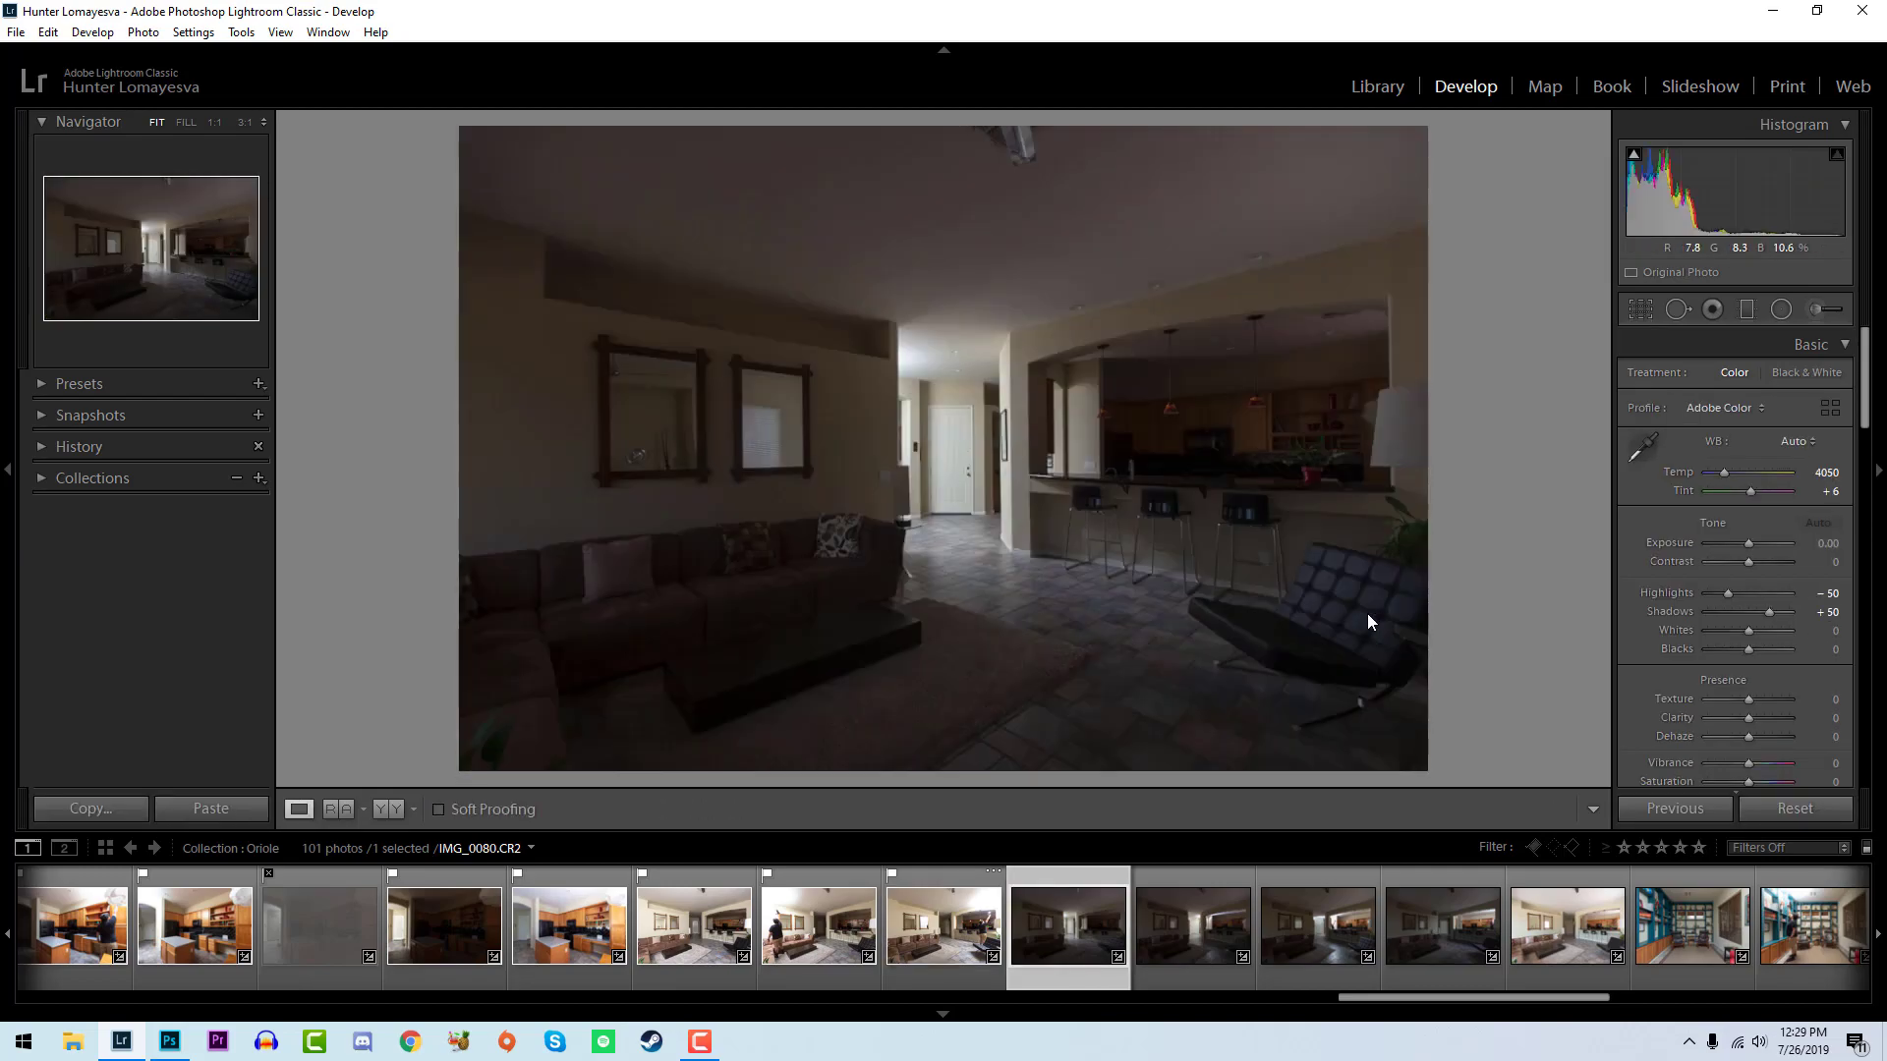
{"action": "key", "text": "p"}
{"action": "left_click", "coordinate": [967, 454]}
{"action": "key", "text": "w"}
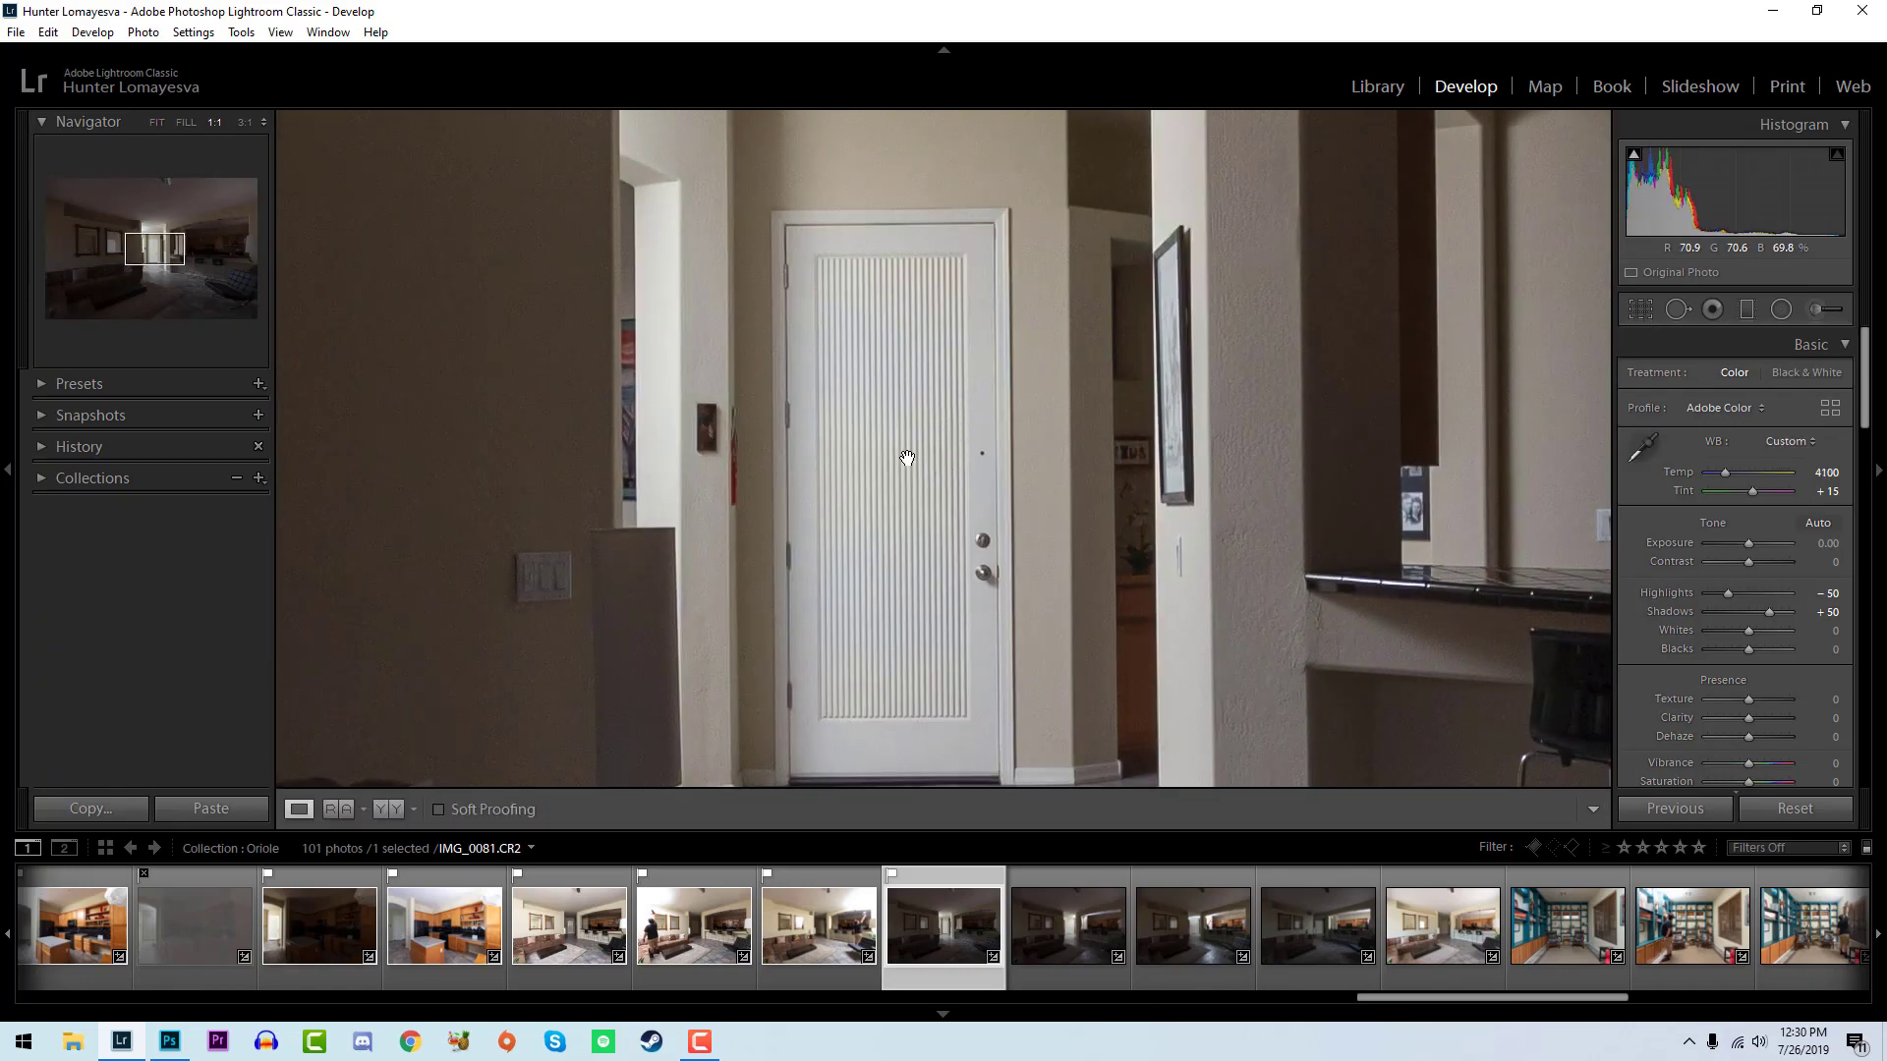
{"action": "left_click", "coordinate": [809, 453]}
{"action": "left_click", "coordinate": [995, 484]}
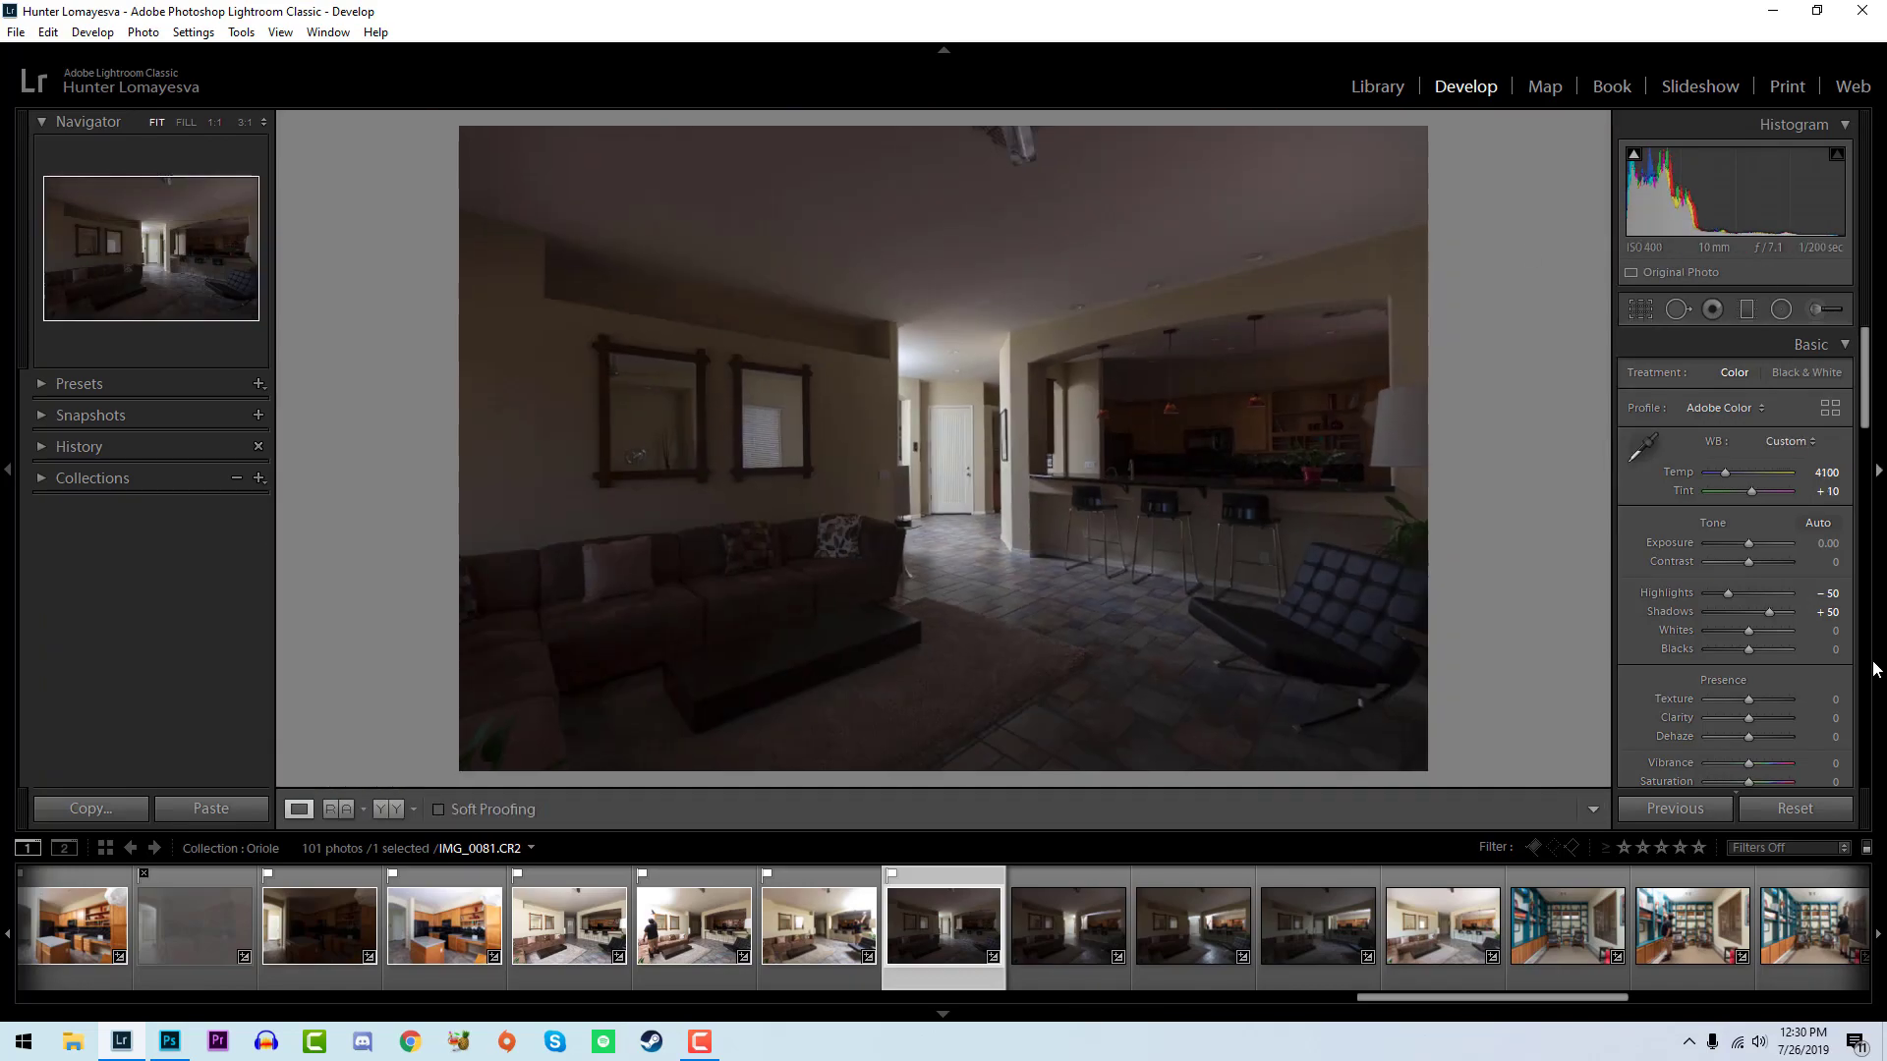
{"action": "mouse_move", "coordinate": [1748, 630]}
{"action": "left_mouse_down"}
{"action": "mouse_move", "coordinate": [1775, 634]}
{"action": "mouse_move", "coordinate": [1725, 652]}
{"action": "left_mouse_up"}
- Reject IMG_0082, flag IMG_0083 as a pick, and set the whites of IMG_0083 to +71 and its blacks to -7
{"action": "key", "text": "Right"}
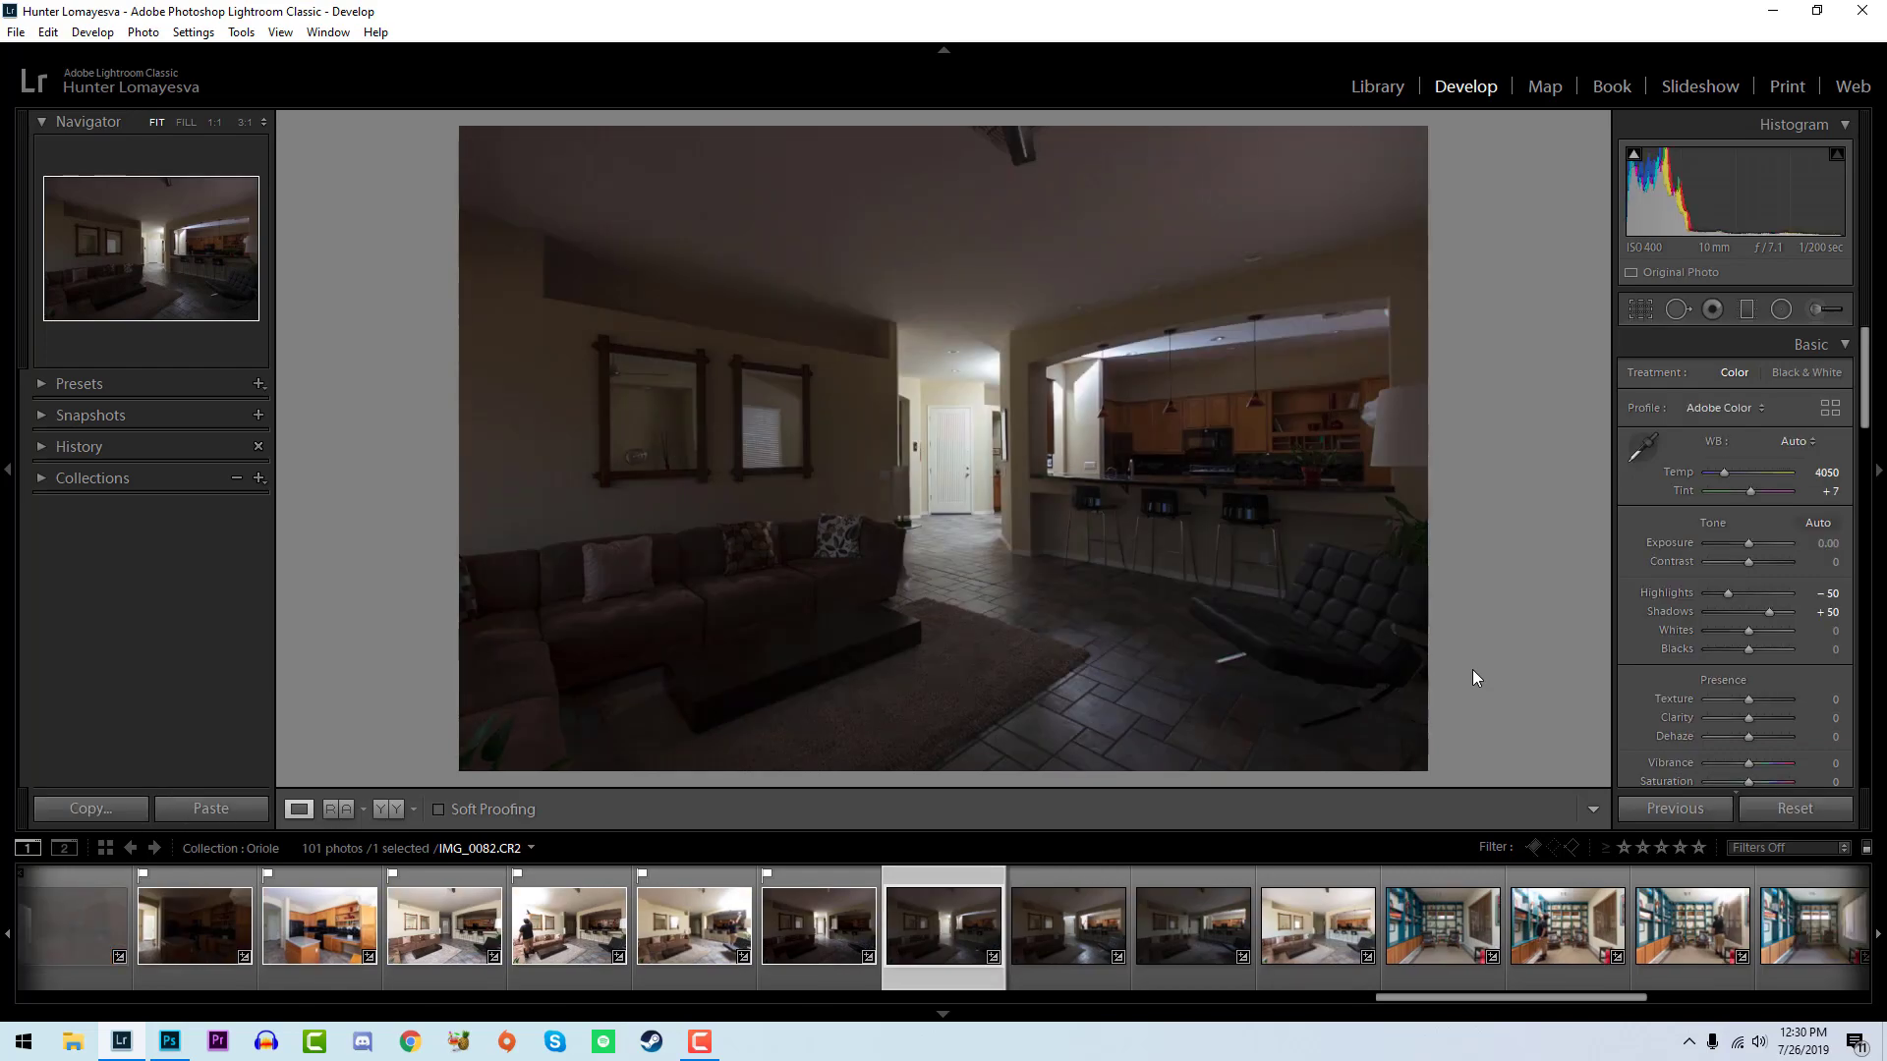
{"action": "key", "text": "x"}
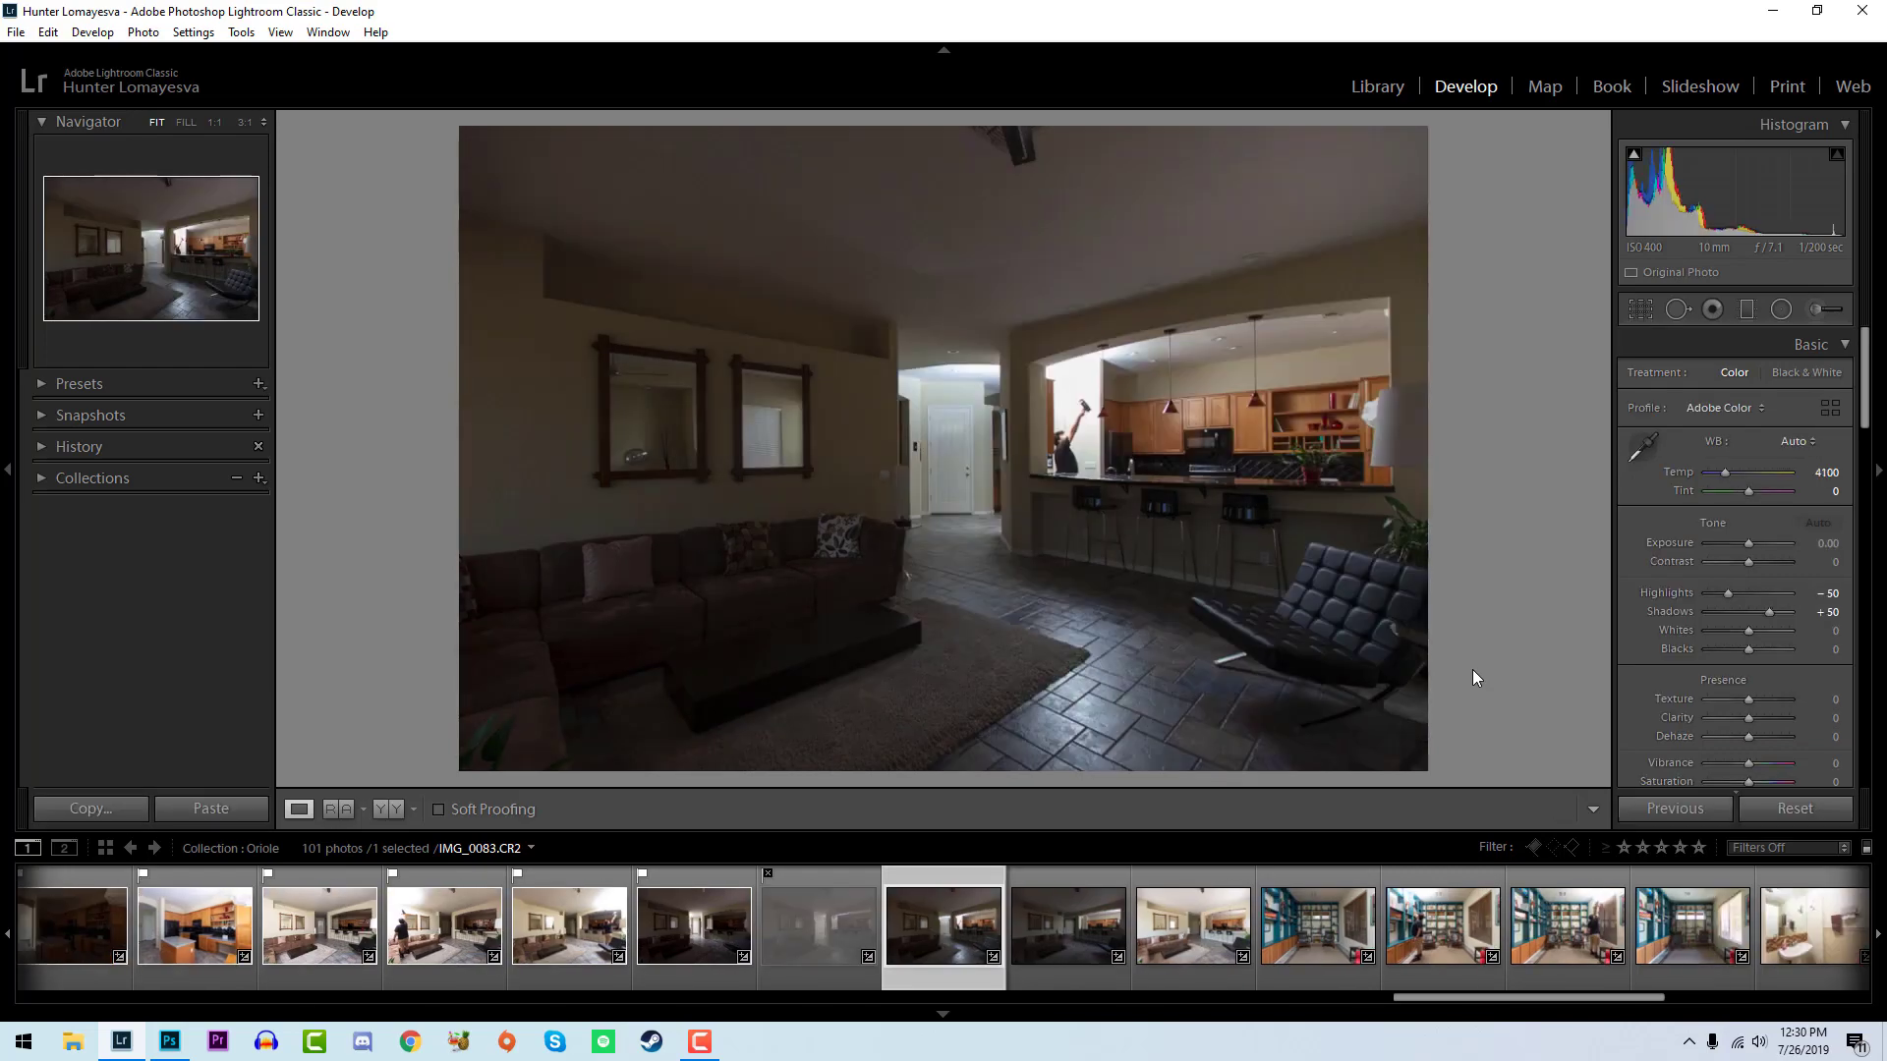
{"action": "key", "text": "p"}
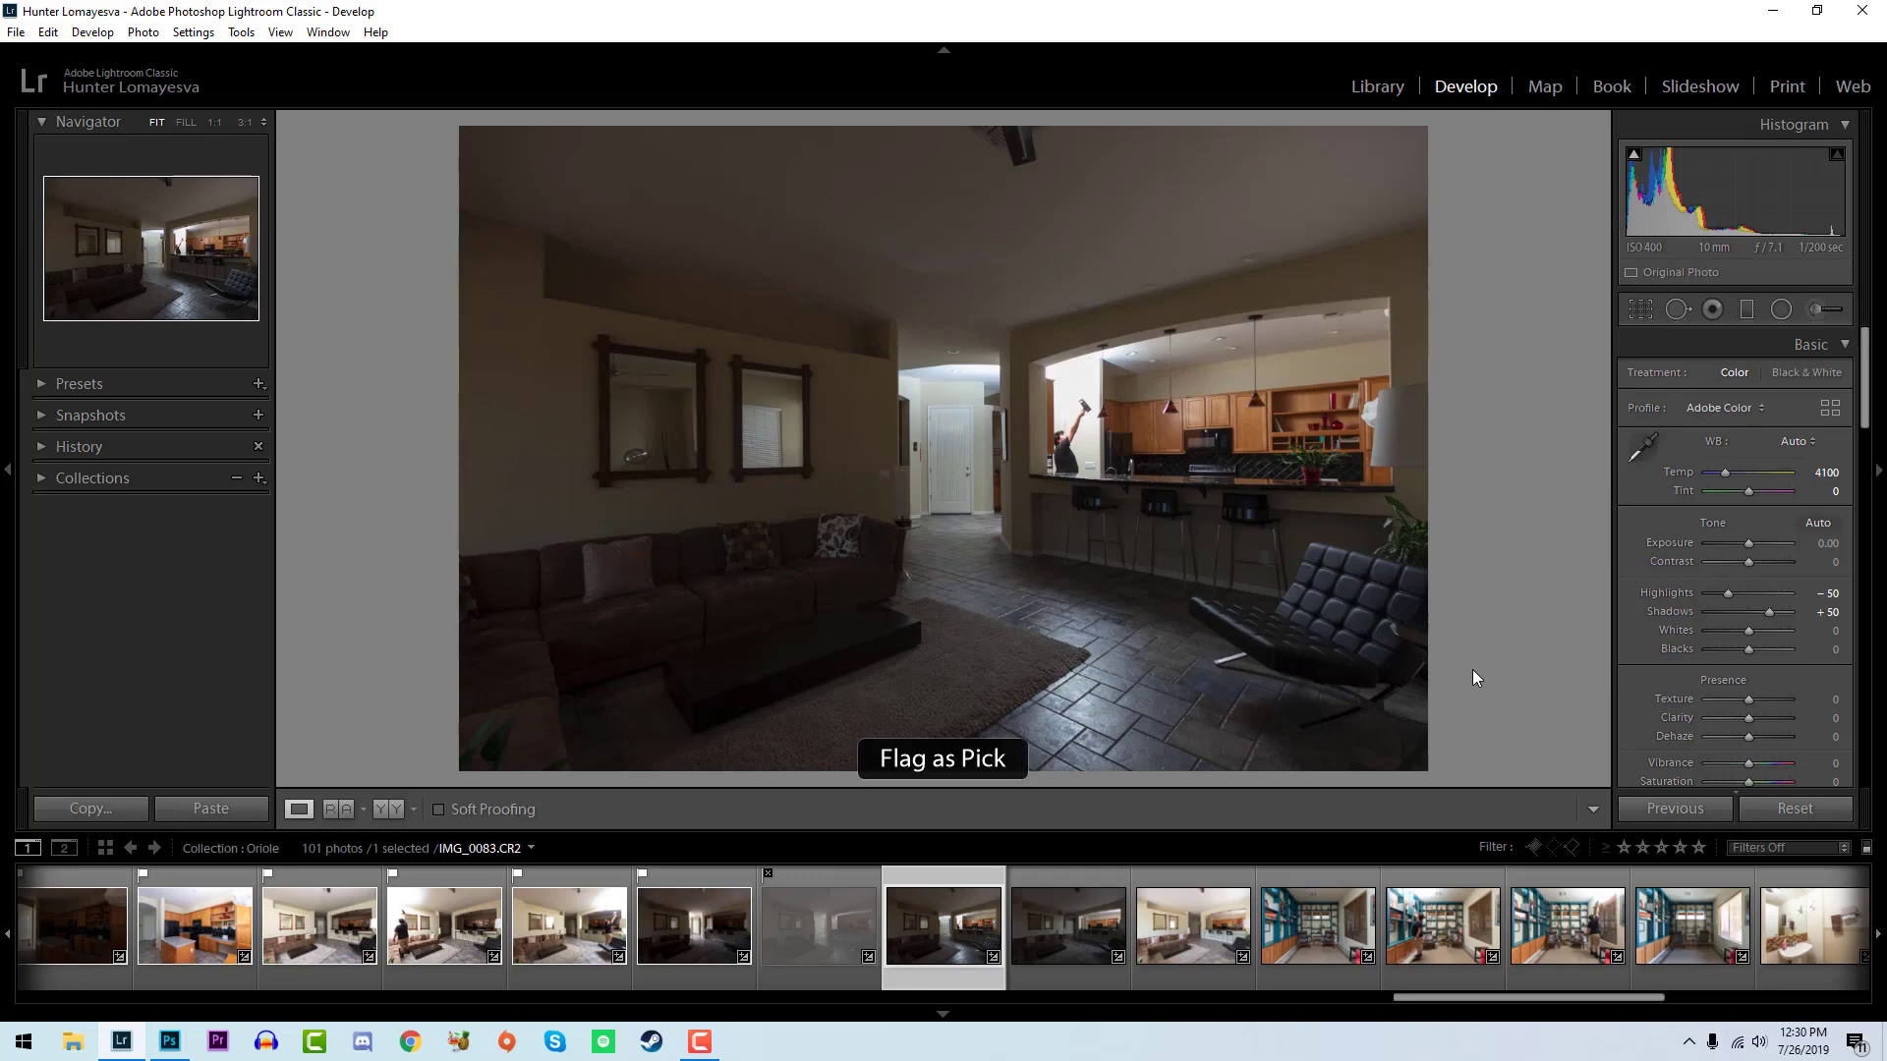
{"action": "left_click_drag", "start_coordinate": [1763, 630], "coordinate": [1746, 646]}
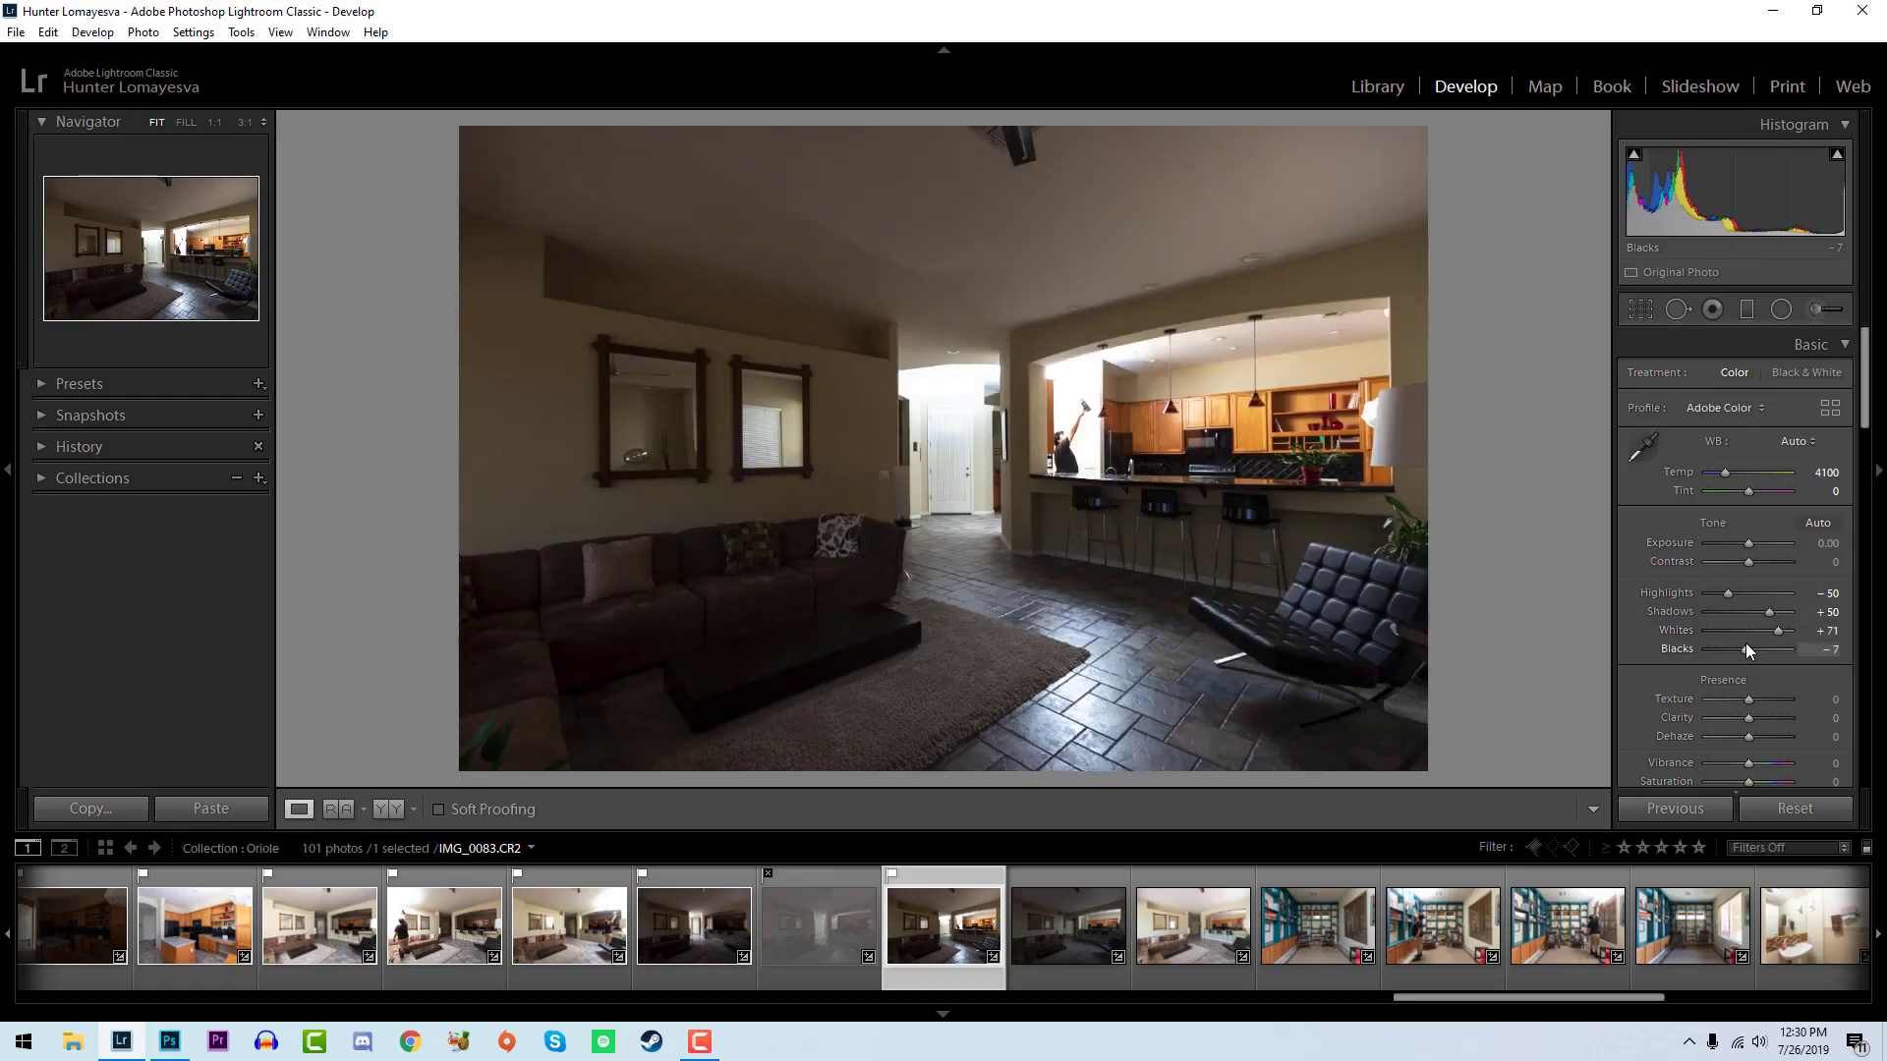
- Flag the dark living room photo IMG_0084 as a pick and adjust its whites and blacks
{"action": "left_click", "coordinate": [1094, 922]}
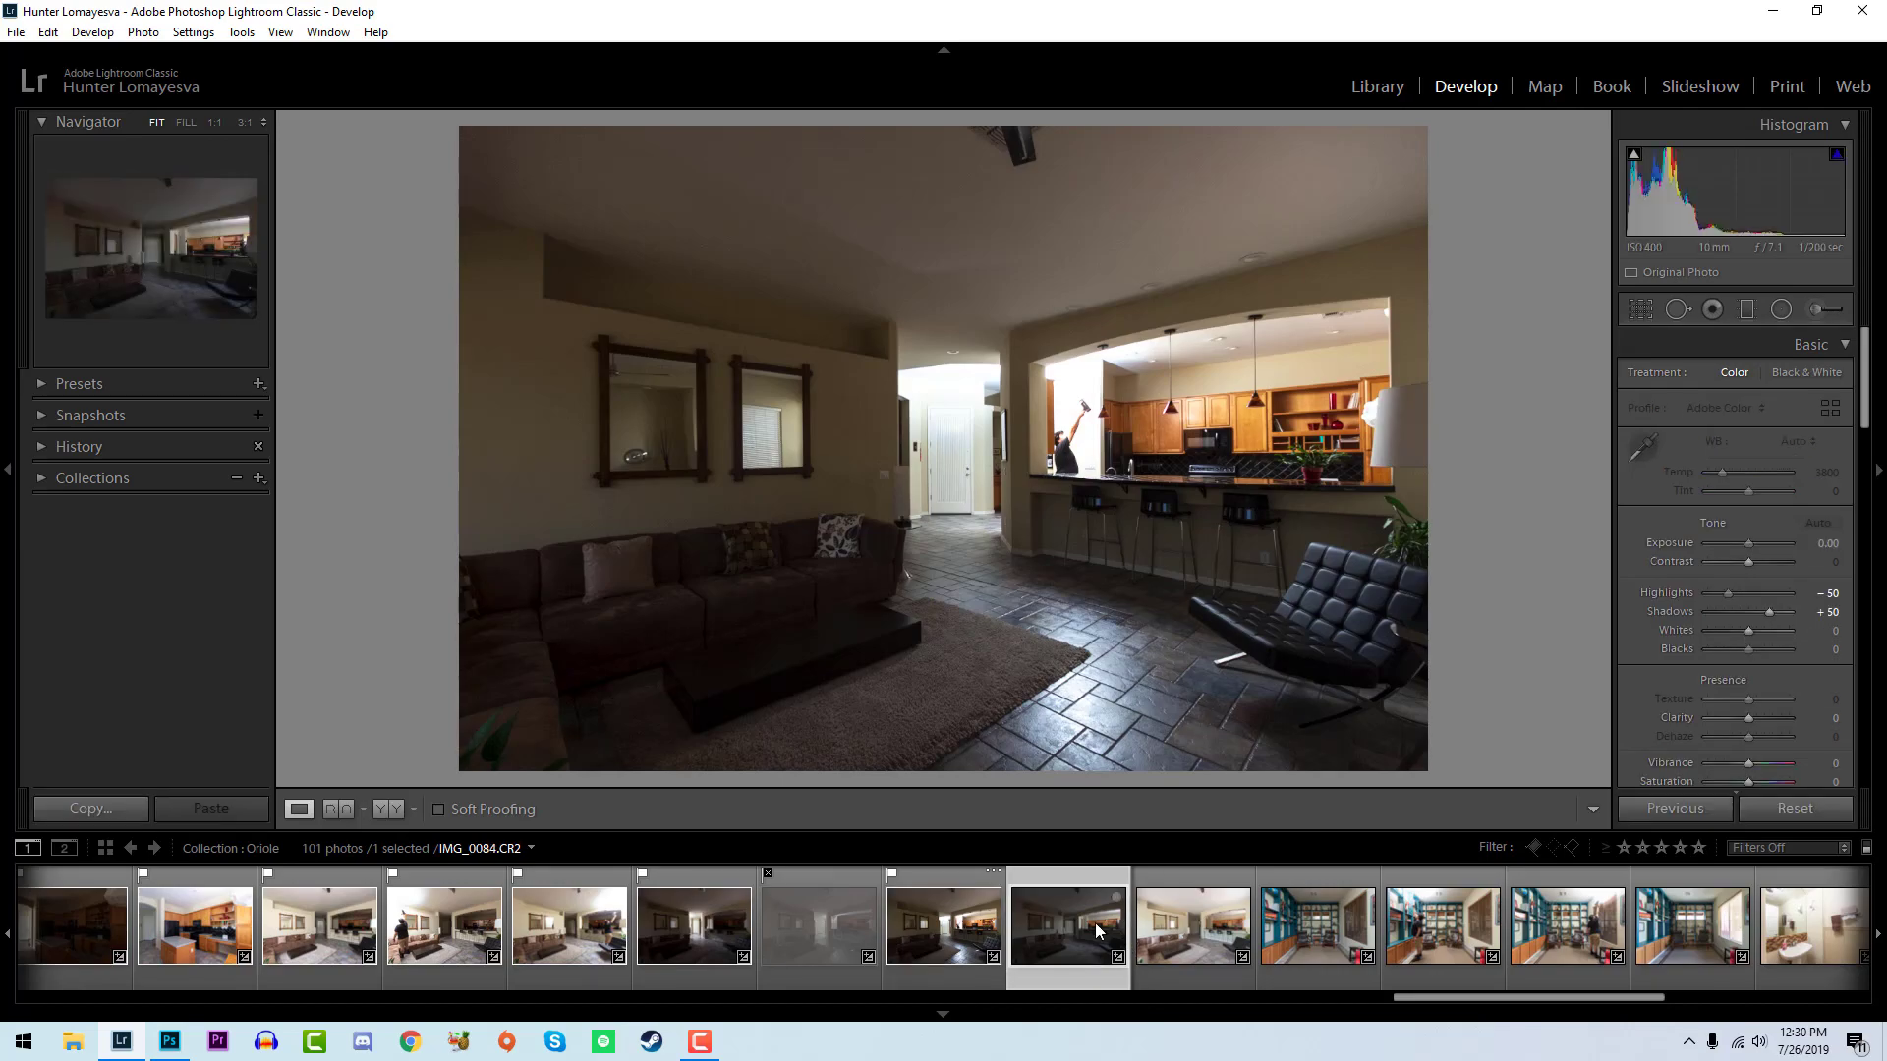
{"action": "key", "text": "p"}
{"action": "mouse_move", "coordinate": [1748, 632]}
{"action": "left_mouse_down"}
{"action": "mouse_move", "coordinate": [1780, 635]}
{"action": "mouse_move", "coordinate": [1746, 648]}
{"action": "left_mouse_up"}
- Flag IMG_0085 as a pick and set its whites to +36 and its blacks to -24
{"action": "key", "text": "p"}
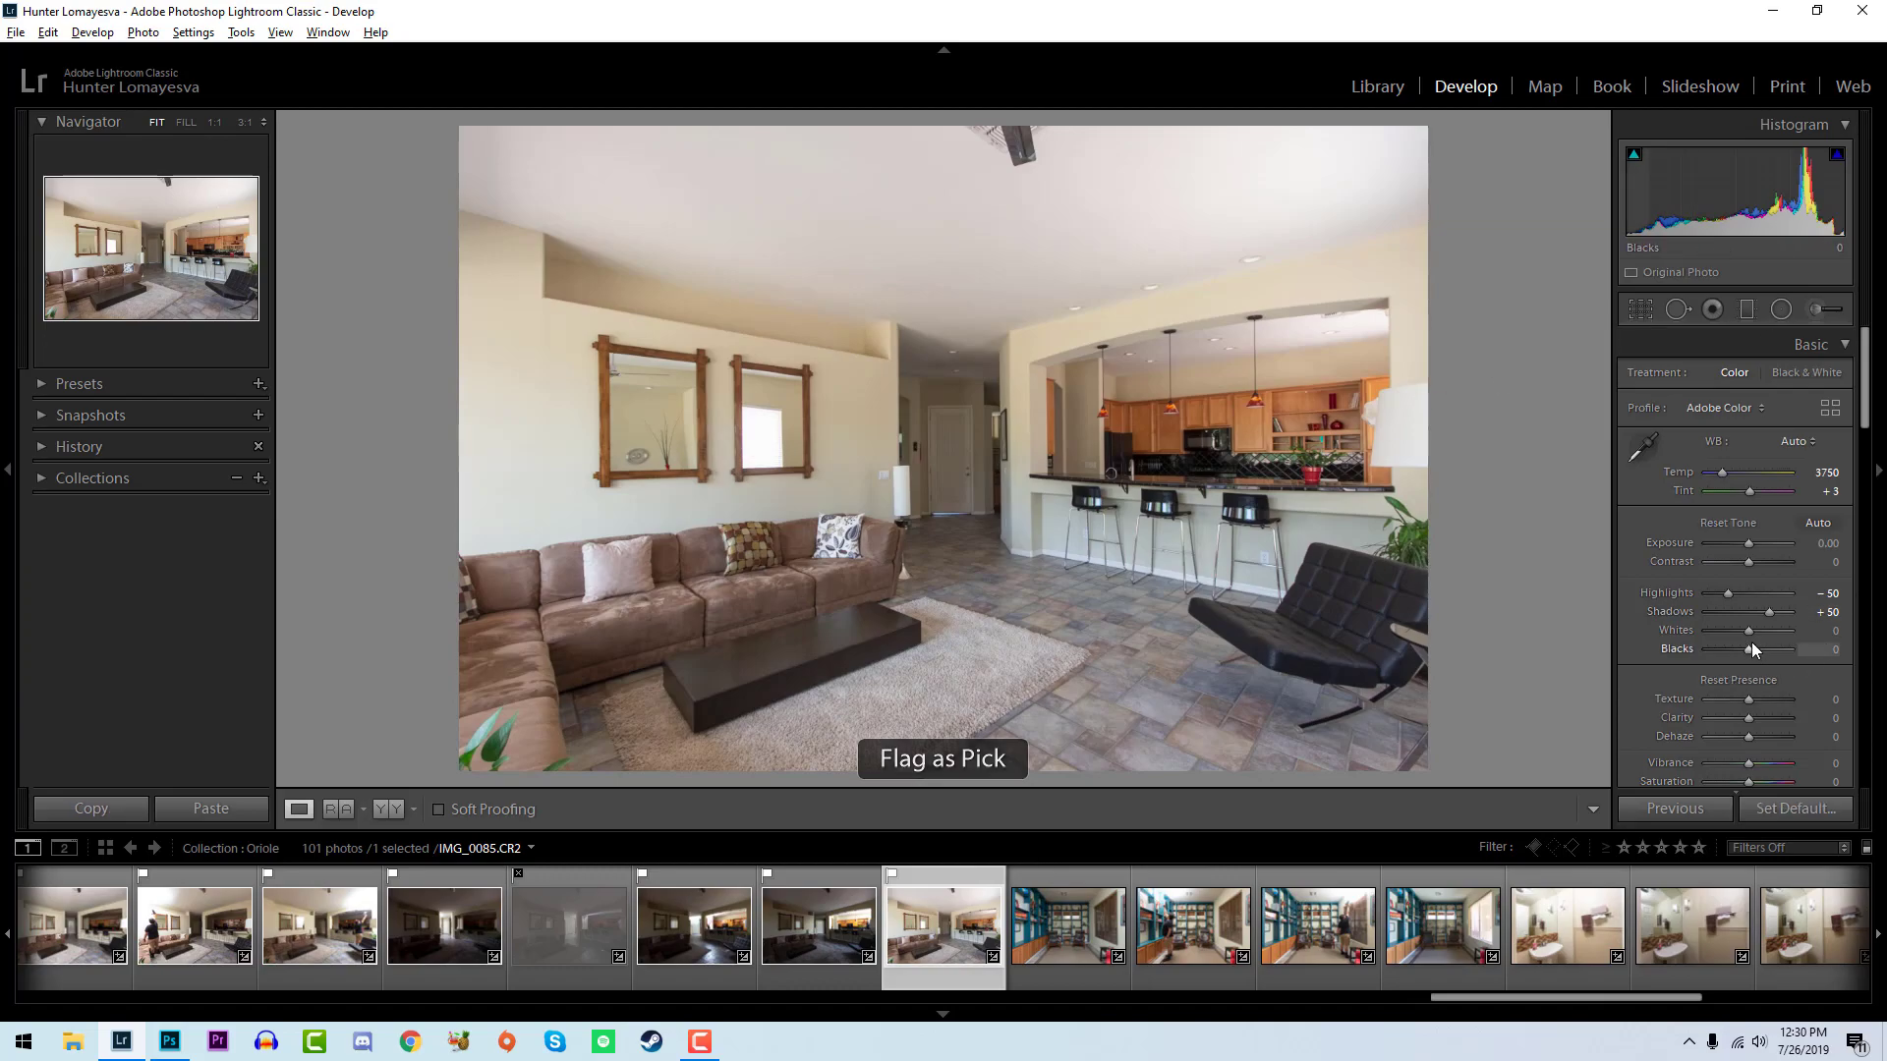
{"action": "mouse_move", "coordinate": [1753, 627]}
{"action": "left_mouse_down"}
{"action": "mouse_move", "coordinate": [1768, 636]}
{"action": "mouse_move", "coordinate": [1737, 649]}
{"action": "mouse_move", "coordinate": [1766, 631]}
{"action": "left_mouse_up"}
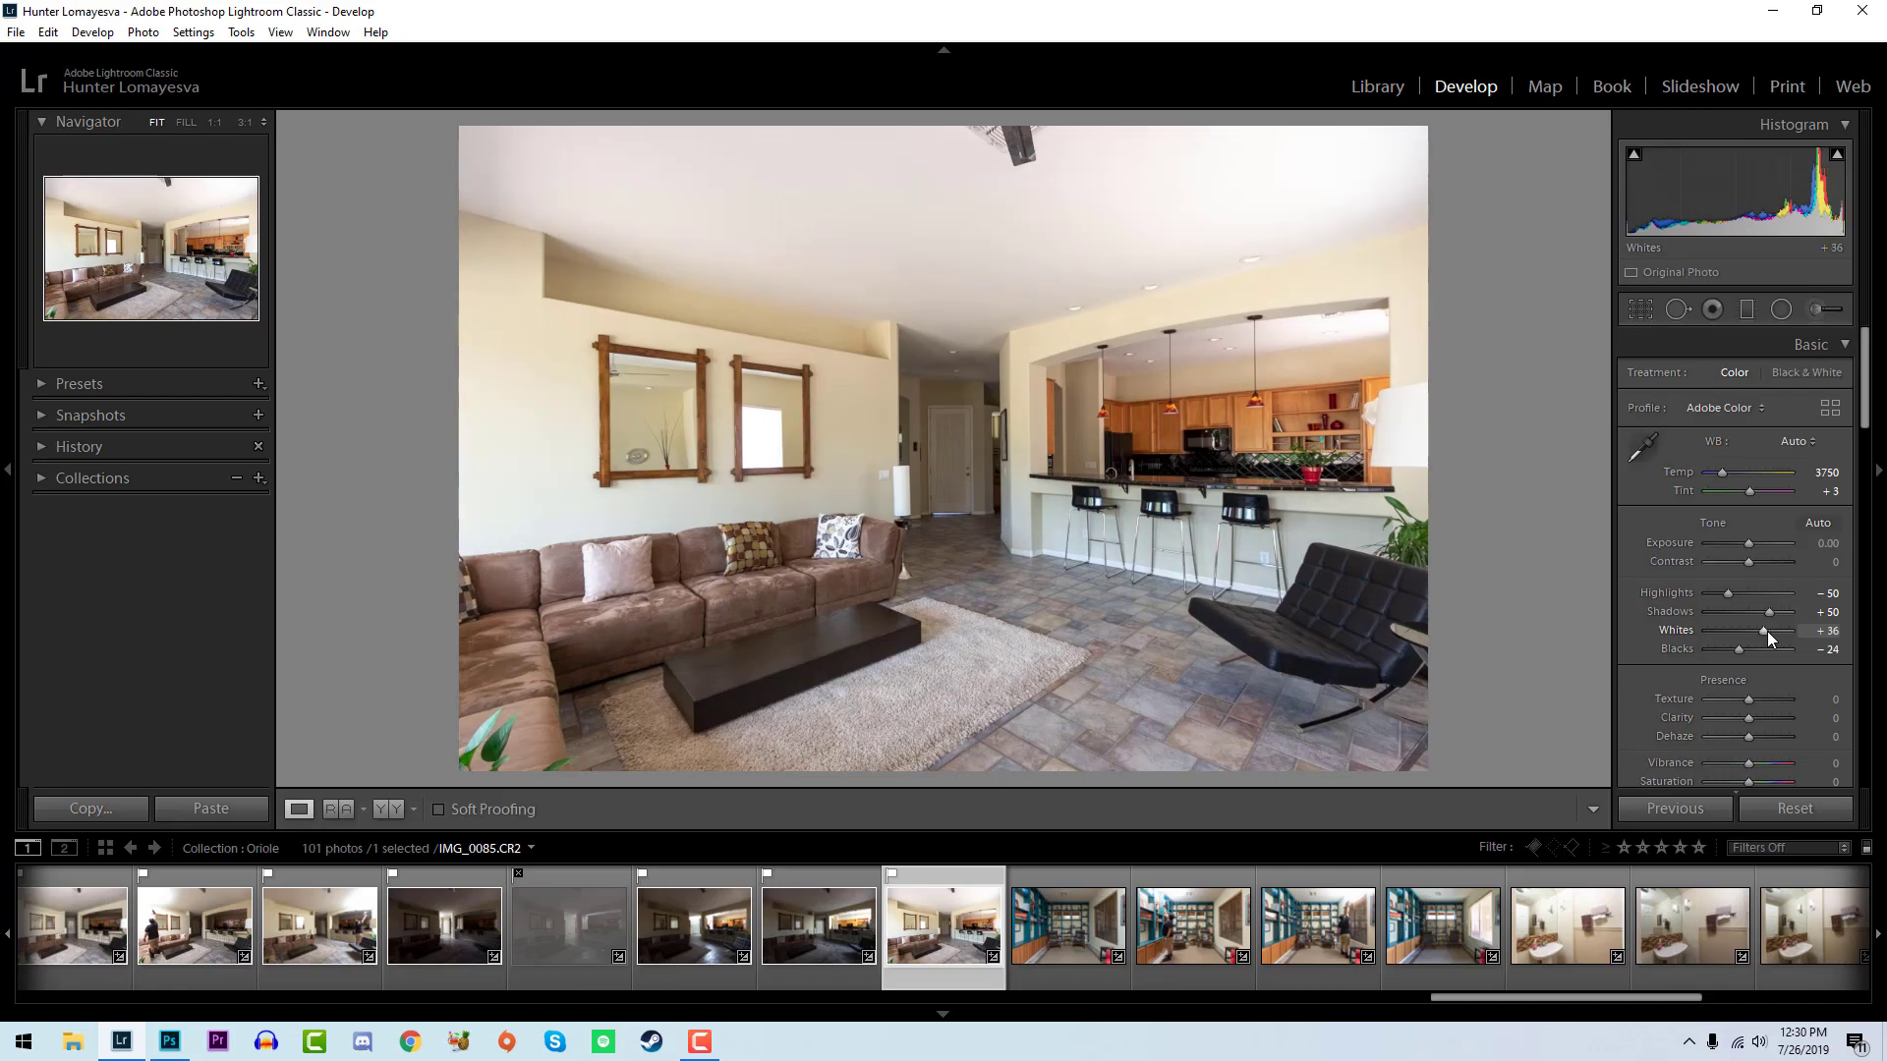
- Flag the library room photo IMG_0086 as a pick and set its whites to +57 and its blacks to -19
{"action": "left_click", "coordinate": [1046, 951]}
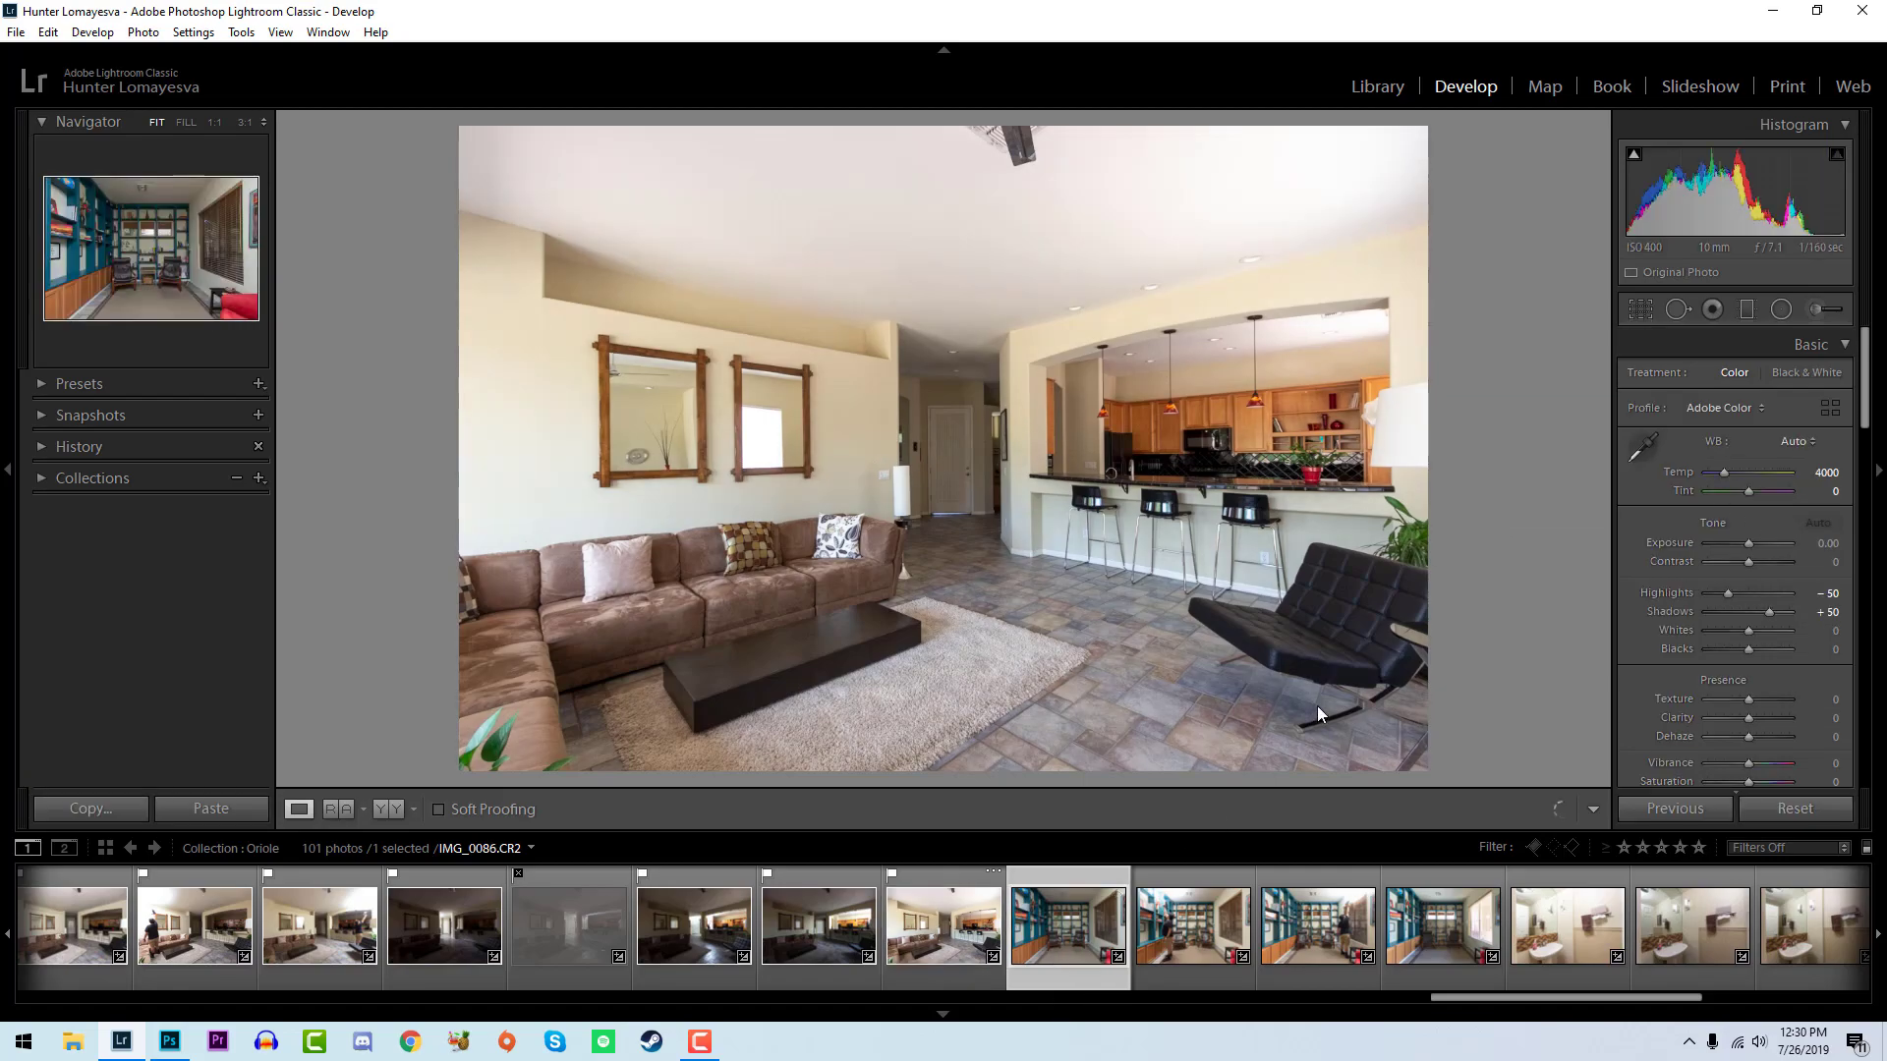
{"action": "key", "text": "p"}
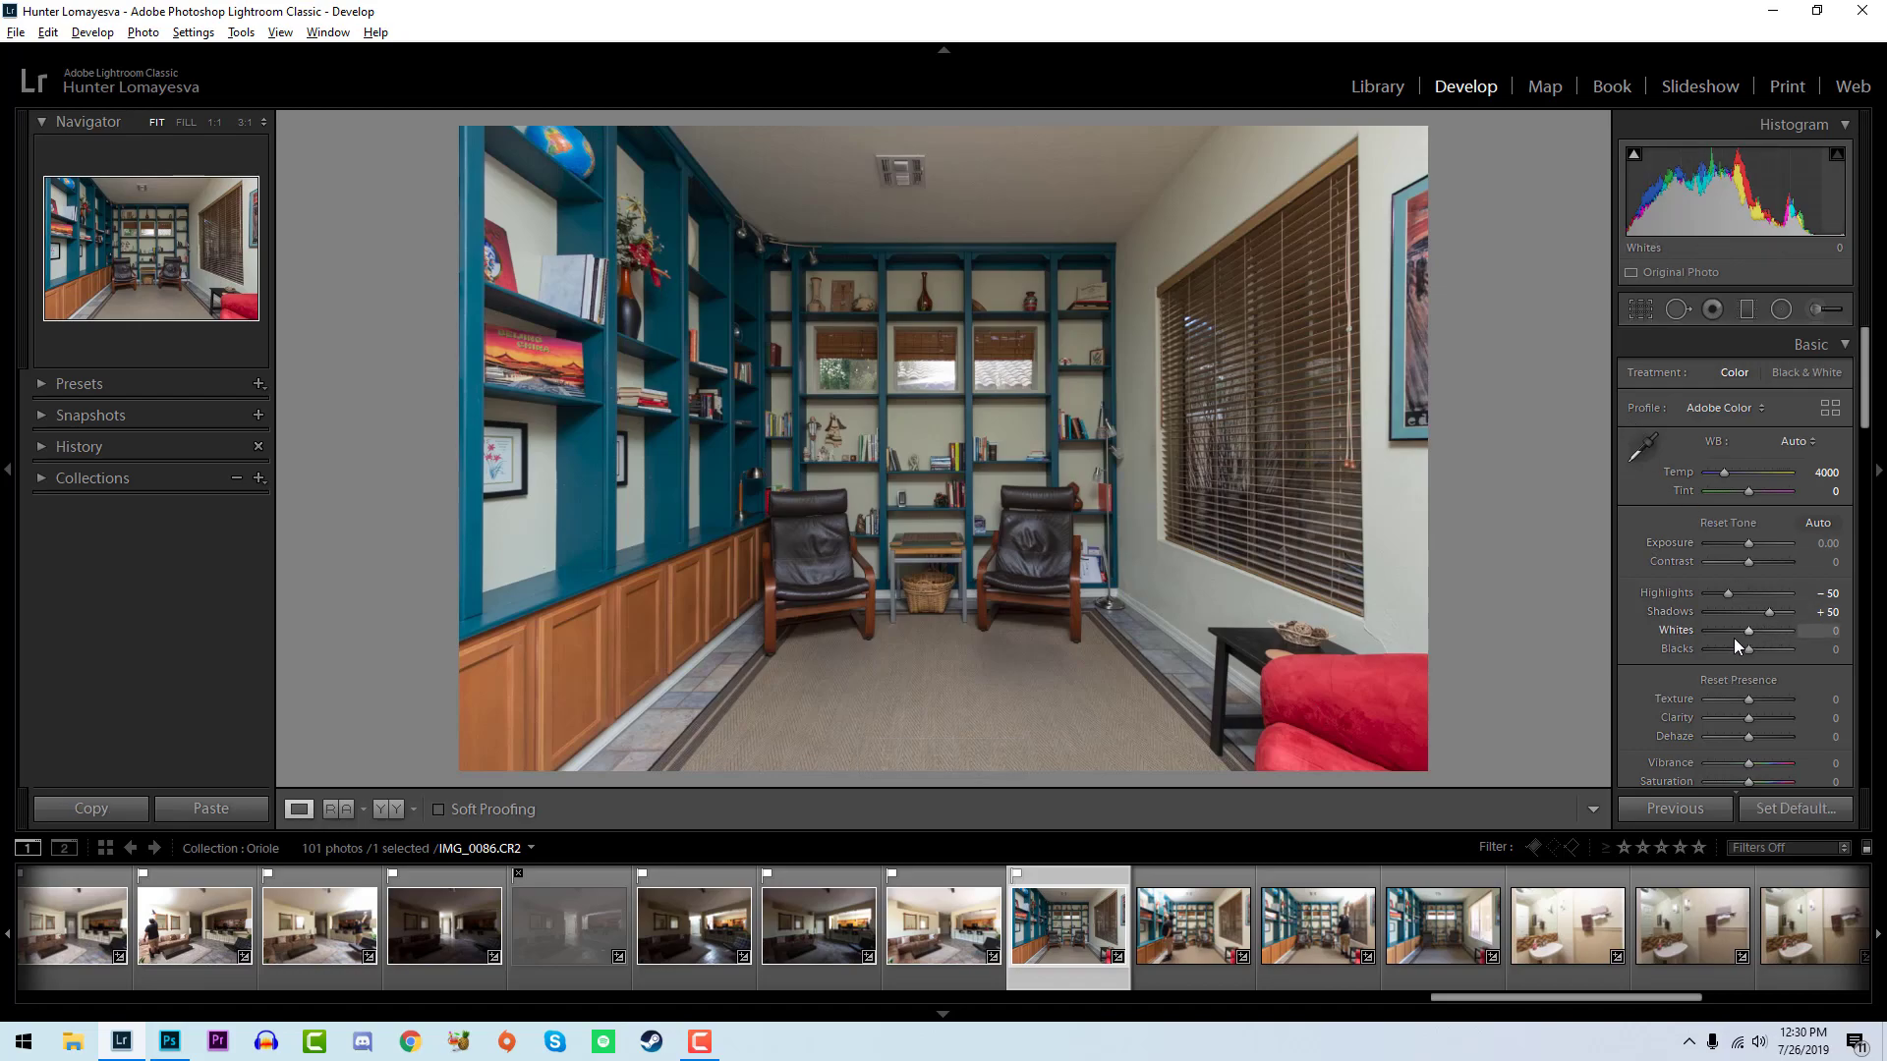
{"action": "mouse_move", "coordinate": [1748, 628]}
{"action": "left_mouse_down"}
{"action": "mouse_move", "coordinate": [1776, 633]}
{"action": "mouse_move", "coordinate": [1741, 648]}
{"action": "left_mouse_up"}
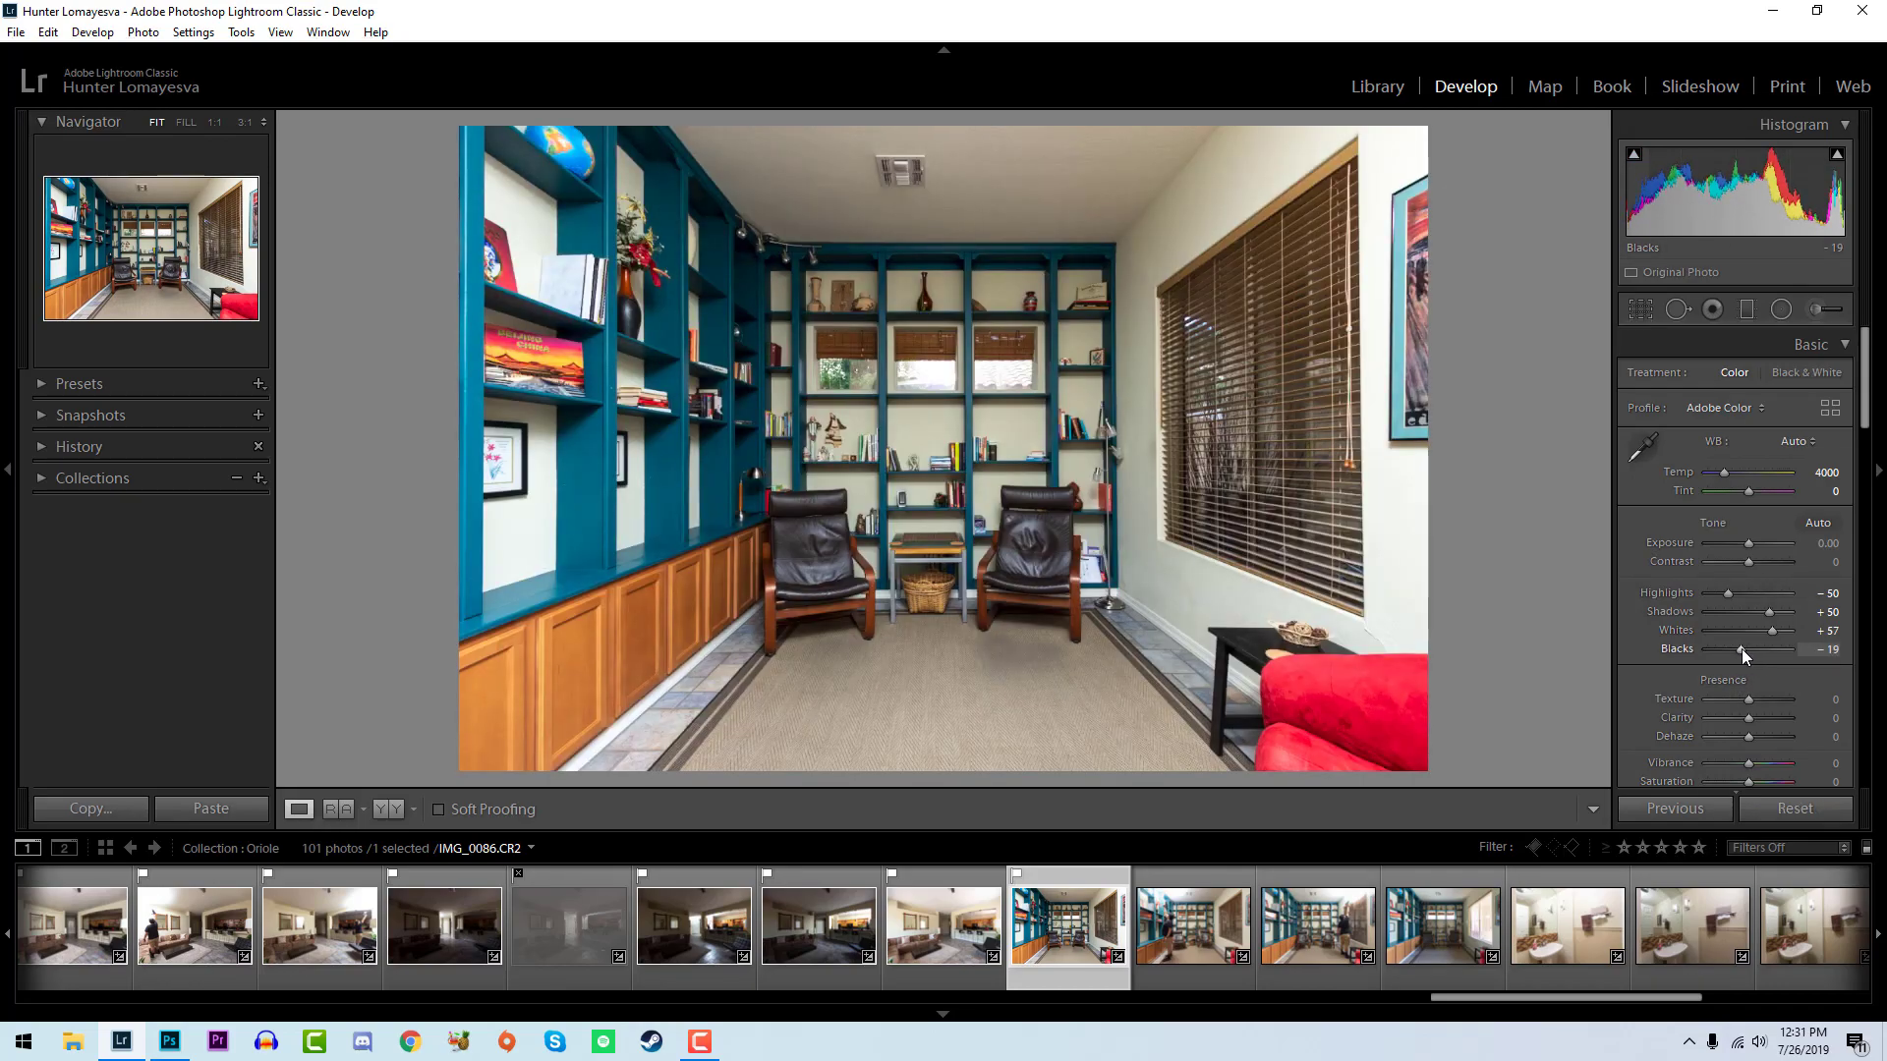
- Flag IMG_0087 as a pick, raise its whites, and compare it with IMG_0086
{"action": "left_click", "coordinate": [1143, 923]}
{"action": "key", "text": "p"}
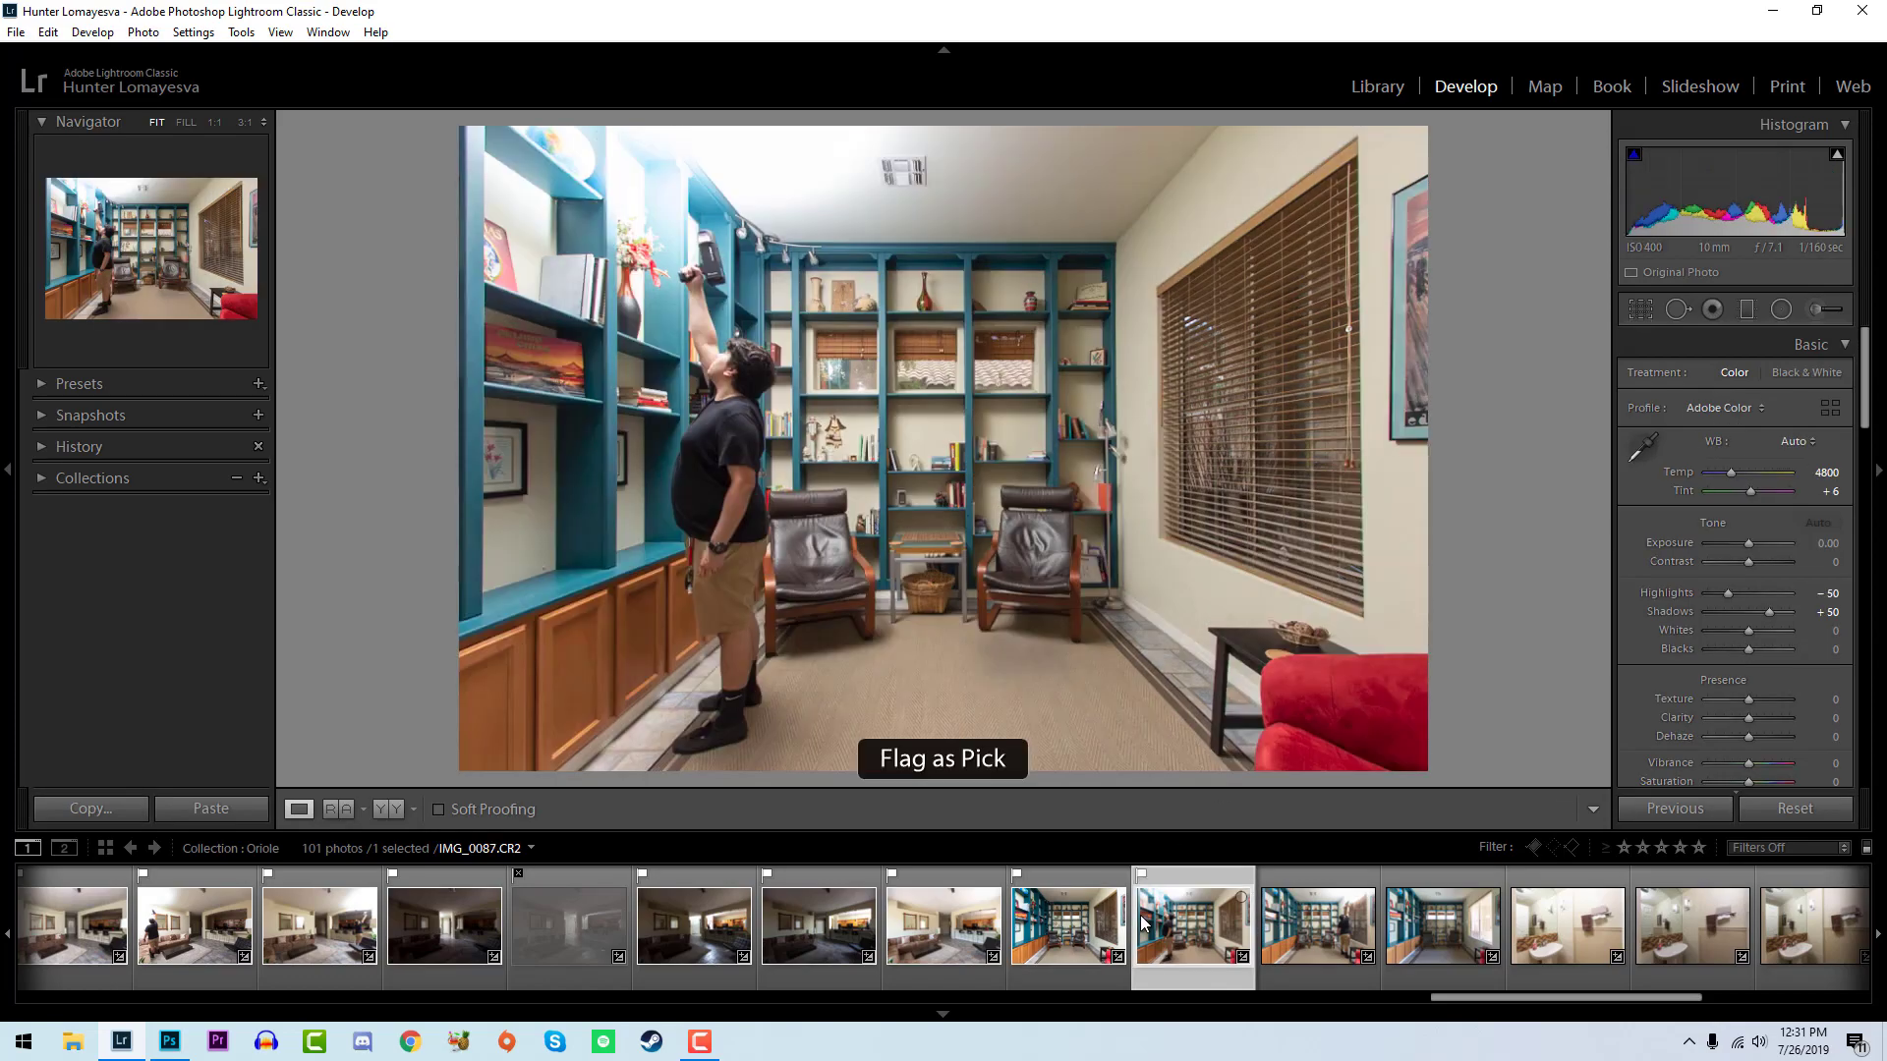
{"action": "left_click", "coordinate": [1750, 632], "text": "alt"}
{"action": "mouse_move", "coordinate": [1753, 631]}
{"action": "left_mouse_down"}
{"action": "mouse_move", "coordinate": [1791, 631]}
{"action": "mouse_move", "coordinate": [1747, 651]}
{"action": "mouse_move", "coordinate": [1779, 633]}
{"action": "left_mouse_up"}
{"action": "key", "text": "Left"}
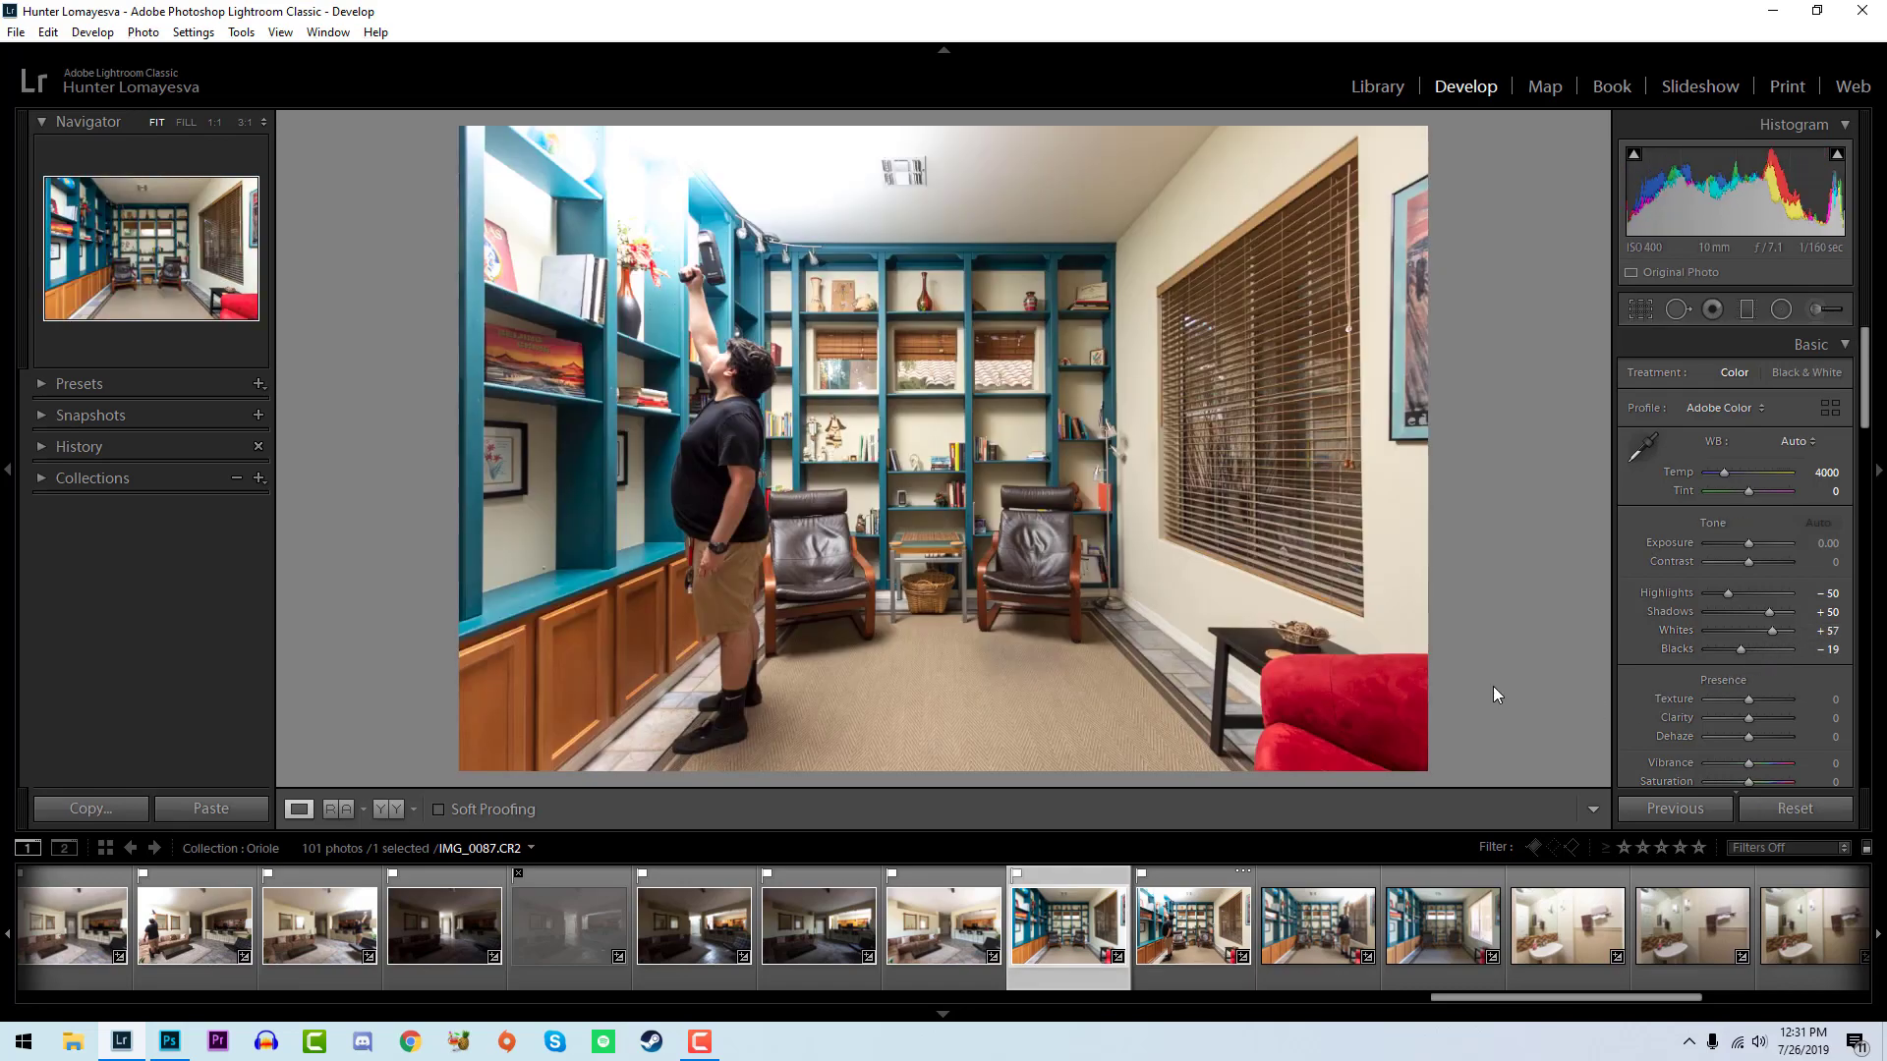
{"action": "key", "text": "Right"}
{"action": "key", "text": "Right"}
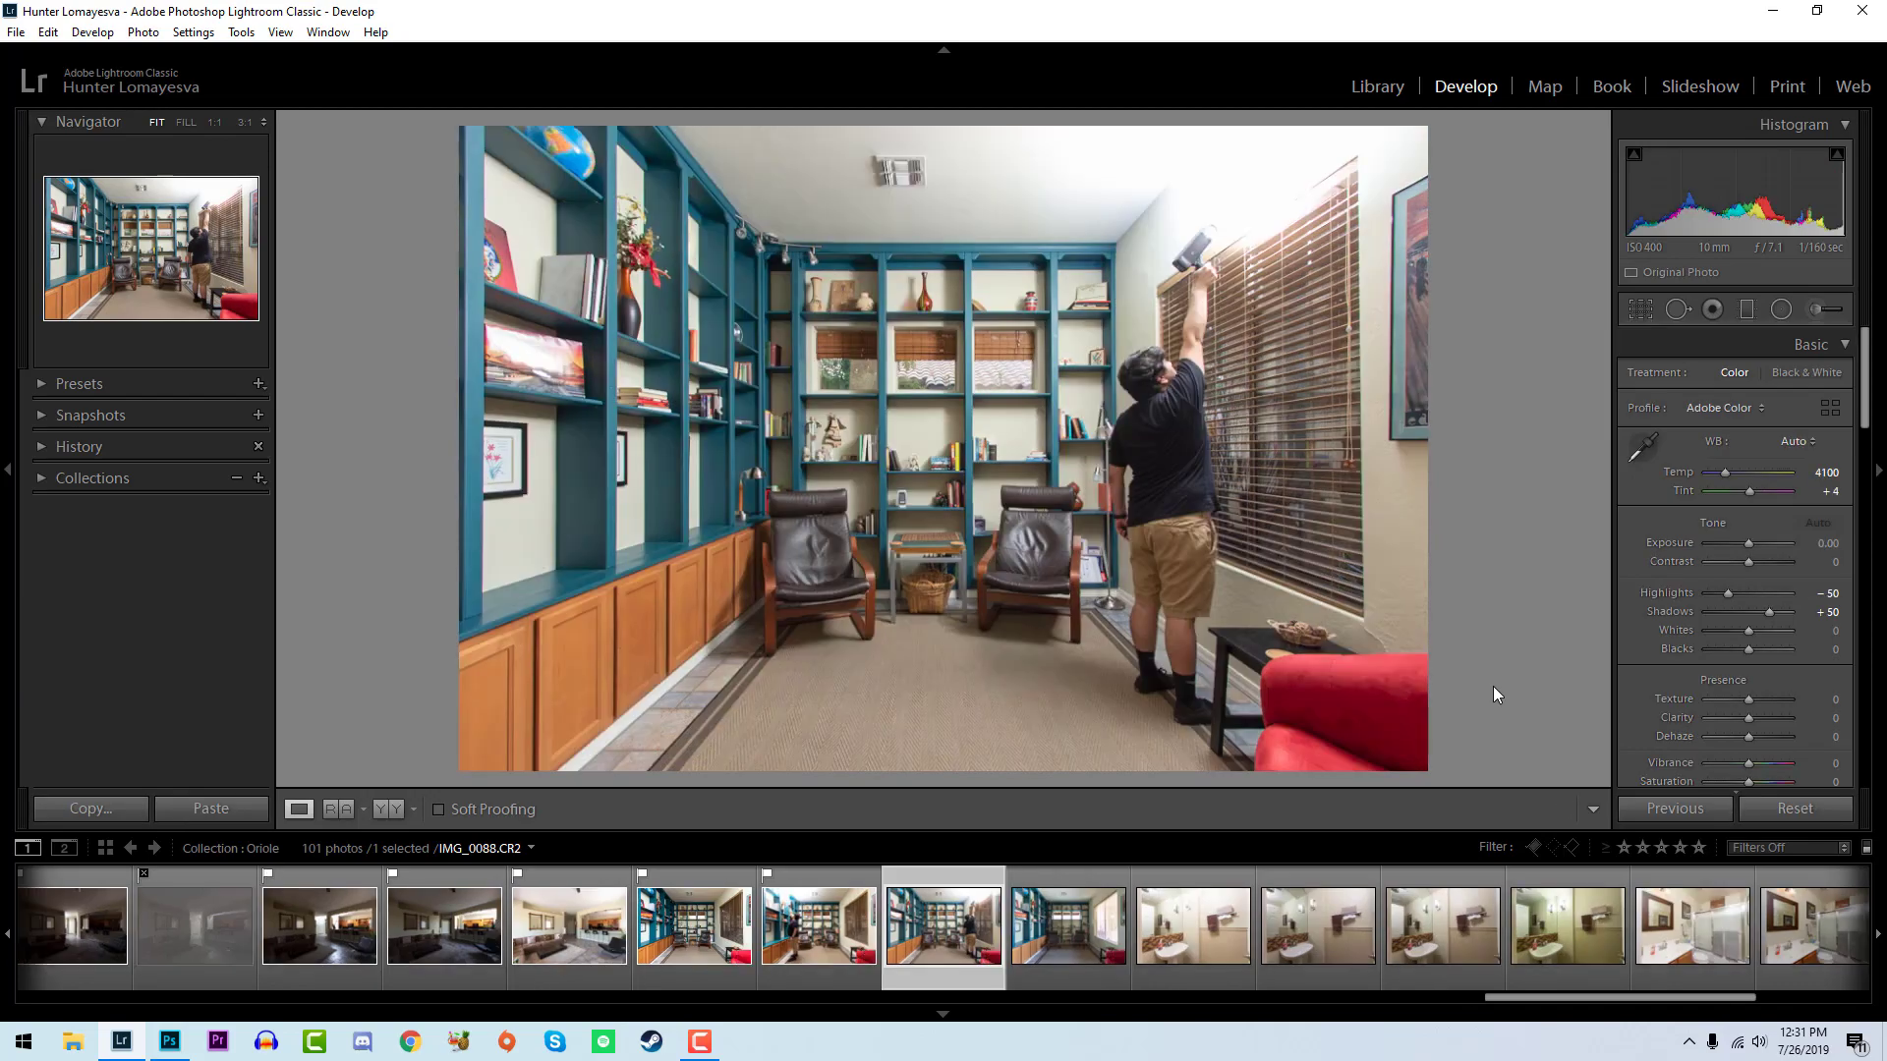
- Flag IMG_0088 as a pick and set its whites to +55 and its blacks to -24
{"action": "key", "text": "p"}
{"action": "mouse_move", "coordinate": [1753, 631]}
{"action": "left_mouse_down"}
{"action": "mouse_move", "coordinate": [1778, 639]}
{"action": "mouse_move", "coordinate": [1739, 649]}
{"action": "left_mouse_up"}
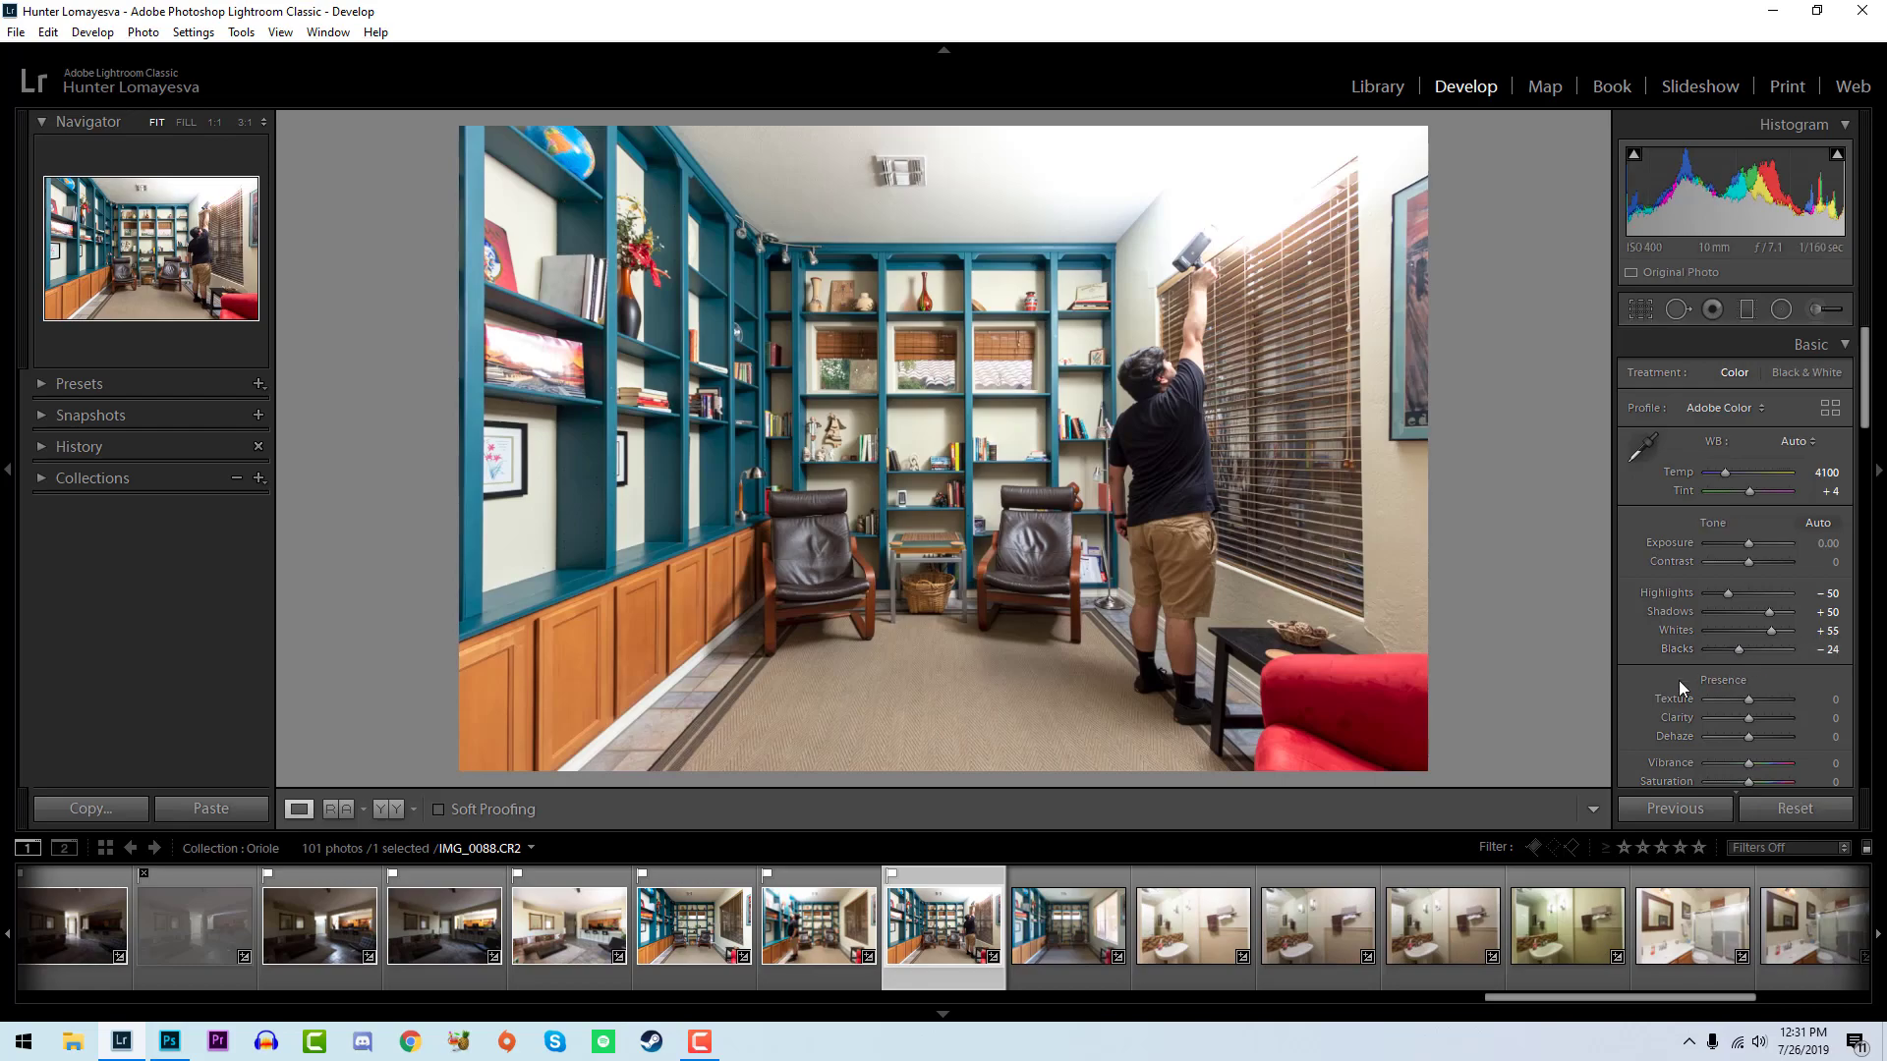
- Flag IMG_0089 as a pick and set its whites to +67, blacks to -43 and exposure to +0.16
{"action": "key", "text": "Right"}
{"action": "key", "text": "p"}
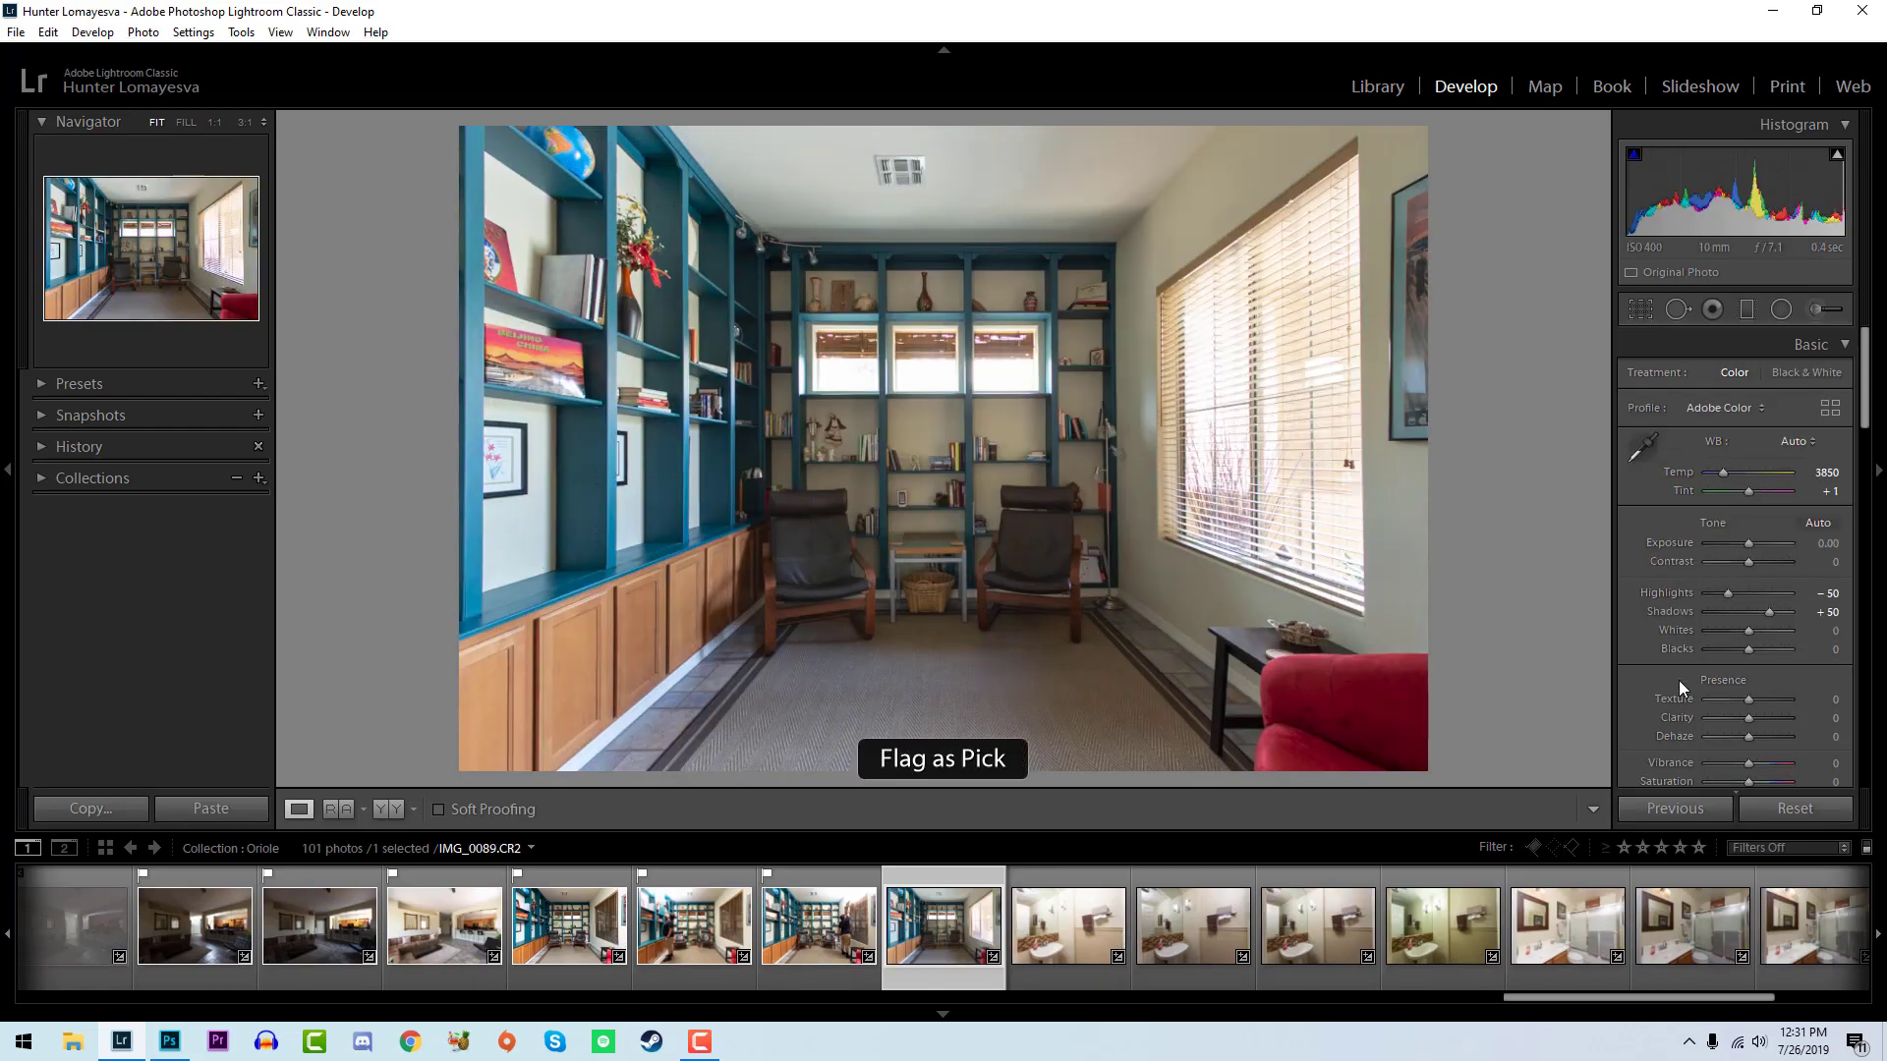
{"action": "mouse_move", "coordinate": [1748, 631]}
{"action": "left_mouse_down"}
{"action": "mouse_move", "coordinate": [1778, 631]}
{"action": "mouse_move", "coordinate": [1730, 651]}
{"action": "left_mouse_up"}
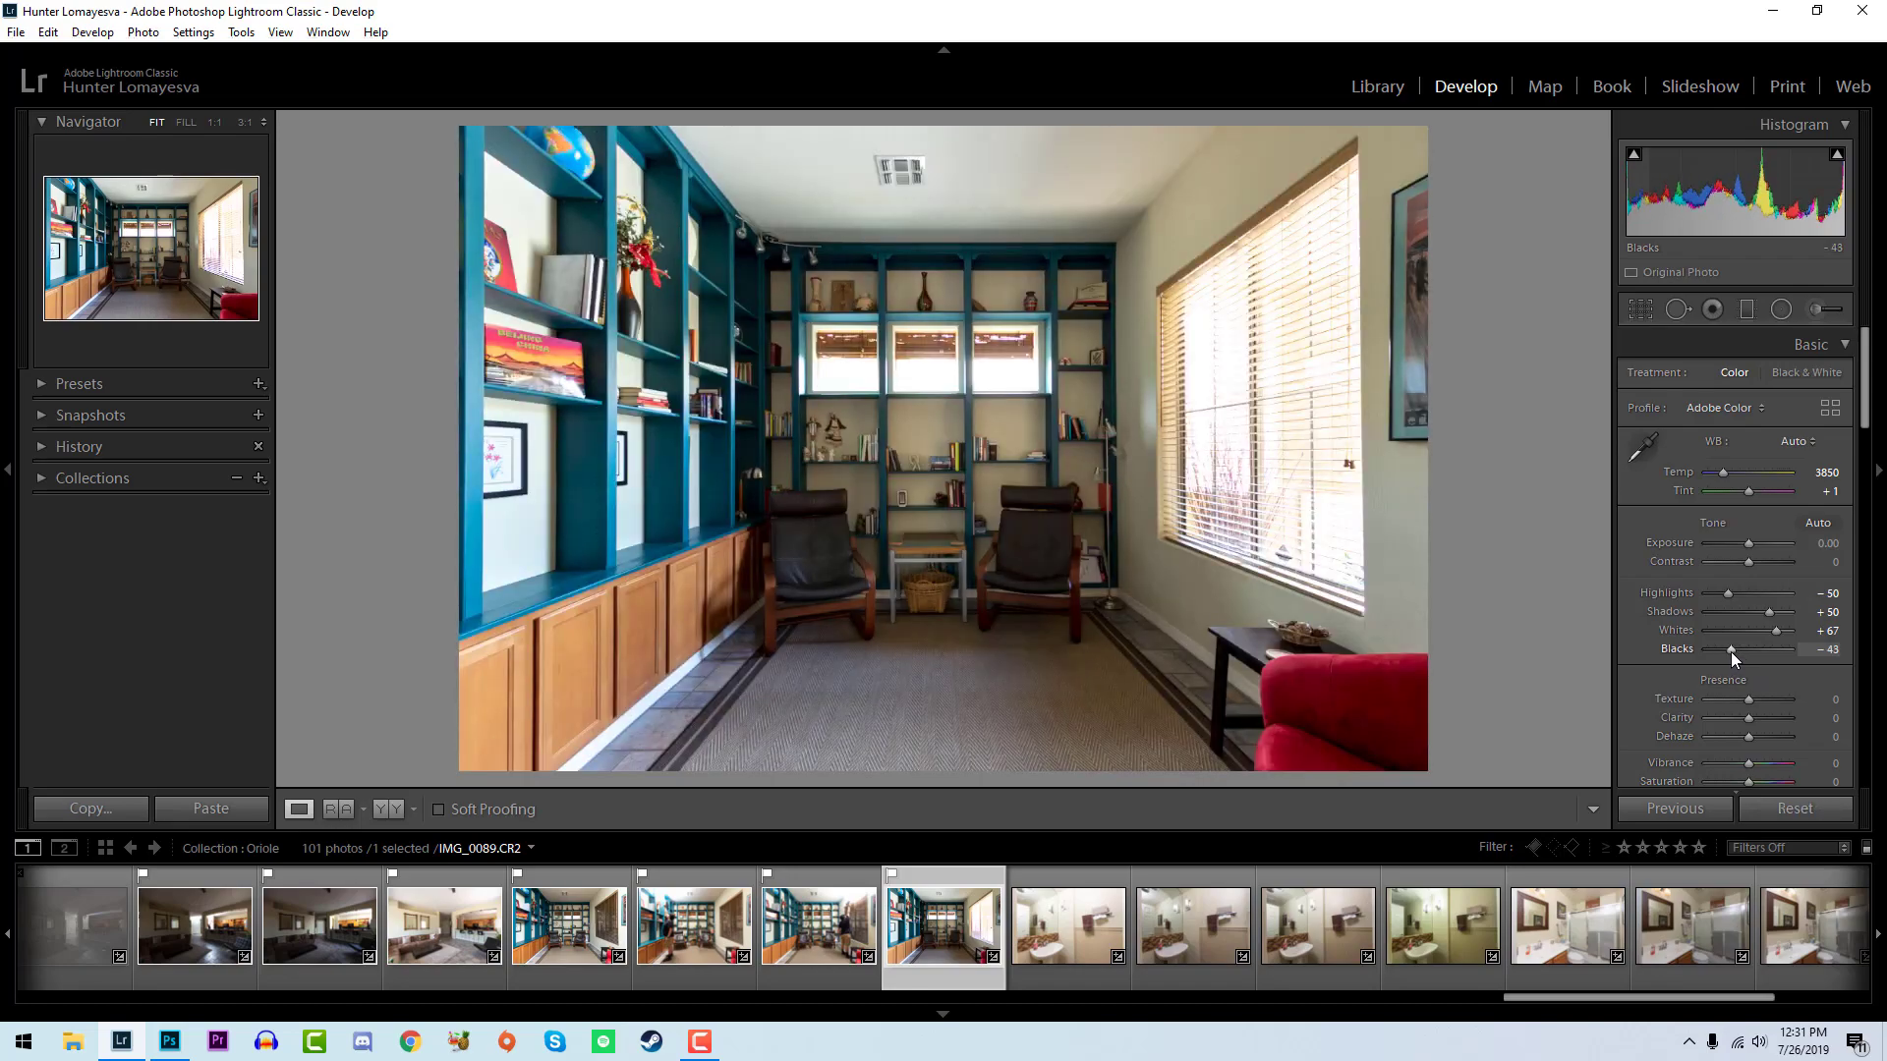
{"action": "left_click_drag", "start_coordinate": [1748, 545], "coordinate": [1750, 545]}
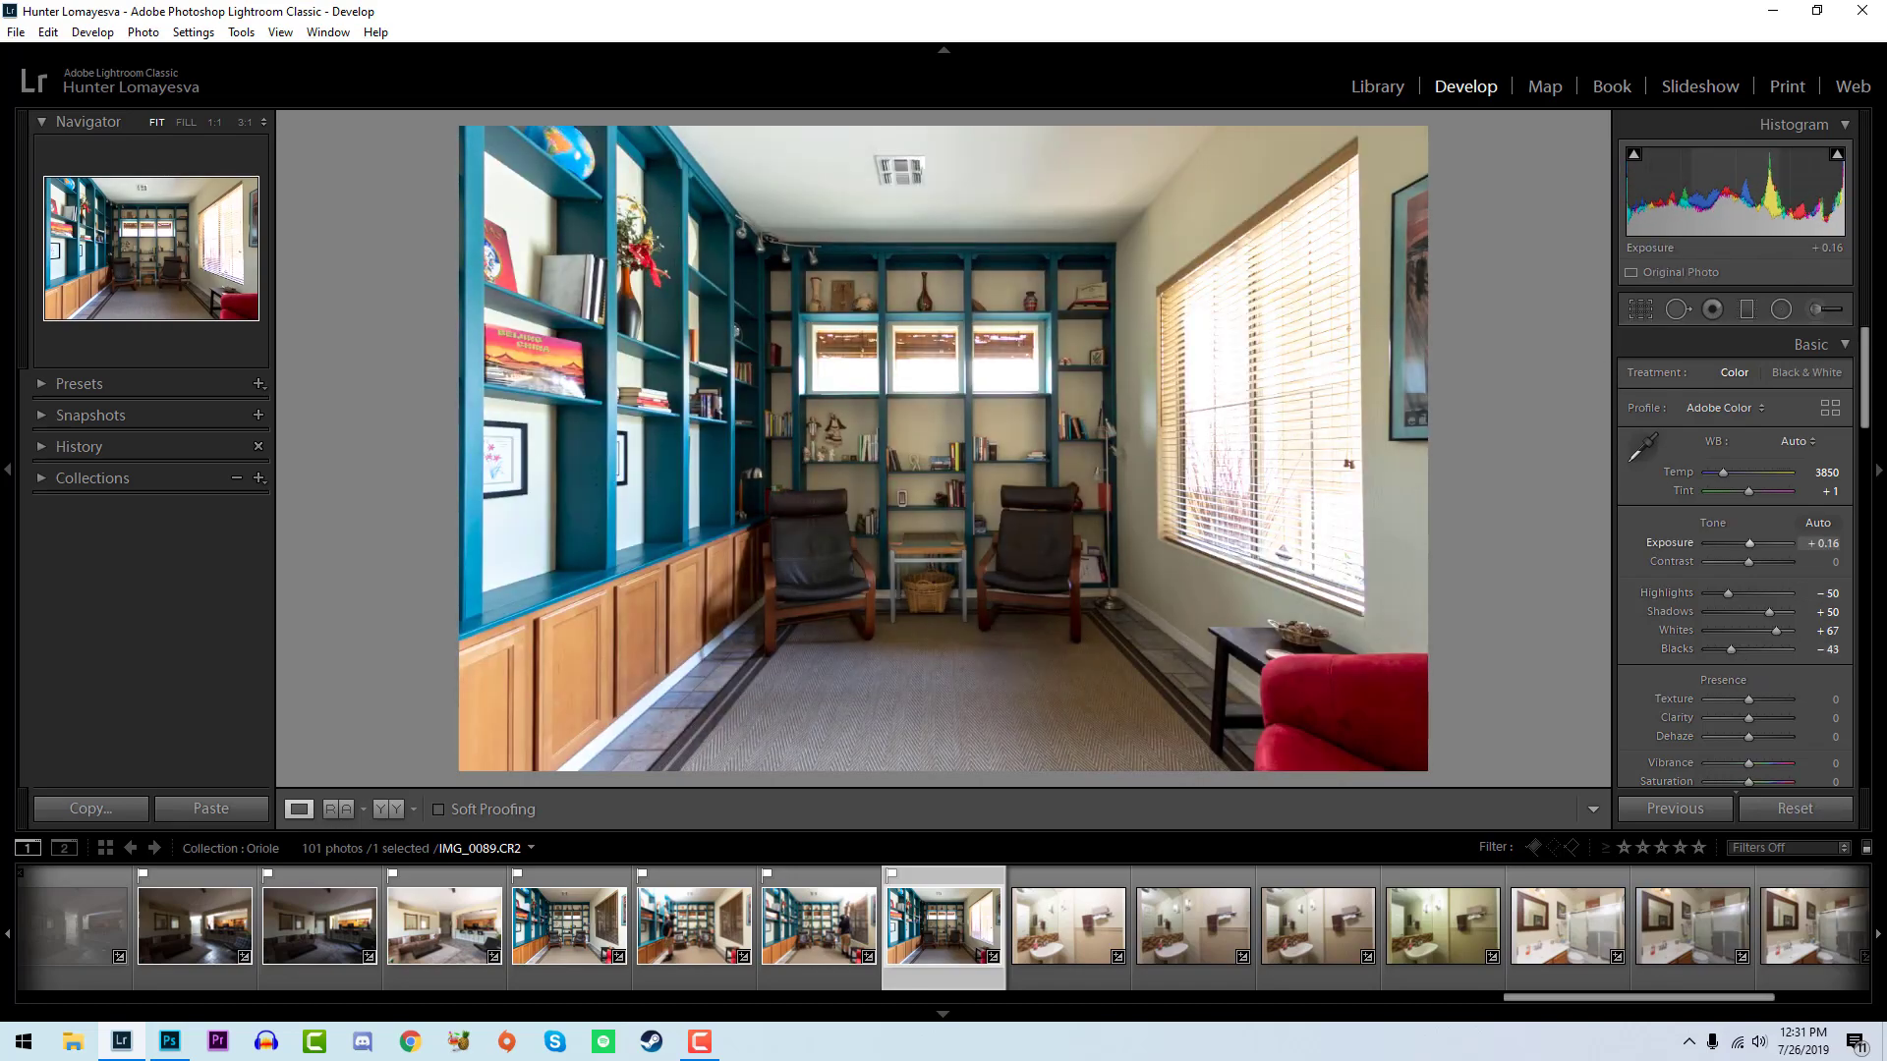
- Reject the bathroom photos IMG_0090 and IMG_0091, and compare IMG_0091 with IMG_0092
{"action": "key", "text": "Right"}
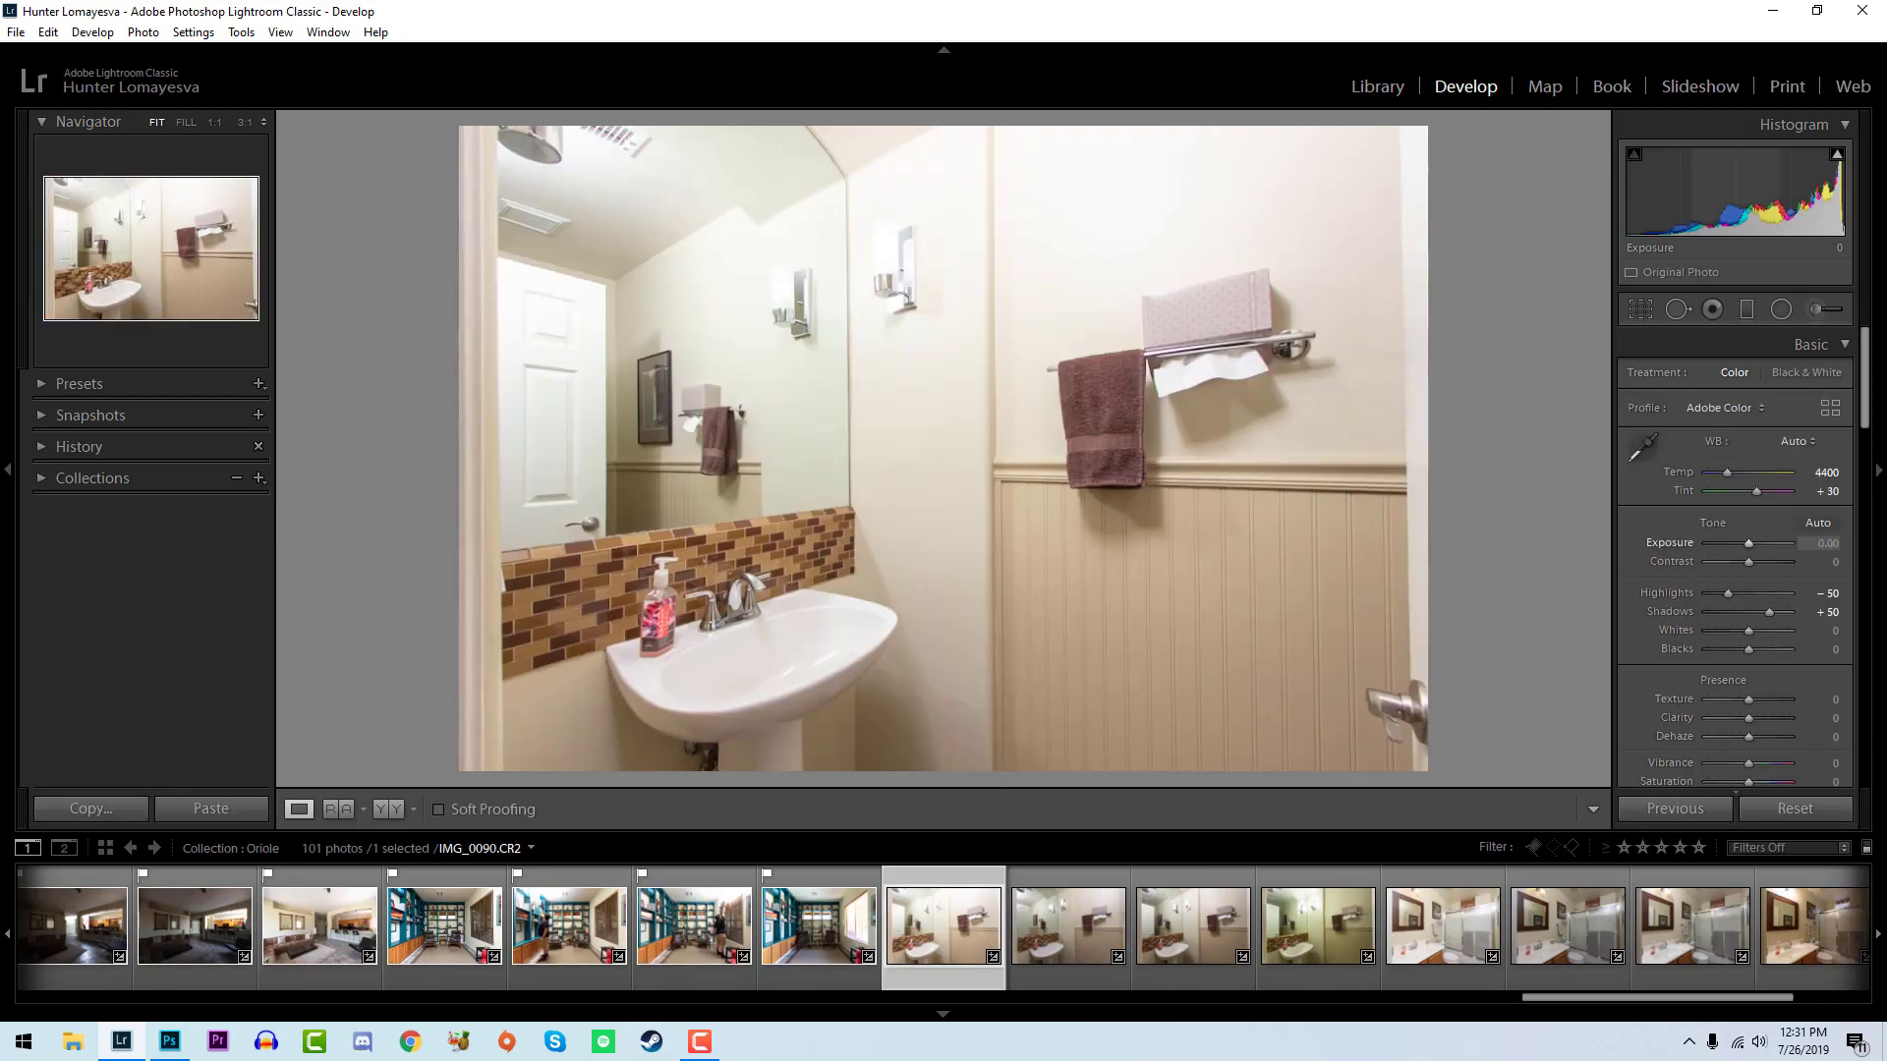
{"action": "key", "text": "x"}
{"action": "key", "text": "Right"}
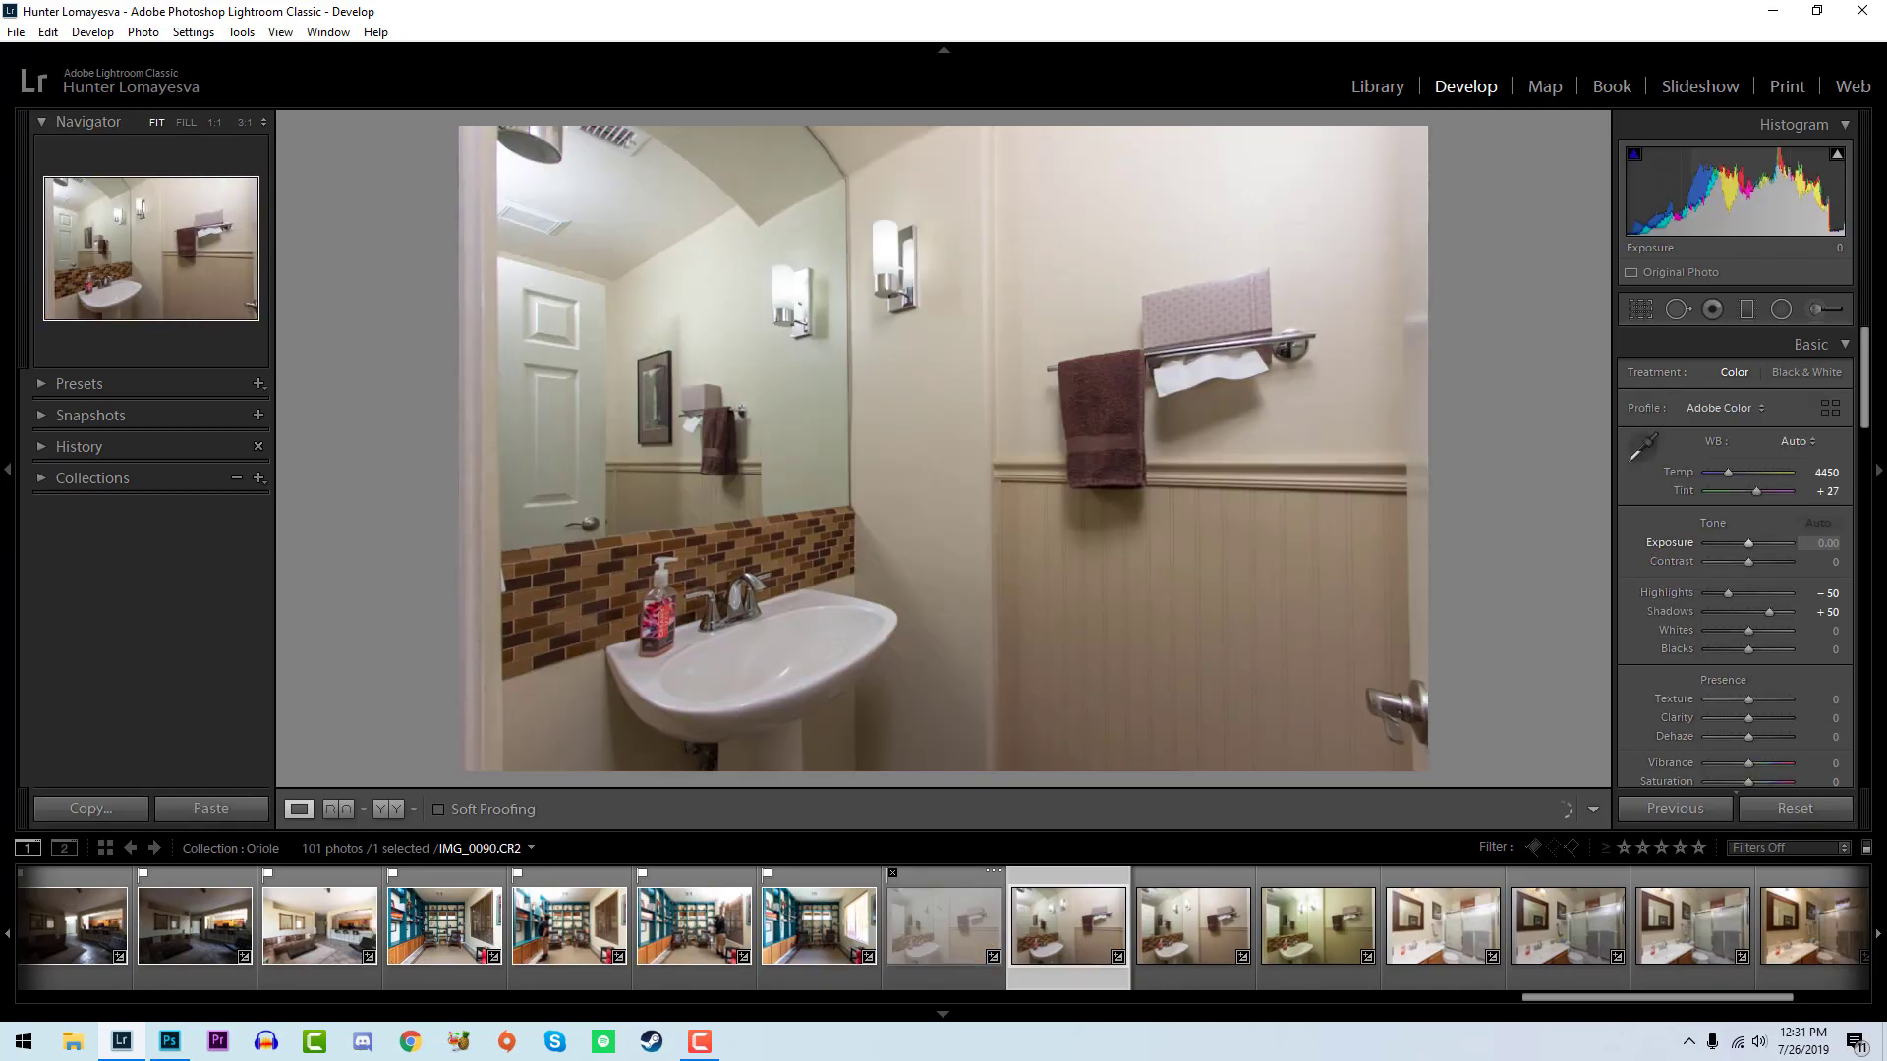
{"action": "key", "text": "x"}
{"action": "key", "text": "Right"}
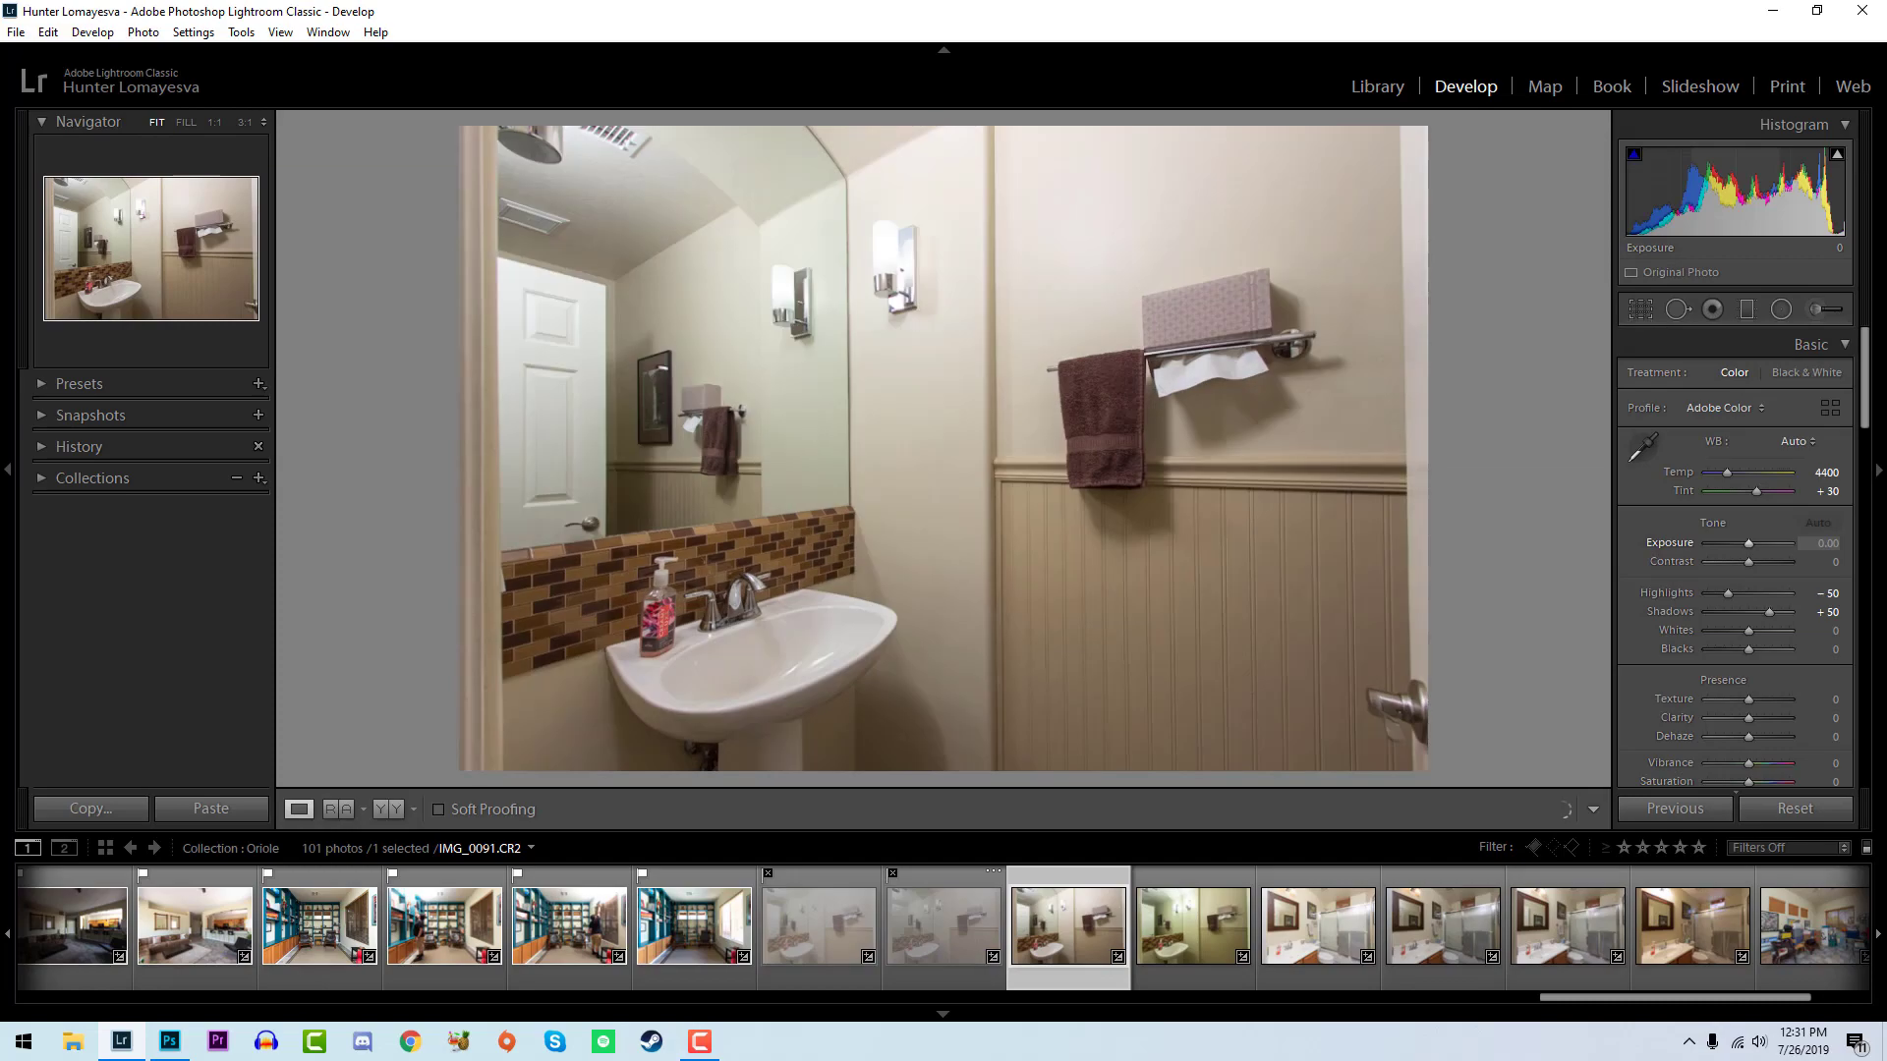
{"action": "key", "text": "Left"}
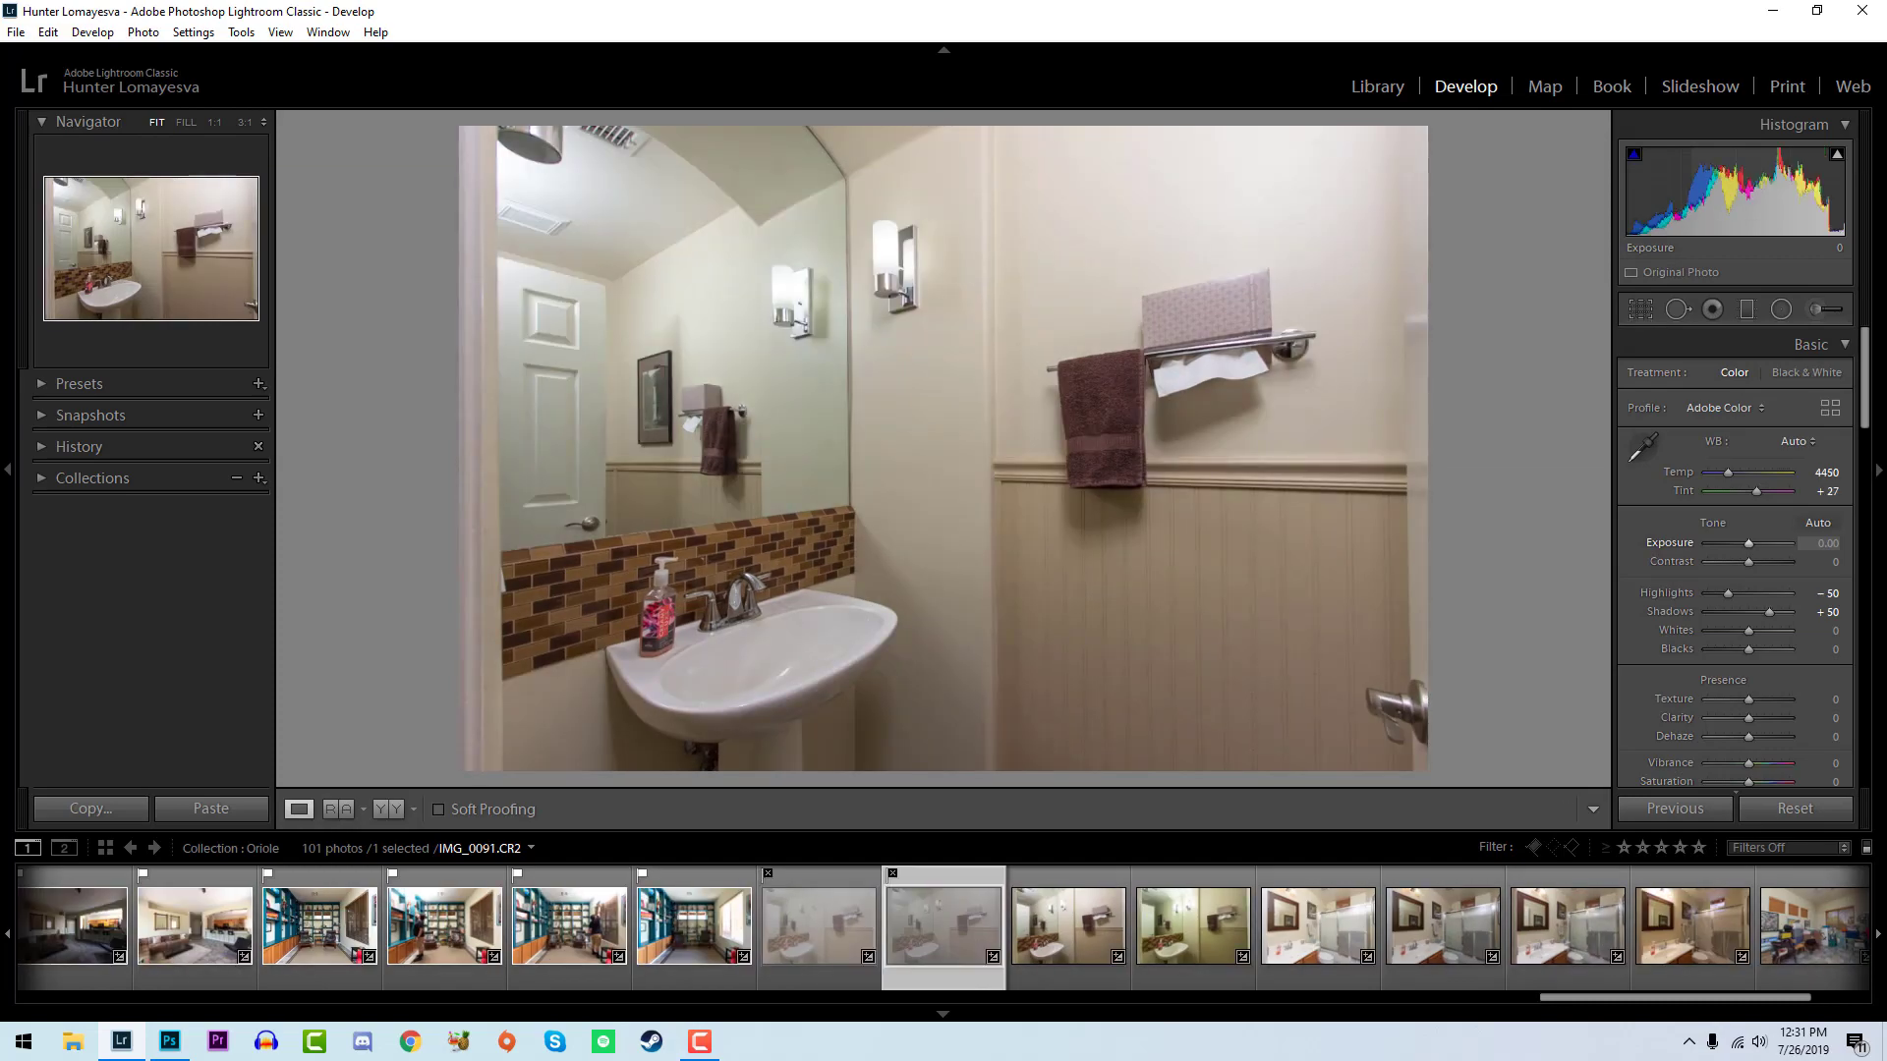
{"action": "key", "text": "Right"}
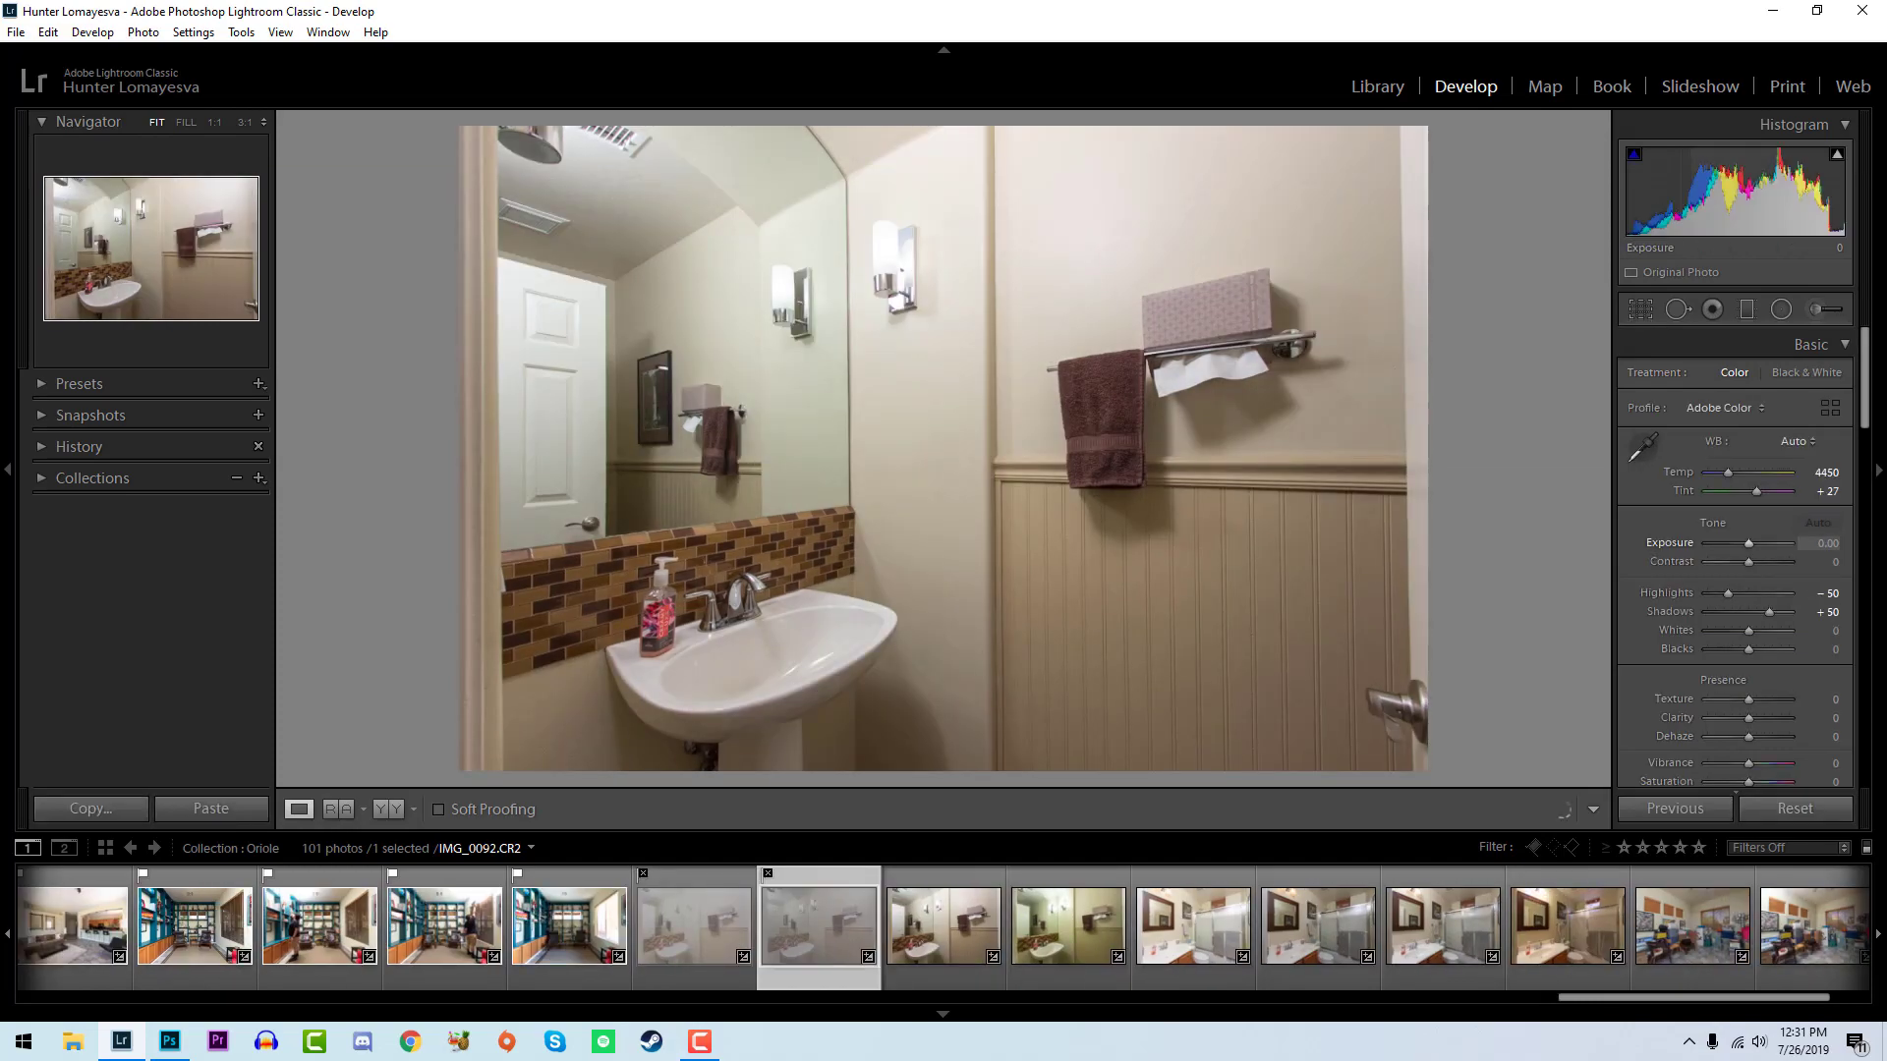
- Flag IMG_0091 as a pick and set its exposure to -0.12, whites to +29 and blacks to -33
{"action": "key", "text": "Right"}
{"action": "key", "text": "Left"}
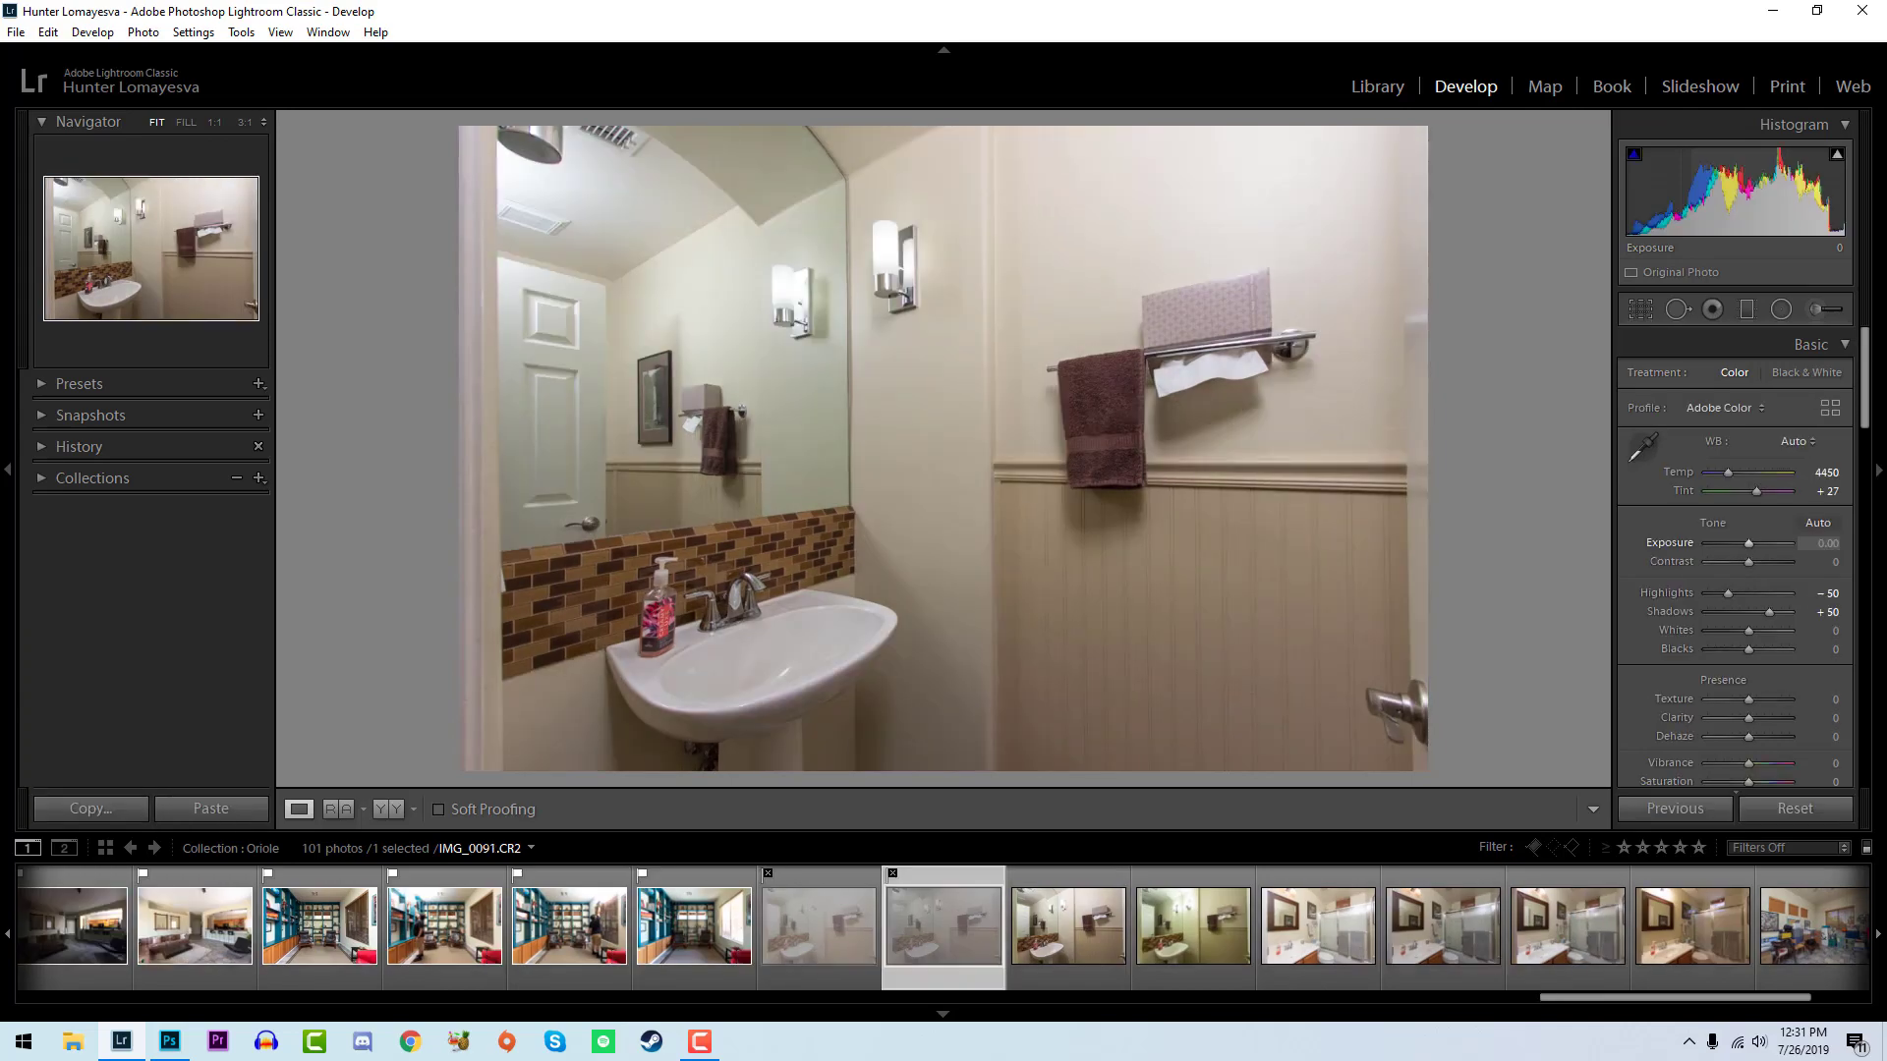
{"action": "key", "text": "p"}
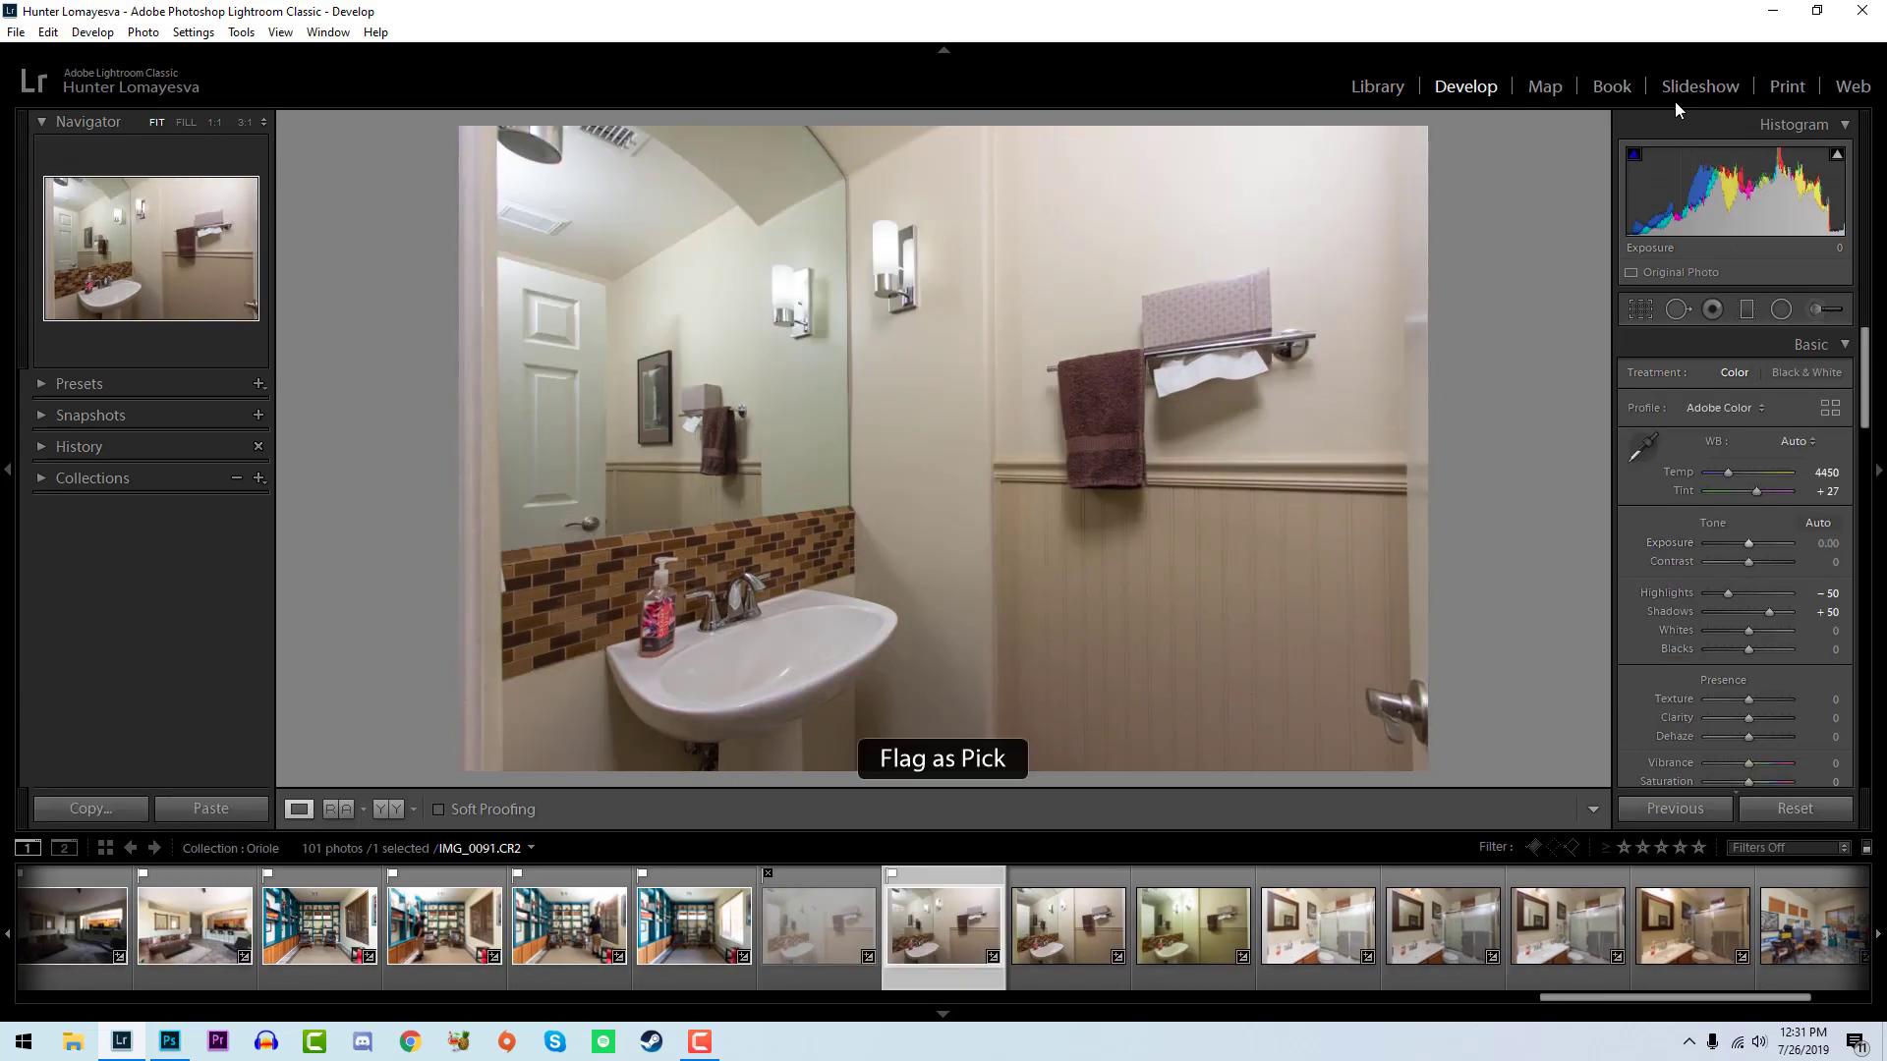
{"action": "left_click_drag", "start_coordinate": [1748, 544], "coordinate": [1747, 543]}
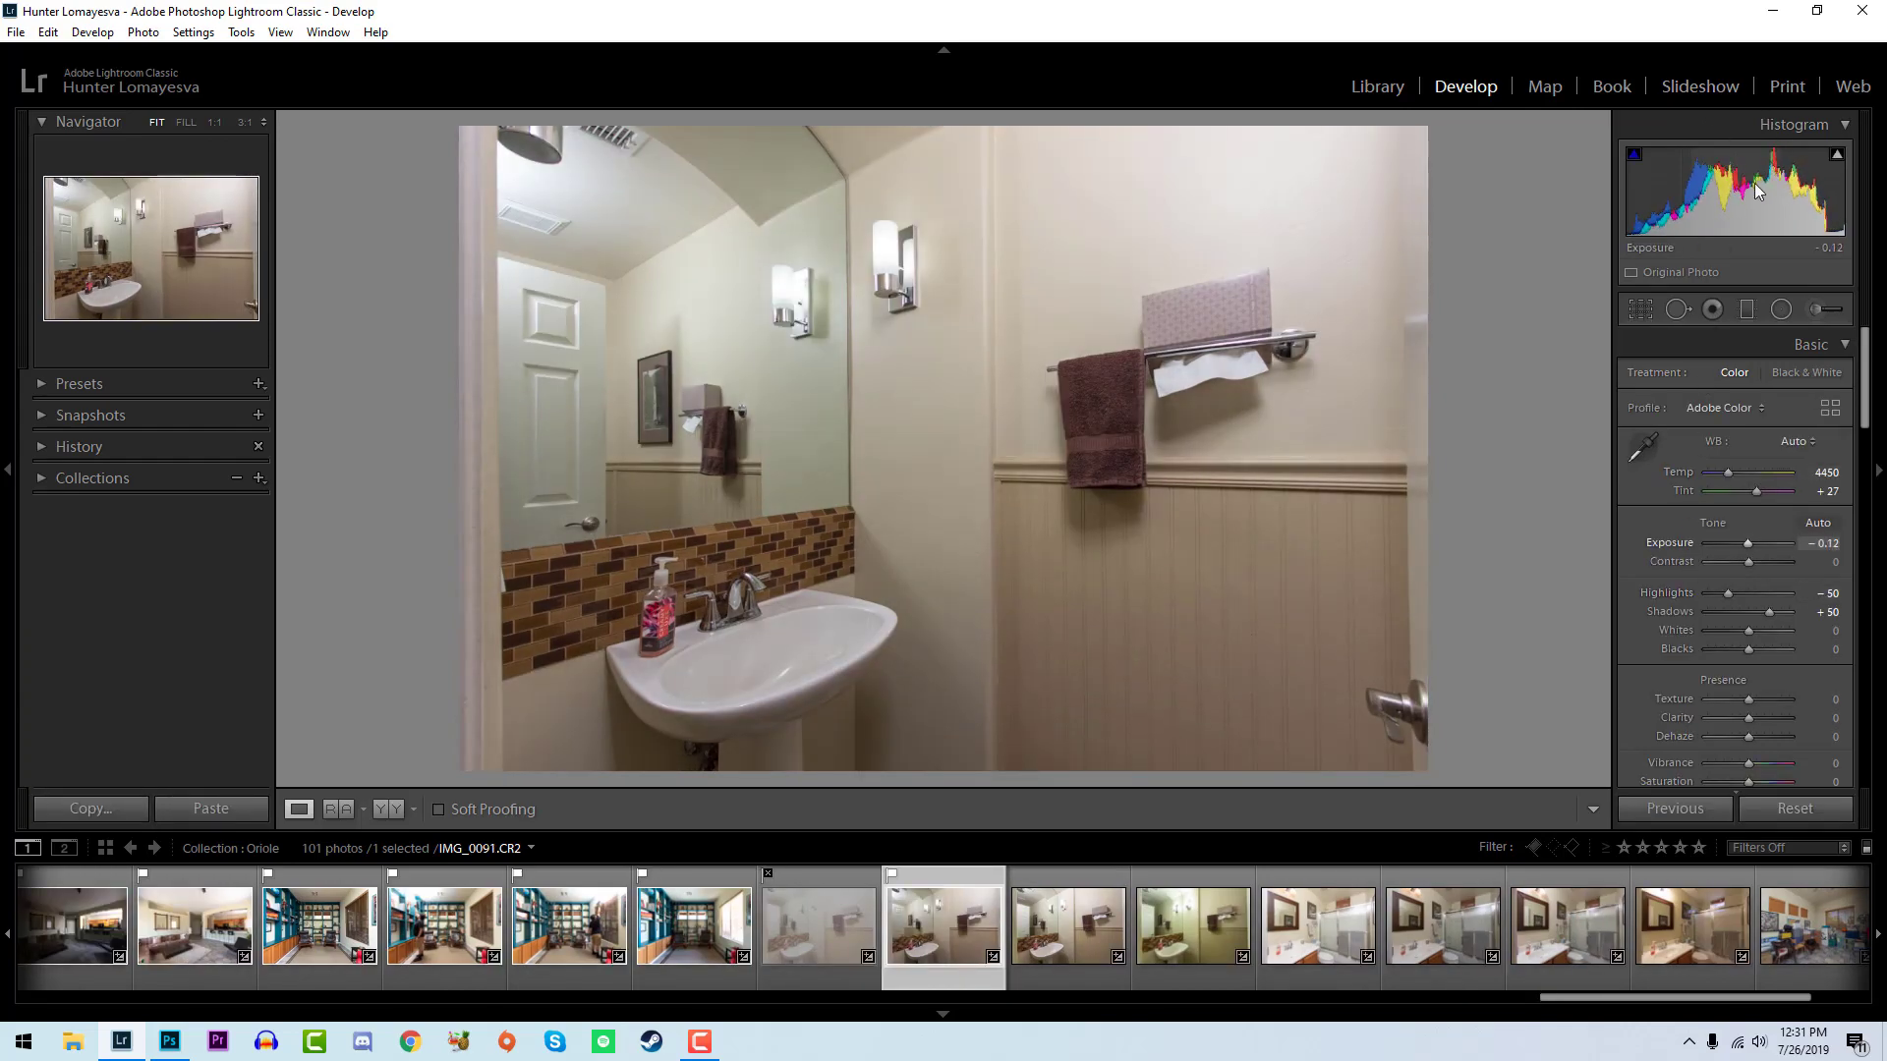
{"action": "left_click_drag", "start_coordinate": [1748, 630], "coordinate": [1734, 646]}
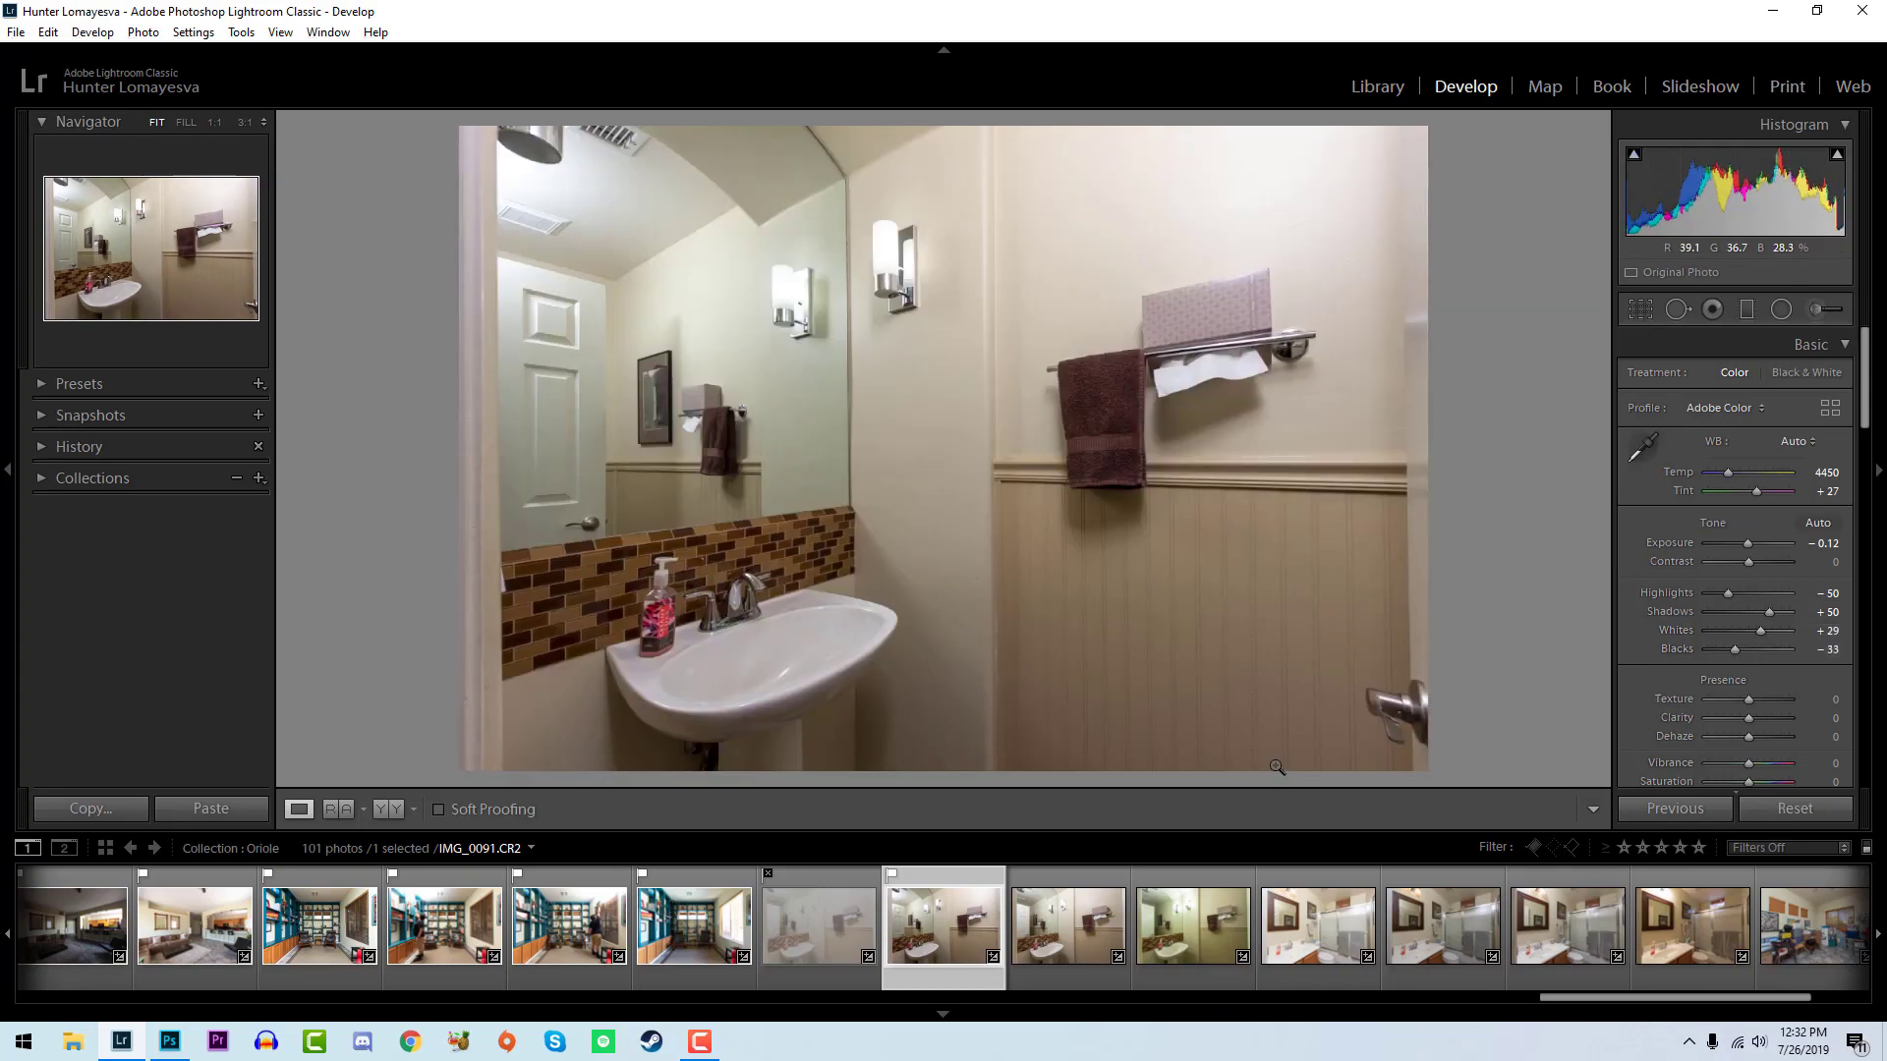
- Give IMG_0091 a five-star rating, reject IMG_0092 and IMG_0093, and compare the rejected shots with IMG_0091
{"action": "key", "text": "5"}
{"action": "key", "text": "x"}
{"action": "key", "text": "x"}
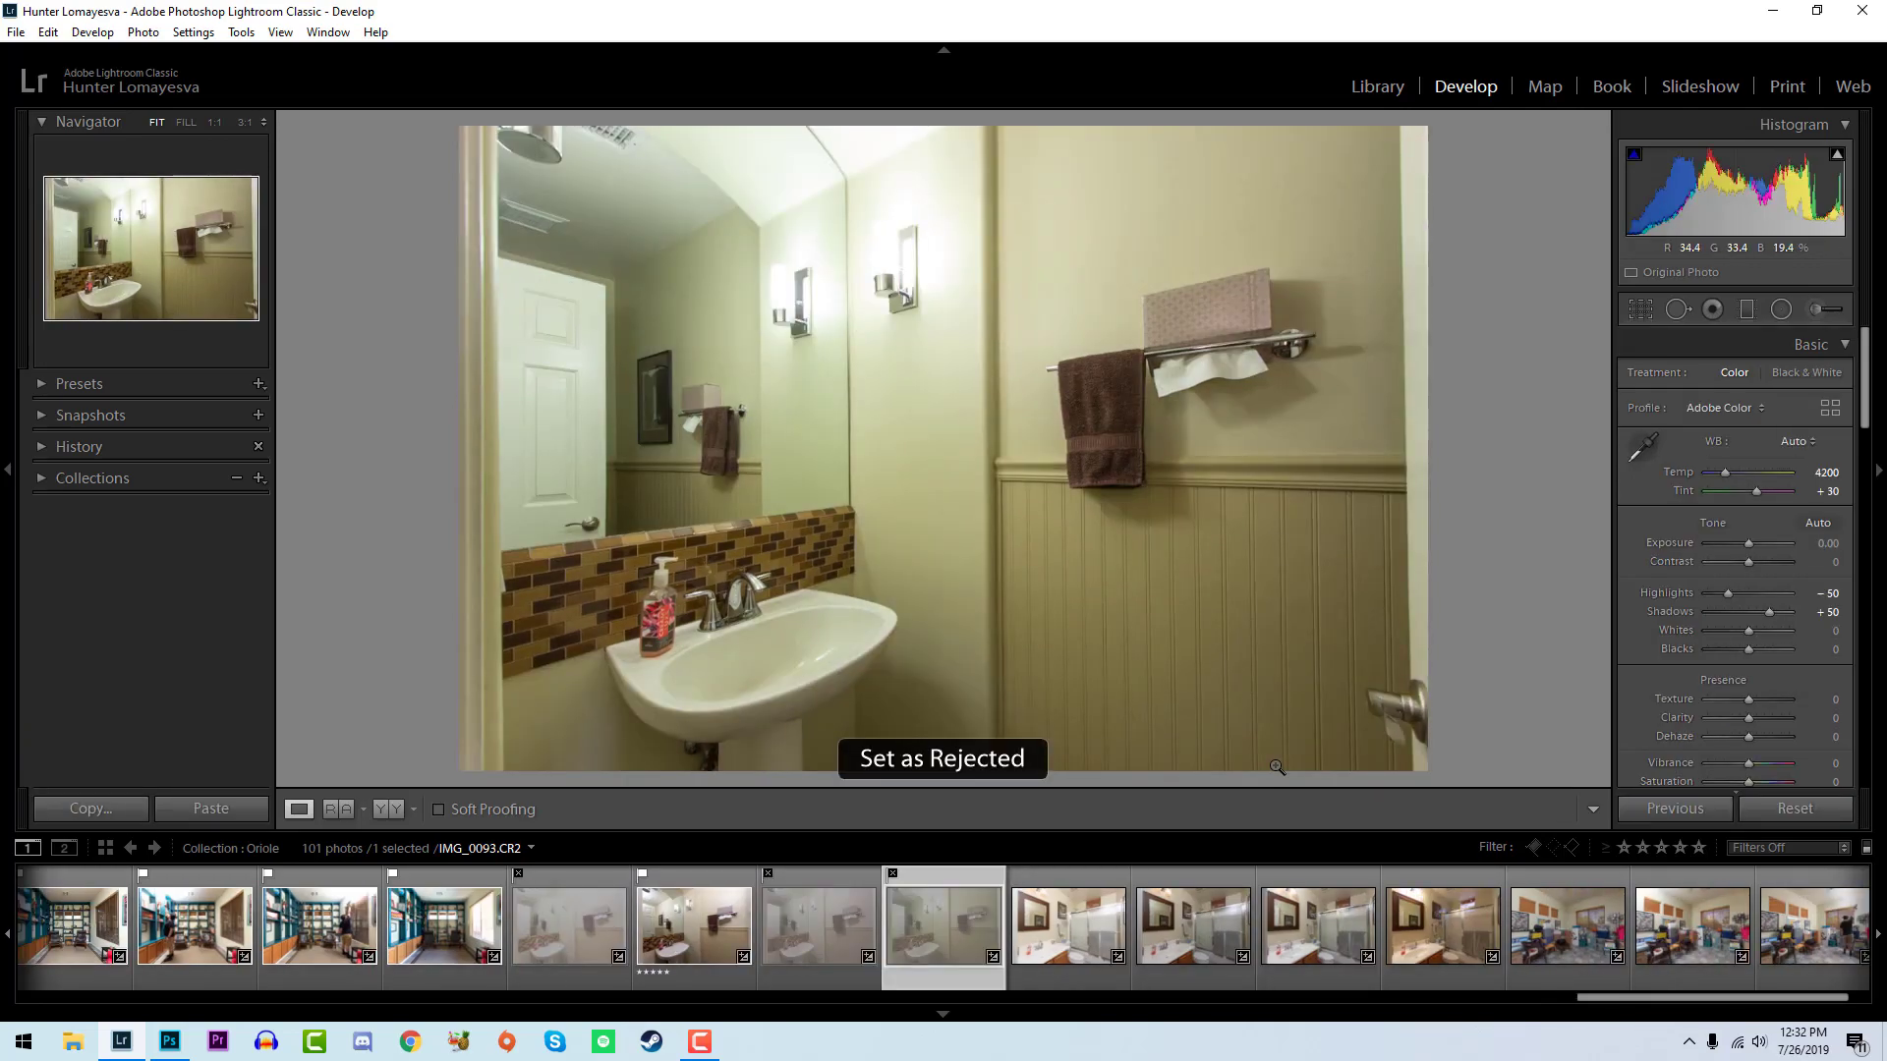
{"action": "left_click", "coordinate": [637, 981]}
{"action": "left_click", "coordinate": [910, 929]}
{"action": "left_click", "coordinate": [670, 957]}
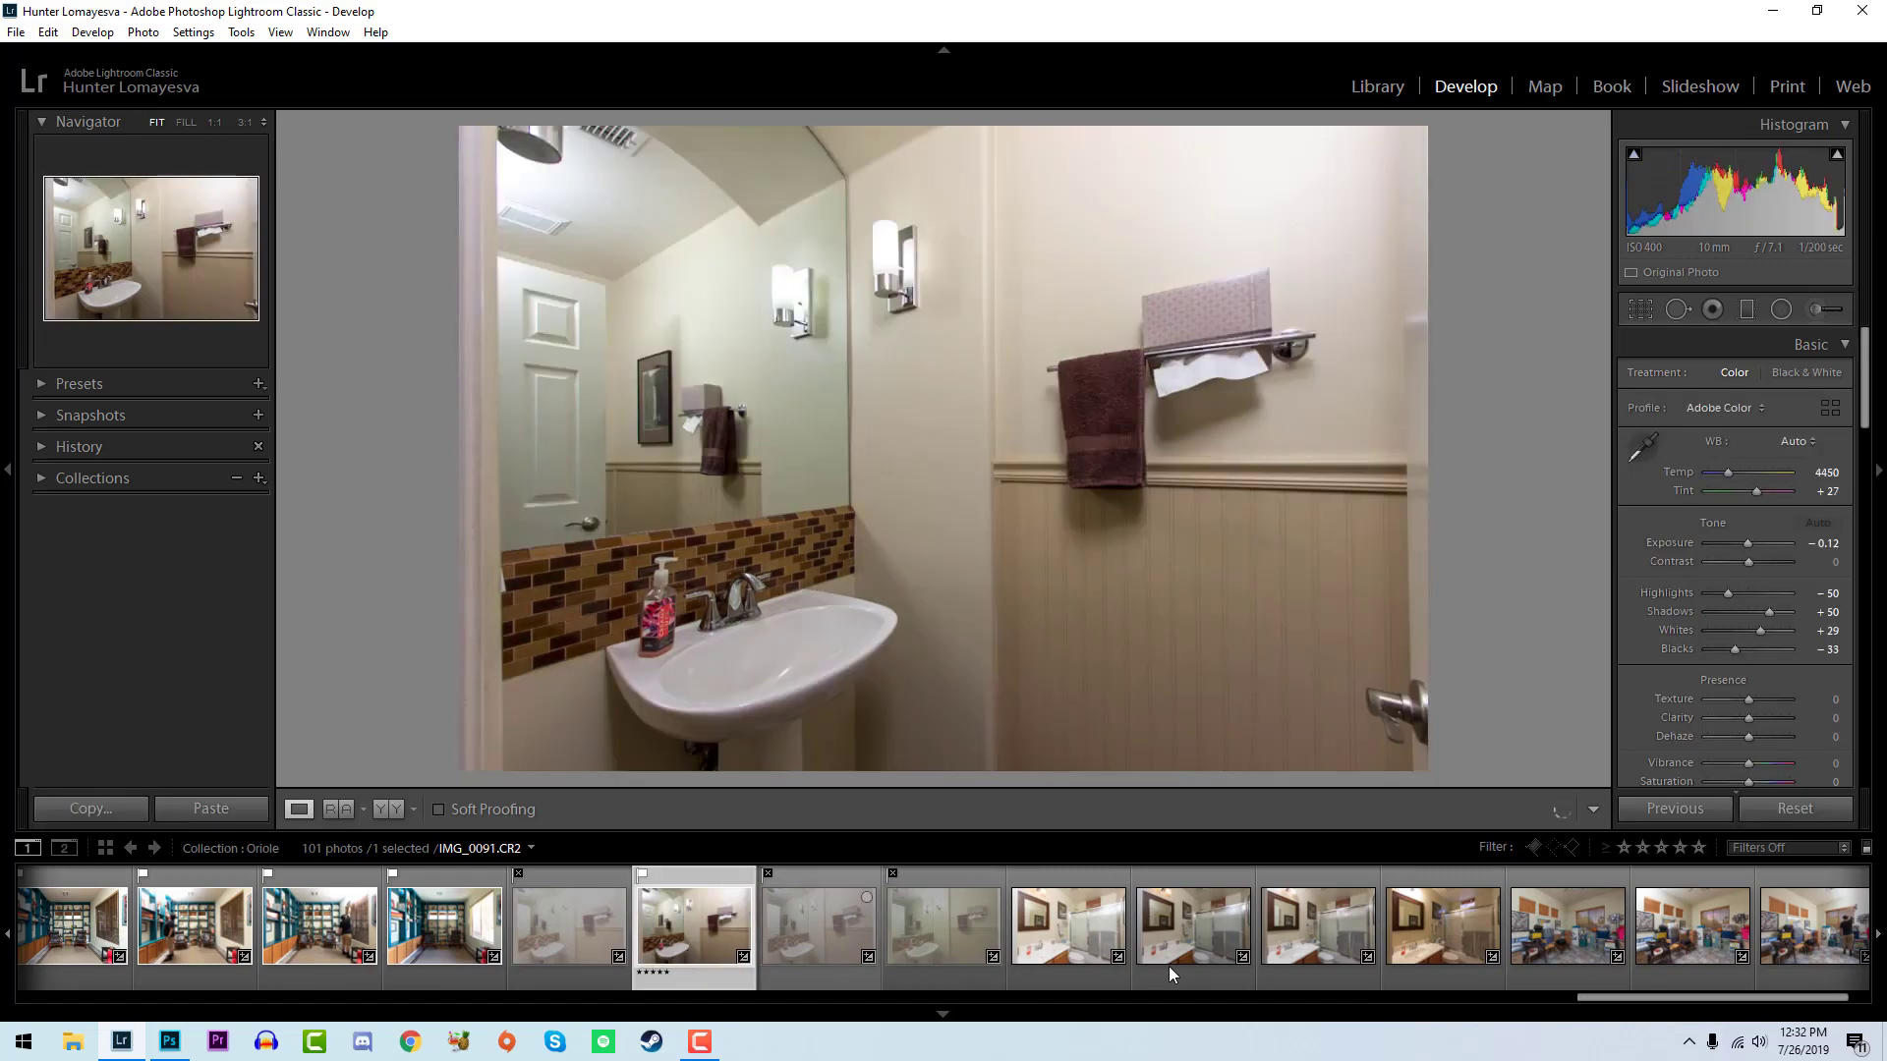
- Reject IMG_0094, flag IMG_0095 as a pick, and set the whites of IMG_0095 to +55 and its blacks to -24
{"action": "left_click", "coordinate": [1118, 955]}
{"action": "key", "text": "x"}
{"action": "key", "text": "p"}
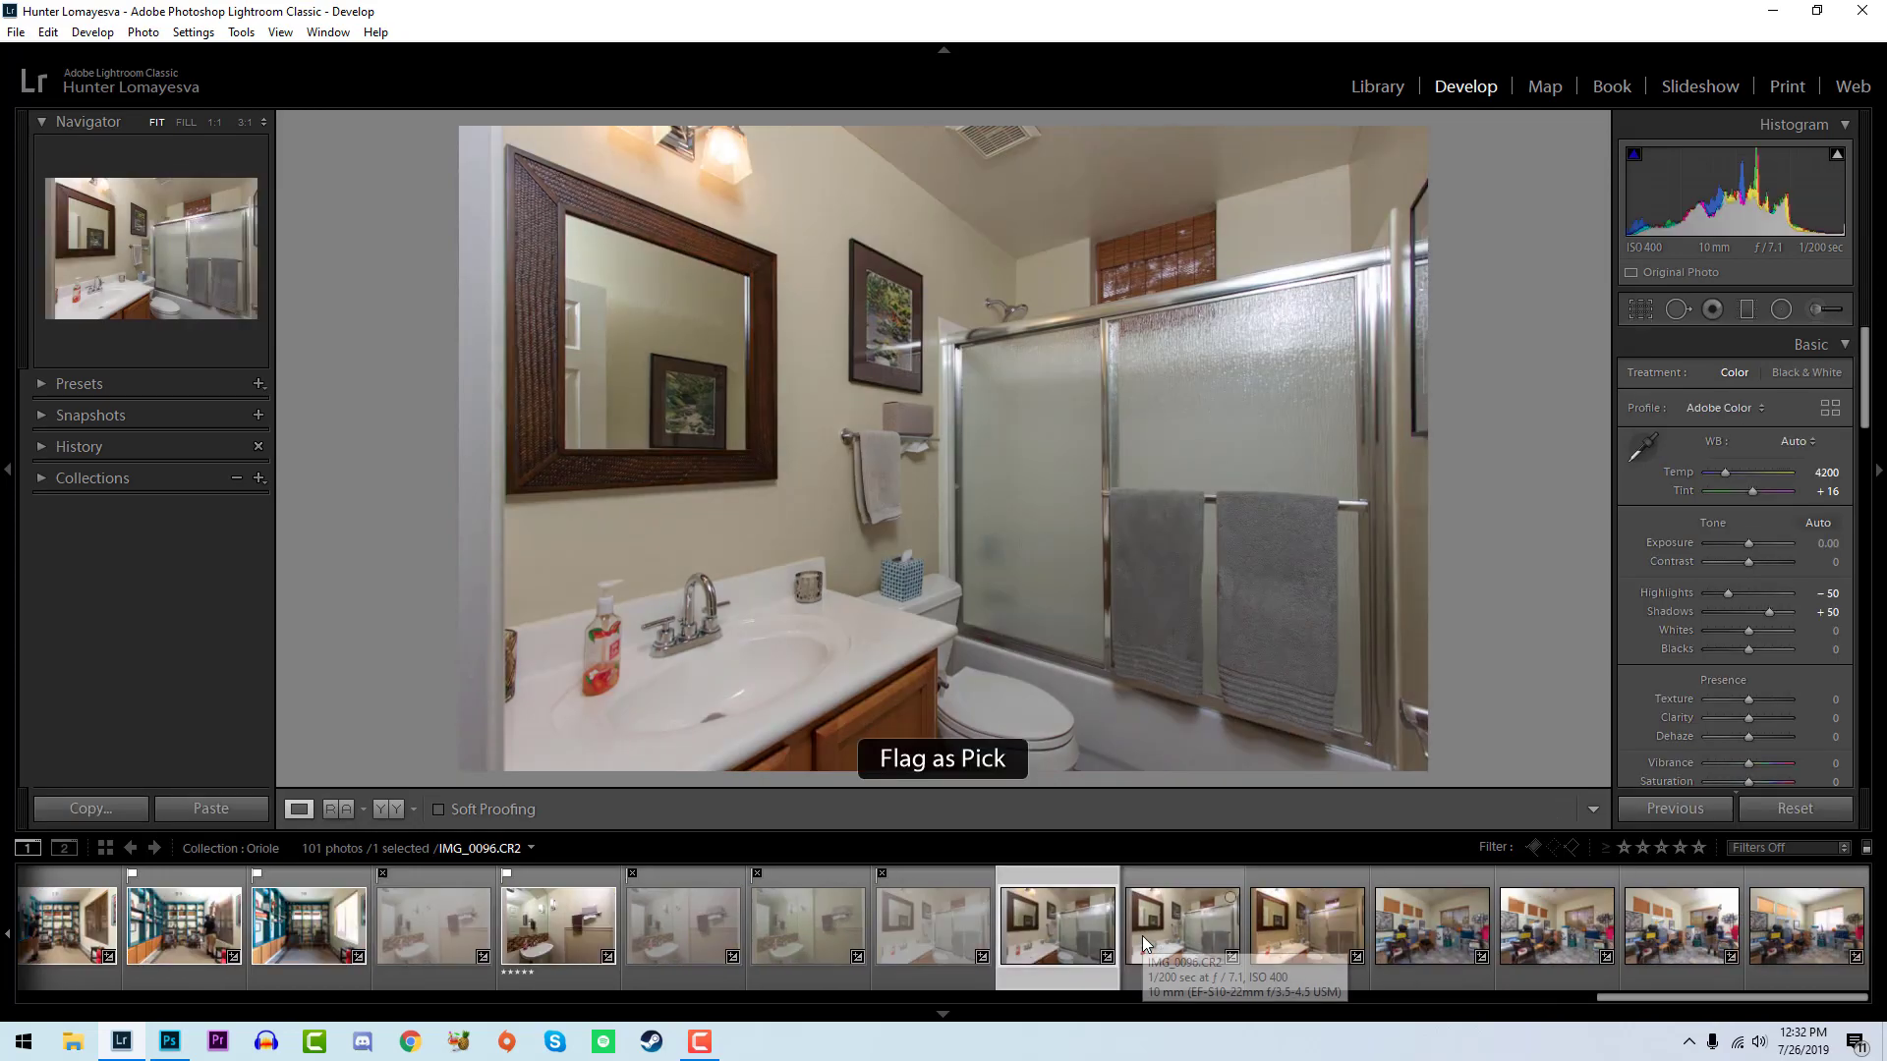
{"action": "mouse_move", "coordinate": [1749, 631]}
{"action": "left_mouse_down"}
{"action": "mouse_move", "coordinate": [1779, 643]}
{"action": "mouse_move", "coordinate": [1742, 656]}
{"action": "mouse_move", "coordinate": [1771, 633]}
{"action": "left_mouse_up"}
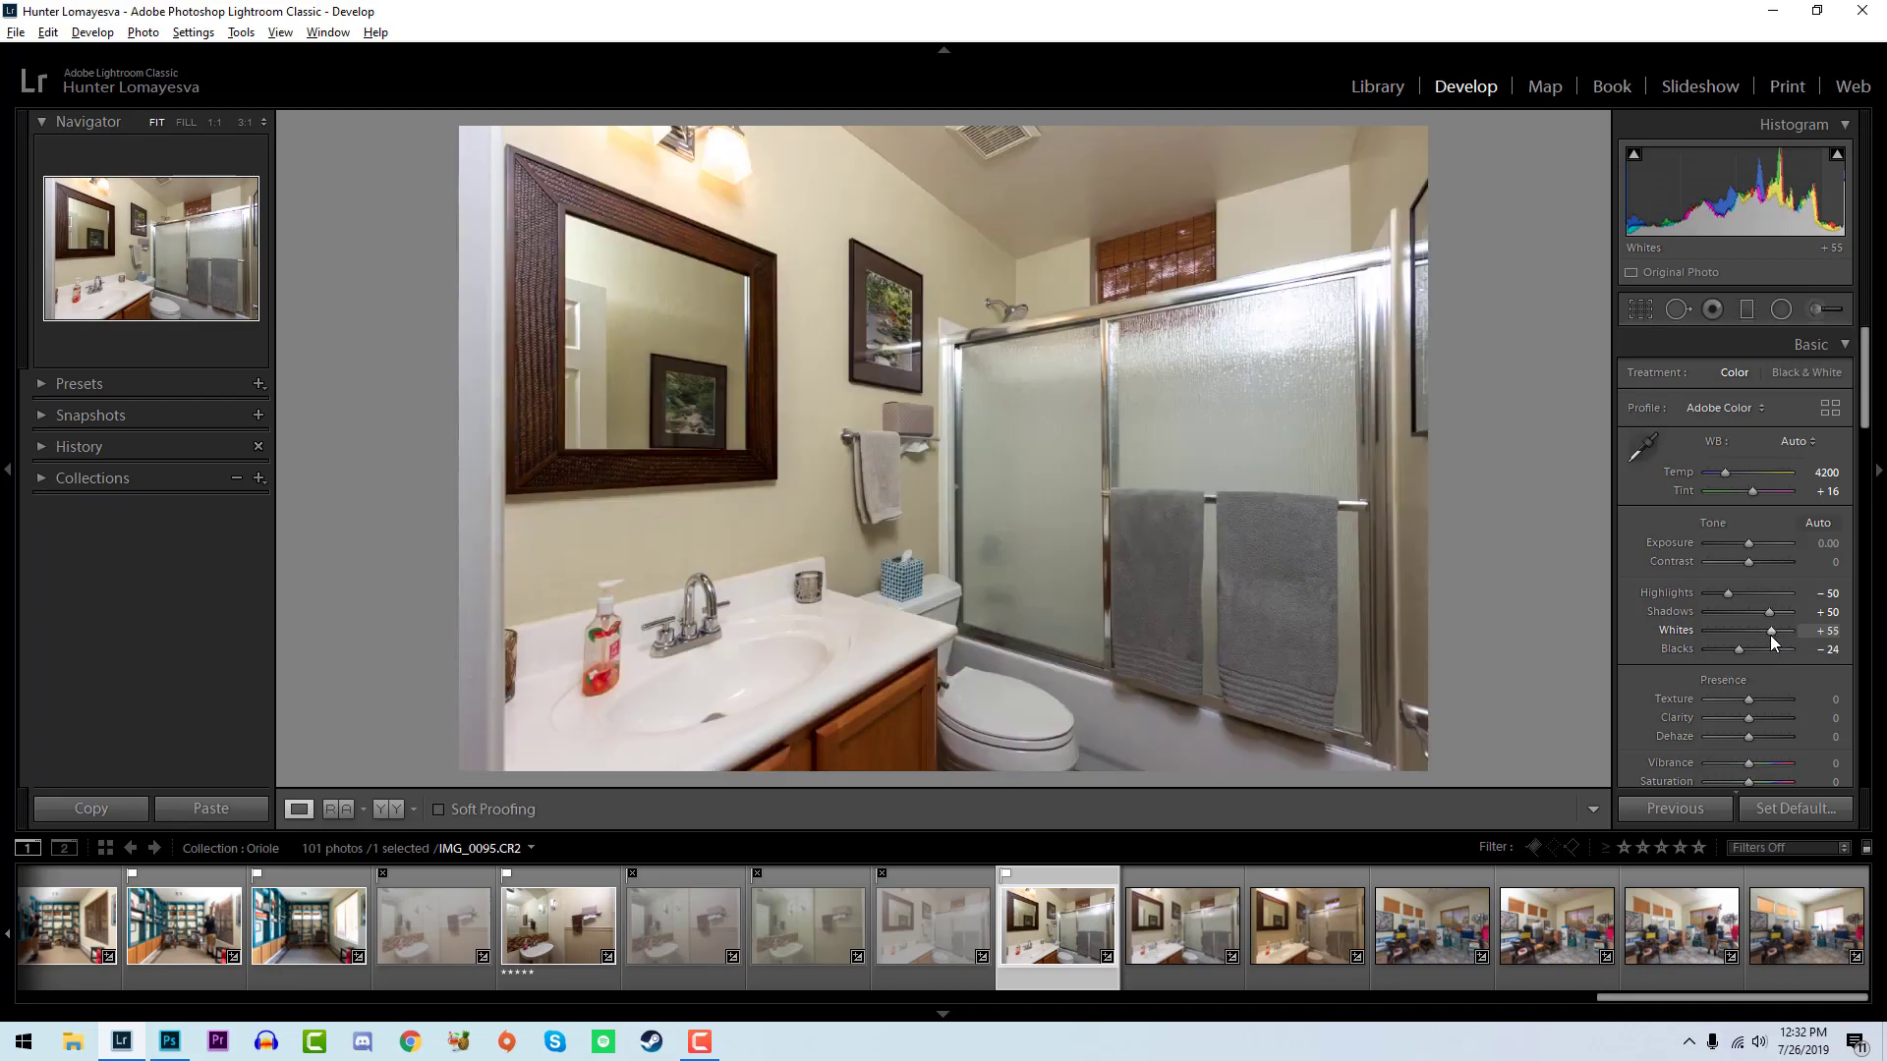
- Flag IMG_0096 as a pick, set its whites to +43 and blacks to -21, and compare it with IMG_0095
{"action": "key", "text": "Right"}
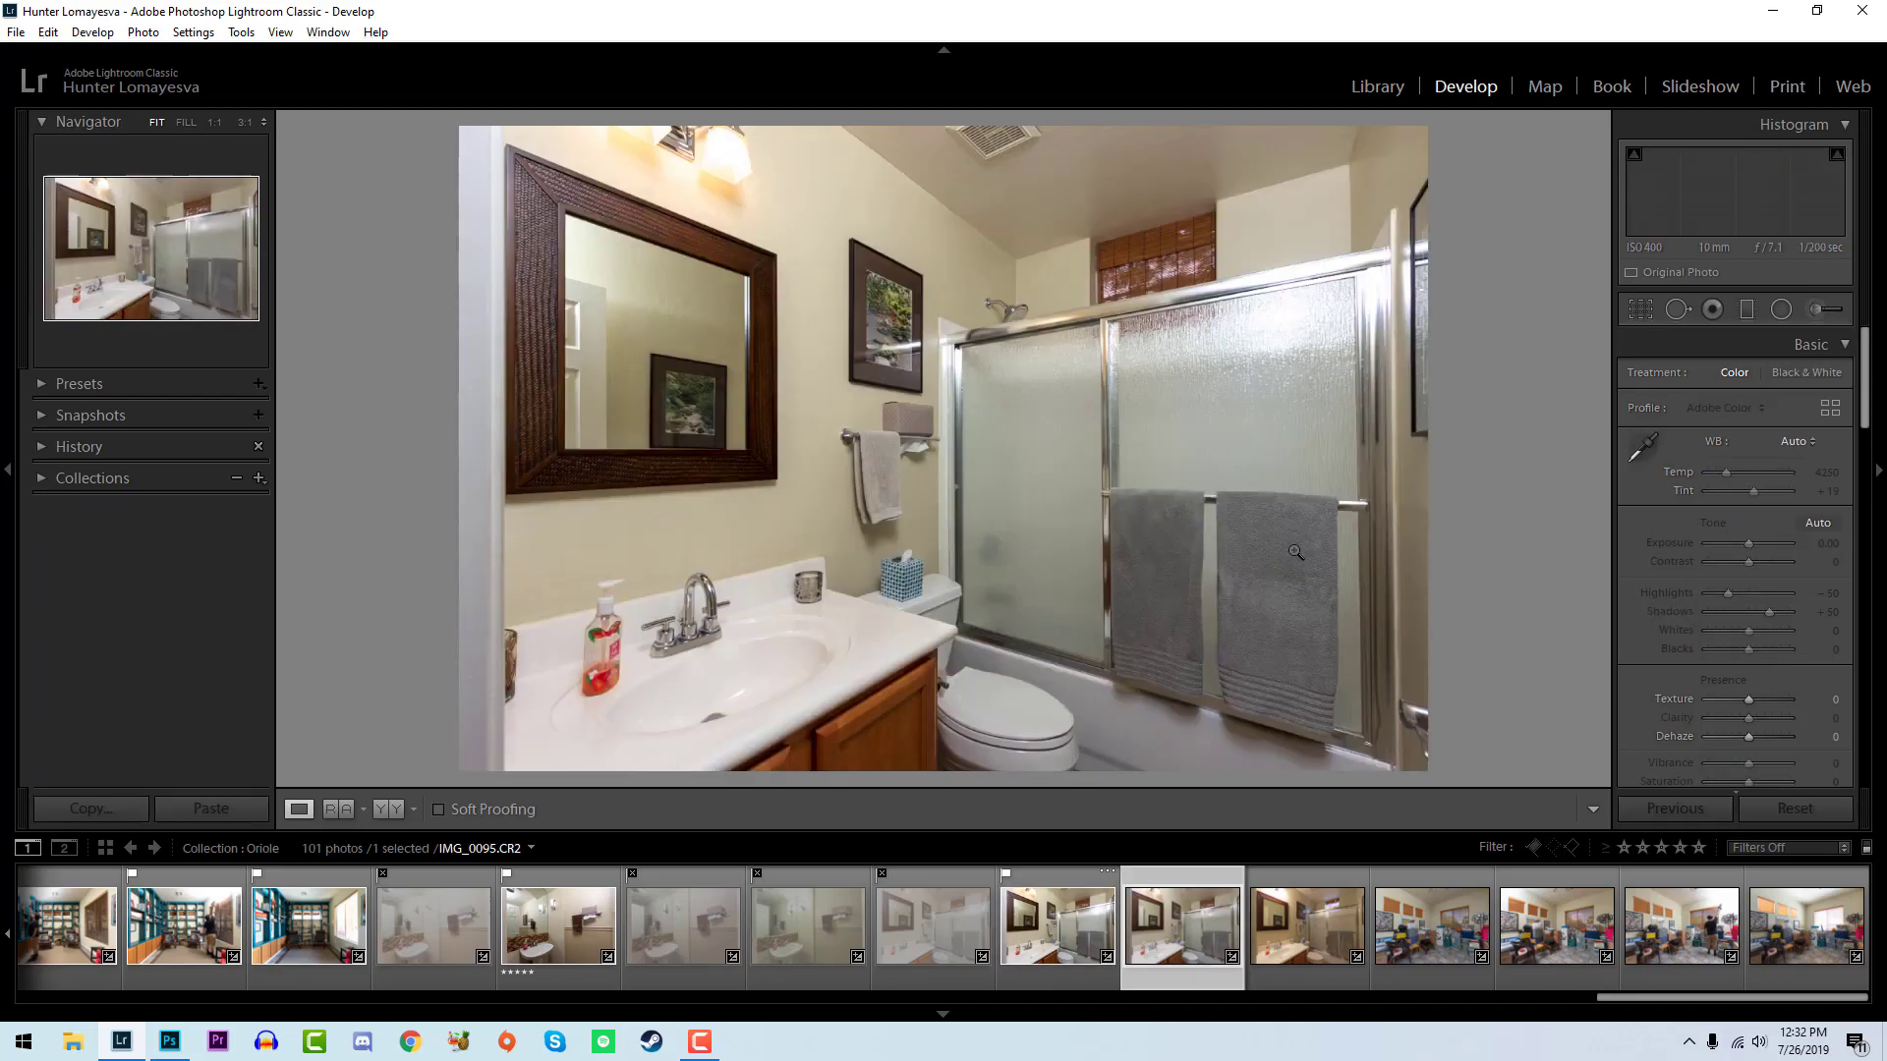
{"action": "key", "text": "p"}
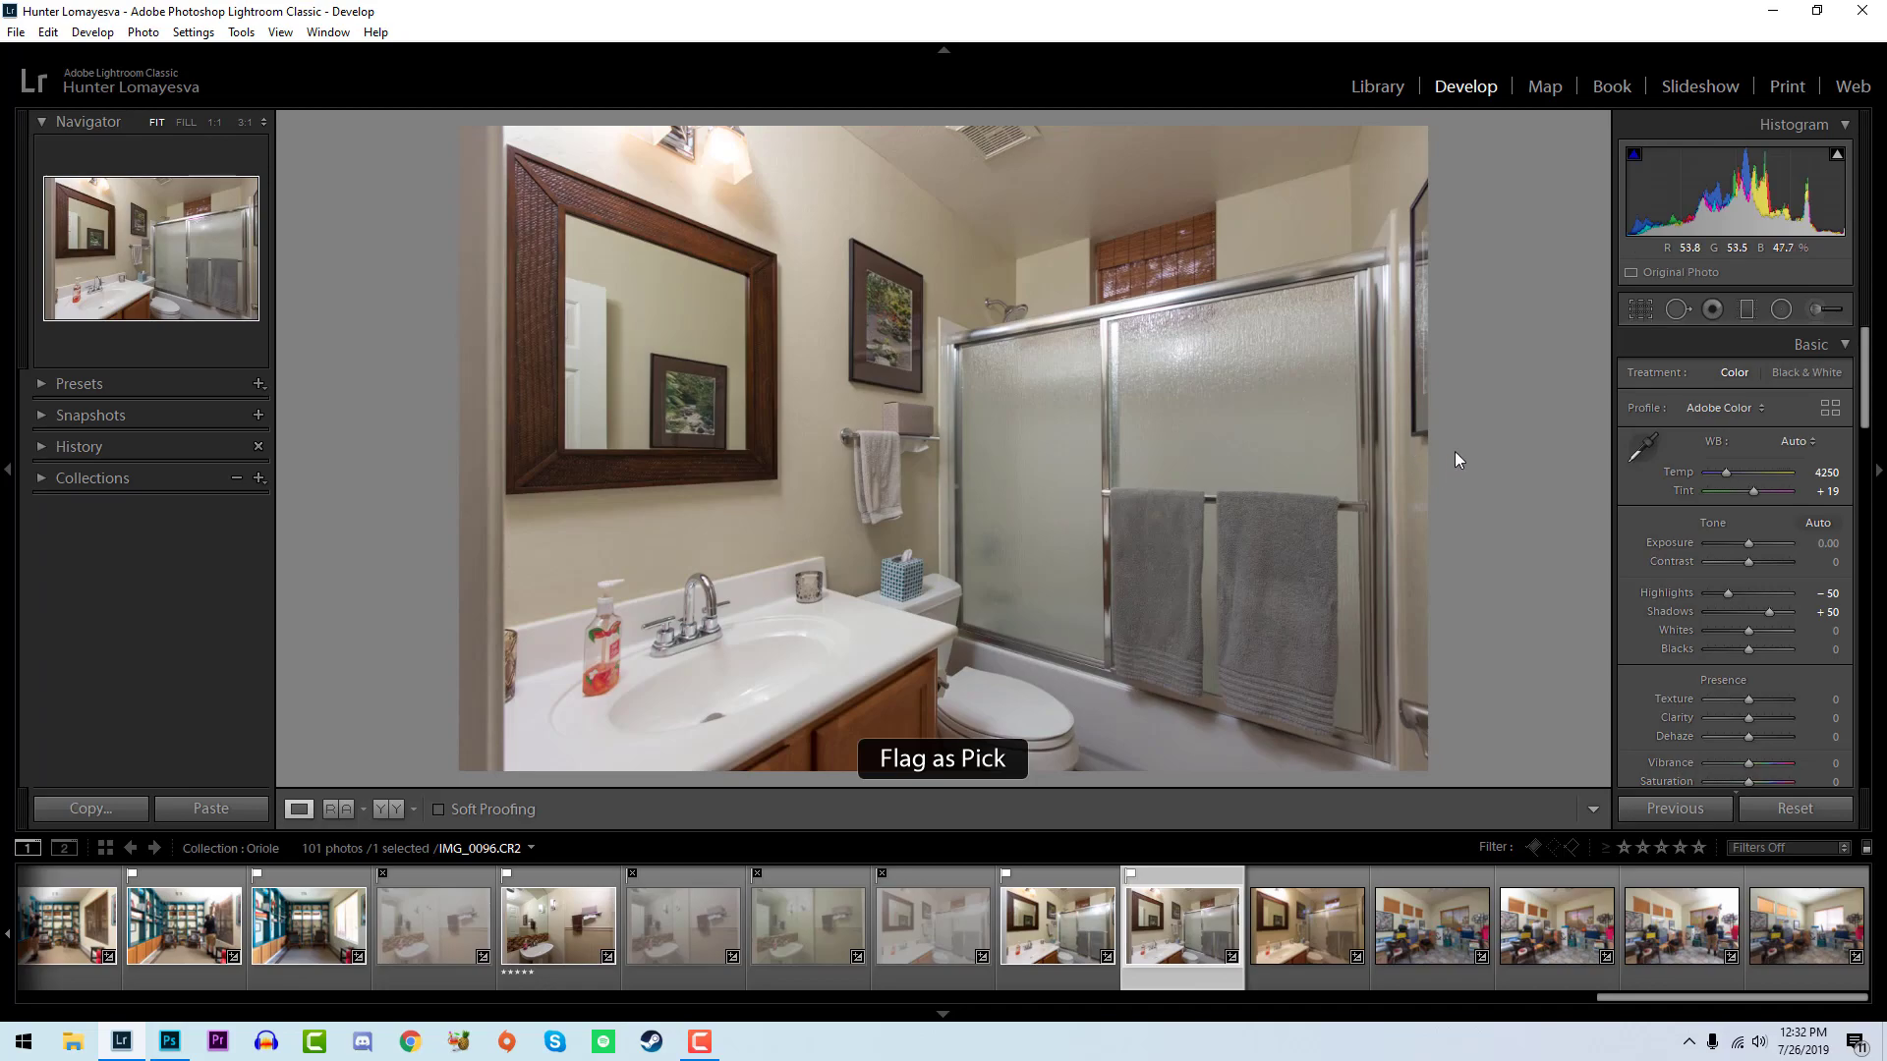
{"action": "mouse_move", "coordinate": [1748, 630]}
{"action": "left_mouse_down"}
{"action": "mouse_move", "coordinate": [1770, 635]}
{"action": "mouse_move", "coordinate": [1743, 652]}
{"action": "mouse_move", "coordinate": [1769, 635]}
{"action": "left_mouse_up"}
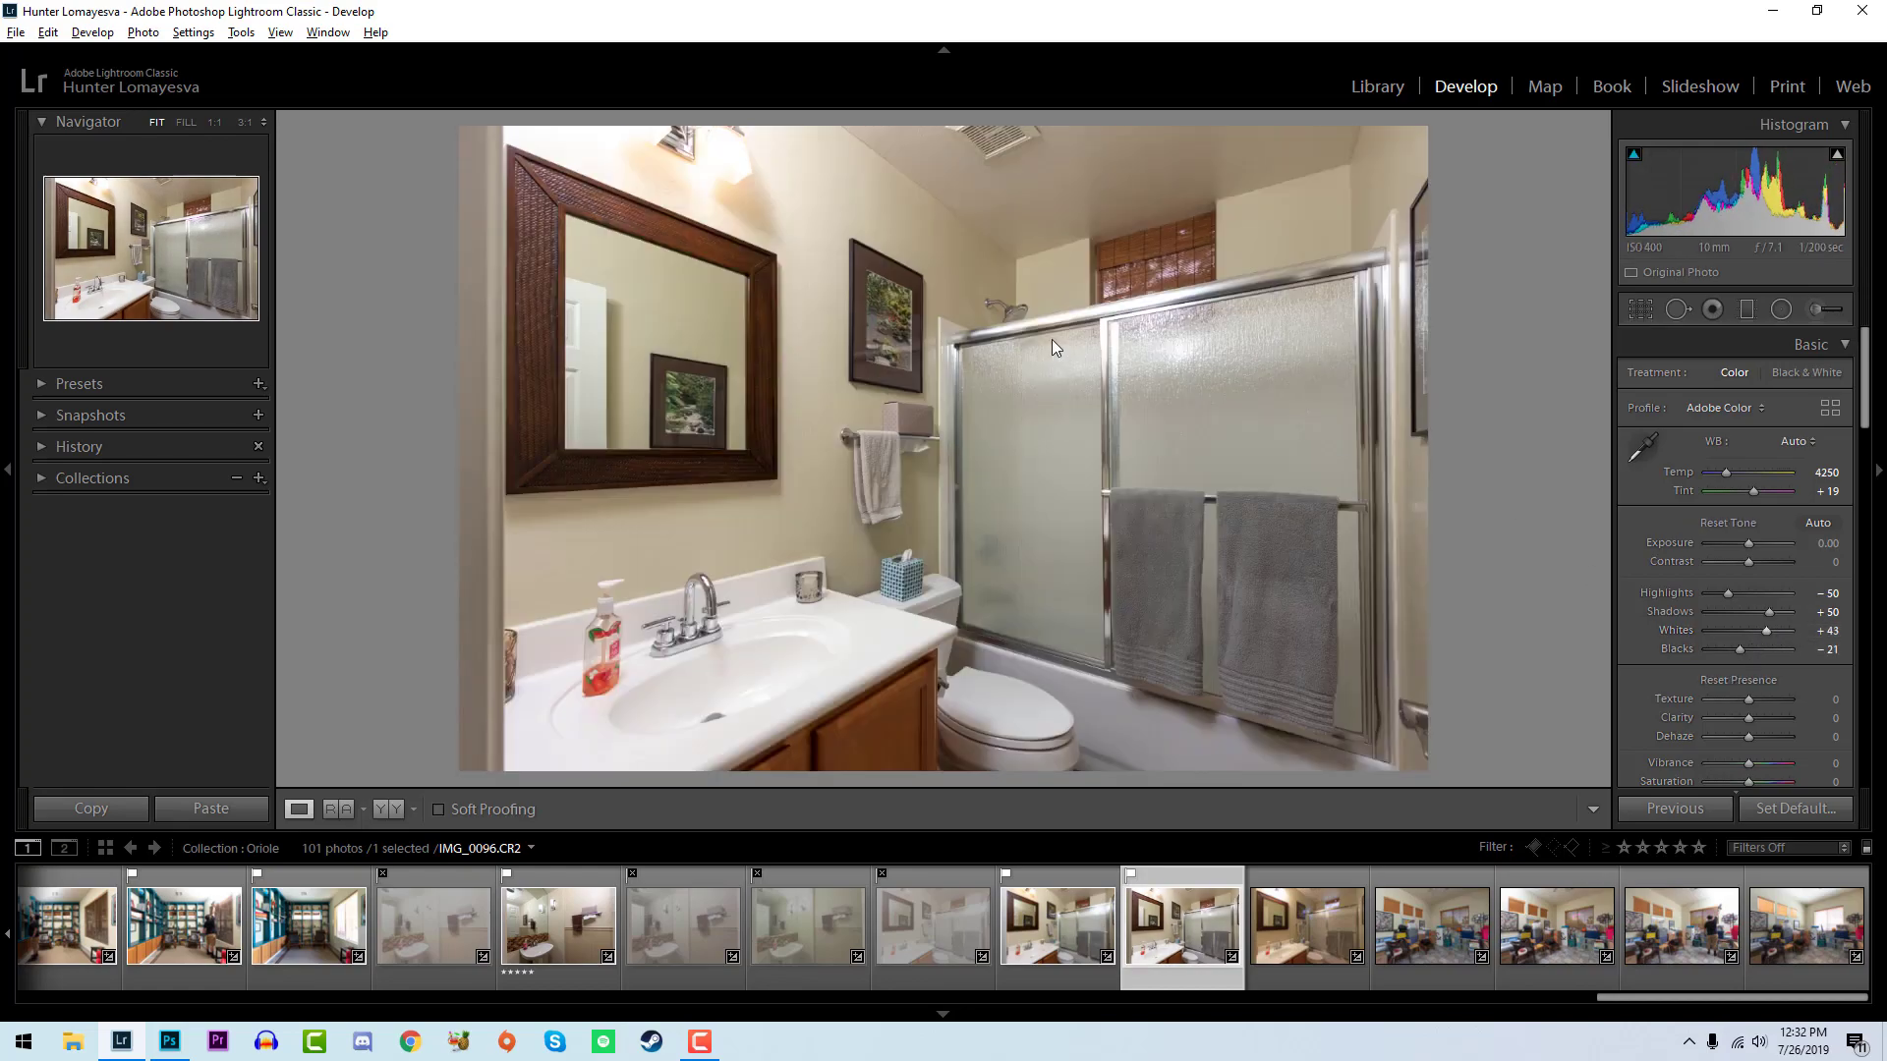
{"action": "left_click", "coordinate": [1096, 946]}
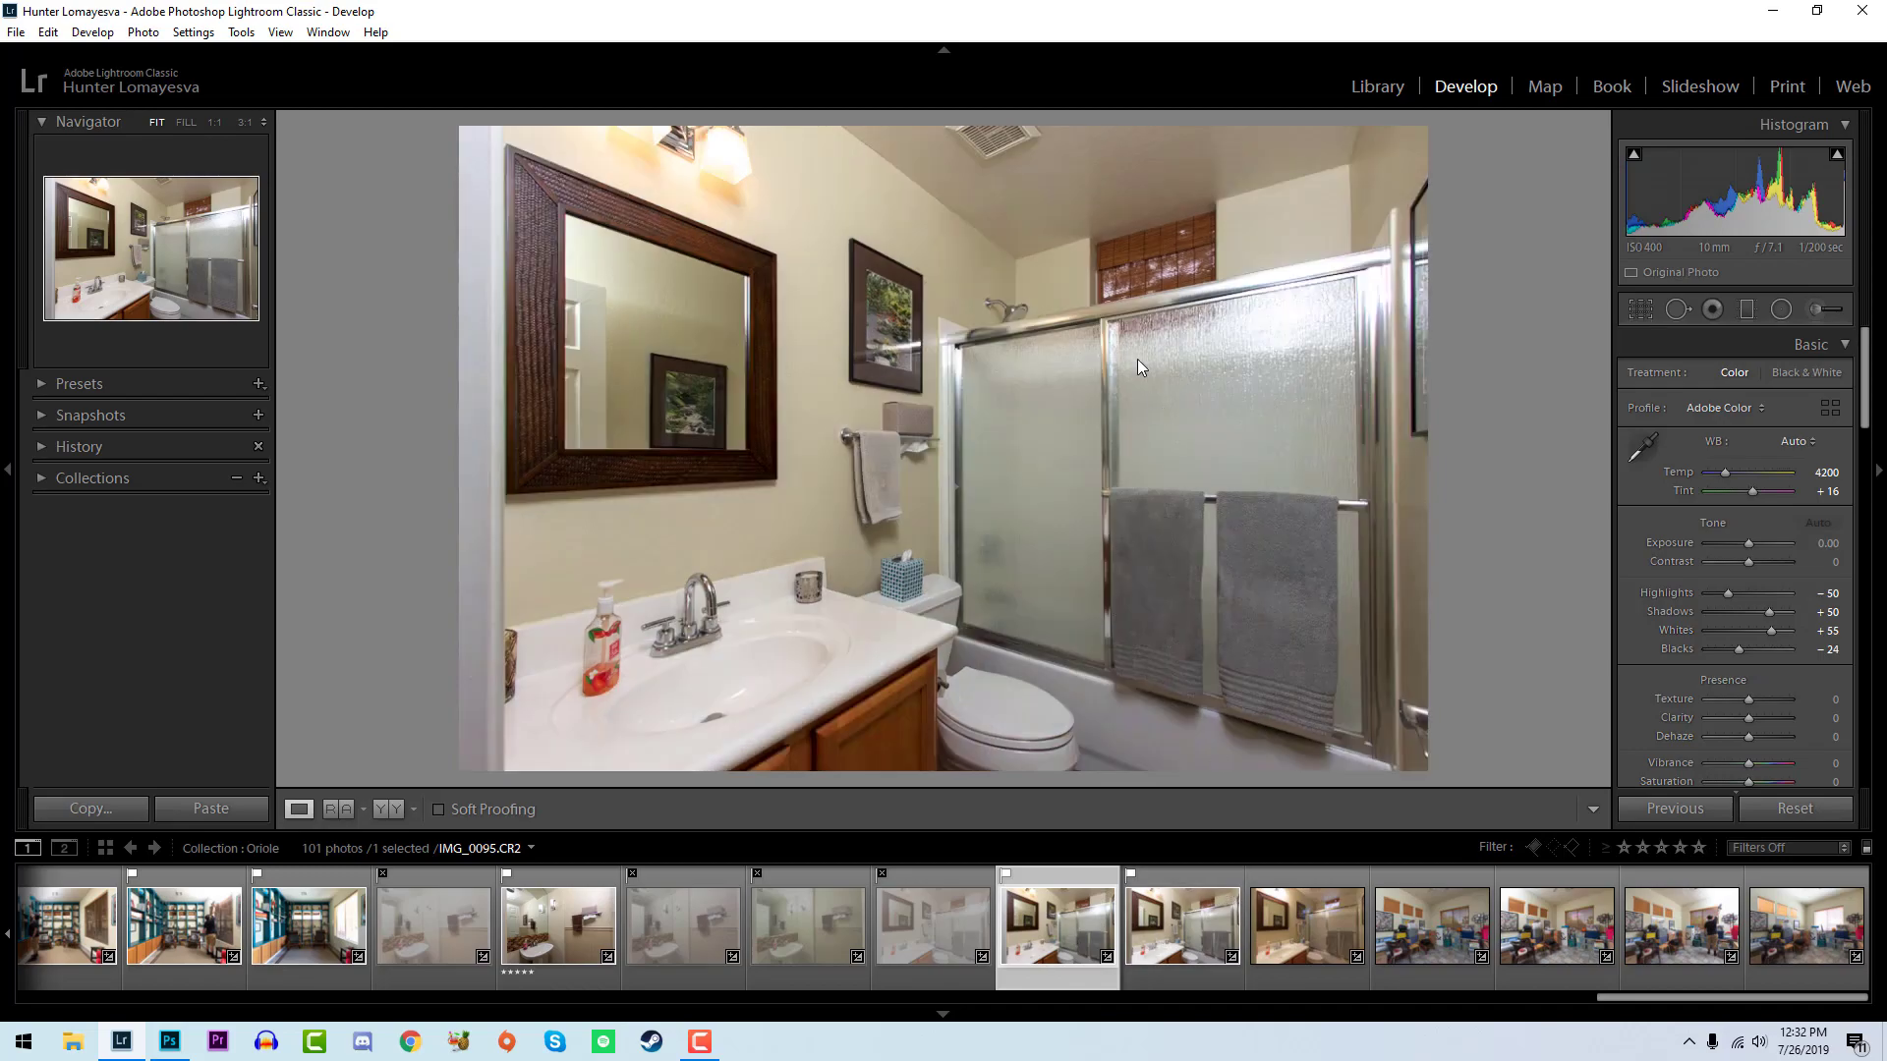
{"action": "left_click", "coordinate": [1154, 867]}
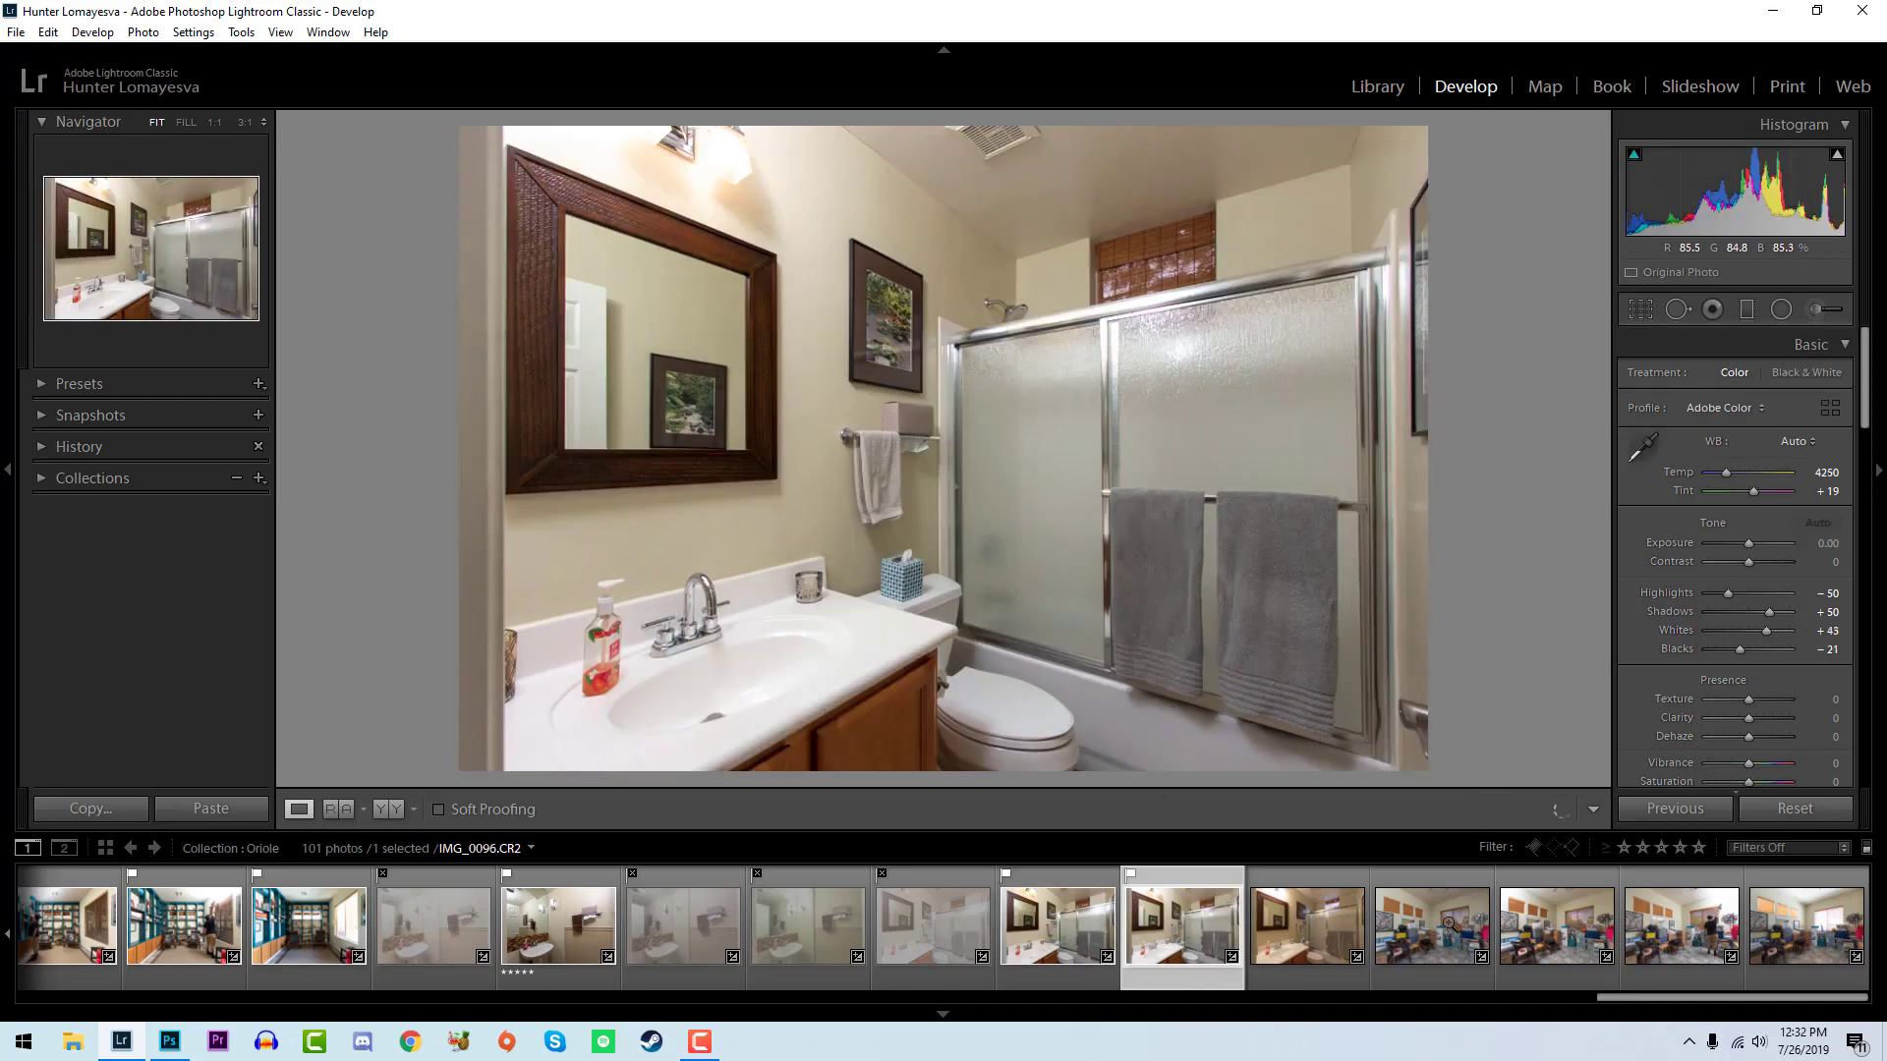
- Flag IMG_0097 as a pick and set its exposure to +0.42, whites to +43 and blacks to -33
{"action": "left_click", "coordinate": [1322, 938]}
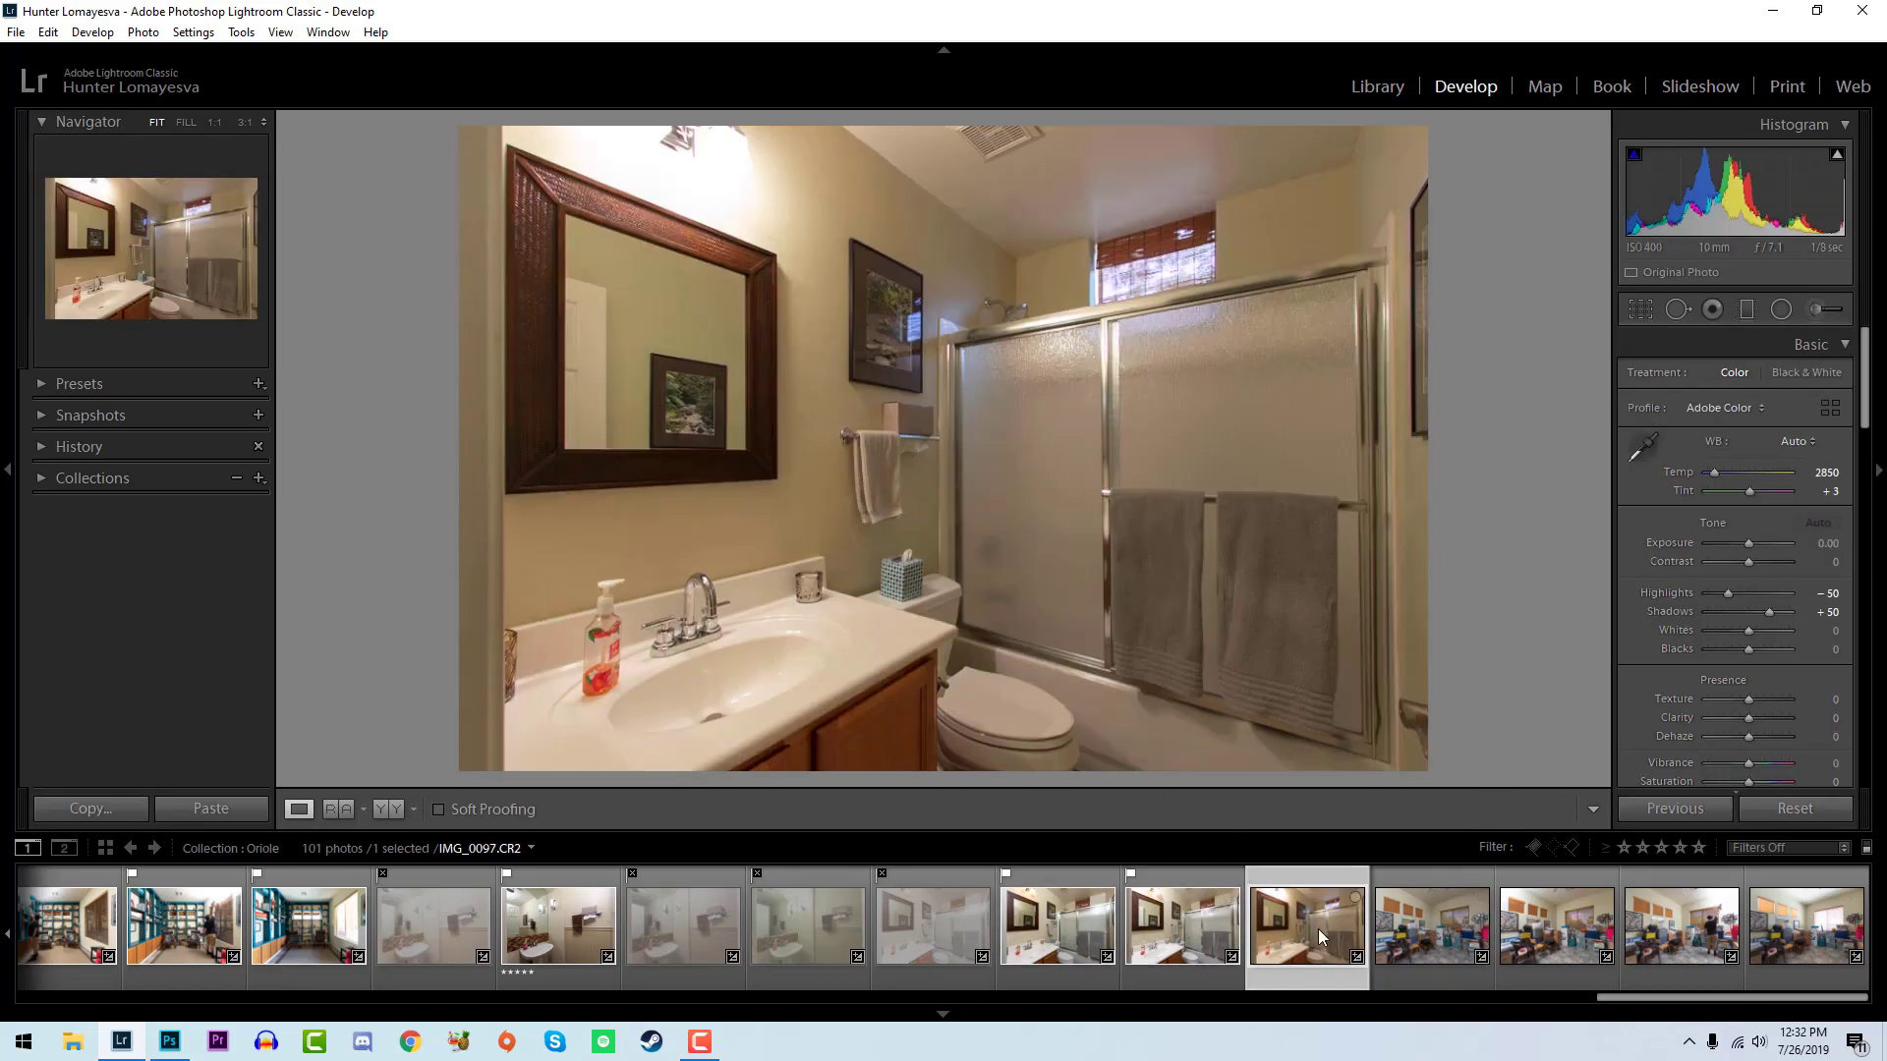
{"action": "key", "text": "p"}
{"action": "left_click_drag", "start_coordinate": [1747, 196], "coordinate": [1767, 196]}
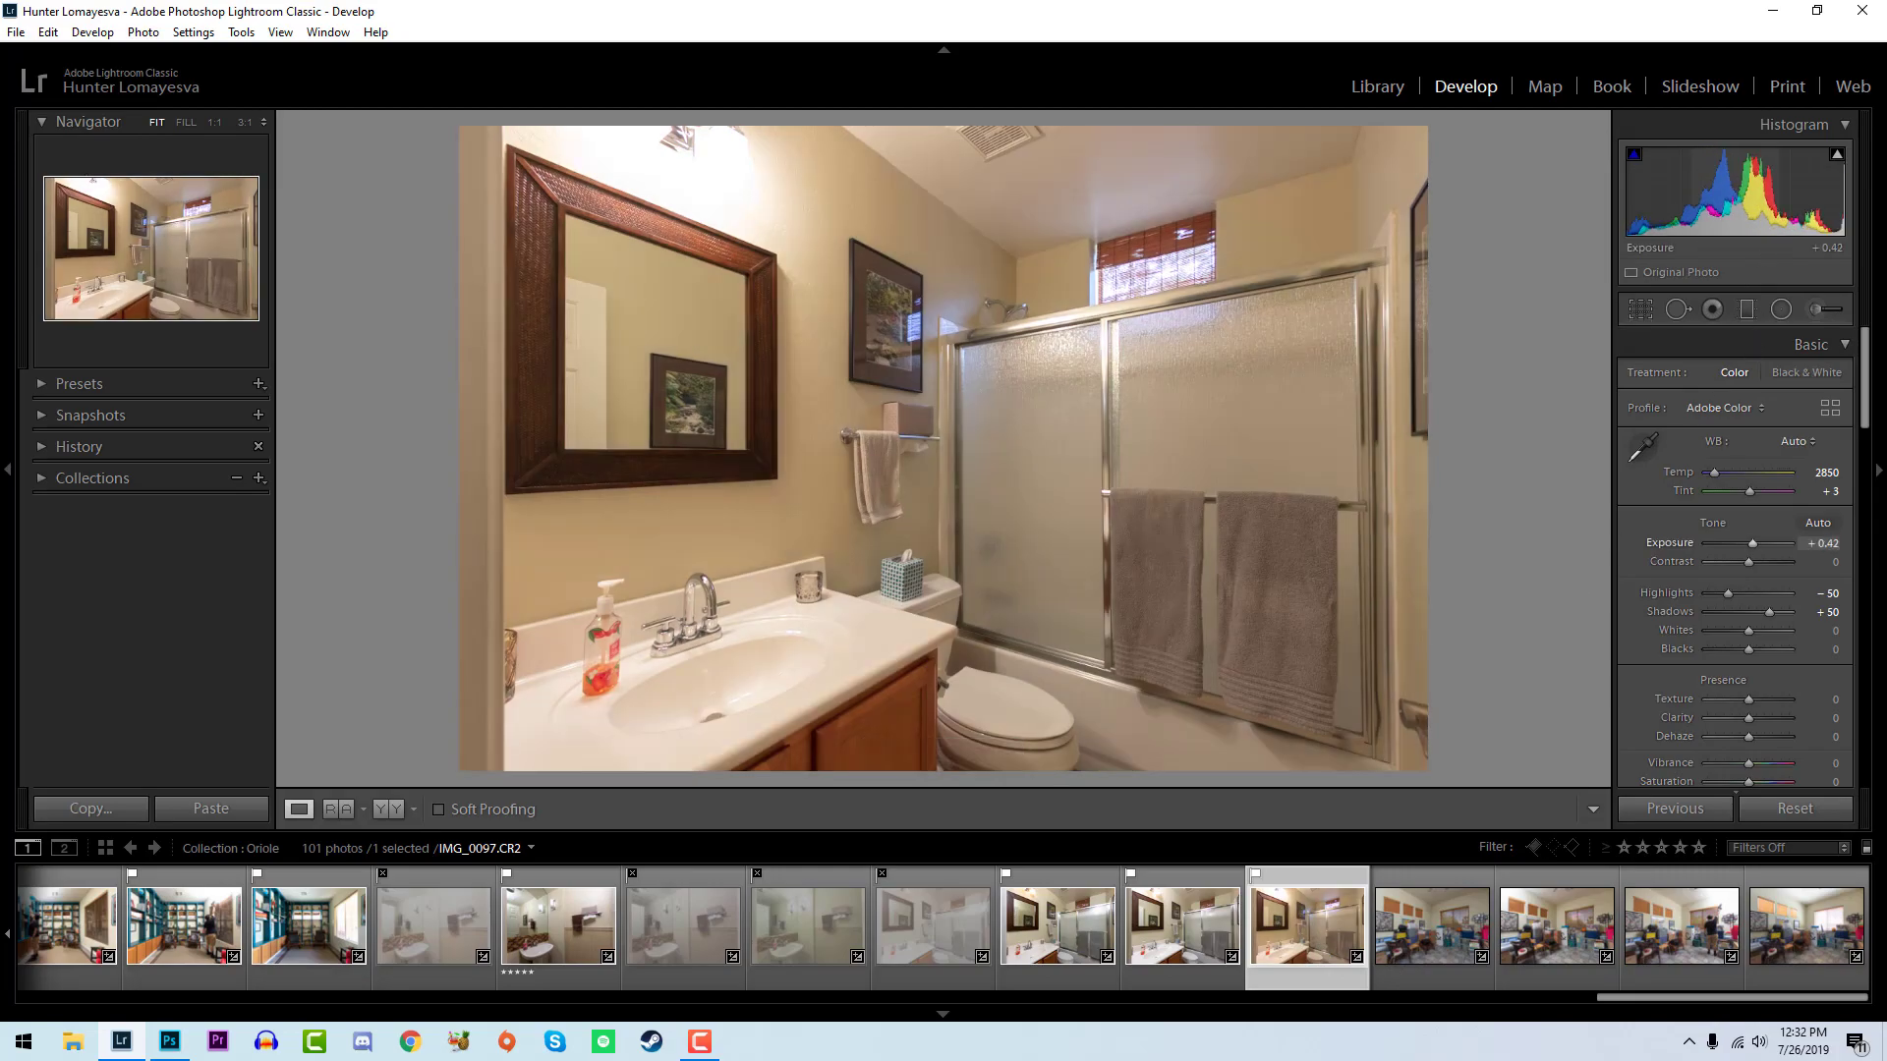
{"action": "mouse_move", "coordinate": [1748, 631]}
{"action": "left_mouse_down"}
{"action": "mouse_move", "coordinate": [1779, 633]}
{"action": "mouse_move", "coordinate": [1736, 650]}
{"action": "left_mouse_up"}
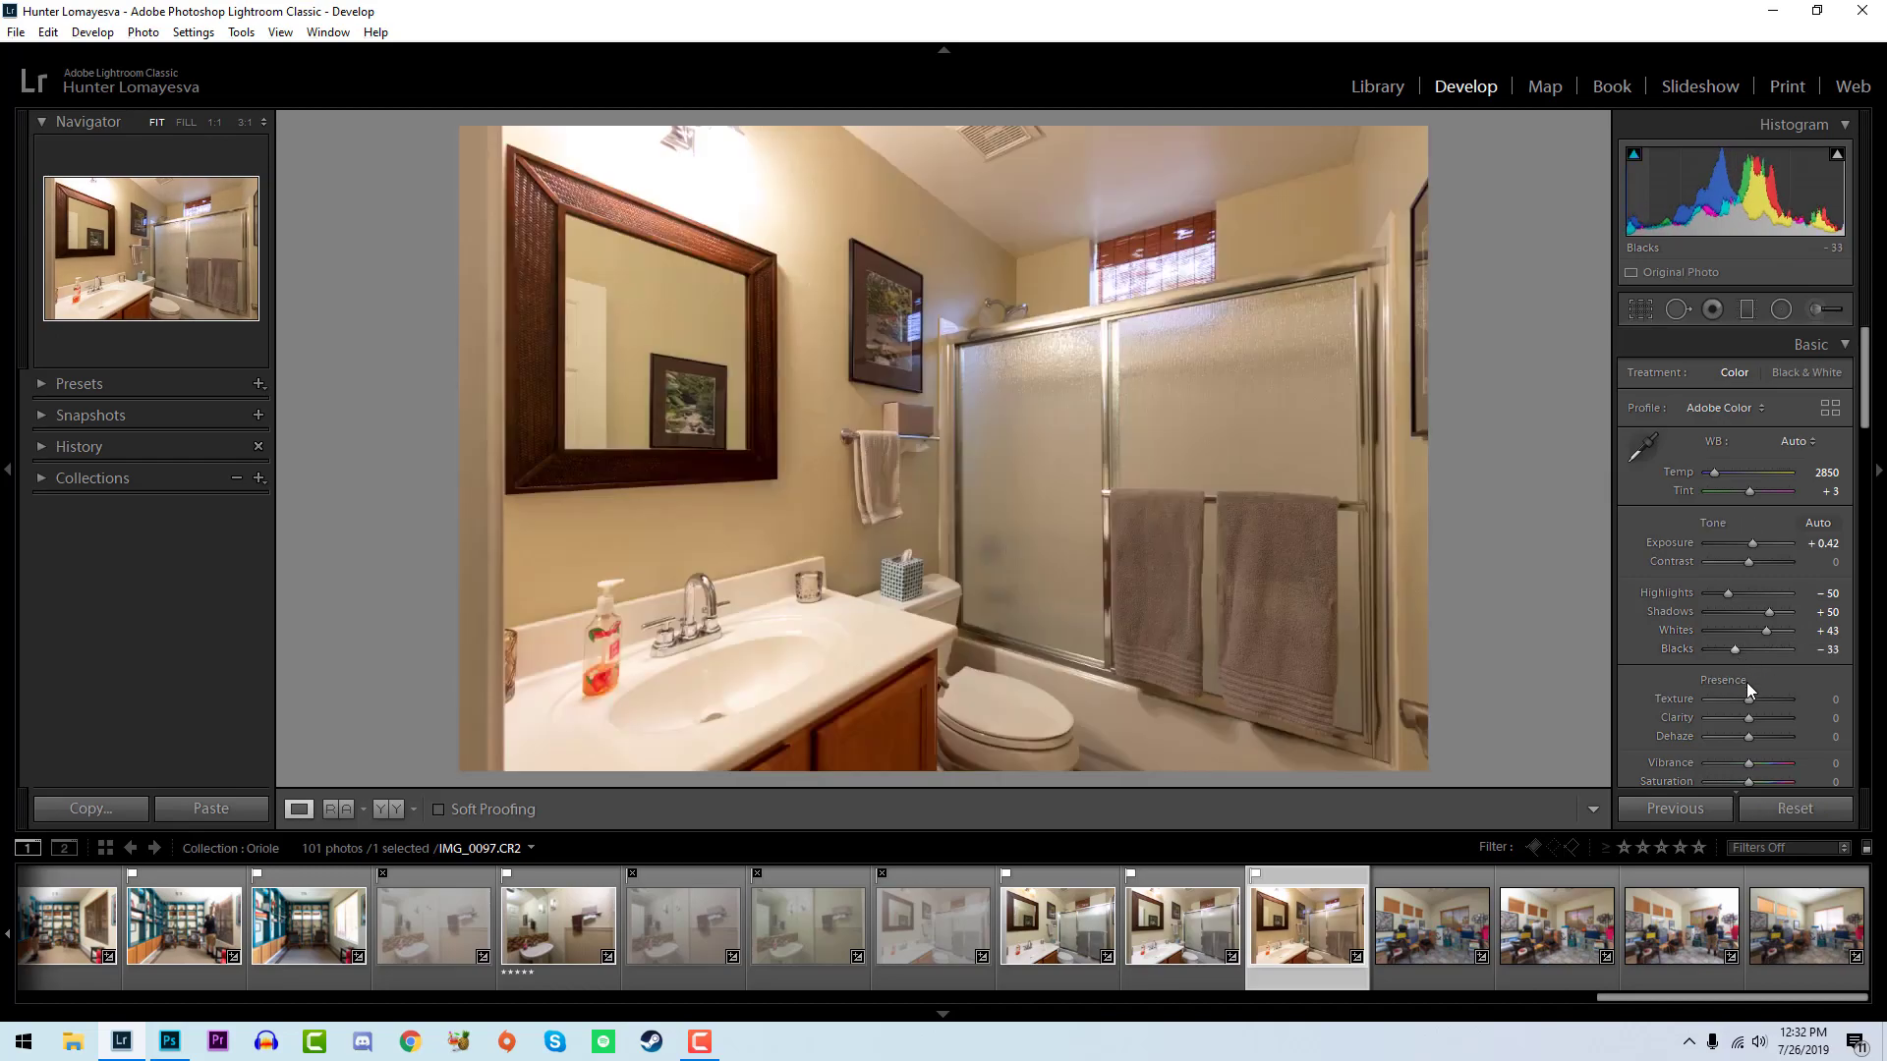
- Reject the four storage room photos IMG_0098 through IMG_0101
{"action": "key", "text": "Right"}
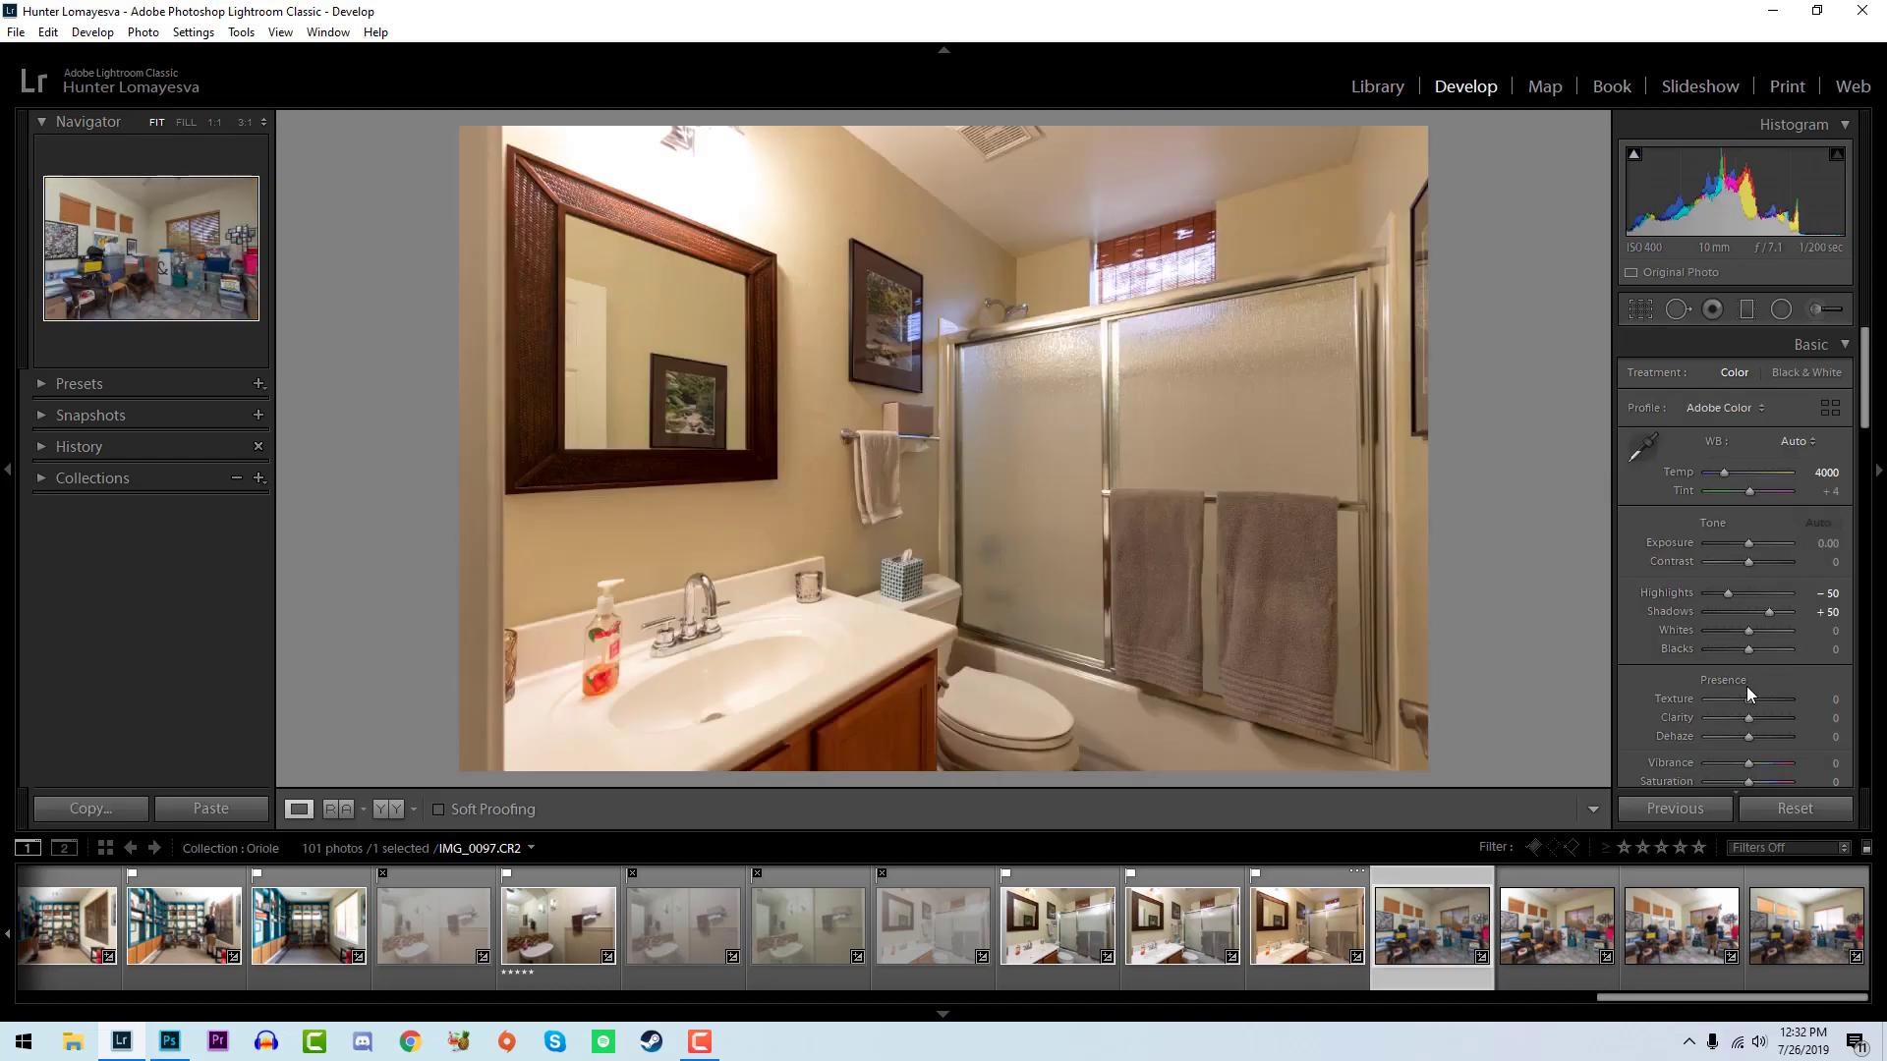
{"action": "key", "text": "x"}
{"action": "key", "text": "x"}
{"action": "key", "text": "x"}
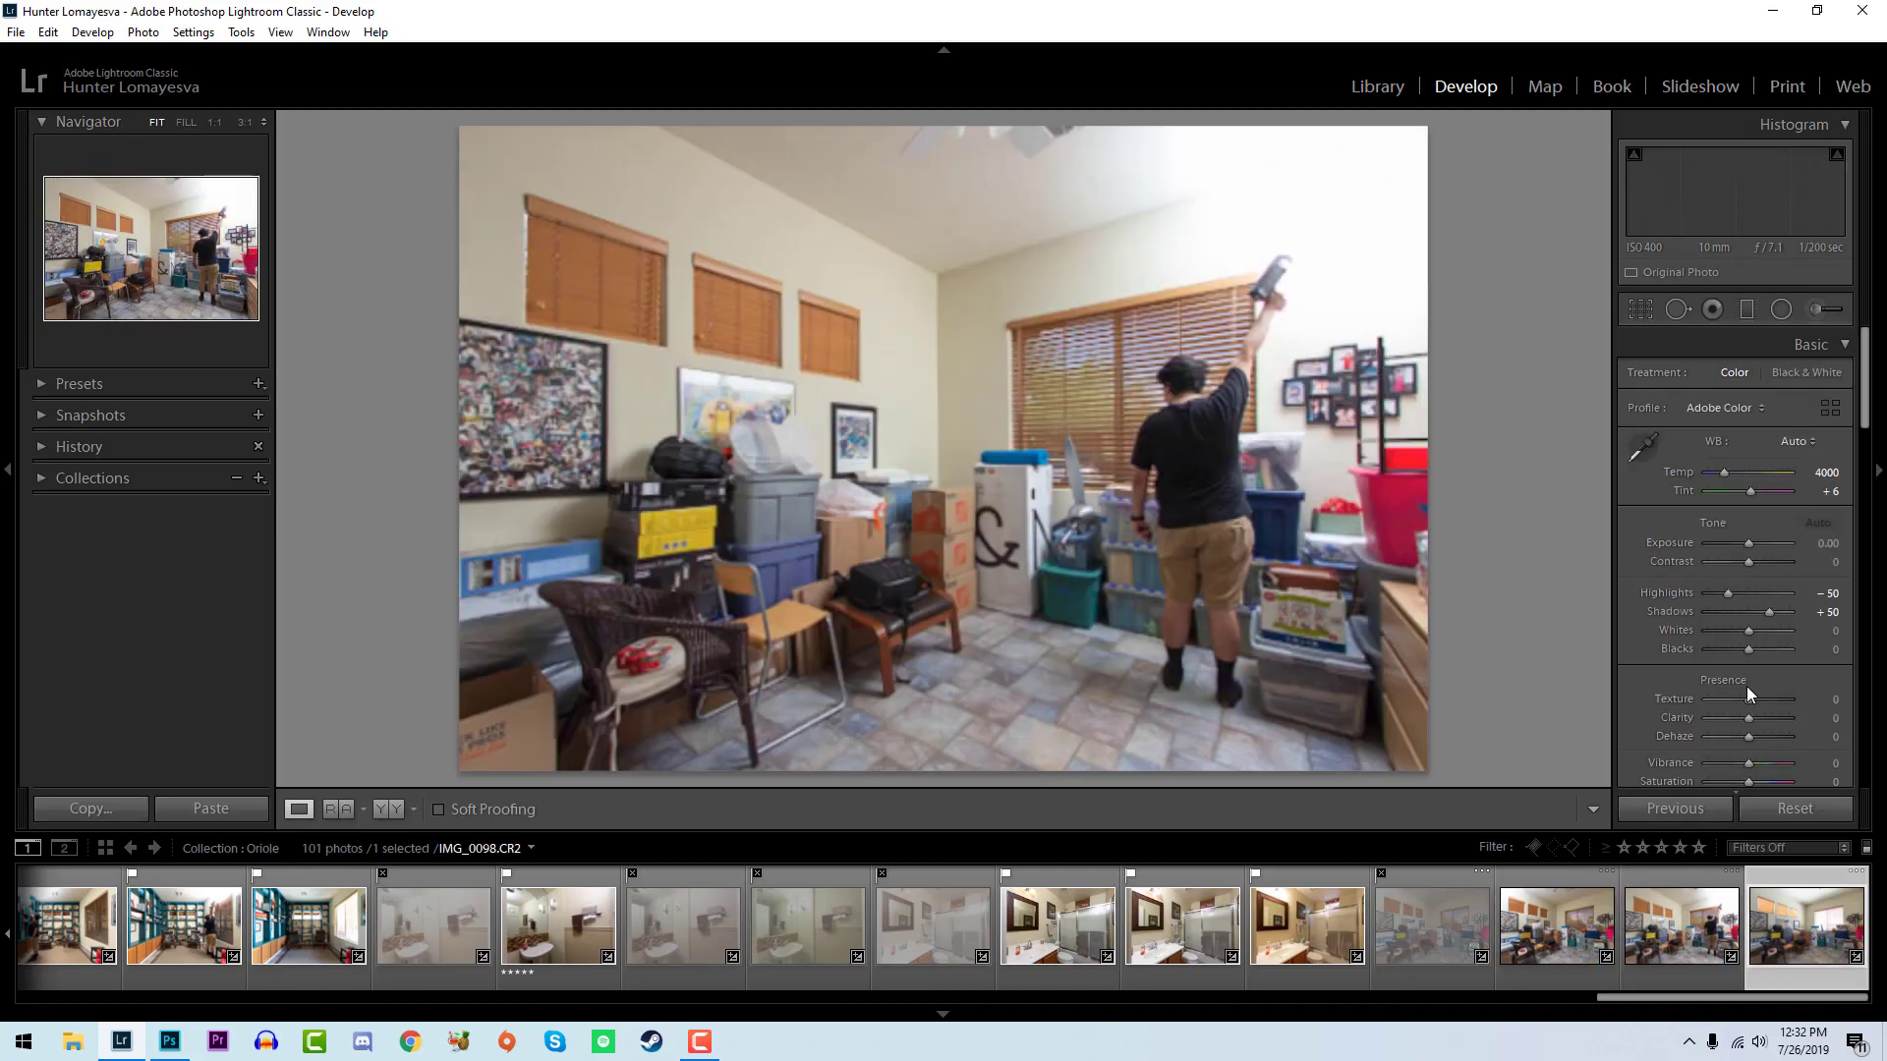
- Filter the collection to show only flagged photos and go to the first interior shots
{"action": "left_click", "coordinate": [1787, 847]}
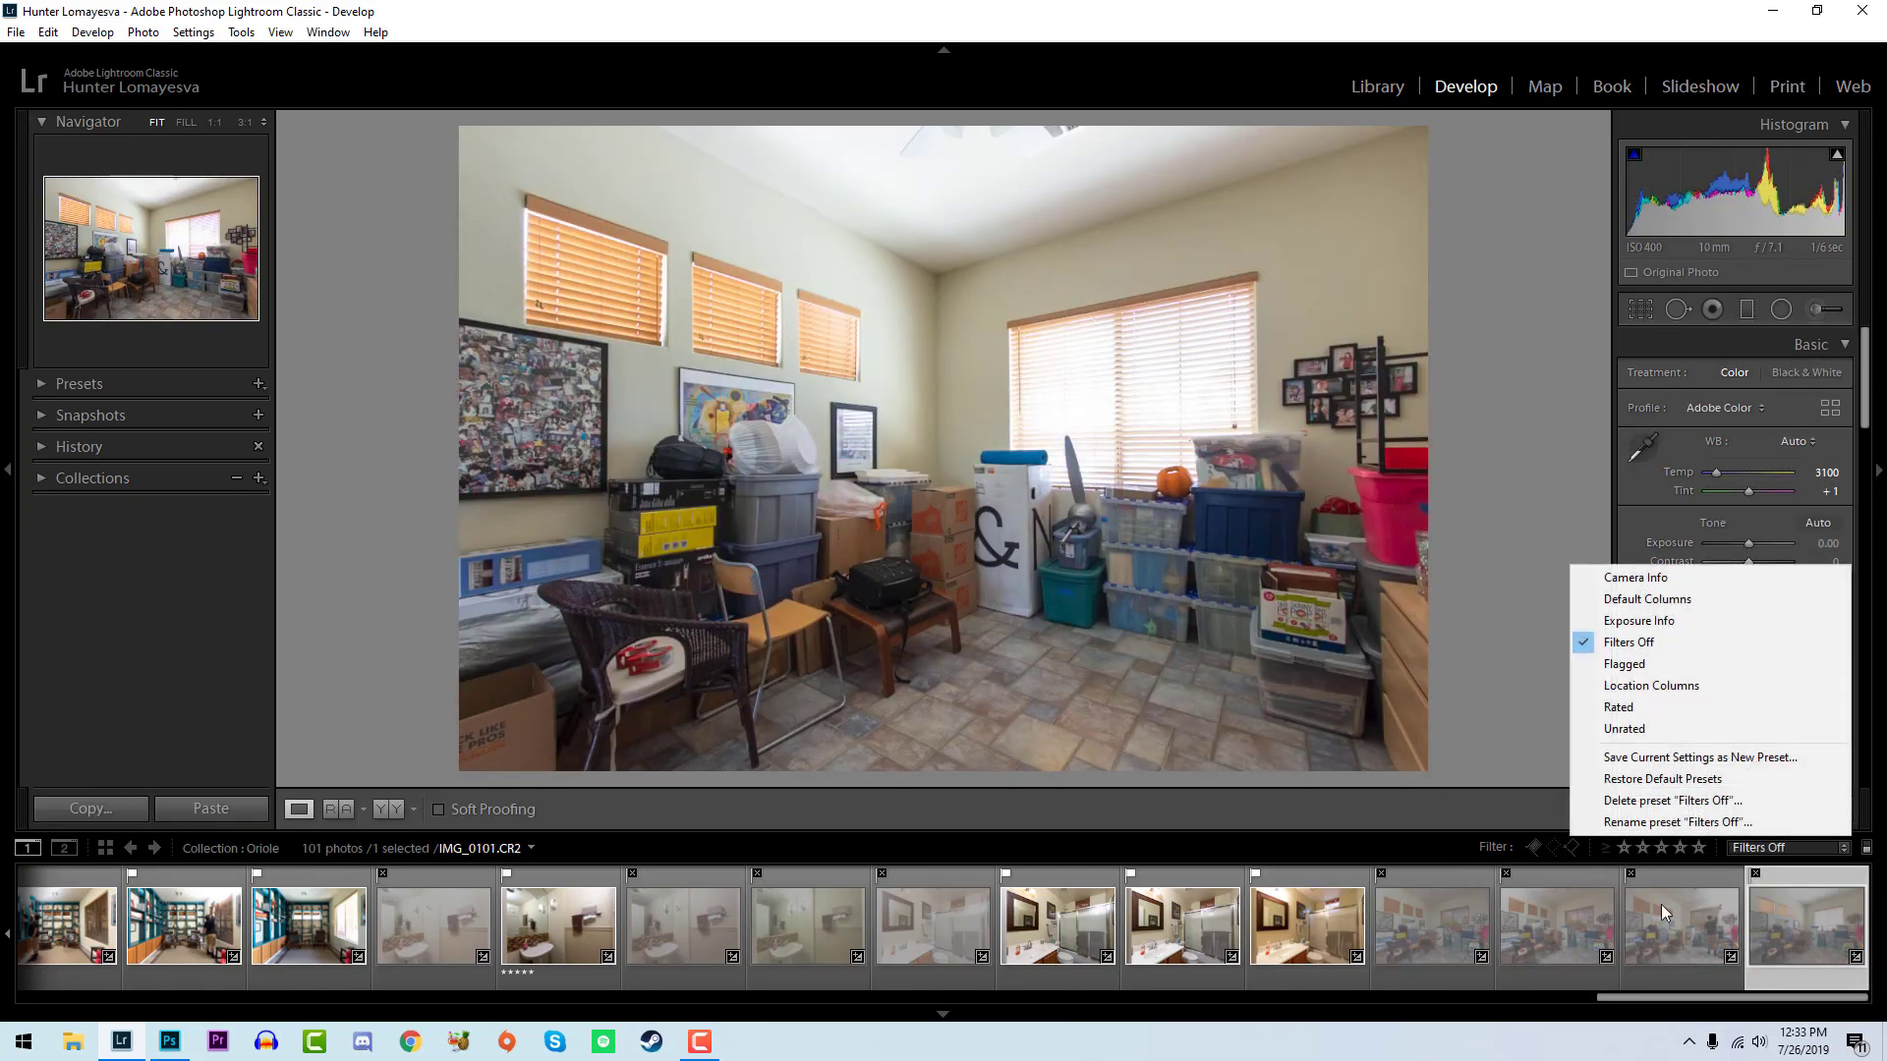
{"action": "left_click", "coordinate": [1626, 665]}
{"action": "scroll", "coordinate": [1151, 949], "scroll_direction": "down", "scroll_amount": 3}
{"action": "scroll", "coordinate": [870, 953], "scroll_direction": "up", "scroll_amount": 1}
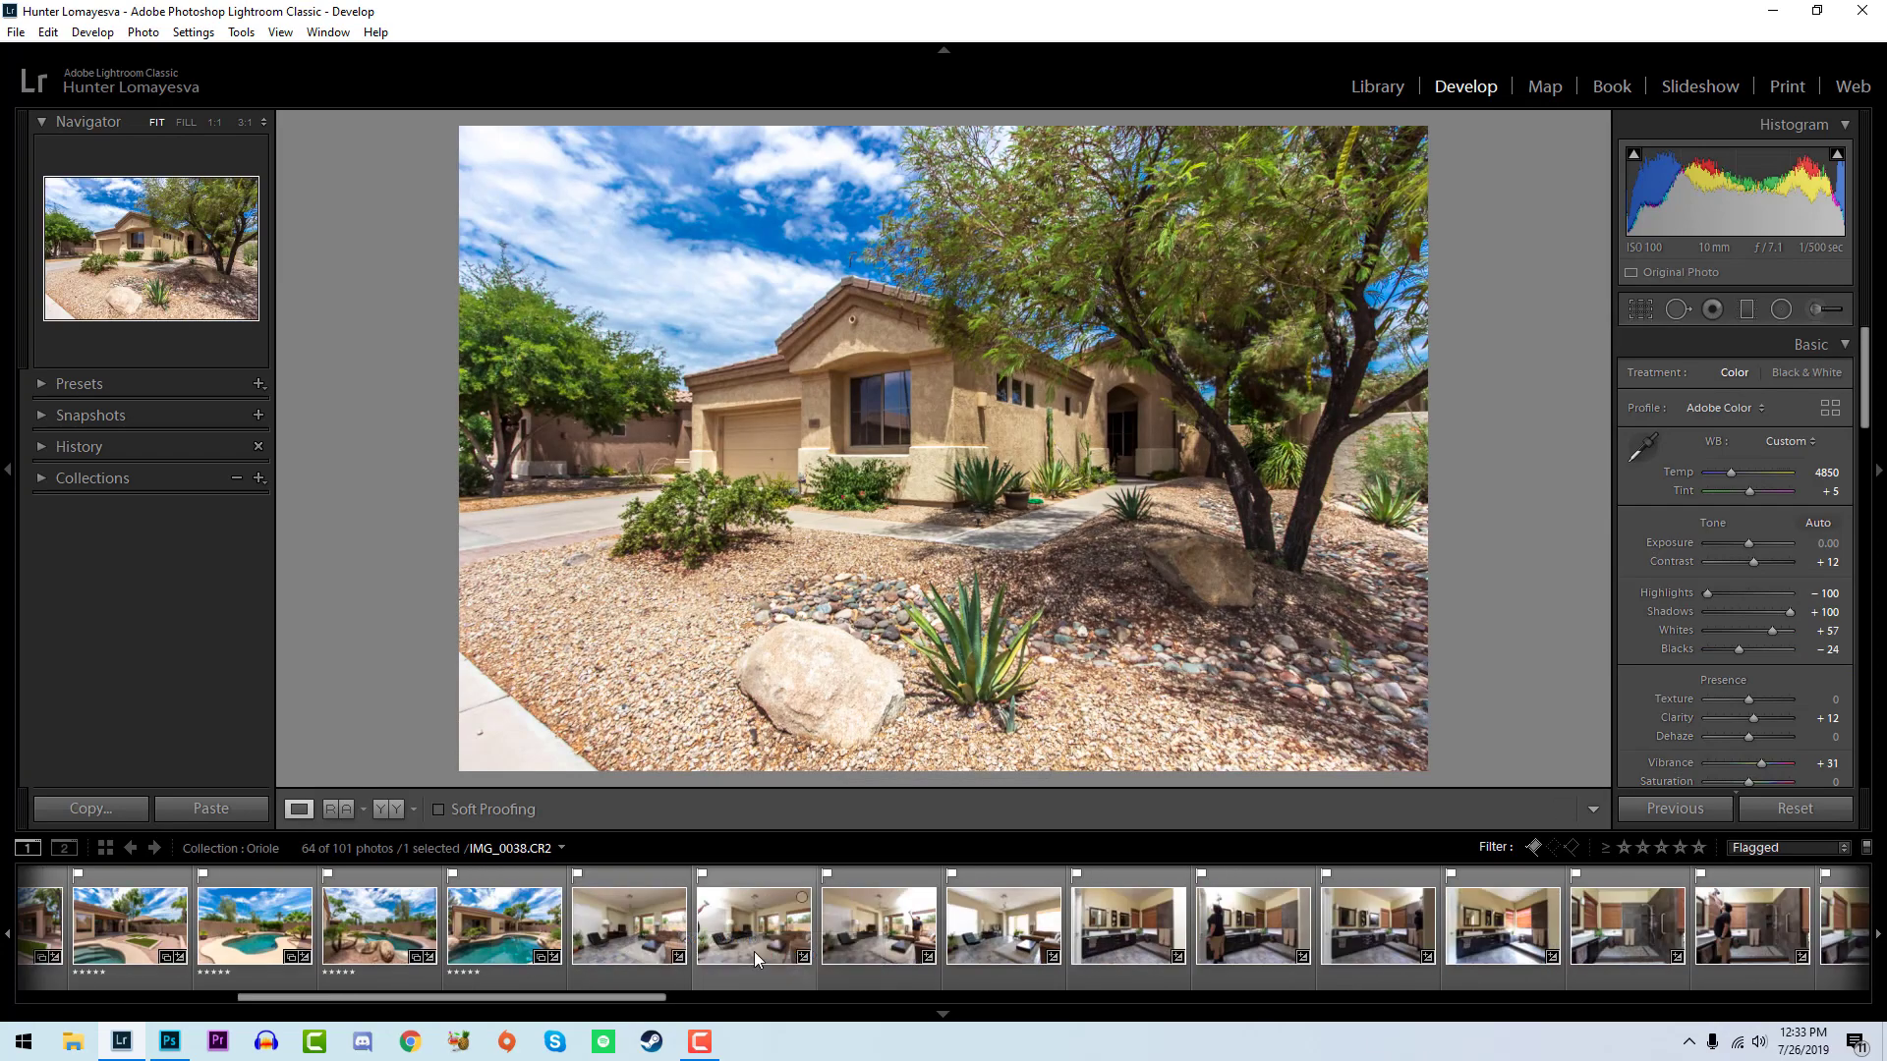
- Select all flagged interior photos from IMG_0037 through IMG_0097 for synchronized editing
{"action": "left_click", "coordinate": [643, 951]}
{"action": "left_click", "coordinate": [971, 955], "text": "shift"}
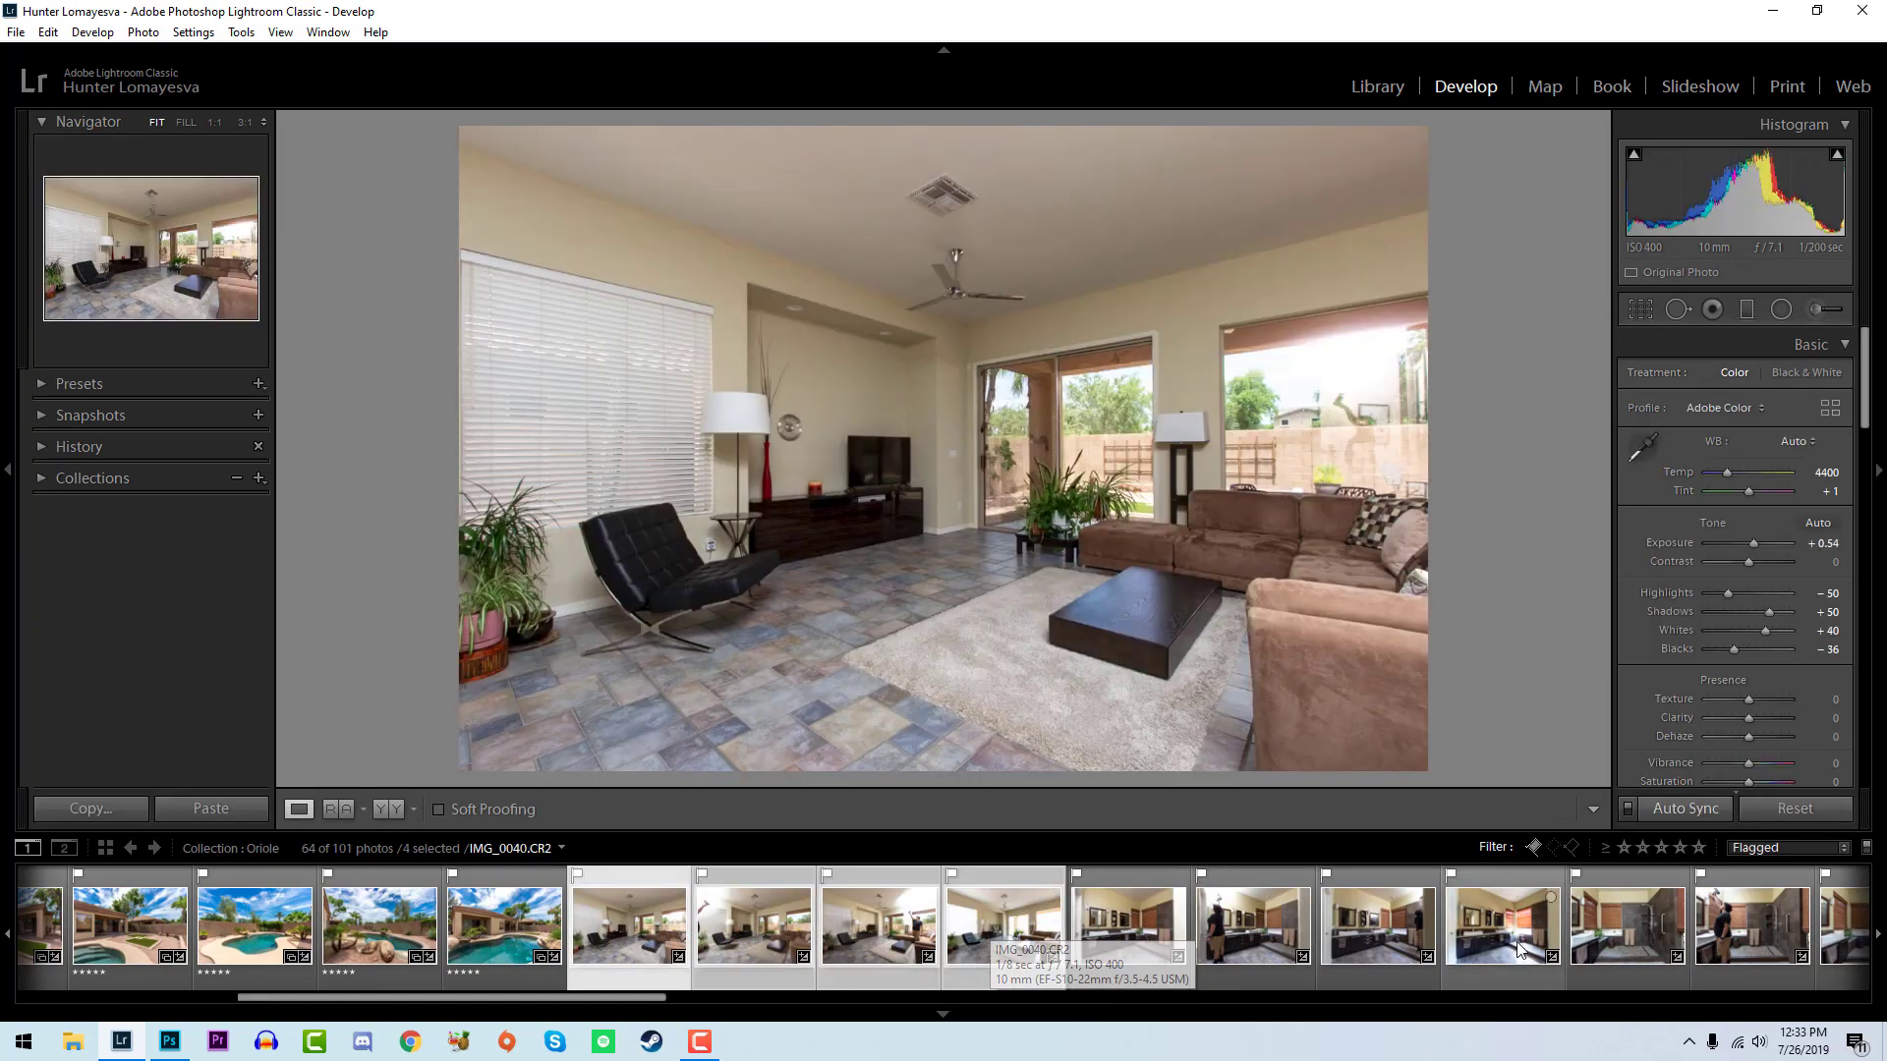
{"action": "scroll", "coordinate": [1424, 949], "scroll_direction": "down", "scroll_amount": 5}
{"action": "left_click", "coordinate": [1556, 925], "text": "shift"}
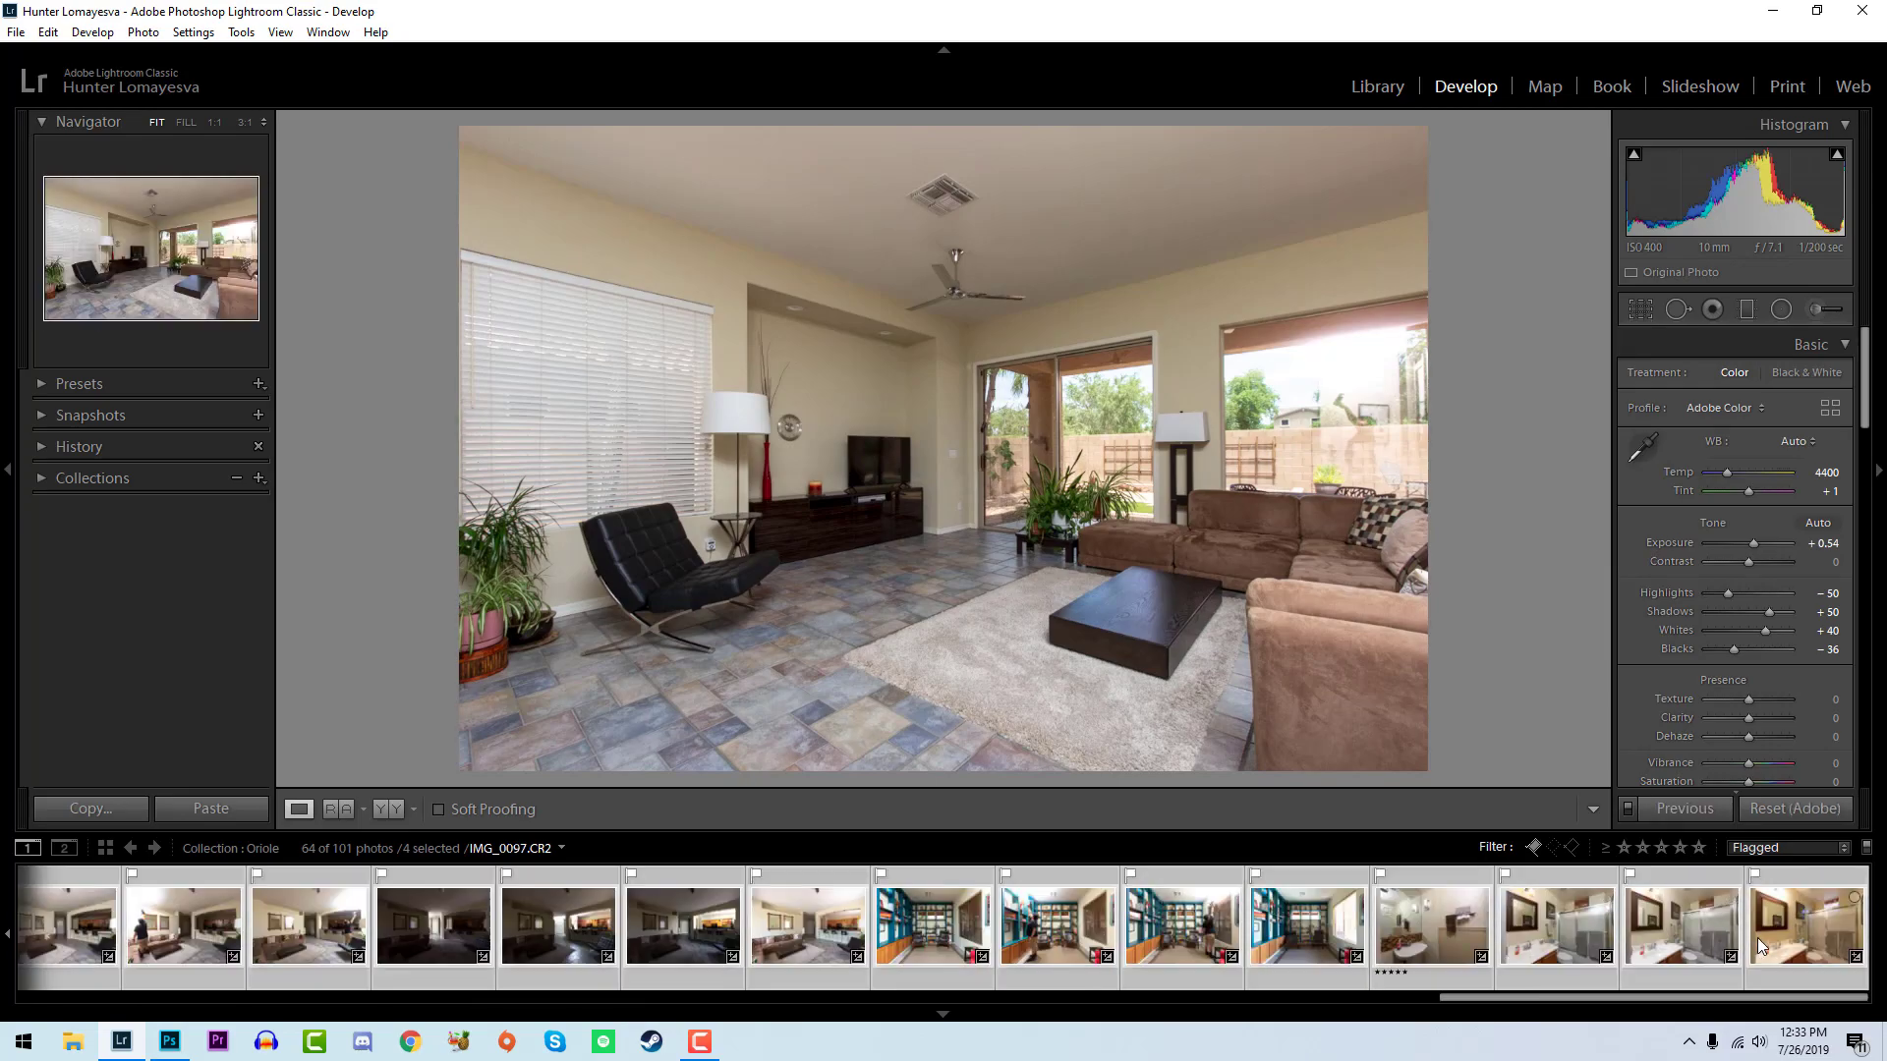
- Set vibrance to +10, saturation to +5, orange saturation to -11 and clarity to +7 across all selected interior photos
{"action": "scroll", "coordinate": [1791, 556], "scroll_direction": "down", "scroll_amount": 3}
{"action": "left_click_drag", "start_coordinate": [1749, 526], "coordinate": [1753, 527]}
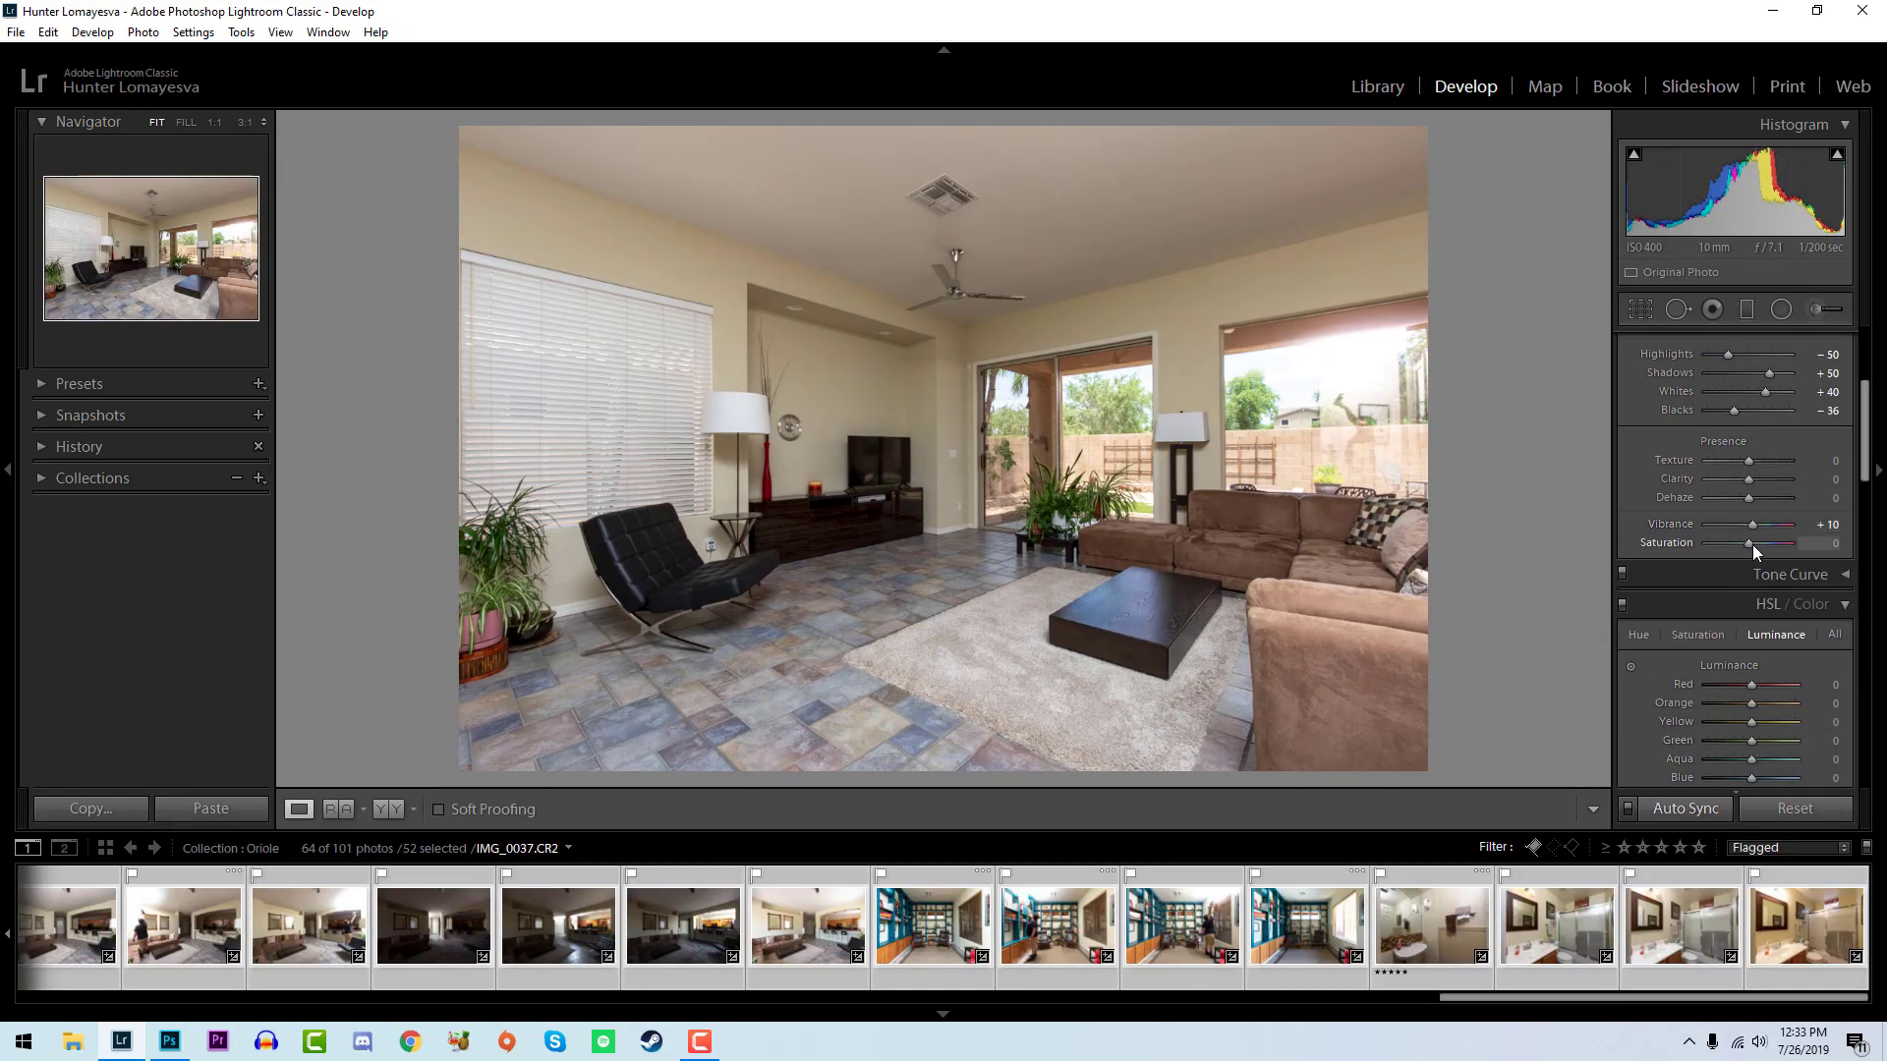
{"action": "scroll", "coordinate": [1771, 558], "scroll_direction": "down", "scroll_amount": 3}
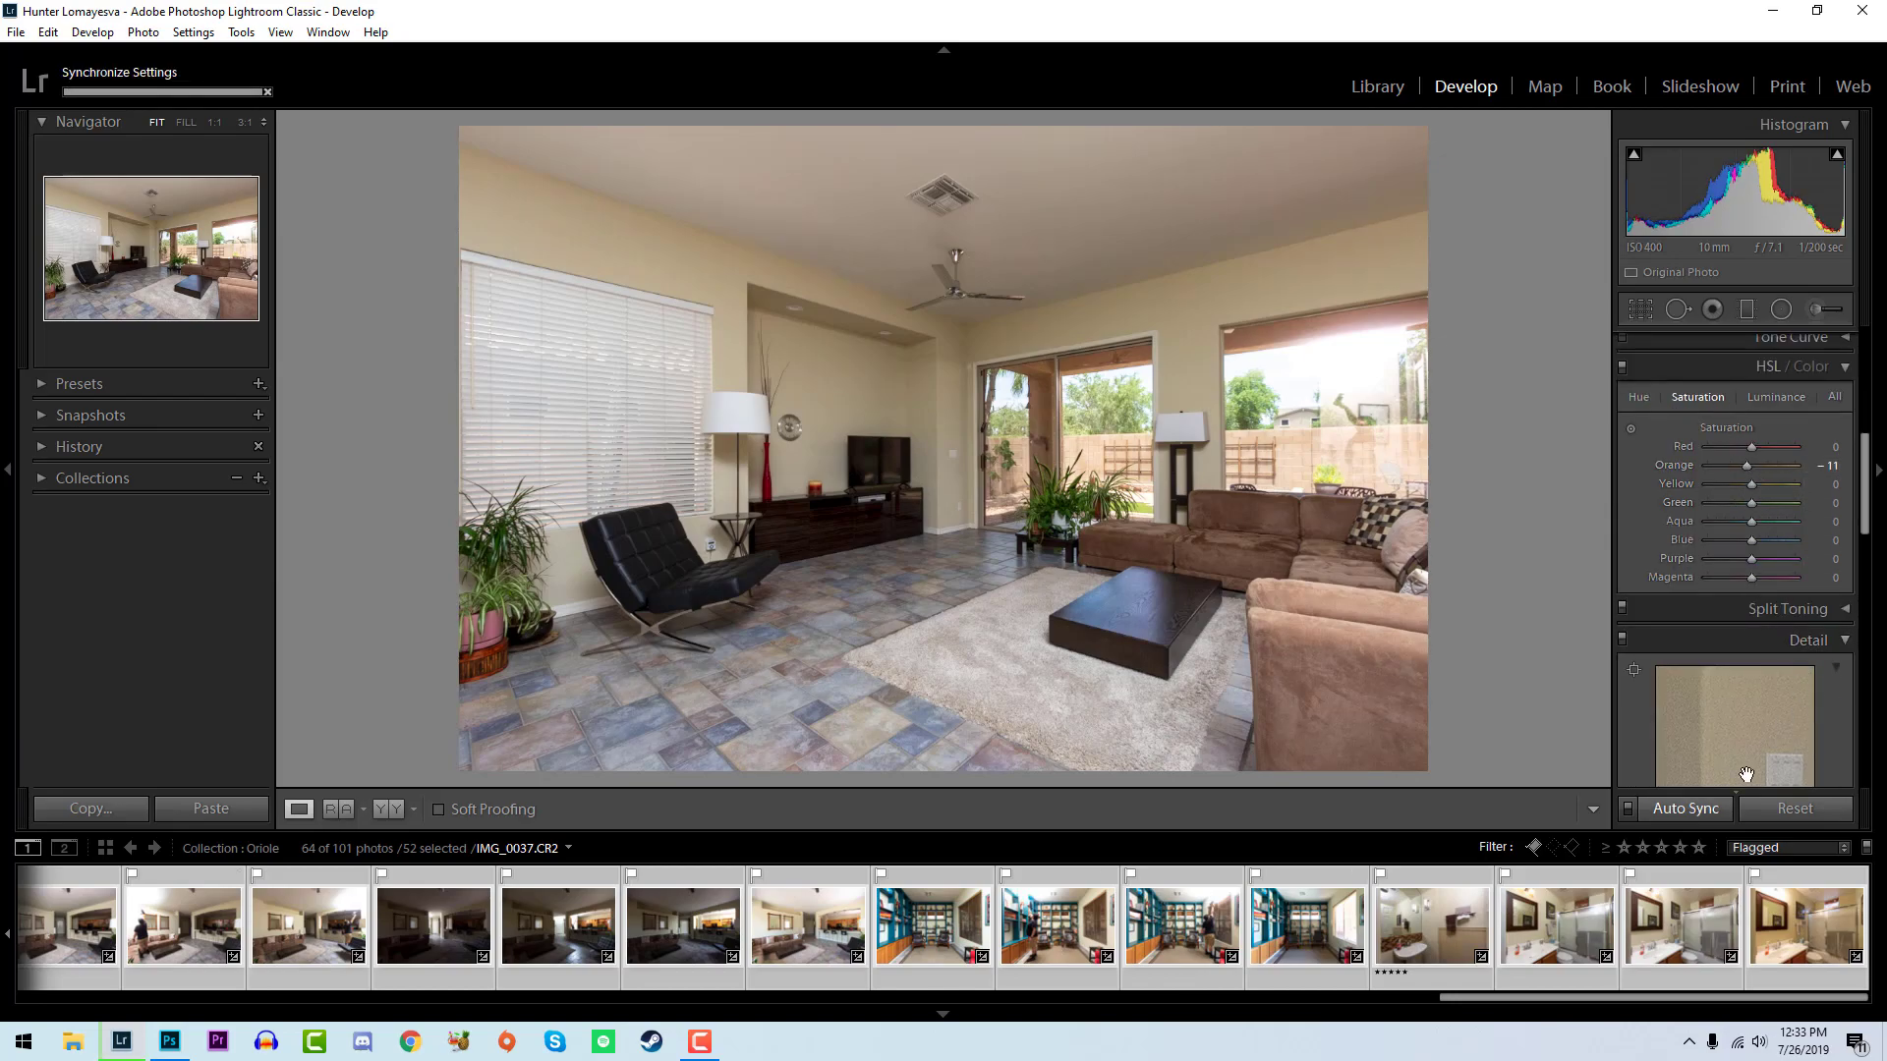
{"action": "scroll", "coordinate": [1867, 702], "scroll_direction": "up", "scroll_amount": 4}
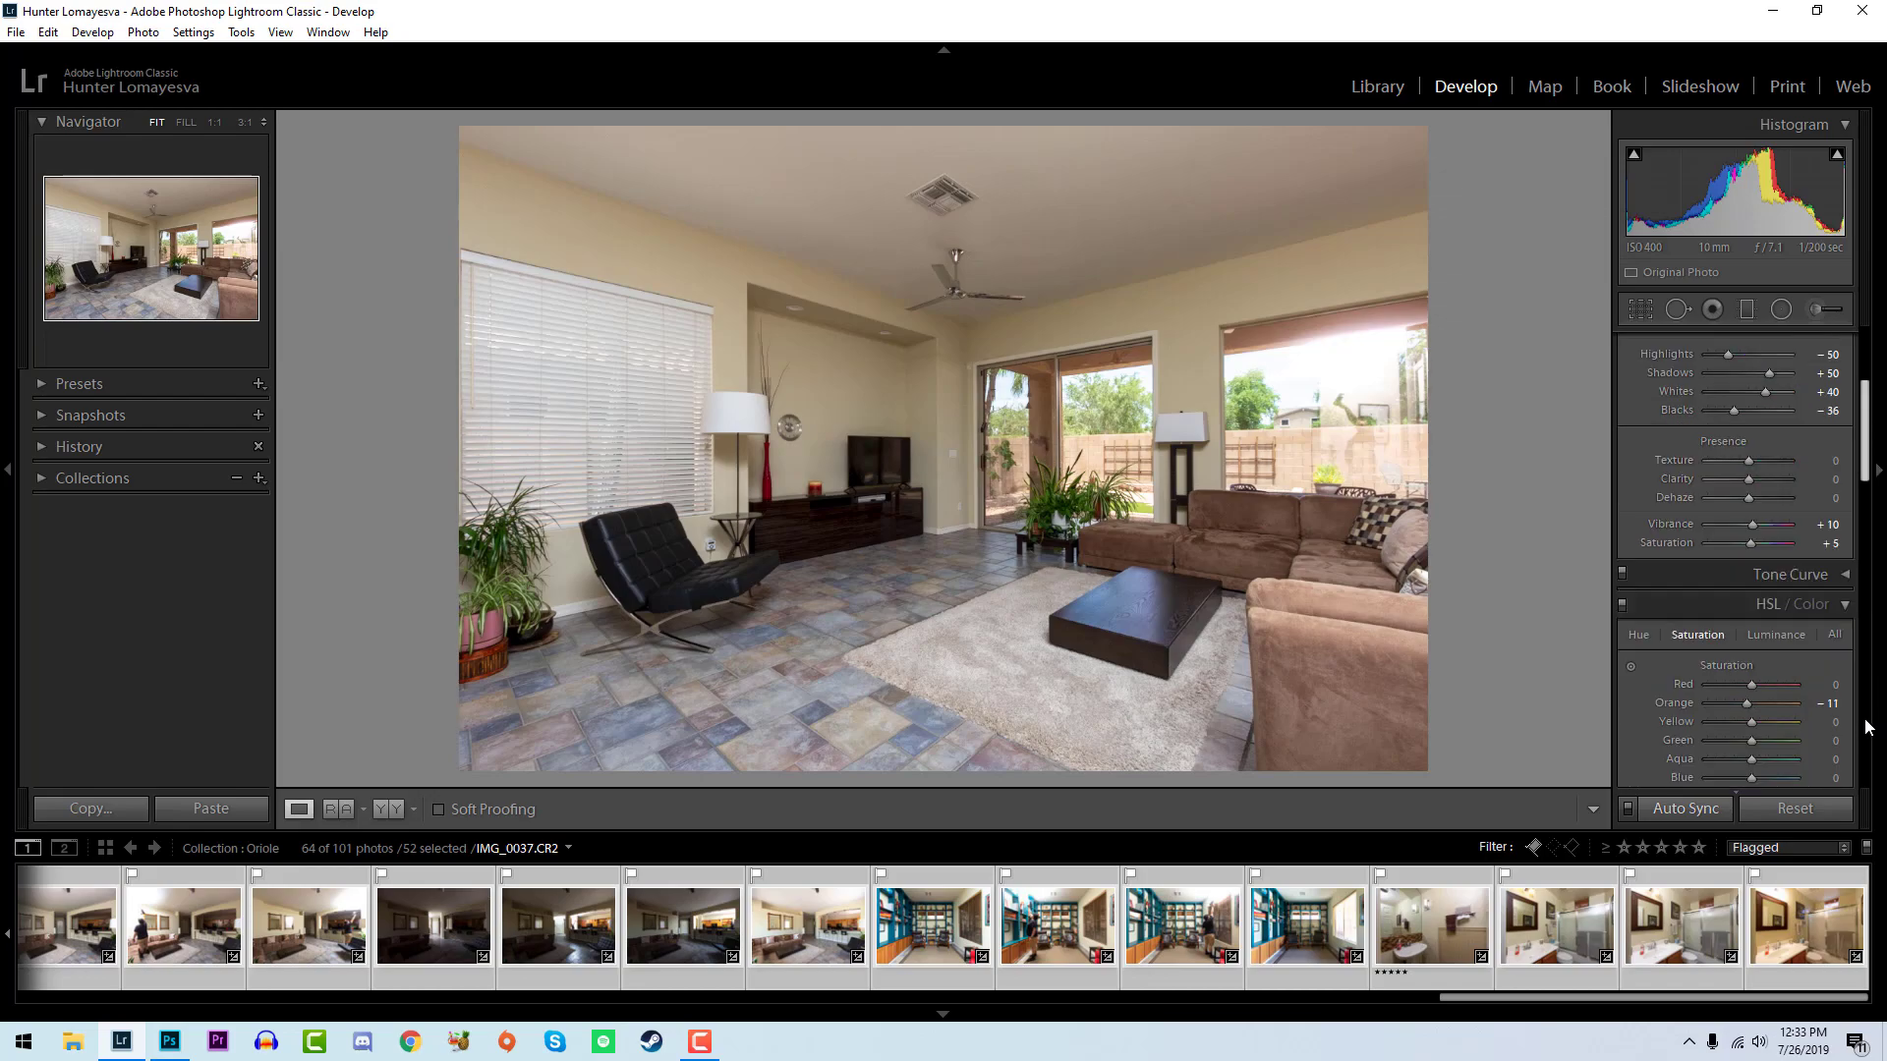
{"action": "scroll", "coordinate": [1851, 686], "scroll_direction": "up", "scroll_amount": 2}
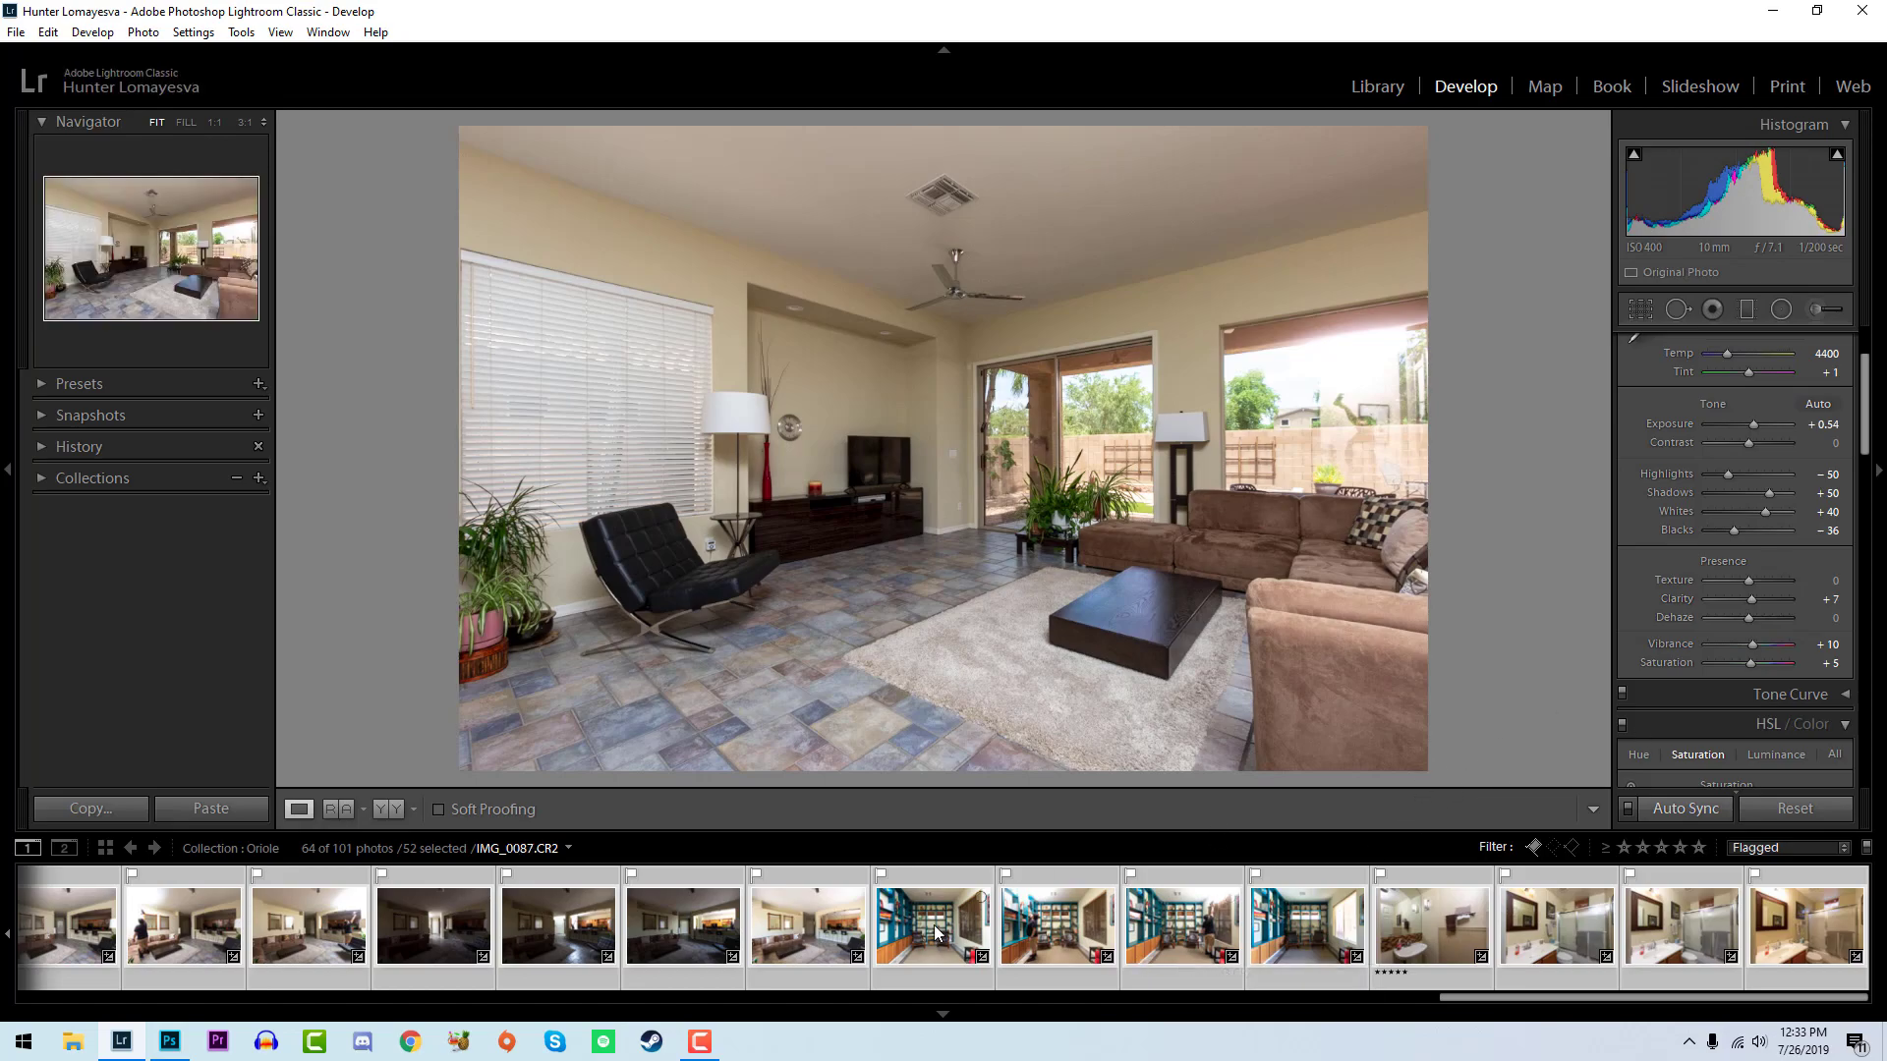
- Select the living room photos IMG_0037 through IMG_0040 and open them as layers in one Photoshop document
{"action": "scroll", "coordinate": [944, 923], "scroll_direction": "up", "scroll_amount": 10}
{"action": "scroll", "coordinate": [998, 953], "scroll_direction": "up", "scroll_amount": 10}
{"action": "left_click", "coordinate": [1105, 946]}
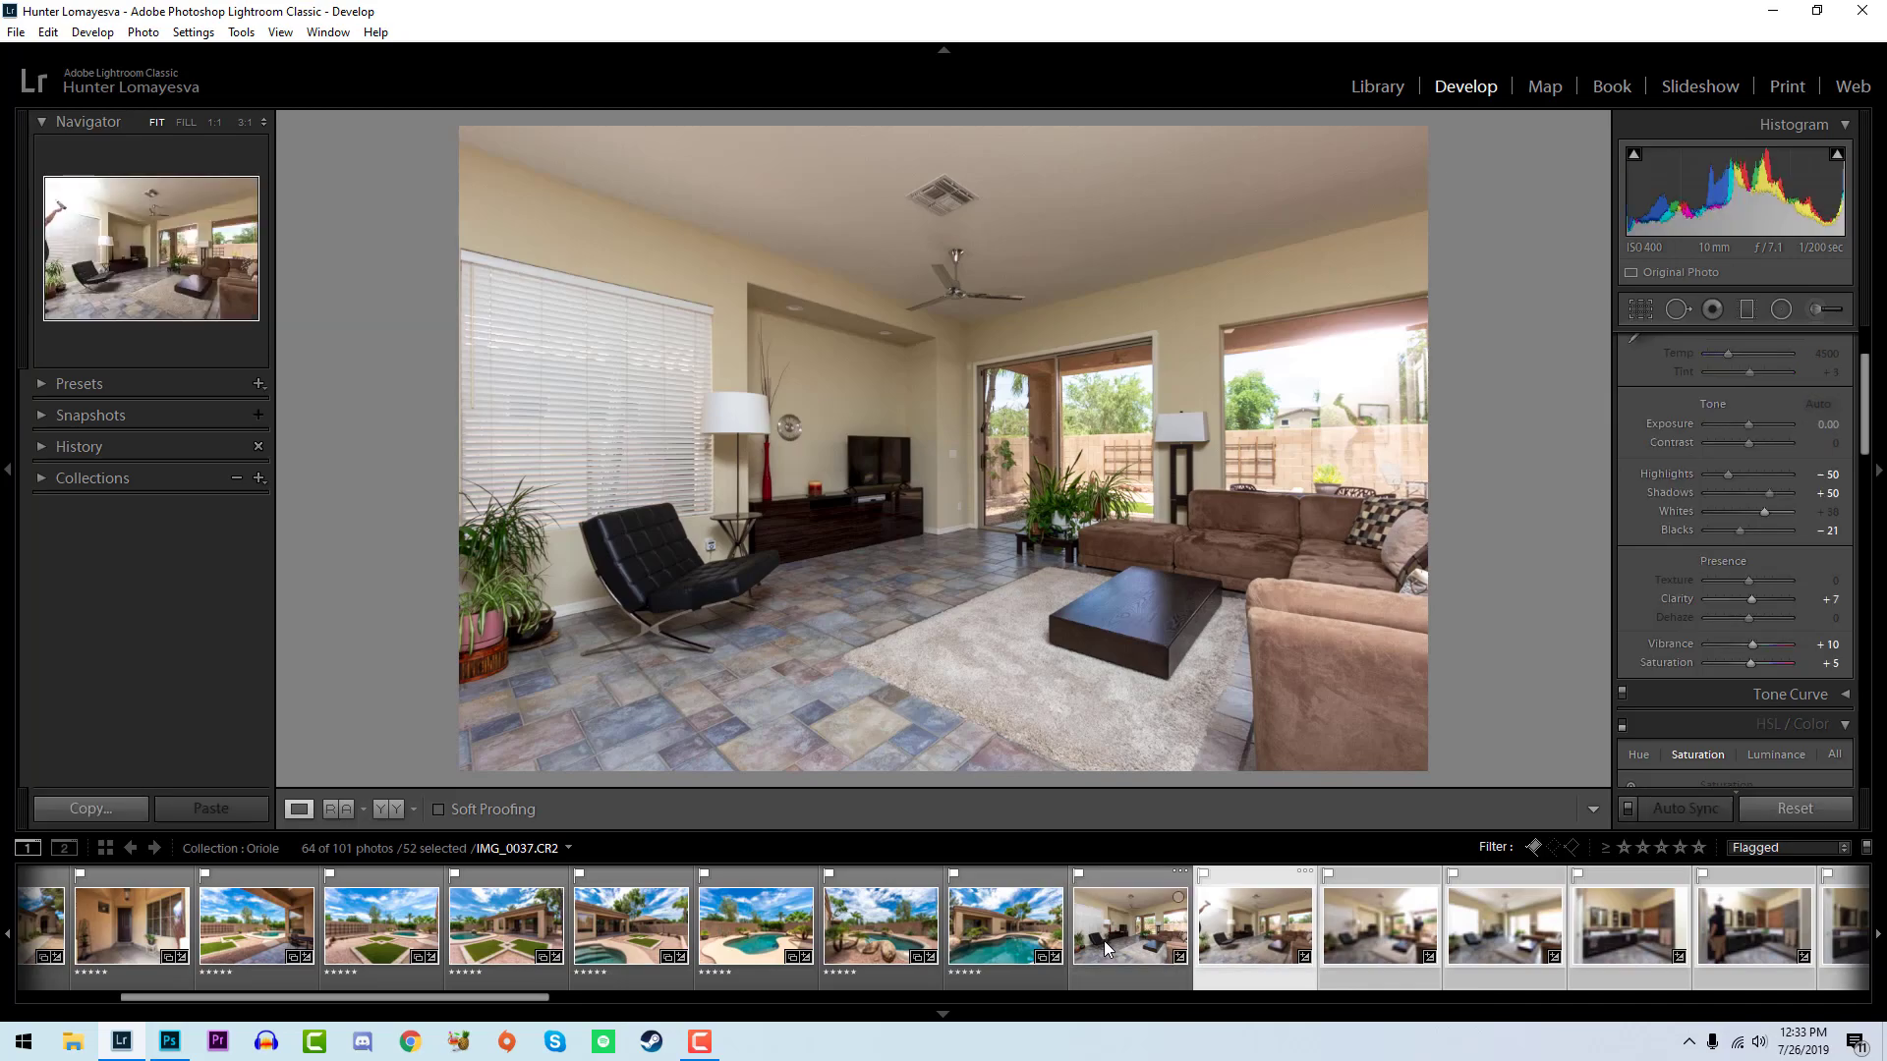
{"action": "left_click", "coordinate": [1494, 929], "text": "shift"}
{"action": "right_click", "coordinate": [1486, 942]}
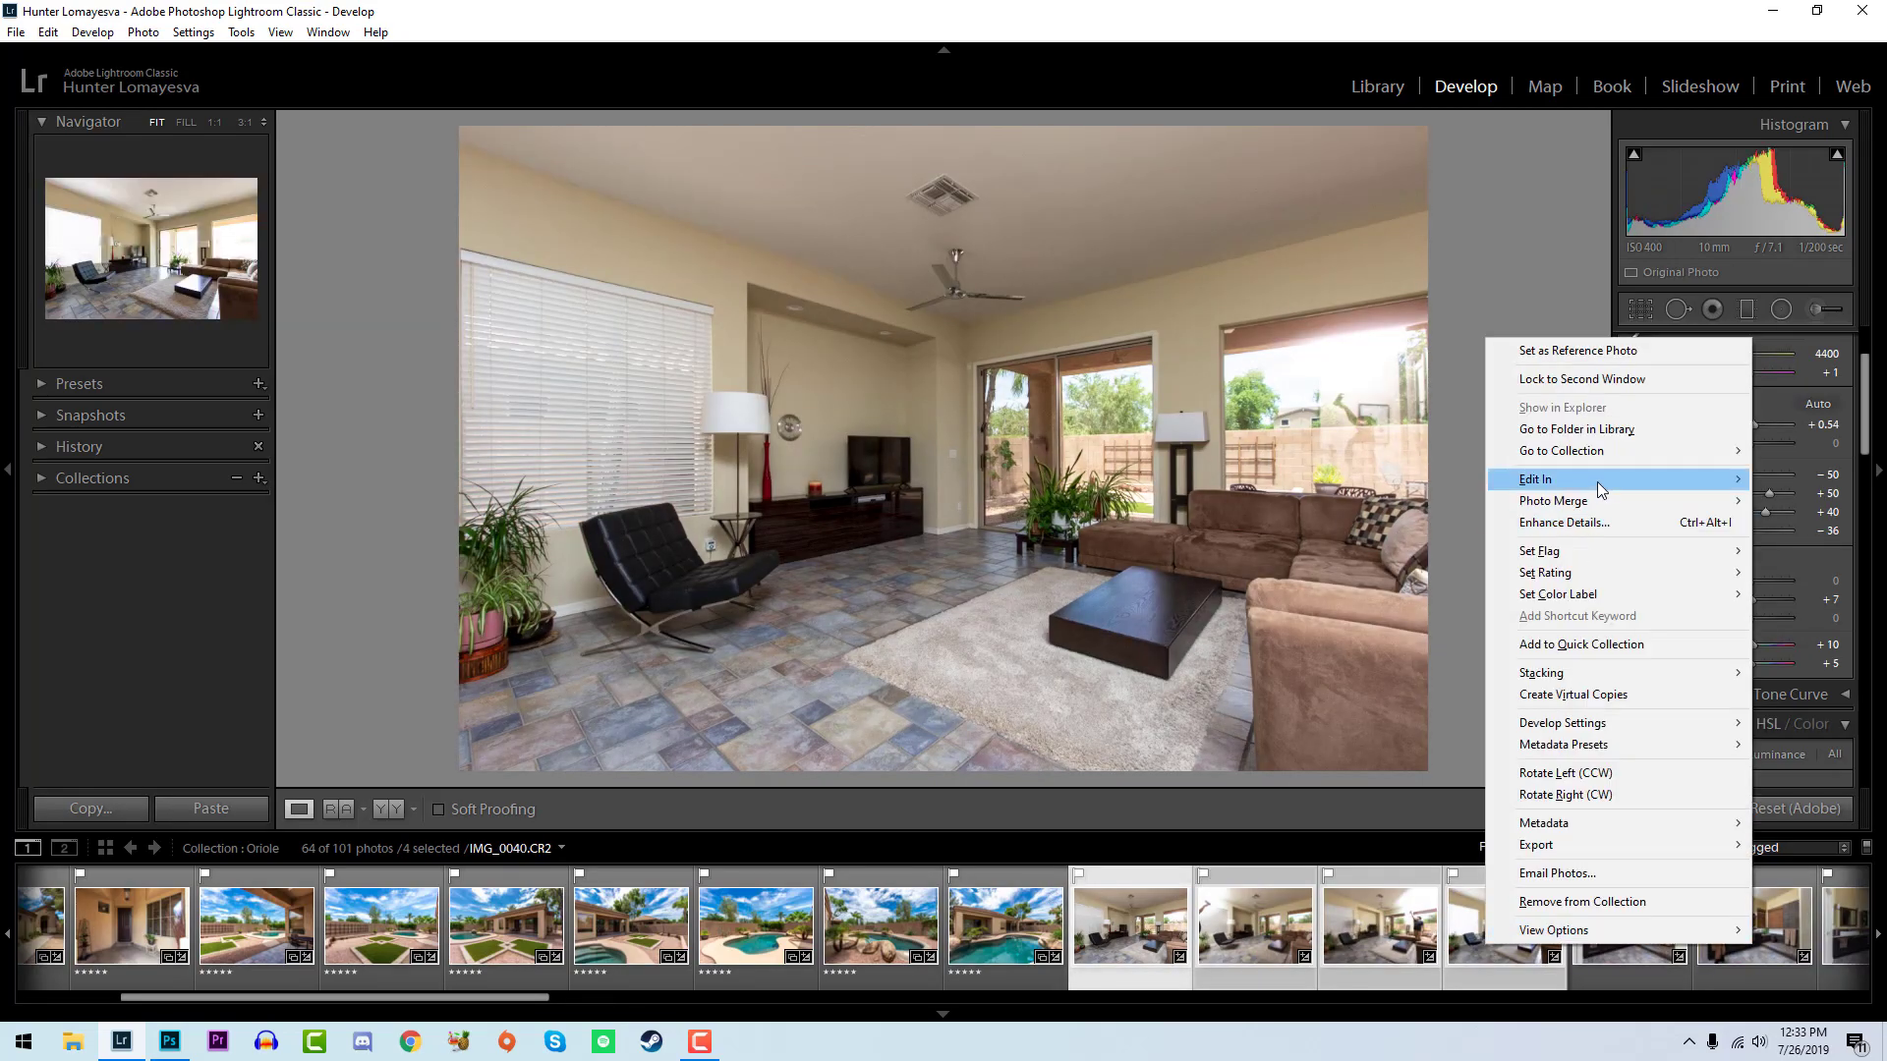
{"action": "mouse_move", "coordinate": [1597, 482]}
{"action": "left_click", "coordinate": [1287, 594]}
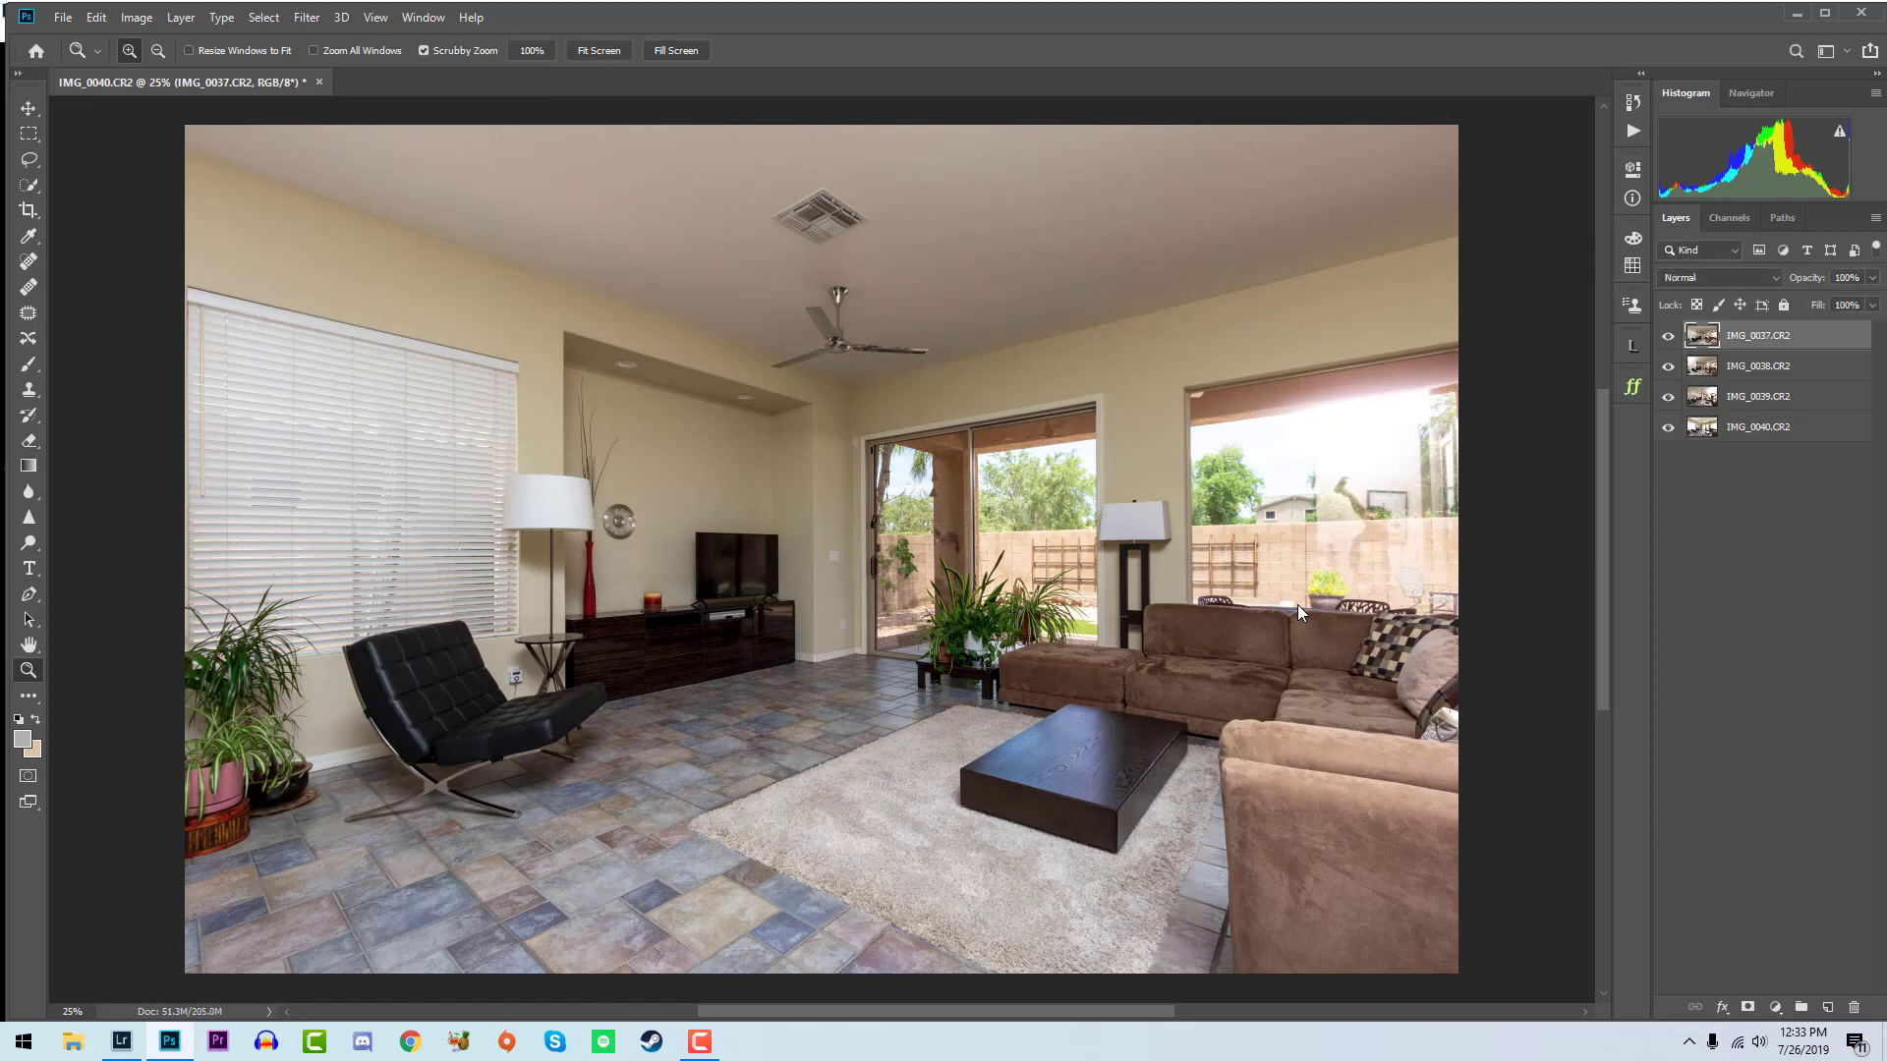
- Maximize the Photoshop window, then show the recorded actions and widen their list to fit the full action names
{"action": "left_click", "coordinate": [1825, 15]}
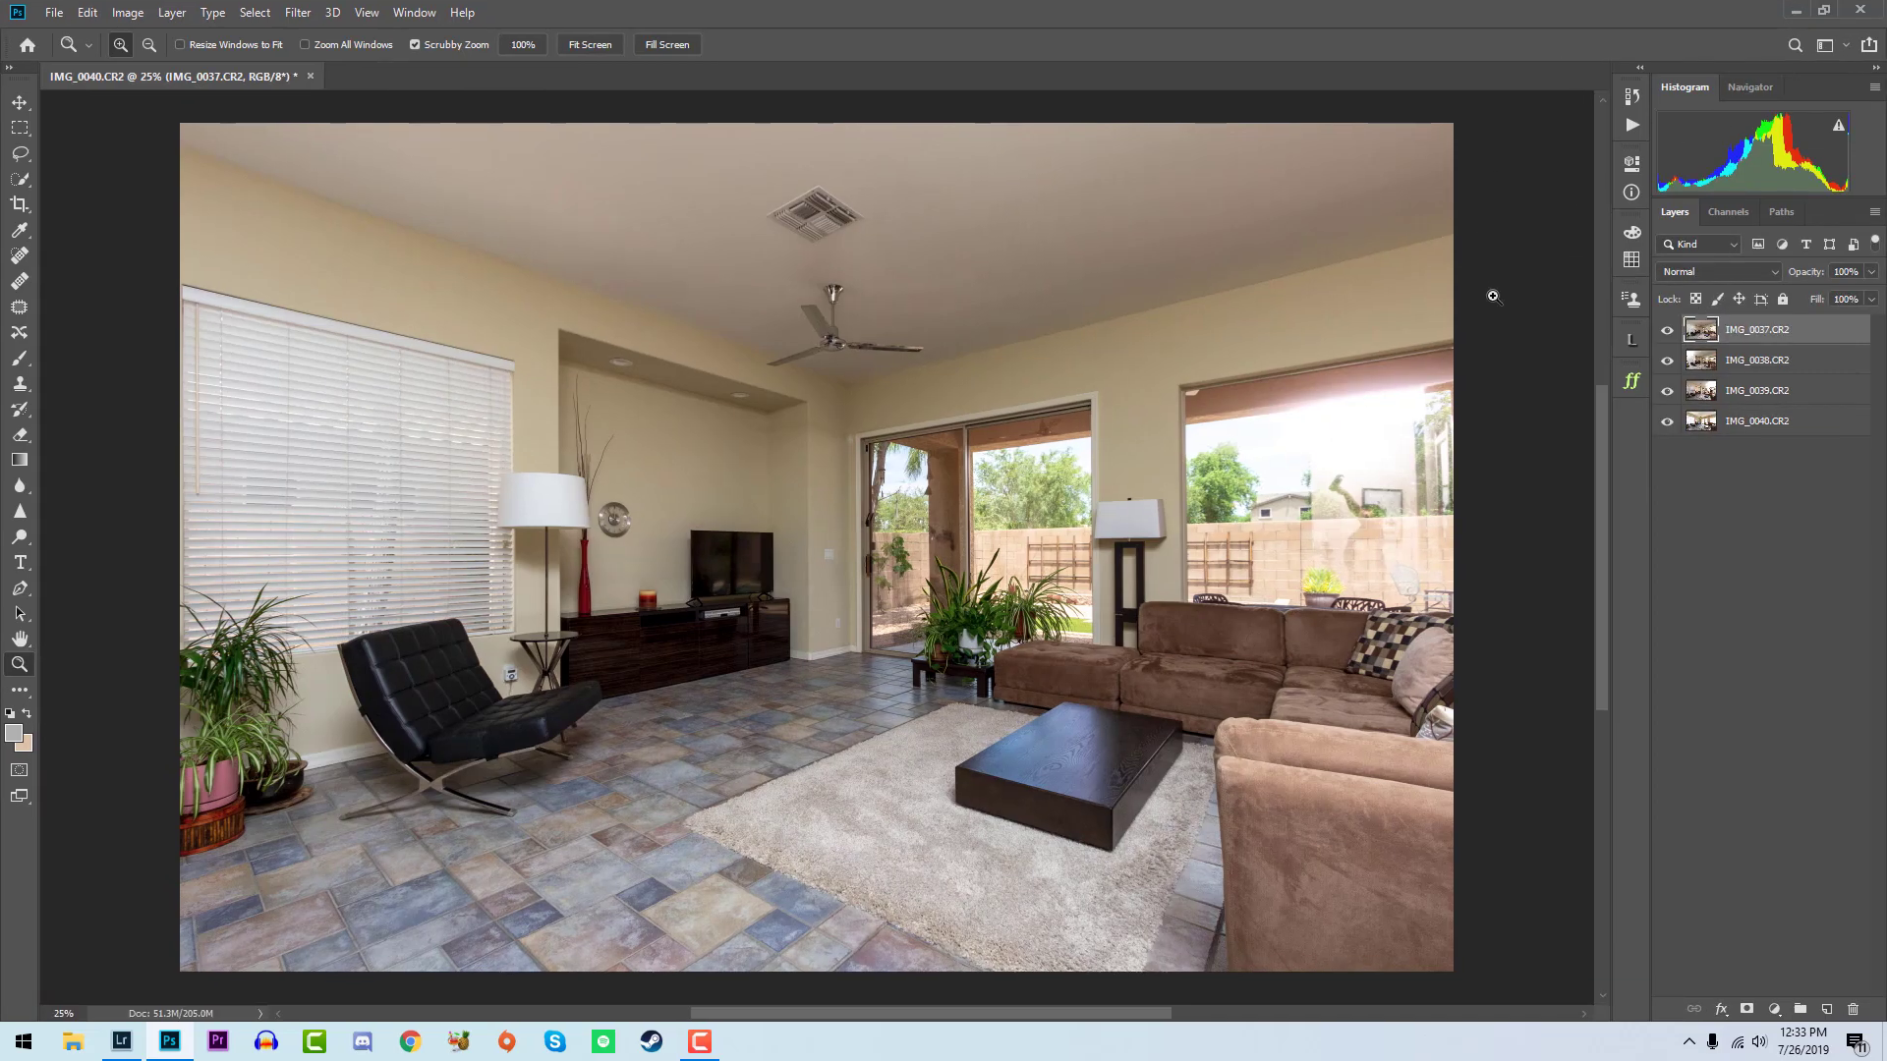
{"action": "left_click", "coordinate": [1639, 122]}
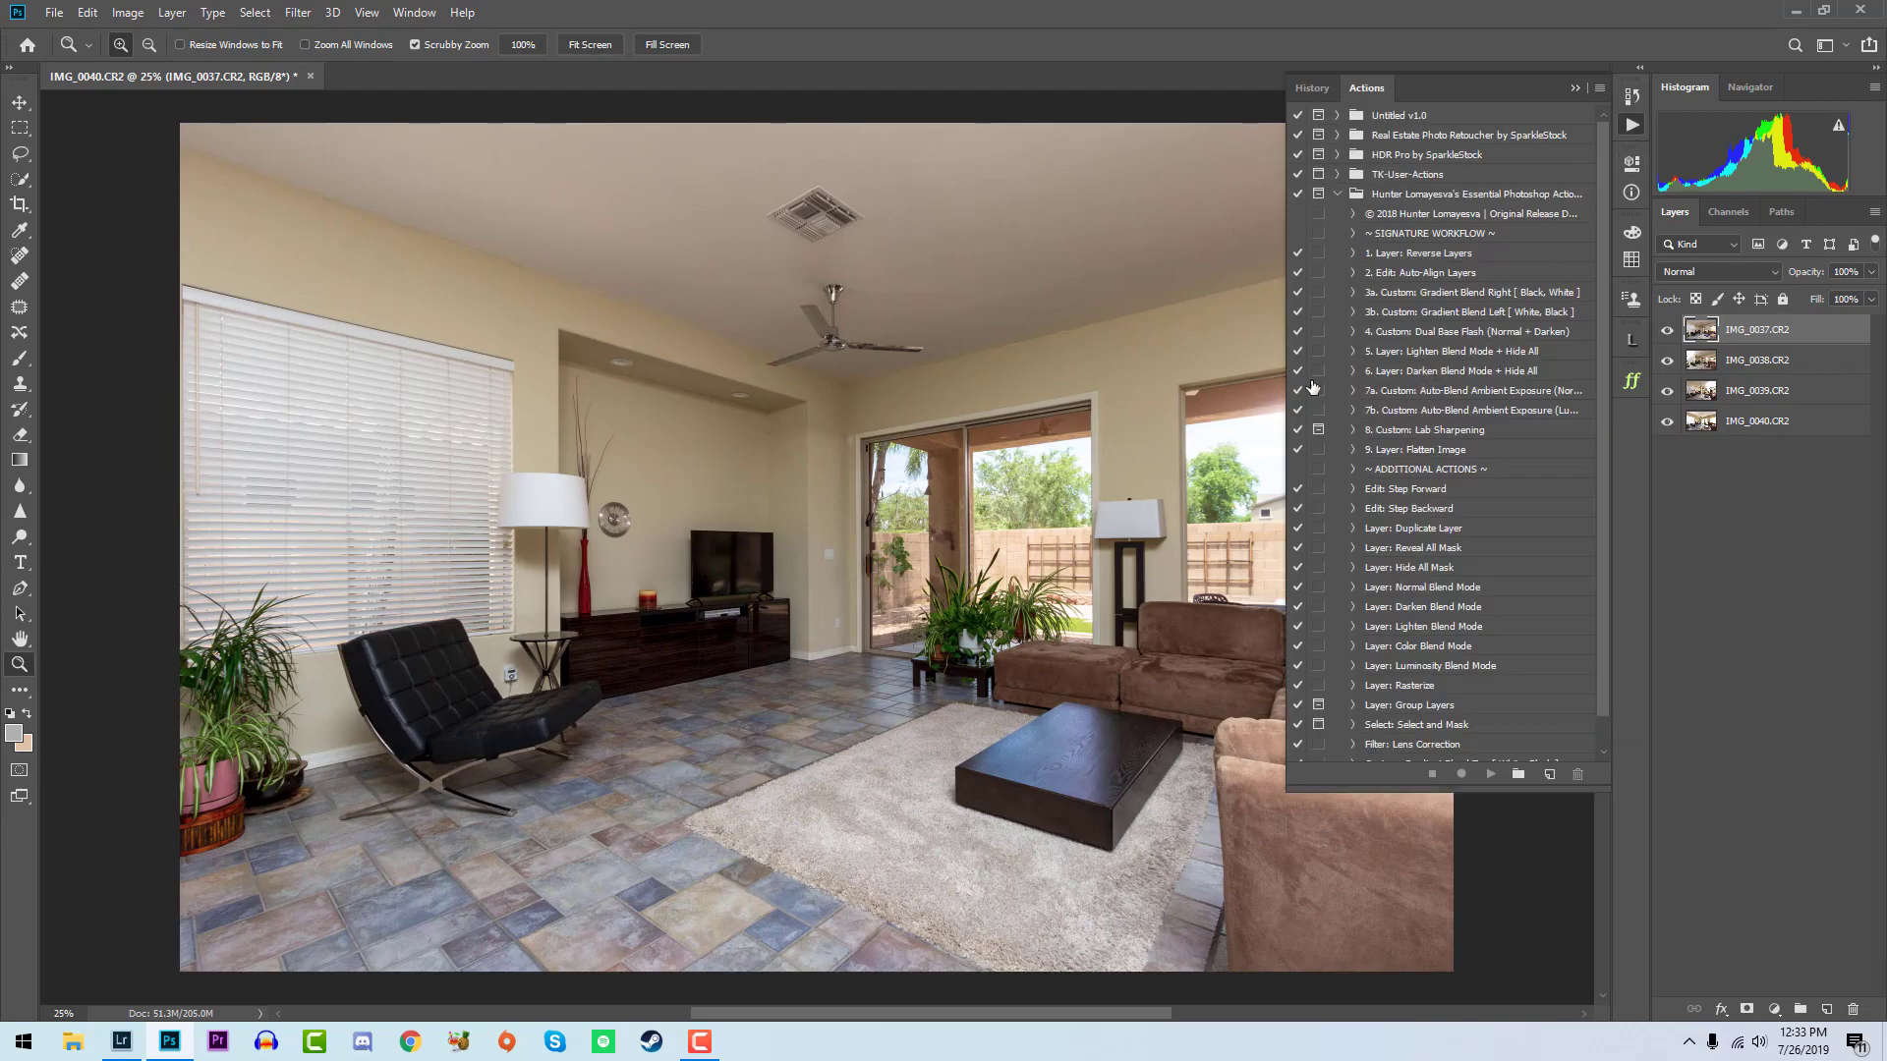
{"action": "left_click_drag", "start_coordinate": [1283, 415], "coordinate": [1152, 444]}
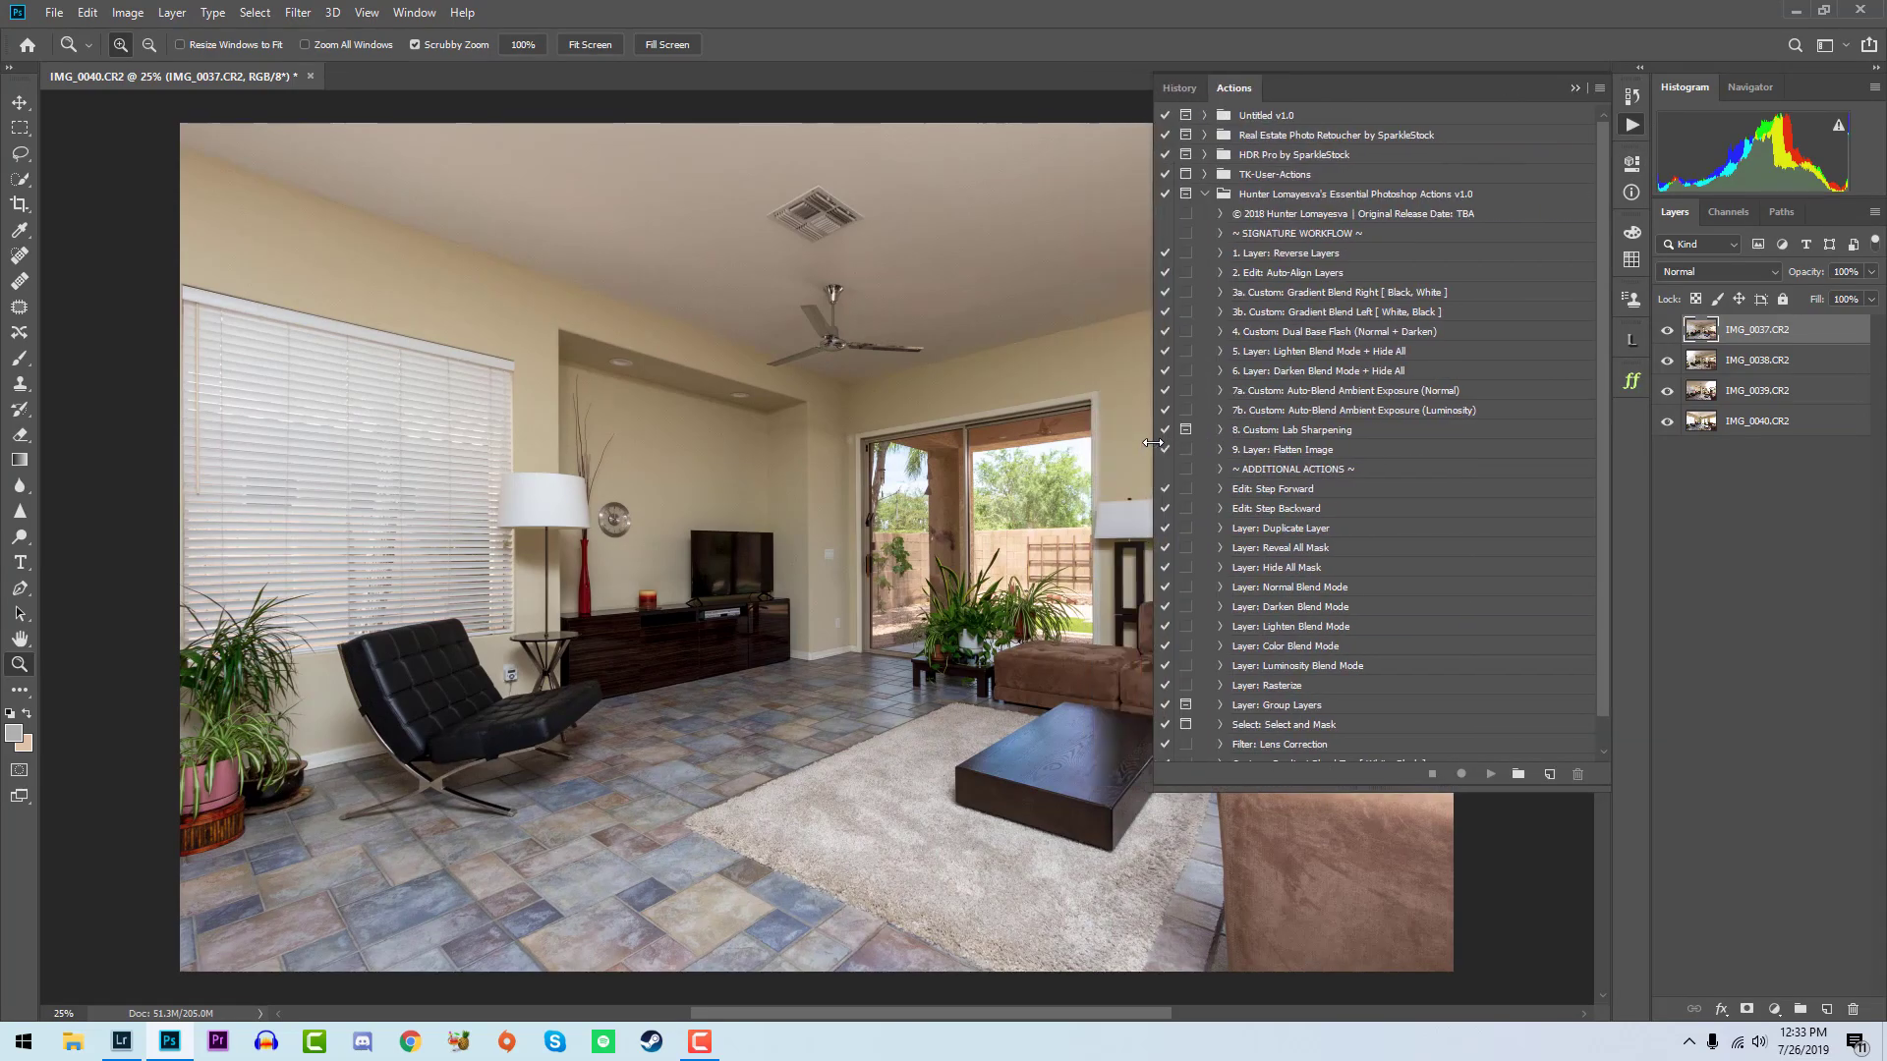
{"action": "scroll", "coordinate": [1381, 732], "scroll_direction": "down", "scroll_amount": 2}
{"action": "scroll", "coordinate": [1383, 706], "scroll_direction": "up", "scroll_amount": 2}
{"action": "scroll", "coordinate": [1389, 694], "scroll_direction": "down", "scroll_amount": 1}
{"action": "scroll", "coordinate": [1389, 694], "scroll_direction": "up", "scroll_amount": 1}
- Run the Reverse Layers action, place layer IMG_0037 directly below IMG_0040 and hide both, then close the actions list
{"action": "left_click", "coordinate": [1315, 256]}
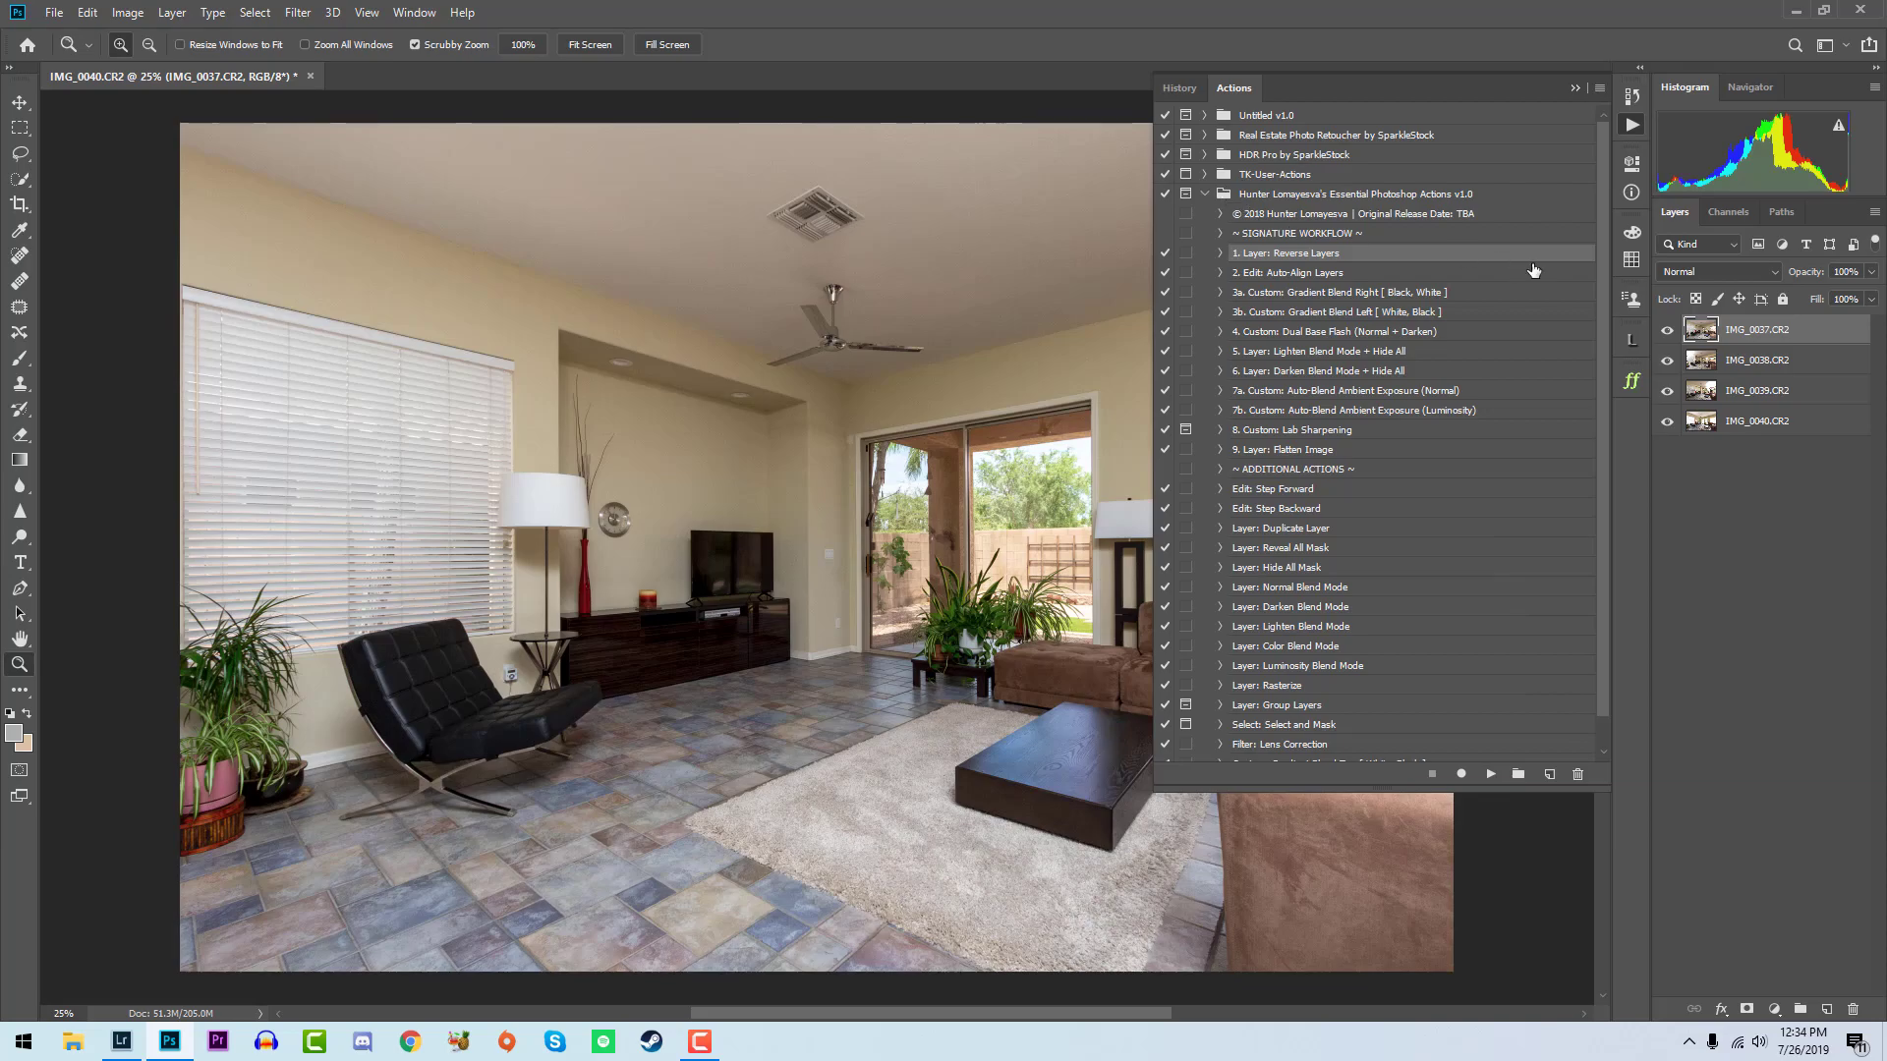
{"action": "left_click", "coordinate": [1490, 775]}
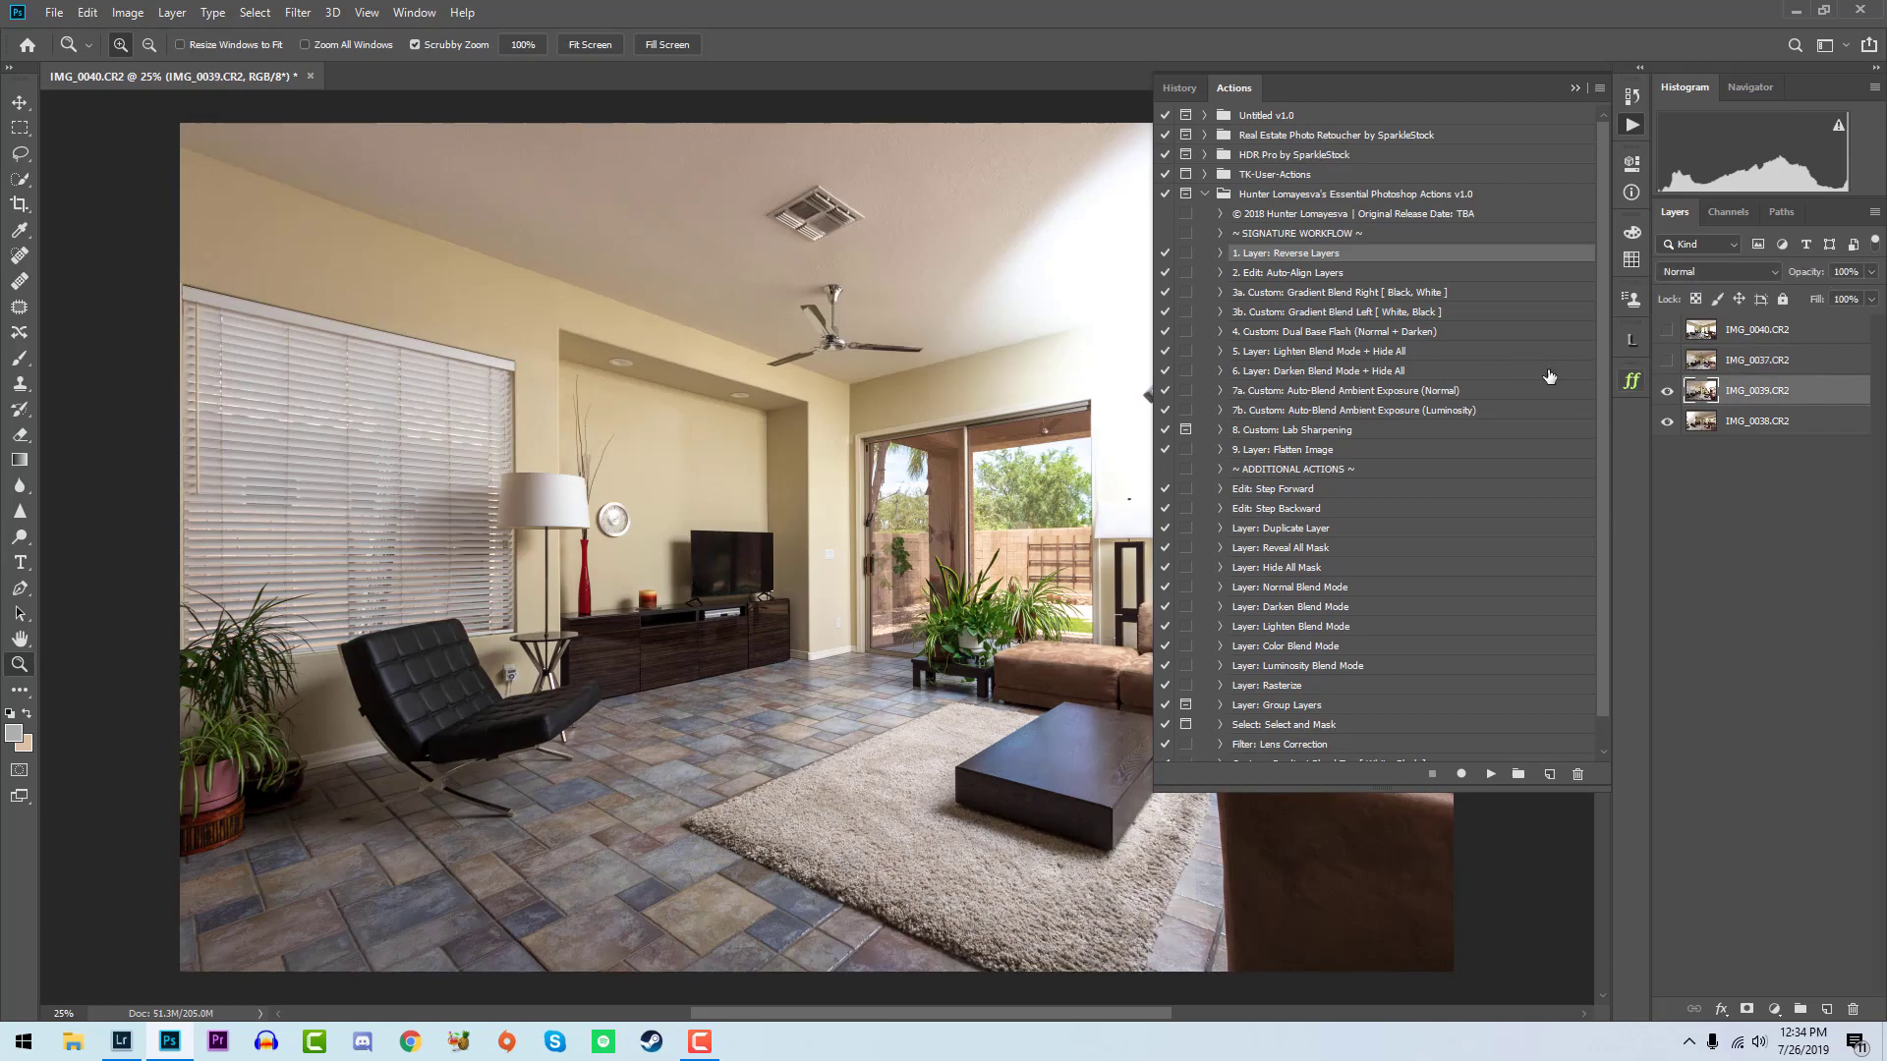
{"action": "left_click", "coordinate": [1633, 125]}
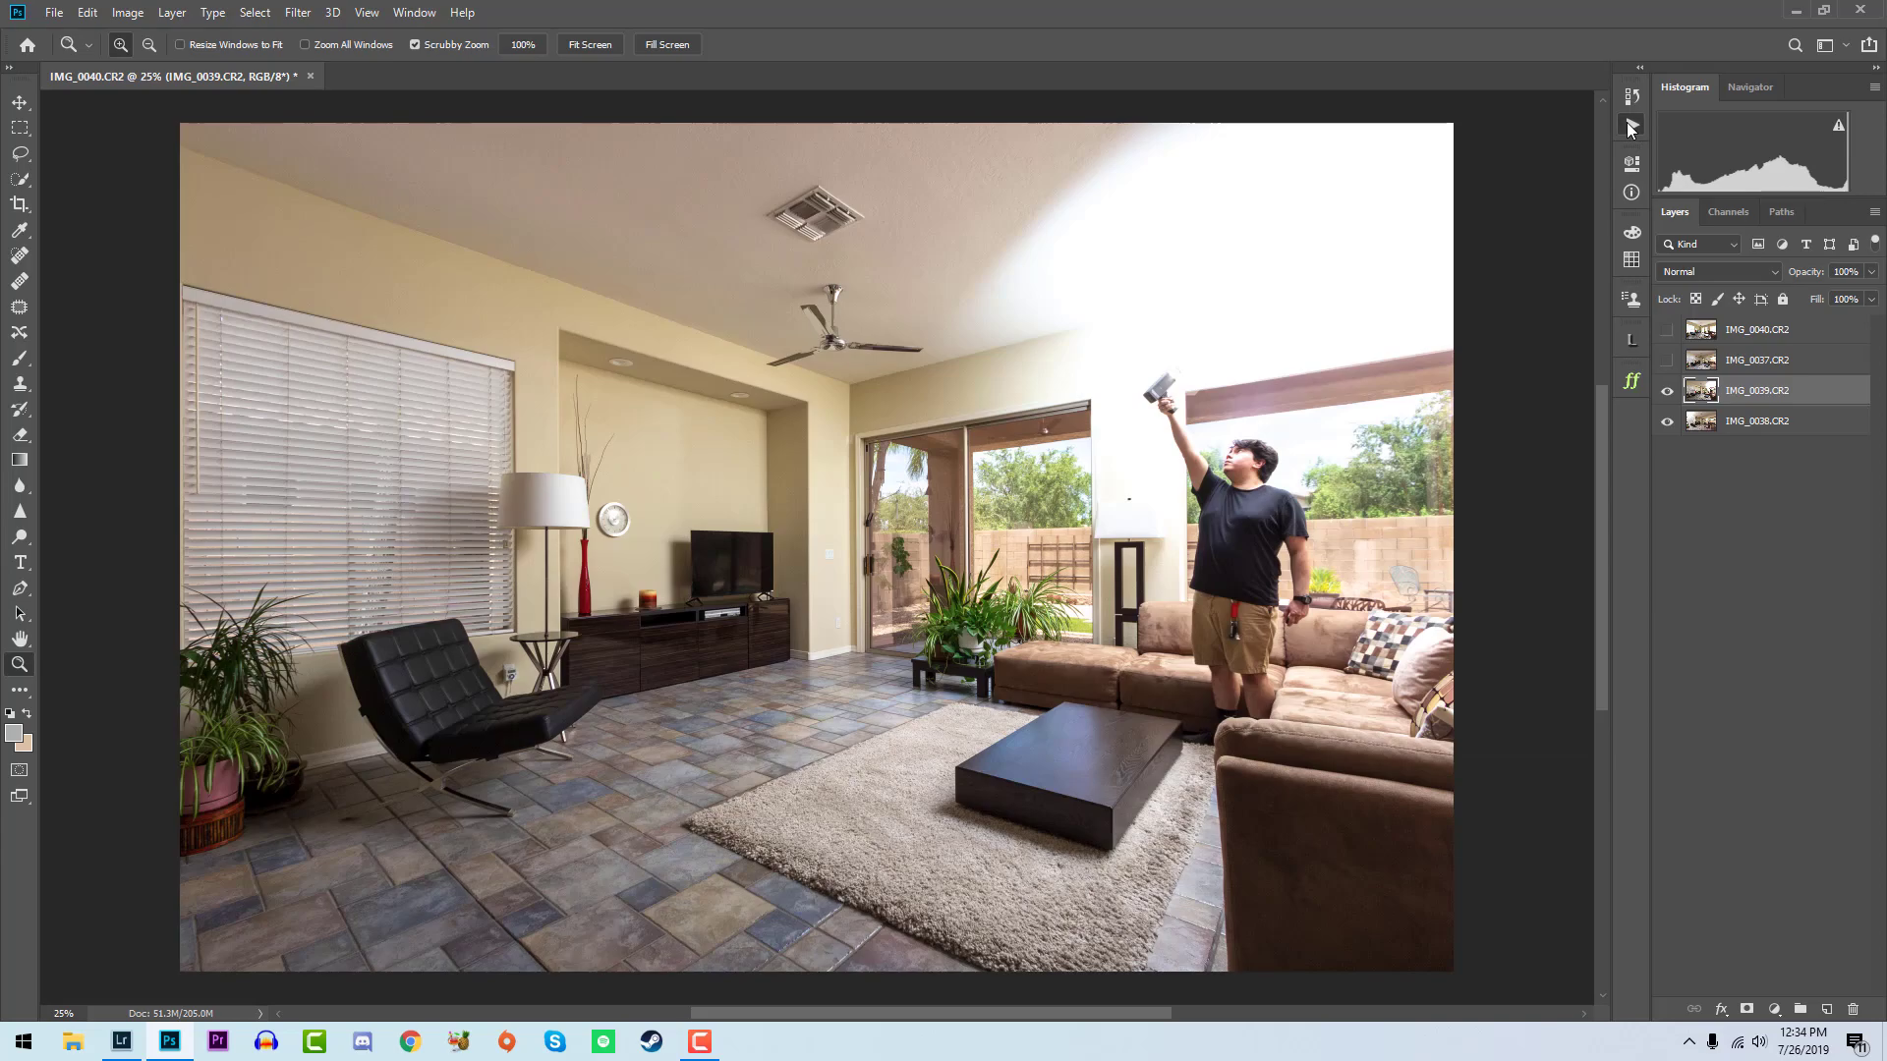
- Run the Gradient Blend Left [ White, Black ] action on layer IMG_0039 and paint its mask around the blinds and armchair, setting brush opacity to 100%
{"action": "left_click", "coordinate": [1631, 124]}
{"action": "left_click", "coordinate": [1394, 312]}
{"action": "left_click", "coordinate": [1491, 773]}
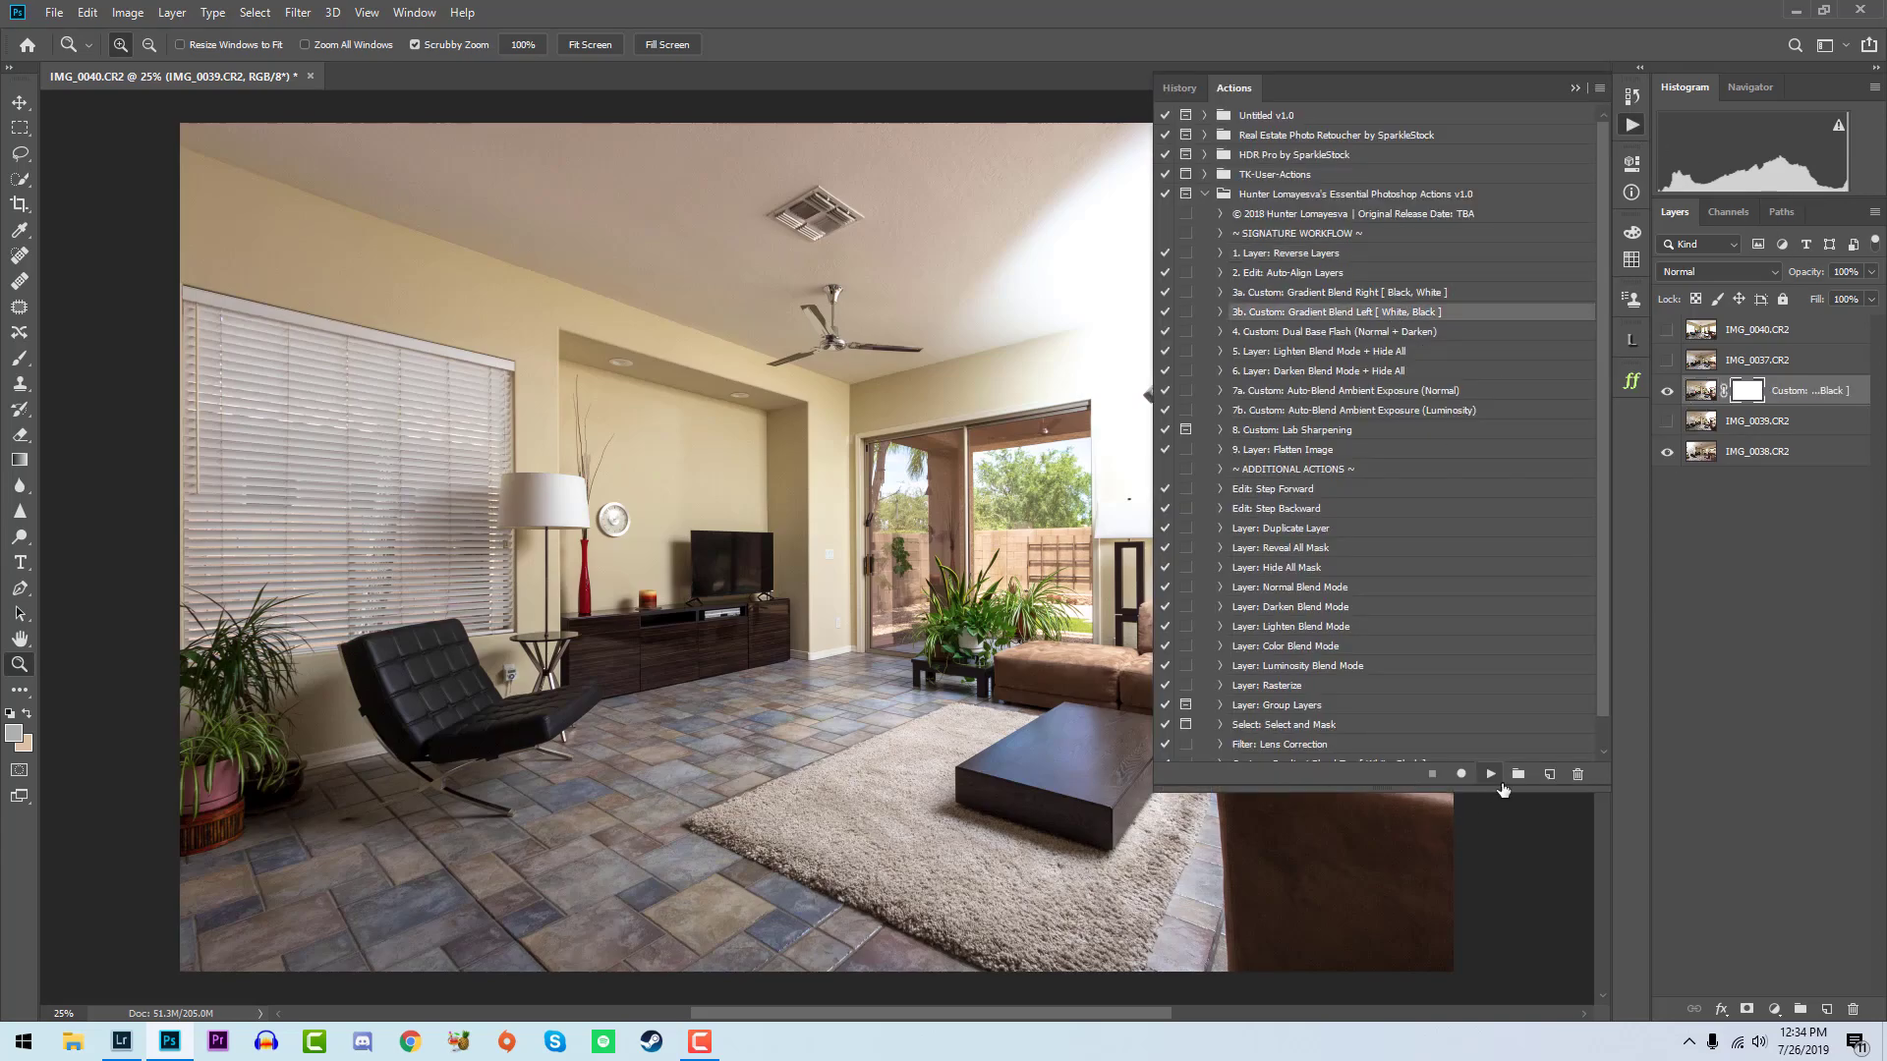
{"action": "mouse_move", "coordinate": [448, 554]}
{"action": "left_mouse_down"}
{"action": "mouse_move", "coordinate": [262, 545]}
{"action": "mouse_move", "coordinate": [264, 781]}
{"action": "mouse_move", "coordinate": [344, 240]}
{"action": "mouse_move", "coordinate": [609, 820]}
{"action": "left_mouse_up"}
{"action": "key", "text": "0"}
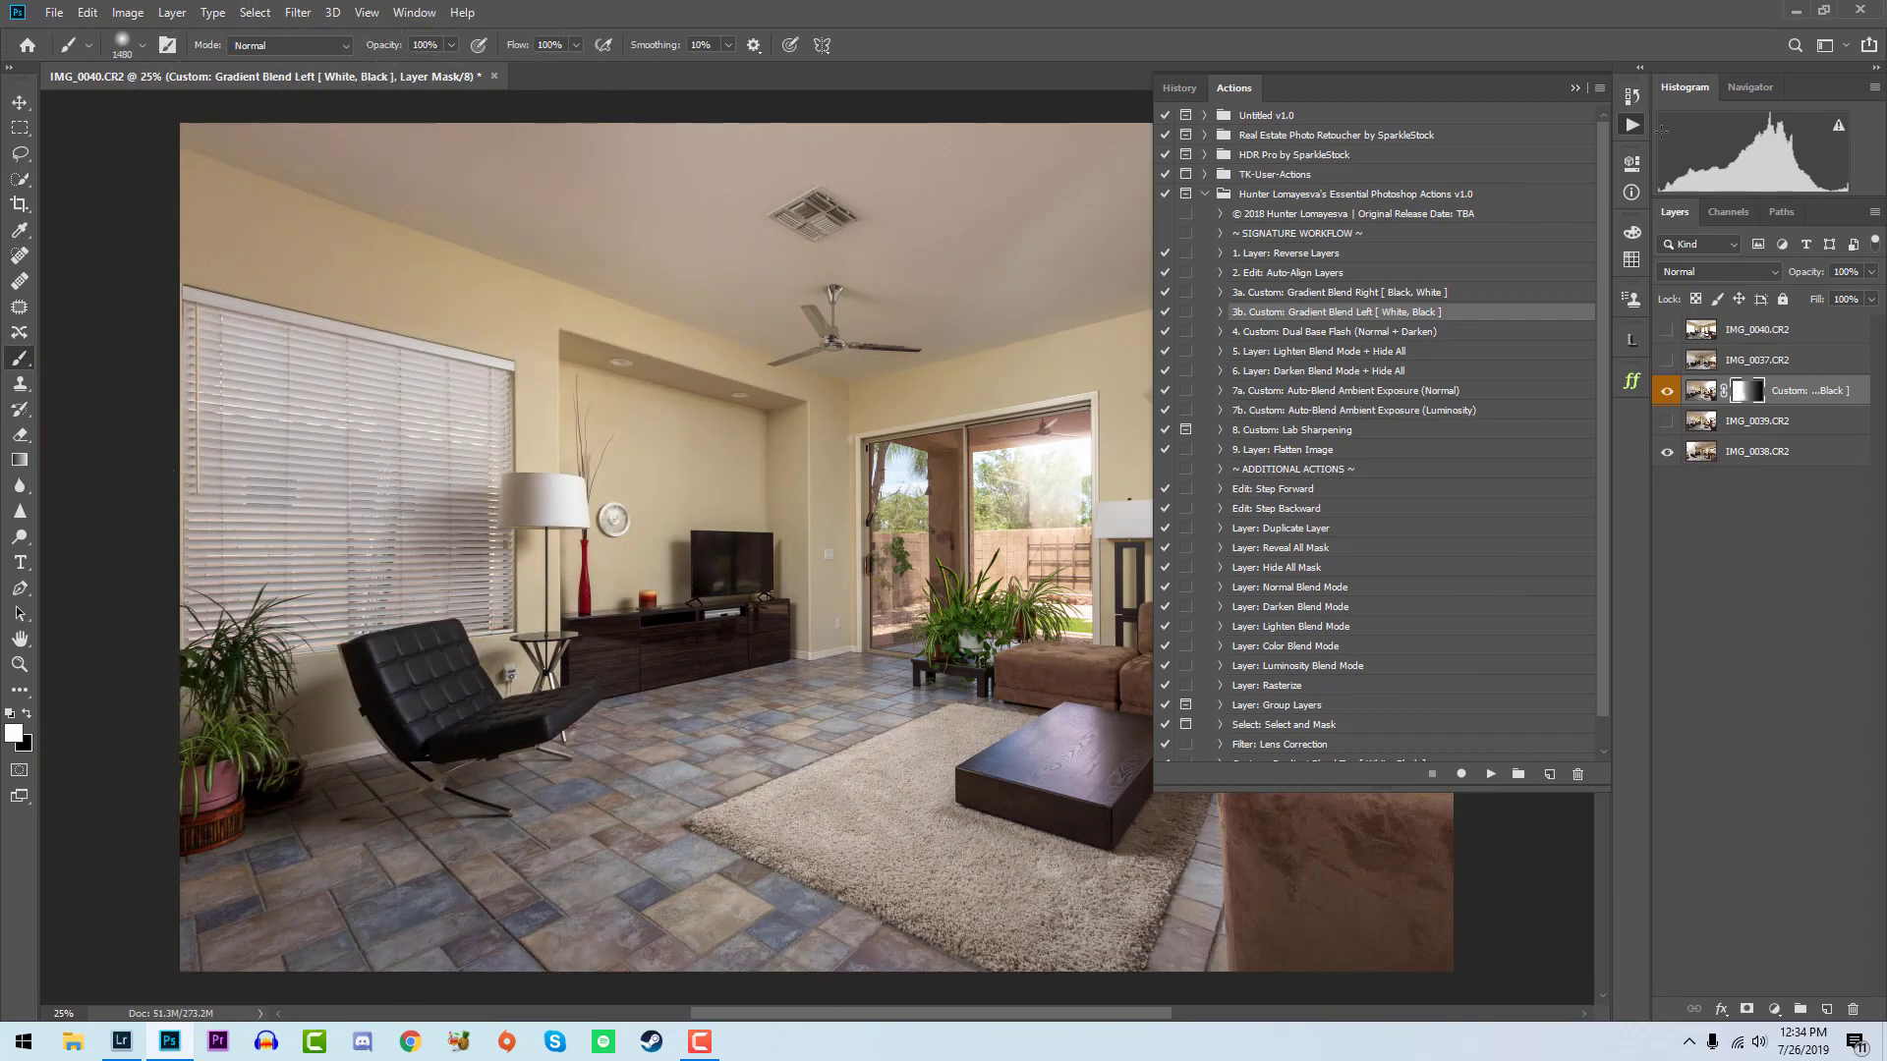
{"action": "left_click", "coordinate": [1631, 125]}
{"action": "key", "text": "x"}
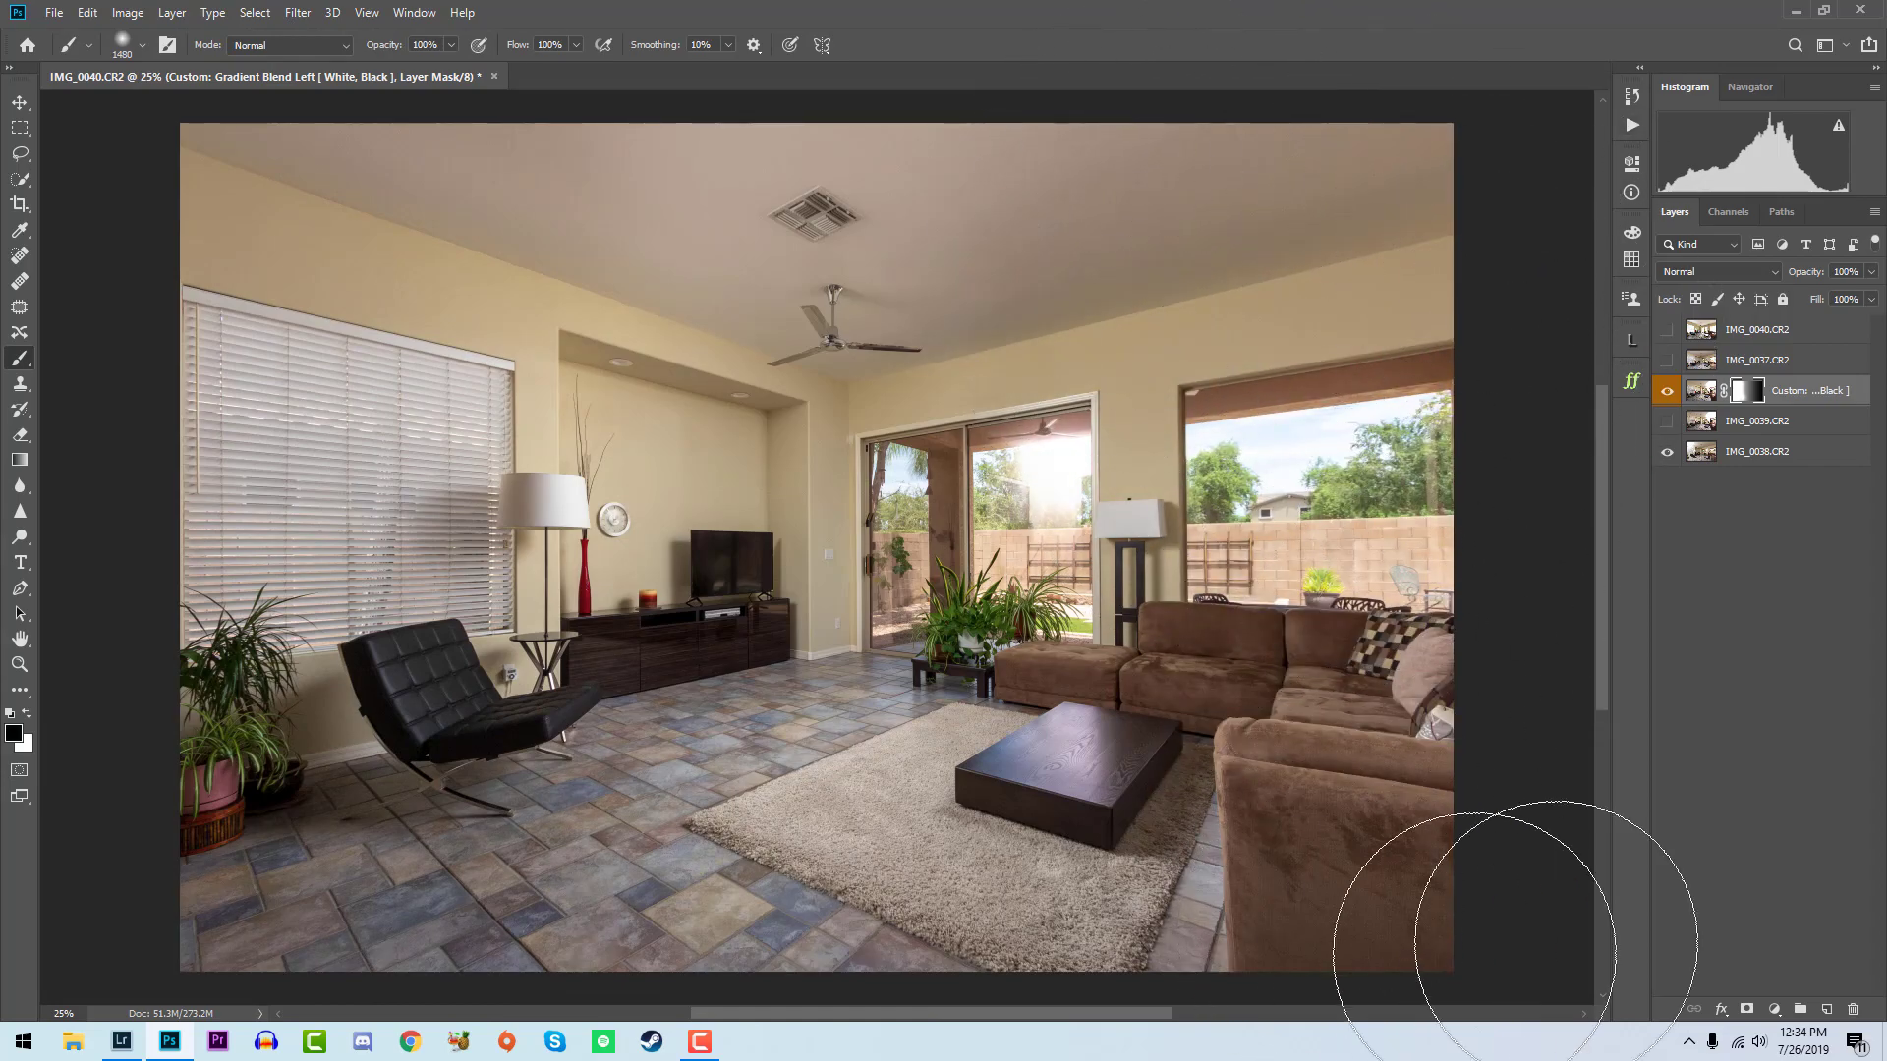
- Show layer IMG_0037, run the Dual Base Flash (Normal + Darken) action on it and paint the Darken mask white over the sliding door and floor lamp
{"action": "left_click", "coordinate": [1666, 359]}
{"action": "left_click", "coordinate": [1757, 359]}
{"action": "left_click", "coordinate": [1631, 125]}
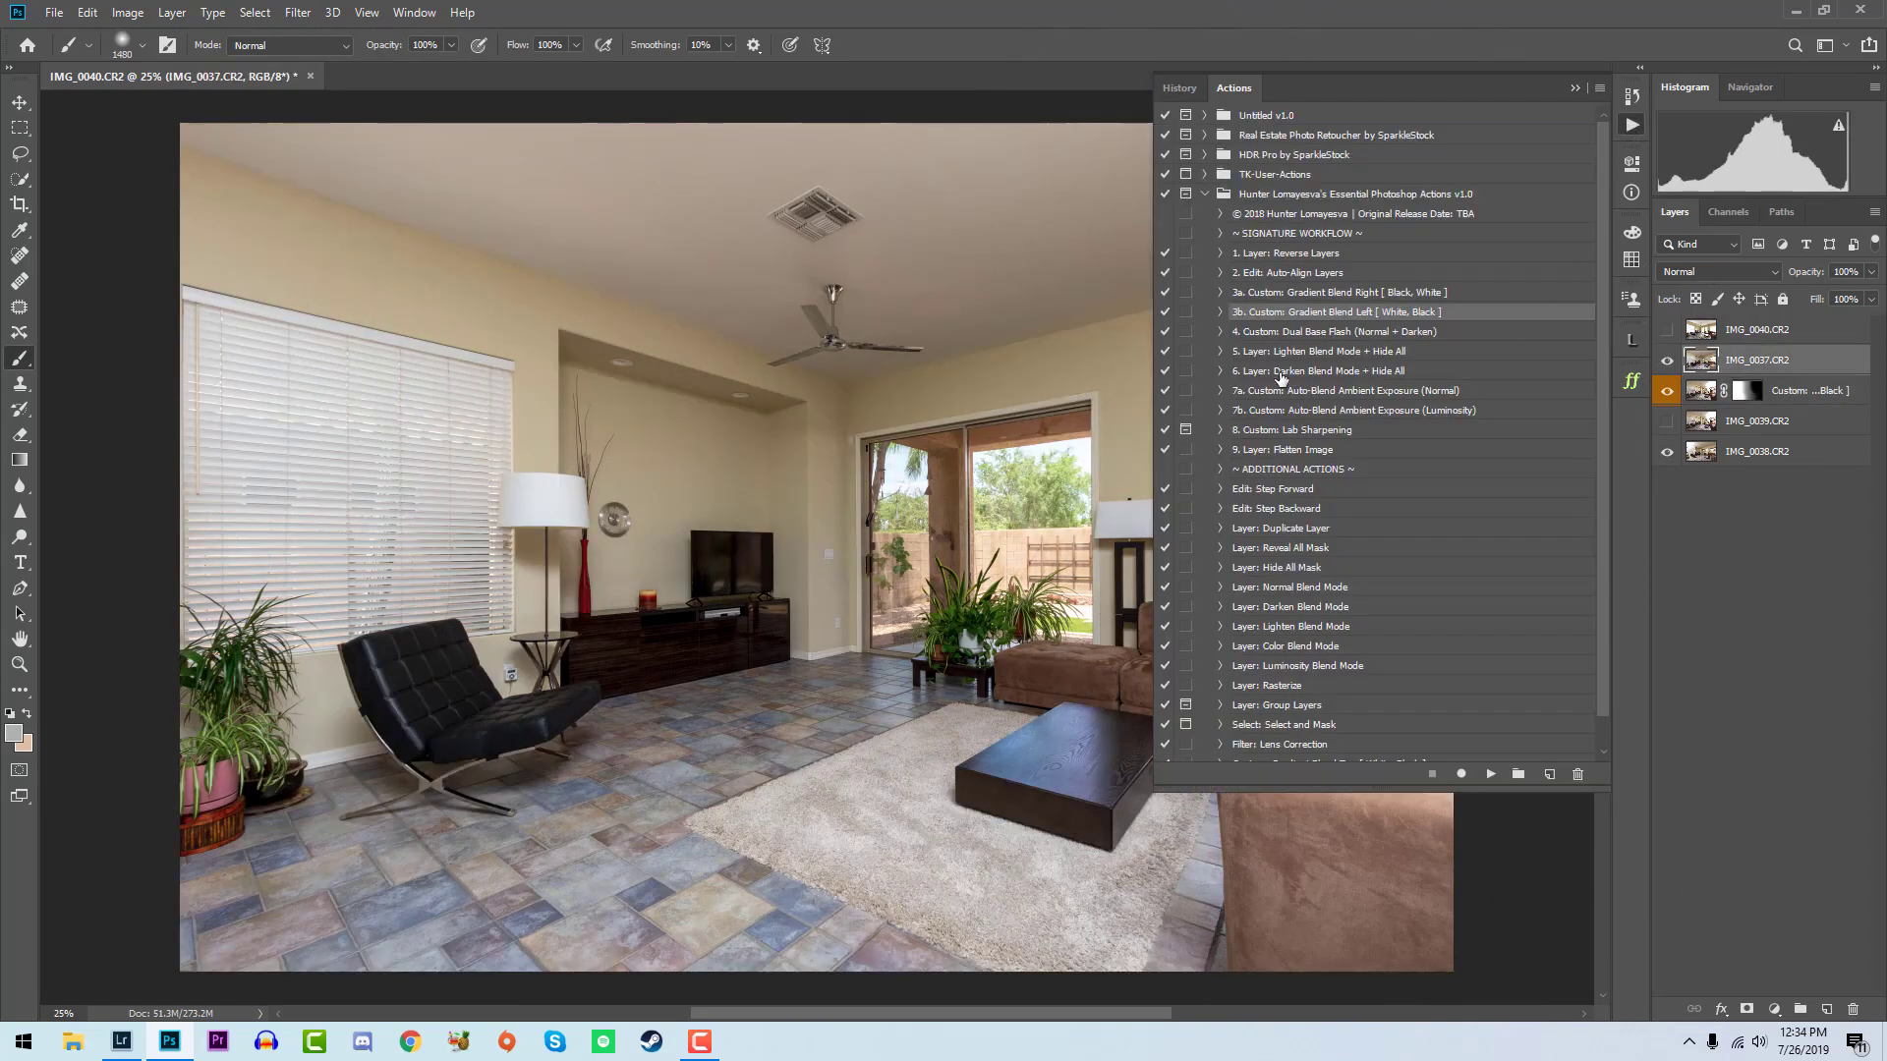
{"action": "left_click", "coordinate": [1415, 333]}
{"action": "left_click", "coordinate": [1490, 774]}
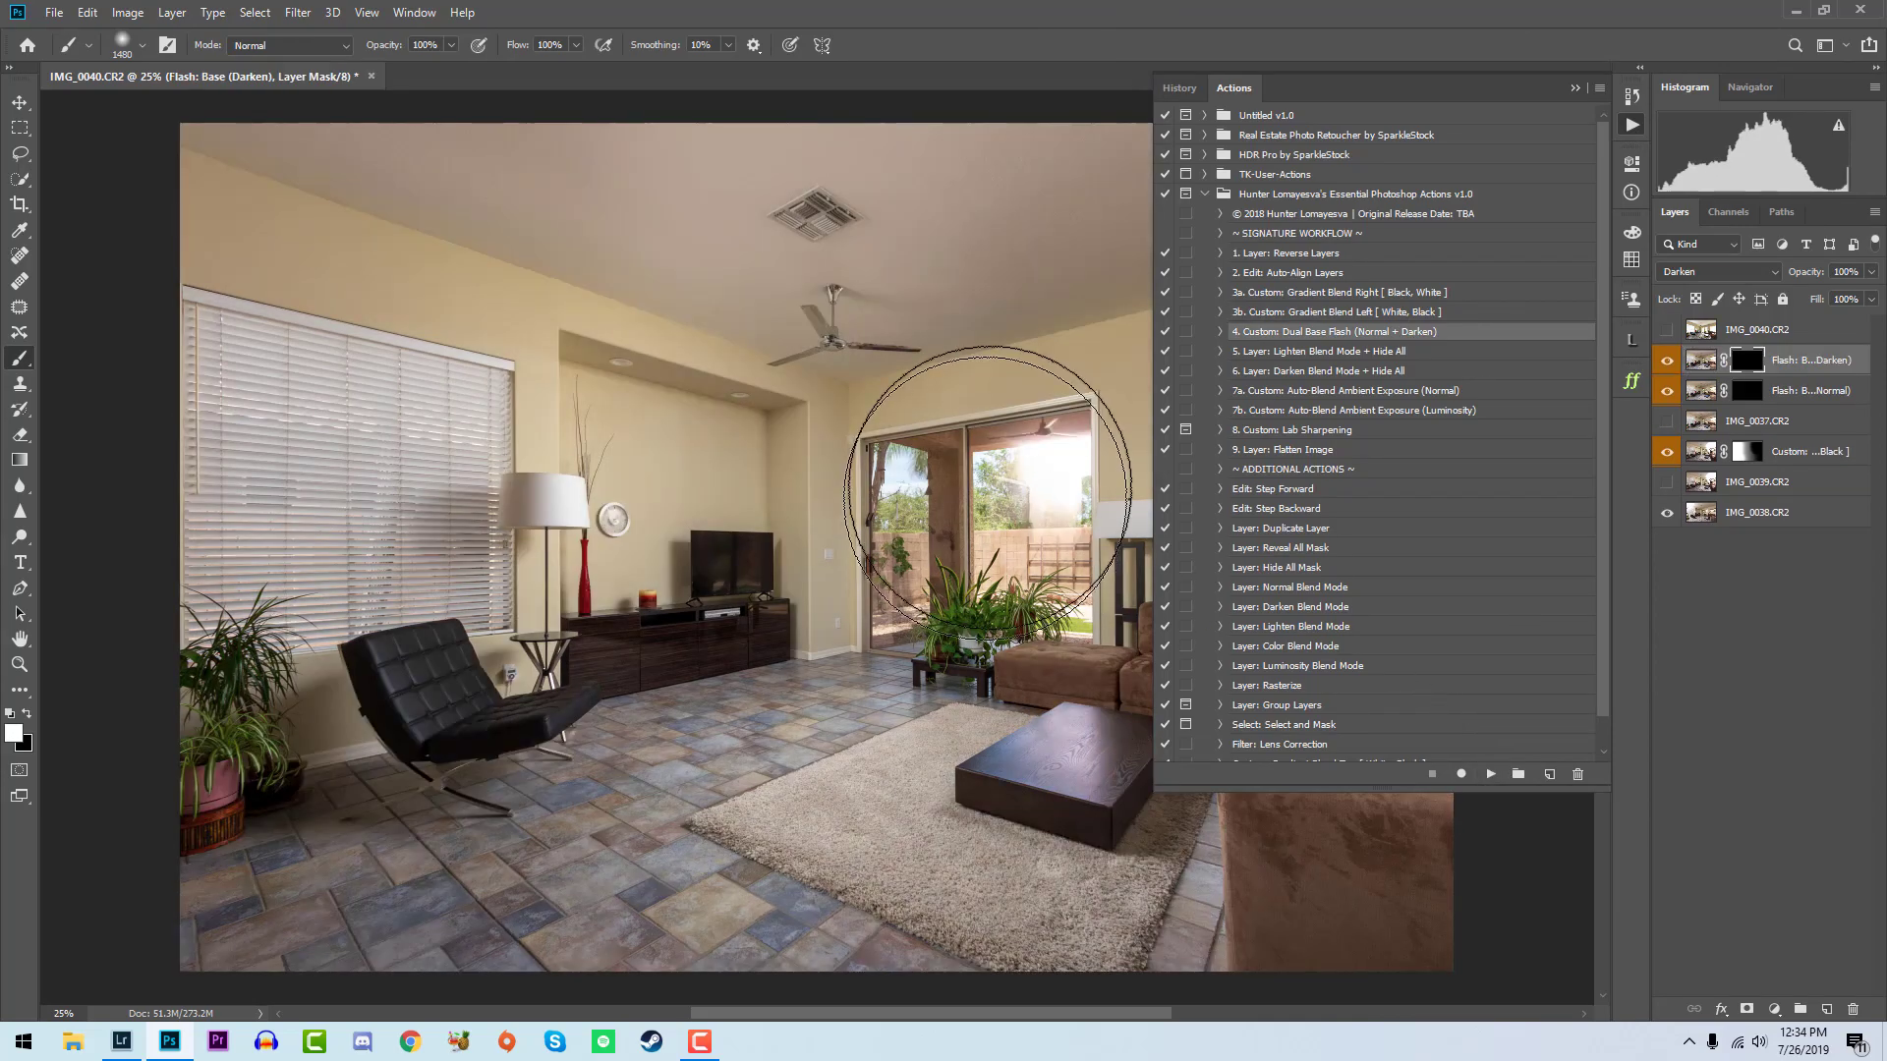
{"action": "left_click", "coordinate": [987, 488]}
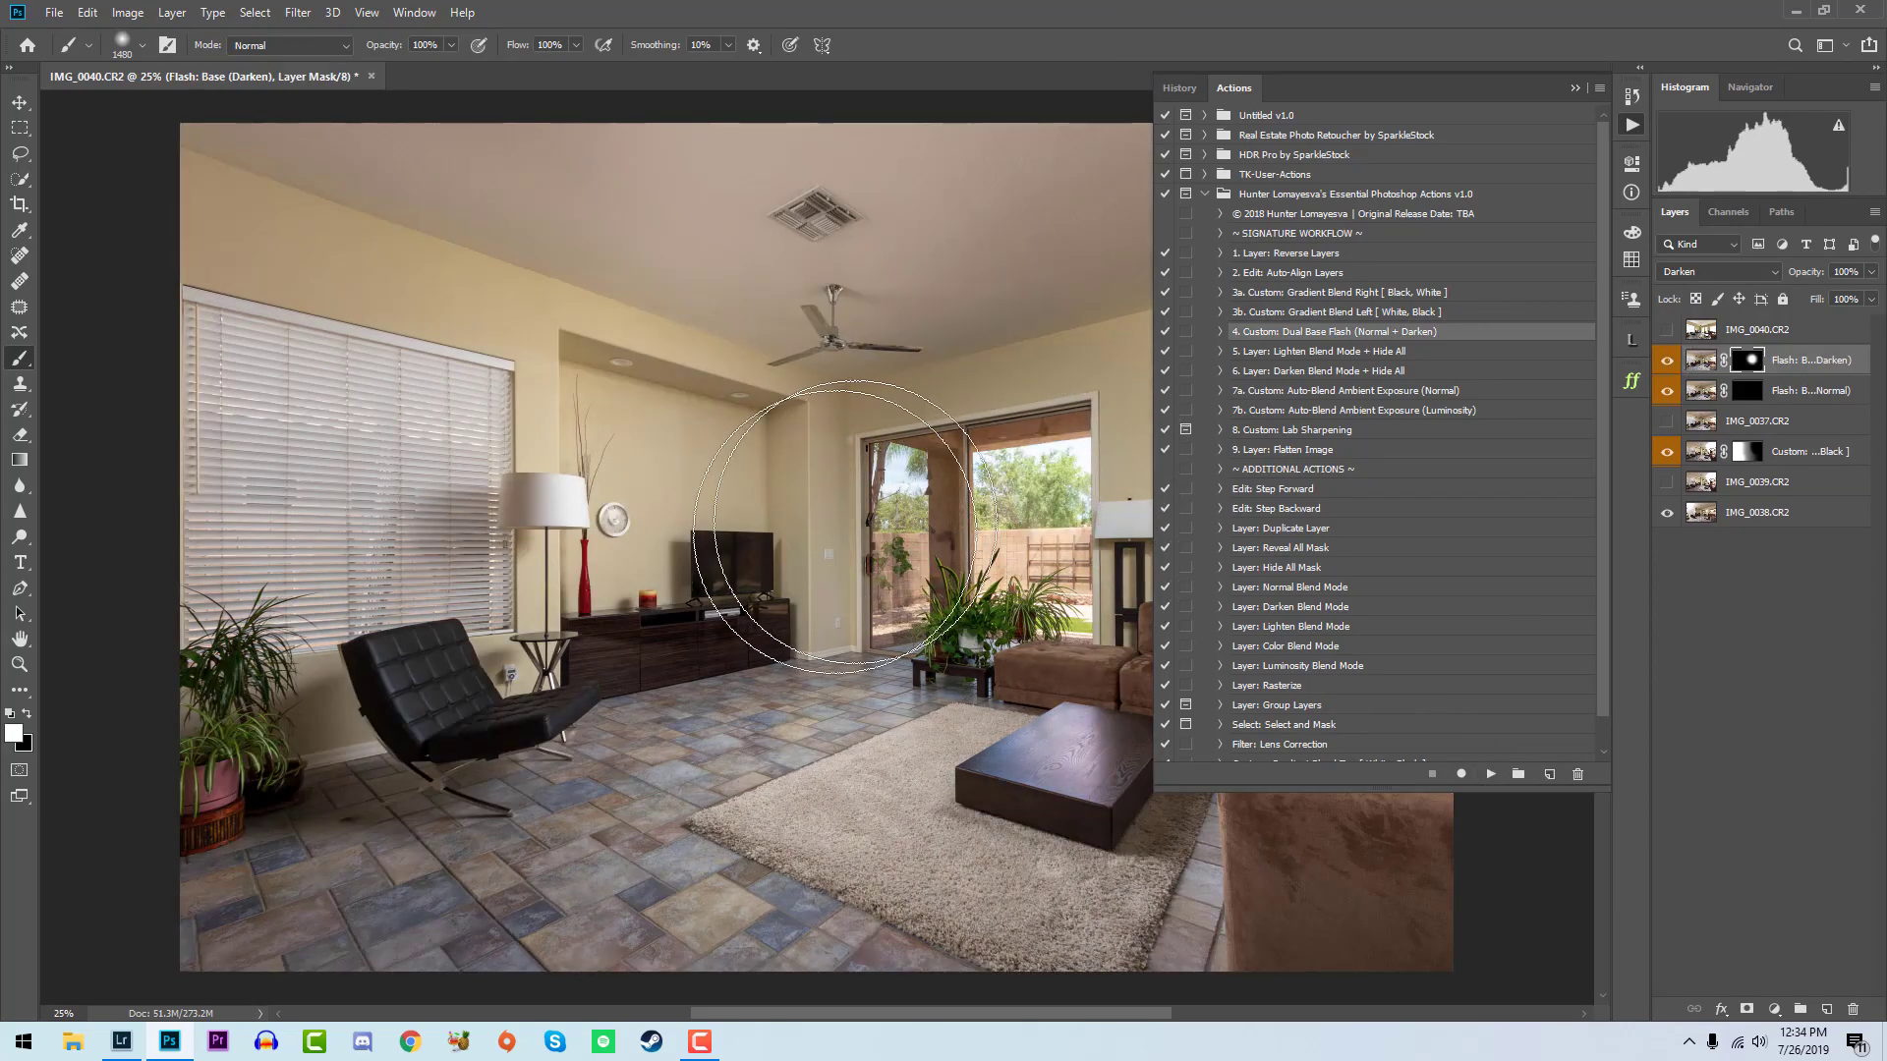
{"action": "left_click", "coordinate": [538, 523]}
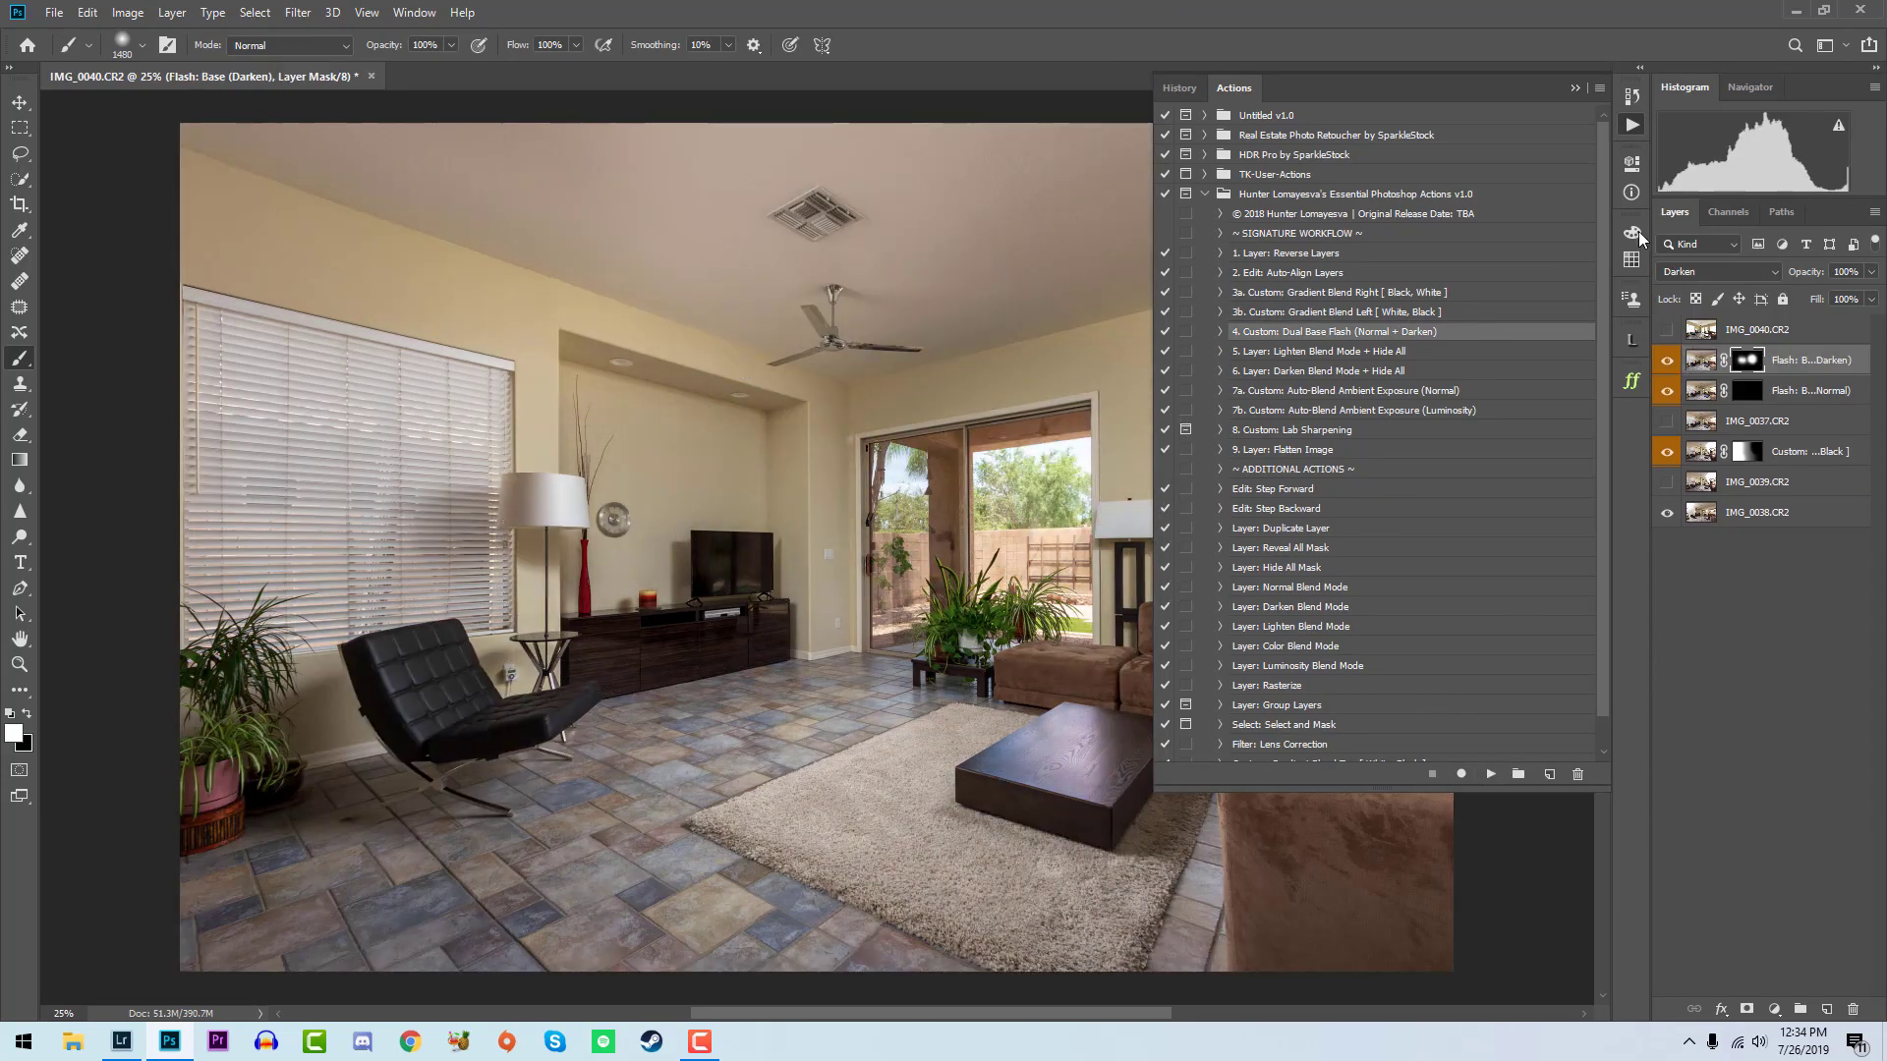
{"action": "left_click", "coordinate": [1628, 129]}
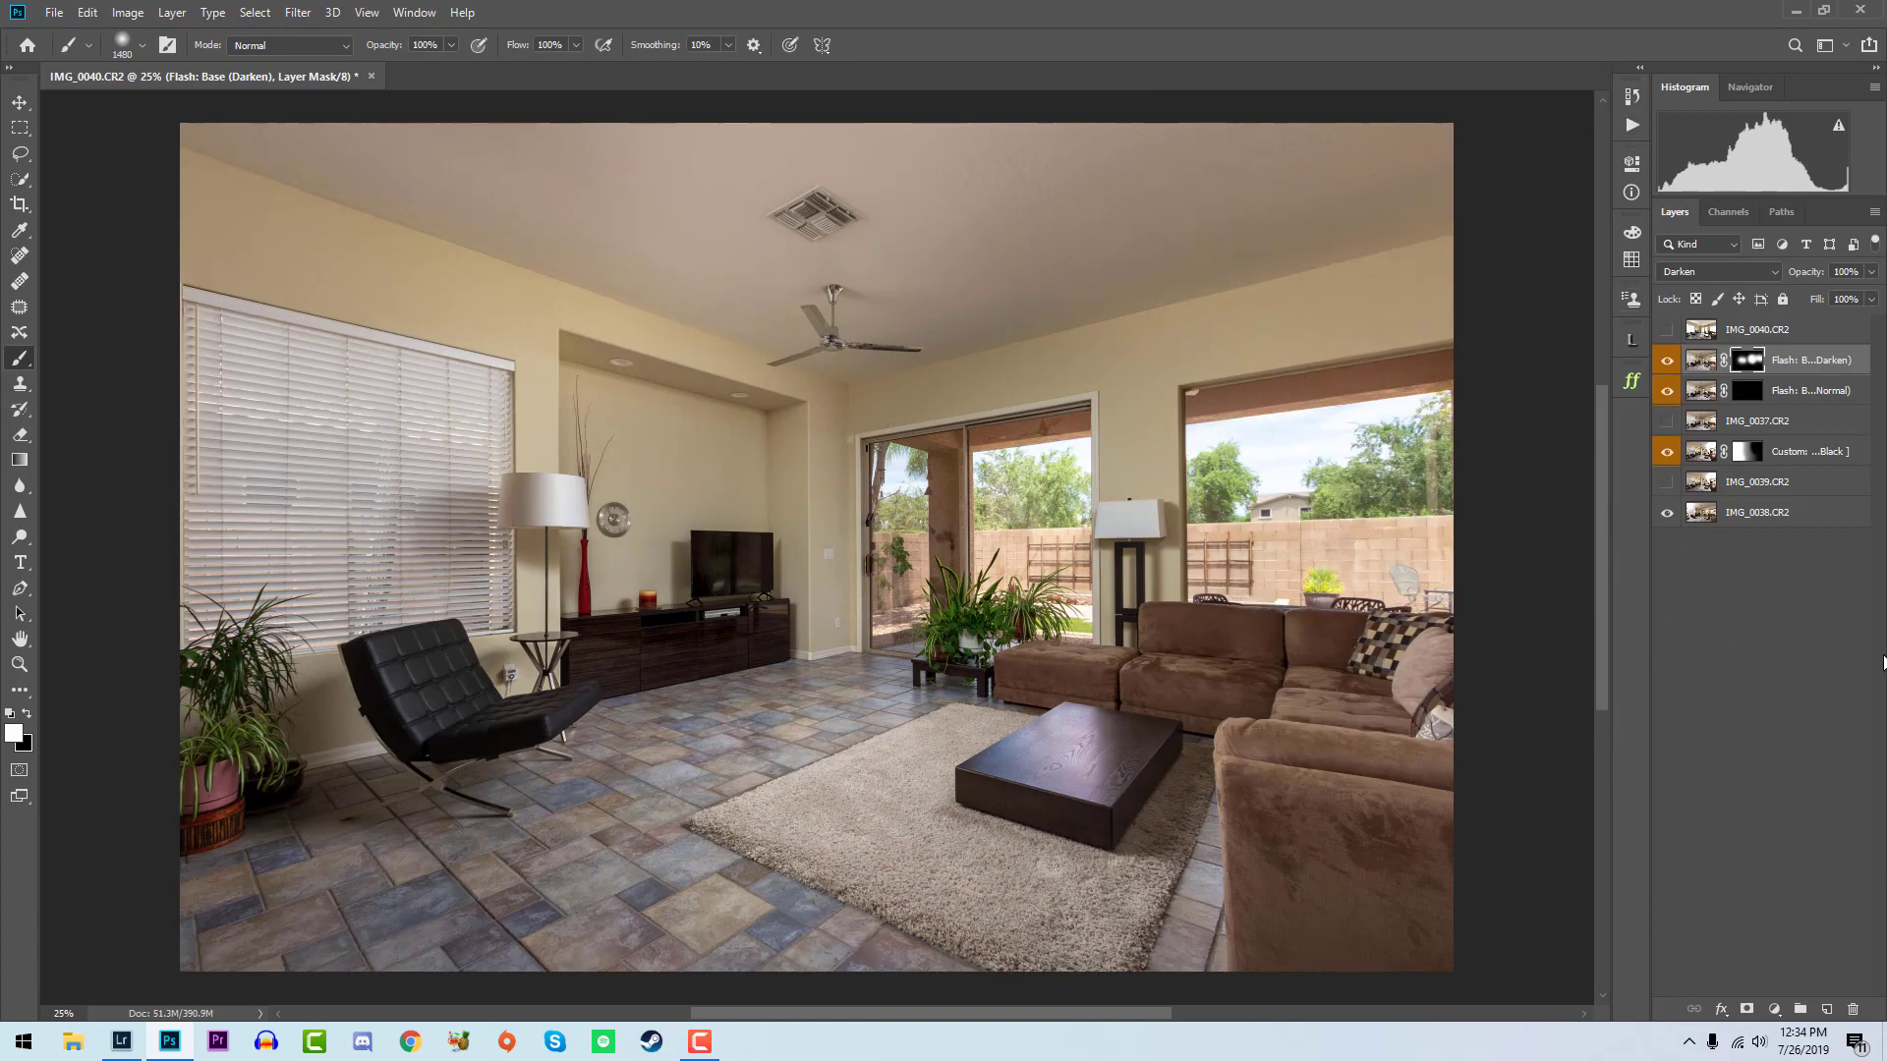
- Paint the Flash Base (Normal) mask white at 40% brush opacity over the armchair, floor, rug and near sofa
{"action": "left_click", "coordinate": [1743, 390]}
{"action": "key", "text": "4"}
{"action": "left_click", "coordinate": [425, 750]}
{"action": "left_click", "coordinate": [1358, 878]}
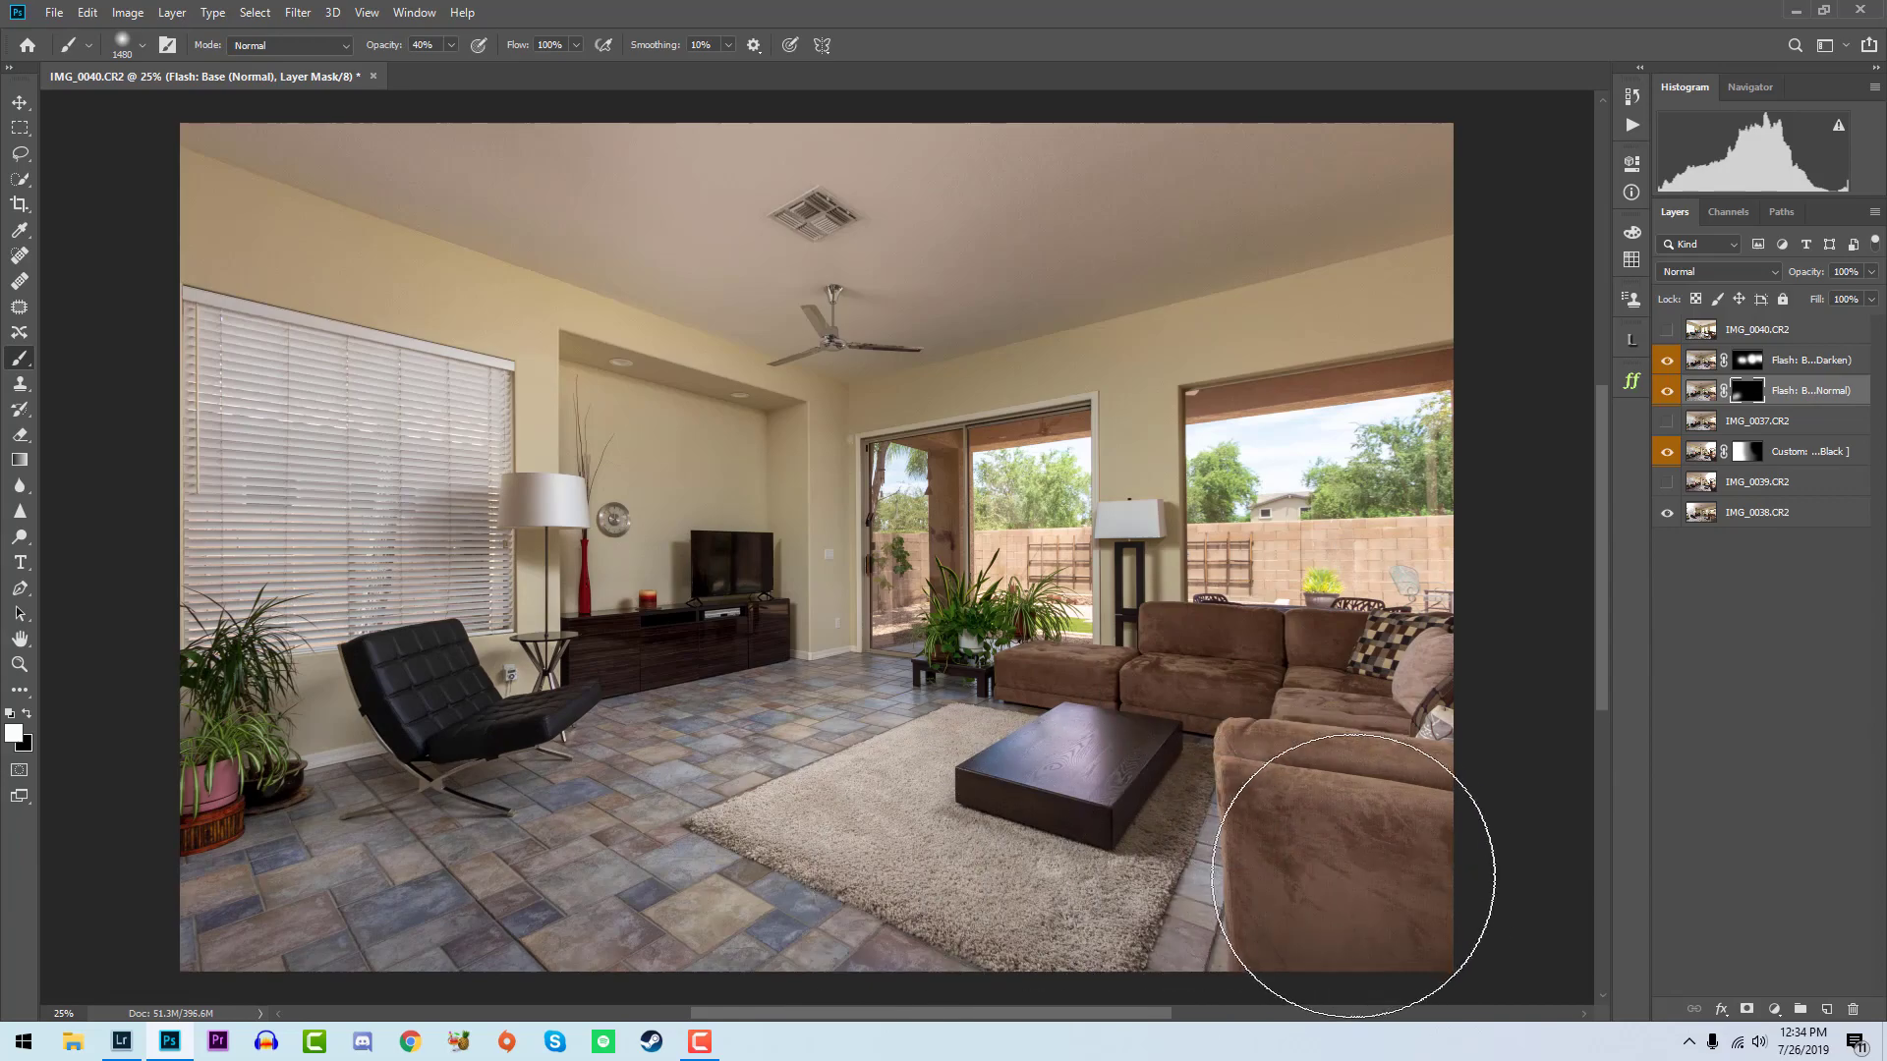
{"action": "left_click", "coordinate": [1085, 849]}
{"action": "mouse_move", "coordinate": [476, 801]}
{"action": "left_mouse_down"}
{"action": "mouse_move", "coordinate": [632, 608]}
{"action": "mouse_move", "coordinate": [747, 591]}
{"action": "mouse_move", "coordinate": [568, 548]}
{"action": "left_mouse_up"}
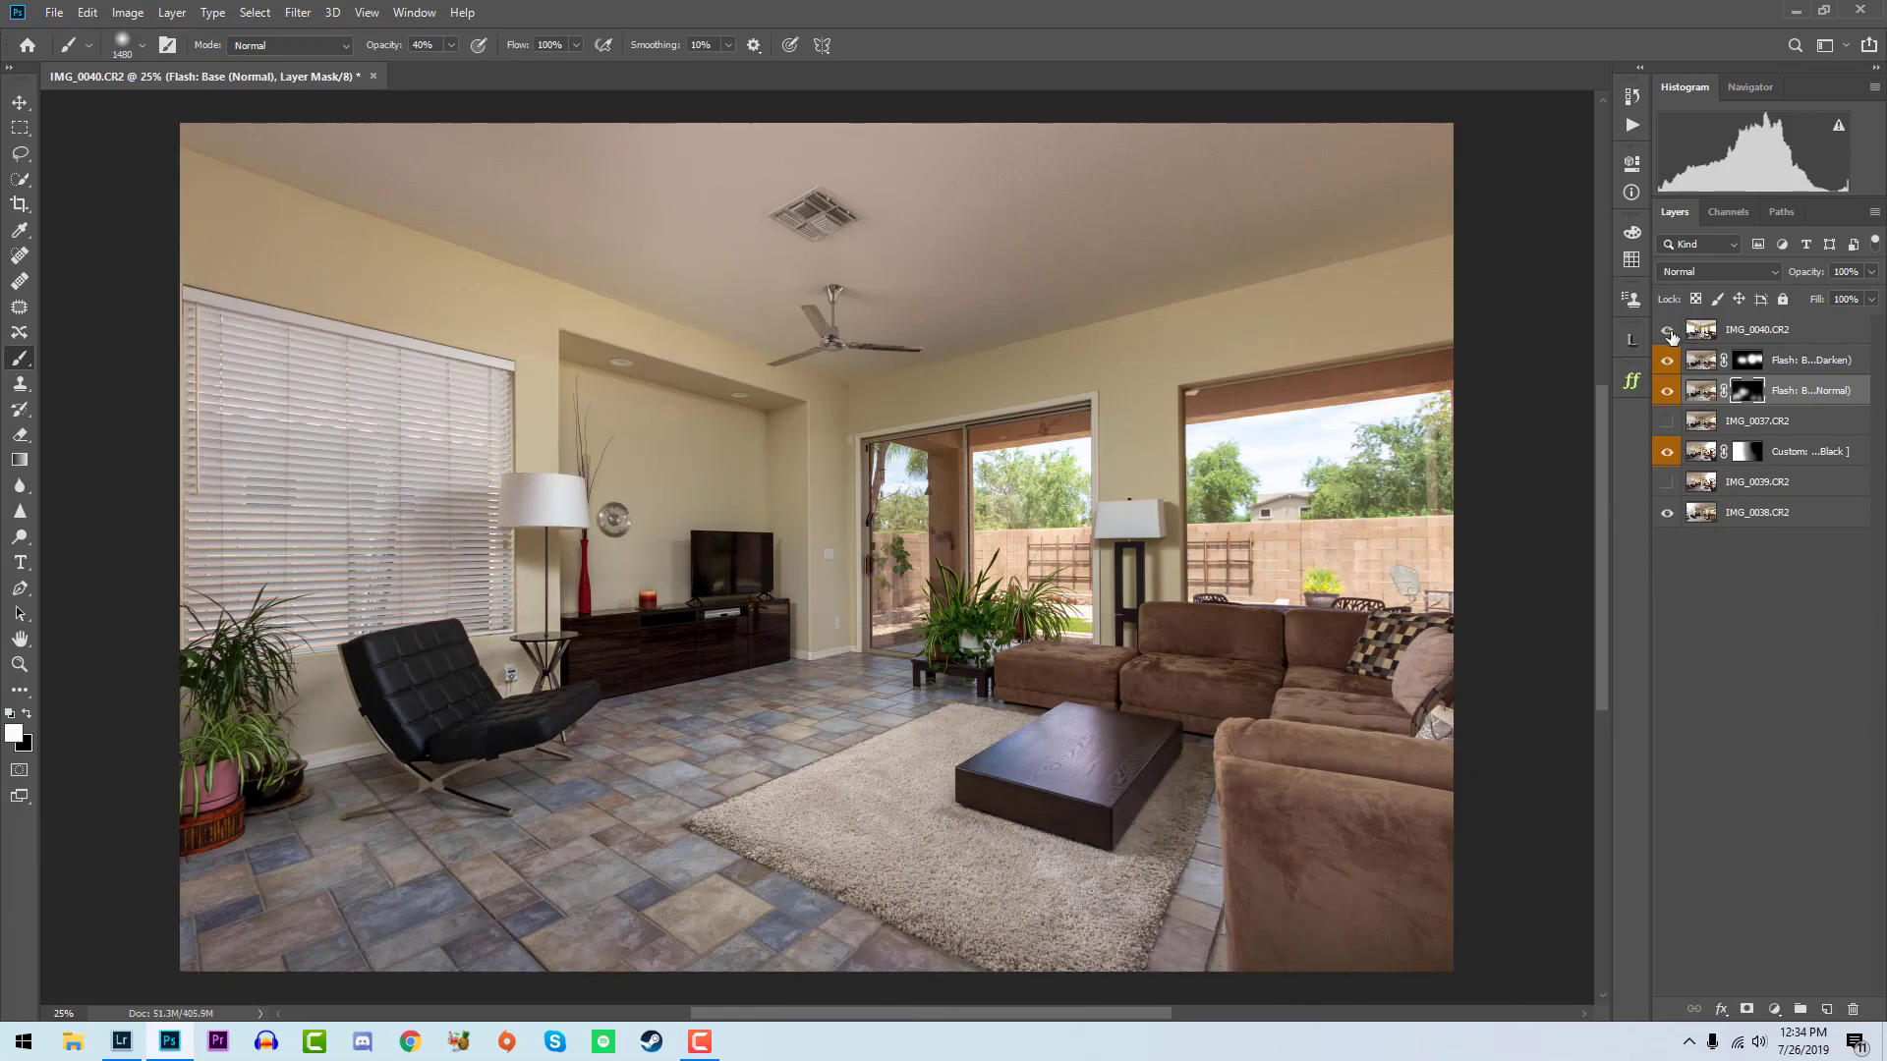
- Show layer IMG_0040, run the Auto-Blend Ambient Exposure (Luminosity) action on it and compare the room with the blend hidden and shown
{"action": "left_click", "coordinate": [1668, 330]}
{"action": "left_click", "coordinate": [1749, 330]}
{"action": "left_click", "coordinate": [1631, 126]}
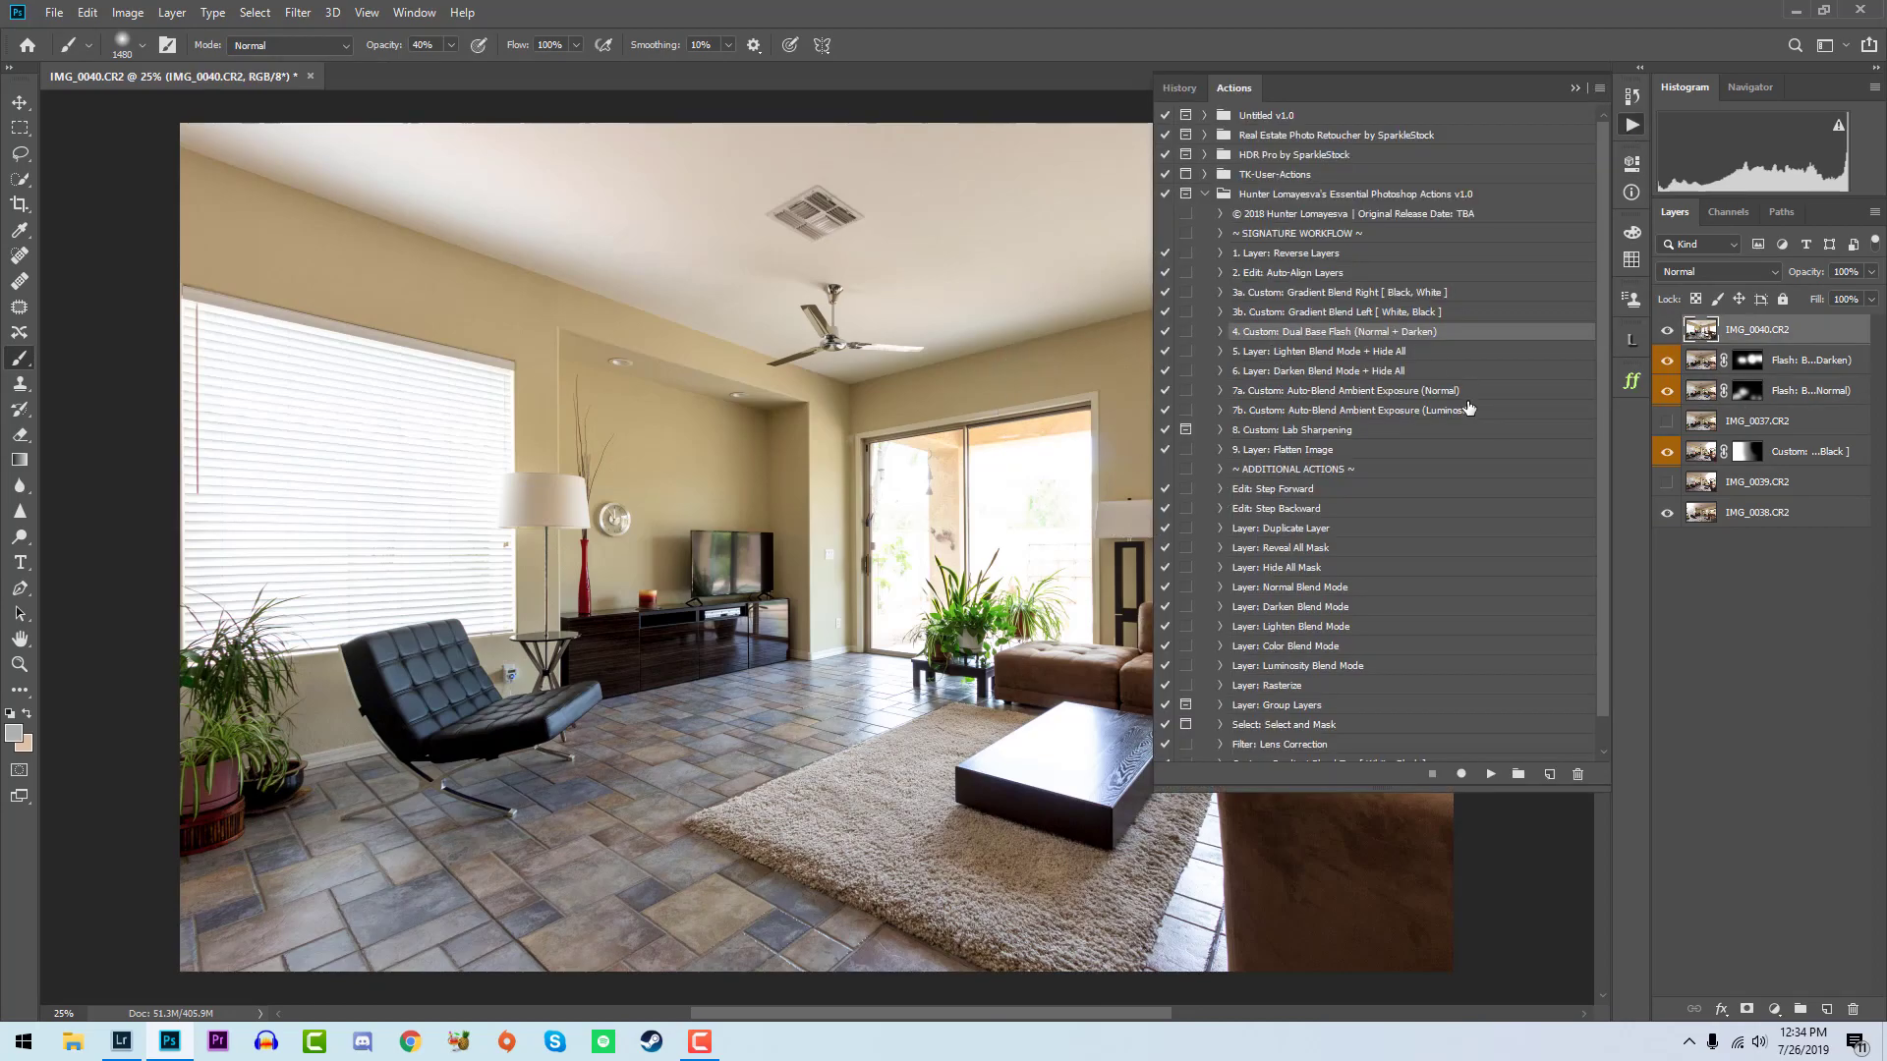
{"action": "left_click", "coordinate": [1466, 412]}
{"action": "left_click", "coordinate": [1488, 776]}
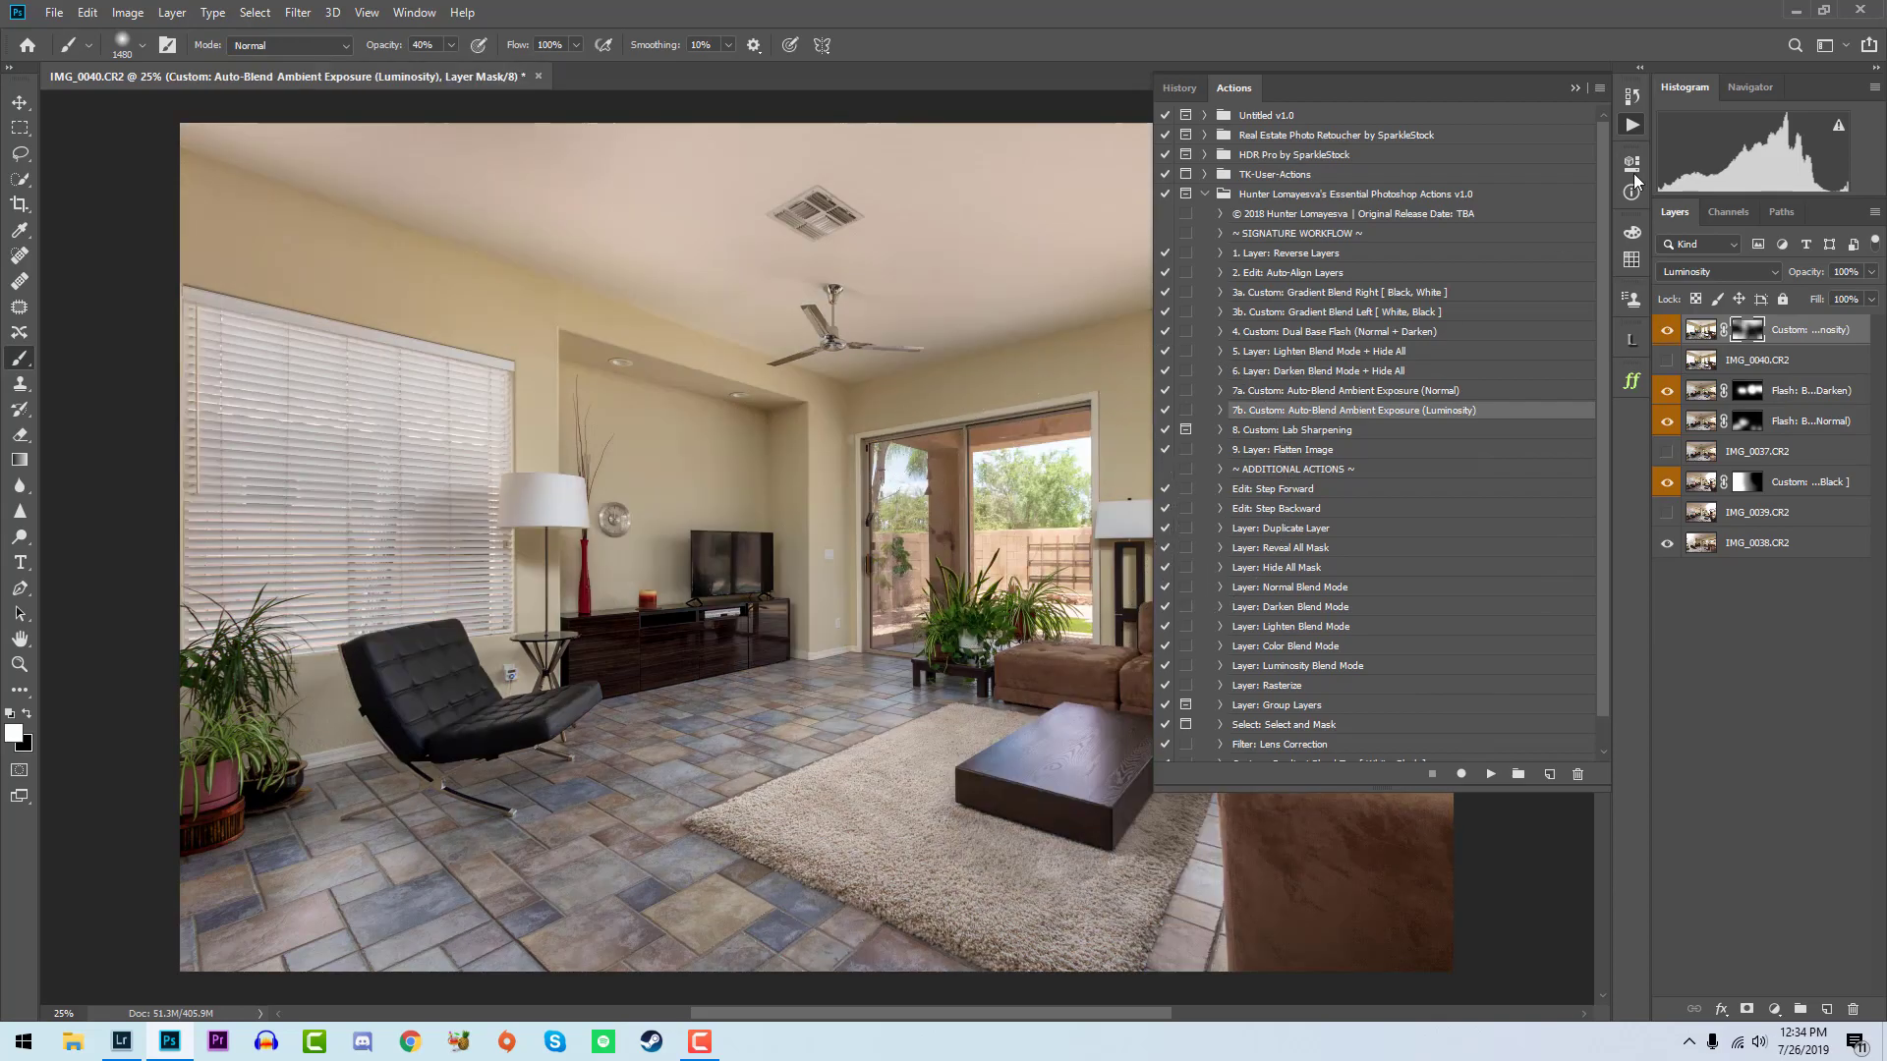
{"action": "left_click", "coordinate": [1631, 123]}
{"action": "left_click", "coordinate": [1668, 333]}
{"action": "left_click", "coordinate": [1668, 334]}
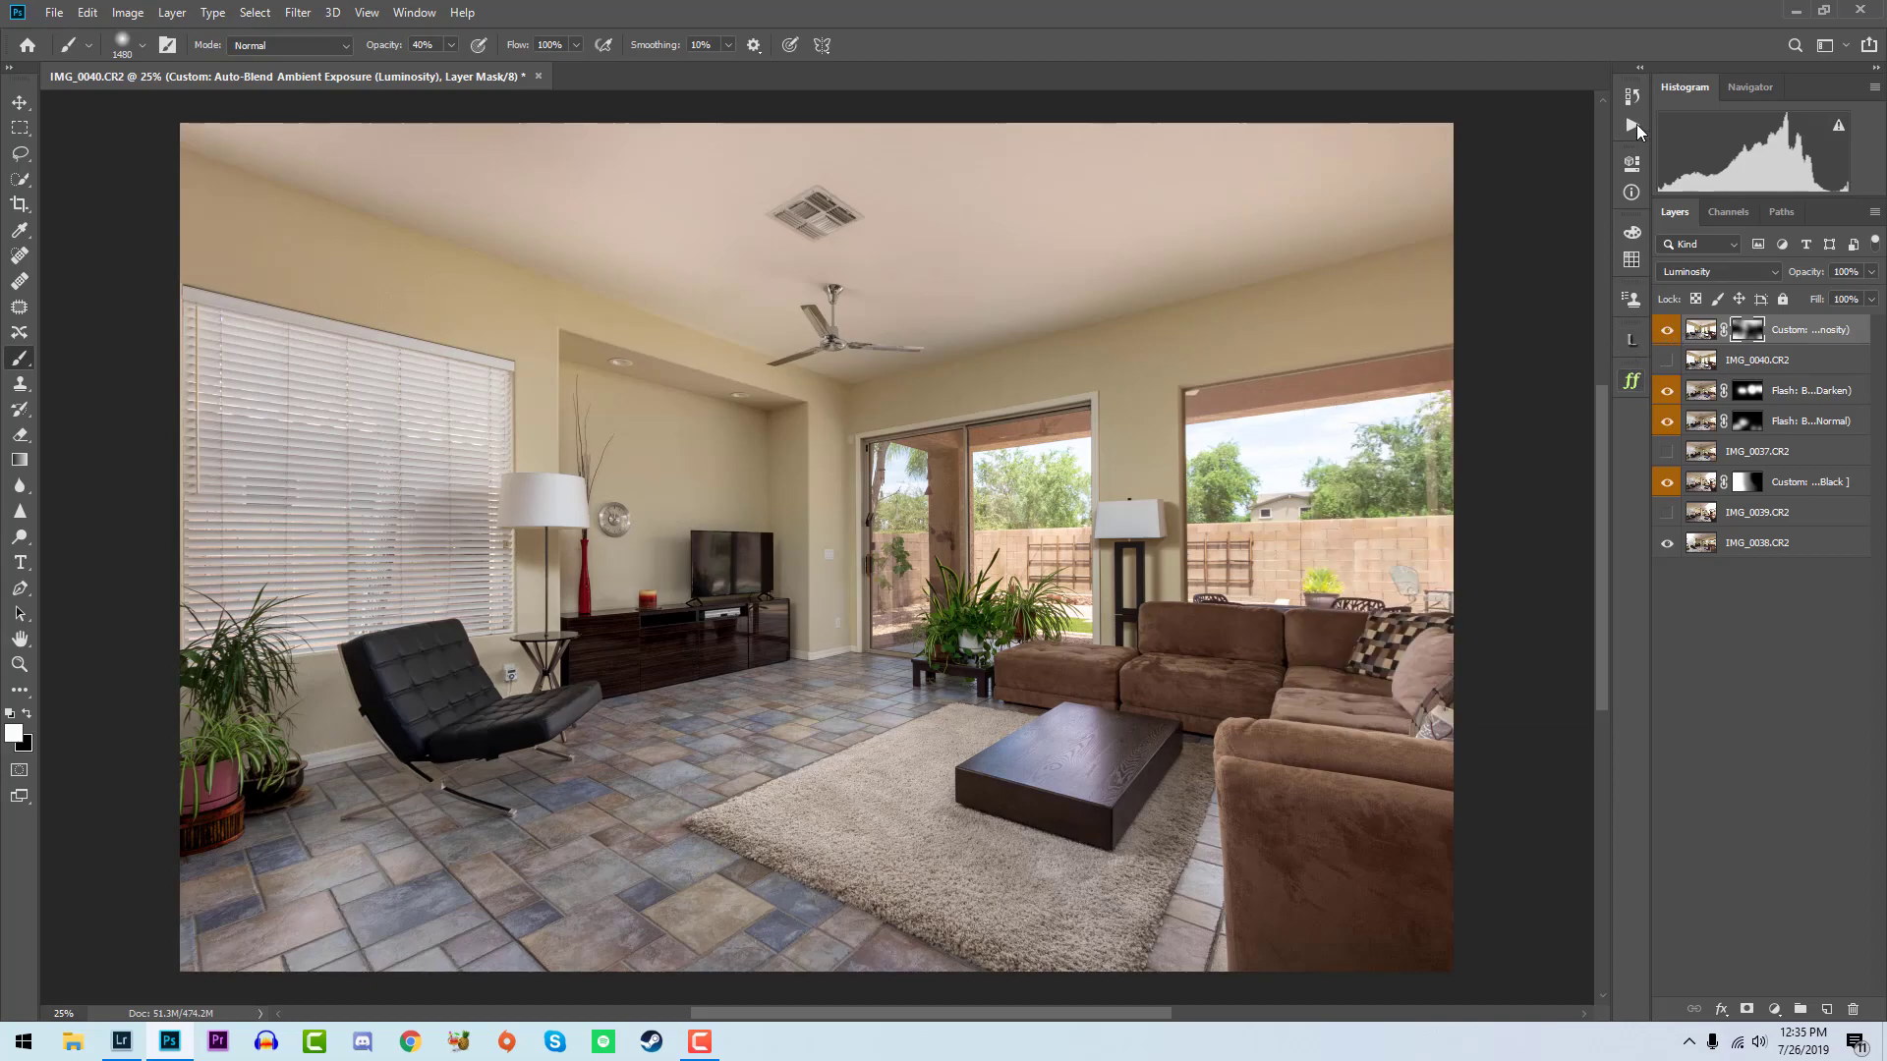
- Flatten the blended living room image with the Flatten Image action and save it
{"action": "left_click_drag", "start_coordinate": [1633, 118], "coordinate": [1634, 139]}
{"action": "left_click", "coordinate": [1632, 126]}
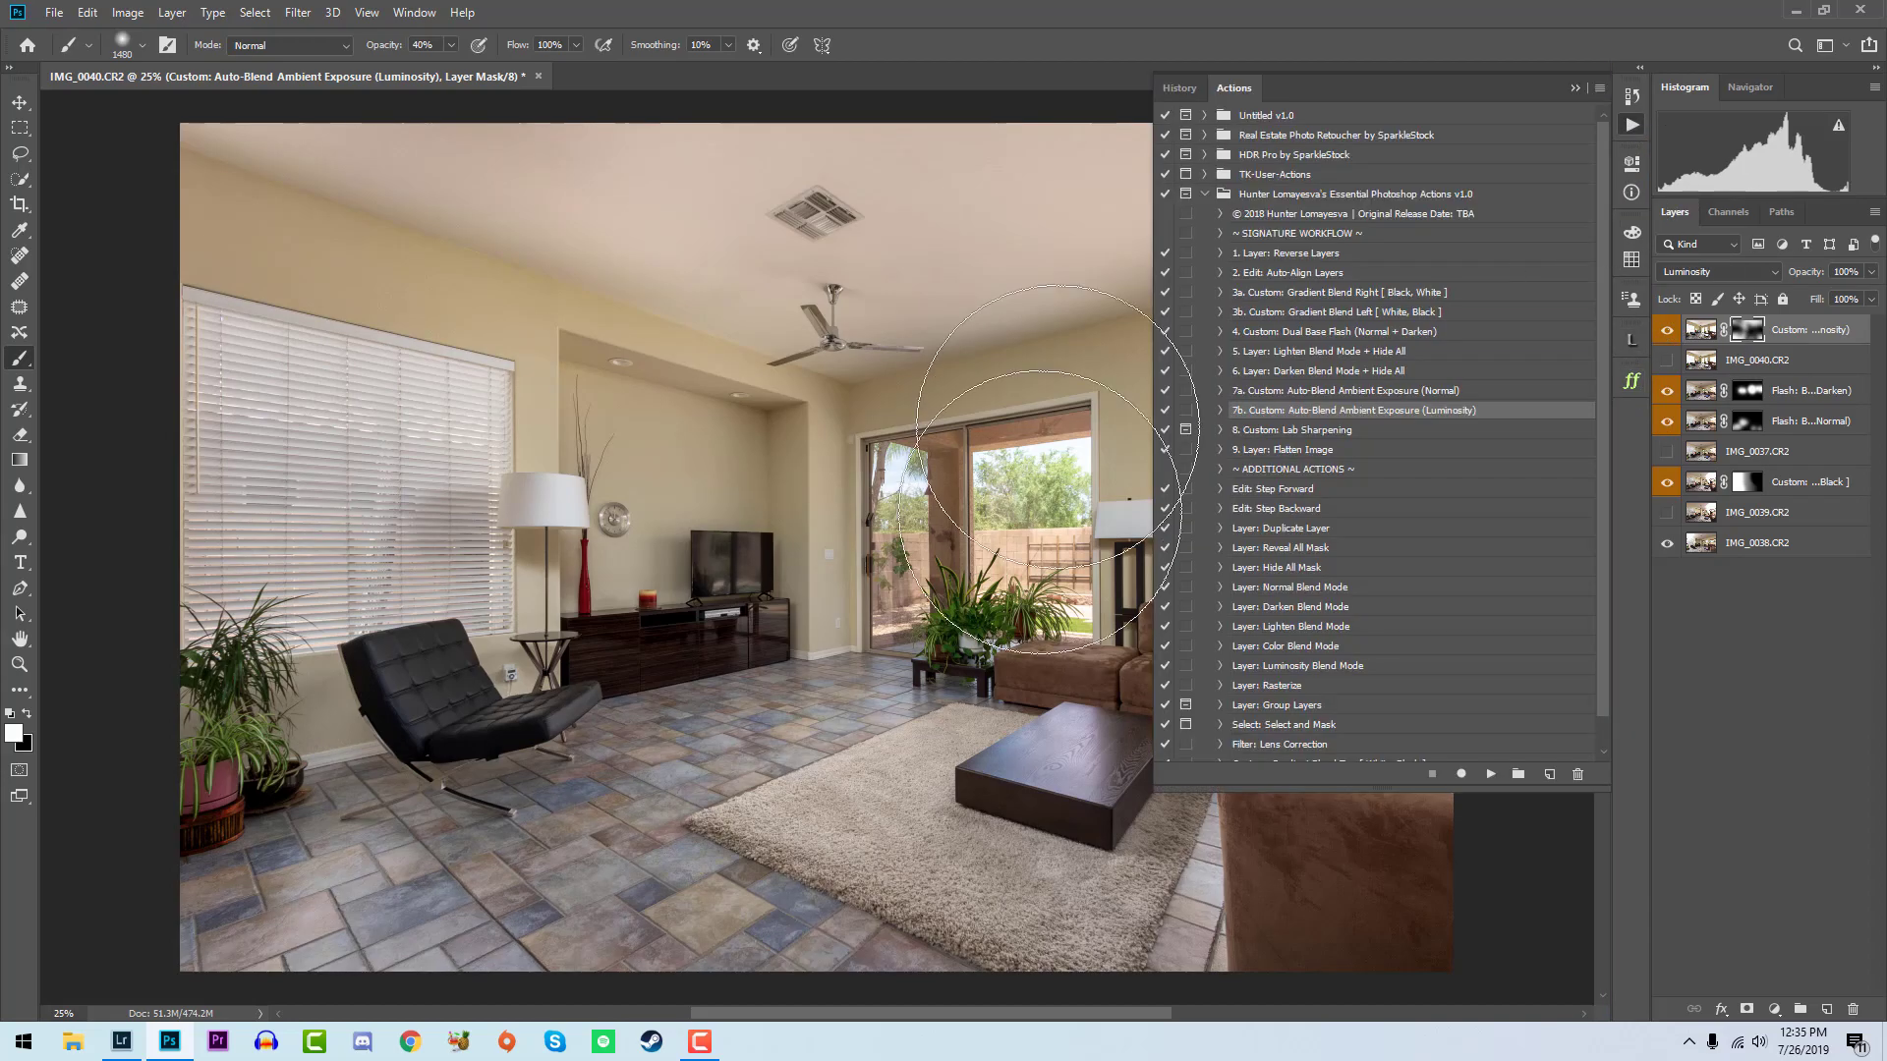
{"action": "left_click", "coordinate": [1338, 451]}
{"action": "key", "text": "ctrl+s"}
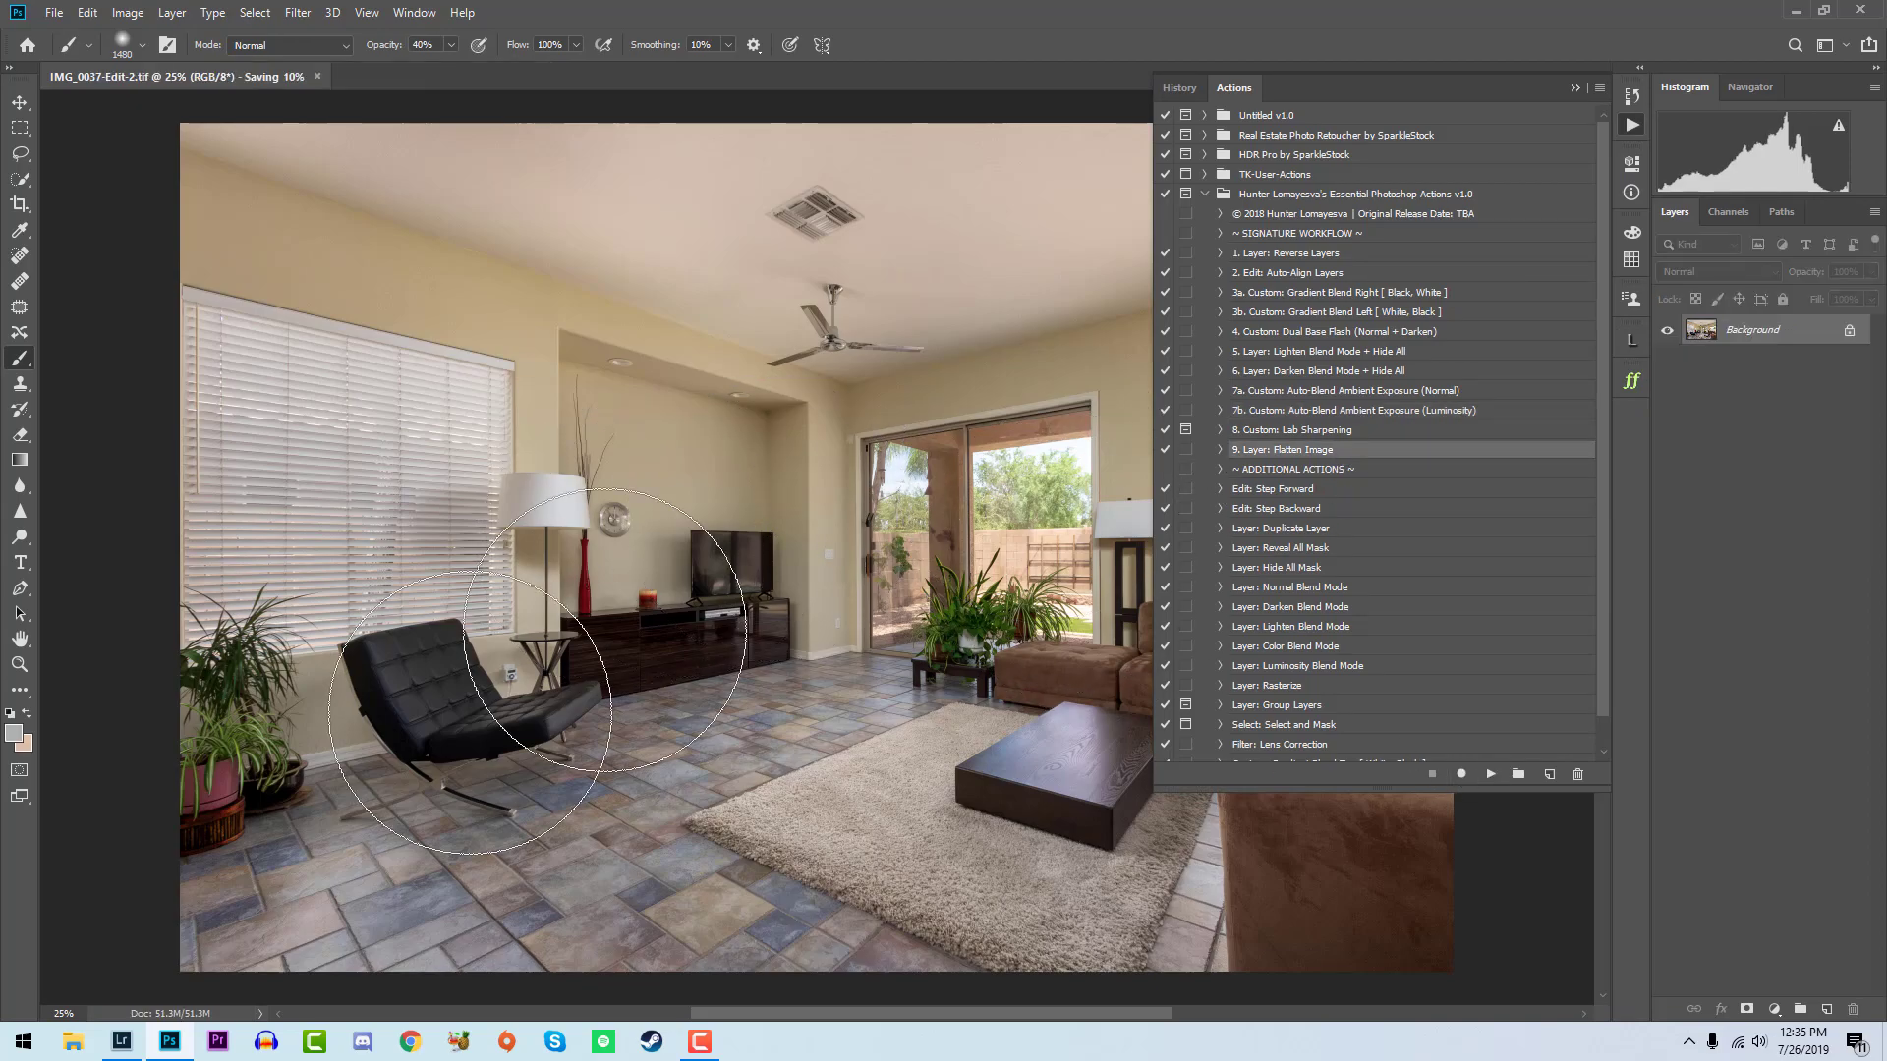
- Switch to Lightroom and rate the edited living room photo five stars
{"action": "left_click", "coordinate": [128, 1045]}
{"action": "key", "text": "5"}
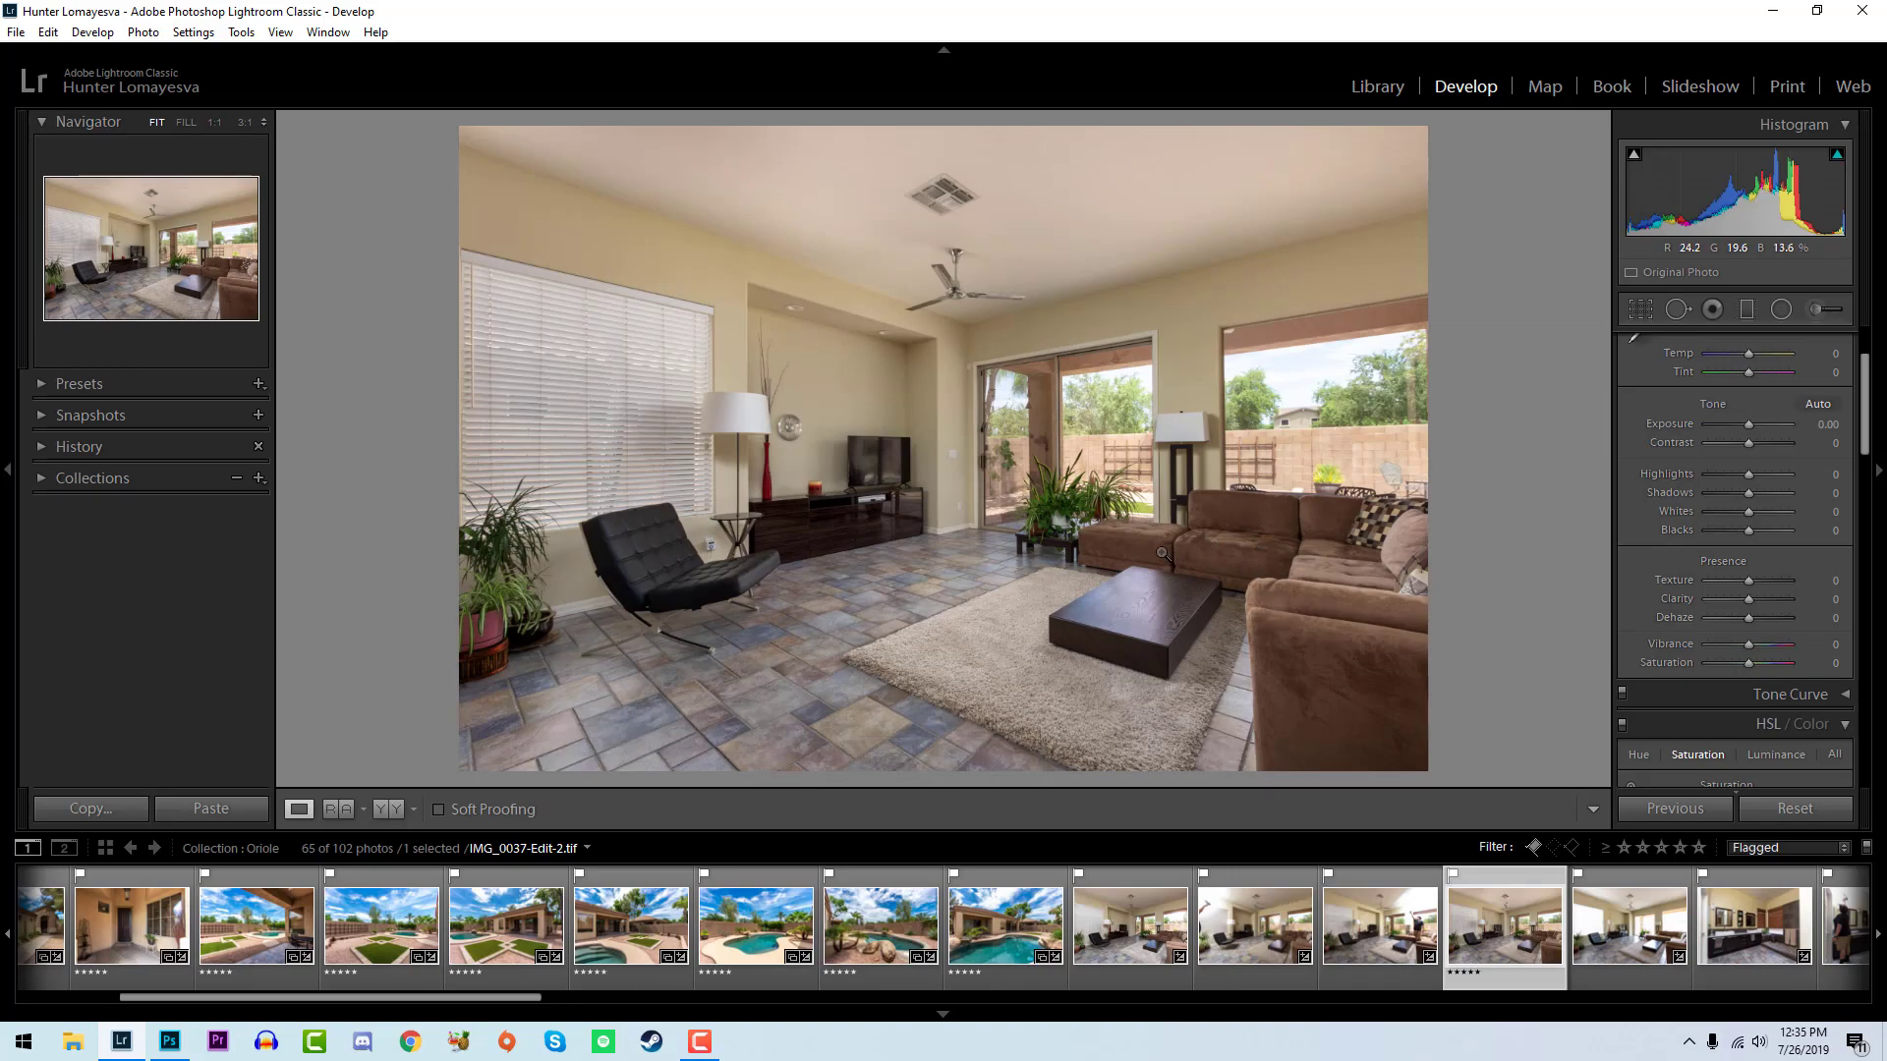
- Select the bathroom photos IMG_0042 through IMG_0045 and open them as layers in one Photoshop document
{"action": "scroll", "coordinate": [1256, 923], "scroll_direction": "down", "scroll_amount": 4}
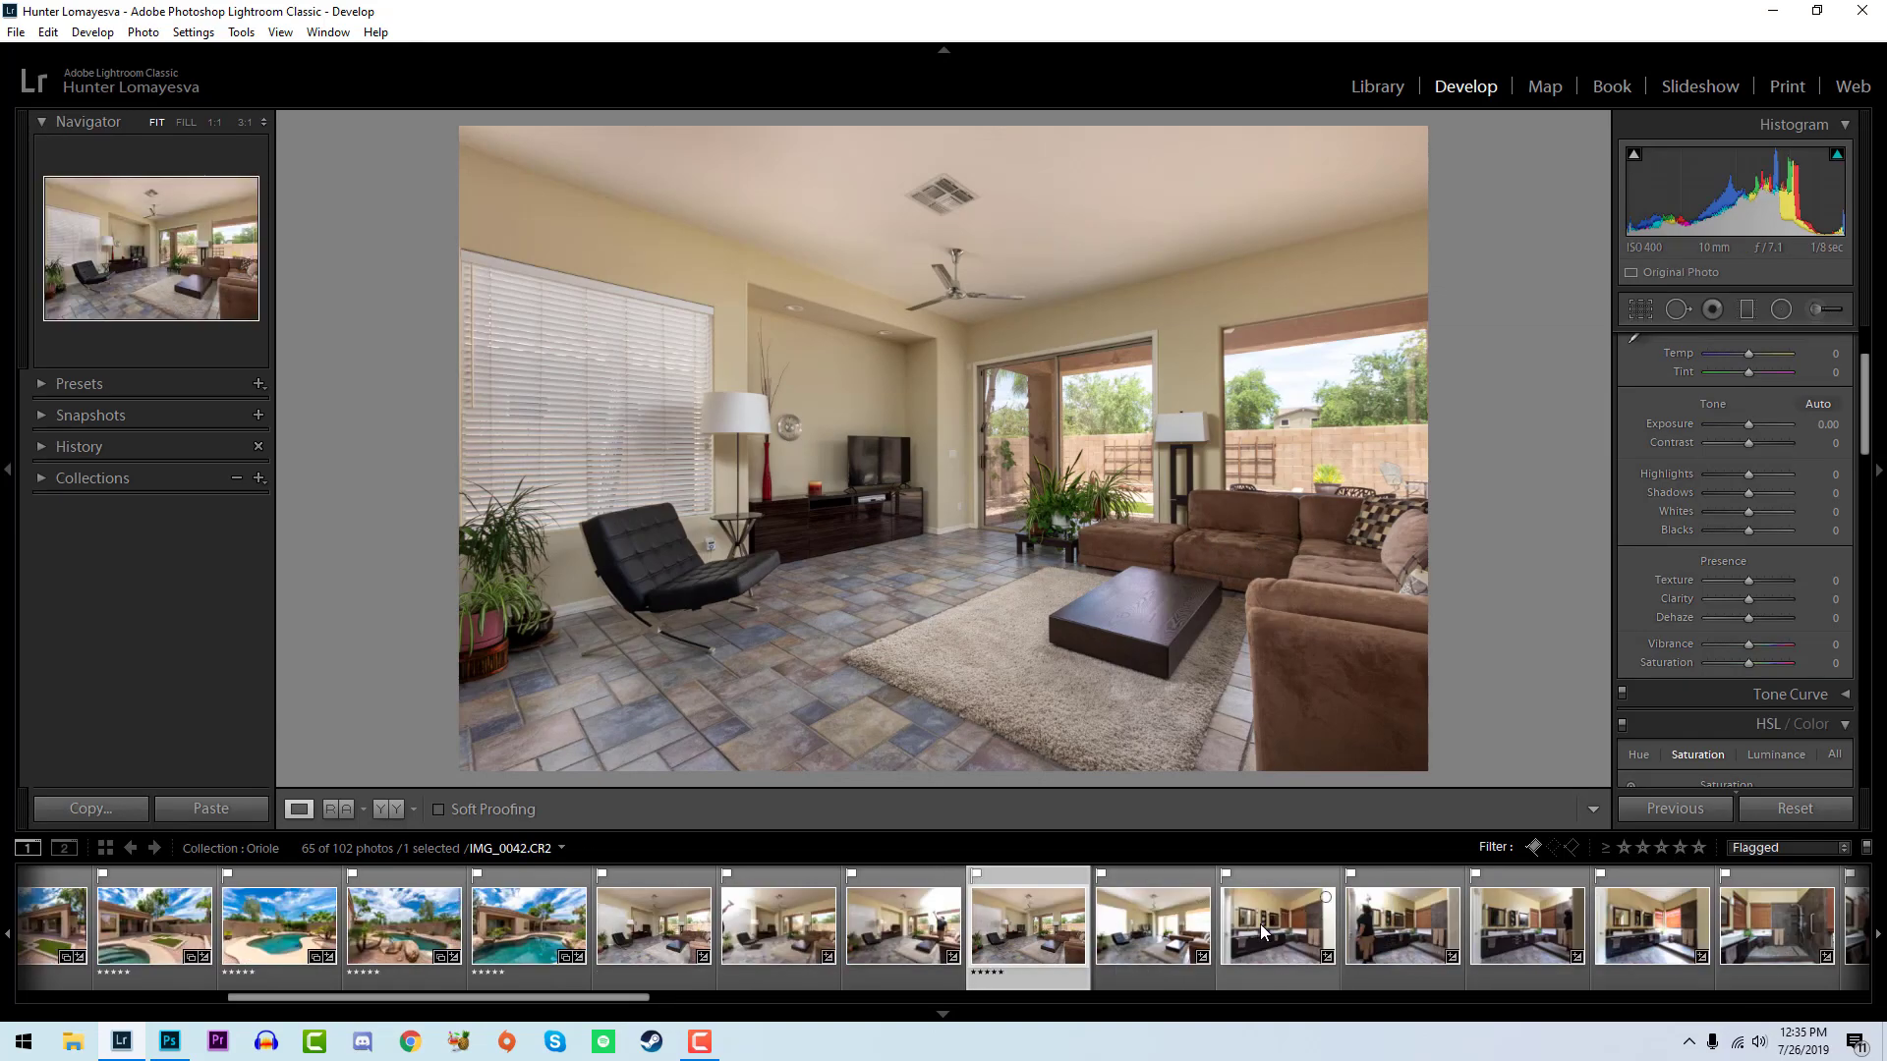
{"action": "left_click", "coordinate": [1271, 958]}
{"action": "left_click", "coordinate": [1651, 938], "text": "shift"}
{"action": "right_click", "coordinate": [1661, 934]}
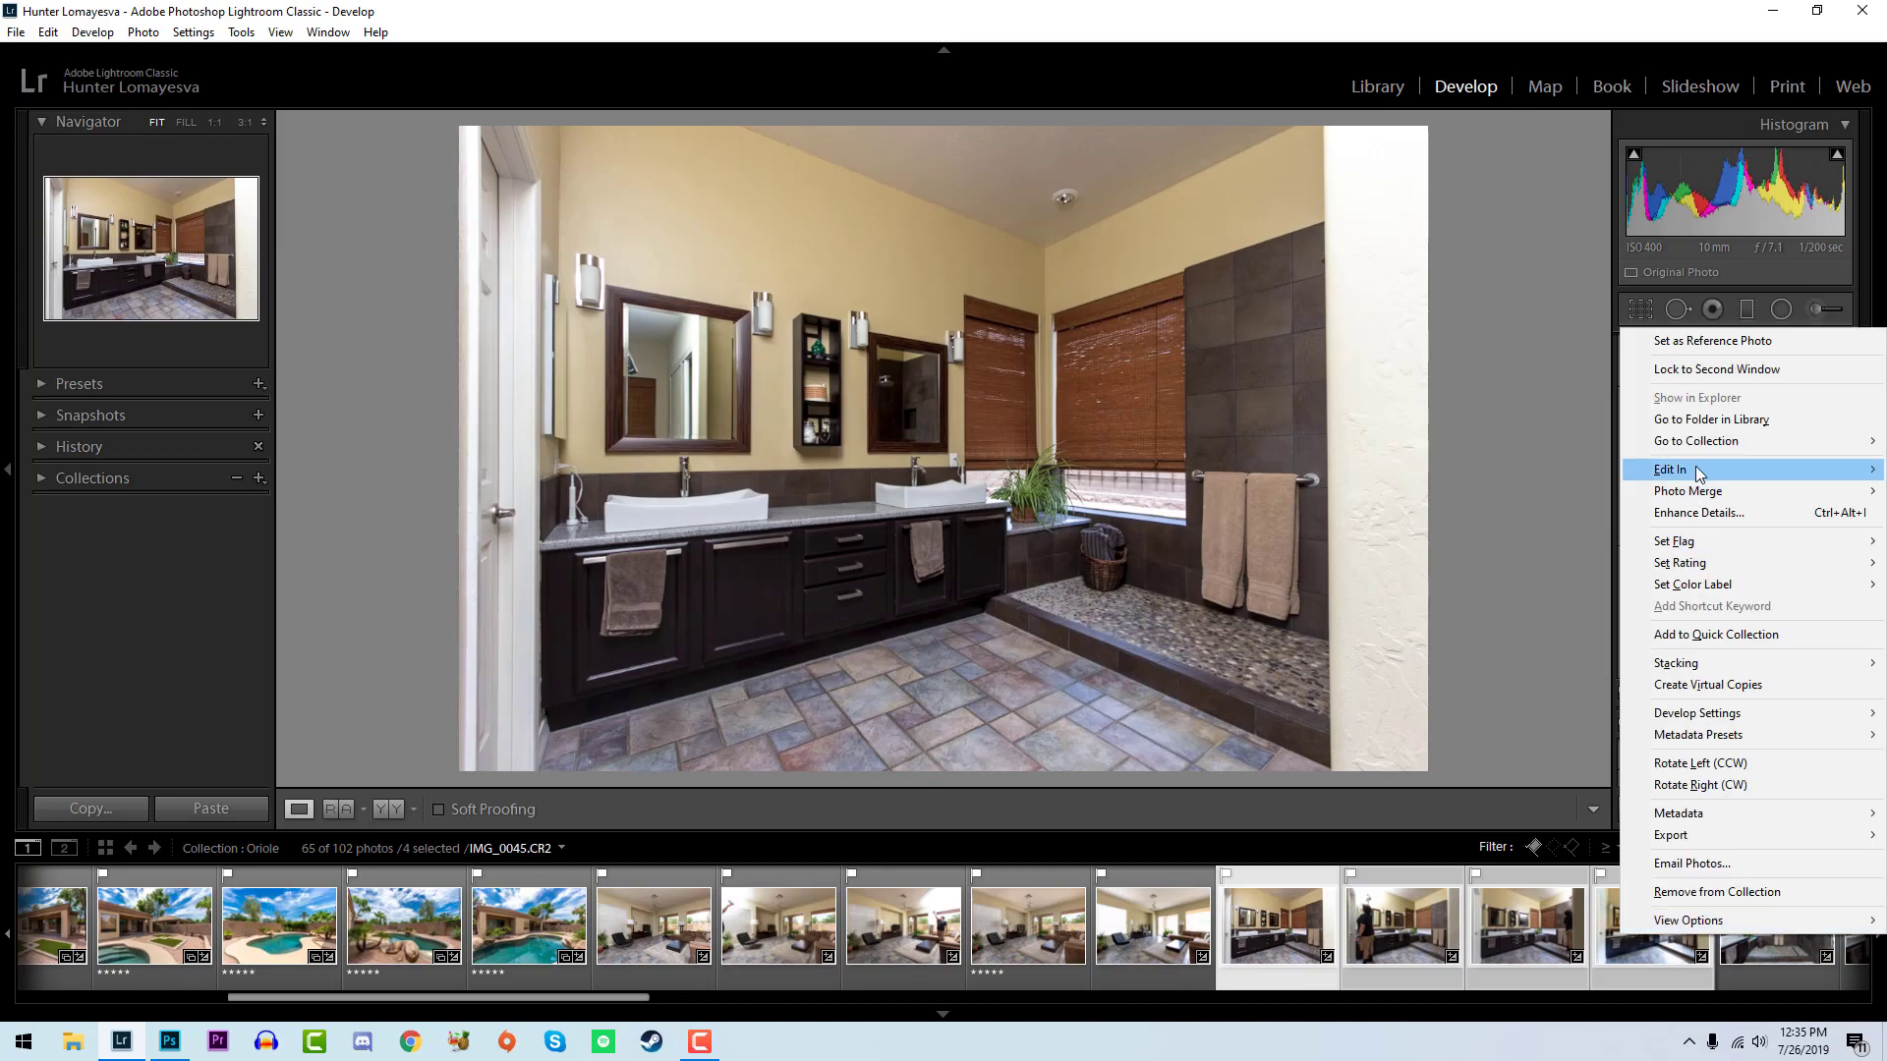
{"action": "mouse_move", "coordinate": [1670, 470]}
{"action": "left_click", "coordinate": [1473, 584]}
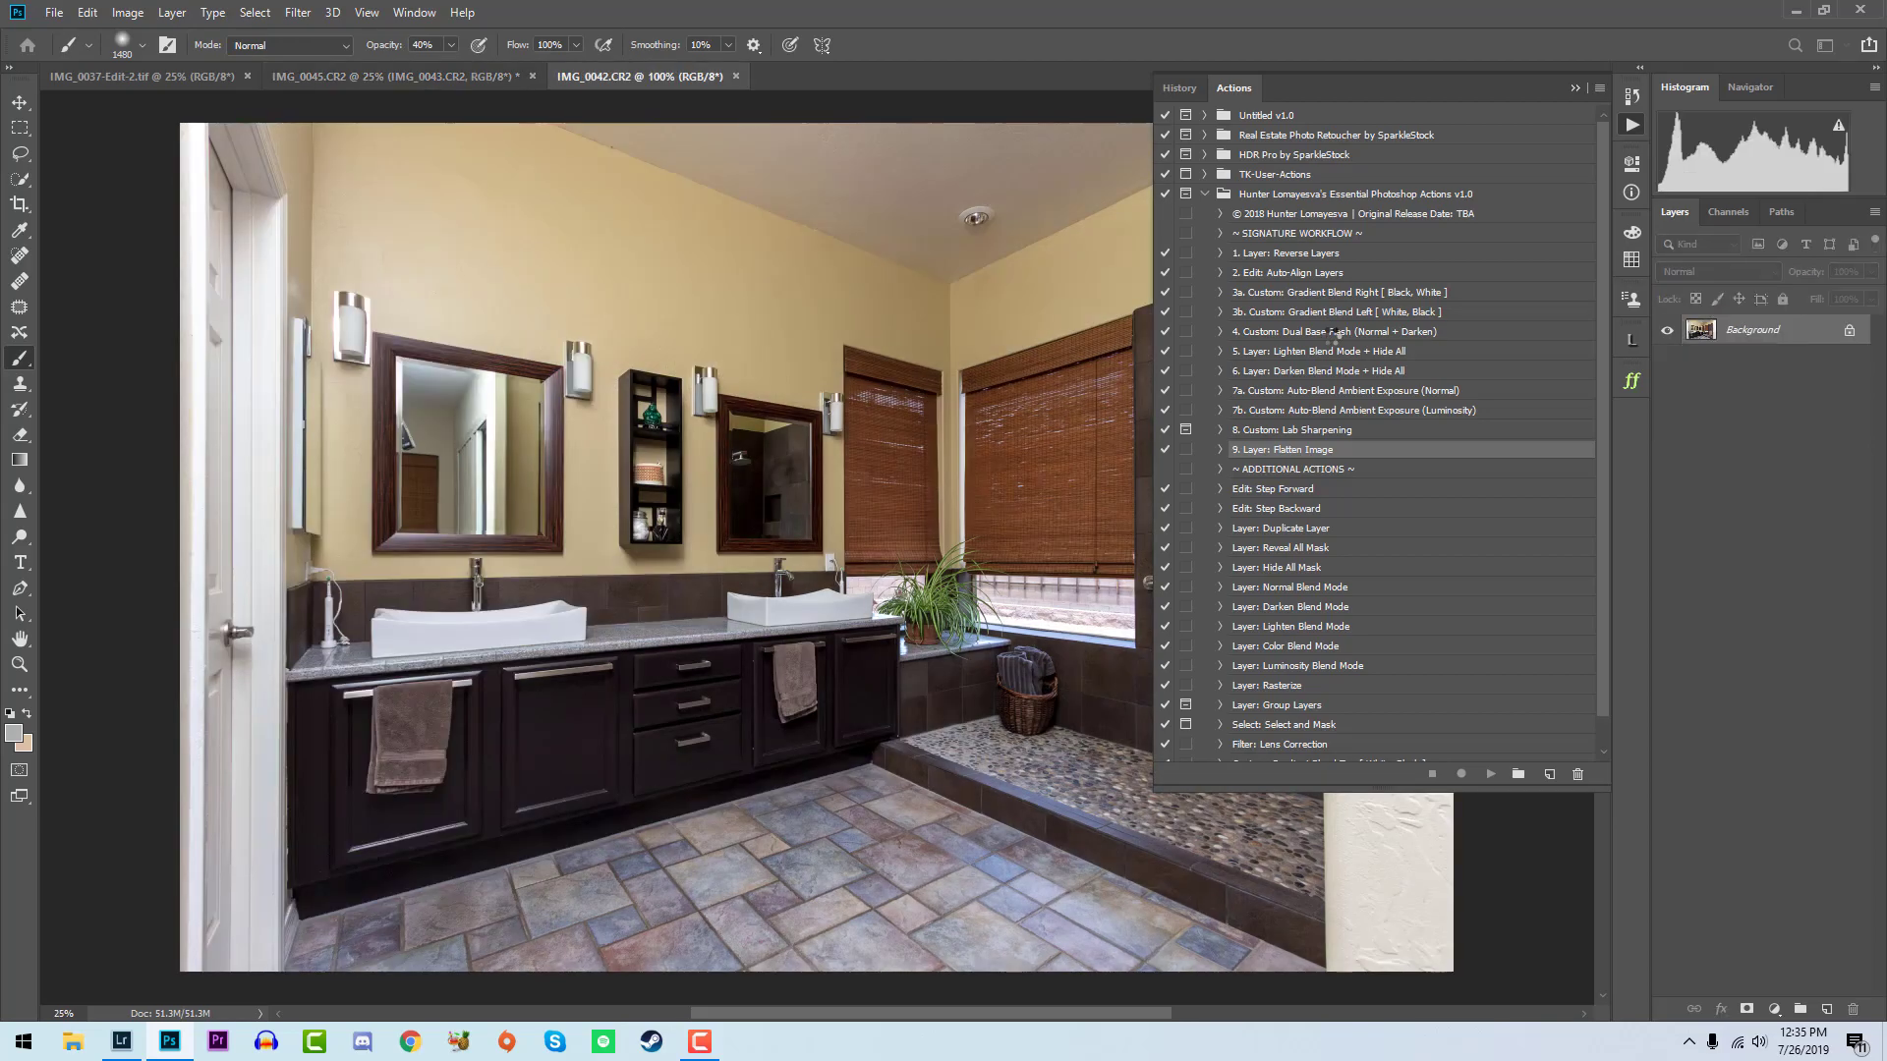
- Run the Reverse Layers action on the bathroom document, place layer IMG_0042 directly below IMG_0045 and hide both
{"action": "left_click", "coordinate": [1342, 254]}
{"action": "left_click", "coordinate": [1491, 775]}
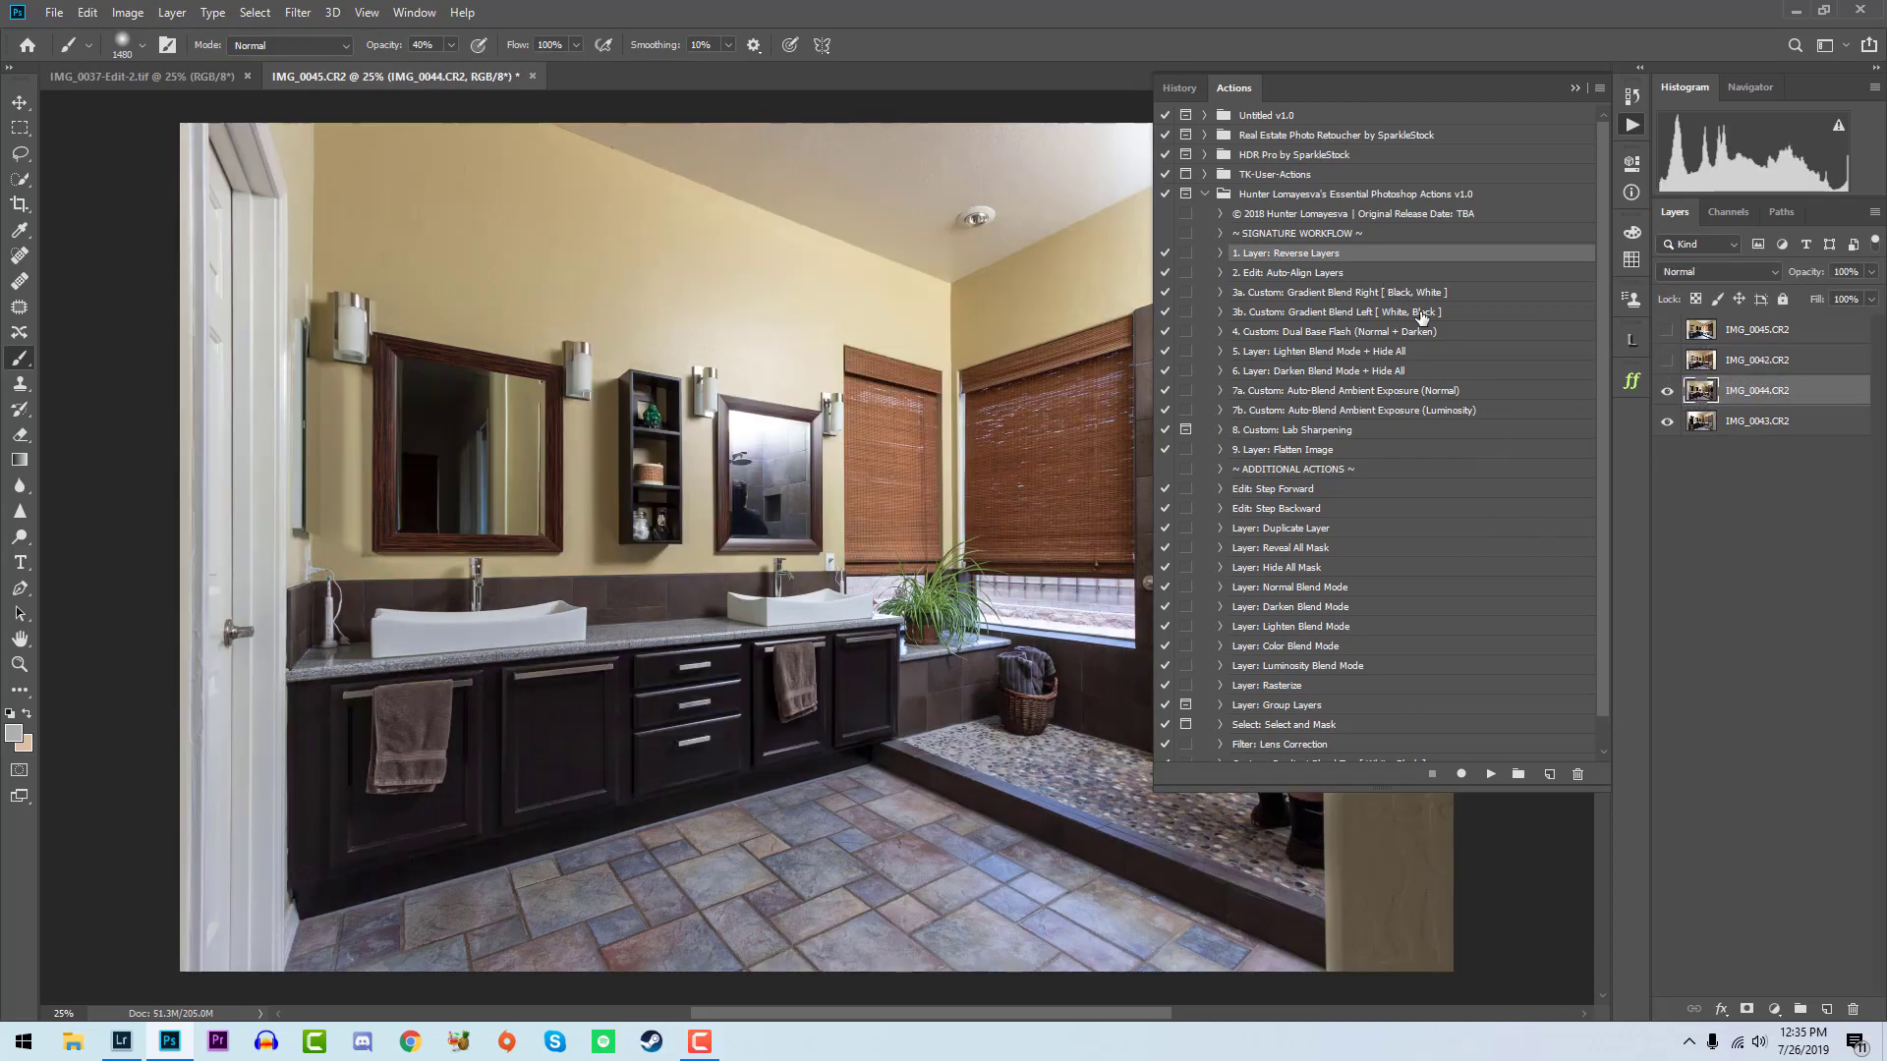
- Blend bathroom layer IMG_0044 over IMG_0043 with the Gradient Blend Left [ White, Black ] action, then close the actions list
{"action": "left_click", "coordinate": [1421, 312]}
{"action": "left_click", "coordinate": [1491, 776]}
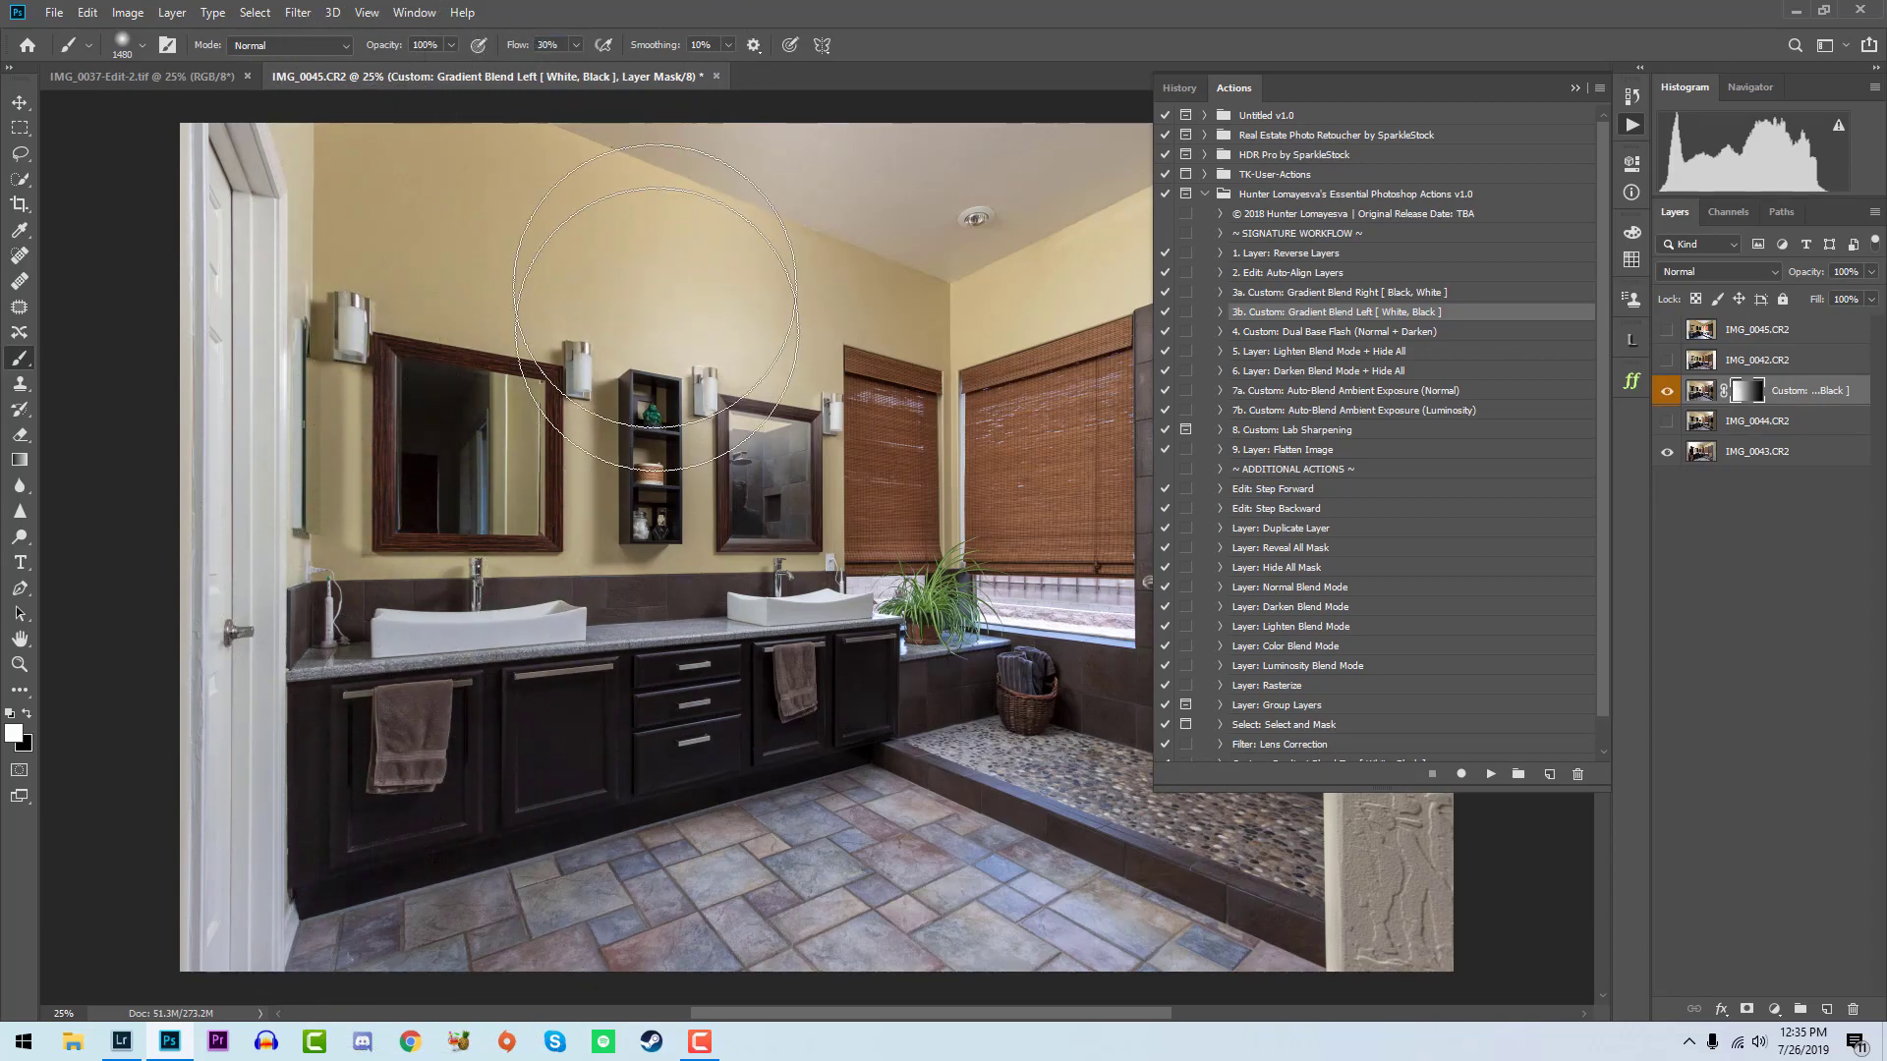
{"action": "left_click", "coordinate": [1667, 392]}
{"action": "left_click", "coordinate": [1632, 126]}
{"action": "key", "text": "x"}
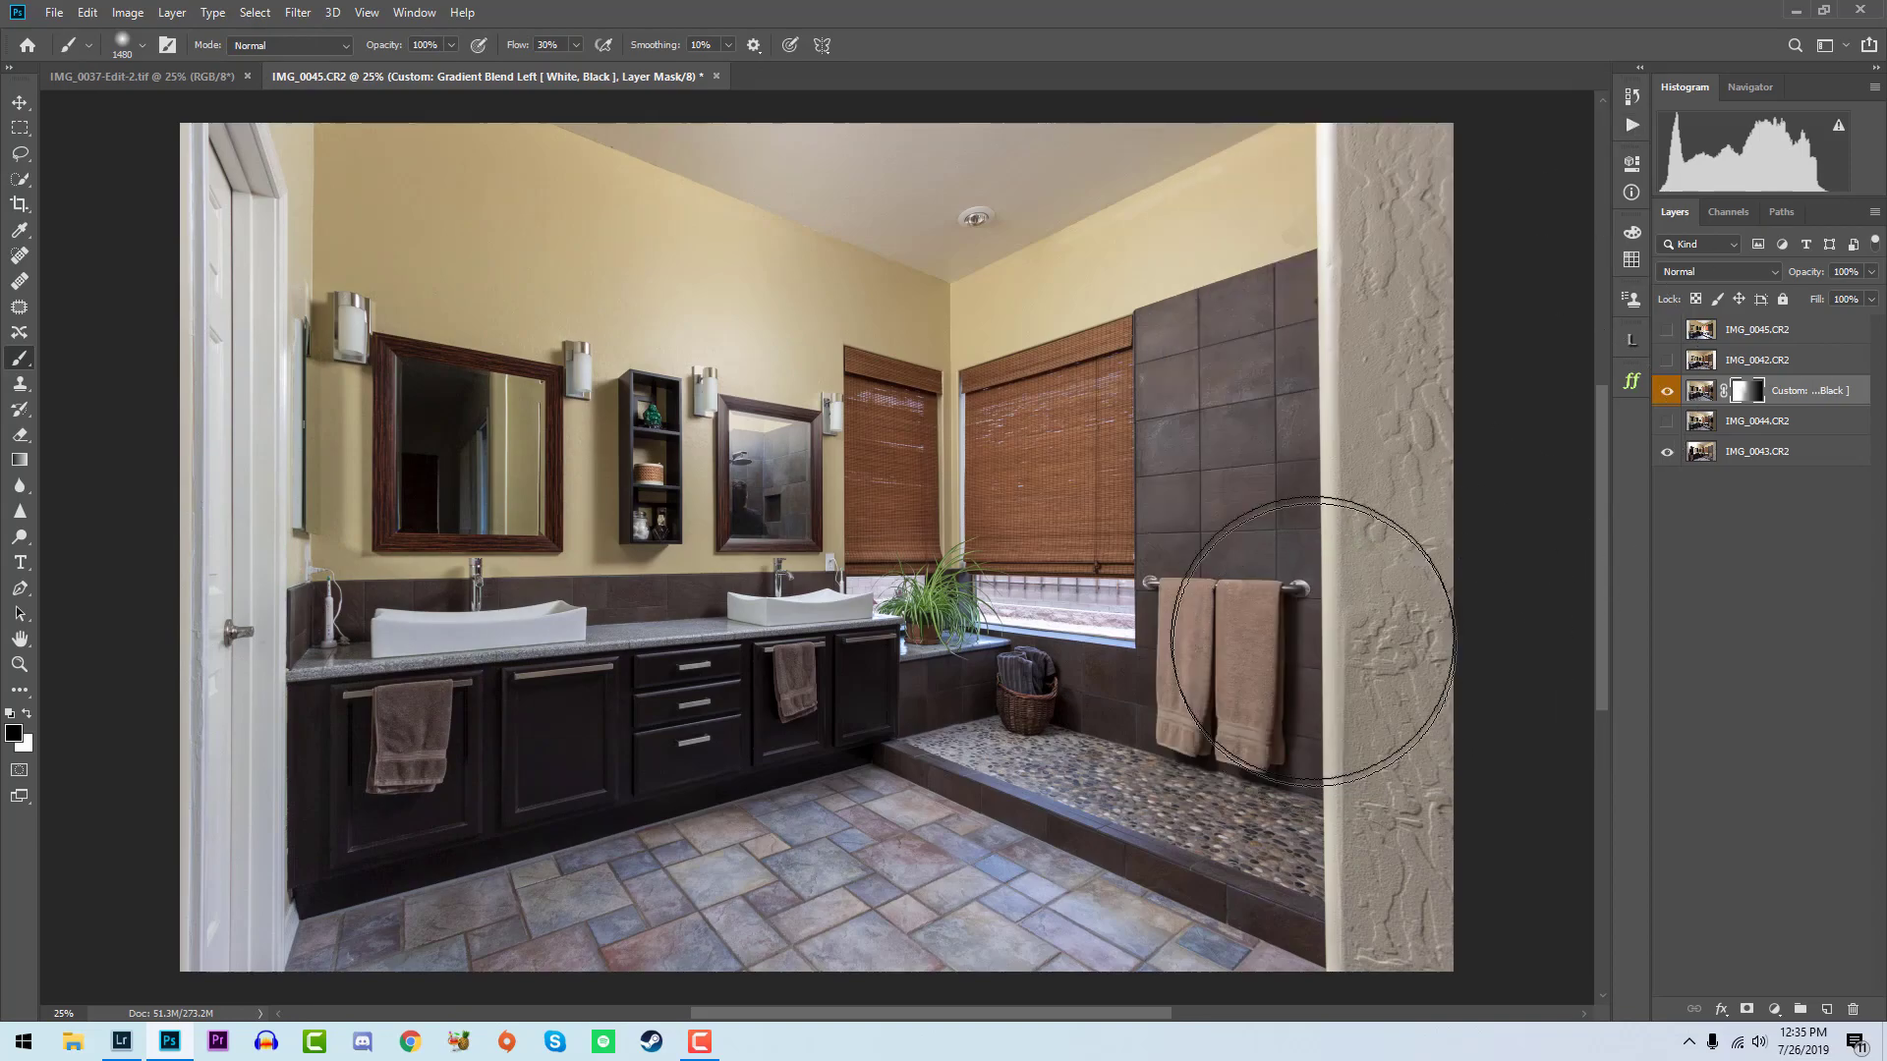
- Show layer IMG_0042, run the Dual Base Flash (Normal + Darken) action on it and paint both flash masks white around the wall shelf and mirrors
{"action": "left_click", "coordinate": [1668, 360]}
{"action": "left_click", "coordinate": [1757, 360]}
{"action": "left_click", "coordinate": [1633, 125]}
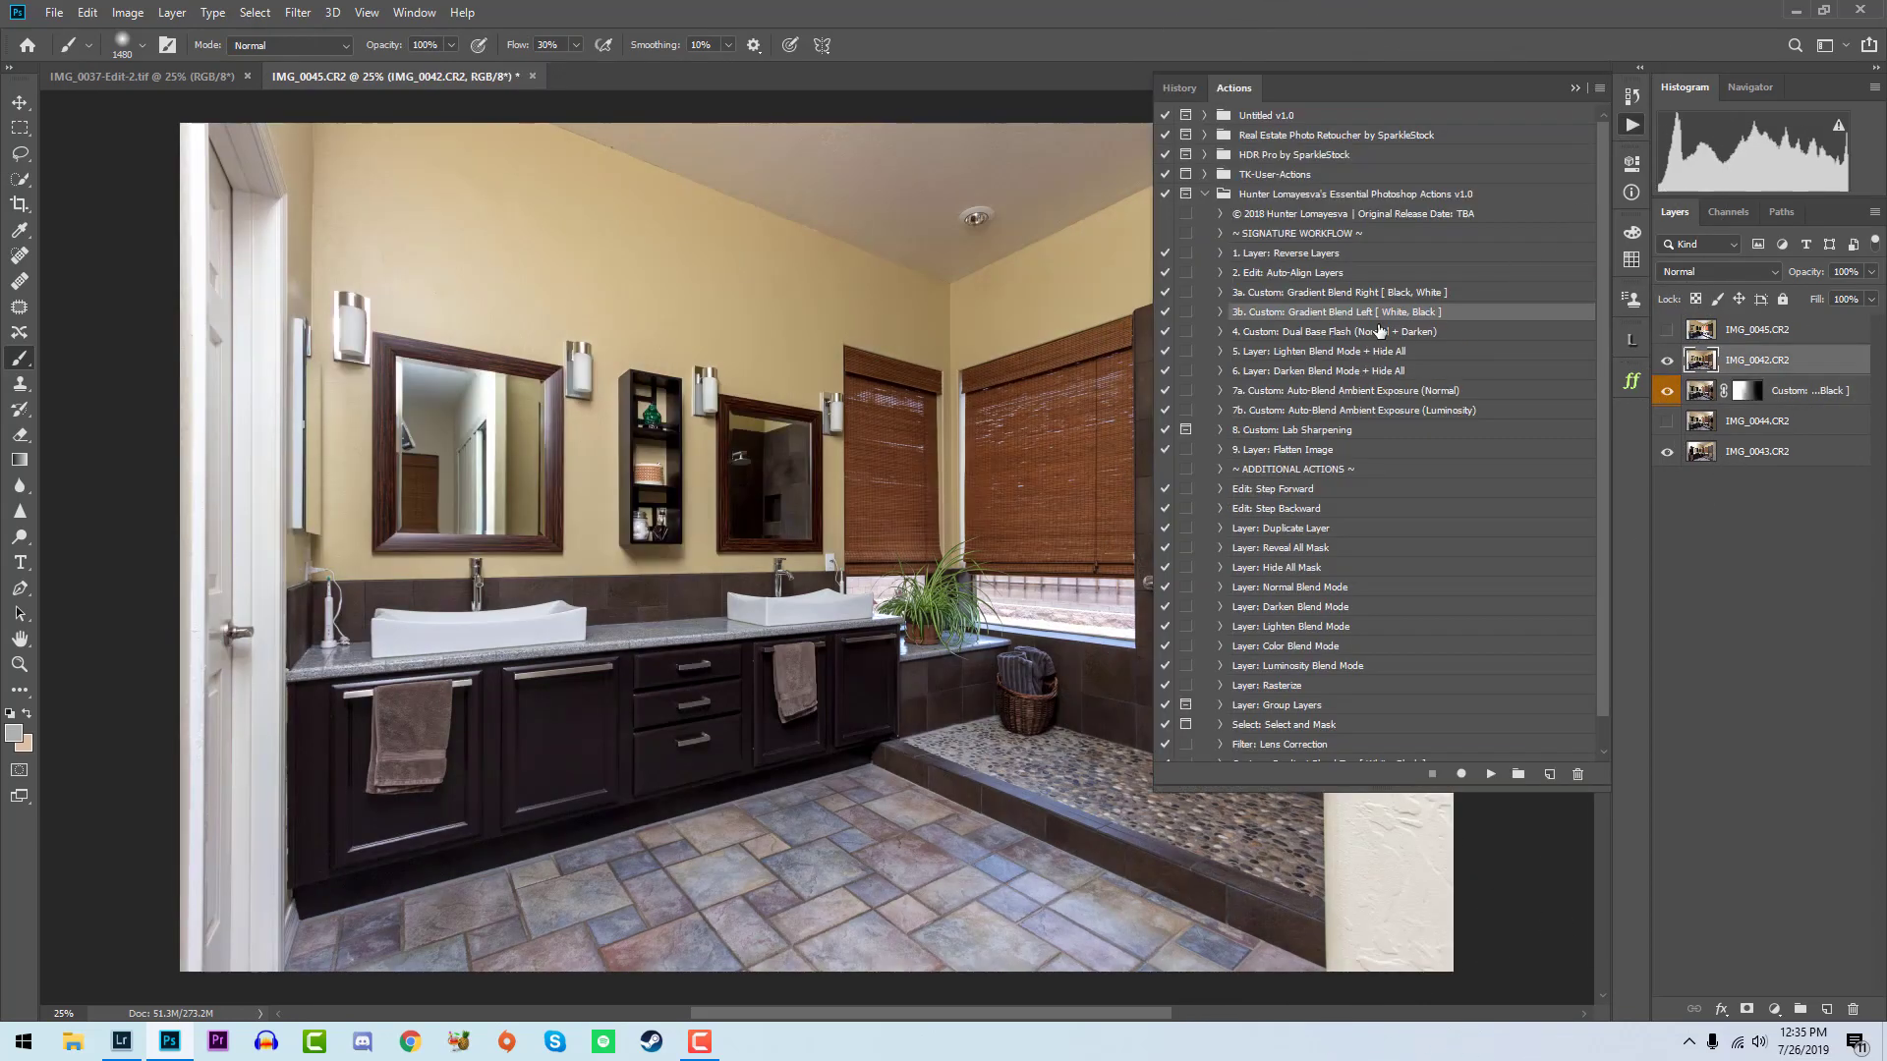
{"action": "left_click", "coordinate": [1382, 331]}
{"action": "left_click", "coordinate": [1490, 773]}
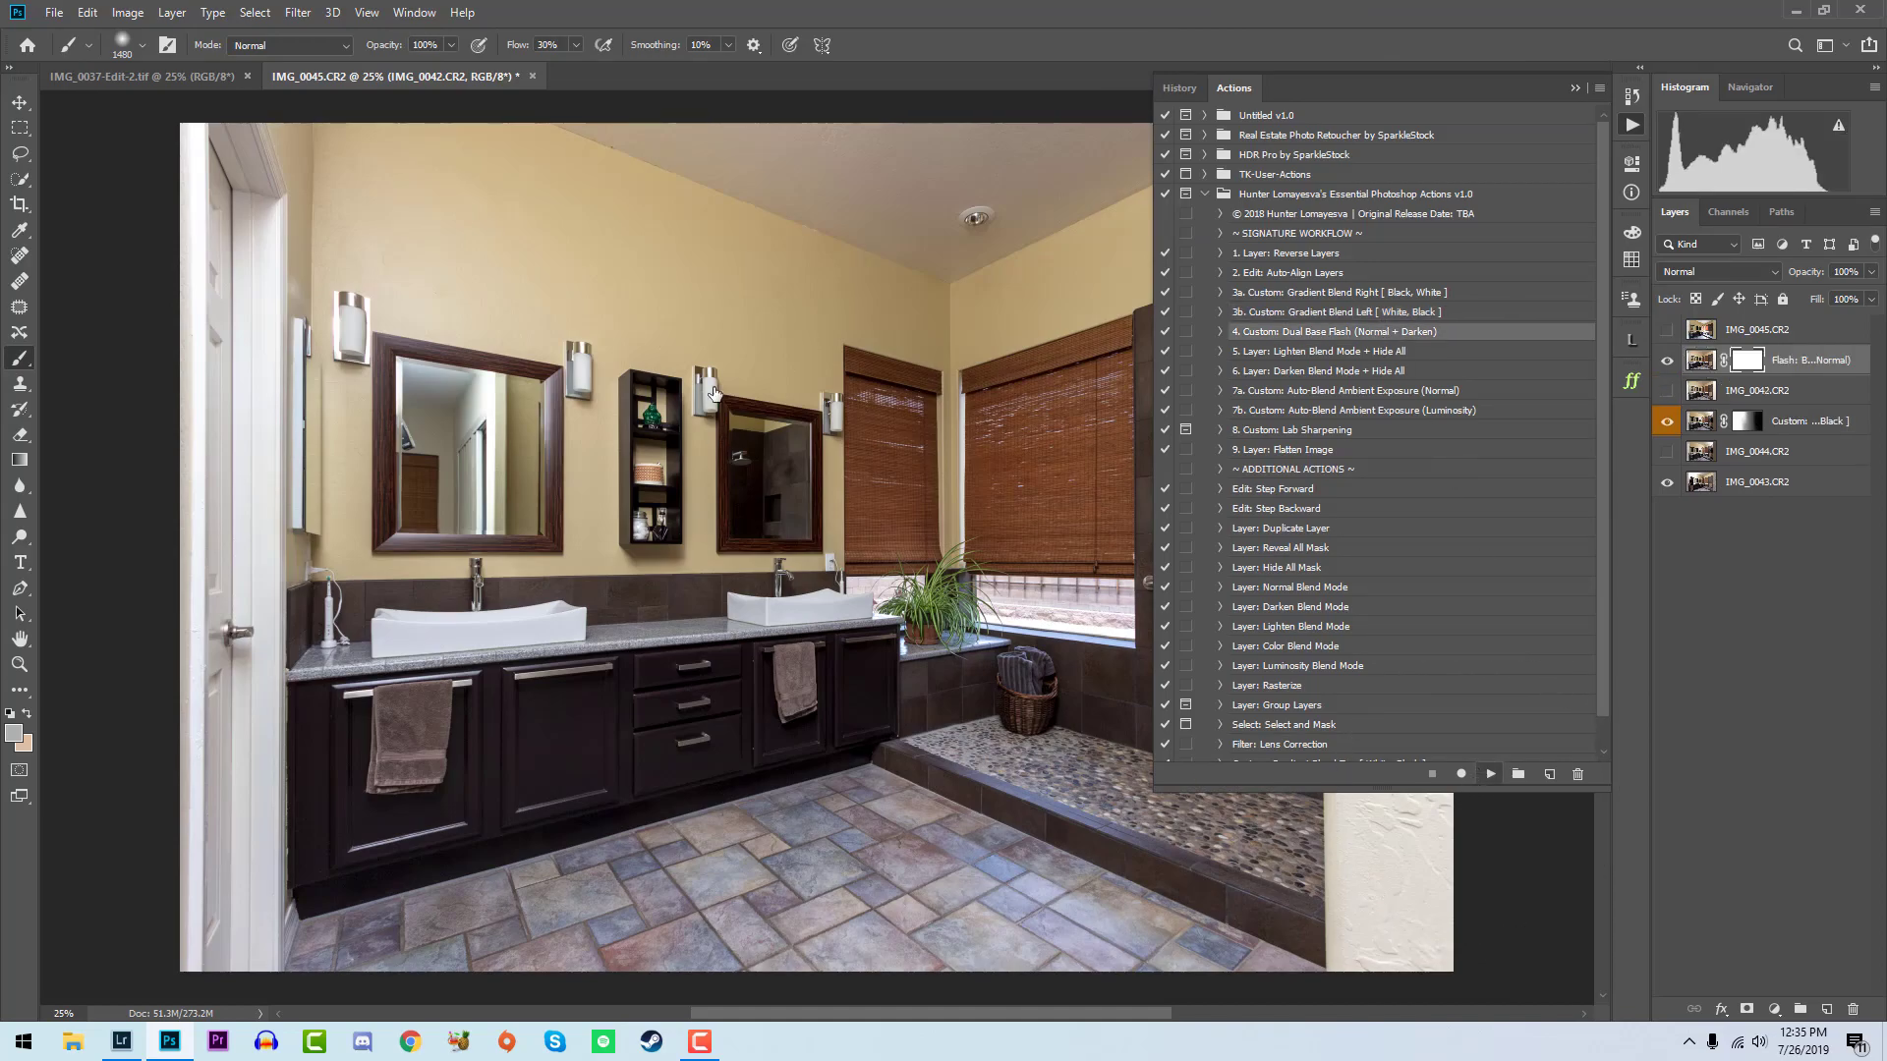
{"action": "mouse_move", "coordinate": [722, 386]}
{"action": "left_mouse_down"}
{"action": "mouse_move", "coordinate": [665, 434]}
{"action": "mouse_move", "coordinate": [732, 442]}
{"action": "mouse_move", "coordinate": [711, 441]}
{"action": "mouse_move", "coordinate": [687, 223]}
{"action": "mouse_move", "coordinate": [718, 412]}
{"action": "mouse_move", "coordinate": [872, 357]}
{"action": "mouse_move", "coordinate": [681, 466]}
{"action": "left_mouse_up"}
{"action": "left_click", "coordinate": [1742, 393]}
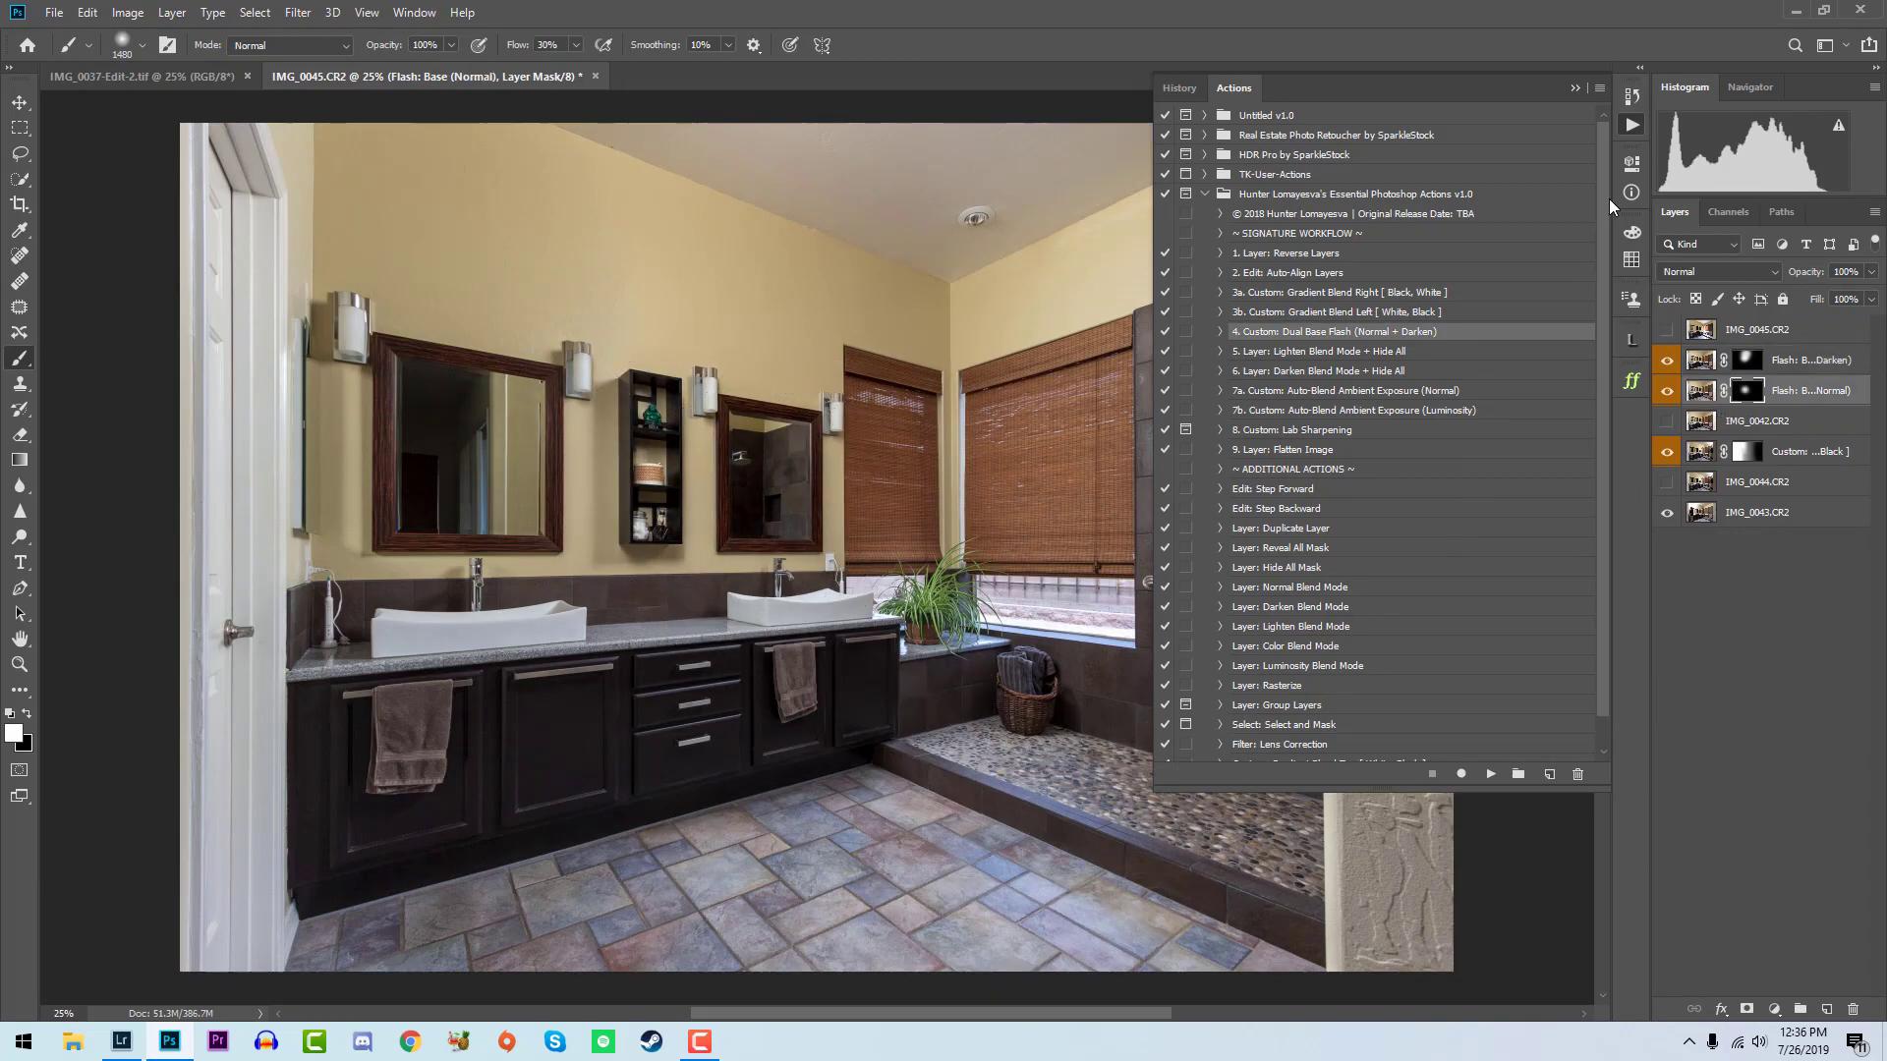
{"action": "left_click", "coordinate": [1629, 128]}
- Show layer IMG_0045, run the Auto-Blend Ambient Exposure (Luminosity) action on it and compare the bathroom with the blend hidden and shown
{"action": "left_click", "coordinate": [1629, 128]}
{"action": "left_click", "coordinate": [1667, 330]}
{"action": "left_click", "coordinate": [1749, 330]}
{"action": "left_click", "coordinate": [1469, 410]}
{"action": "left_click", "coordinate": [1490, 774]}
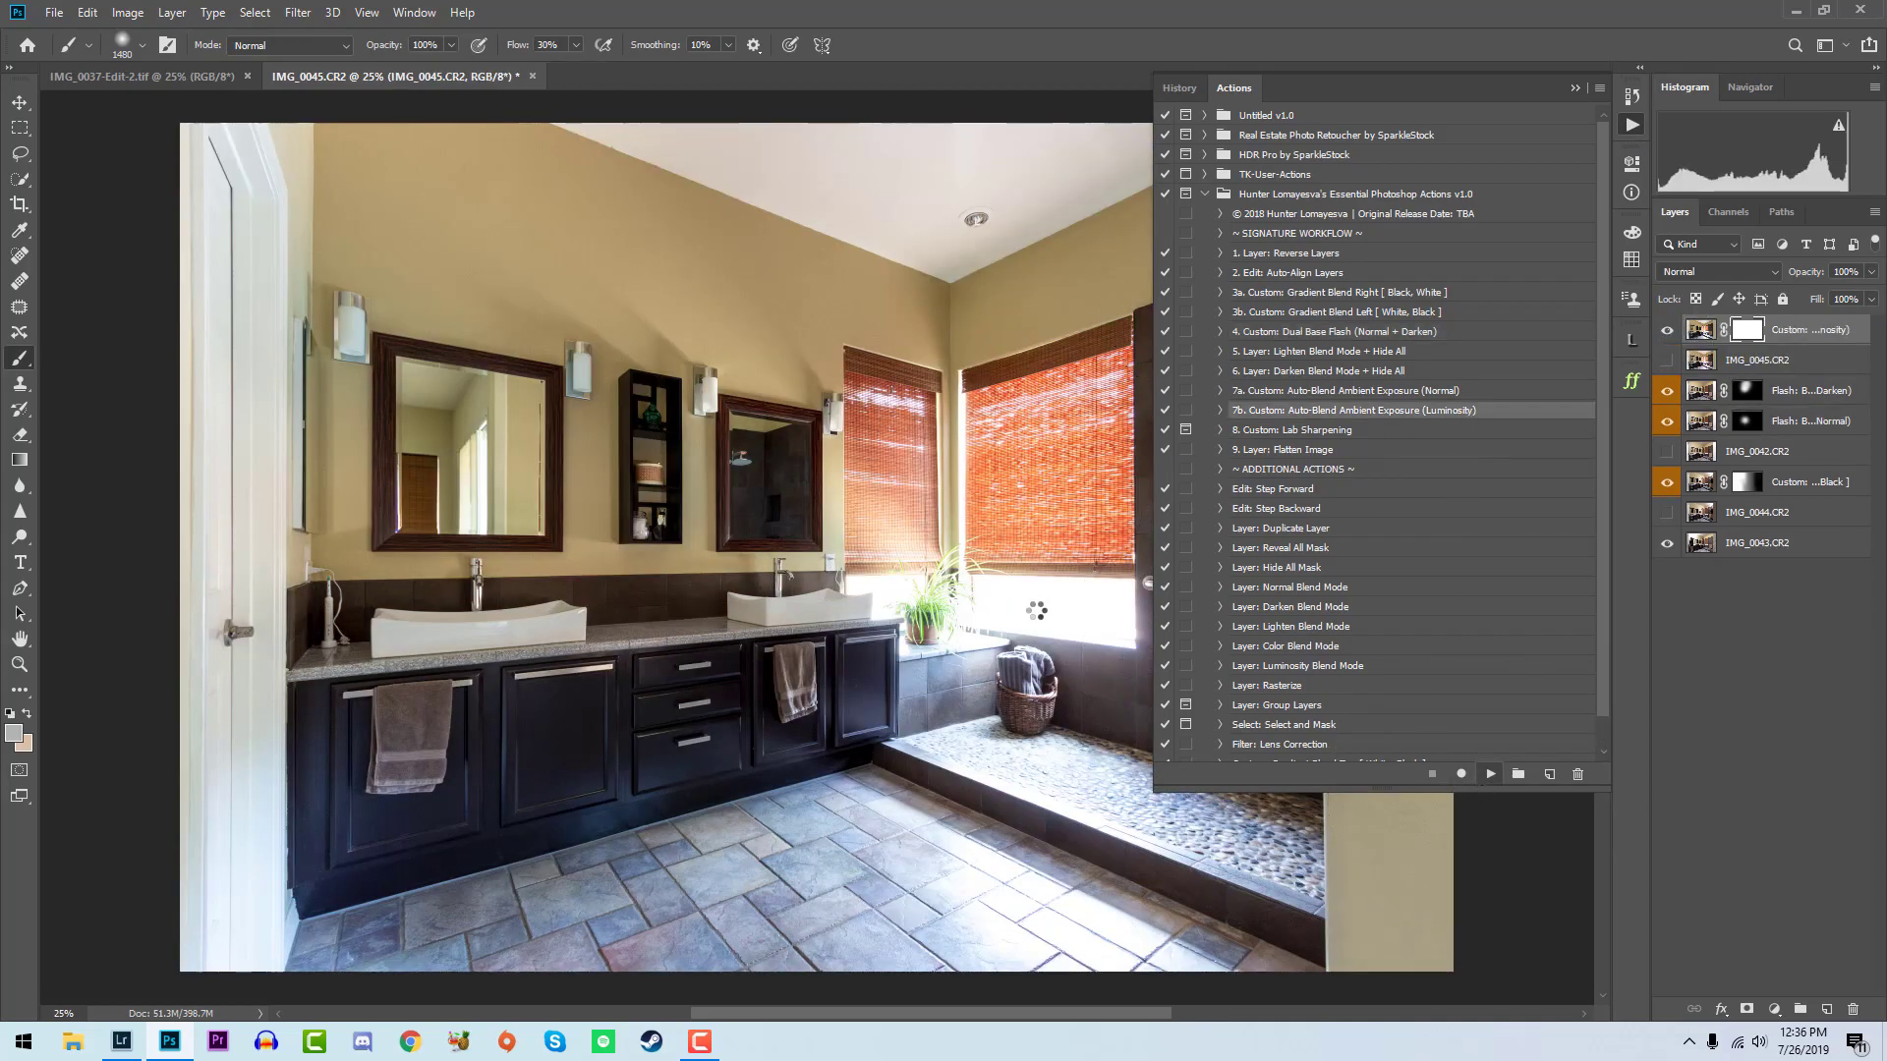
{"action": "left_click", "coordinate": [1632, 125]}
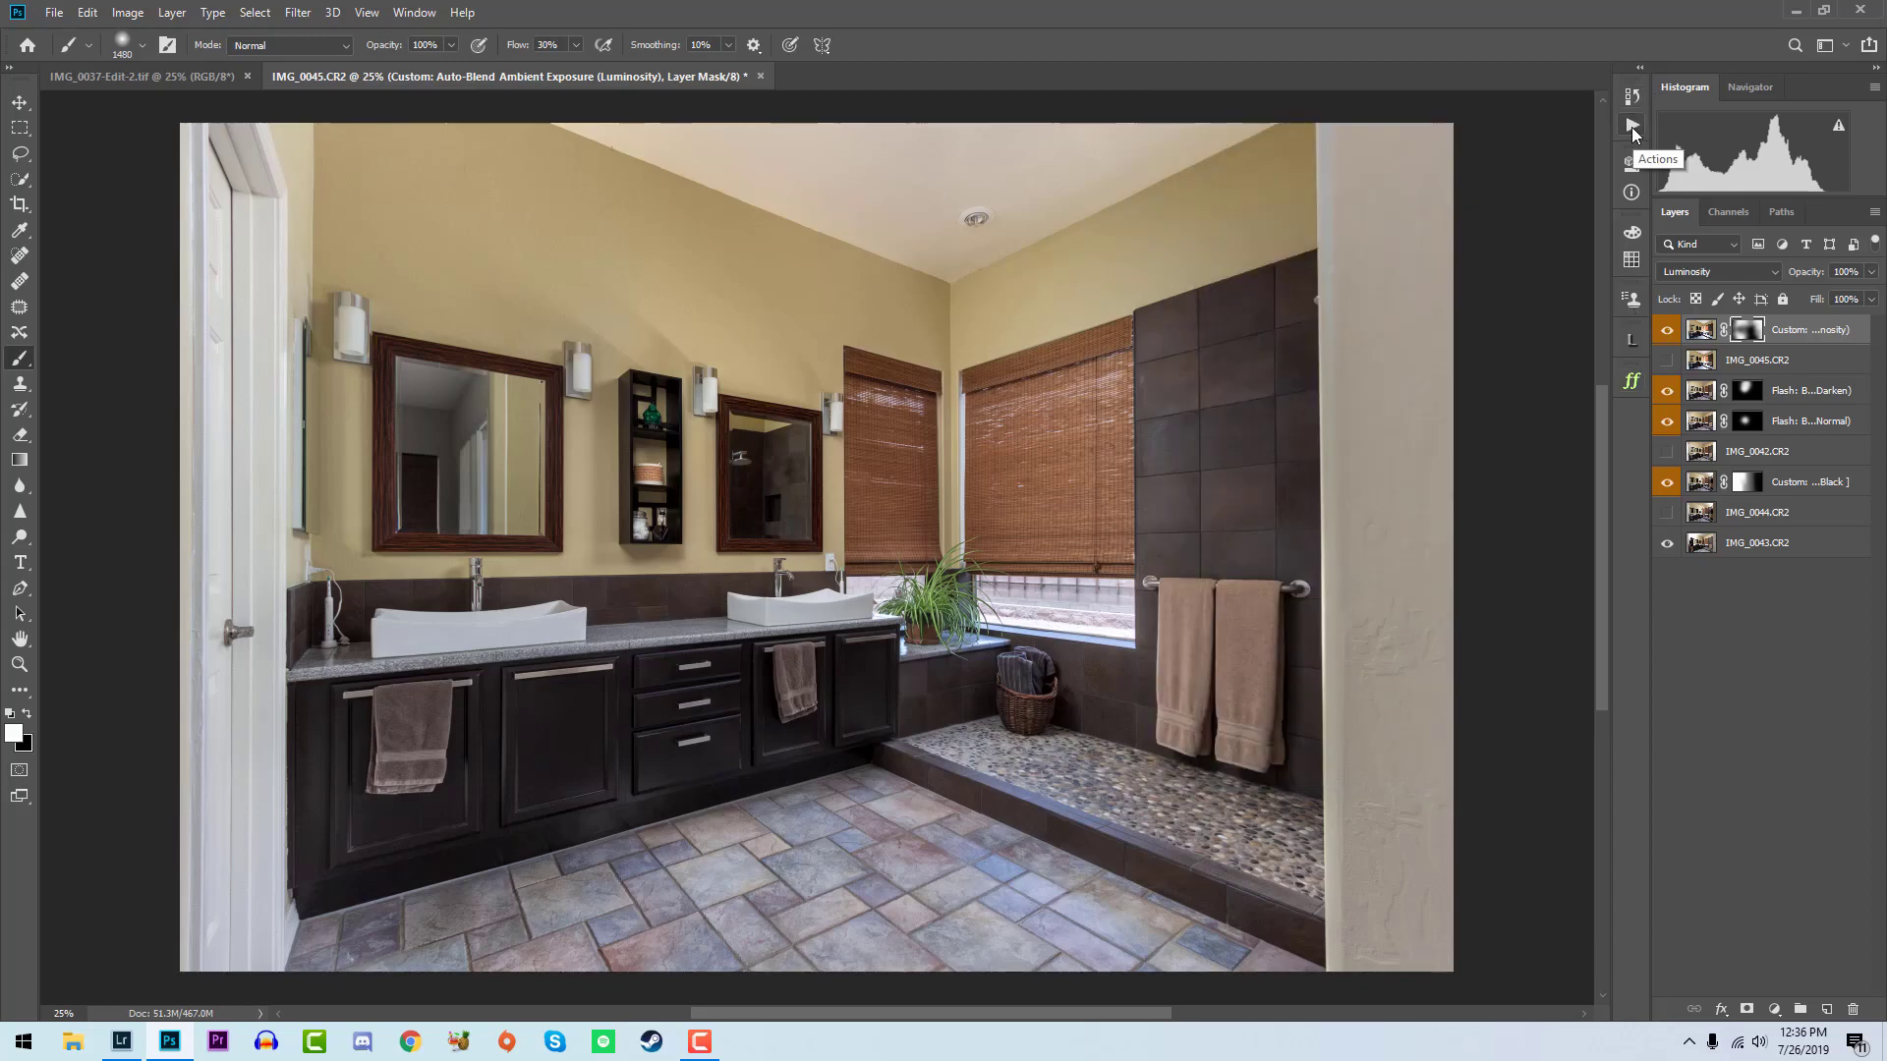
{"action": "left_click", "coordinate": [1668, 332]}
{"action": "left_click", "coordinate": [1667, 333]}
{"action": "left_click", "coordinate": [1668, 332]}
{"action": "left_click", "coordinate": [1667, 333]}
- Duplicate the bathroom's luminosity blend layer, delete the copy's layer mask and set its blend mode to Color
{"action": "key", "text": "x"}
{"action": "key", "text": "z"}
{"action": "left_click_drag", "start_coordinate": [418, 460], "coordinate": [469, 418]}
{"action": "key", "text": "ctrl+j"}
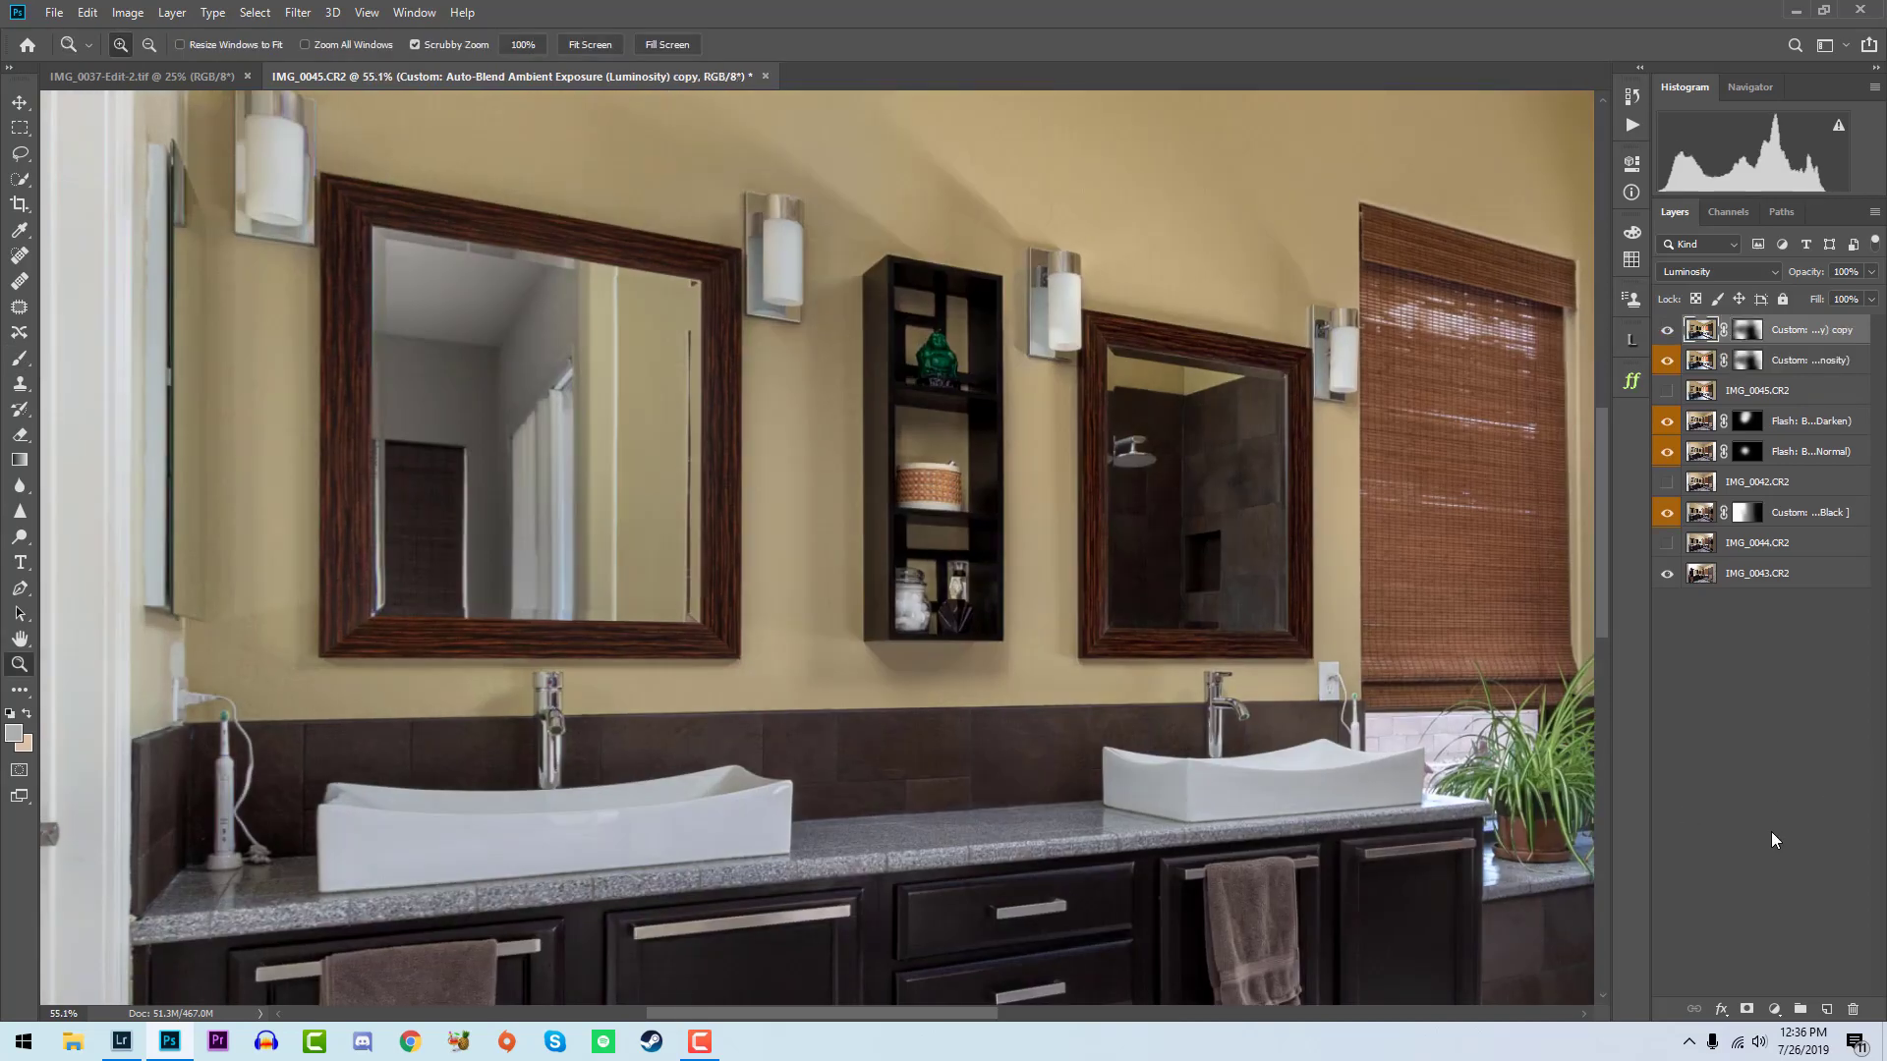
{"action": "right_click", "coordinate": [1757, 337]}
{"action": "left_click", "coordinate": [1766, 385]}
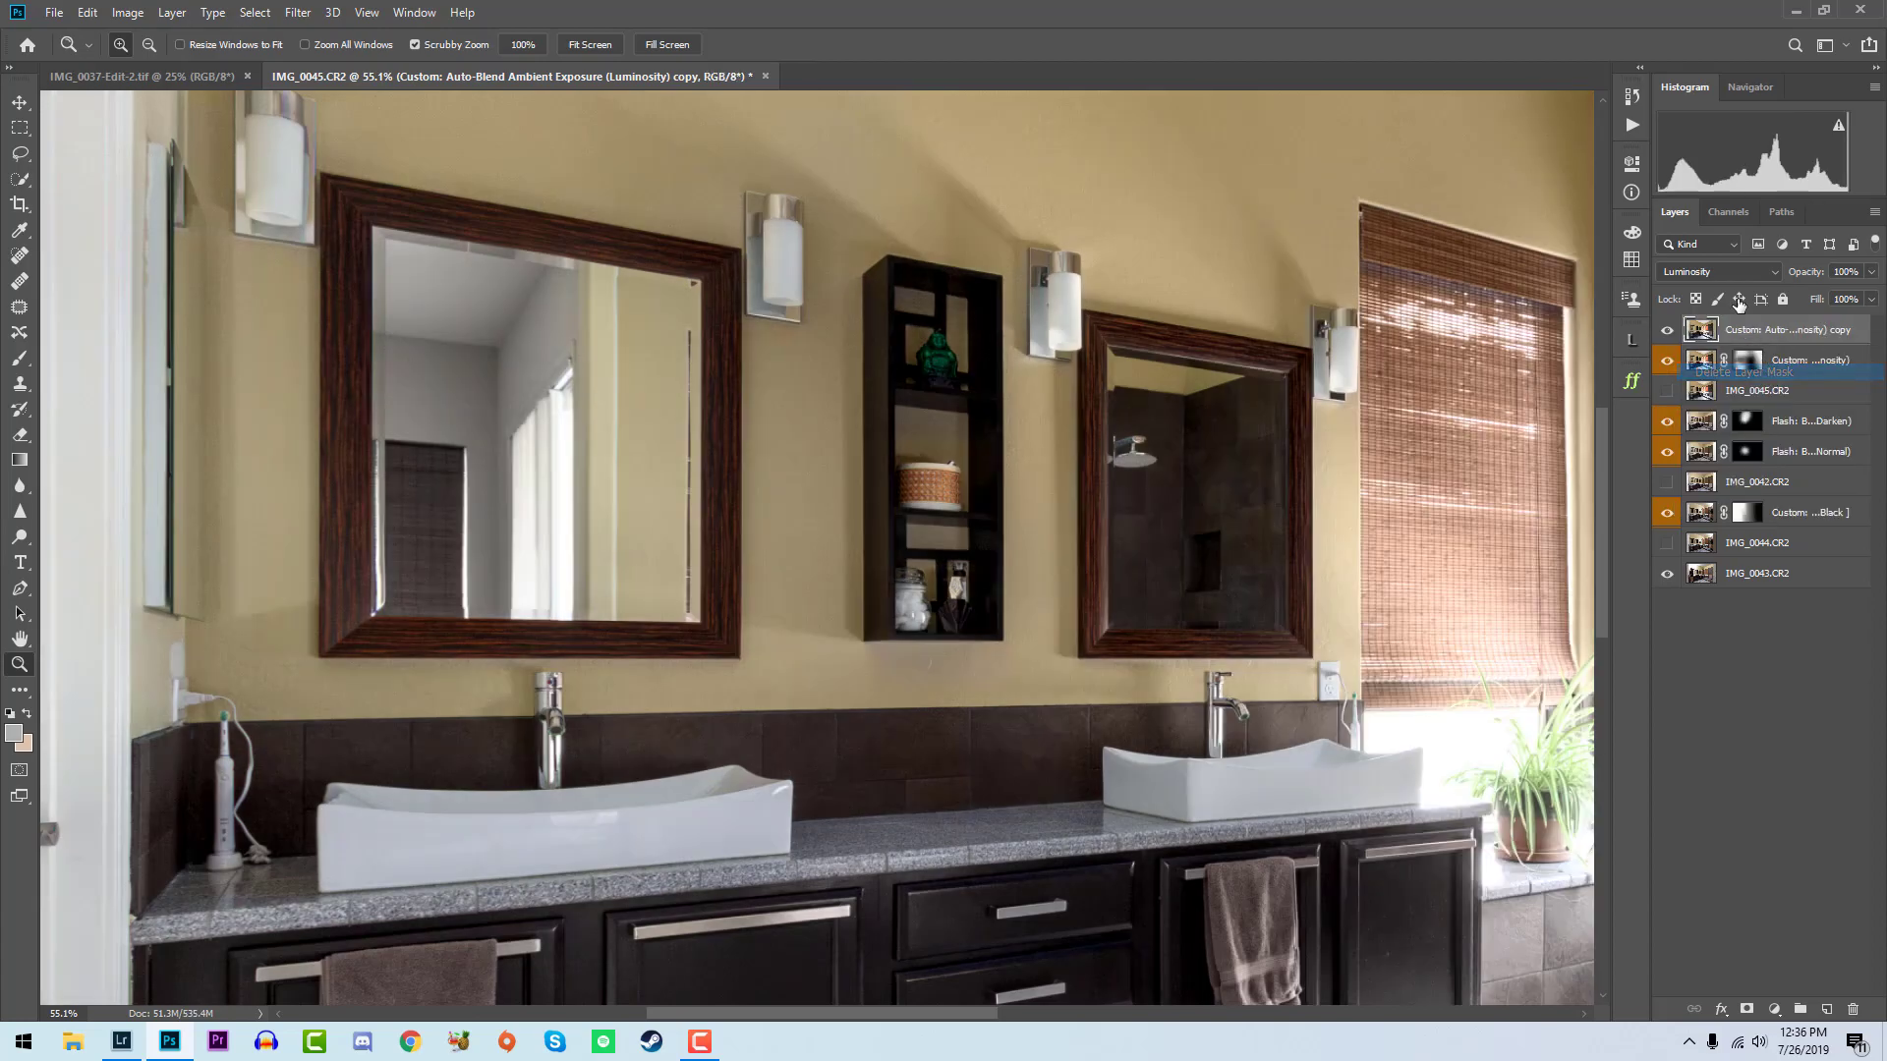
{"action": "left_click", "coordinate": [1718, 271]}
{"action": "left_click", "coordinate": [1734, 735]}
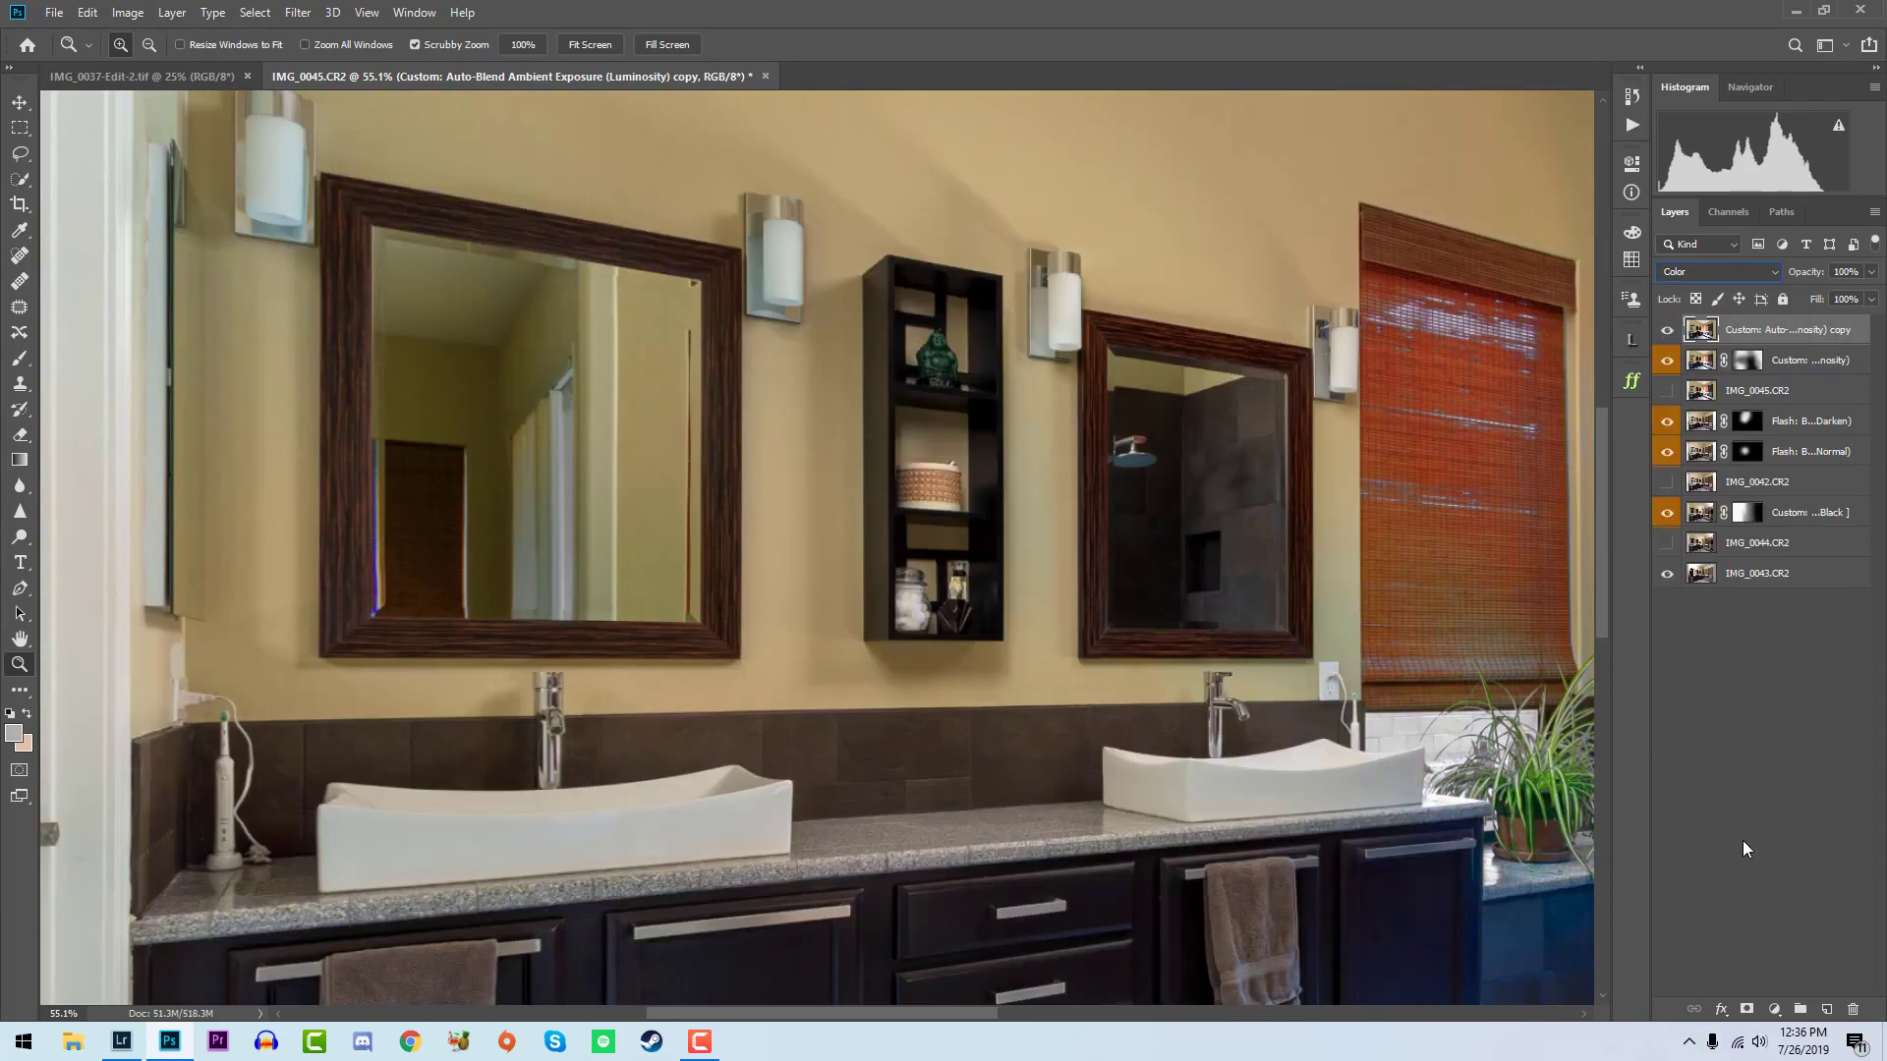
- Add a black mask to the Color layer and paint white over the large mirror with a 493 px soft brush at 30% flow
{"action": "left_click", "coordinate": [1745, 1010], "text": "alt"}
{"action": "key", "text": "b"}
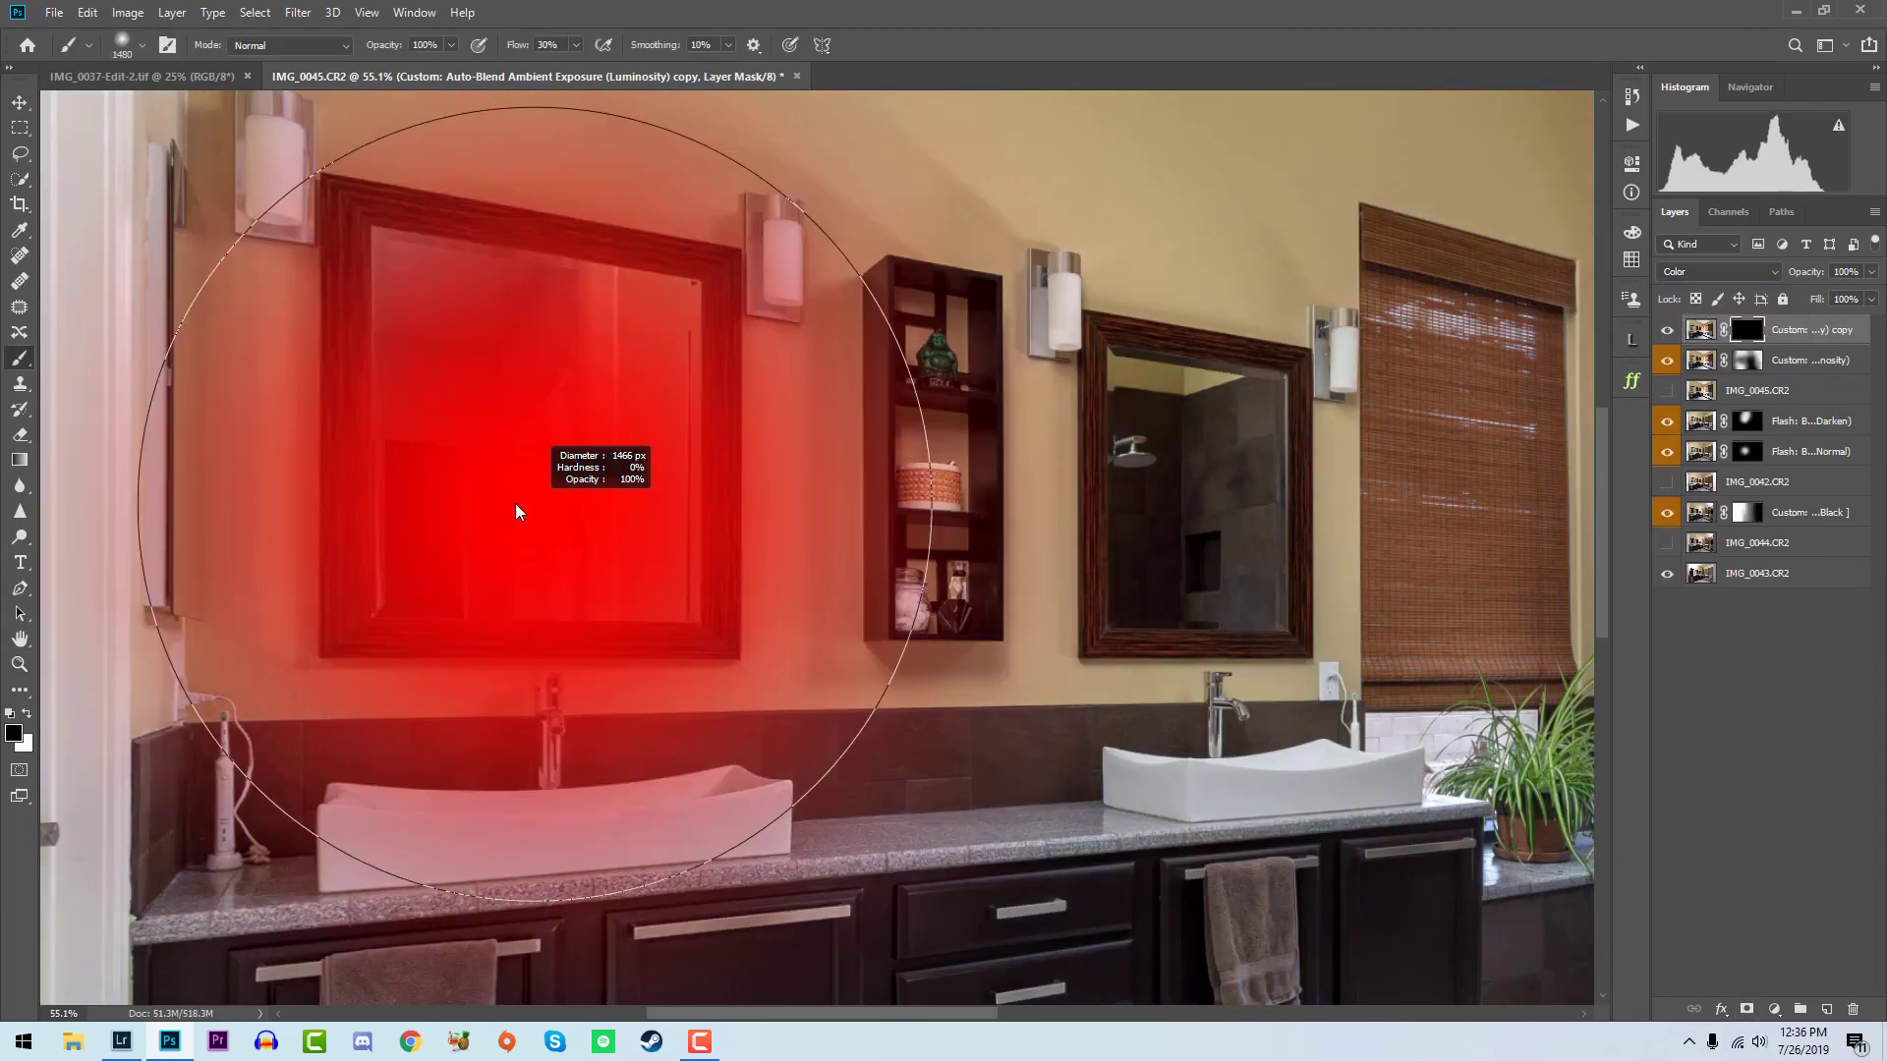
{"action": "key", "text": "x"}
{"action": "mouse_move", "coordinate": [421, 315]}
{"action": "left_mouse_down"}
{"action": "mouse_move", "coordinate": [497, 289]}
{"action": "mouse_move", "coordinate": [545, 445]}
{"action": "mouse_move", "coordinate": [436, 628]}
{"action": "mouse_move", "coordinate": [494, 279]}
{"action": "left_mouse_up"}
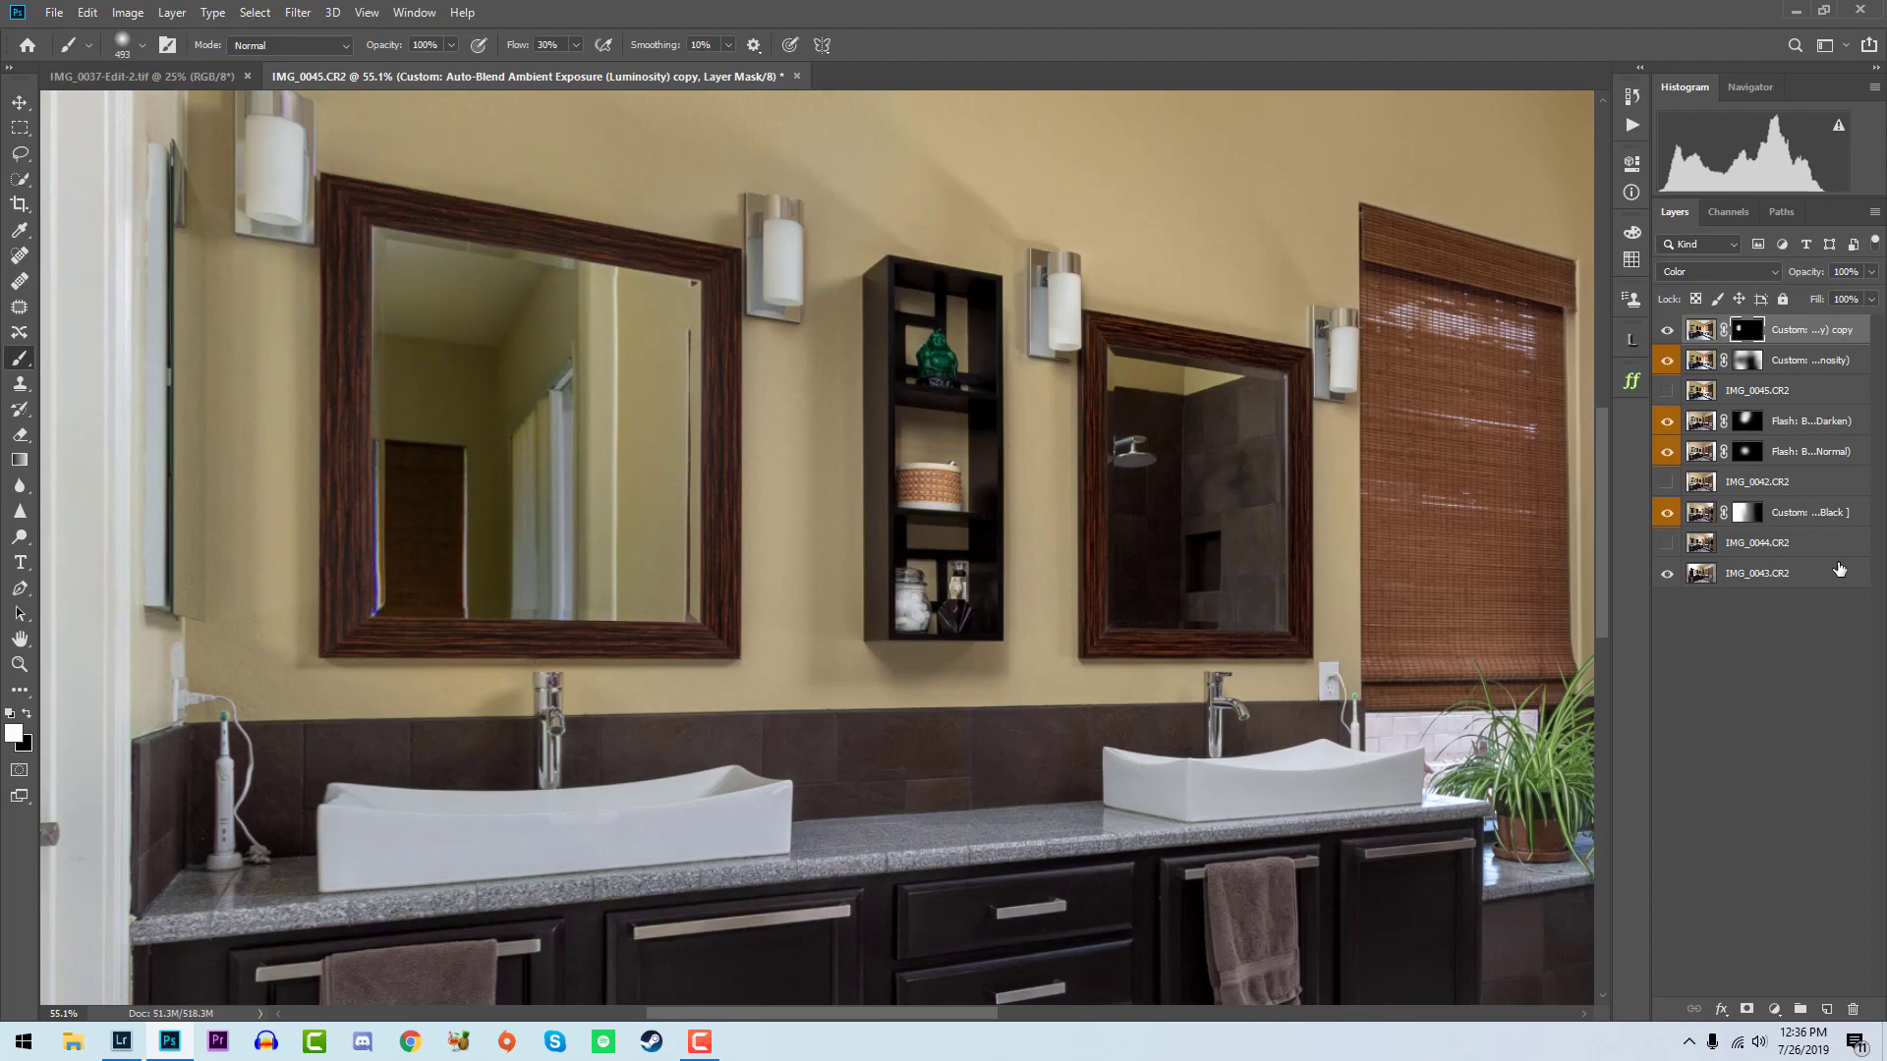
- Reduce the Color layer's saturation to about -22 with a Hue/Saturation adjustment on its image pixels
{"action": "left_click", "coordinate": [1699, 332]}
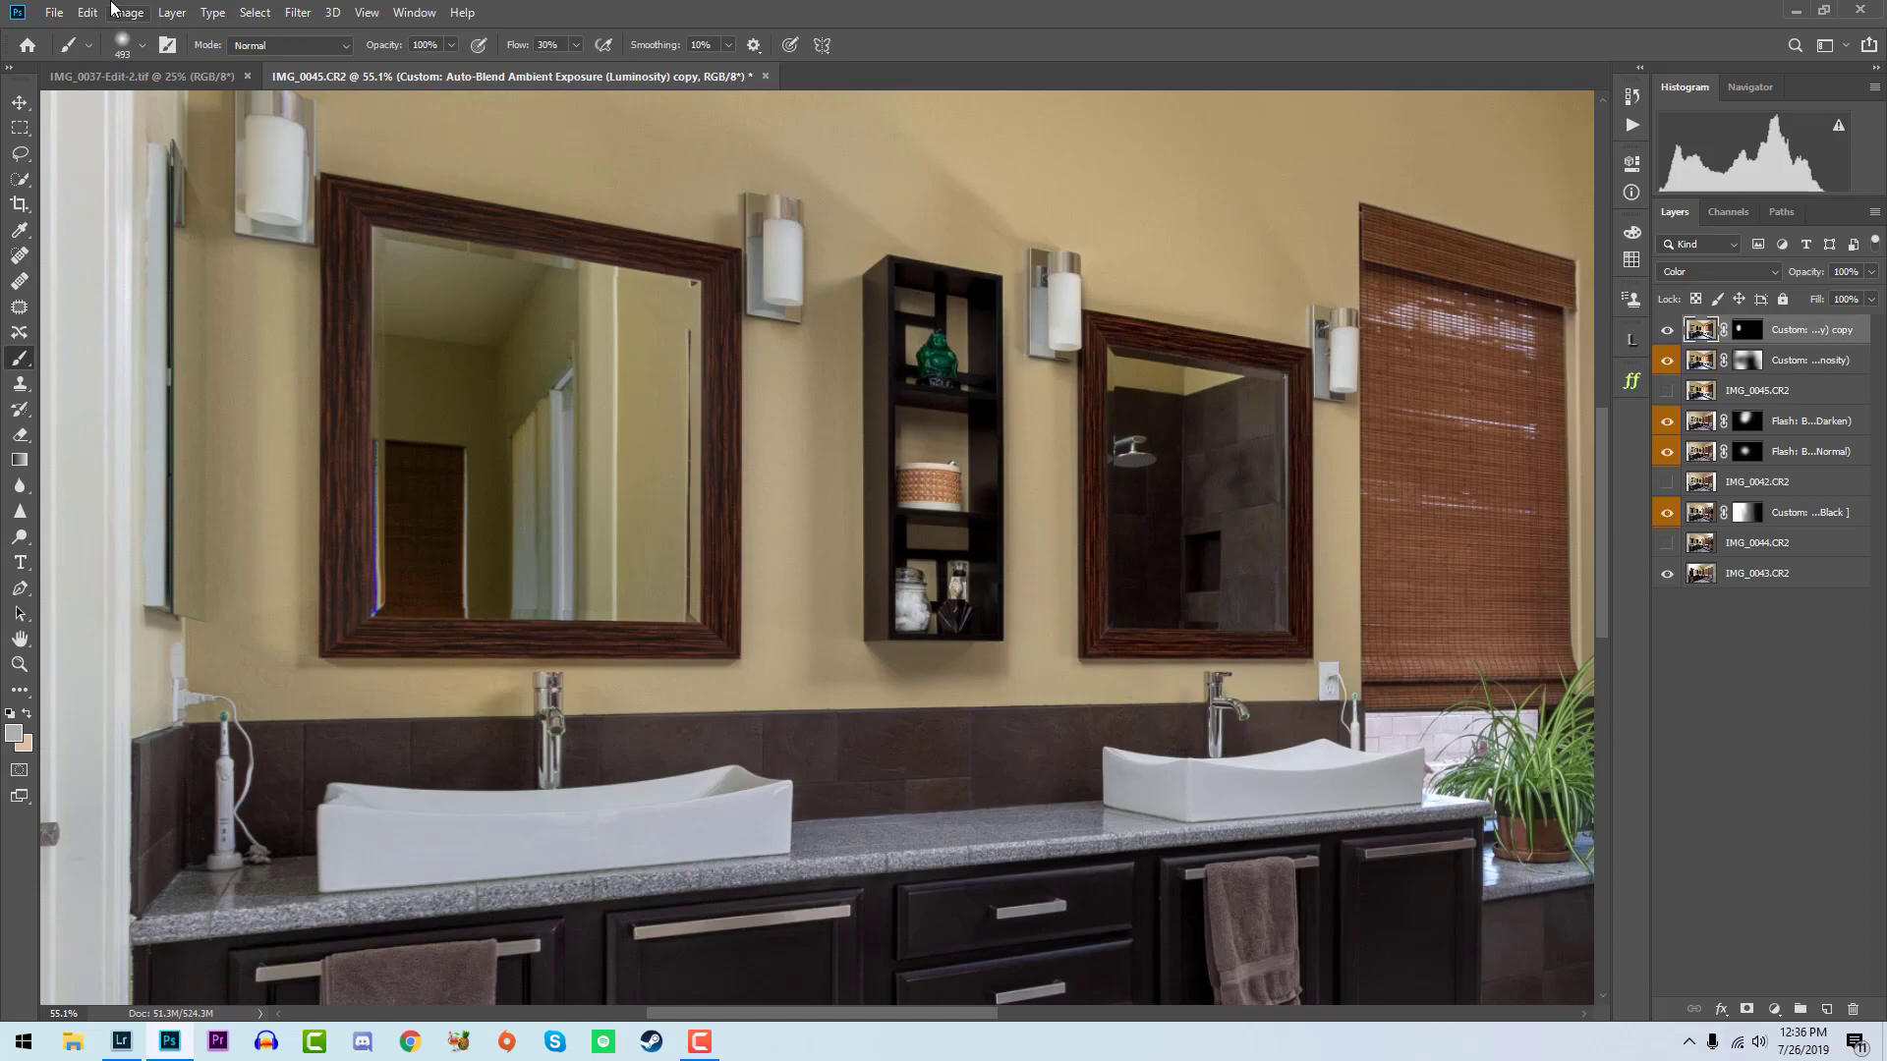
{"action": "key", "text": "ctrl+u"}
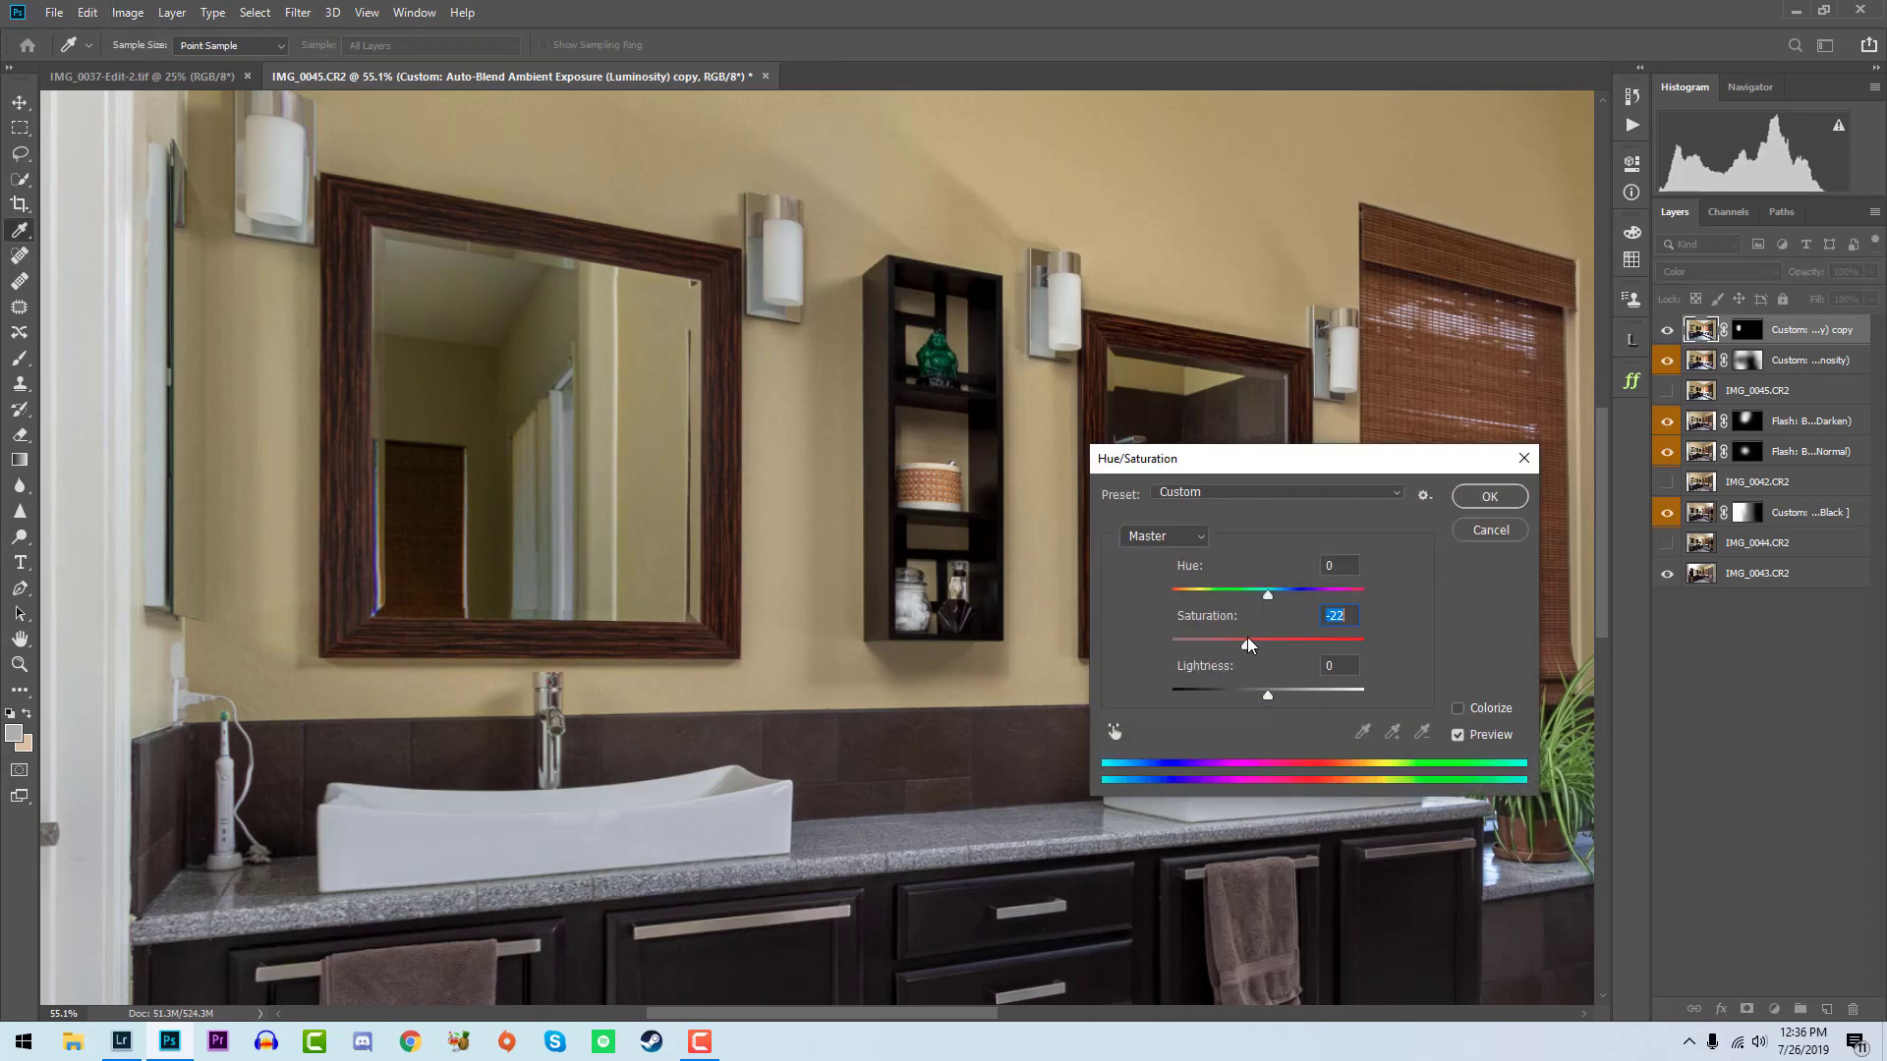
{"action": "left_click", "coordinate": [1462, 496]}
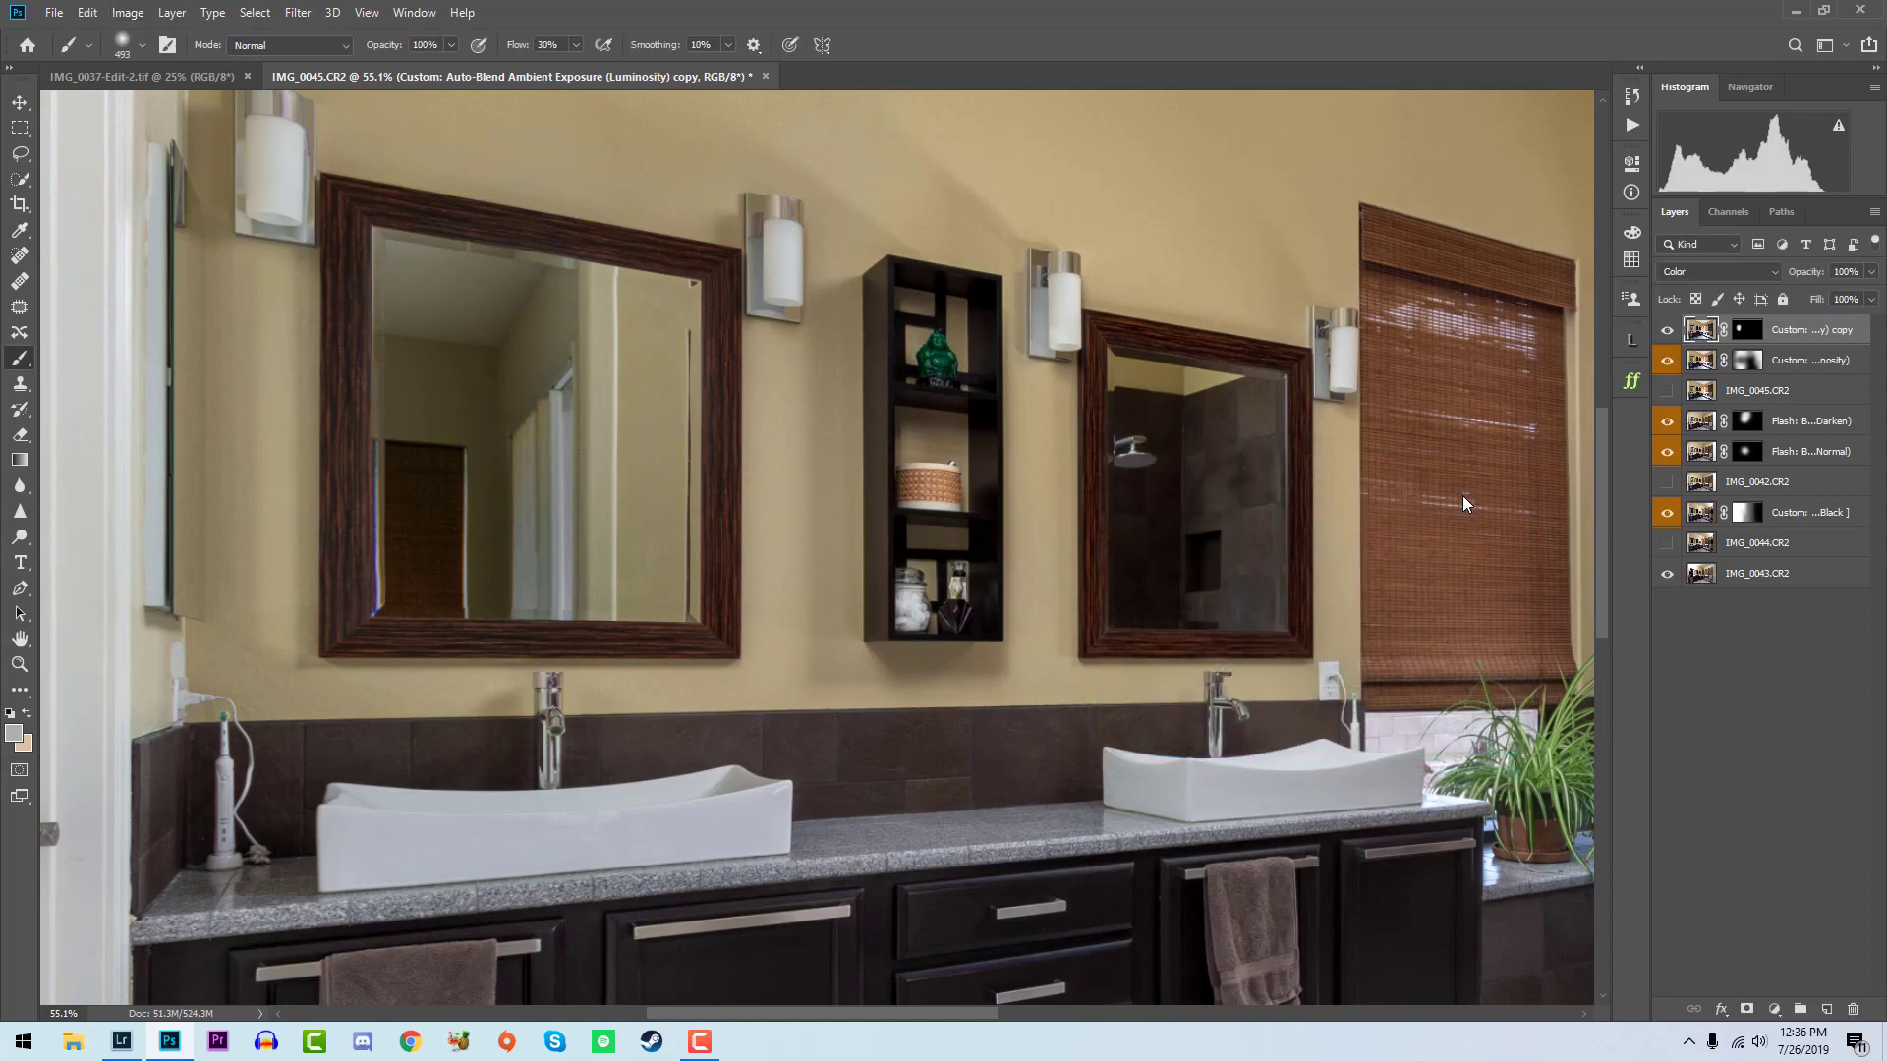
- Flatten the layered vanity bathroom blend with the Layer: Flatten Image action and save the file
{"action": "key", "text": "ctrl+minus"}
{"action": "key", "text": "ctrl+minus"}
{"action": "key", "text": "ctrl+minus"}
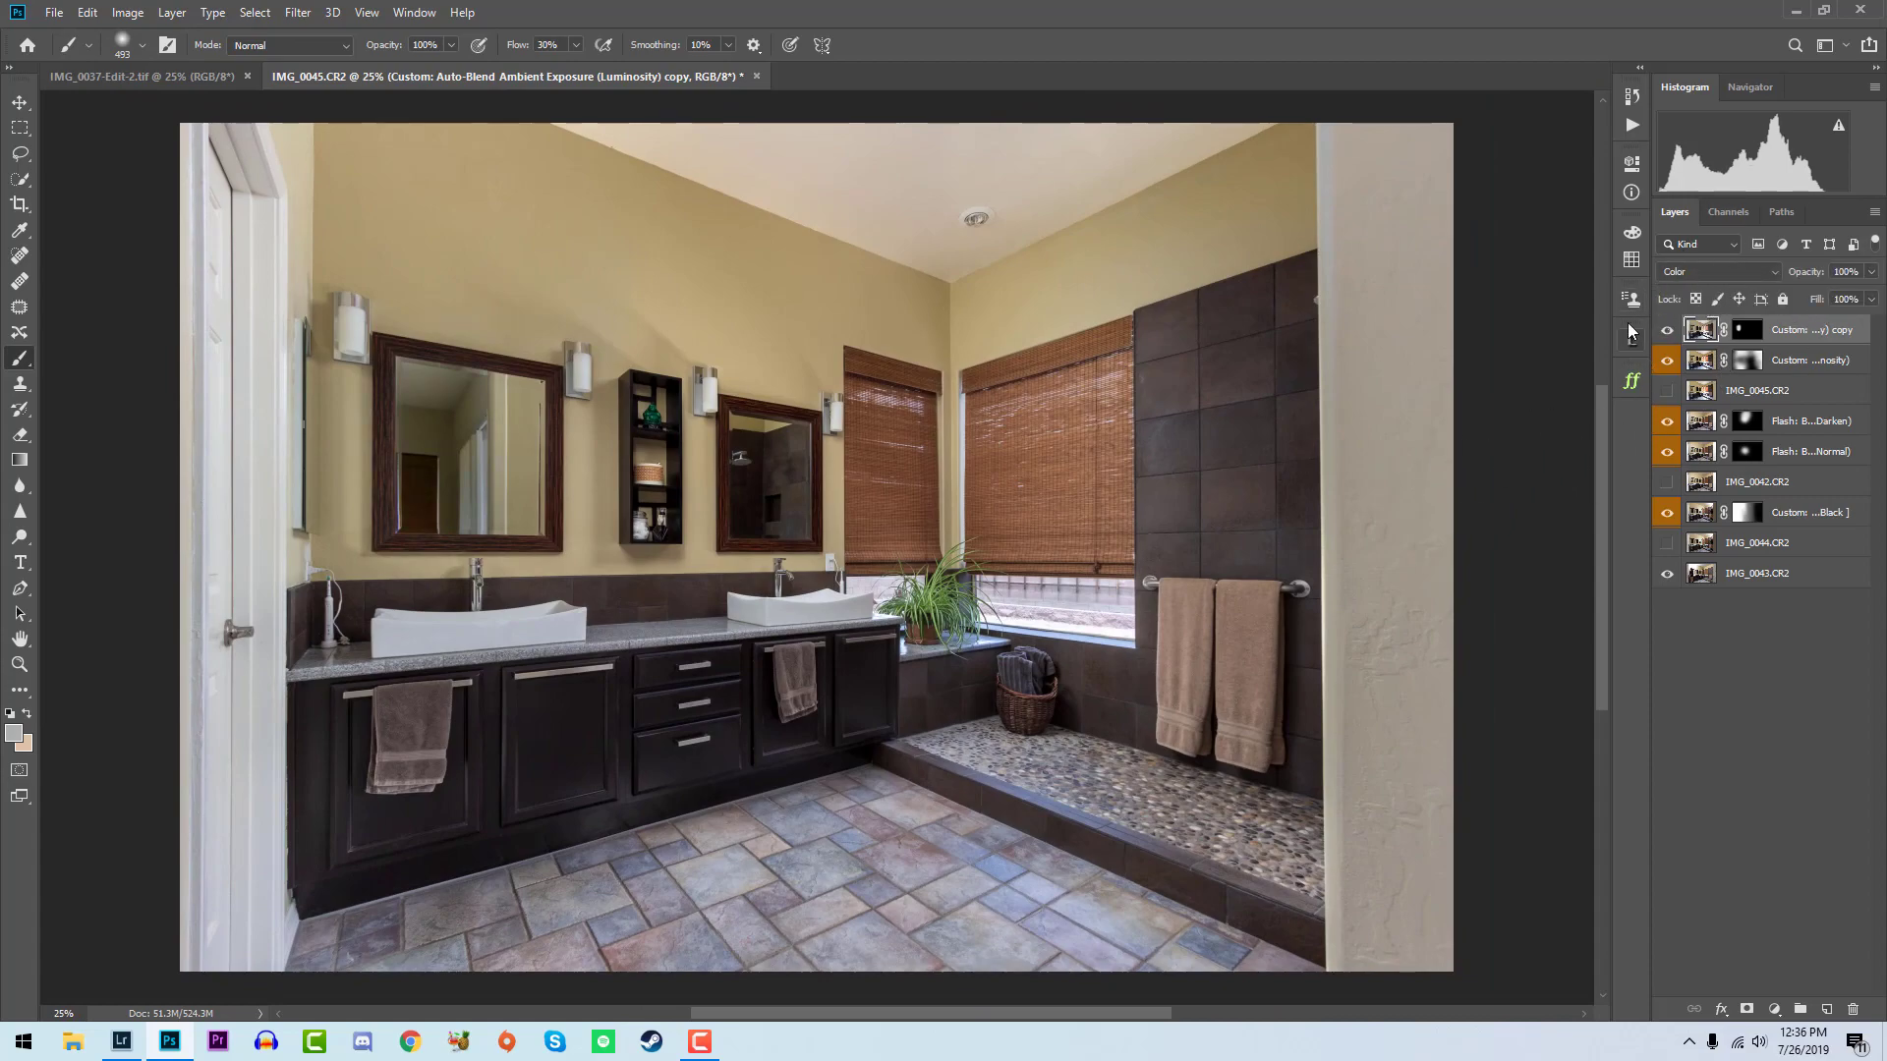
{"action": "left_click", "coordinate": [1632, 126]}
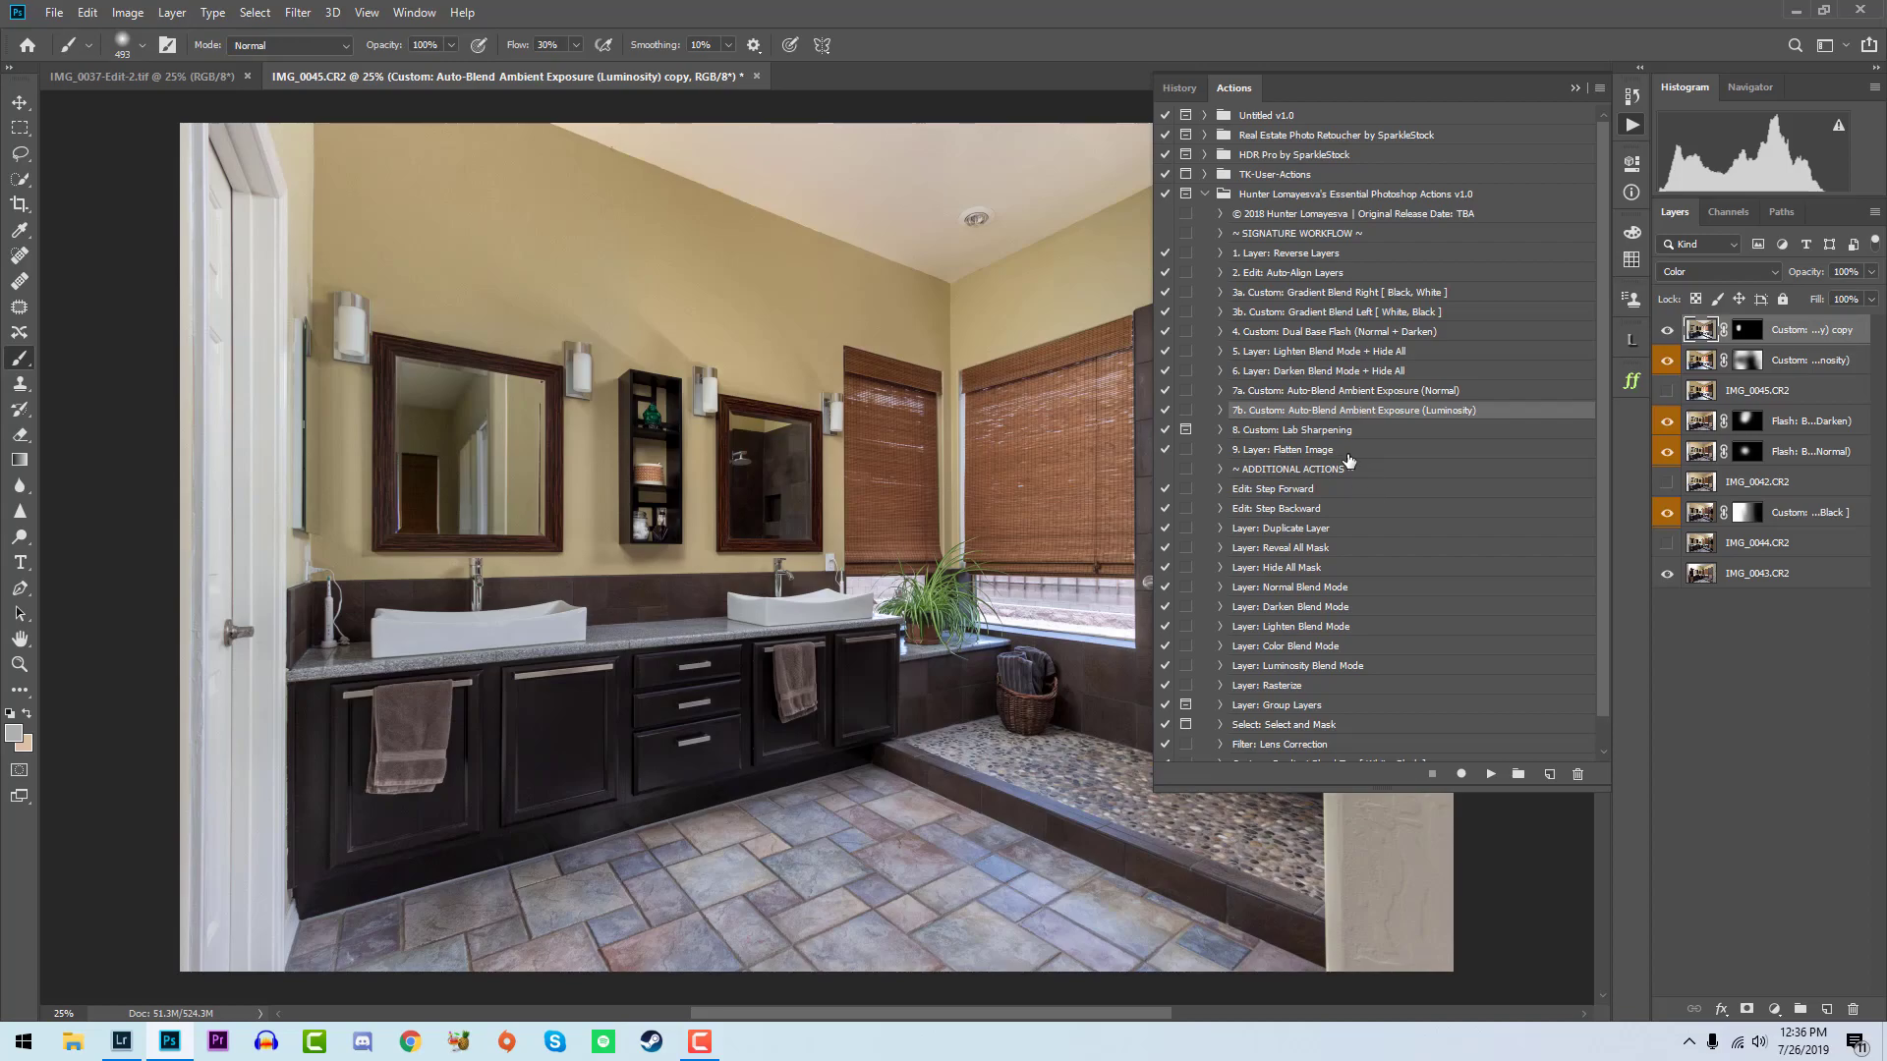
{"action": "left_click", "coordinate": [1347, 452]}
{"action": "left_click", "coordinate": [1489, 775]}
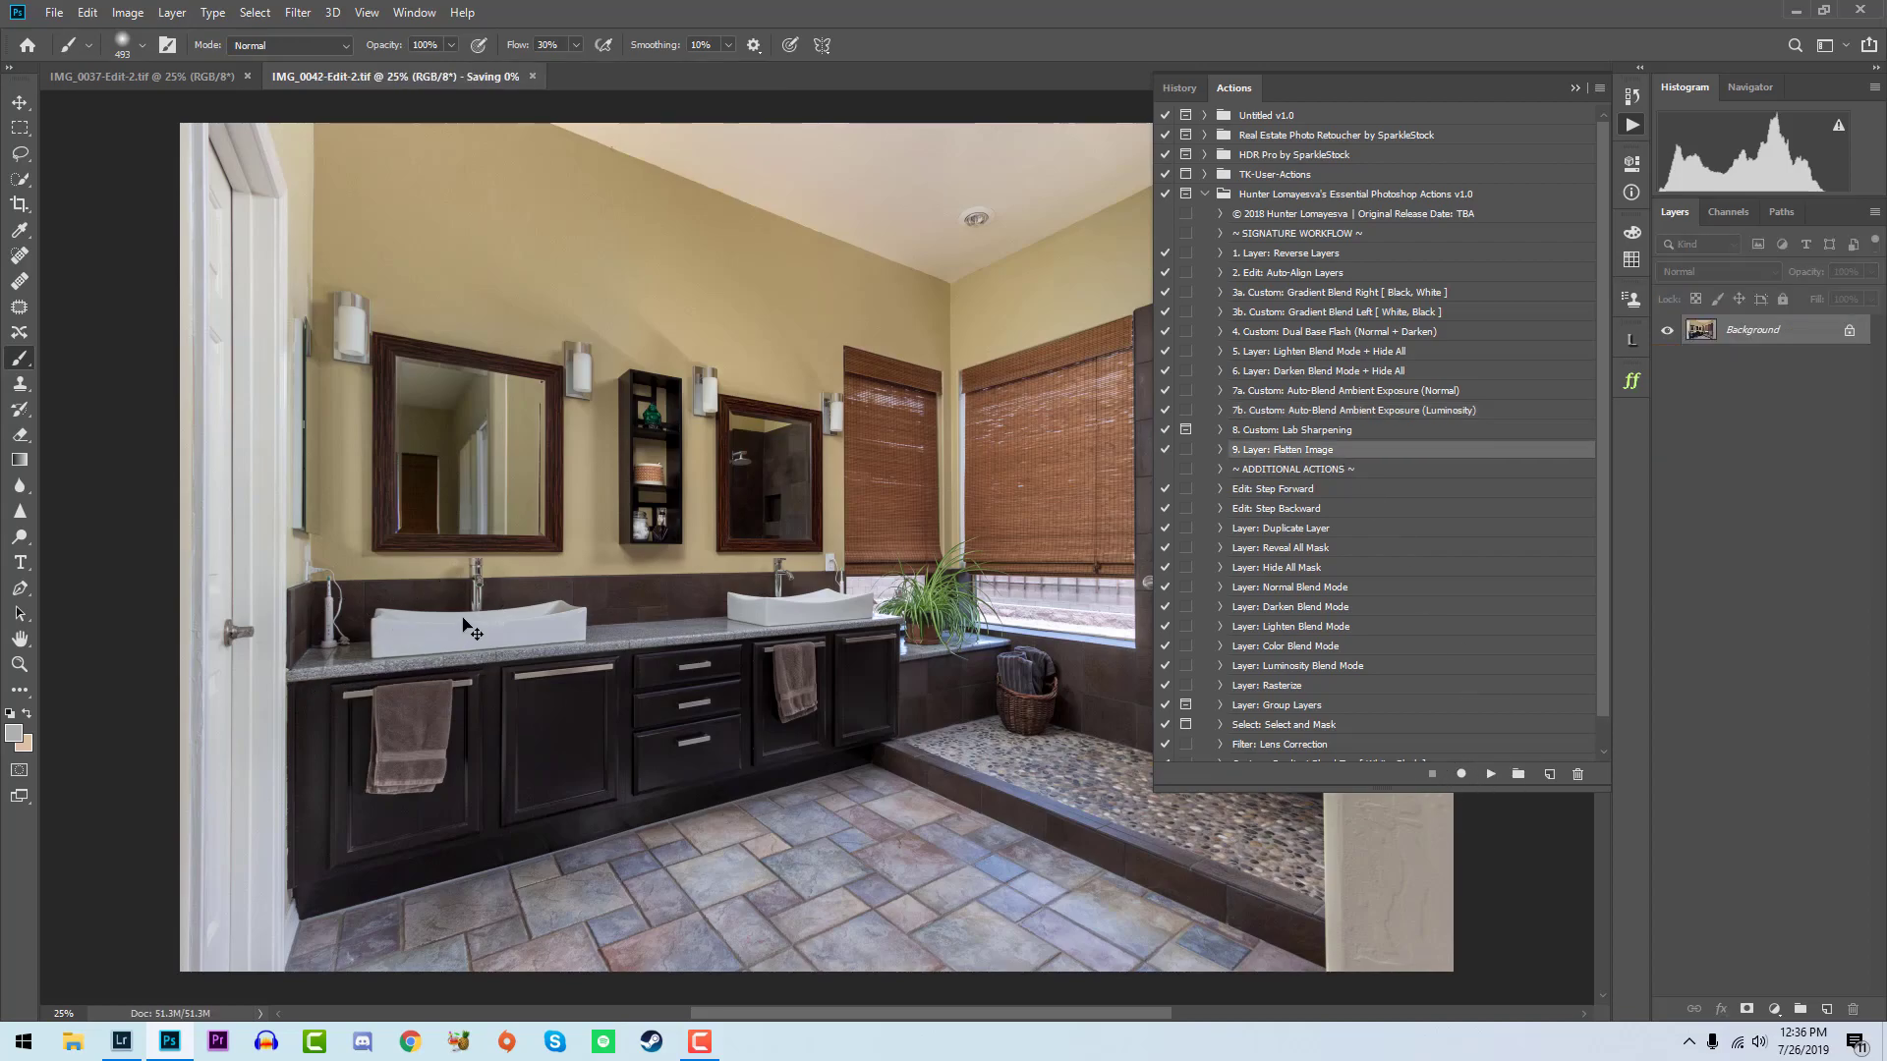
- Switch to Lightroom and give the blended bathroom photo IMG_0042-Edit-2.tif a five-star rating
{"action": "left_click", "coordinate": [141, 1049]}
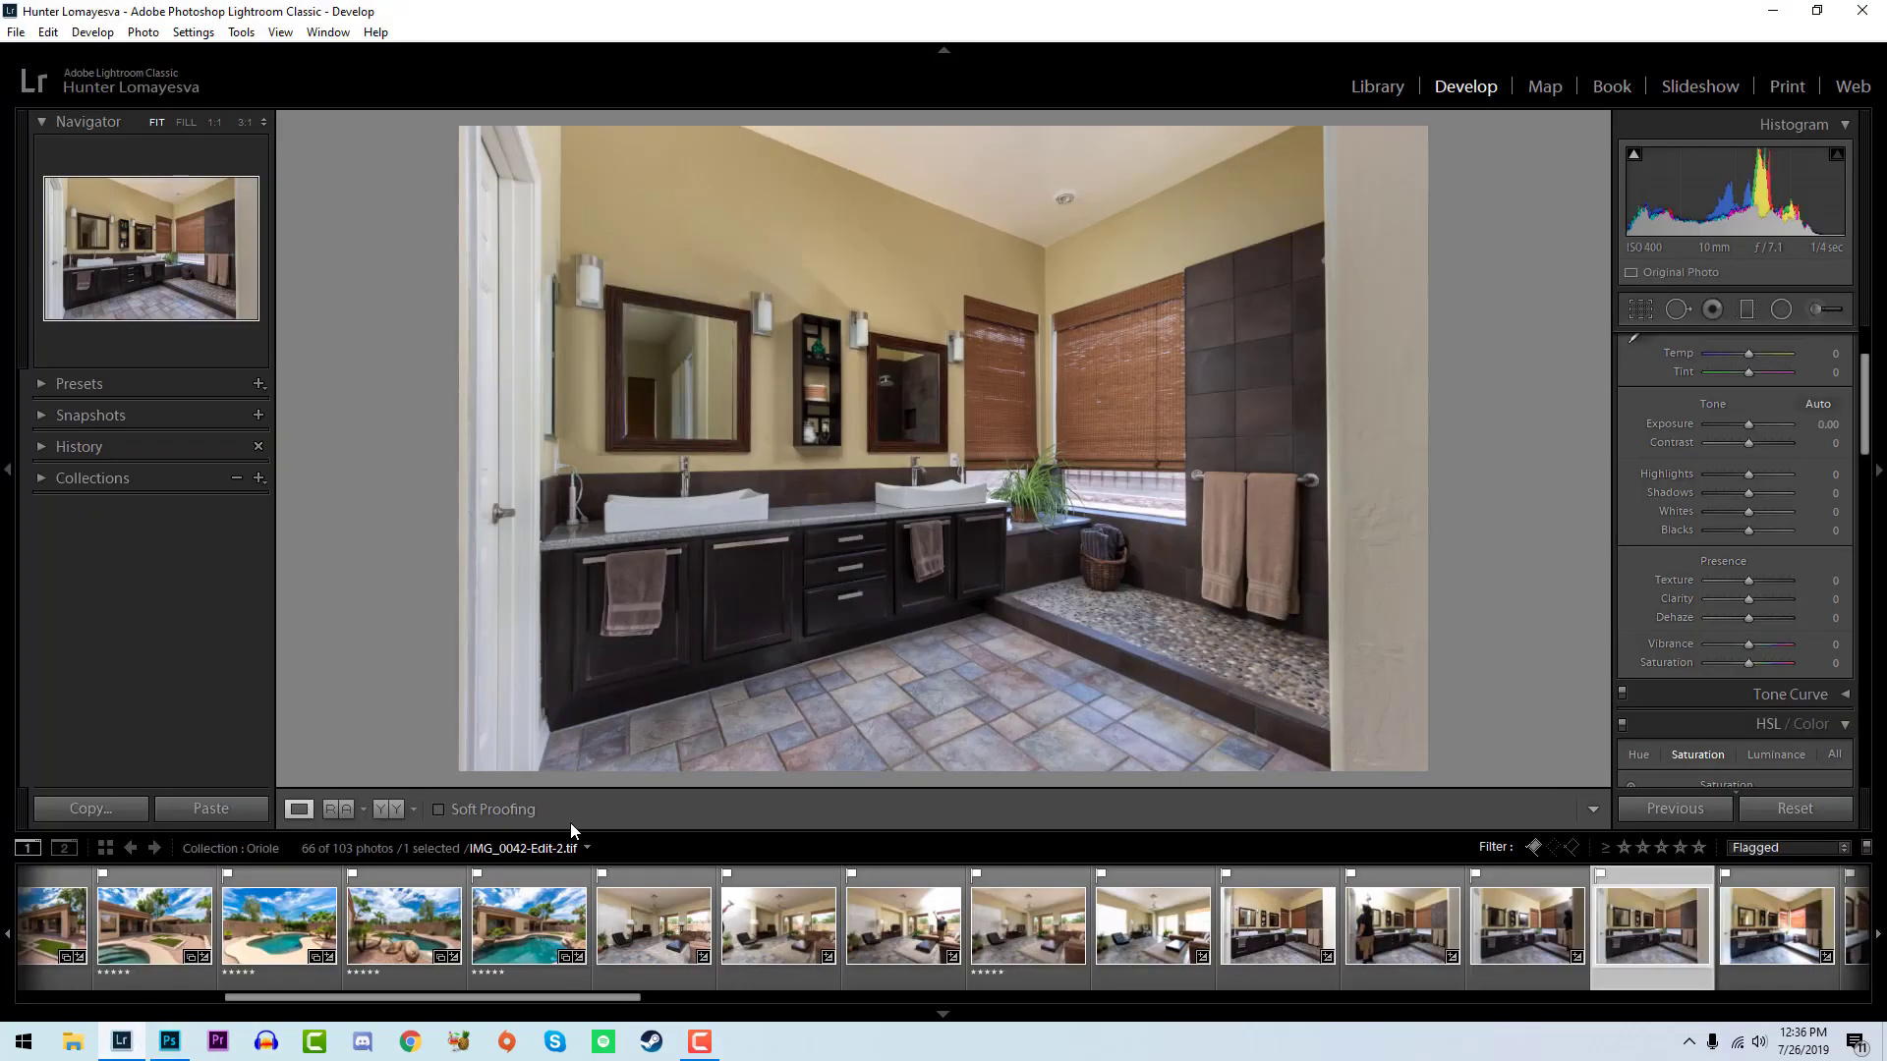
{"action": "key", "text": "5"}
{"action": "scroll", "coordinate": [1274, 953], "scroll_direction": "down", "scroll_amount": 3}
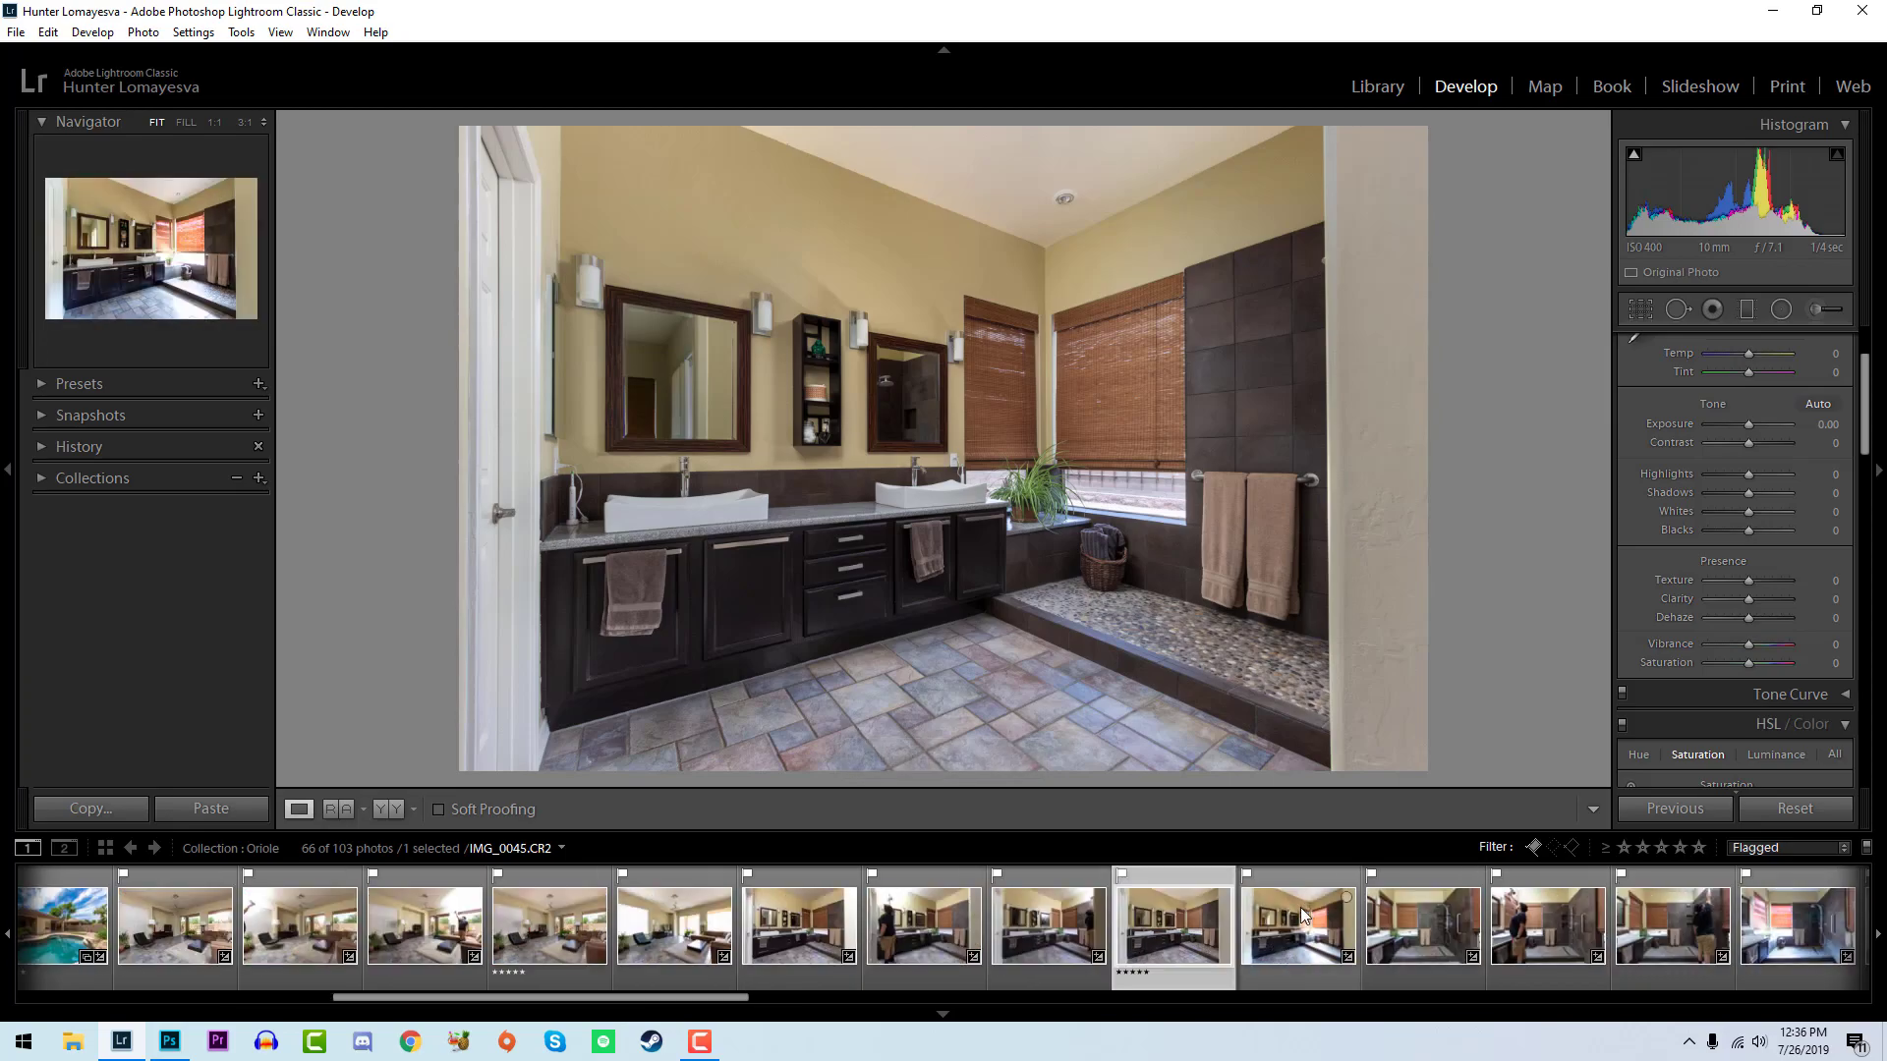
- Select the four shower exposures IMG_0046.CR2 to IMG_0049.CR2 and open them as layers in Photoshop
{"action": "scroll", "coordinate": [1309, 923], "scroll_direction": "down", "scroll_amount": 3}
{"action": "left_click", "coordinate": [943, 924]}
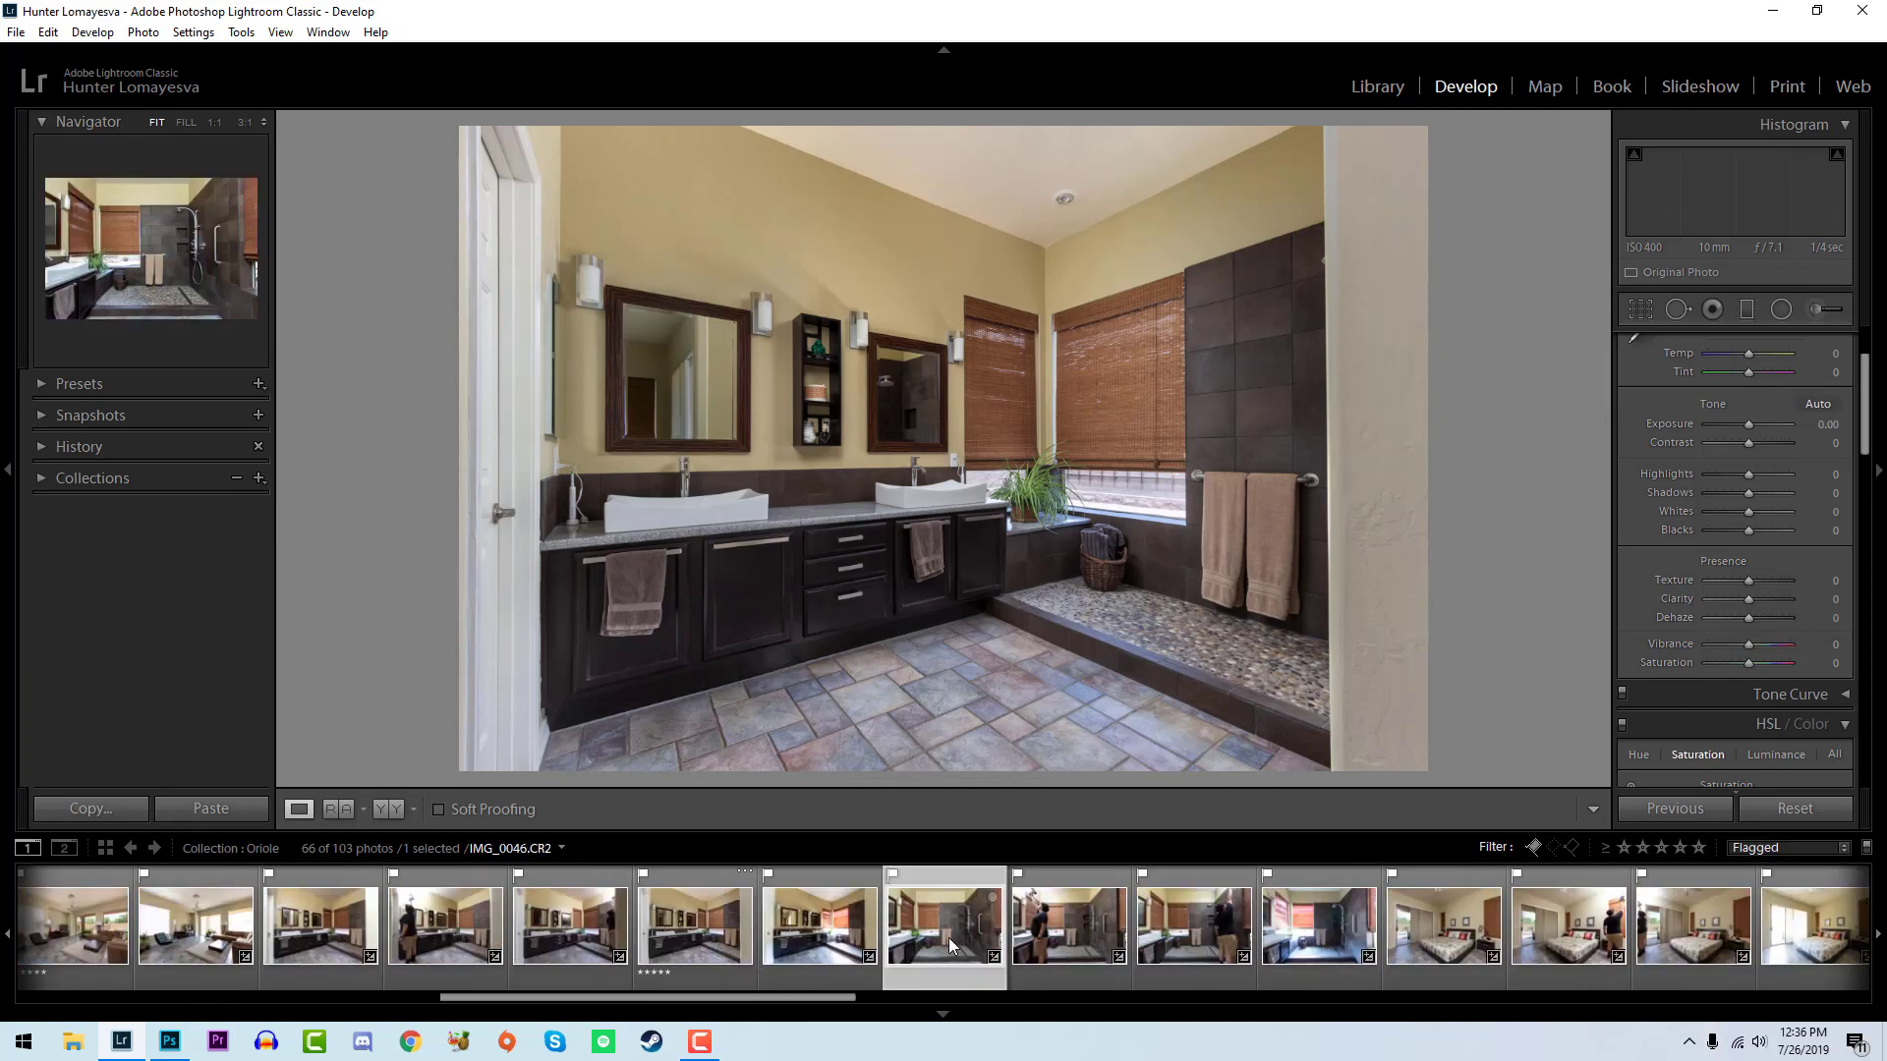
{"action": "left_click", "coordinate": [1319, 924], "text": "shift"}
{"action": "right_click", "coordinate": [1319, 938]}
{"action": "mouse_move", "coordinate": [1376, 476]}
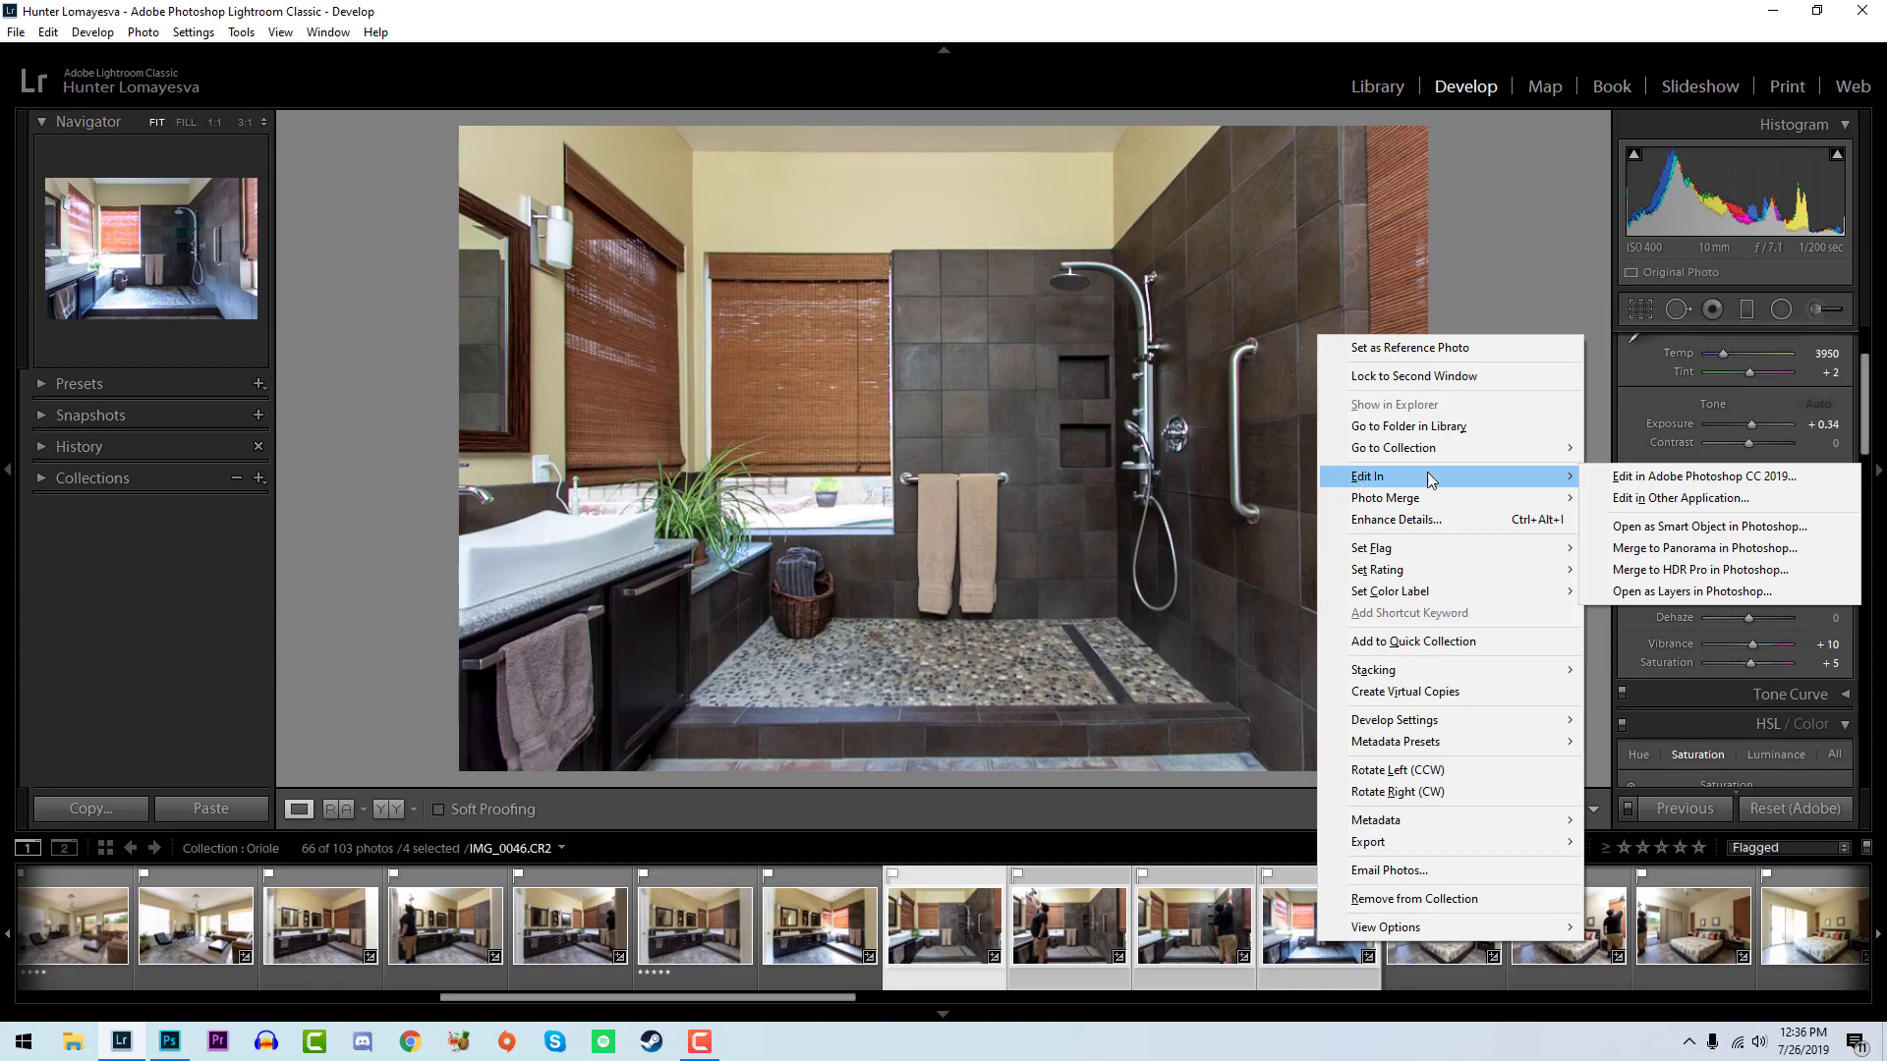
{"action": "left_click", "coordinate": [1680, 589]}
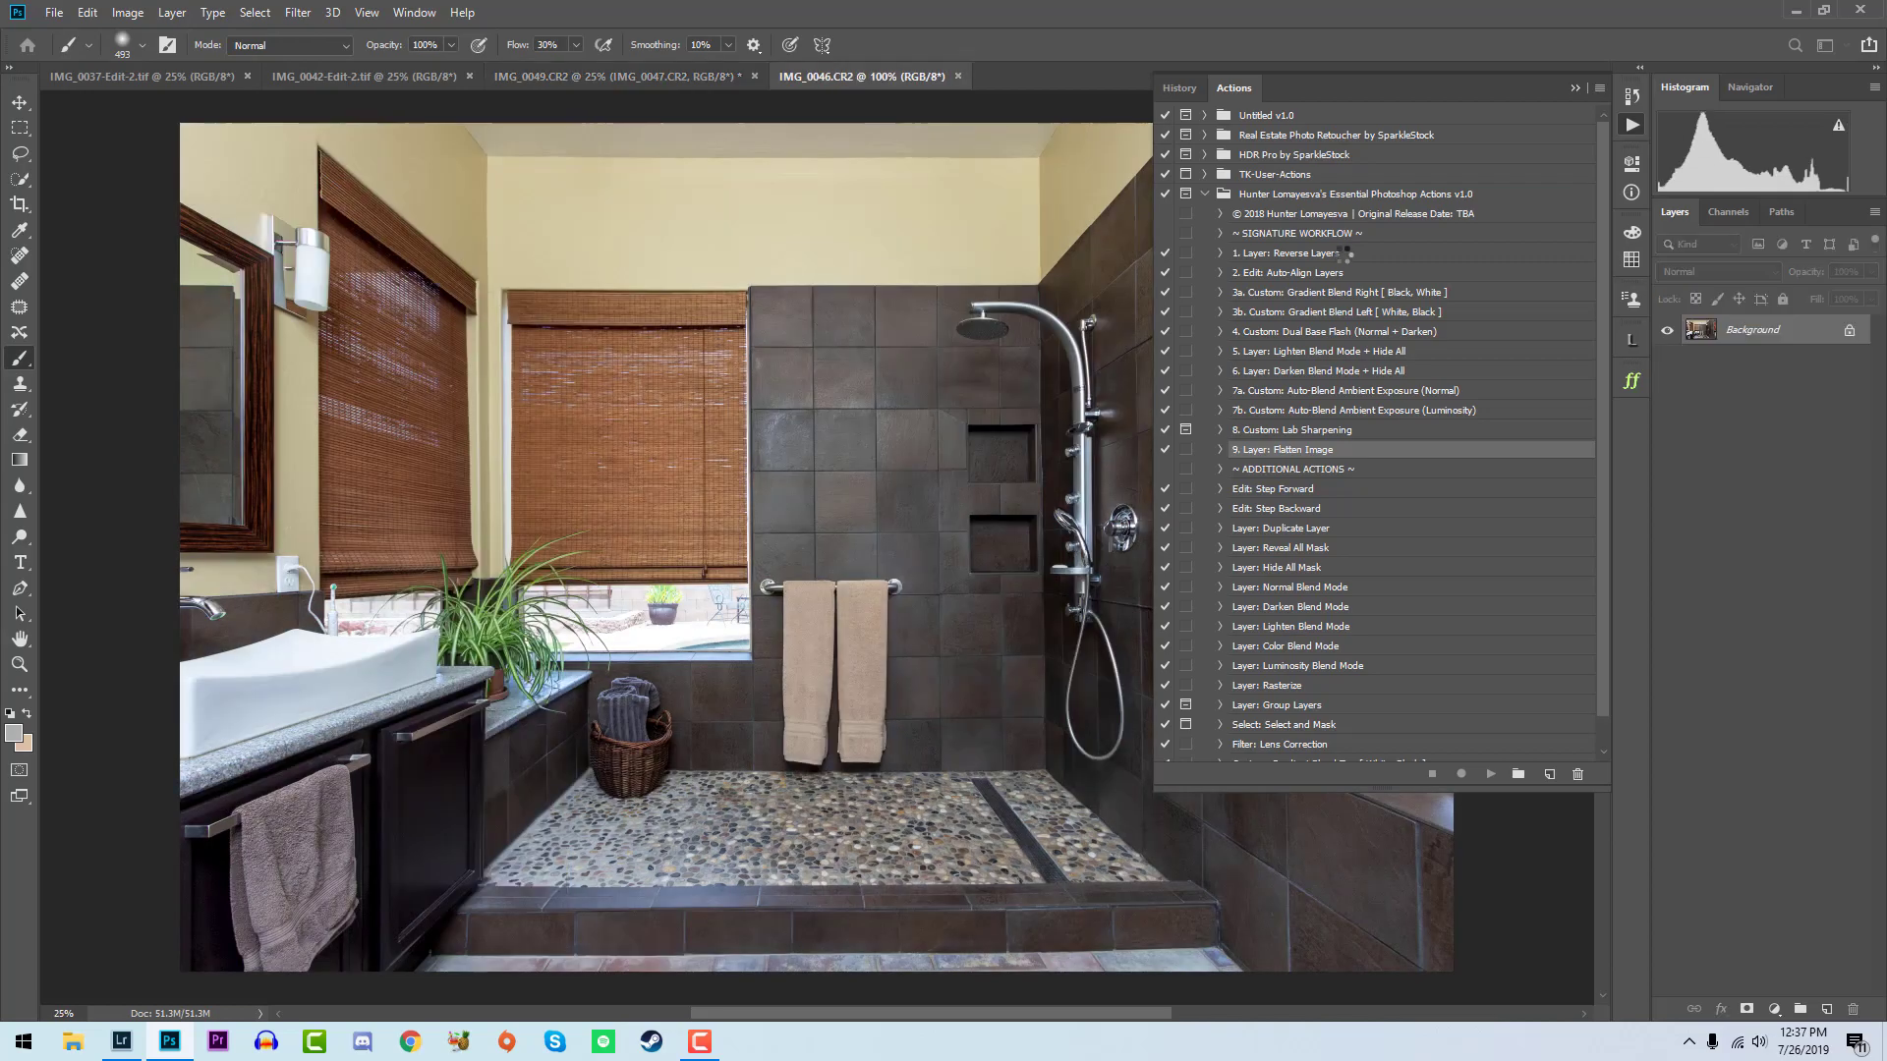
- Reverse the shower layers with the Layer: Reverse Layers action, move IMG_0046 directly below IMG_0049 and hide it
{"action": "left_click", "coordinate": [1380, 258]}
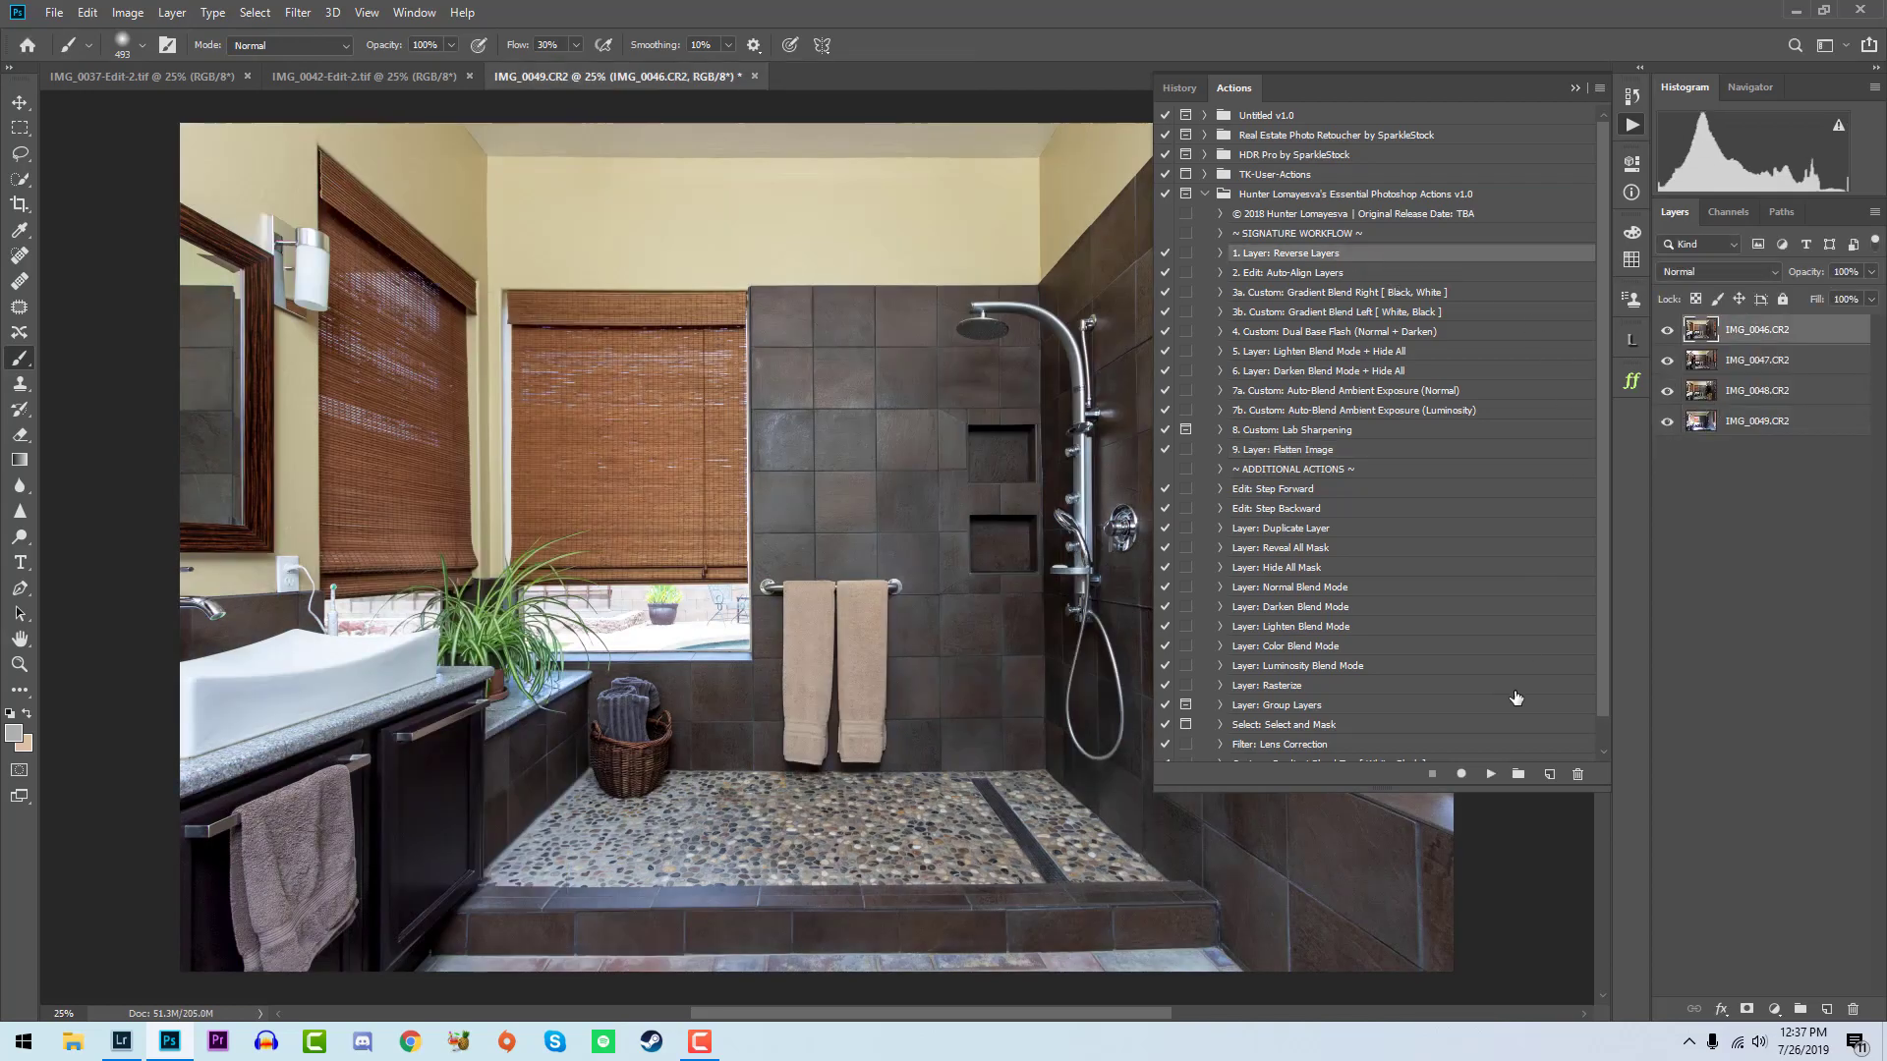
{"action": "left_click", "coordinate": [1493, 778]}
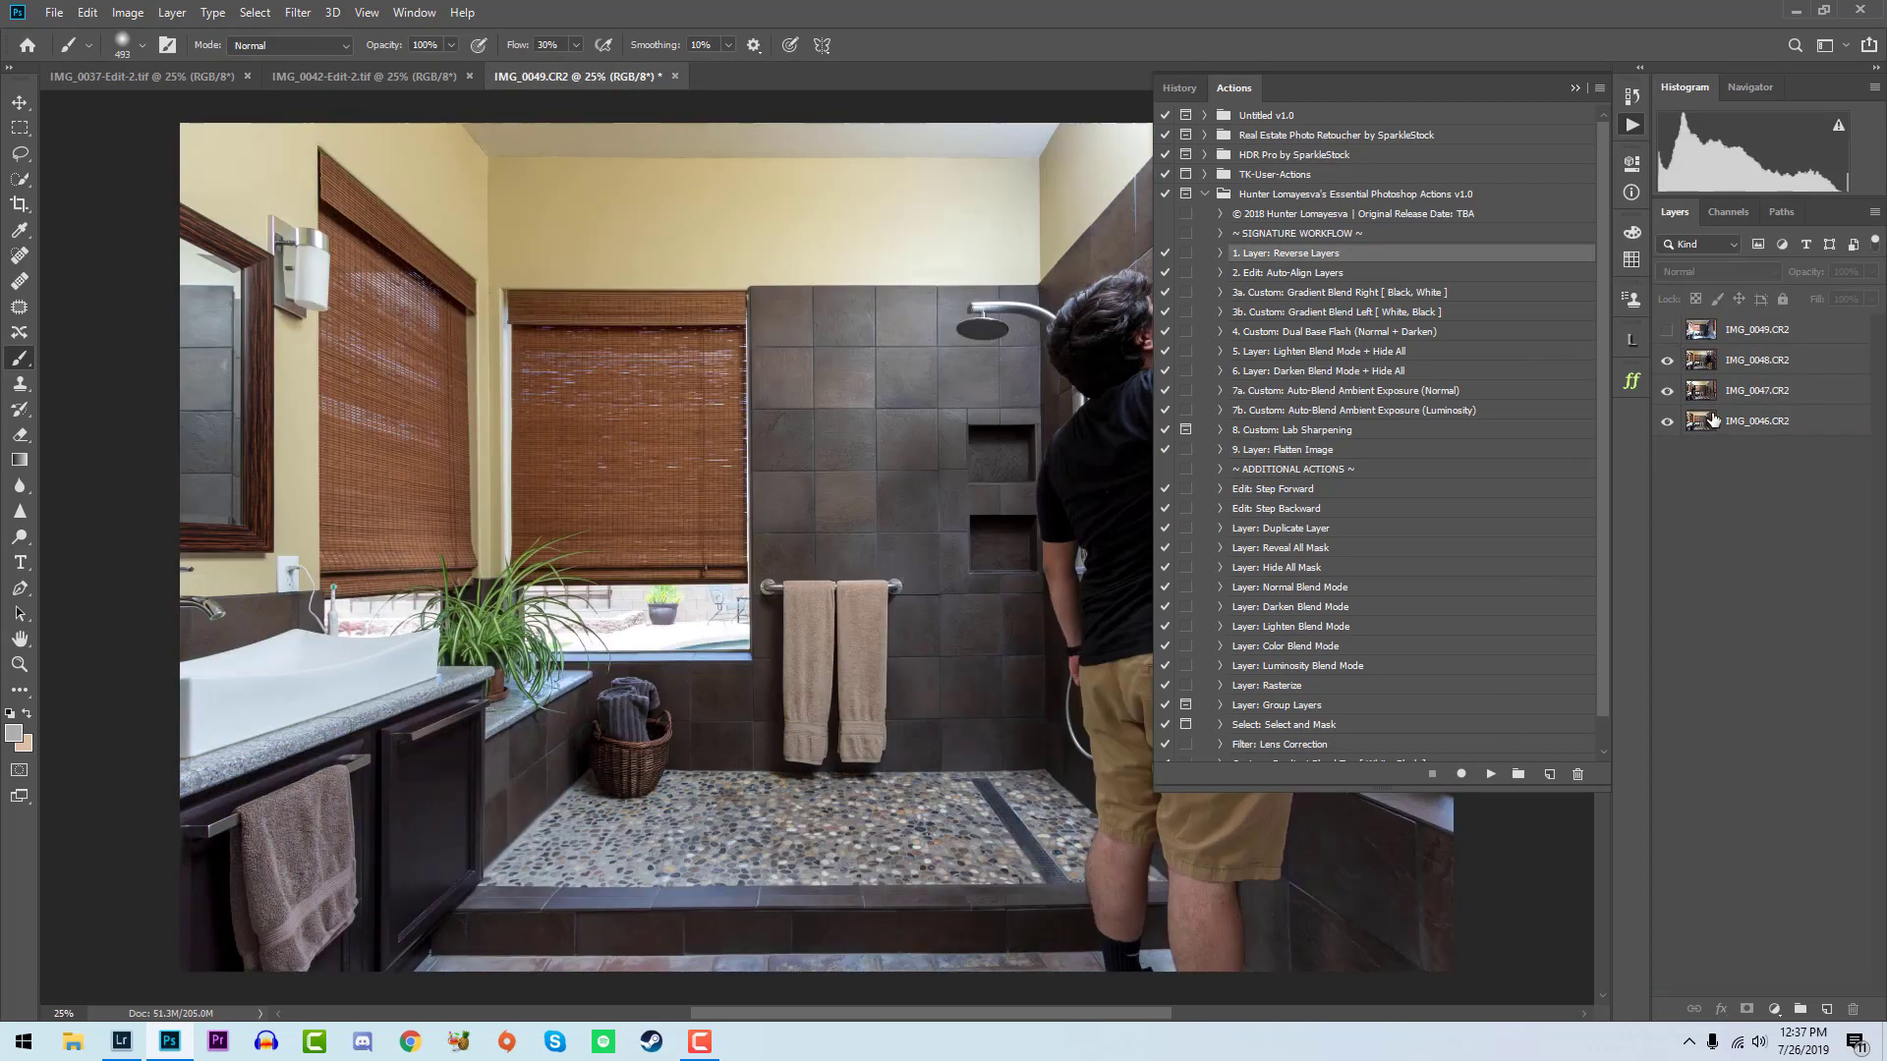
{"action": "left_click_drag", "start_coordinate": [1714, 421], "coordinate": [1708, 347]}
{"action": "left_click", "coordinate": [1668, 363]}
{"action": "left_click", "coordinate": [1668, 362]}
{"action": "left_click", "coordinate": [1667, 363]}
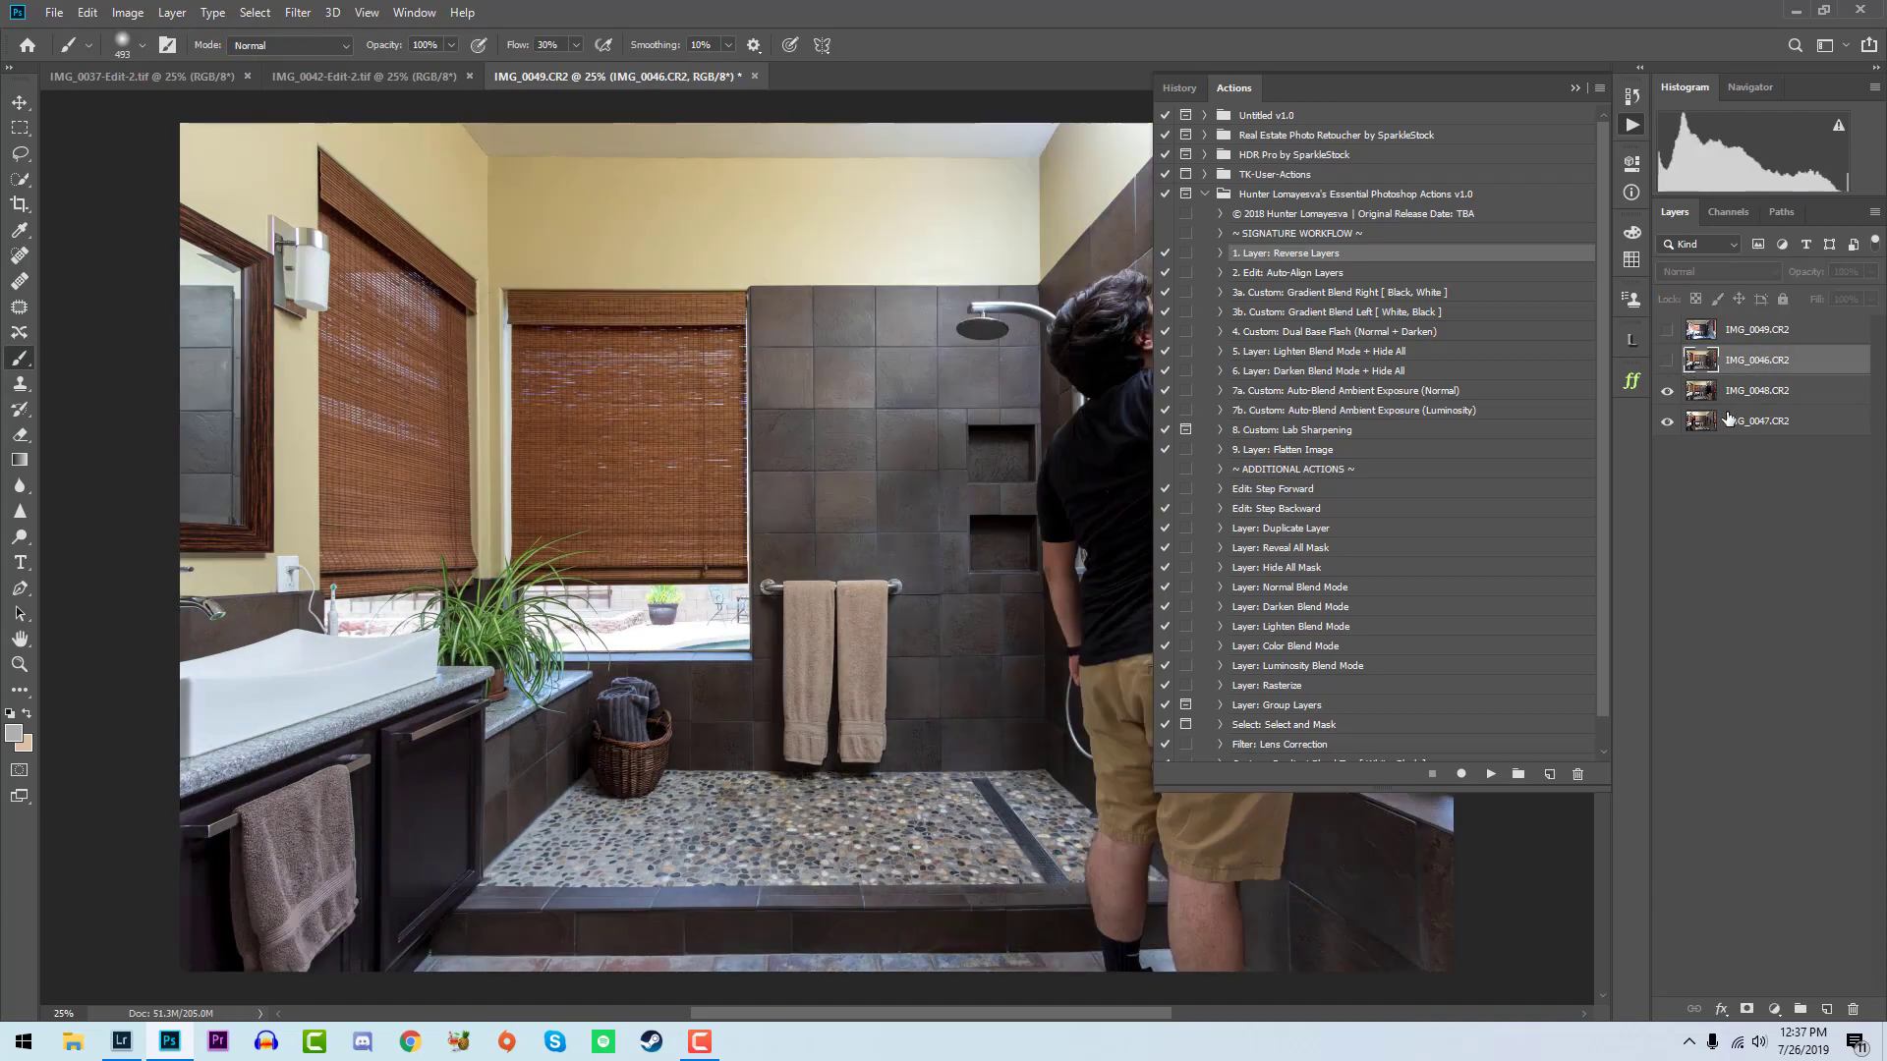
- Run Custom: Gradient Blend Left on IMG_0048 and paint its mask at 50% flow, black over the photographer's side and white over the window side
{"action": "left_click", "coordinate": [1741, 394]}
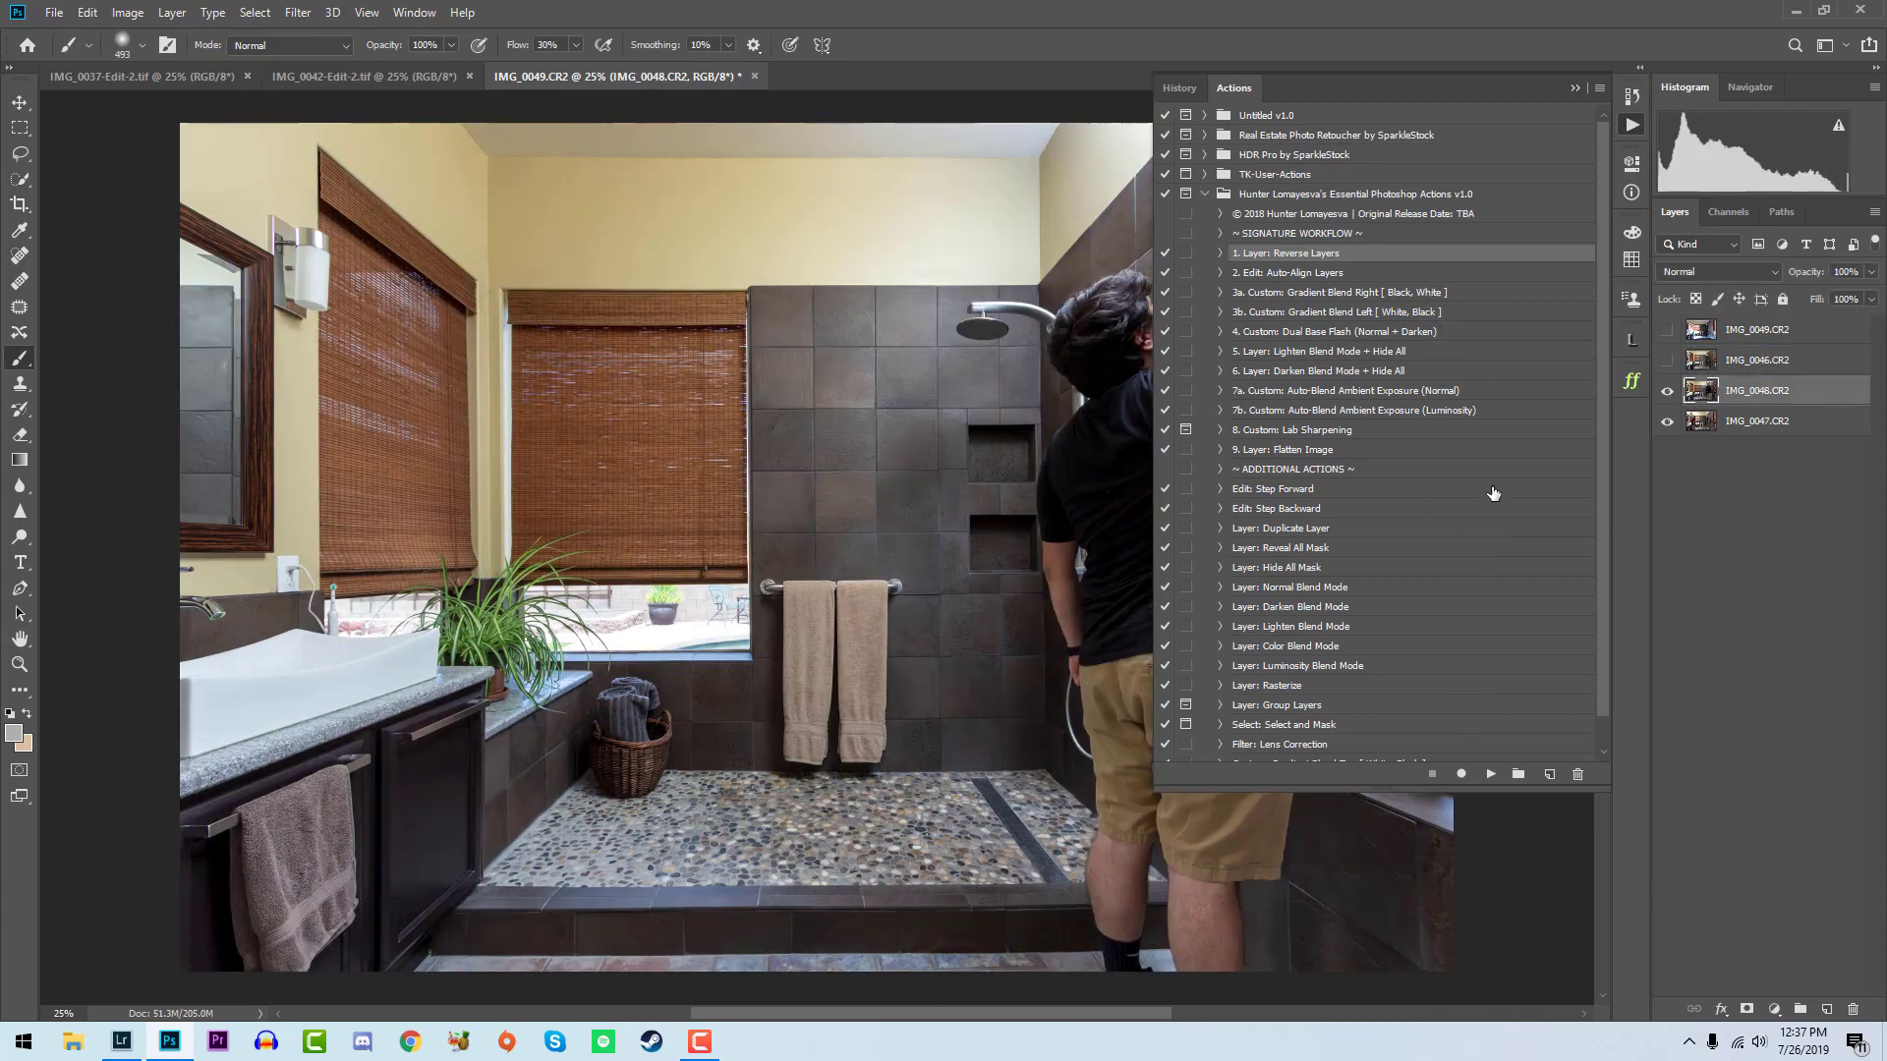
{"action": "left_click", "coordinate": [1451, 313]}
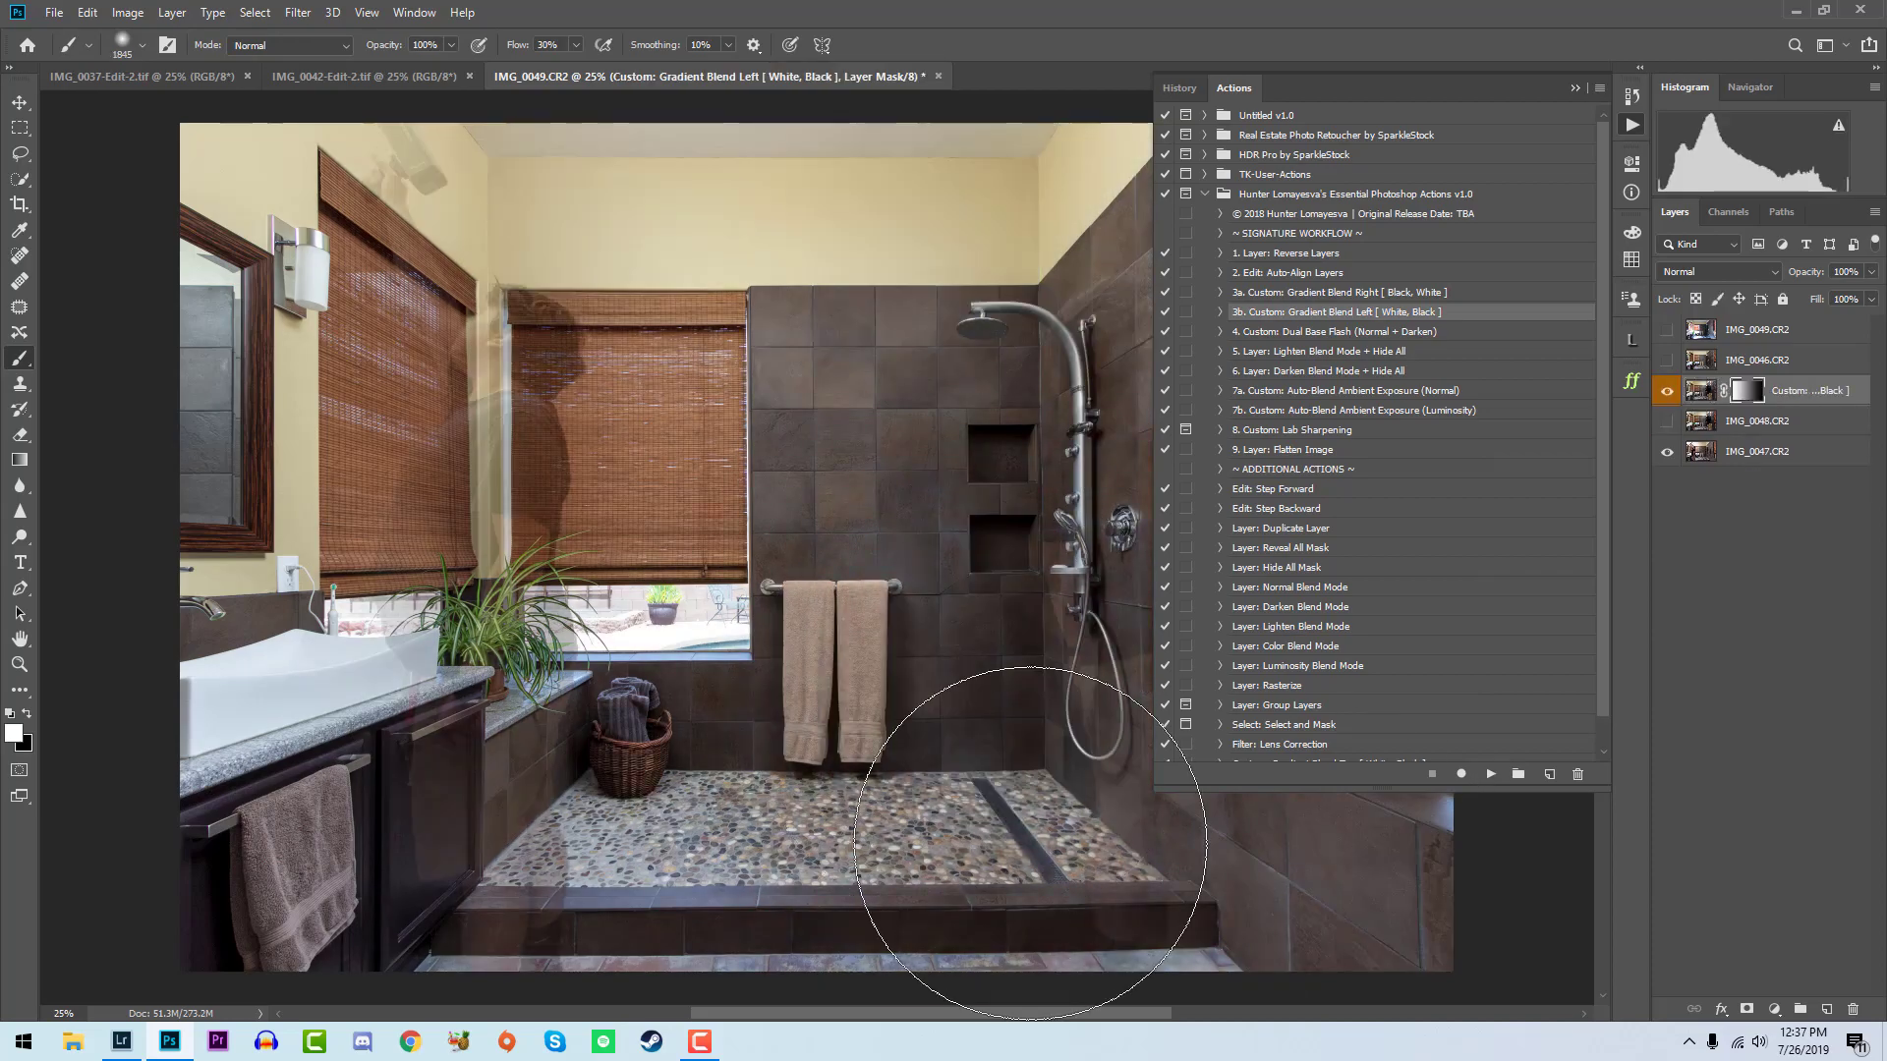
{"action": "key", "text": "shift+5"}
{"action": "mouse_move", "coordinate": [1034, 833]}
{"action": "left_mouse_down"}
{"action": "mouse_move", "coordinate": [1093, 980]}
{"action": "mouse_move", "coordinate": [1141, 706]}
{"action": "left_mouse_up"}
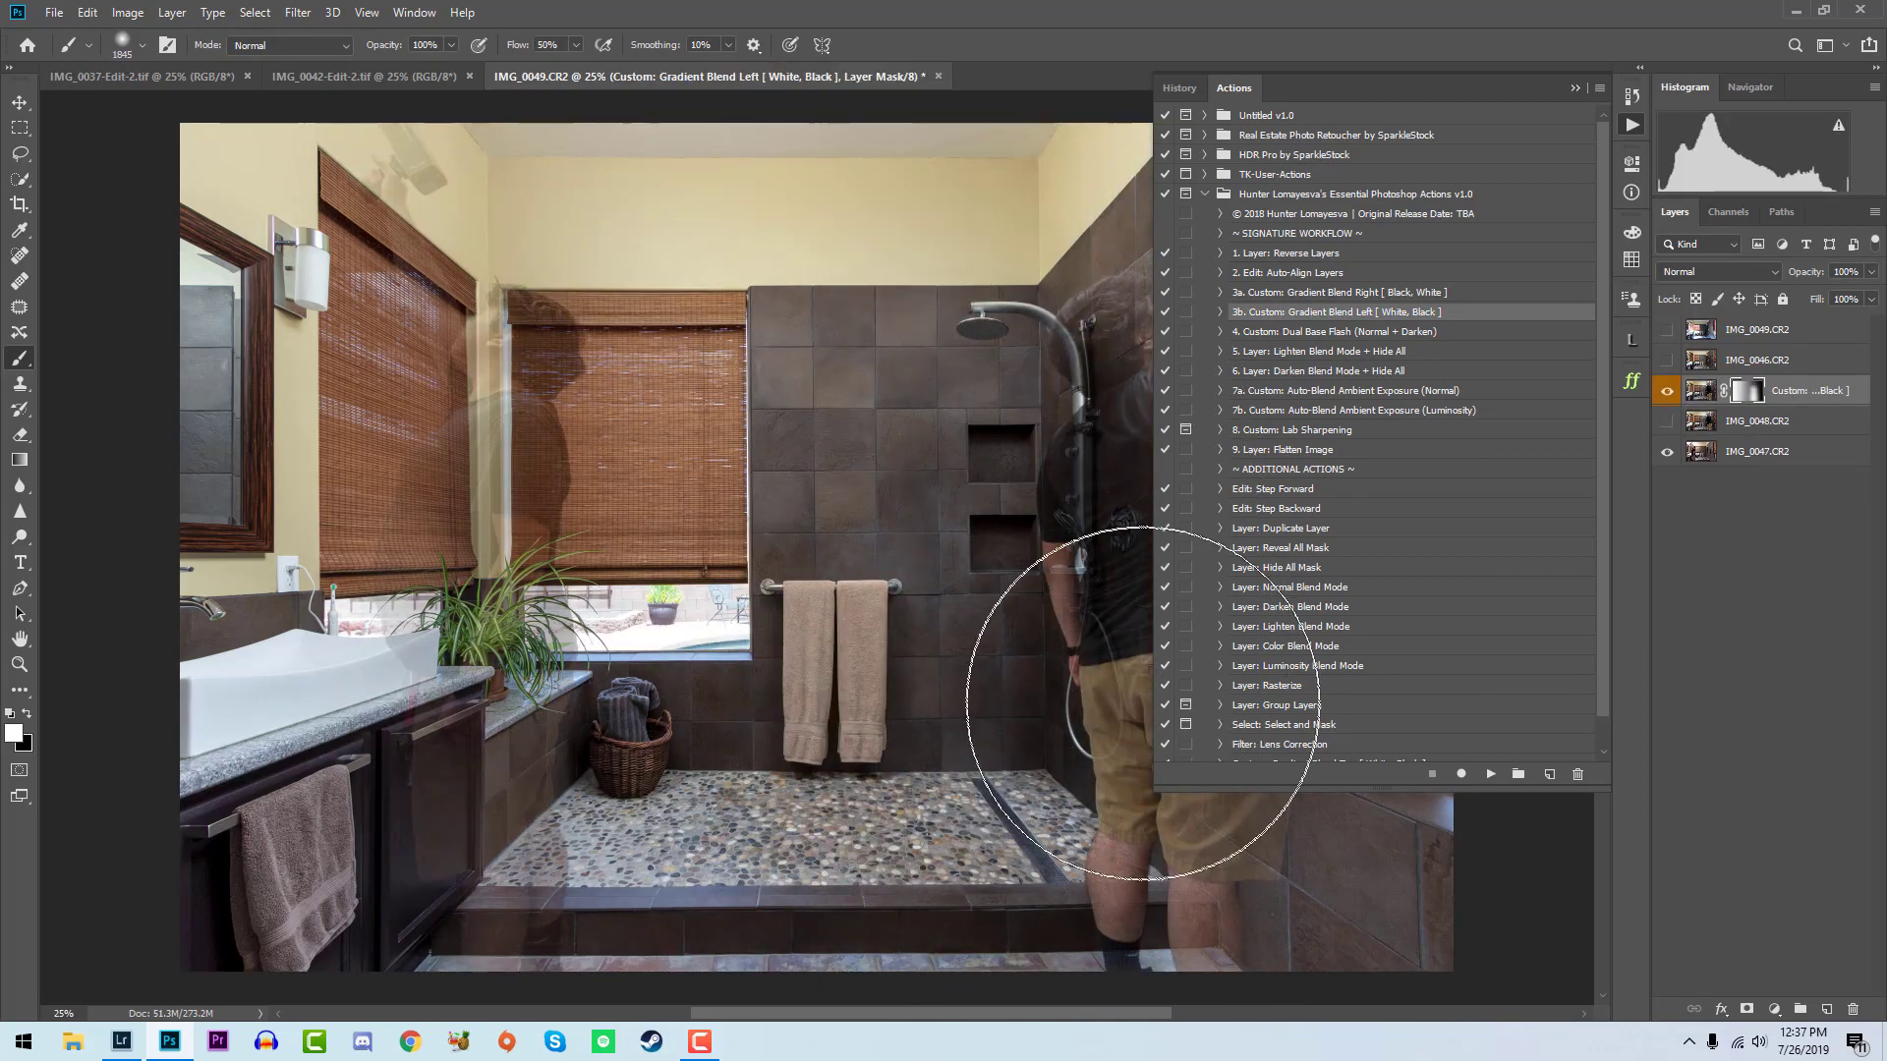
{"action": "key", "text": "ctrl+z"}
{"action": "key", "text": "x"}
{"action": "mouse_move", "coordinate": [1138, 881]}
{"action": "left_mouse_down"}
{"action": "mouse_move", "coordinate": [1131, 223]}
{"action": "mouse_move", "coordinate": [1038, 233]}
{"action": "mouse_move", "coordinate": [1294, 717]}
{"action": "left_mouse_up"}
{"action": "key", "text": "x"}
{"action": "mouse_move", "coordinate": [496, 642]}
{"action": "left_mouse_down"}
{"action": "mouse_move", "coordinate": [498, 477]}
{"action": "mouse_move", "coordinate": [386, 919]}
{"action": "mouse_move", "coordinate": [503, 274]}
{"action": "left_mouse_up"}
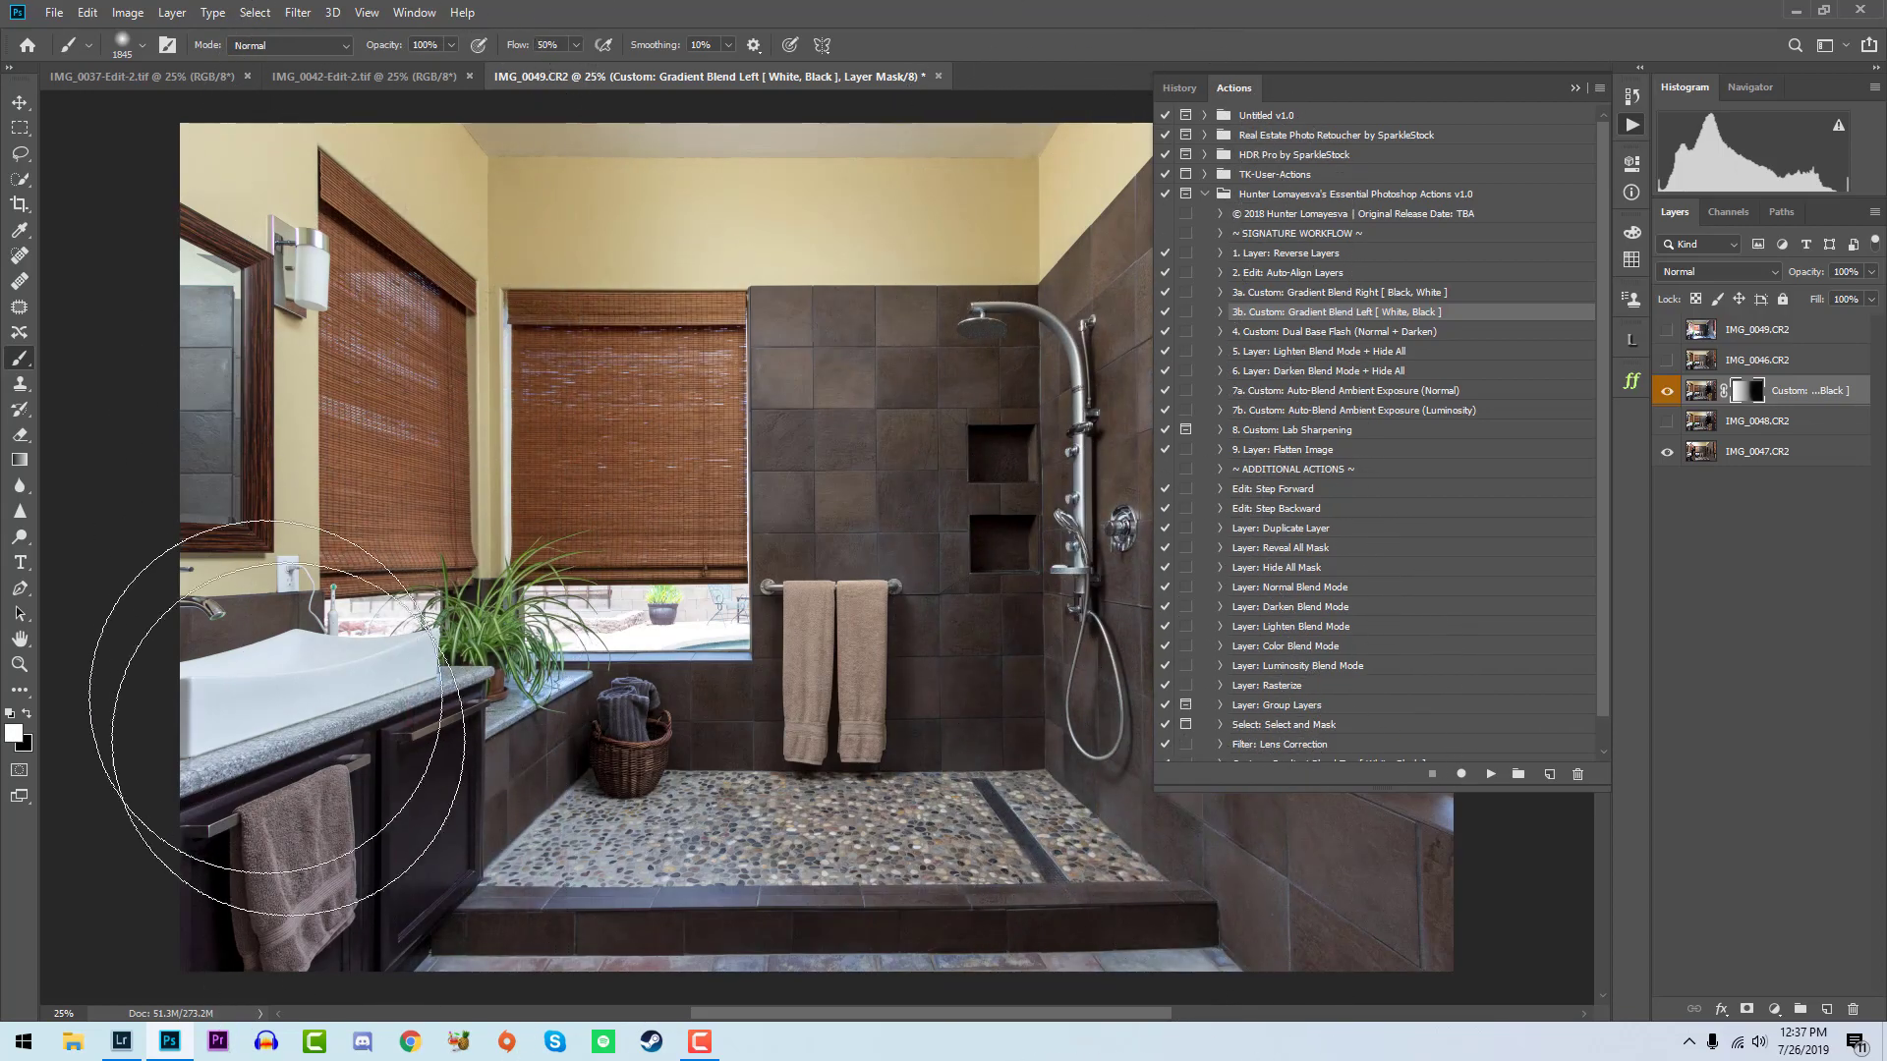
- Show IMG_0046, run Custom: Dual Base Flash (Normal + Darken) on it and dab white on the Darken mask around the blinds and mirror
{"action": "left_click", "coordinate": [1668, 360]}
{"action": "left_click", "coordinate": [1700, 360]}
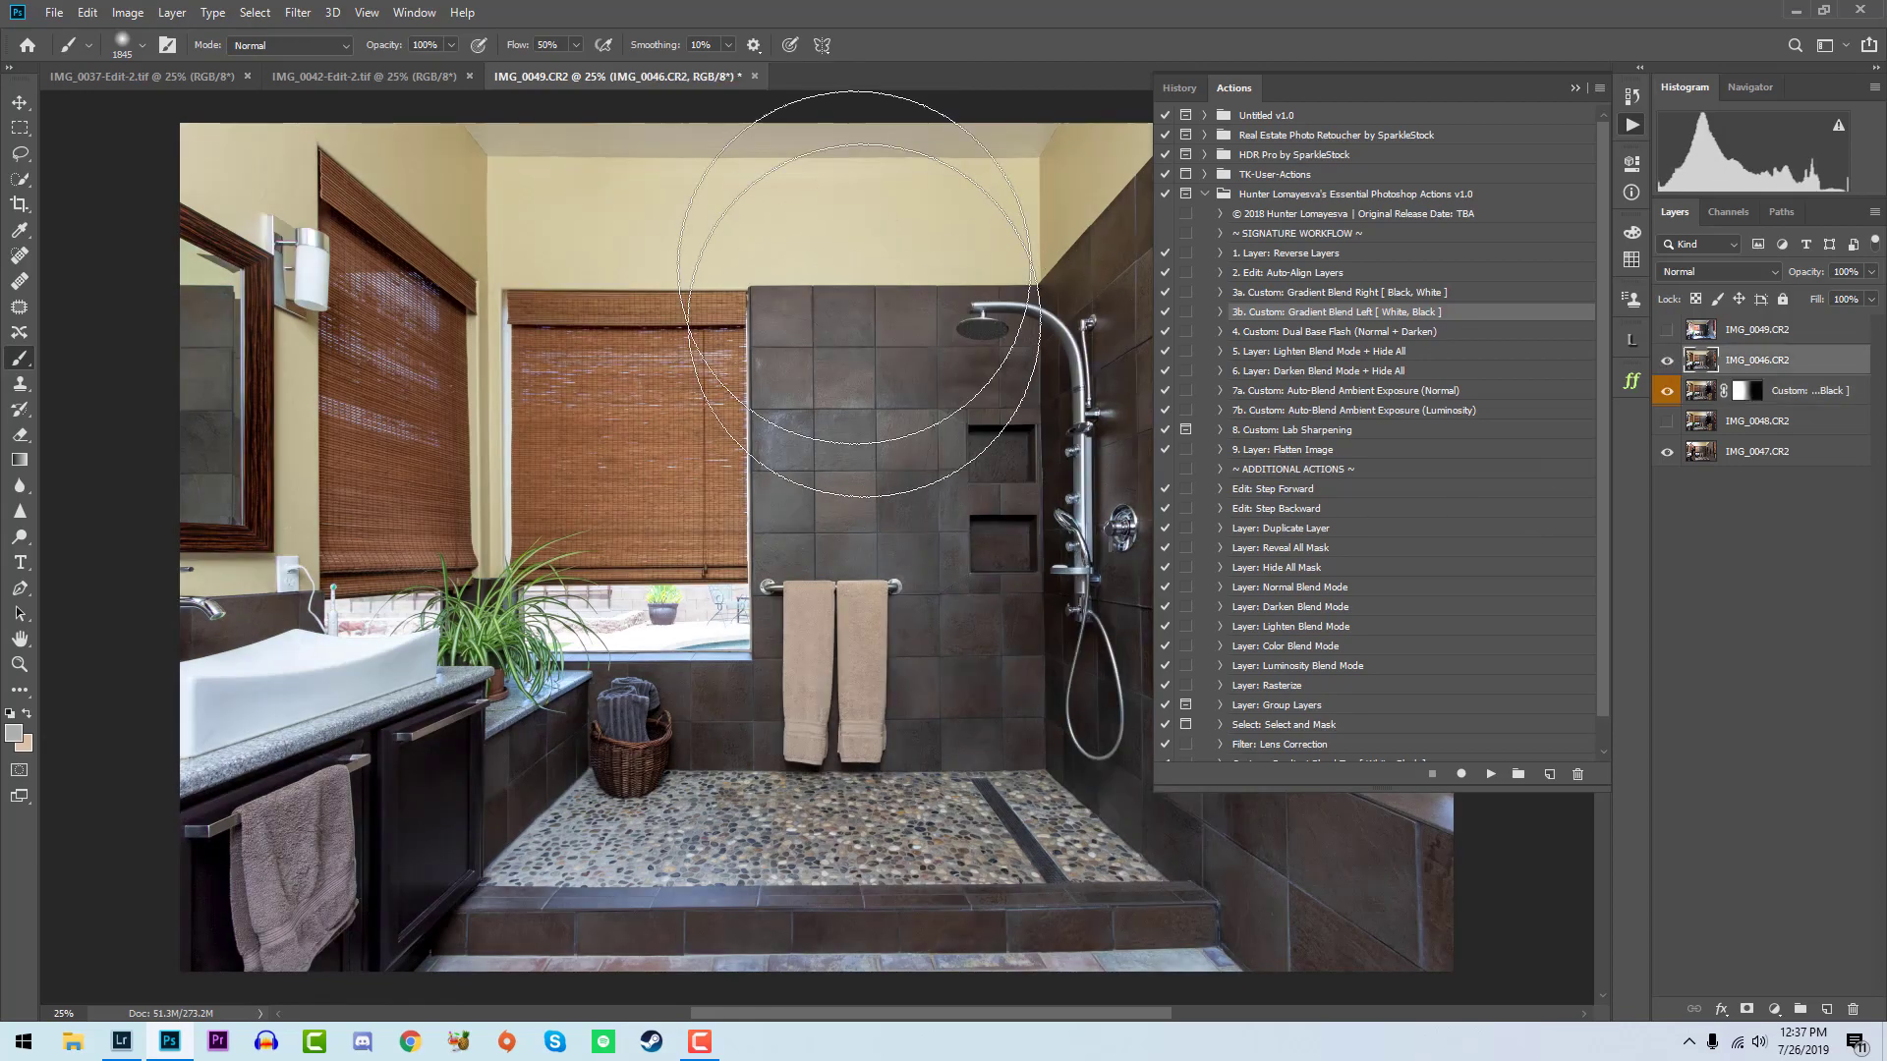
{"action": "left_click", "coordinate": [1489, 774]}
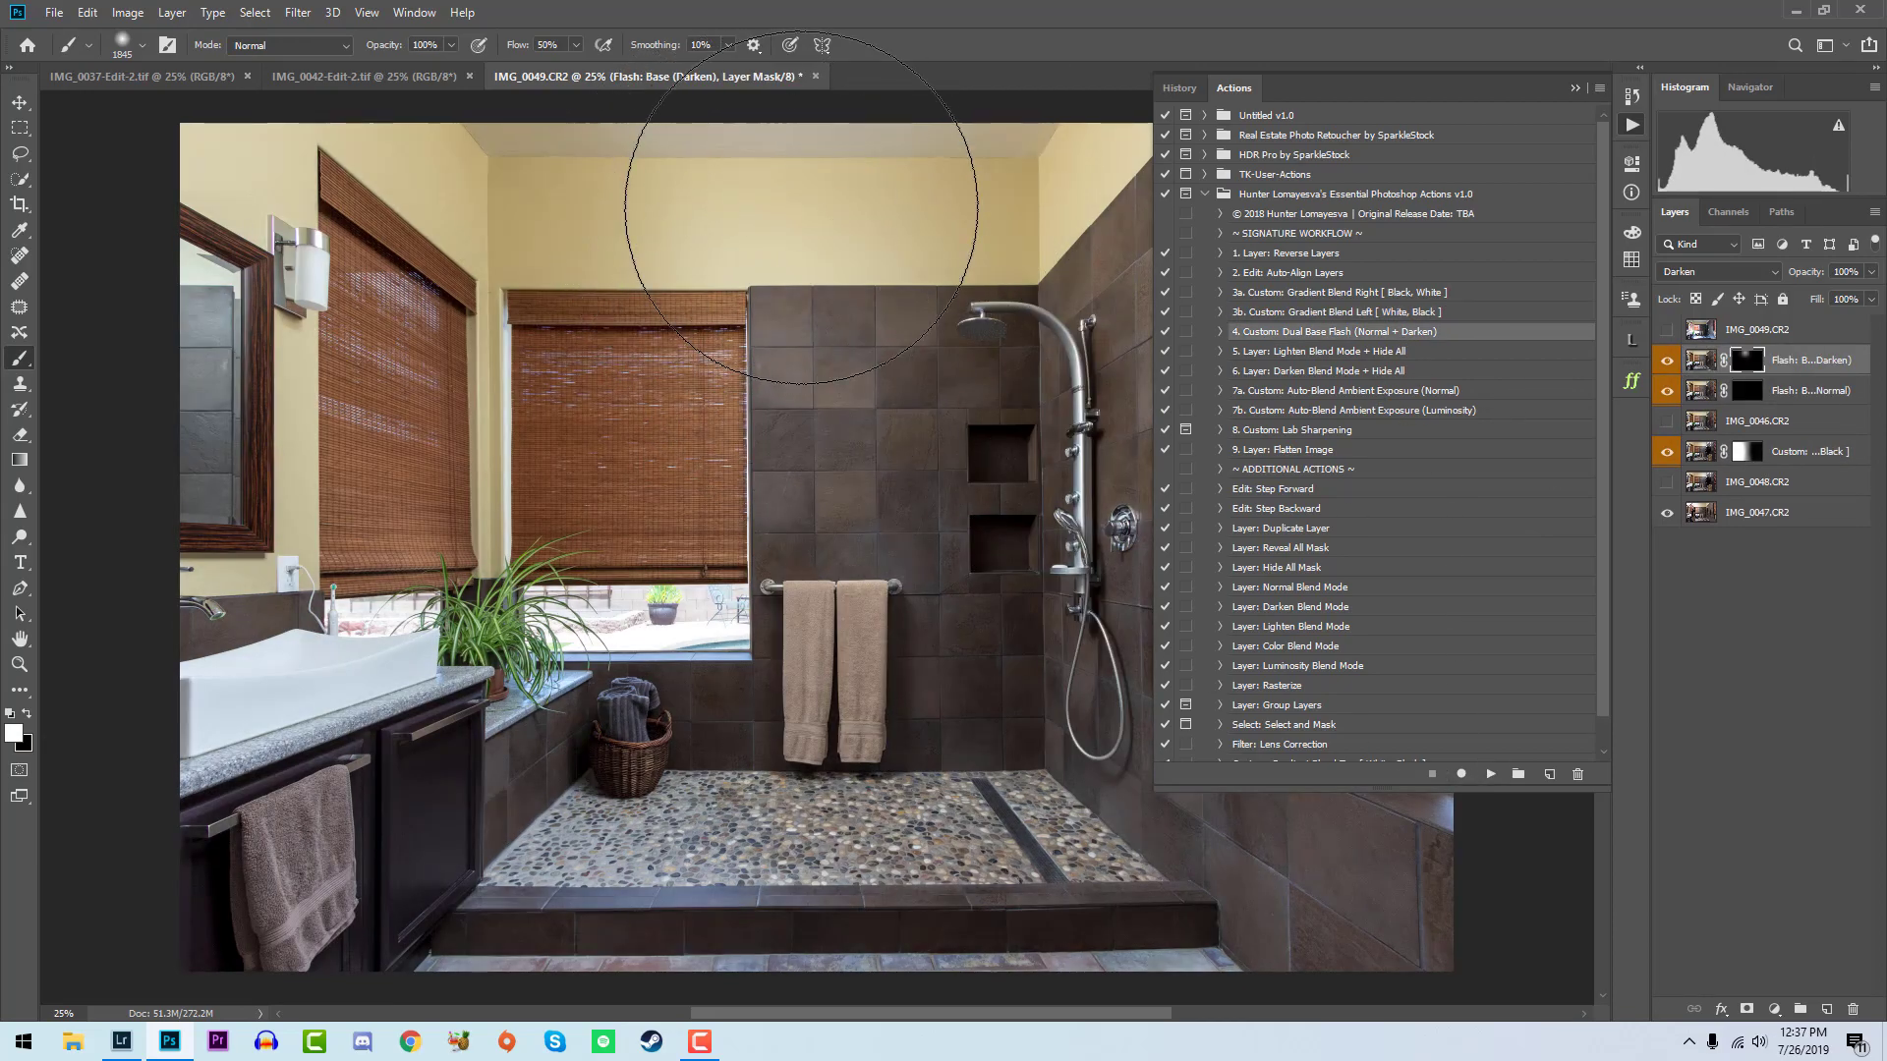
{"action": "left_click", "coordinate": [611, 555]}
{"action": "left_click", "coordinate": [182, 475]}
{"action": "left_click", "coordinate": [133, 262]}
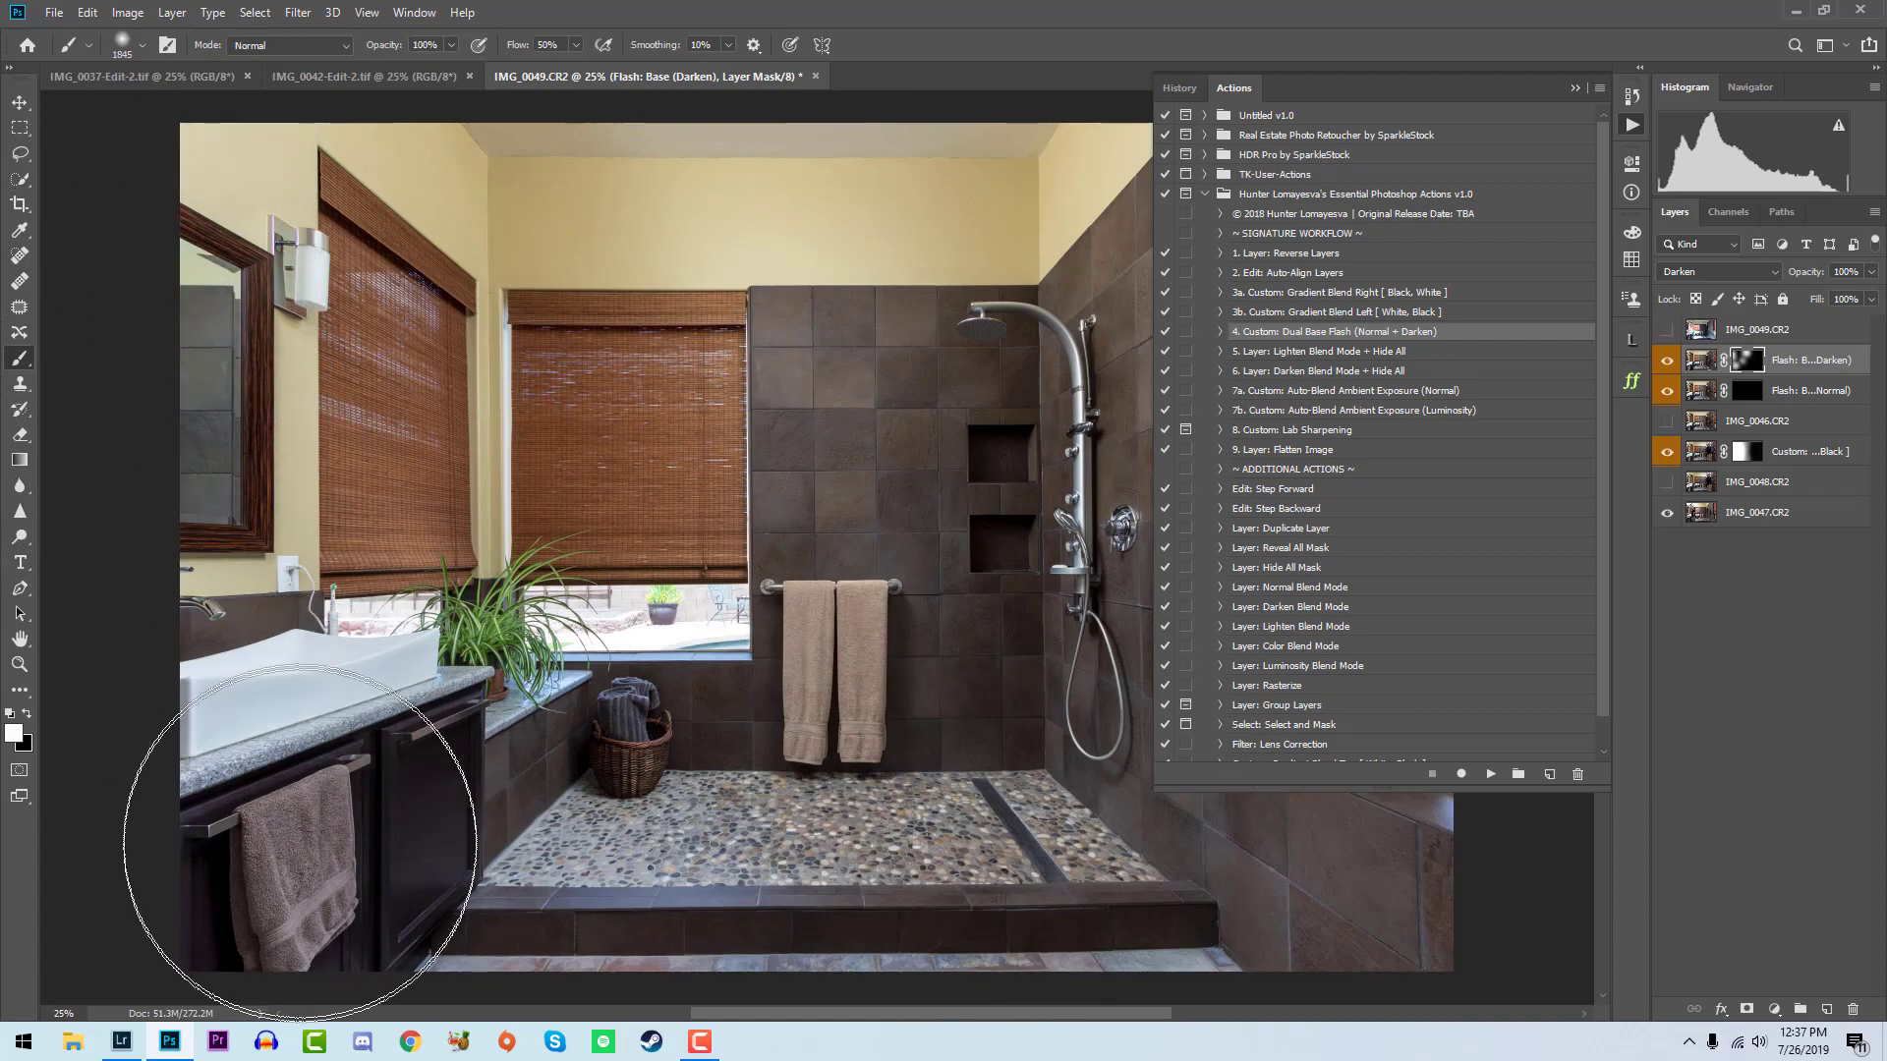
- Show IMG_0049, run Custom: Auto-Blend Ambient Exposure (Luminosity) on it and compare the shower with the blend hidden and shown
{"action": "left_click", "coordinate": [1667, 331]}
{"action": "left_click", "coordinate": [1357, 411]}
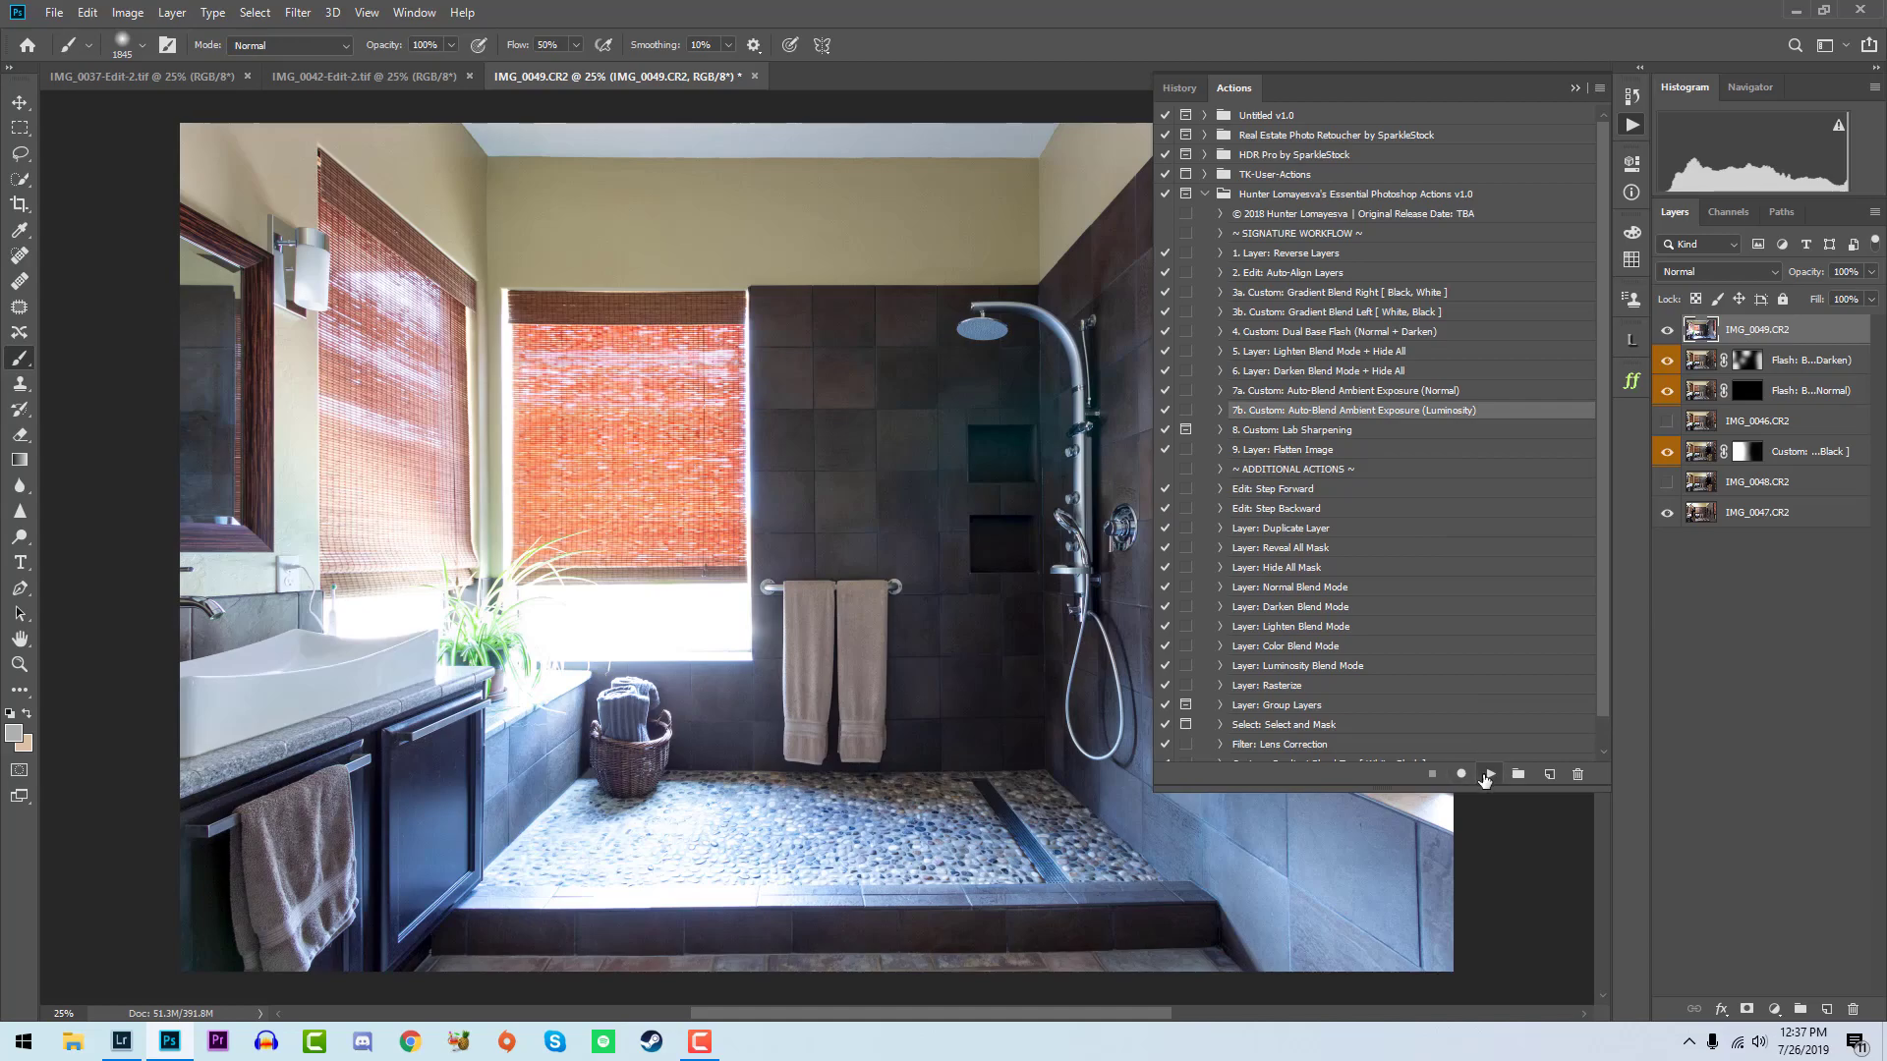
{"action": "left_click", "coordinate": [1489, 774]}
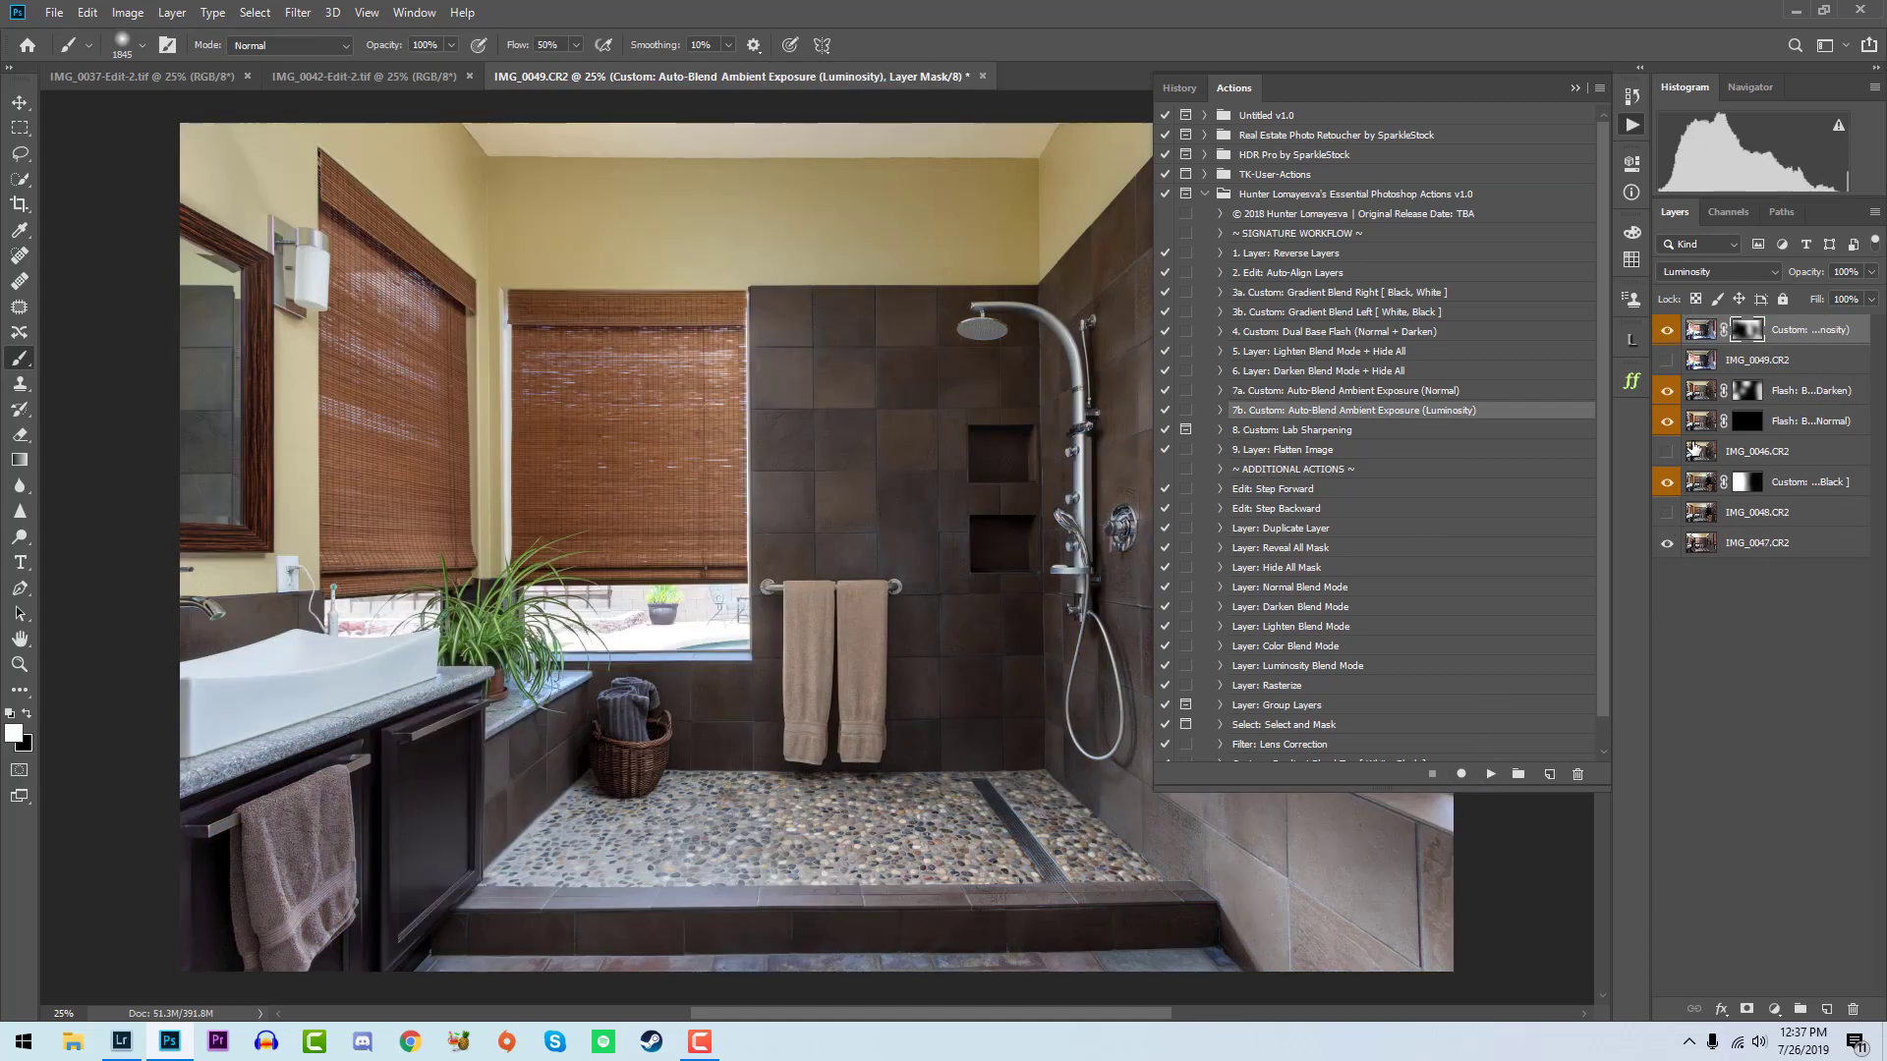
{"action": "left_click", "coordinate": [1667, 332]}
{"action": "left_click", "coordinate": [1668, 330]}
- Flatten and save the shower blend, switch to Lightroom and rate IMG_0046-Edit-2.tif five stars
{"action": "left_click", "coordinate": [1386, 450]}
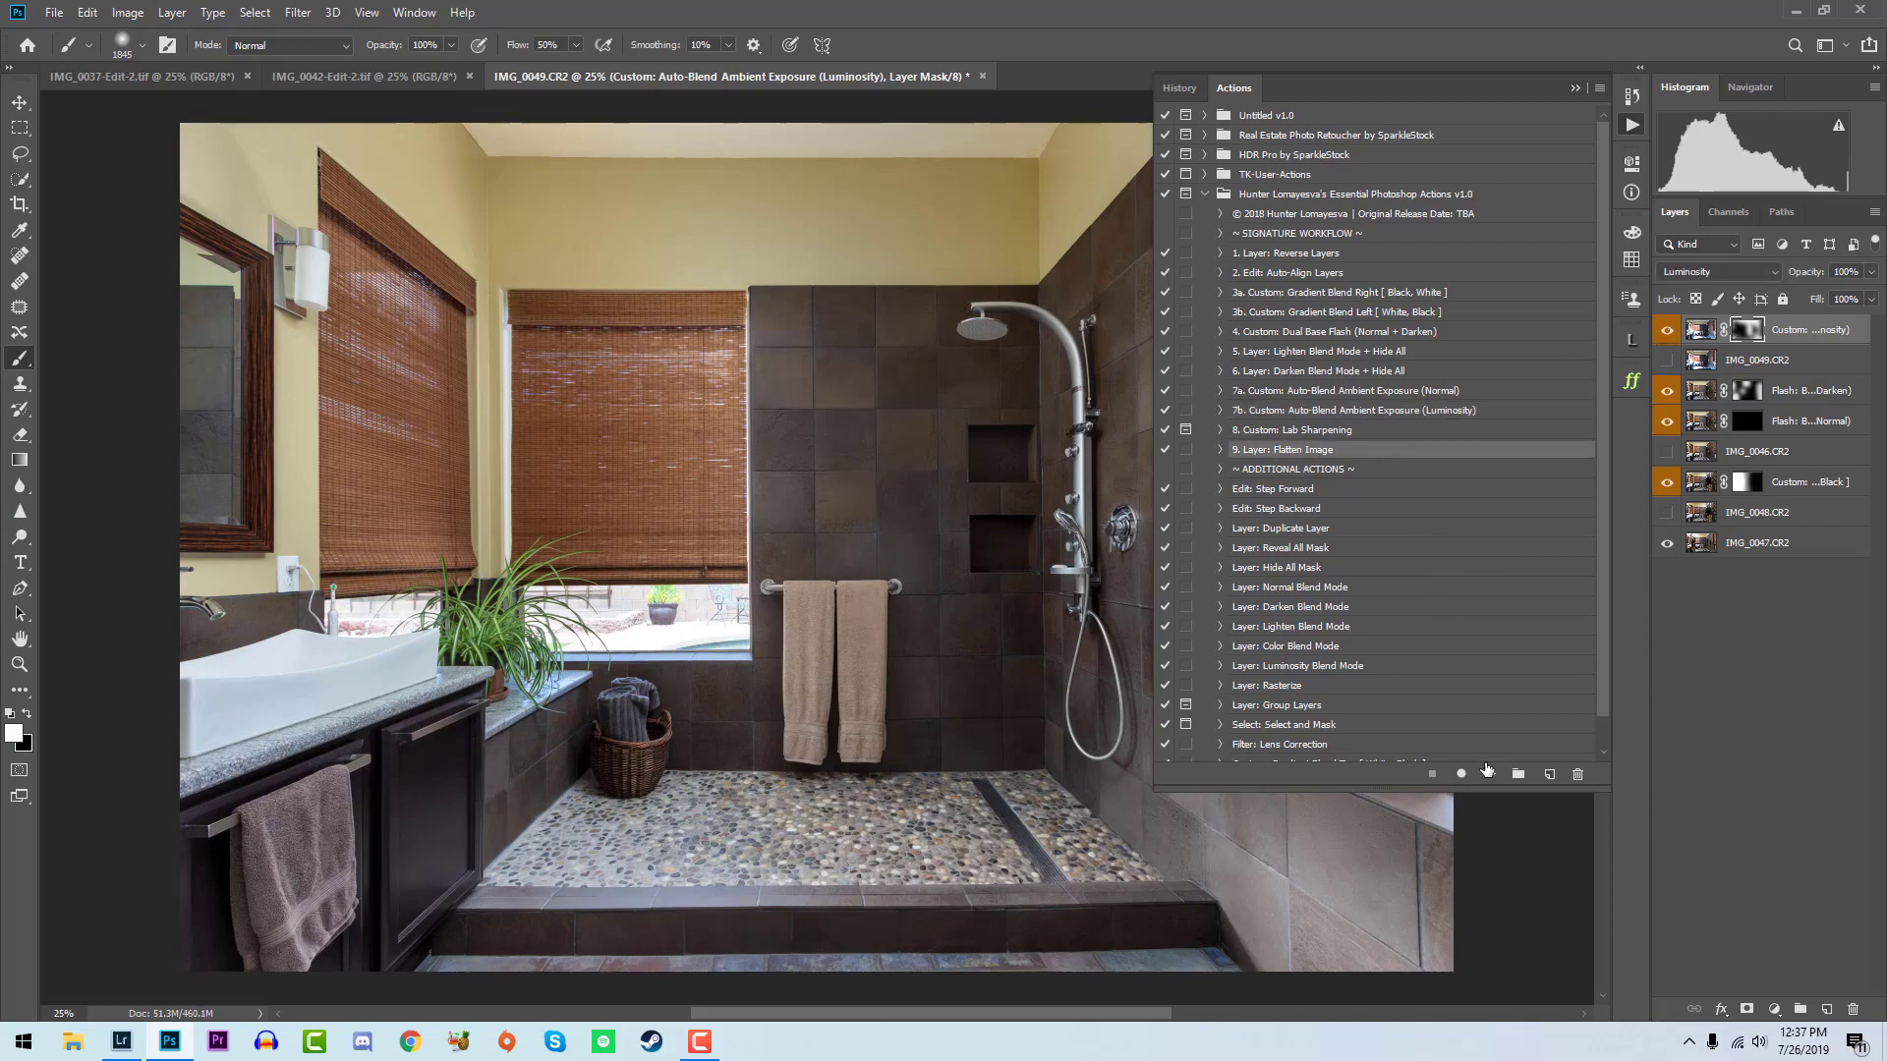
{"action": "left_click", "coordinate": [1490, 774]}
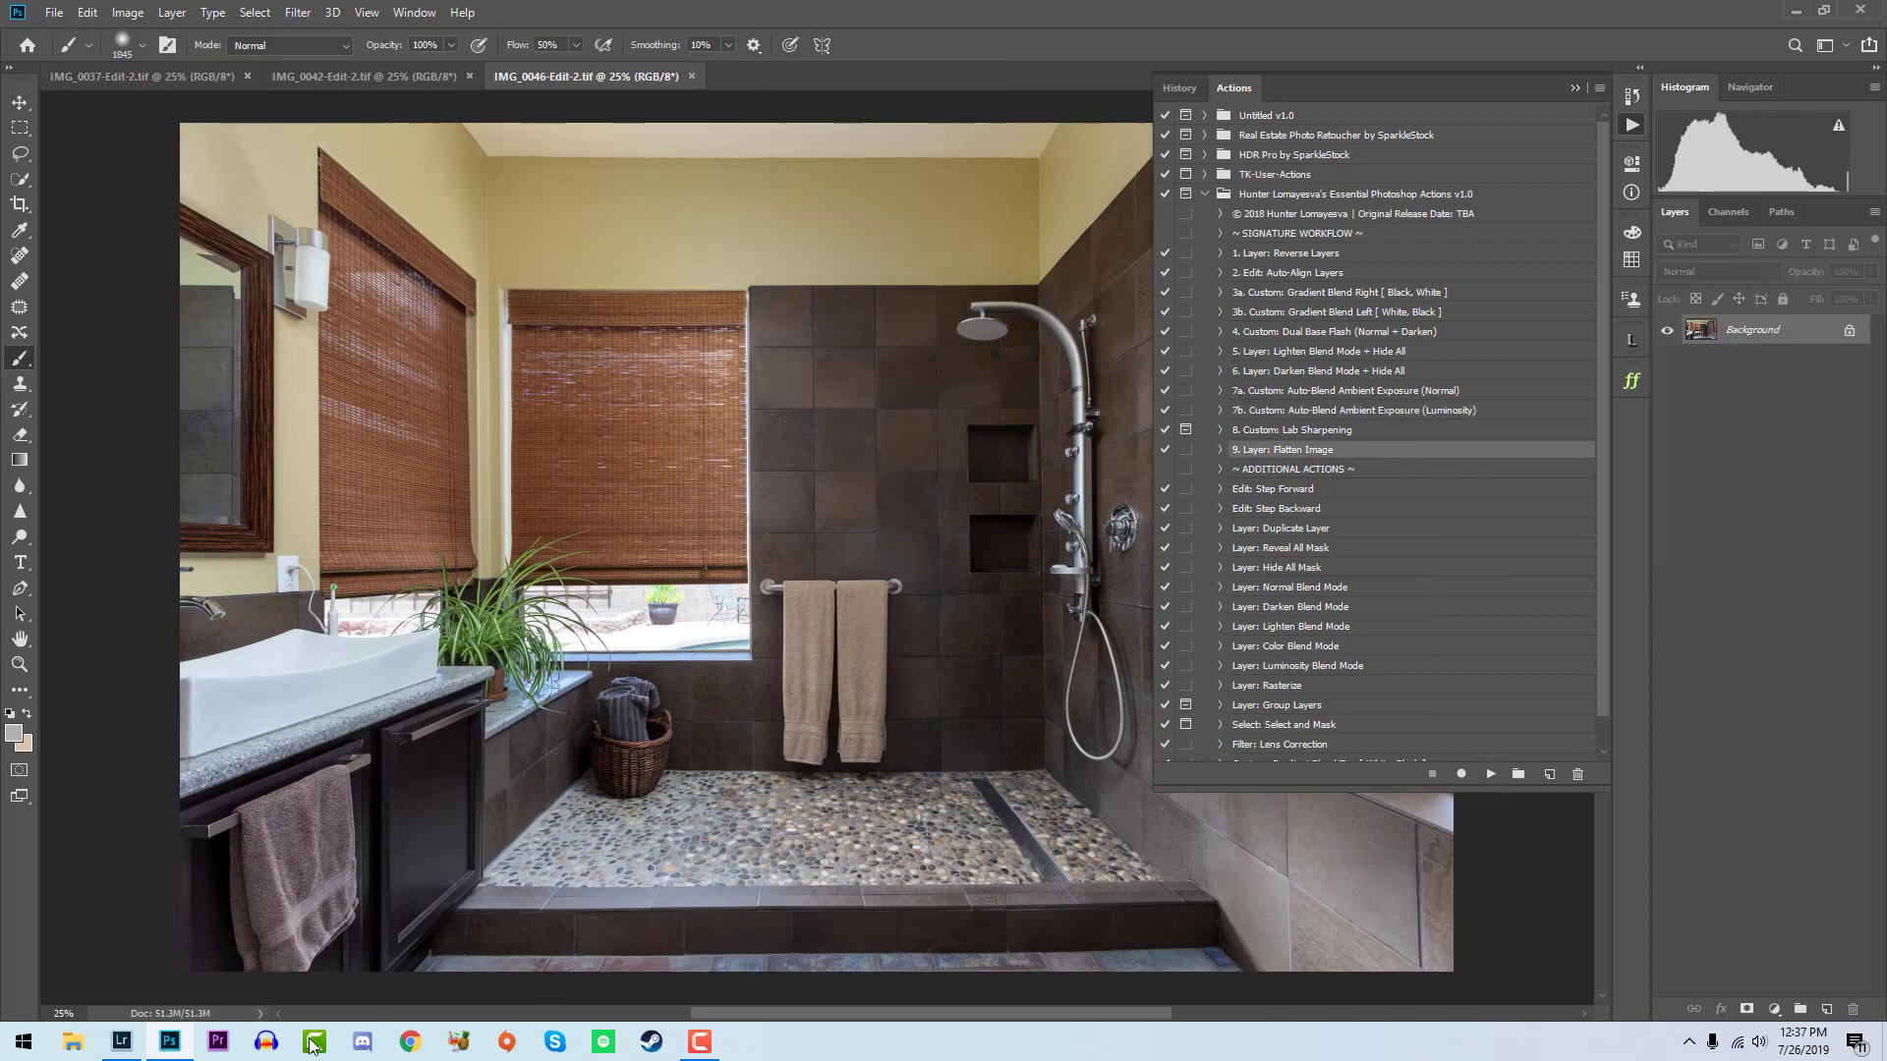
{"action": "left_click", "coordinate": [121, 1041]}
{"action": "key", "text": "5"}
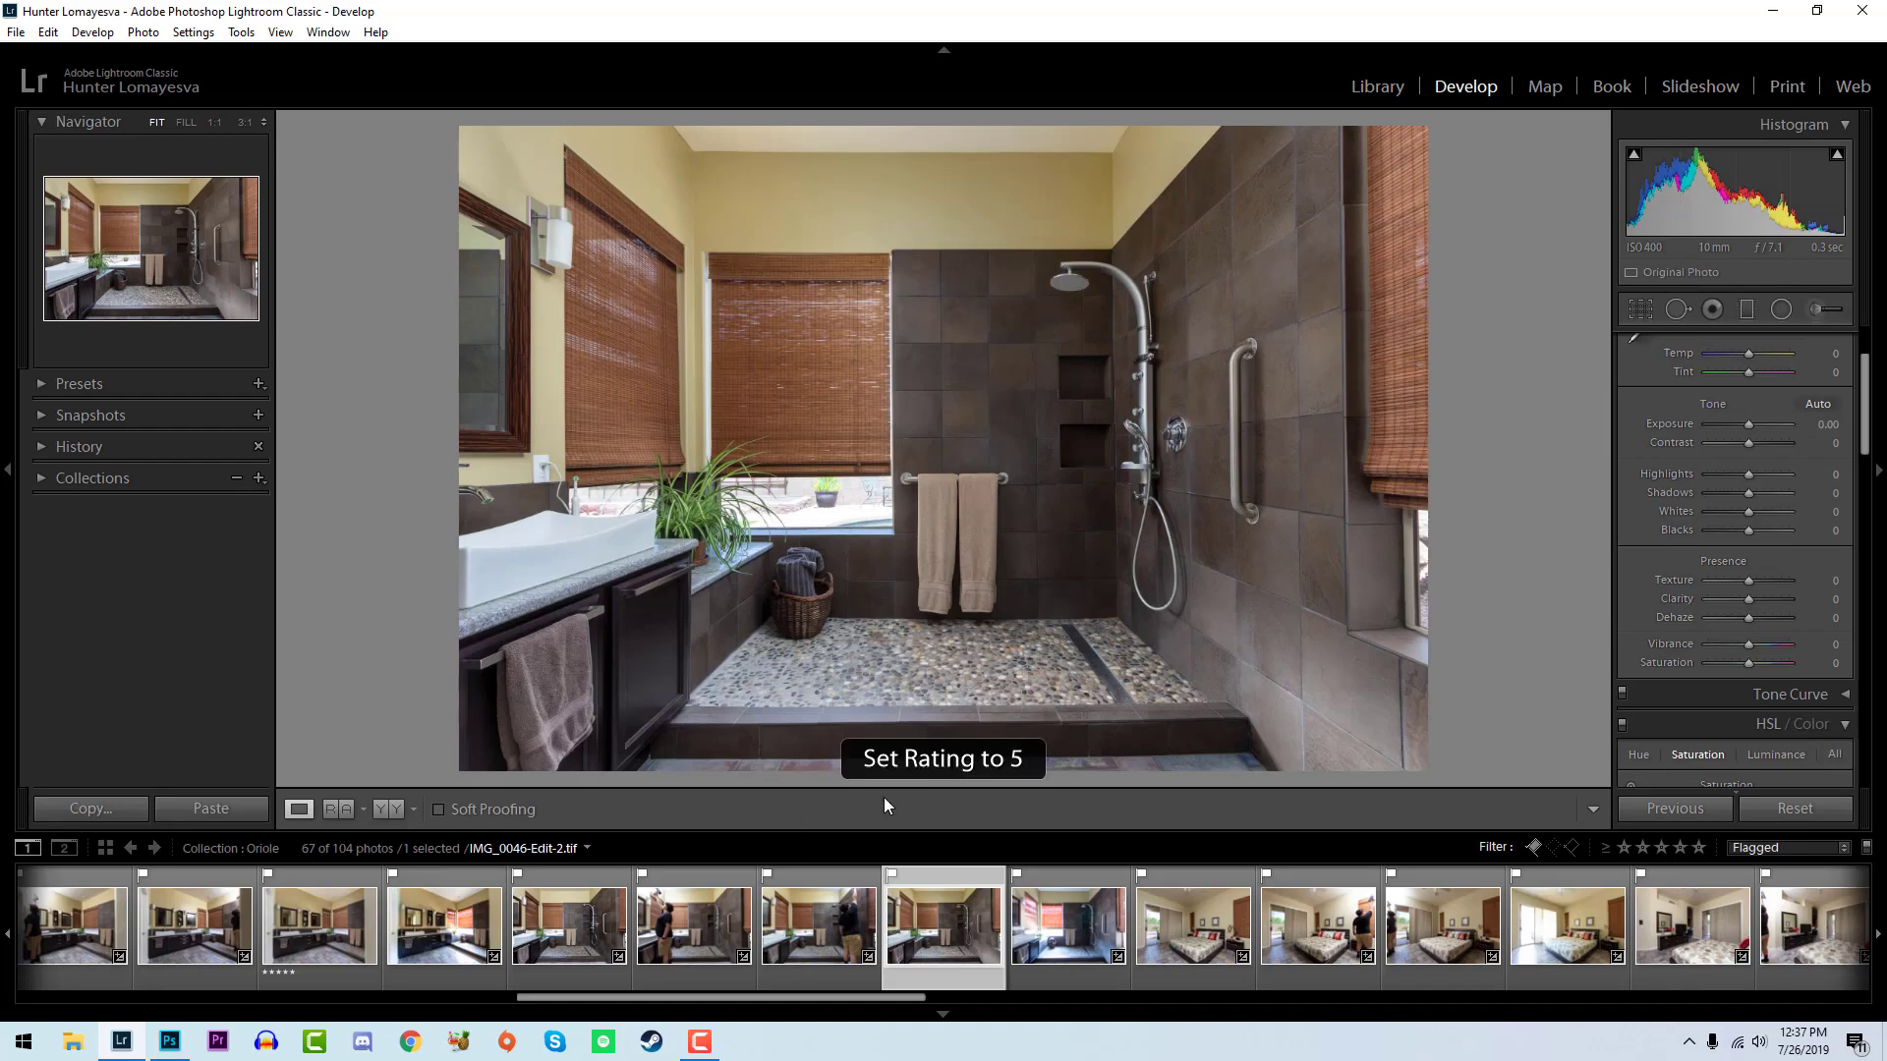
- Select the four bedroom exposures IMG_0050.CR2 to IMG_0053.CR2 and open them as layers in Photoshop
{"action": "left_click", "coordinate": [1253, 943]}
{"action": "left_click", "coordinate": [1587, 919], "text": "shift"}
{"action": "right_click", "coordinate": [1587, 919]}
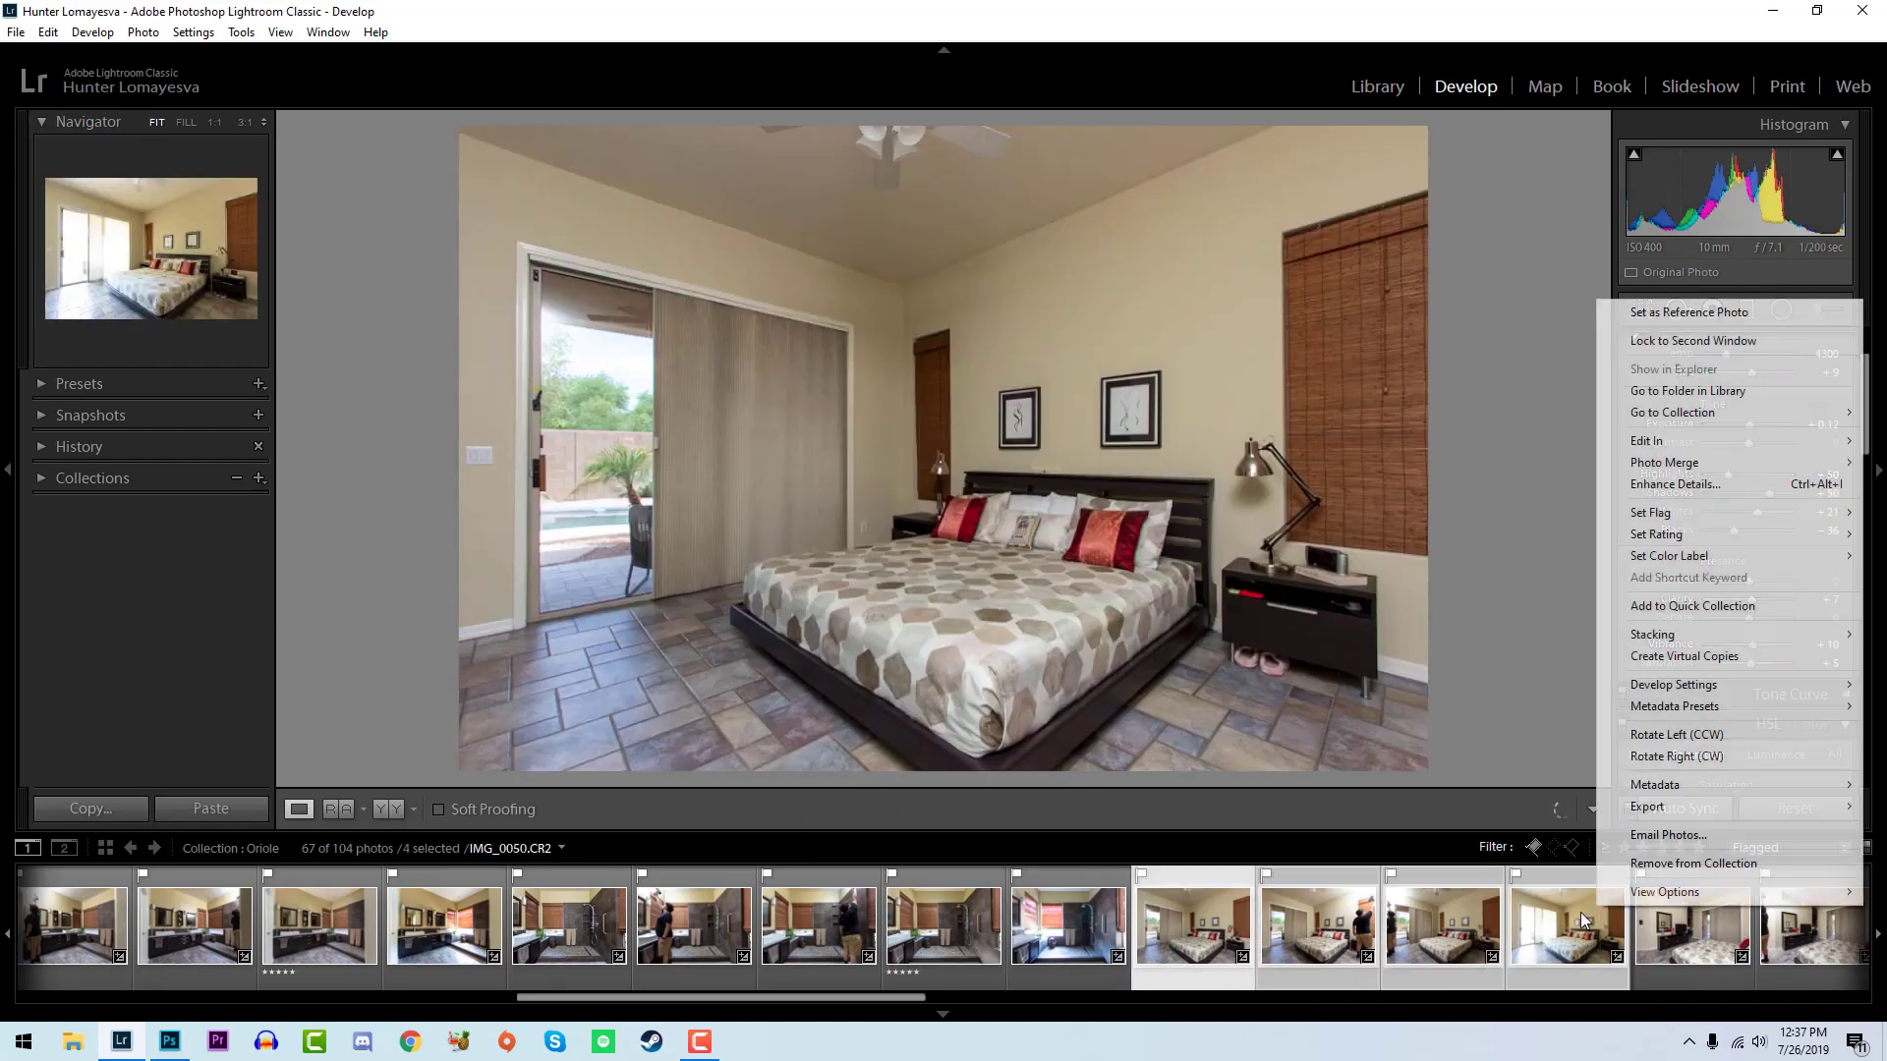
{"action": "mouse_move", "coordinate": [1719, 439]}
{"action": "left_click", "coordinate": [1455, 557]}
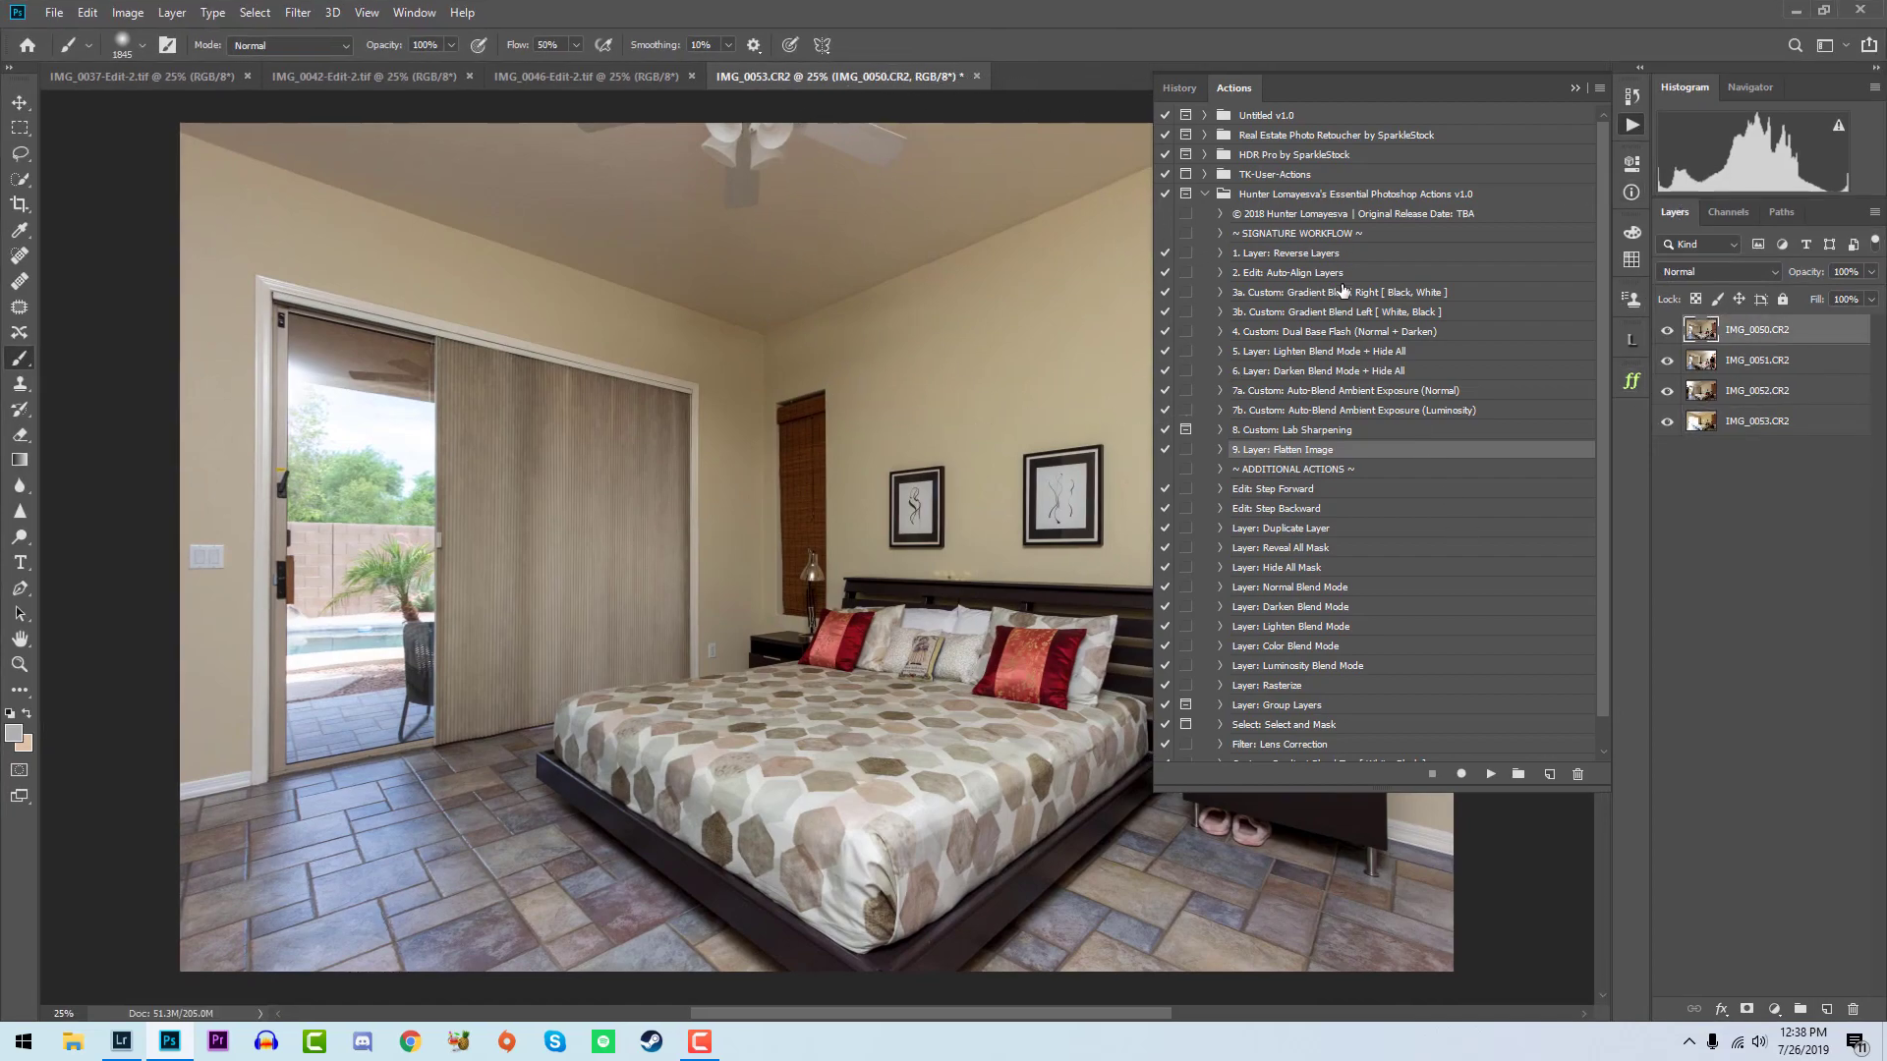
- Reverse the bedroom layers with the Layer: Reverse Layers action, place IMG_0050 directly below IMG_0053 and hide it
{"action": "left_click", "coordinate": [1351, 253]}
{"action": "left_click", "coordinate": [1491, 774]}
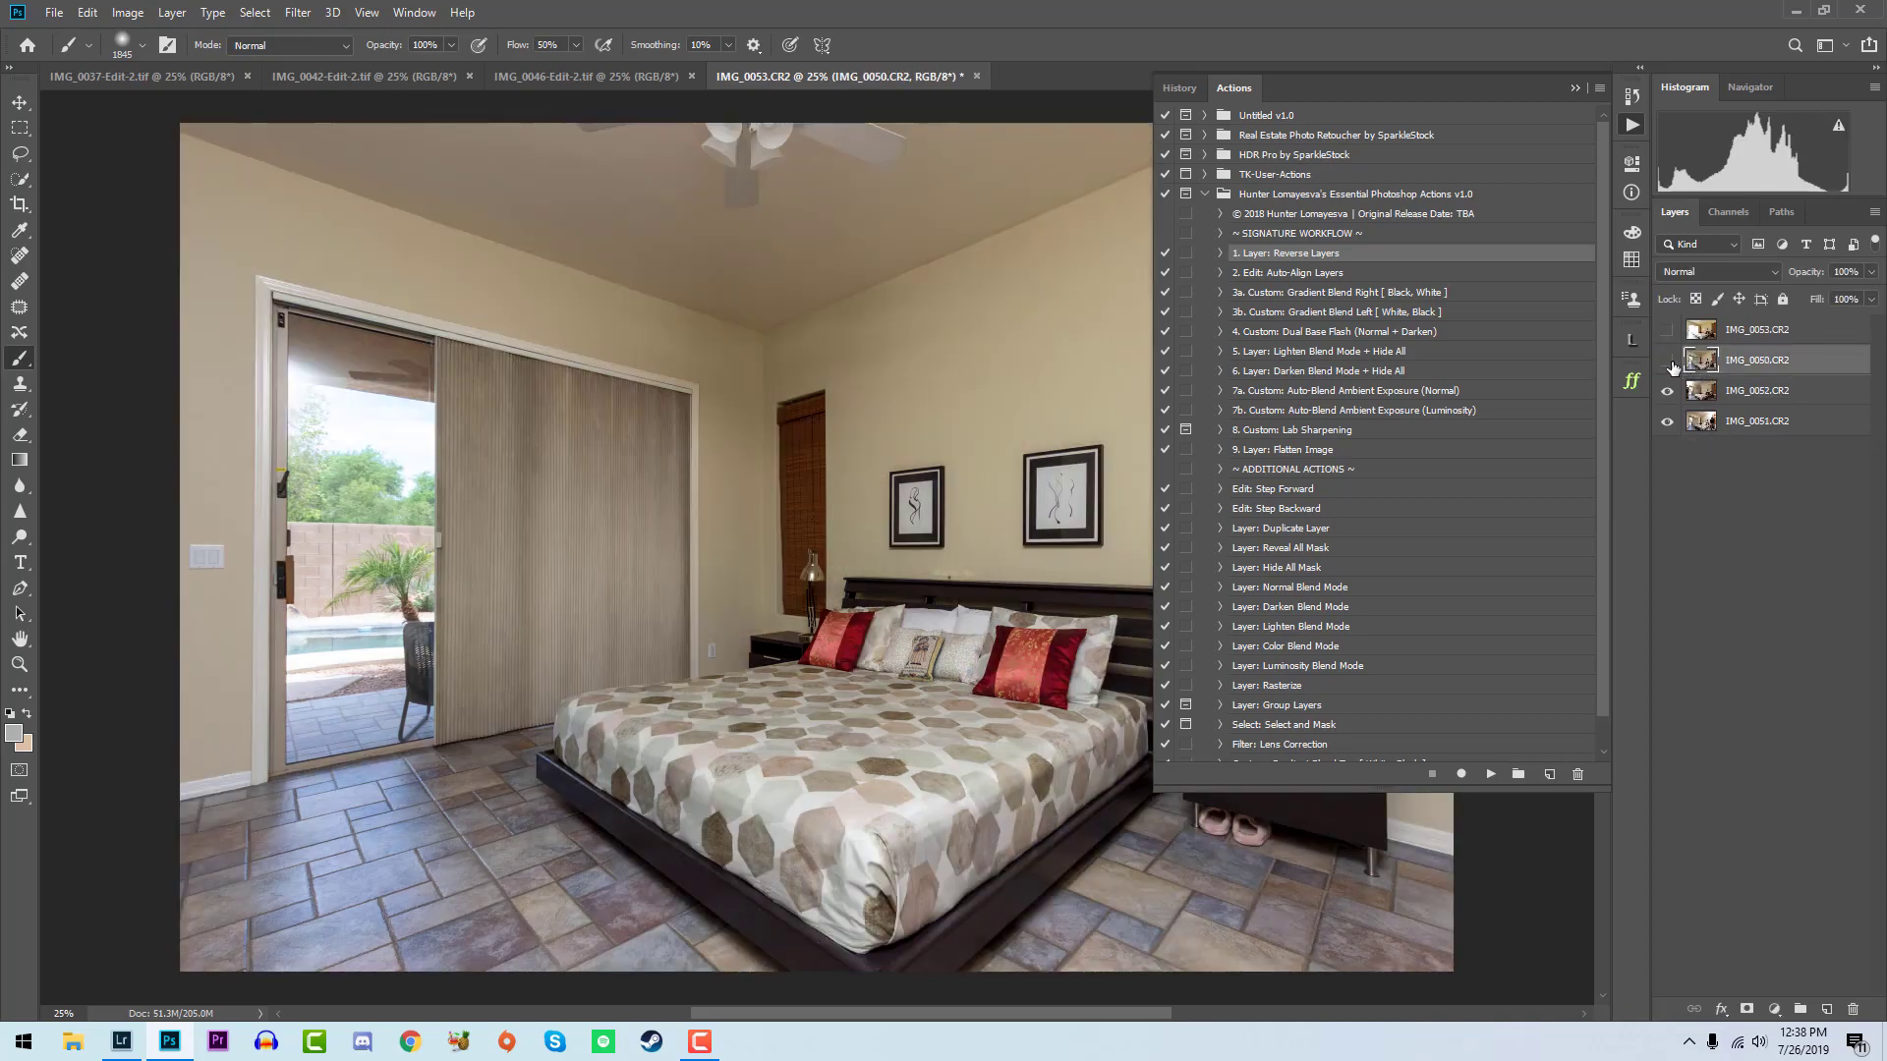
{"action": "left_click", "coordinate": [1668, 361]}
- Run Custom: Gradient Blend Right on IMG_0052 and paint its mask black over the sliding door side and white over the bed and floor
{"action": "left_click", "coordinate": [1710, 398]}
{"action": "left_click", "coordinate": [1423, 313]}
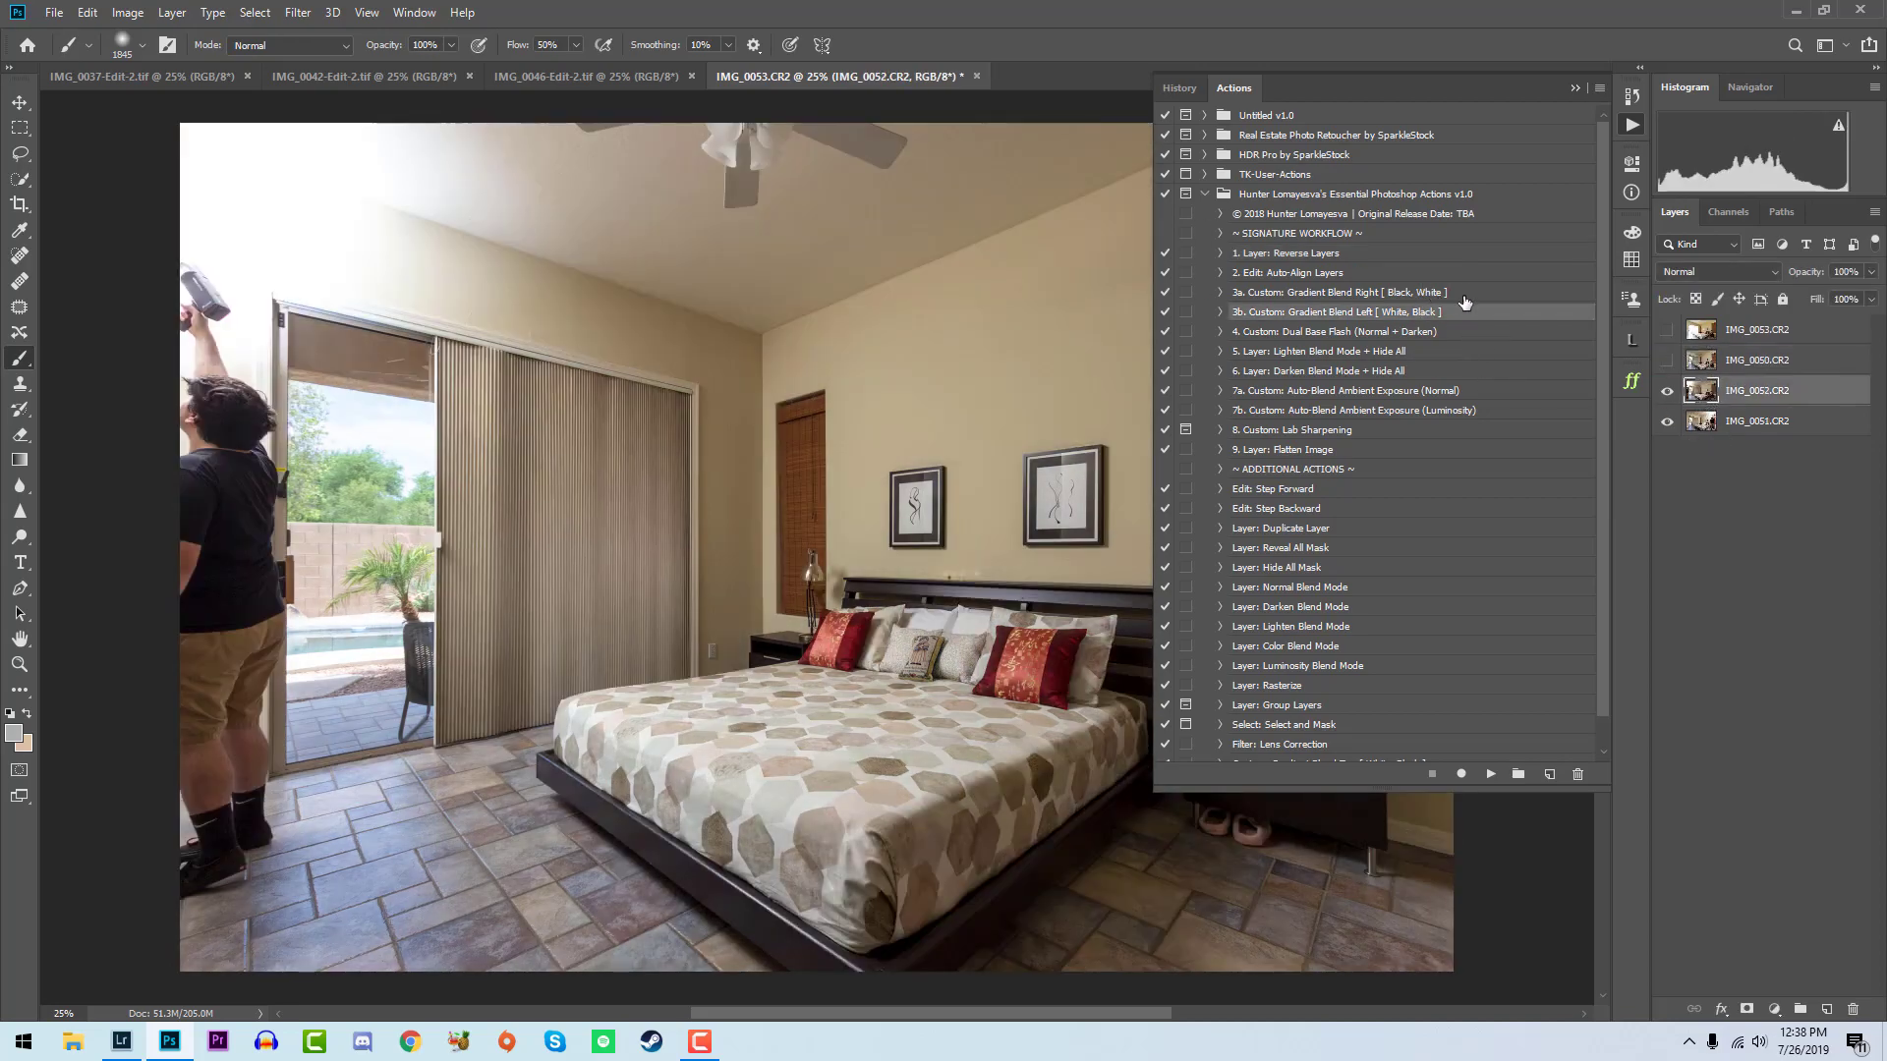
{"action": "left_click", "coordinate": [1464, 293]}
{"action": "left_click", "coordinate": [1491, 774]}
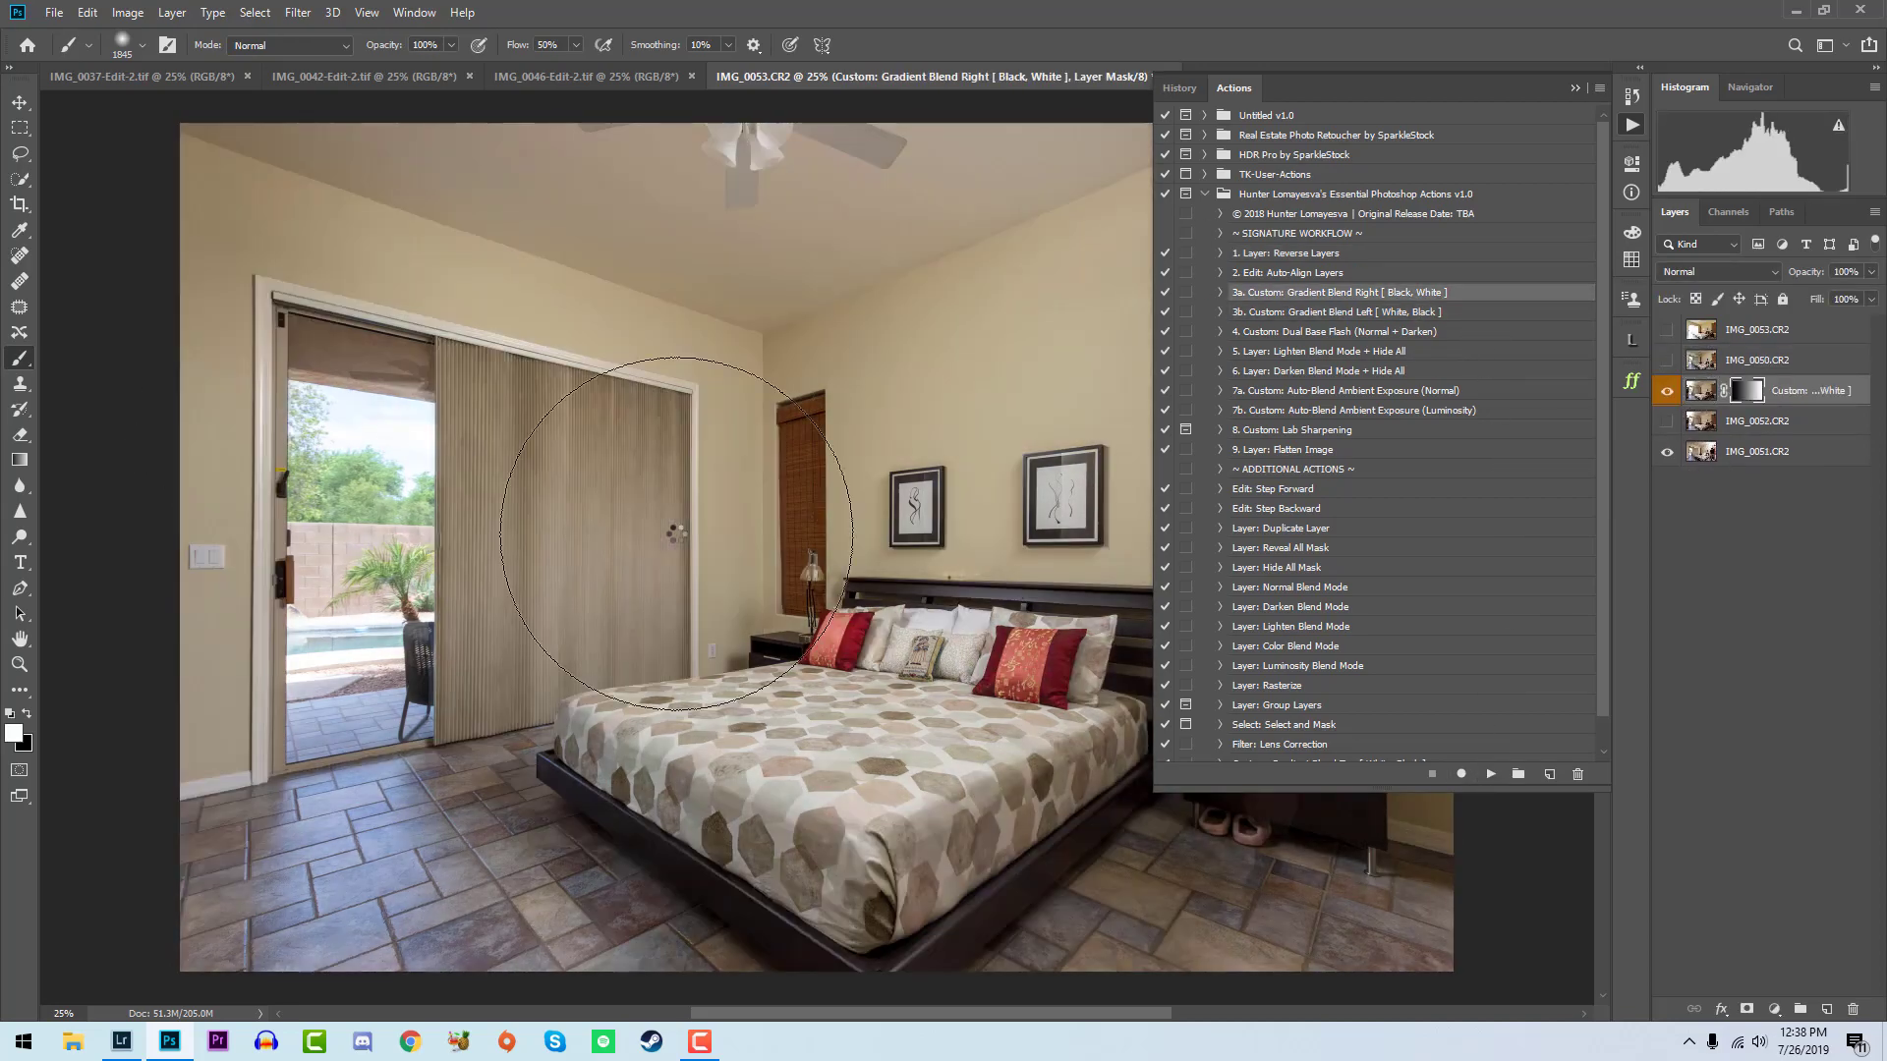
{"action": "key", "text": "x"}
{"action": "mouse_move", "coordinate": [244, 442]}
{"action": "left_mouse_down"}
{"action": "mouse_move", "coordinate": [453, 385]}
{"action": "mouse_move", "coordinate": [545, 401]}
{"action": "left_mouse_up"}
{"action": "key", "text": "x"}
{"action": "left_click_drag", "start_coordinate": [1053, 727], "coordinate": [1135, 934]}
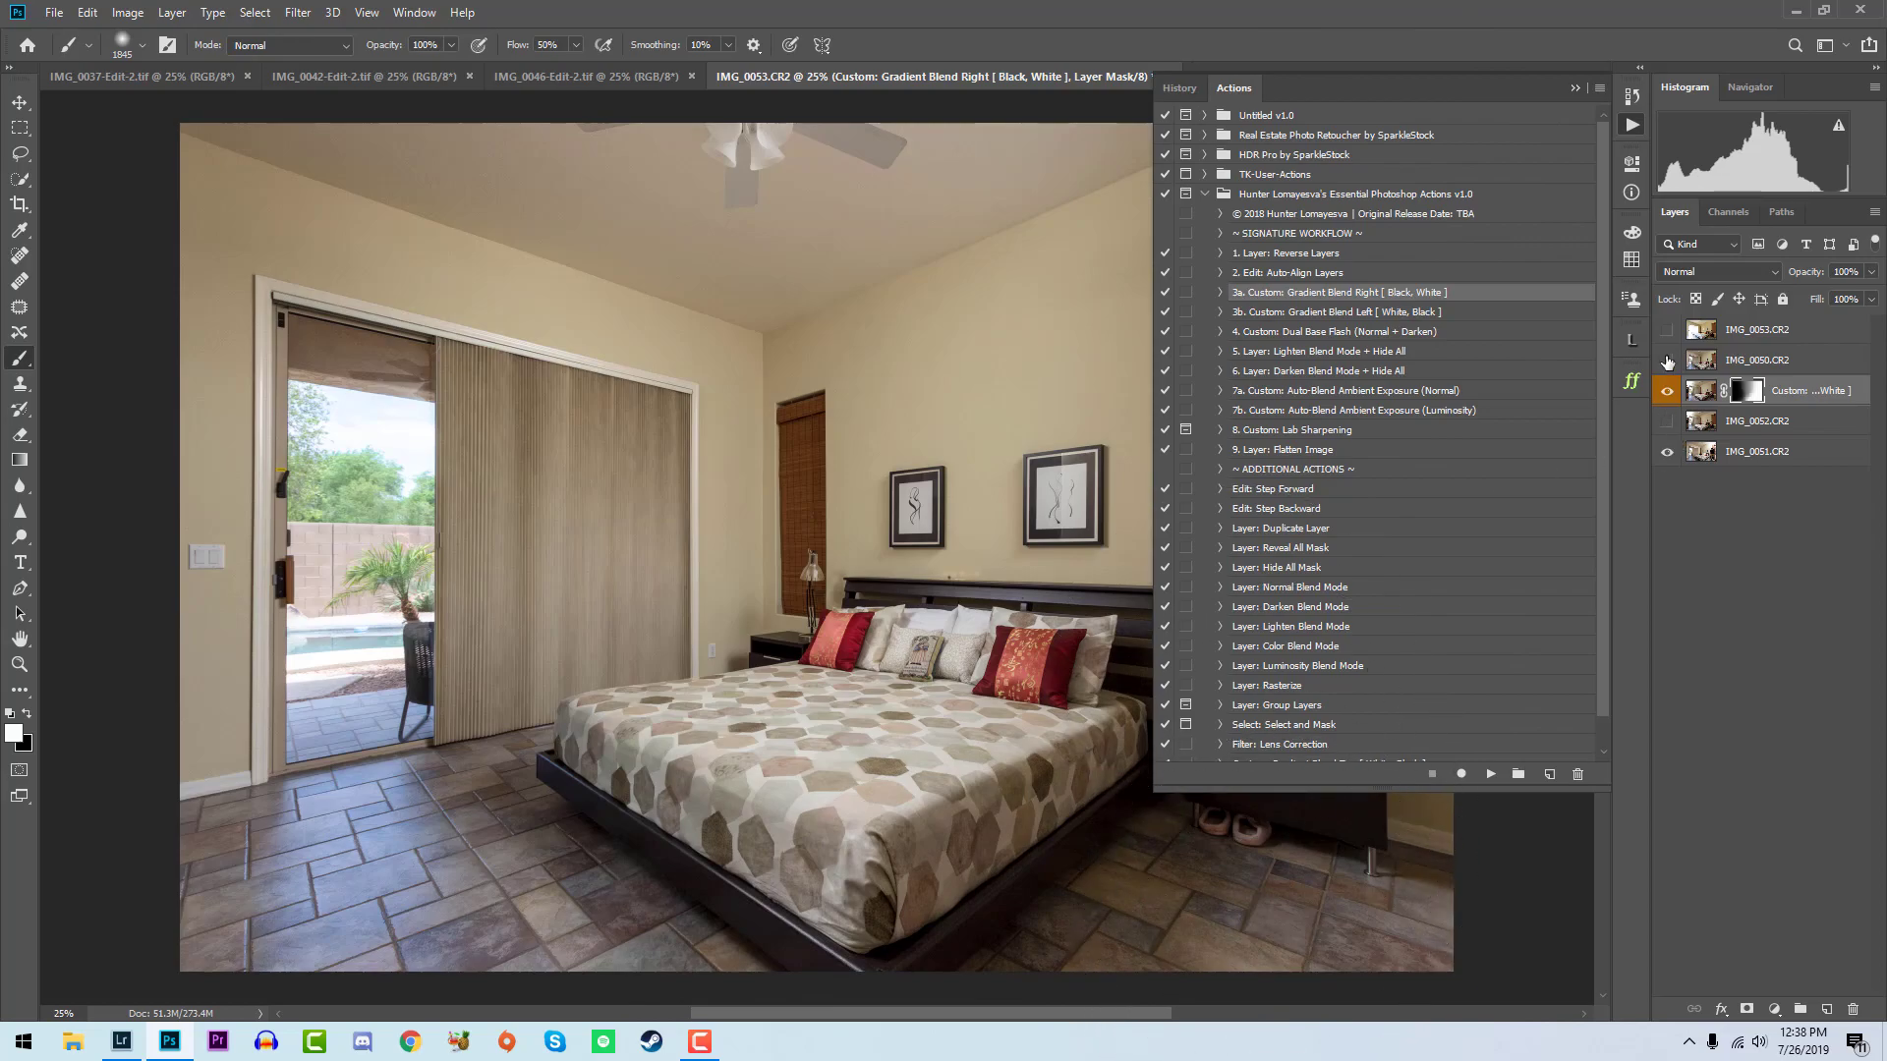
- Show IMG_0050, run Custom: Dual Base Flash (Normal + Darken) on it and dab white on the Darken mask over the door blinds and wall pictures
{"action": "left_click", "coordinate": [1667, 362]}
{"action": "left_click", "coordinate": [1389, 331]}
{"action": "left_click", "coordinate": [1491, 774]}
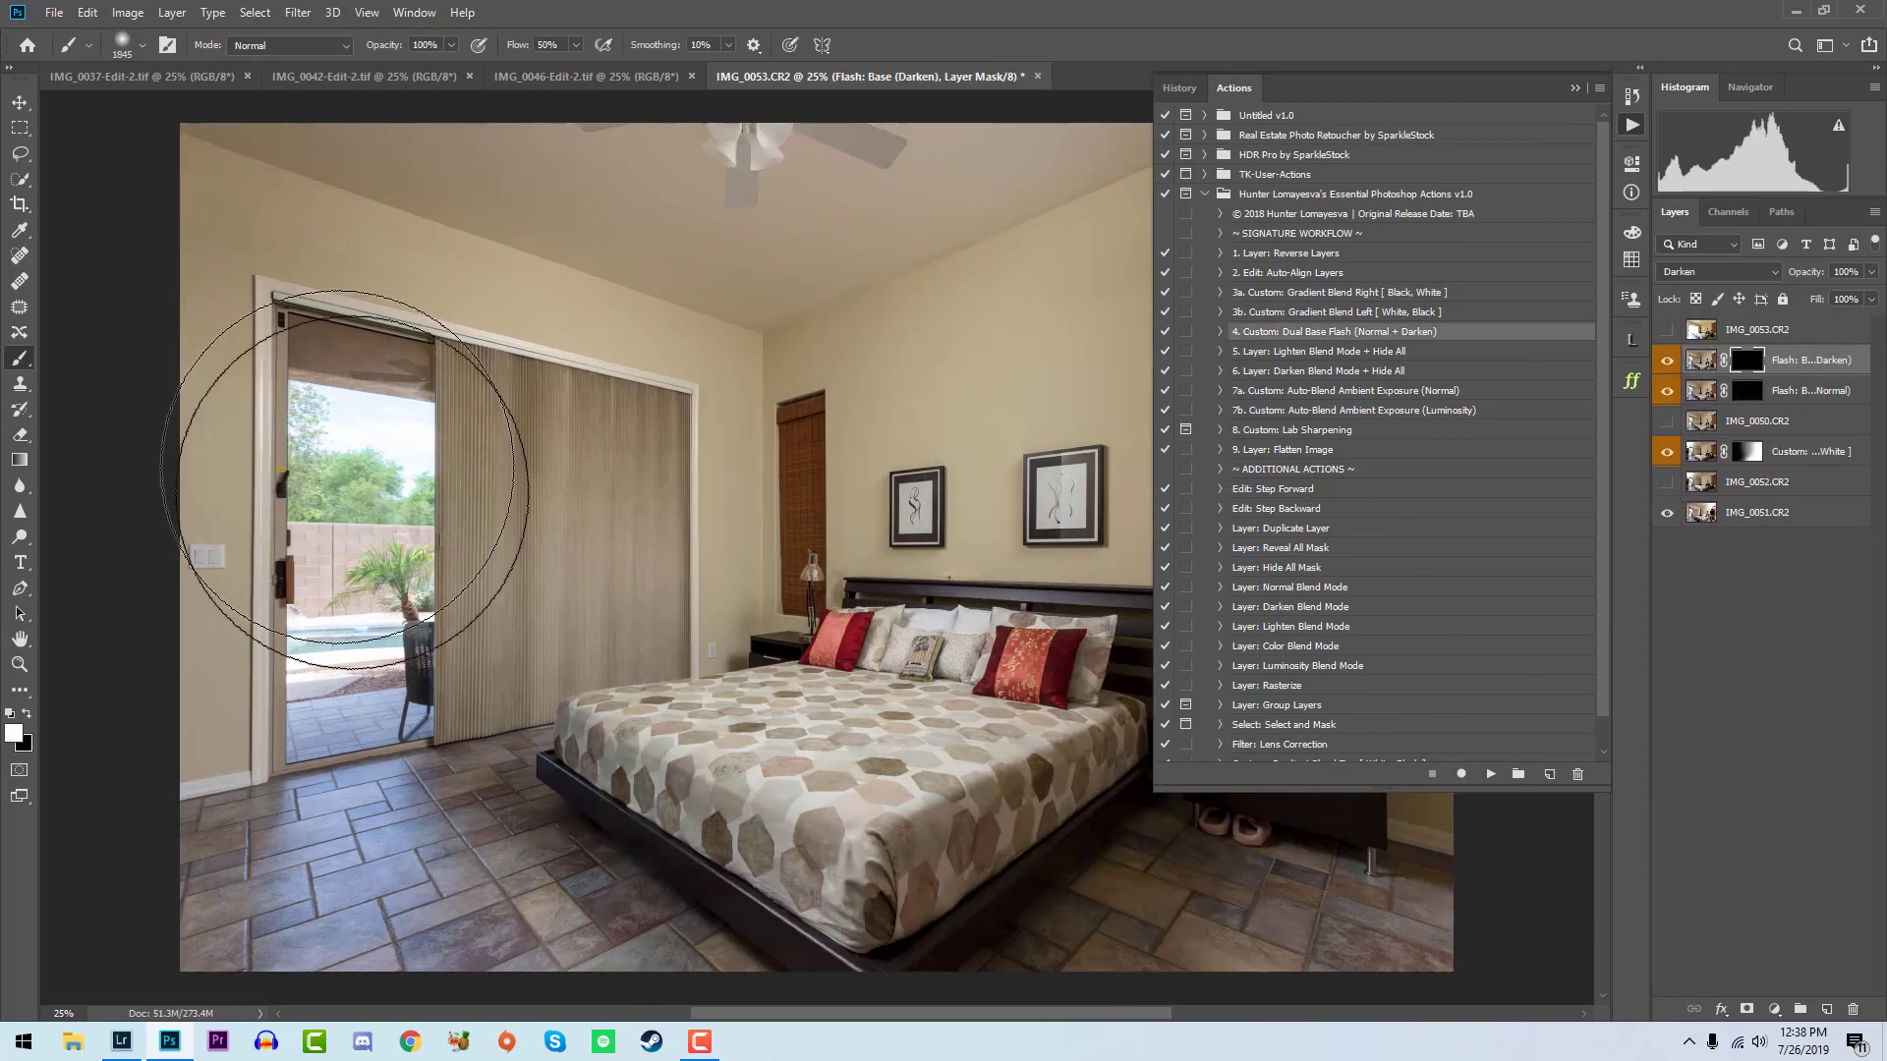
{"action": "left_click", "coordinate": [462, 546]}
{"action": "left_click", "coordinate": [1032, 536]}
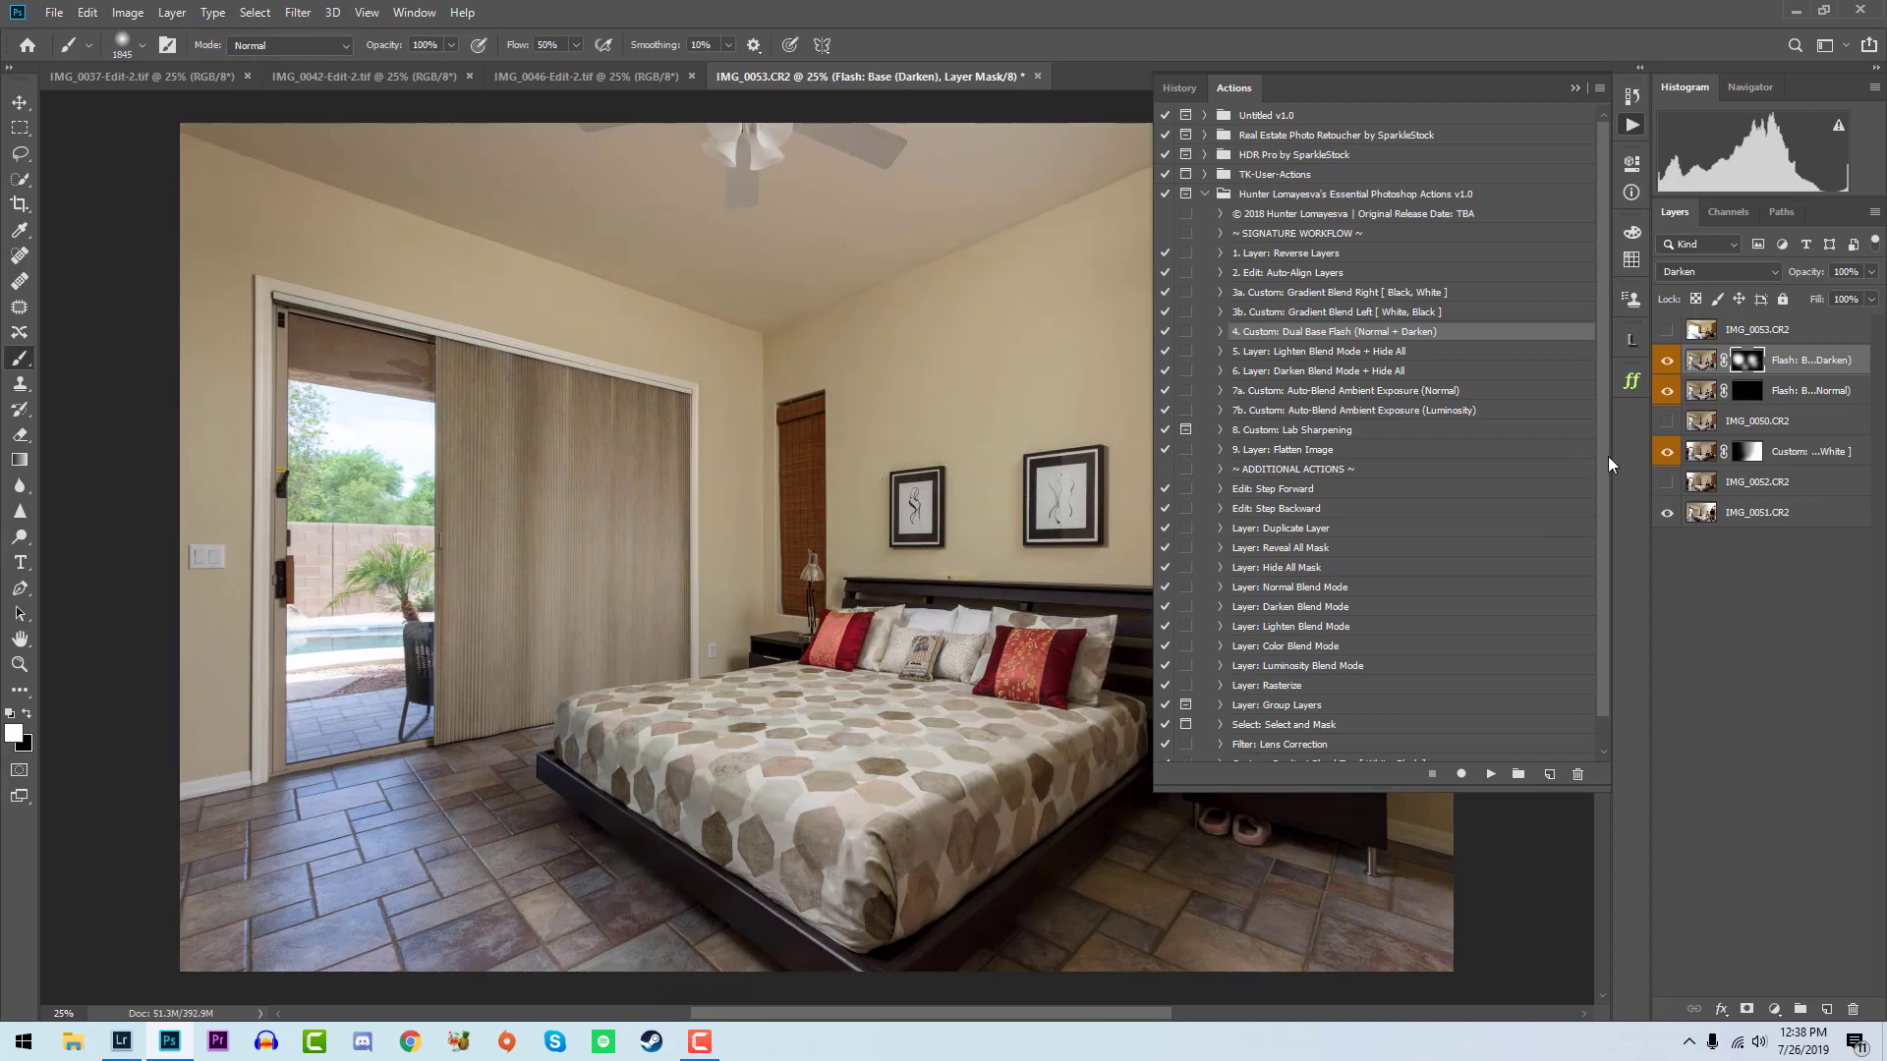
- Show IMG_0053 and run the Custom: Auto-Blend Ambient Exposure (Luminosity) action on it
{"action": "left_click", "coordinate": [1666, 329]}
{"action": "left_click", "coordinate": [1759, 329]}
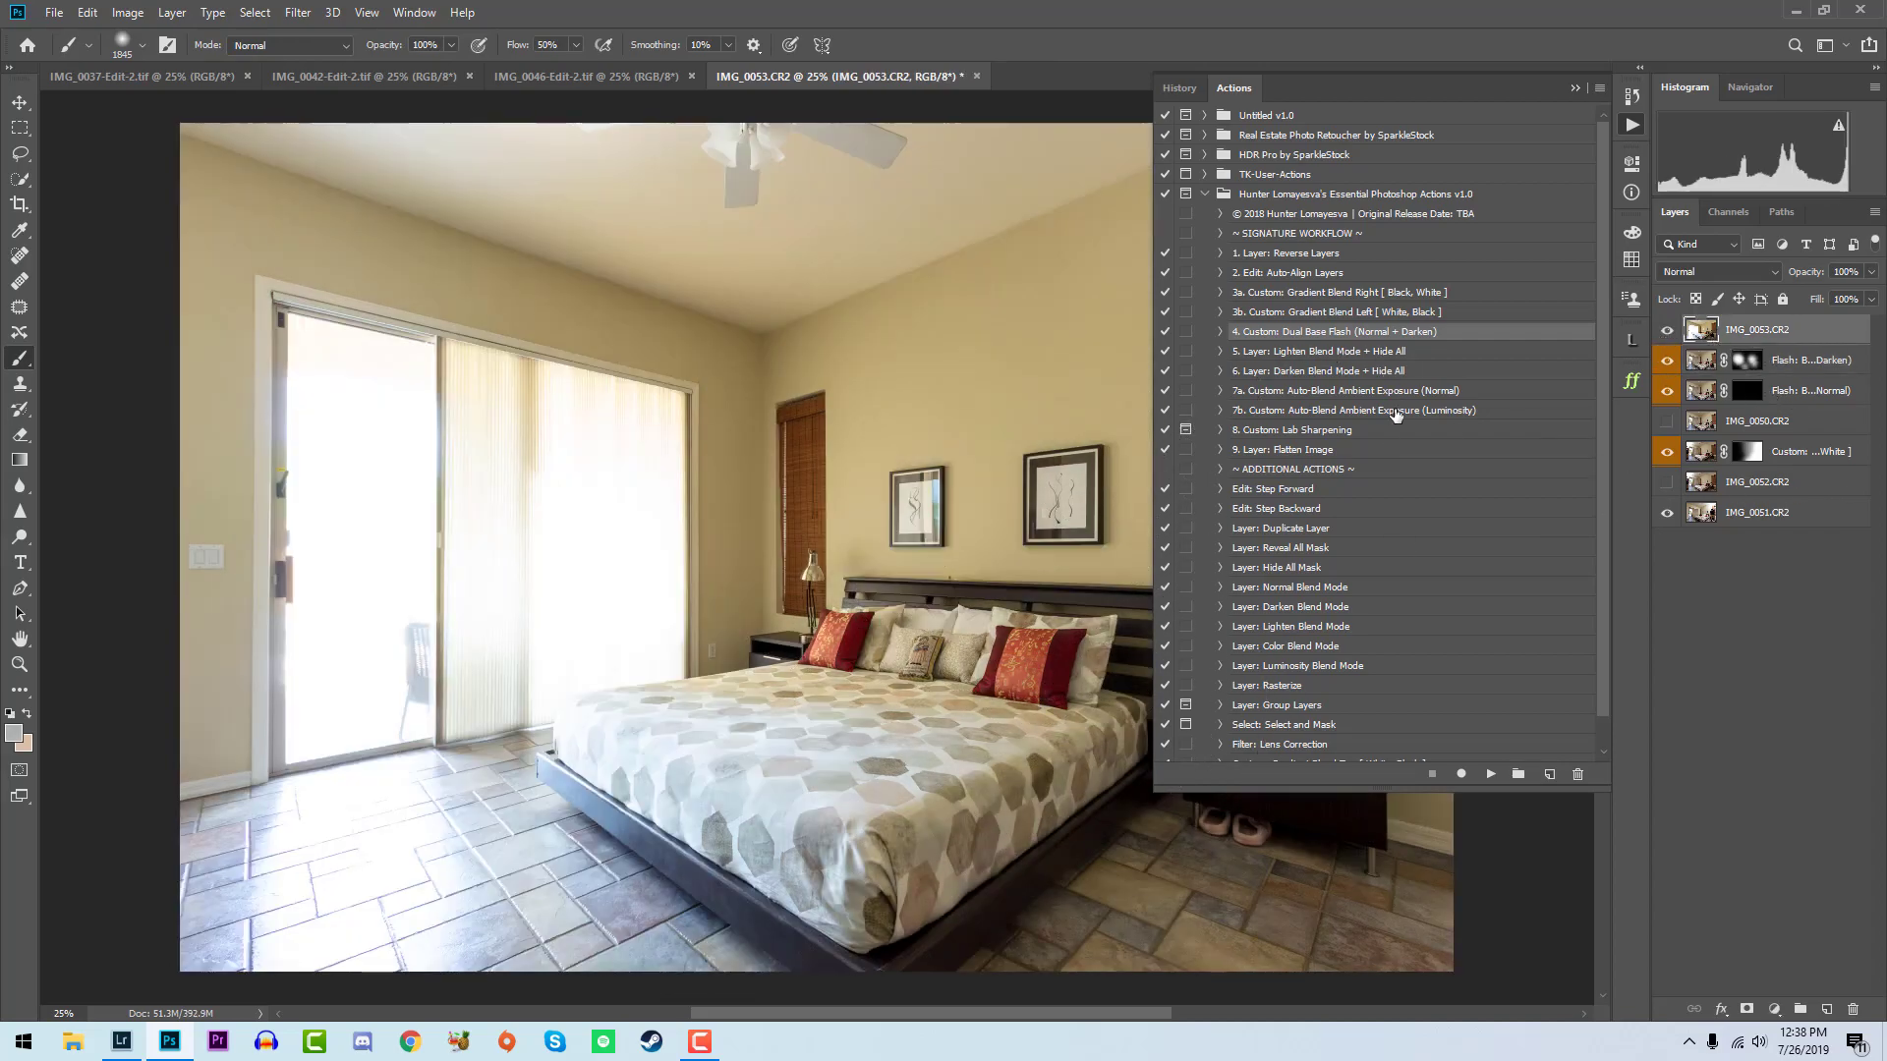
{"action": "left_click", "coordinate": [1395, 411]}
{"action": "left_click", "coordinate": [1489, 775]}
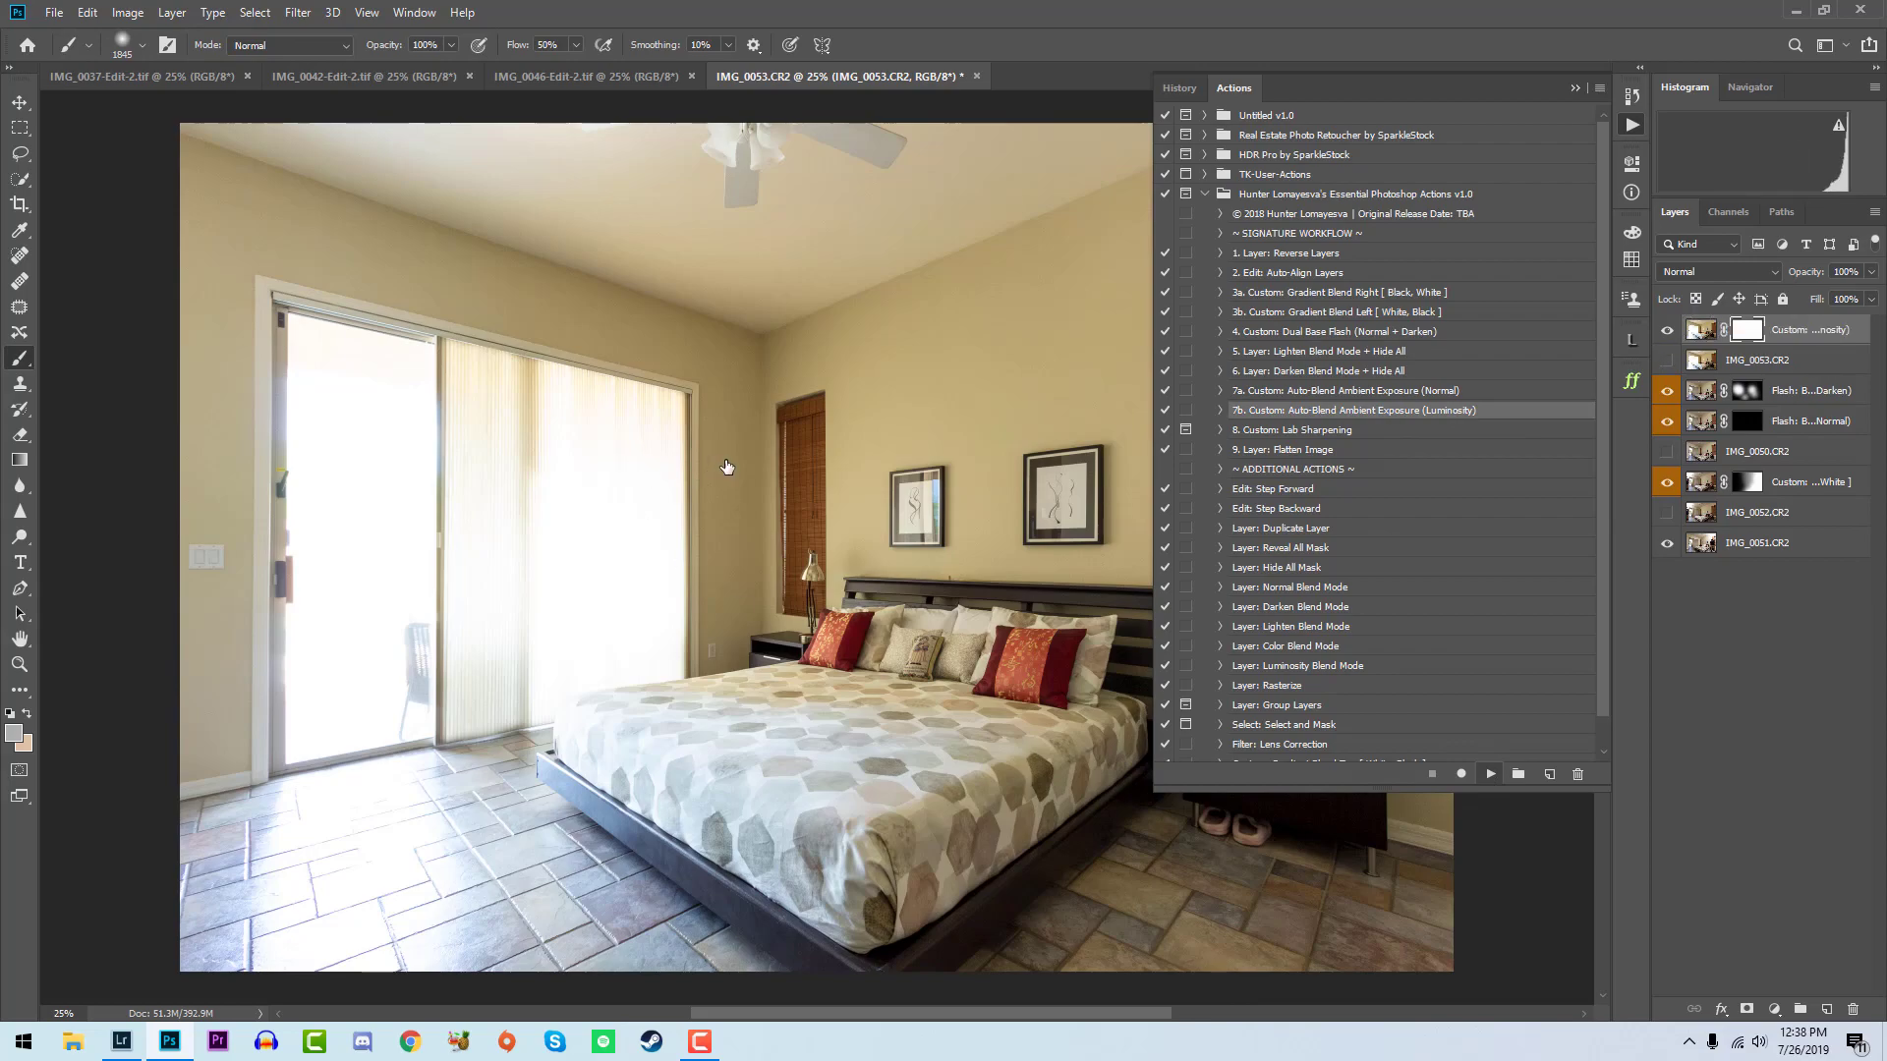
{"action": "key", "text": "x"}
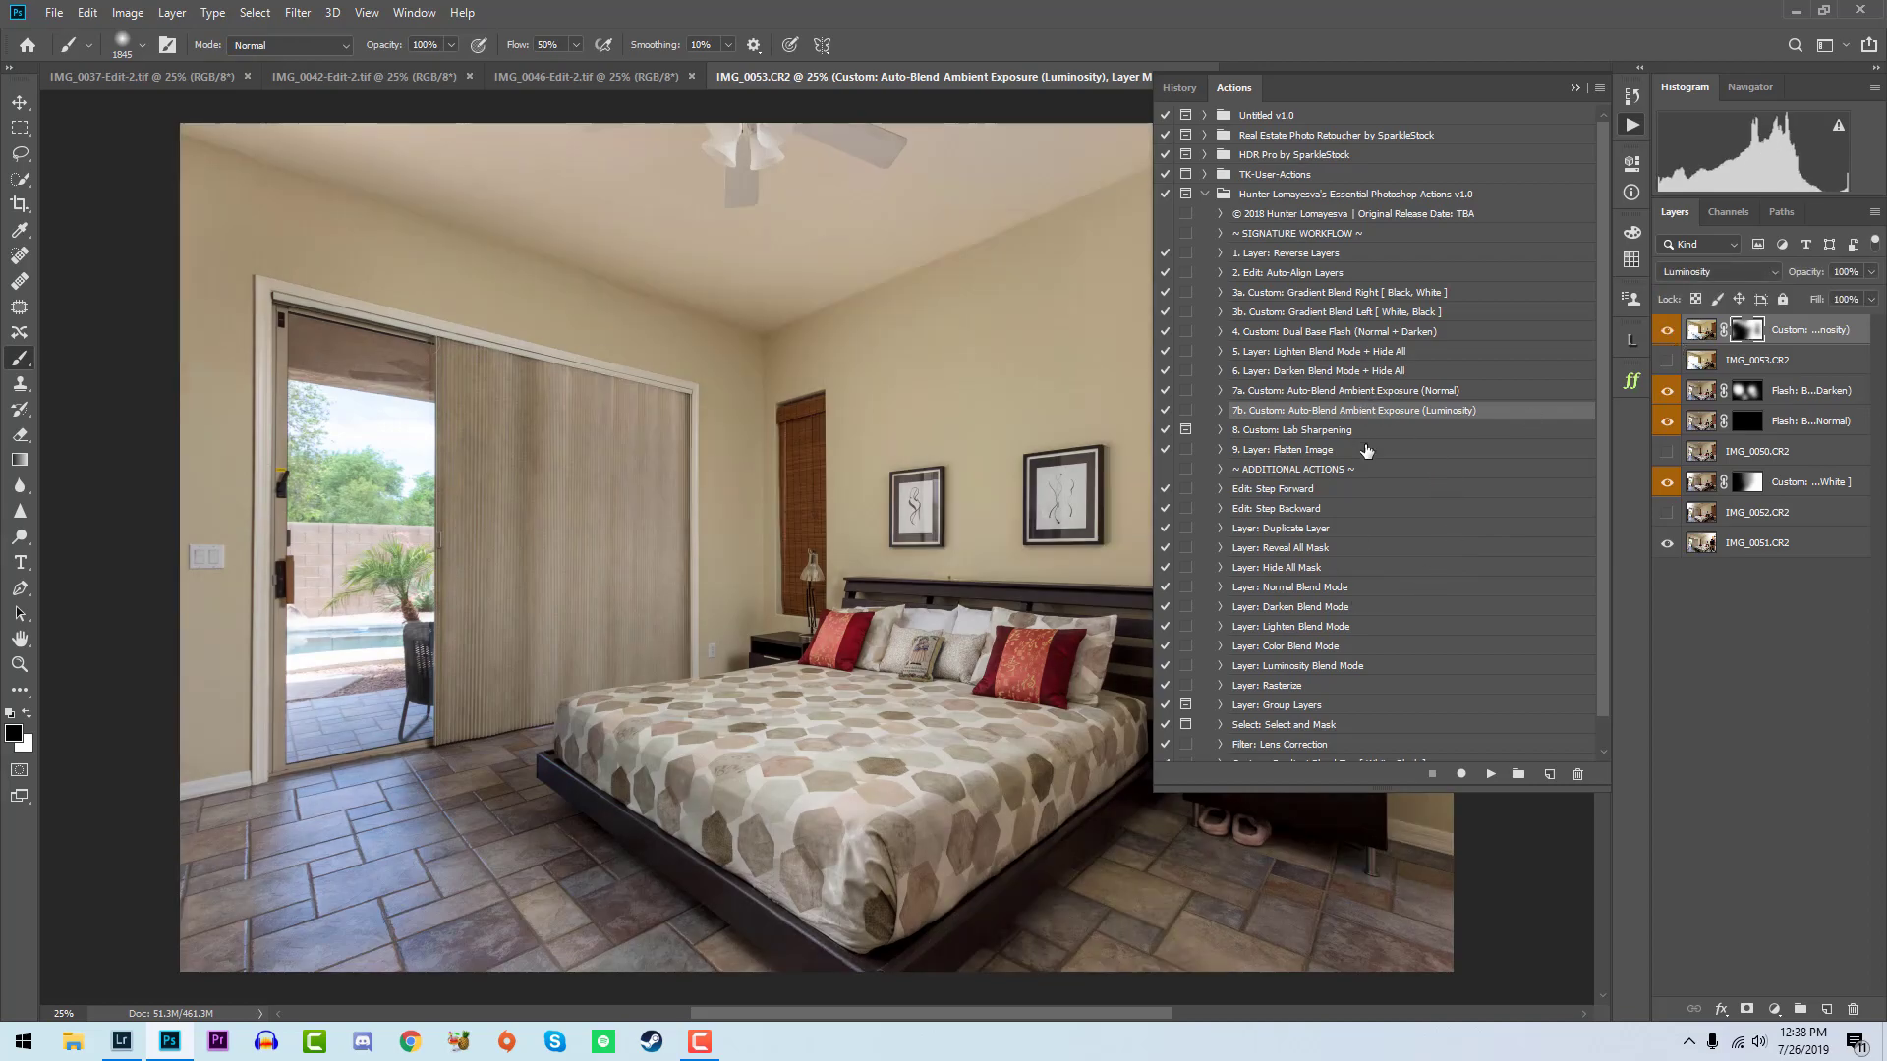
- Flatten the layered bedroom blend with the Layer: Flatten Image action and save the file
{"action": "left_click", "coordinate": [1364, 449]}
{"action": "left_click", "coordinate": [1490, 776]}
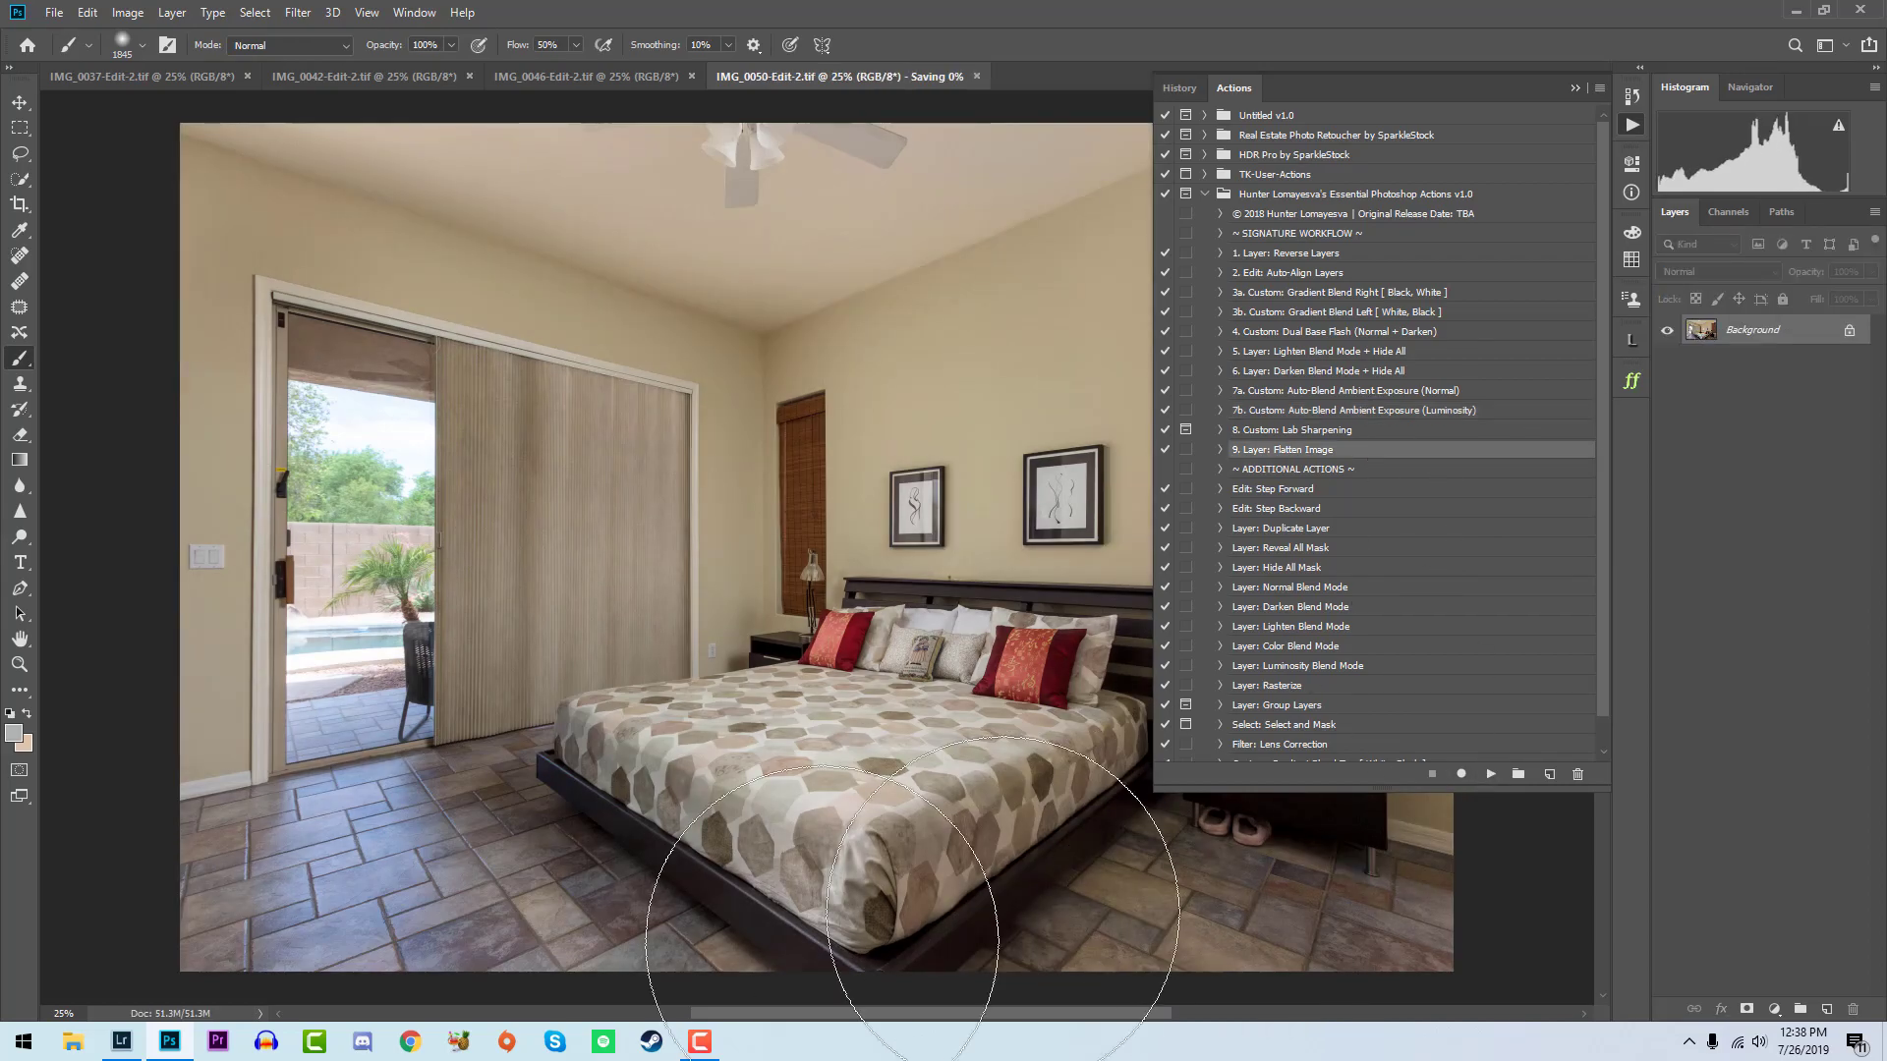
- Switch to Lightroom and rate the finished bedroom blend IMG_0050-Edit-2.tif five stars
{"action": "left_click", "coordinate": [123, 1041]}
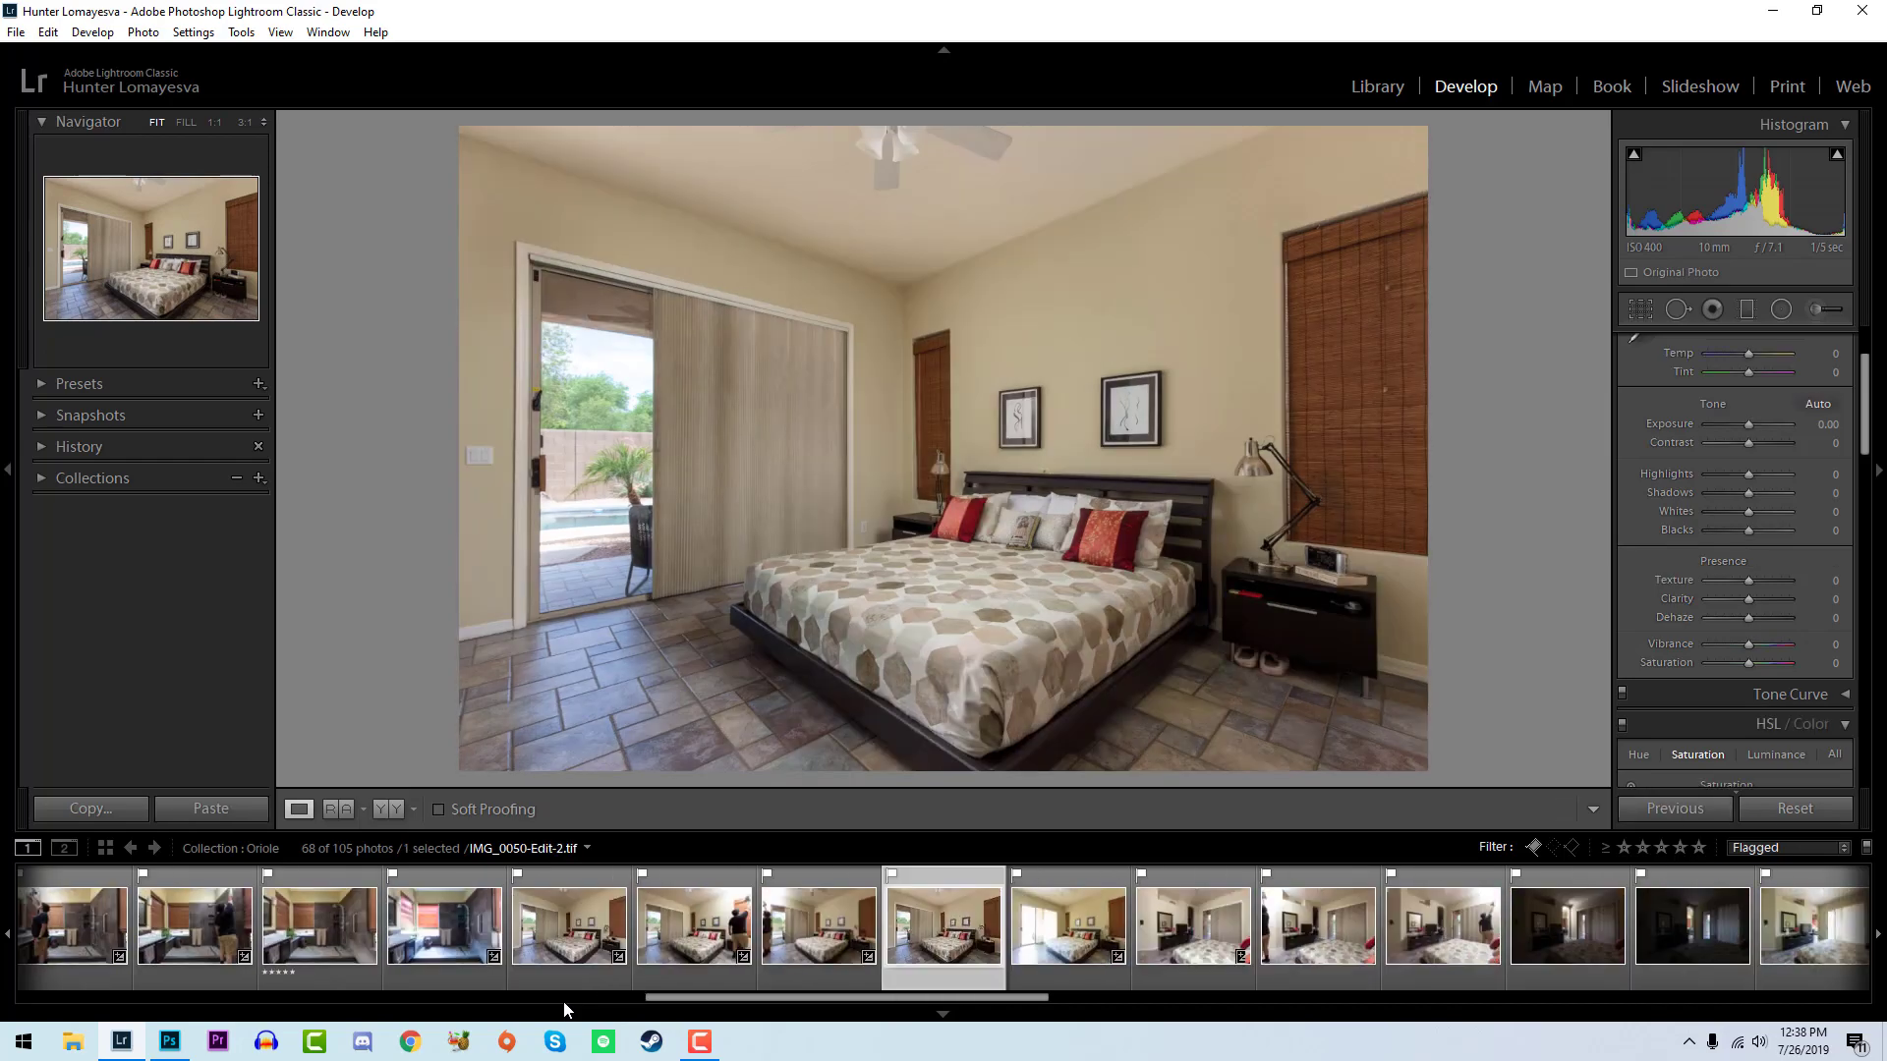
{"action": "key", "text": "5"}
- Select the six bedroom exposures IMG_0054.CR2 to IMG_0059.CR2 and open them as layers in Photoshop
{"action": "scroll", "coordinate": [1089, 899], "scroll_direction": "down", "scroll_amount": 1}
{"action": "left_click", "coordinate": [732, 953]}
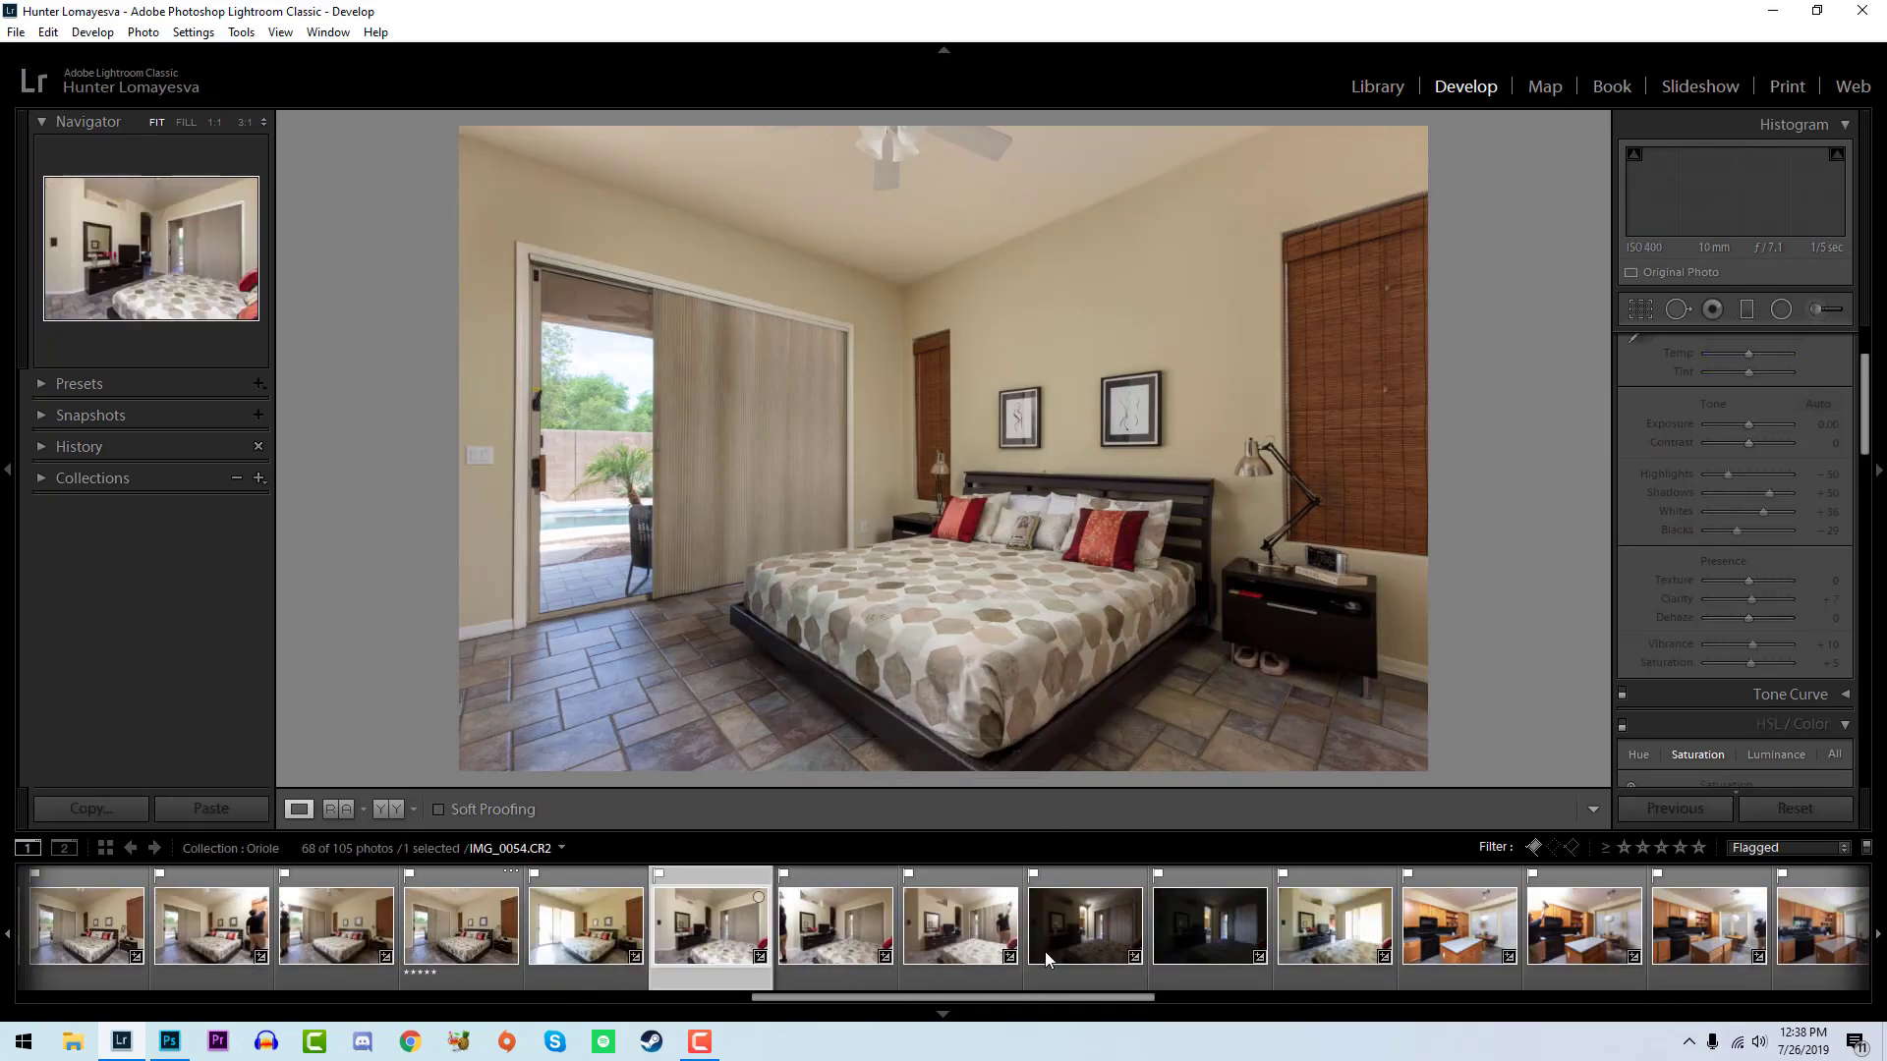
{"action": "left_click", "coordinate": [968, 951], "text": "shift"}
{"action": "left_click", "coordinate": [1105, 948], "text": "shift"}
{"action": "left_click", "coordinate": [1194, 950], "text": "shift"}
{"action": "left_click", "coordinate": [1350, 943], "text": "shift"}
{"action": "right_click", "coordinate": [1350, 943]}
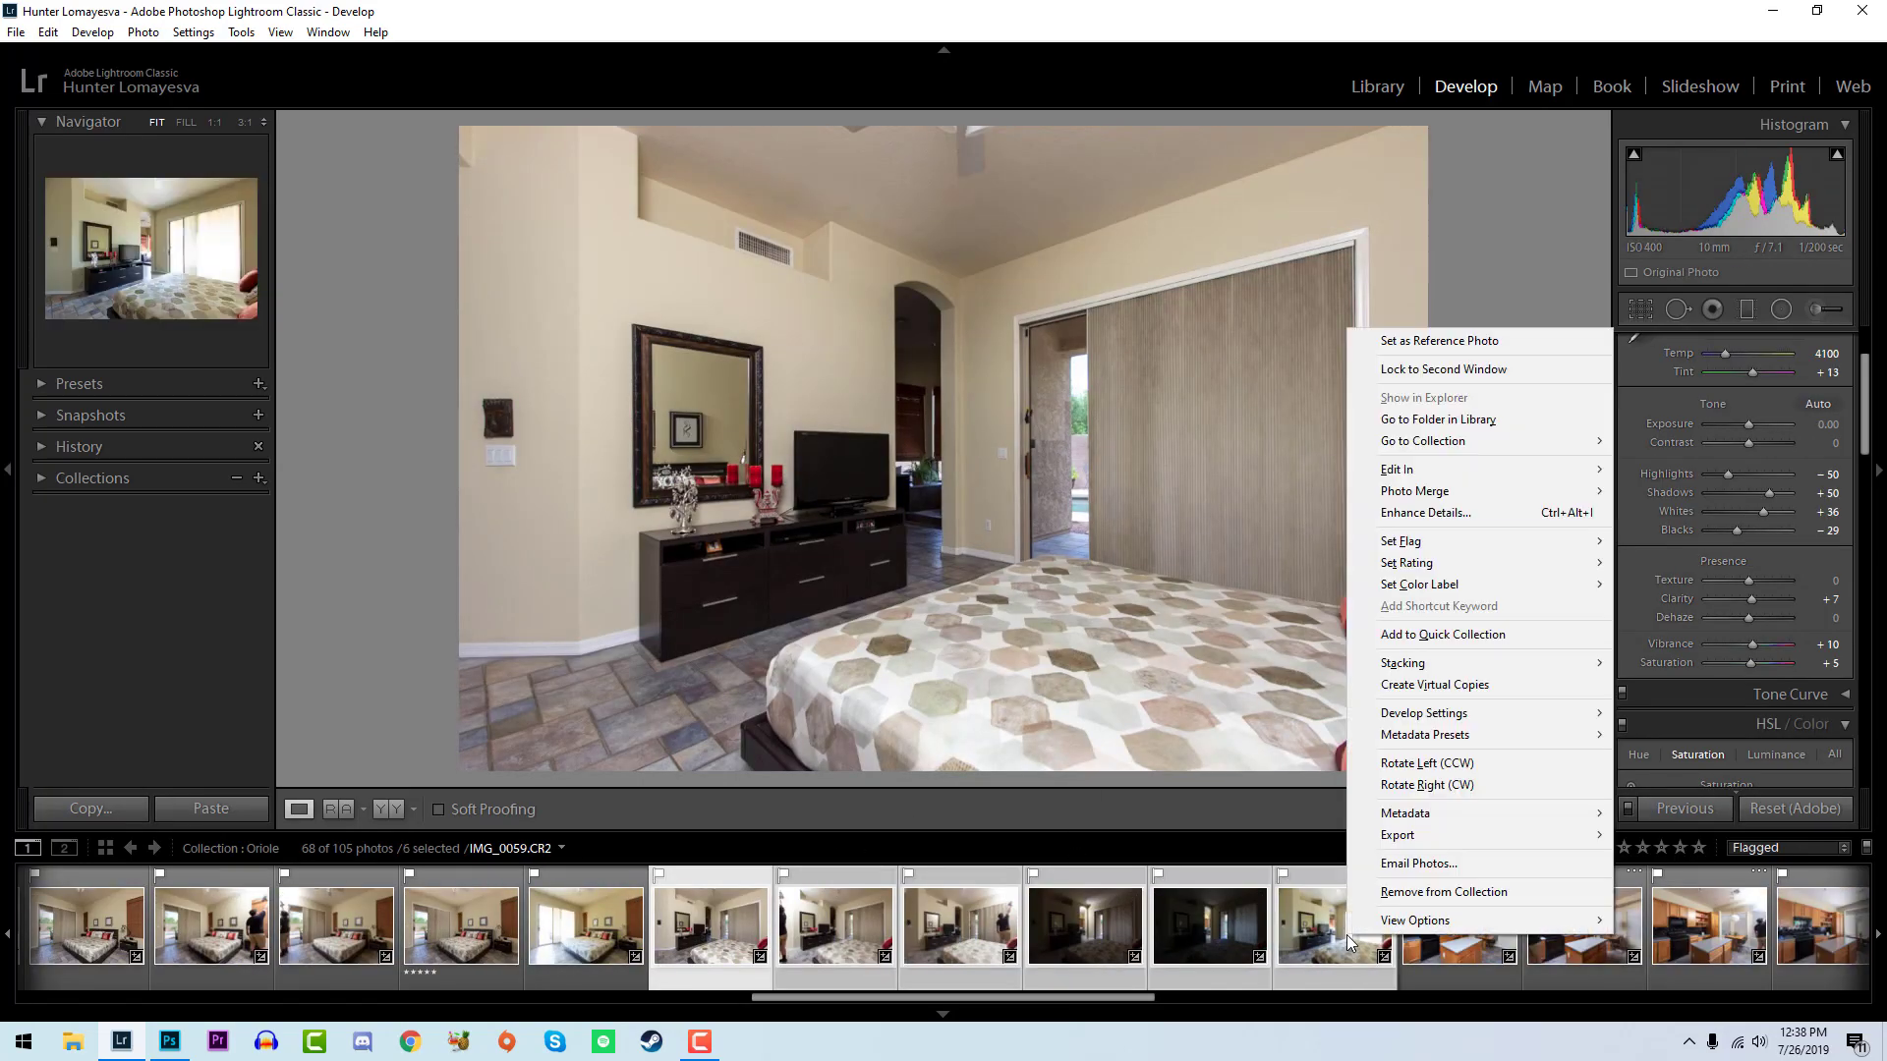
{"action": "mouse_move", "coordinate": [1424, 469]}
{"action": "left_click", "coordinate": [1180, 476]}
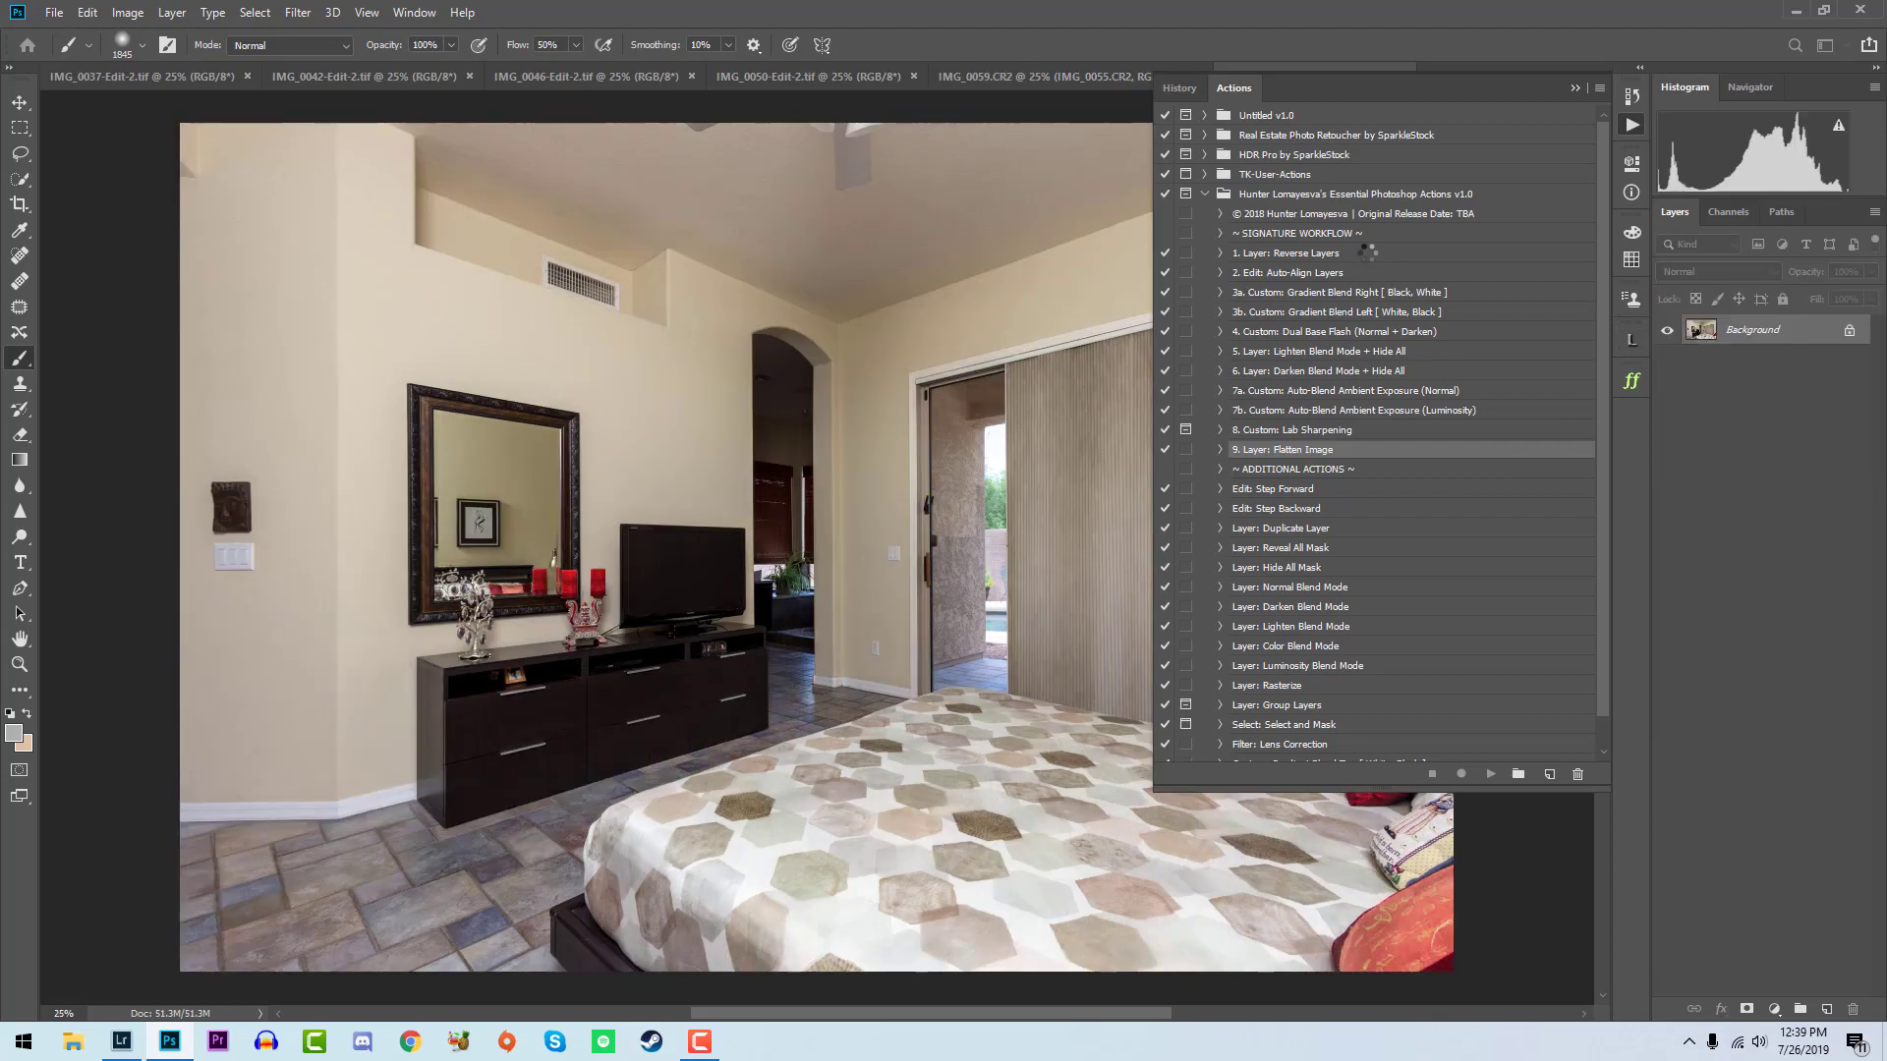
- Run the Layer: Reverse Layers action and hide the layers IMG_0056 to IMG_0059
{"action": "left_click", "coordinate": [1357, 261]}
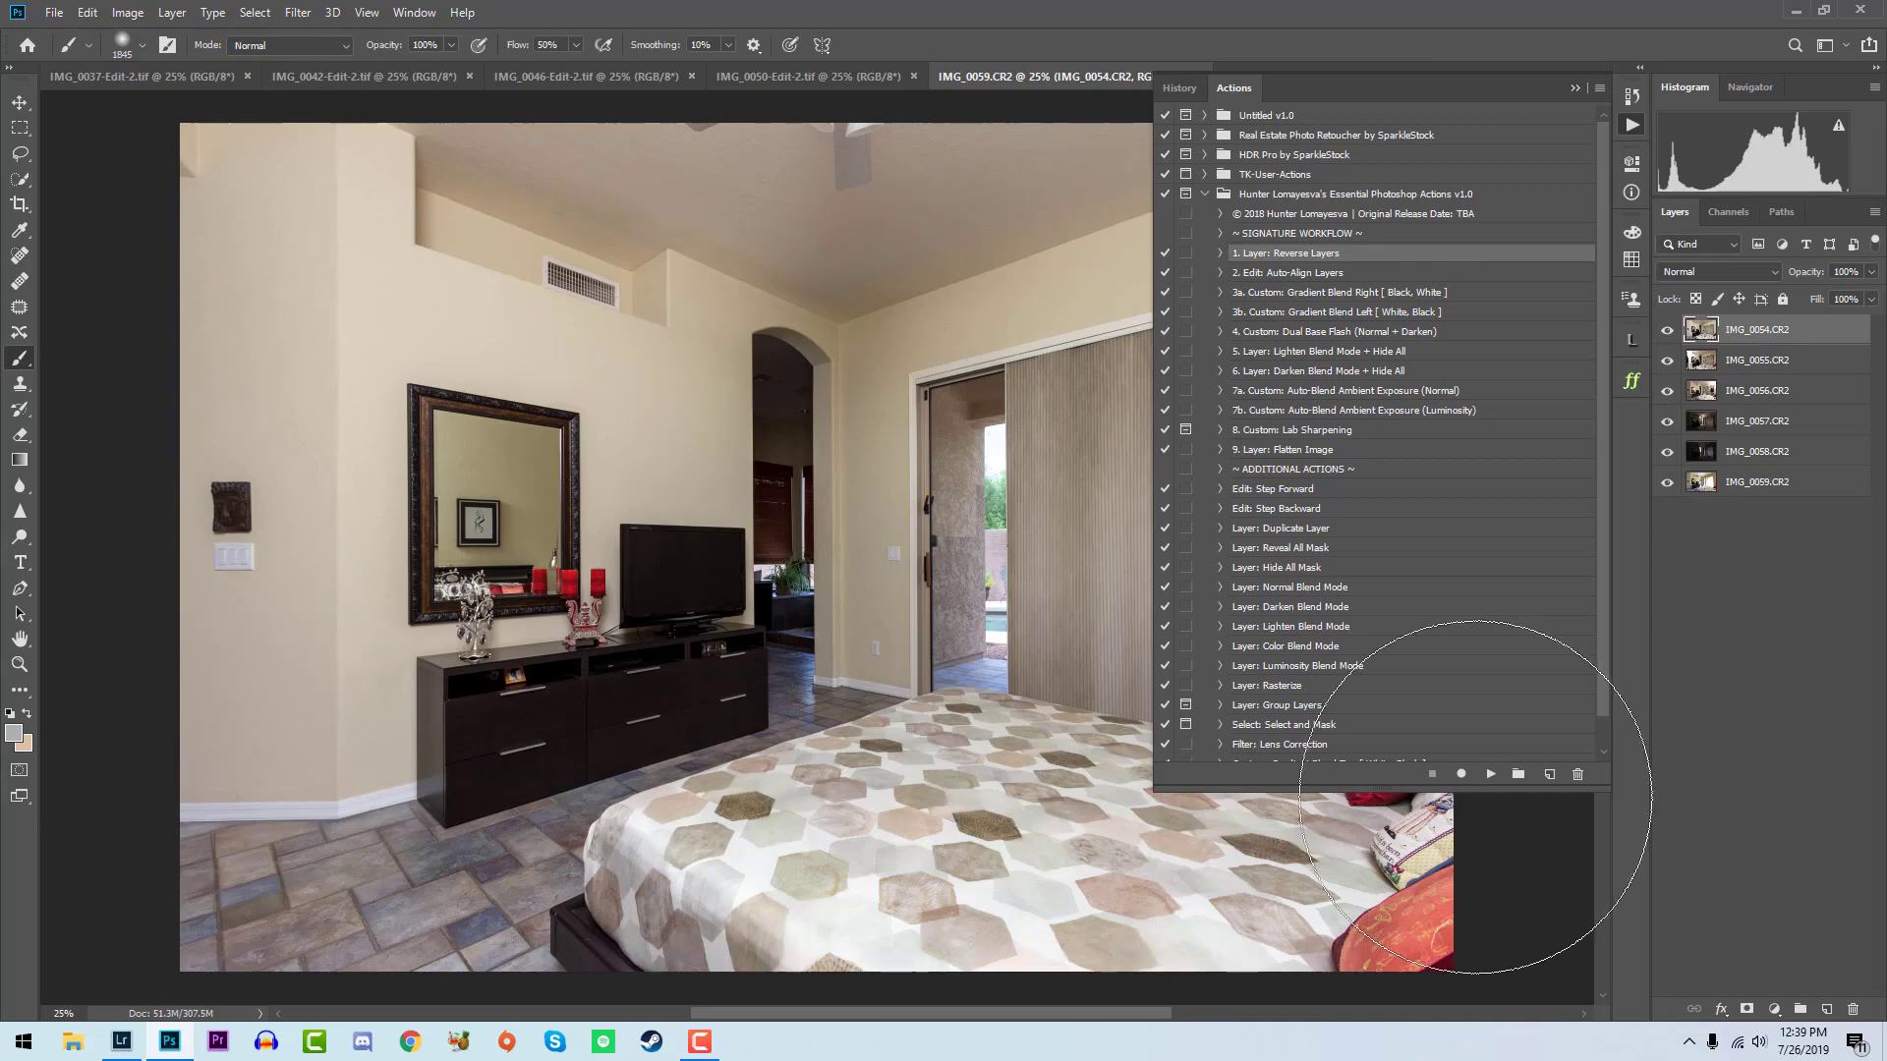
{"action": "left_click", "coordinate": [1490, 774]}
{"action": "left_click_drag", "start_coordinate": [1667, 330], "coordinate": [1668, 391]}
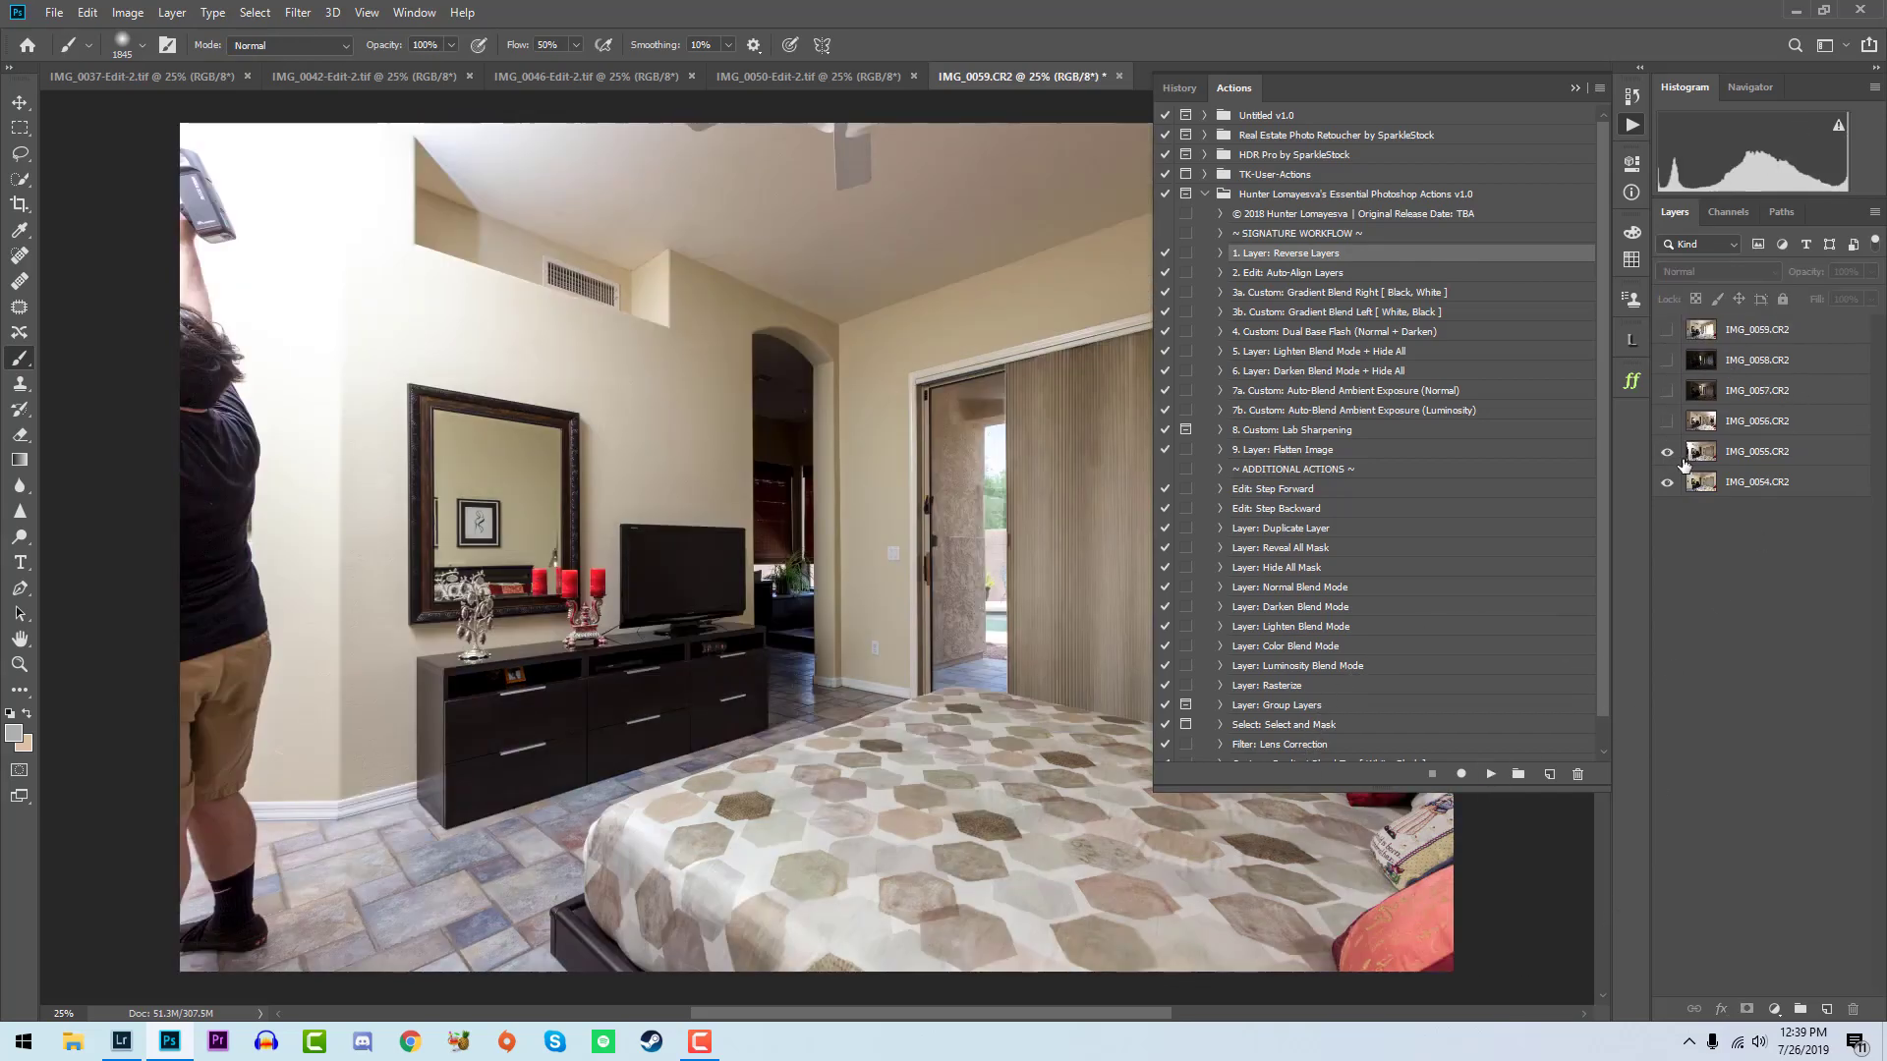
- Compare IMG_0056 on and off, then move the IMG_0054 layer above it and hide IMG_0054
{"action": "left_click", "coordinate": [1700, 422]}
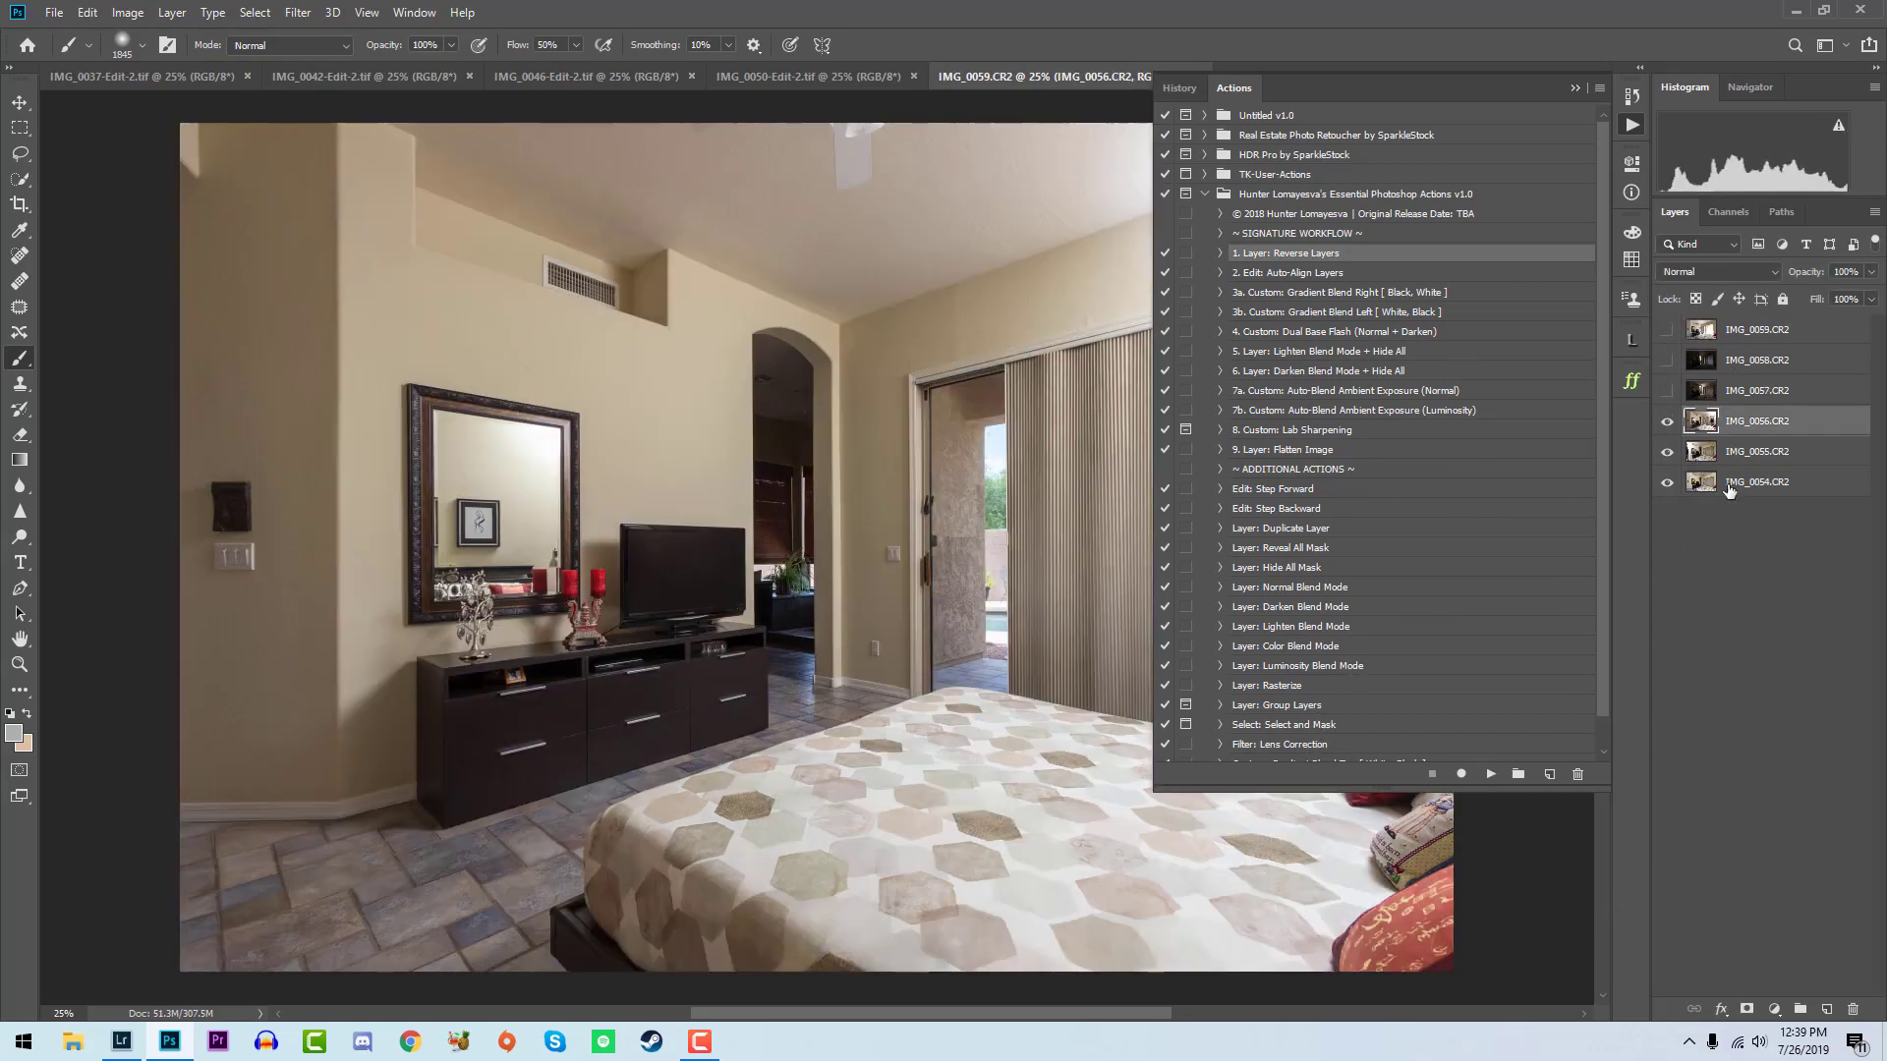
{"action": "left_click", "coordinate": [1666, 423]}
{"action": "left_click", "coordinate": [1666, 423]}
{"action": "left_click_drag", "start_coordinate": [1733, 477], "coordinate": [1729, 409]}
{"action": "left_click", "coordinate": [1668, 422]}
- Run Custom: Gradient Blend Left [White, Black] on the IMG_0056 layer and swap the foreground and background colors
{"action": "left_click", "coordinate": [1703, 452]}
{"action": "left_click", "coordinate": [1366, 314]}
{"action": "left_click", "coordinate": [1490, 774]}
{"action": "key", "text": "x"}
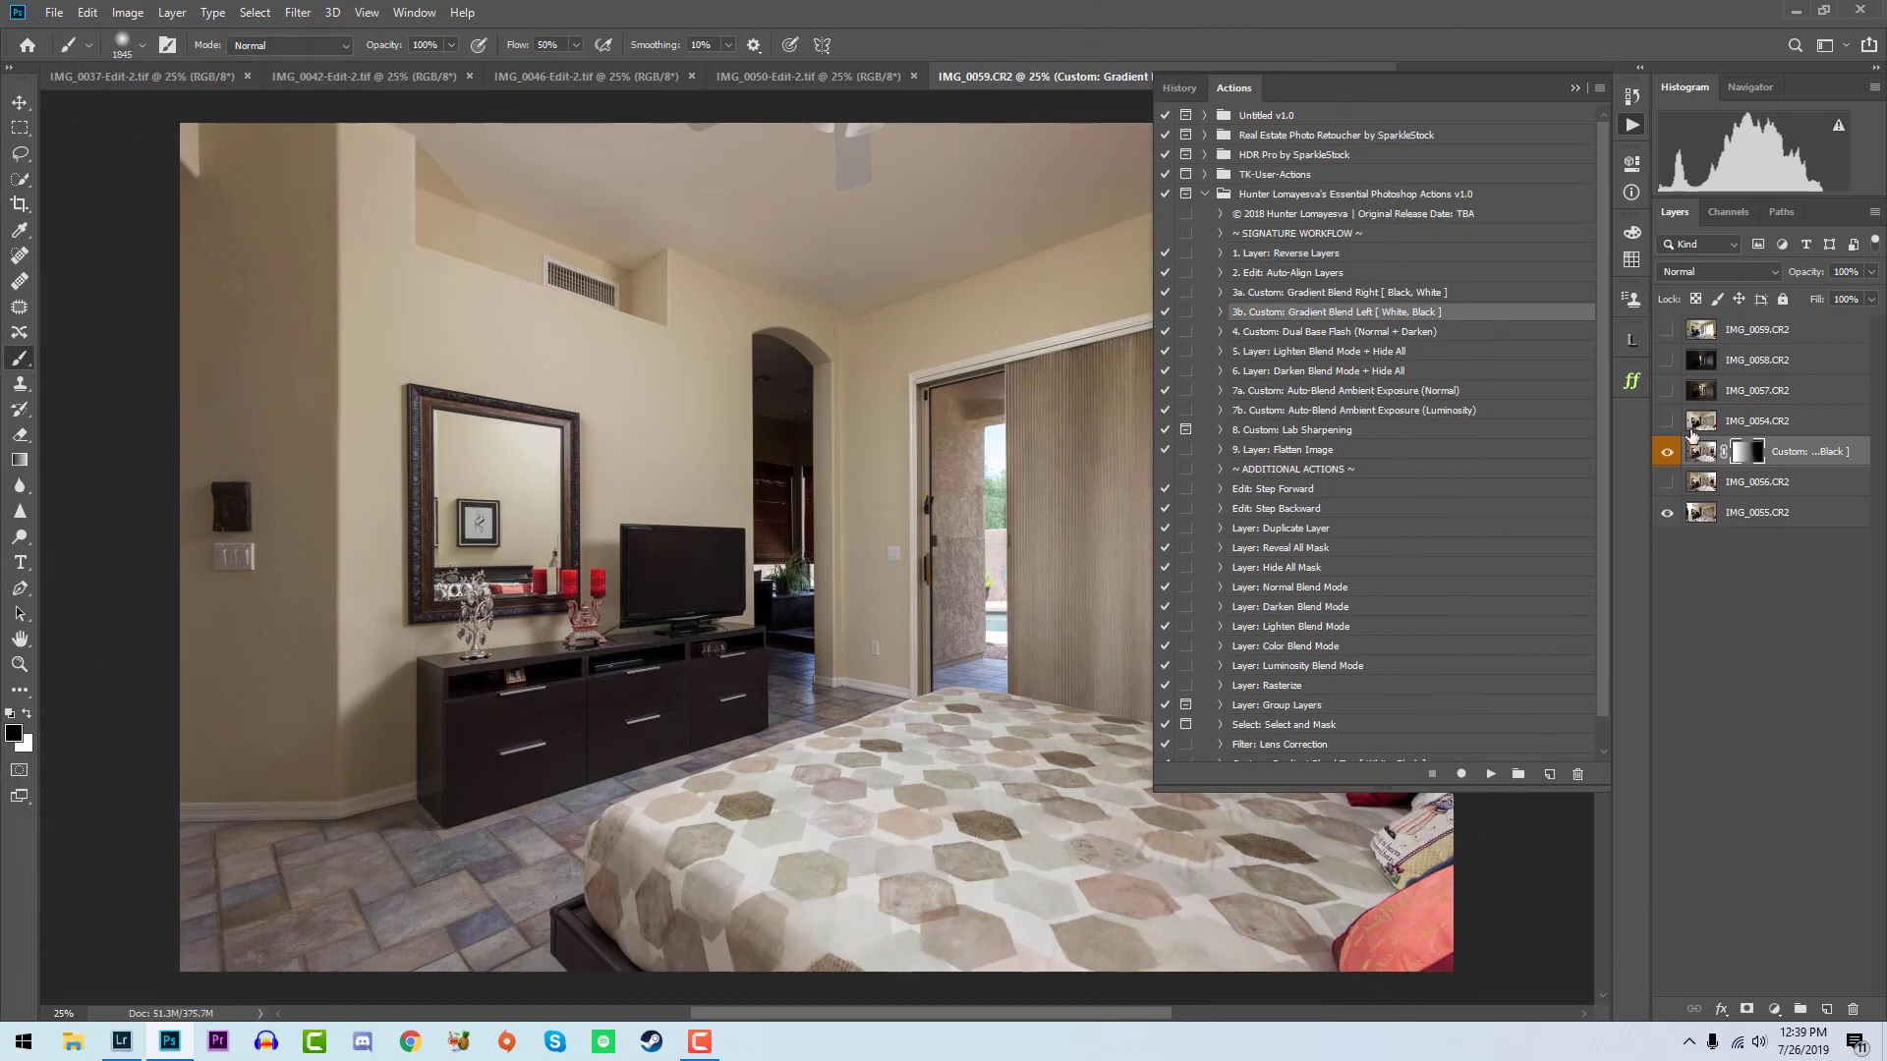
- Show IMG_0054, run Custom: Dual Base Flash (Normal + Darken) on it, dabbing white on the Darken mask over the door and the Normal mask over the mirror
{"action": "left_click", "coordinate": [1694, 425]}
{"action": "left_click", "coordinate": [1666, 423]}
{"action": "left_click", "coordinate": [1398, 334]}
{"action": "left_click", "coordinate": [1491, 774]}
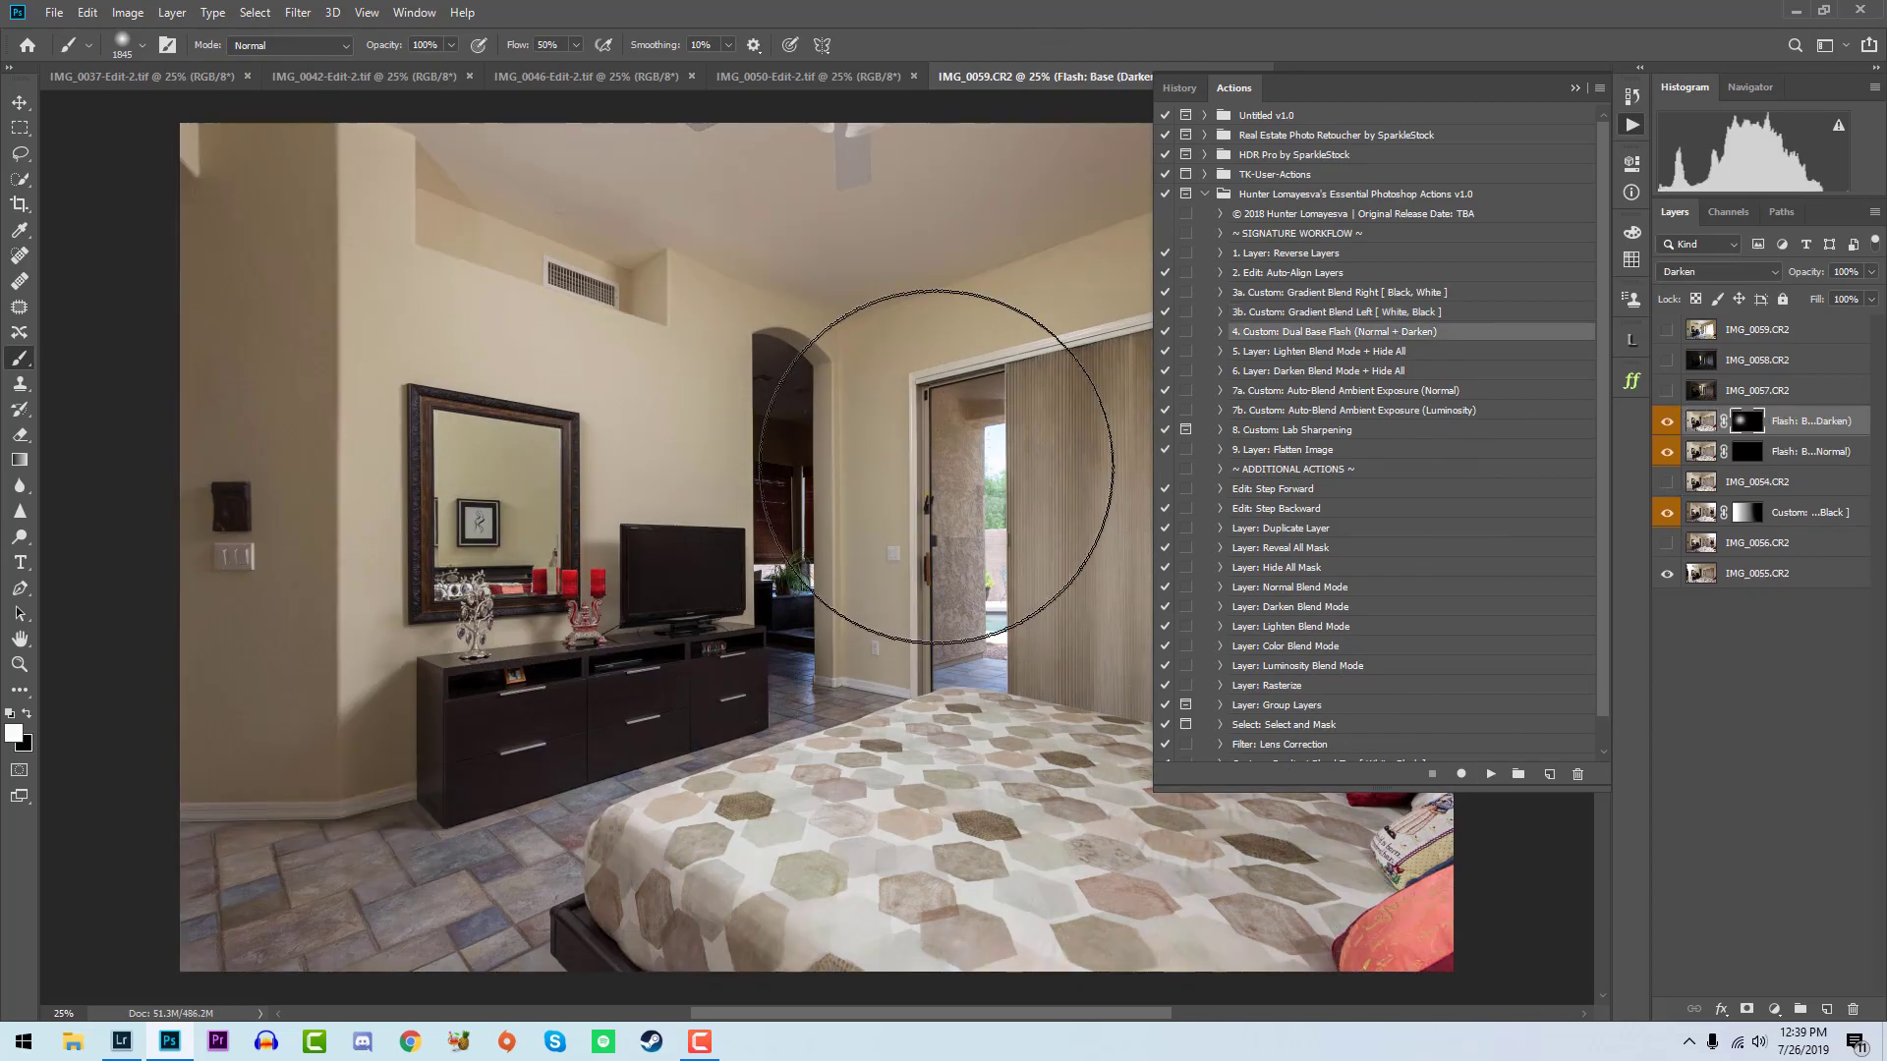
{"action": "left_click", "coordinate": [953, 480]}
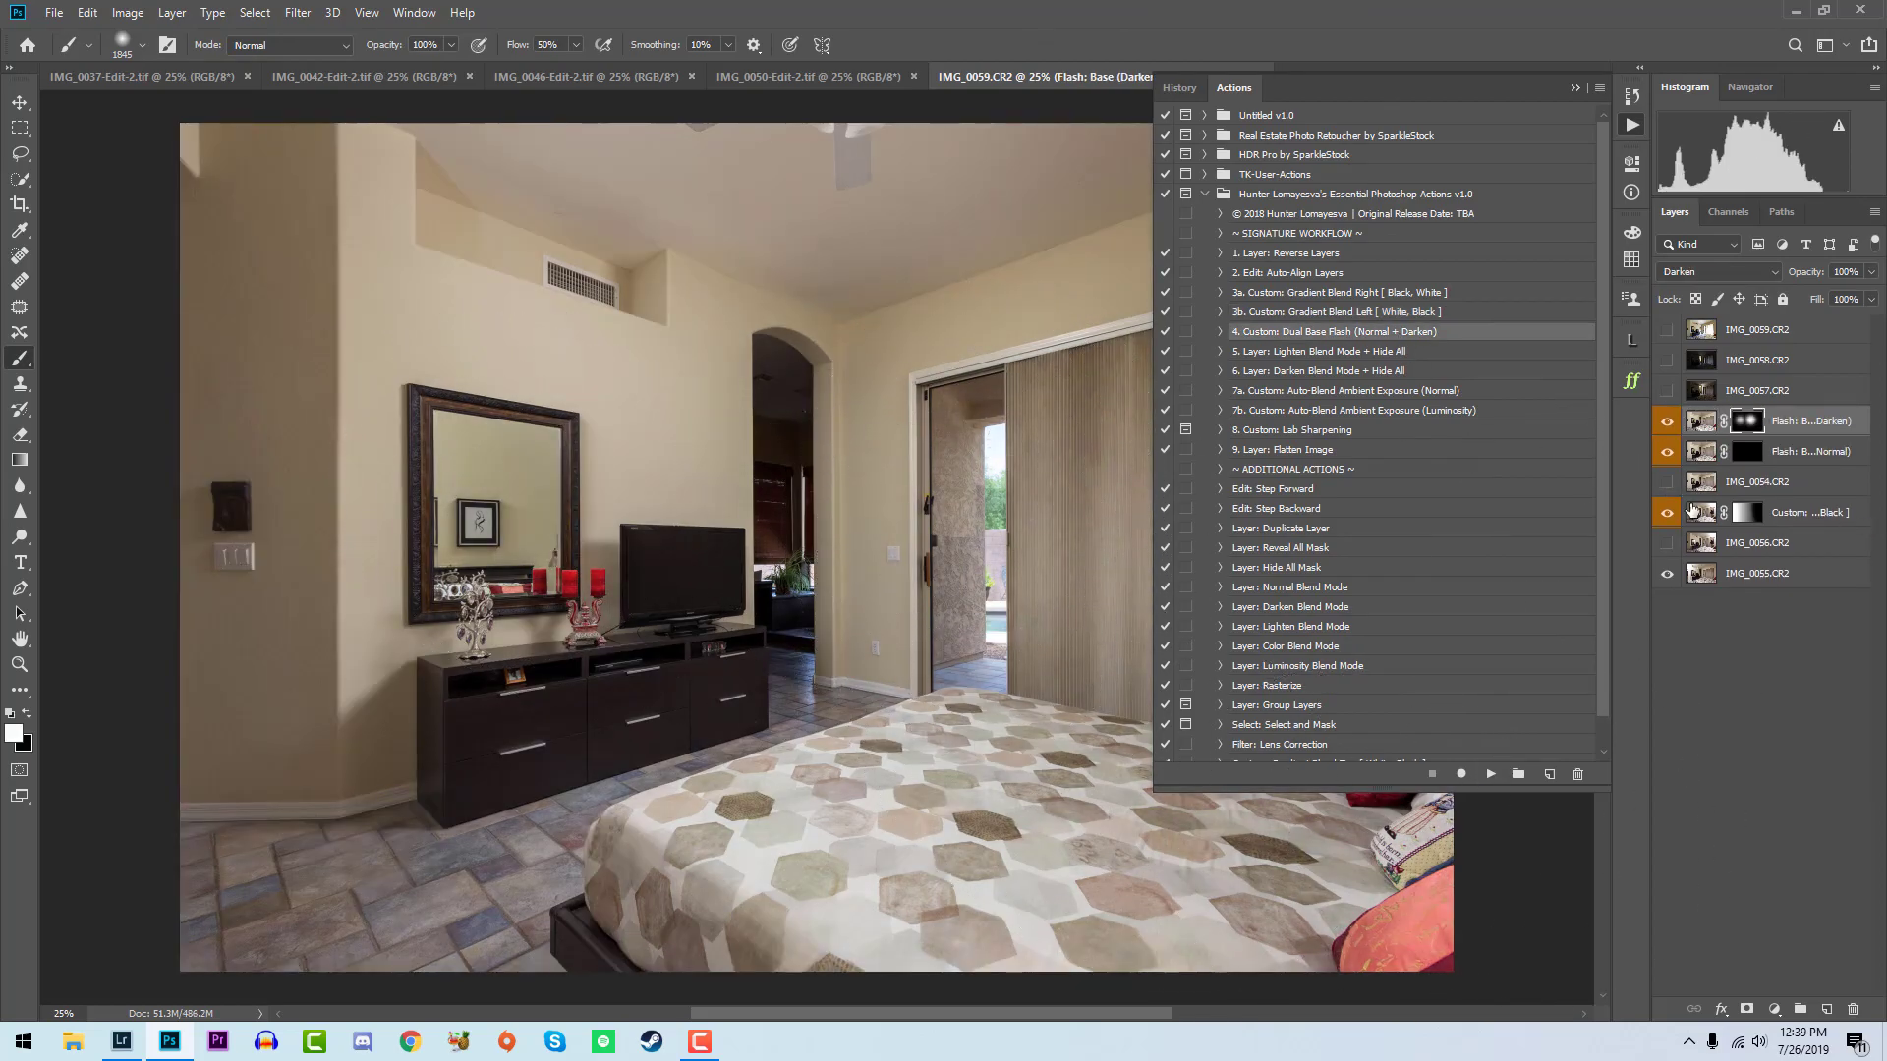
{"action": "left_click", "coordinate": [1743, 457]}
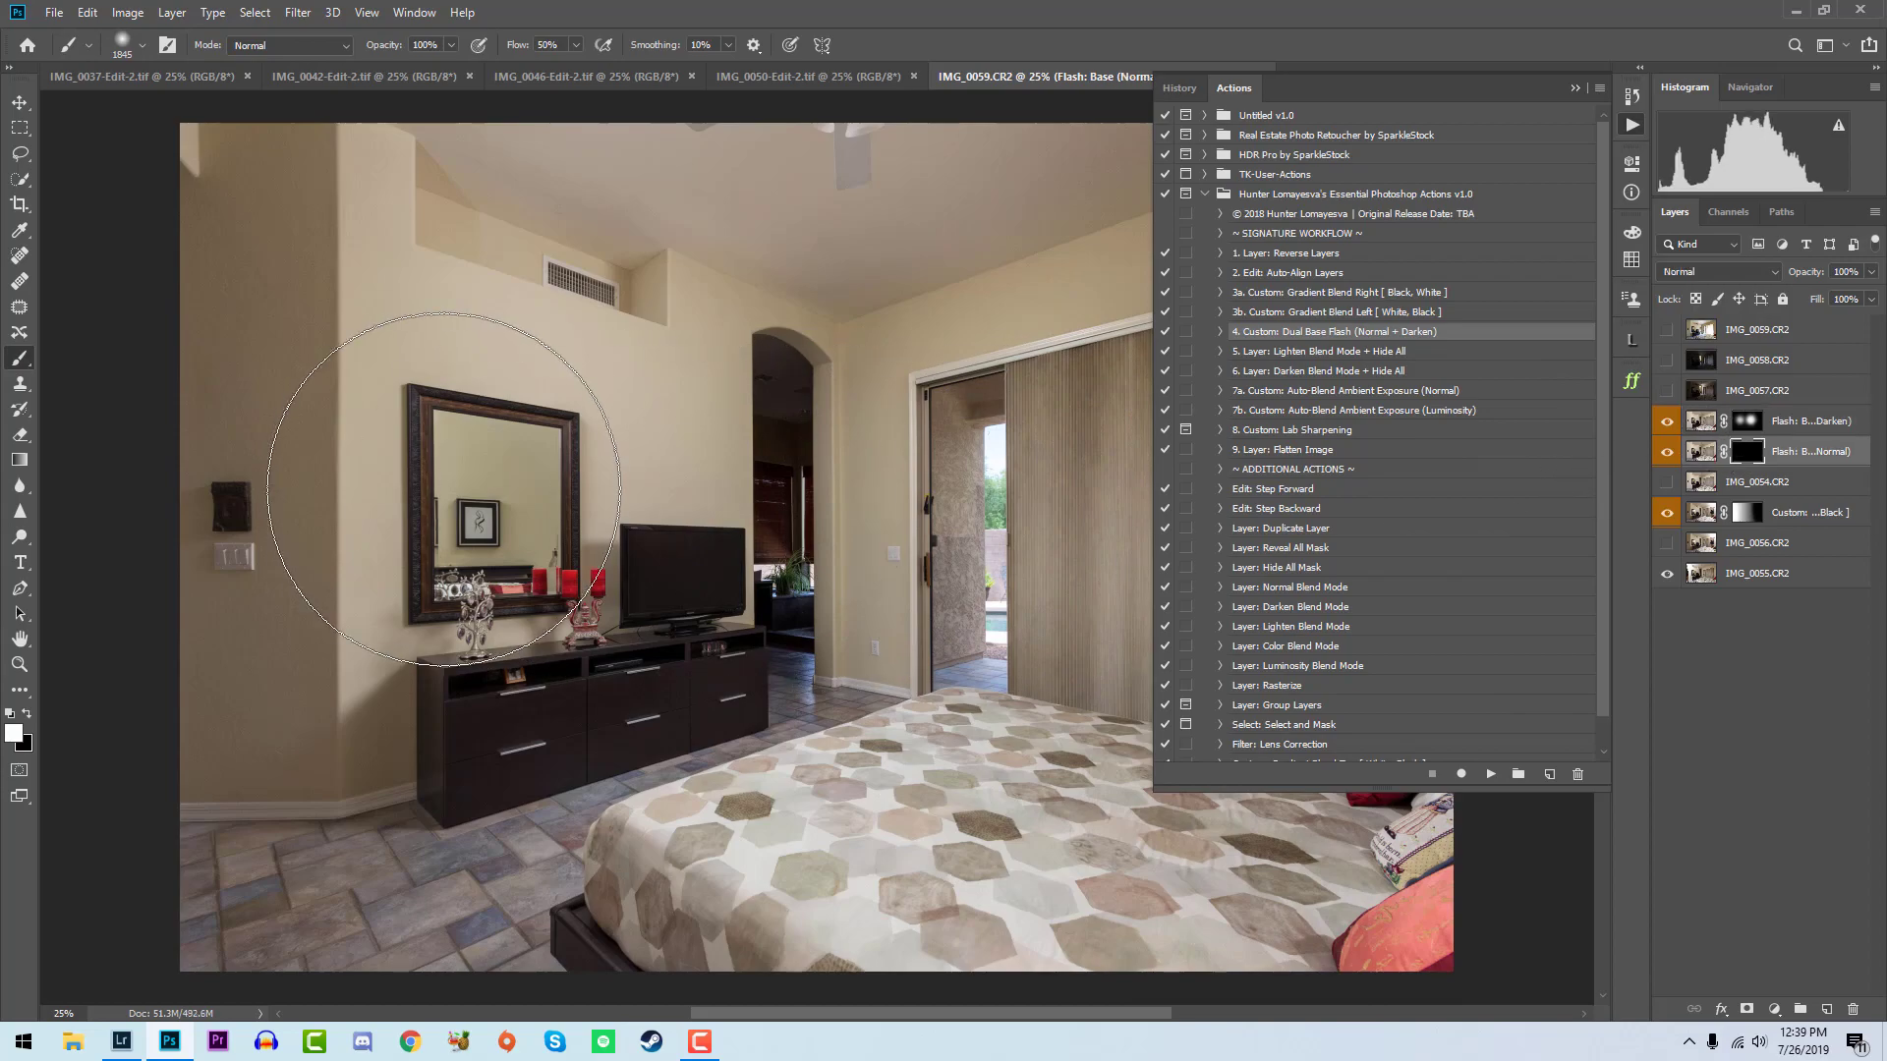
{"action": "left_click", "coordinate": [440, 487]}
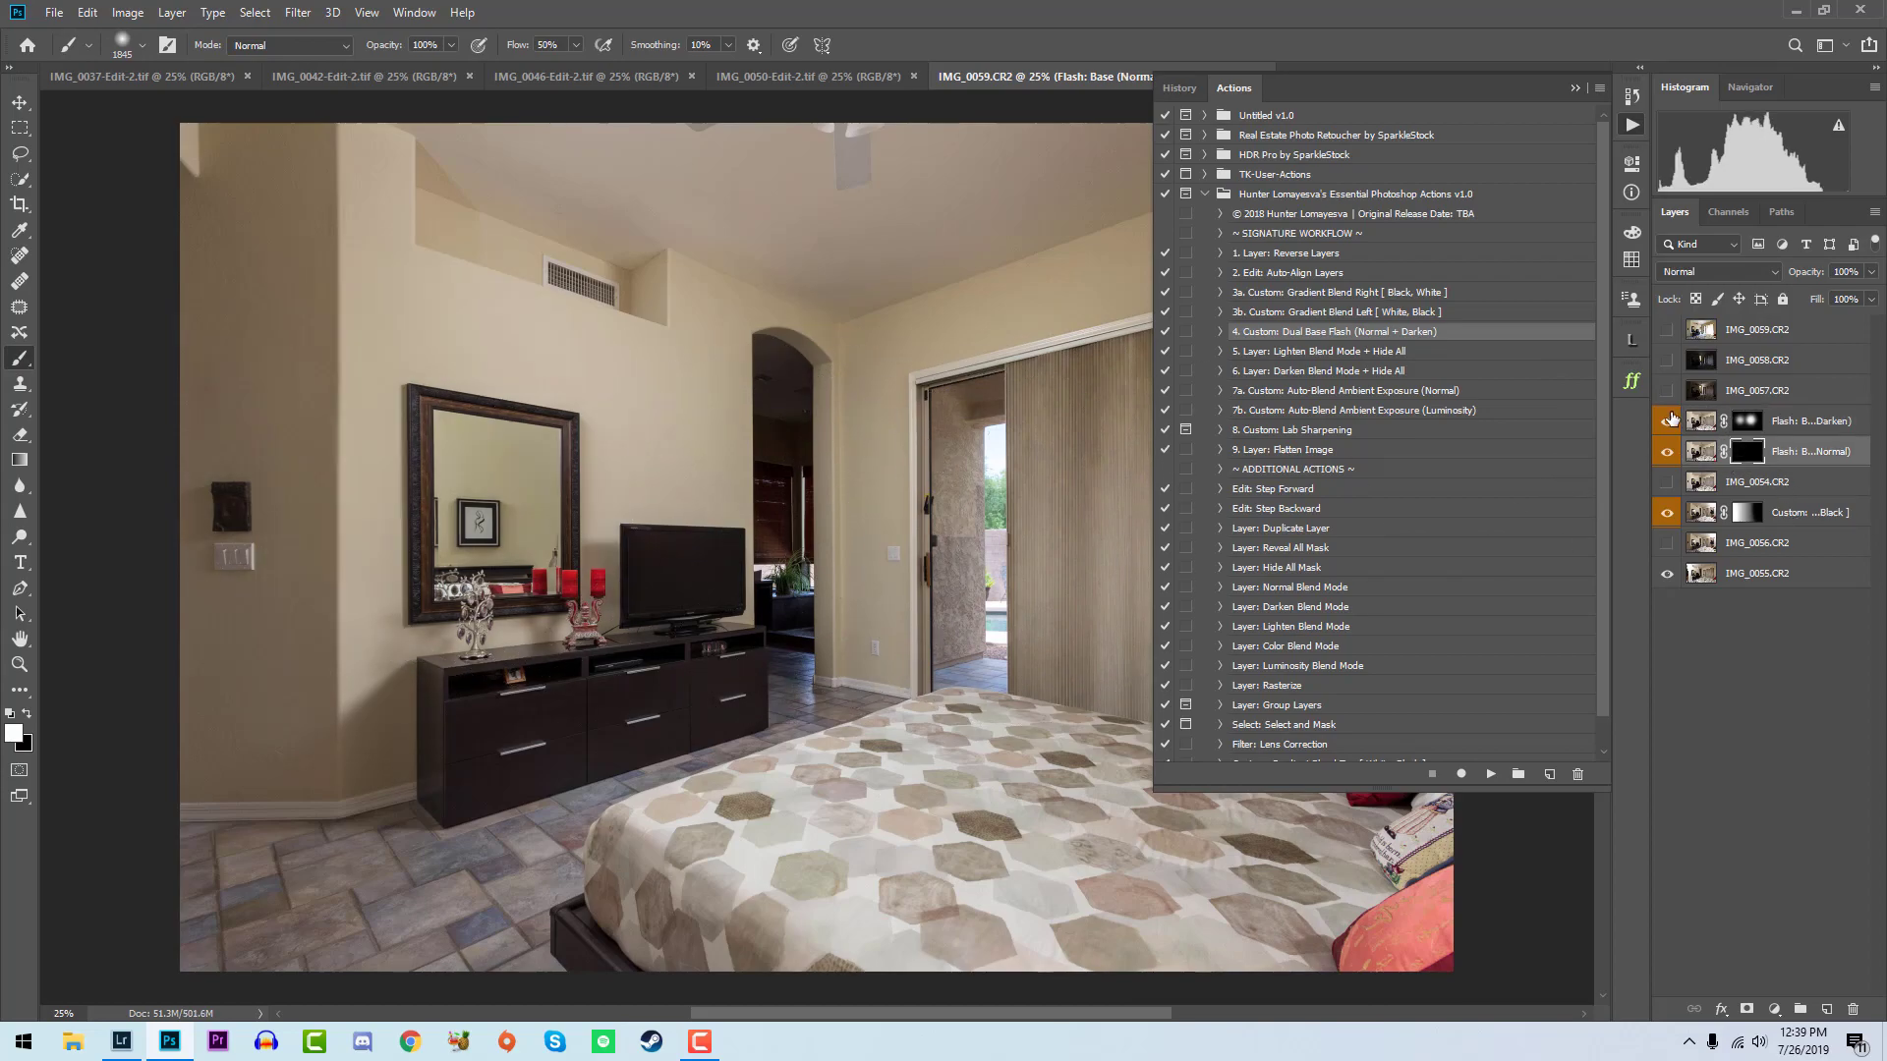
- Check the IMG_0057 exposure and hide it again, then move IMG_0058 below it and show IMG_0058
{"action": "left_click", "coordinate": [1666, 390]}
{"action": "left_click", "coordinate": [1703, 393]}
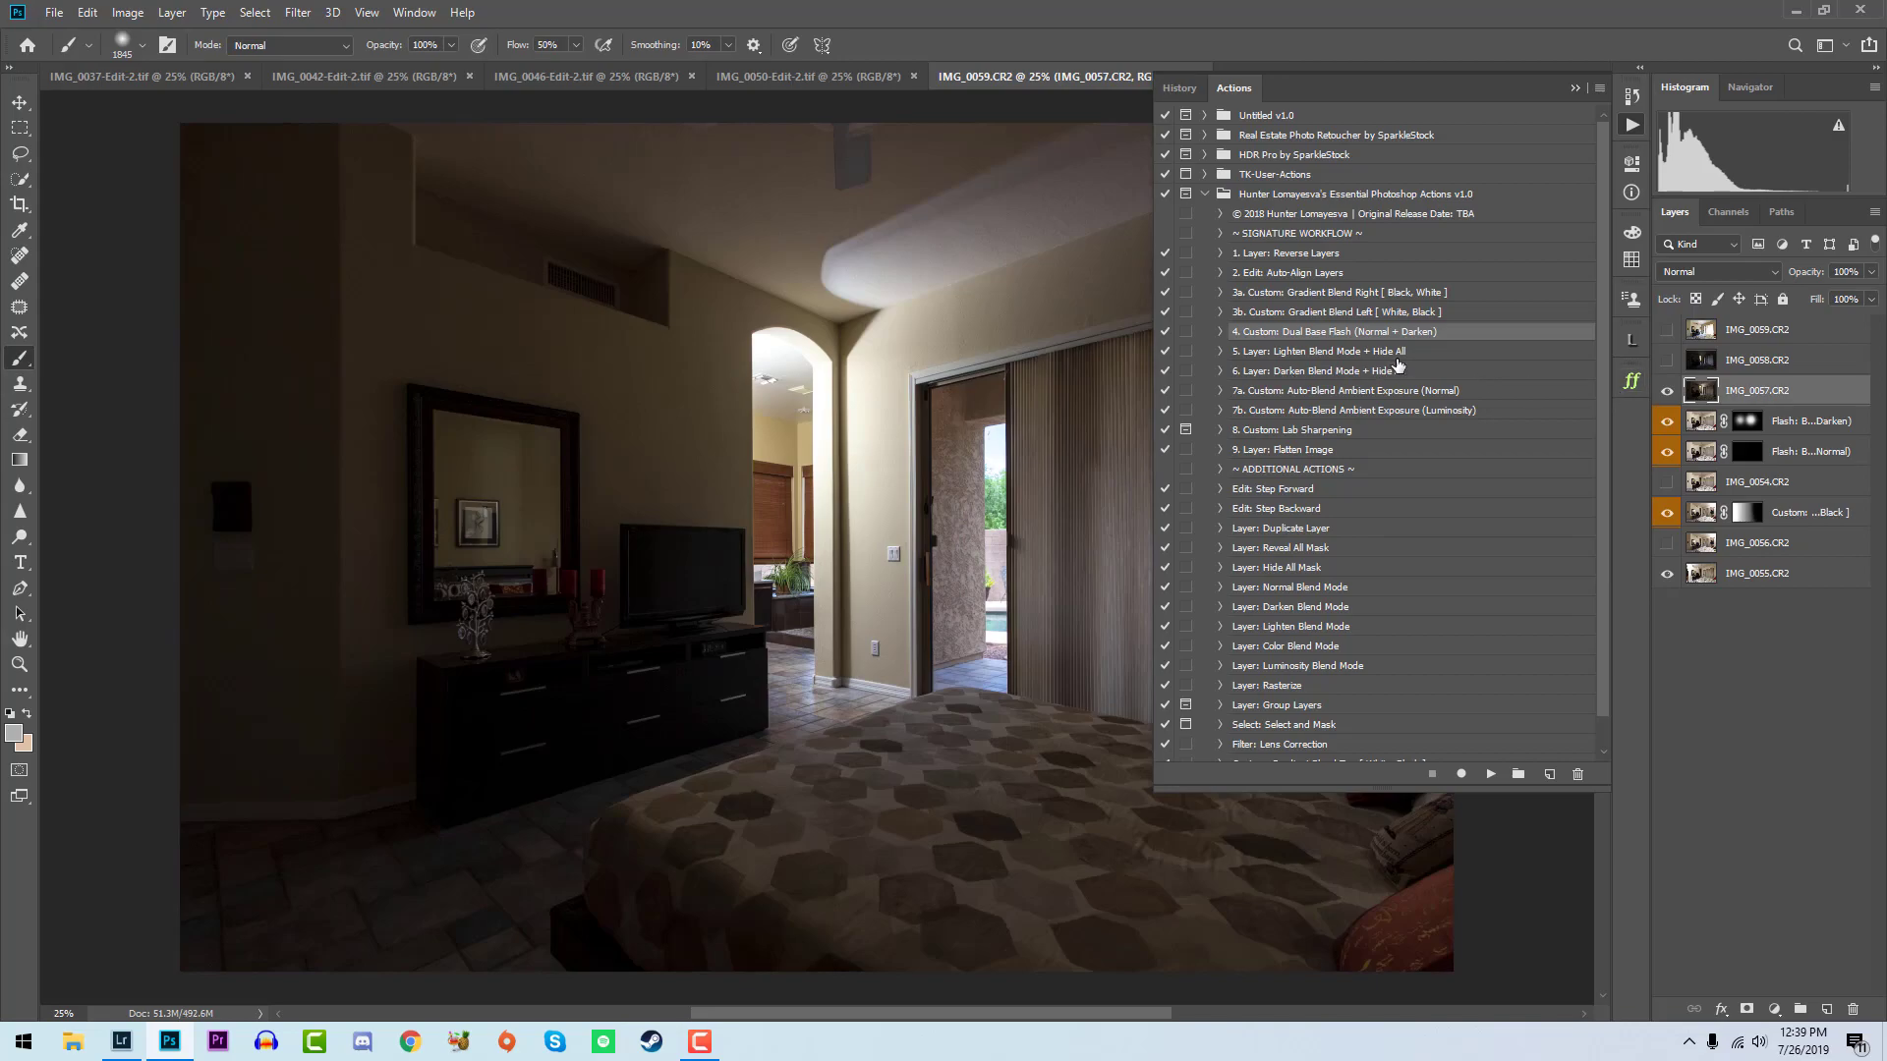
{"action": "left_click", "coordinate": [1668, 391]}
{"action": "left_click_drag", "start_coordinate": [1708, 364], "coordinate": [1716, 404]}
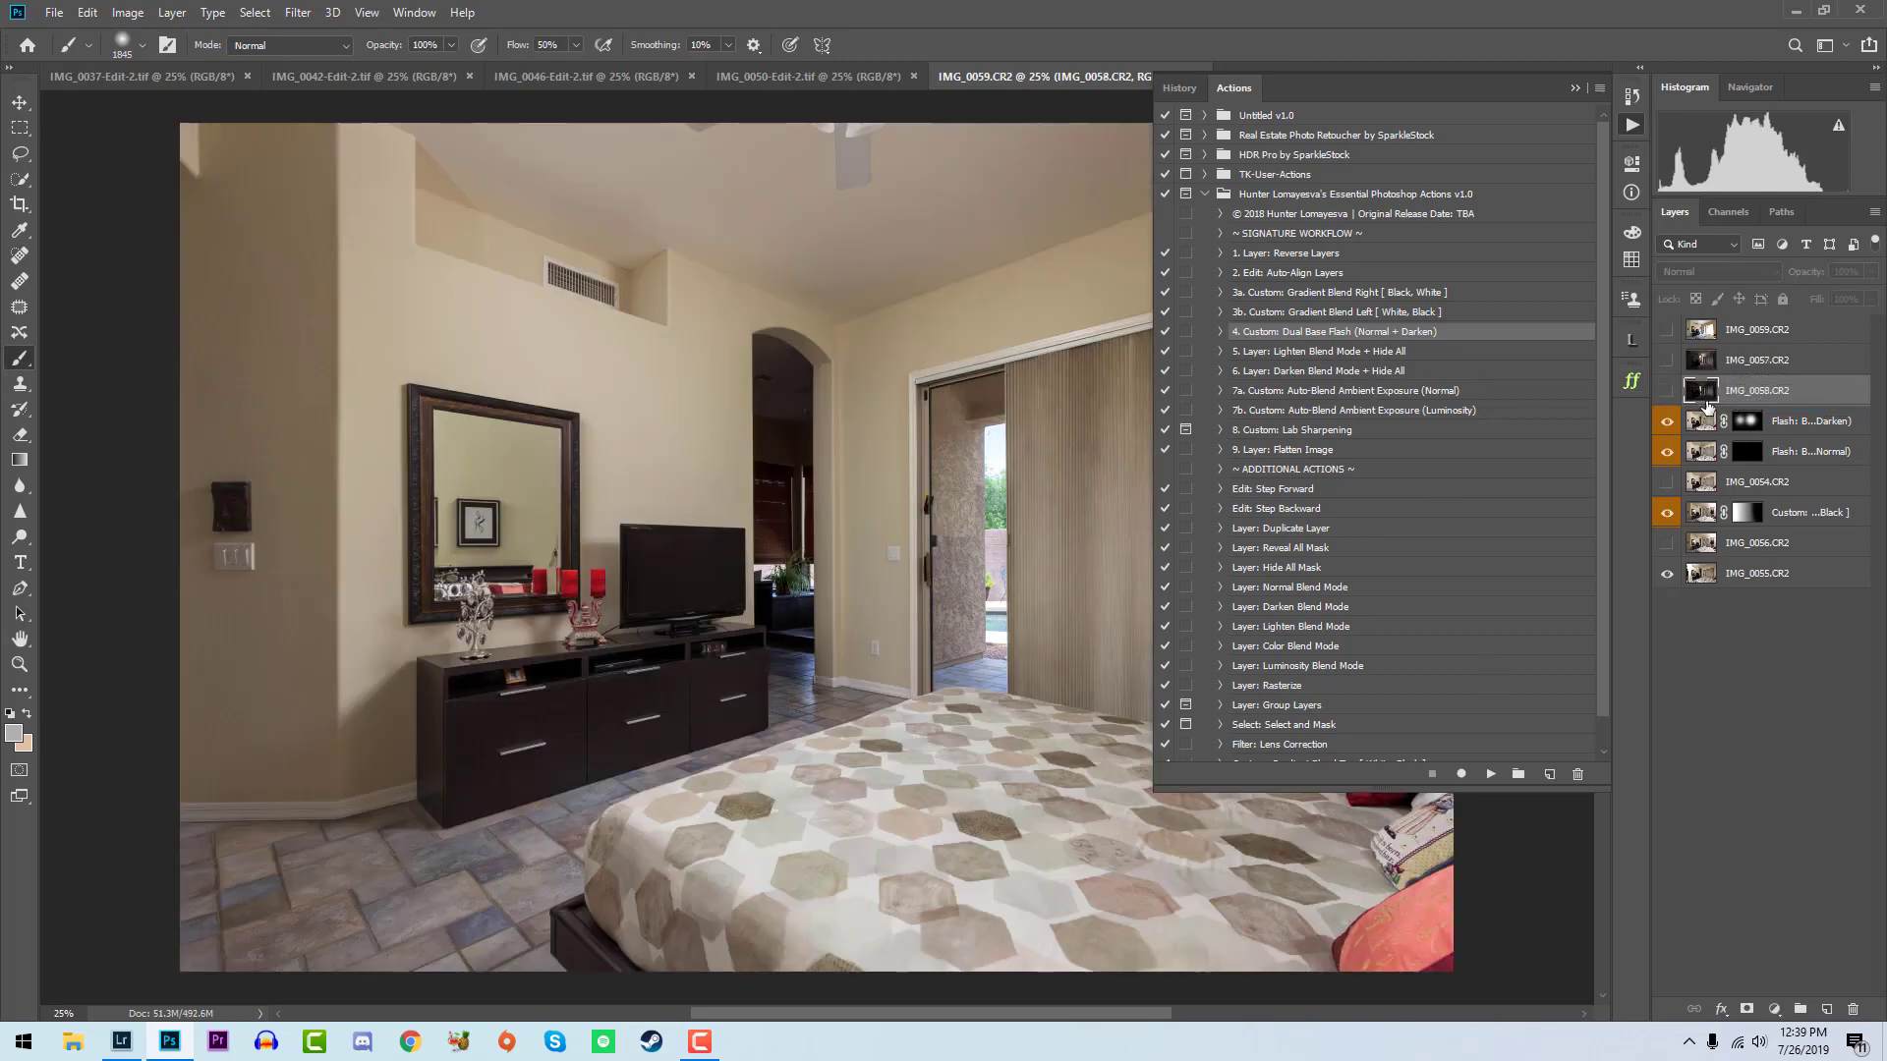
{"action": "left_click", "coordinate": [1667, 392]}
- Run Layer: Lighten Blend Mode + Hide All on IMG_0058 and paint its mask white over the hallway archway
{"action": "left_click", "coordinate": [1407, 360]}
{"action": "left_click", "coordinate": [1491, 774]}
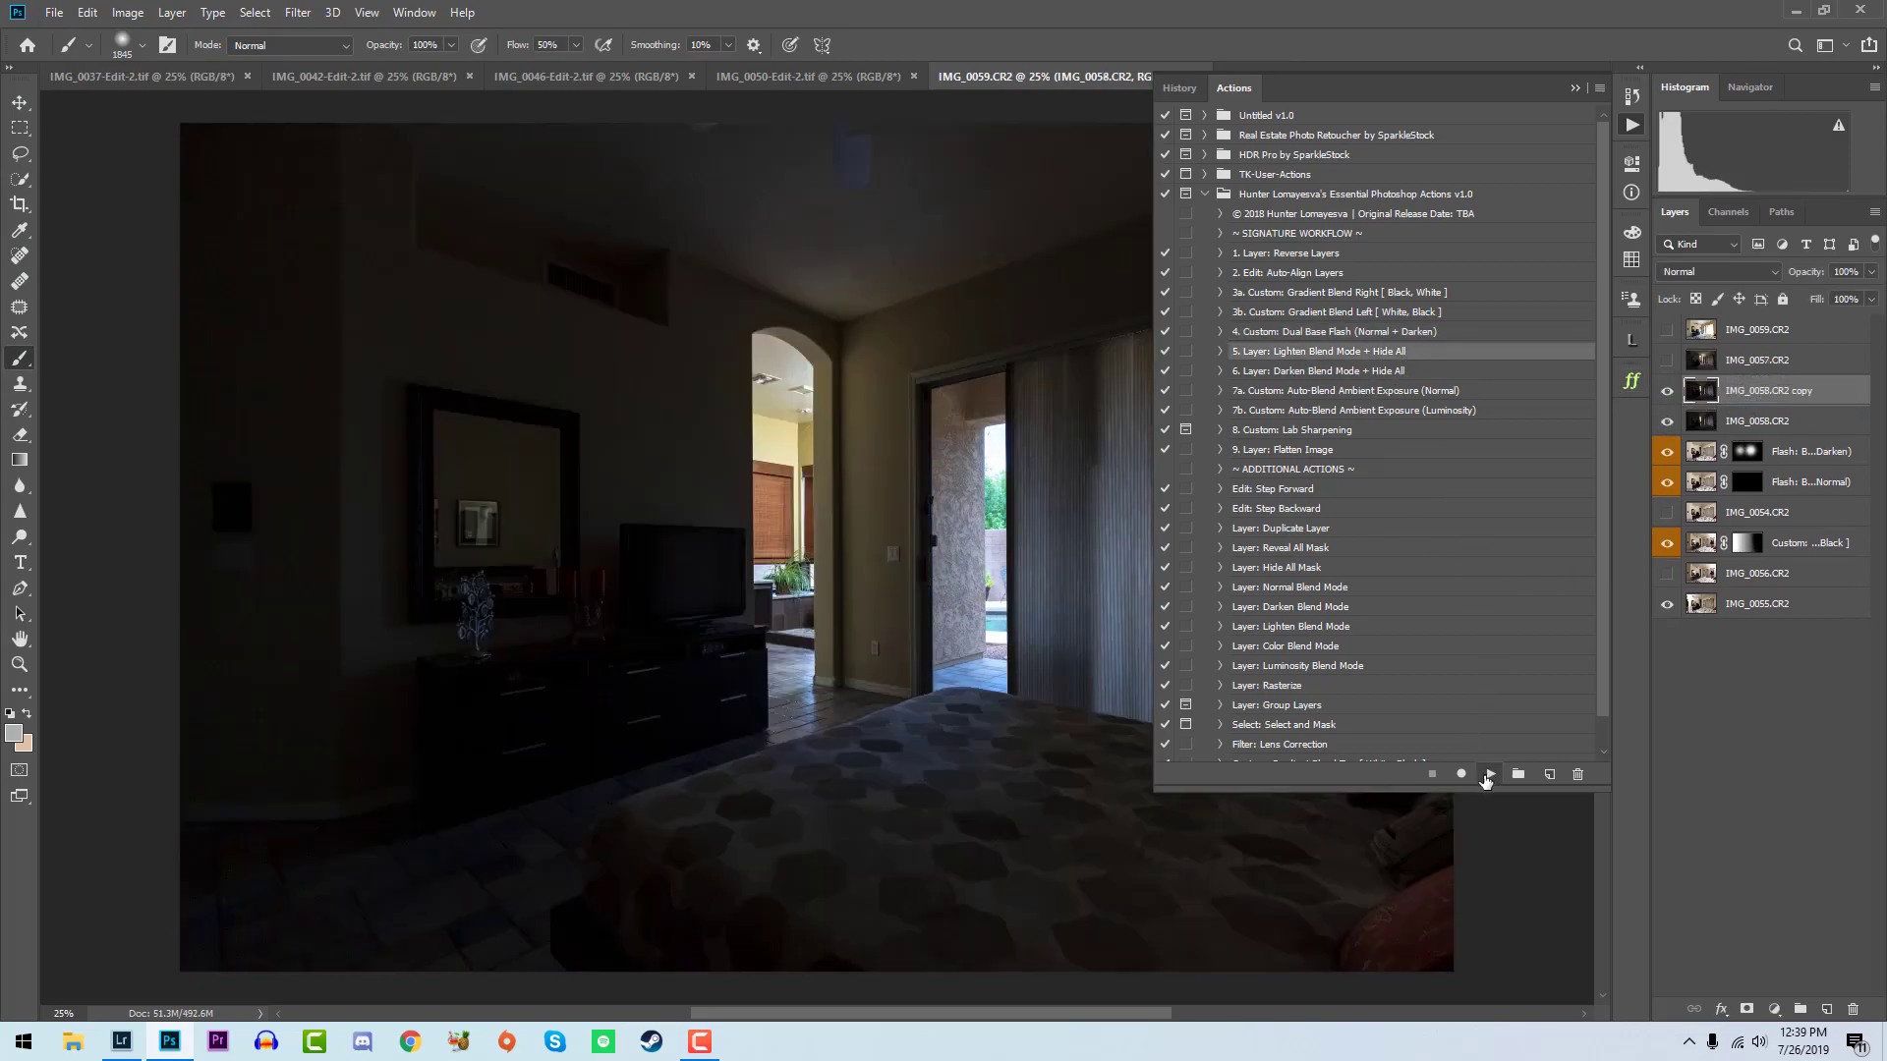
{"action": "left_click_drag", "start_coordinate": [769, 437], "coordinate": [771, 628]}
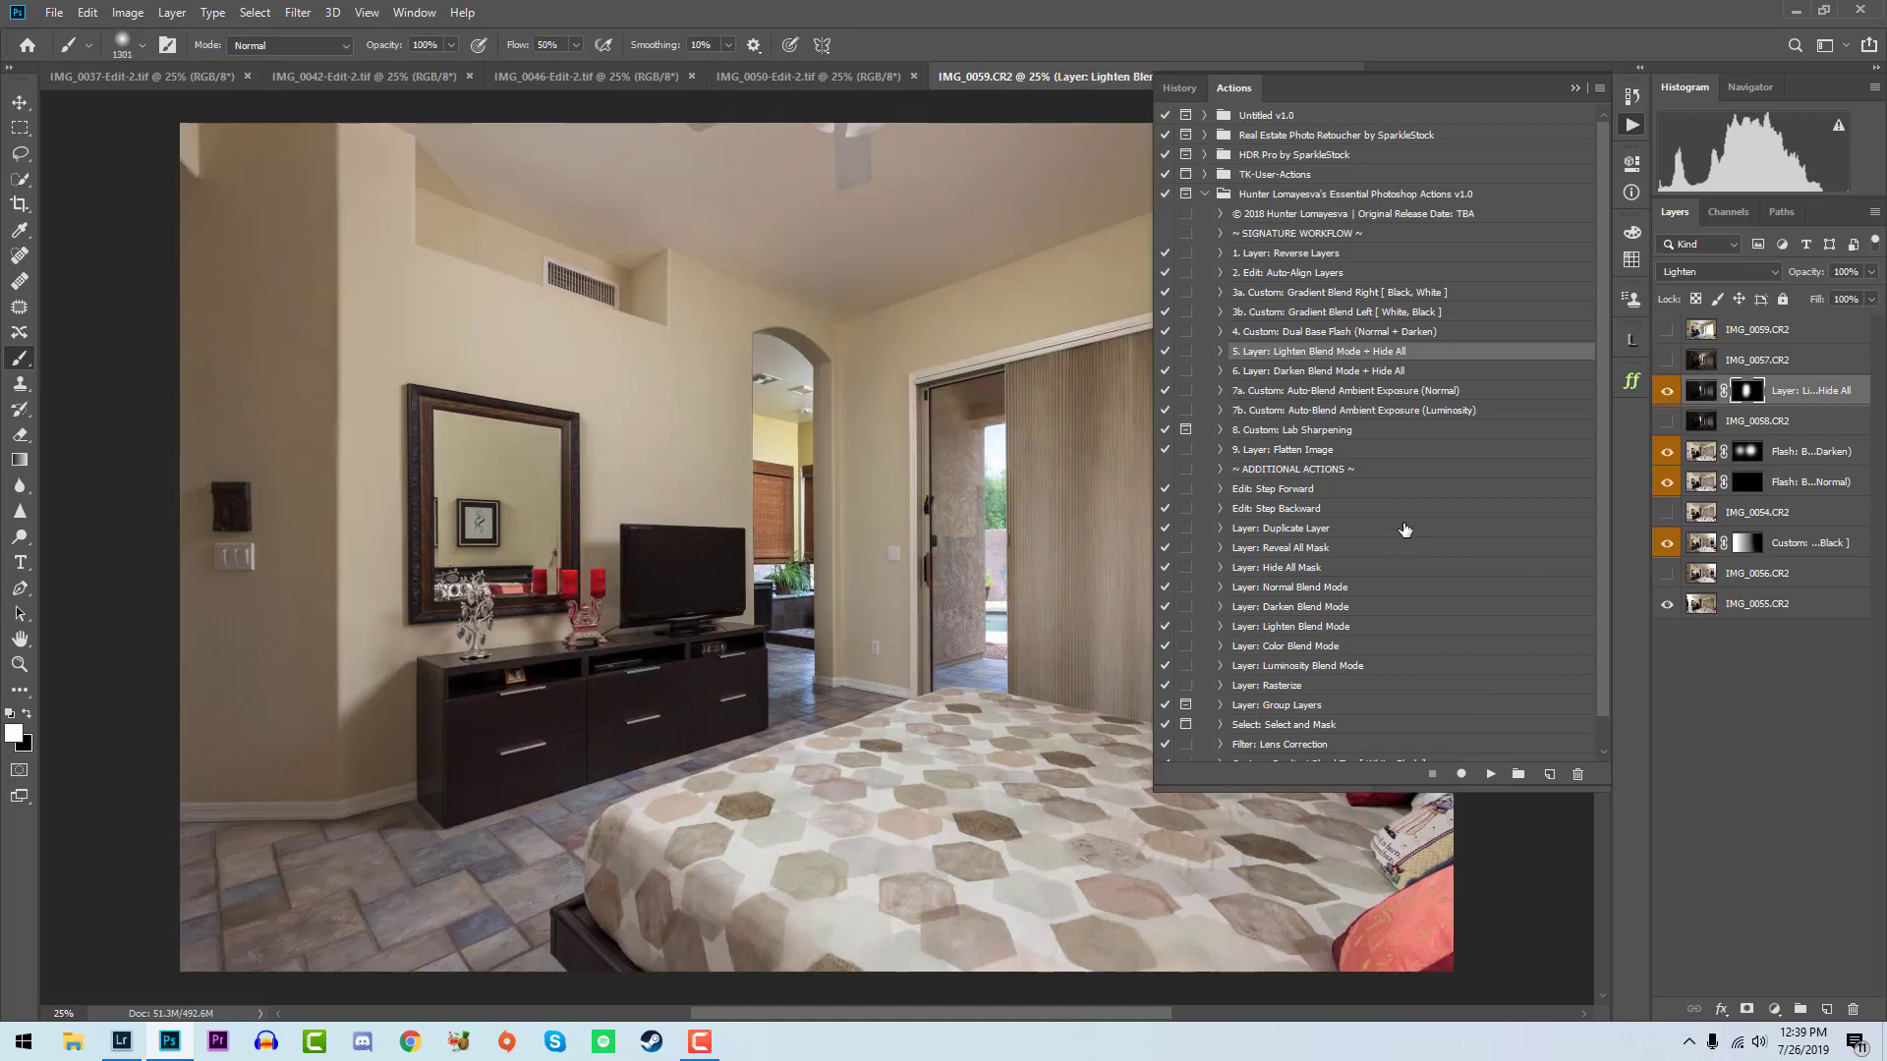
- Show and select the IMG_0057 layer
{"action": "left_click", "coordinate": [1669, 362]}
{"action": "left_click", "coordinate": [1726, 366]}
- Try the Color blend mode with a black mask on IMG_0057, undo it and preview other blend modes
{"action": "left_click", "coordinate": [1709, 273]}
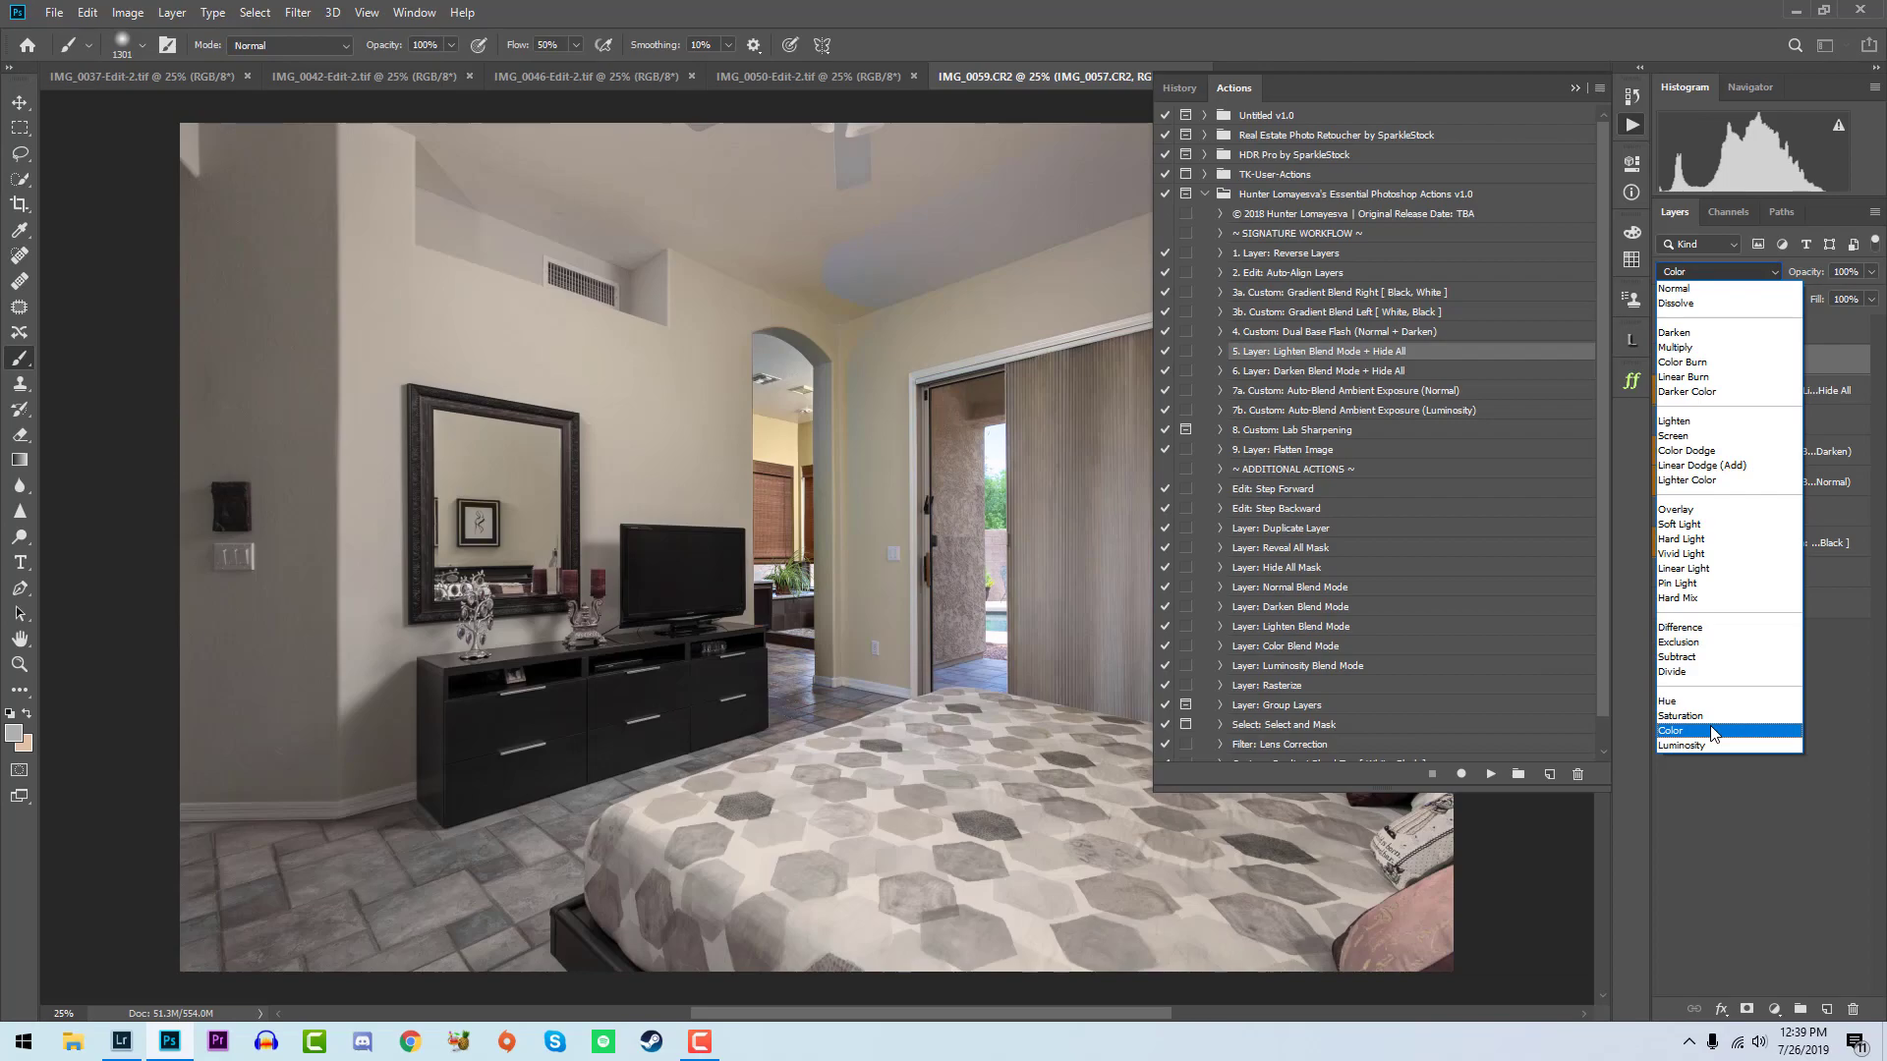
{"action": "left_click", "coordinate": [1713, 732]}
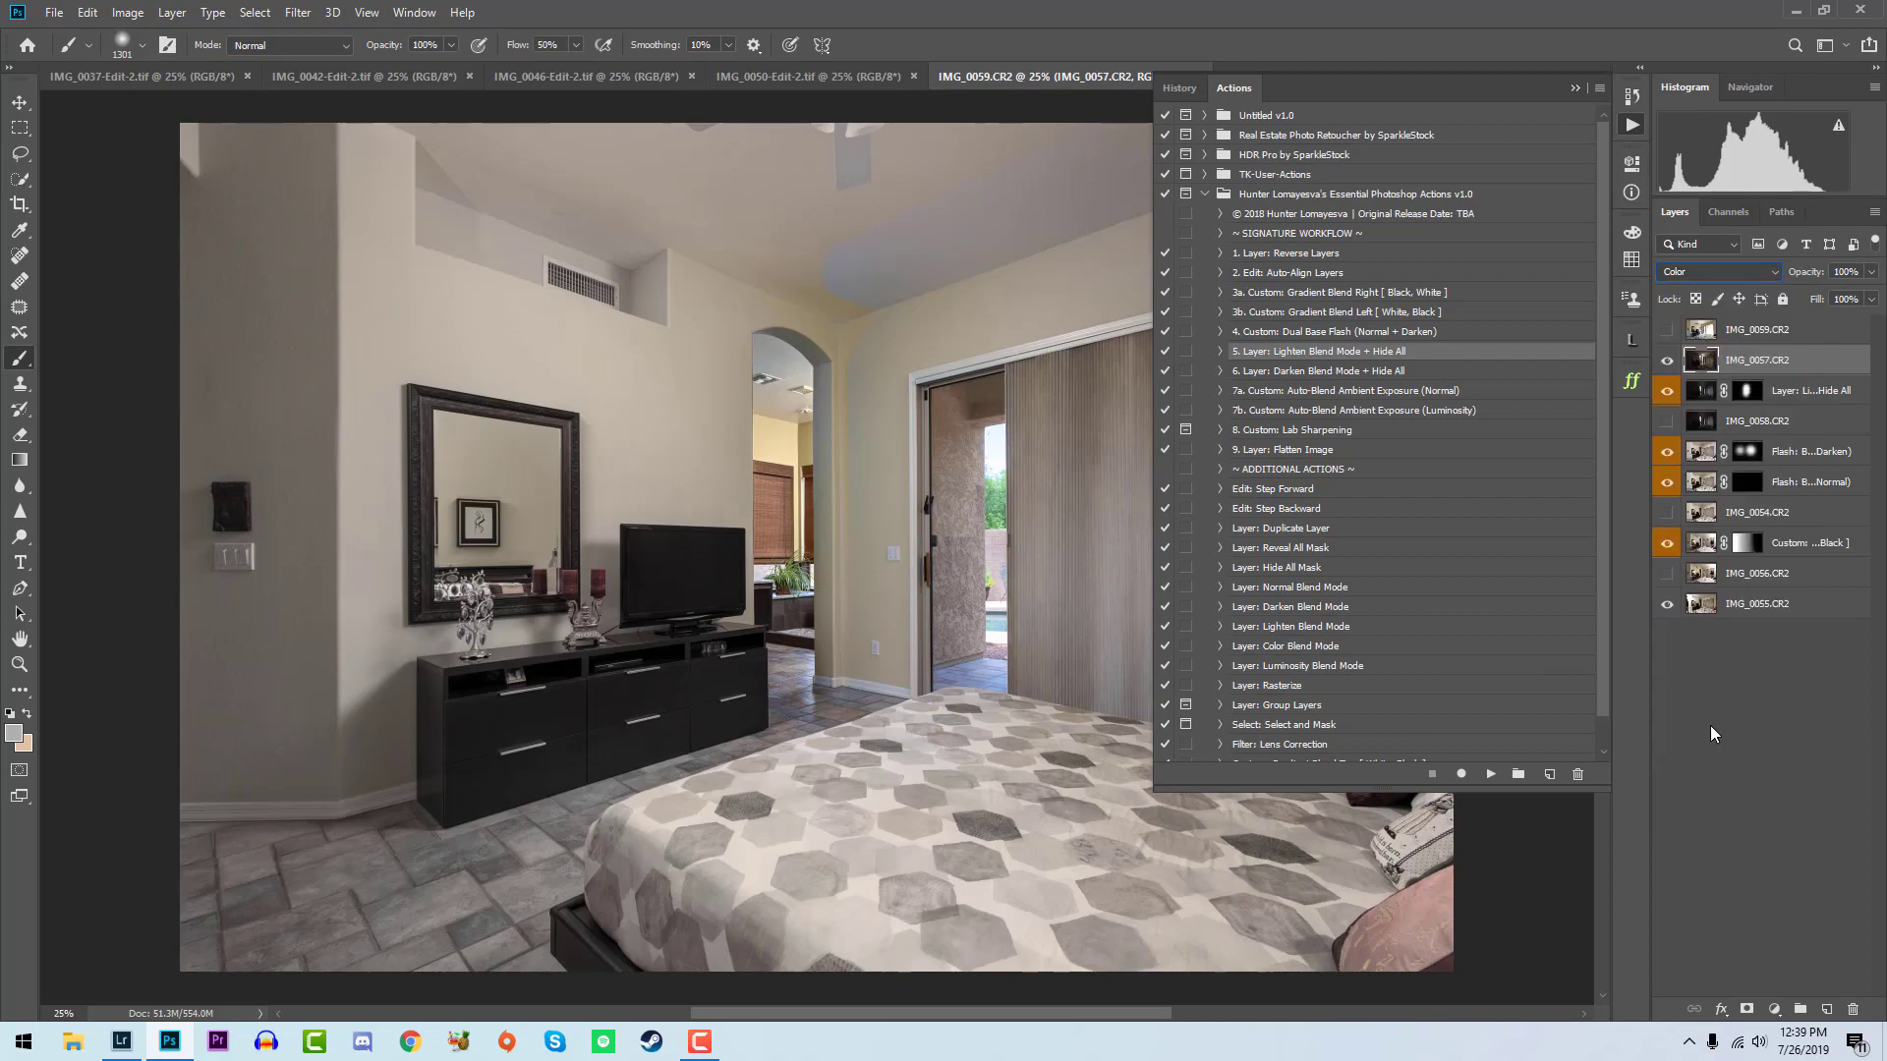
{"action": "left_click", "coordinate": [1748, 1010], "text": "alt"}
{"action": "key", "text": "z"}
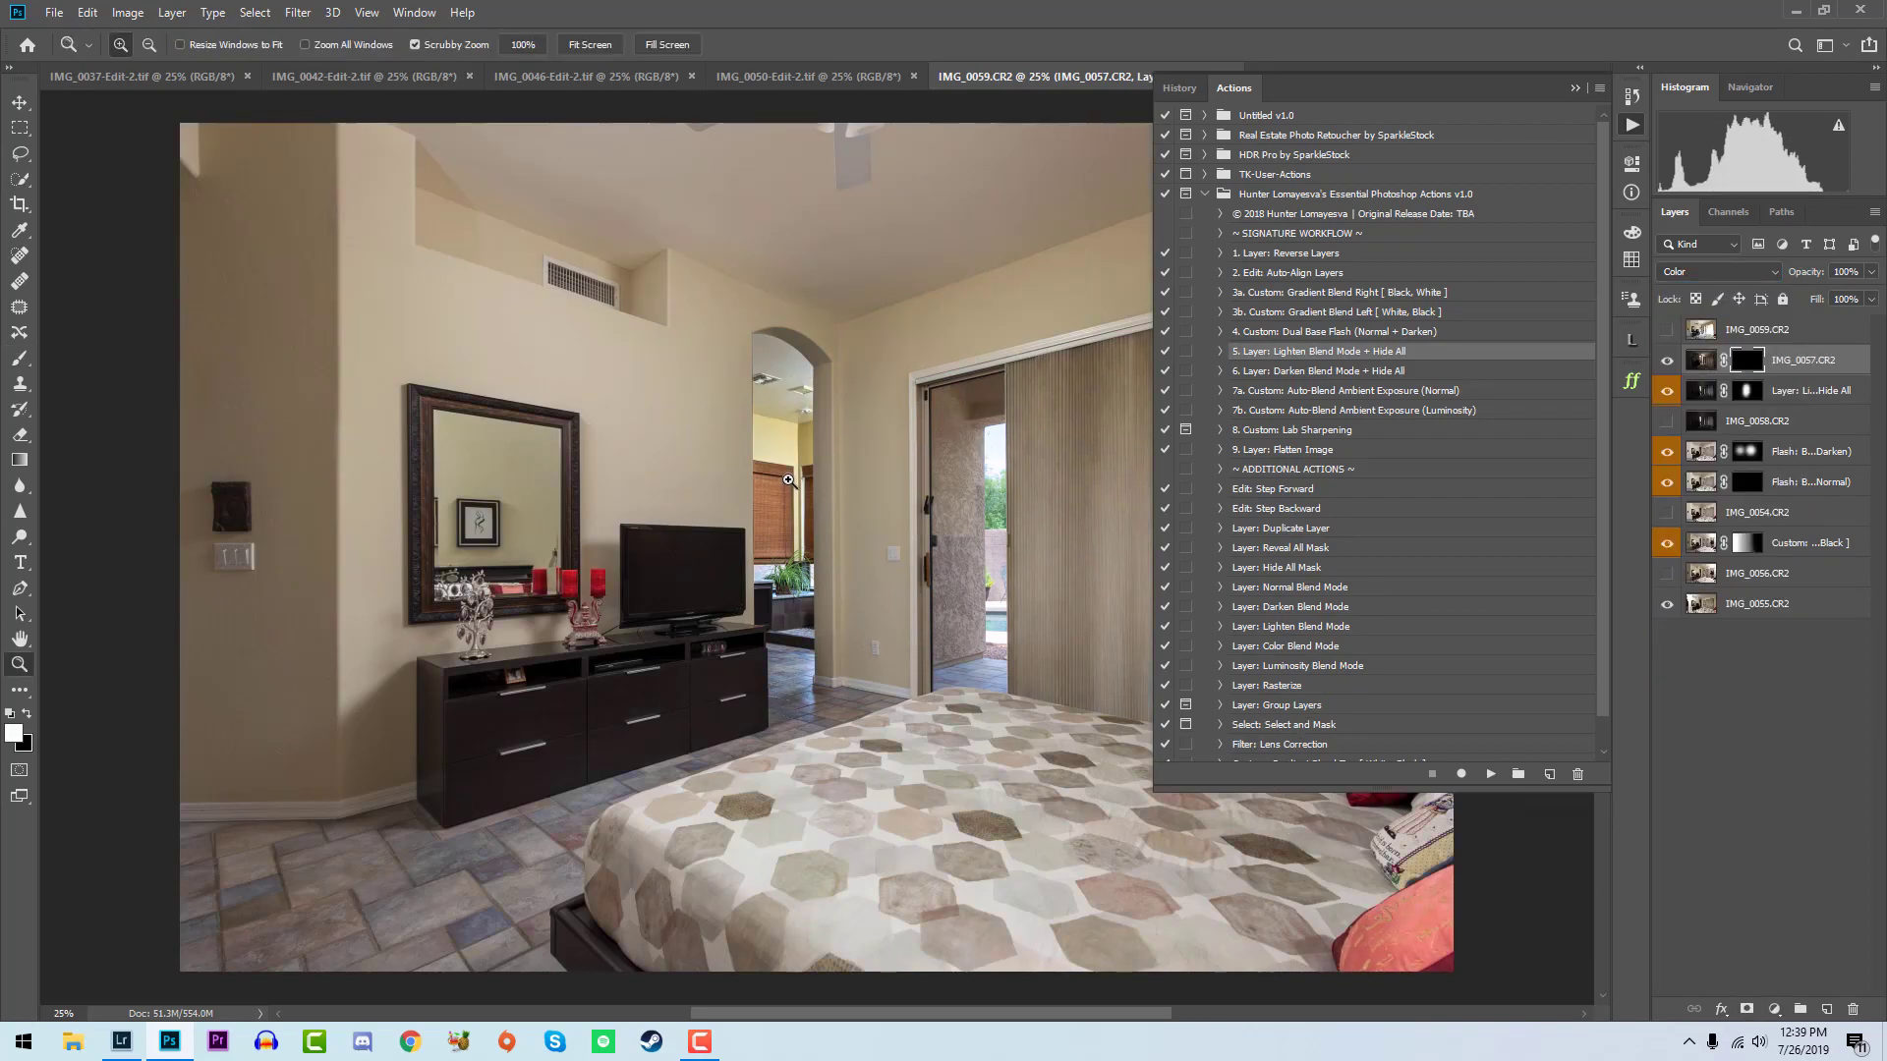
{"action": "left_click_drag", "start_coordinate": [789, 479], "coordinate": [884, 481]}
{"action": "key", "text": "ctrl+z"}
{"action": "key", "text": "shift+alt+n"}
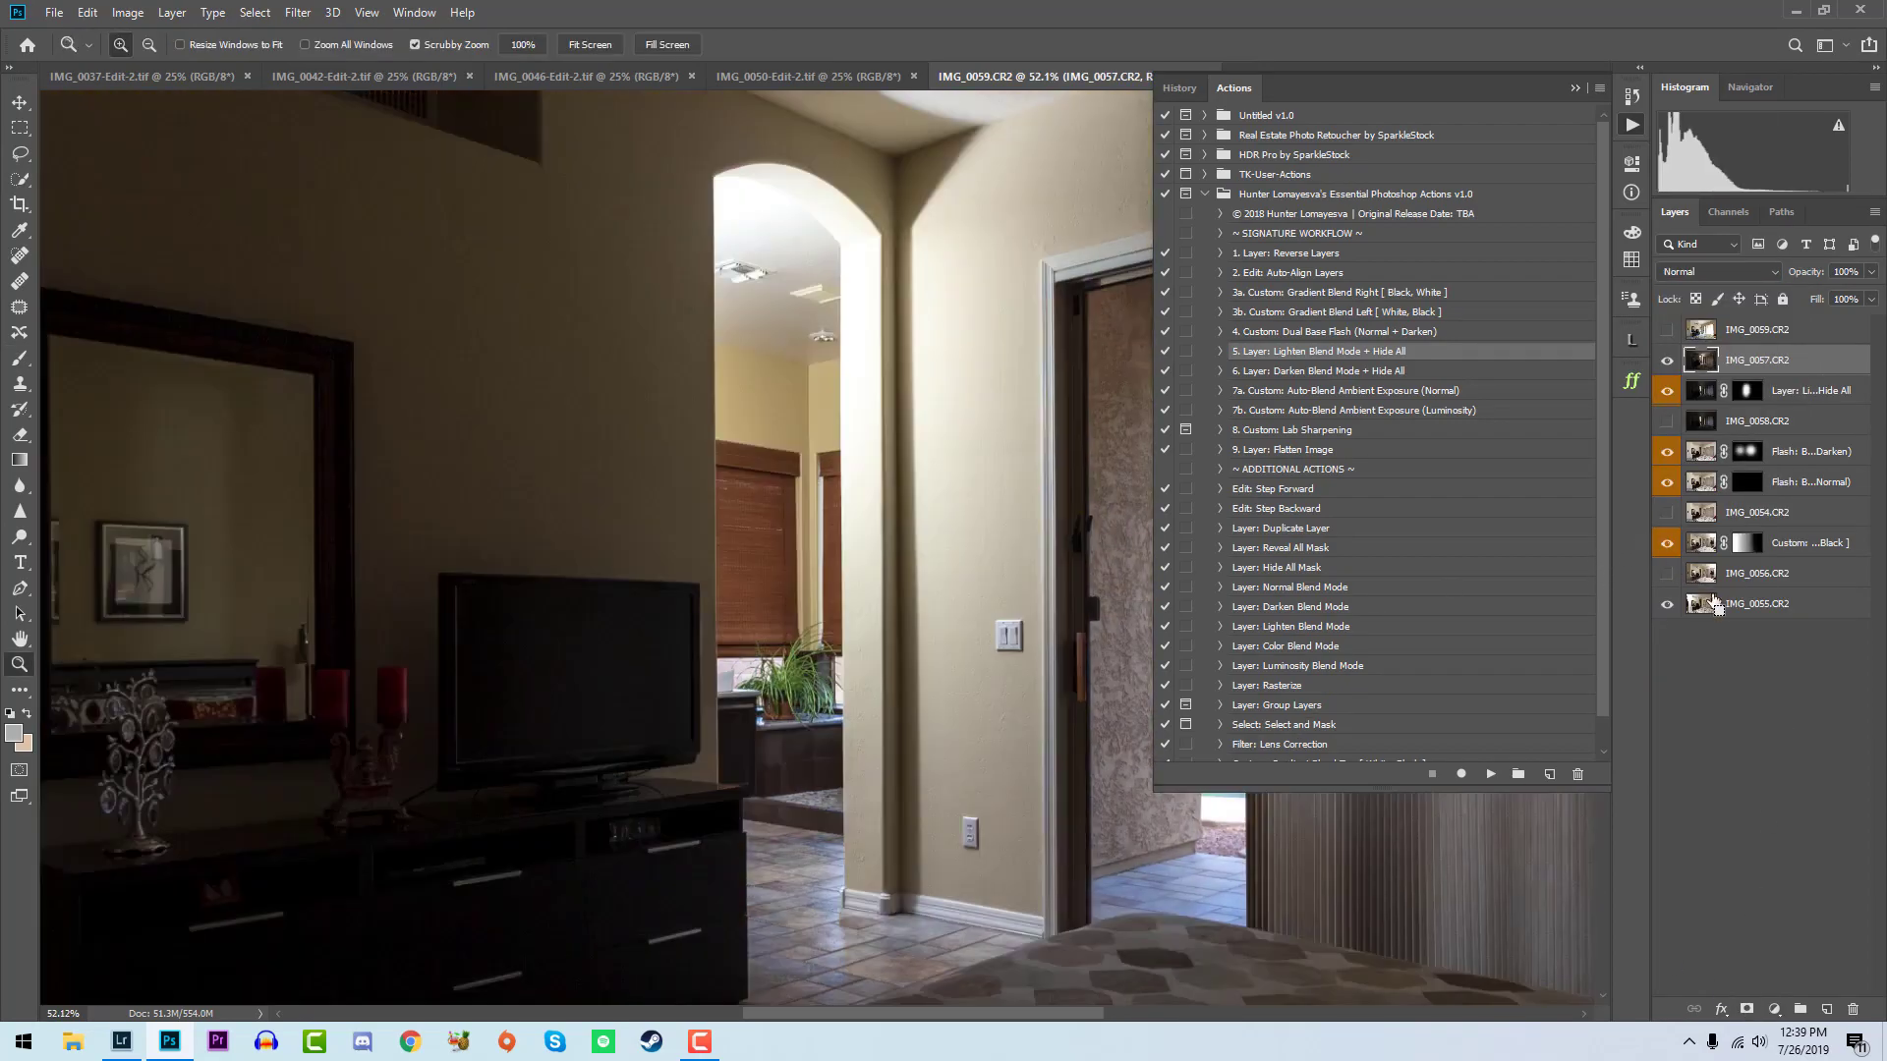
{"action": "left_click", "coordinate": [1712, 275]}
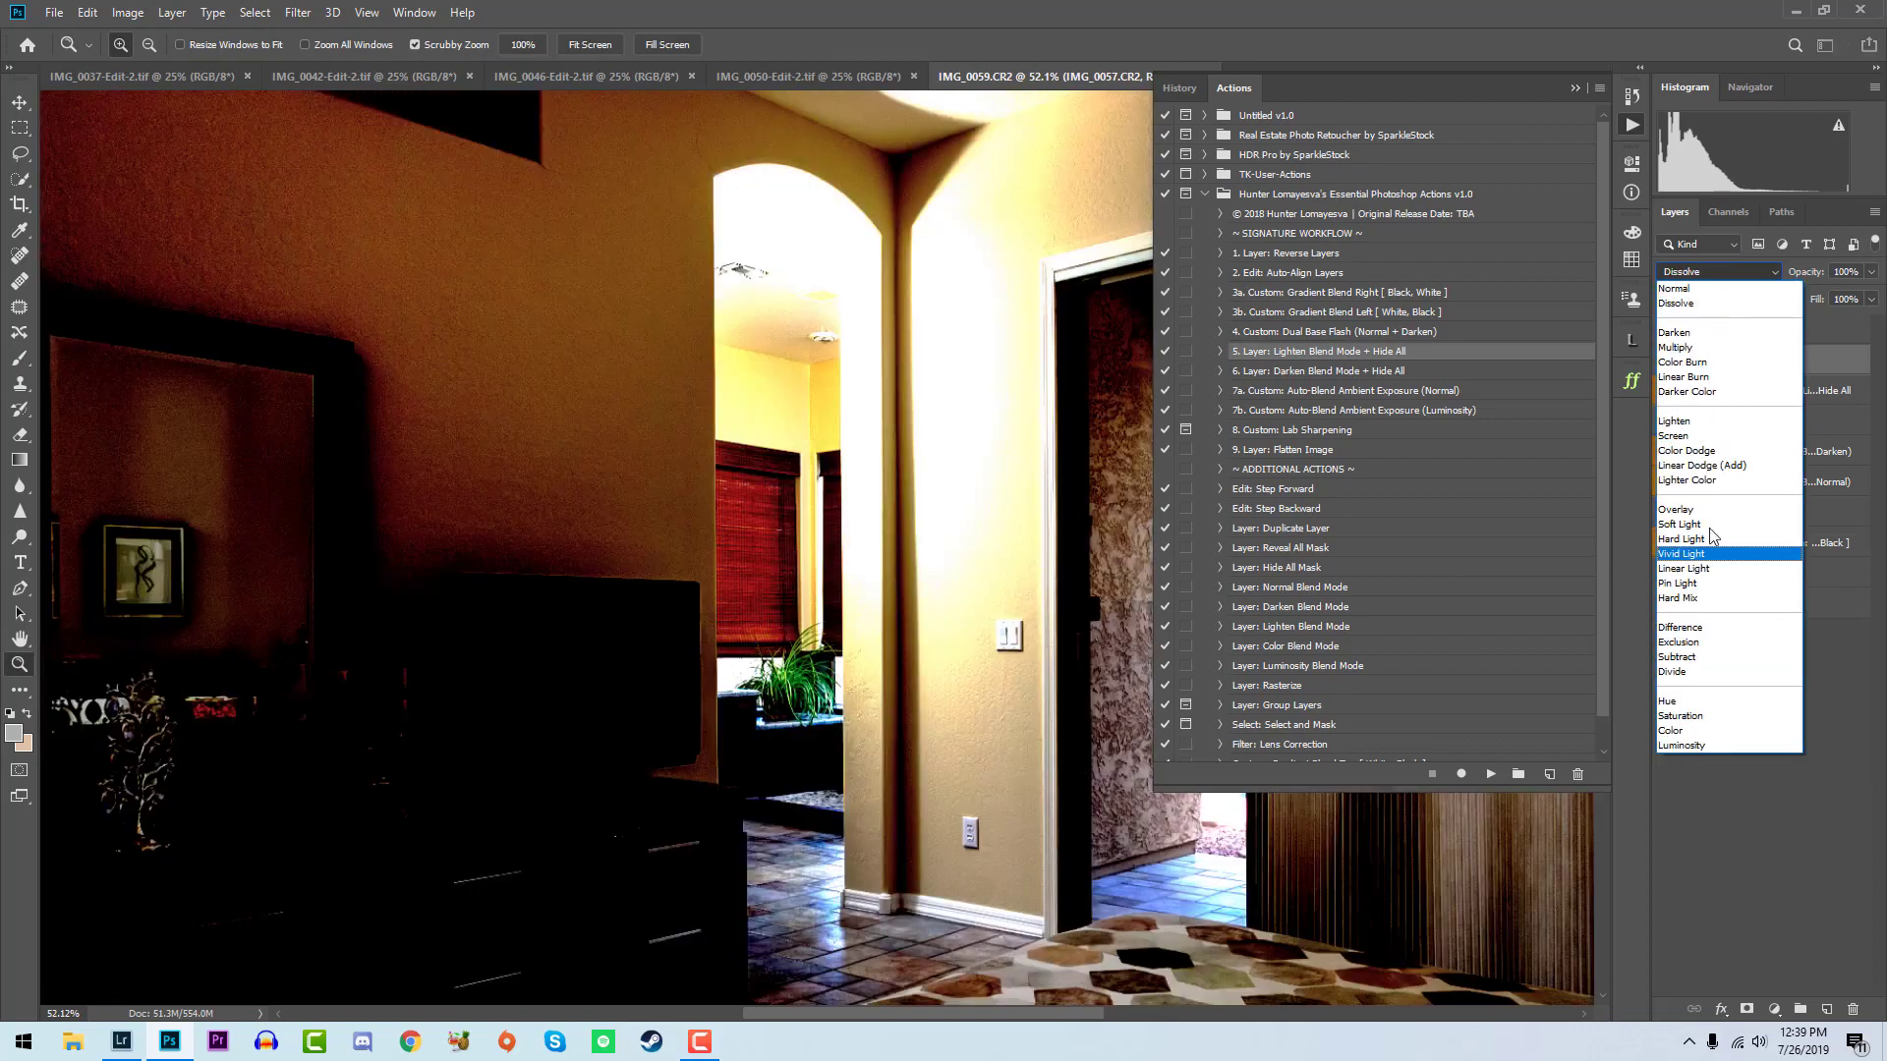
{"action": "key", "text": "Escape"}
- Run Layer: Lighten Blend Mode + Hide All on IMG_0057 and brush white at 40% opacity on its mask over the hallway archway
{"action": "left_click", "coordinate": [1491, 773]}
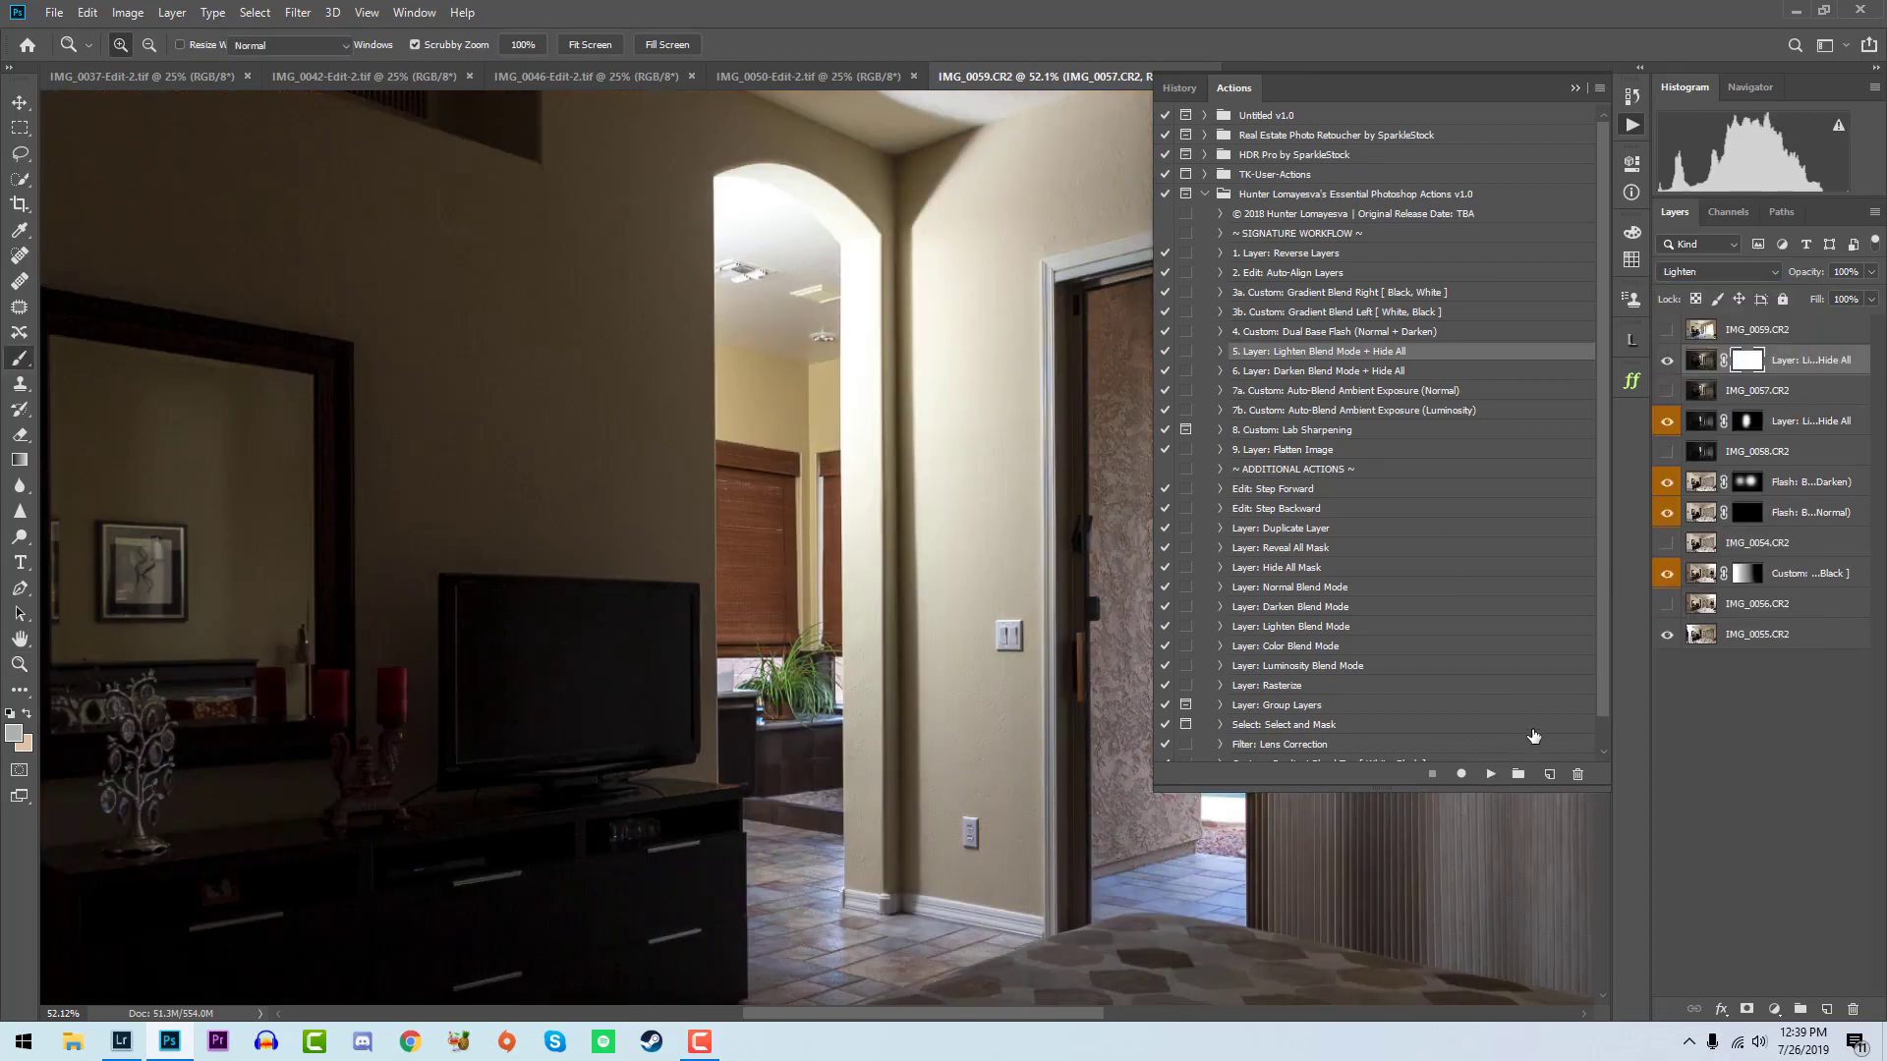
{"action": "left_click_drag", "start_coordinate": [623, 566], "coordinate": [572, 567]}
{"action": "mouse_move", "coordinate": [781, 403]}
{"action": "left_mouse_down"}
{"action": "mouse_move", "coordinate": [750, 621]}
{"action": "mouse_move", "coordinate": [805, 871]}
{"action": "left_mouse_up"}
{"action": "key", "text": "x"}
{"action": "key", "text": "ctrl+z"}
{"action": "key", "text": "x"}
{"action": "key", "text": "4"}
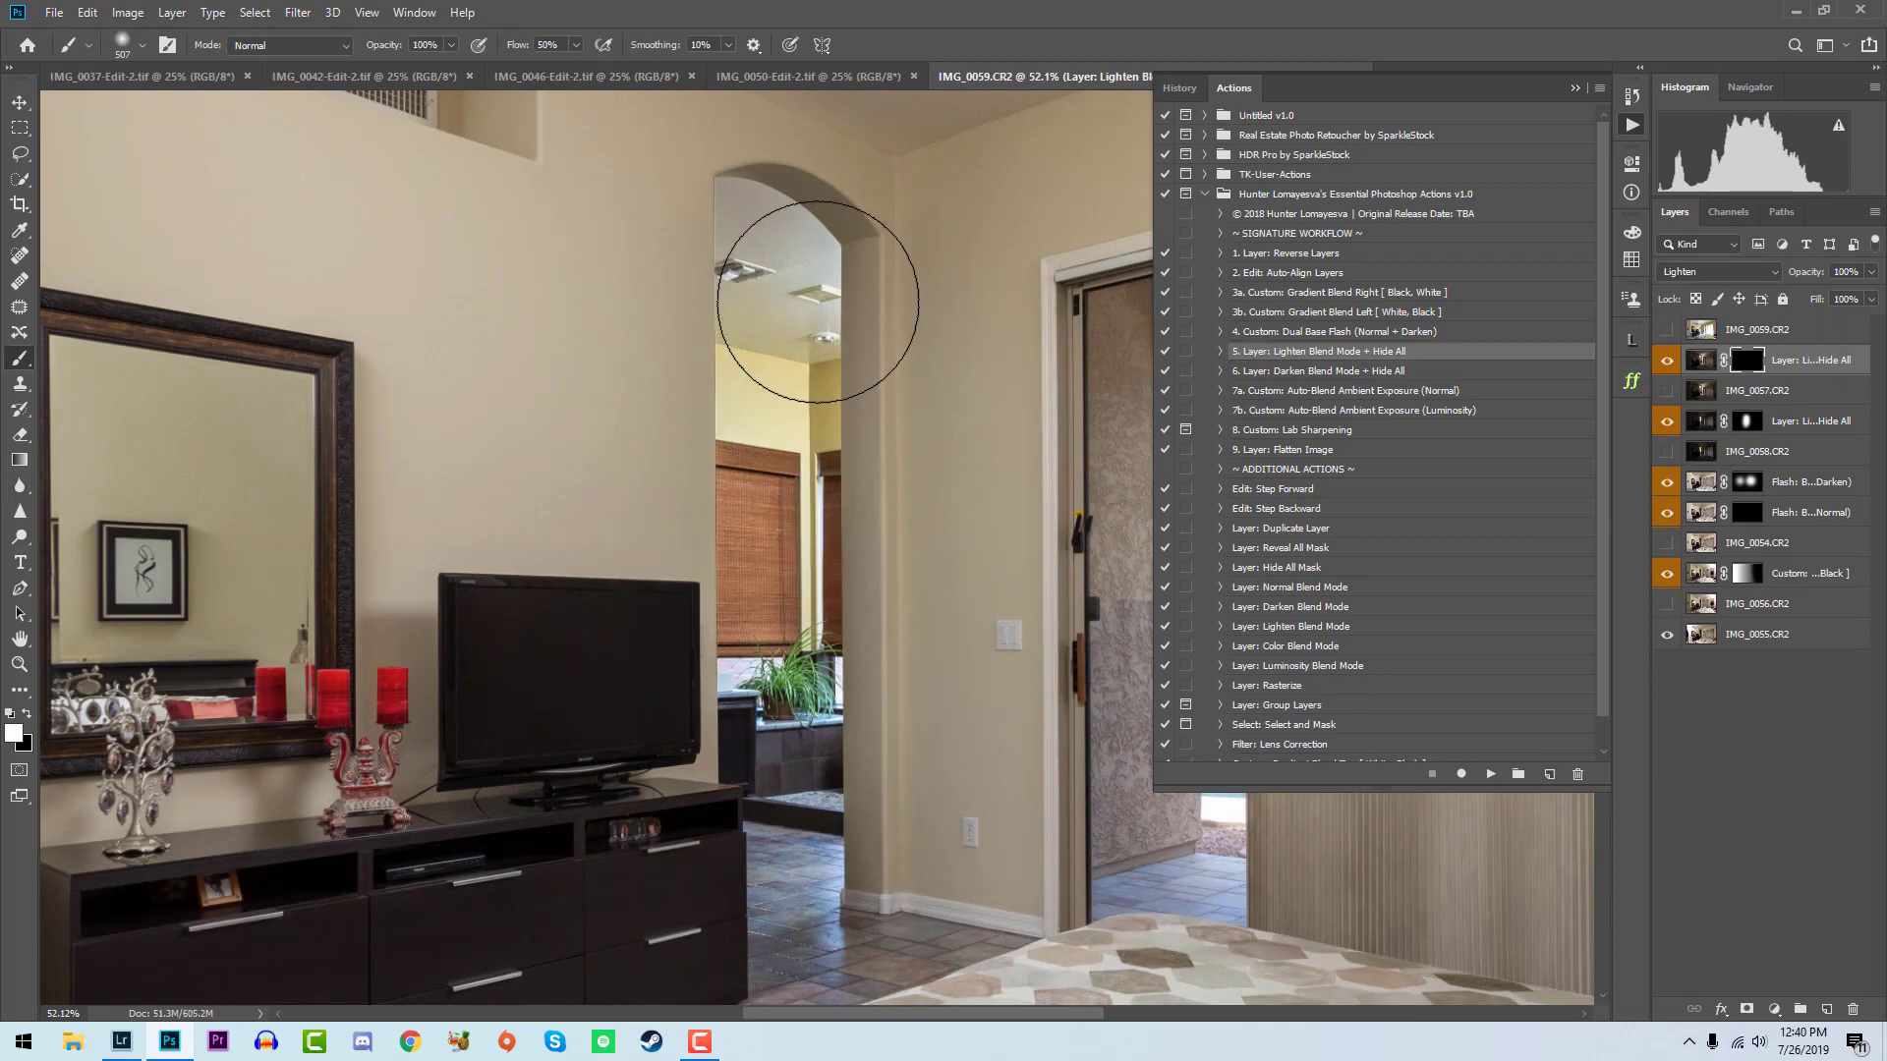
{"action": "left_click_drag", "start_coordinate": [820, 324], "coordinate": [859, 918]}
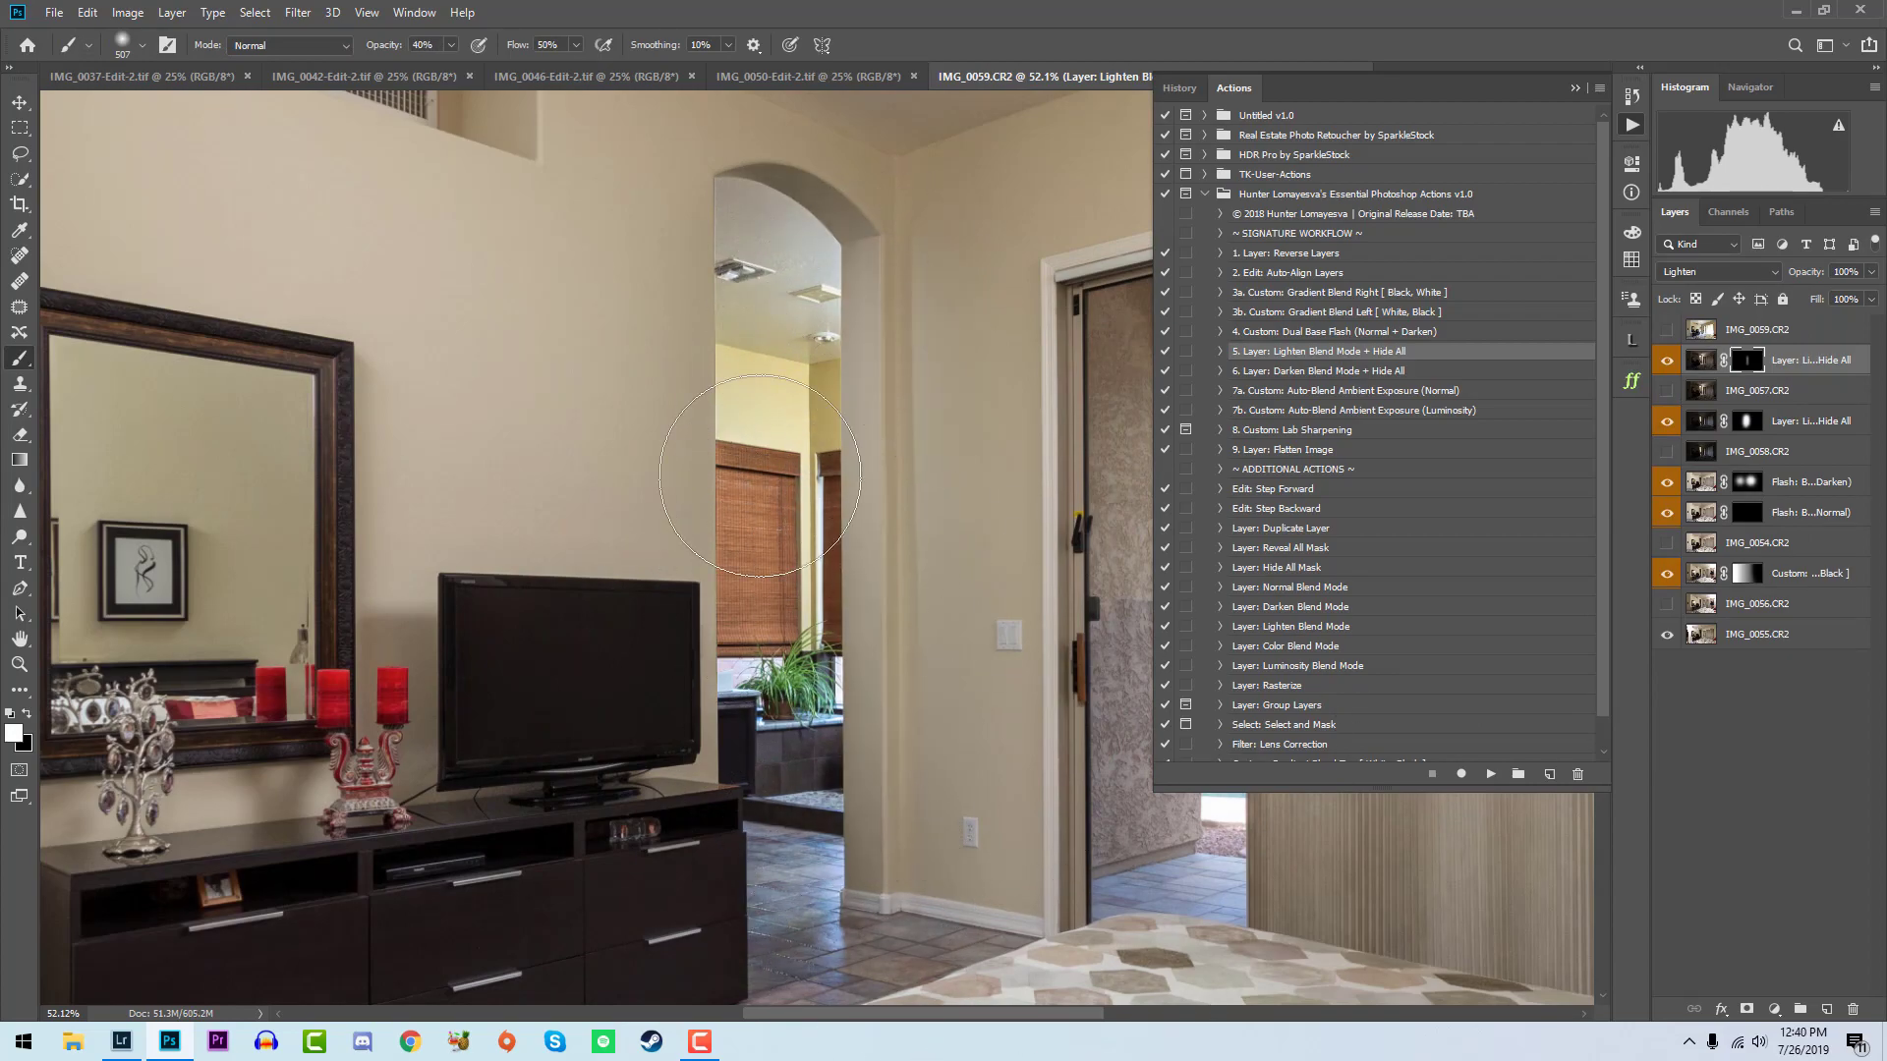
- Use Replace Color on the IMG_0058 Lighten layer to reduce the saturation of the hallway's yellow tones
{"action": "scroll", "coordinate": [766, 475], "scroll_direction": "down", "scroll_amount": 5}
{"action": "left_click", "coordinate": [1705, 420]}
{"action": "key", "text": "z"}
{"action": "left_click_drag", "start_coordinate": [826, 452], "coordinate": [870, 460]}
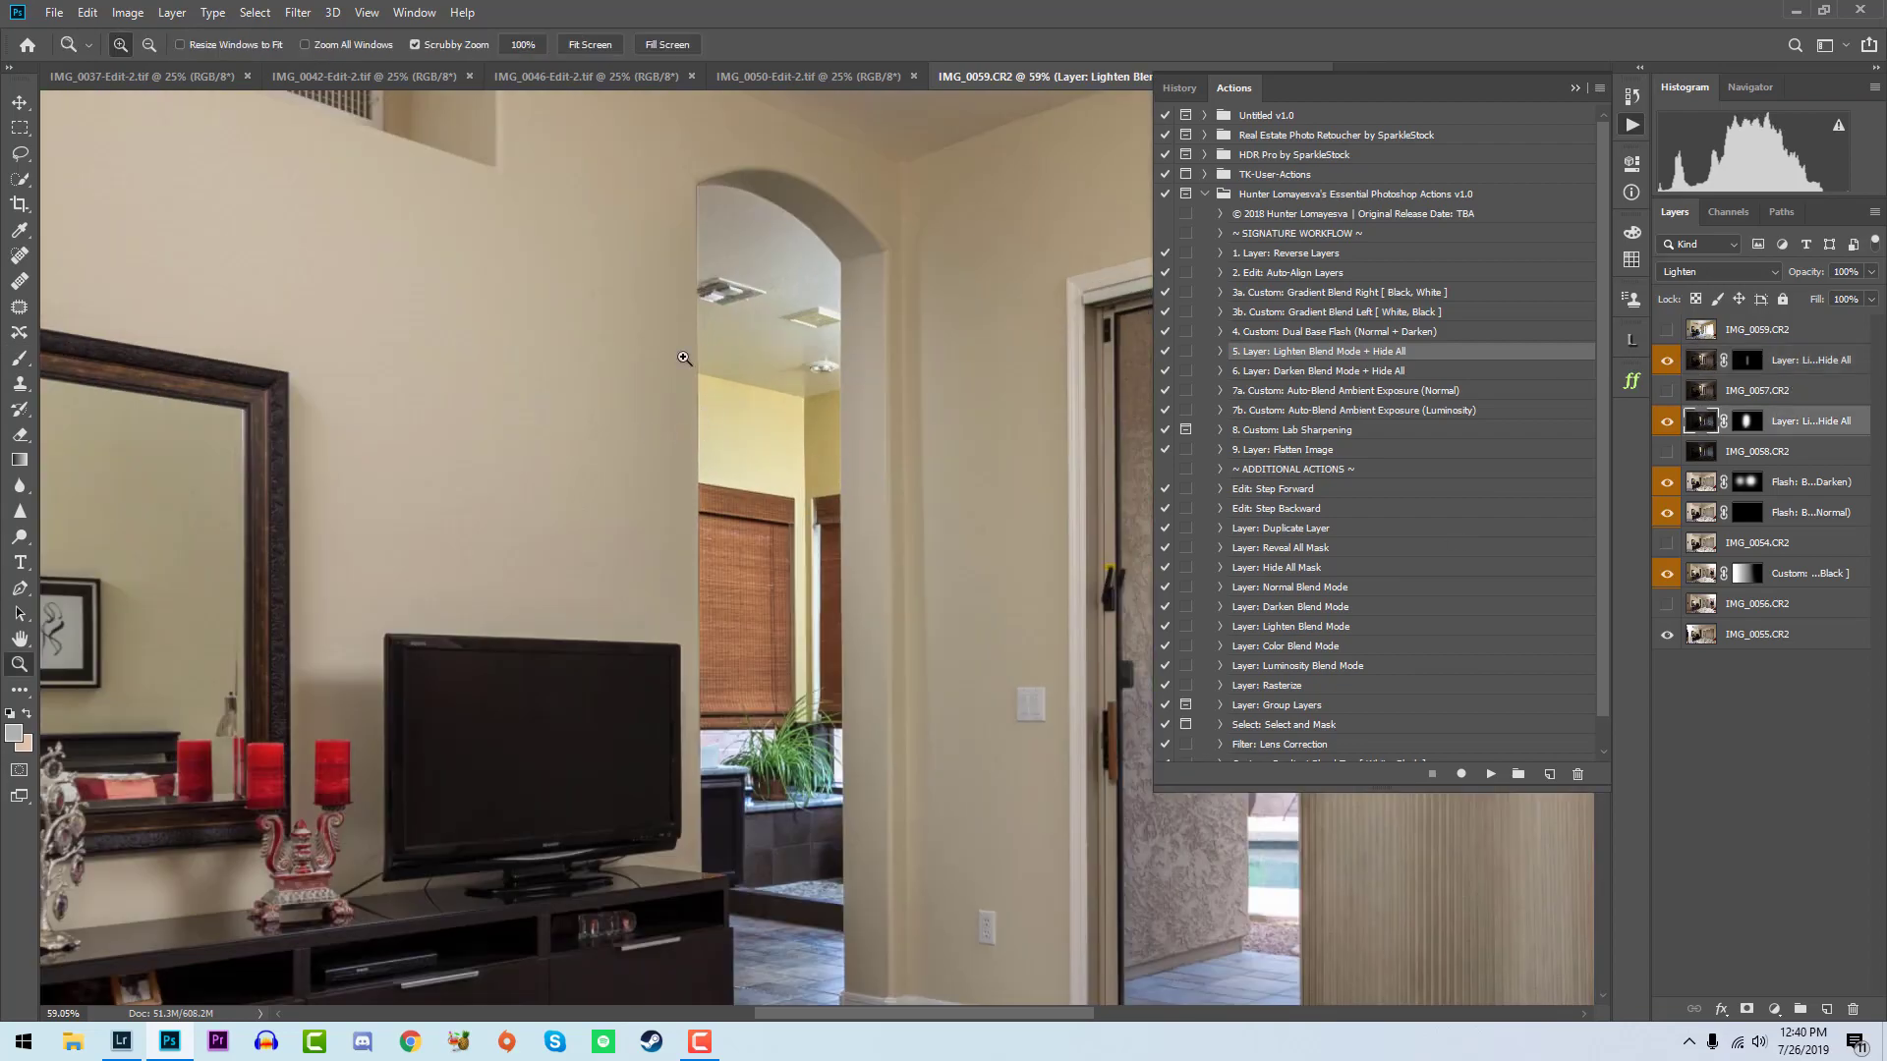
{"action": "left_click", "coordinate": [128, 12]}
{"action": "mouse_move", "coordinate": [157, 63]}
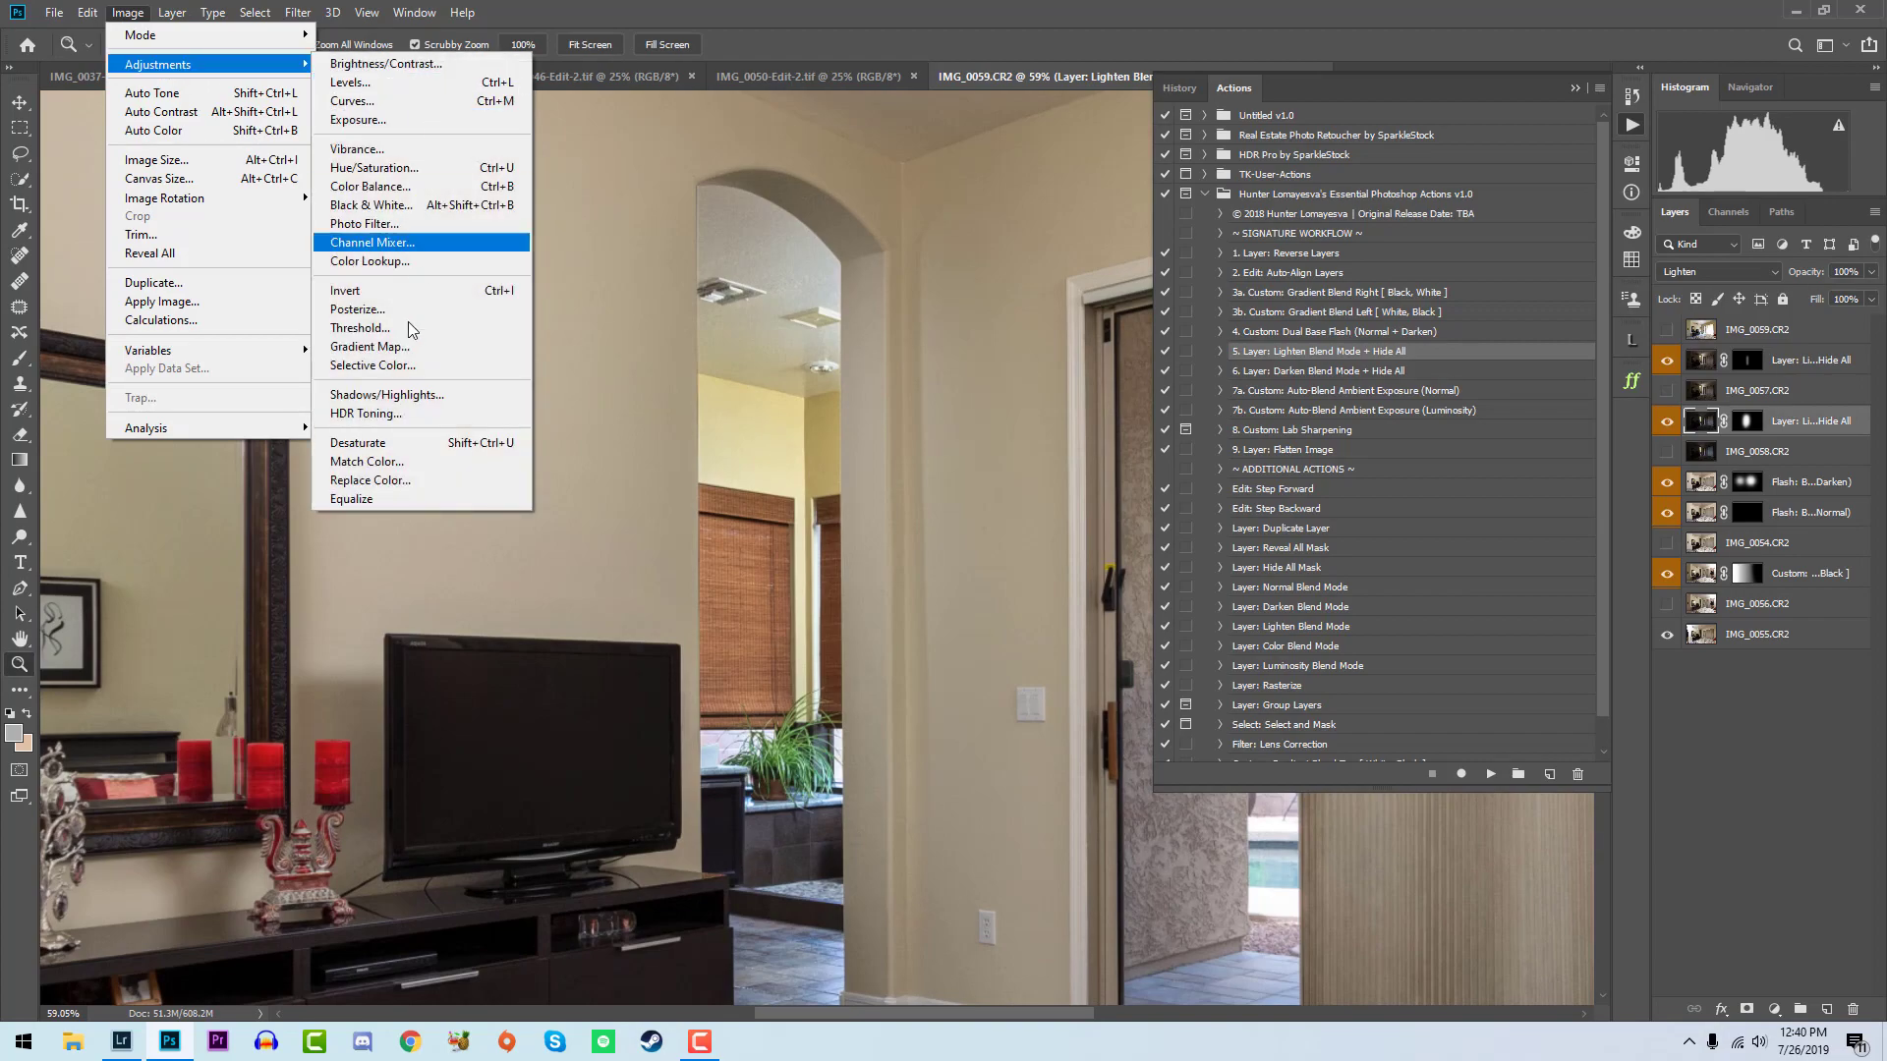
{"action": "left_click", "coordinate": [393, 480]}
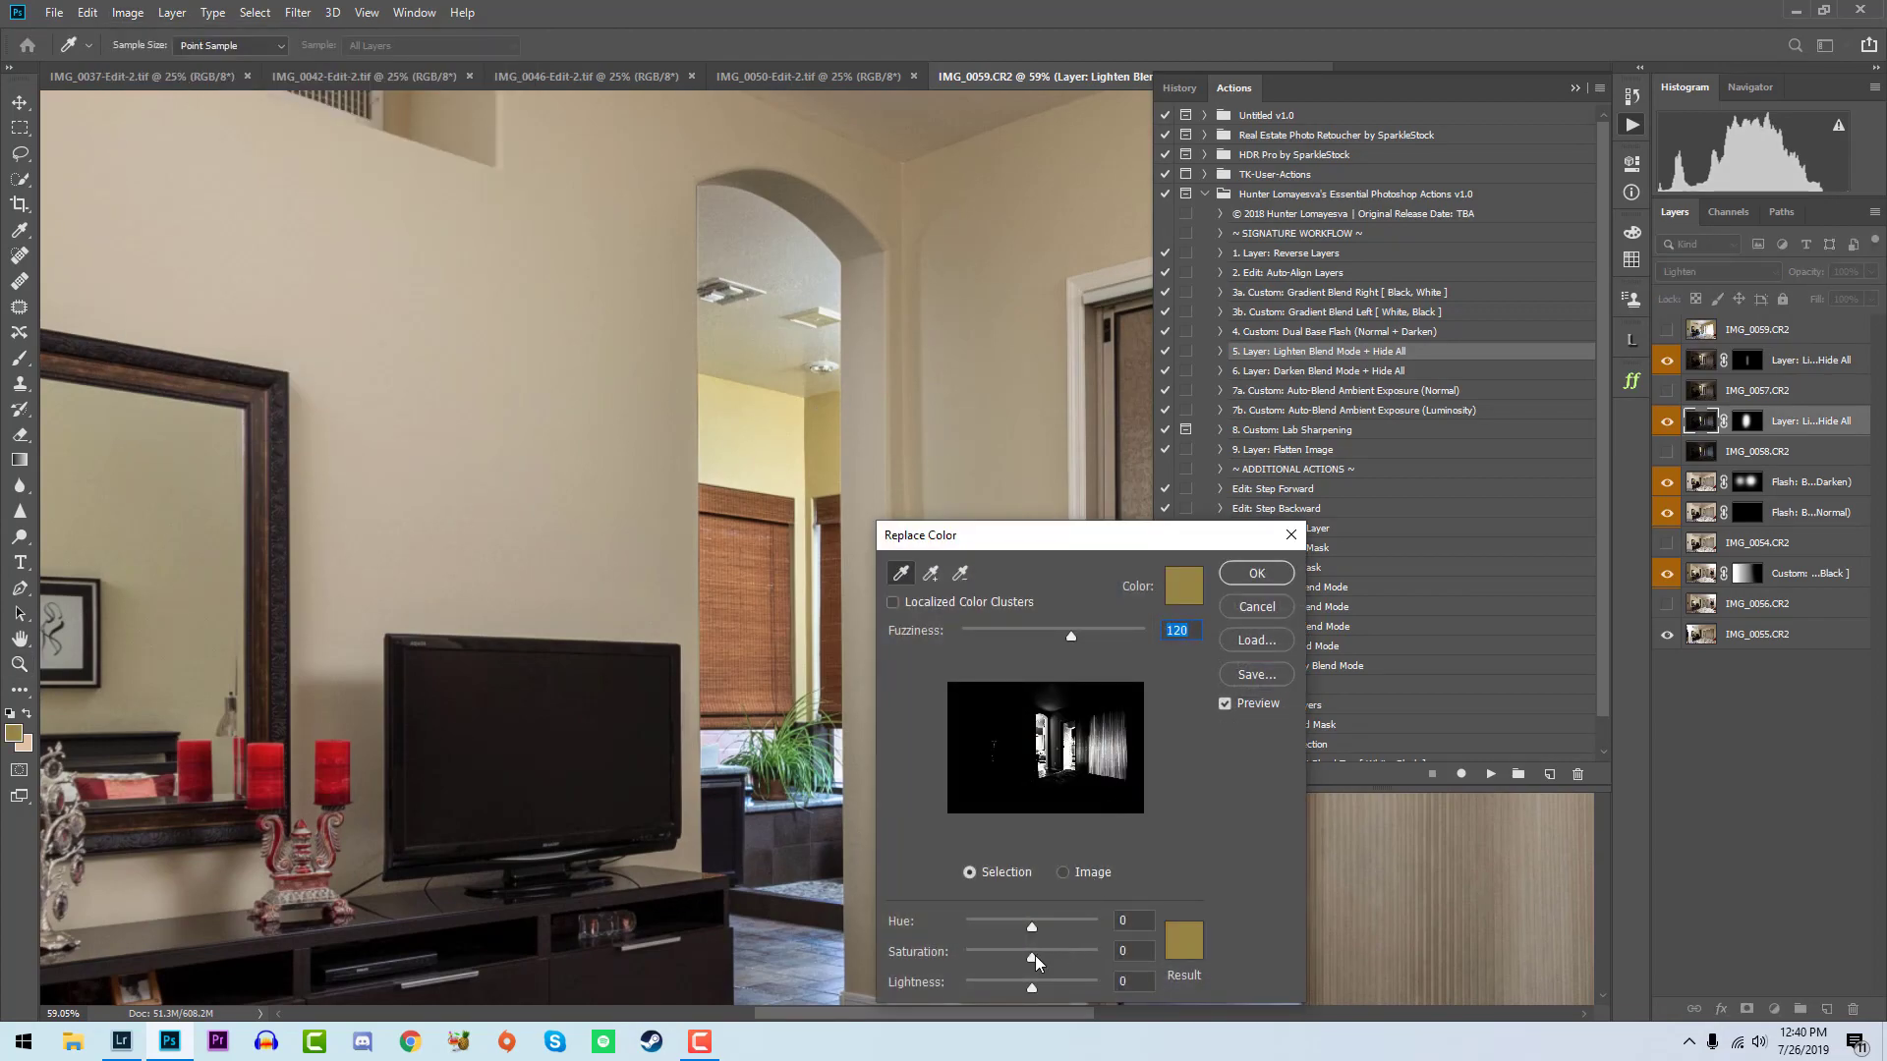
{"action": "left_click_drag", "start_coordinate": [1028, 957], "coordinate": [1012, 957]}
{"action": "left_click", "coordinate": [1248, 572]}
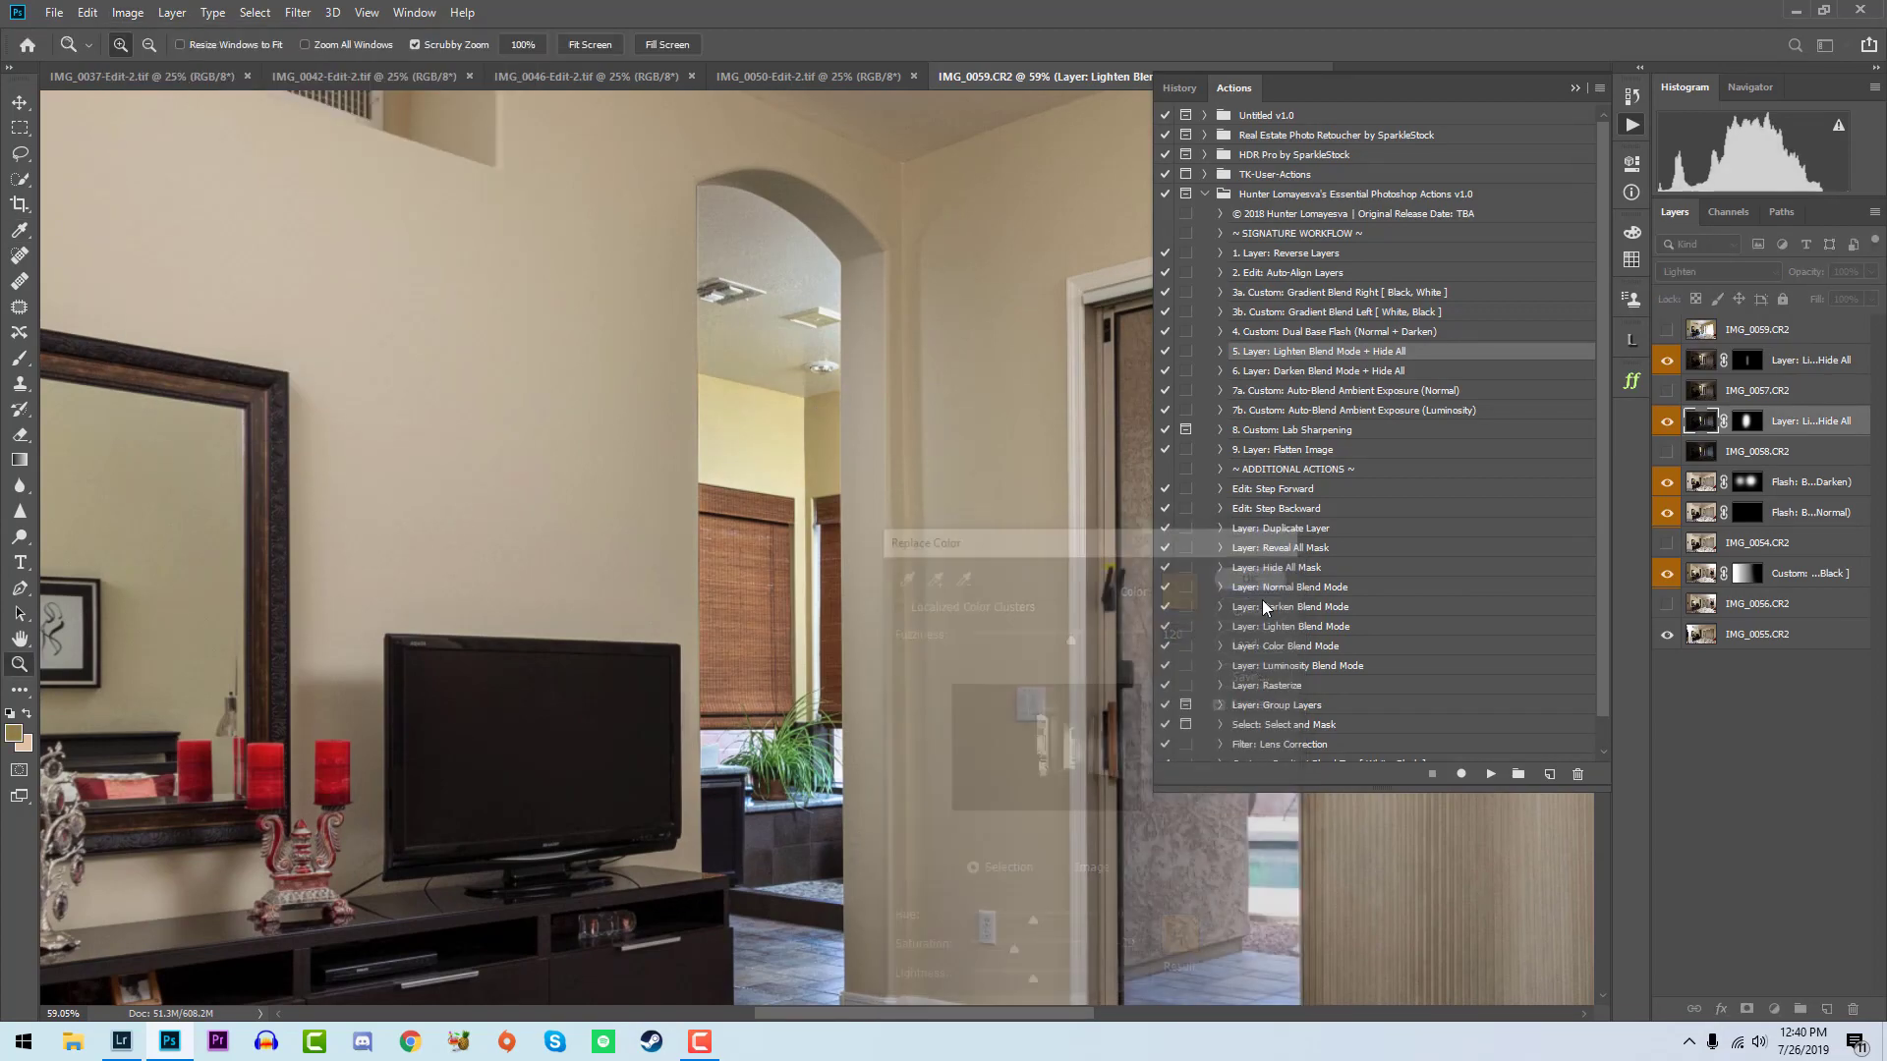
- Show IMG_0059 and run the Custom: Auto-Blend Ambient Exposure (Luminosity) action on it
{"action": "scroll", "coordinate": [870, 561], "scroll_direction": "down", "scroll_amount": 9}
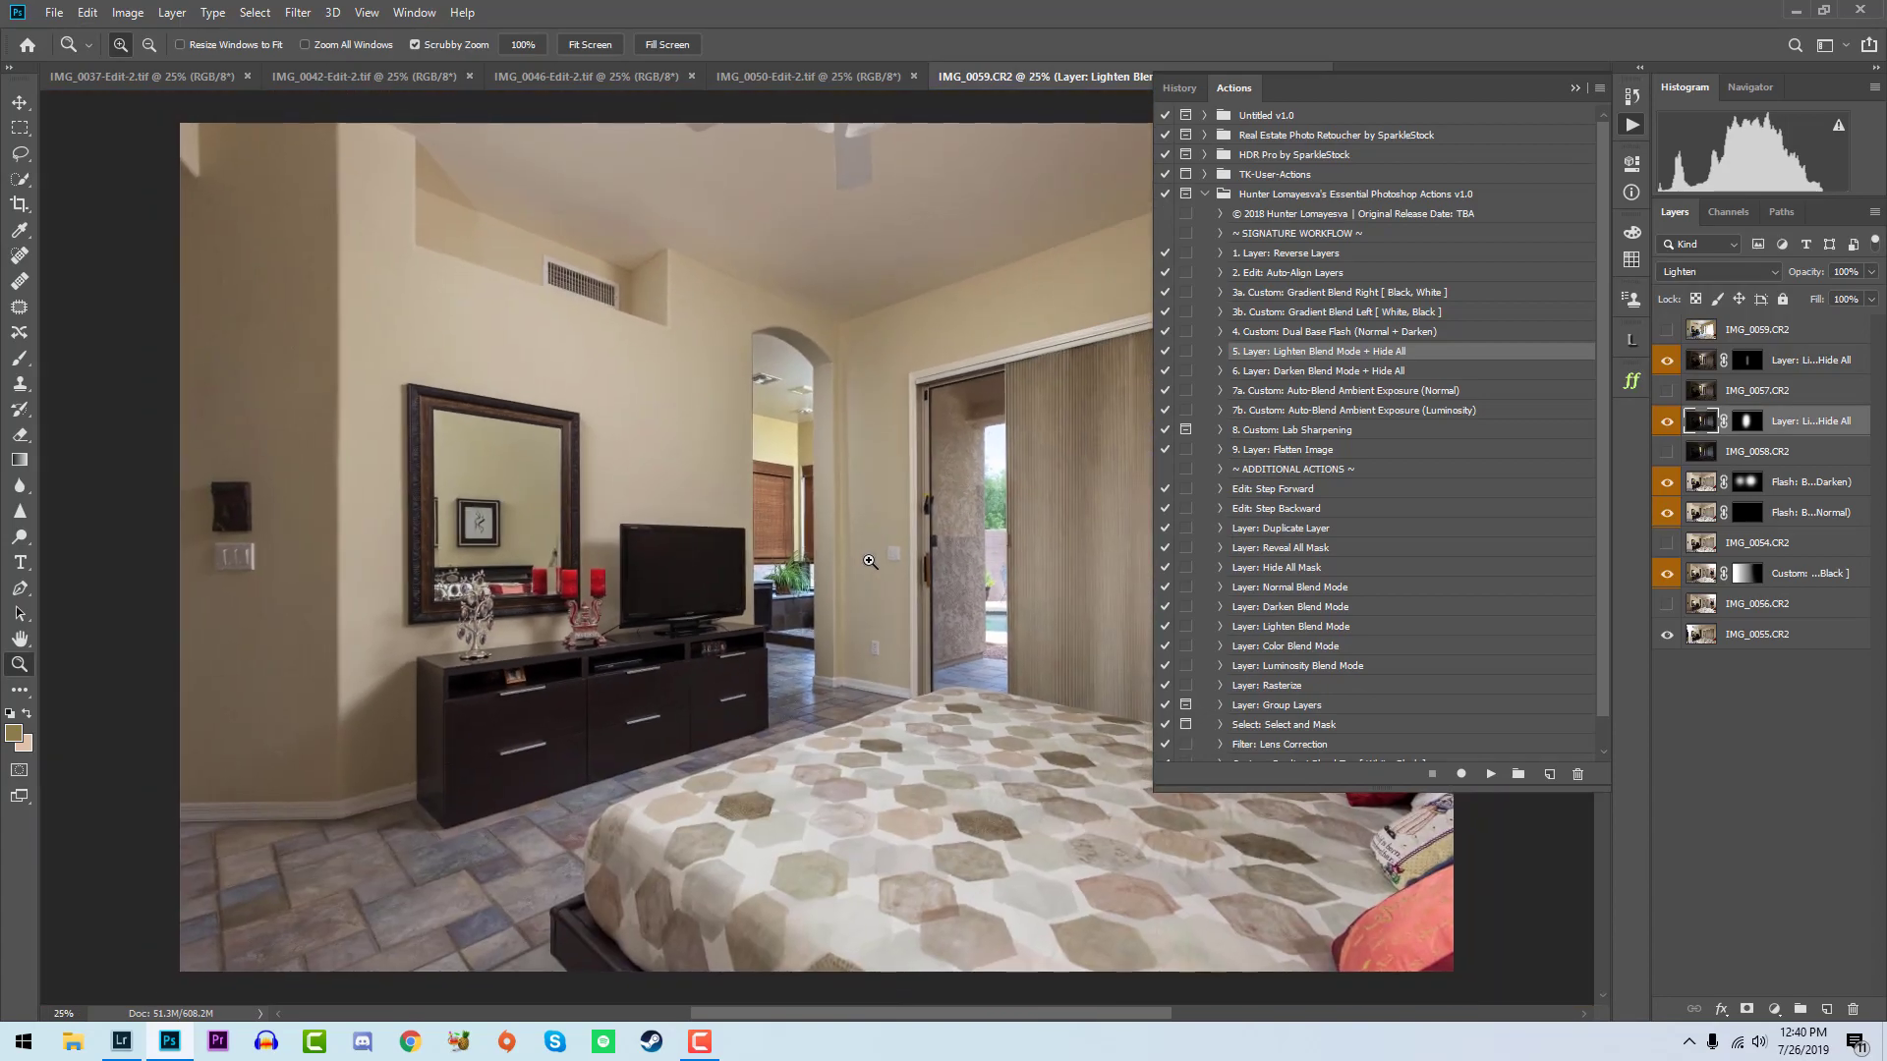
{"action": "left_click", "coordinate": [1667, 335]}
{"action": "left_click", "coordinate": [1450, 413]}
{"action": "left_click", "coordinate": [1488, 774]}
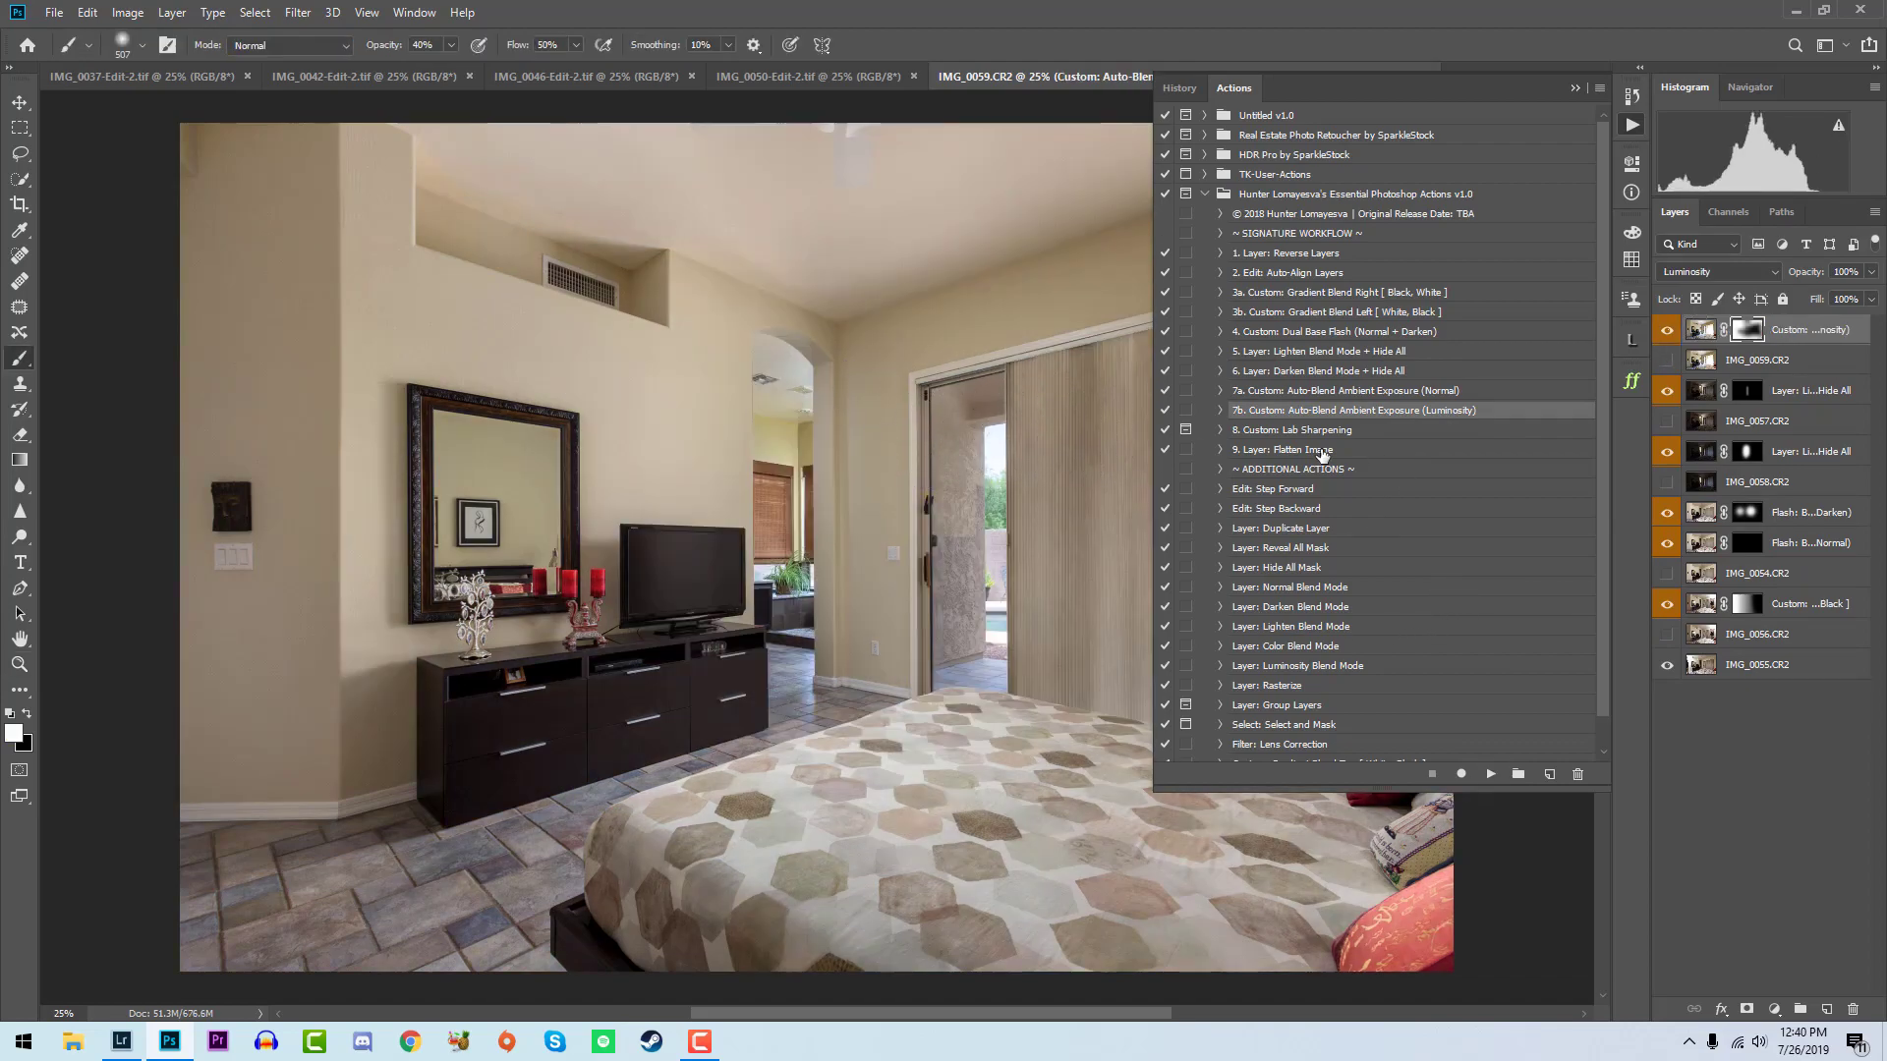
- Compare the luminosity blend layer on and off, then flatten the image with the Layer: Flatten Image action and save the file
{"action": "left_click", "coordinate": [1323, 452]}
{"action": "left_click", "coordinate": [1664, 330]}
{"action": "left_click", "coordinate": [1663, 330]}
{"action": "left_click", "coordinate": [1663, 330]}
{"action": "left_click", "coordinate": [1664, 331]}
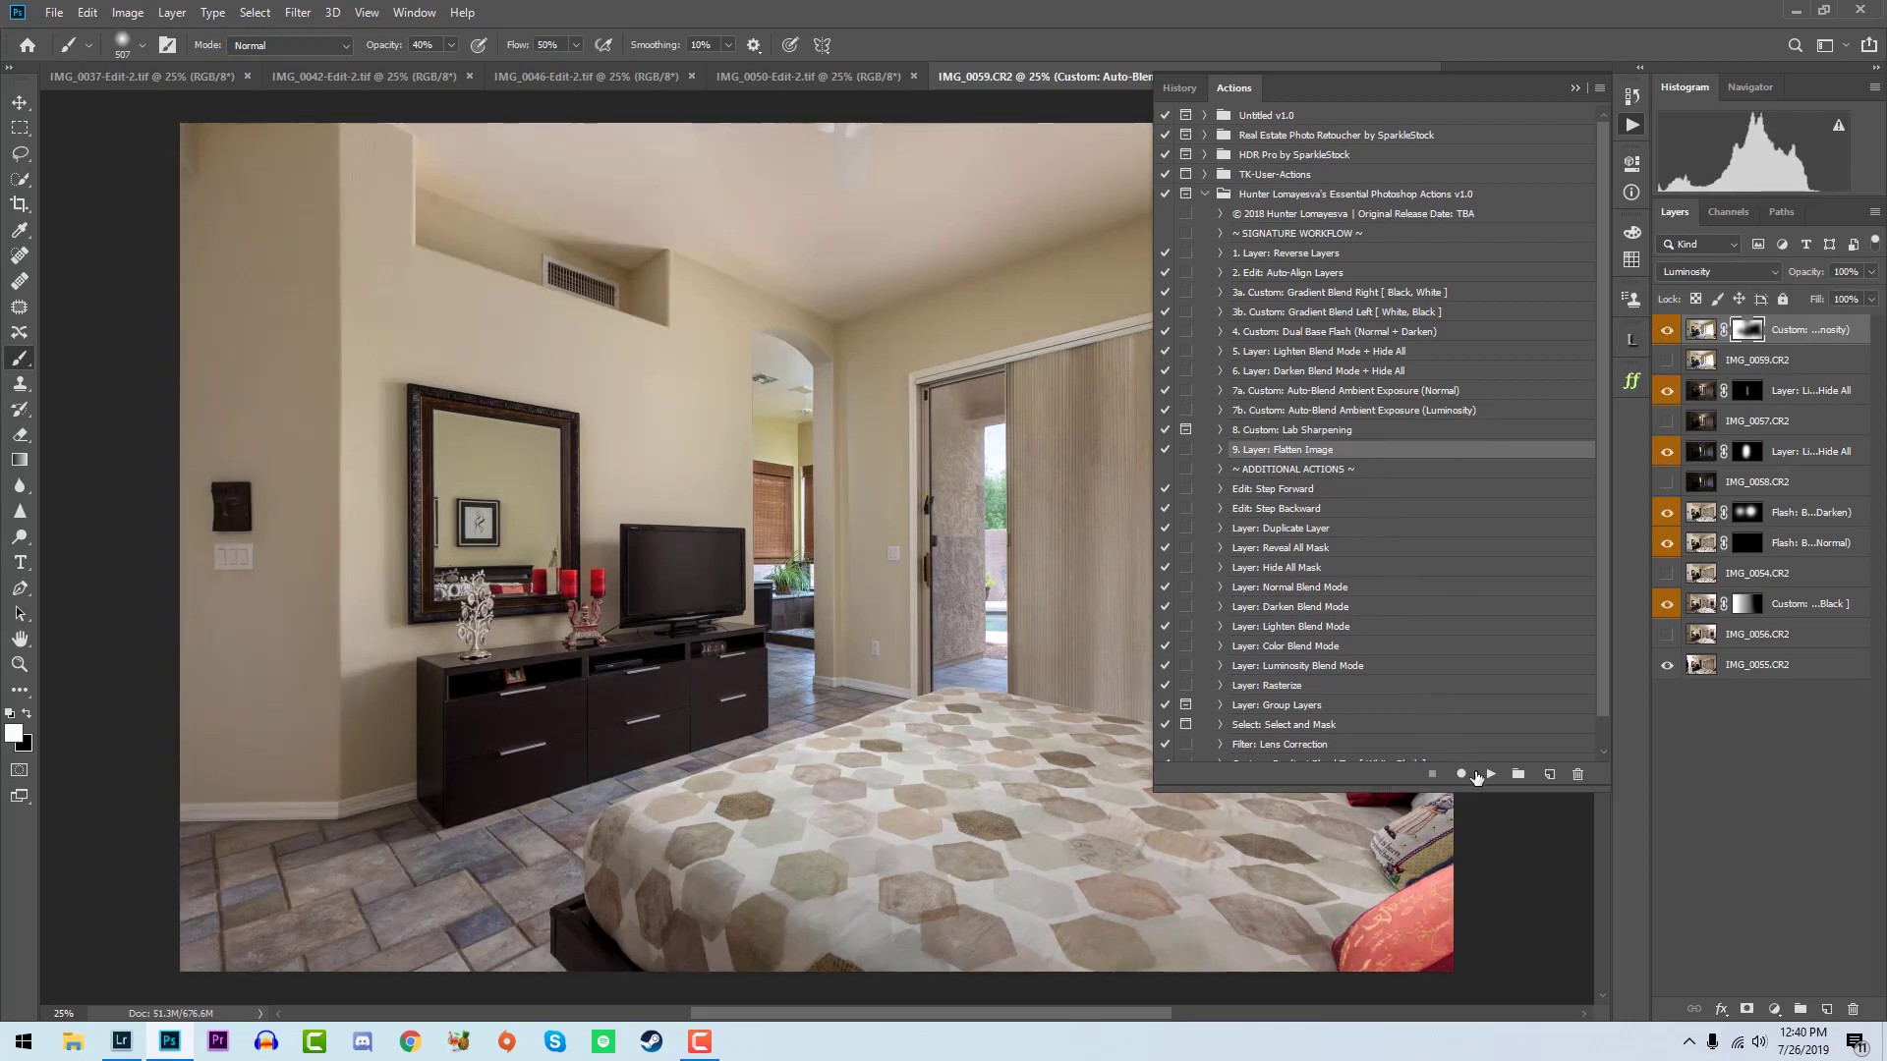
{"action": "left_click", "coordinate": [1490, 775]}
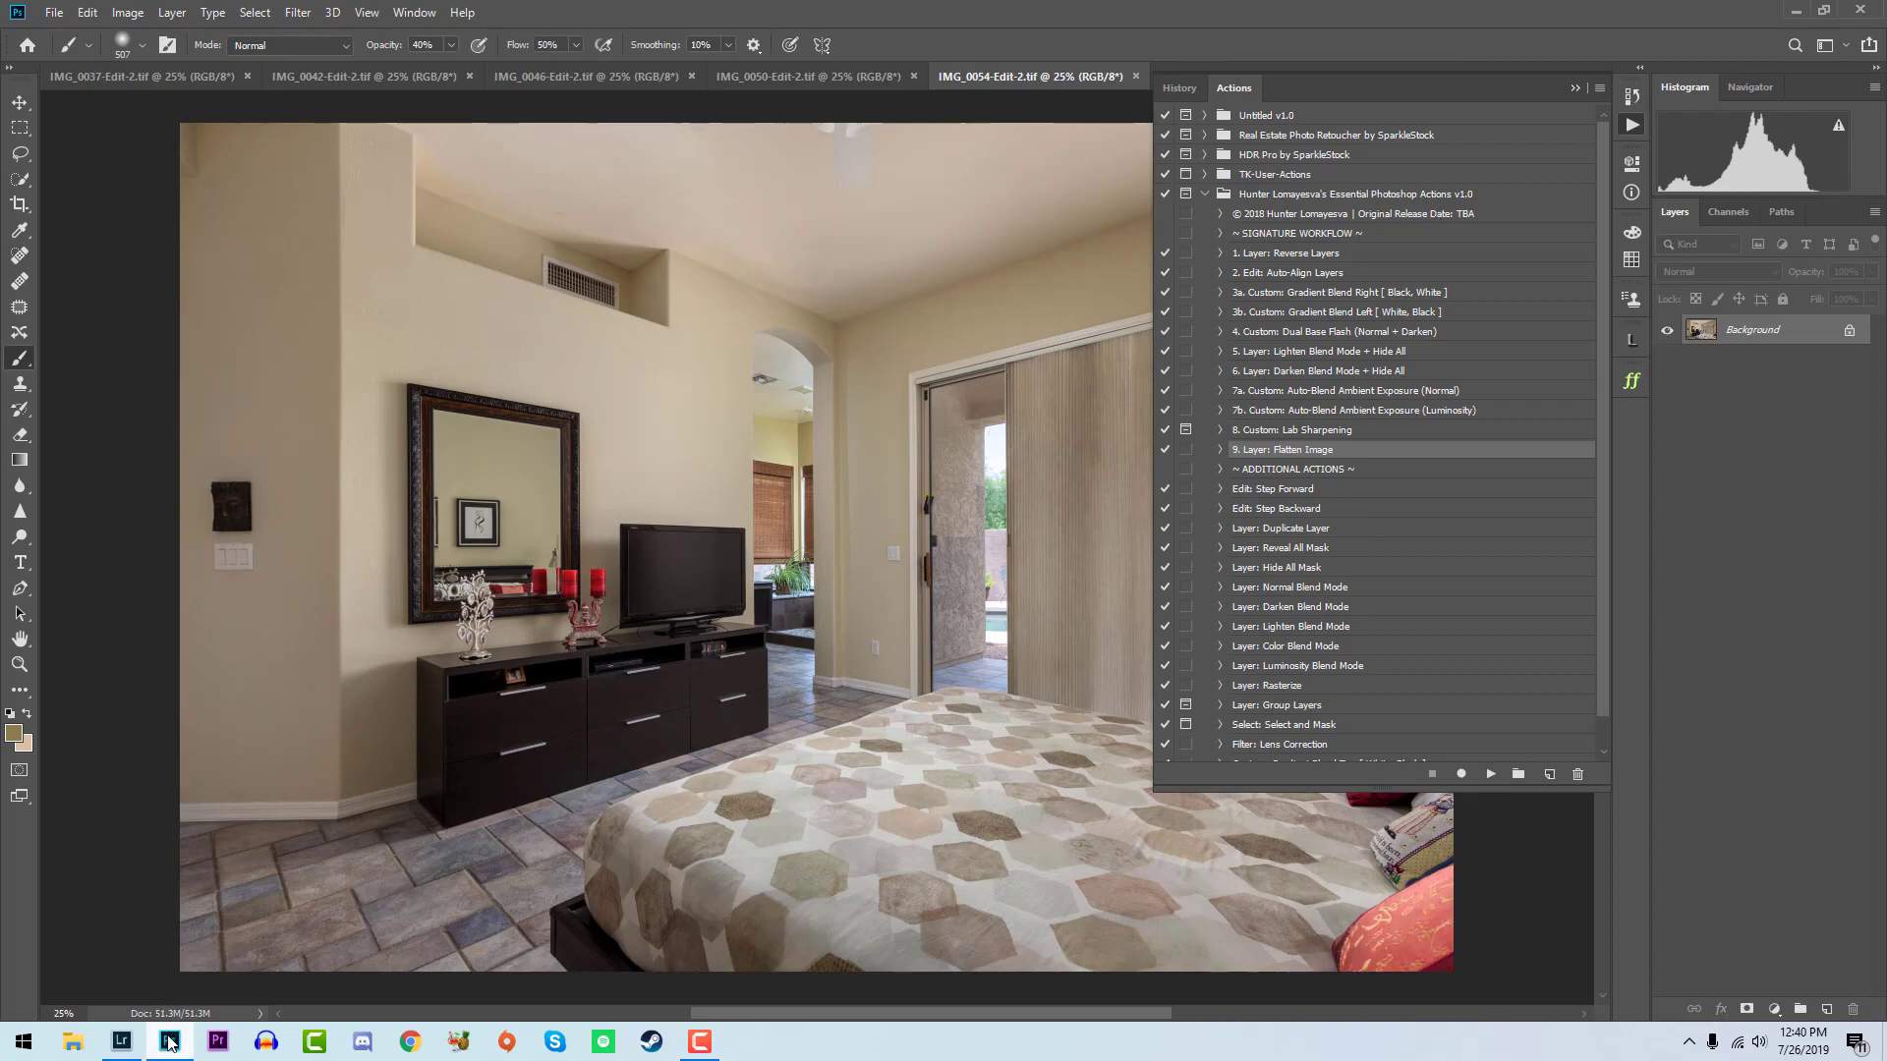
- Switch to Lightroom and rate the finished bedroom dresser-view blend five stars
{"action": "left_click", "coordinate": [121, 1040]}
{"action": "key", "text": "5"}
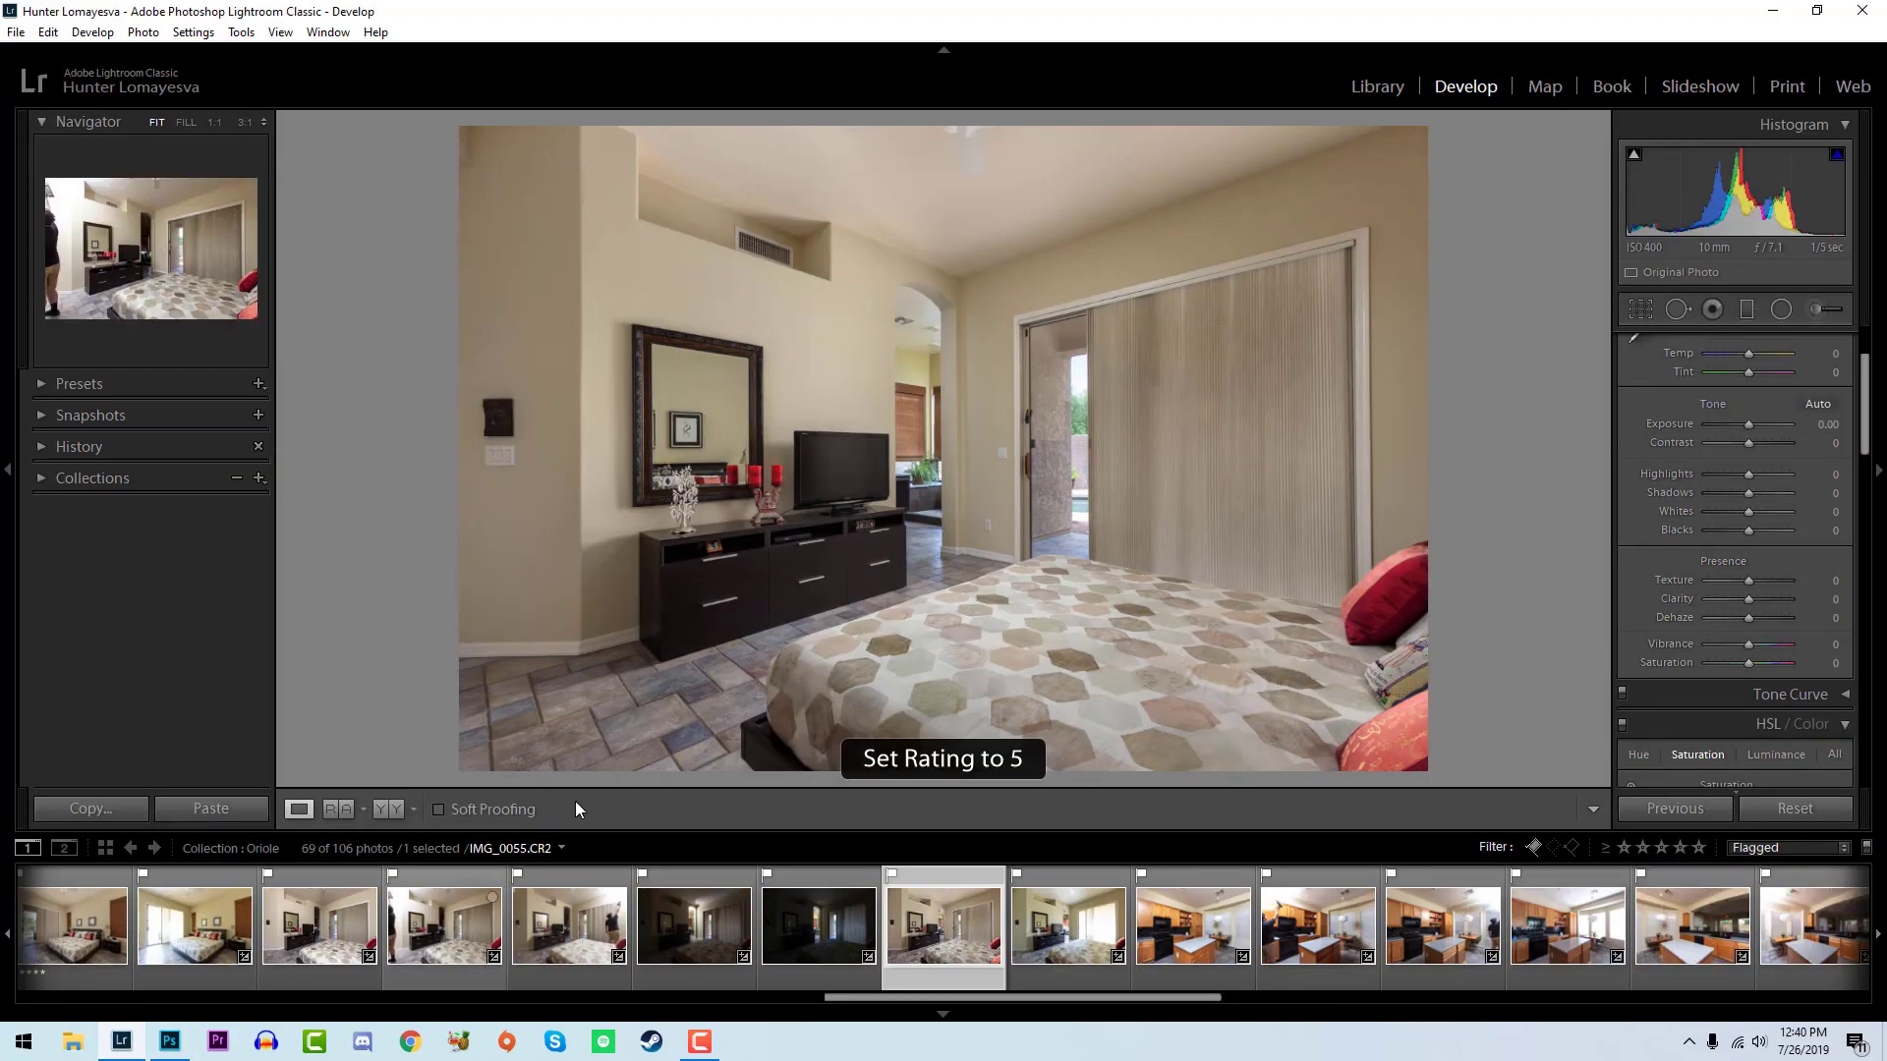
- Select the four kitchen stove-view photos IMG_0060 to IMG_0063 and open them as layers in Photoshop
{"action": "left_click", "coordinate": [1190, 938]}
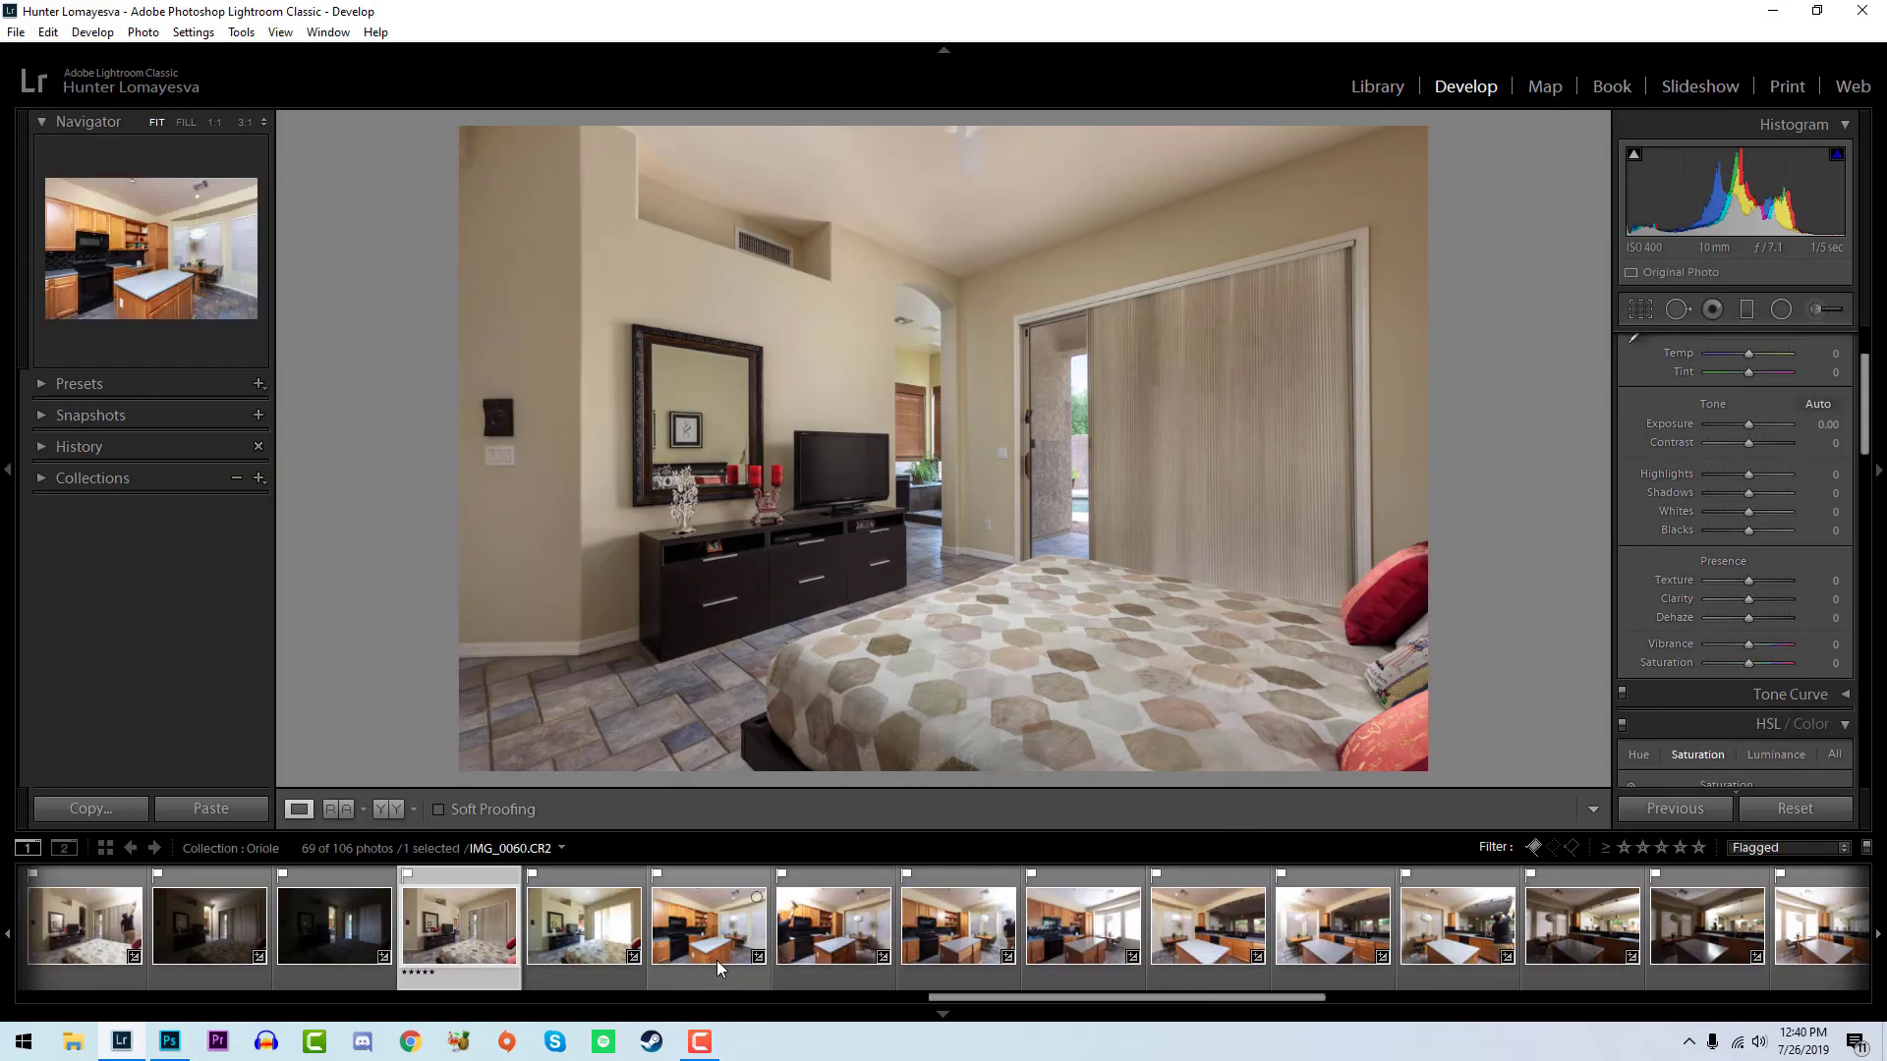
{"action": "left_click", "coordinate": [1070, 980], "text": "shift"}
{"action": "right_click", "coordinate": [1103, 951]}
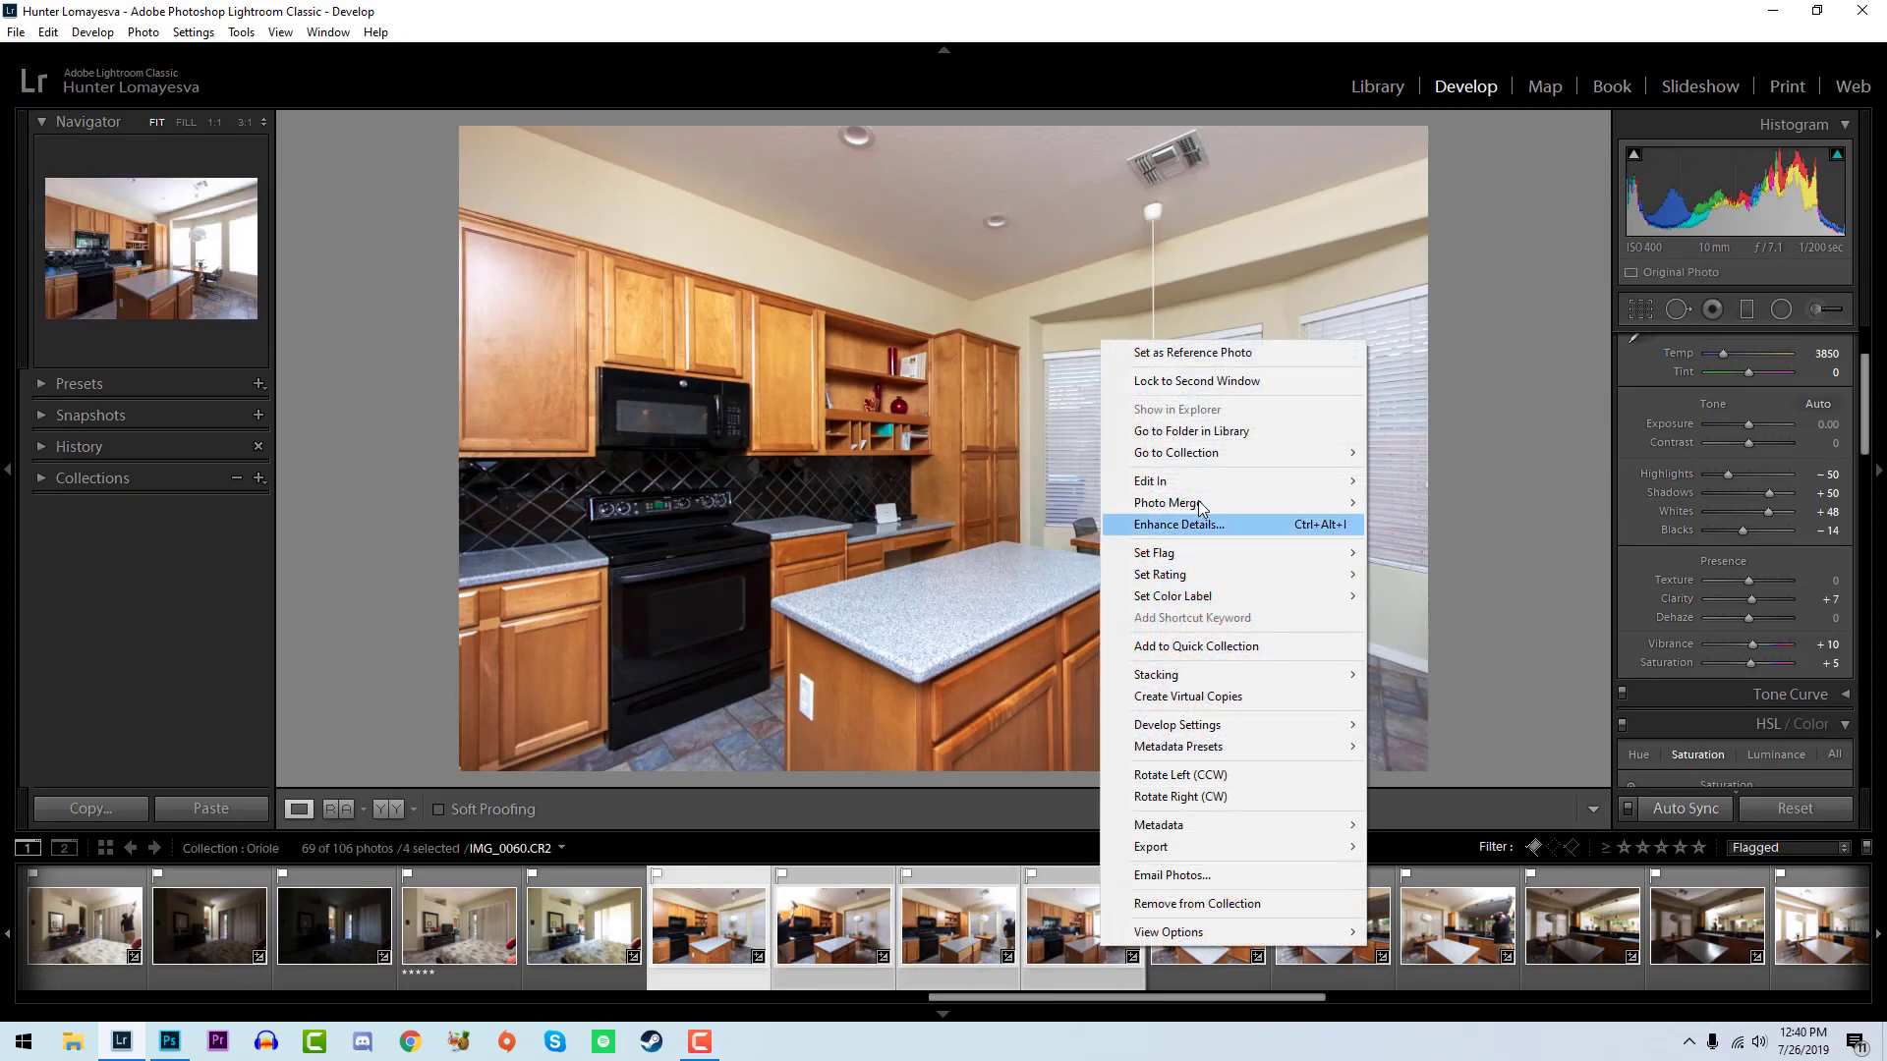
{"action": "mouse_move", "coordinate": [1207, 494]}
{"action": "left_click", "coordinate": [1415, 596]}
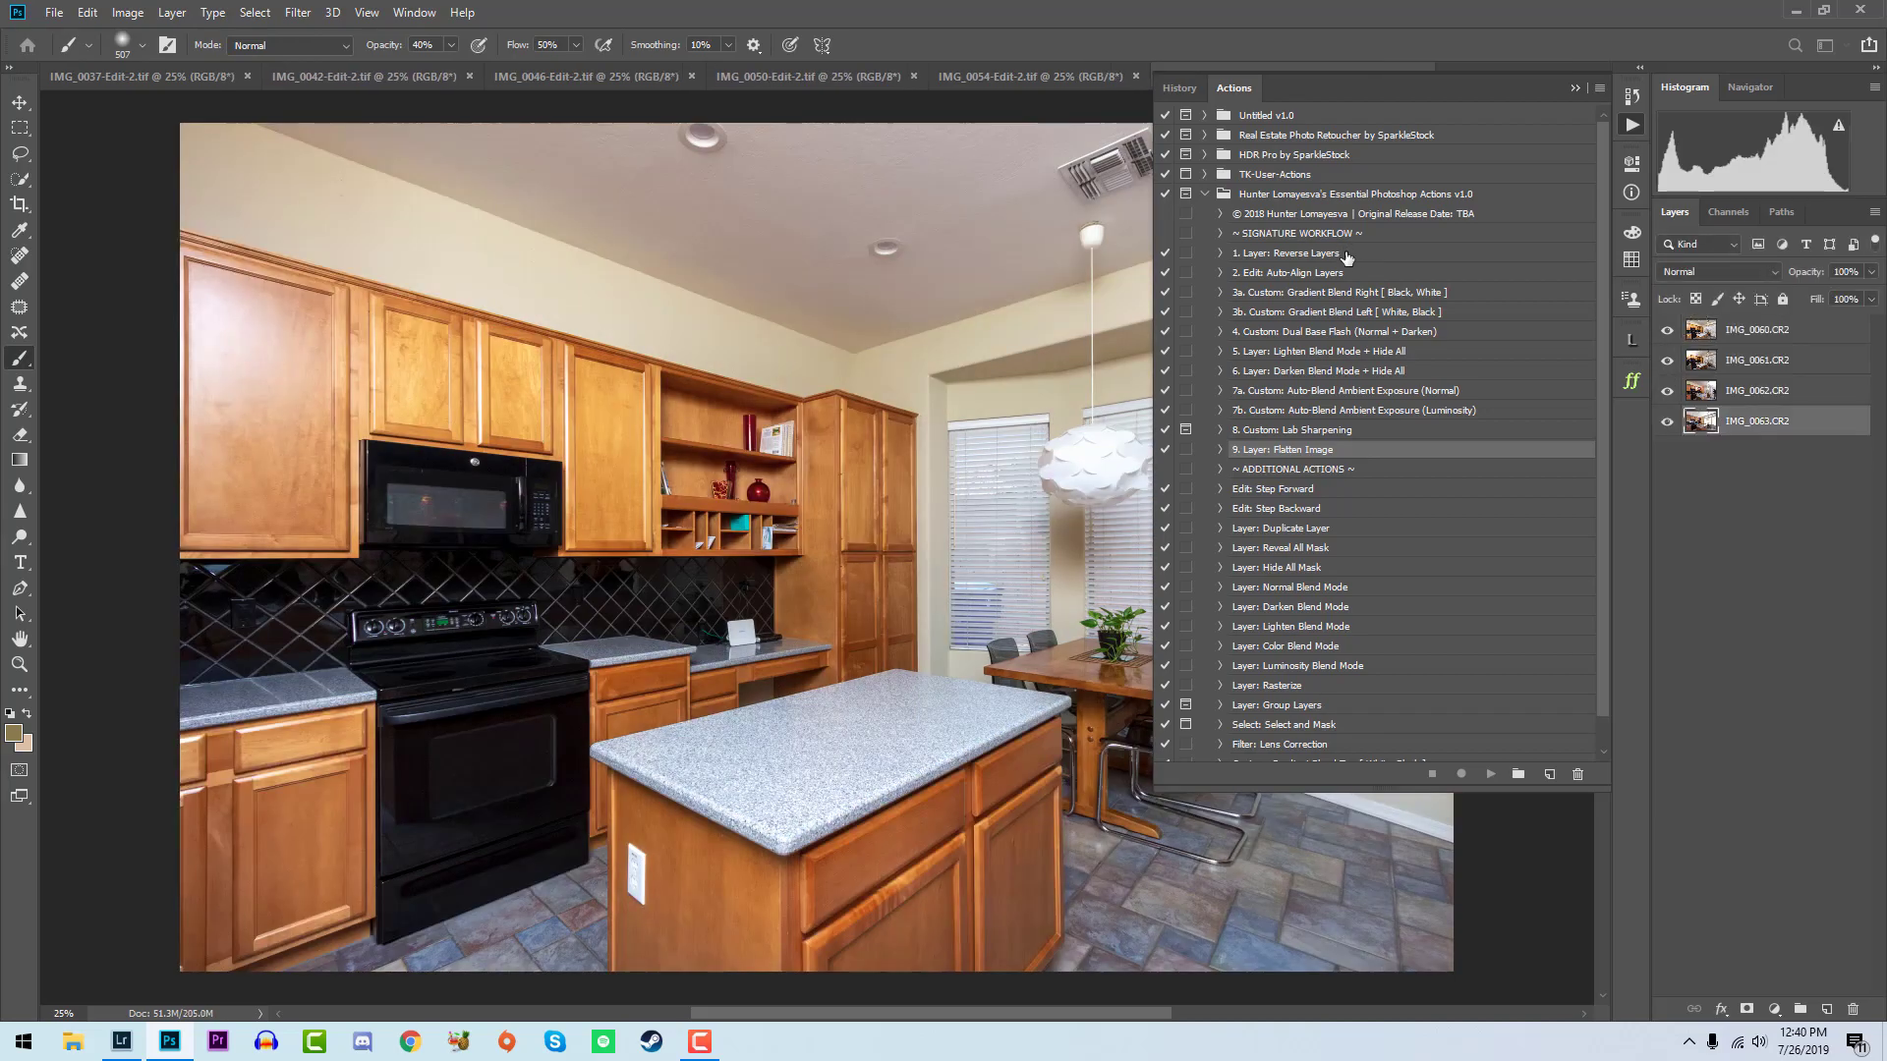
- Run the Layer: Reverse Layers and Custom: Gradient Blend Left [White, Black] actions on the stove-view kitchen exposures
{"action": "left_click", "coordinate": [1346, 253]}
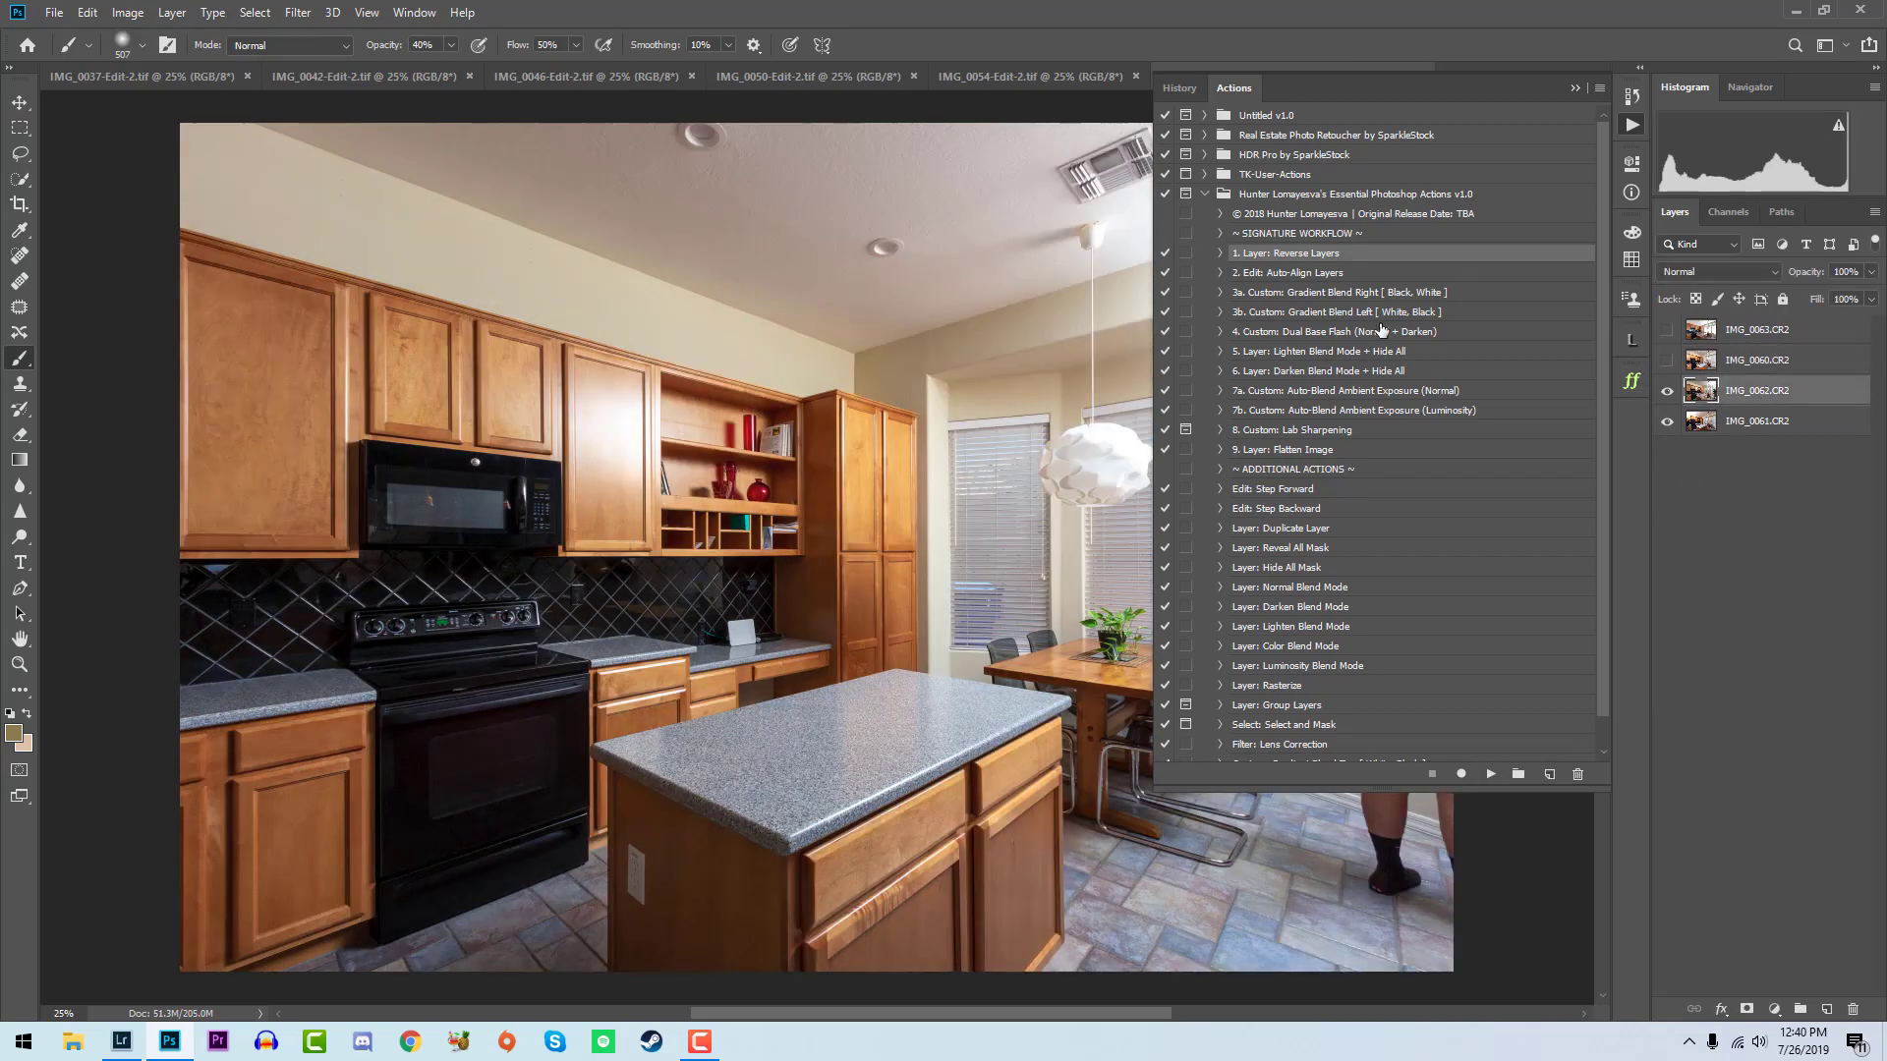
{"action": "left_click", "coordinate": [1395, 313]}
{"action": "left_click", "coordinate": [1492, 774]}
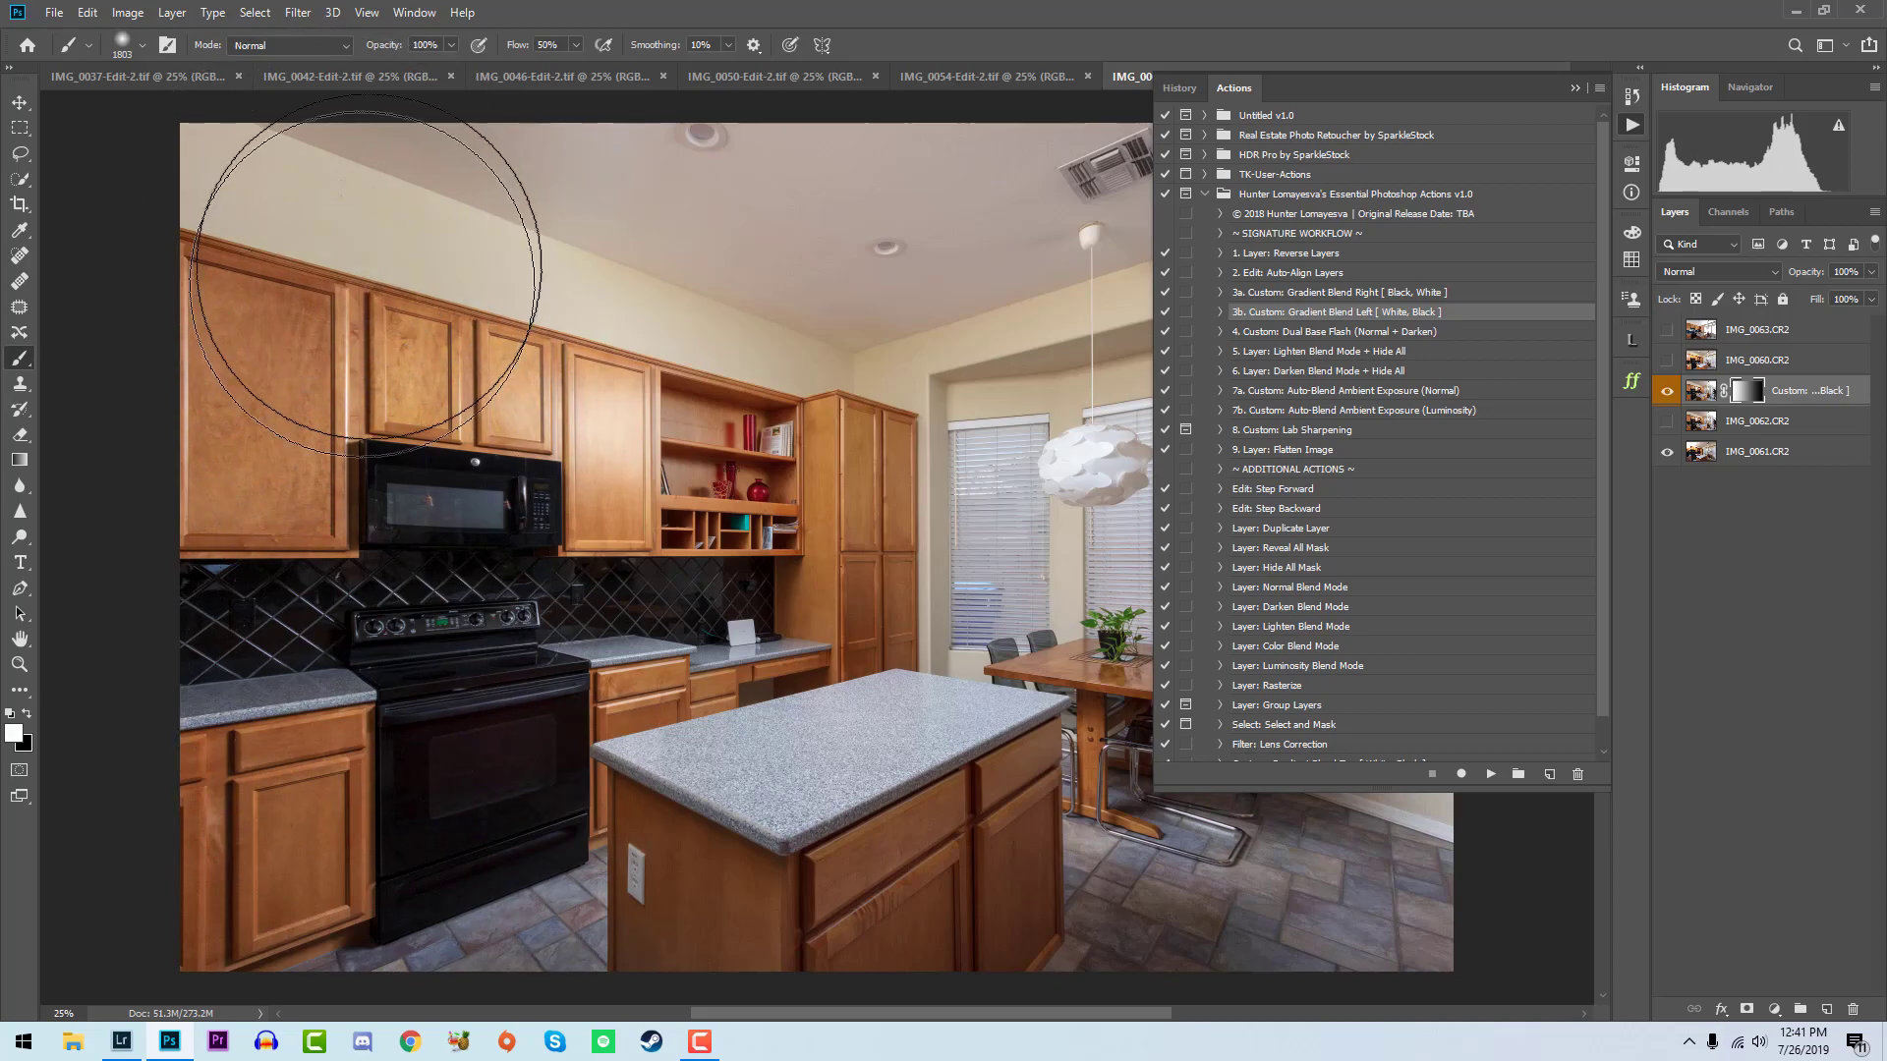
{"action": "key", "text": "x"}
{"action": "key", "text": "z"}
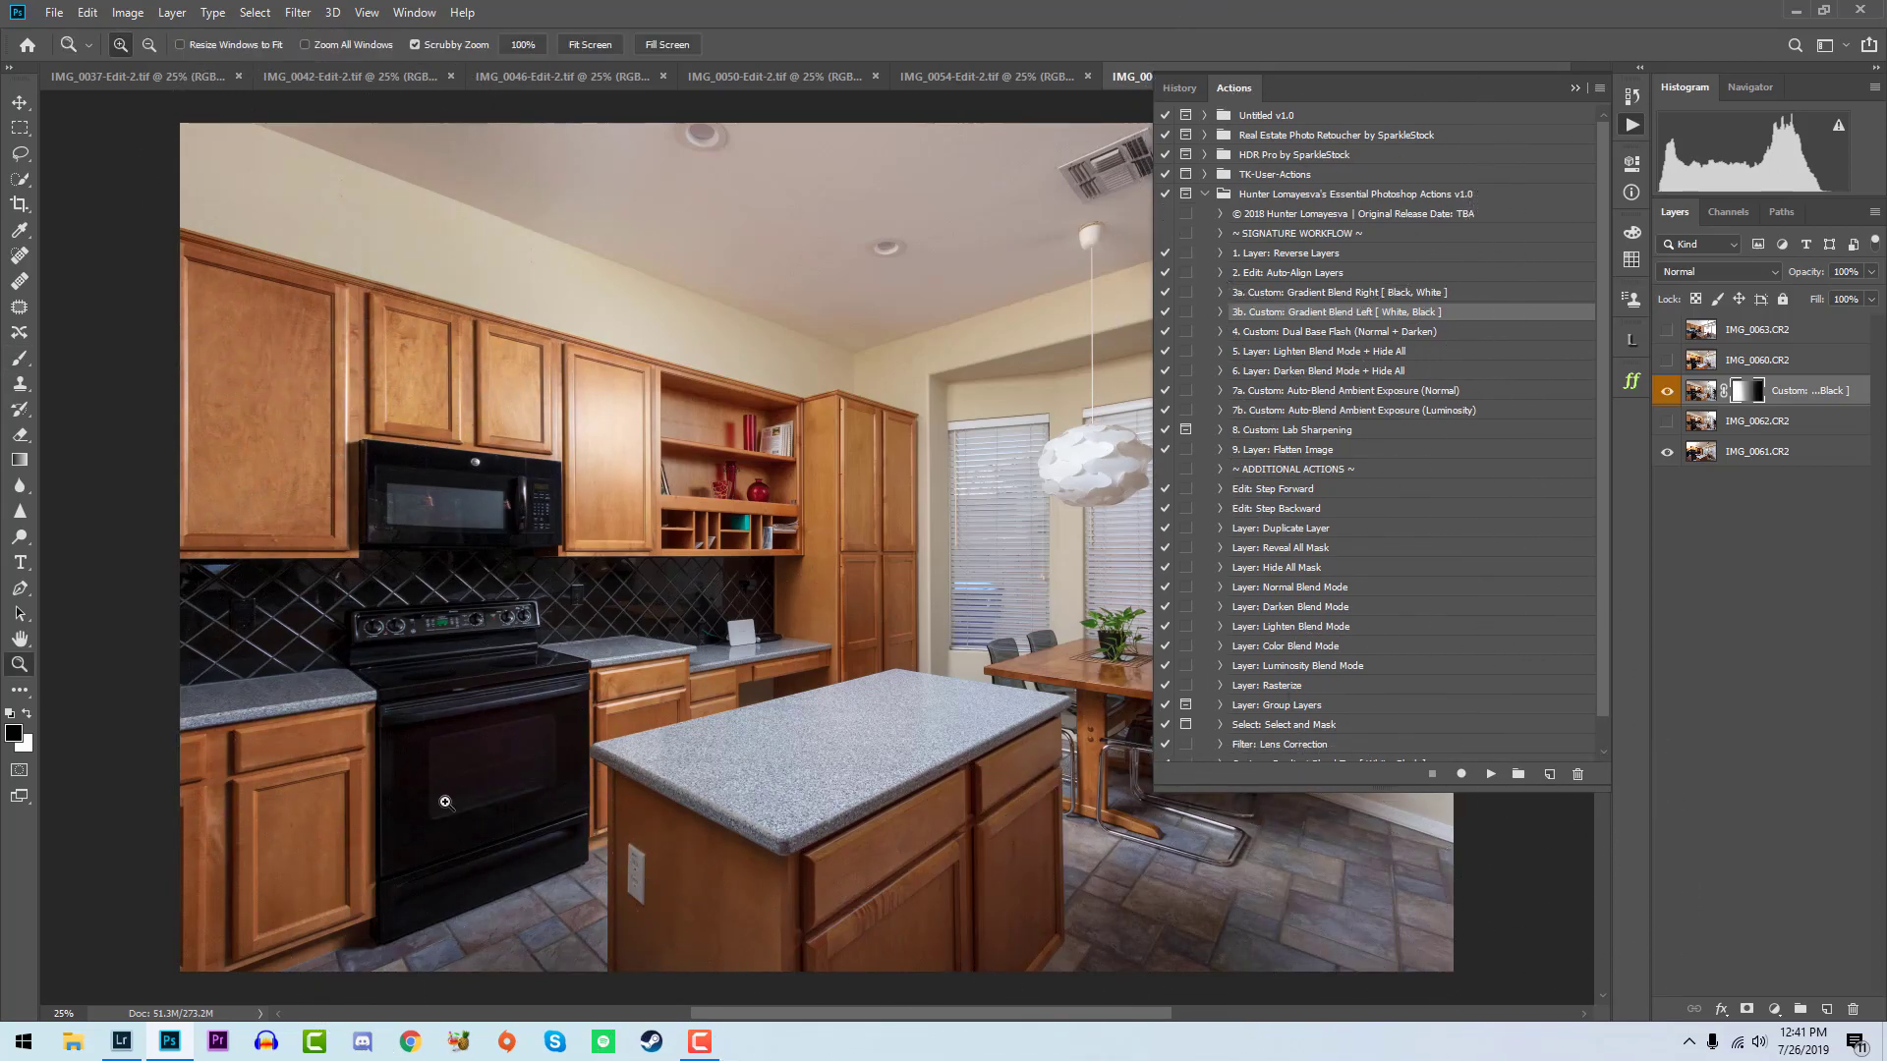
{"action": "left_click_drag", "start_coordinate": [454, 800], "coordinate": [539, 809]}
{"action": "right_click", "coordinate": [541, 810]}
{"action": "left_click", "coordinate": [578, 821]}
{"action": "left_click_drag", "start_coordinate": [845, 768], "coordinate": [831, 805]}
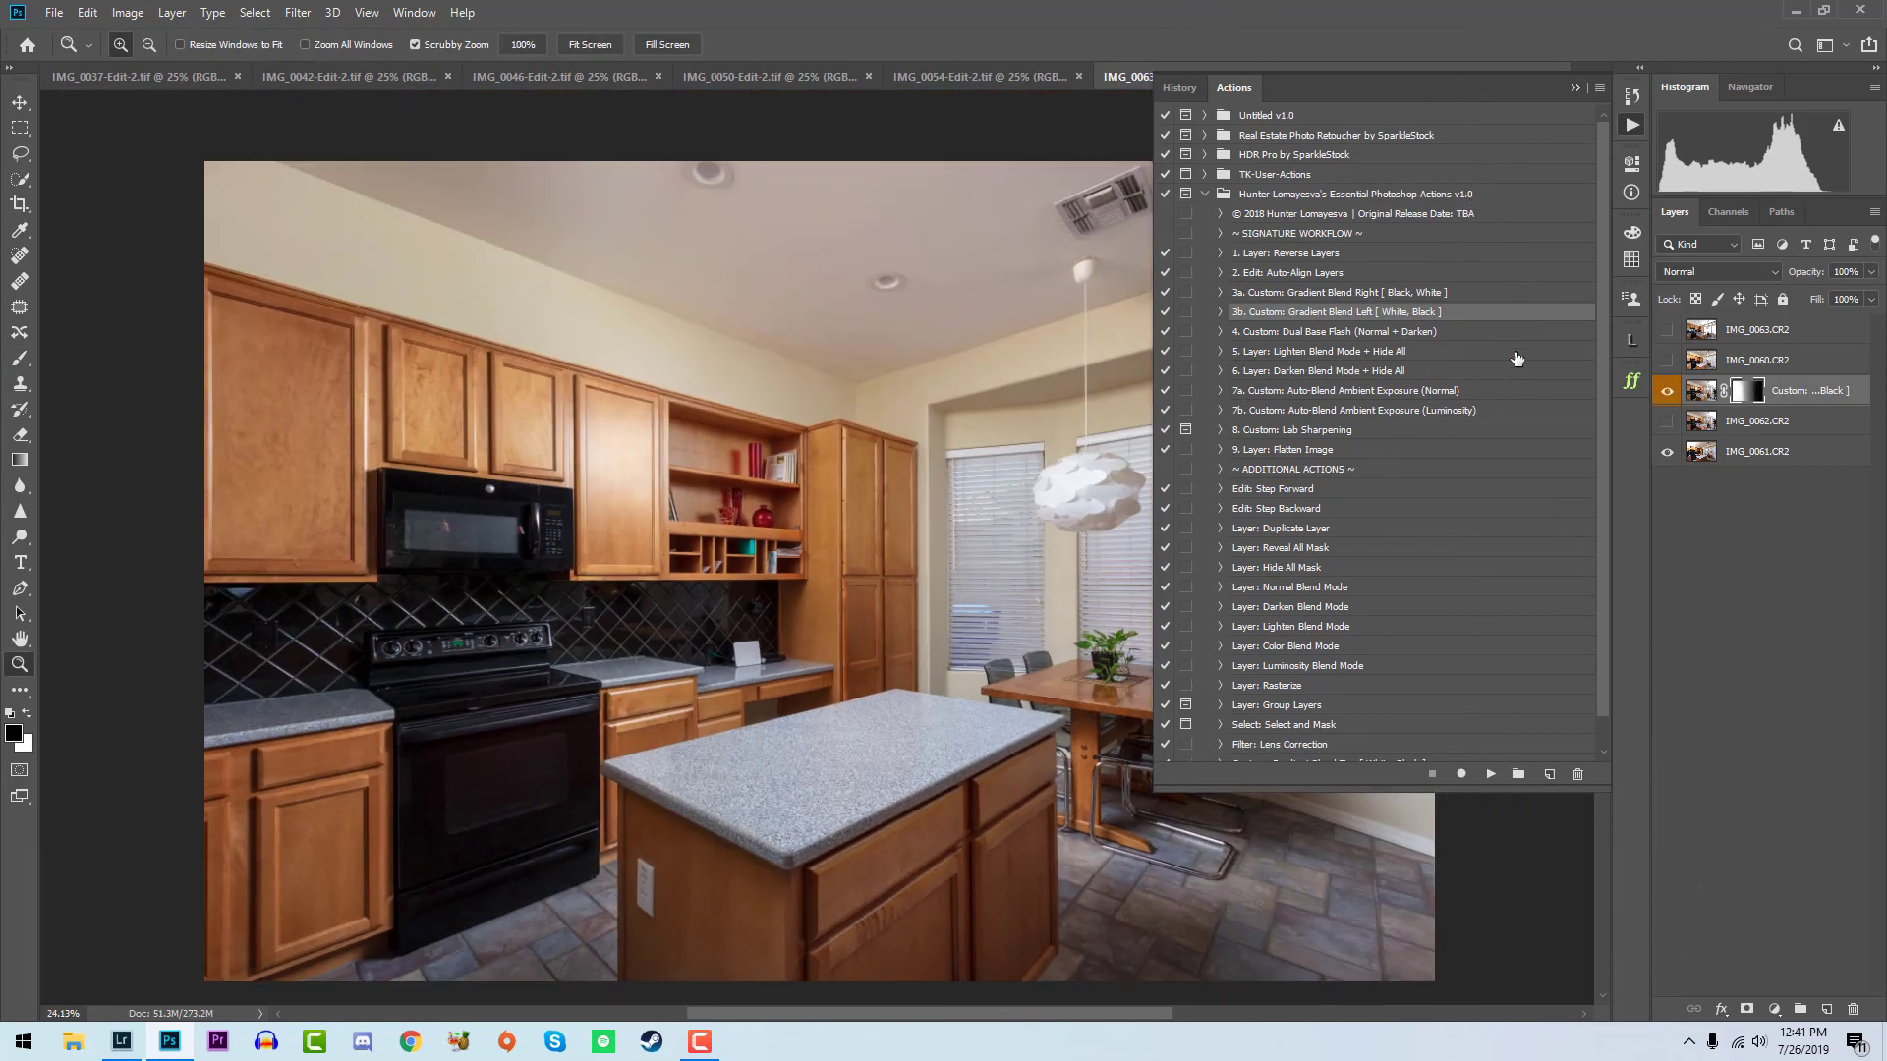
- Show IMG_0060, run the Custom: Dual Base Flash (Normal + Darken) action, and paint the Darken mask over the upper cabinets and dining window area
{"action": "left_click", "coordinate": [1668, 361]}
{"action": "left_click", "coordinate": [1430, 334]}
{"action": "left_click", "coordinate": [1491, 774]}
{"action": "mouse_move", "coordinate": [598, 459]}
{"action": "left_mouse_down"}
{"action": "mouse_move", "coordinate": [667, 495]}
{"action": "mouse_move", "coordinate": [833, 486]}
{"action": "mouse_move", "coordinate": [701, 252]}
{"action": "mouse_move", "coordinate": [627, 212]}
{"action": "mouse_move", "coordinate": [746, 337]}
{"action": "left_mouse_up"}
{"action": "left_click_drag", "start_coordinate": [1010, 649], "coordinate": [1081, 531]}
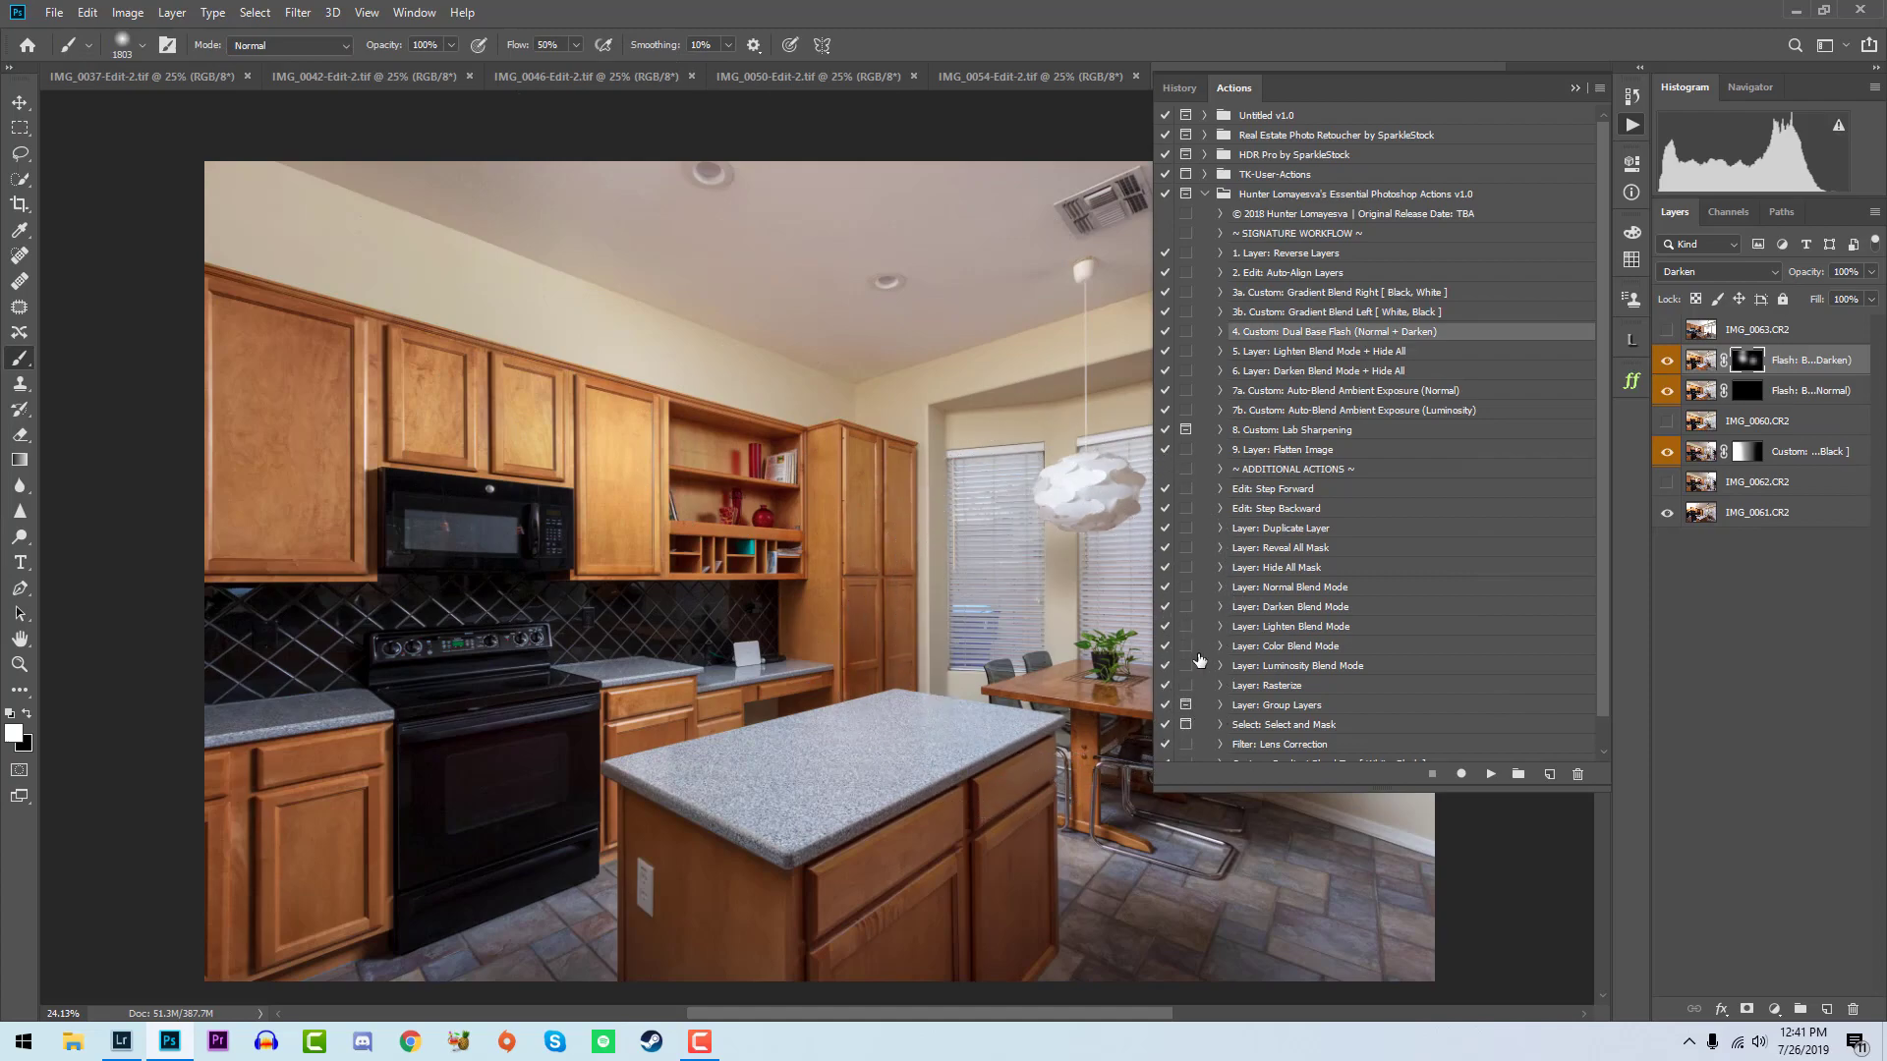
- Paint white on the Flash: Base (Normal) mask over the wall and floor beside the dining table
{"action": "left_click", "coordinate": [1633, 128]}
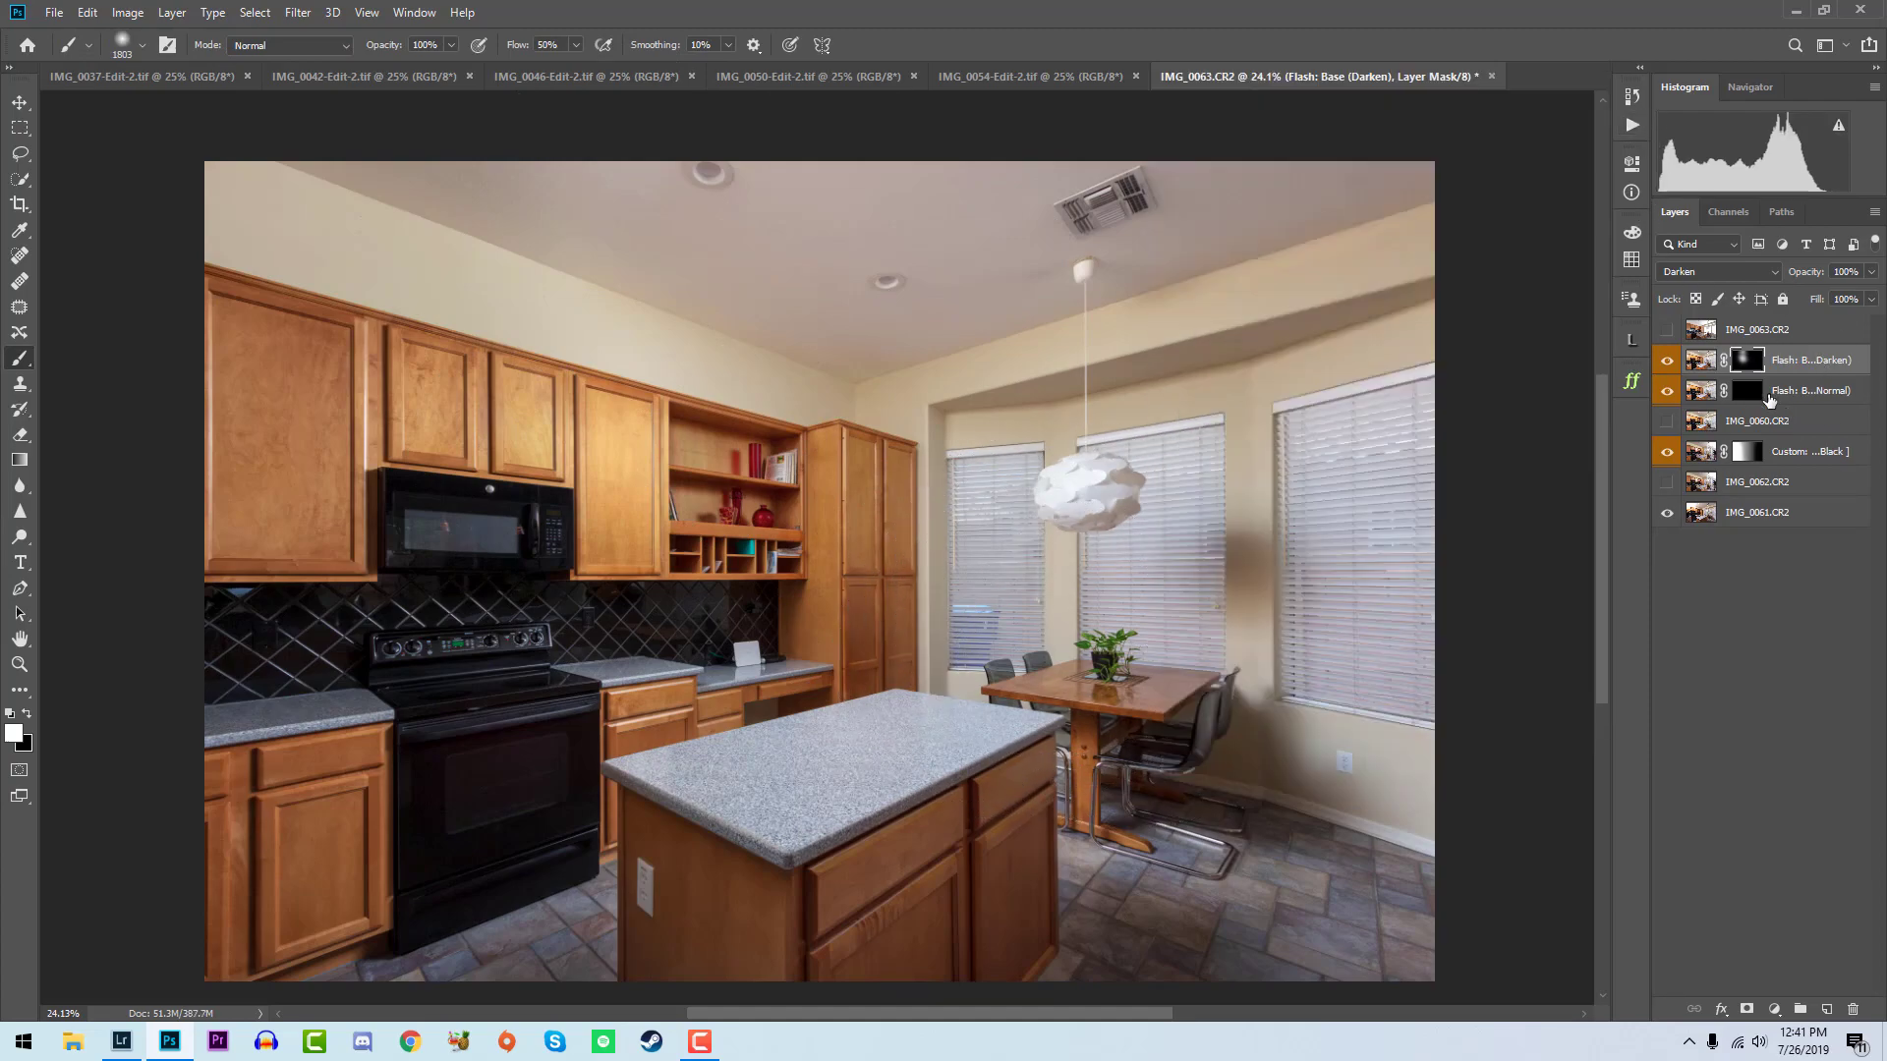
{"action": "left_click", "coordinate": [1747, 391]}
{"action": "mouse_move", "coordinate": [1243, 588]}
{"action": "left_mouse_down"}
{"action": "mouse_move", "coordinate": [1290, 894]}
{"action": "mouse_move", "coordinate": [1411, 910]}
{"action": "left_mouse_up"}
- Show IMG_0063 and run the Custom: Auto-Blend Ambient Exposure (Luminosity) action on it
{"action": "left_click", "coordinate": [1667, 330]}
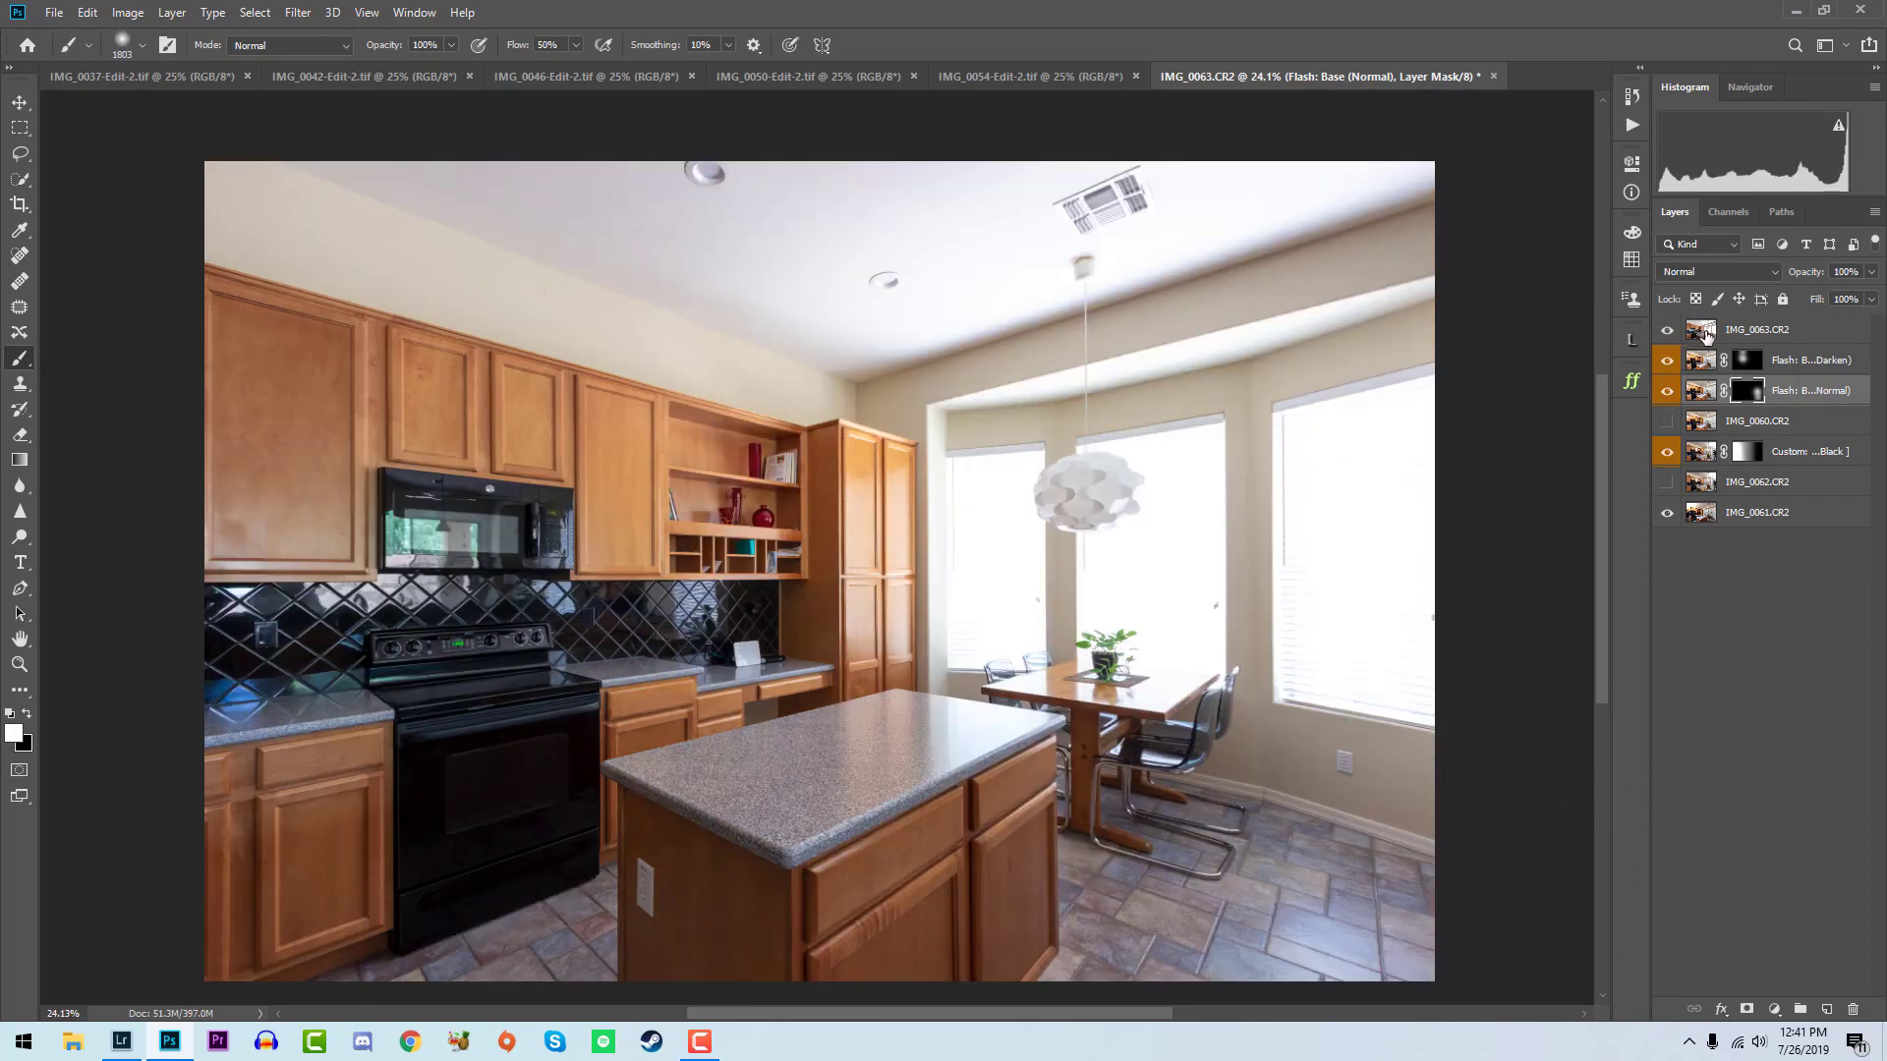
{"action": "left_click", "coordinate": [1682, 330]}
{"action": "left_click", "coordinate": [1631, 126]}
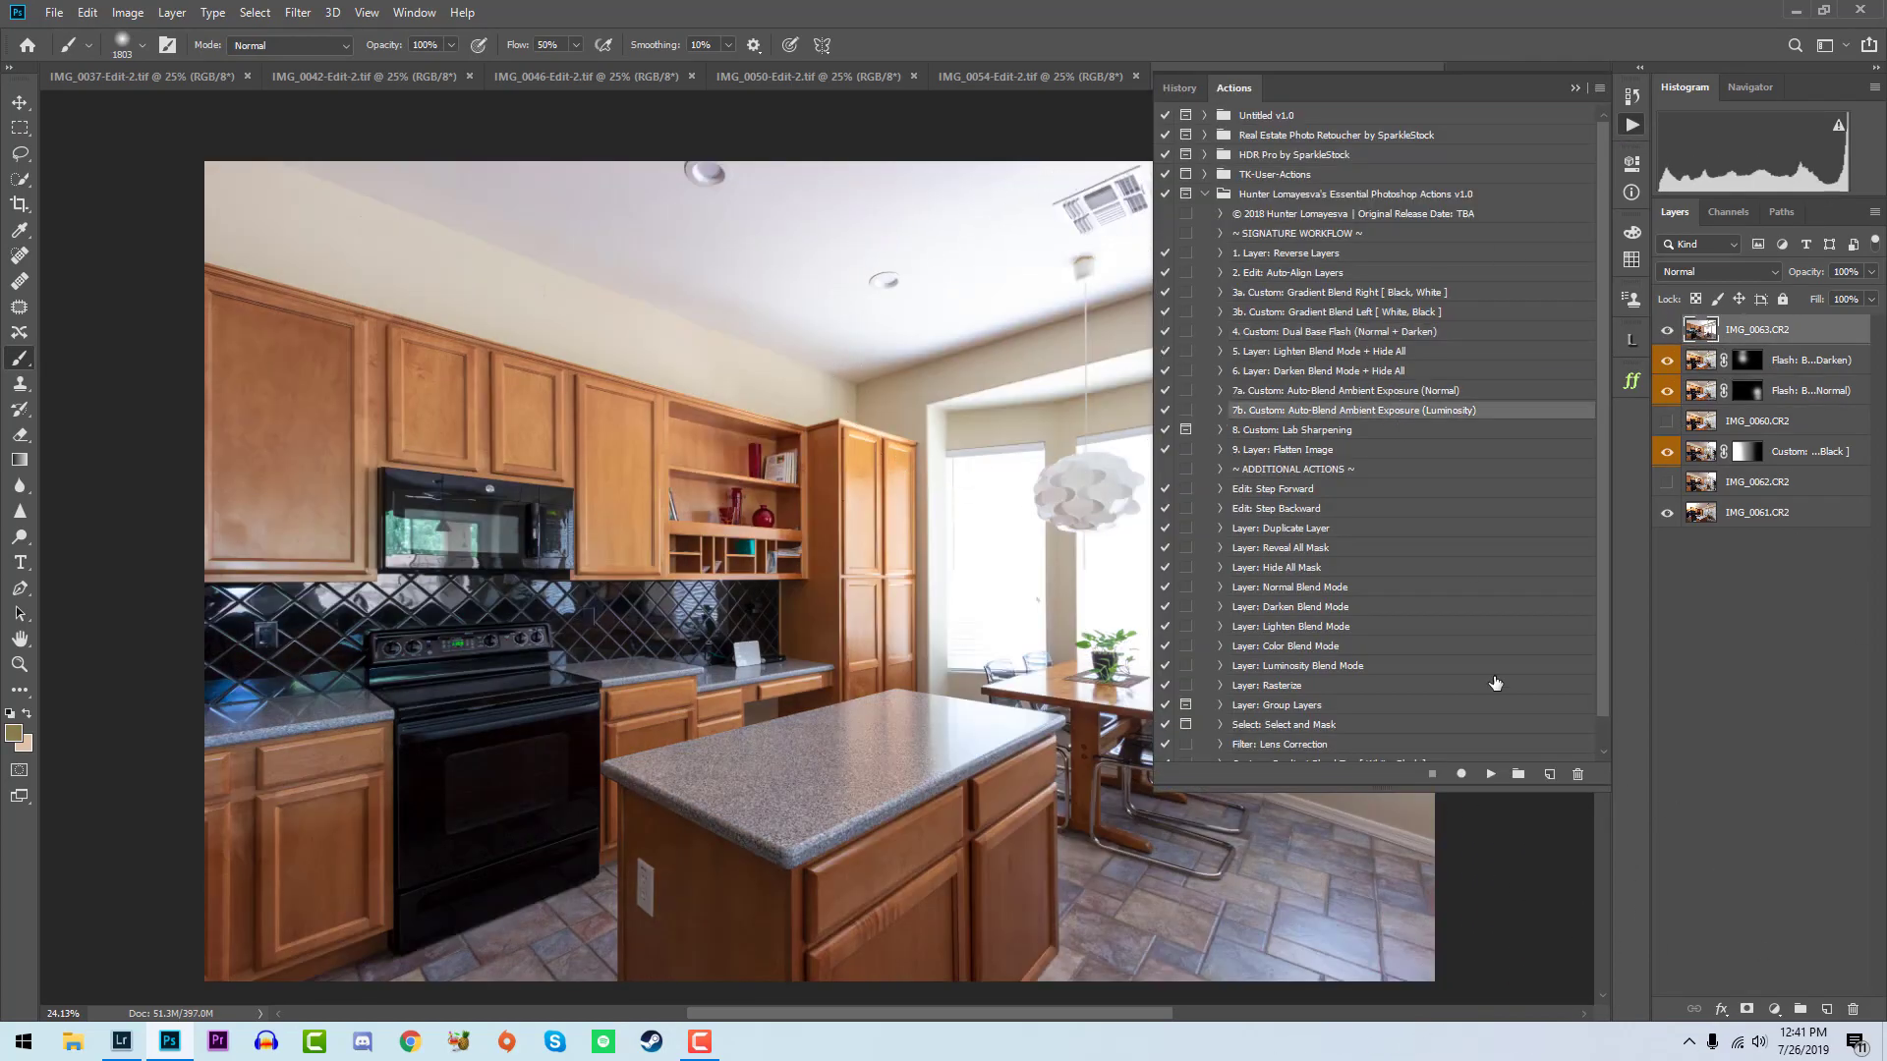
{"action": "left_click", "coordinate": [1487, 774]}
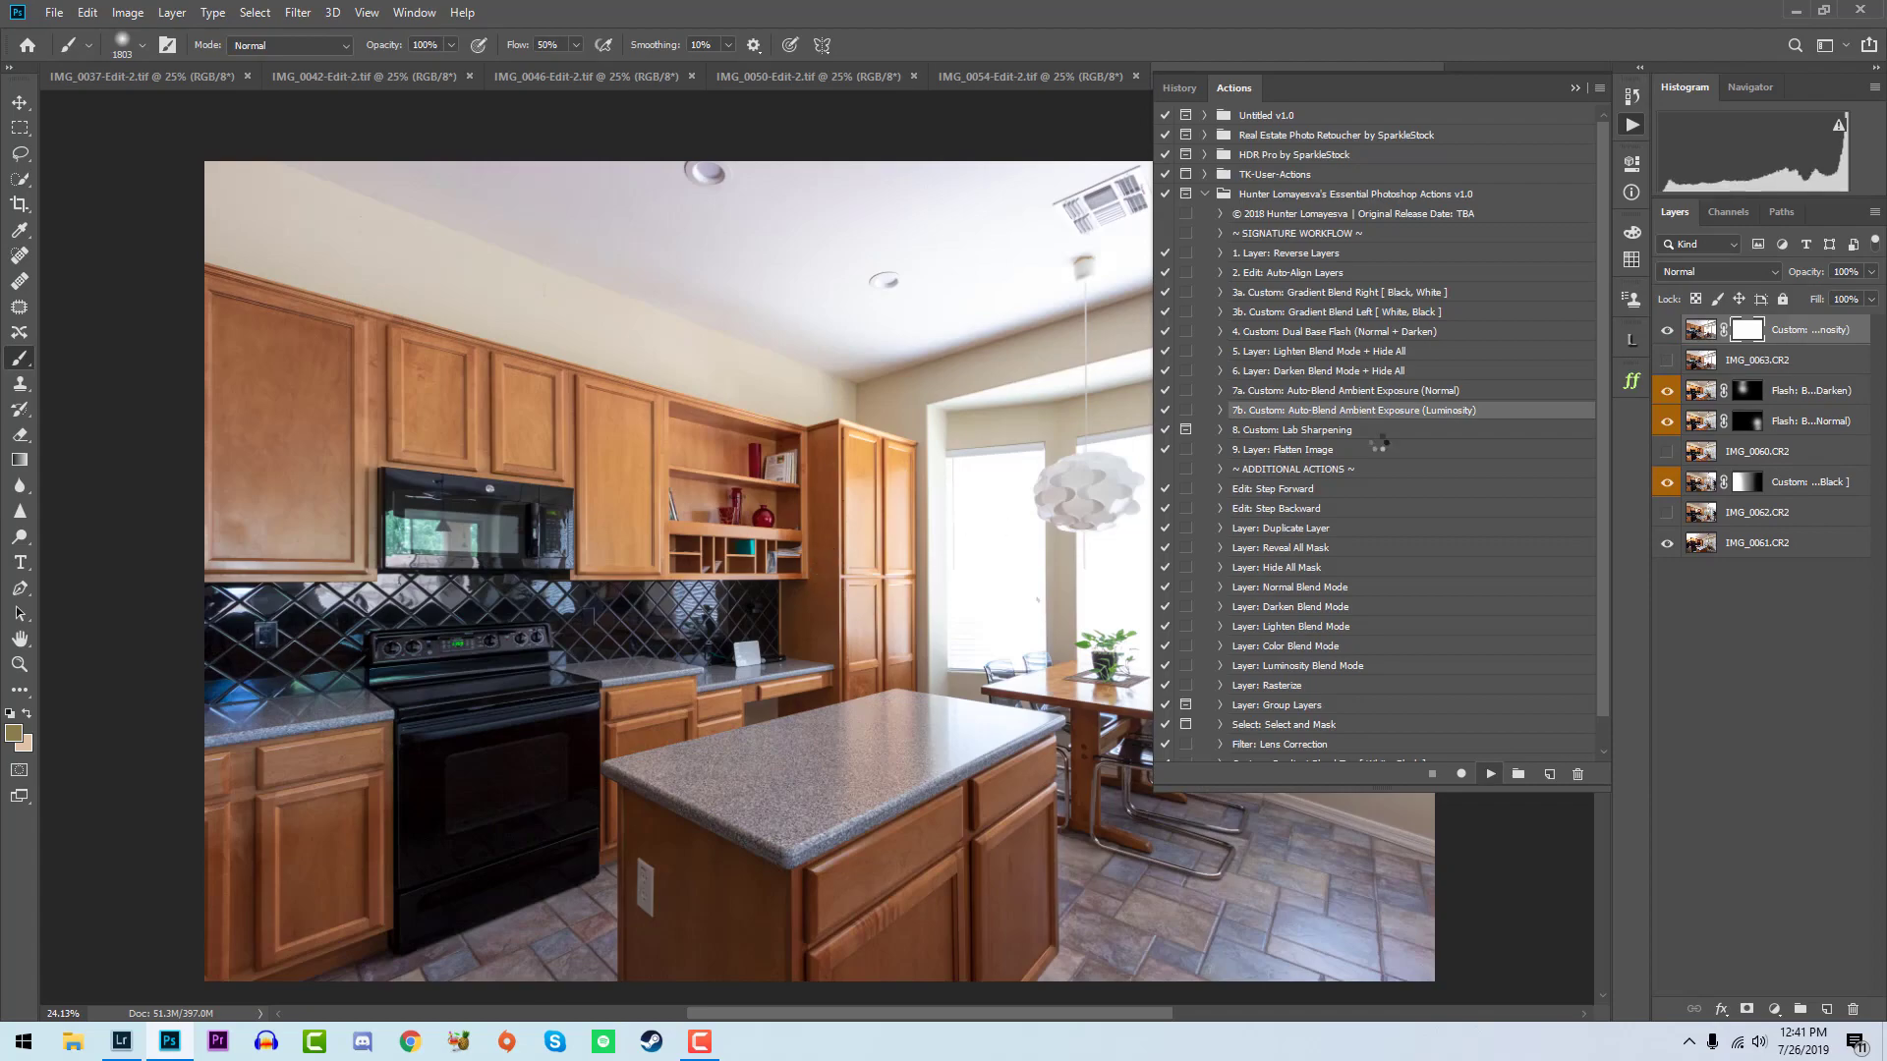
{"action": "left_click", "coordinate": [1631, 128]}
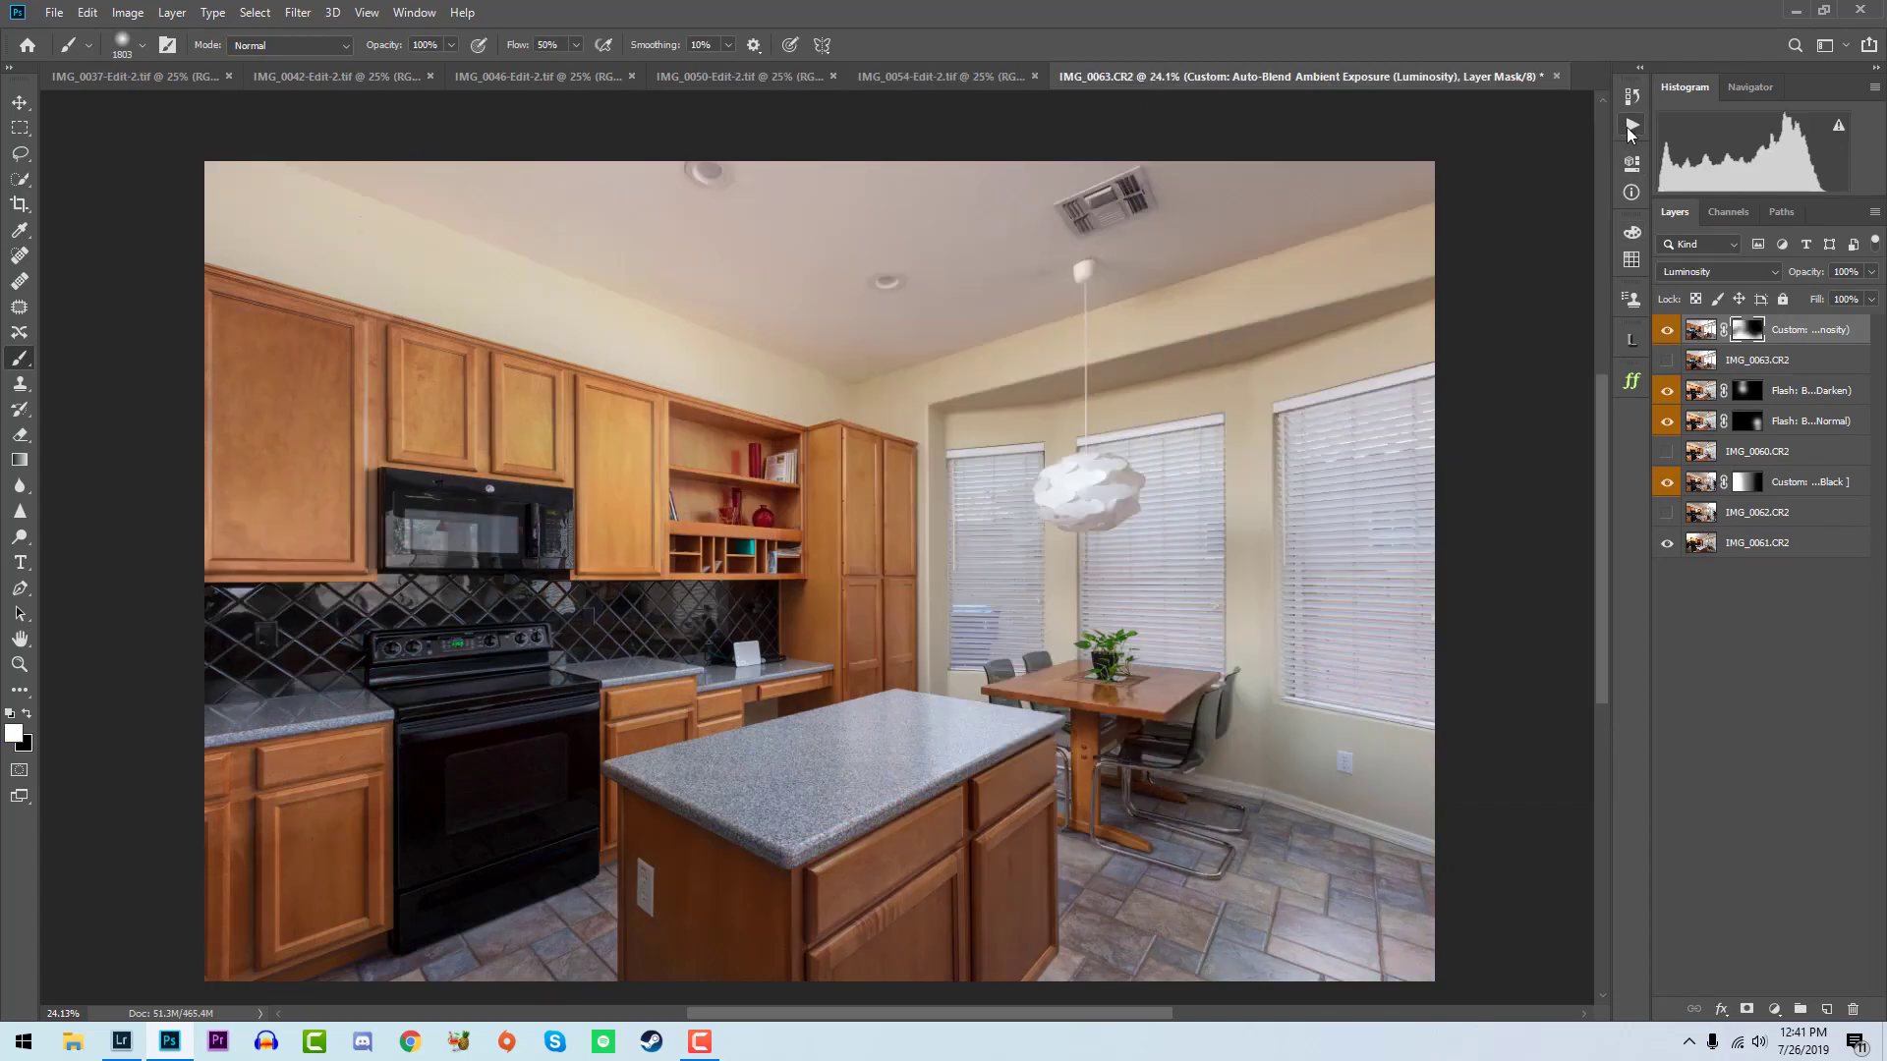
- Flatten the stove-view kitchen blend with the Layer: Flatten Image action and save the file
{"action": "left_click", "coordinate": [1631, 126]}
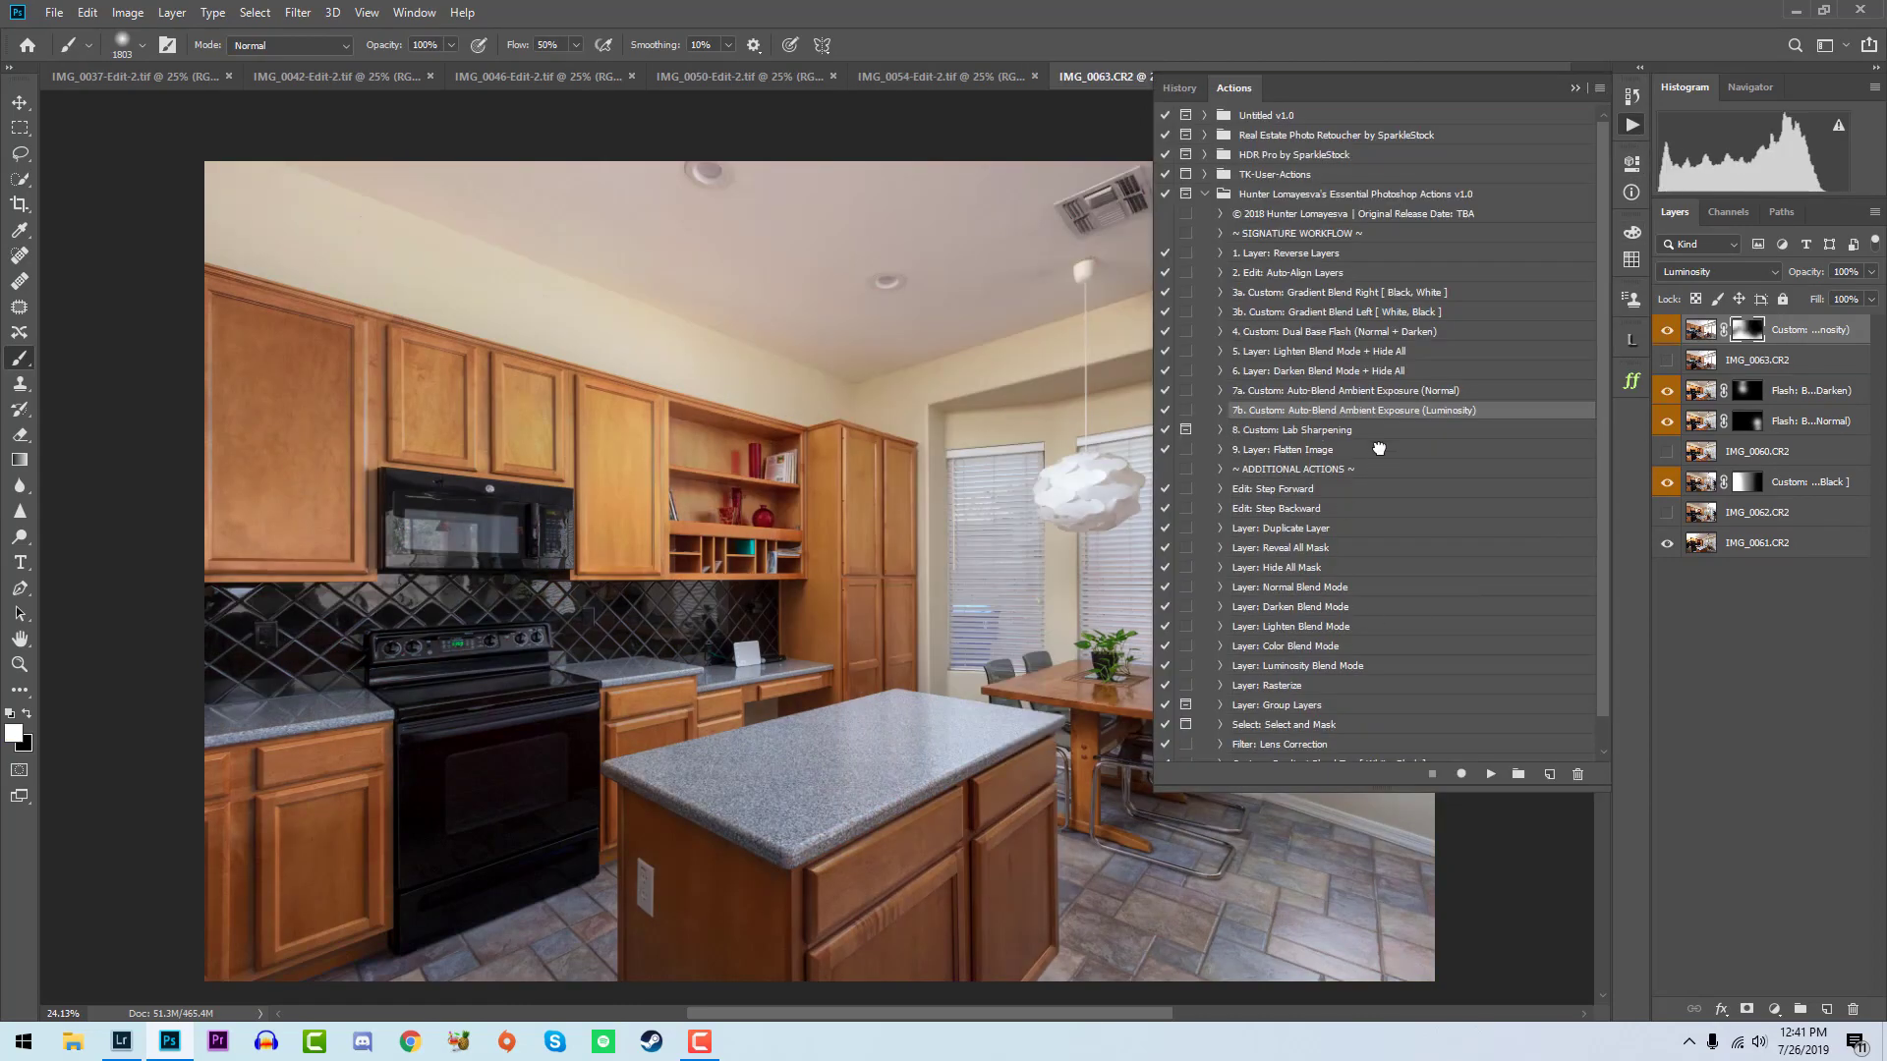
{"action": "left_click", "coordinate": [1379, 449]}
{"action": "left_click", "coordinate": [1489, 775]}
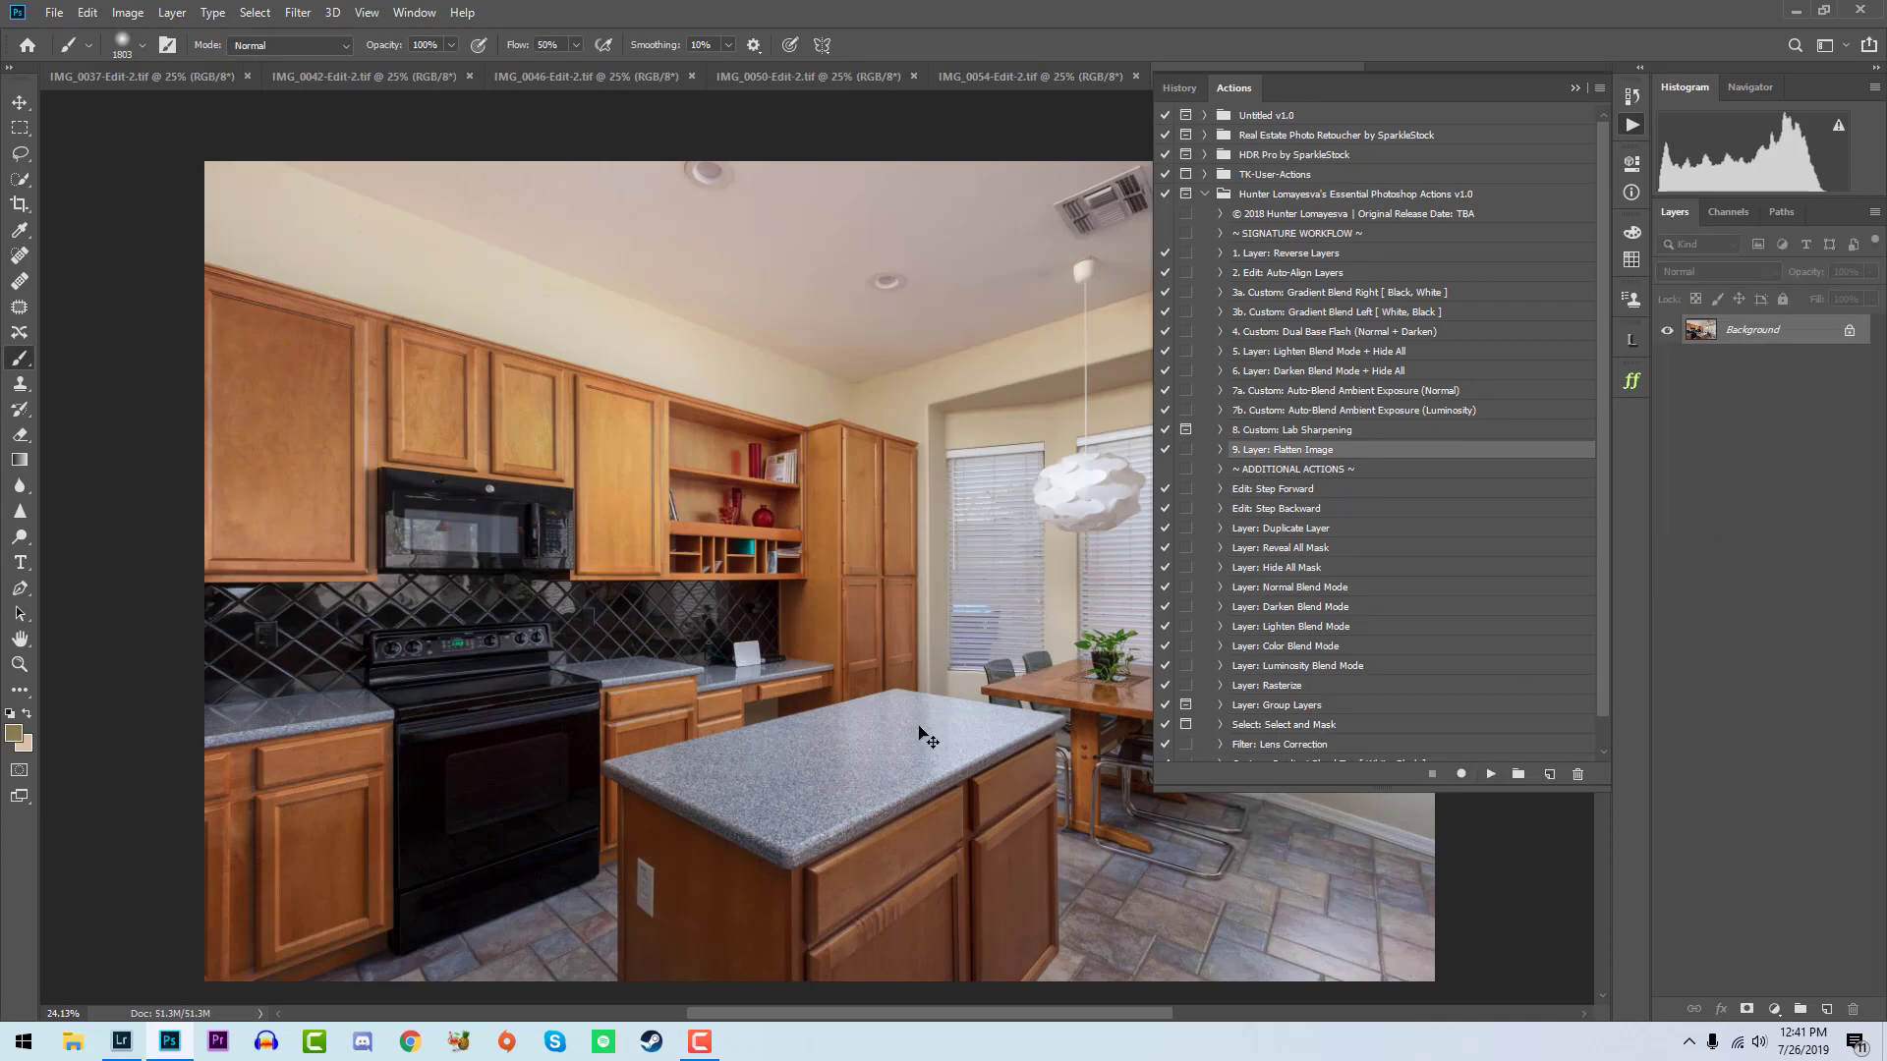
- Switch to Lightroom and rate the finished kitchen stove-view blend five stars
{"action": "left_click", "coordinate": [121, 1041]}
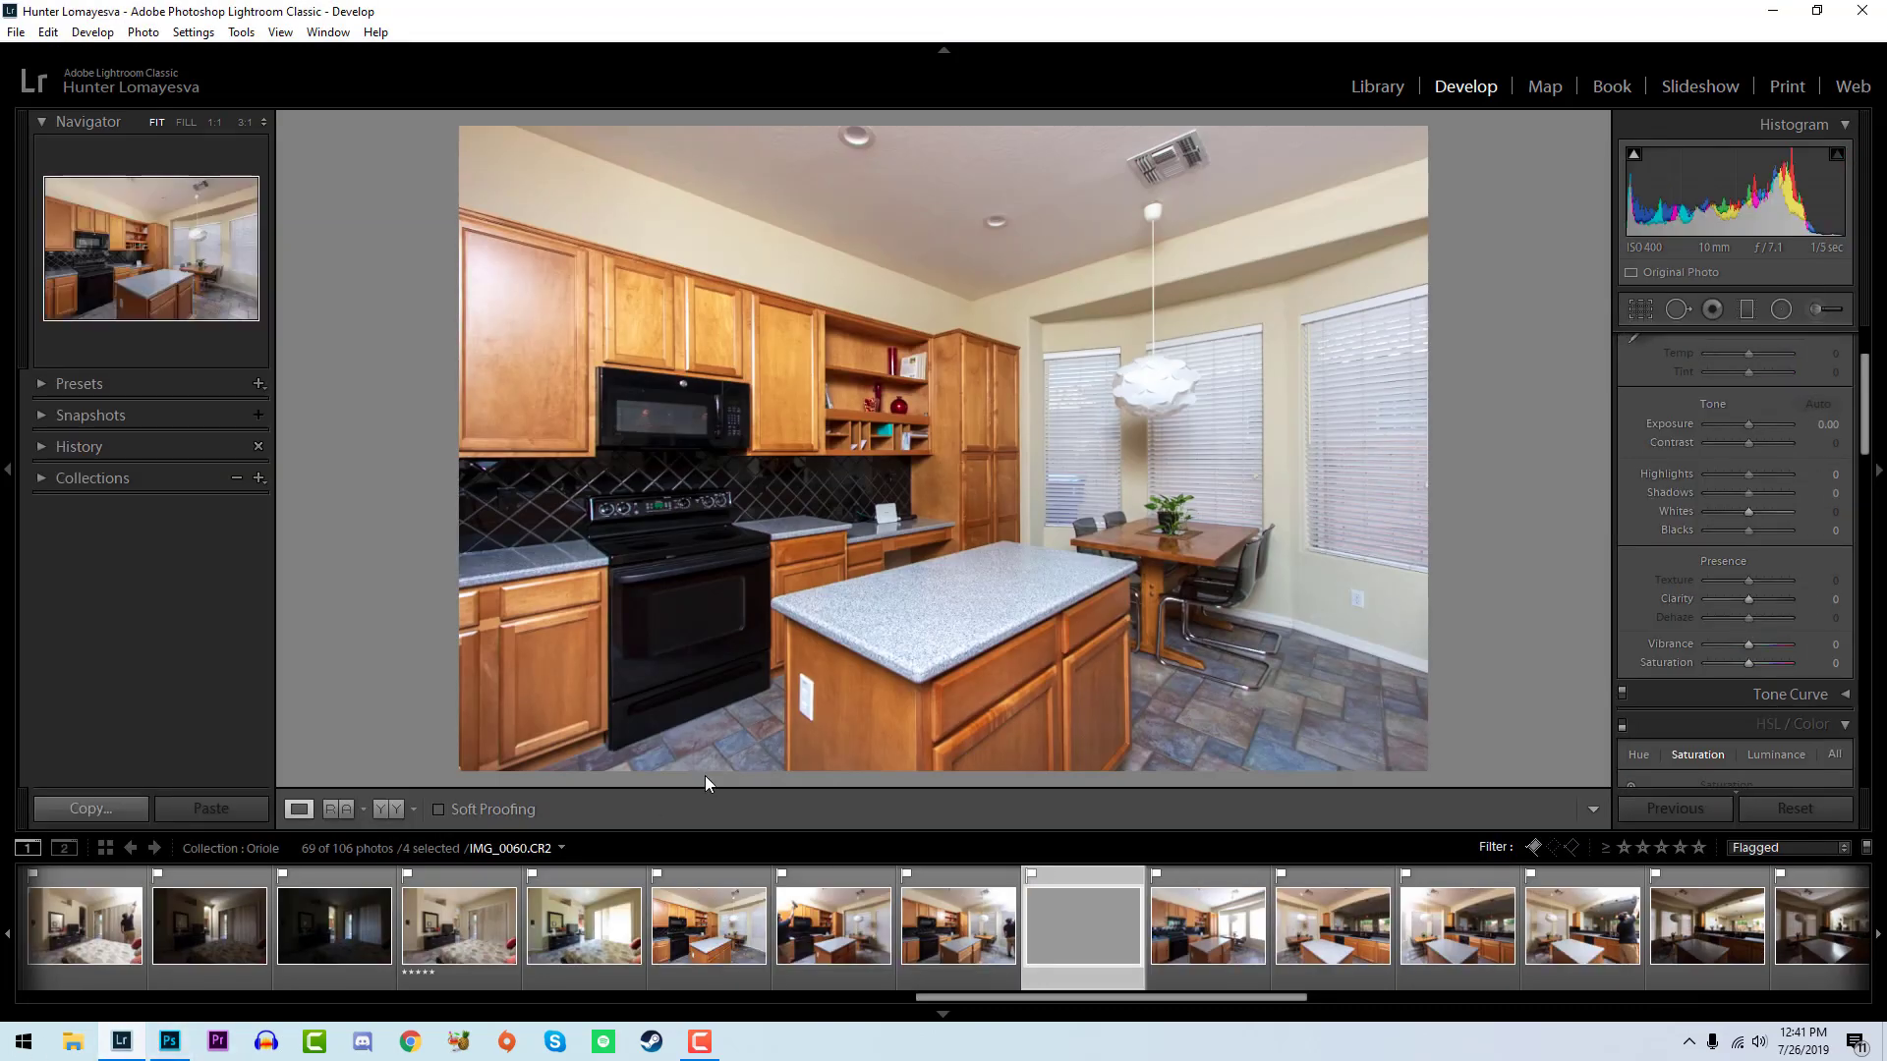
{"action": "key", "text": "5"}
{"action": "left_click", "coordinate": [167, 1041]}
{"action": "left_click", "coordinate": [165, 1043]}
- Select the six kitchen sink-view photos IMG_0064 to IMG_0069 and open them as layers in Photoshop
{"action": "left_click", "coordinate": [1333, 923]}
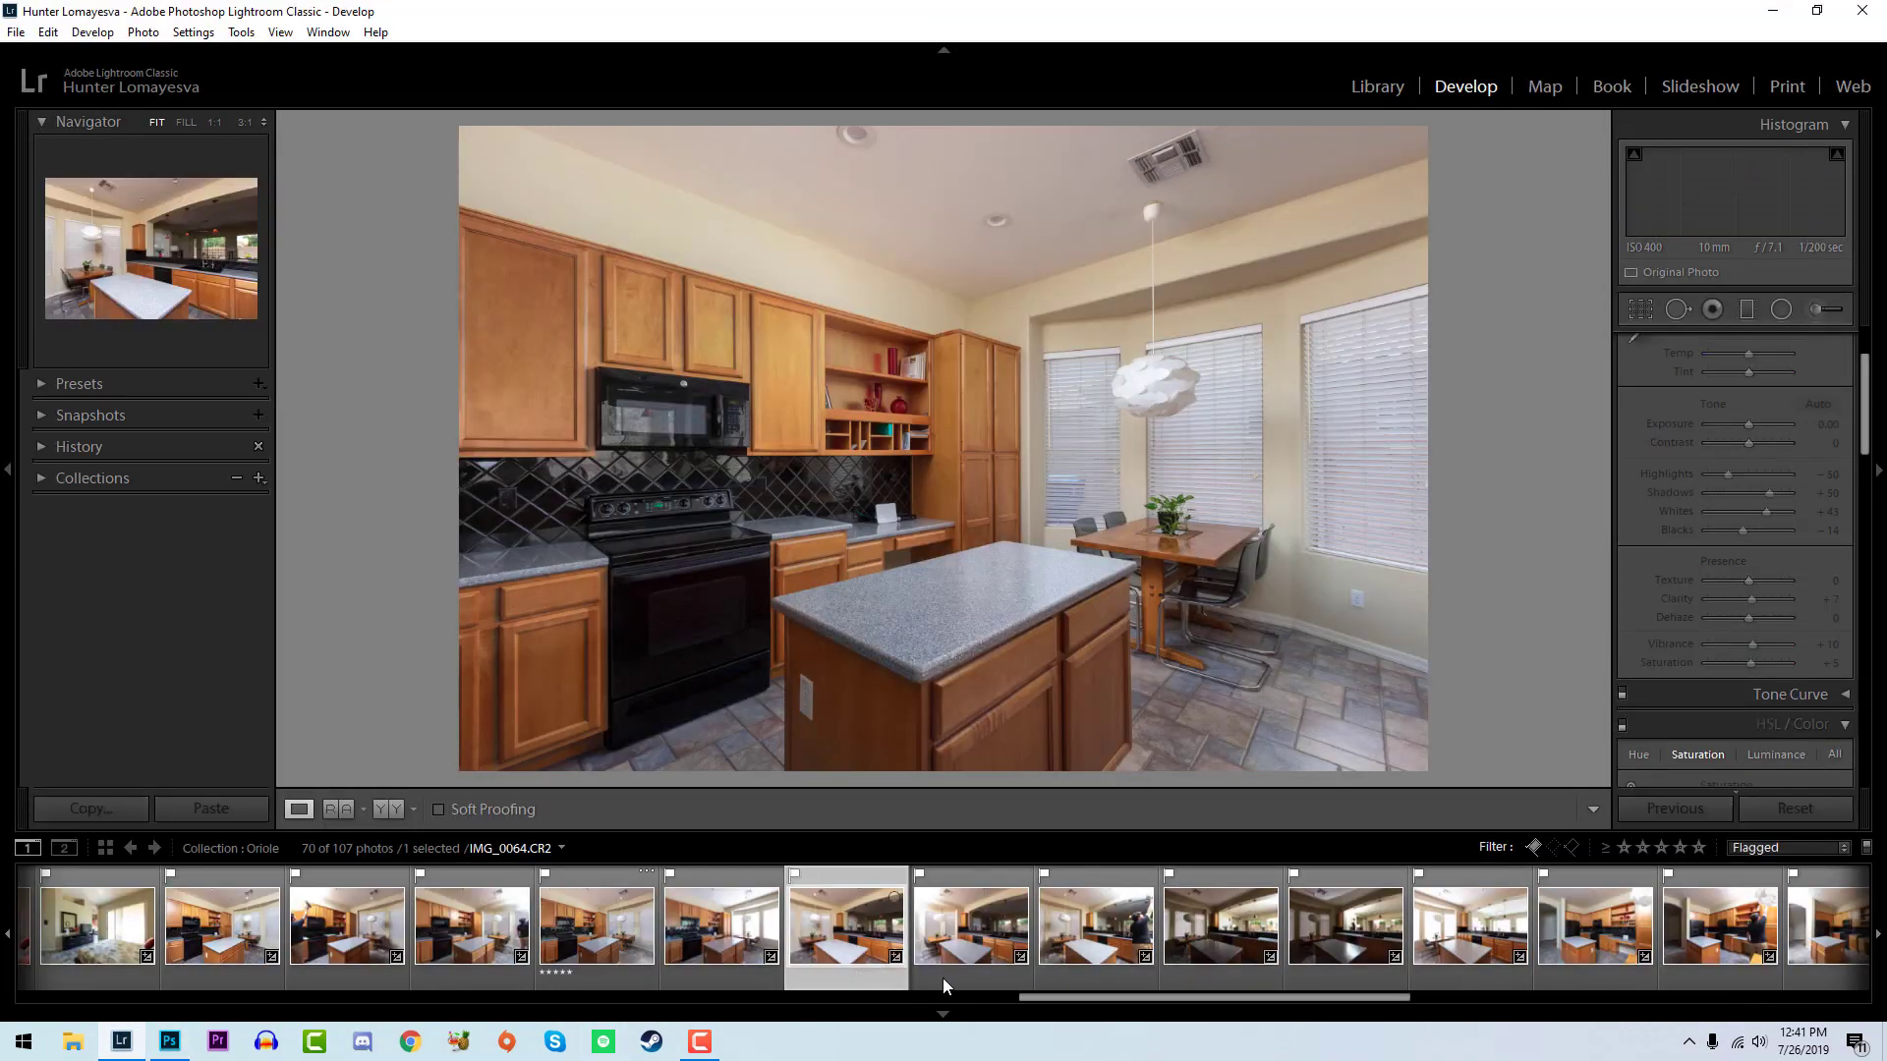
{"action": "left_click", "coordinate": [1469, 929], "text": "shift"}
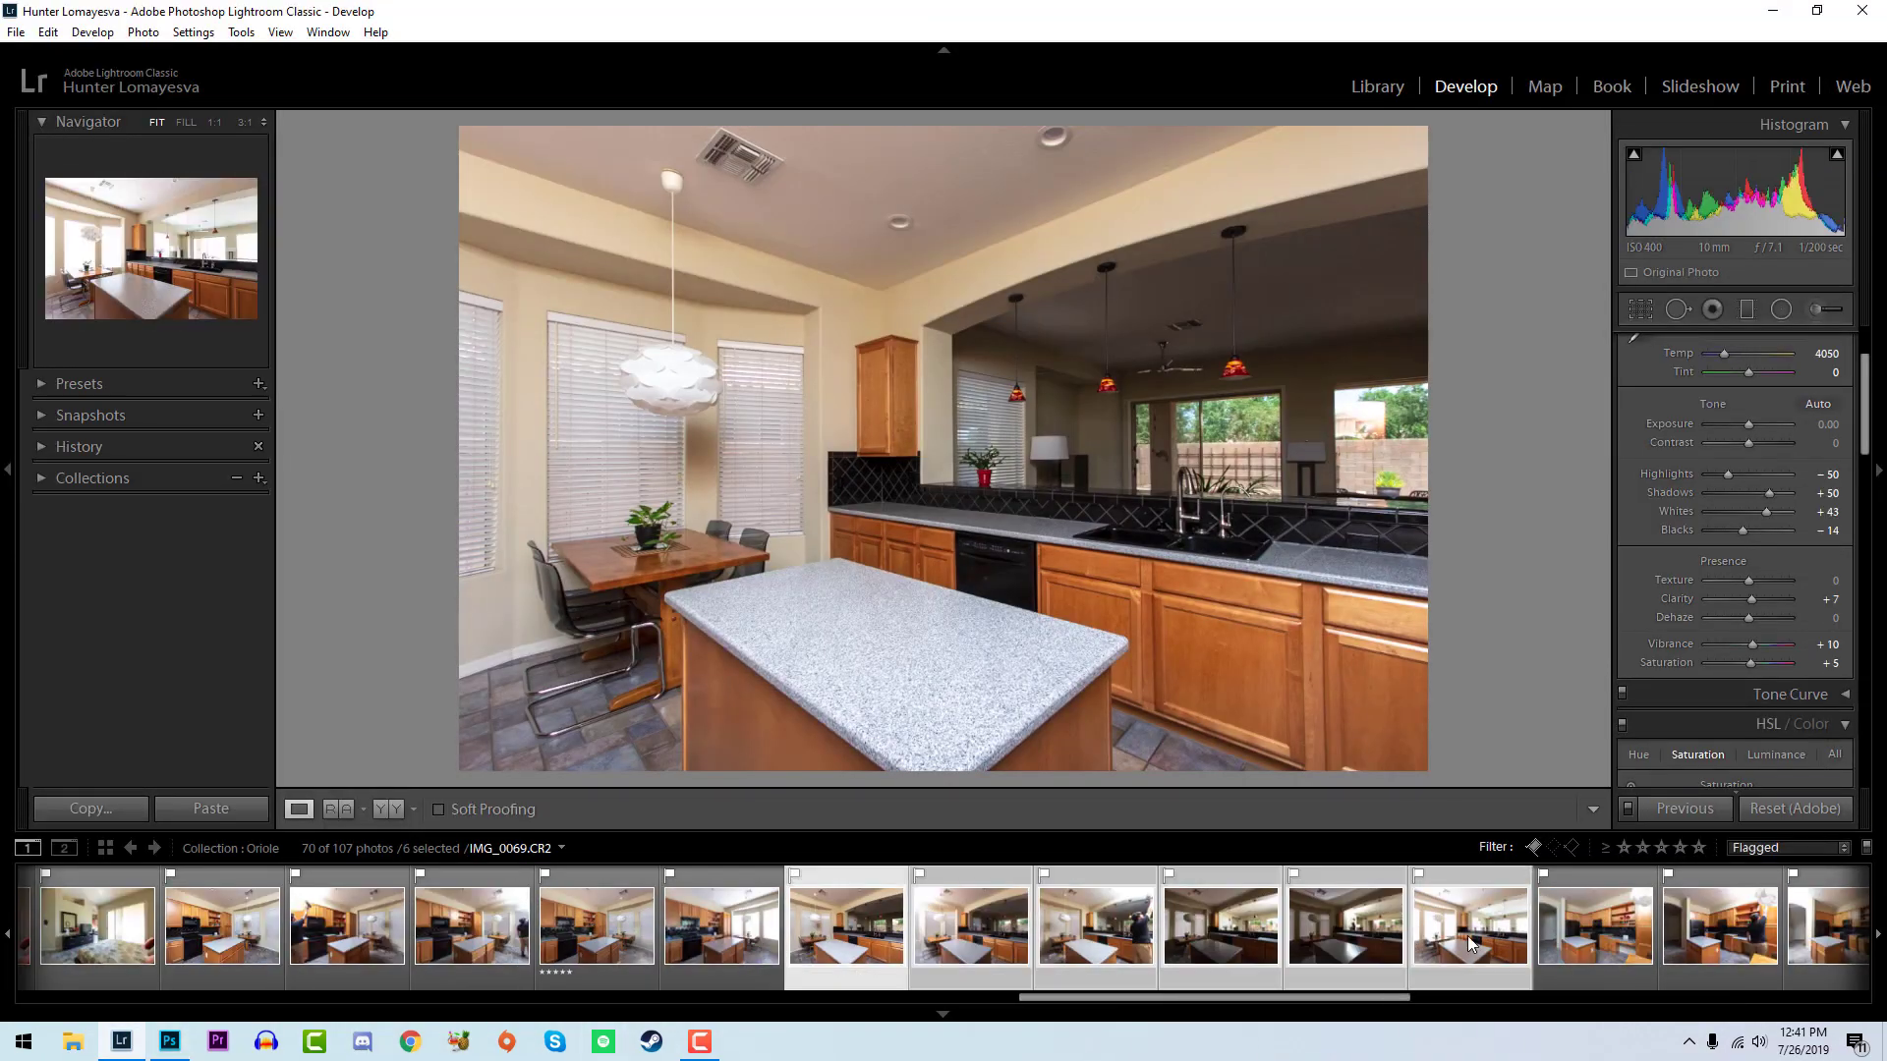
{"action": "right_click", "coordinate": [1469, 934]}
{"action": "mouse_move", "coordinate": [1590, 471]}
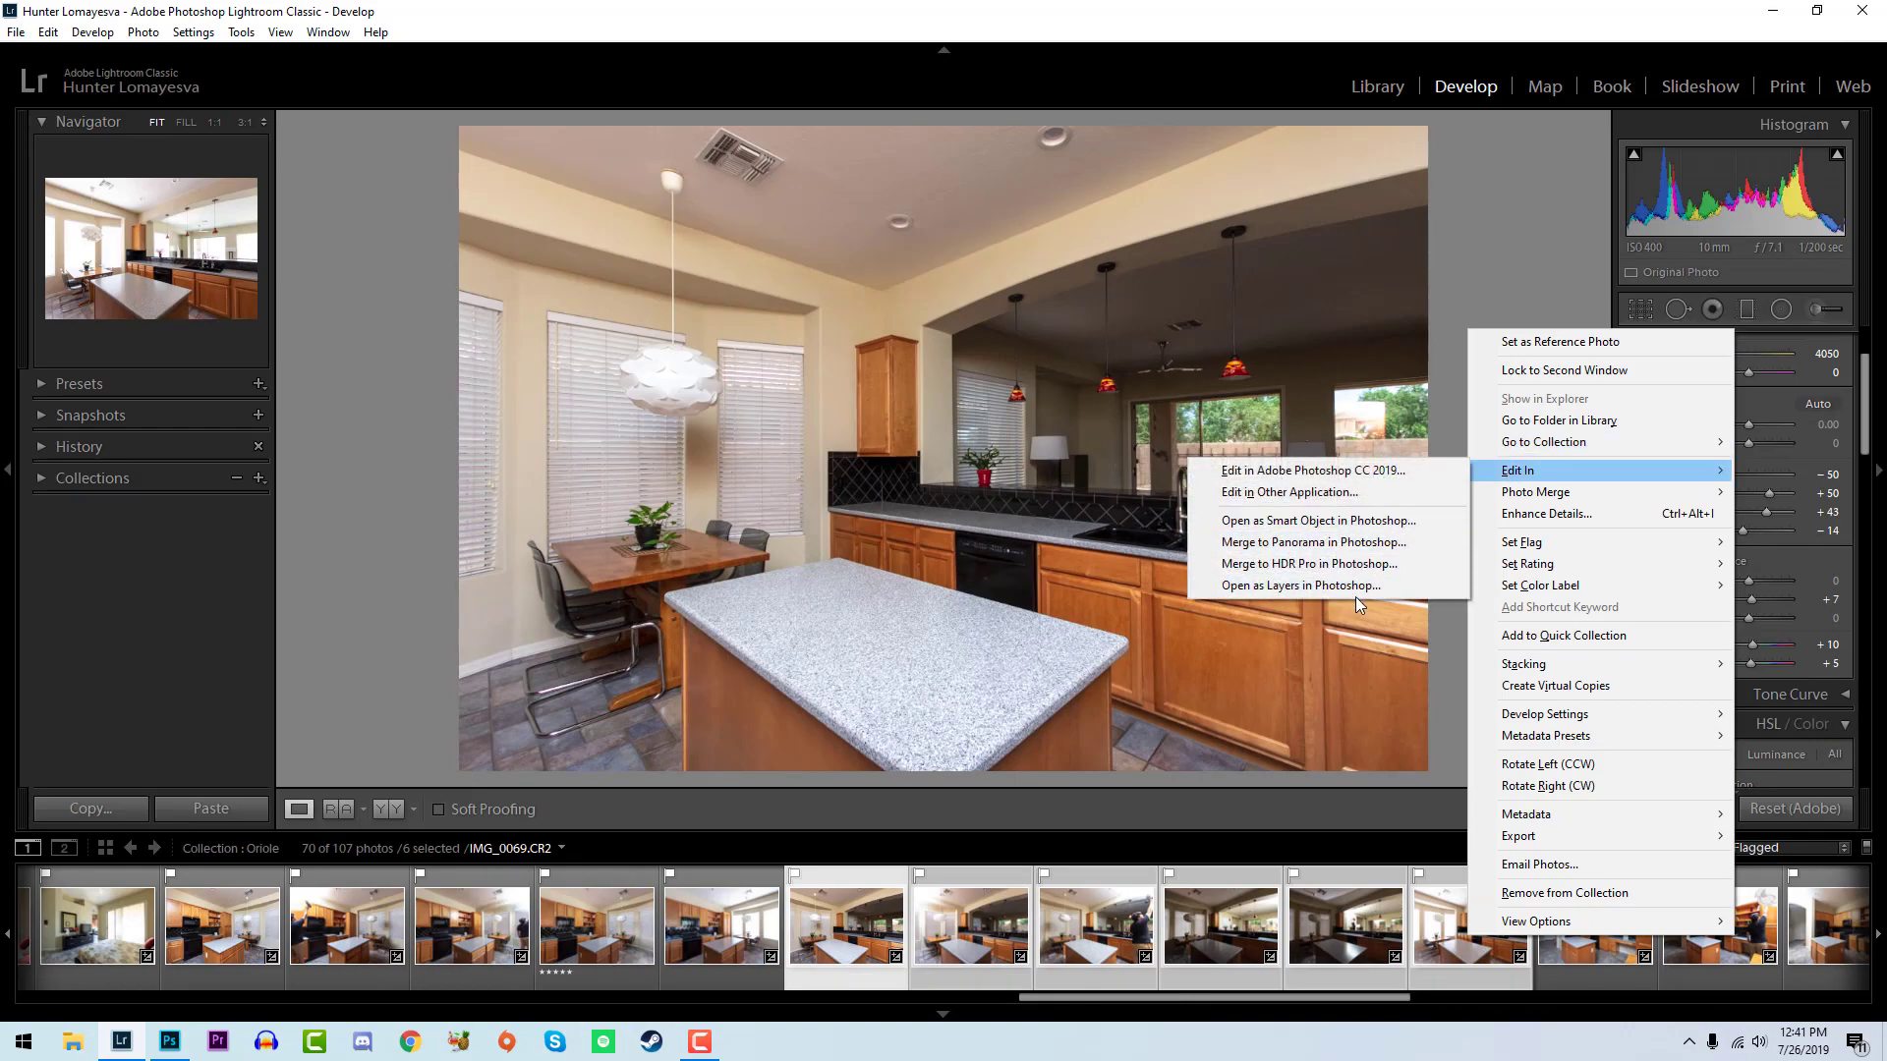
{"action": "left_click", "coordinate": [1356, 586]}
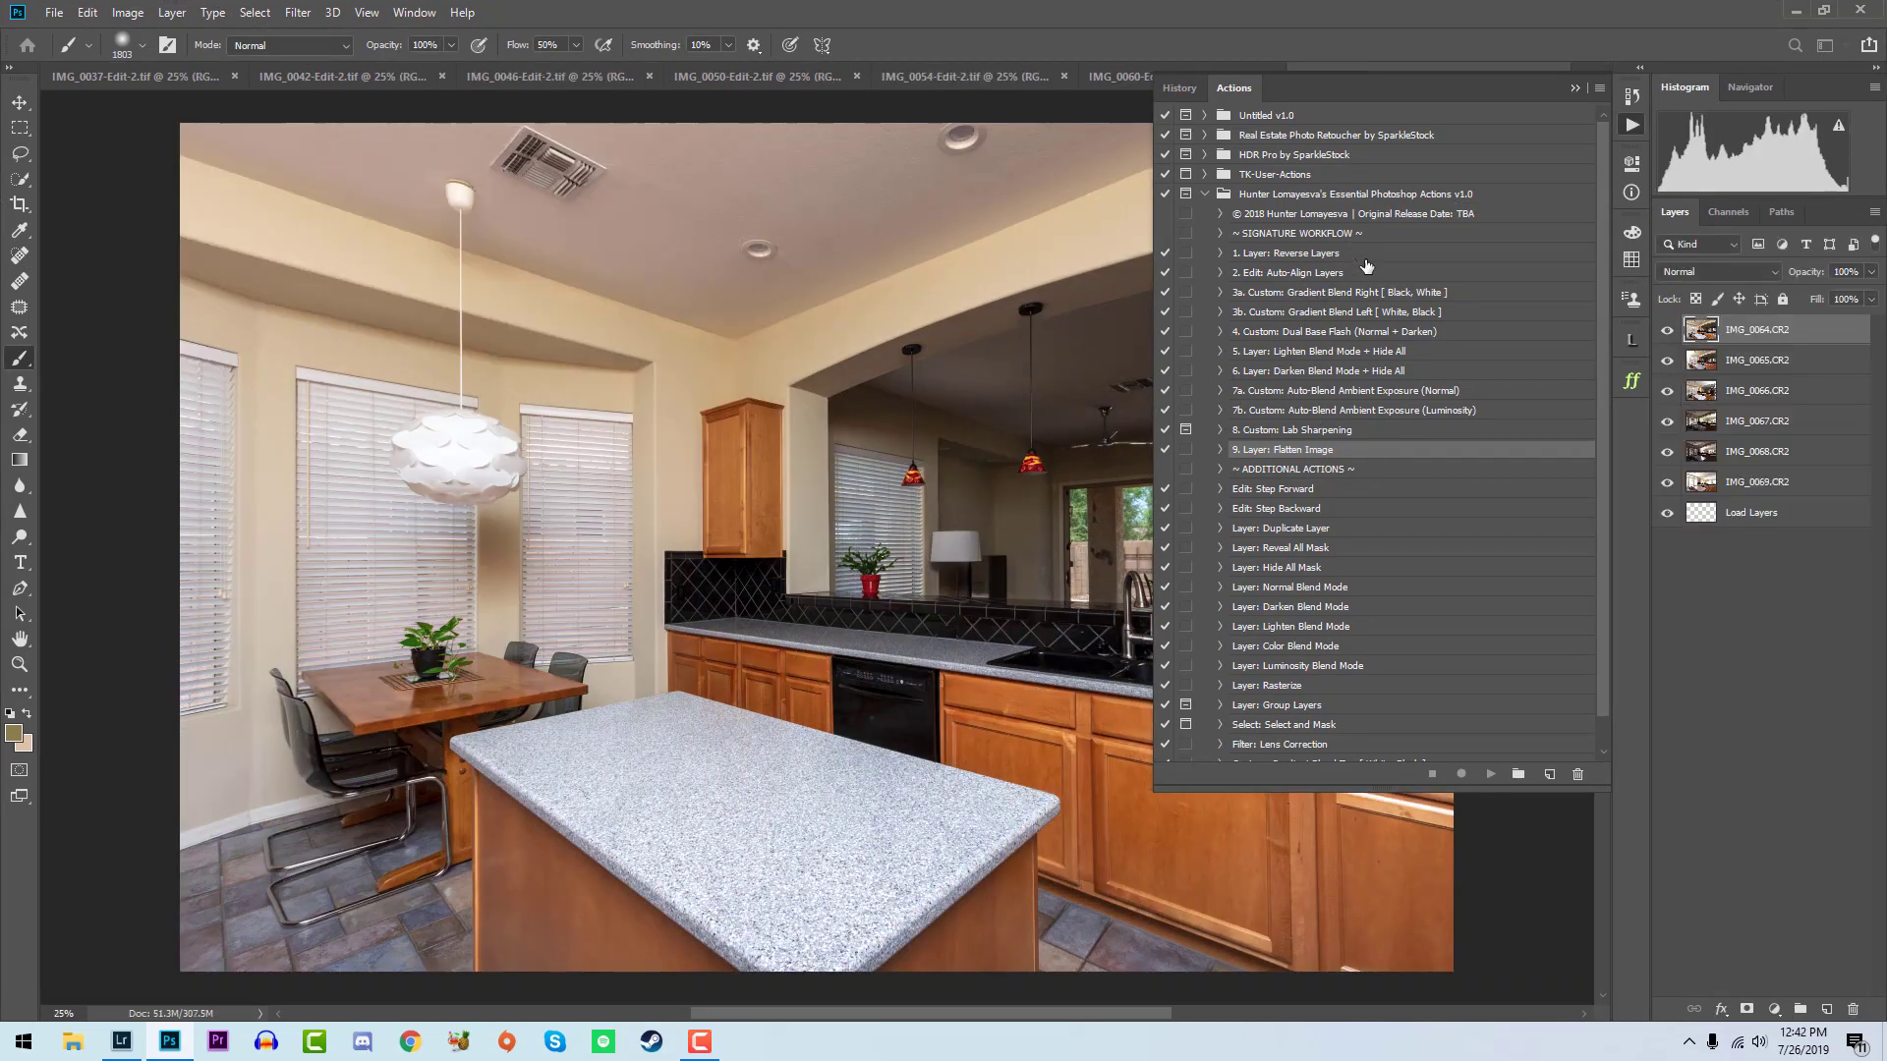
- Reverse the sink-view layers and blend the flash exposures with the Custom: Gradient Blend Left [White, Black] action
{"action": "left_click", "coordinate": [1282, 253]}
{"action": "left_click", "coordinate": [1490, 775]}
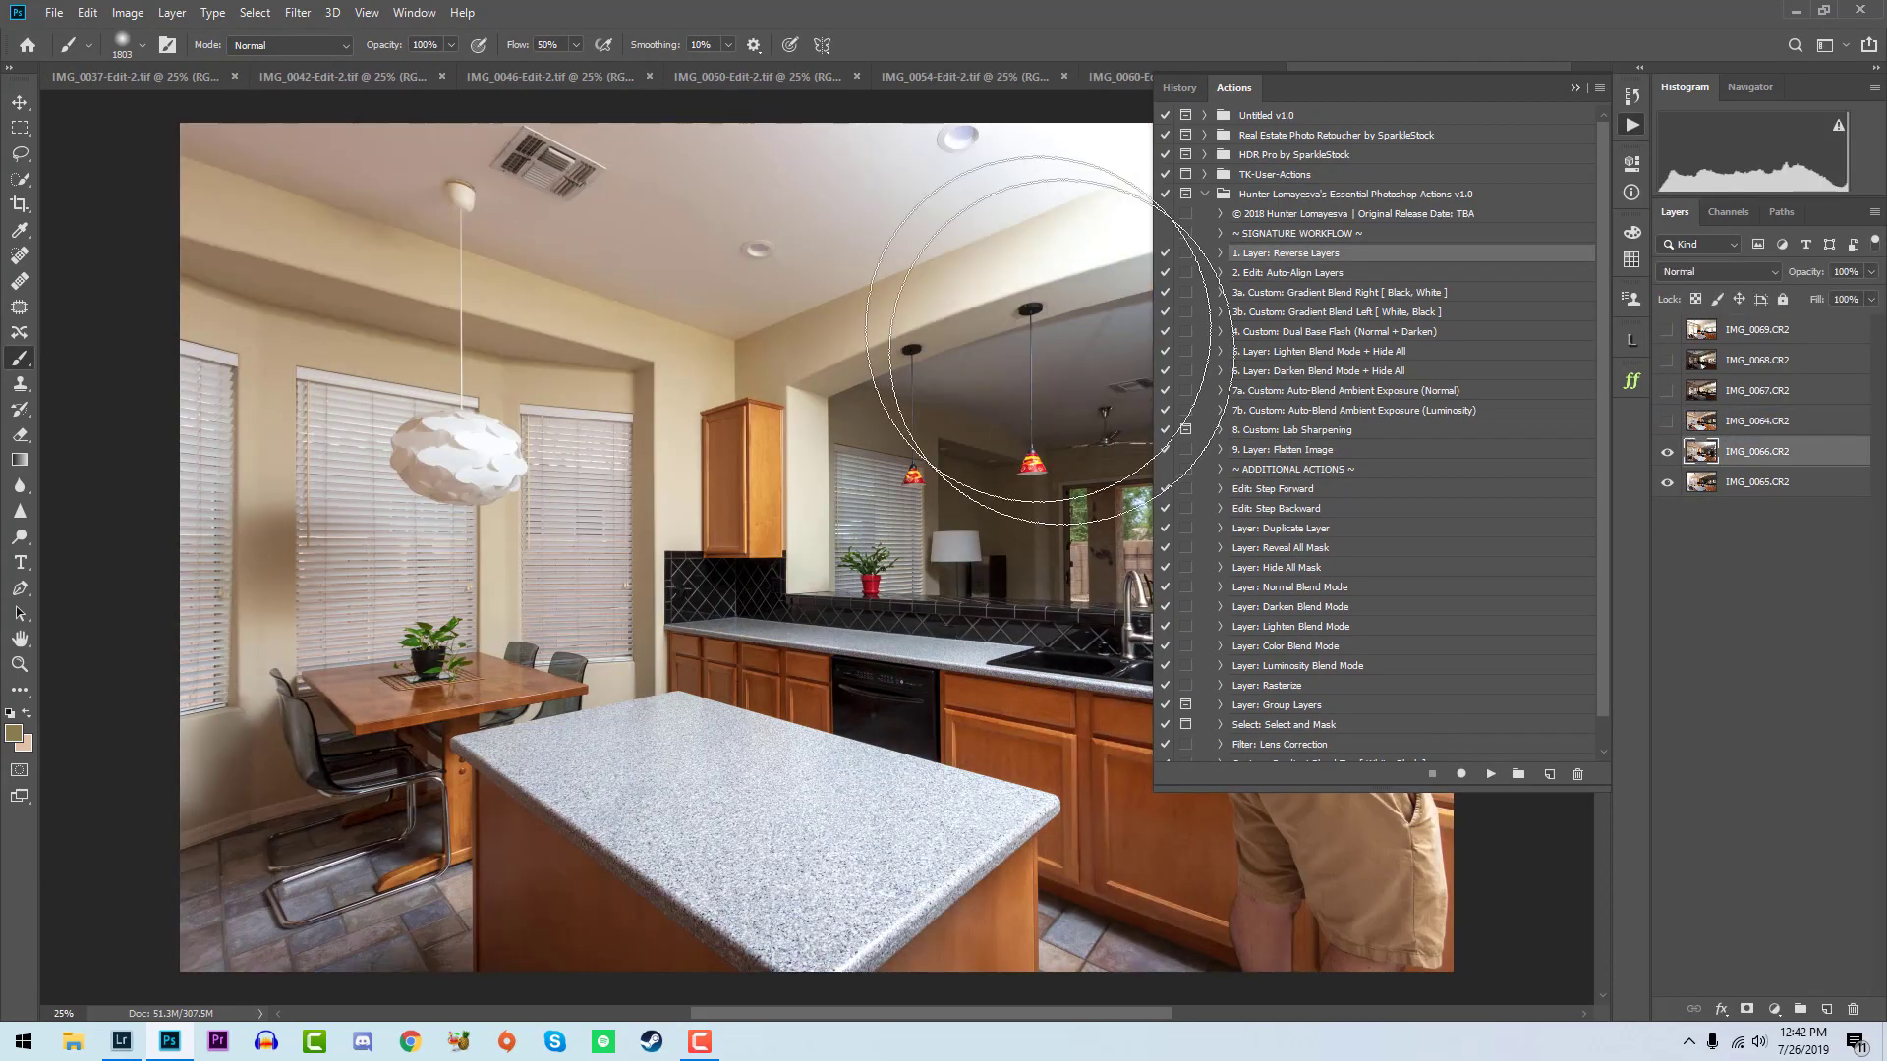
{"action": "left_click", "coordinate": [1393, 312]}
{"action": "left_click", "coordinate": [1490, 775]}
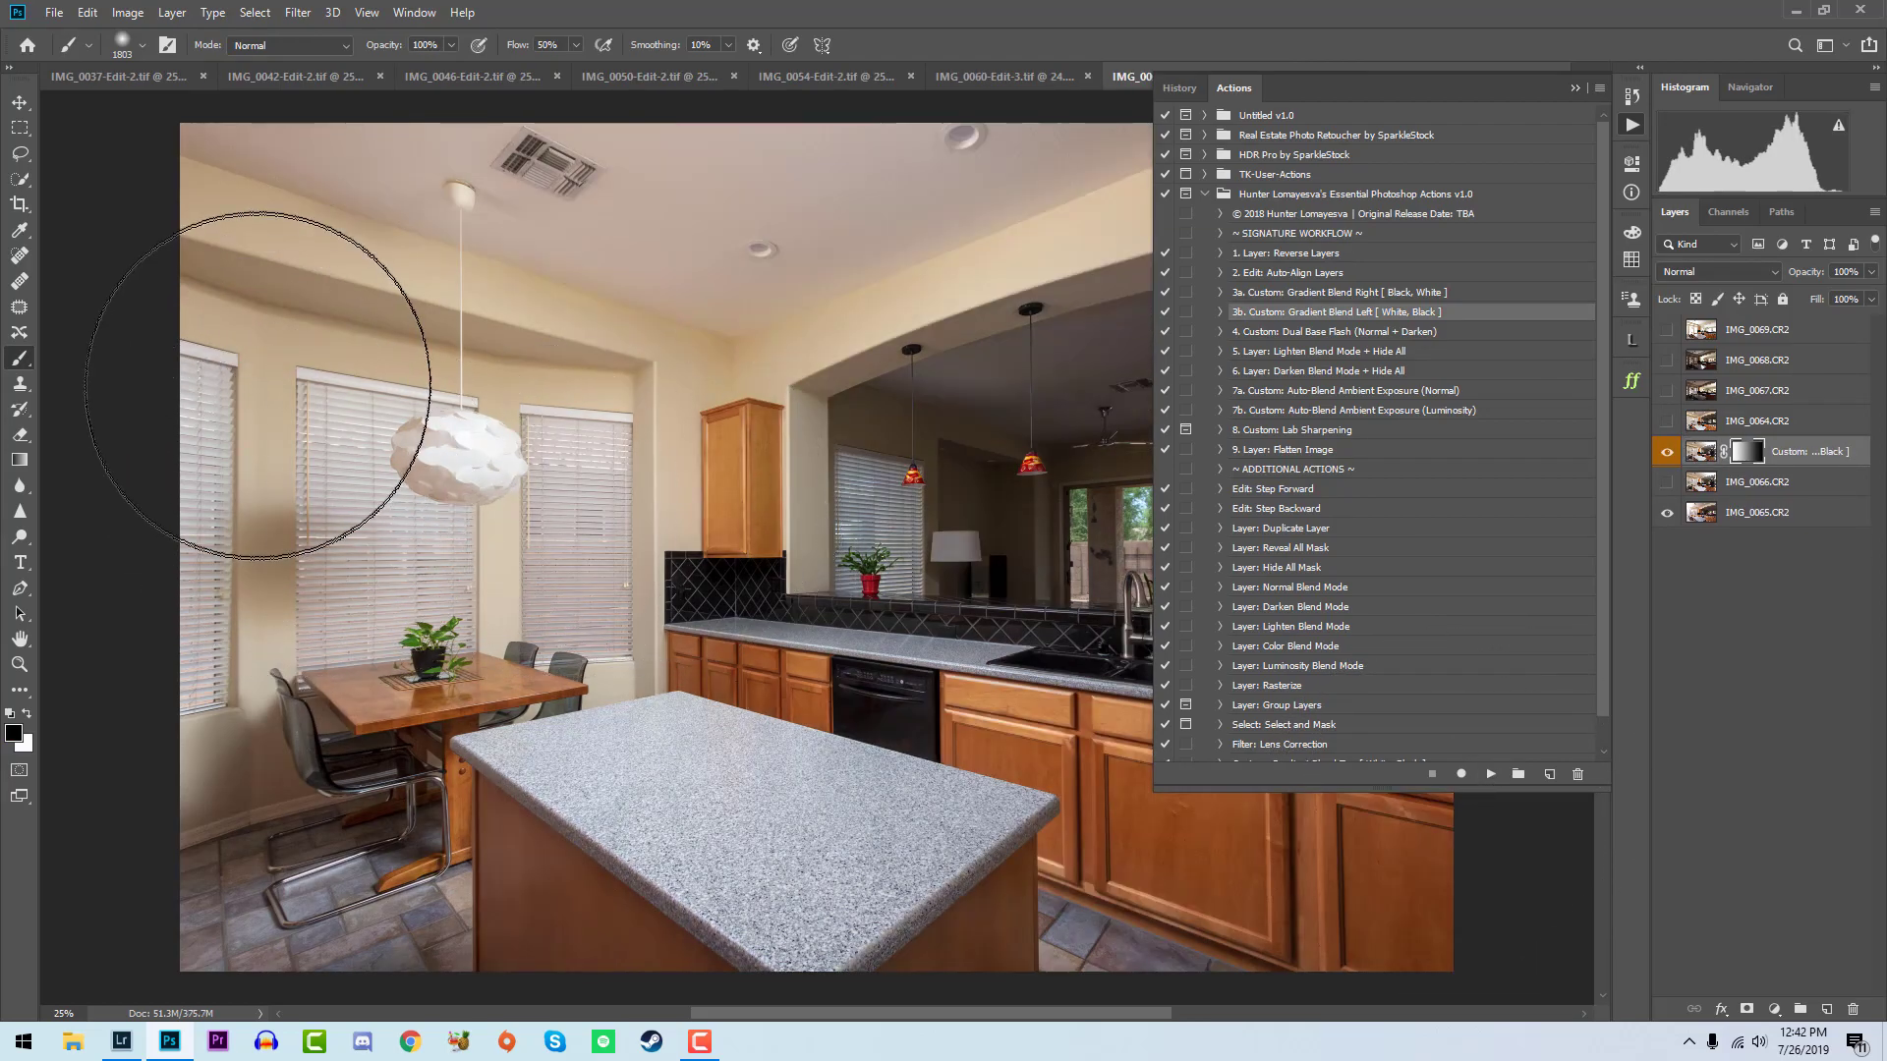
{"action": "key", "text": "x"}
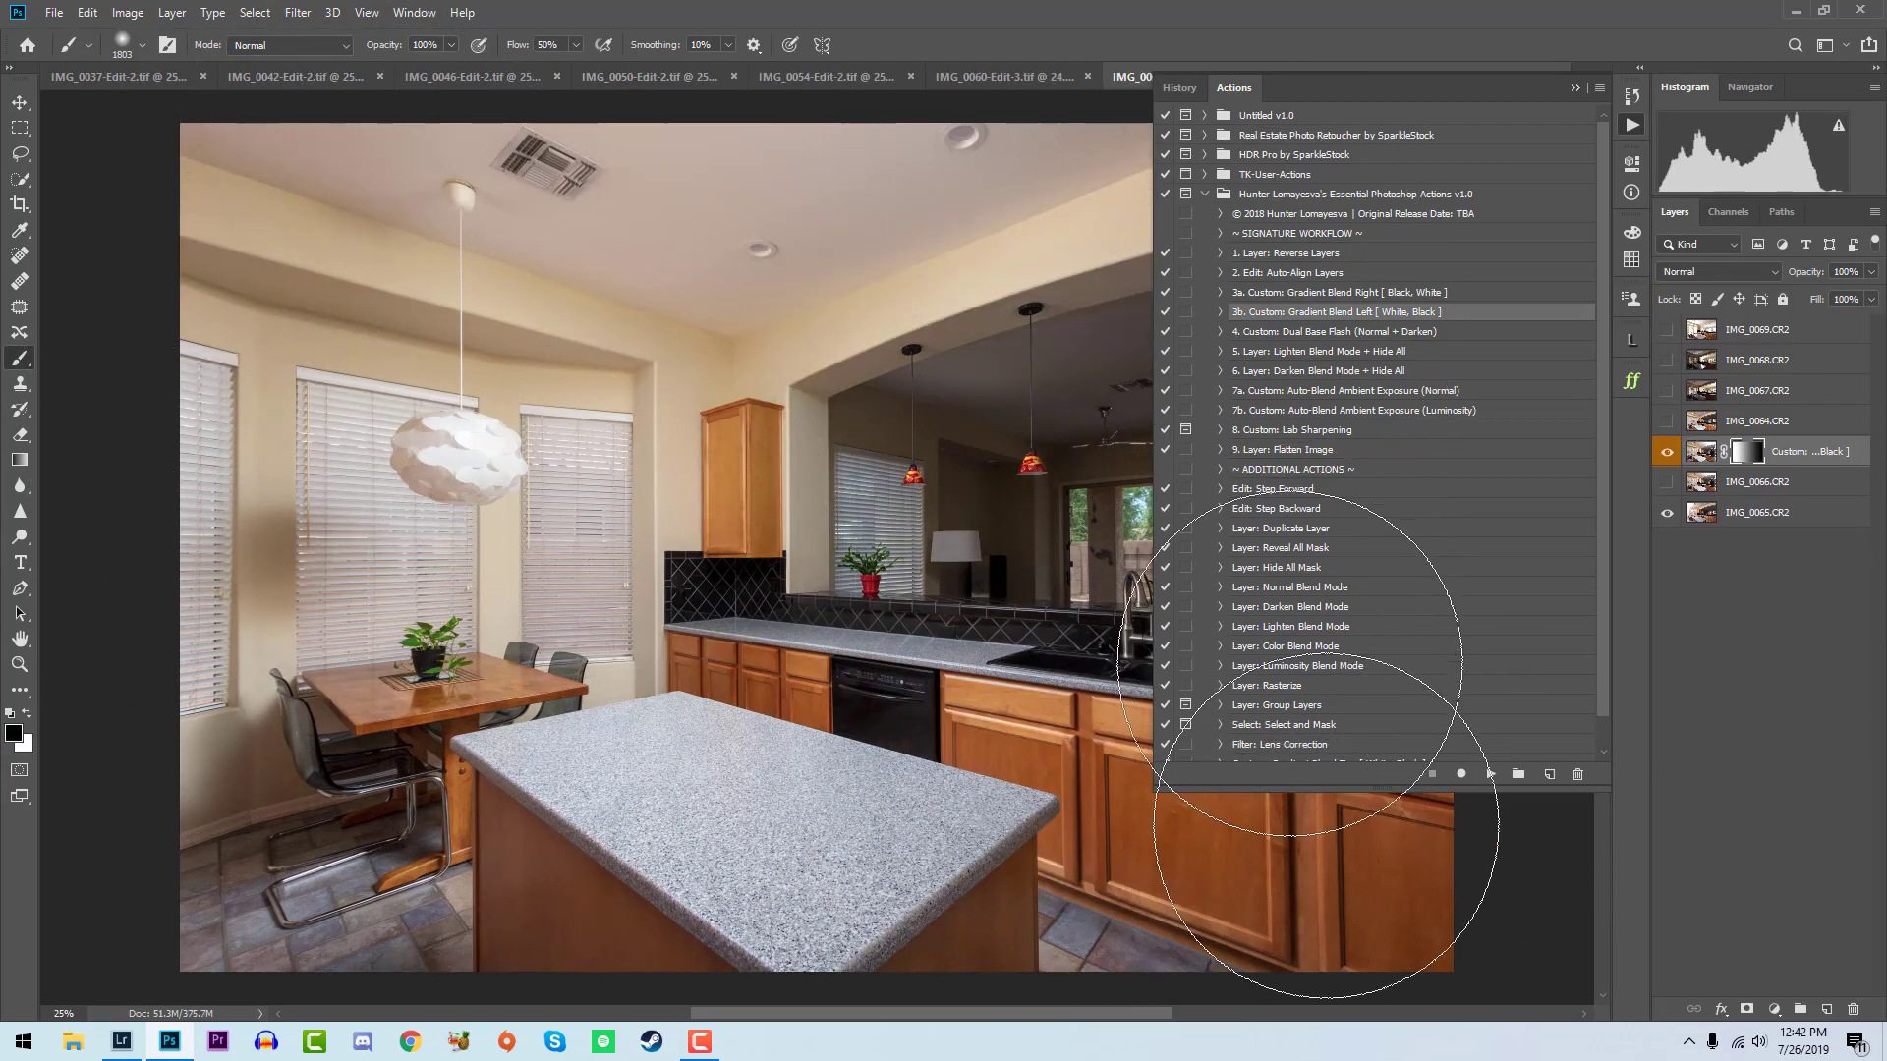
- Show IMG_0064, run the Custom: Dual Base Flash (Normal + Darken) action, and paint the Normal mask over the dining nook's windows and floor
{"action": "left_click", "coordinate": [1699, 425]}
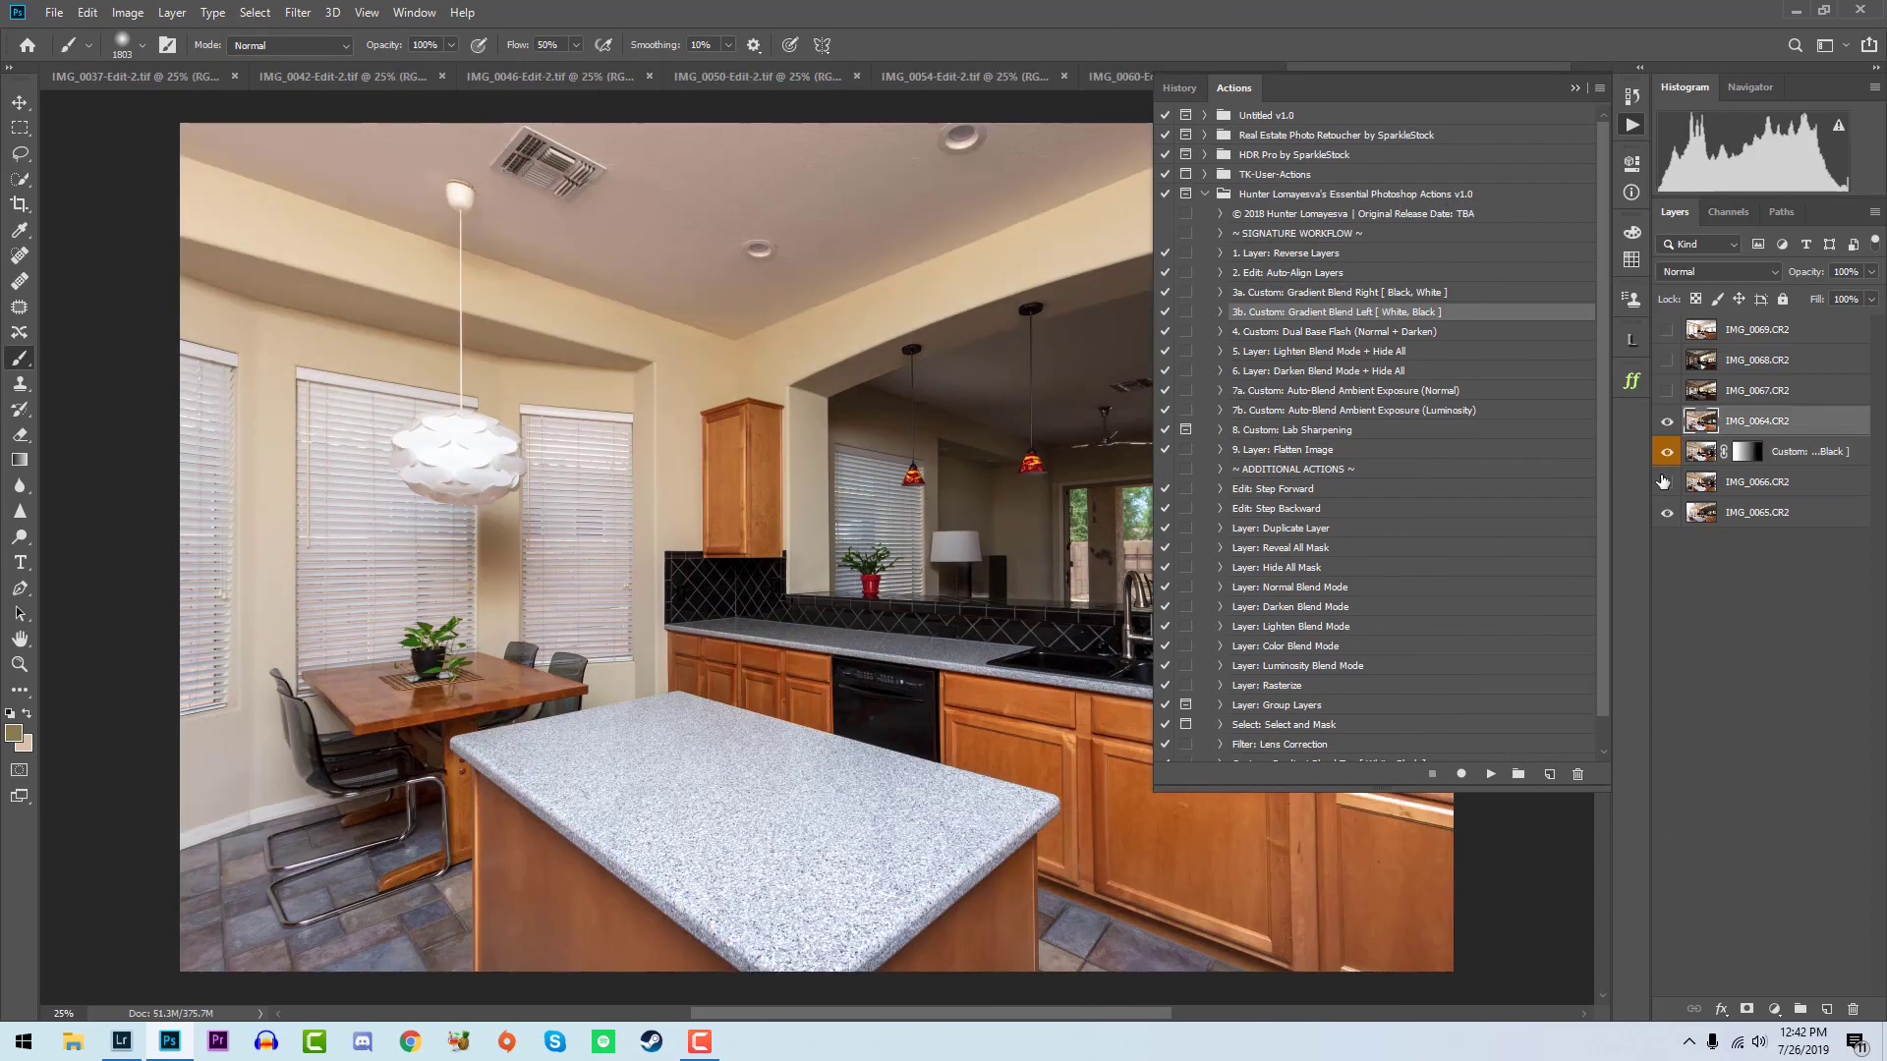
{"action": "left_click", "coordinate": [1399, 336]}
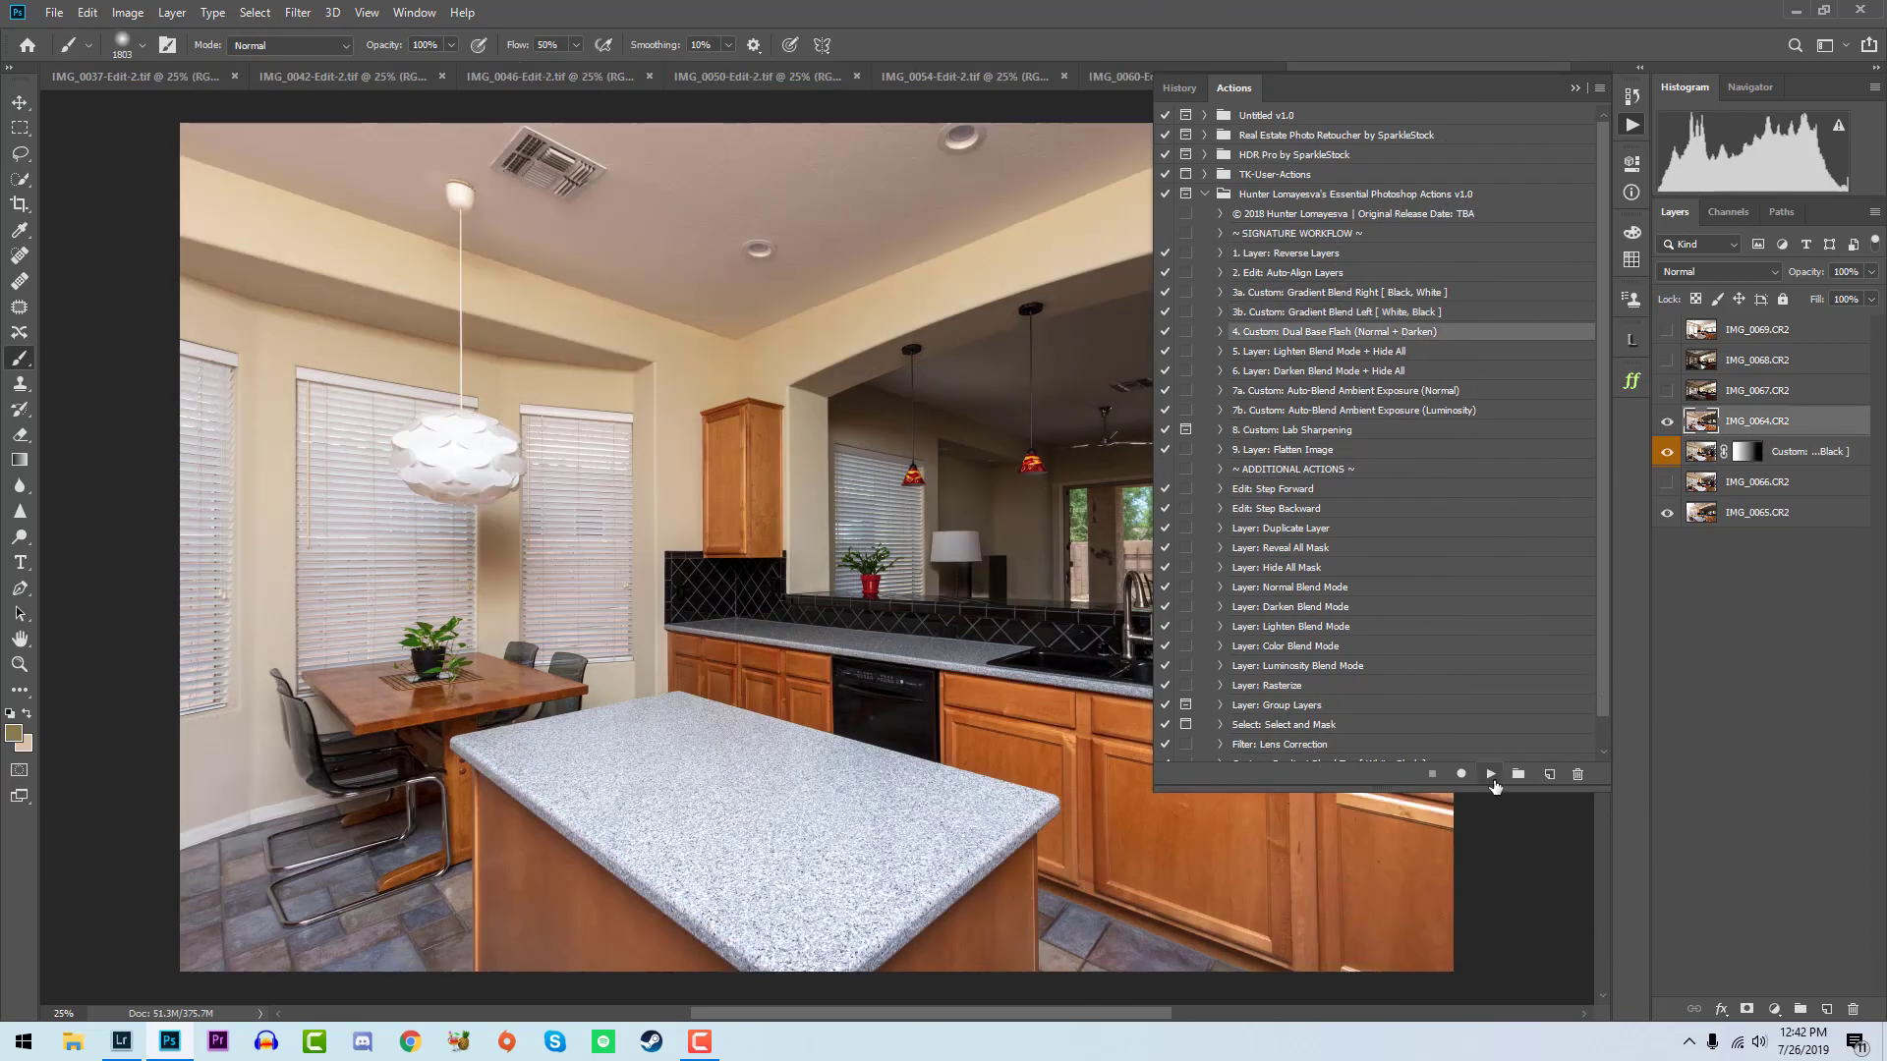
{"action": "left_click", "coordinate": [1490, 774]}
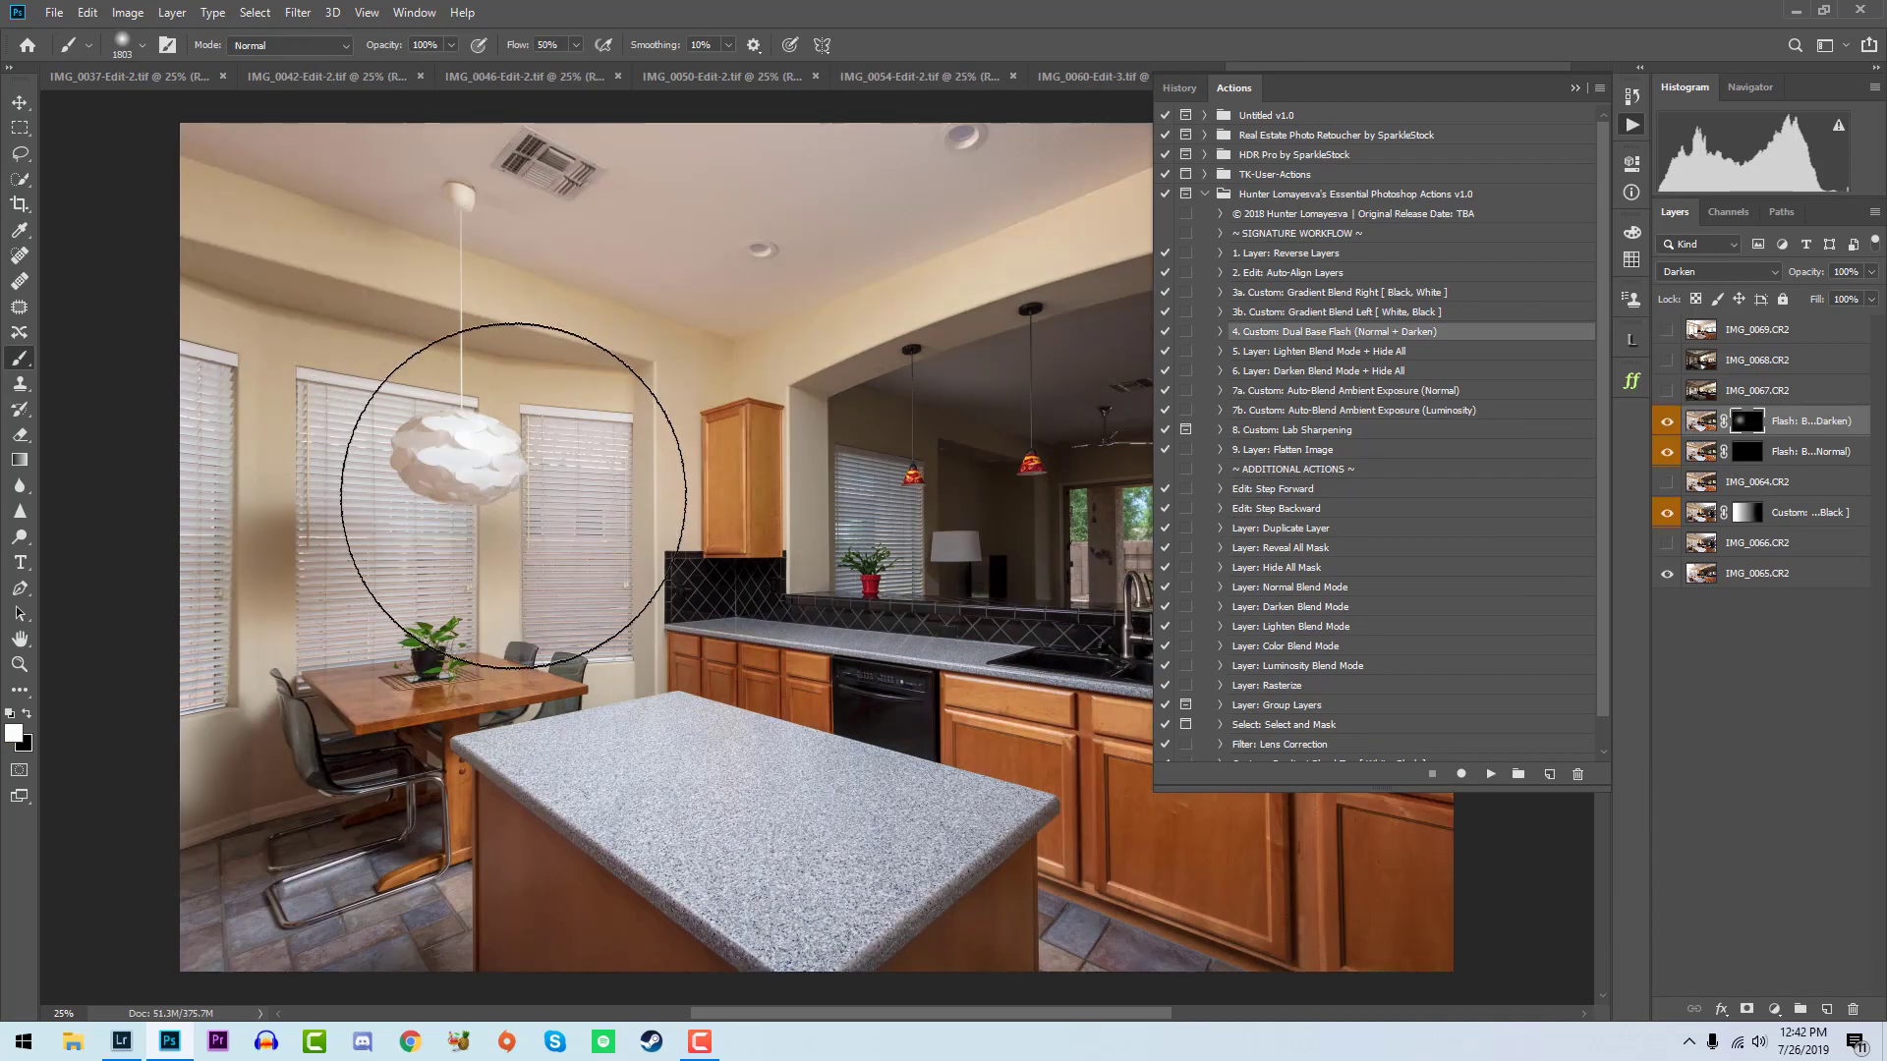
{"action": "left_click", "coordinate": [1745, 454]}
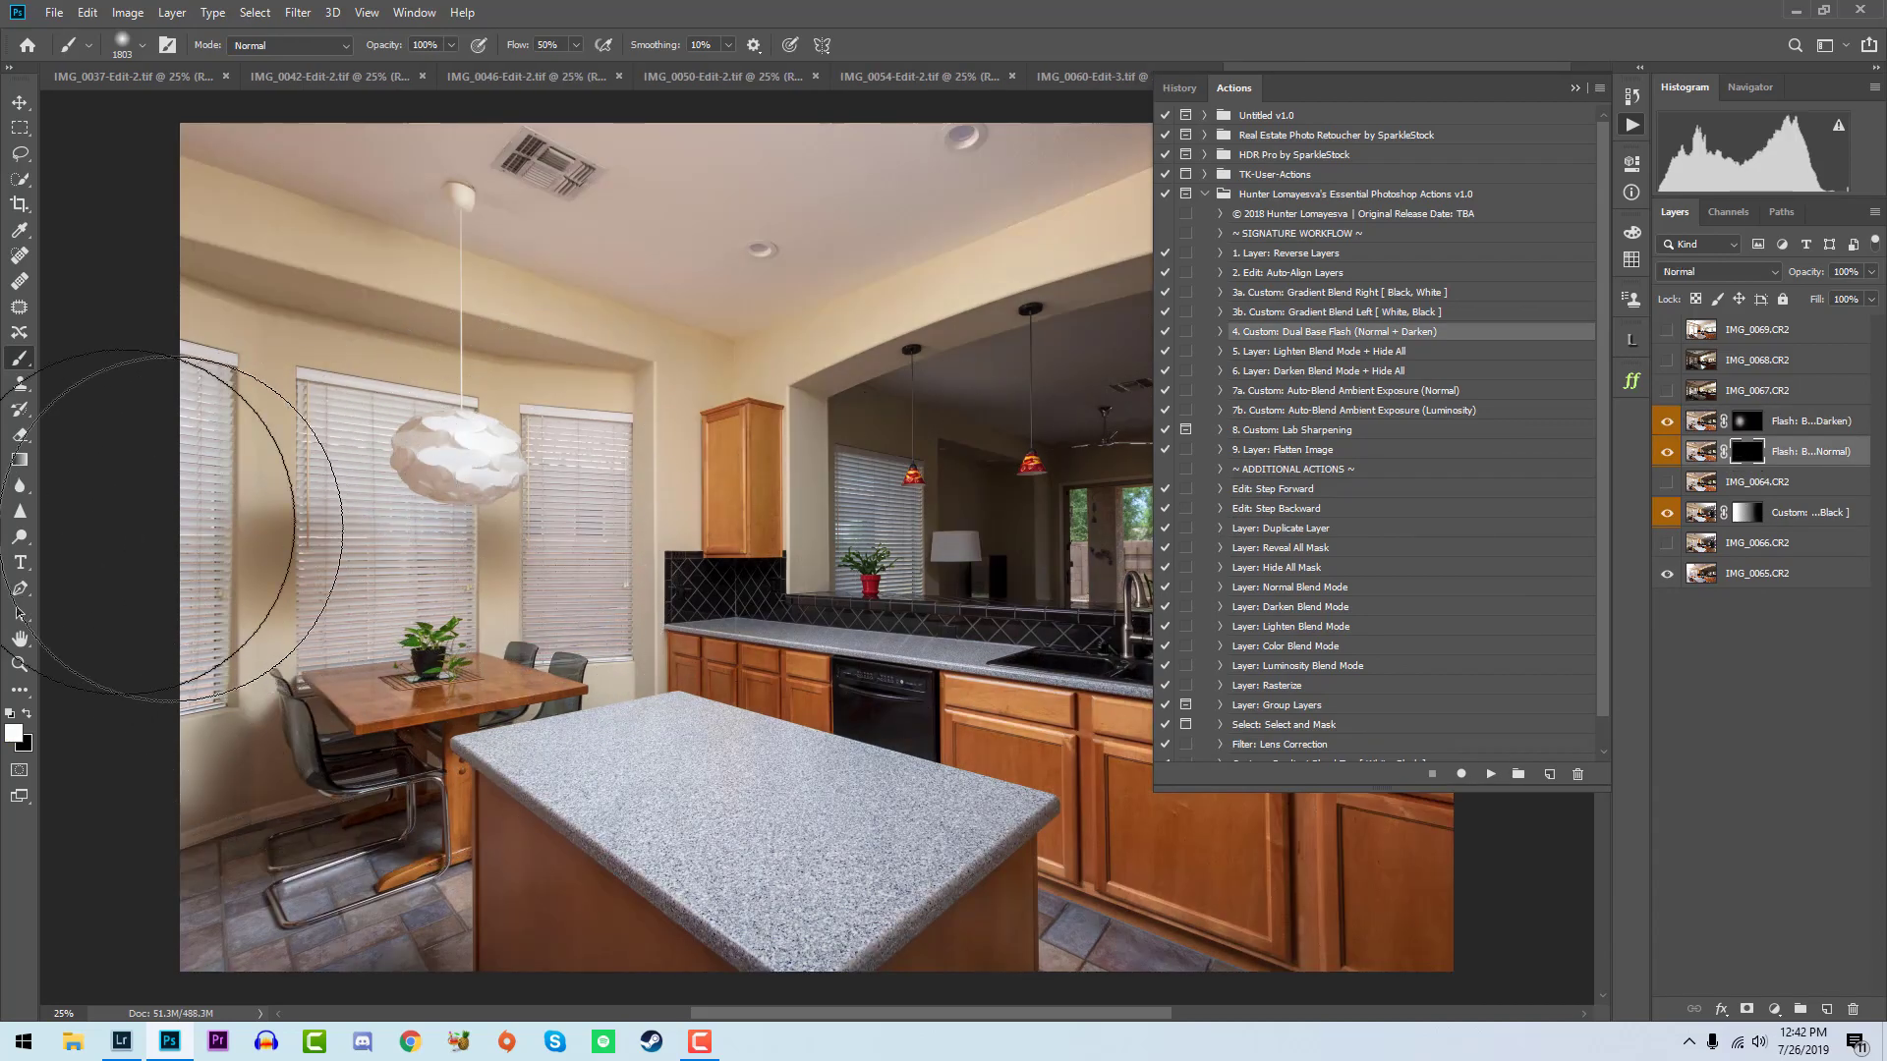
{"action": "left_click_drag", "start_coordinate": [329, 551], "coordinate": [358, 944]}
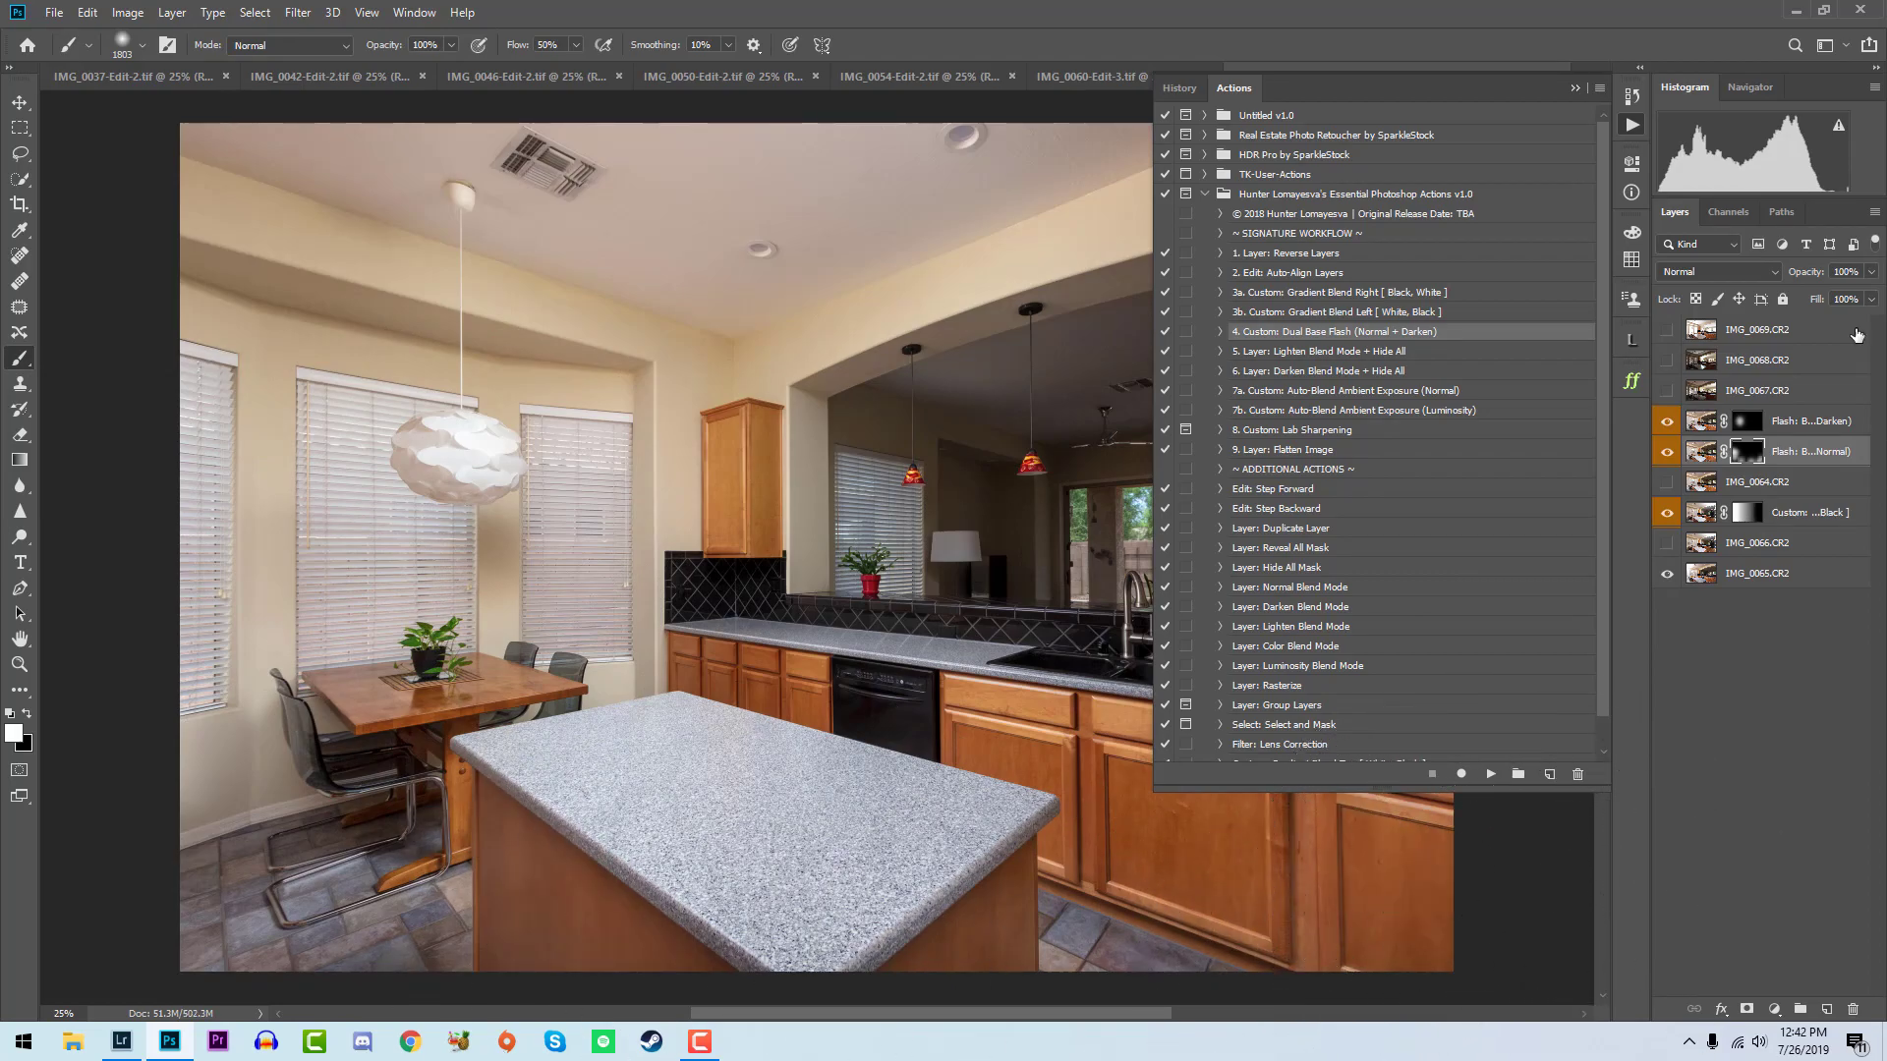
- Check the IMG_0067 exposure, hide it again, and paint the Flash: Base (Darken) mask over the windows beyond the pass-through
{"action": "left_click", "coordinate": [1682, 397]}
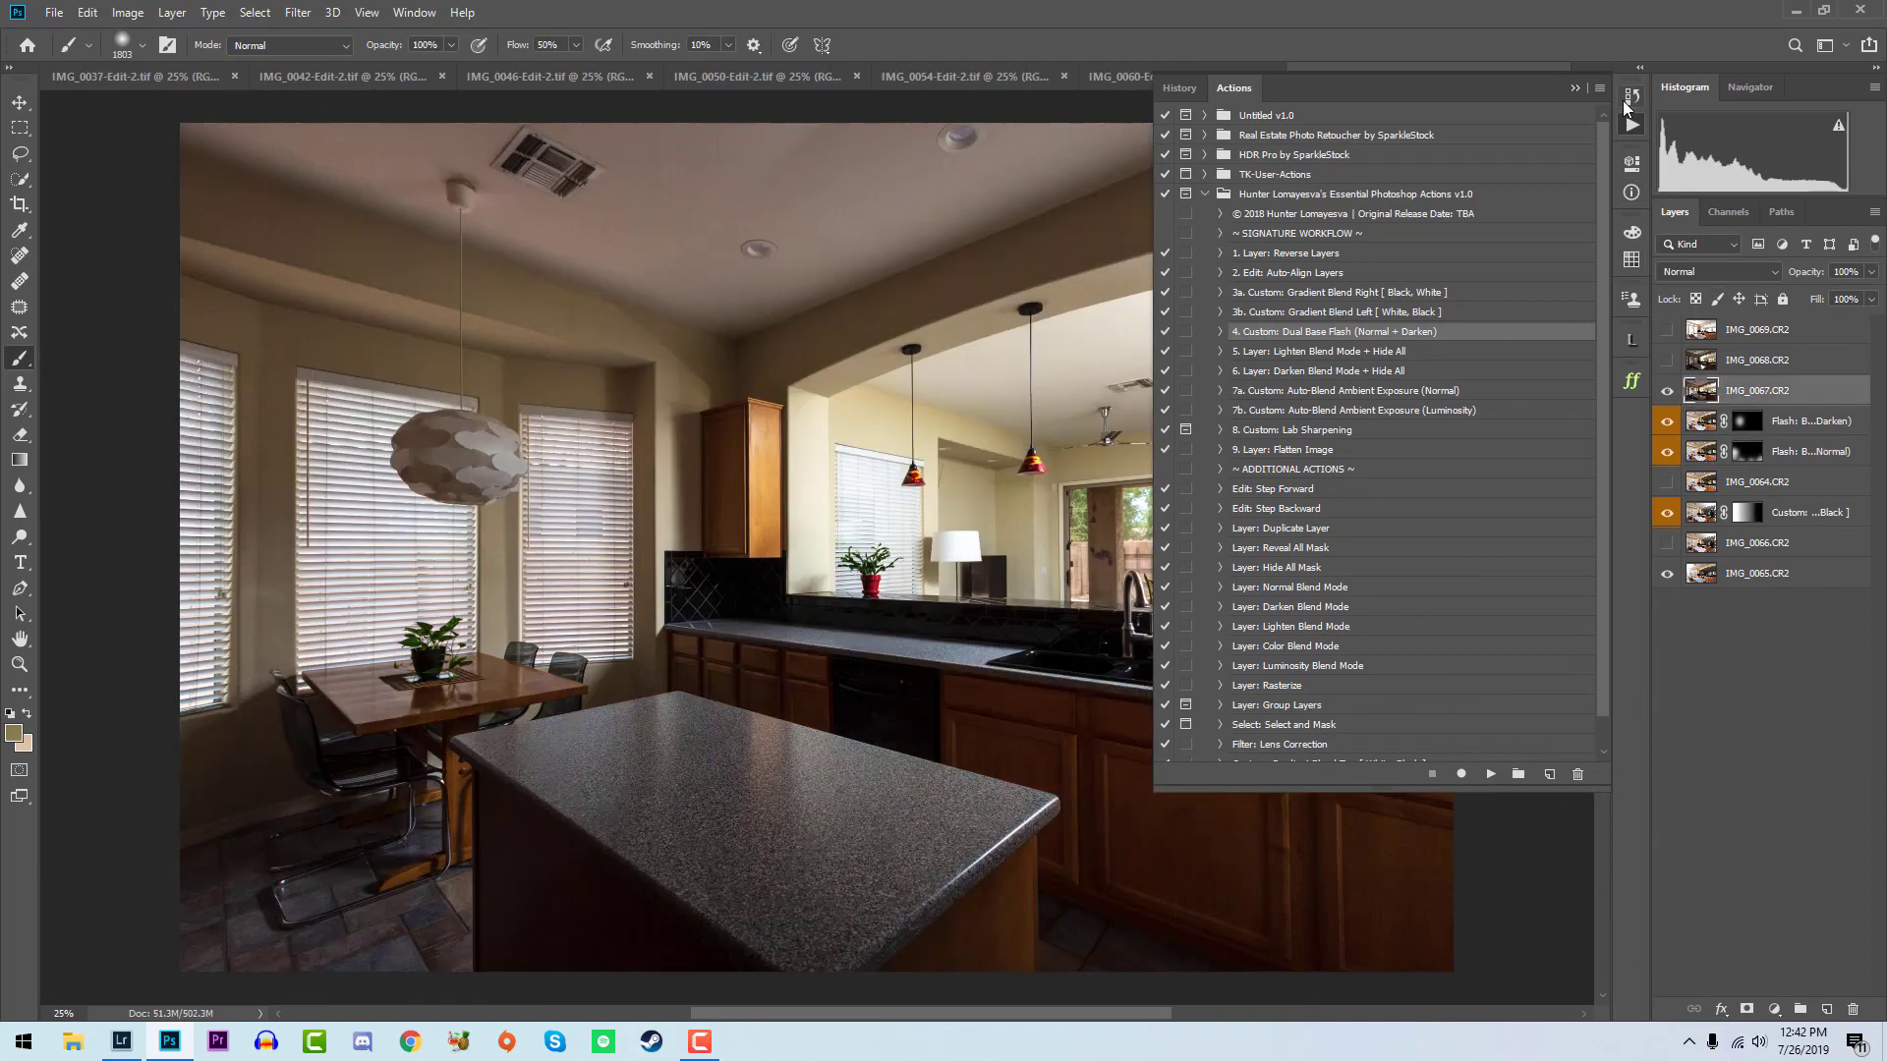
{"action": "left_click", "coordinate": [1631, 125]}
{"action": "left_click", "coordinate": [1666, 391]}
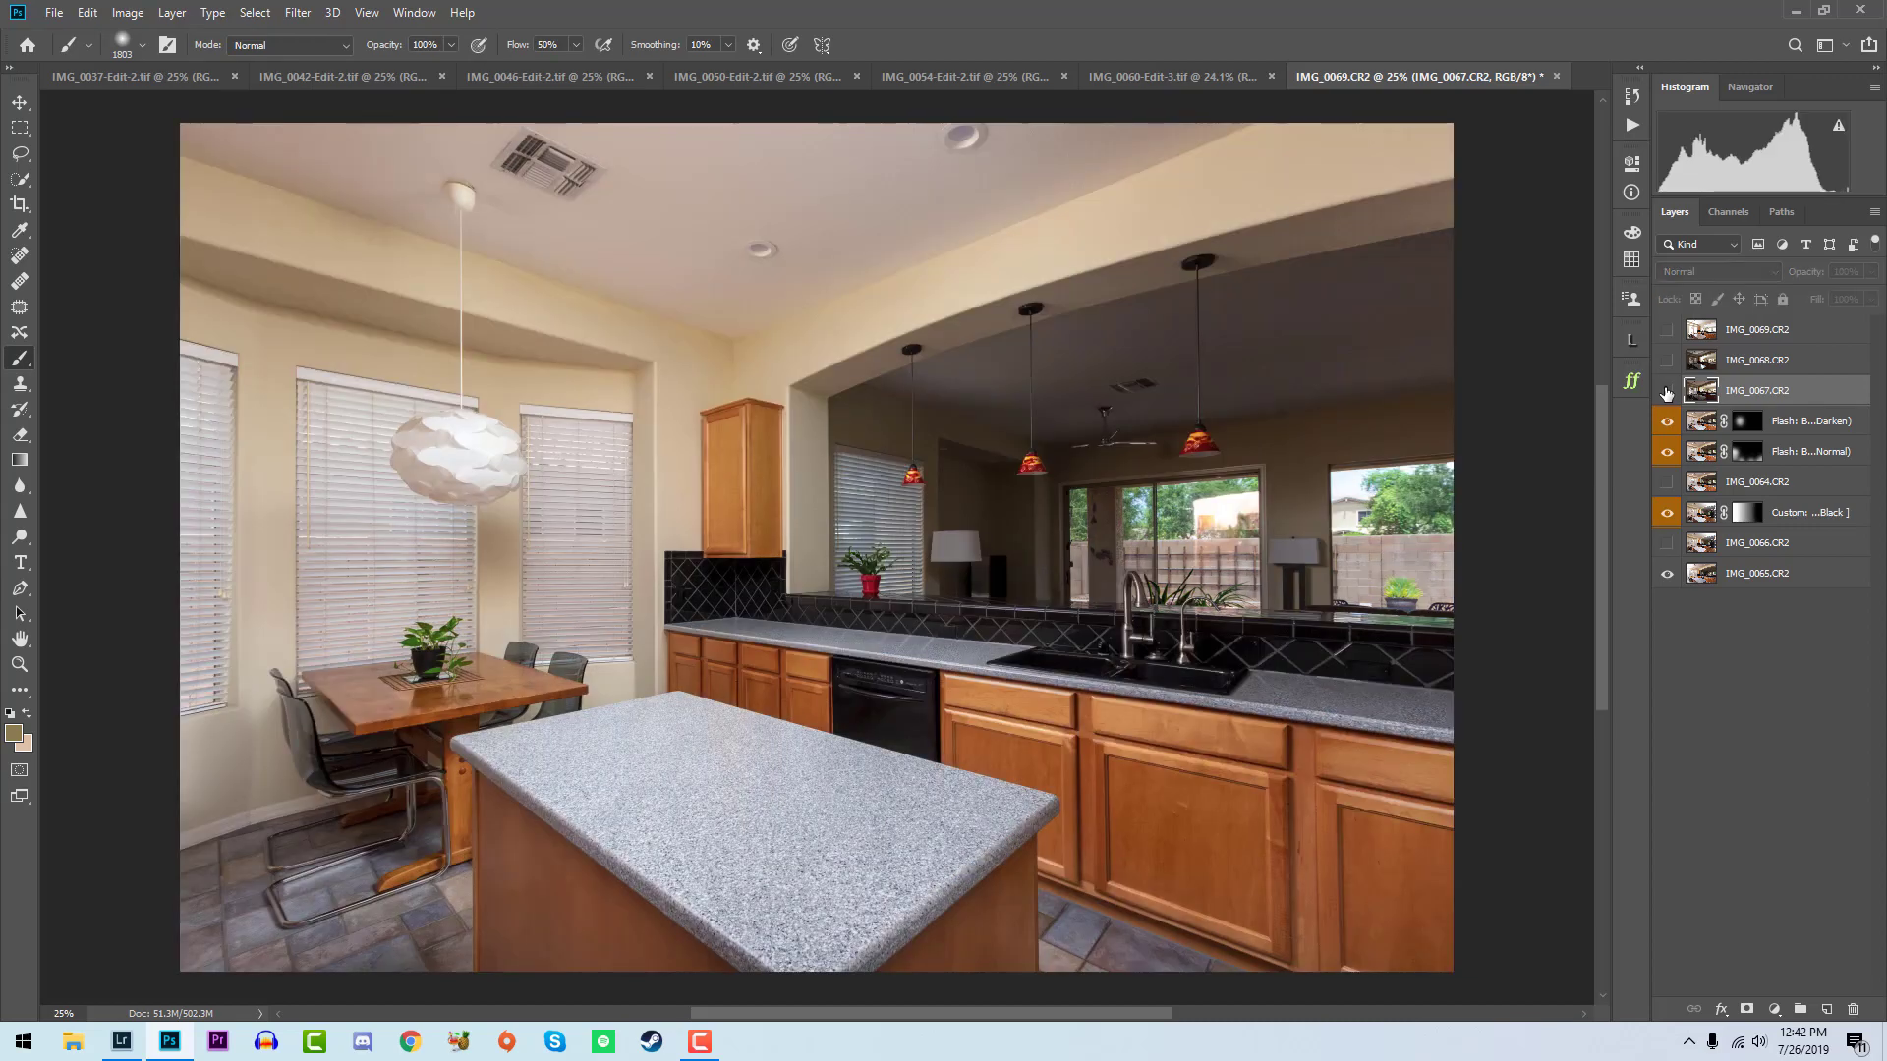
{"action": "left_click", "coordinate": [1748, 422]}
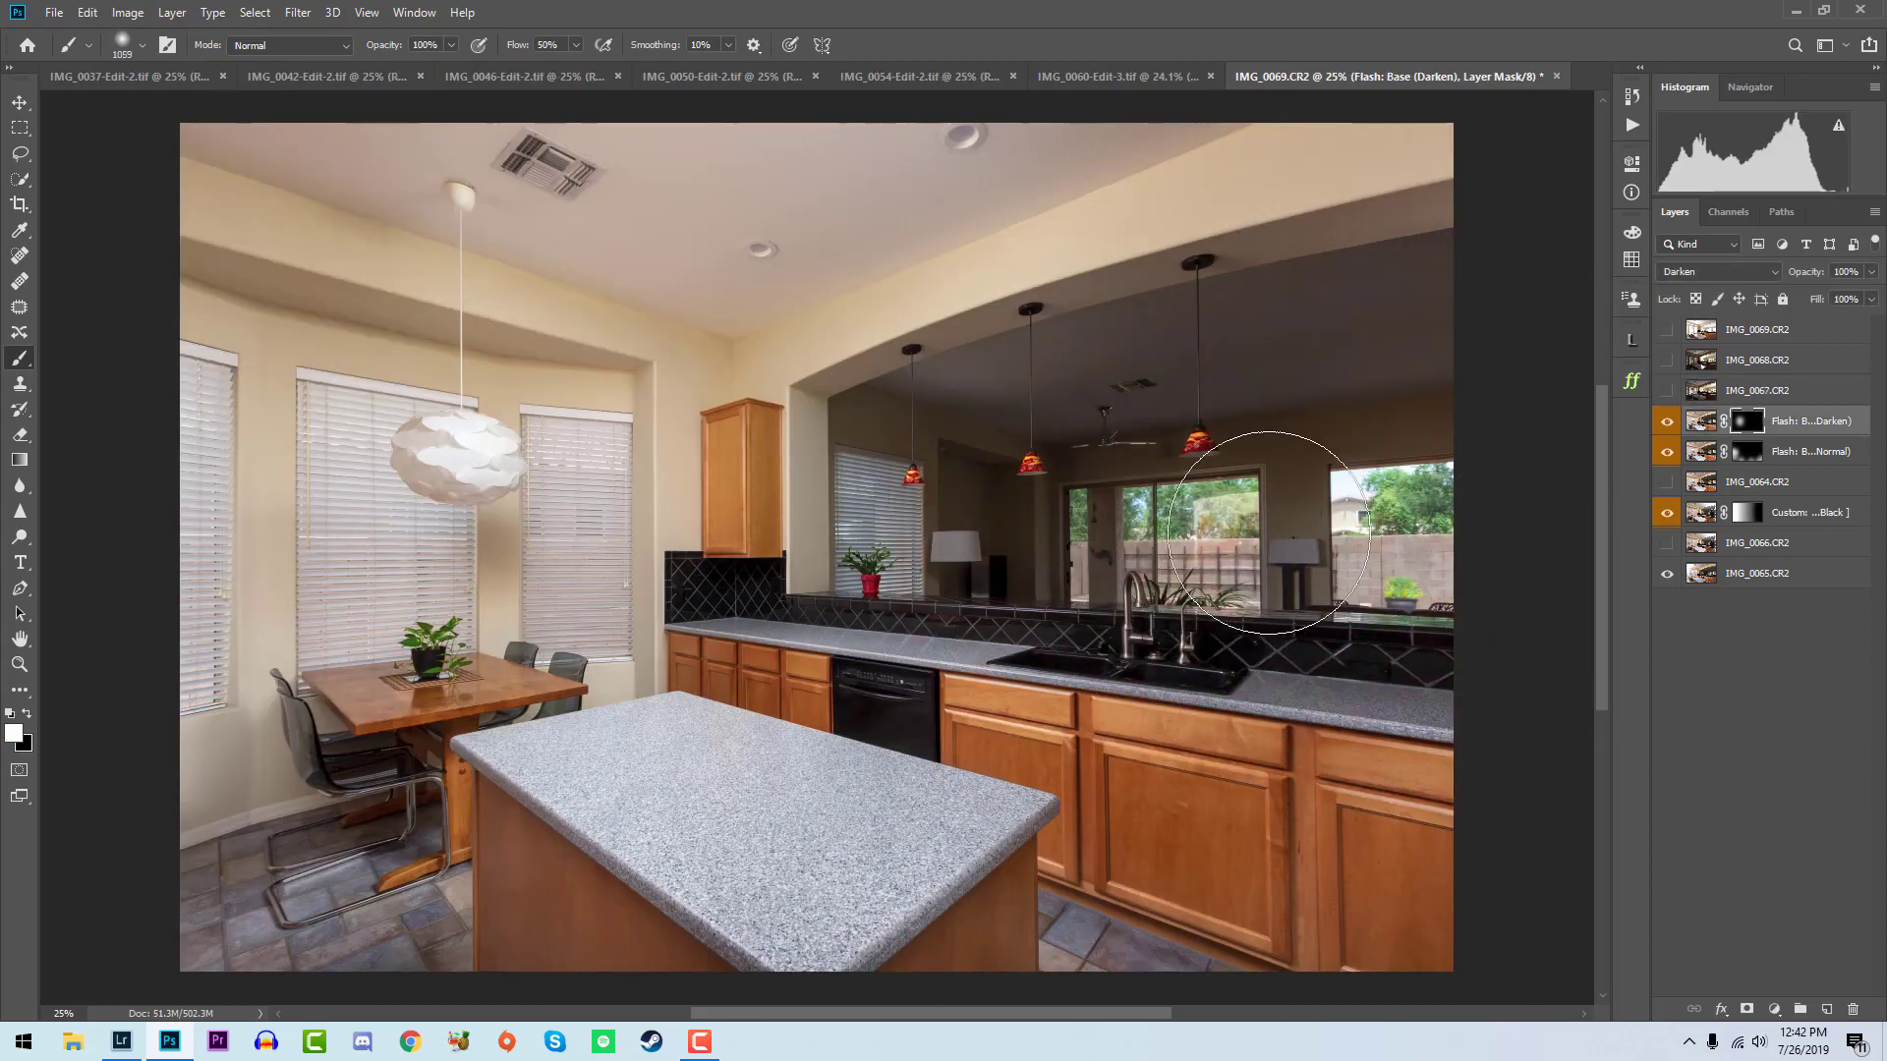
- Show IMG_0067, run the Layer: Lighten Blend Mode + Hide All action, and paint its mask over the room beyond the pass-through
{"action": "left_click", "coordinate": [1667, 391]}
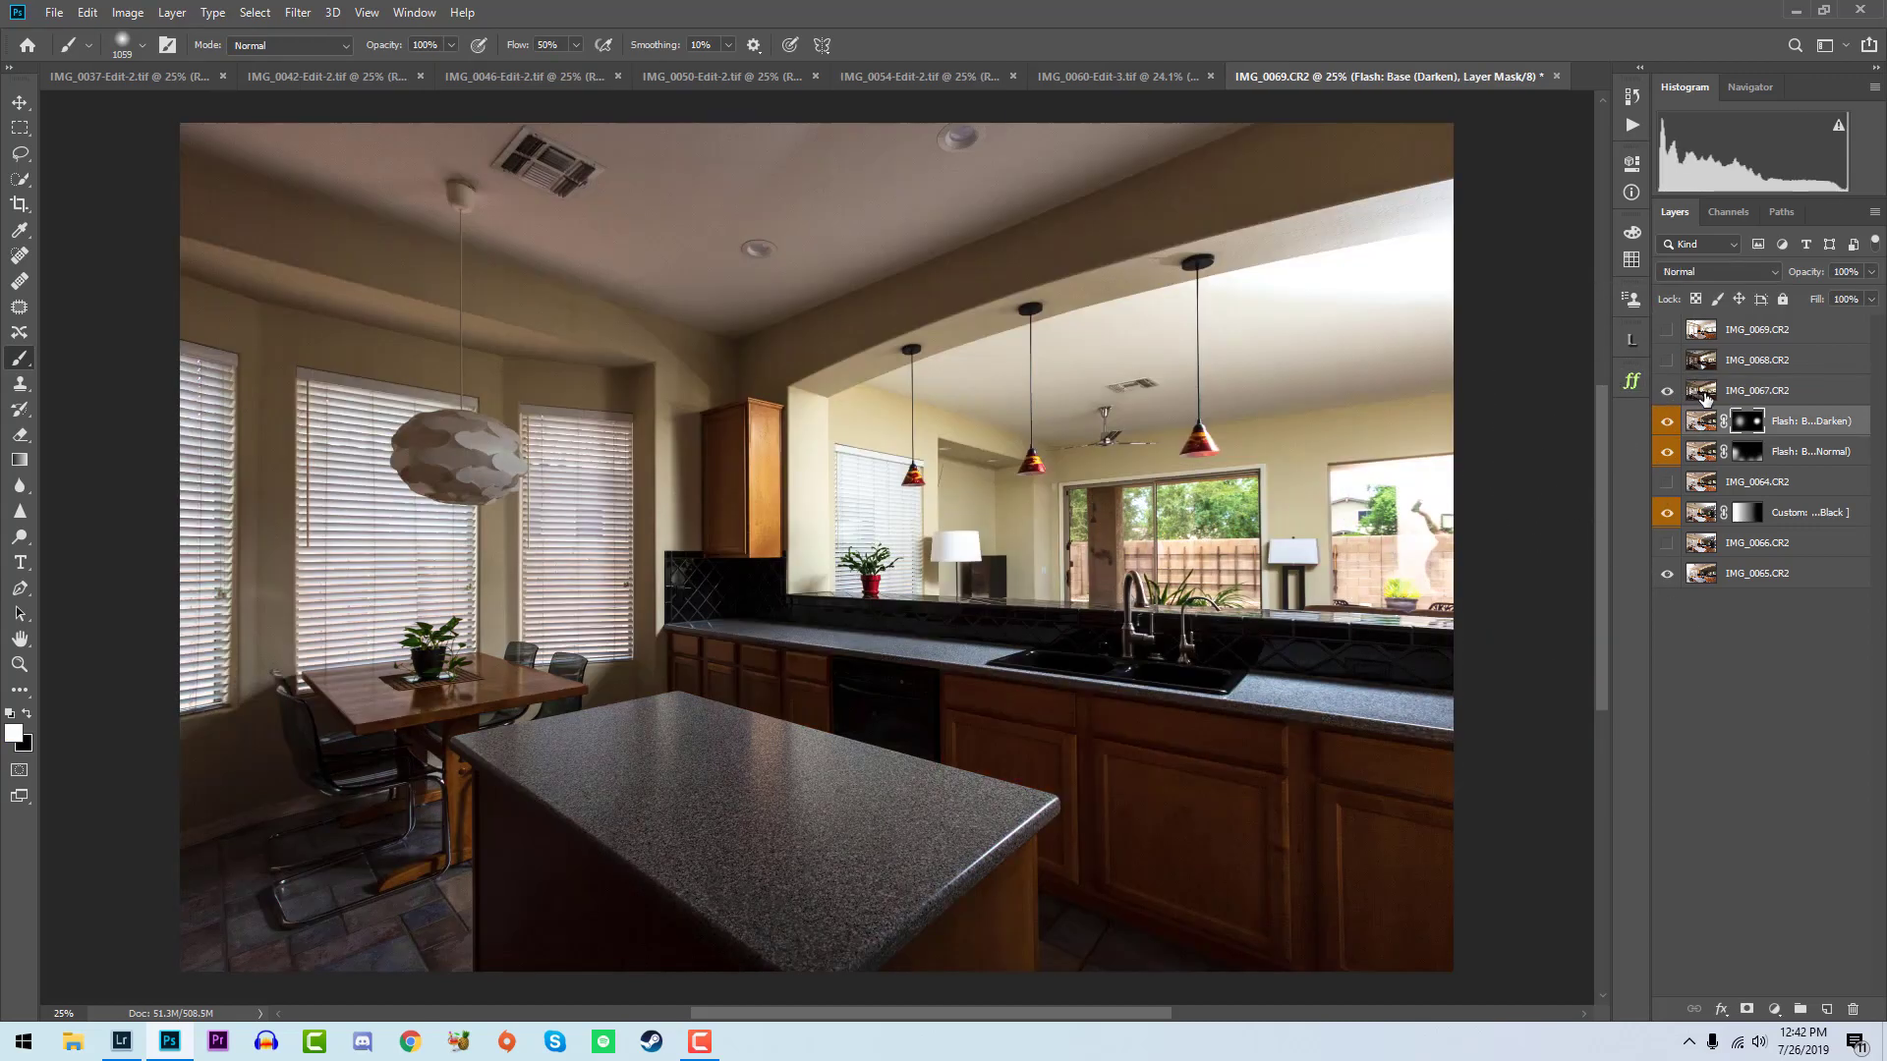
{"action": "left_click", "coordinate": [1703, 393]}
{"action": "left_click", "coordinate": [1631, 99]}
{"action": "left_click", "coordinate": [1631, 100]}
{"action": "left_click", "coordinate": [1631, 126]}
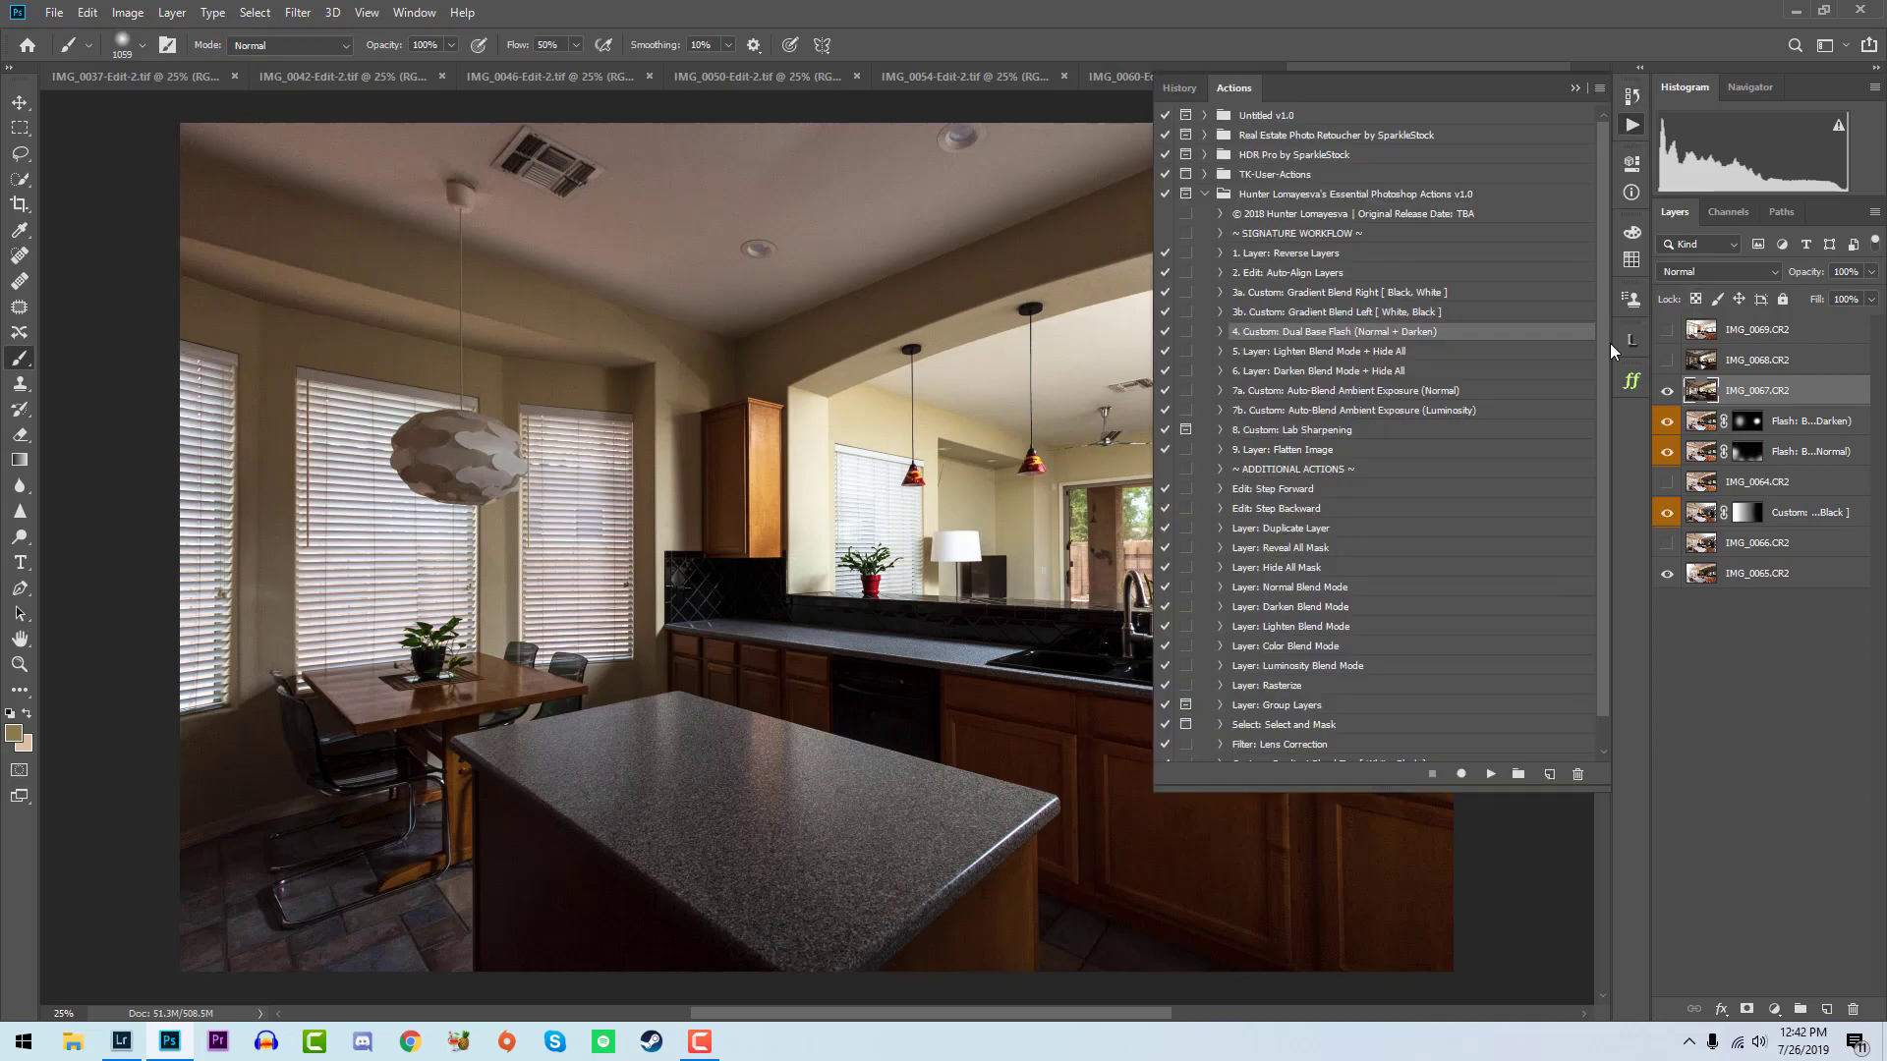
{"action": "left_click", "coordinate": [1403, 352]}
{"action": "left_click", "coordinate": [1491, 775]}
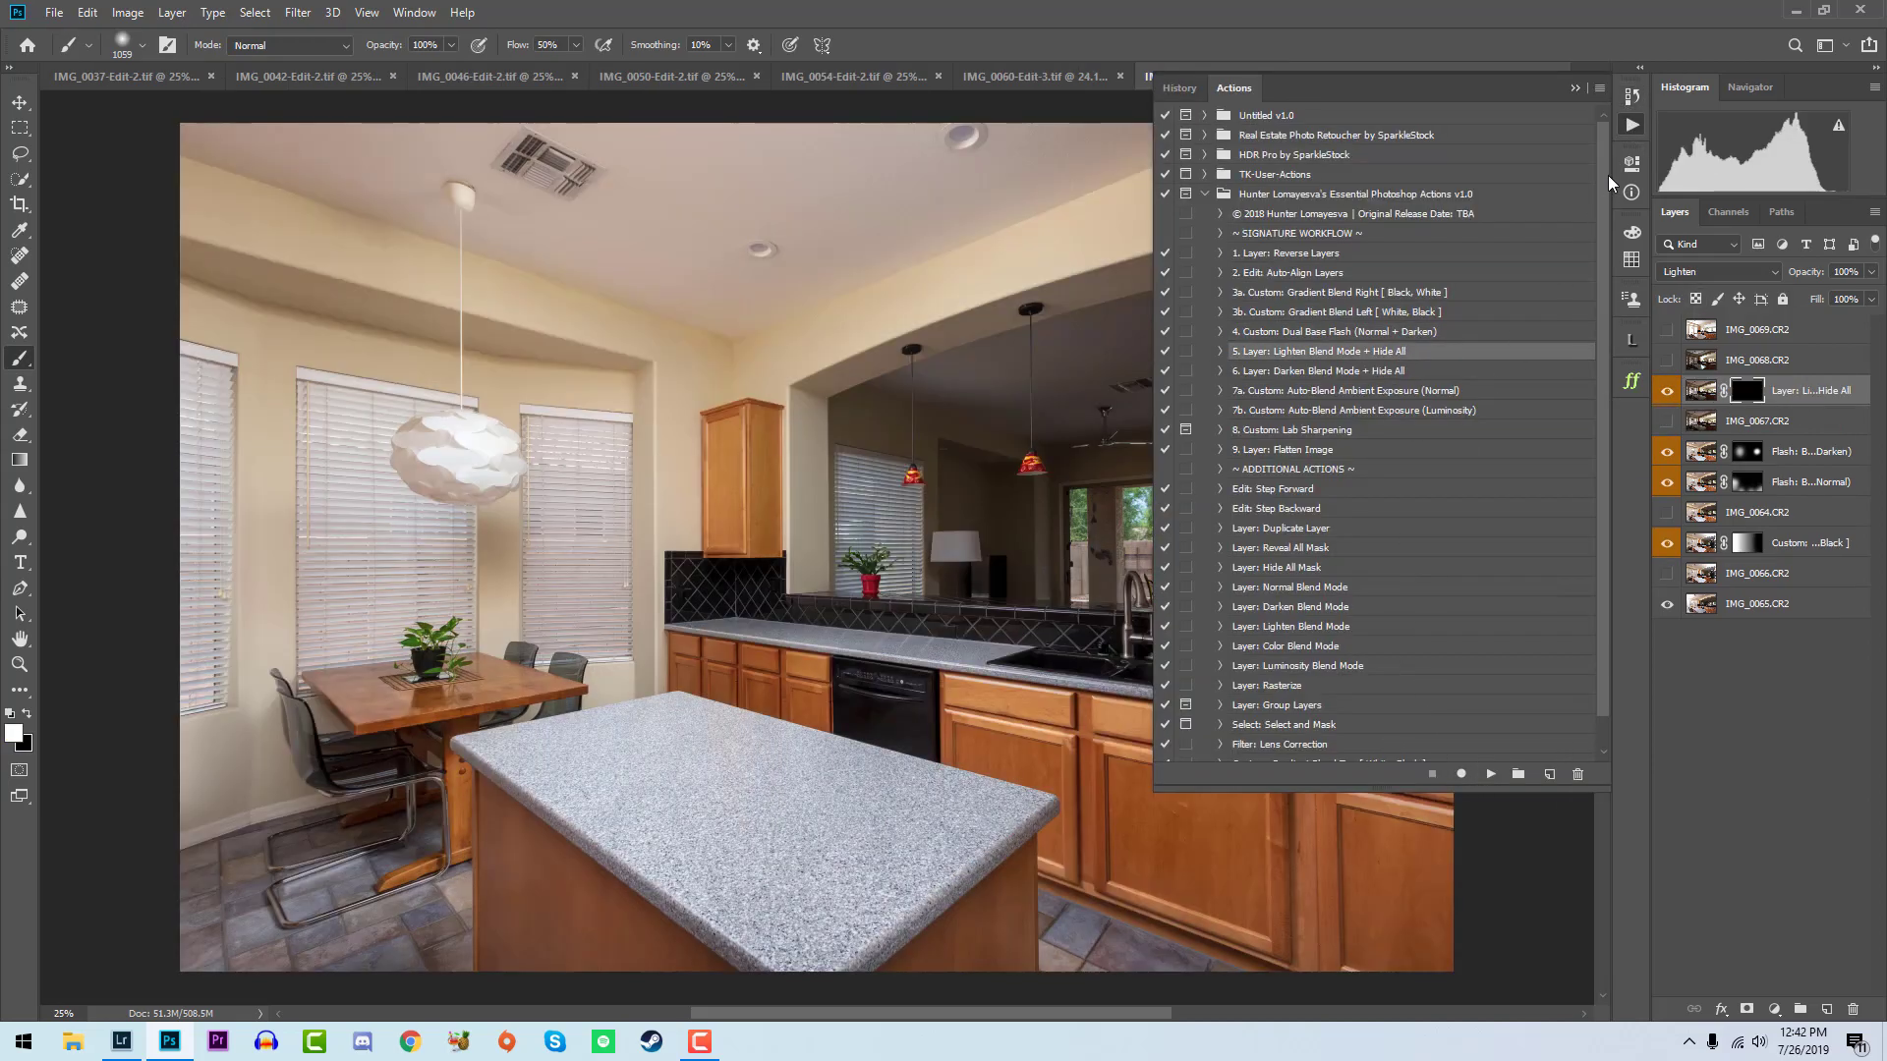
{"action": "left_click", "coordinate": [1629, 134]}
{"action": "mouse_move", "coordinate": [892, 443]}
{"action": "left_mouse_down"}
{"action": "mouse_move", "coordinate": [992, 572]}
{"action": "mouse_move", "coordinate": [1066, 461]}
{"action": "mouse_move", "coordinate": [1120, 492]}
{"action": "mouse_move", "coordinate": [1120, 393]}
{"action": "left_mouse_up"}
- Show IMG_0068, run the Layer: Lighten Blend Mode + Hide All action, and paint its mask over the far window beyond the pass-through
{"action": "left_click", "coordinate": [1666, 360]}
{"action": "left_click", "coordinate": [1754, 359]}
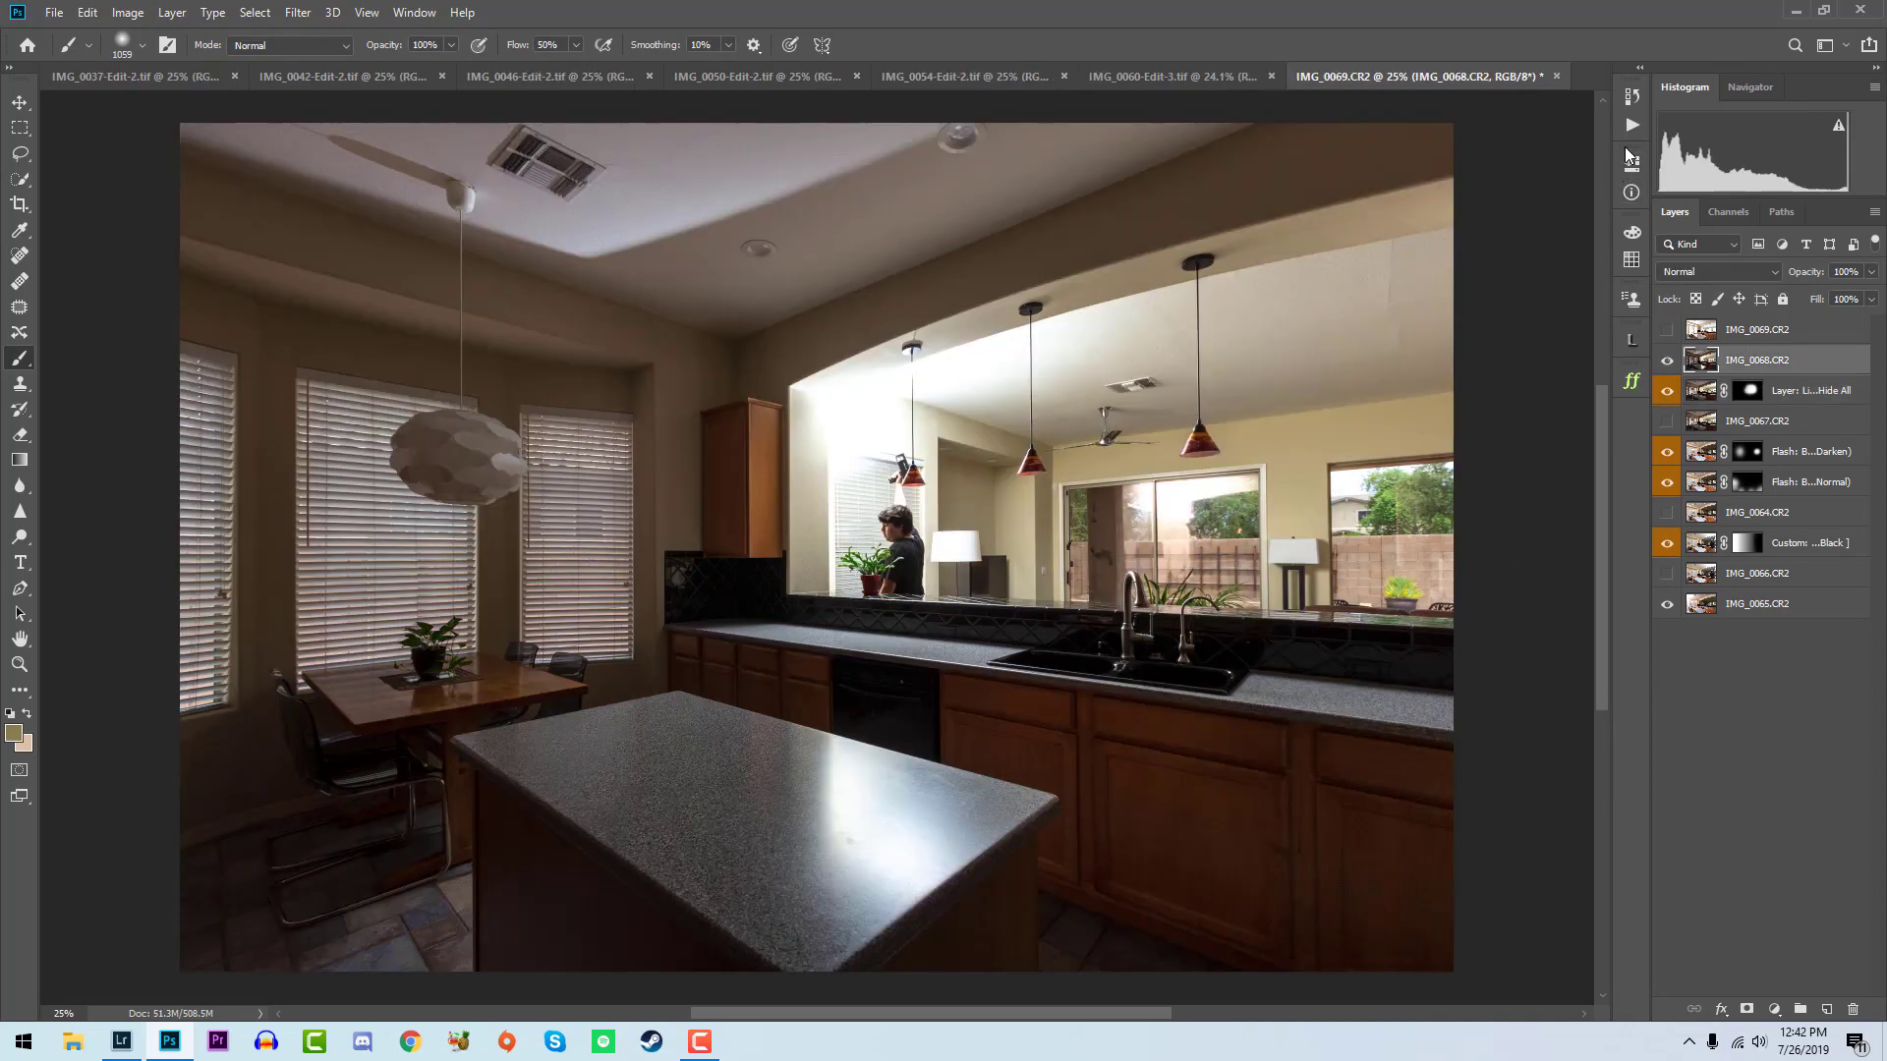
{"action": "left_click", "coordinate": [1631, 126]}
{"action": "left_click", "coordinate": [1490, 775]}
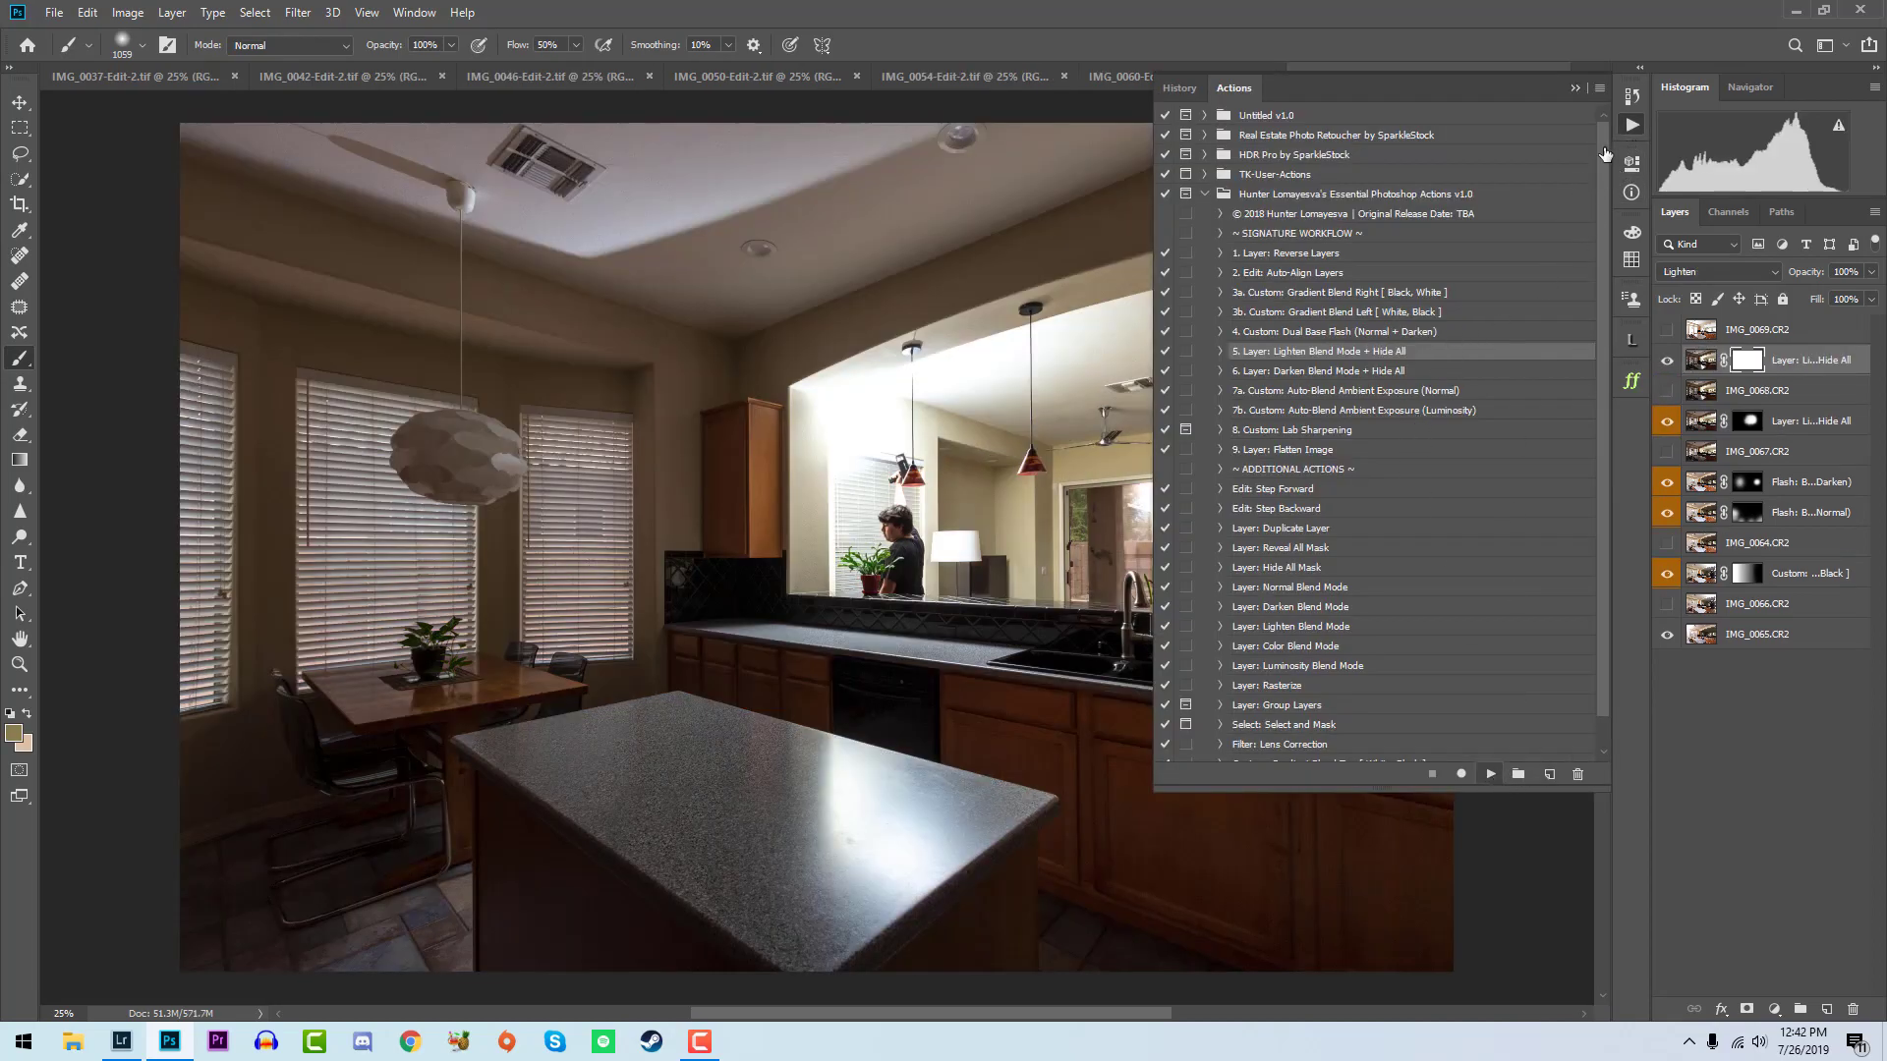
{"action": "mouse_move", "coordinate": [1454, 400]}
{"action": "left_mouse_down"}
{"action": "mouse_move", "coordinate": [1492, 467]}
{"action": "mouse_move", "coordinate": [1332, 549]}
{"action": "mouse_move", "coordinate": [1158, 454]}
{"action": "mouse_move", "coordinate": [1242, 266]}
{"action": "mouse_move", "coordinate": [1529, 446]}
{"action": "mouse_move", "coordinate": [1376, 580]}
{"action": "left_mouse_up"}
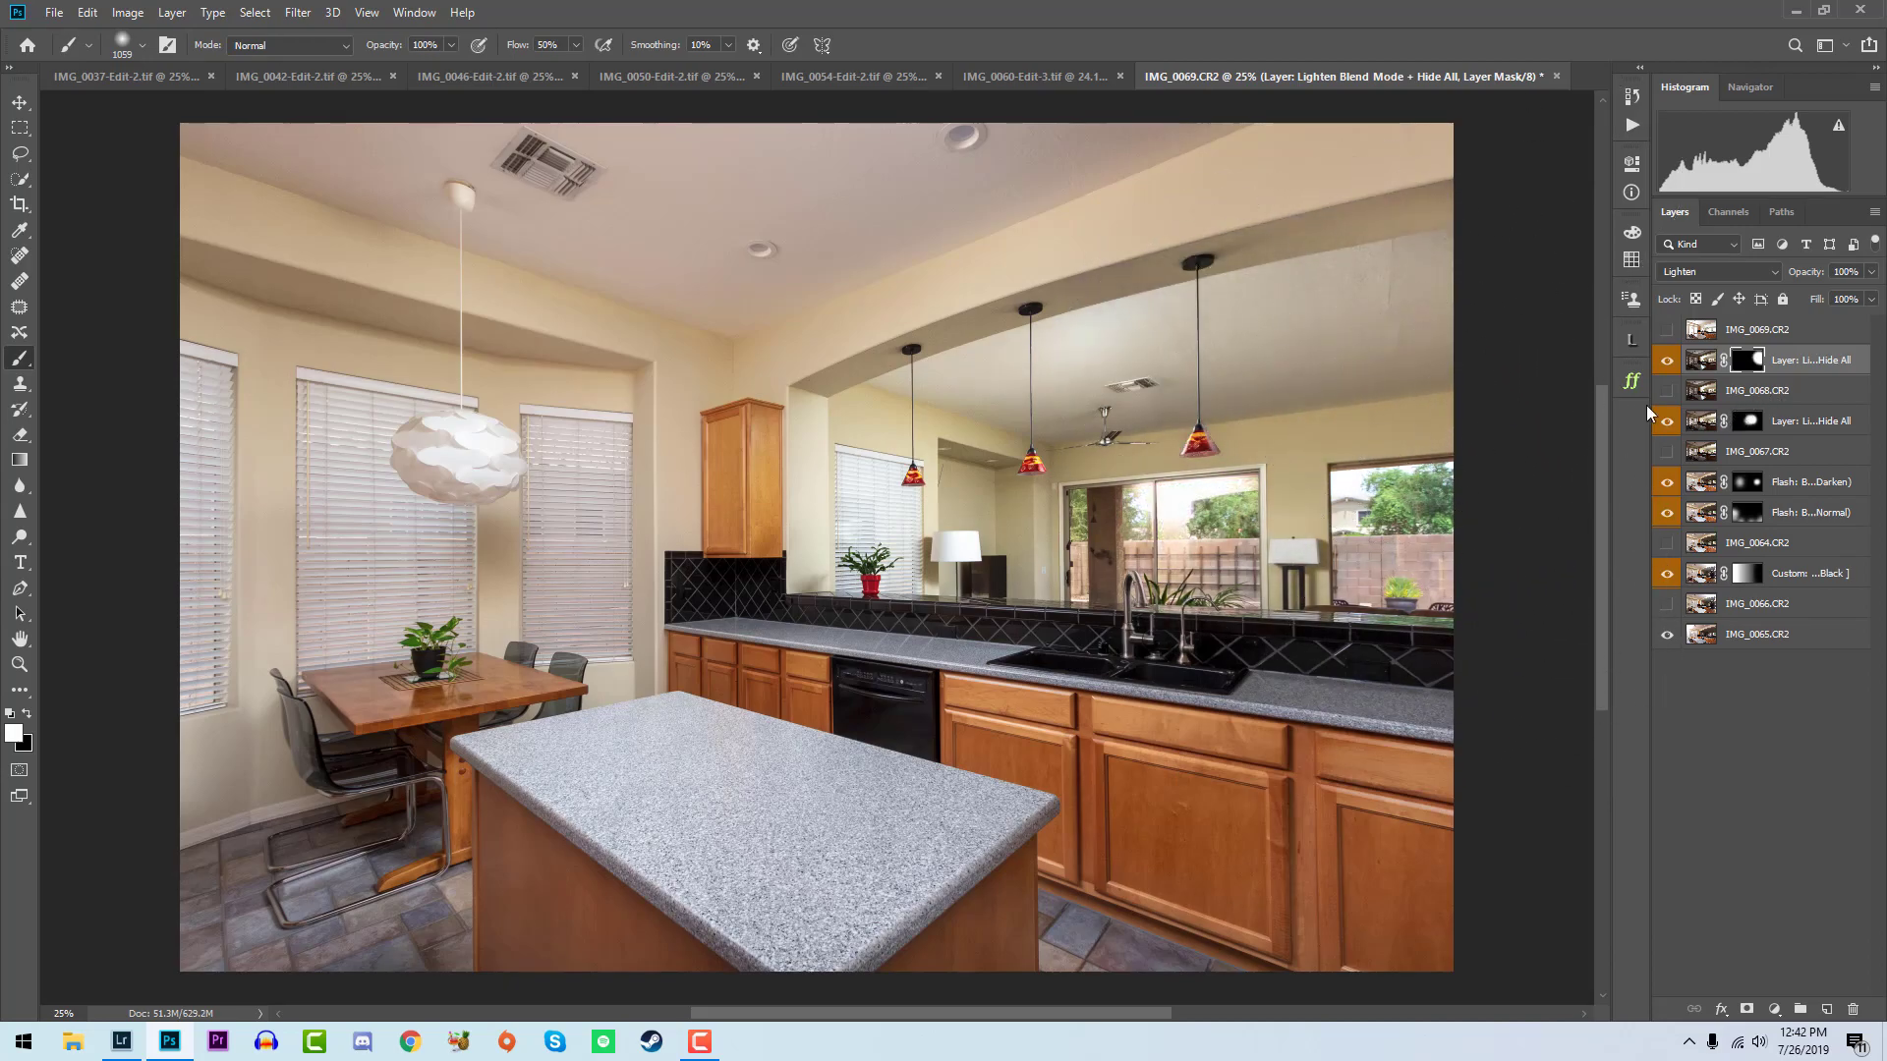
{"action": "left_click", "coordinate": [1667, 362]}
- Duplicate the IMG_0067 Lighten layer and move the copy above the IMG_0068 Lighten layer
{"action": "key", "text": "z"}
{"action": "left_click_drag", "start_coordinate": [1177, 482], "coordinate": [983, 454]}
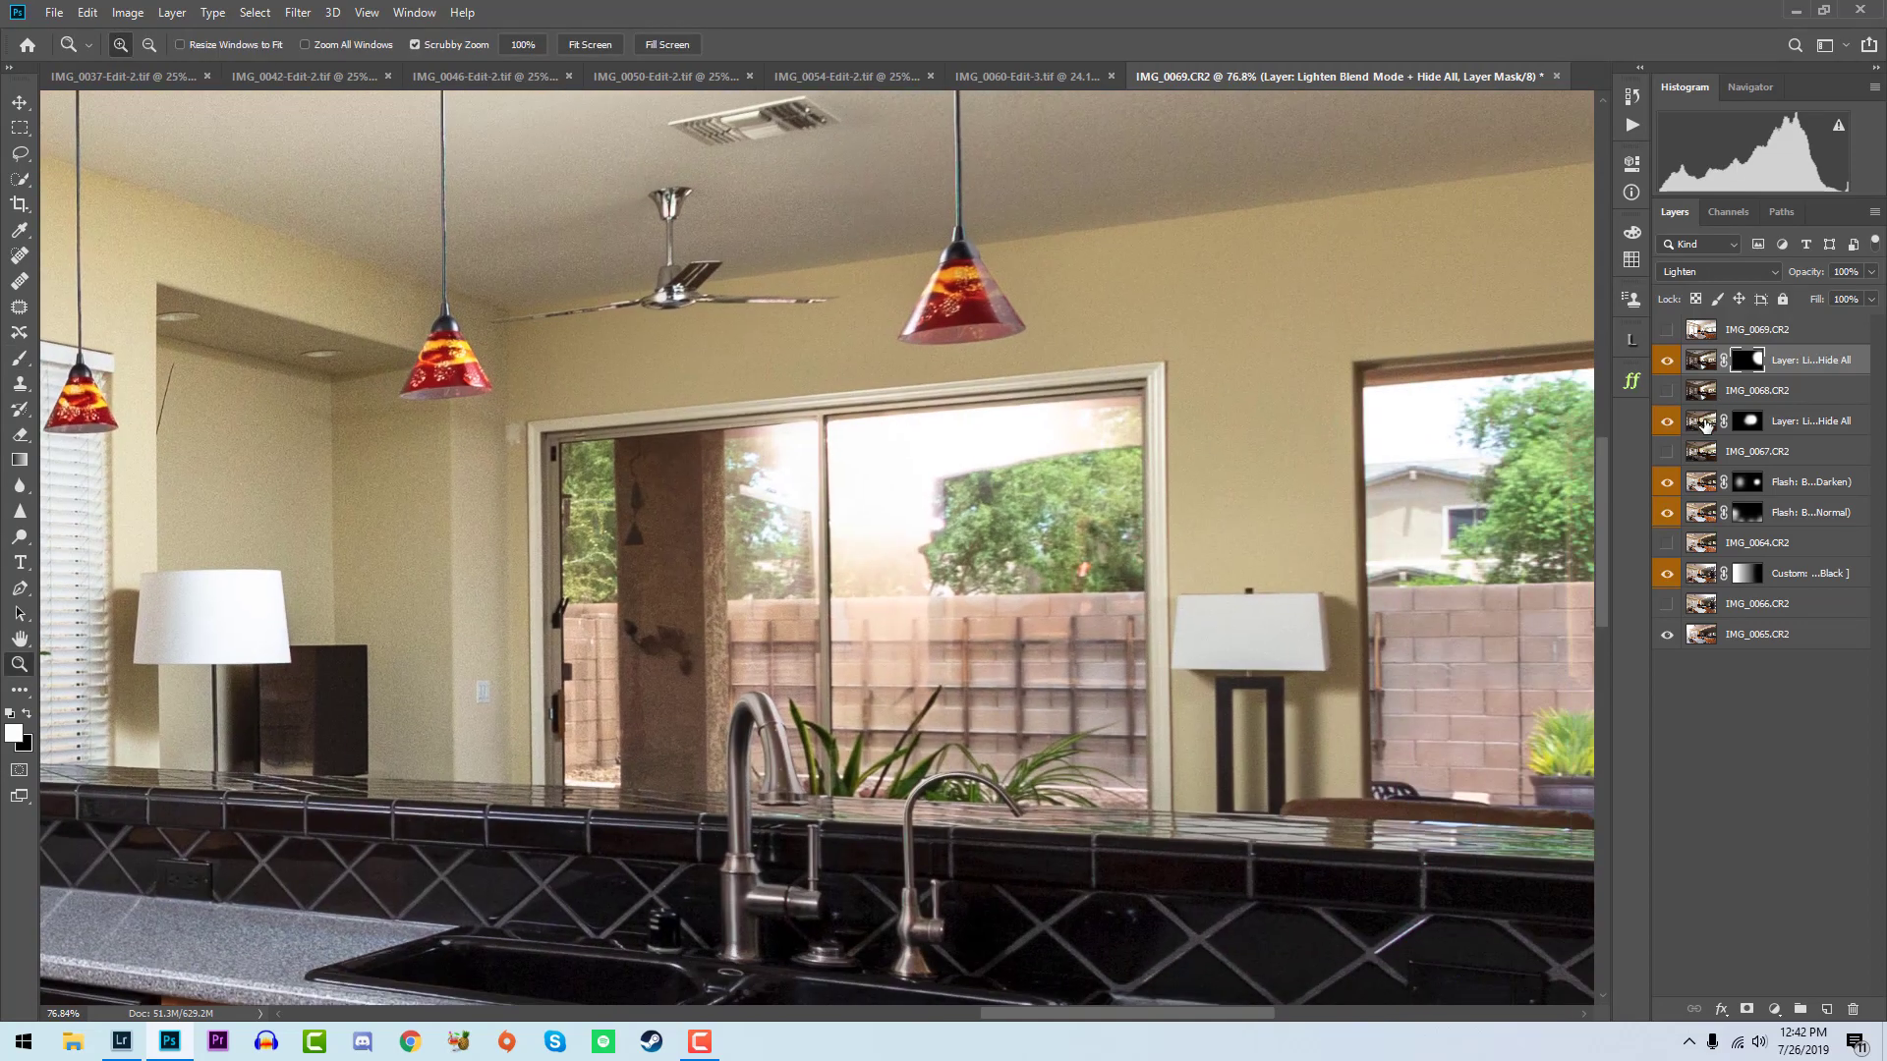
{"action": "left_click", "coordinate": [1772, 425]}
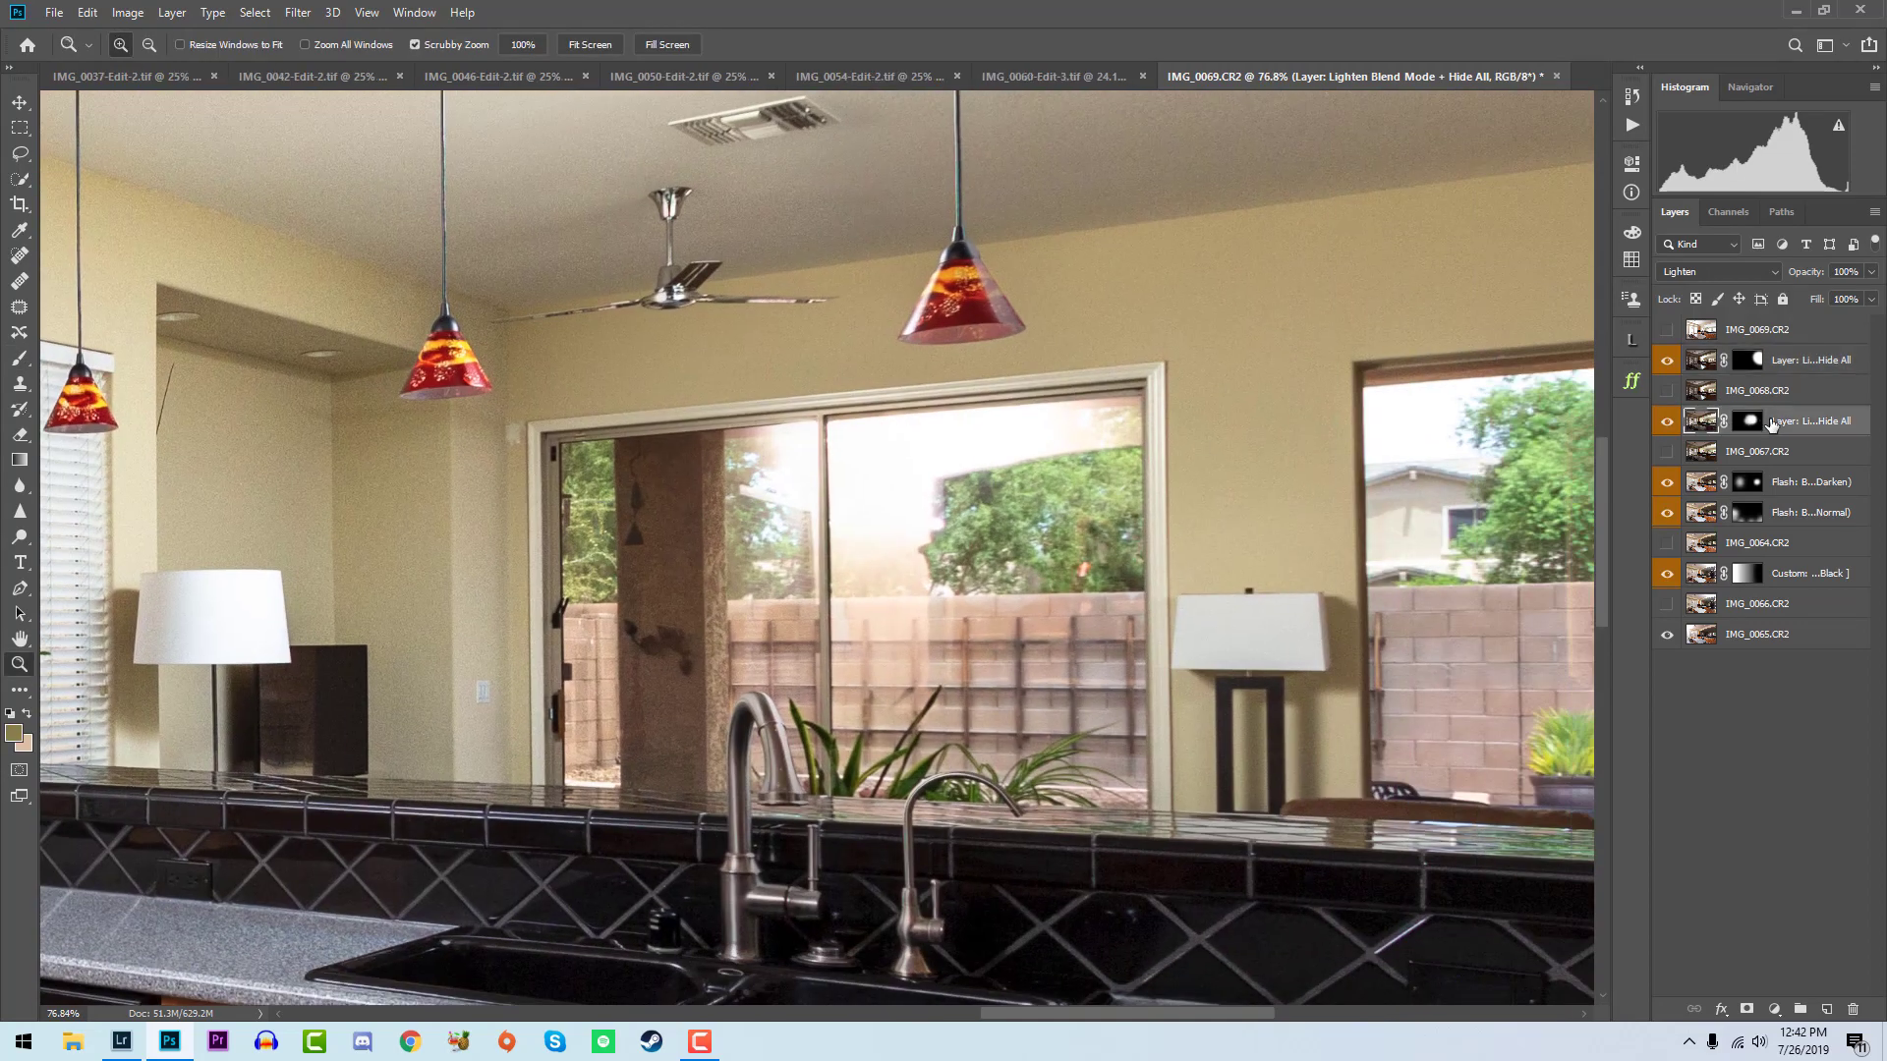
{"action": "key", "text": "ctrl+j"}
{"action": "left_click_drag", "start_coordinate": [1771, 424], "coordinate": [1766, 348]}
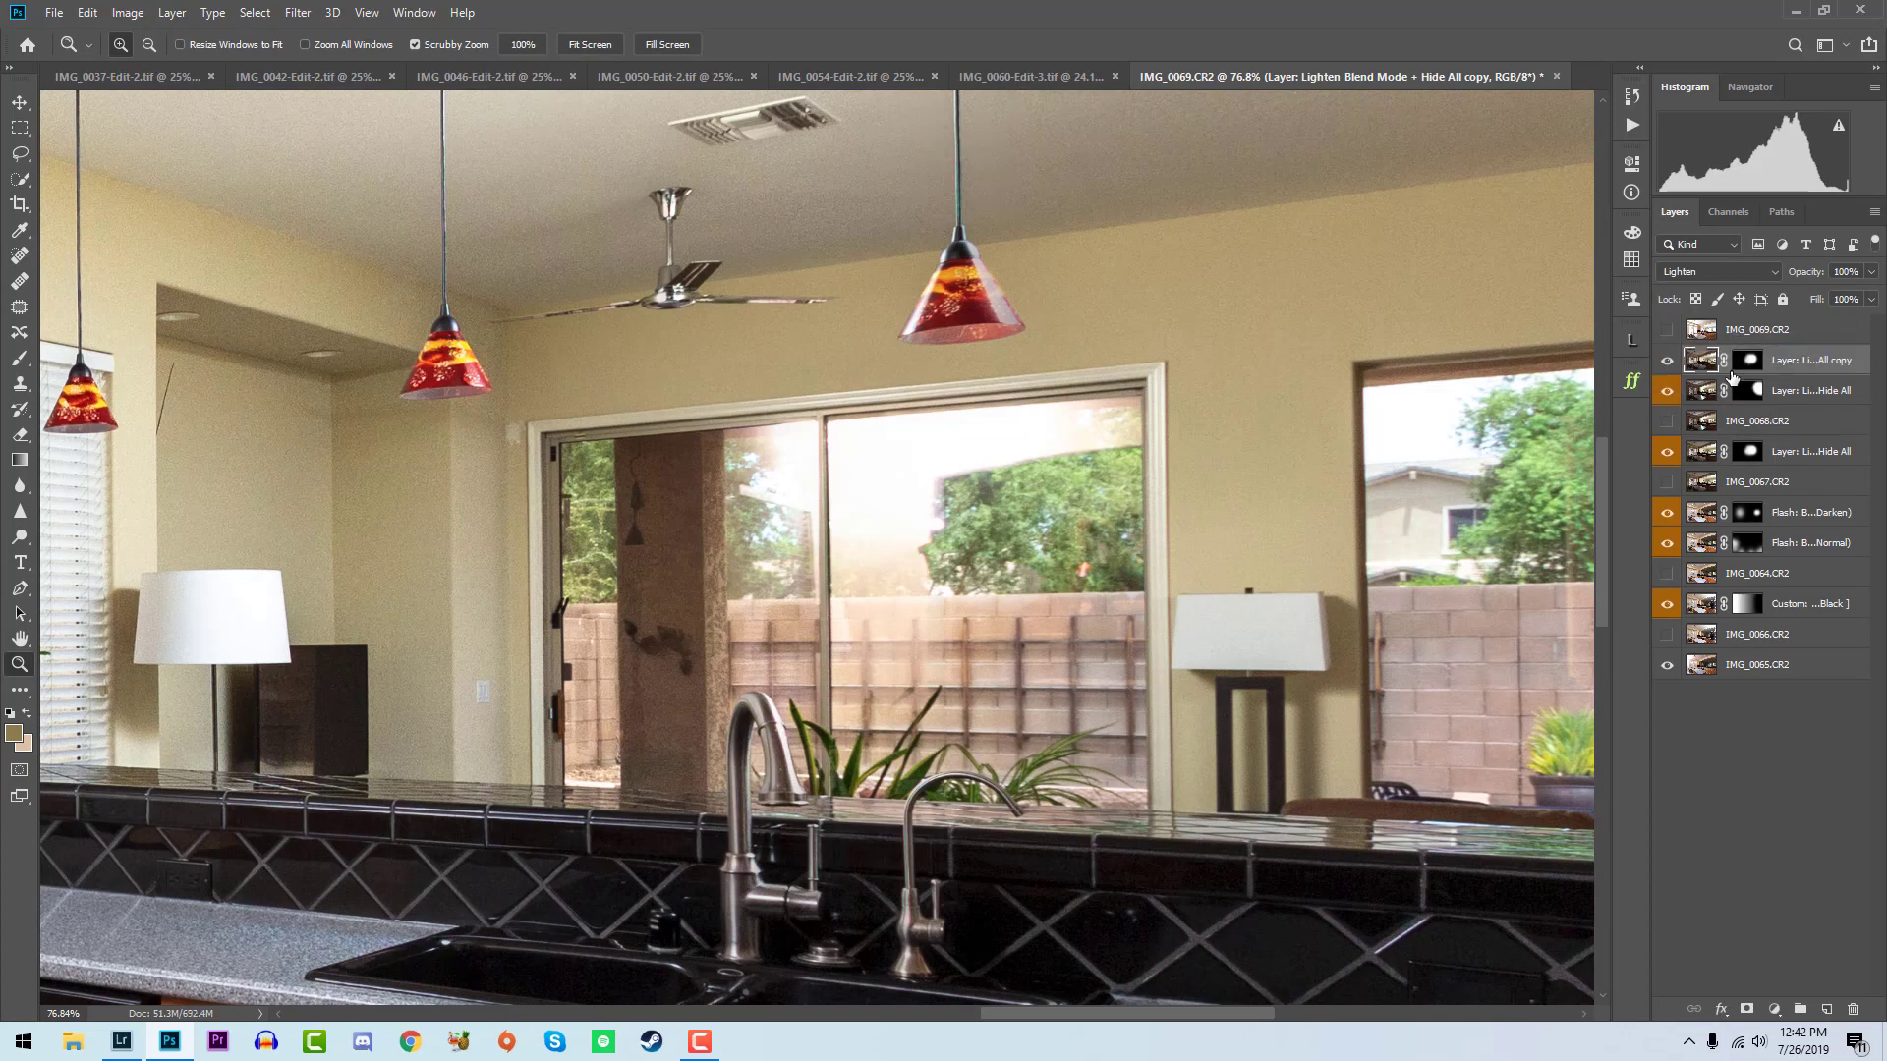
- Set the copied layer's blend mode to Darken and replace its mask with a black one
{"action": "left_click", "coordinate": [1748, 358]}
{"action": "left_click", "coordinate": [1755, 264]}
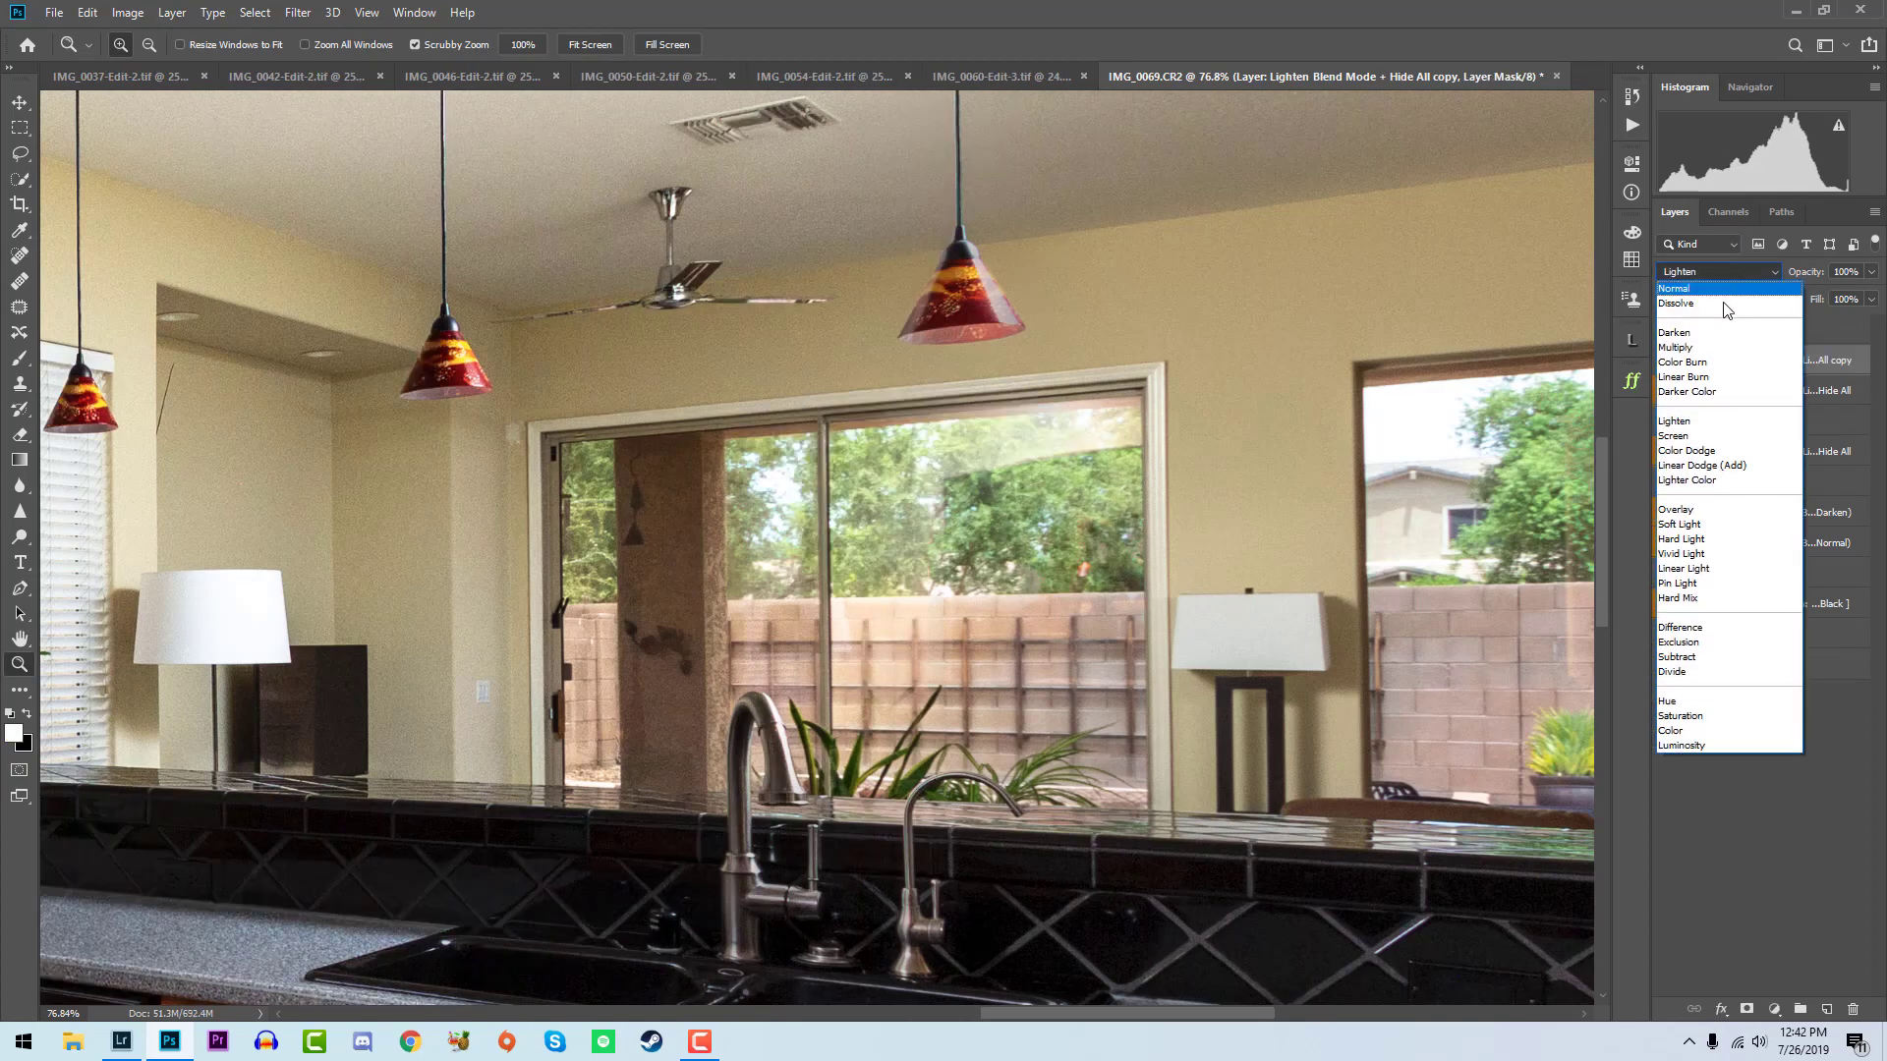
{"action": "left_click", "coordinate": [1715, 342]}
{"action": "right_click", "coordinate": [1754, 359]}
{"action": "left_click", "coordinate": [1761, 399]}
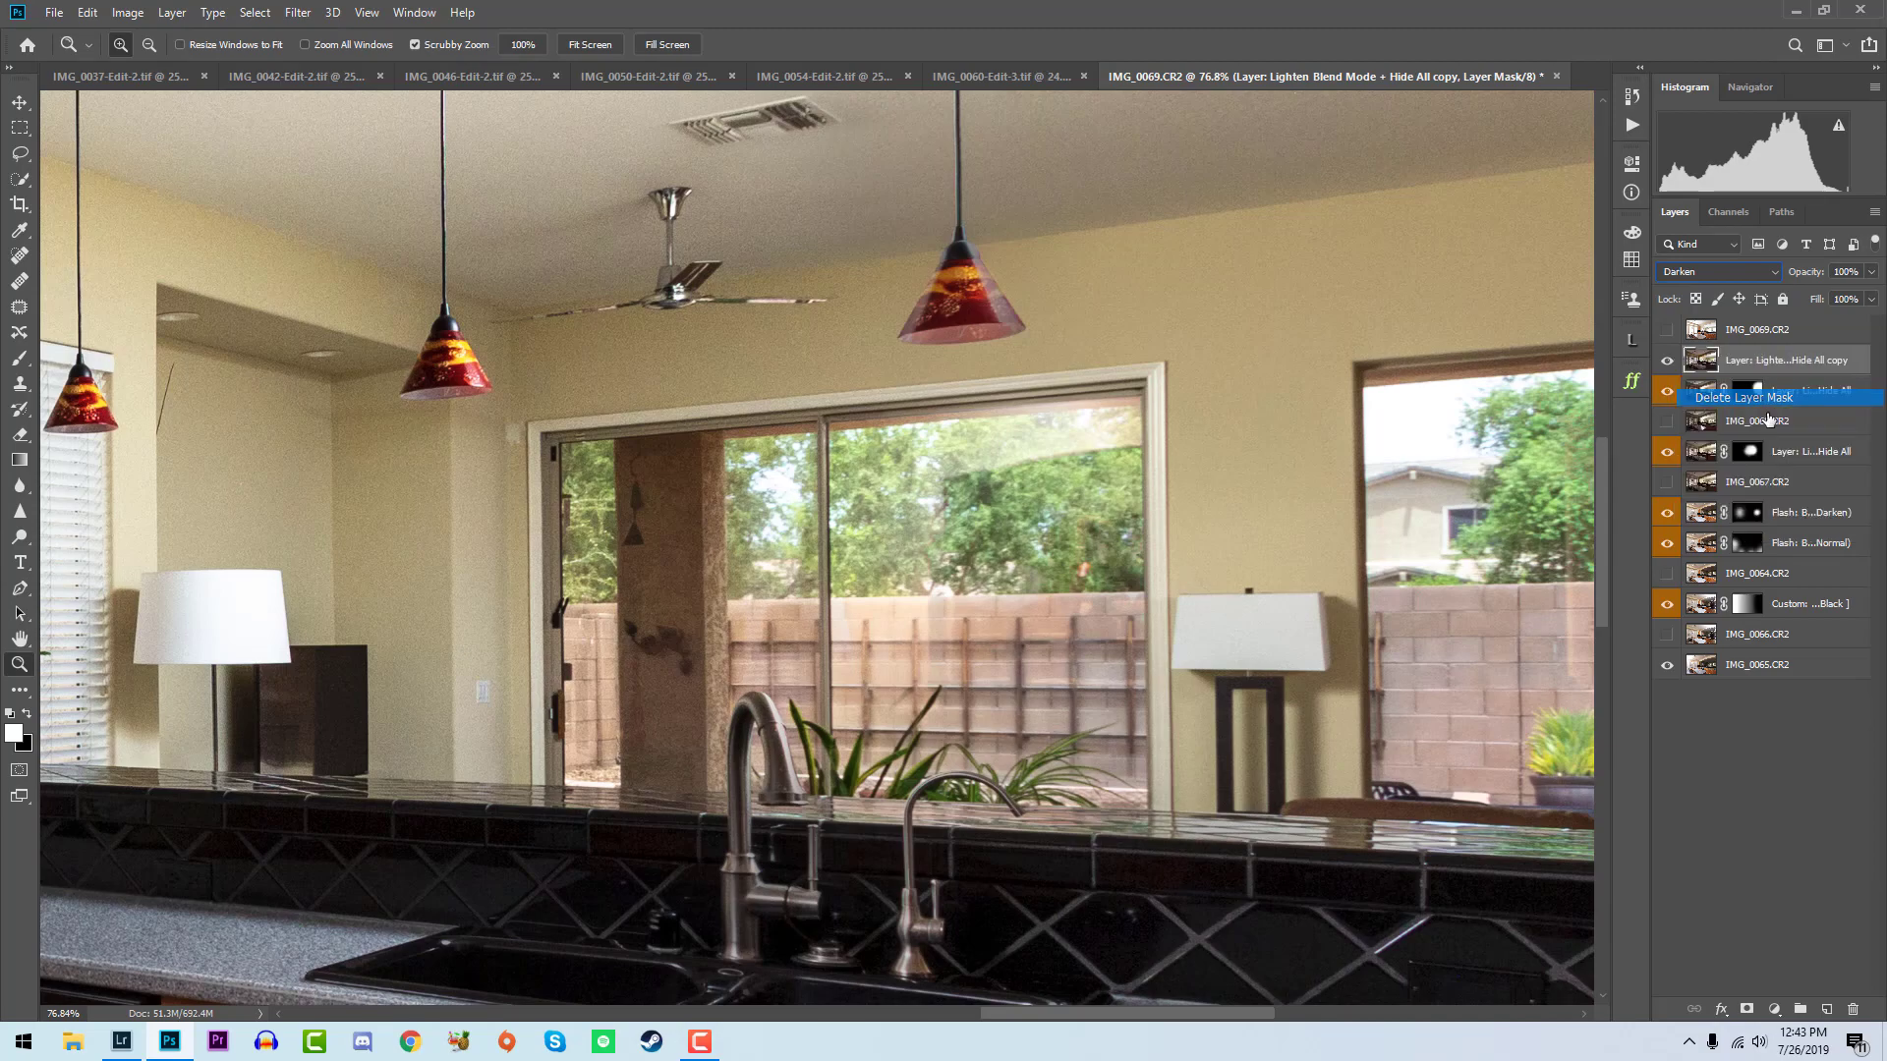
{"action": "left_click", "coordinate": [1748, 1009], "text": "alt"}
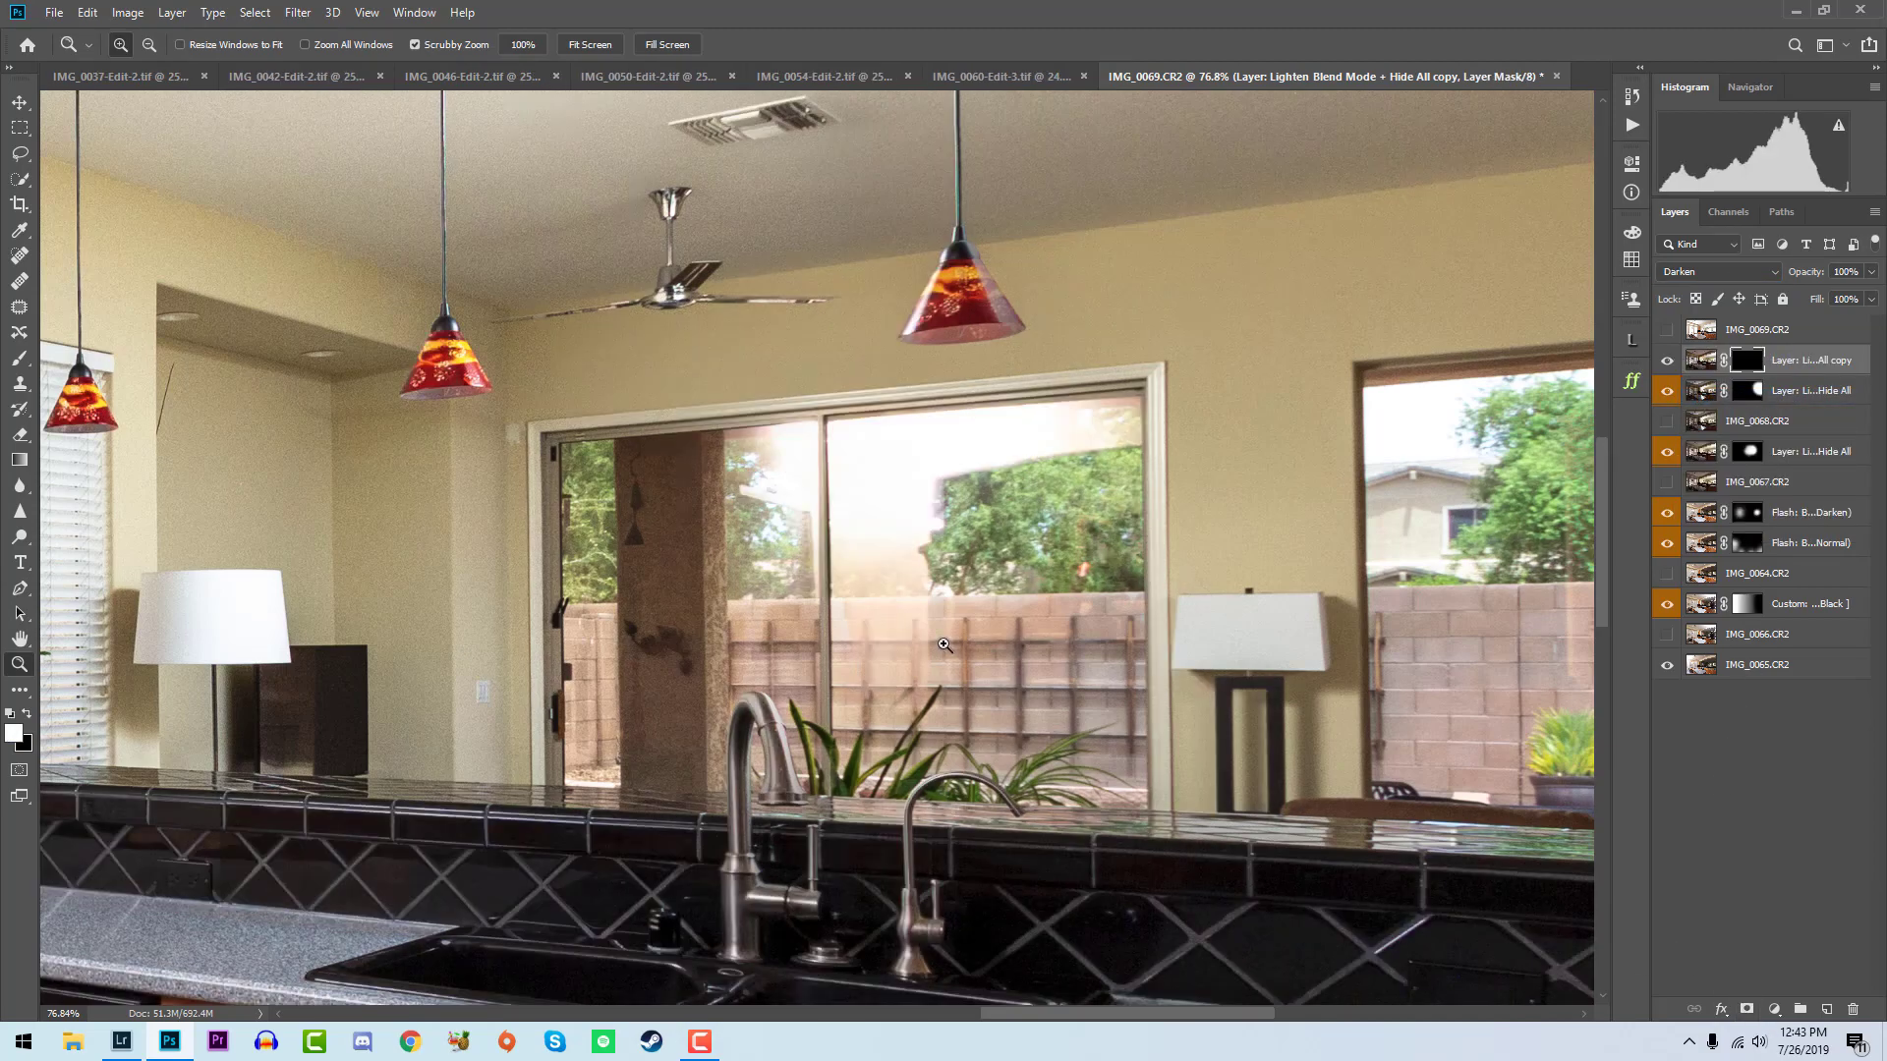
- Paint the Darken copy's mask over the sliding glass door to restore the view outside
{"action": "key", "text": "b"}
{"action": "mouse_move", "coordinate": [904, 485]}
{"action": "left_mouse_down"}
{"action": "mouse_move", "coordinate": [944, 497]}
{"action": "mouse_move", "coordinate": [932, 654]}
{"action": "mouse_move", "coordinate": [997, 513]}
{"action": "mouse_move", "coordinate": [1051, 472]}
{"action": "mouse_move", "coordinate": [962, 462]}
{"action": "mouse_move", "coordinate": [922, 501]}
{"action": "left_mouse_up"}
{"action": "left_click_drag", "start_coordinate": [726, 573], "coordinate": [805, 610]}
{"action": "key", "text": "ctrl+minus"}
{"action": "key", "text": "ctrl+minus"}
{"action": "key", "text": "ctrl+minus"}
{"action": "key", "text": "ctrl+minus"}
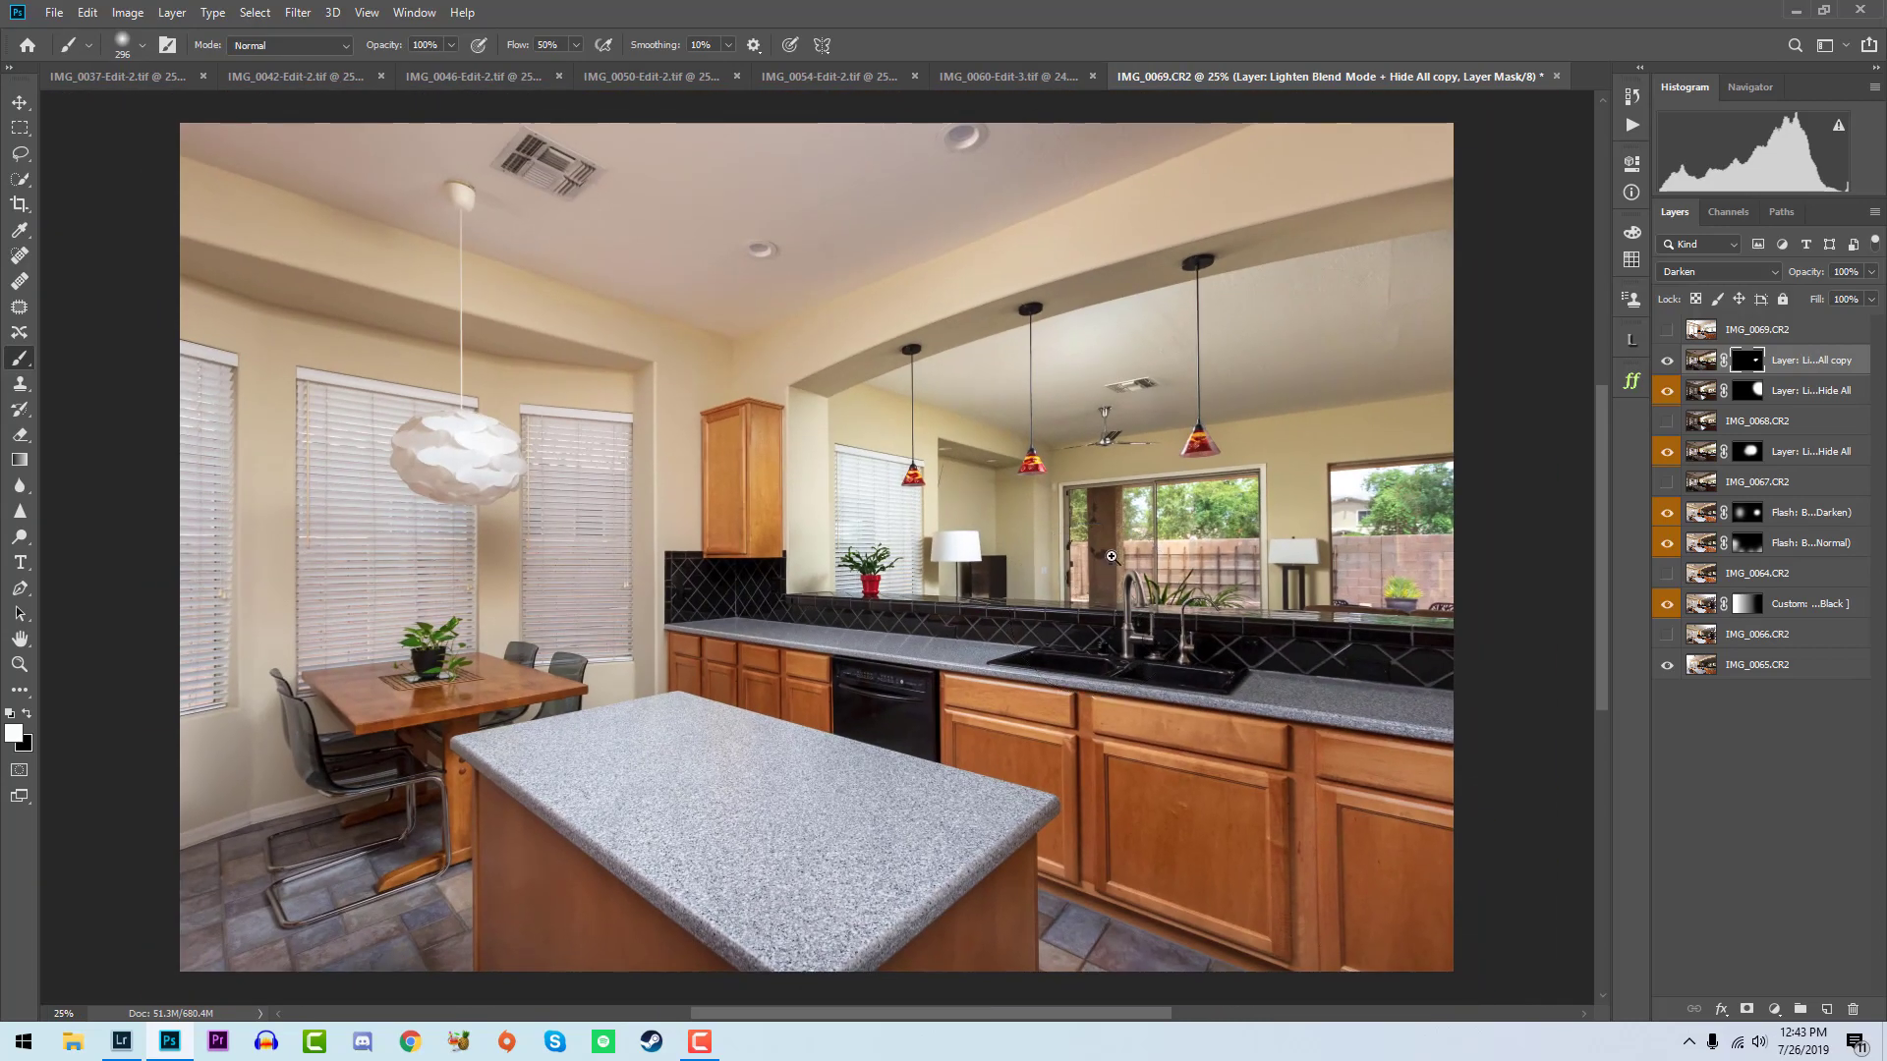
- Show IMG_0069, run the Custom: Auto-Blend Ambient Exposure (Luminosity) action, and touch up its mask at 30% brush opacity
{"action": "key", "text": "z"}
{"action": "left_click", "coordinate": [1669, 332]}
{"action": "left_click", "coordinate": [1727, 332]}
{"action": "left_click", "coordinate": [1634, 346]}
{"action": "left_click", "coordinate": [1635, 351]}
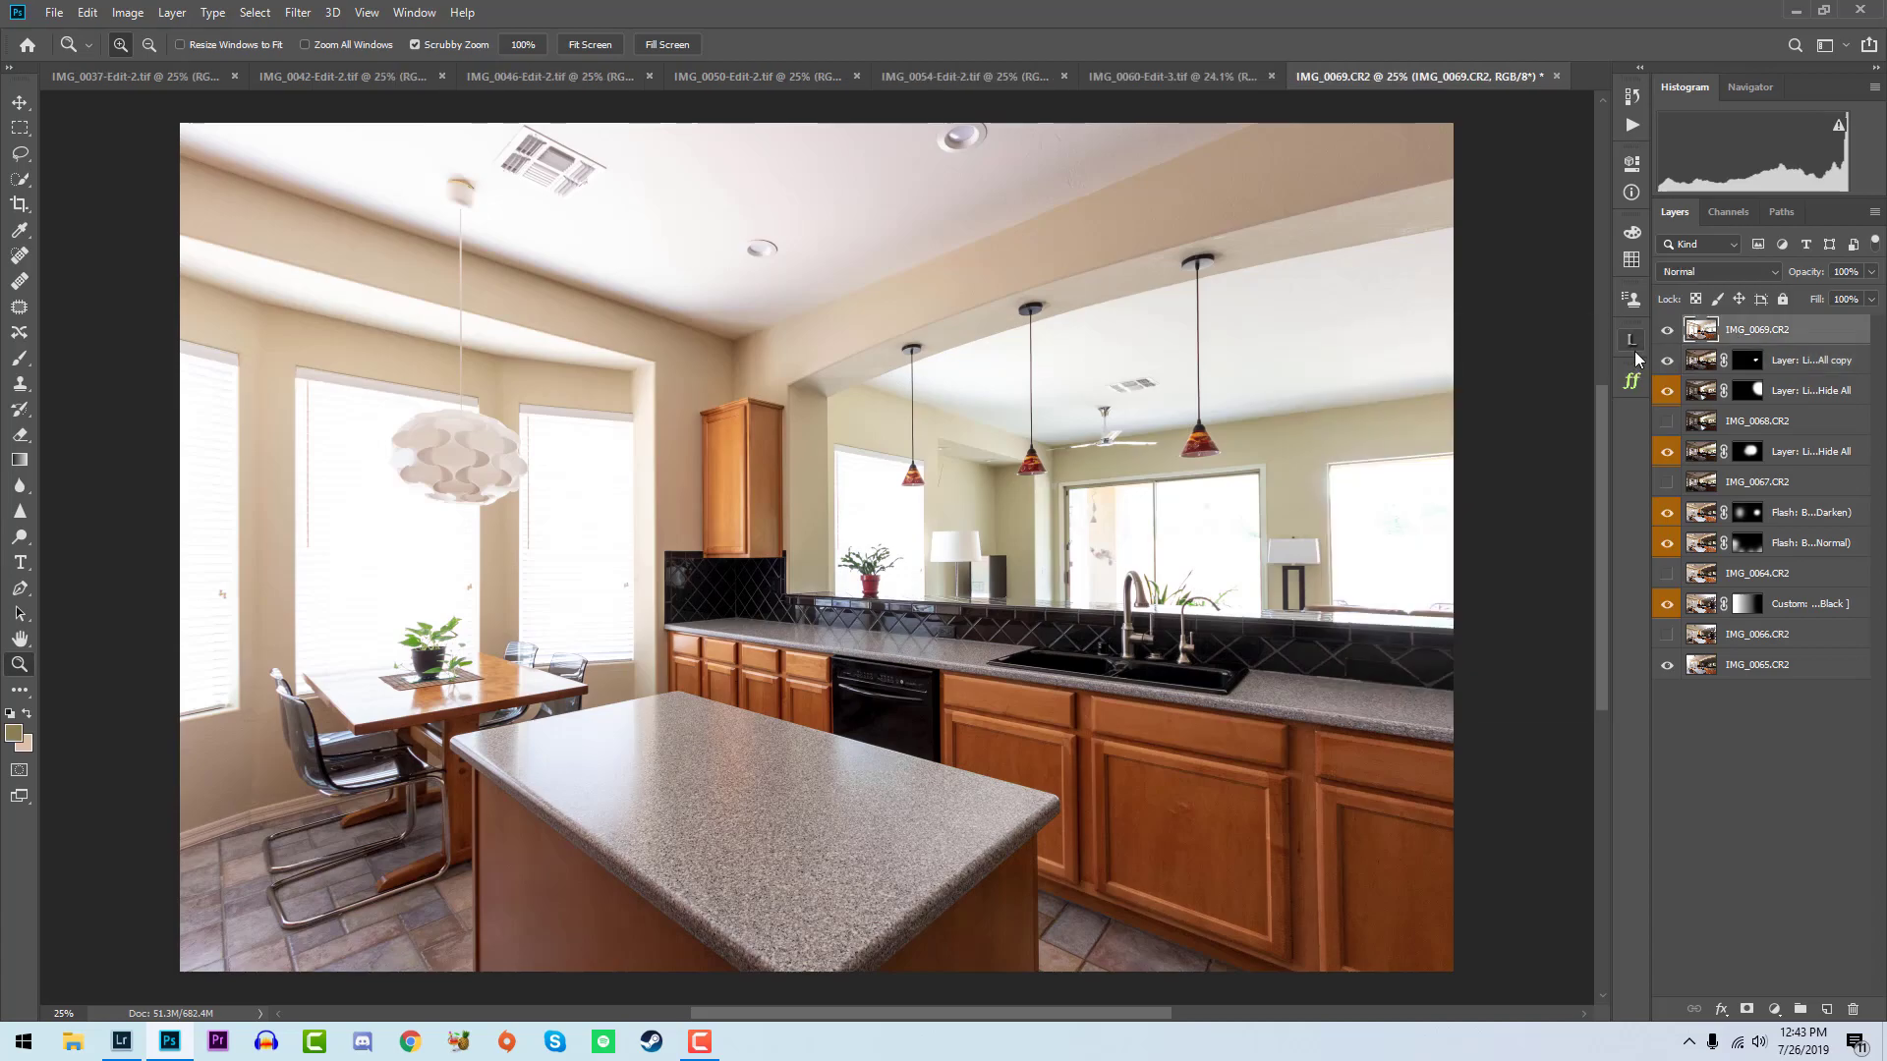
{"action": "left_click", "coordinate": [1631, 124]}
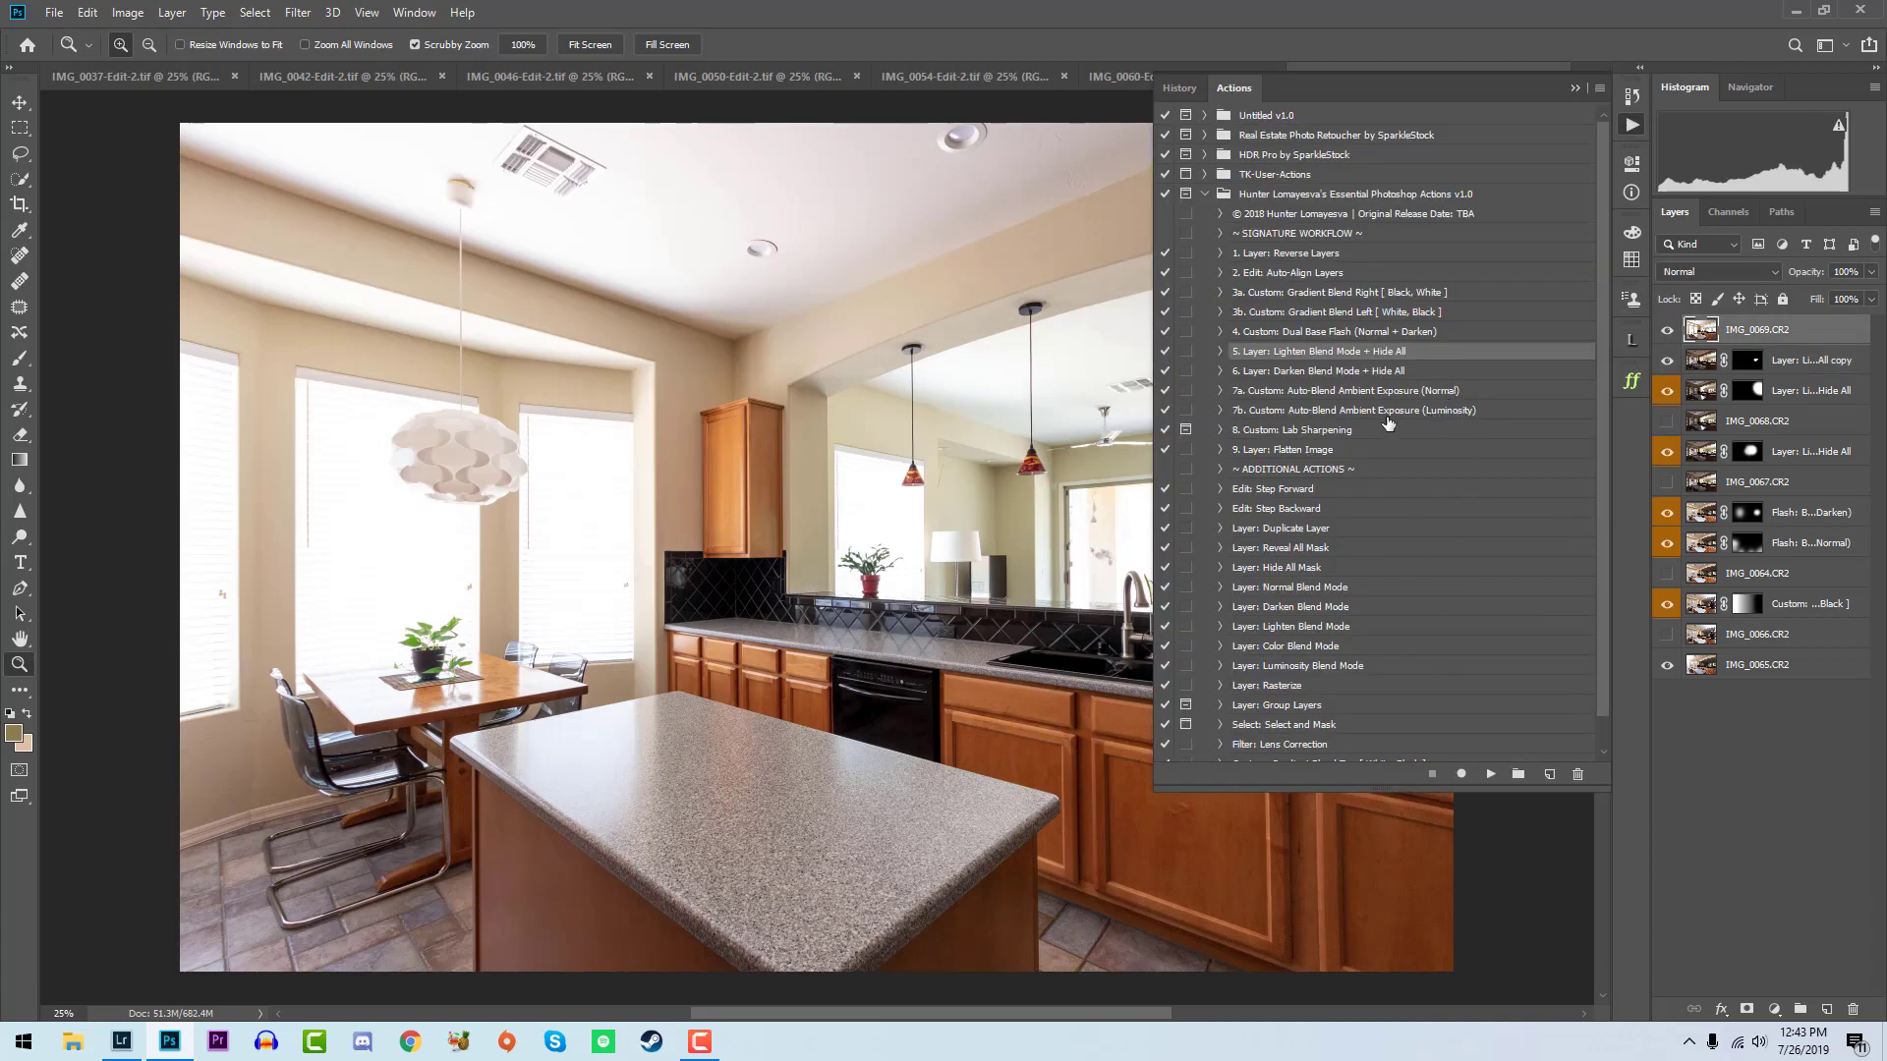
{"action": "left_click", "coordinate": [1425, 412]}
{"action": "left_click", "coordinate": [1491, 774]}
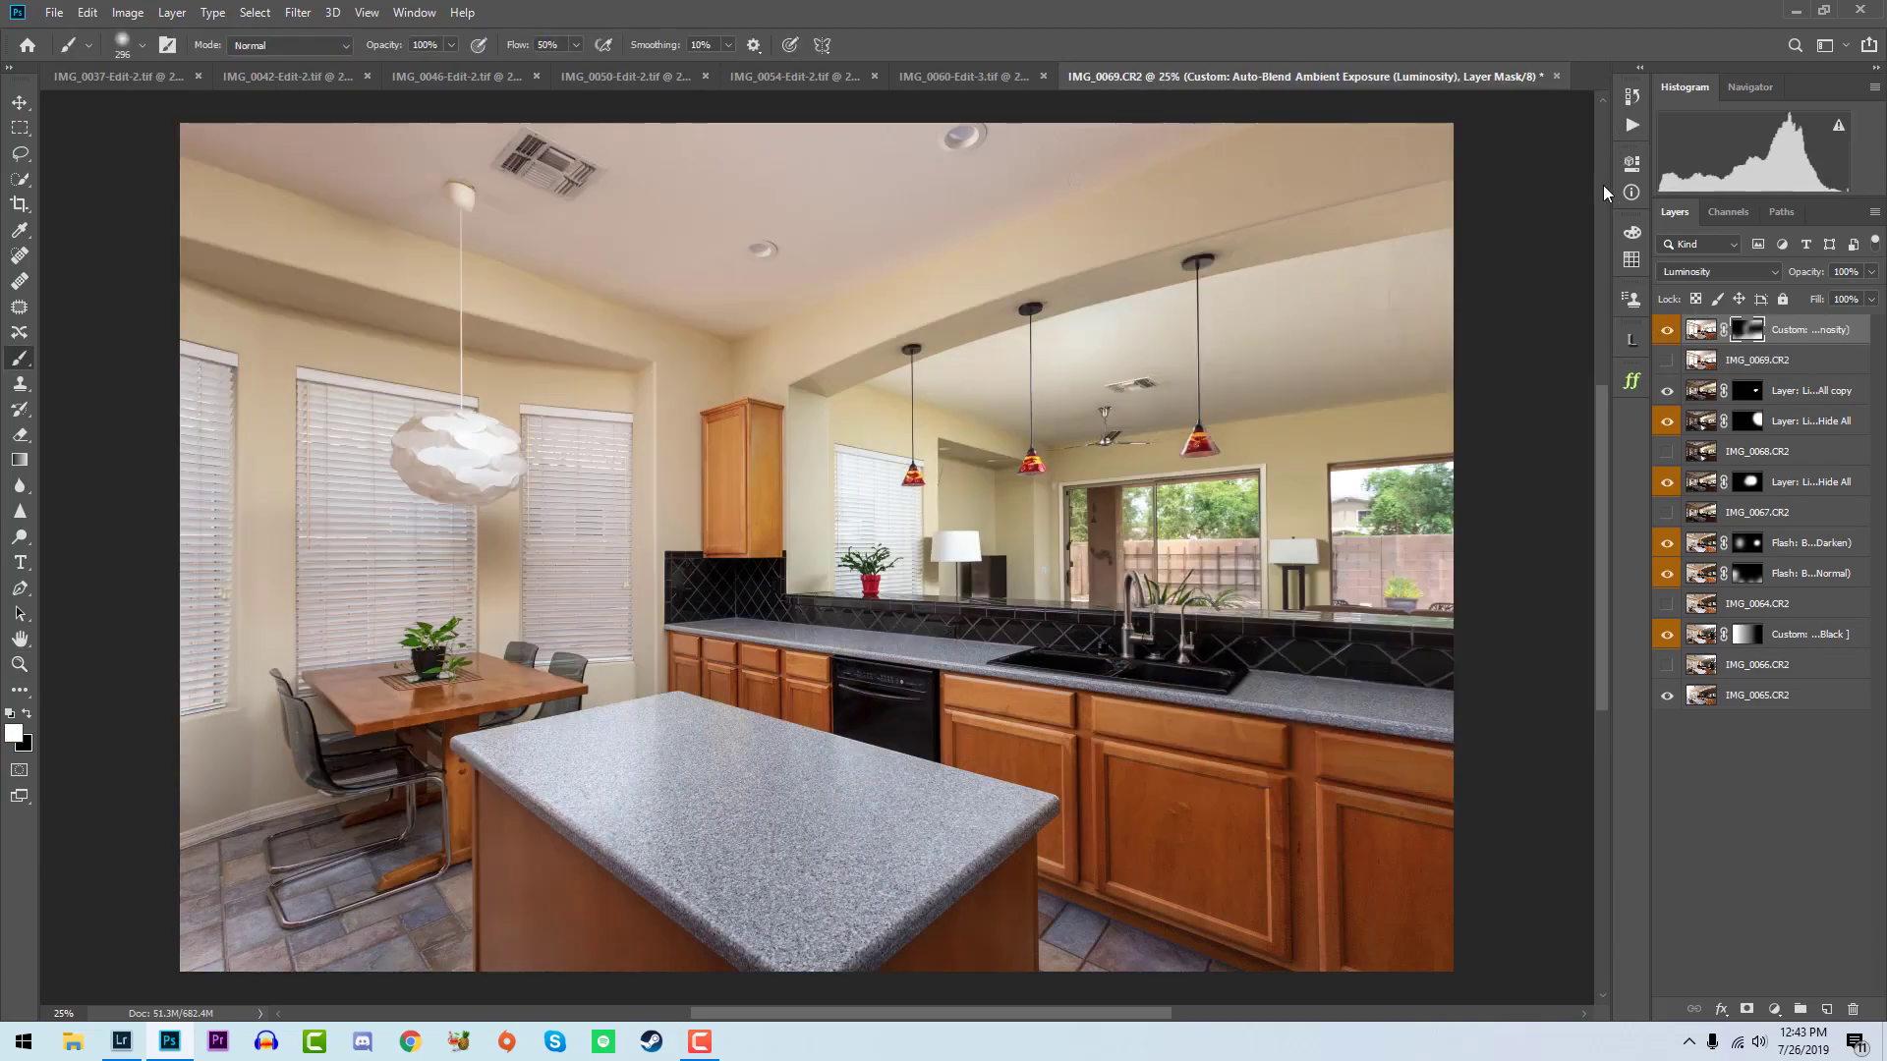
{"action": "key", "text": "3"}
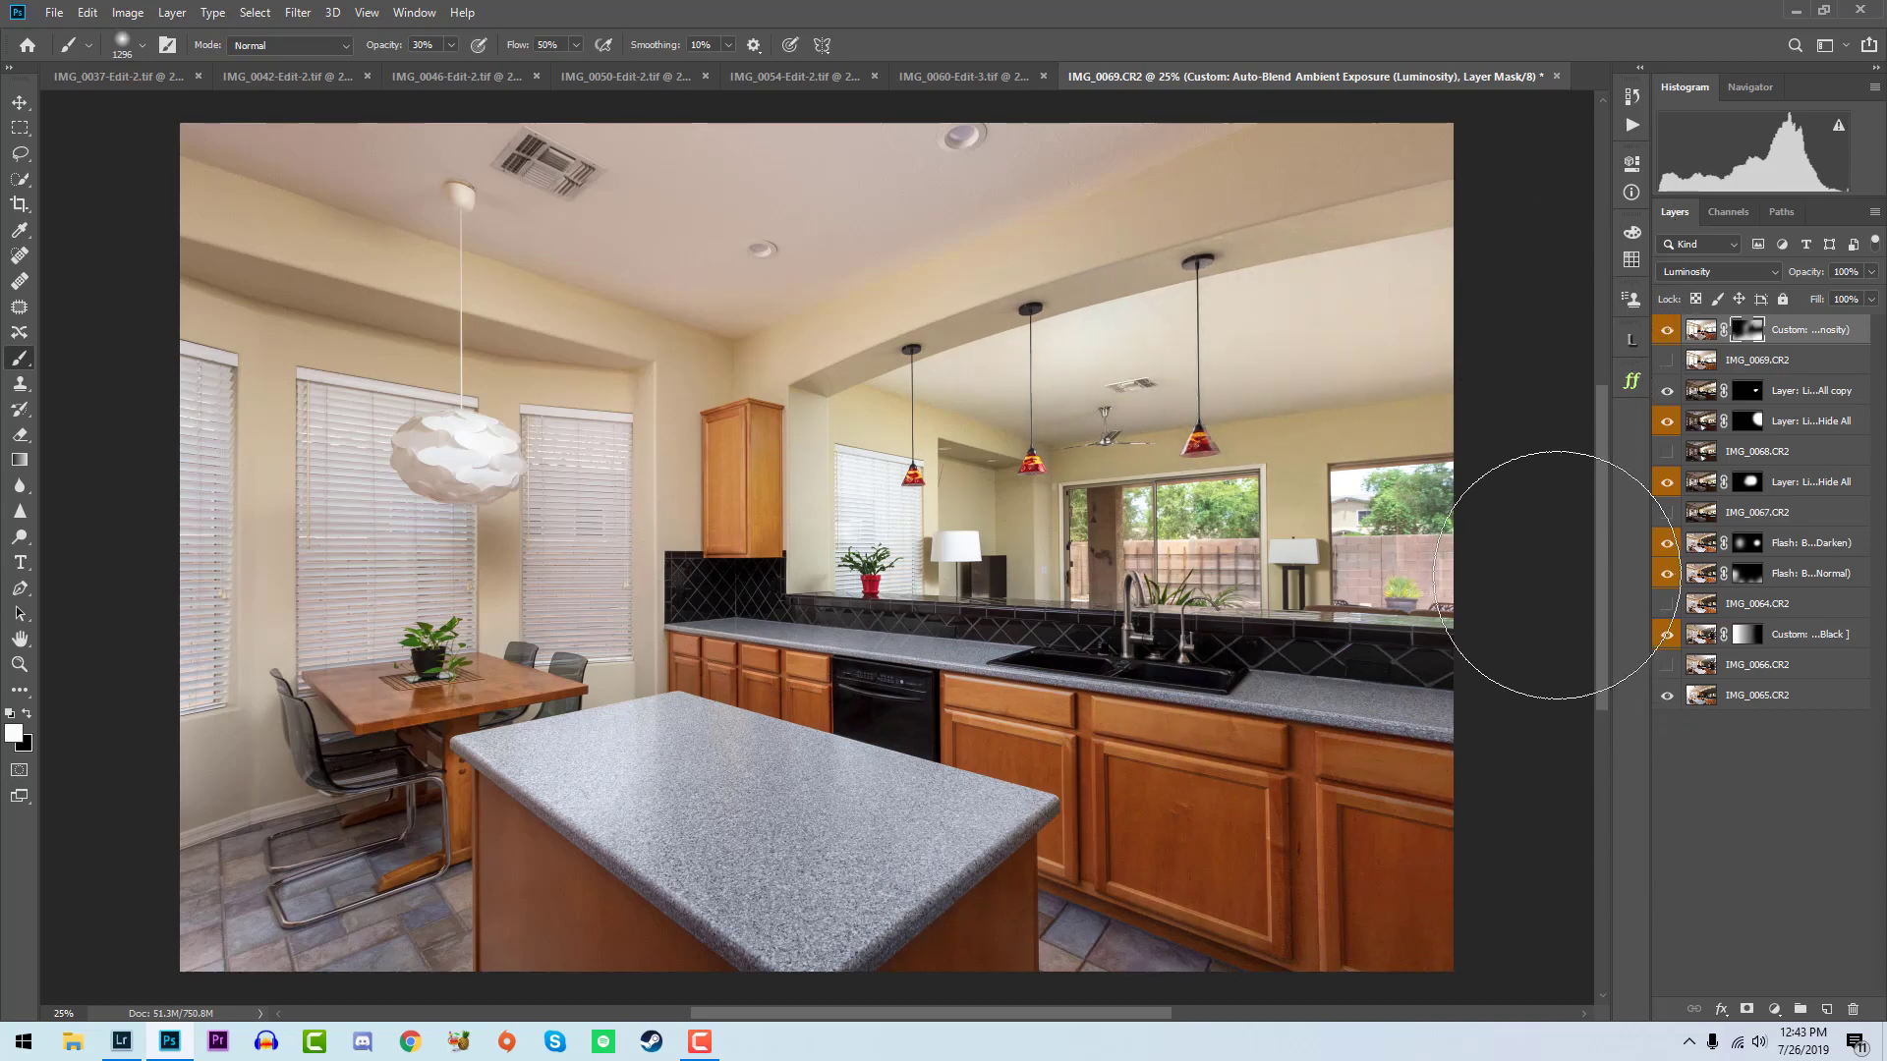
- Flatten the blended sink view with the Layer: Flatten Image action and save it
{"action": "left_click", "coordinate": [1629, 126]}
{"action": "left_click", "coordinate": [1343, 451]}
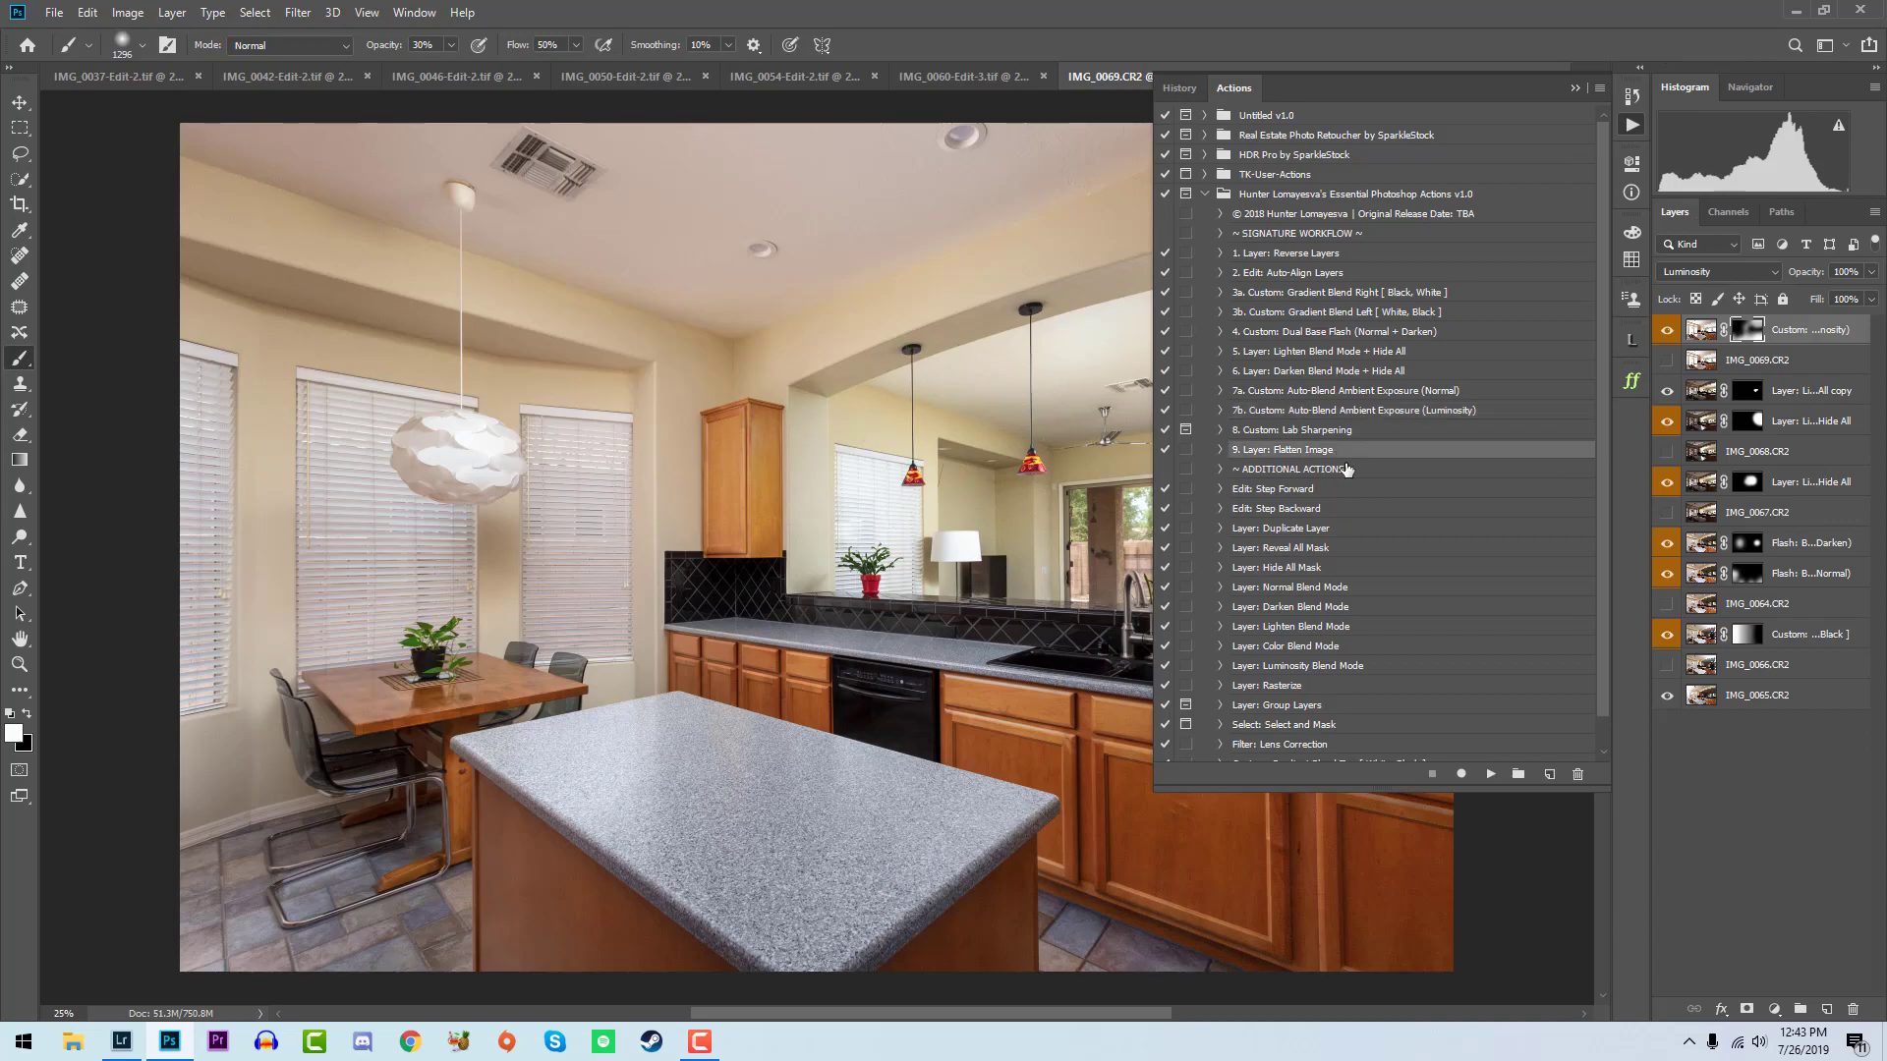
{"action": "left_click_drag", "start_coordinate": [1495, 786], "coordinate": [1495, 783]}
{"action": "left_click", "coordinate": [1490, 771]}
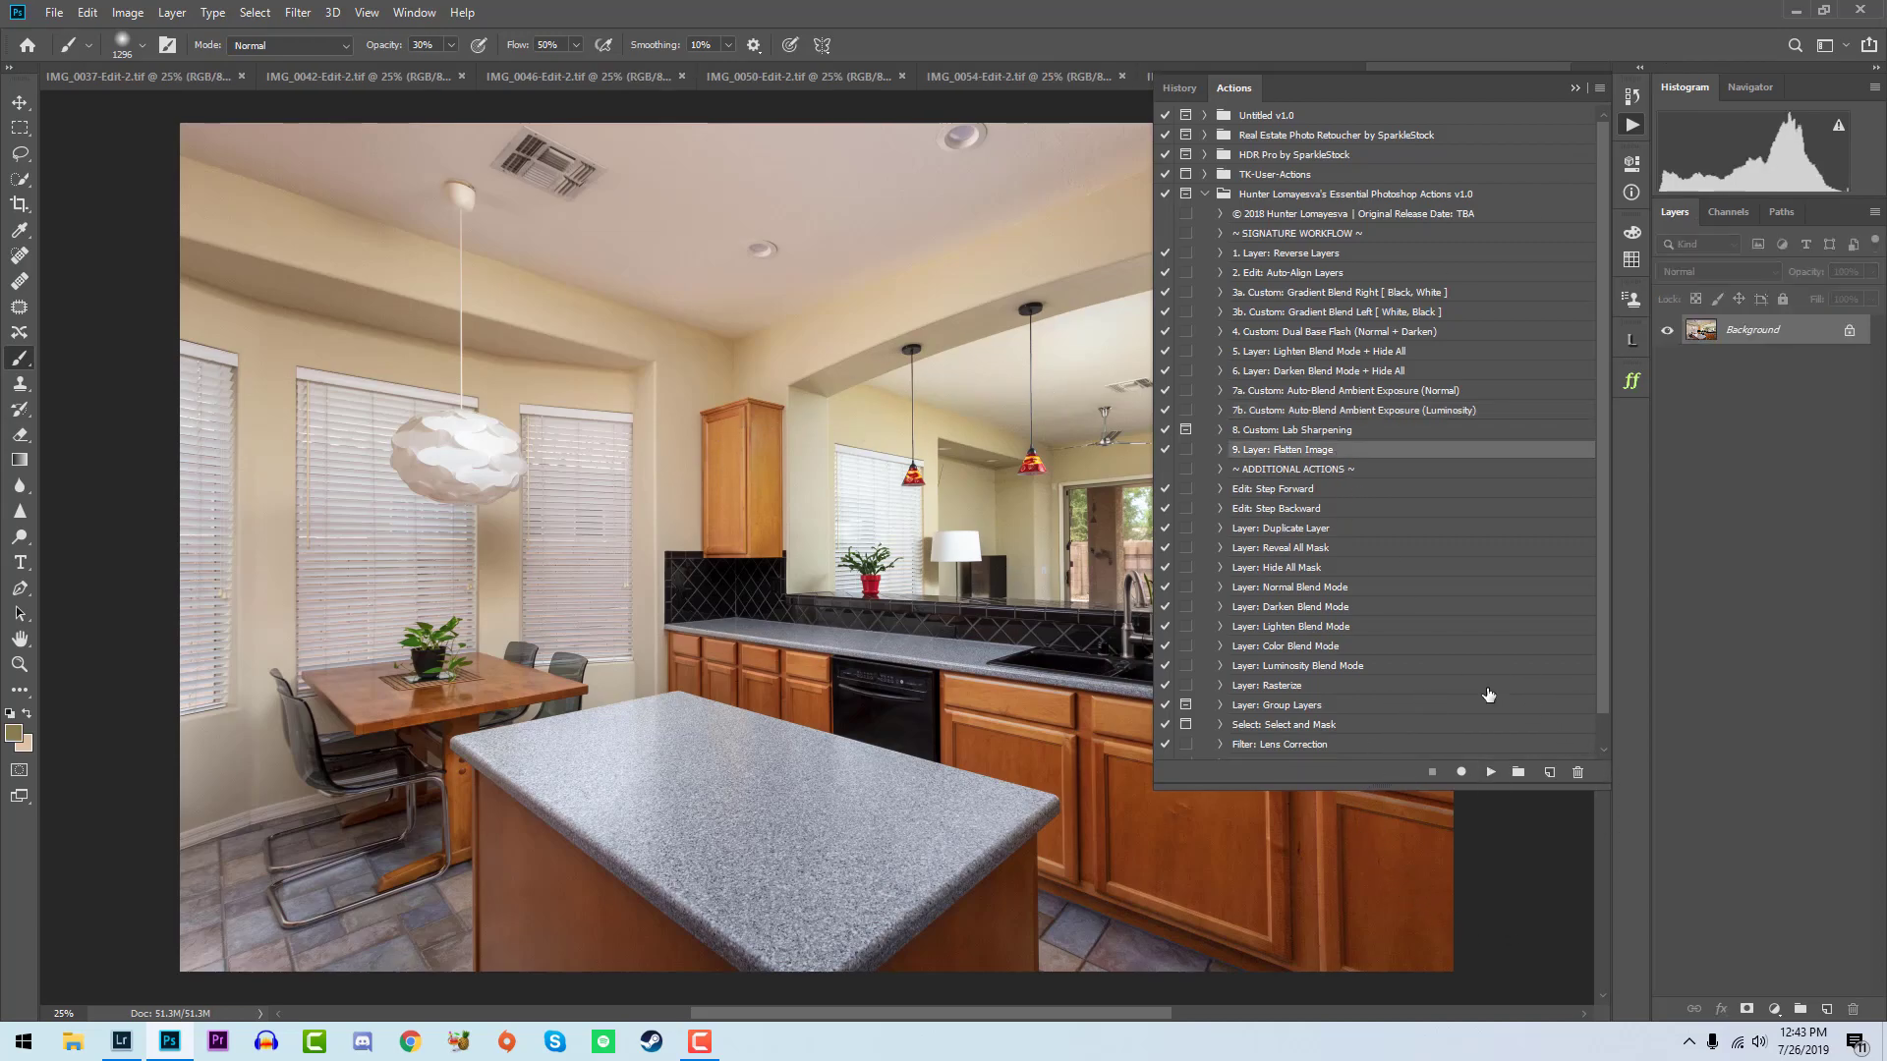
{"action": "key", "text": "ctrl+s"}
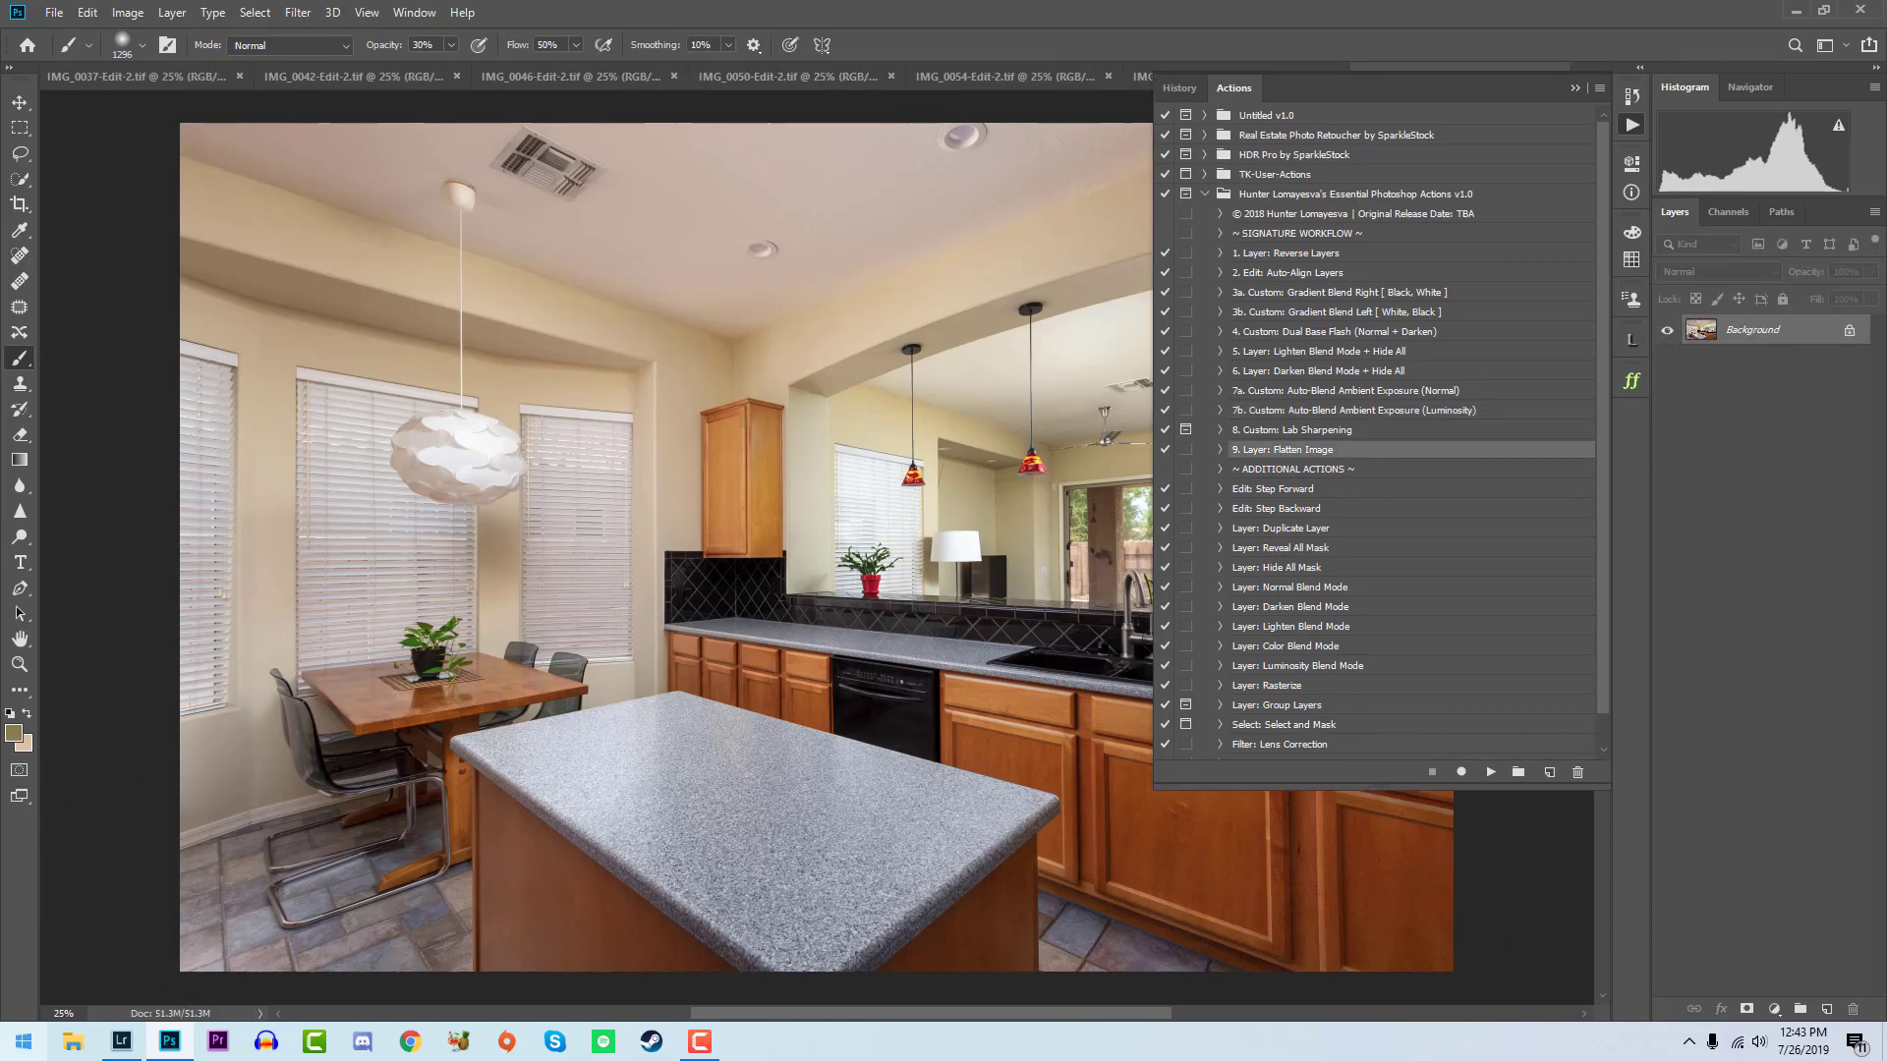
- Switch to Lightroom and rate the saved IMG_0064-Edit-2.tif 5 stars
{"action": "left_click", "coordinate": [122, 1043]}
{"action": "key", "text": "5"}
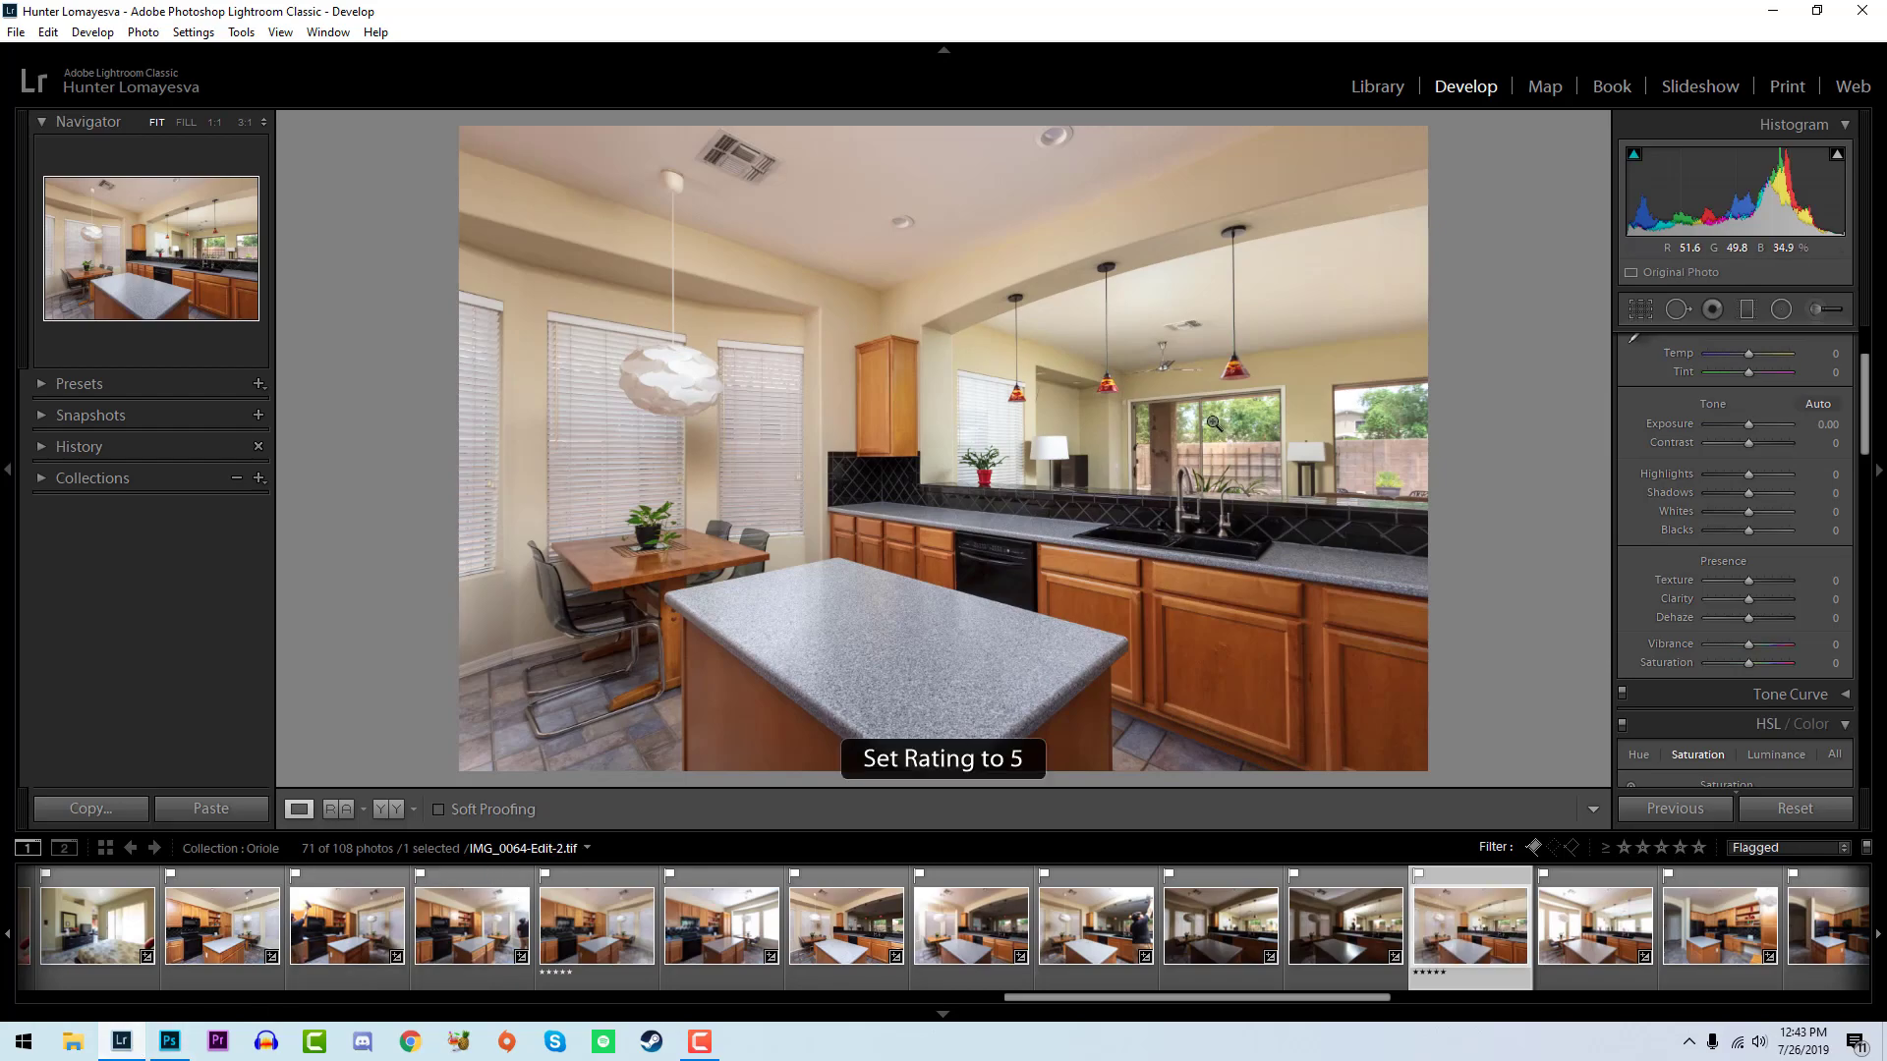
- Select the five kitchen island exposures from IMG_0076 through IMG_0077 in the filmstrip and open them as layers in Photoshop
{"action": "scroll", "coordinate": [737, 943], "scroll_direction": "down", "scroll_amount": 5}
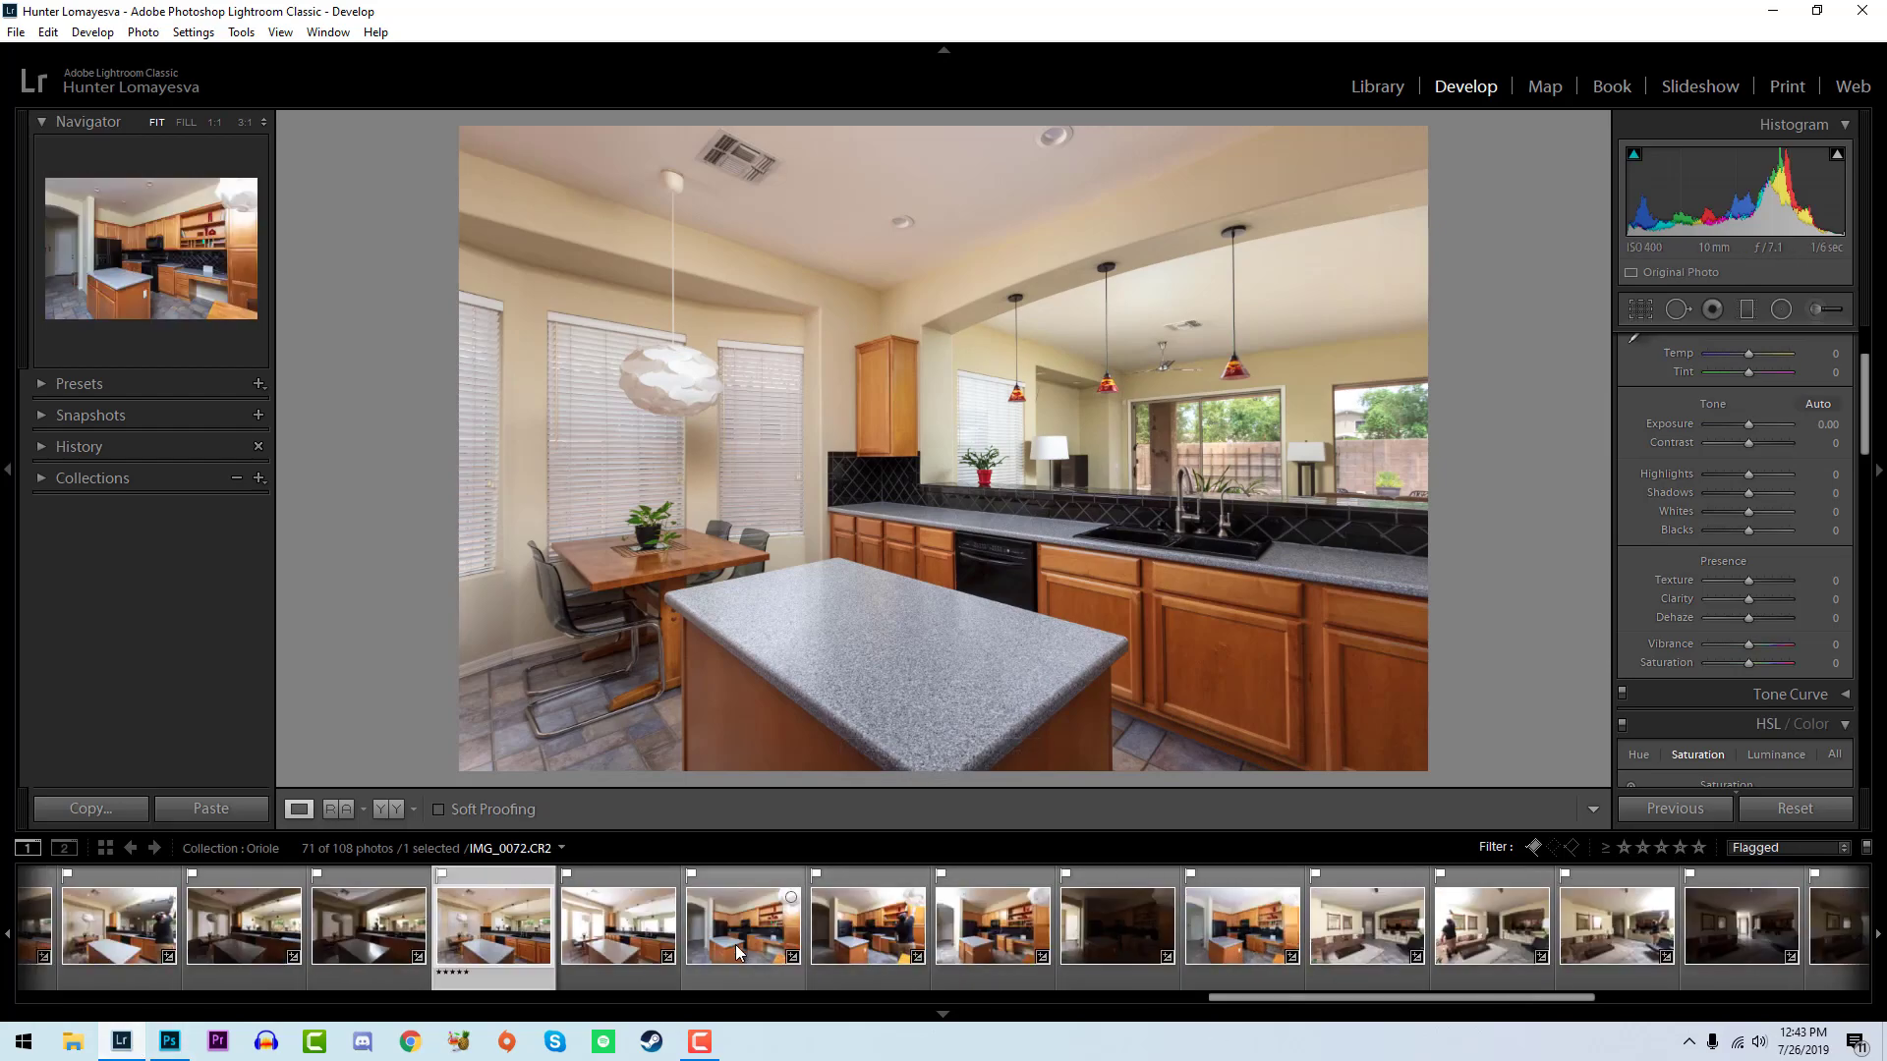
{"action": "left_click", "coordinate": [737, 949]}
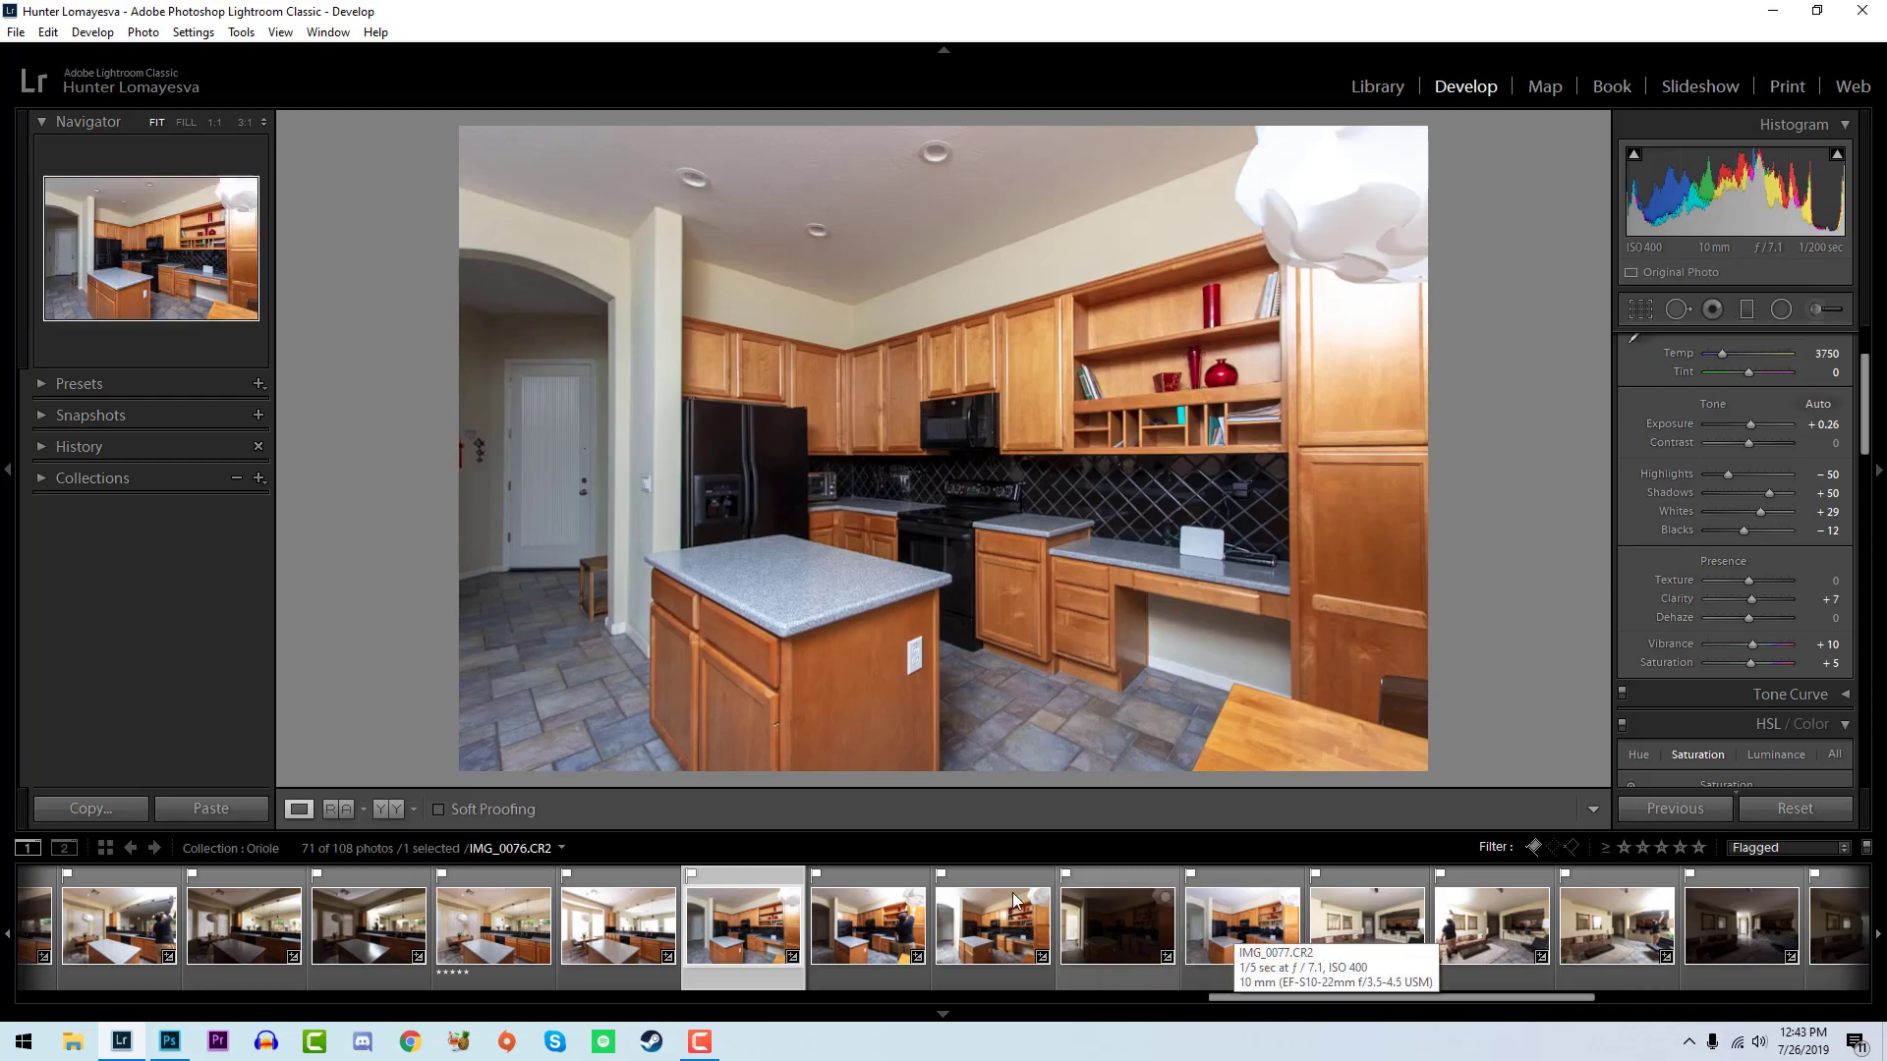
{"action": "left_click", "coordinate": [1234, 928], "text": "shift"}
{"action": "right_click", "coordinate": [1234, 928]}
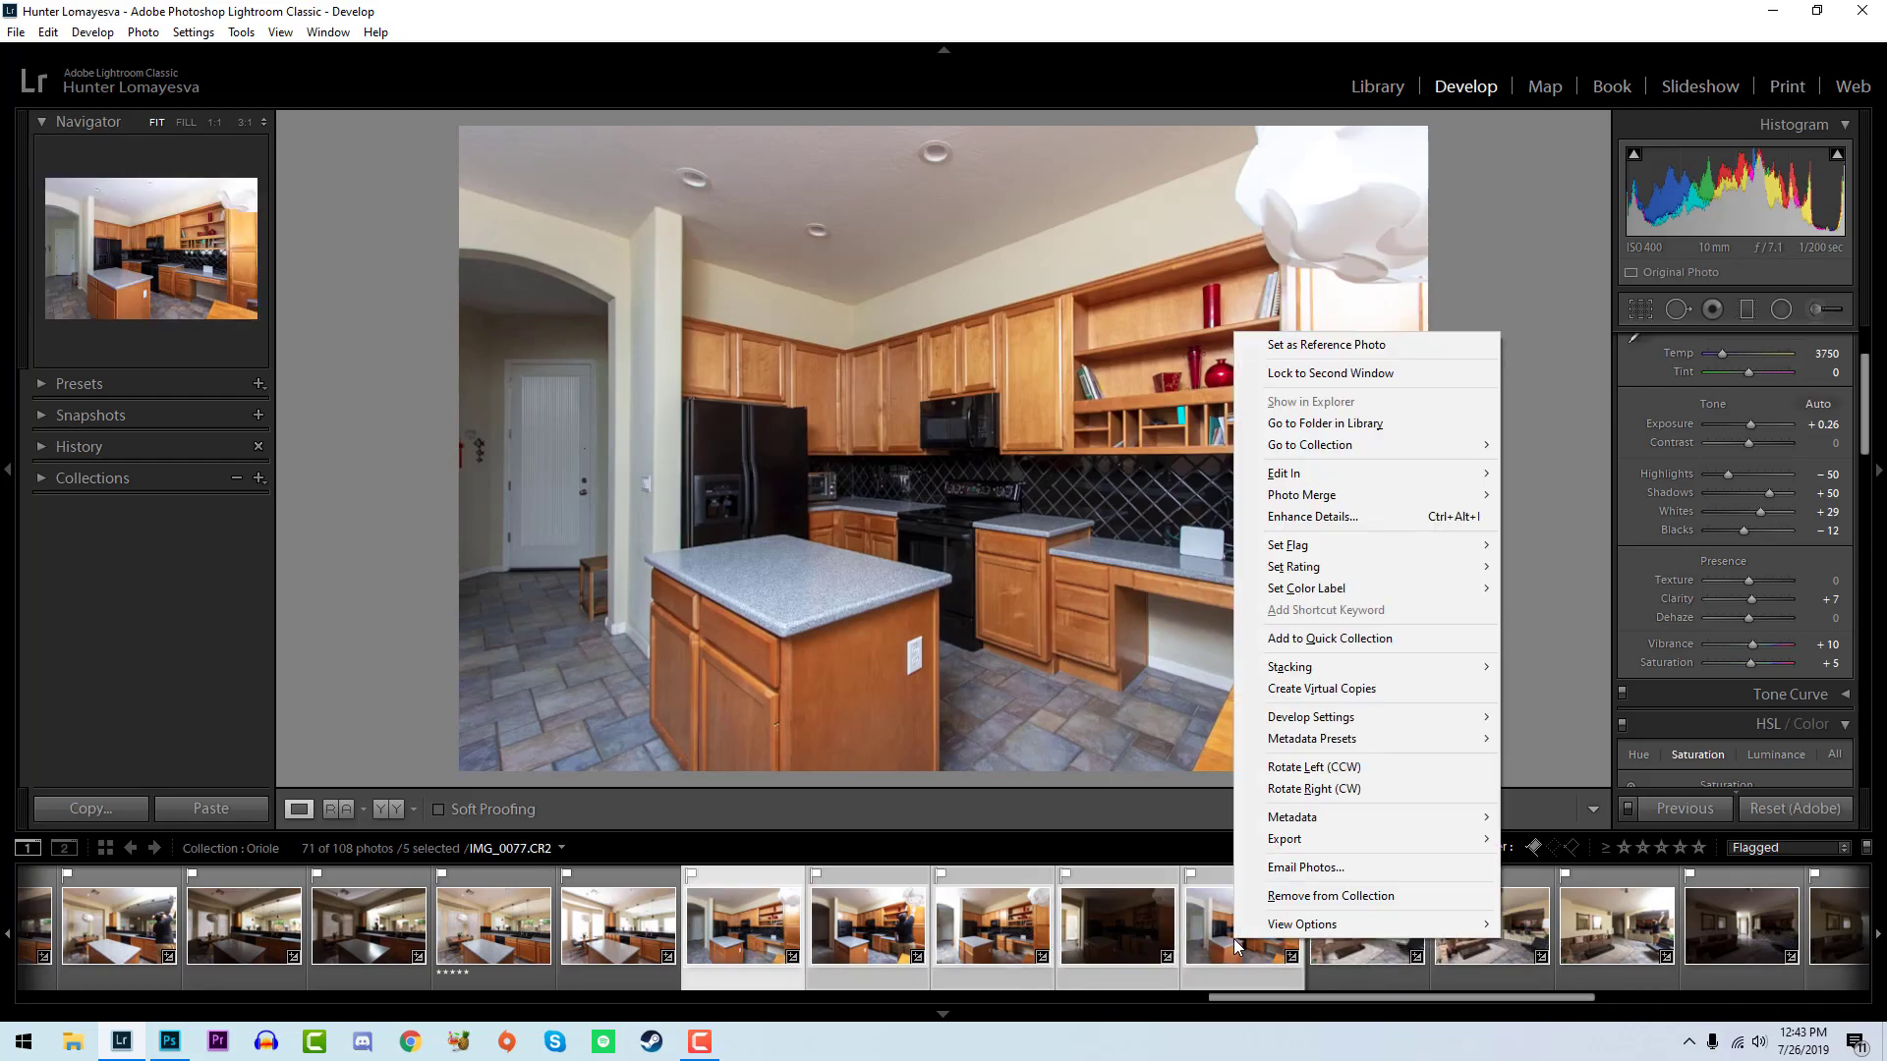
{"action": "mouse_move", "coordinate": [1351, 478]}
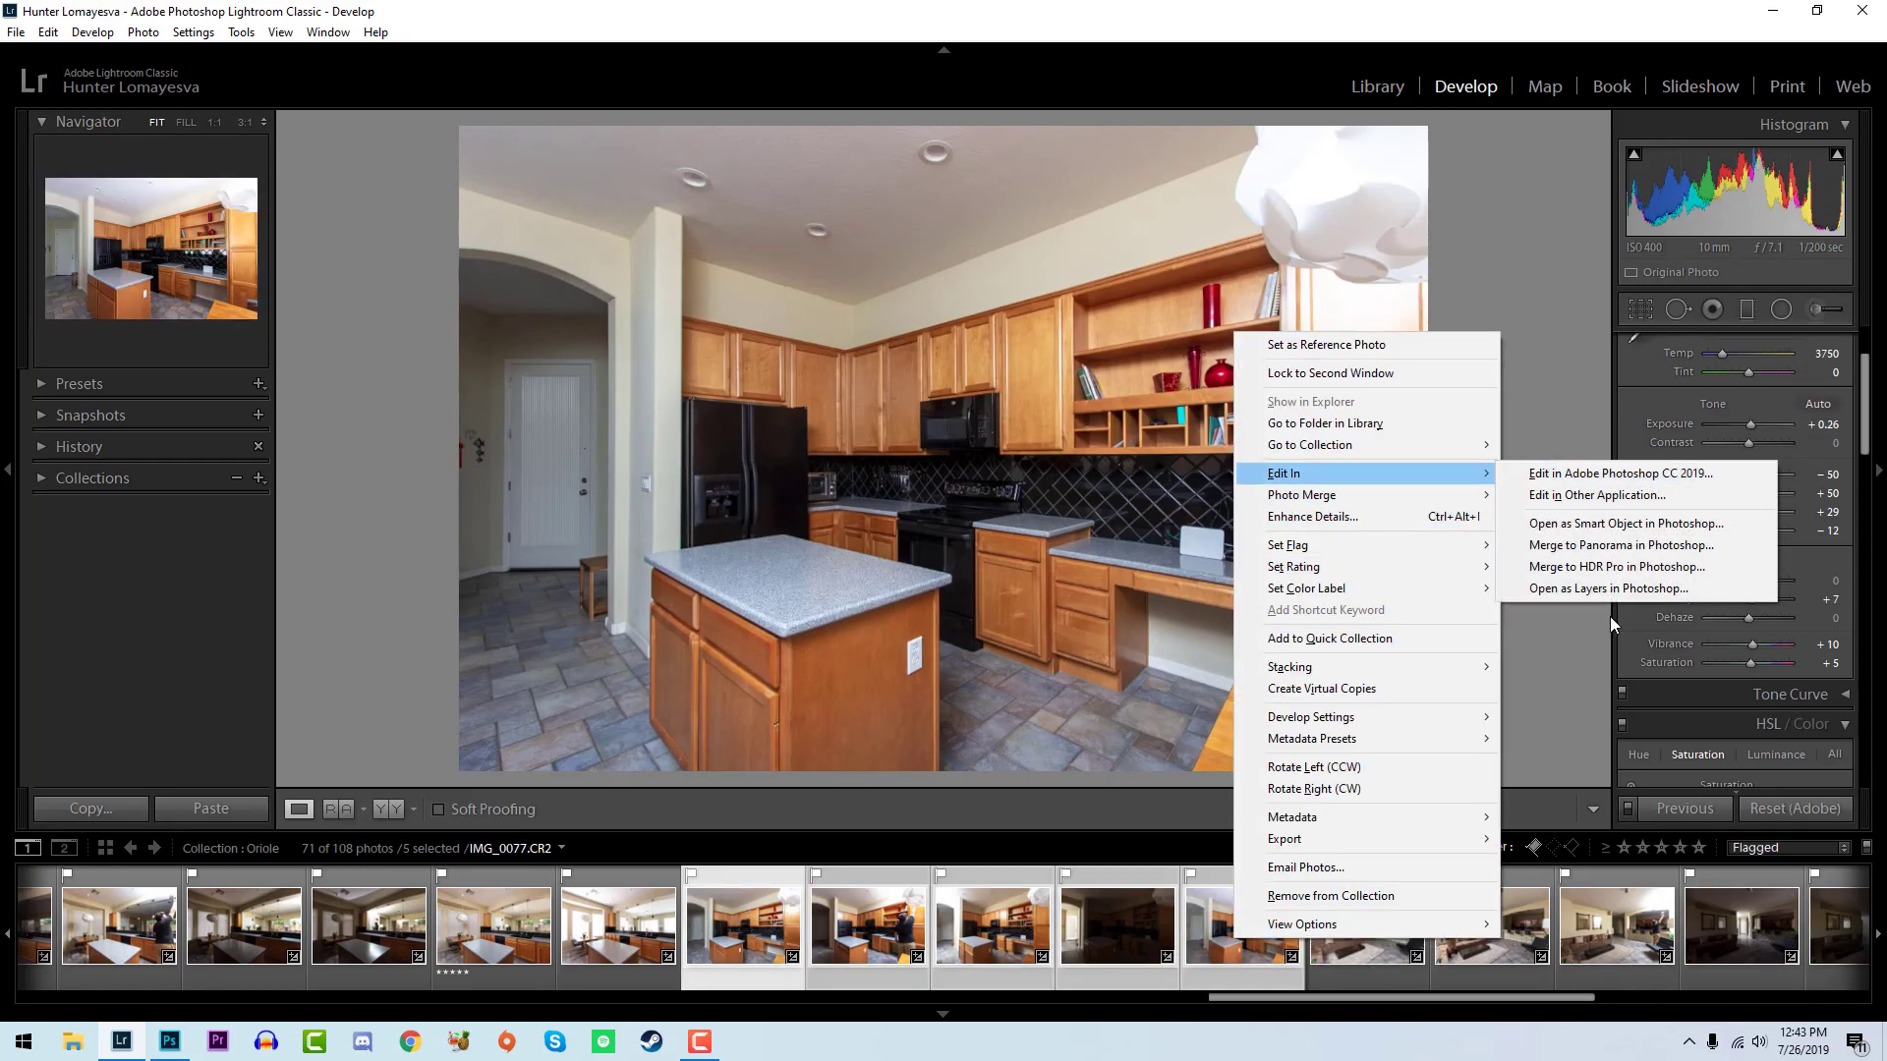
{"action": "left_click", "coordinate": [1608, 589]}
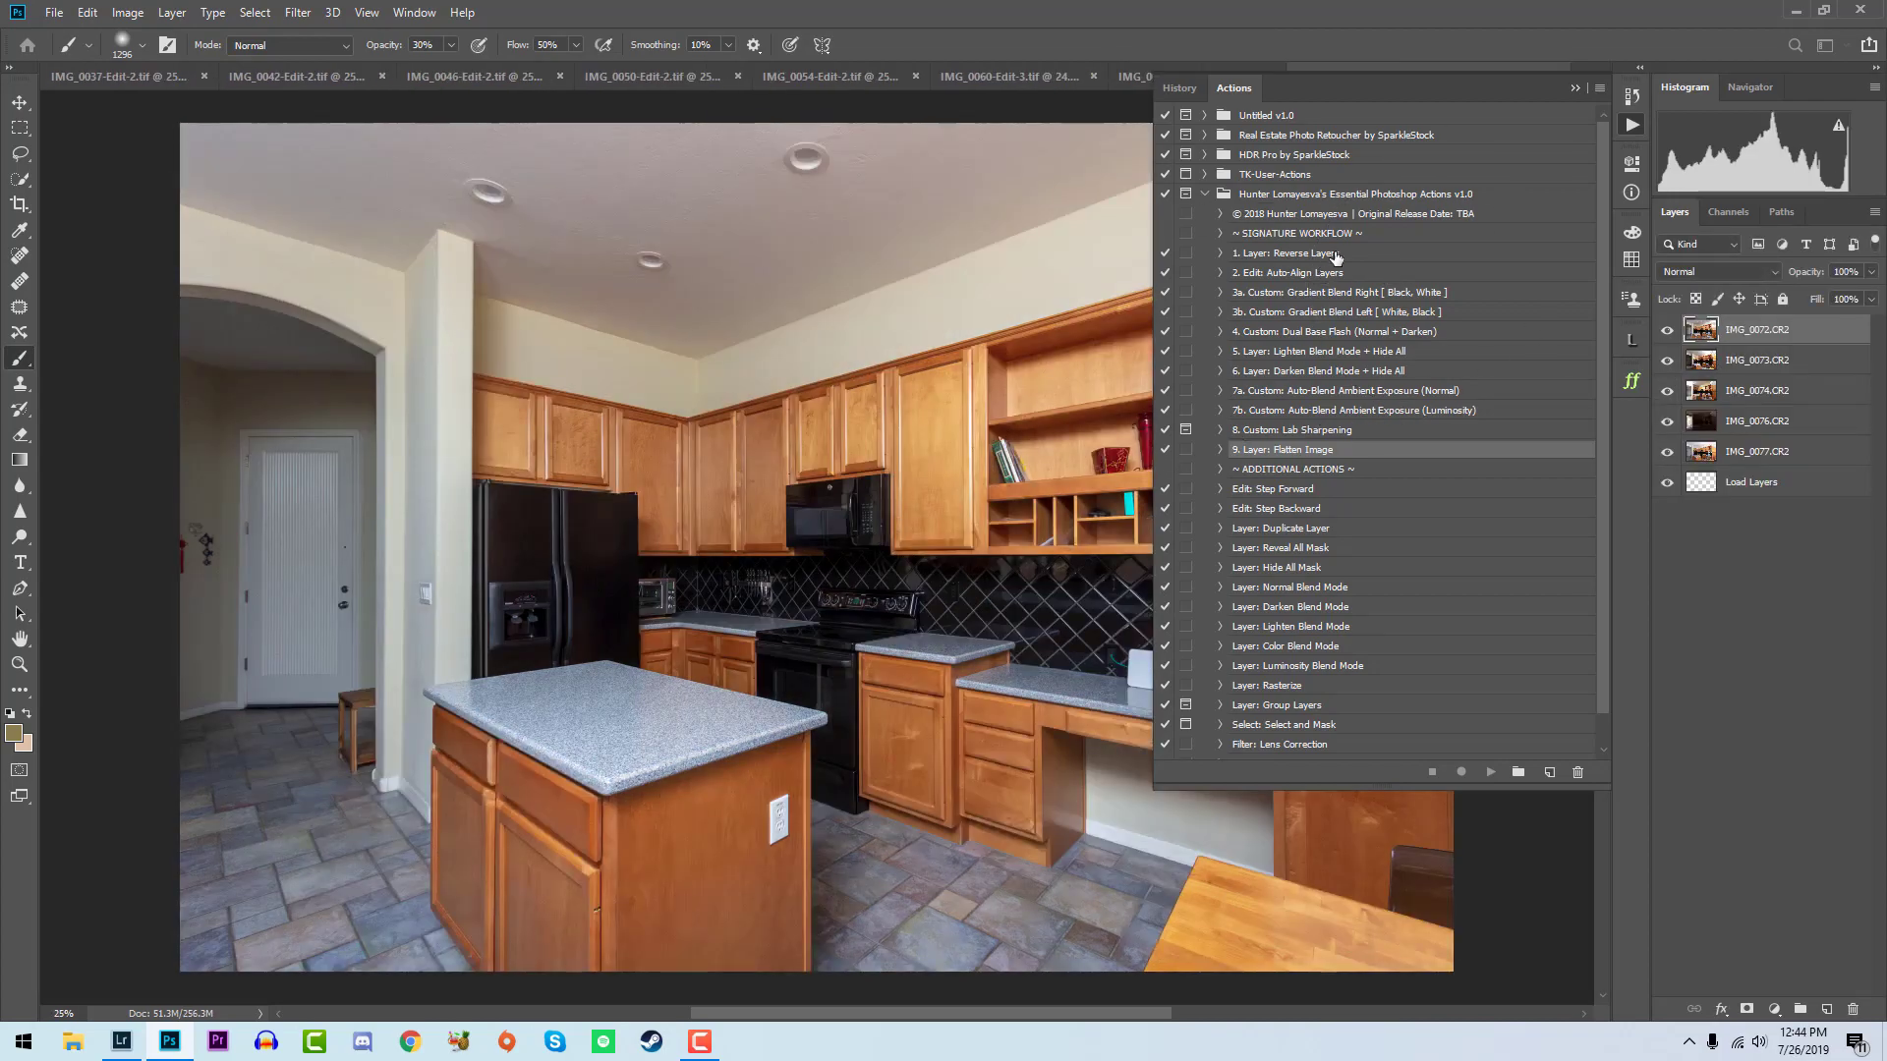
- Reverse the layers, place IMG_0072 above IMG_0074, and run the Custom: Gradient Blend Right [ Black, White ] action on IMG_0074
{"action": "left_click", "coordinate": [1338, 254]}
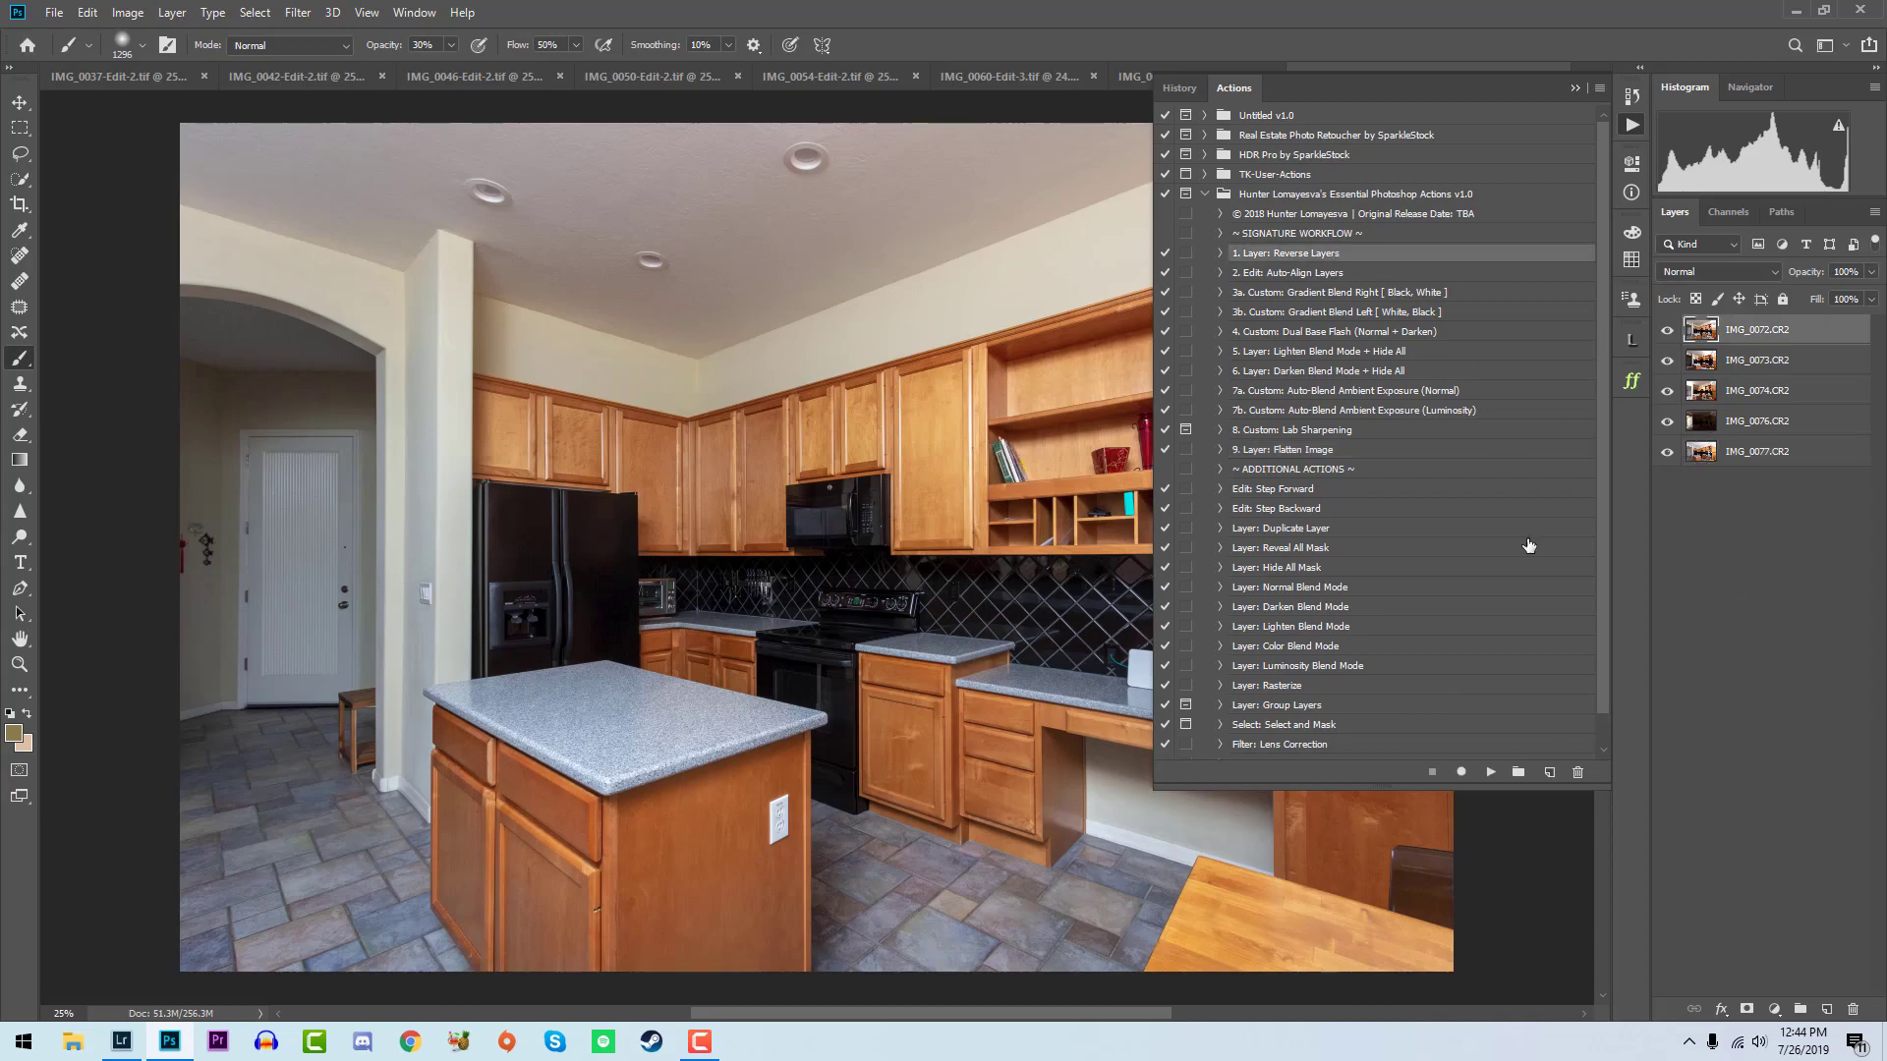
{"action": "left_click", "coordinate": [1497, 773]}
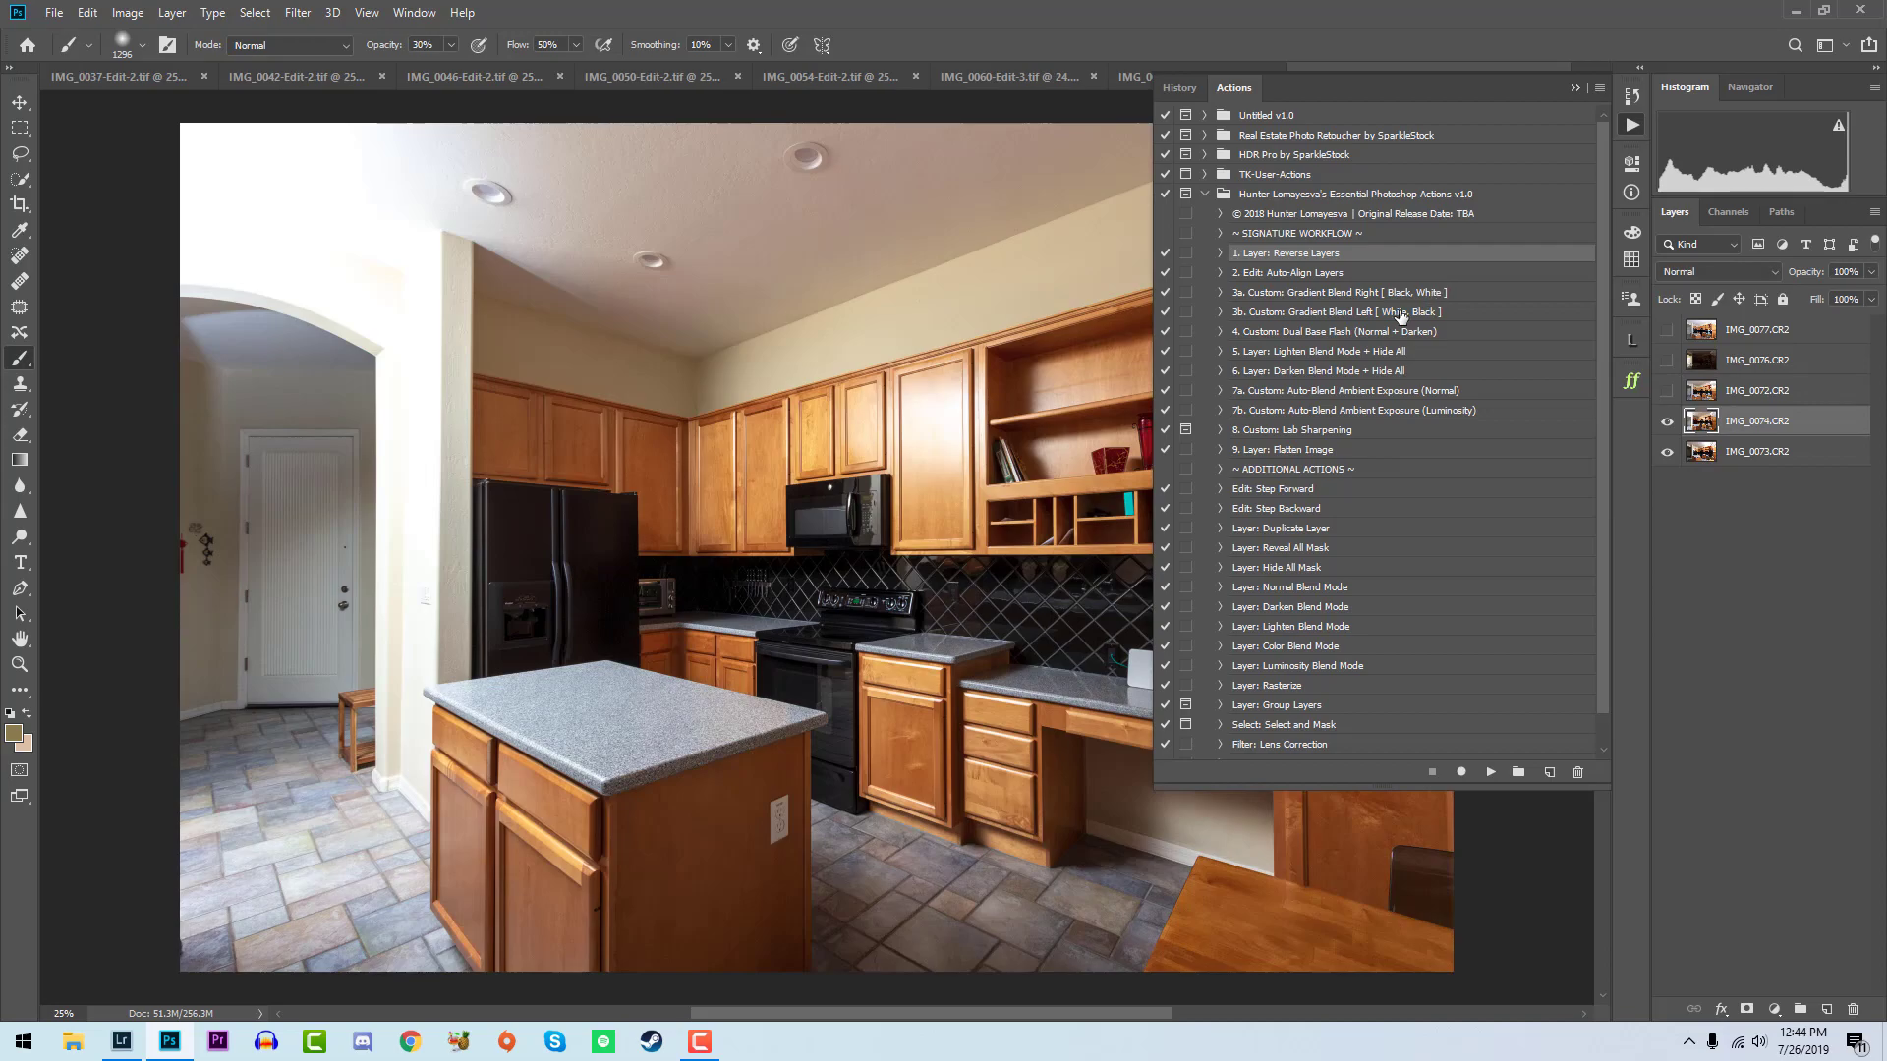
{"action": "left_click", "coordinate": [1399, 313]}
{"action": "left_click", "coordinate": [1406, 294]}
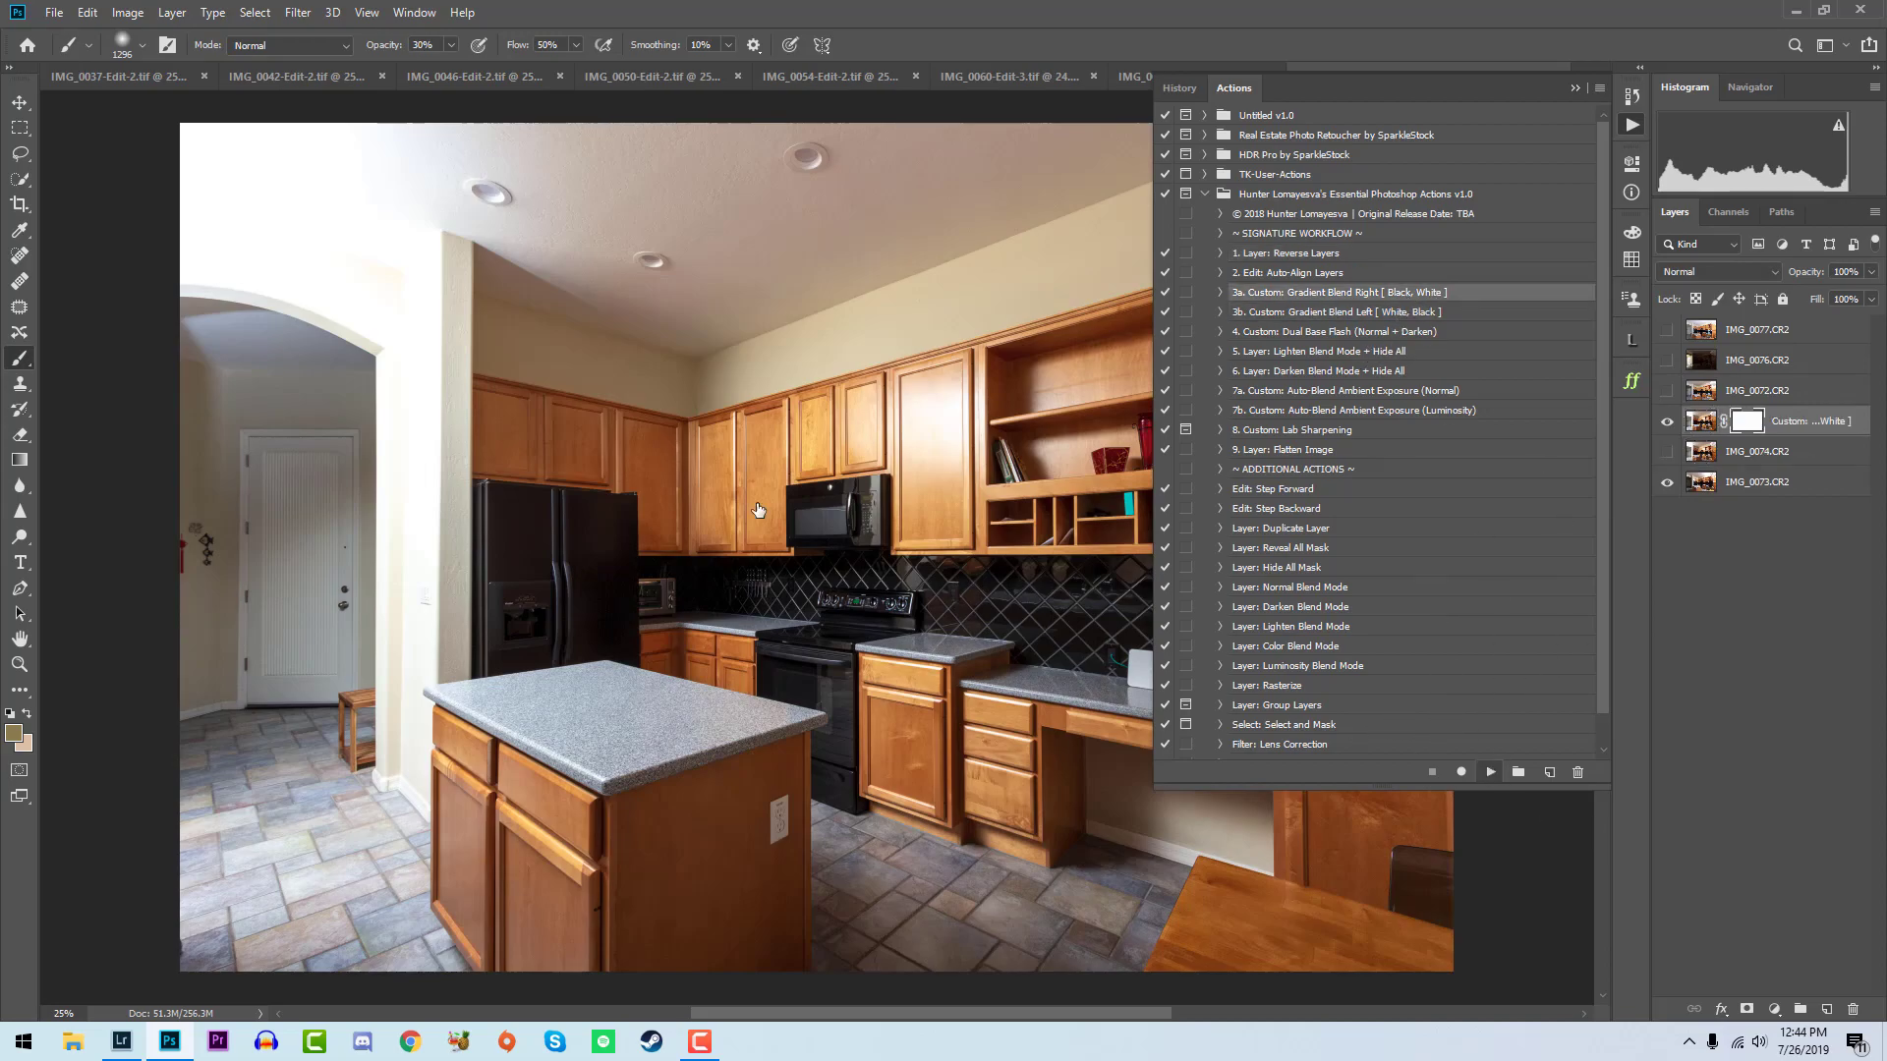
- Refine the gradient blend mask in black and white, raising the brush opacity to 100%
{"action": "key", "text": "x"}
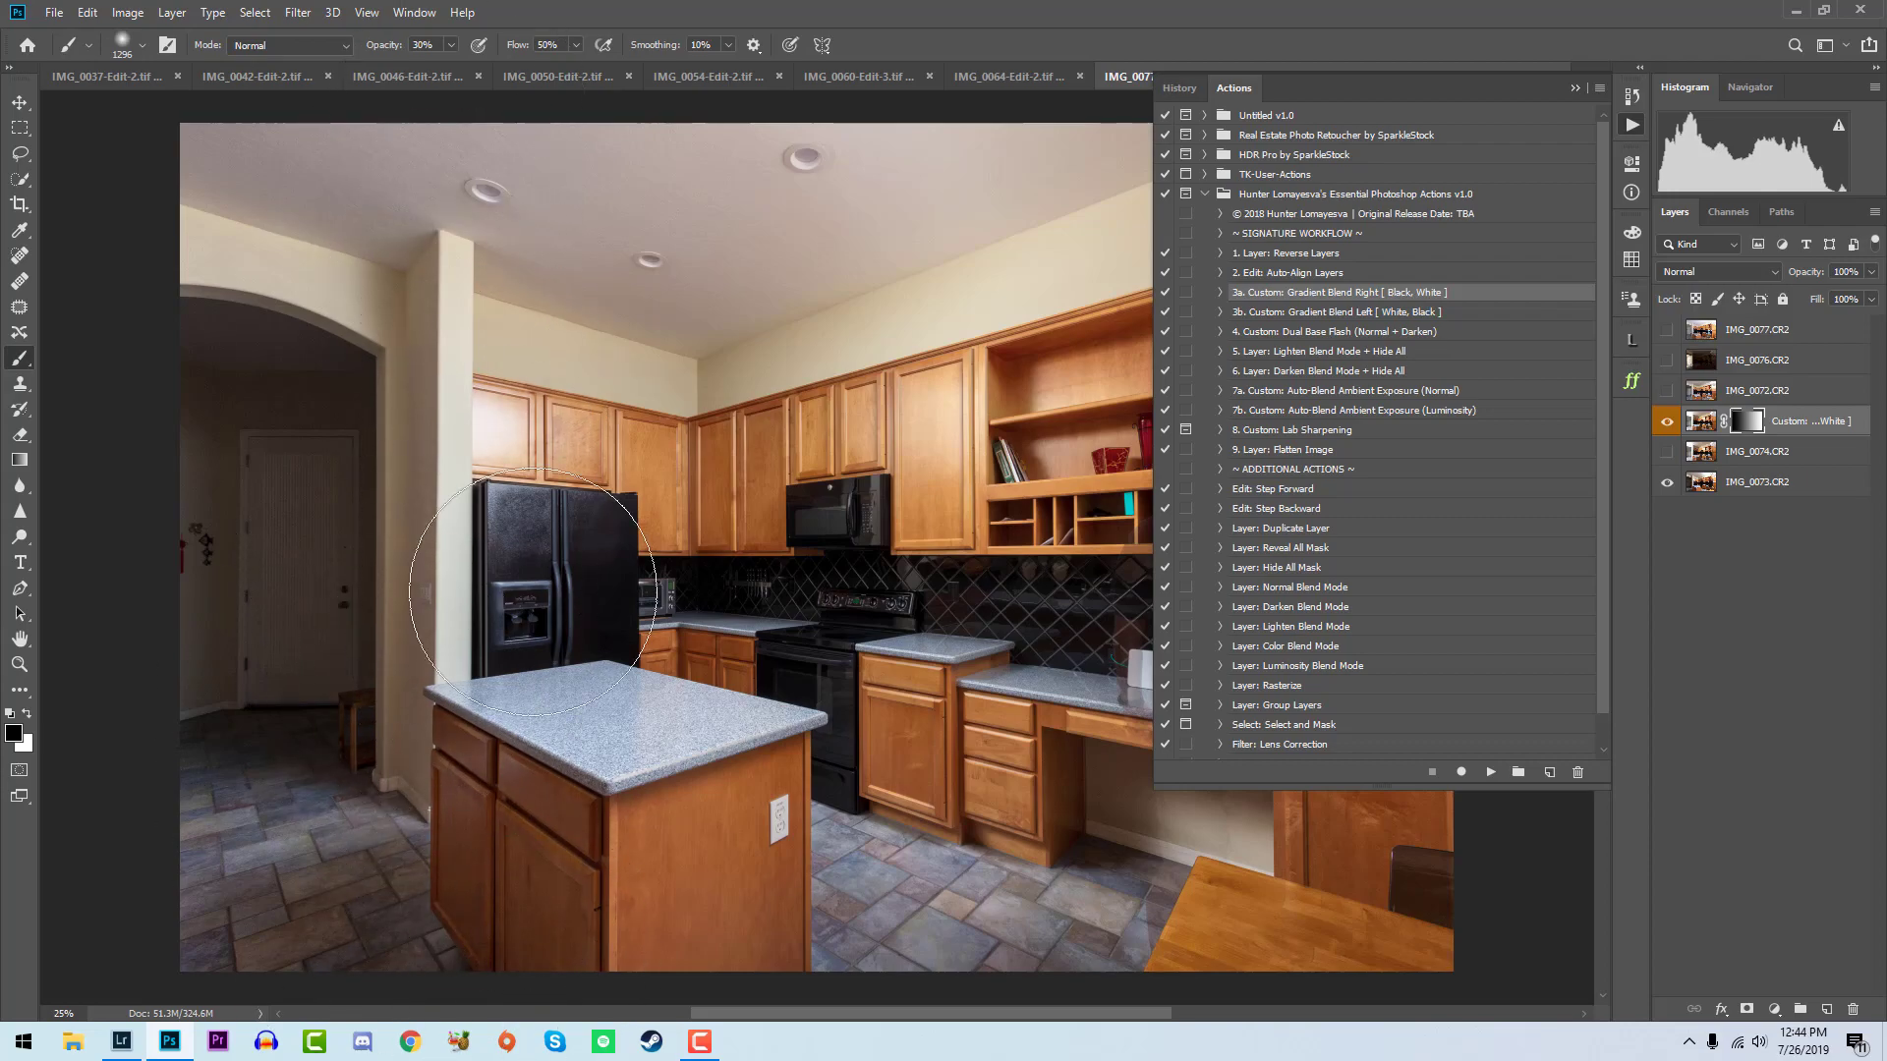
{"action": "key", "text": "x"}
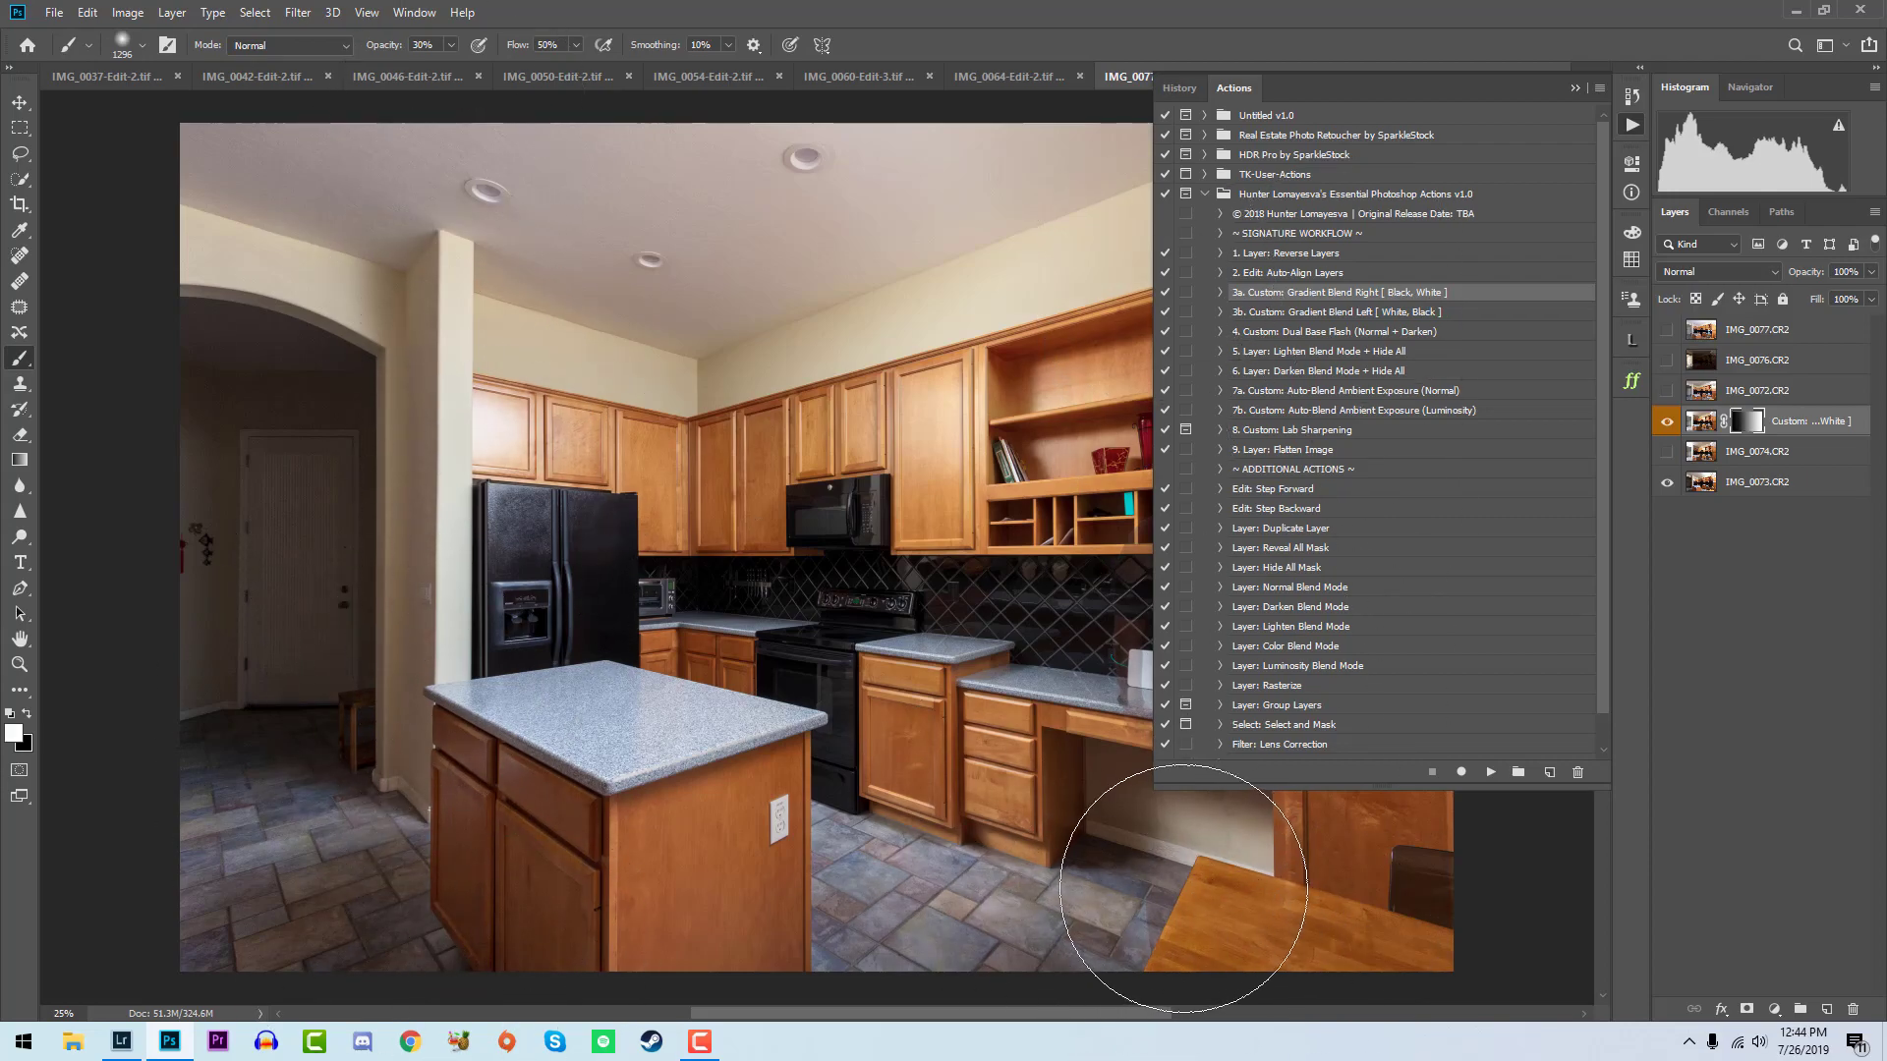
{"action": "key", "text": "0"}
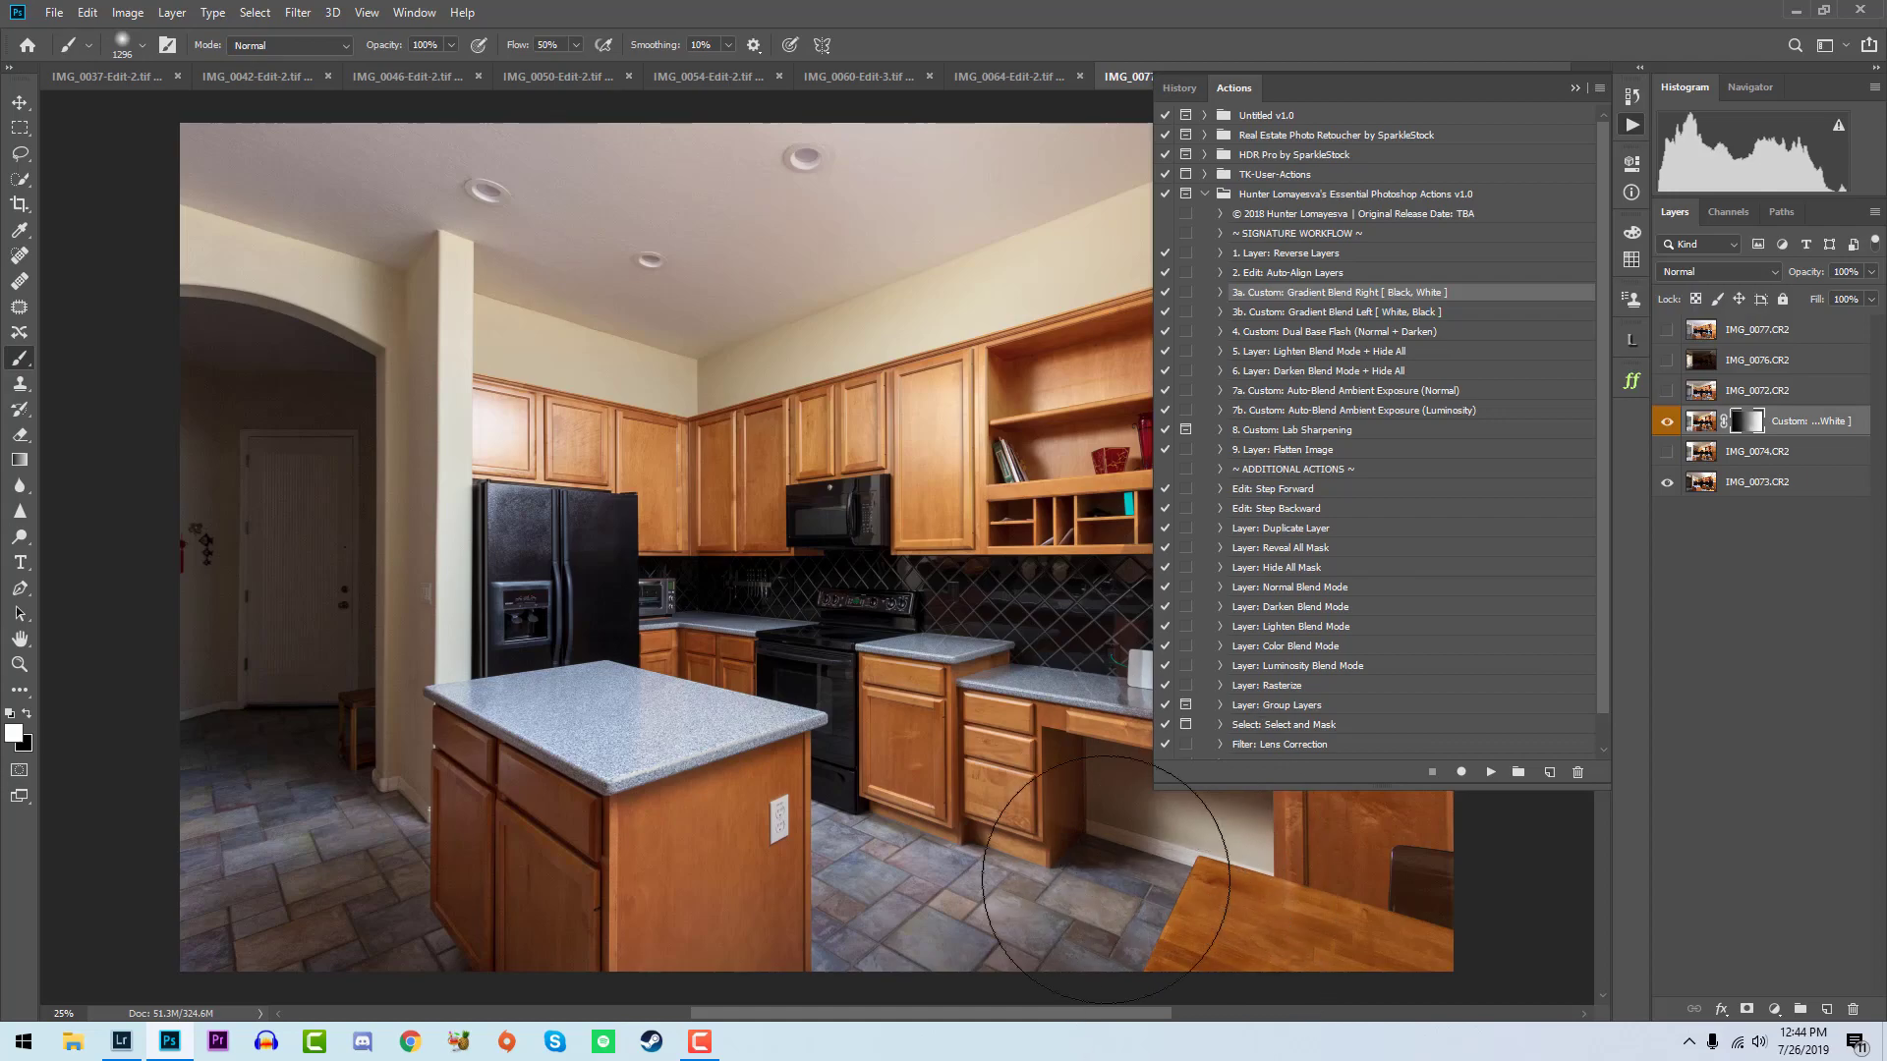
{"action": "key", "text": "x"}
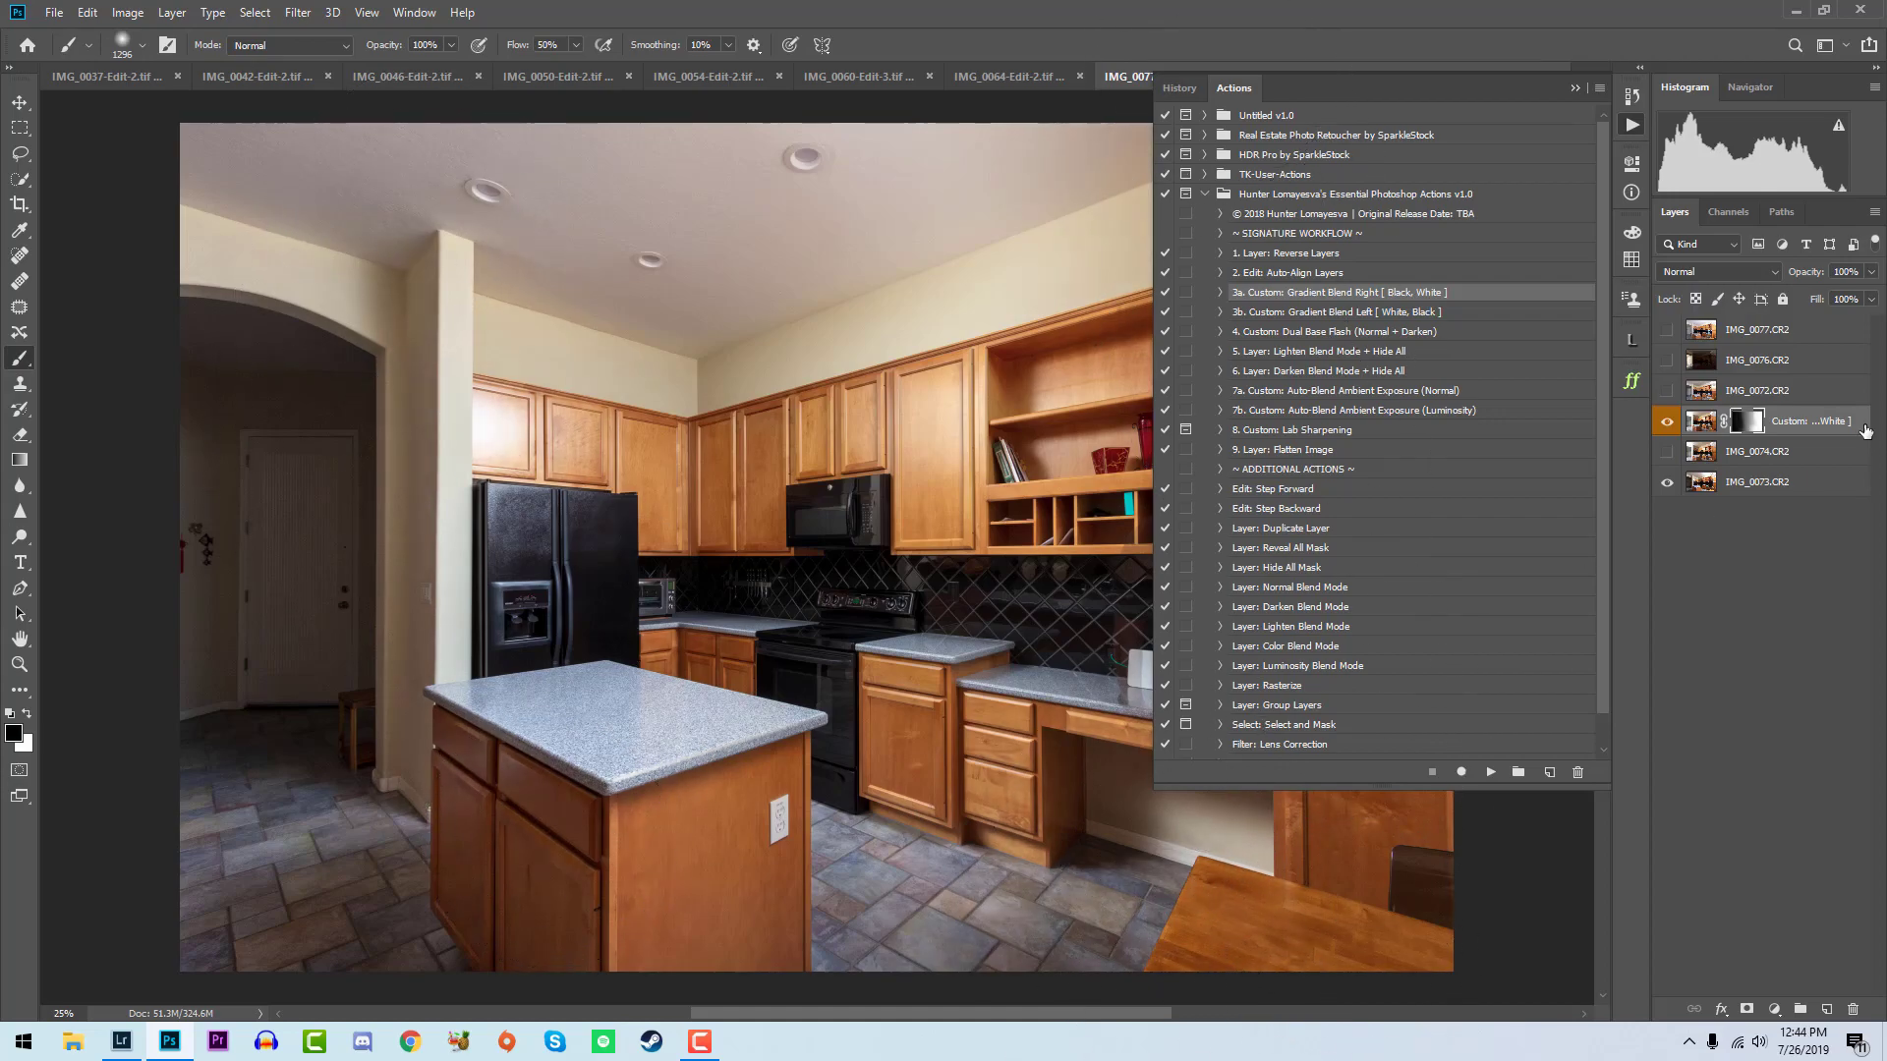
- Show IMG_0072 and run the Custom: Dual Base Flash (Normal + Darken) action on it
{"action": "left_click", "coordinate": [1667, 392]}
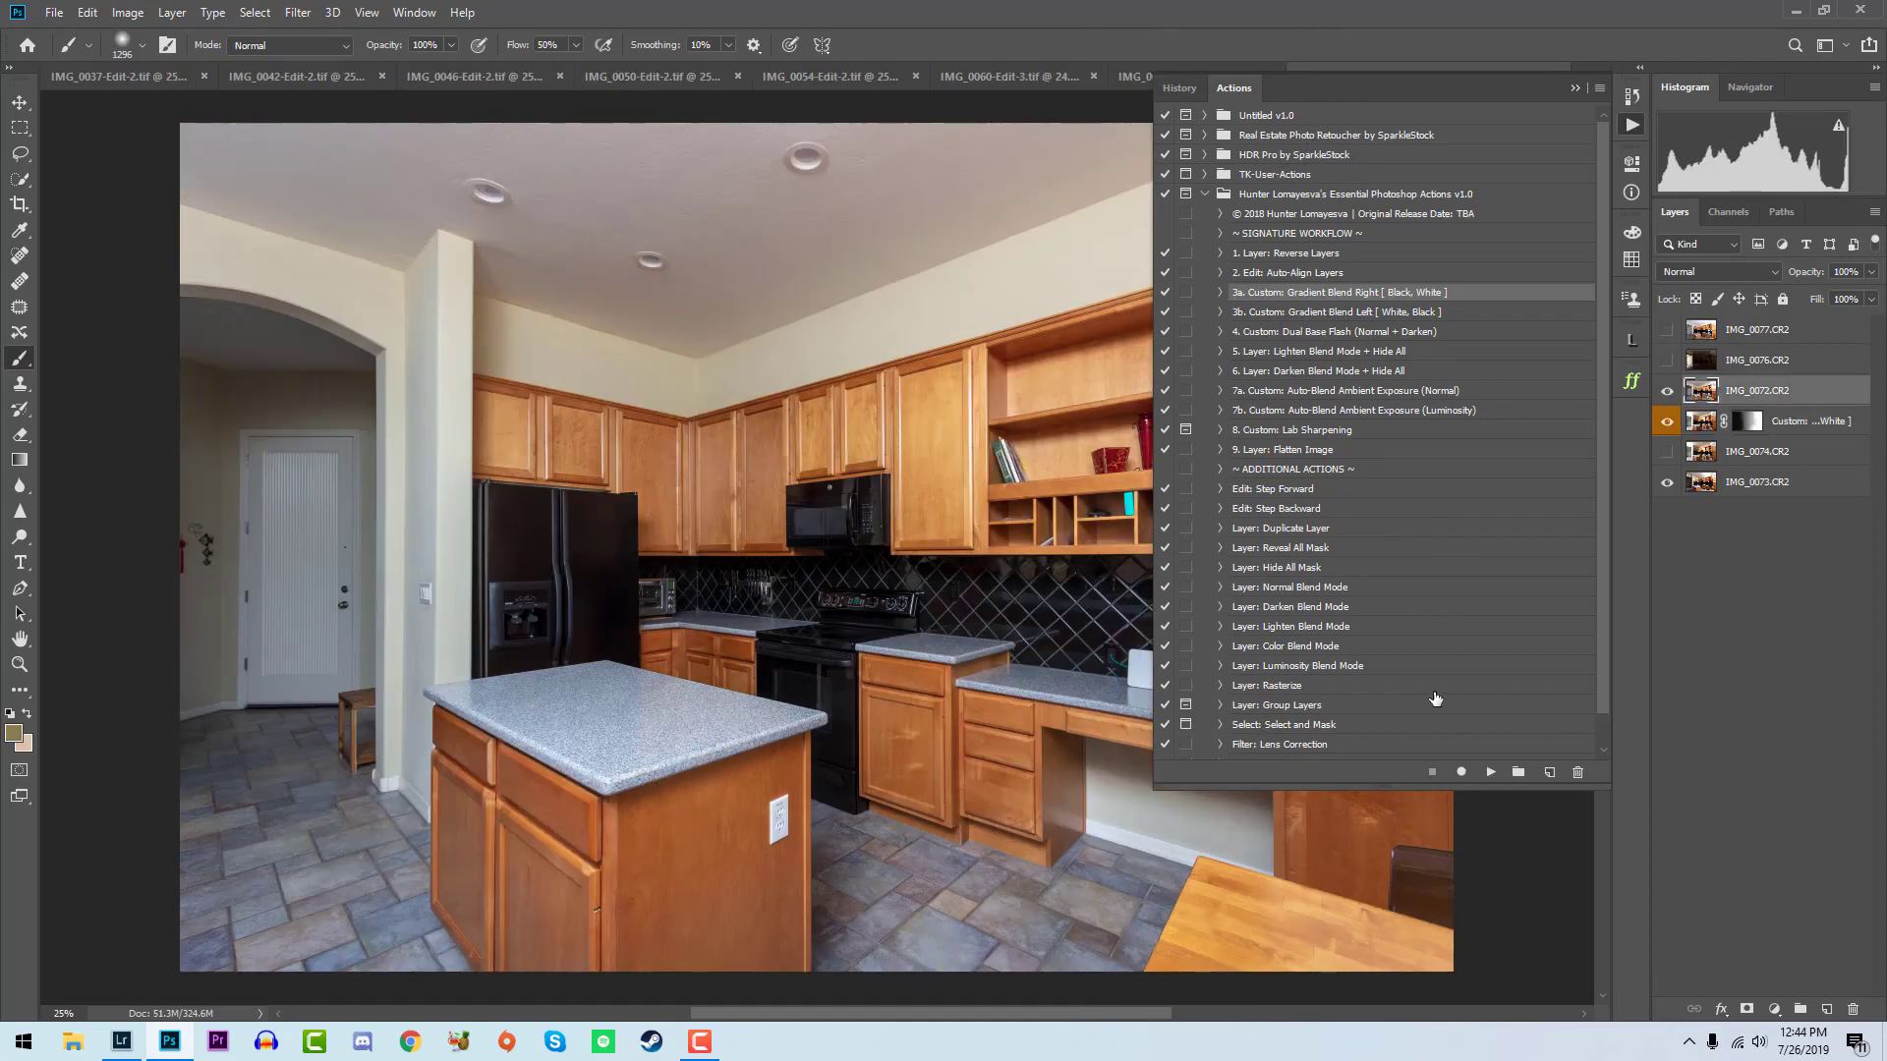
{"action": "left_click", "coordinate": [1396, 334]}
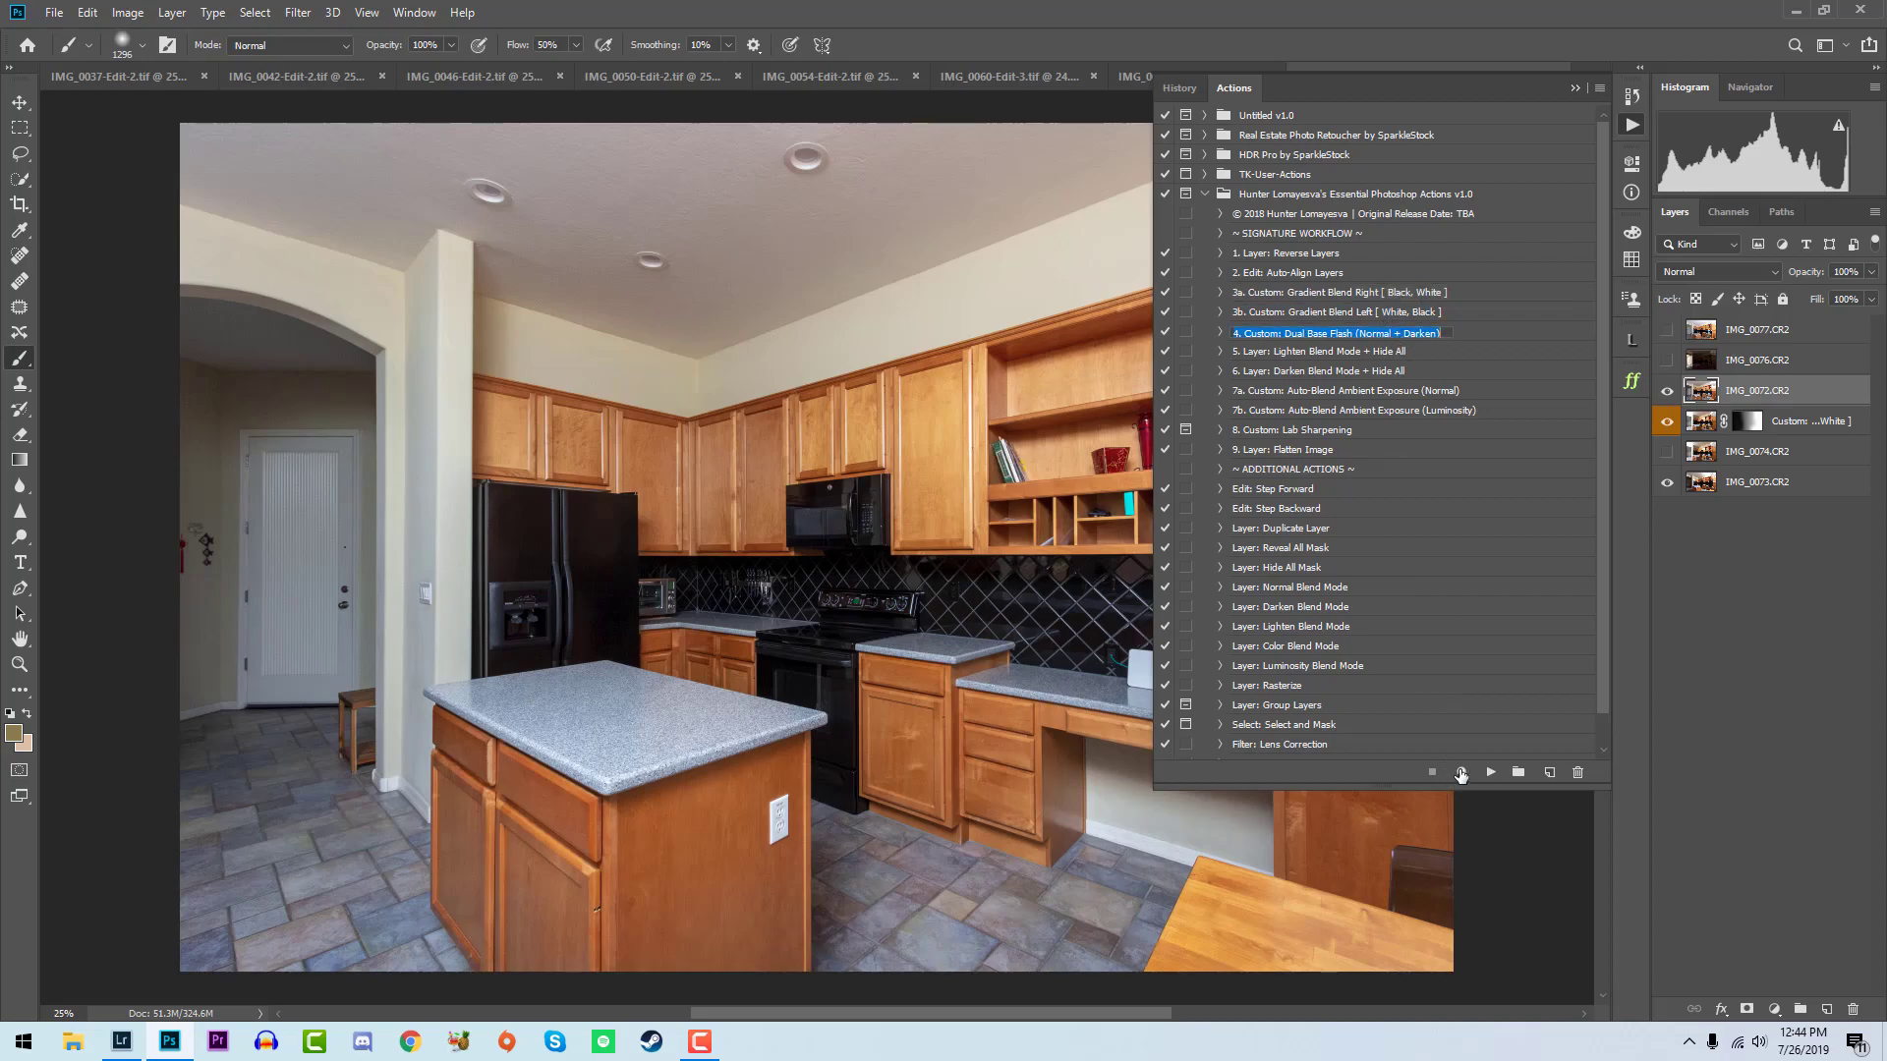
{"action": "left_click", "coordinate": [1491, 772]}
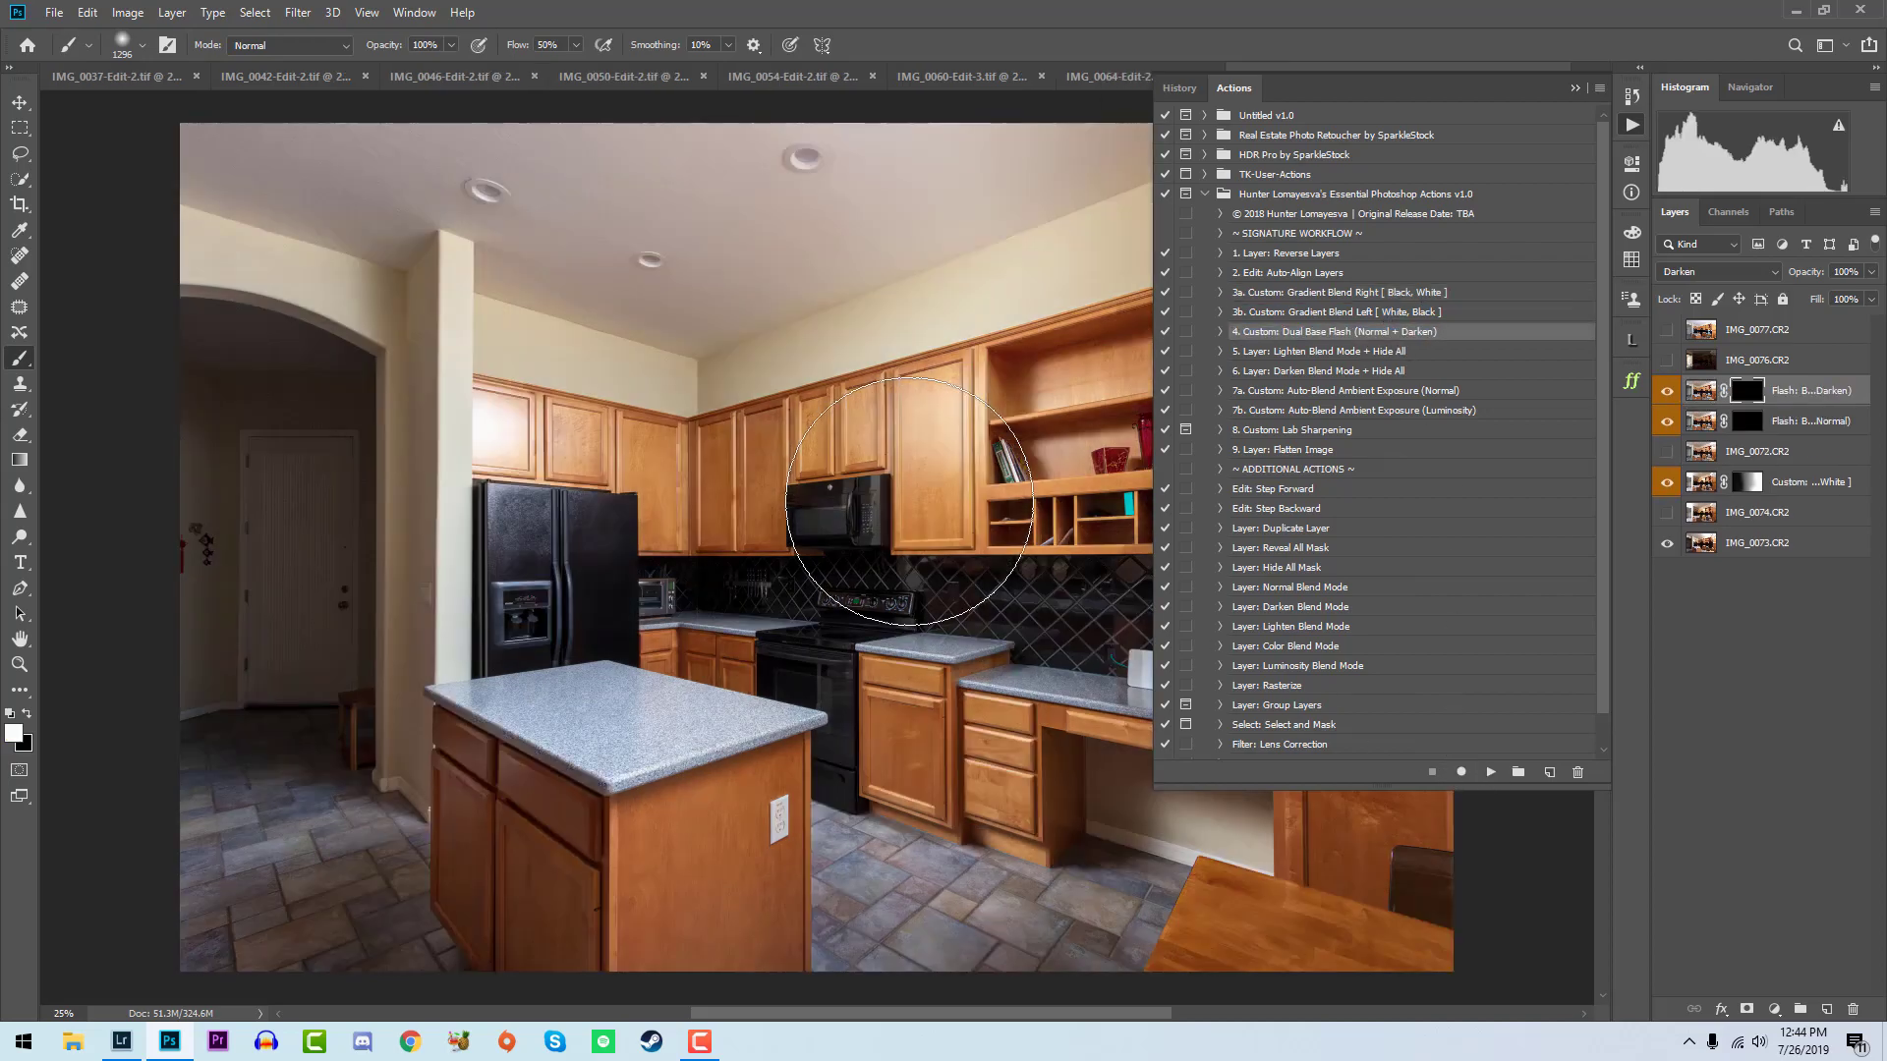
- Paint the Flash: Base (Darken) mask over the glare on the upper cabinets, tall pantry, and base cabinets
{"action": "mouse_move", "coordinate": [501, 404]}
{"action": "left_mouse_down"}
{"action": "mouse_move", "coordinate": [504, 555]}
{"action": "mouse_move", "coordinate": [491, 436]}
{"action": "left_mouse_up"}
{"action": "left_click", "coordinate": [995, 382]}
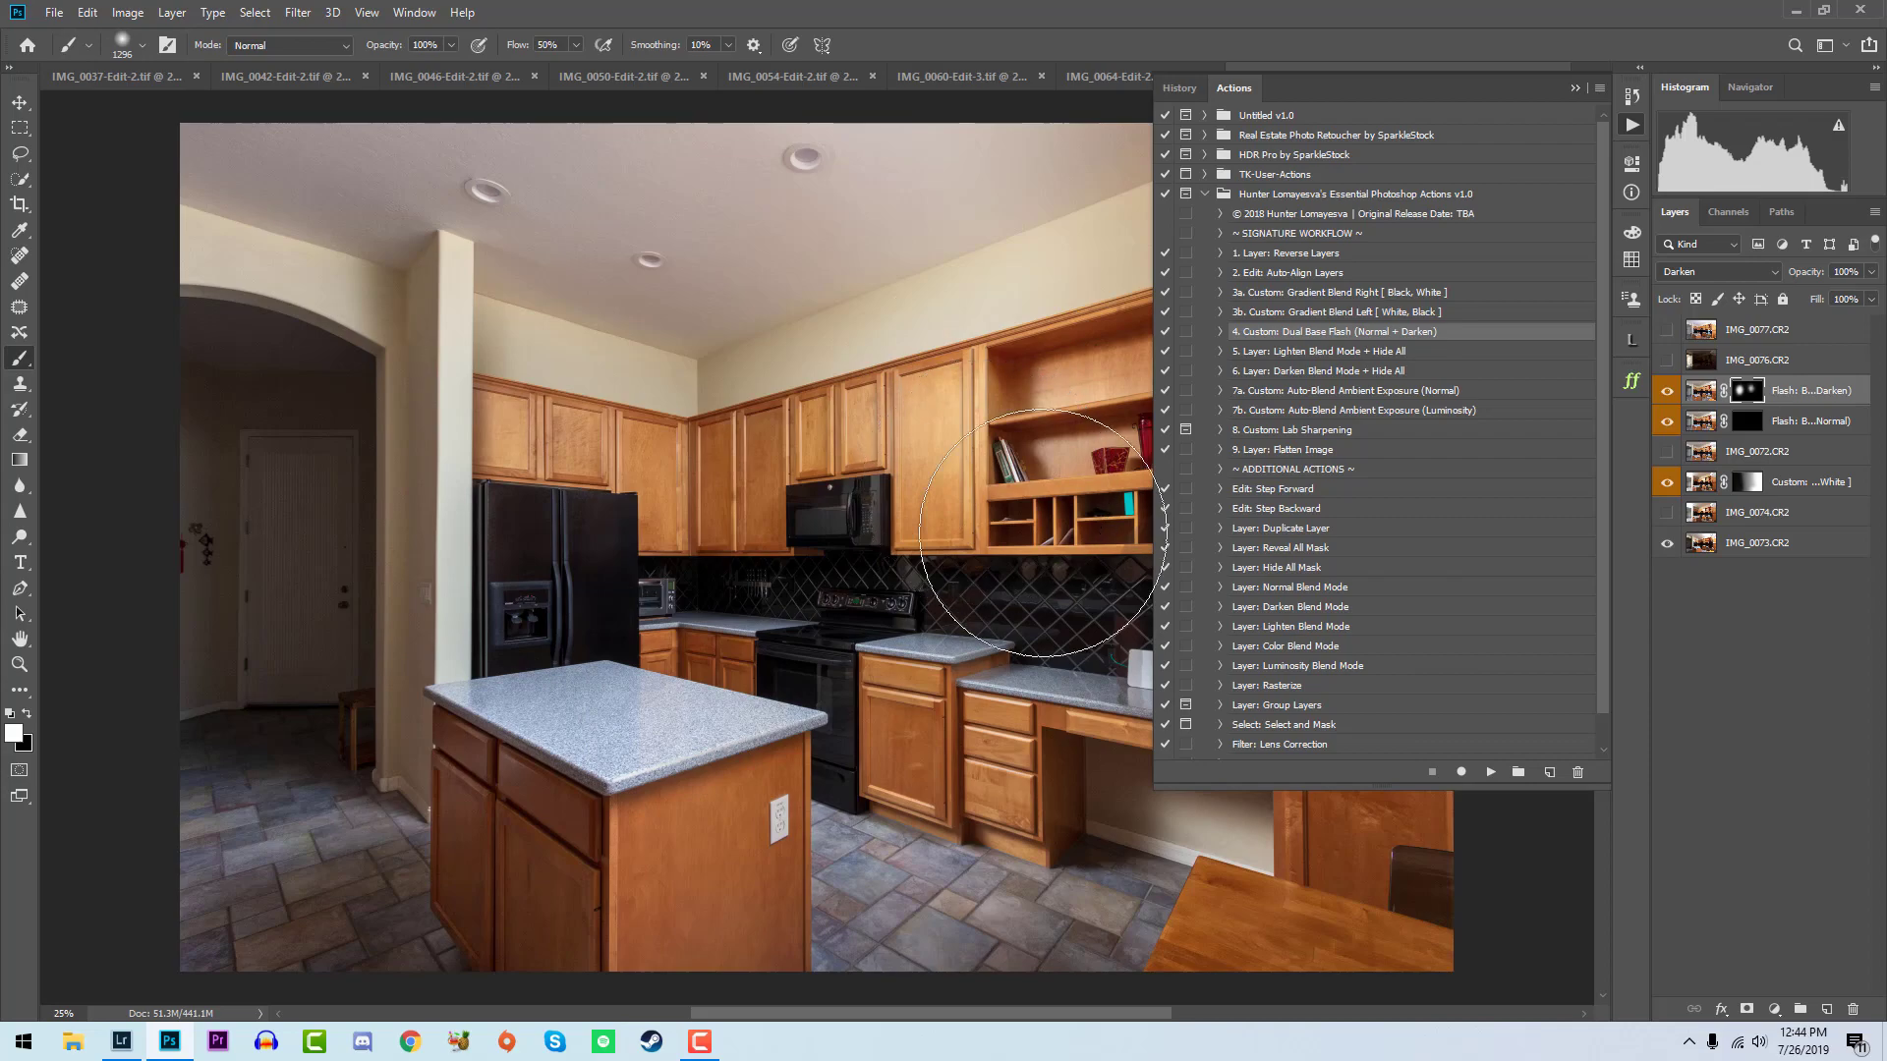
{"action": "left_click", "coordinate": [1631, 125]}
{"action": "left_click_drag", "start_coordinate": [1318, 387], "coordinate": [1291, 528]}
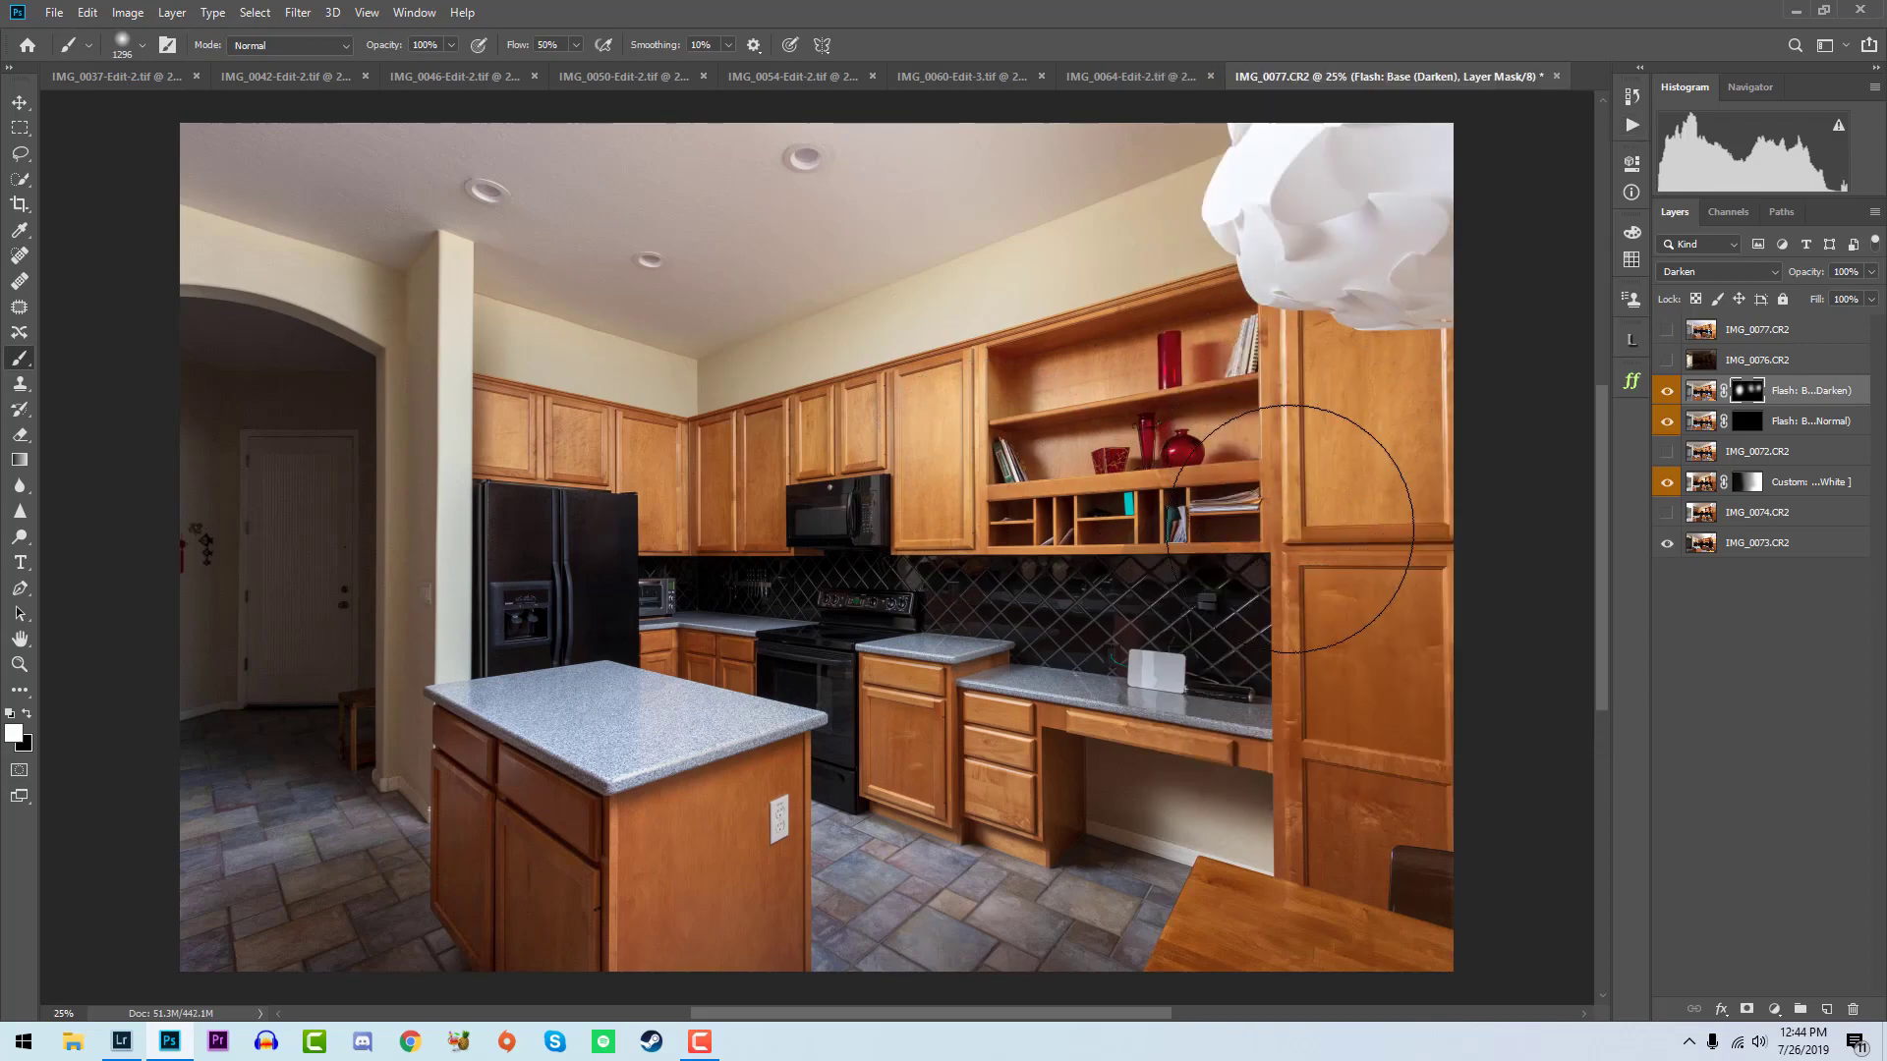
{"action": "left_click_drag", "start_coordinate": [935, 702], "coordinate": [873, 634]}
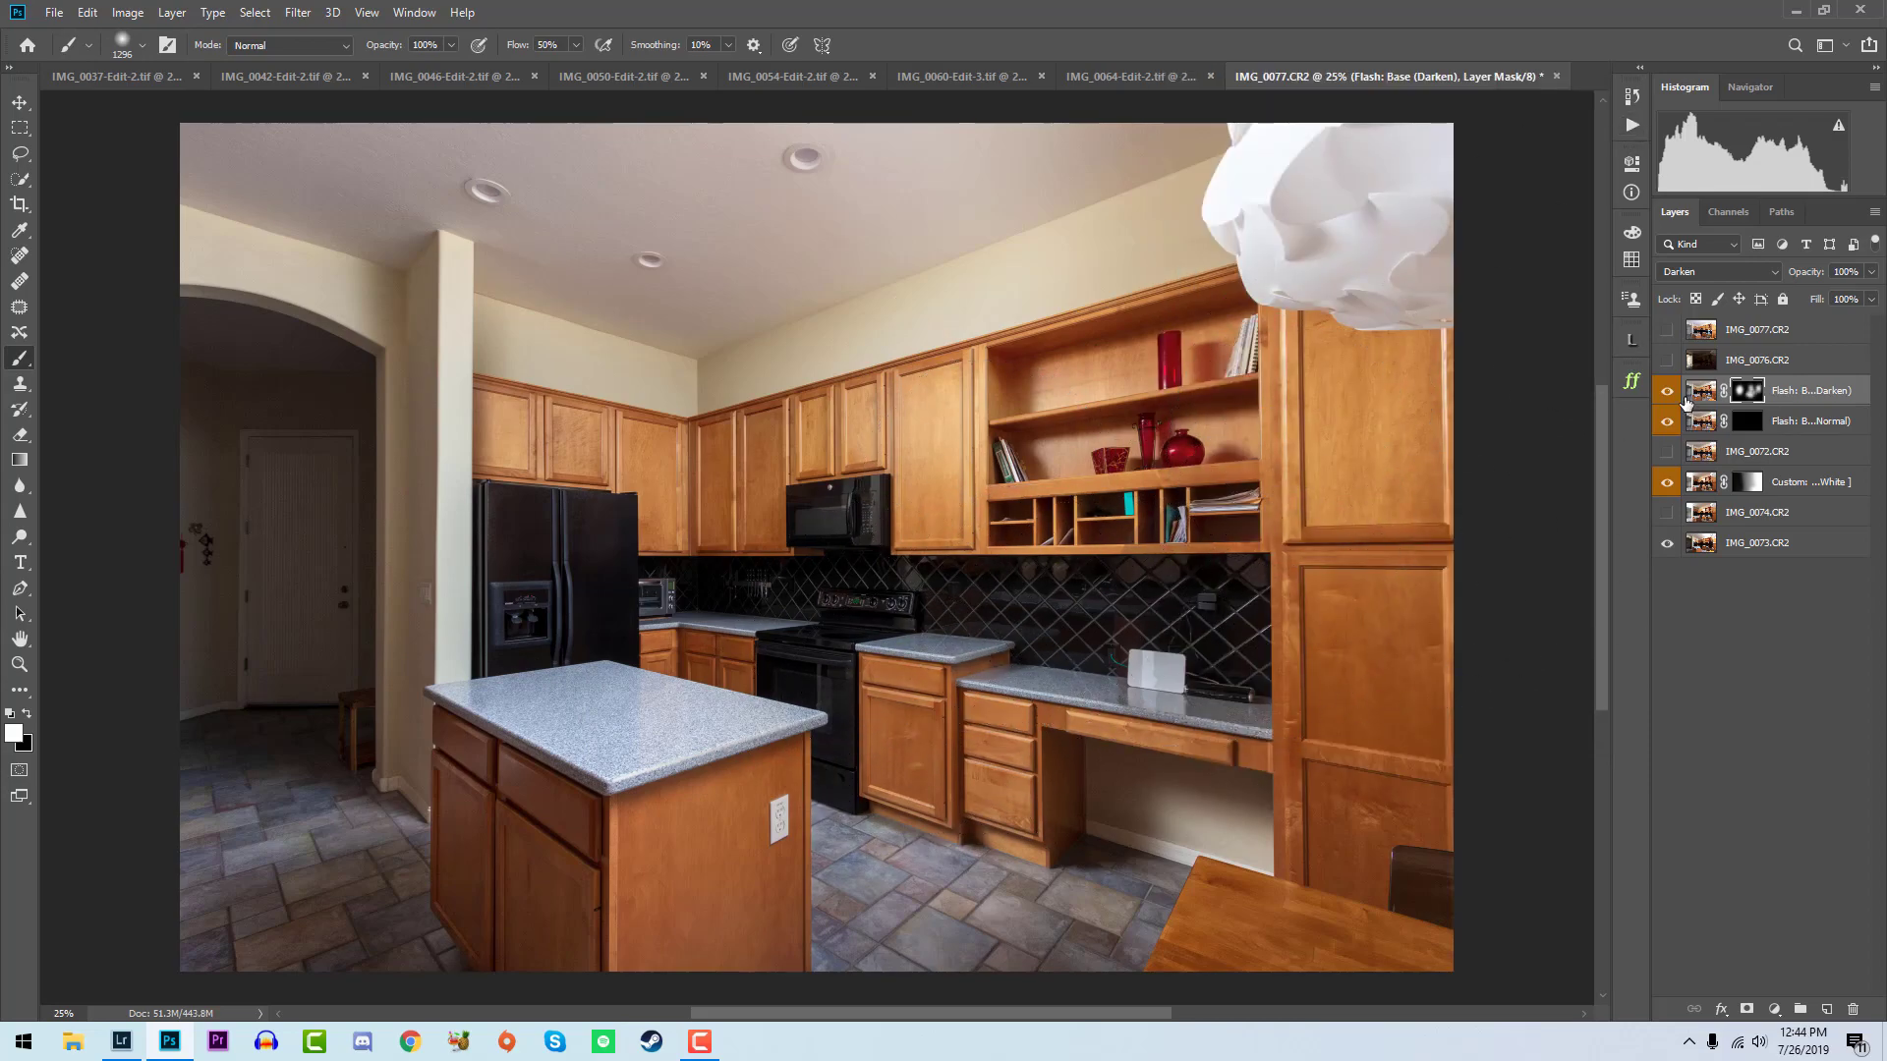
- Show IMG_0076 and run the Layer: Lighten Blend Mode + Hide All action on it
{"action": "left_click", "coordinate": [1666, 359]}
{"action": "left_click", "coordinate": [1757, 360]}
{"action": "left_click", "coordinate": [1631, 125]}
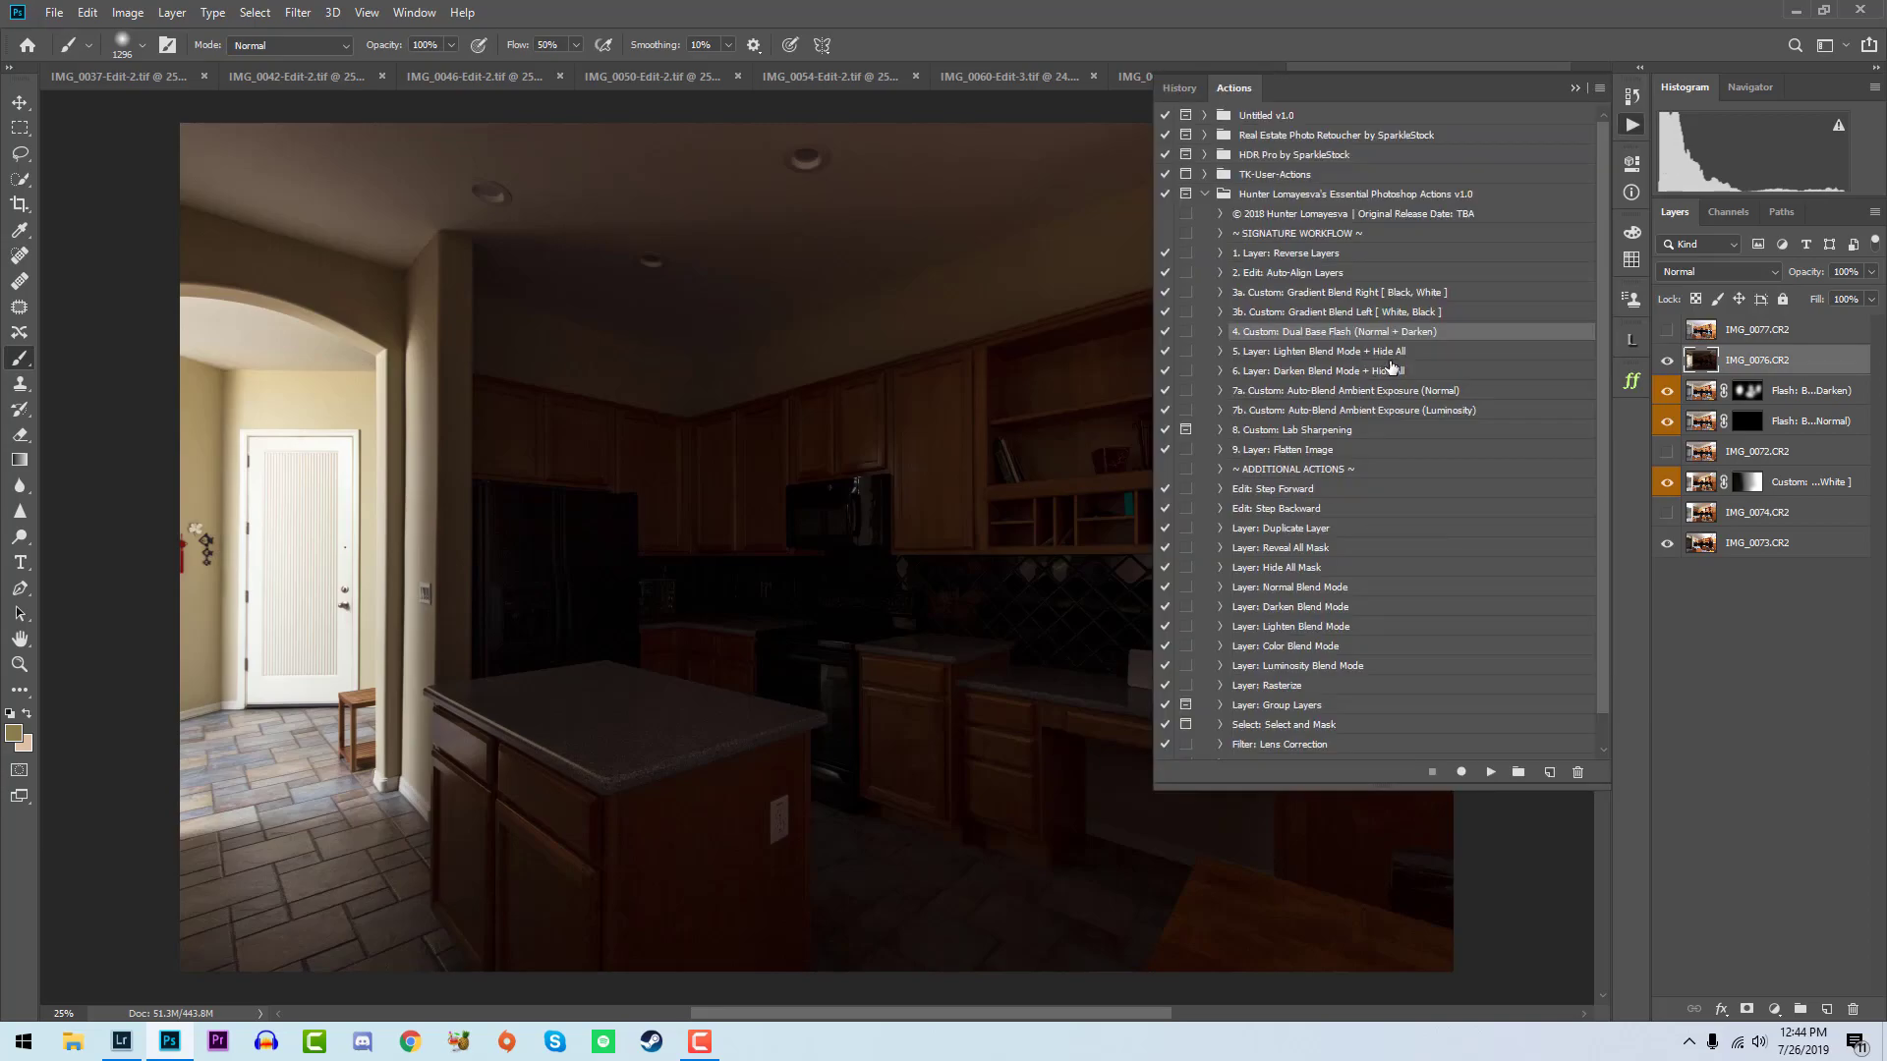
{"action": "left_click", "coordinate": [1395, 351]}
{"action": "left_click", "coordinate": [1490, 771]}
- Paint the lighten layer's mask white over the dark entry hallway, then black along the wall edge beside the refrigerator
{"action": "mouse_move", "coordinate": [253, 751]}
{"action": "left_mouse_down"}
{"action": "mouse_move", "coordinate": [219, 461]}
{"action": "mouse_move", "coordinate": [193, 603]}
{"action": "mouse_move", "coordinate": [244, 625]}
{"action": "mouse_move", "coordinate": [407, 535]}
{"action": "mouse_move", "coordinate": [400, 446]}
{"action": "mouse_move", "coordinate": [204, 550]}
{"action": "left_mouse_up"}
{"action": "key", "text": "x"}
{"action": "mouse_move", "coordinate": [474, 372]}
{"action": "left_mouse_down"}
{"action": "mouse_move", "coordinate": [503, 459]}
{"action": "mouse_move", "coordinate": [519, 790]}
{"action": "left_mouse_up"}
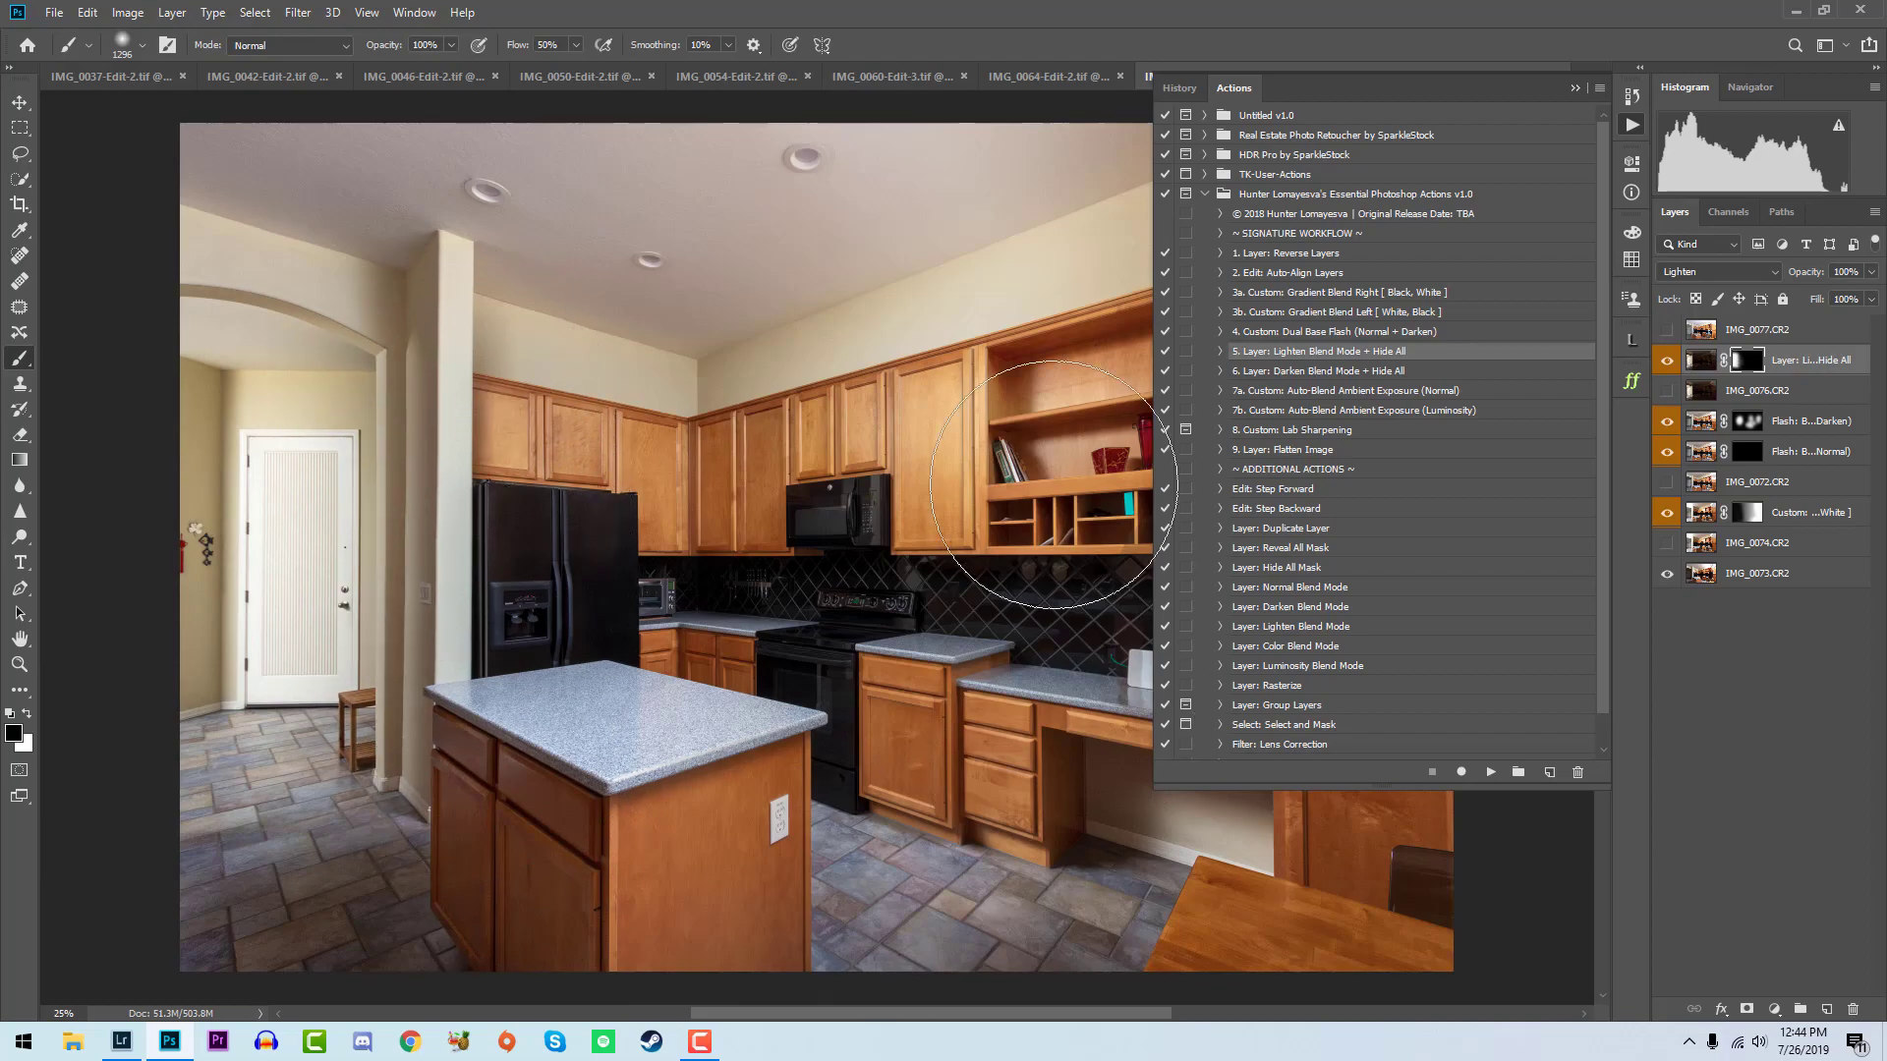
- Show IMG_0077, run the Custom: Auto-Blend Ambient Exposure (Luminosity) action on it, and compare the image with and without the blend
{"action": "left_click", "coordinate": [1668, 330]}
{"action": "double_click", "coordinate": [1701, 330]}
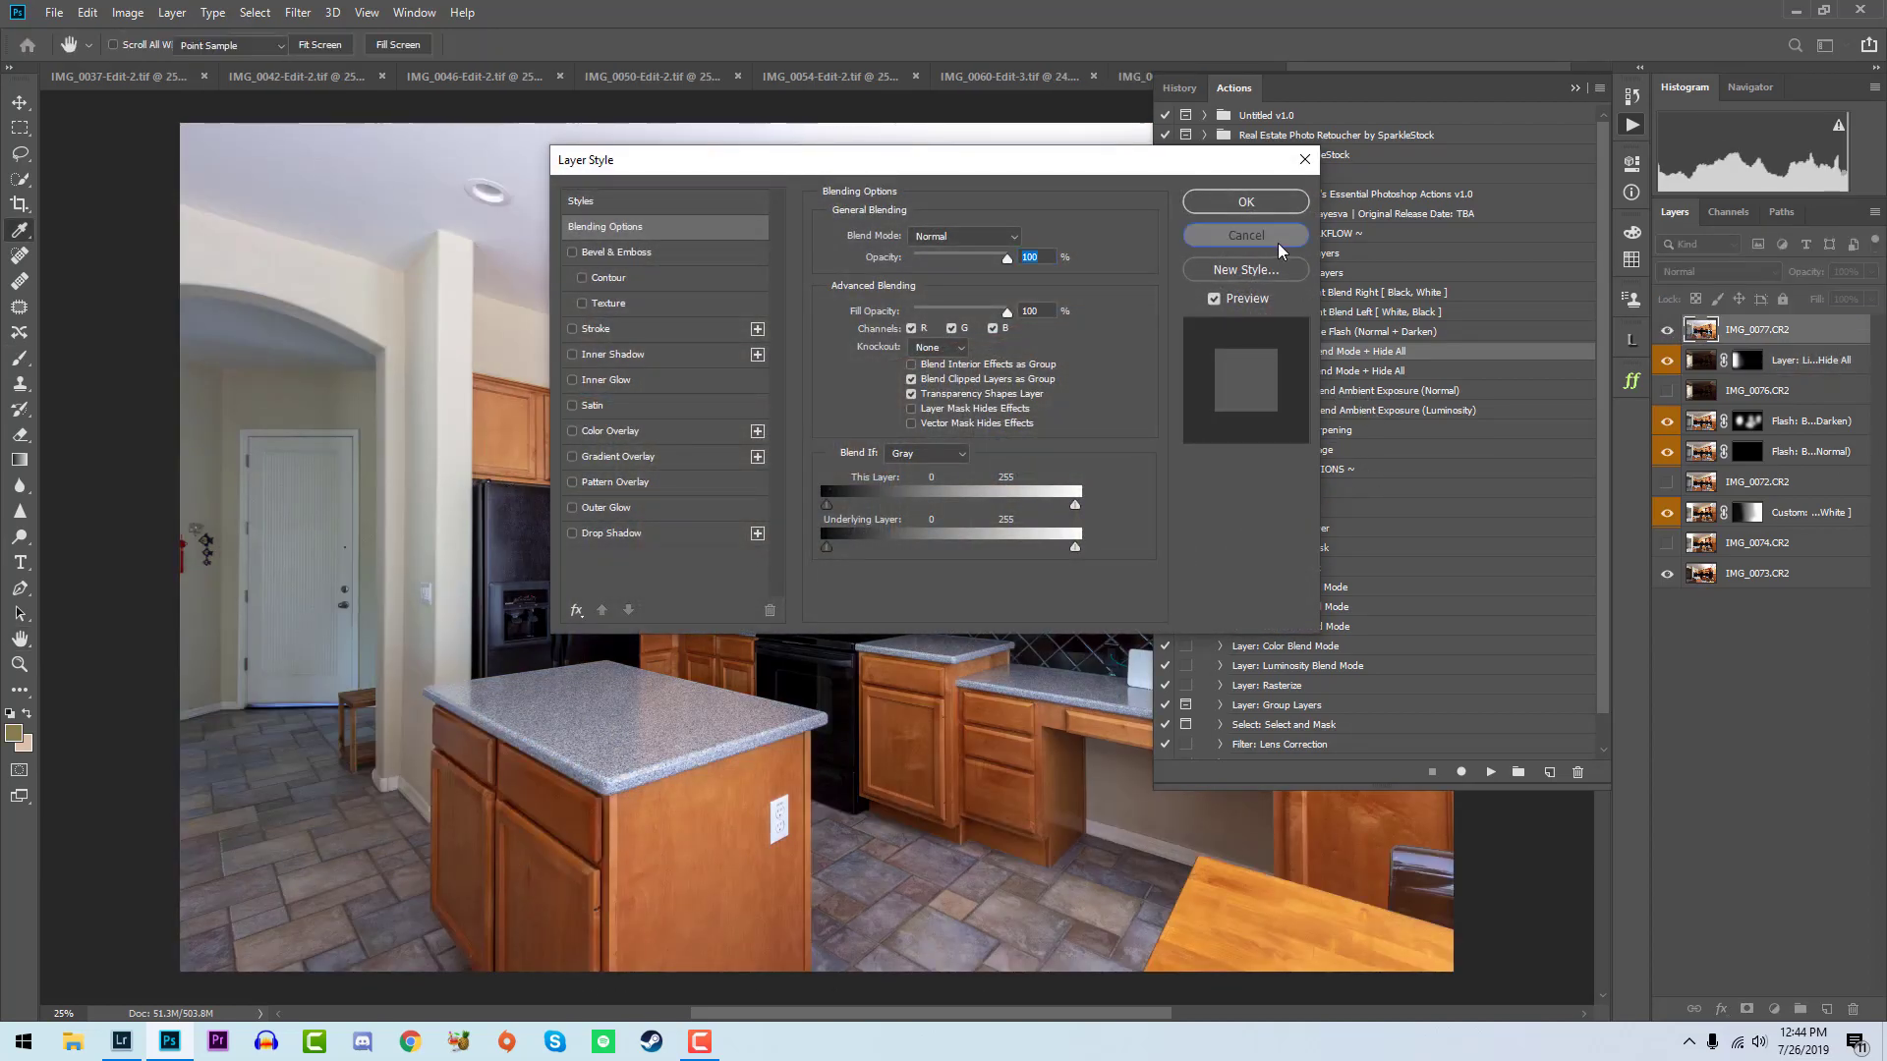
{"action": "left_click", "coordinate": [1278, 243]}
{"action": "left_click", "coordinate": [1395, 410]}
{"action": "left_click", "coordinate": [1491, 773]}
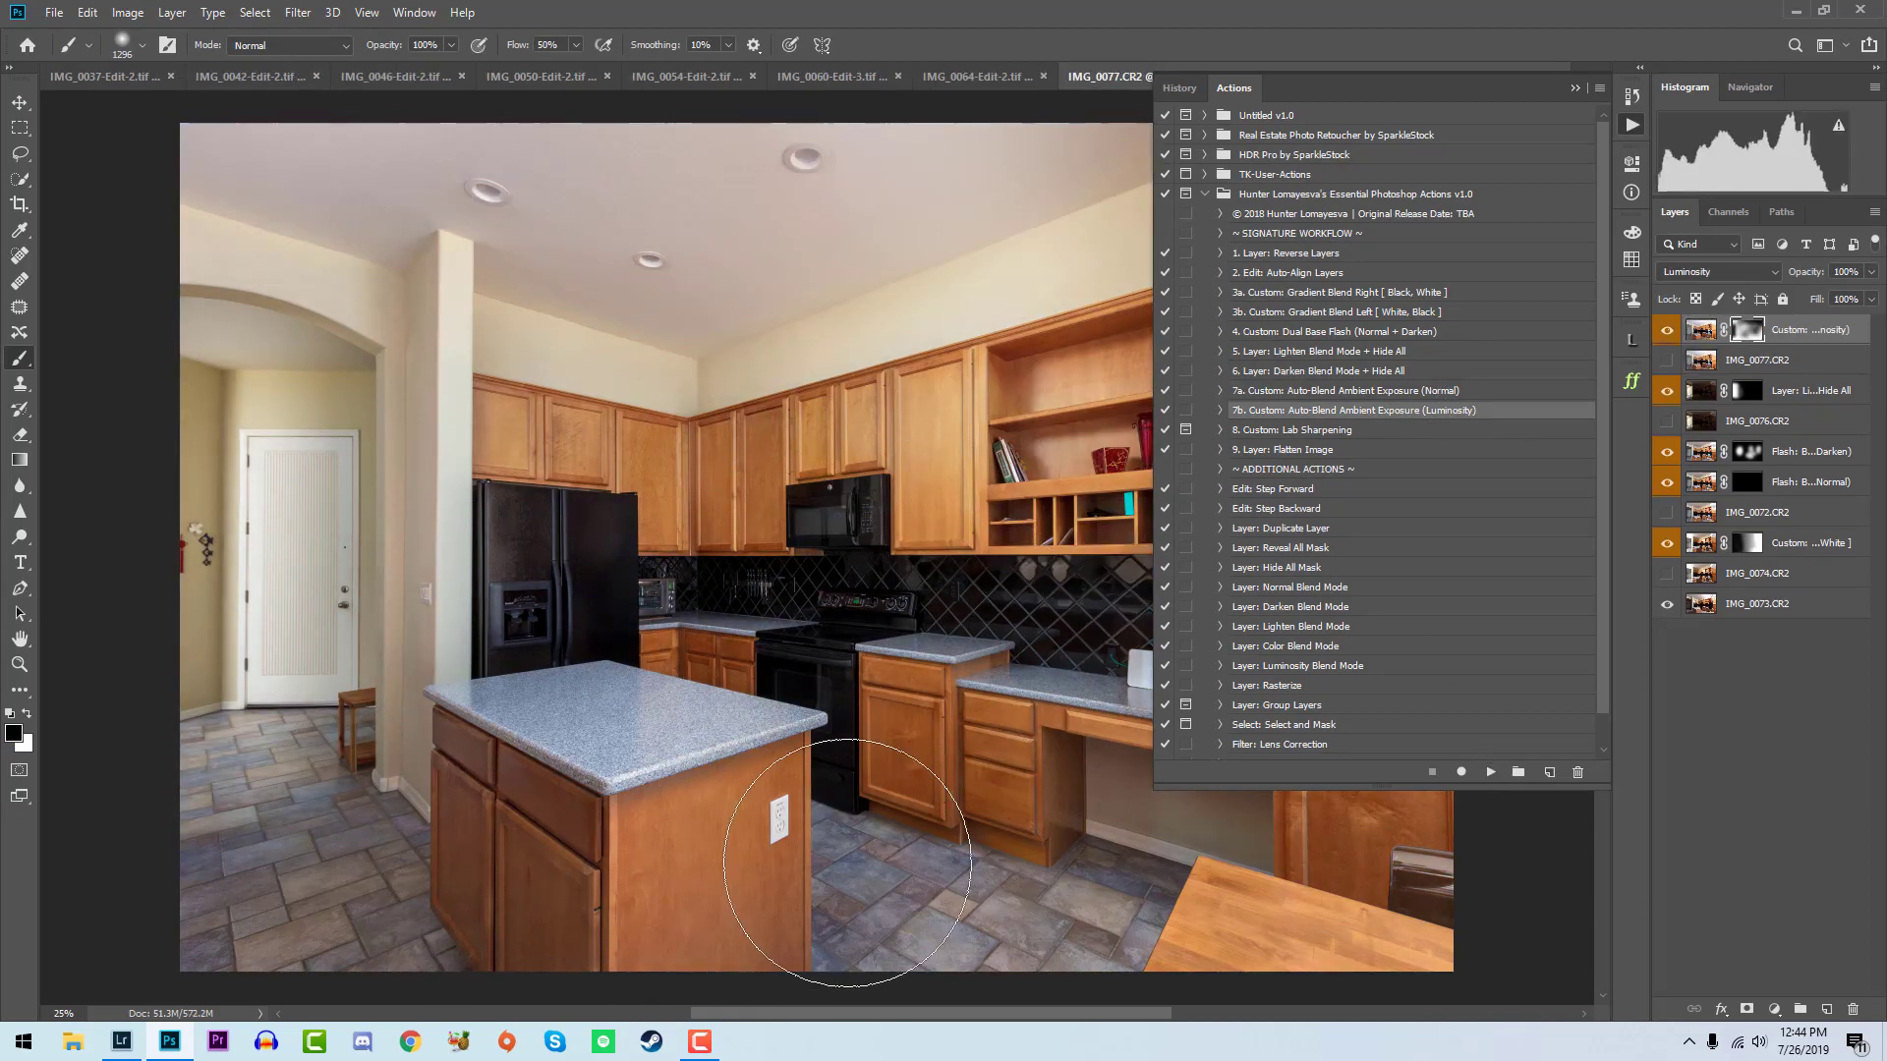
{"action": "left_click", "coordinate": [1668, 331]}
{"action": "left_click", "coordinate": [1667, 331]}
{"action": "left_click", "coordinate": [1667, 331]}
{"action": "left_click", "coordinate": [1668, 331]}
- Flatten the kitchen composite with the Layer: Flatten Image action and rate the saved IMG_0072-Edit-2.tif 5 stars in Lightroom
{"action": "left_click", "coordinate": [1380, 453]}
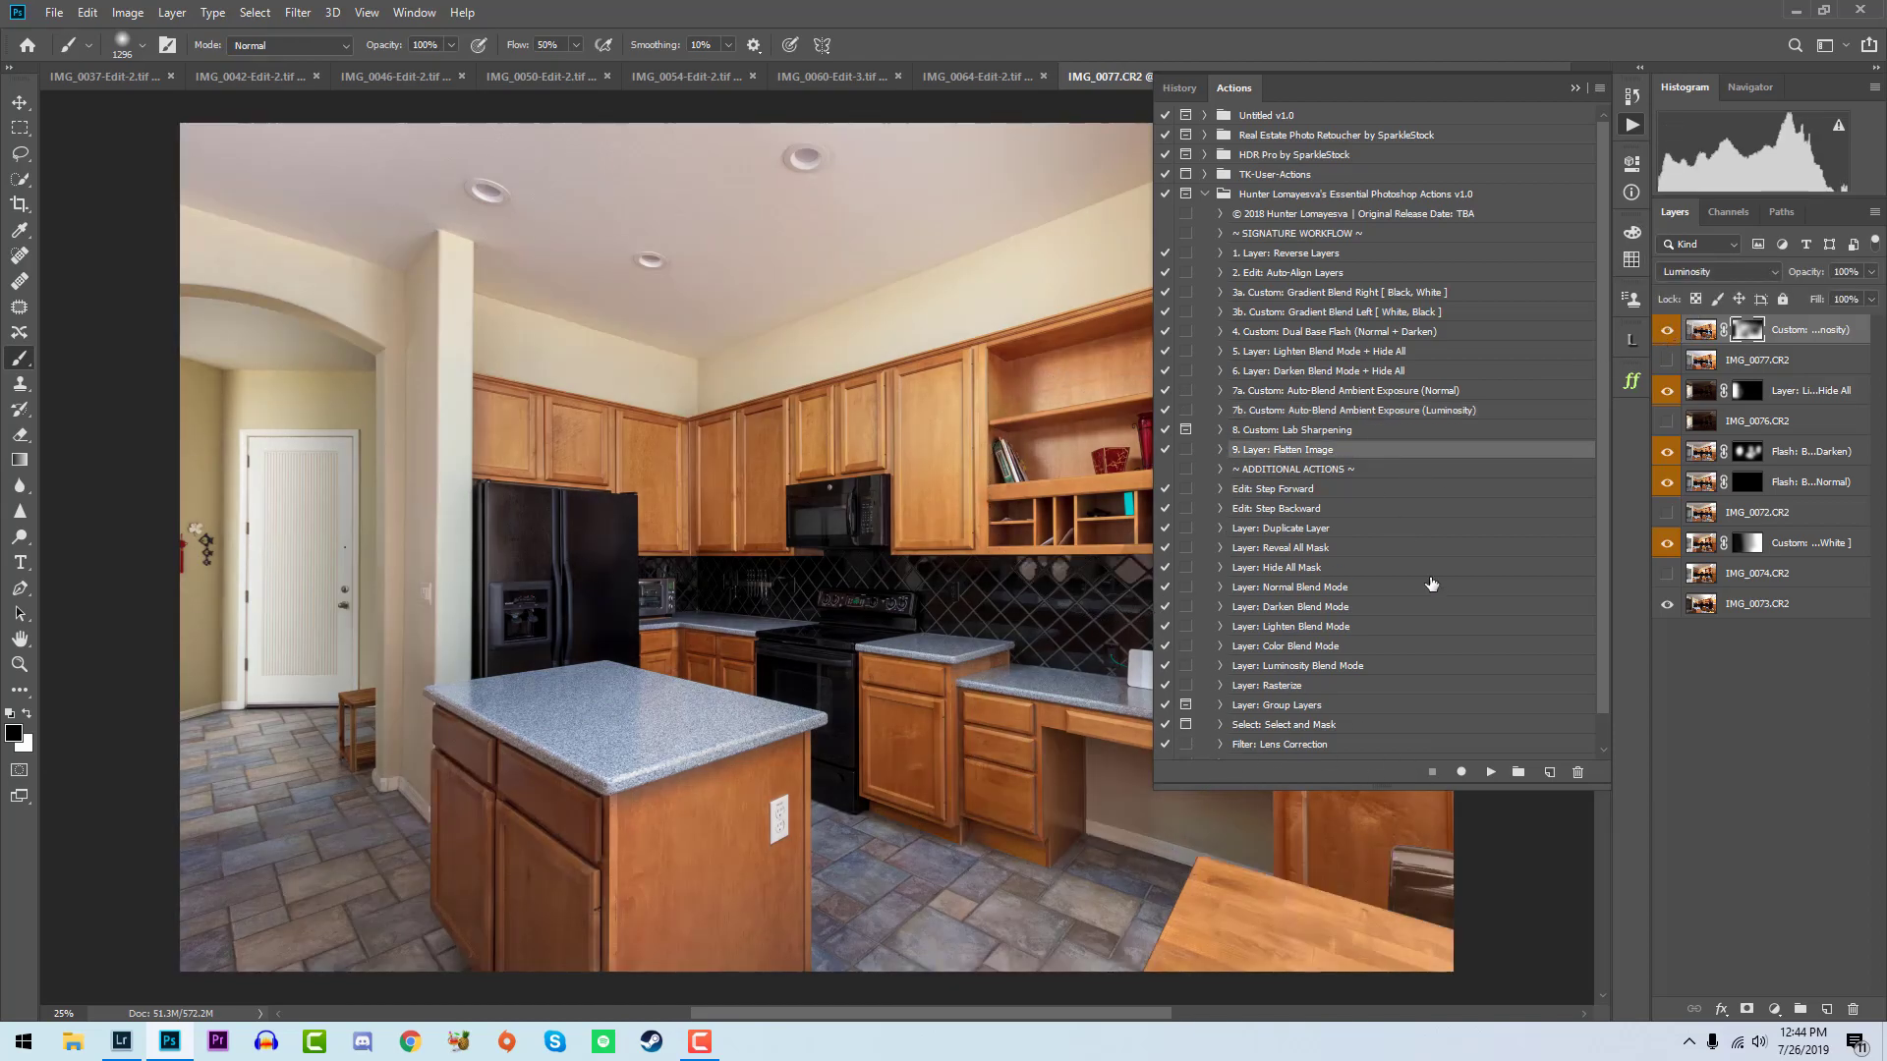
{"action": "left_click", "coordinate": [1489, 774]}
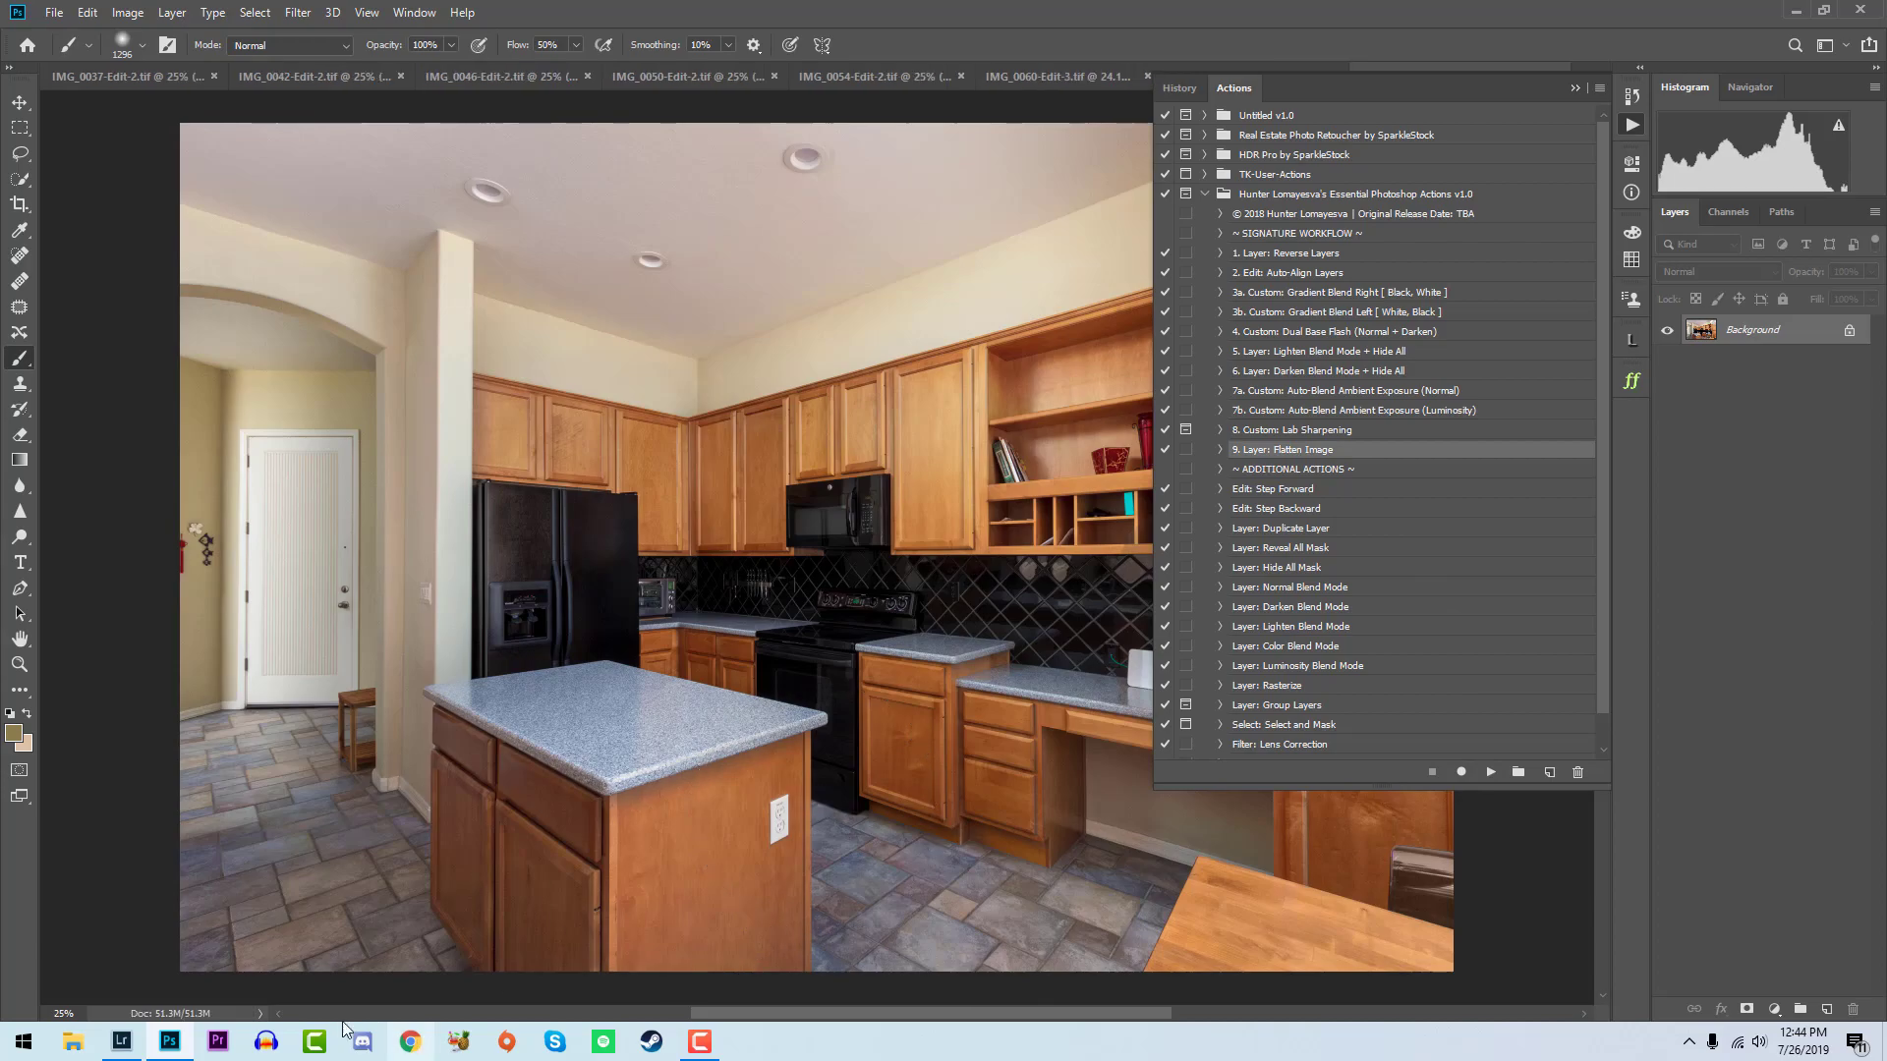
{"action": "left_click", "coordinate": [133, 1041]}
{"action": "key", "text": "5"}
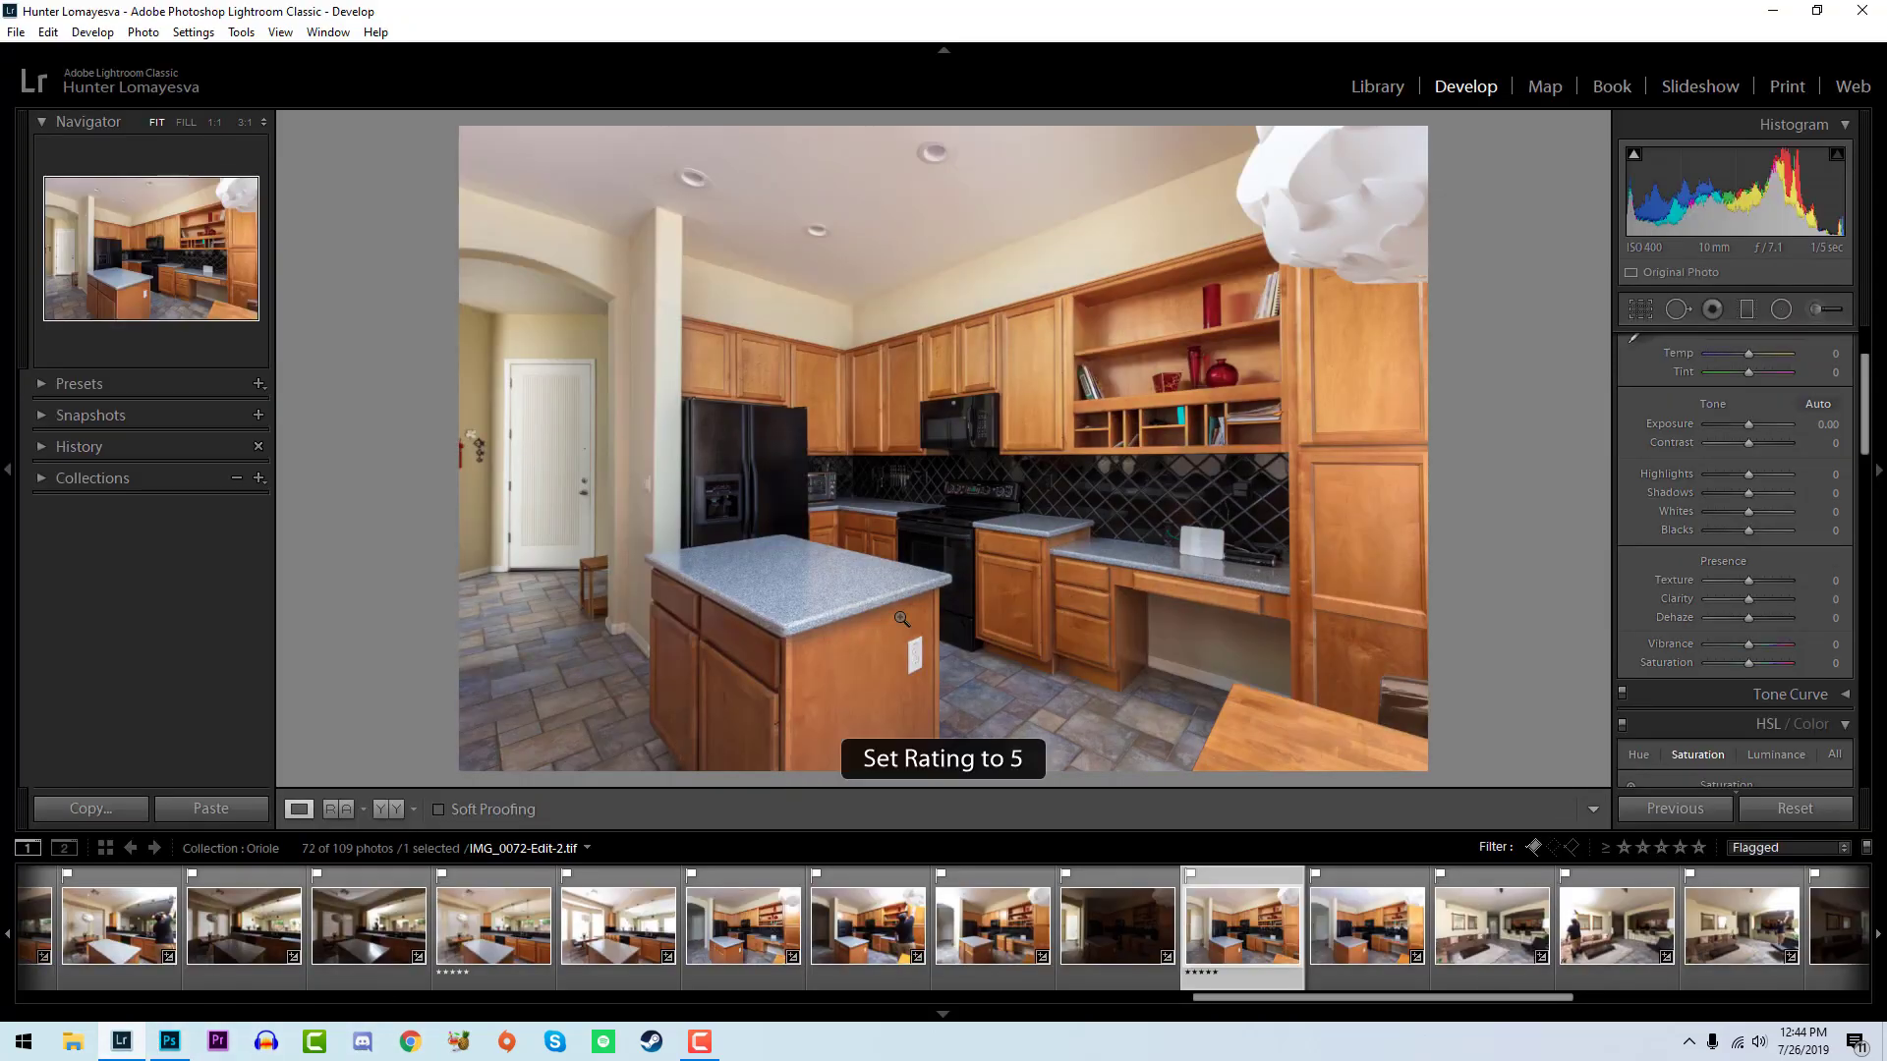
- Select the seven living room exposures starting with IMG_0085.CR2 and open them as layers in Photoshop
{"action": "left_click", "coordinate": [1005, 957]}
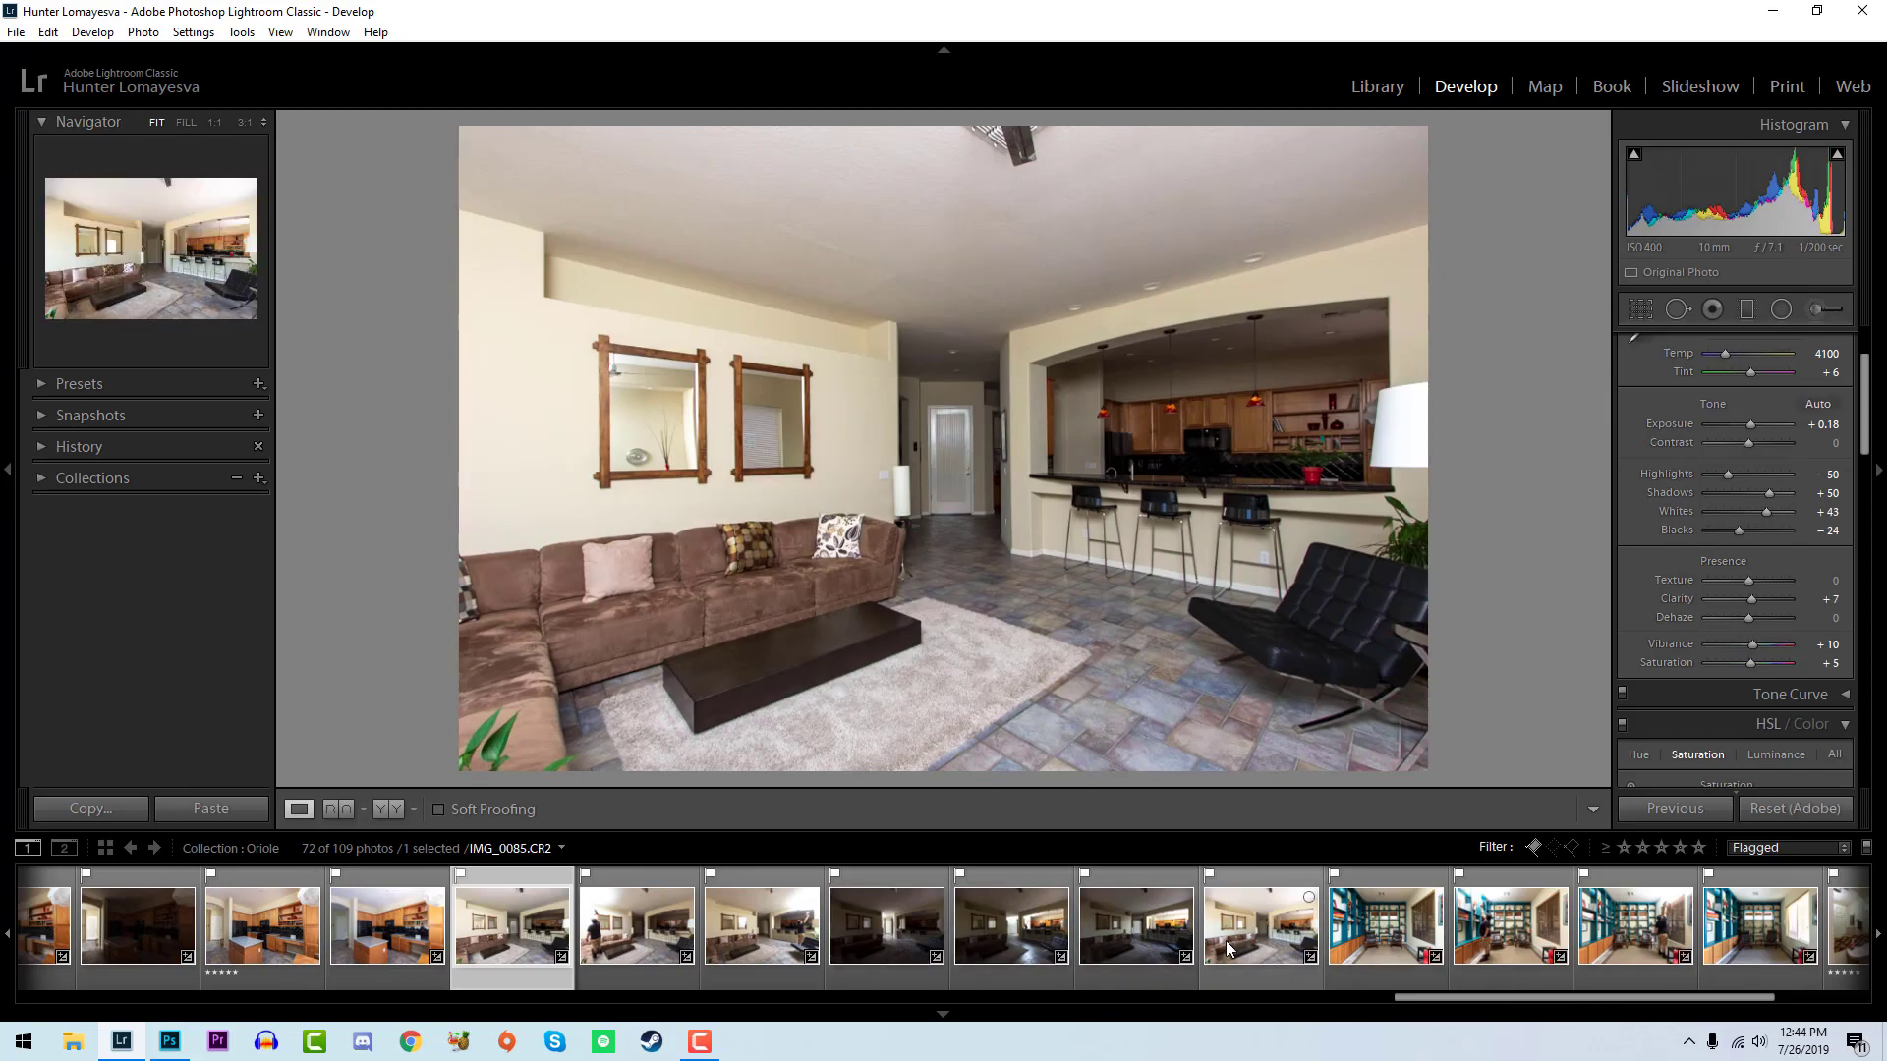
{"action": "left_click", "coordinate": [1218, 955], "text": "shift"}
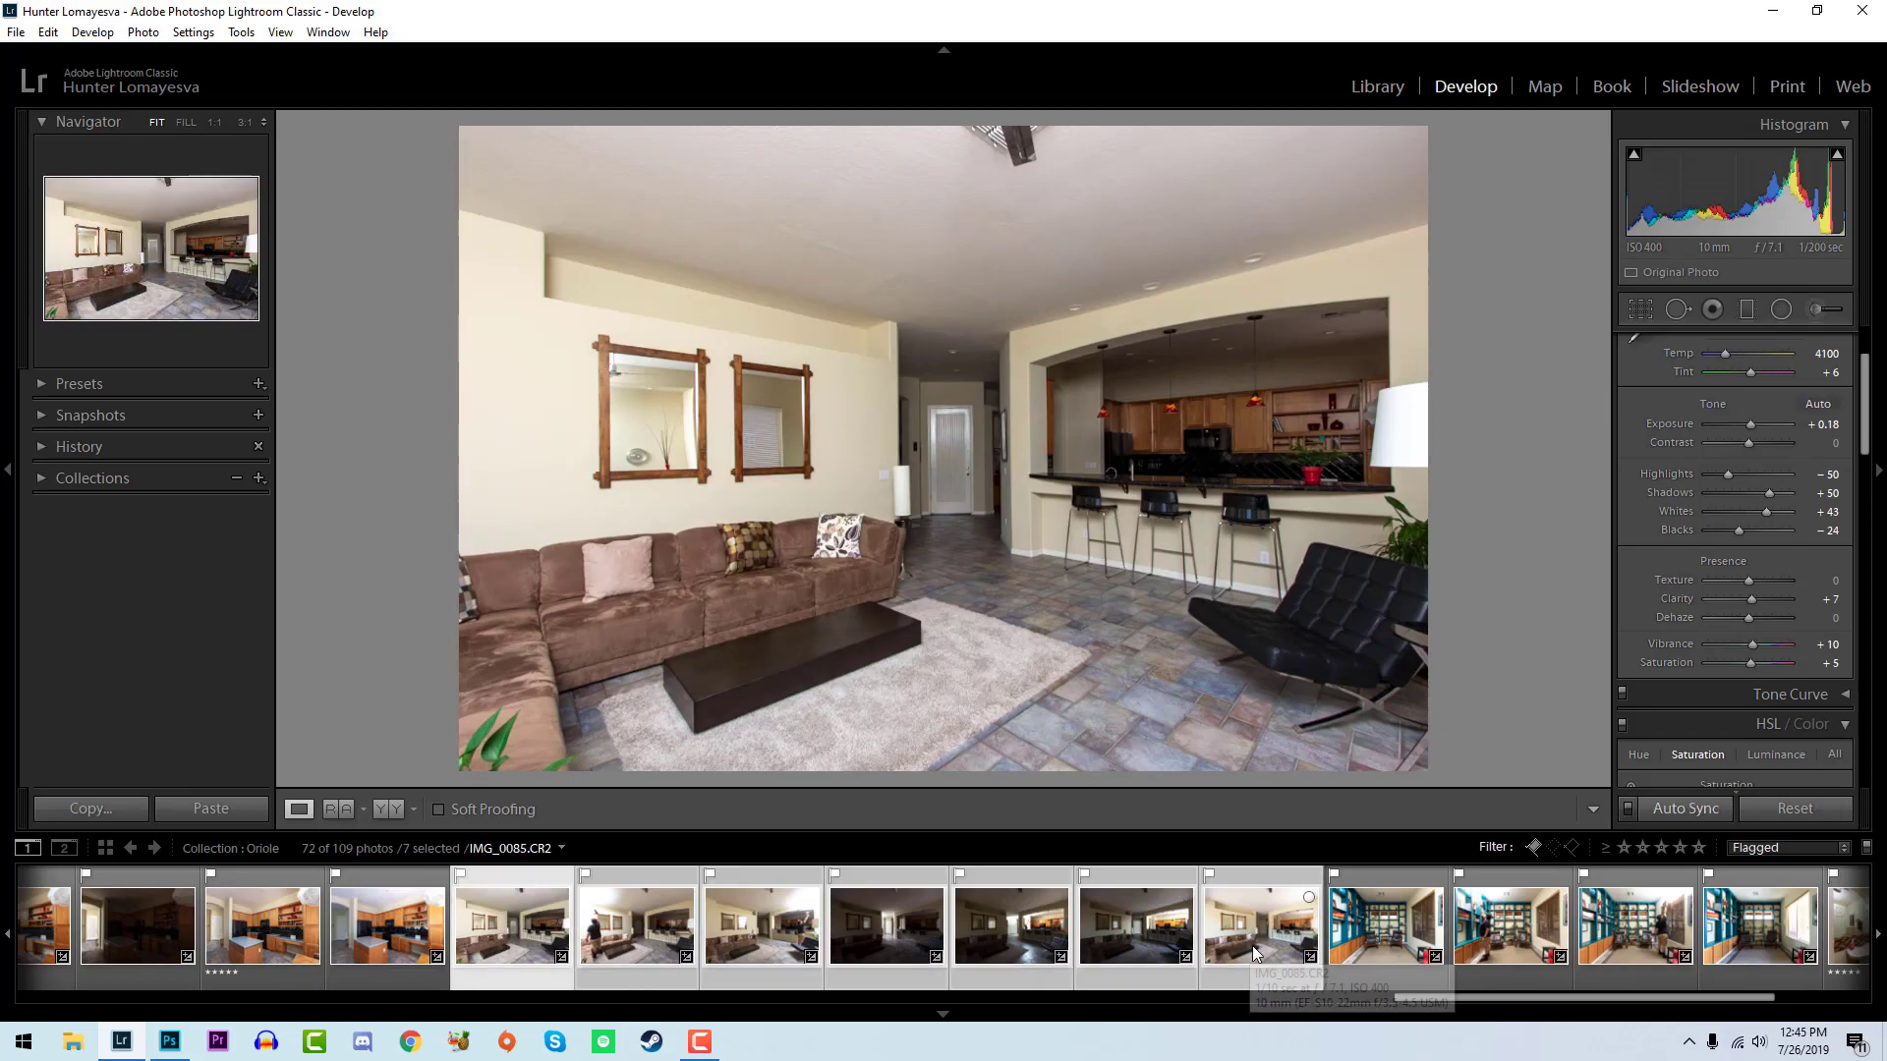
{"action": "right_click", "coordinate": [1249, 958]}
{"action": "mouse_move", "coordinate": [1372, 478]}
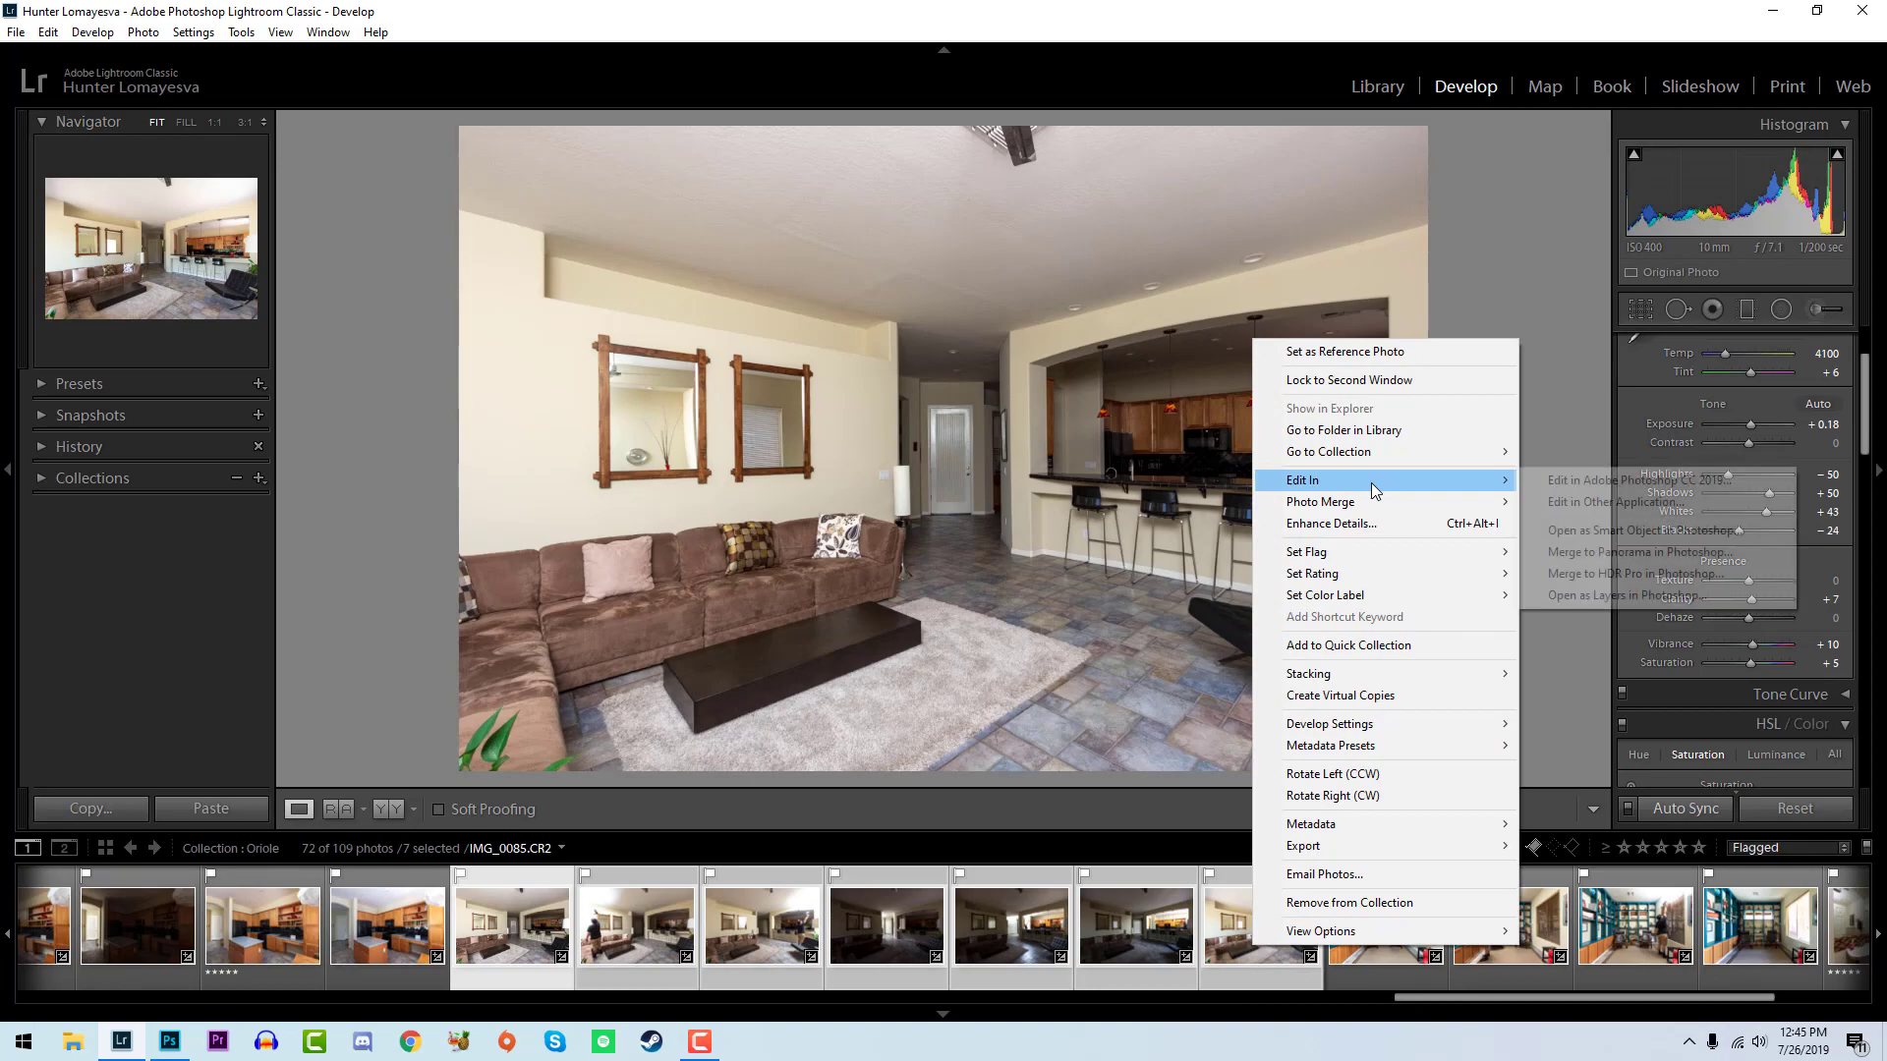
{"action": "left_click", "coordinate": [1621, 593]}
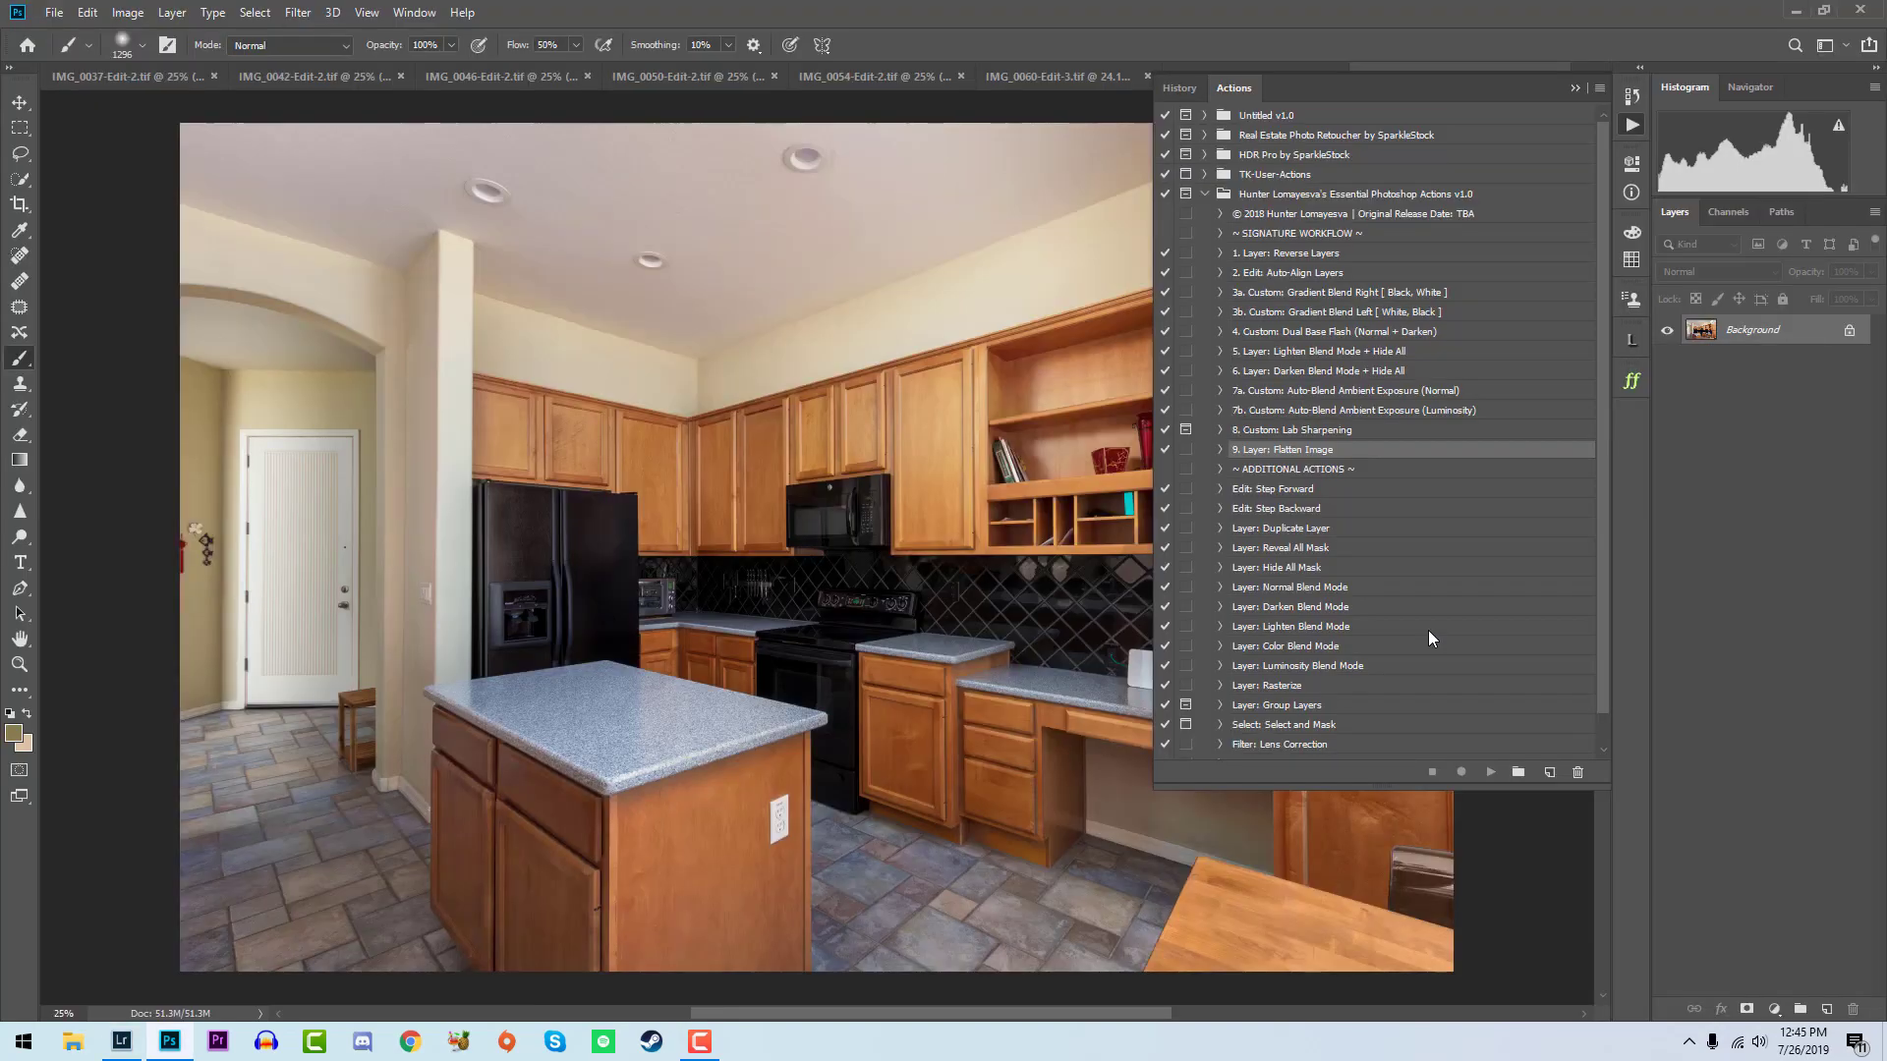
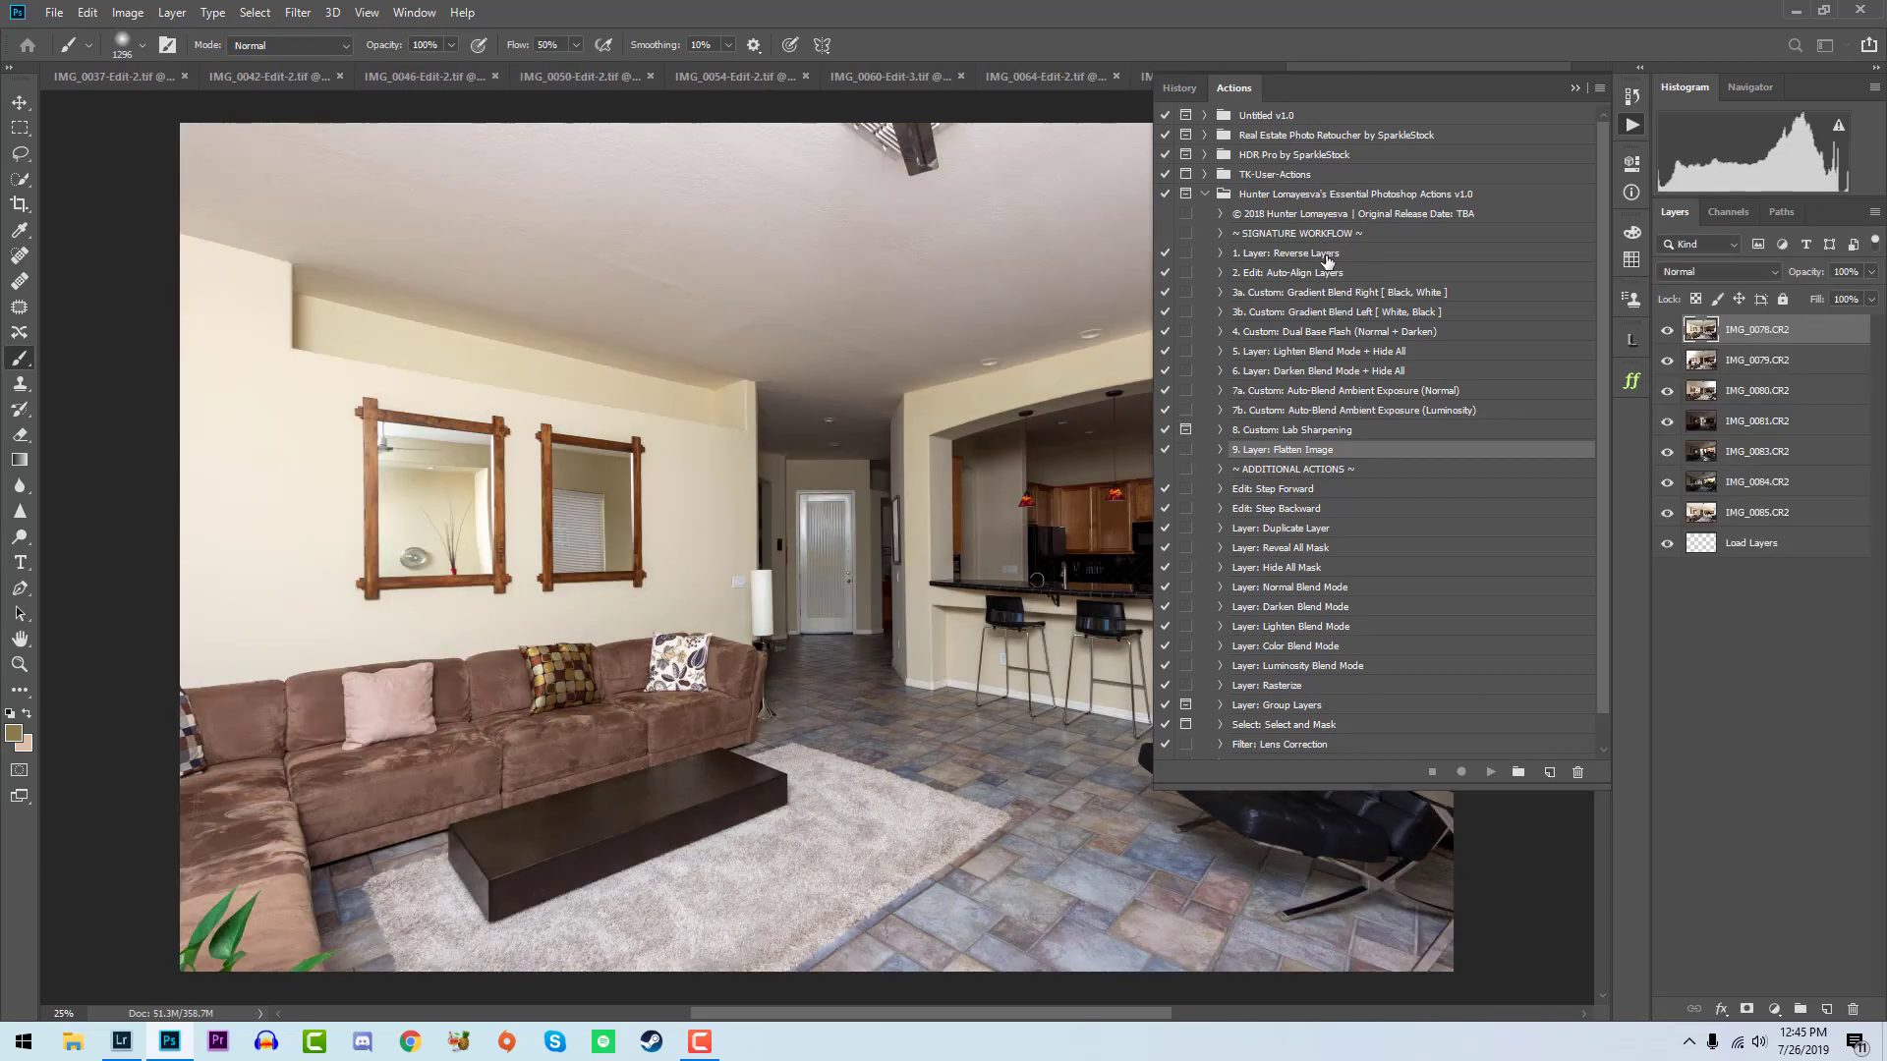
- Run the Layer: Reverse Layers action, place IMG_0078 above IMG_0080, and hide the layers from IMG_0078 upward
{"action": "left_click", "coordinate": [1327, 258]}
{"action": "left_click", "coordinate": [1491, 773]}
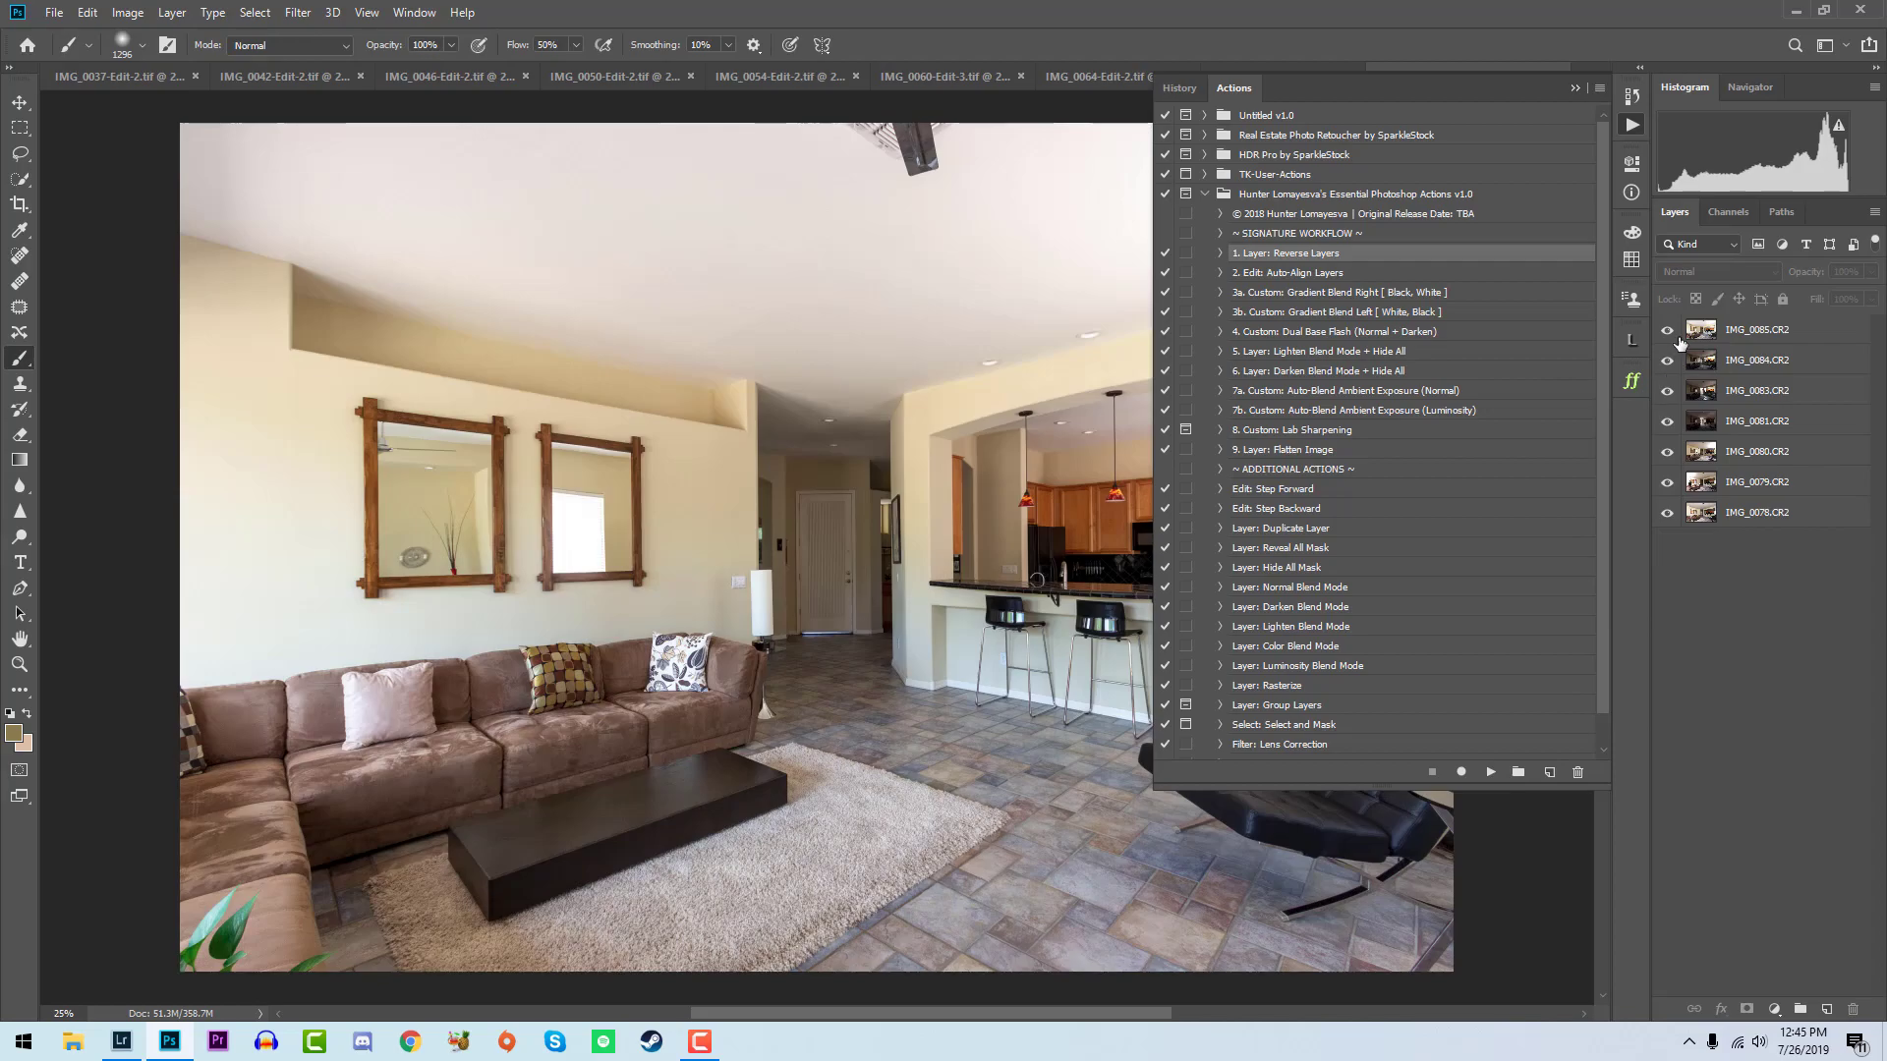
{"action": "left_click_drag", "start_coordinate": [1677, 340], "coordinate": [1676, 434]}
{"action": "left_click_drag", "start_coordinate": [1716, 510], "coordinate": [1716, 442]}
{"action": "left_click", "coordinate": [1667, 452]}
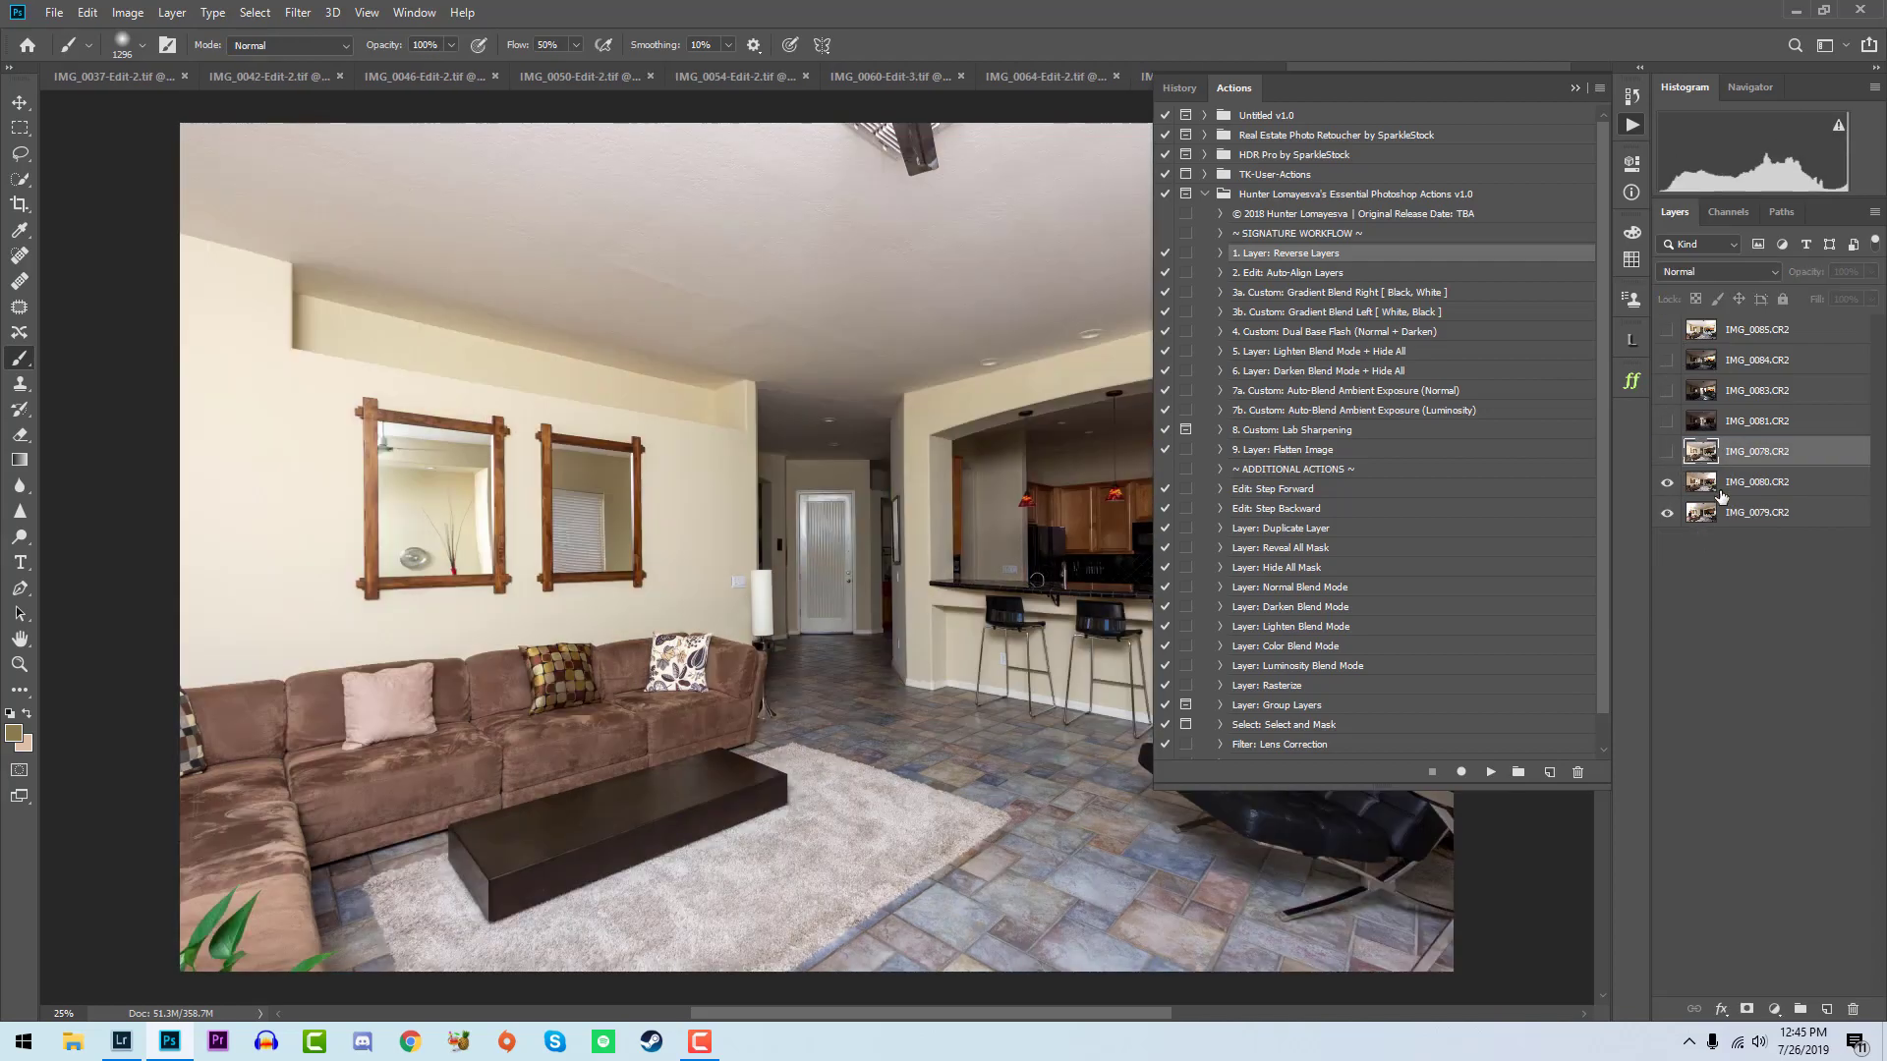
- Run the Custom: Gradient Blend Left [ White, Black ] action on the IMG_0080 layer
{"action": "left_click", "coordinate": [1711, 482]}
{"action": "left_click", "coordinate": [1412, 293]}
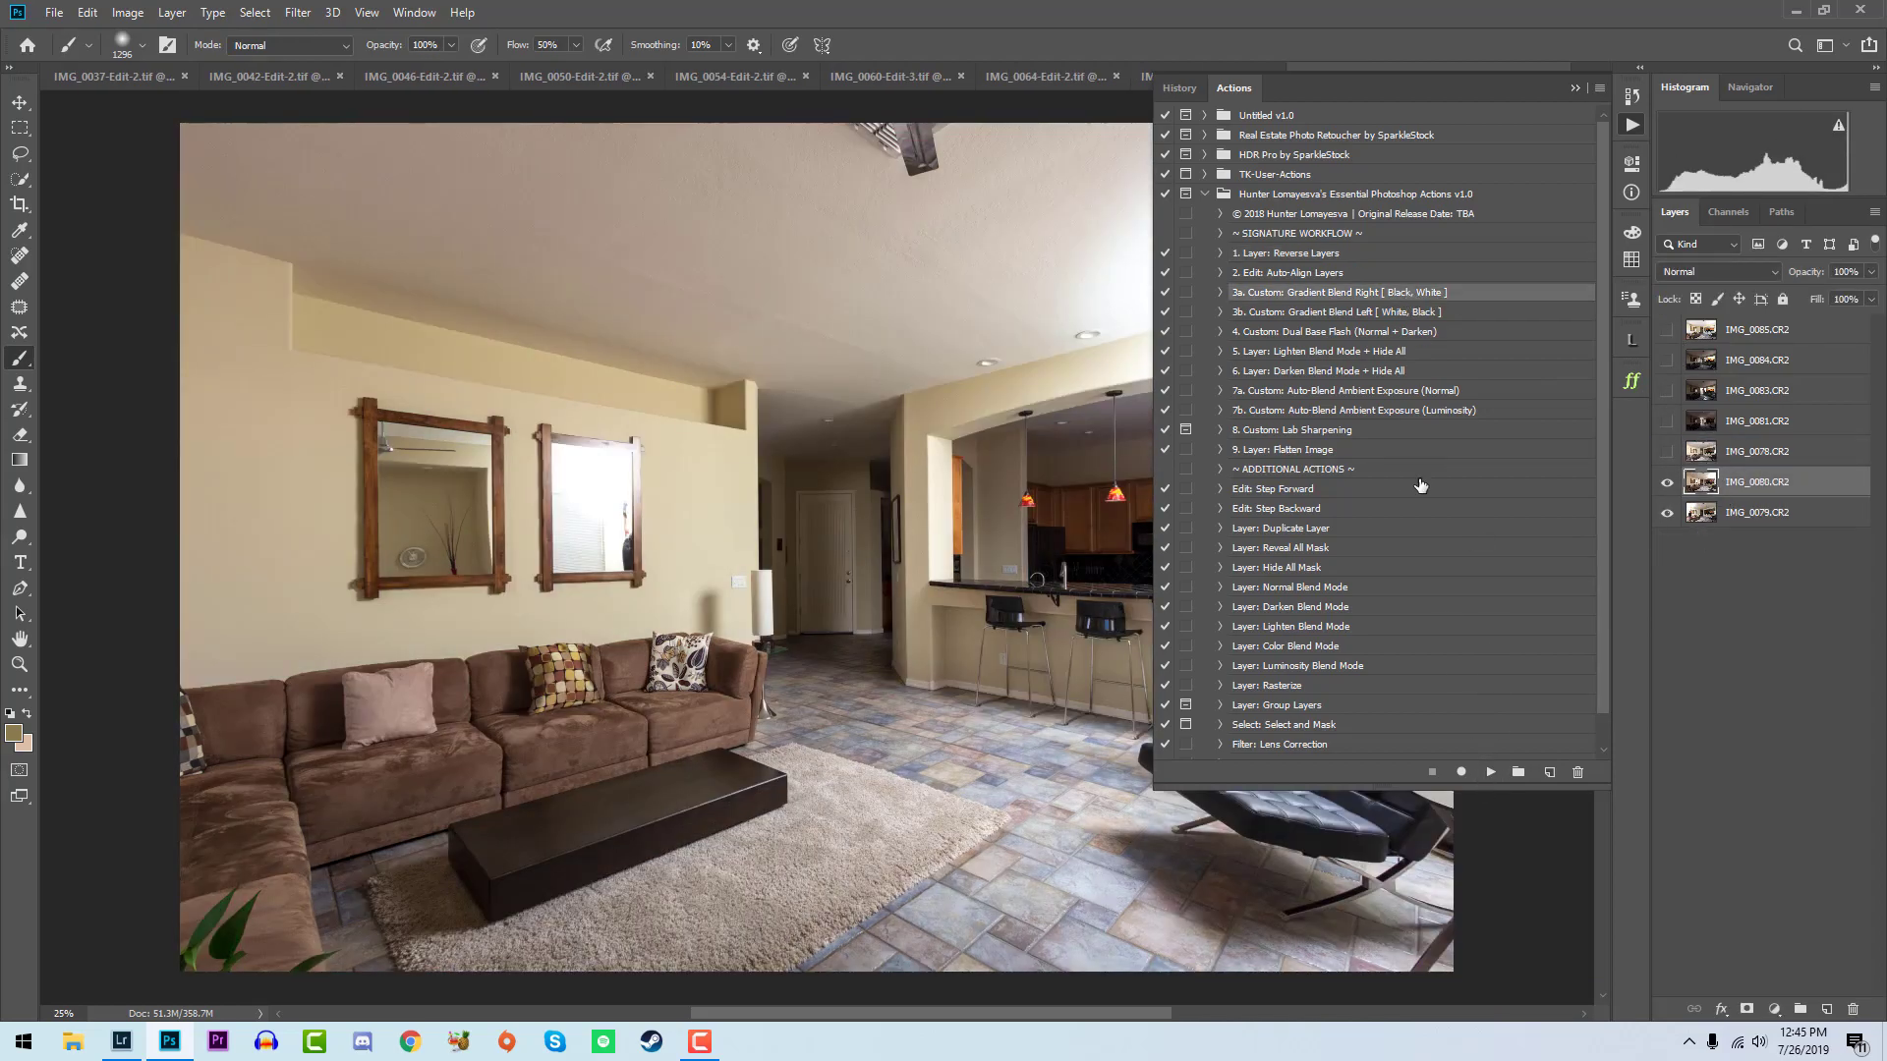
{"action": "left_click", "coordinate": [1405, 313]}
{"action": "left_click", "coordinate": [1491, 773]}
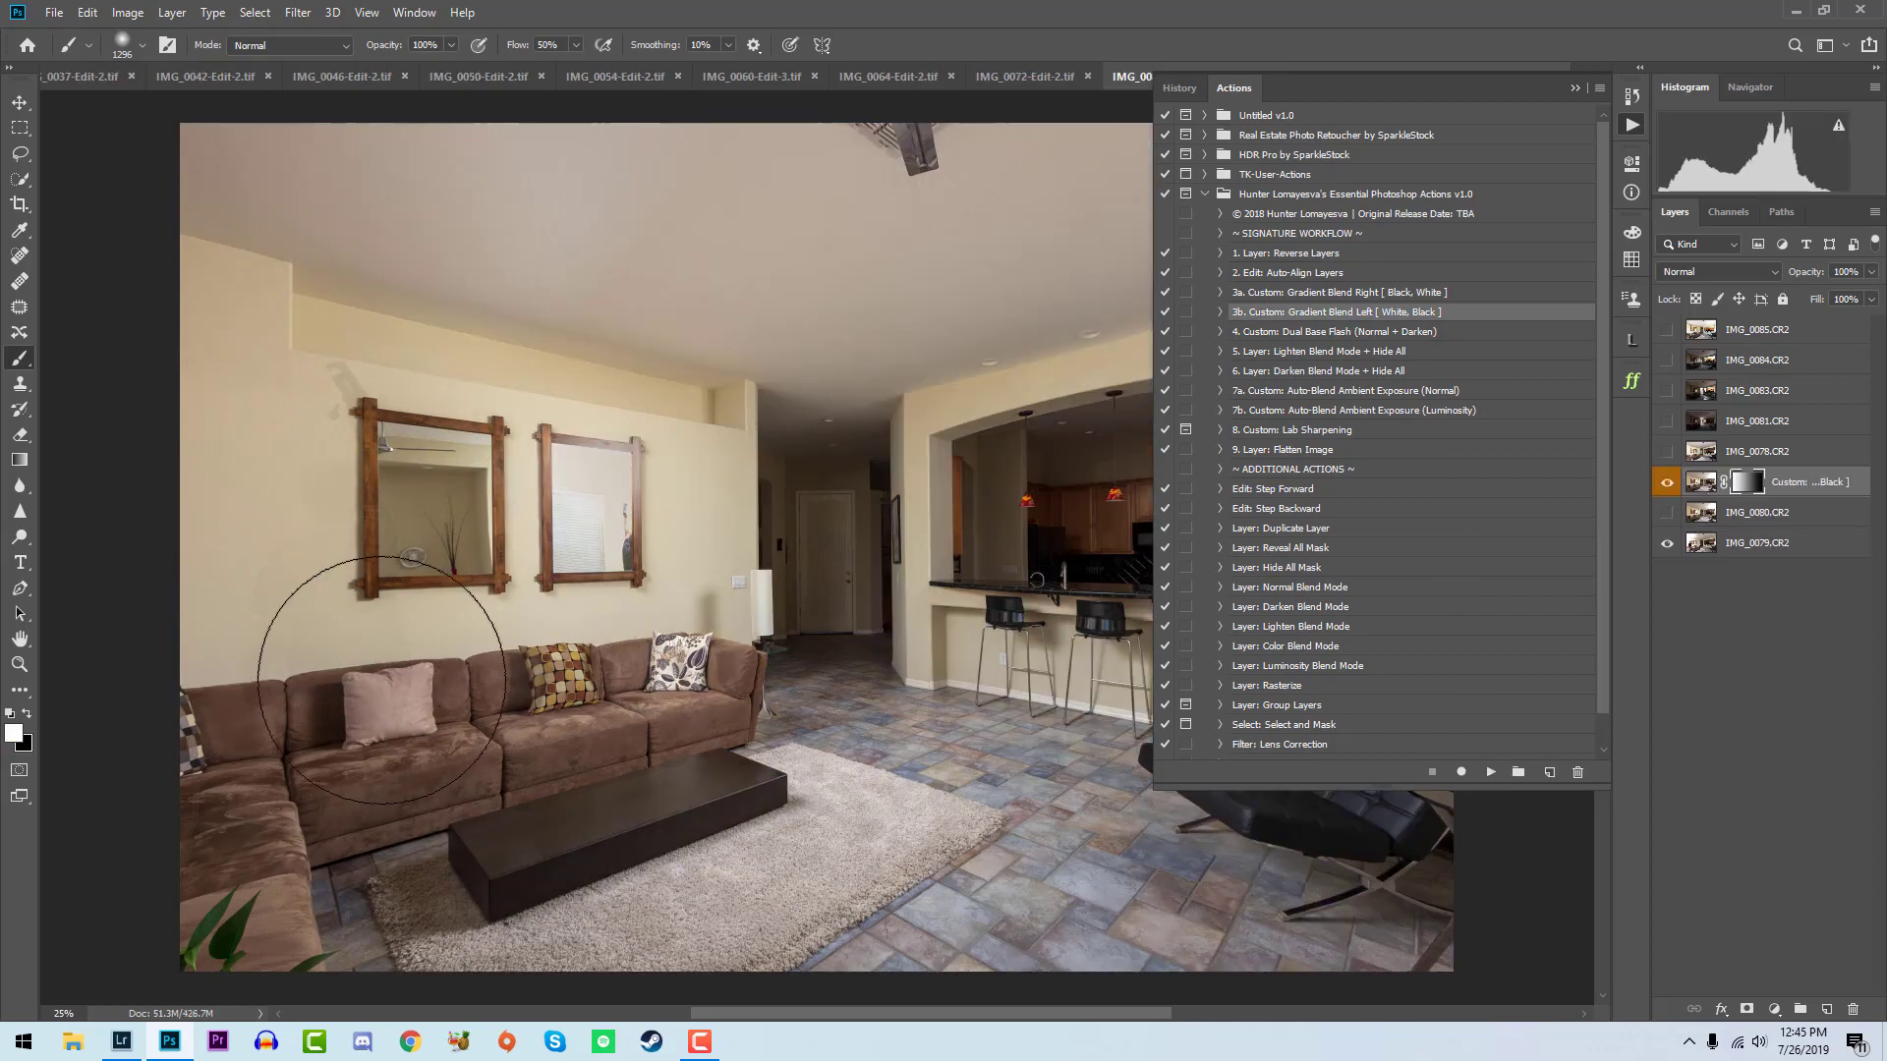
{"action": "key", "text": "x"}
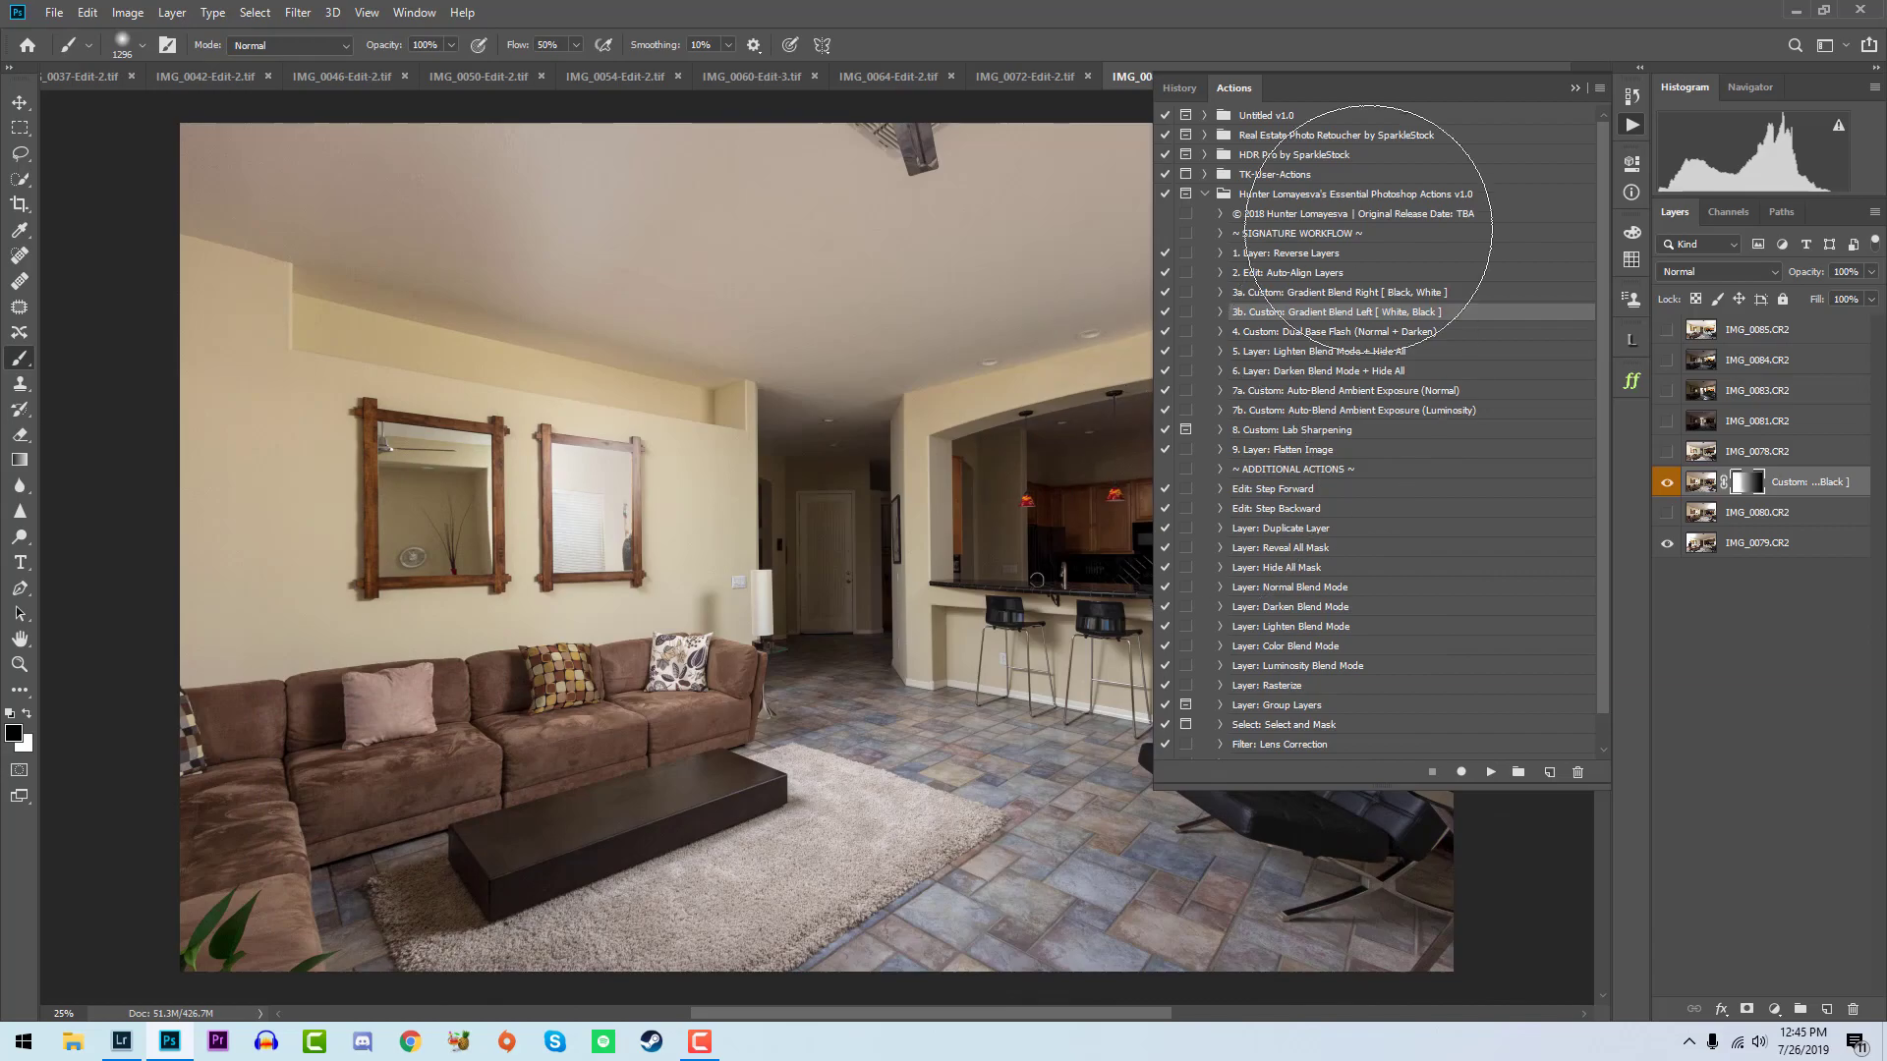
- Show IMG_0078 and run the Custom: Dual Base Flash (Normal + Darken) action on it
{"action": "left_click", "coordinate": [1668, 451]}
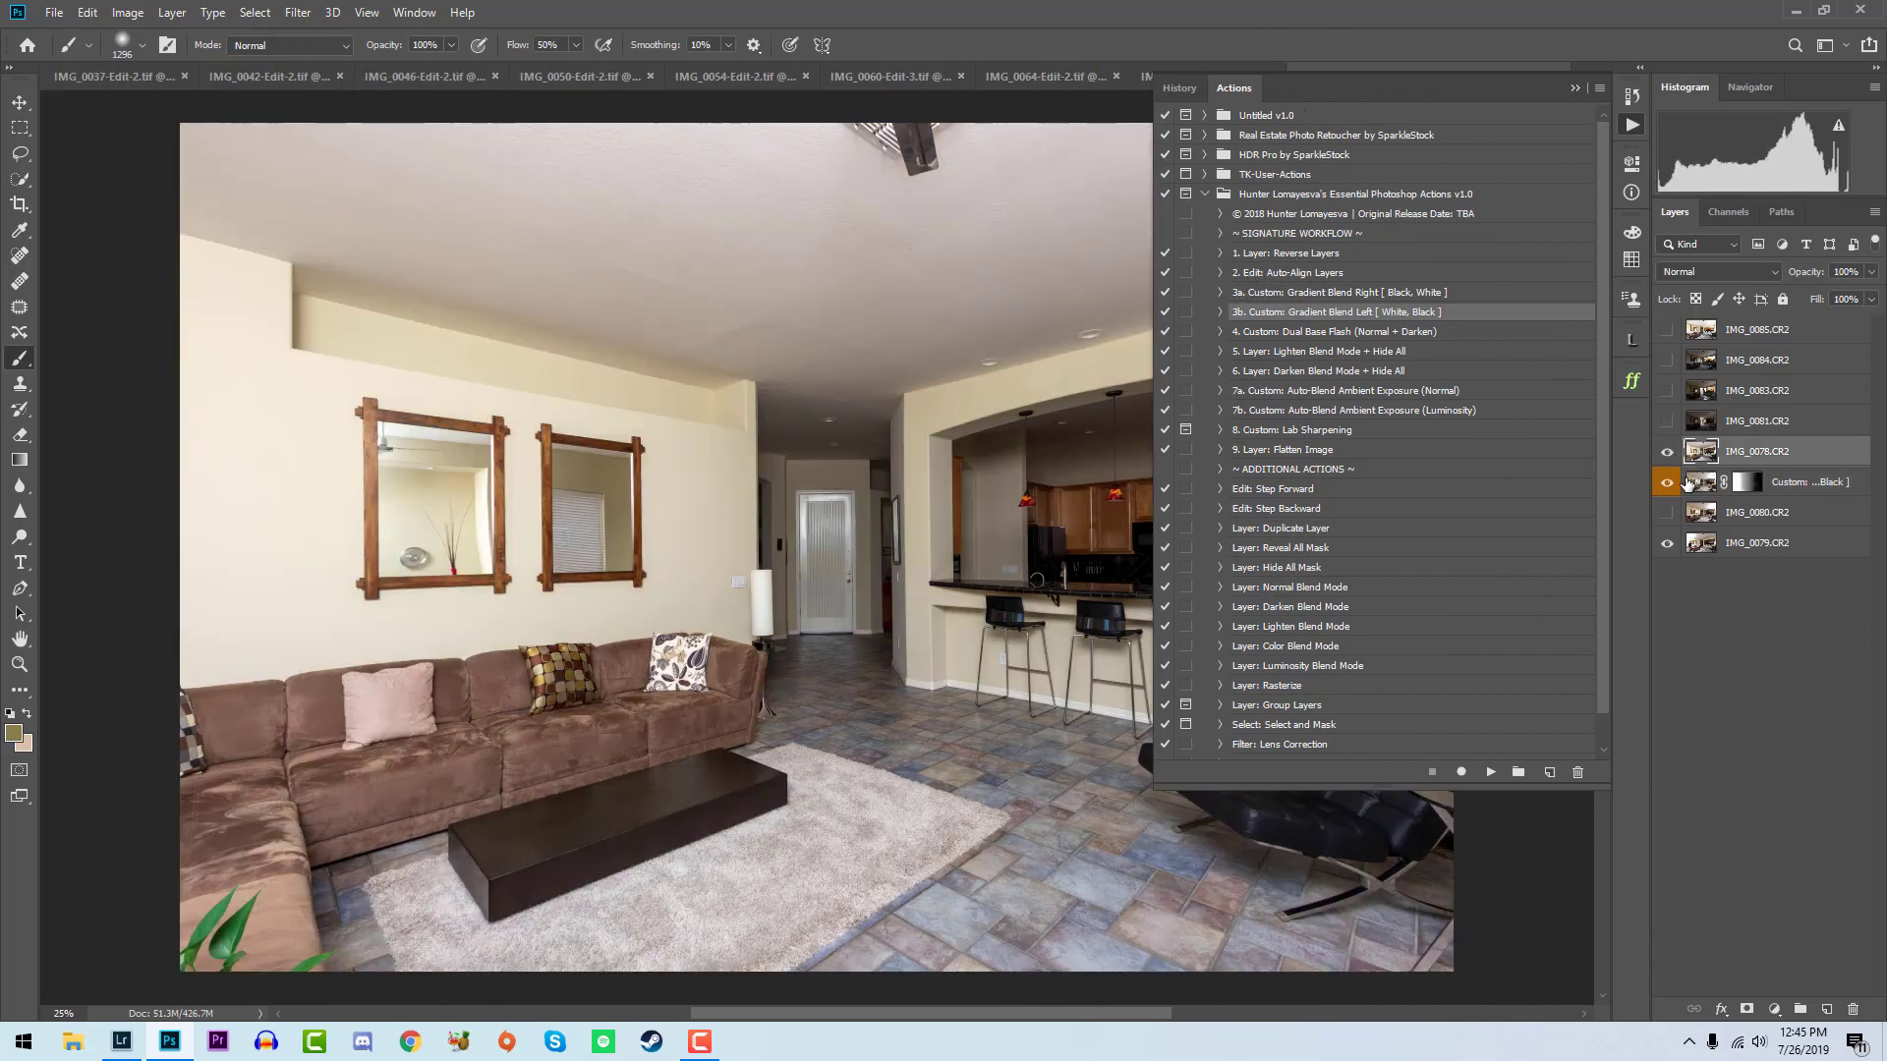
{"action": "left_click", "coordinate": [1376, 331]}
{"action": "left_click", "coordinate": [1491, 771]}
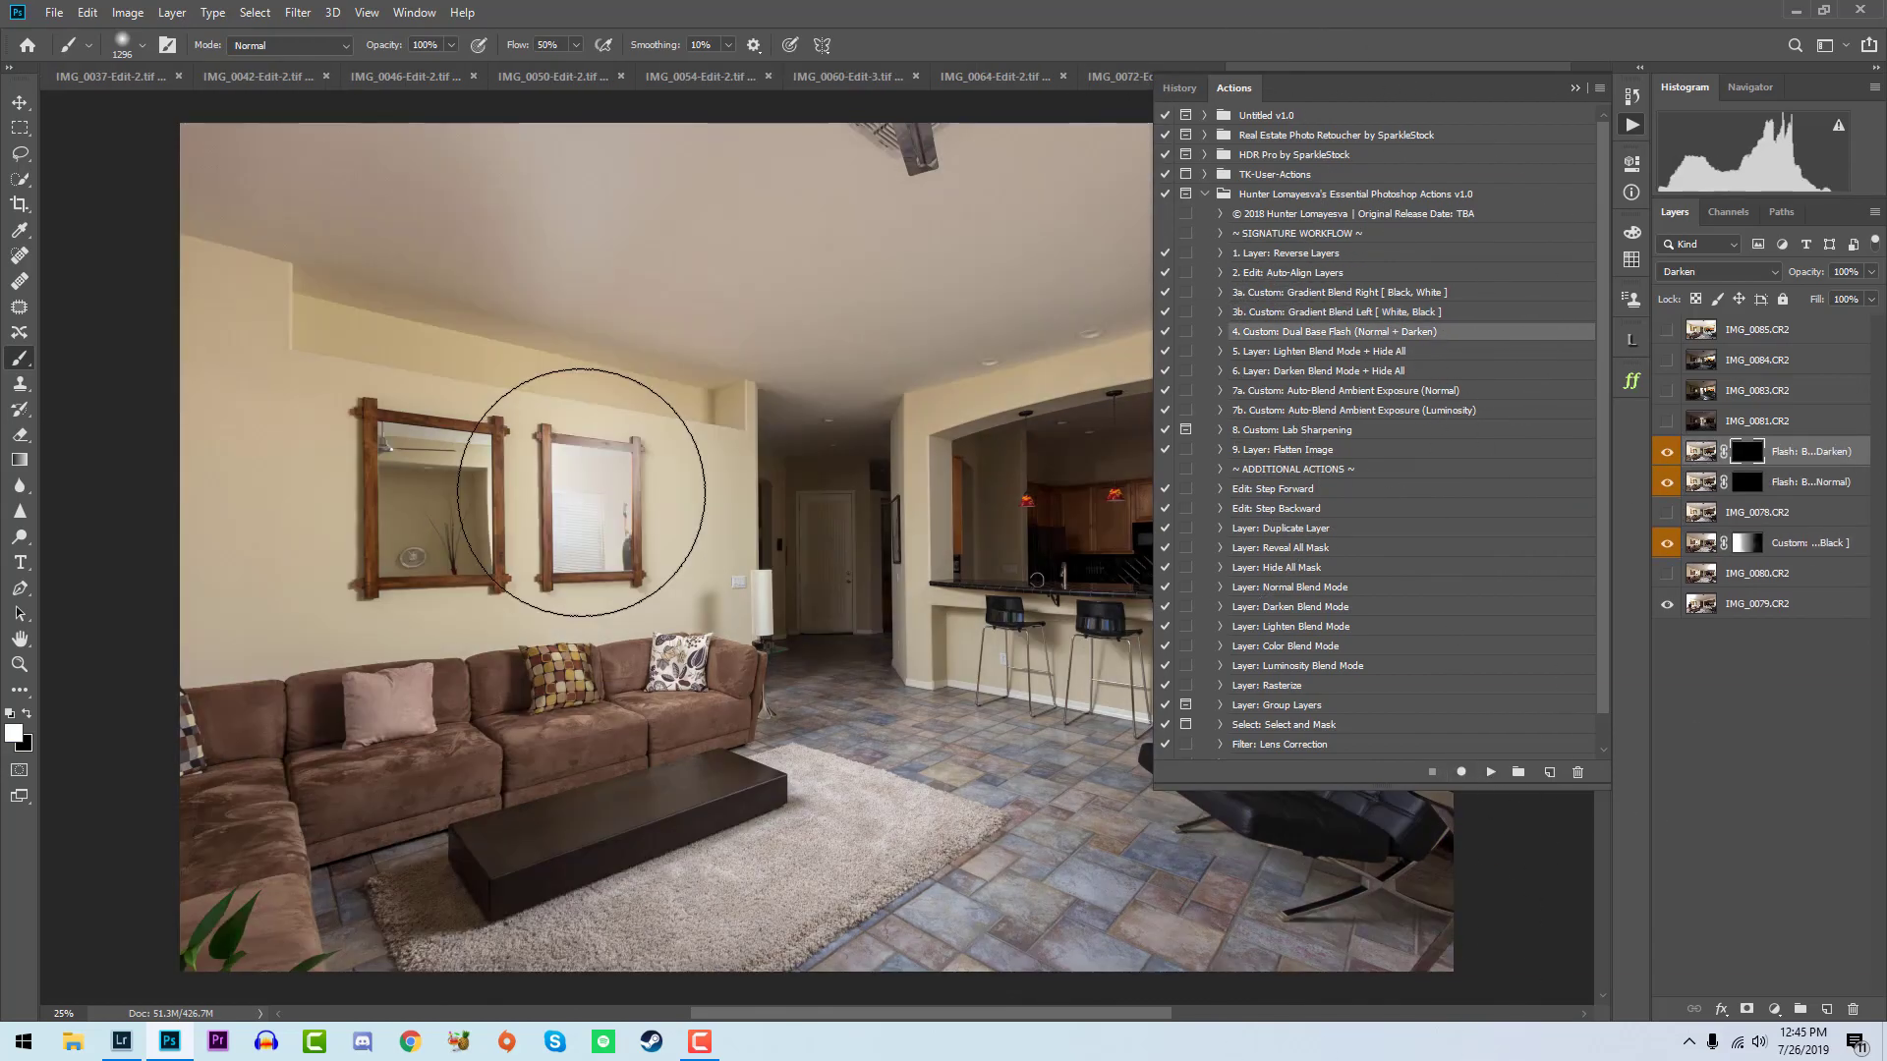
- Paint both flash masks white over the right-hand mirror, then the normal flash mask black over the left-hand mirror
{"action": "left_click", "coordinate": [582, 491]}
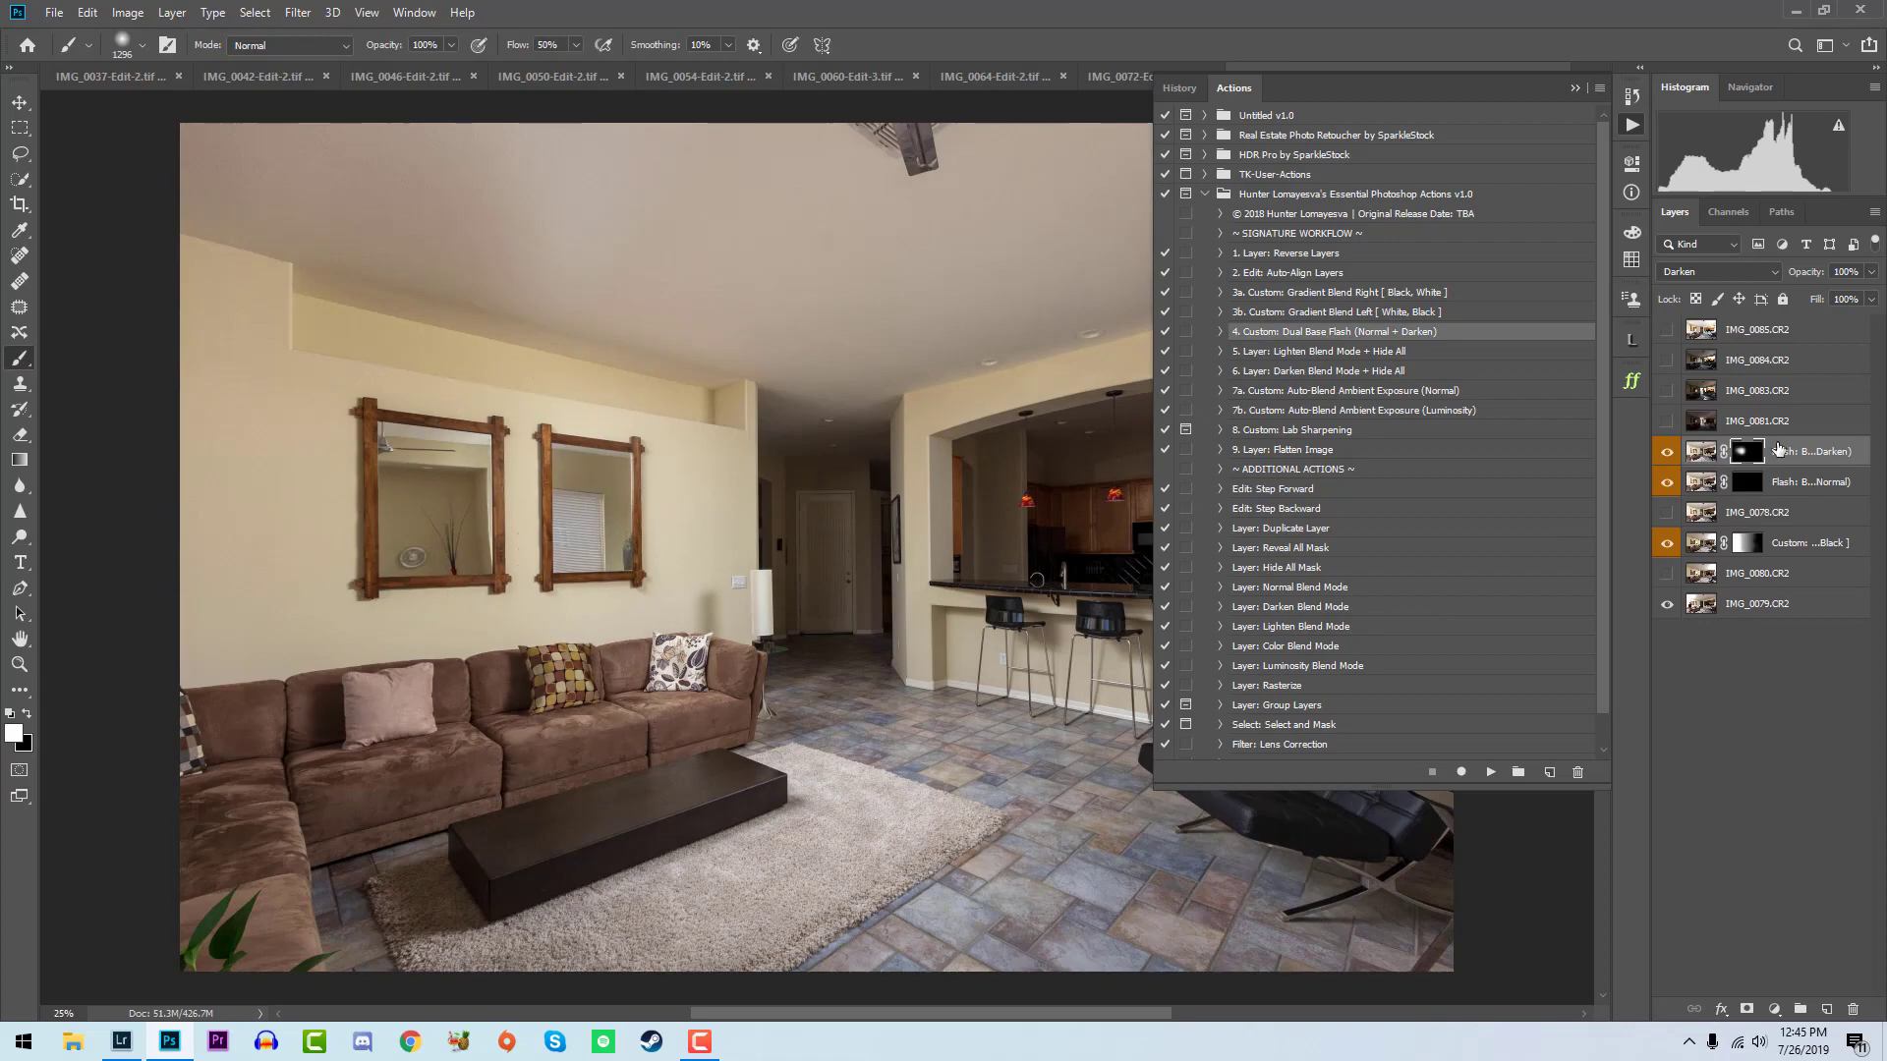
{"action": "left_click", "coordinate": [1746, 485]}
{"action": "left_click", "coordinate": [611, 536]}
{"action": "key", "text": "x"}
{"action": "left_click", "coordinate": [394, 531]}
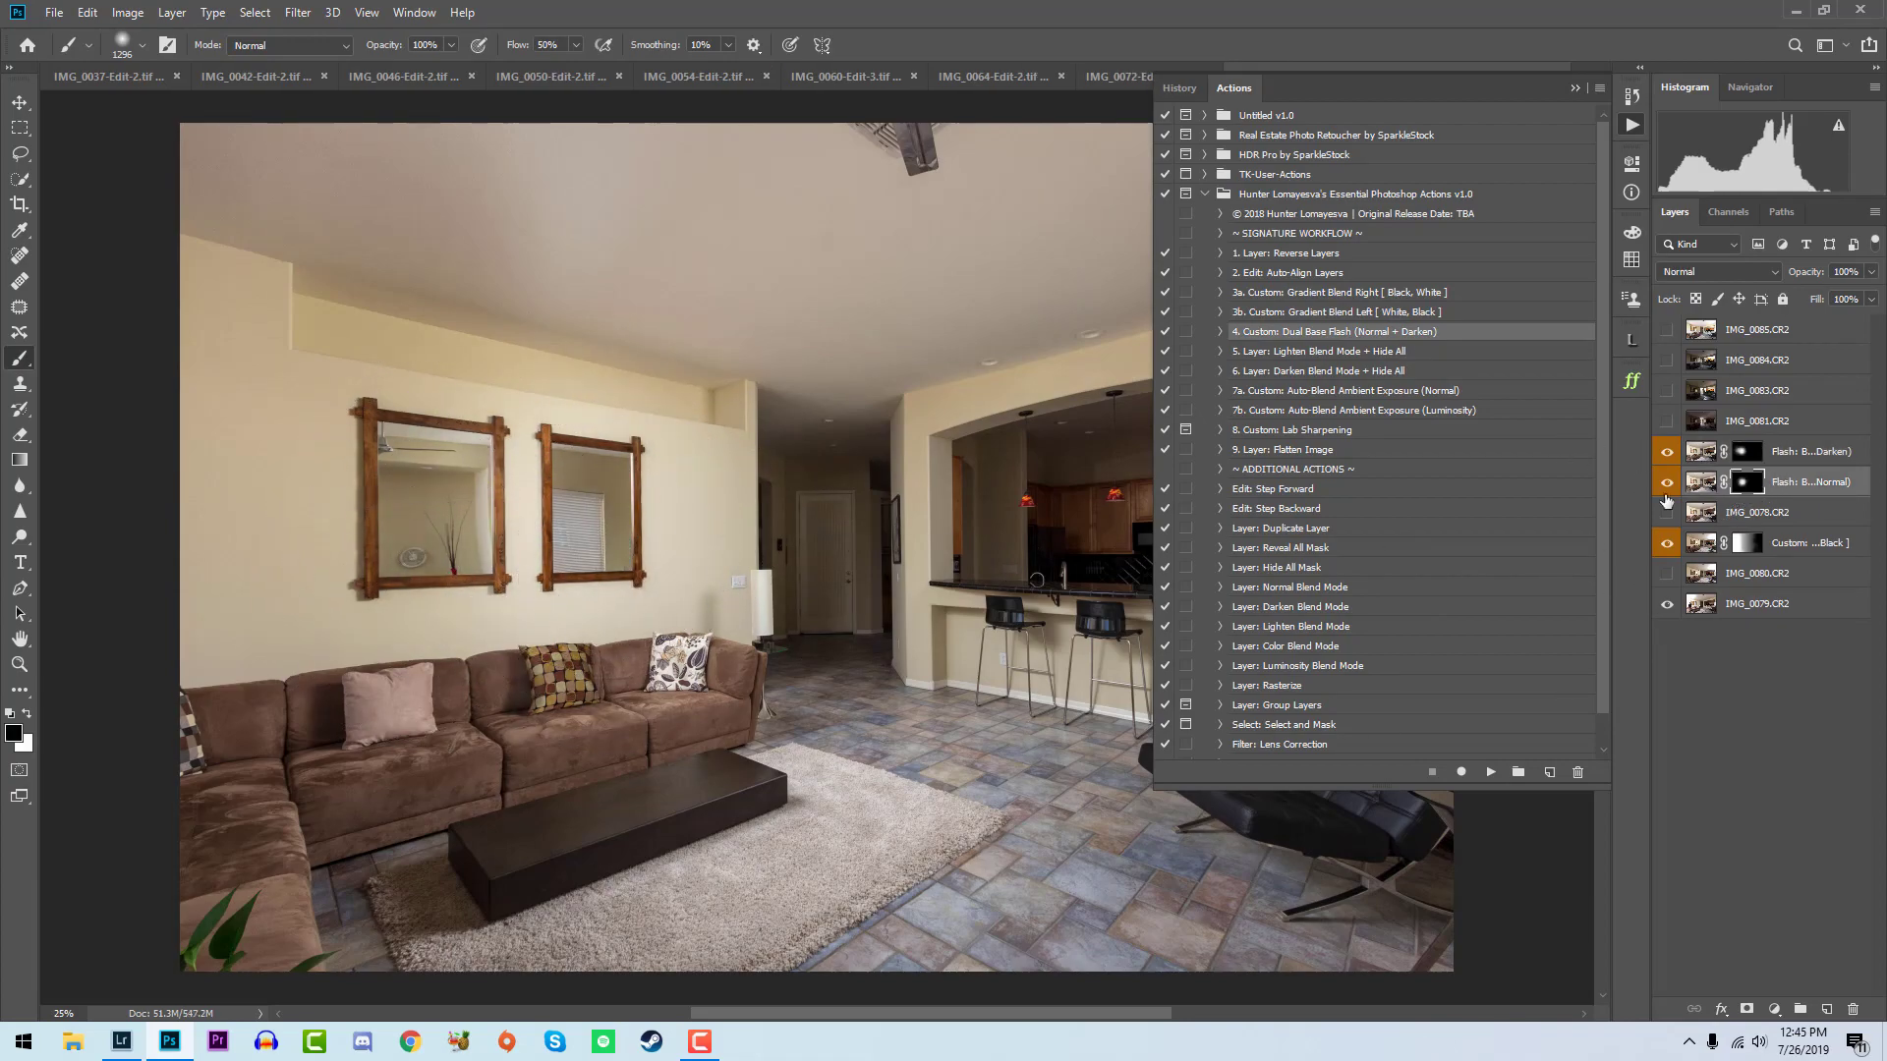
- Paint the normal flash layer's mask white over the kitchen opening
{"action": "left_click", "coordinate": [1631, 125]}
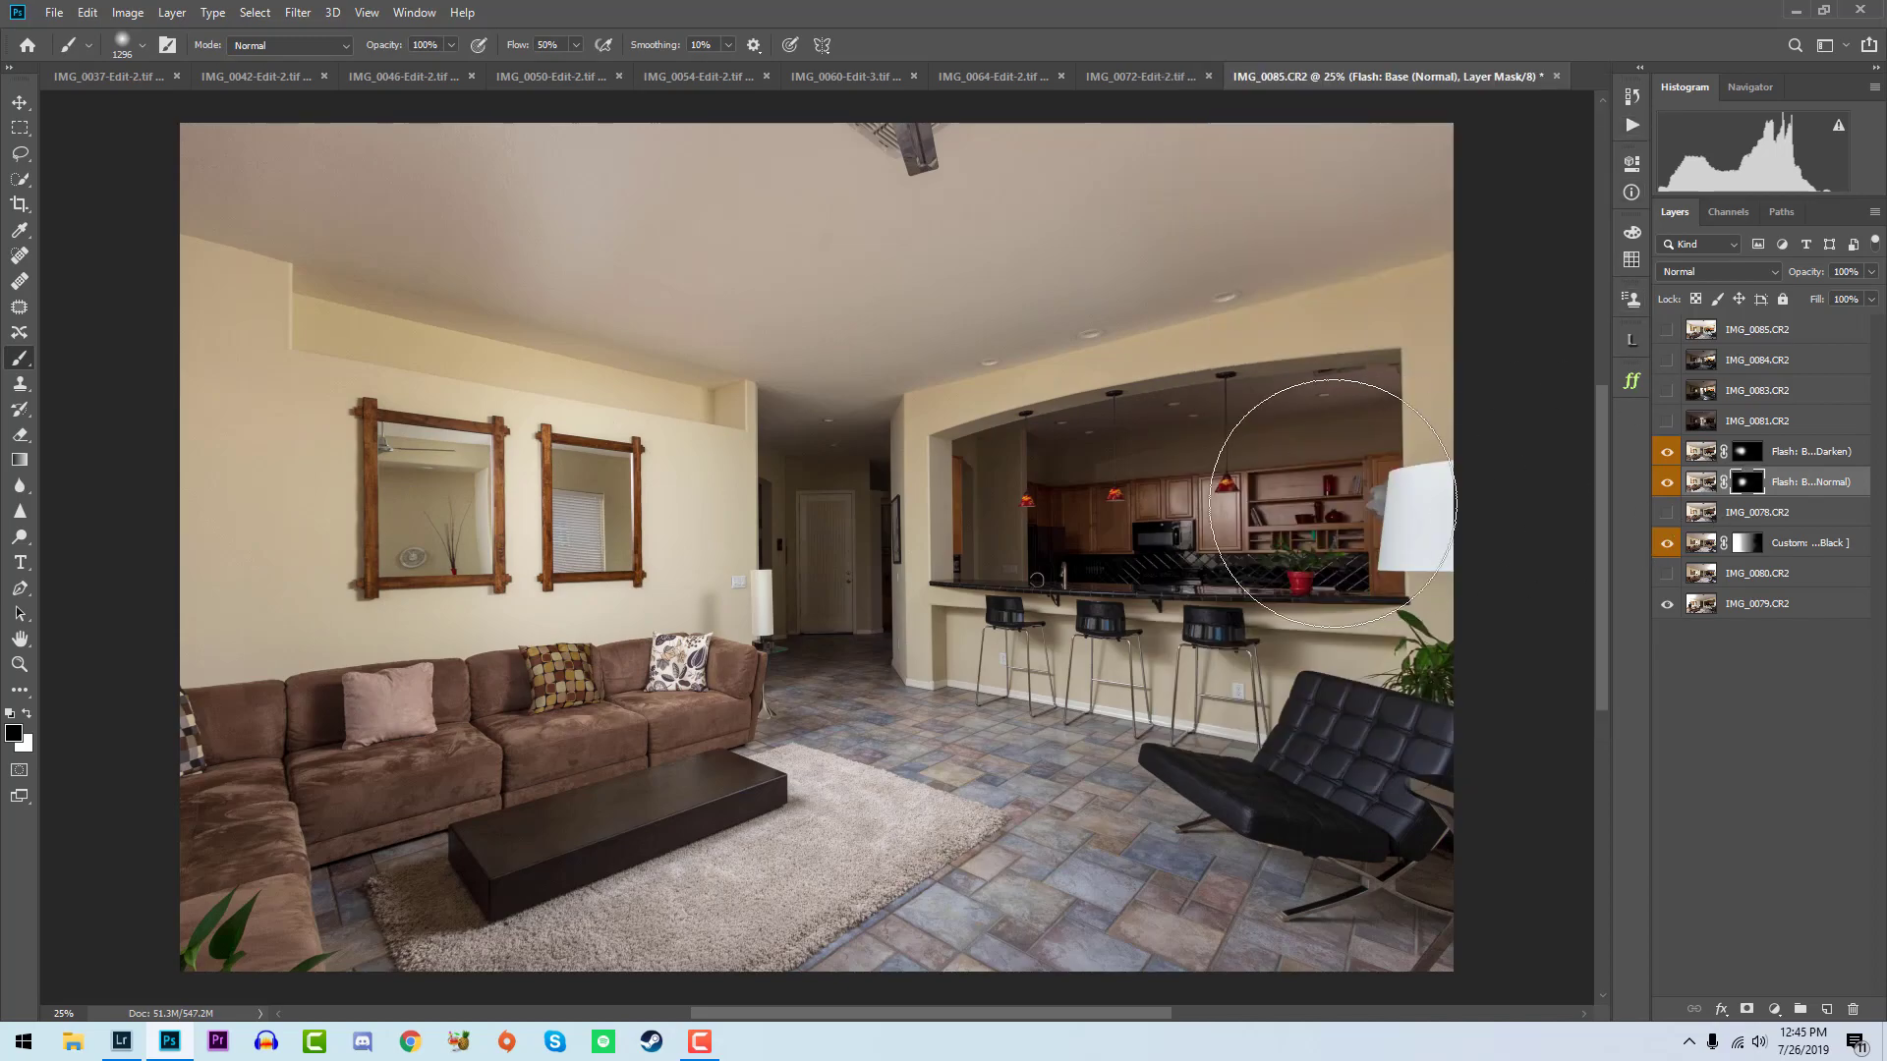
{"action": "key", "text": "x"}
{"action": "left_click", "coordinate": [1210, 504]}
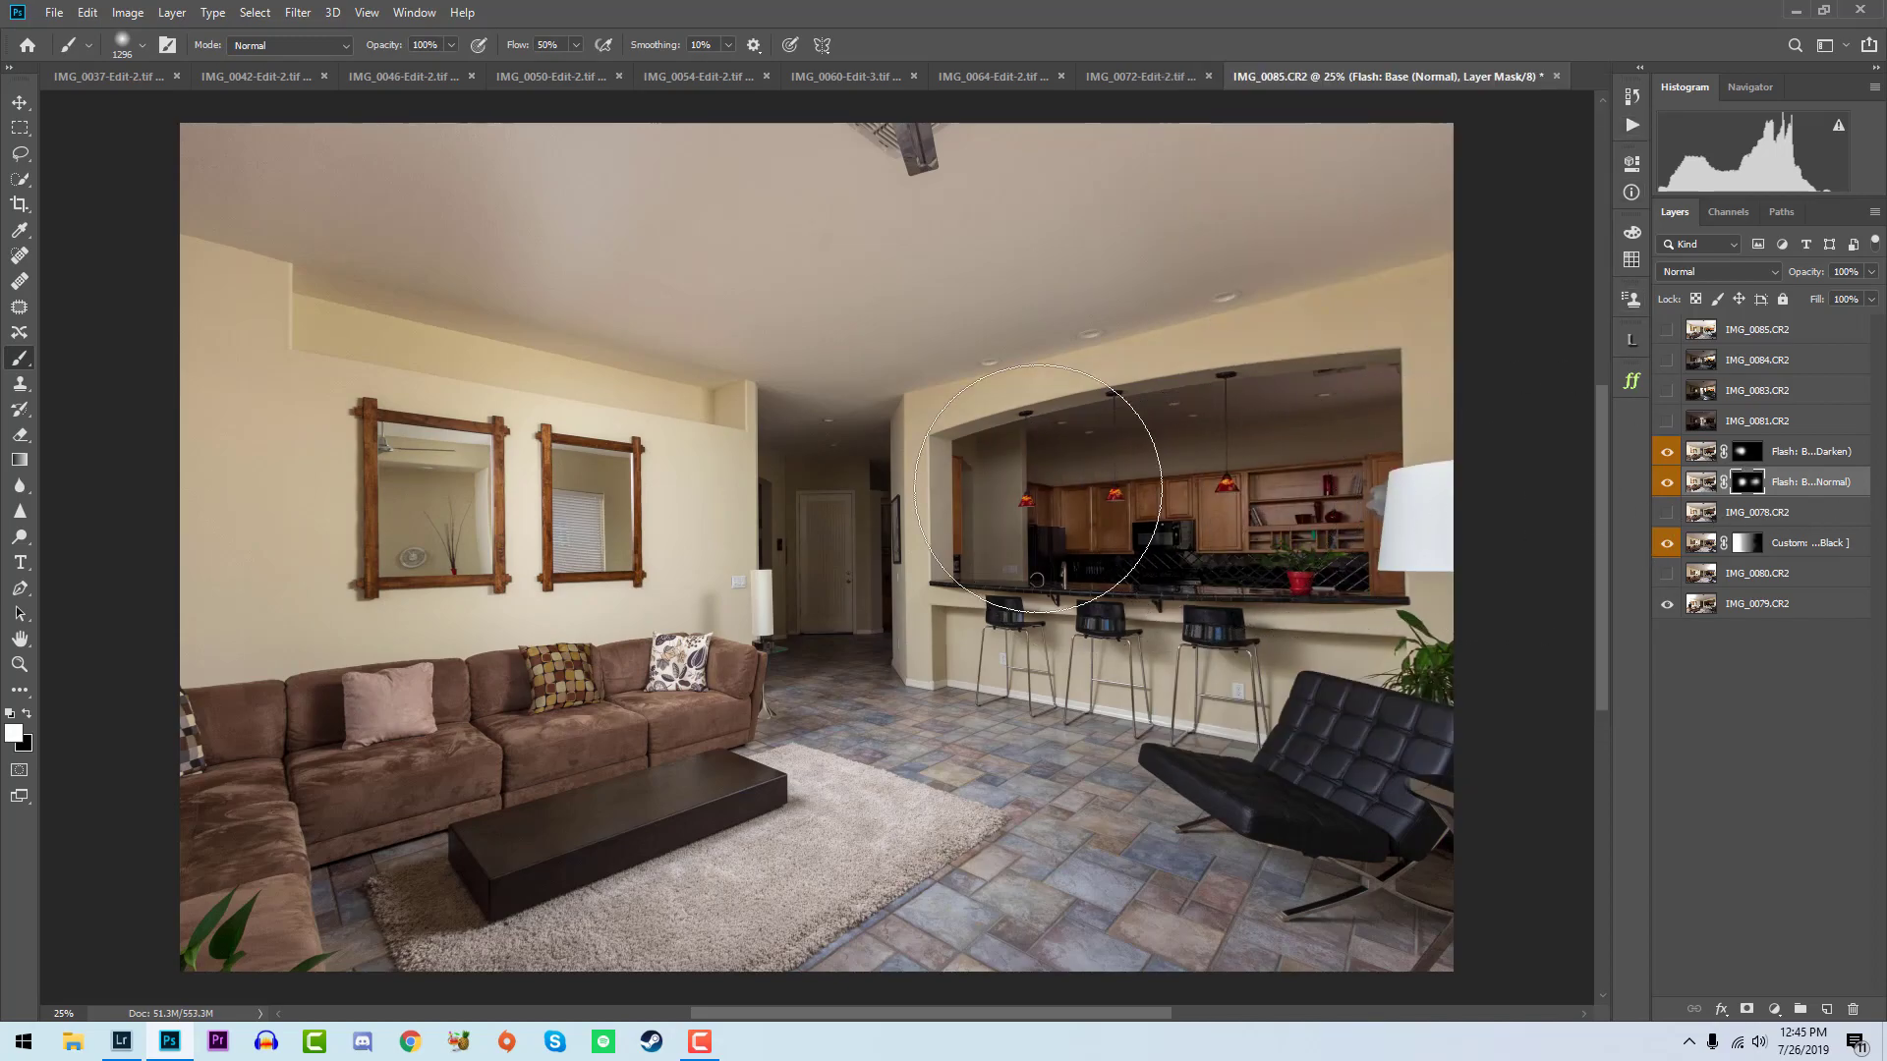
- Show IMG_0081, run the Layer: Lighten Blend Mode + Hide All action, and paint its mask white over the entry hallway
{"action": "left_click", "coordinate": [1663, 424]}
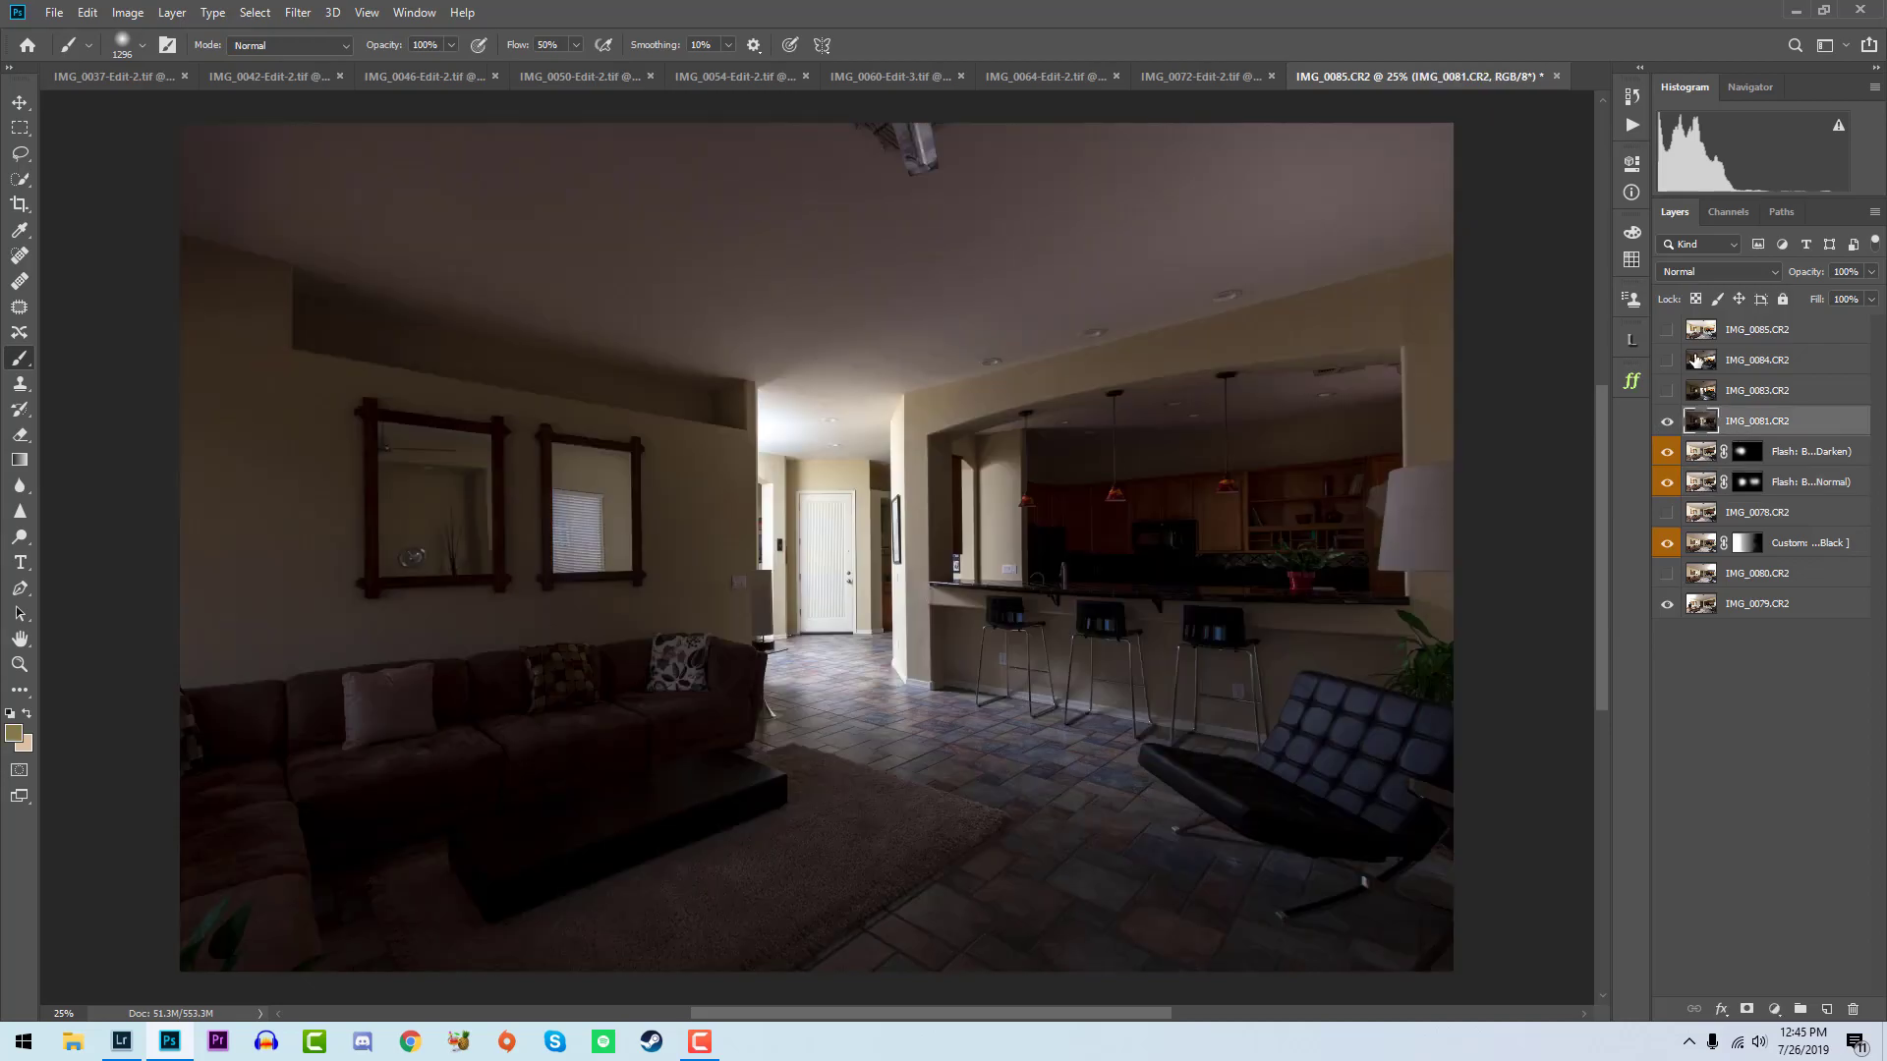
{"action": "left_click", "coordinate": [1631, 125]}
{"action": "left_click", "coordinate": [1379, 351]}
{"action": "left_click", "coordinate": [1491, 772]}
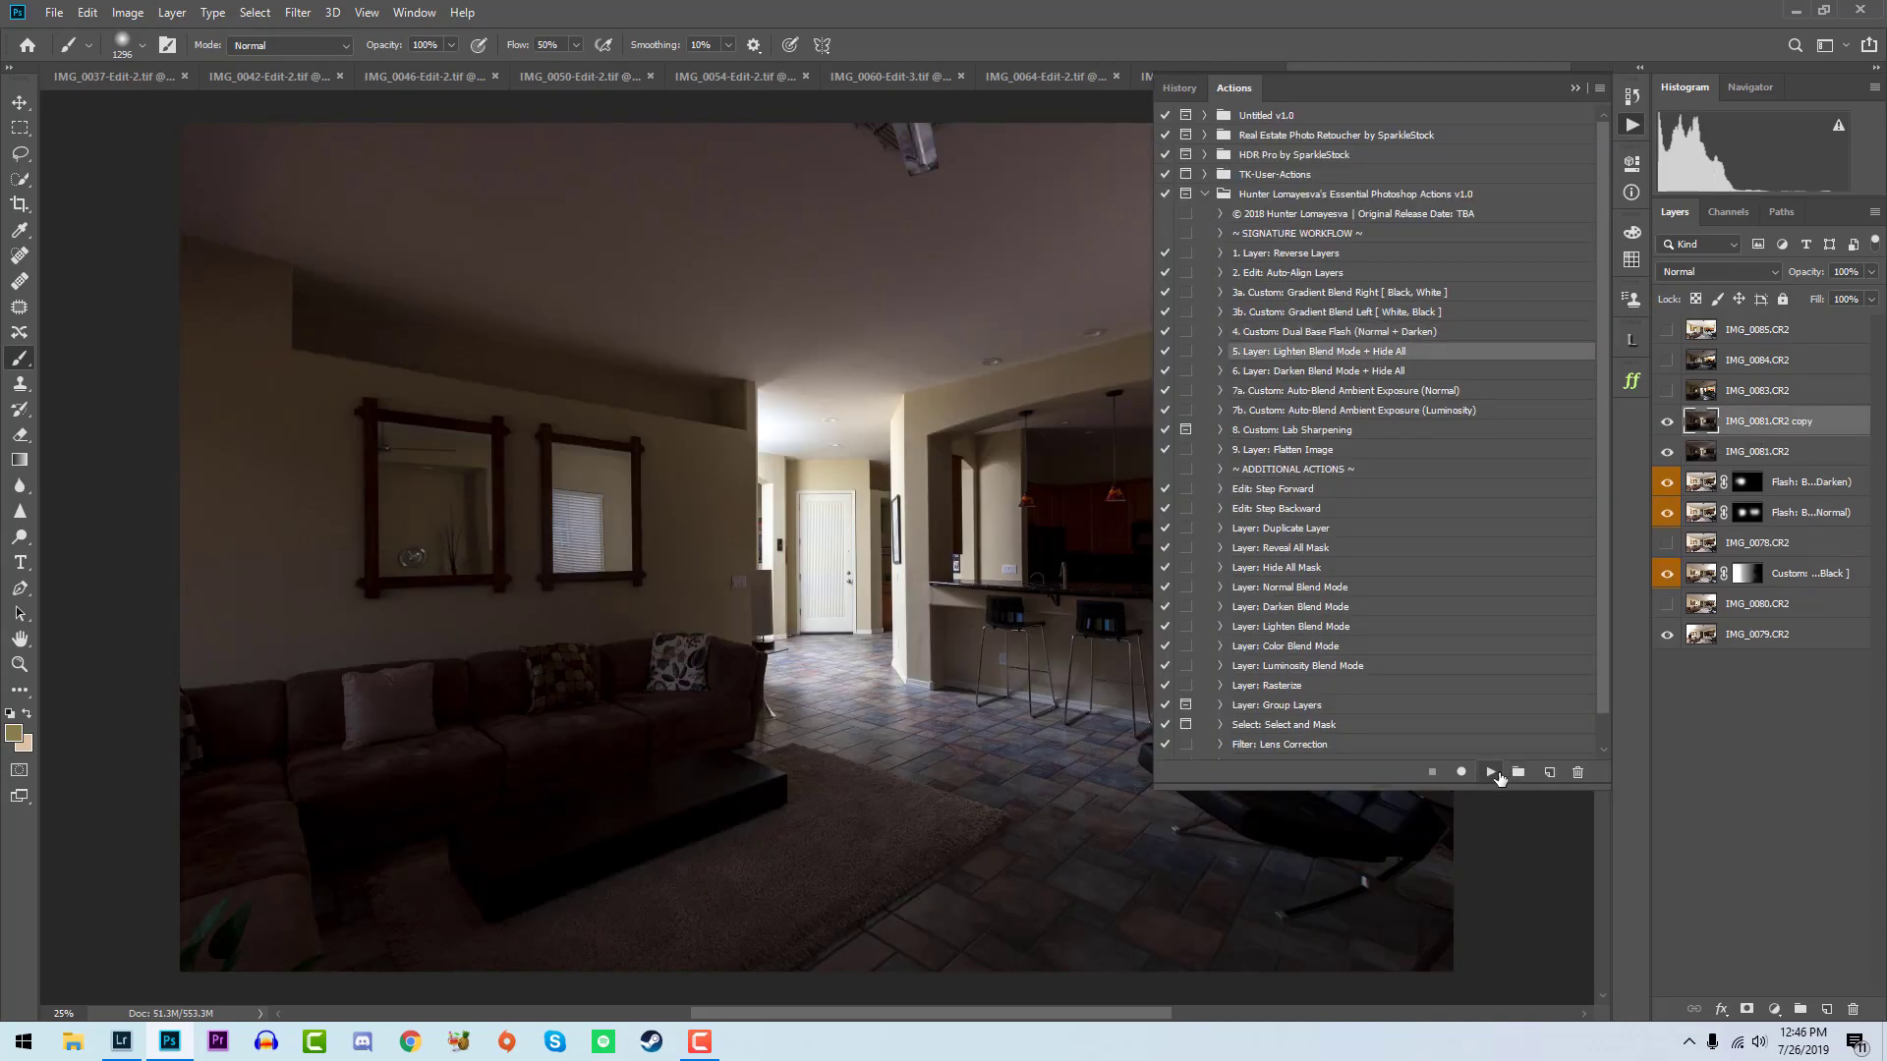
{"action": "left_click_drag", "start_coordinate": [833, 590], "coordinate": [886, 422]}
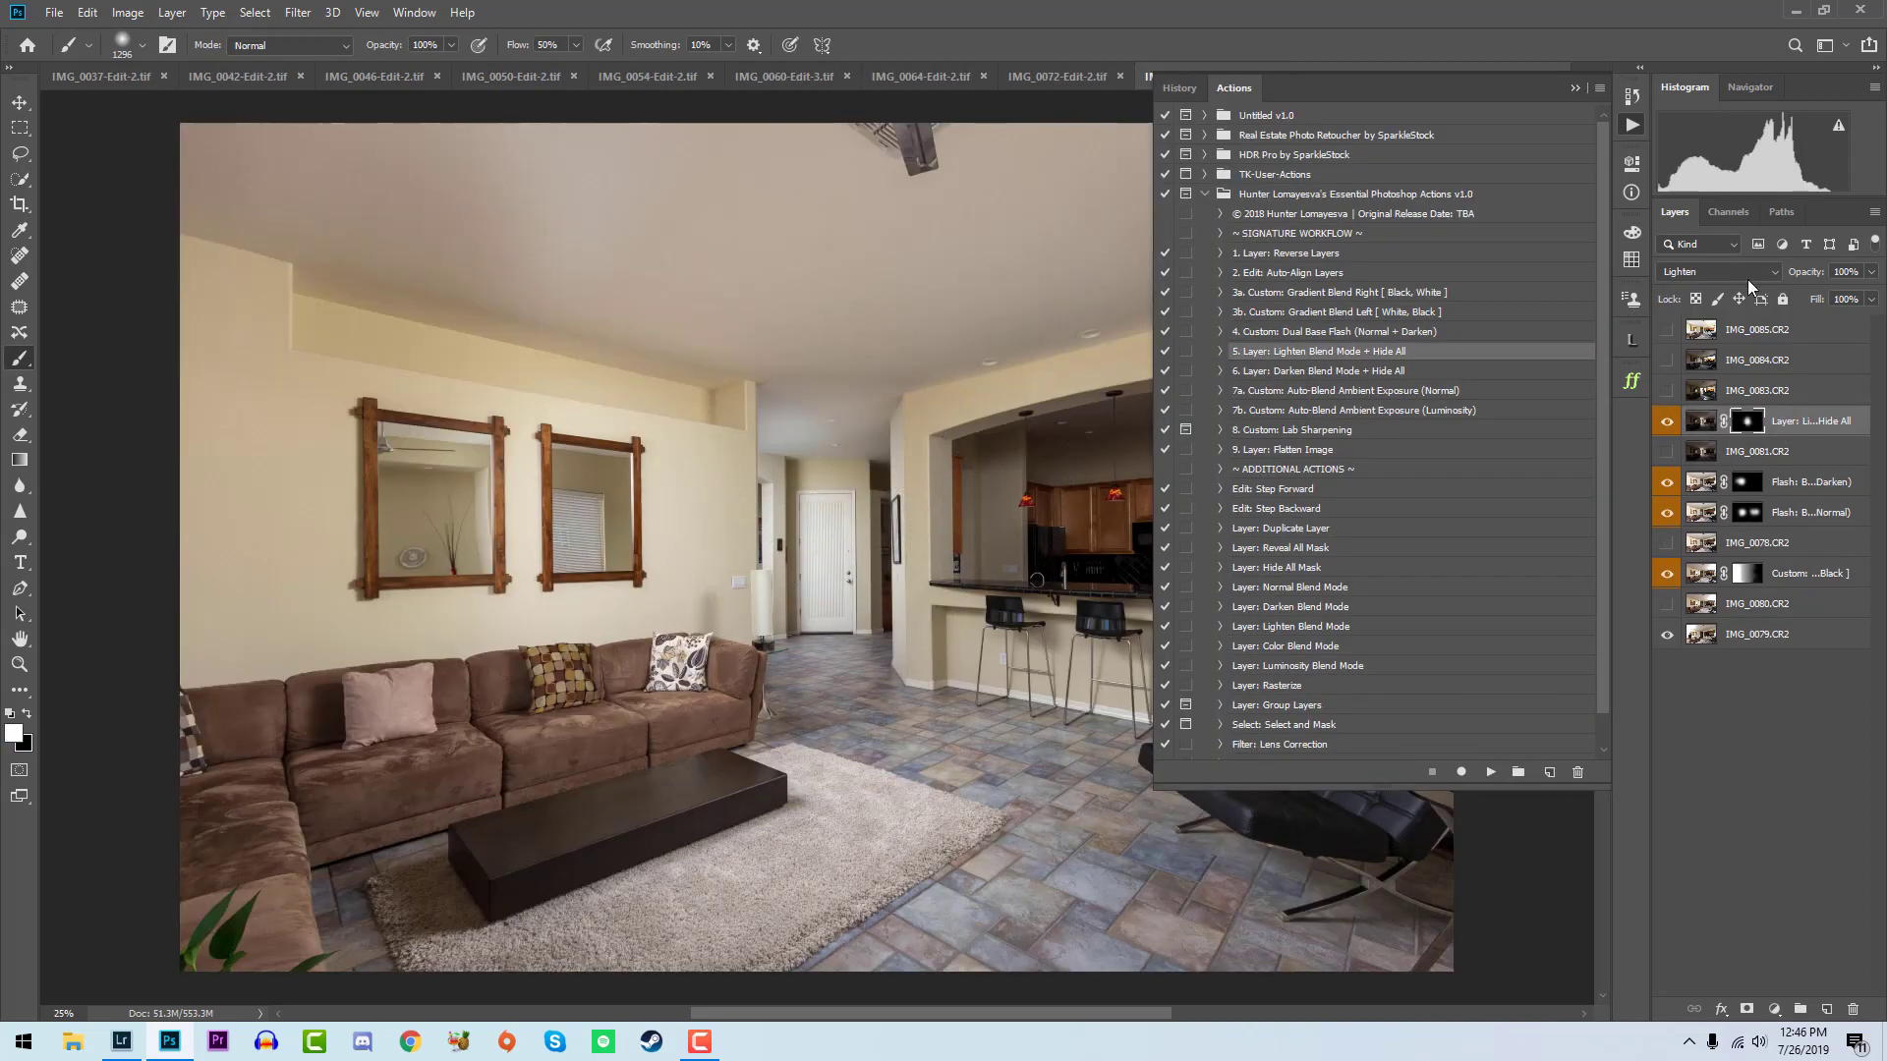
- Apply the Lighten Blend Mode + Hide All action to IMG_0083 and paint its mask white over the kitchen's right side
{"action": "left_click", "coordinate": [1666, 390]}
{"action": "left_click", "coordinate": [1757, 390]}
{"action": "left_click", "coordinate": [1491, 772]}
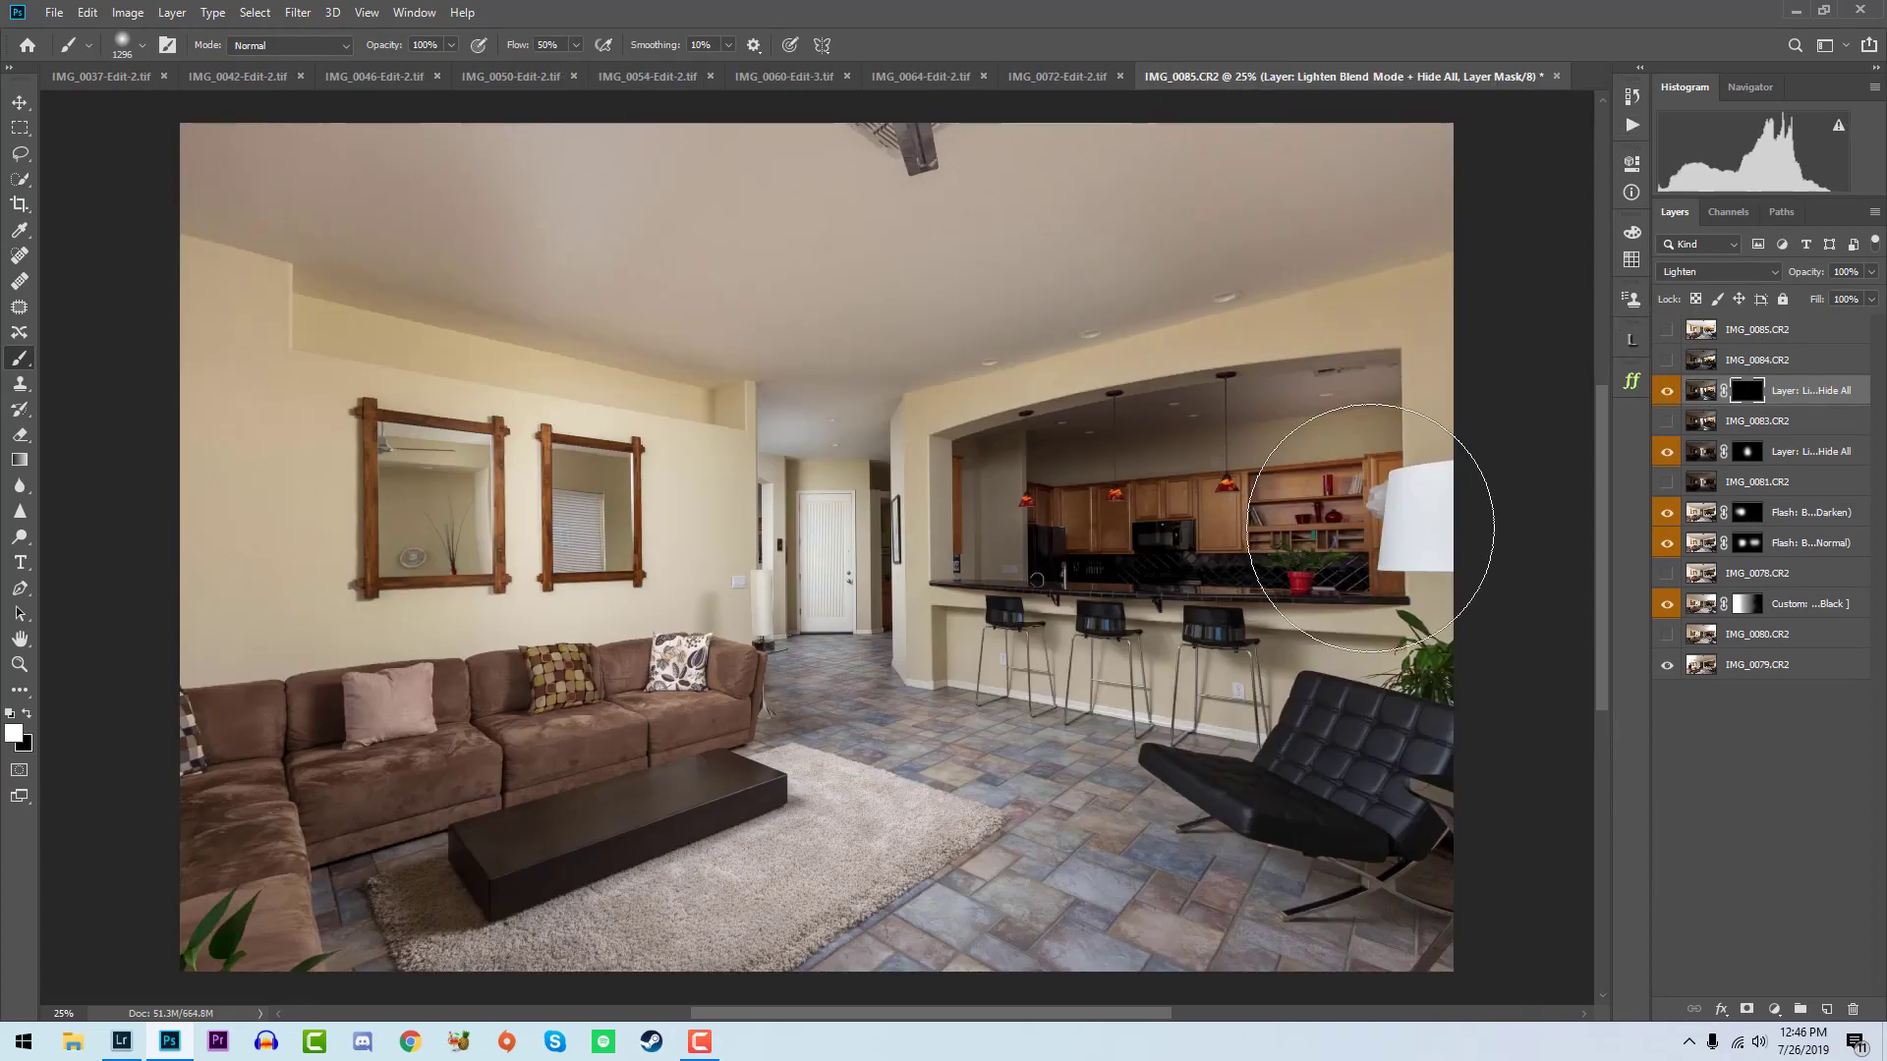
{"action": "left_click_drag", "start_coordinate": [1371, 529], "coordinate": [1228, 462]}
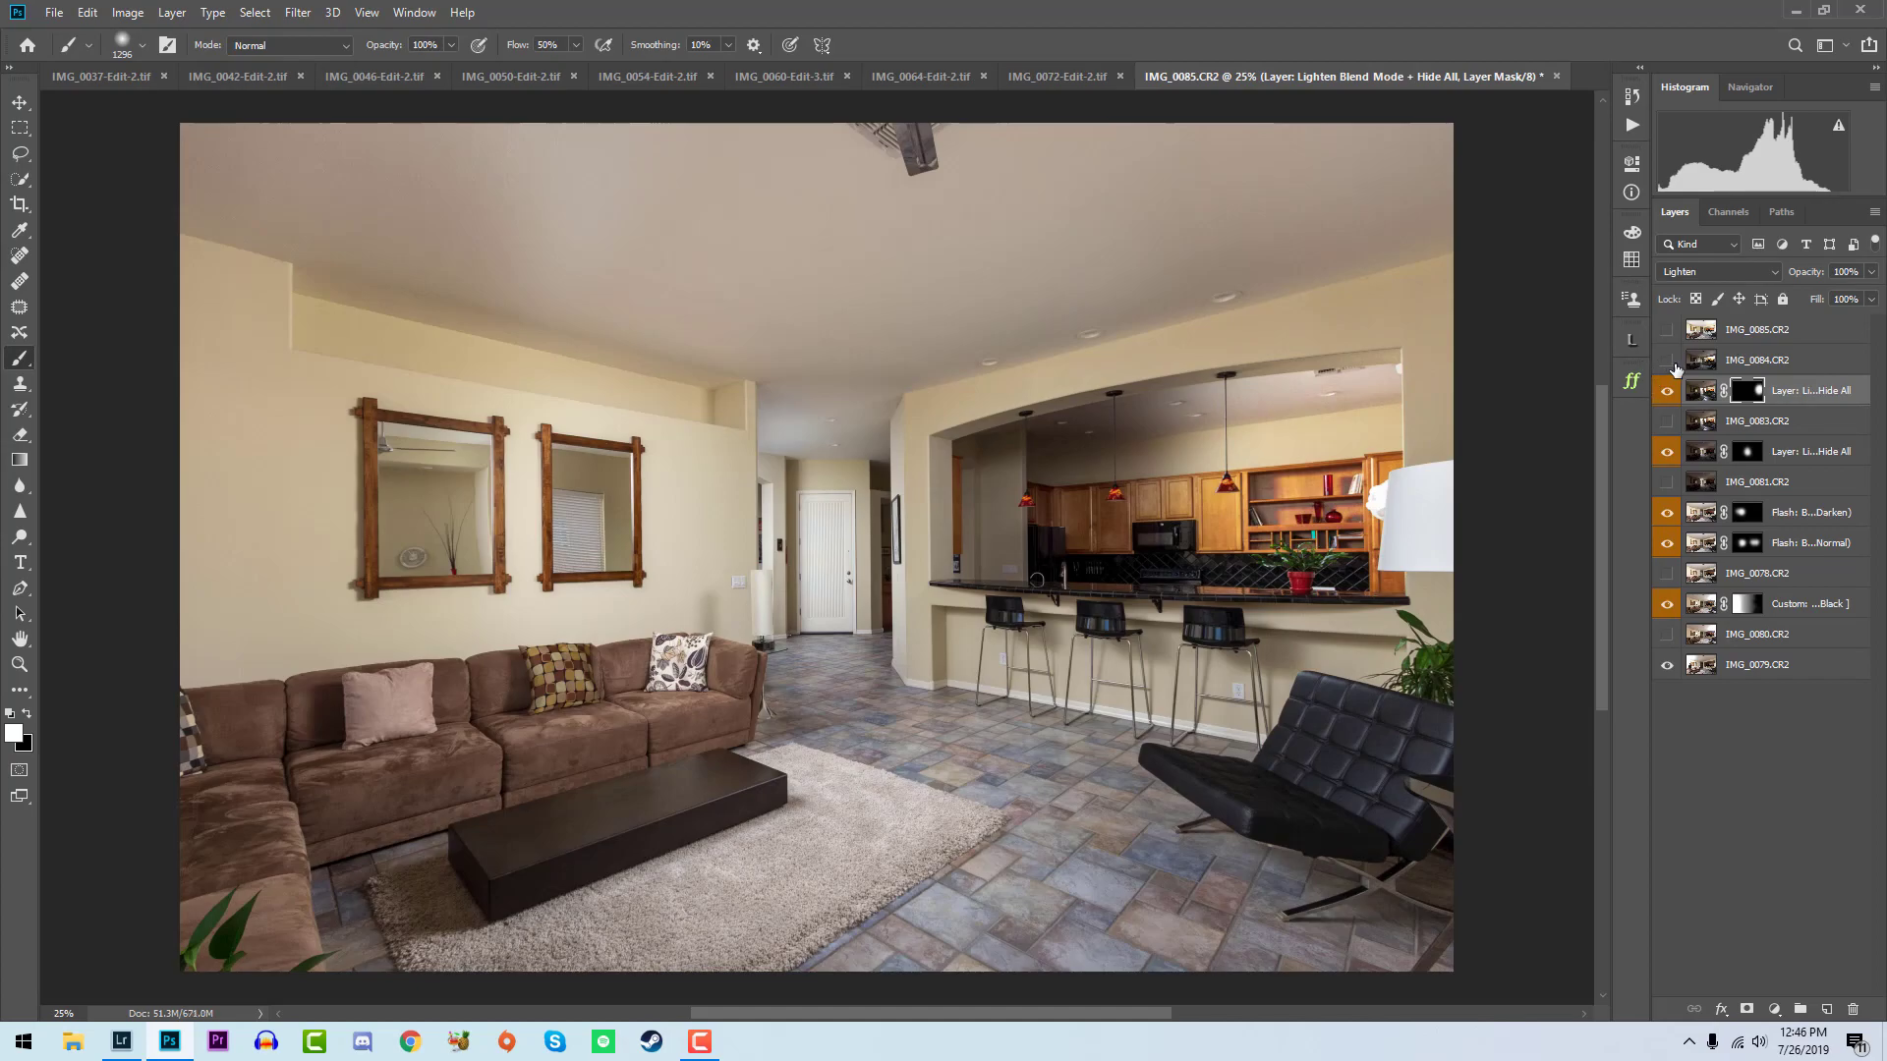
- Apply the Lighten Blend Mode + Hide All action to IMG_0084 and paint its mask white over the kitchen's left and middle
{"action": "left_click", "coordinate": [1667, 360]}
{"action": "left_click", "coordinate": [1759, 361]}
{"action": "left_click", "coordinate": [1631, 125]}
{"action": "left_click", "coordinate": [1490, 772]}
{"action": "mouse_move", "coordinate": [1023, 496]}
{"action": "left_mouse_down"}
{"action": "mouse_move", "coordinate": [1122, 613]}
{"action": "mouse_move", "coordinate": [1150, 463]}
{"action": "left_mouse_up"}
{"action": "left_click", "coordinate": [1626, 136]}
{"action": "key", "text": "x"}
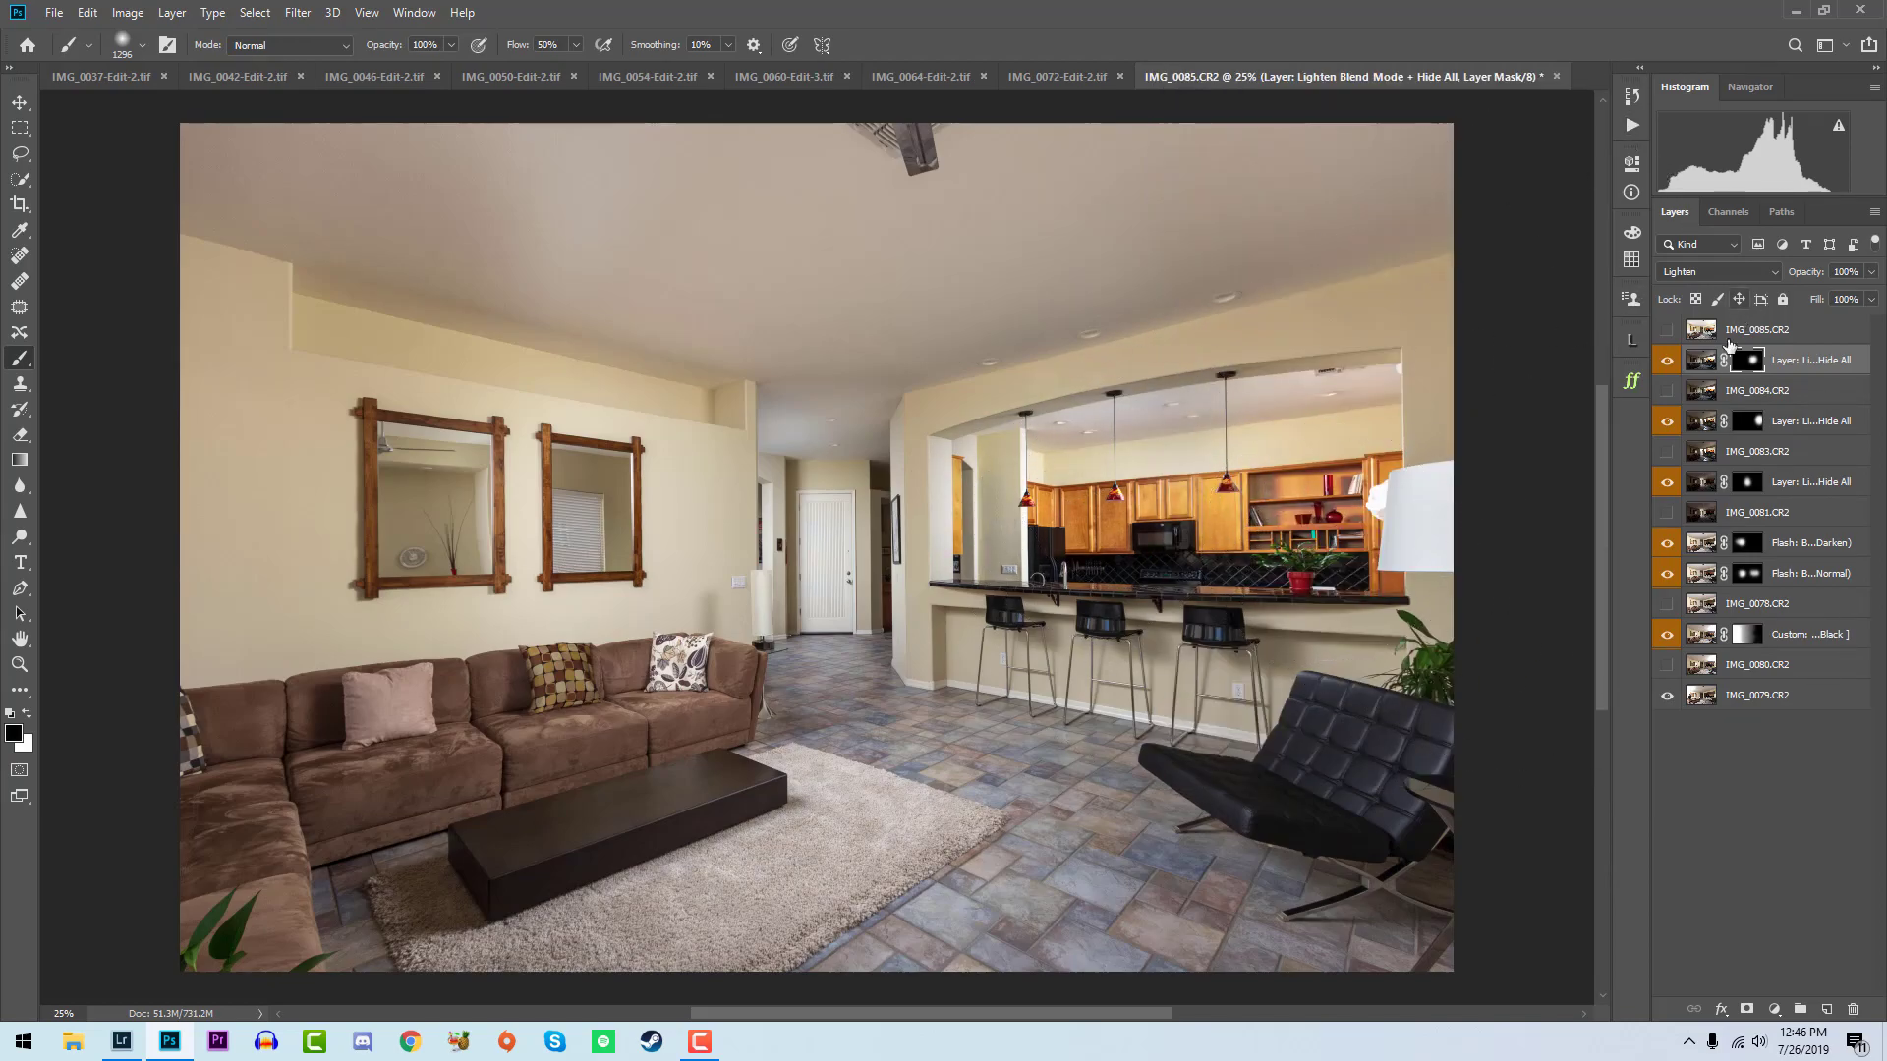
- Show IMG_0085 and run the Custom: Auto-Blend Ambient Exposure (Luminosity) action on it
{"action": "left_click", "coordinate": [1667, 331]}
{"action": "left_click", "coordinate": [1718, 328]}
{"action": "left_click", "coordinate": [1632, 126]}
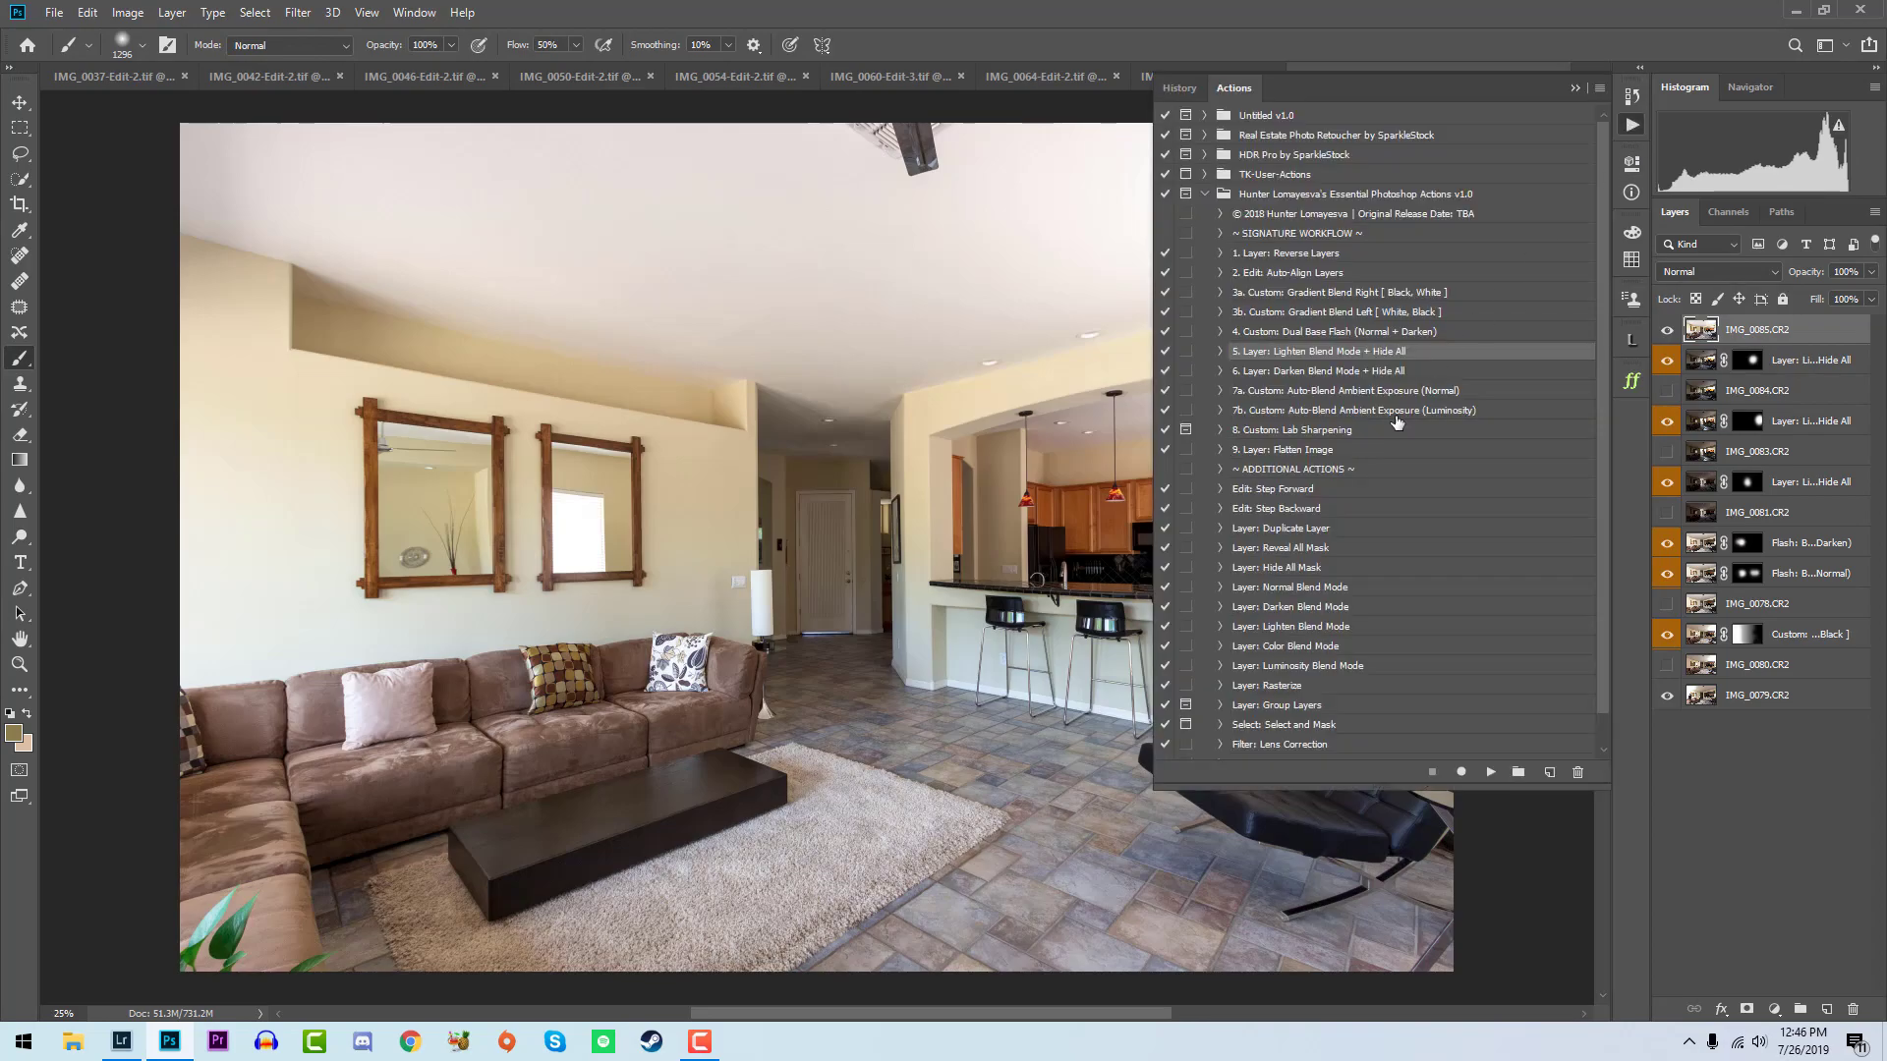
{"action": "left_click", "coordinate": [1482, 410]}
{"action": "left_click", "coordinate": [1487, 771]}
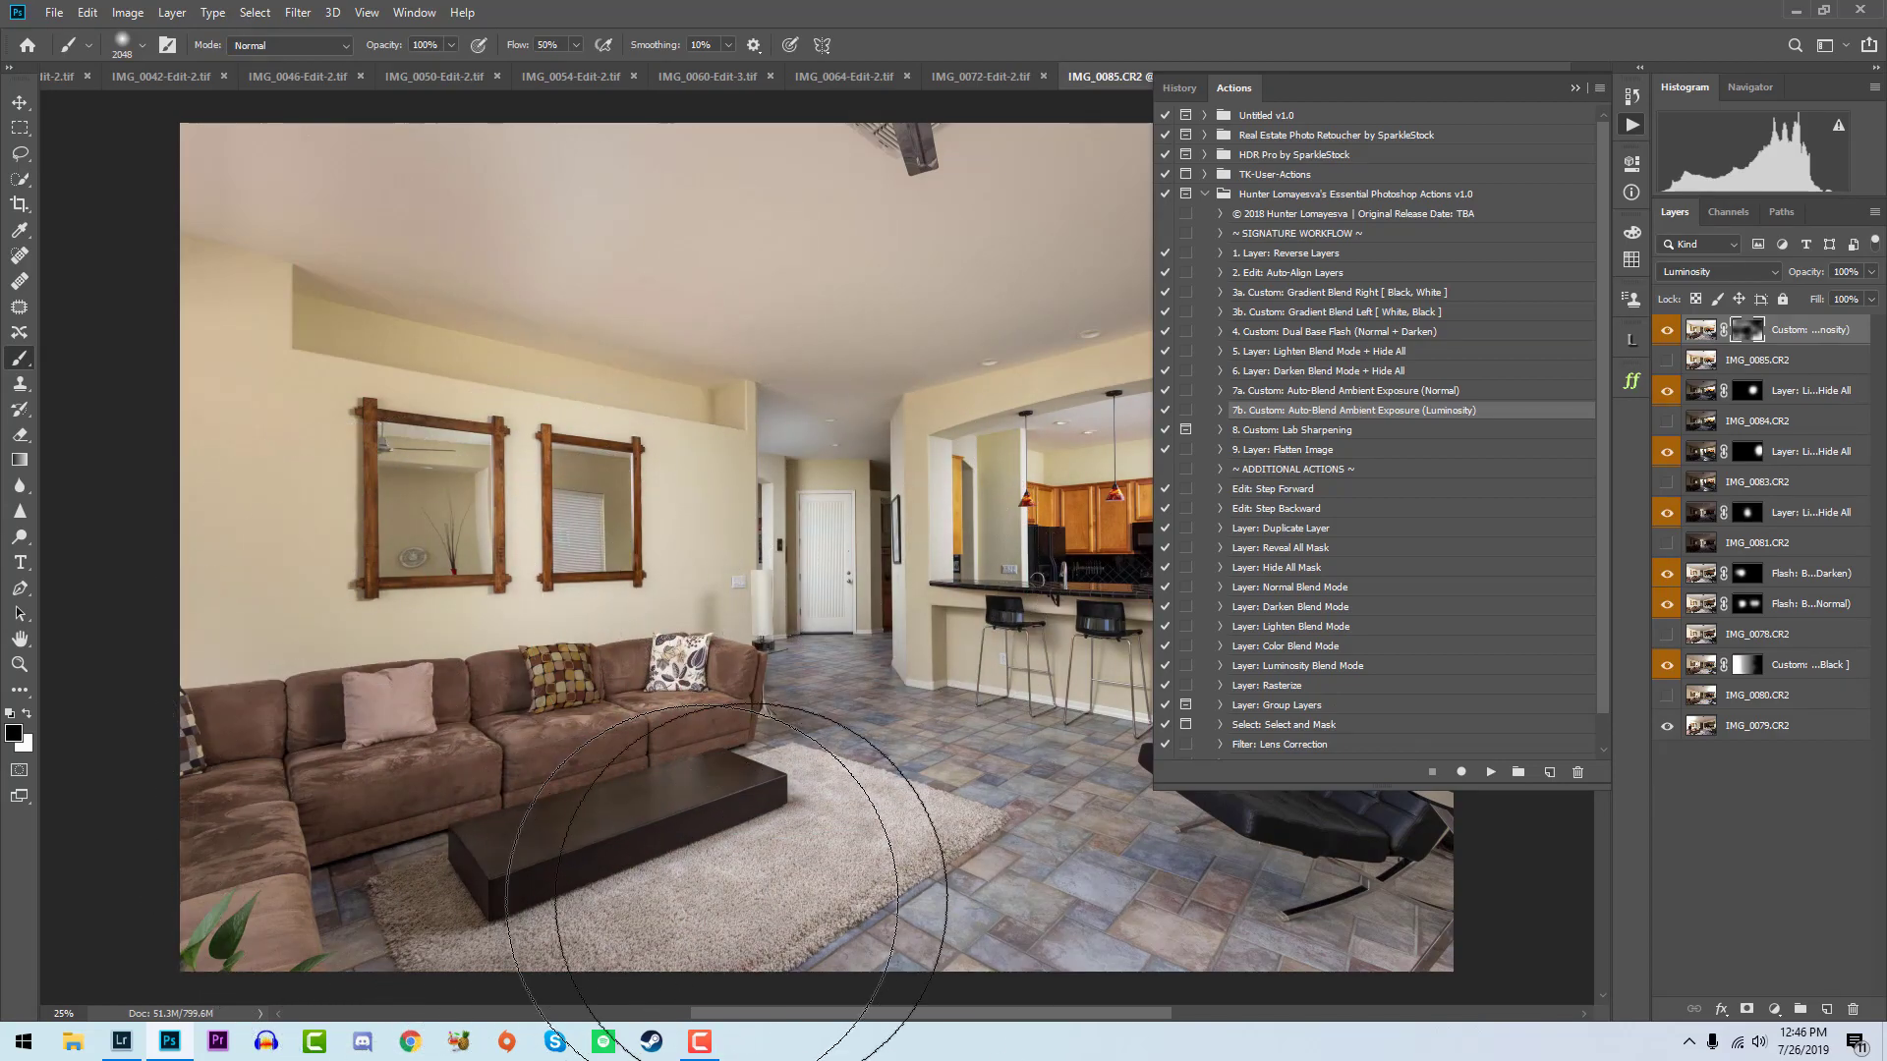
{"action": "left_click", "coordinate": [1624, 134]}
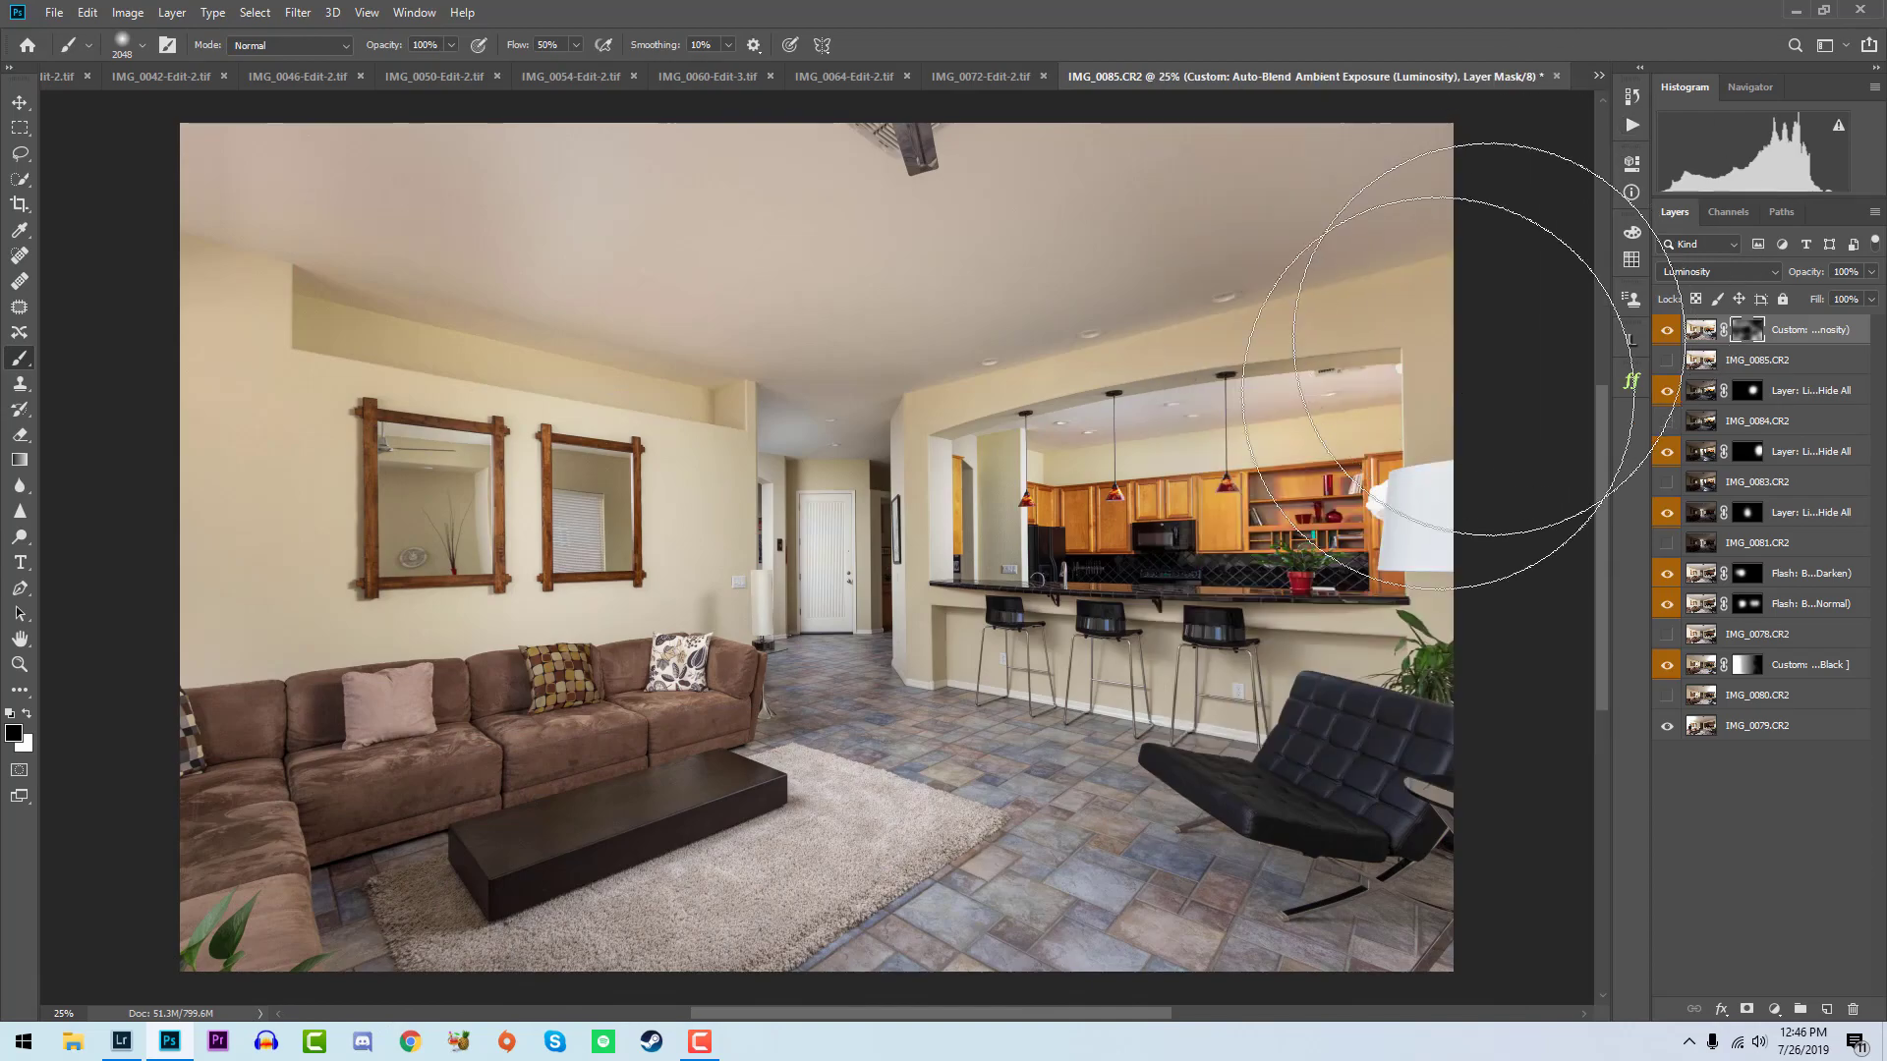
- Flatten the living room composite with the Layer: Flatten Image action and rate the saved IMG_0078-Edit-2.tif 5 stars in Lightroom
{"action": "left_click", "coordinate": [1631, 126]}
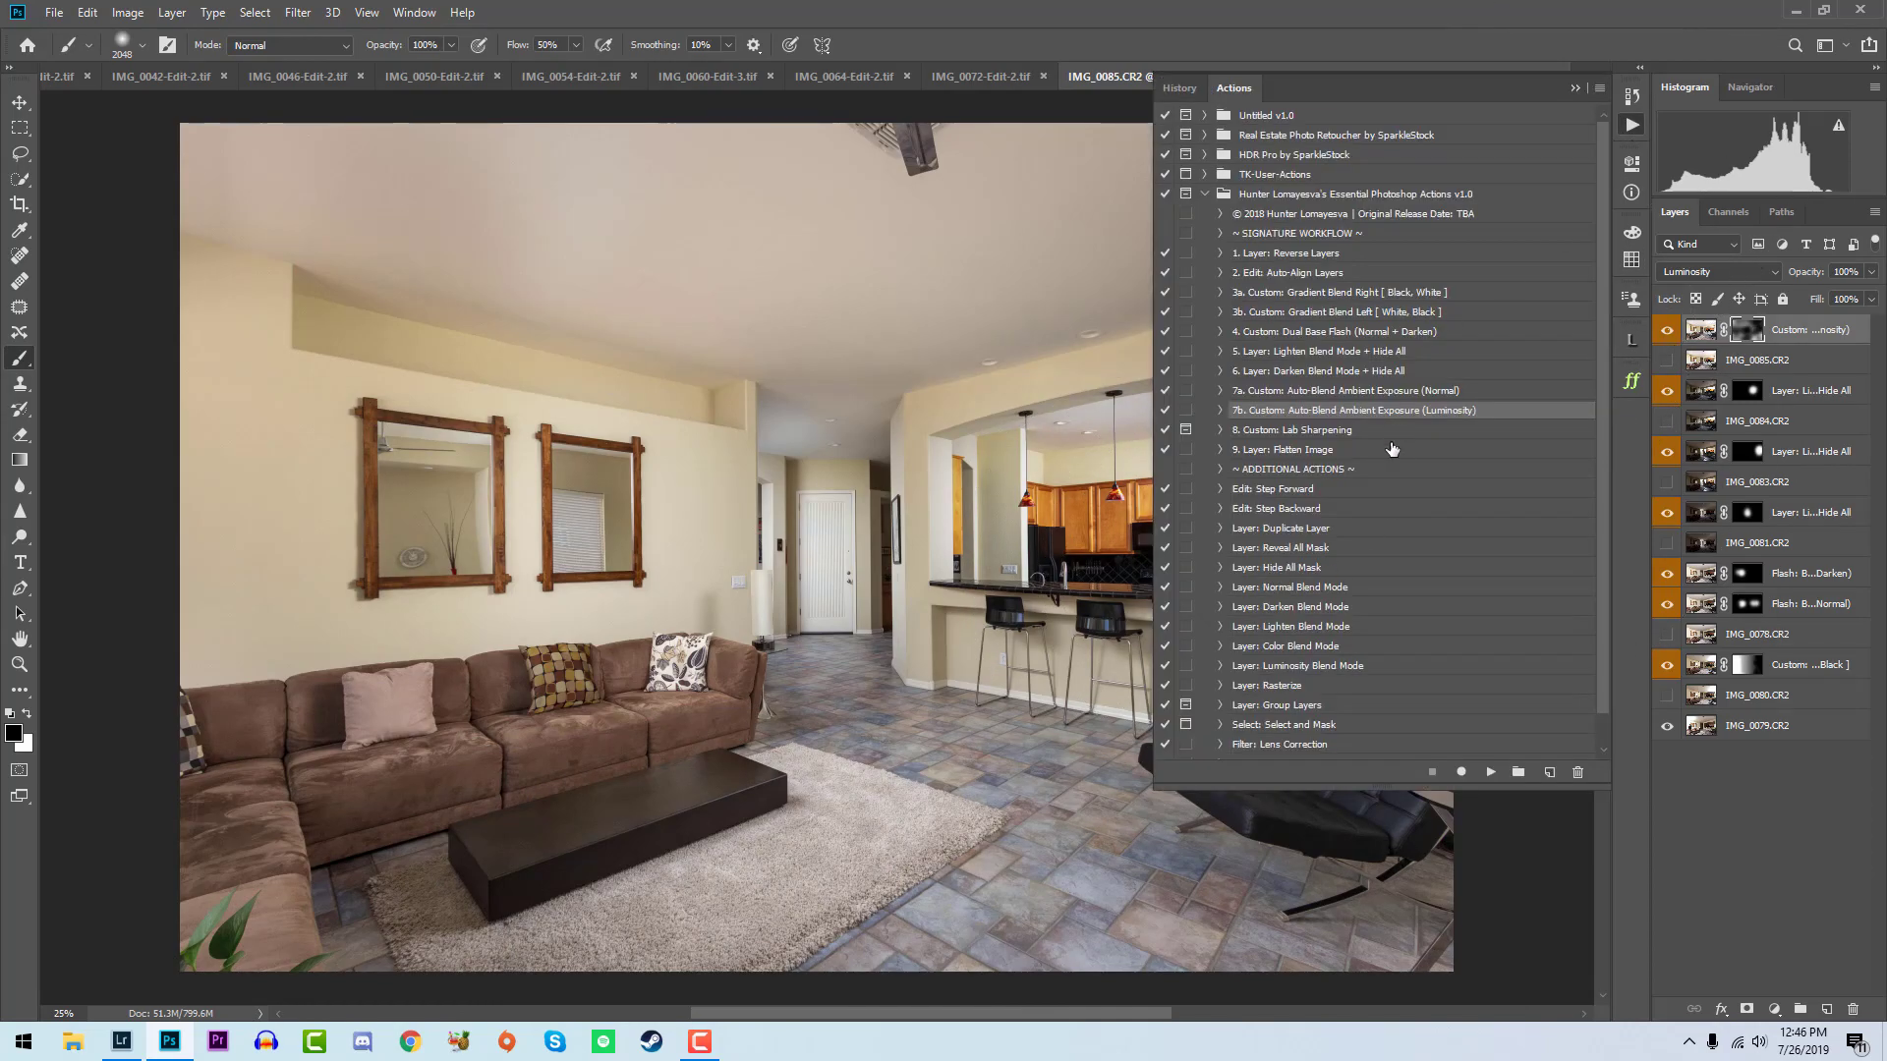
{"action": "left_click", "coordinate": [1405, 449]}
{"action": "left_click", "coordinate": [1490, 772]}
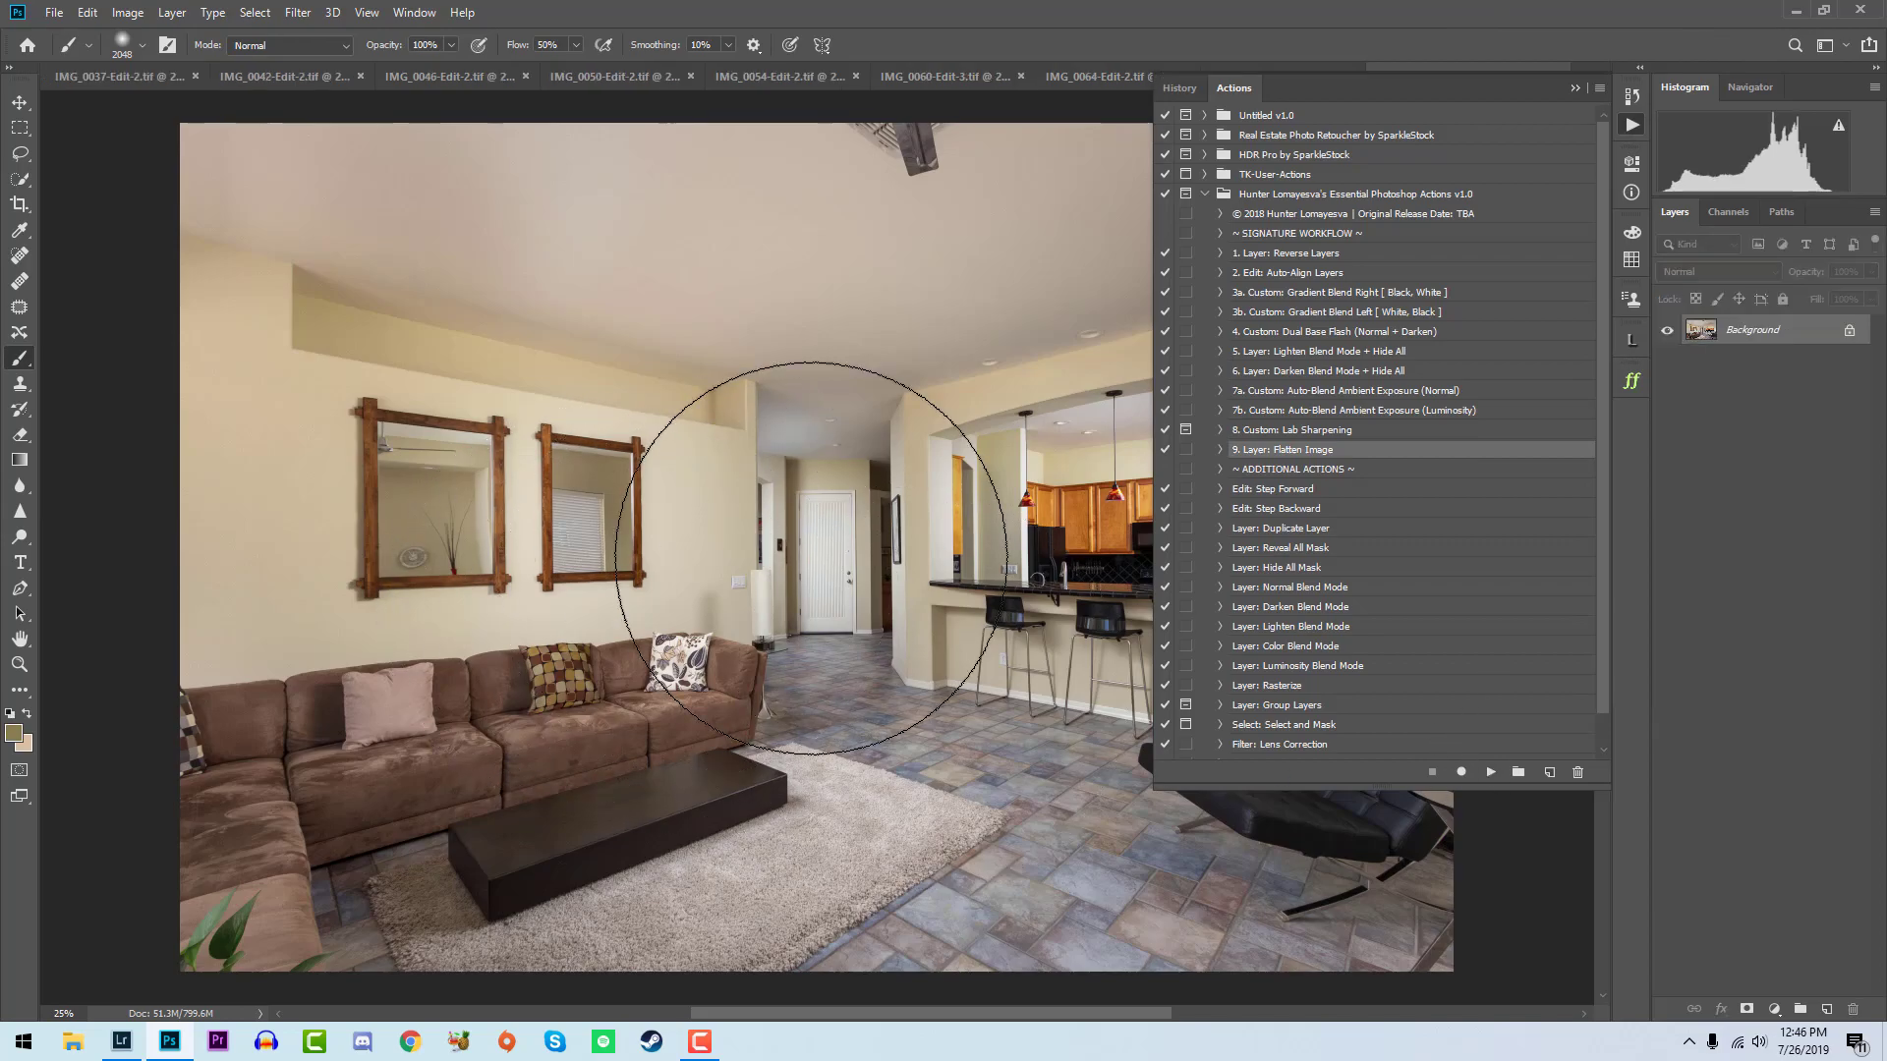
{"action": "left_click", "coordinate": [121, 1041]}
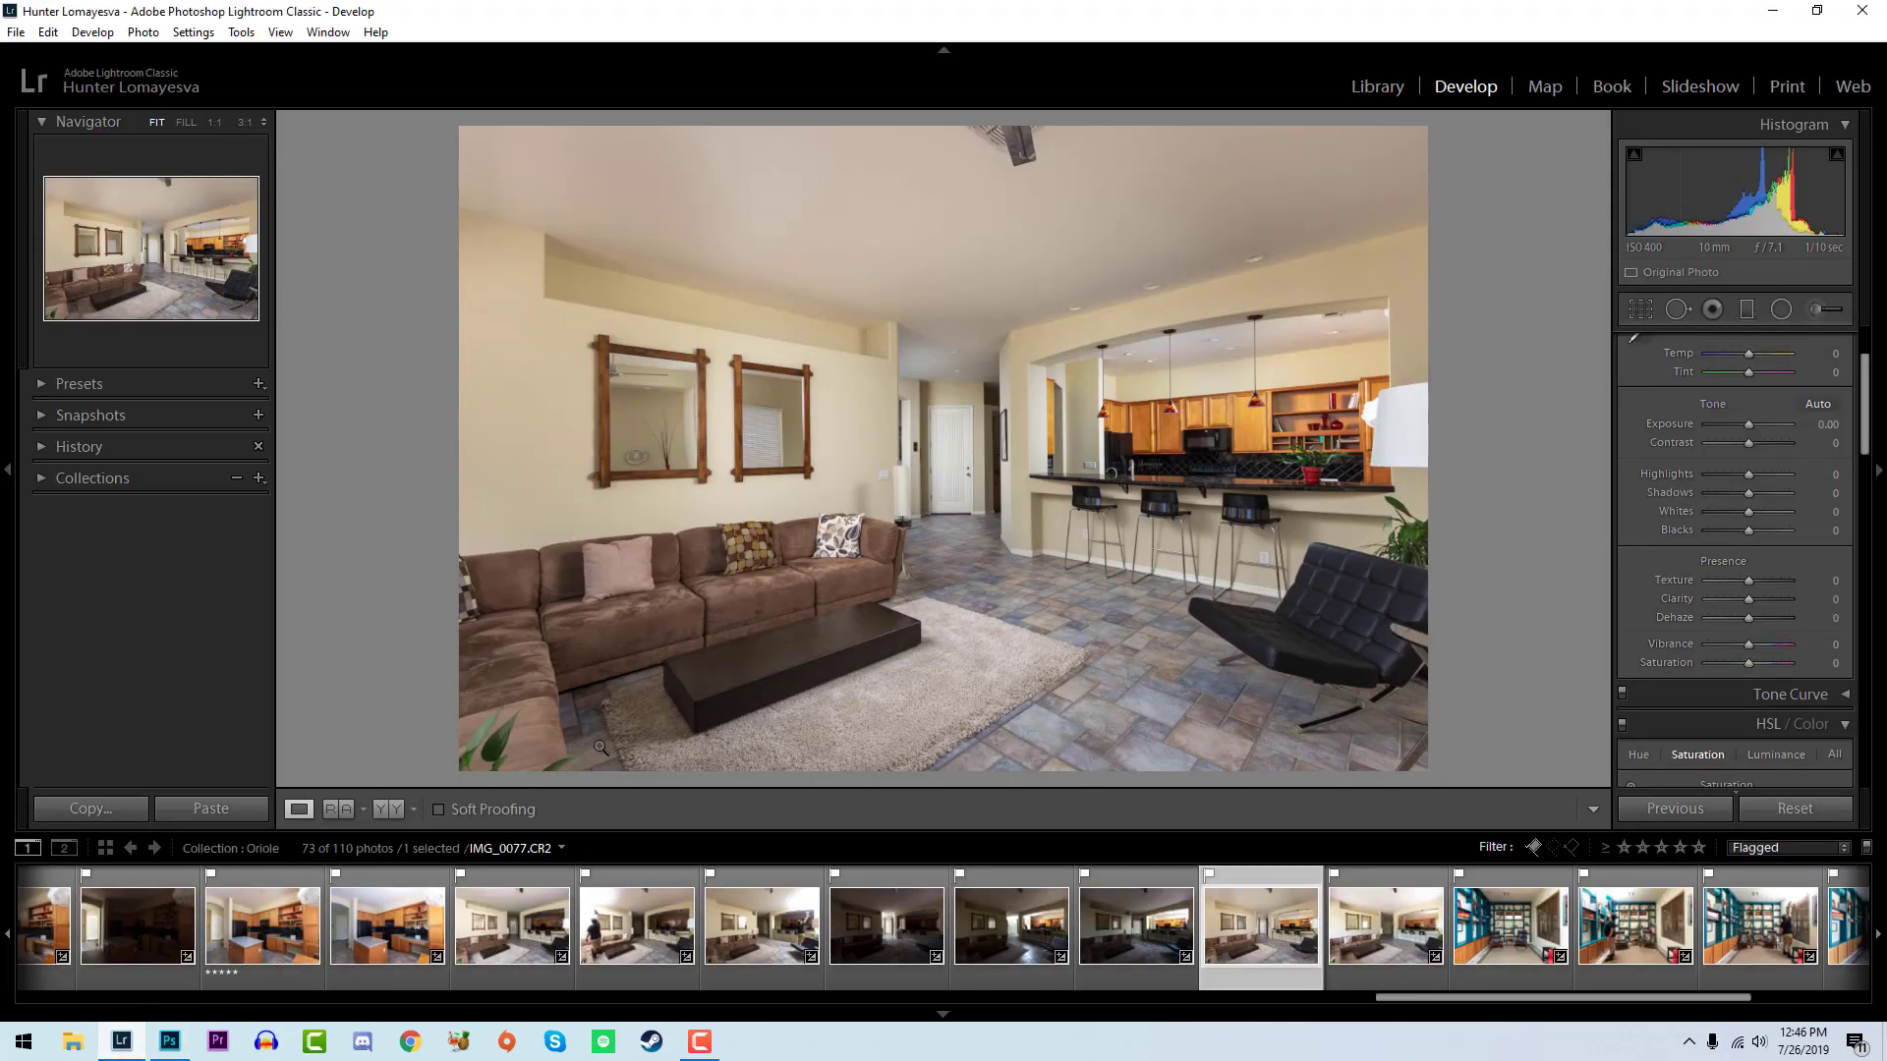
{"action": "key", "text": "5"}
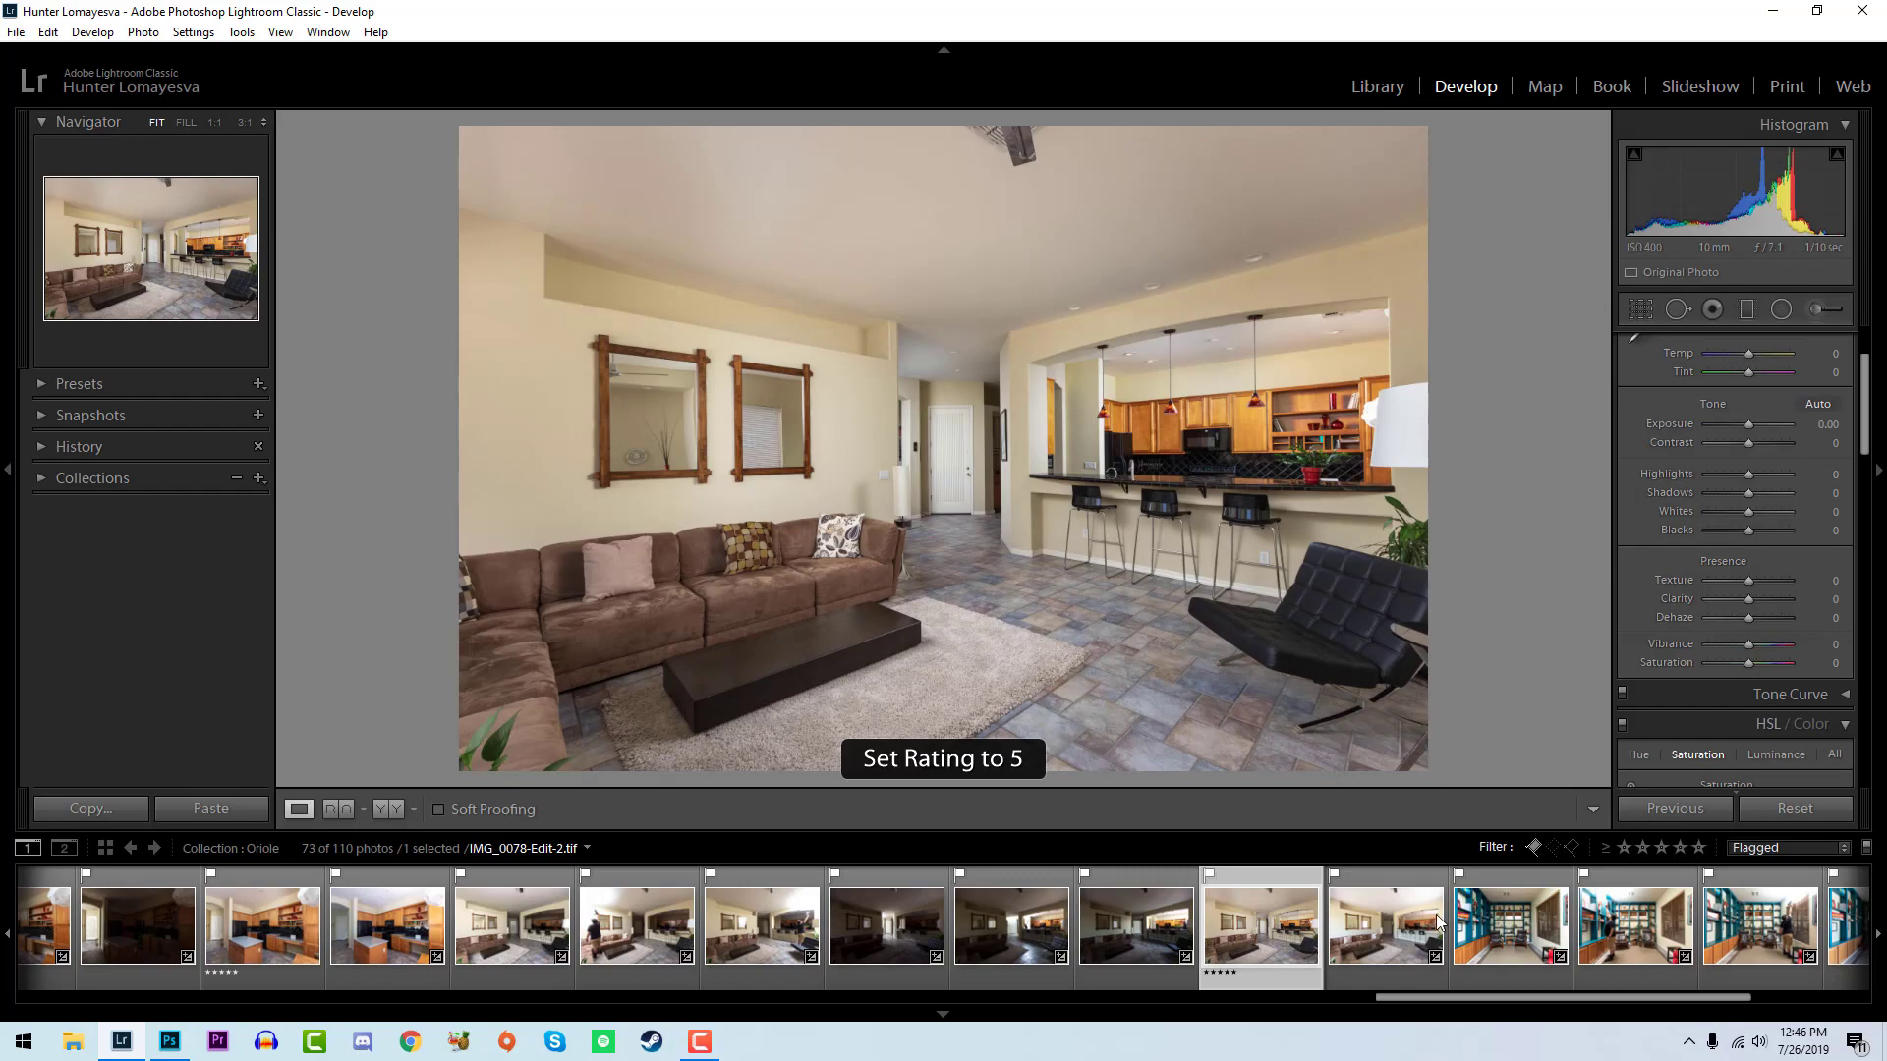